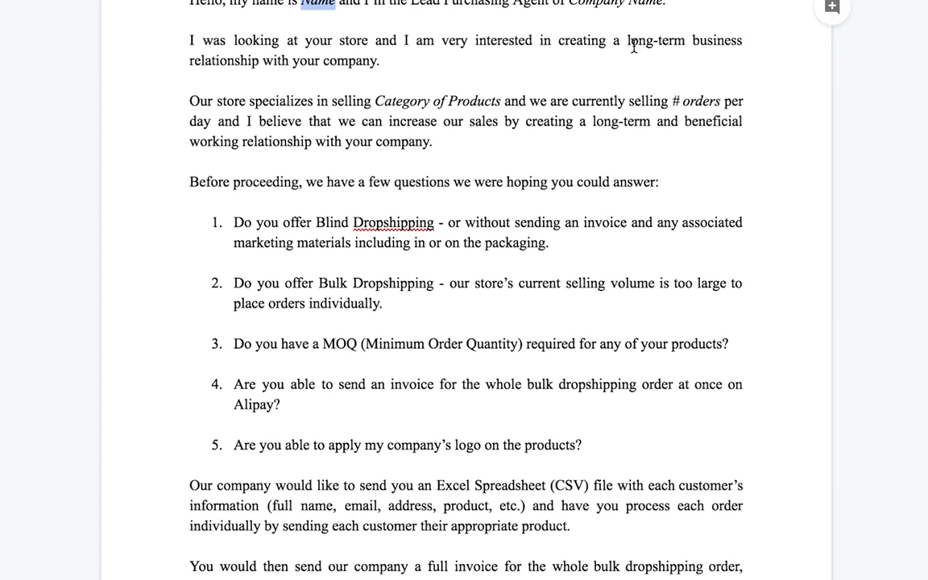
scroll(482, 124, "down", 1)
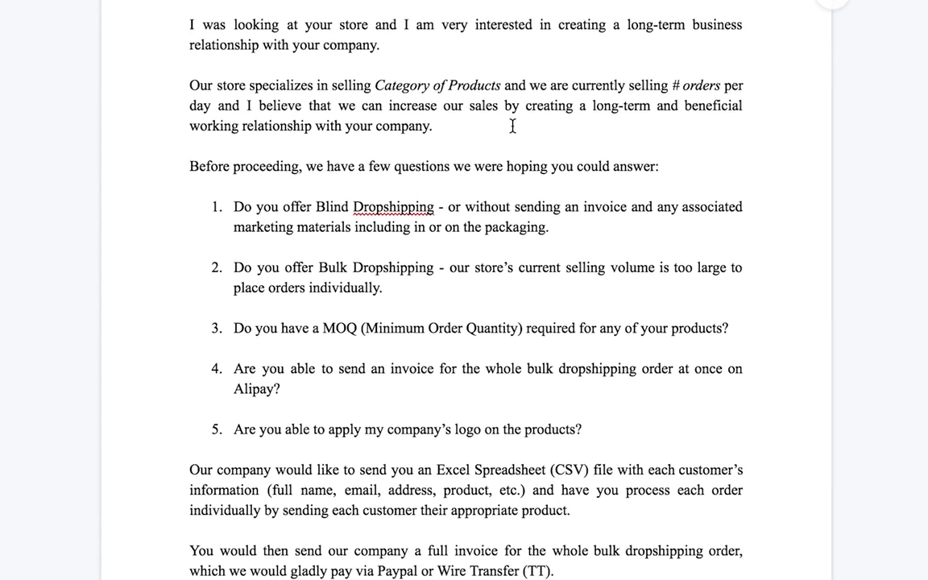
Step: Review the supplier letter template, selecting and then deselecting the Company Name placeholder
scroll(474, 120, "up", 2)
scroll(512, 125, "up", 1)
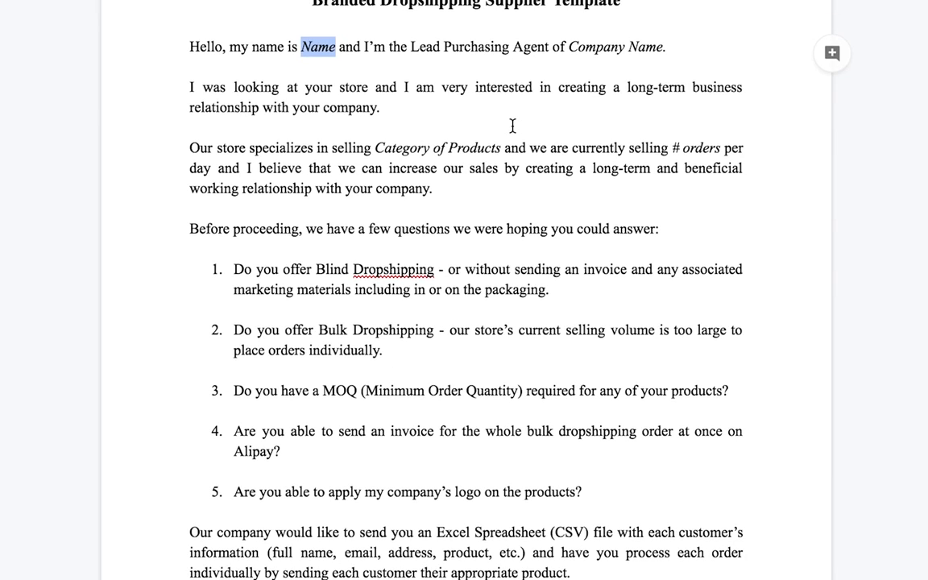
scroll(512, 125, "up", 1)
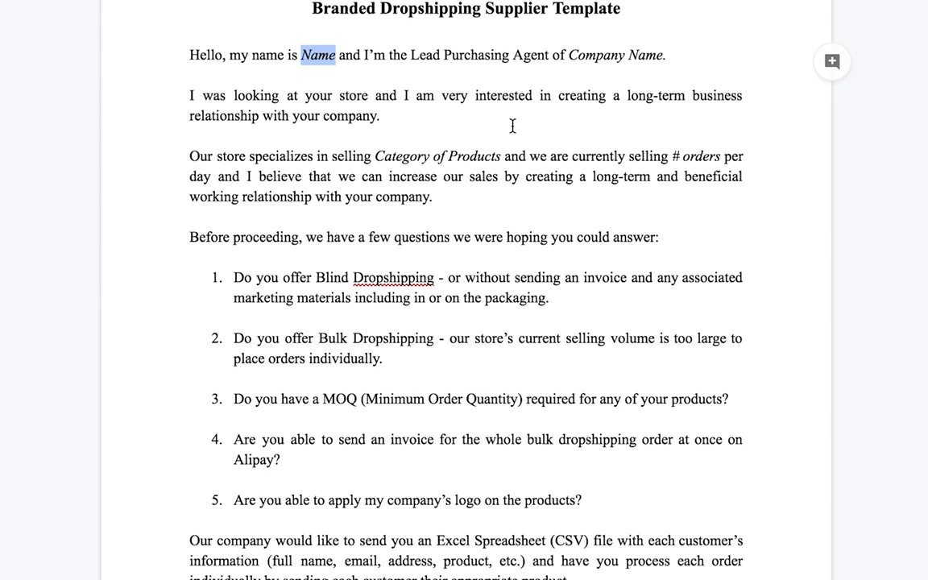
scroll(512, 126, "down", 5)
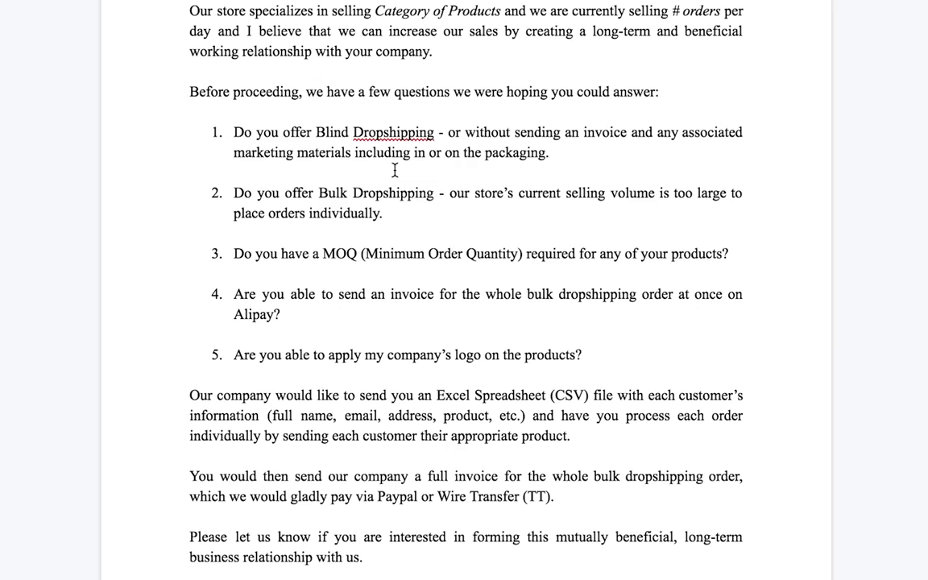
scroll(427, 145, "down", 2)
scroll(389, 83, "up", 1)
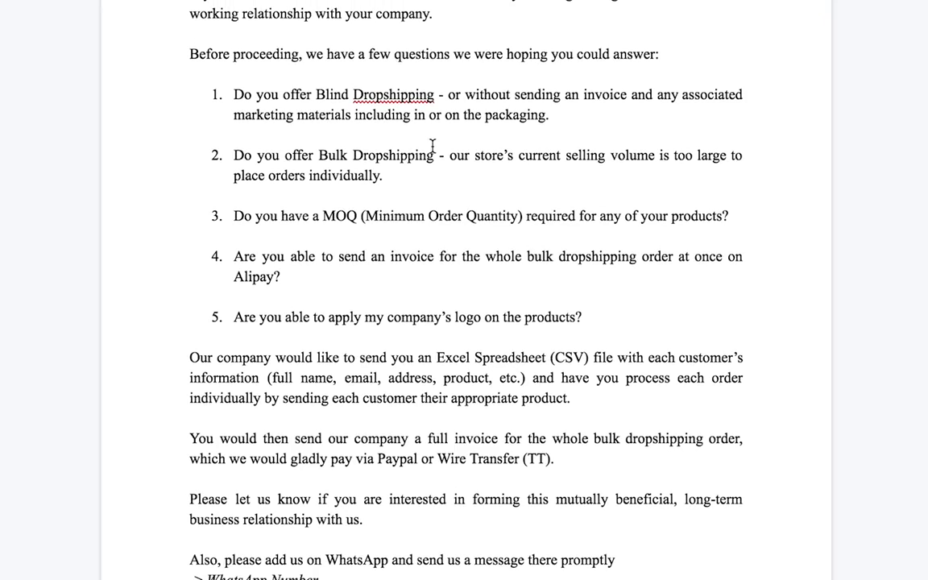
scroll(456, 141, "up", 1)
scroll(457, 141, "up", 1)
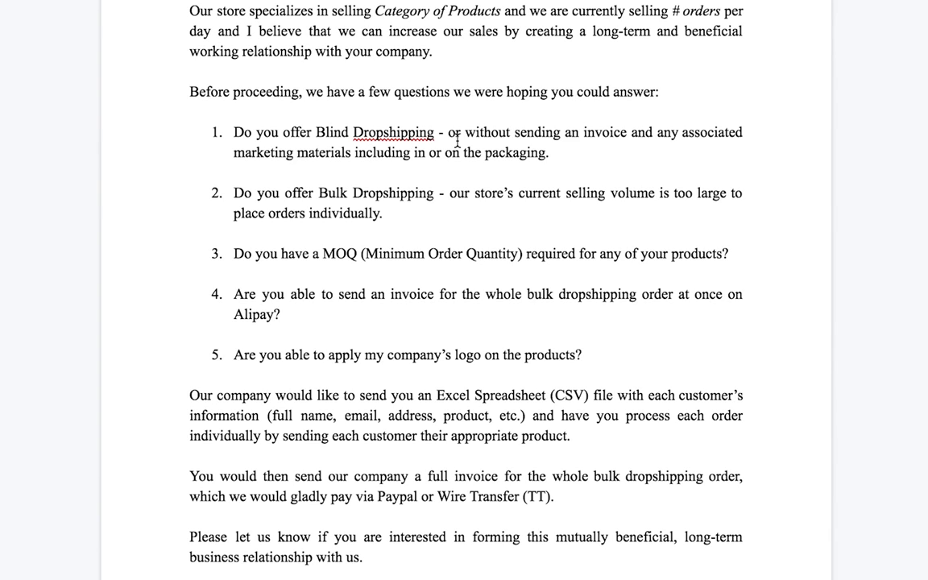
scroll(414, 287, "down", 1)
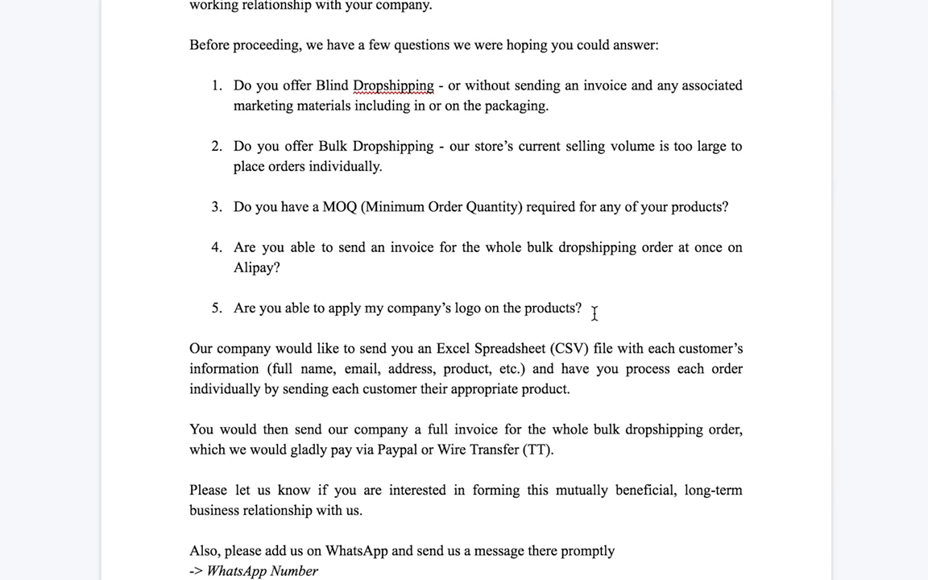
scroll(594, 313, "down", 1)
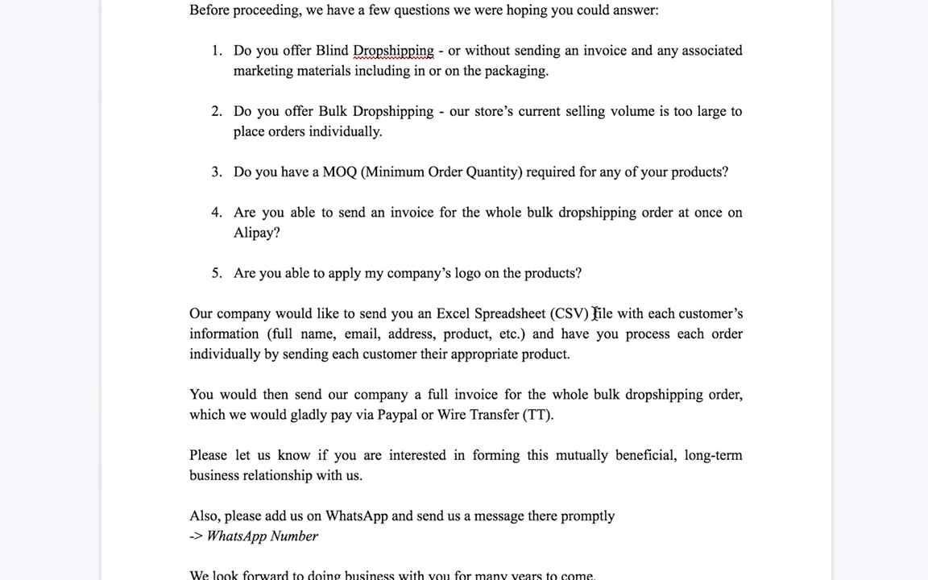
scroll(474, 322, "down", 2)
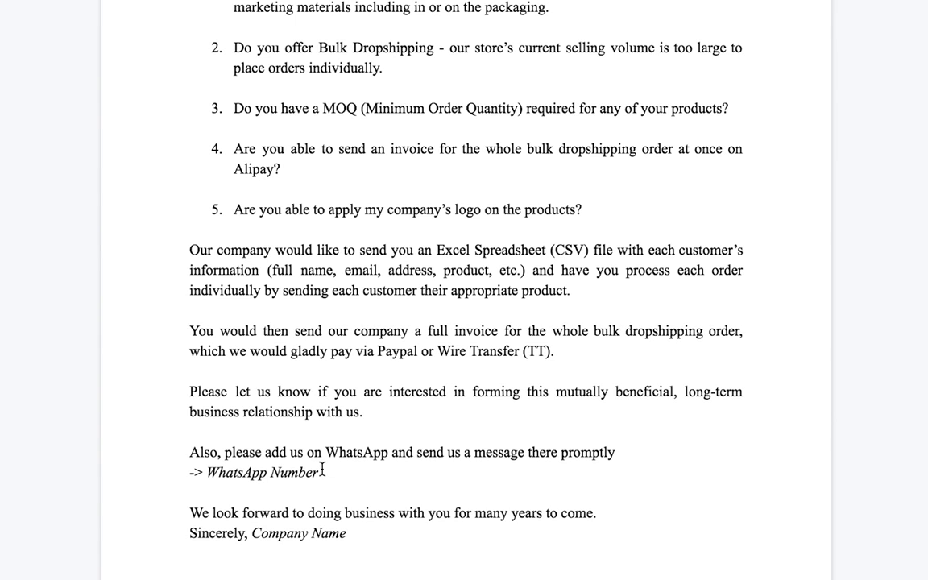
left_click(359, 538)
left_click_drag(360, 538, 250, 526)
left_click(381, 391)
scroll(475, 97, "up", 5)
scroll(468, 348, "down", 1)
scroll(306, 255, "down", 3)
scroll(306, 254, "up", 3)
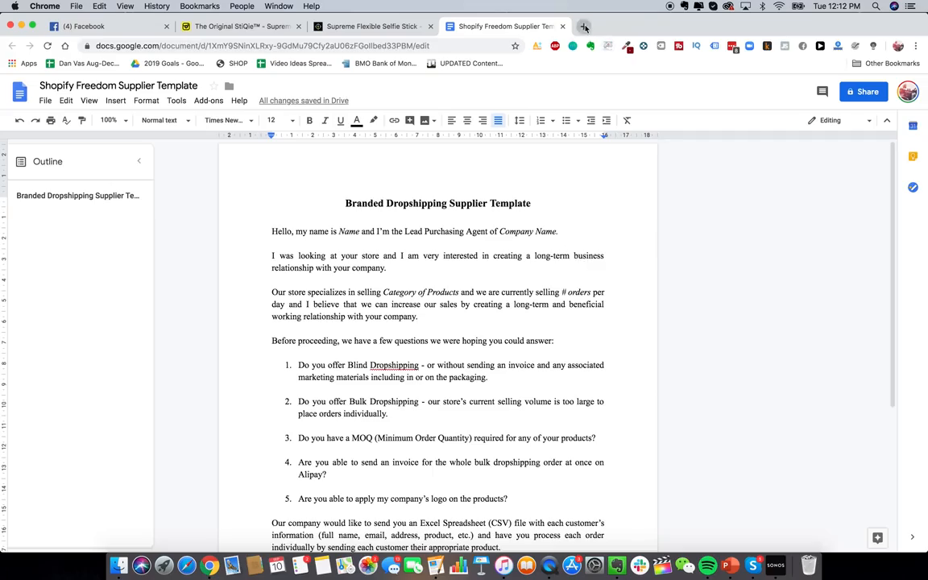
Step: Open AliExpress in a new tab, glancing at the ecomhunt and StiQie selfie stick pages
left_click(585, 27)
type("aliex")
key("Return")
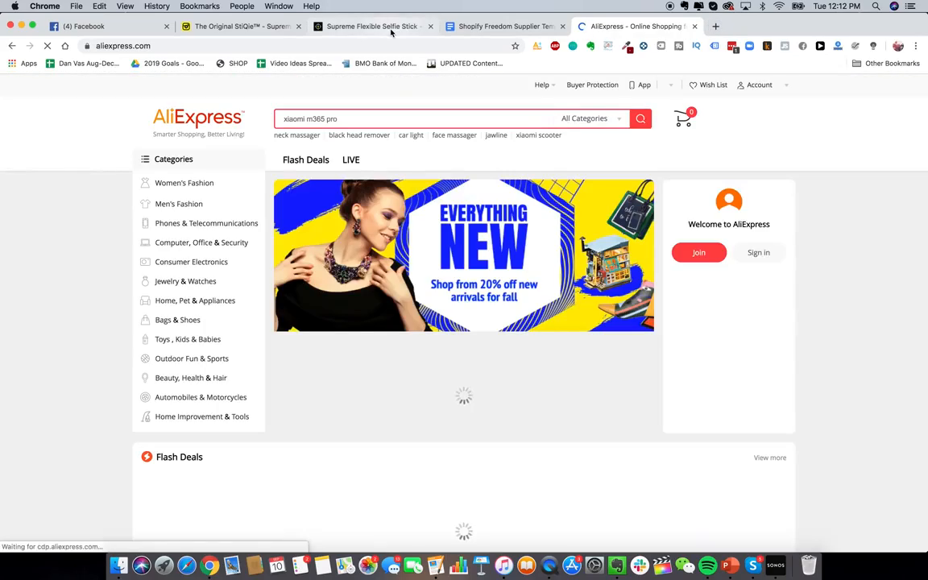
left_click(388, 28)
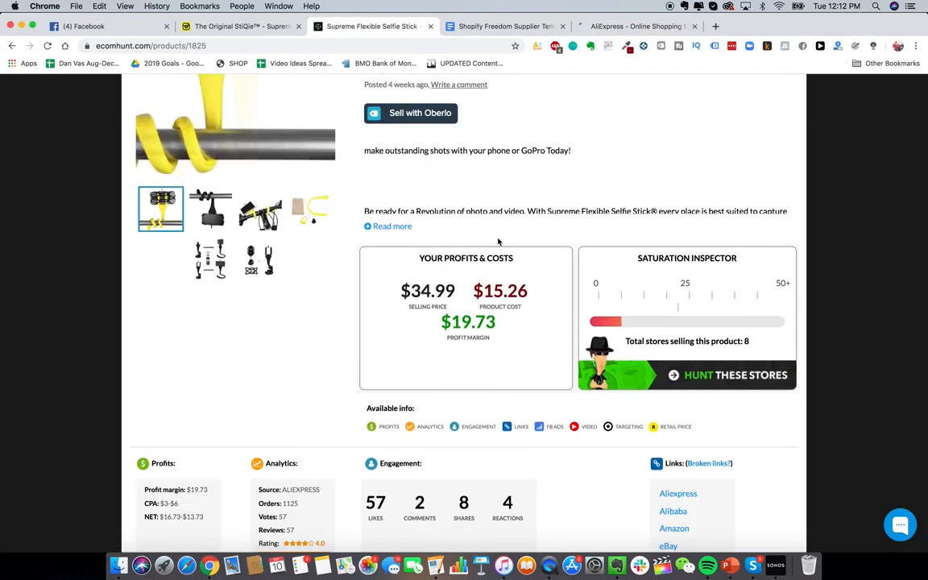
scroll(498, 242, "up", 4)
left_click(226, 28)
scroll(427, 333, "down", 1)
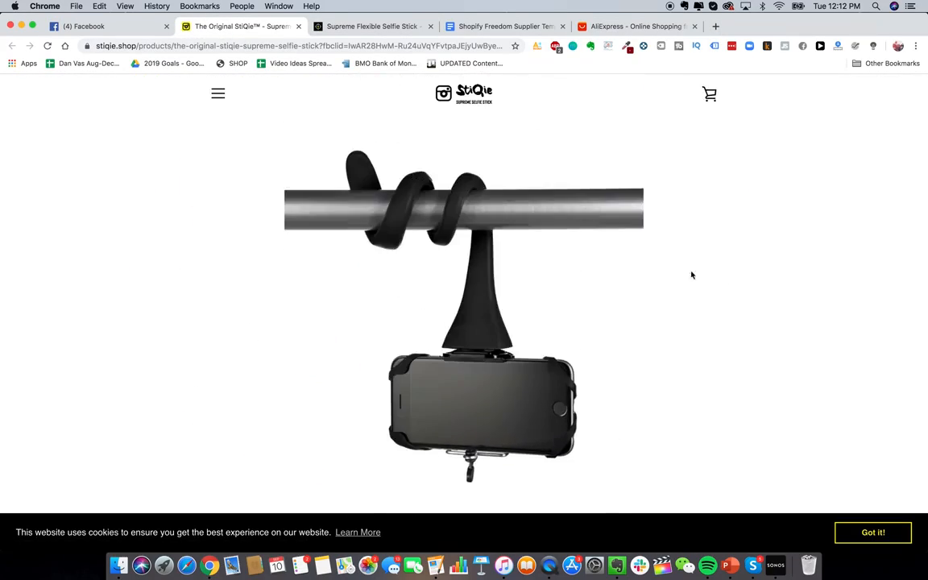
left_click(586, 27)
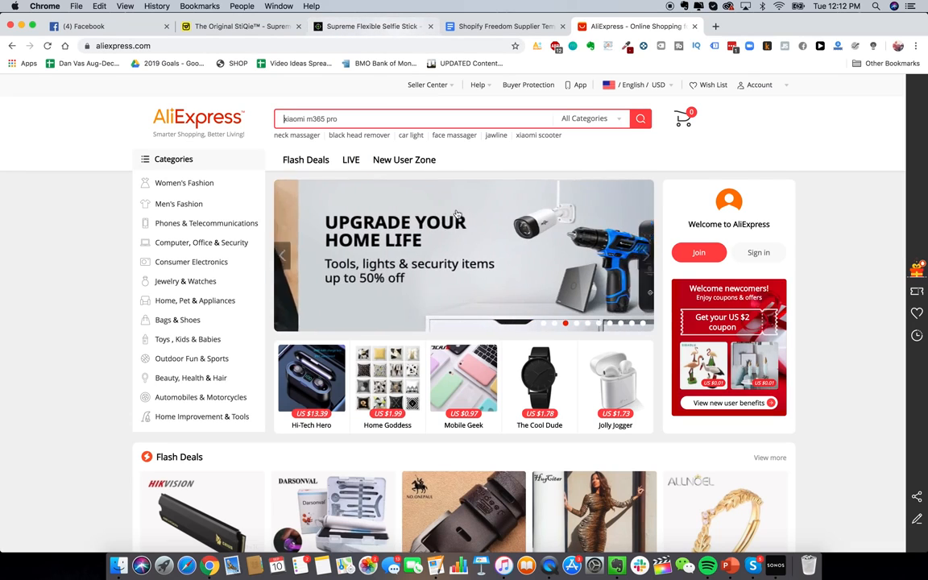
Step: Search AliExpress for 'flexible selfie stick' and browse the results
type("flexible ")
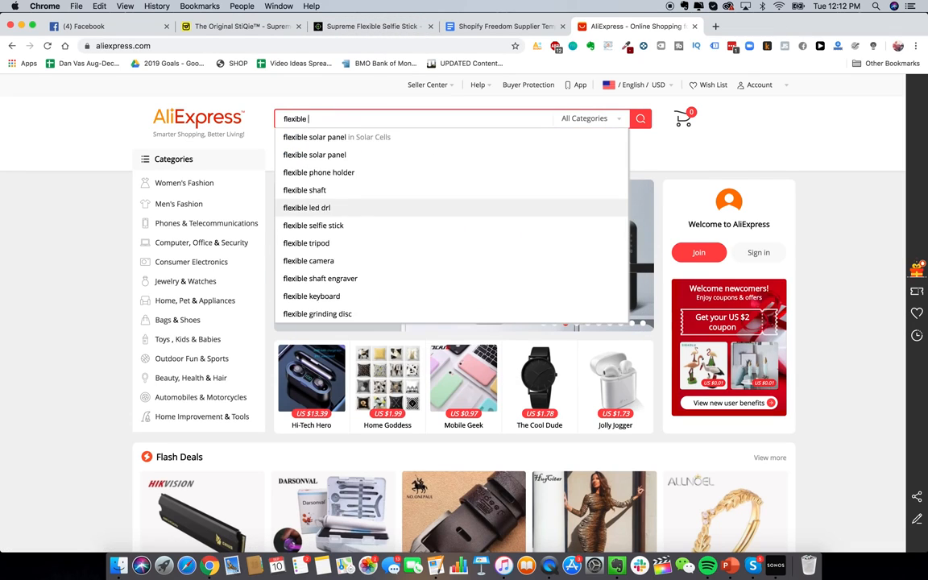
type("selfie stick")
key("Return")
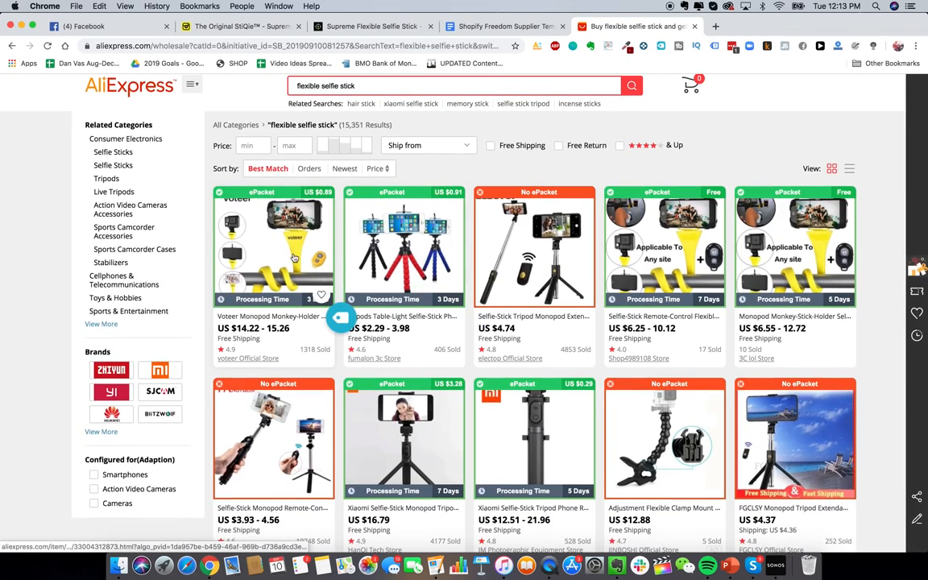
scroll(290, 256, "down", 1)
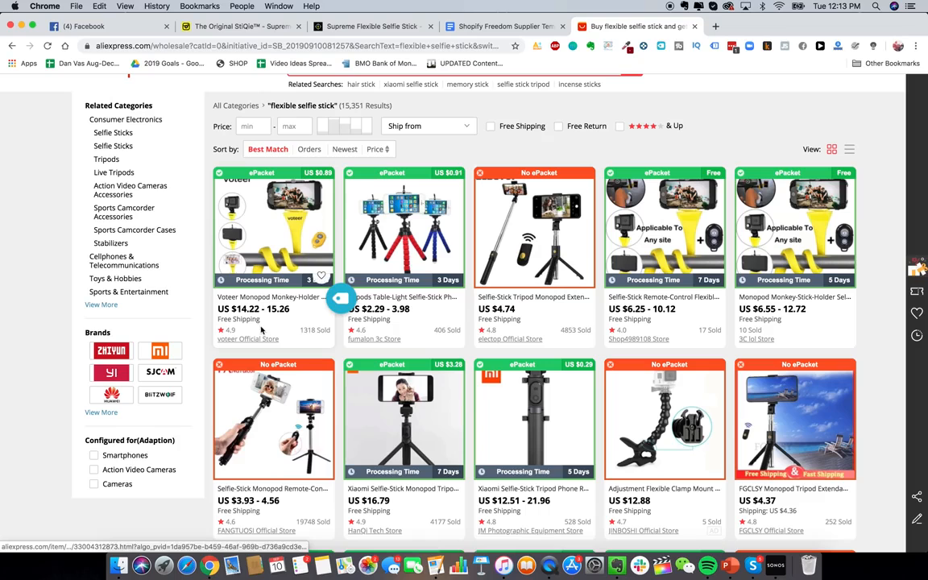
scroll(283, 348, "up", 1)
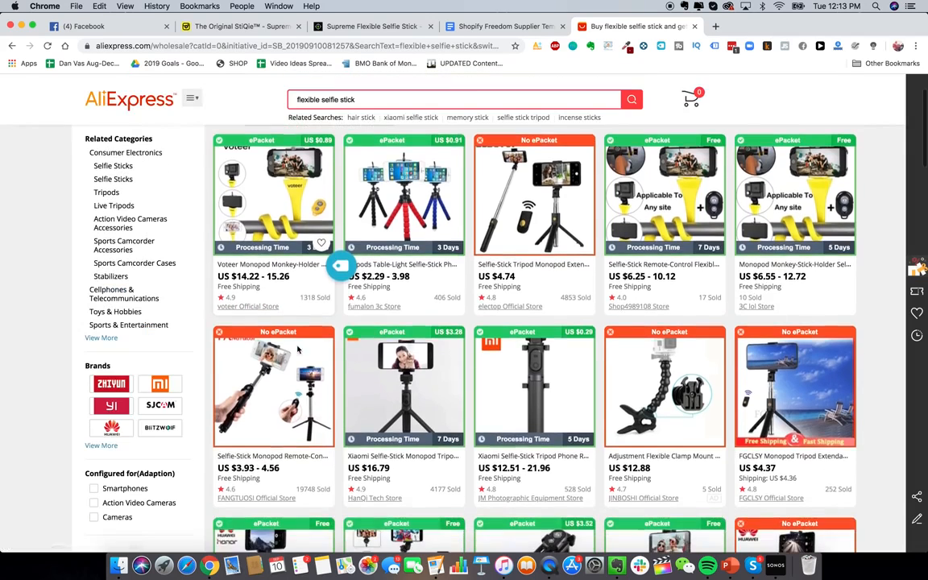
scroll(290, 322, "down", 2)
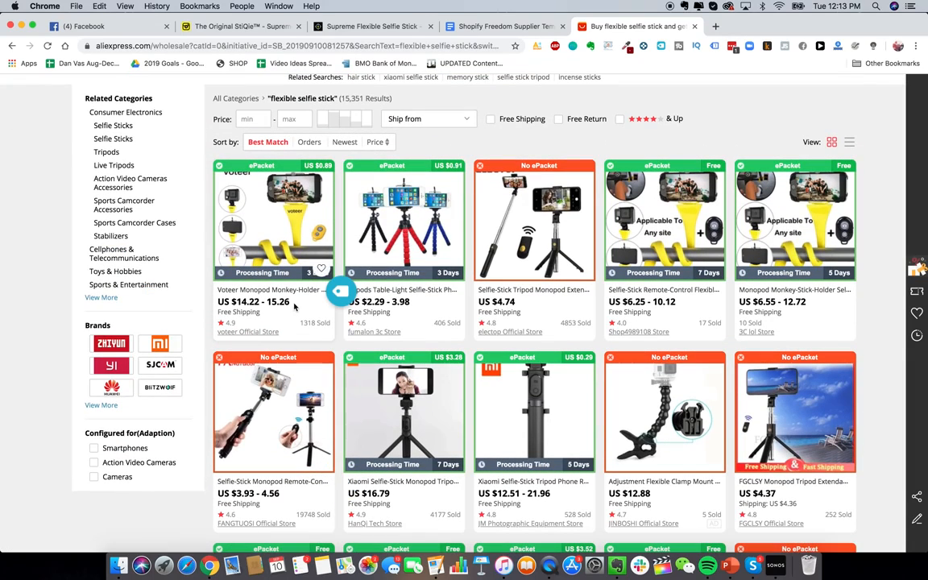
scroll(290, 330, "up", 1)
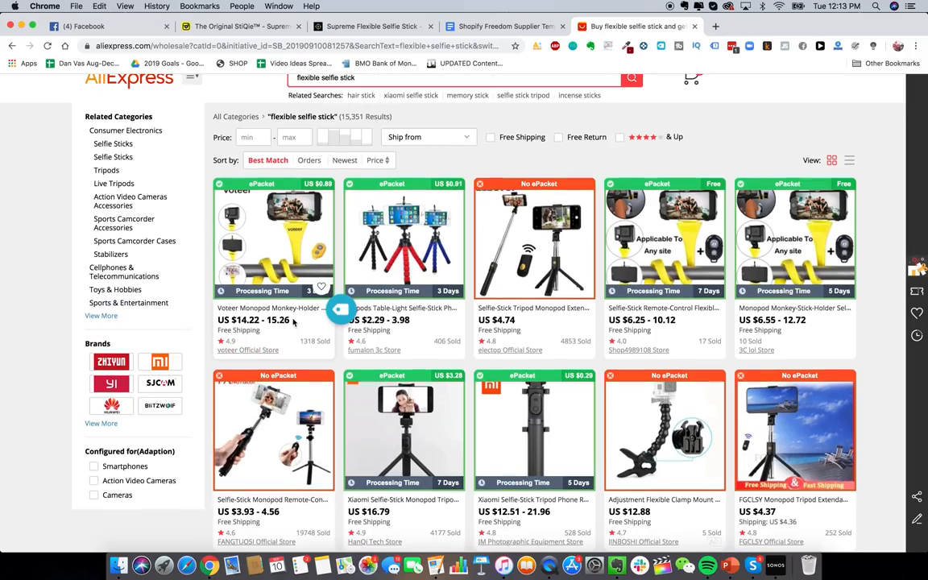
scroll(293, 321, "down", 1)
scroll(293, 322, "up", 1)
scroll(522, 423, "down", 5)
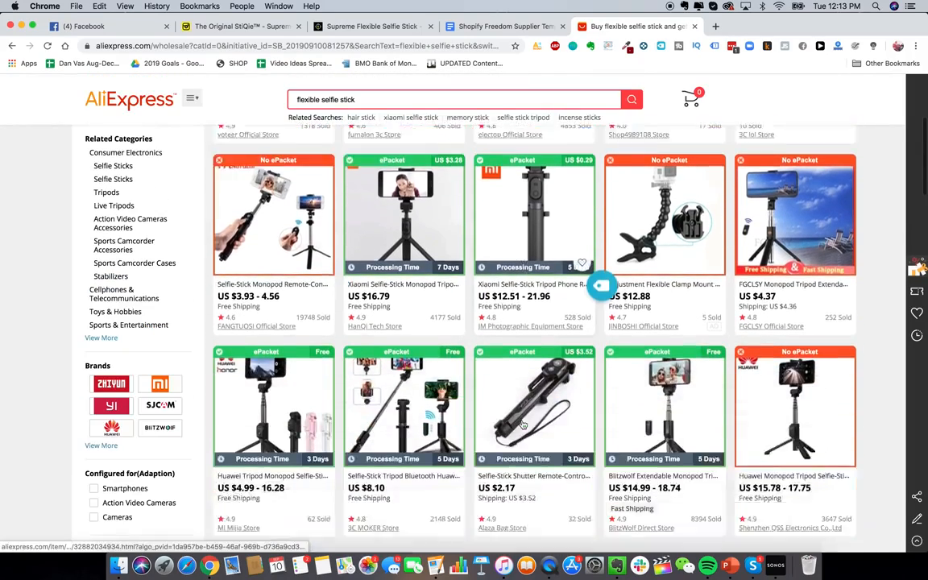
scroll(523, 424, "down", 4)
scroll(519, 423, "up", 10)
scroll(515, 422, "down", 1)
scroll(514, 421, "up", 1)
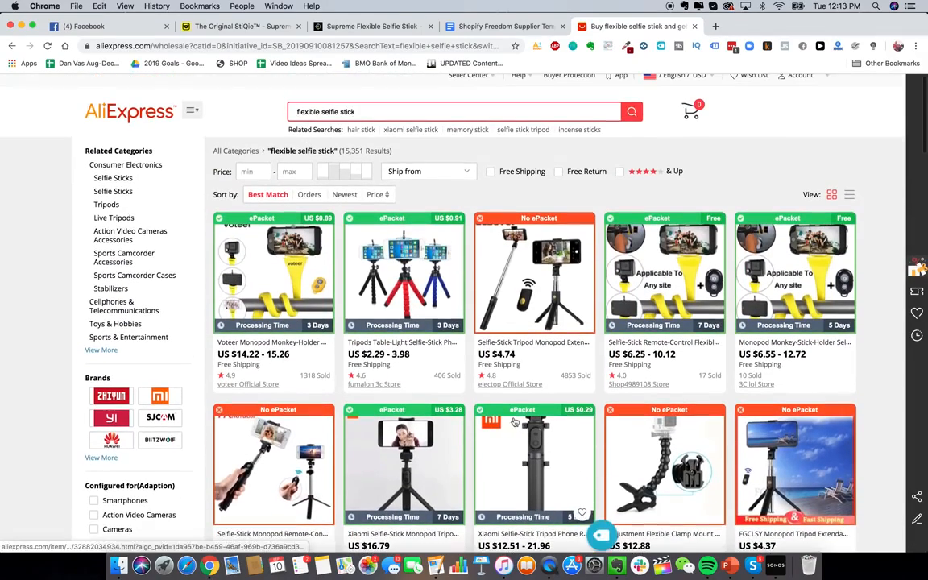
Step: Sort by orders, revert to best match, and open the fifth product in a new tab
left_click(305, 196)
scroll(375, 332, "down", 3)
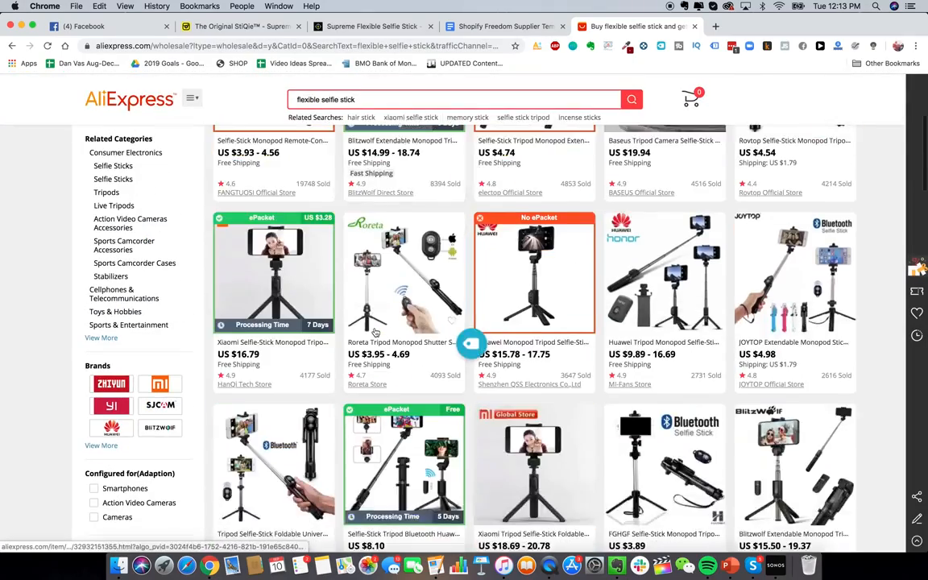
scroll(375, 332, "up", 3)
left_click(267, 206)
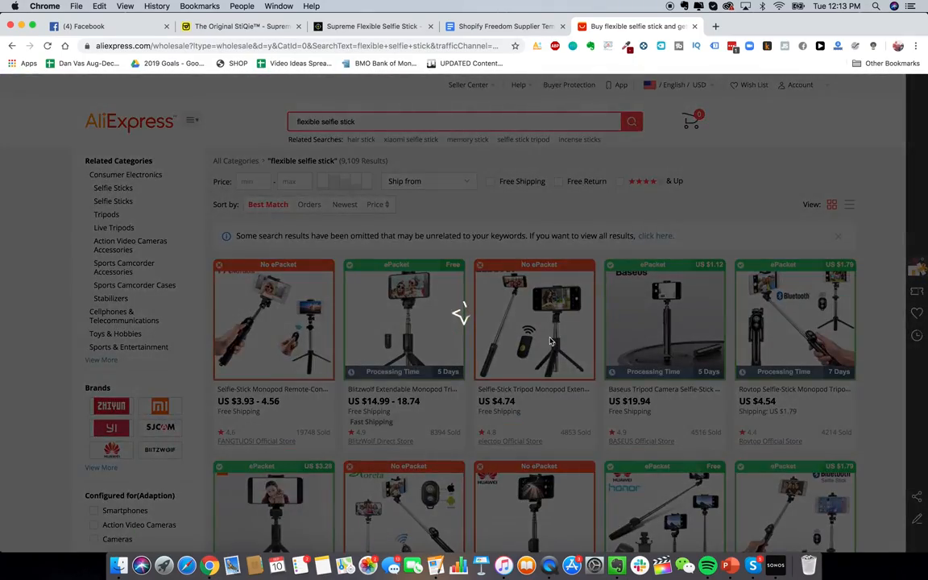
scroll(757, 258, "down", 1)
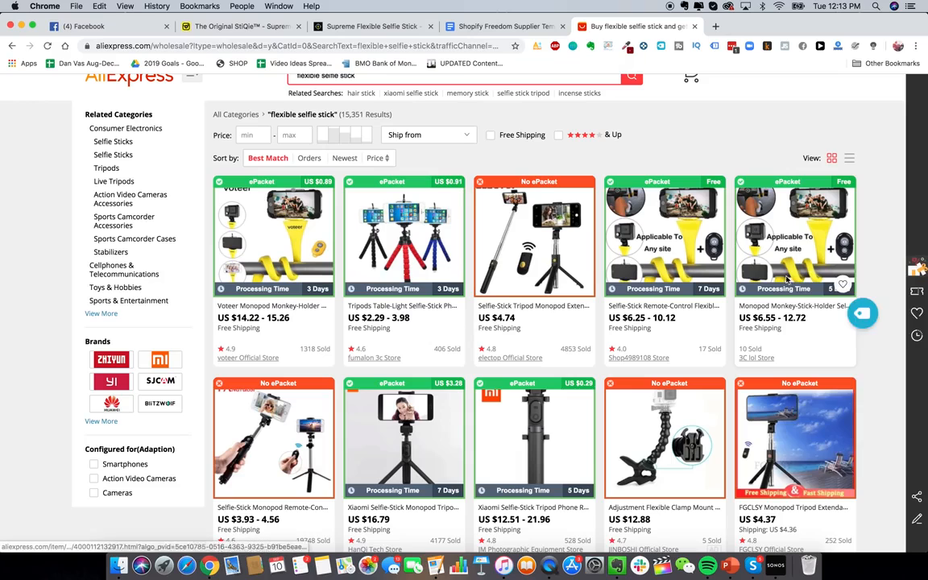
right_click(788, 278)
left_click(814, 284)
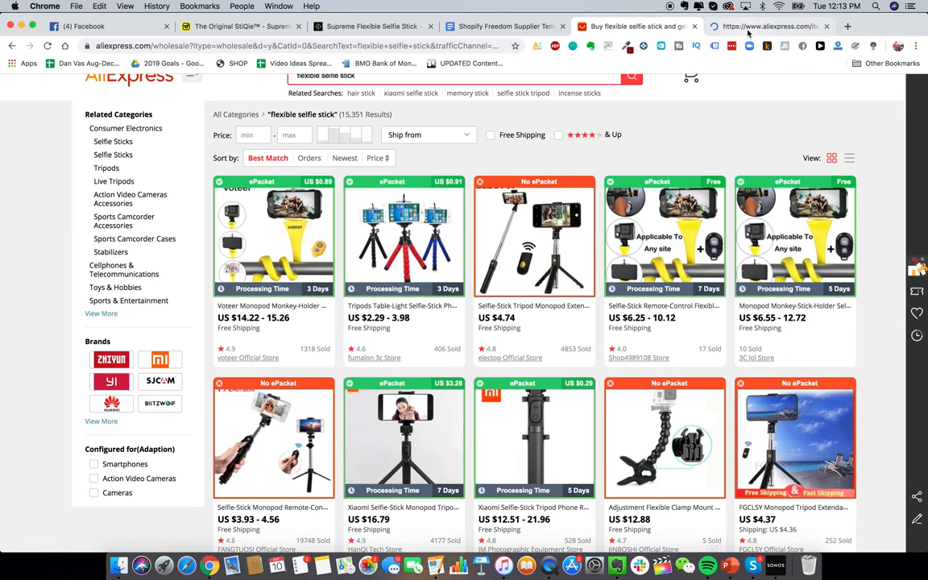
left_click(748, 31)
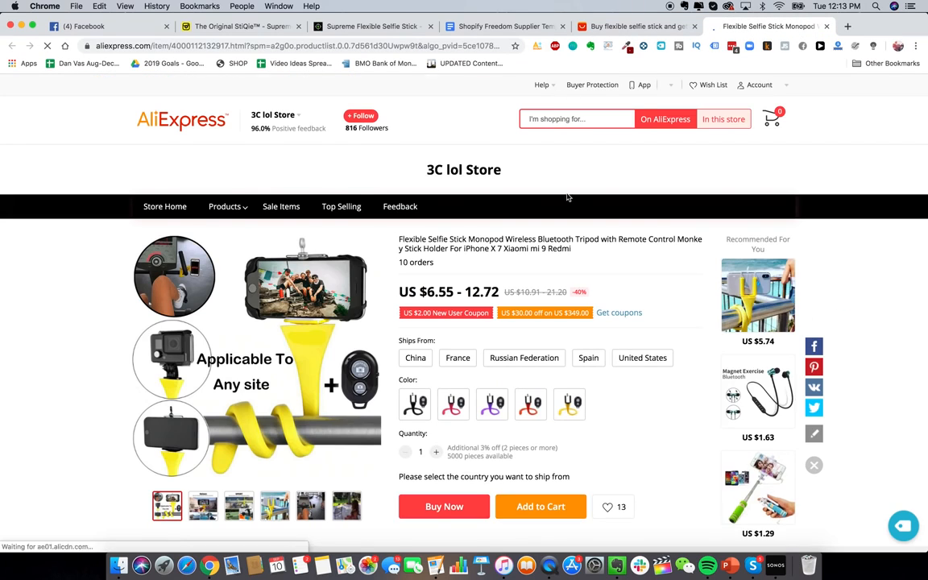
Step: Choose the pink variant, try Buy Now and Add to Cart, and review the 3C lol Store listing
scroll(651, 415, "down", 1)
scroll(646, 411, "down", 1)
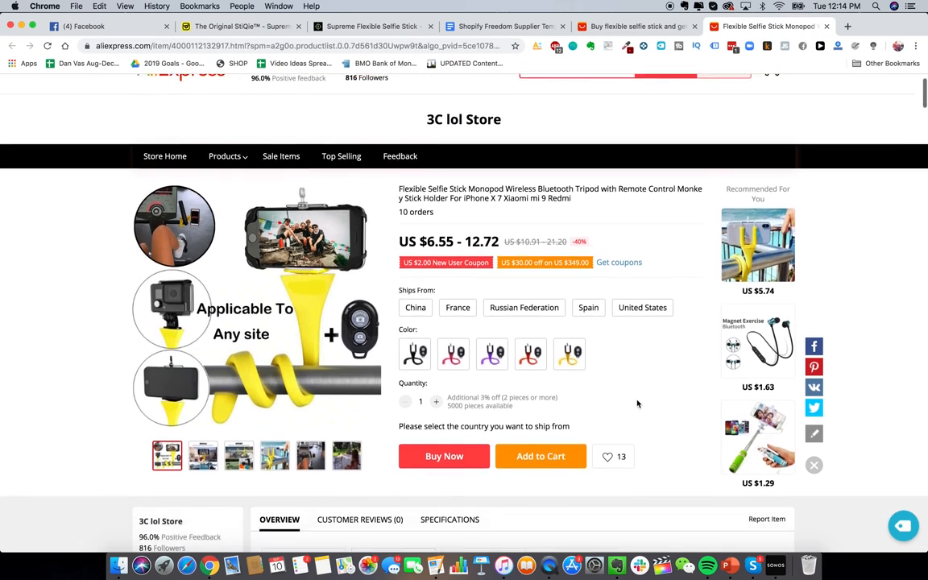
scroll(636, 402, "up", 1)
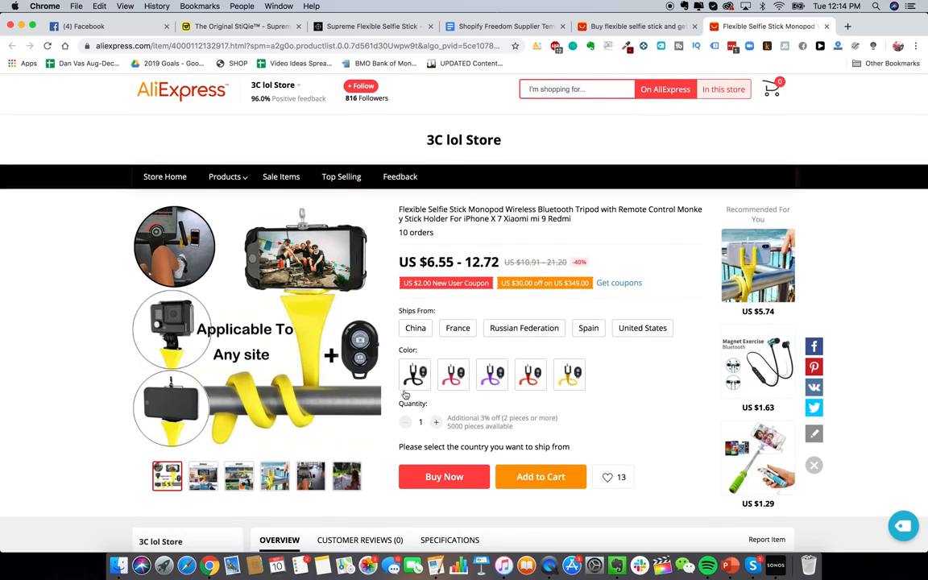
left_click(467, 478)
left_click(461, 361)
left_click(540, 476)
scroll(538, 483, "down", 1)
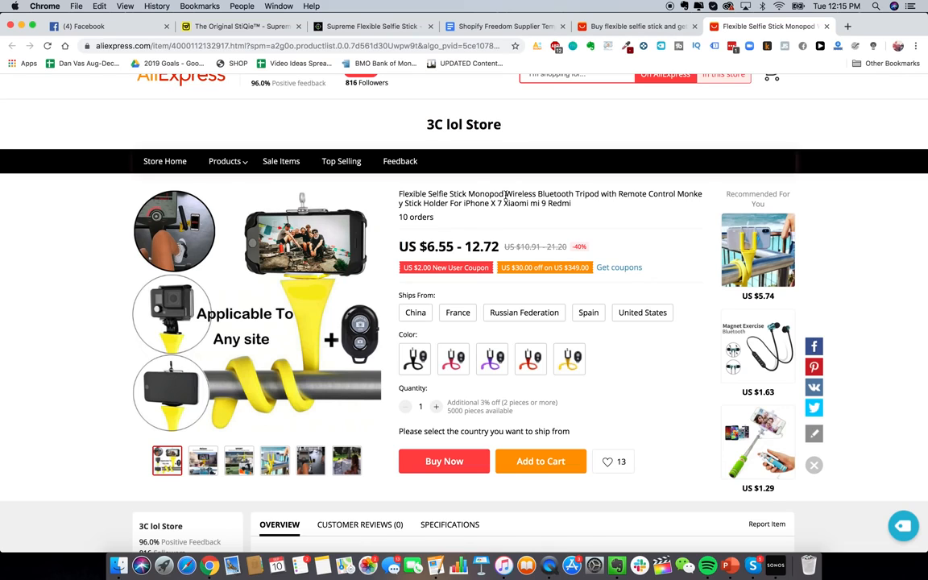
scroll(445, 194, "up", 2)
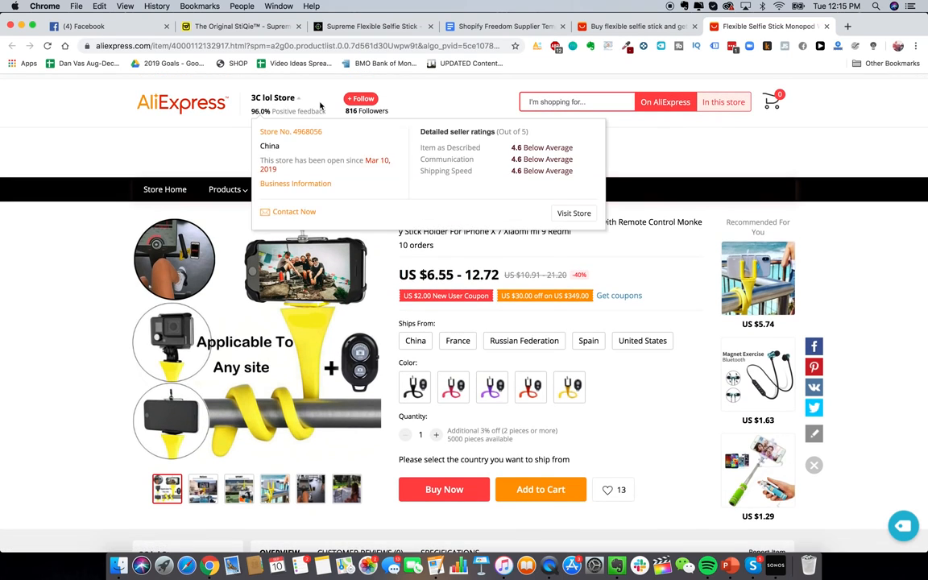
scroll(451, 306, "down", 2)
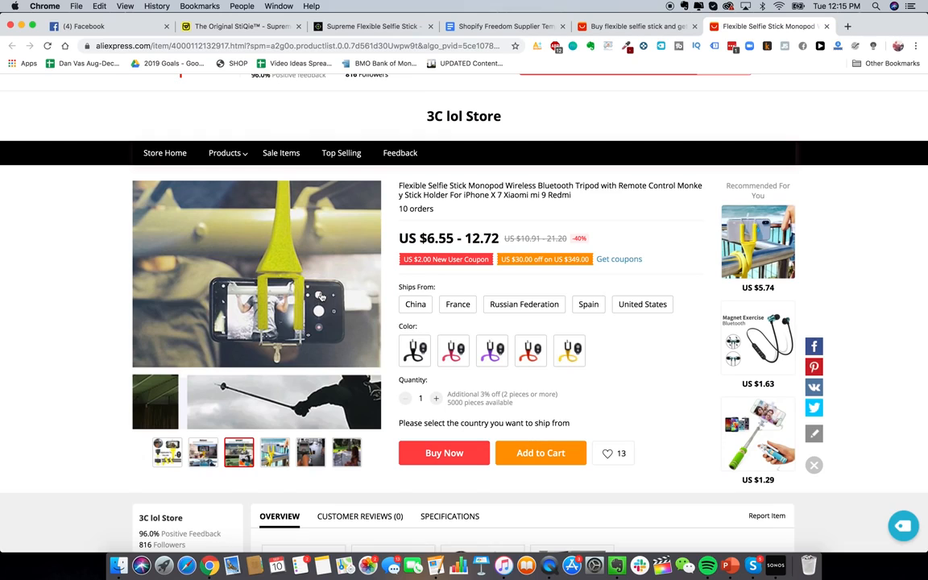
scroll(321, 296, "up", 1)
Step: Start a chat with 3C lol Store and copy the letter body from Hello to Sincerely
mouse_move(266, 98)
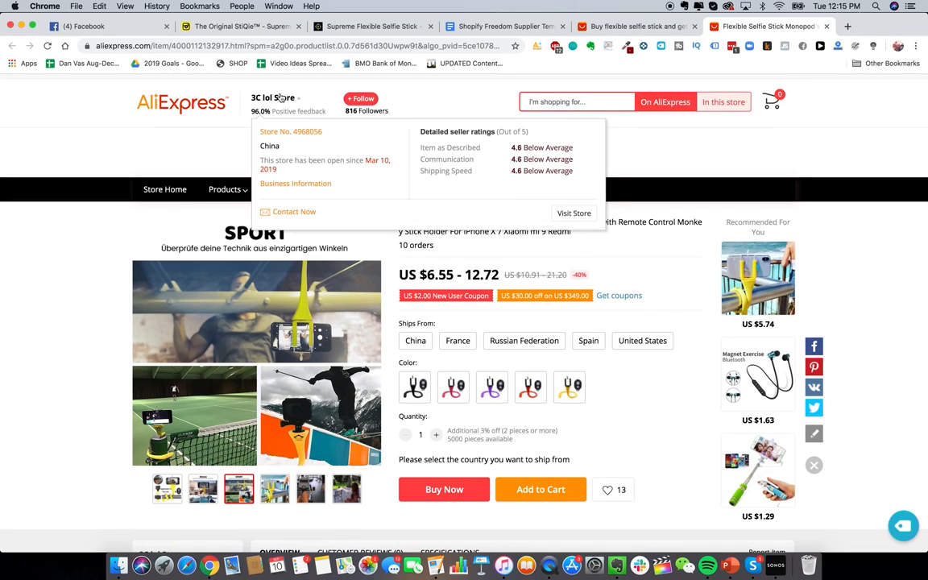
left_click(286, 211)
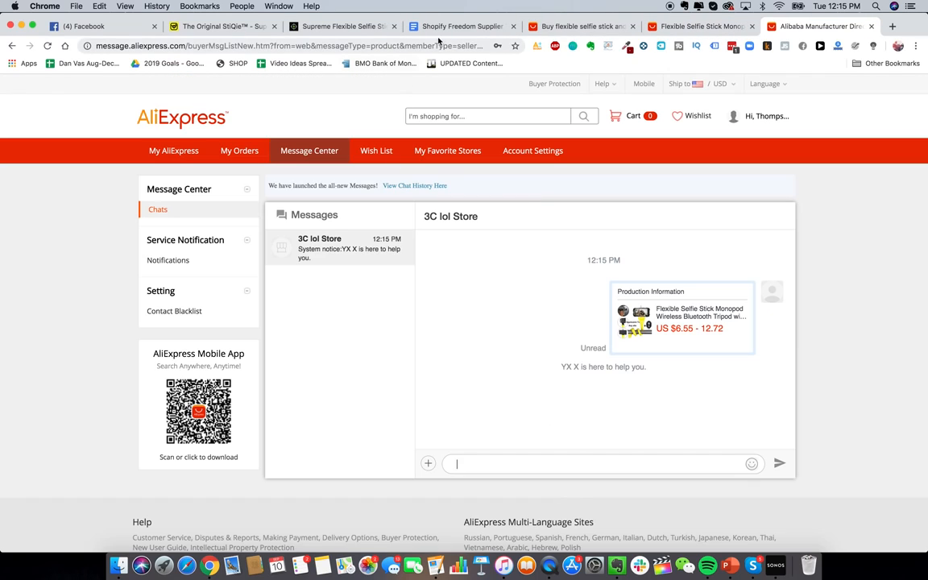
left_click(459, 26)
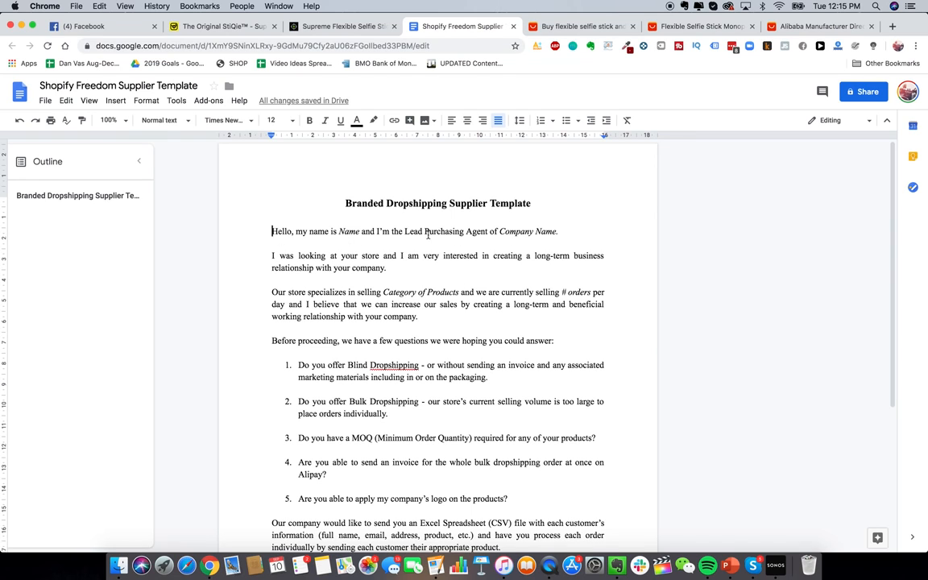
left_click_drag(346, 203, 588, 201)
left_click(335, 231)
left_click_drag(259, 228, 481, 564)
key("super+c")
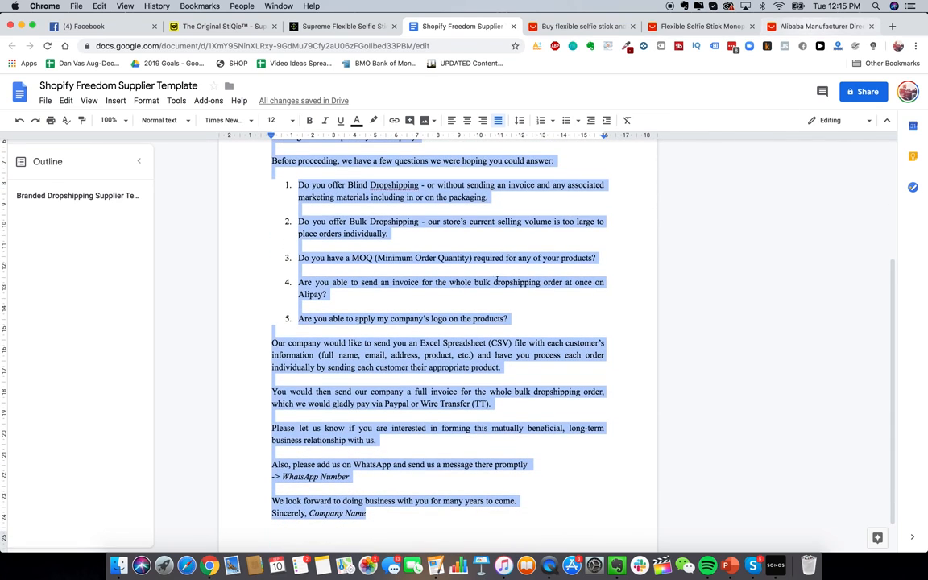
Step: Paste the letter into the seller chat box as a draft, then return to the search results
left_click(821, 26)
left_click(542, 465)
key("super+v")
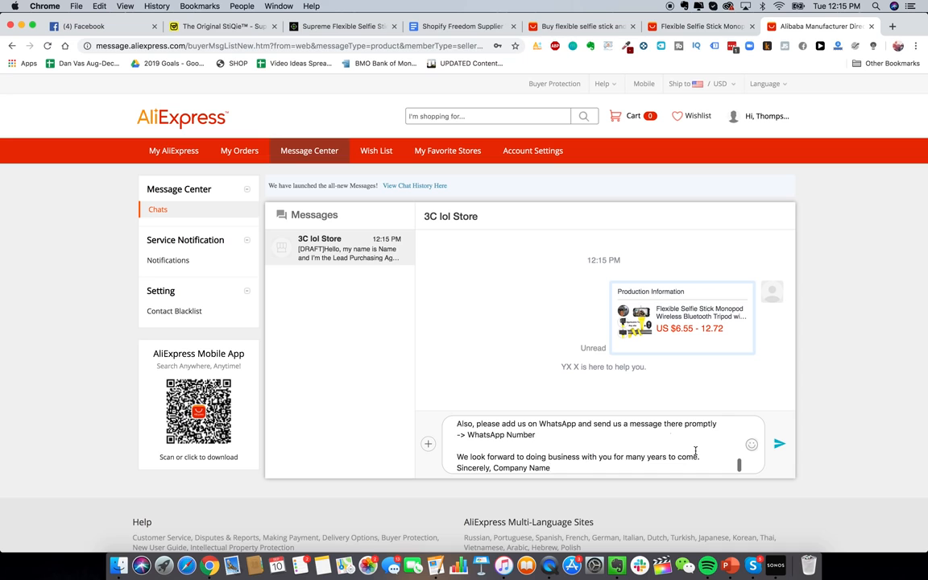
scroll(518, 435, "up", 5)
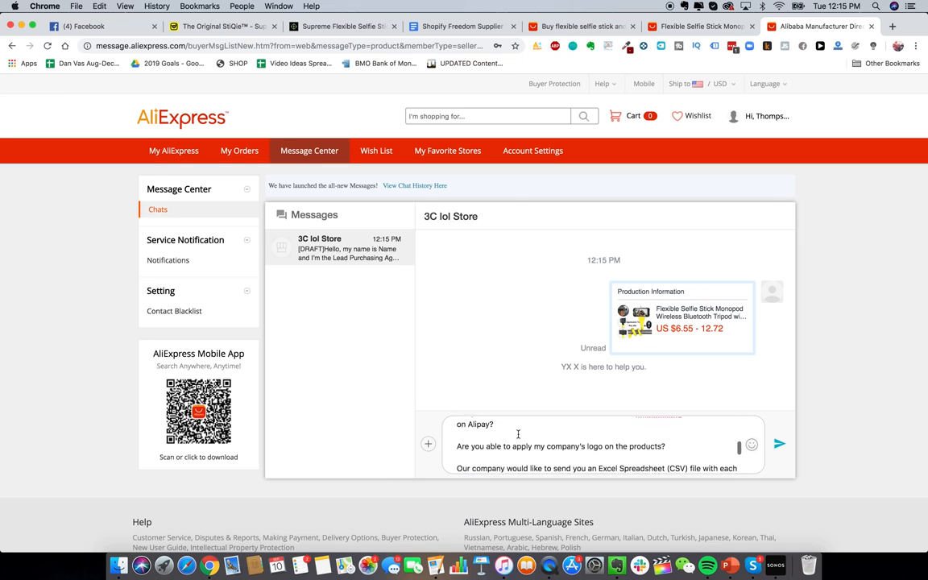
key("super+a")
left_click(570, 24)
scroll(424, 282, "up", 2)
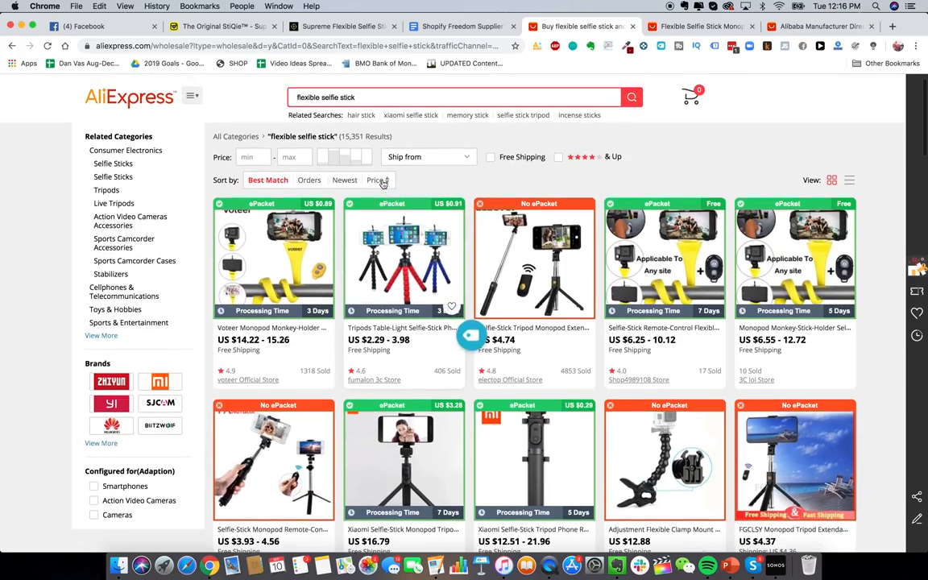
scroll(432, 258, "down", 1)
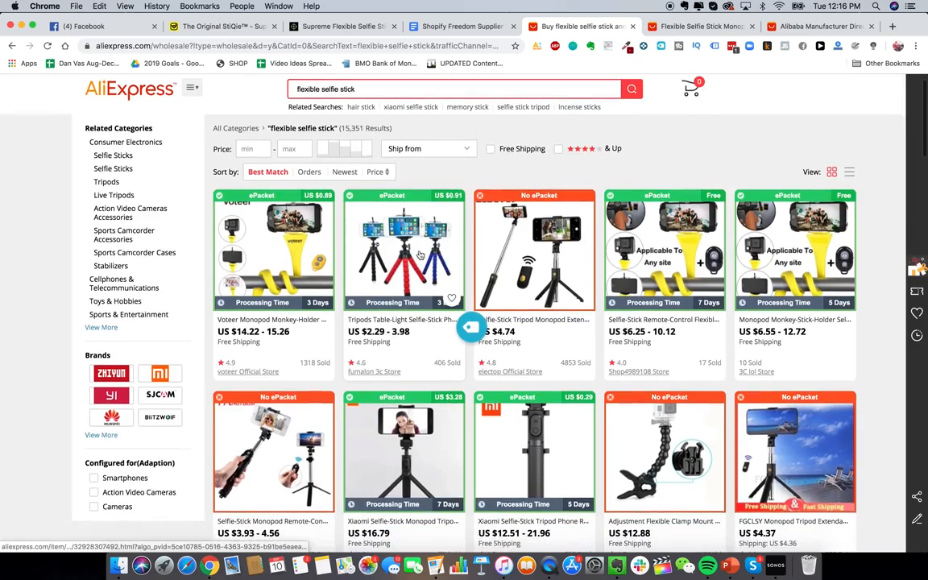
scroll(419, 255, "up", 2)
scroll(420, 254, "down", 1)
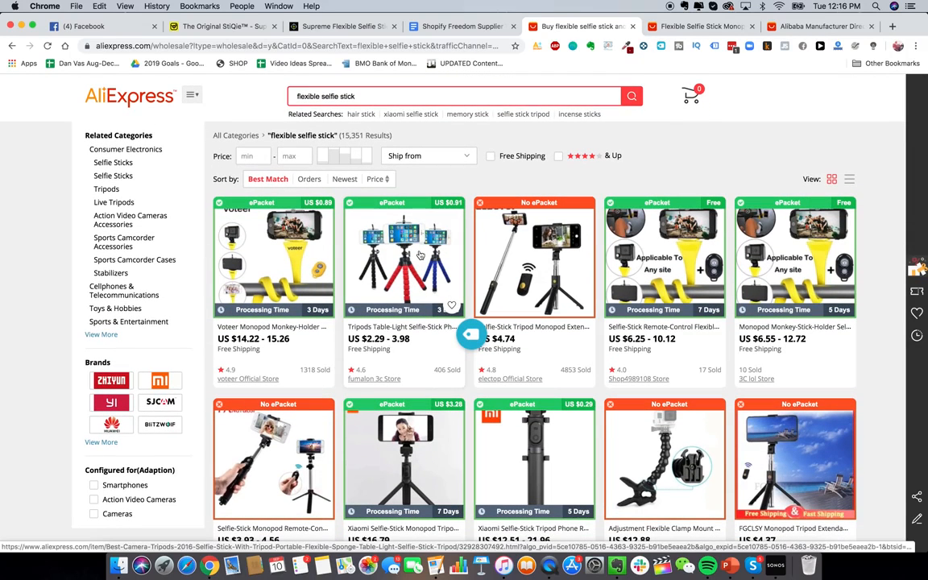
scroll(435, 250, "down", 1)
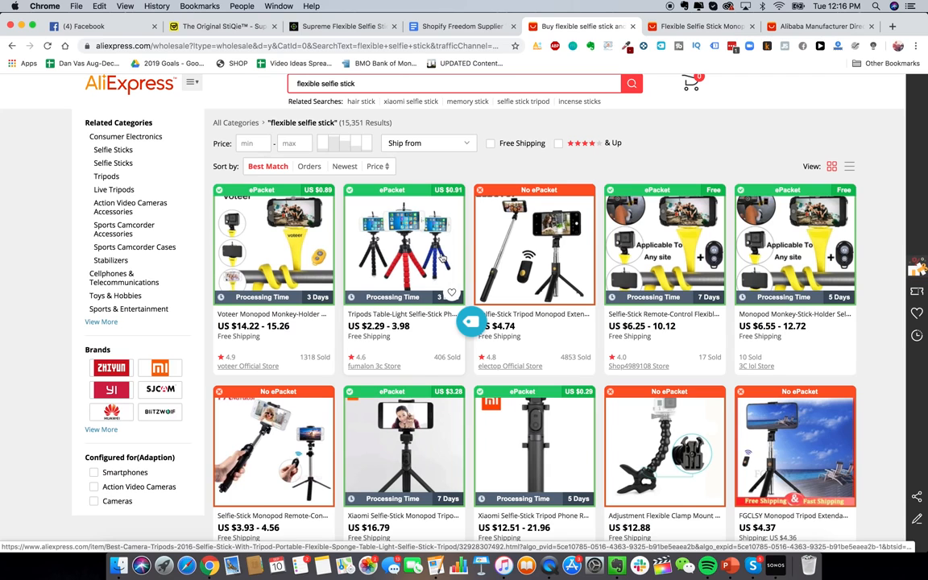
scroll(451, 236, "up", 1)
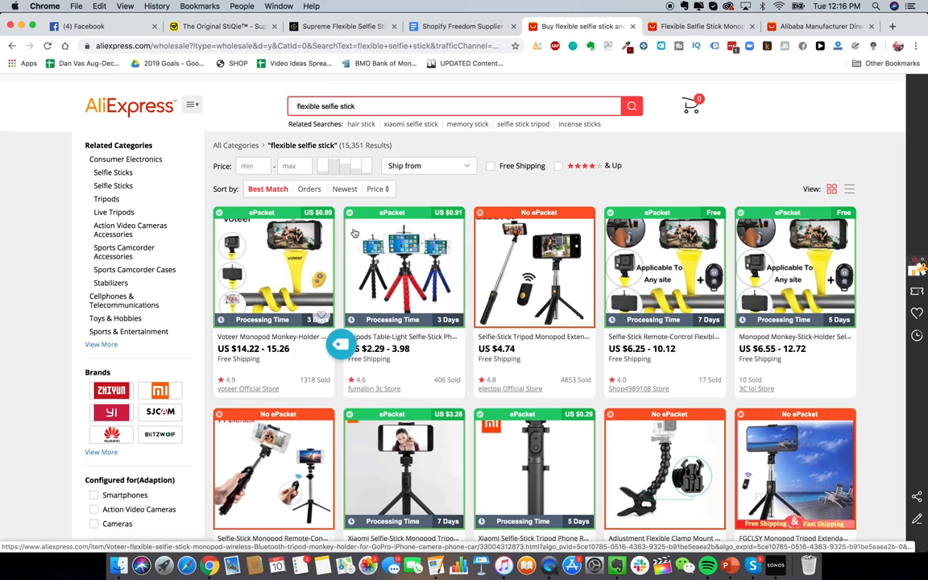
scroll(396, 215, "up", 1)
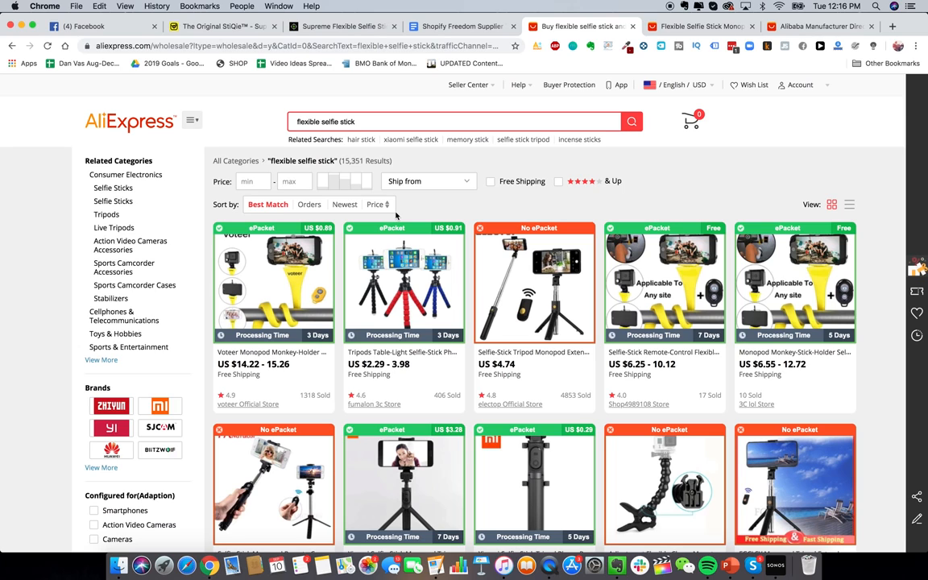
scroll(666, 215, "down", 1)
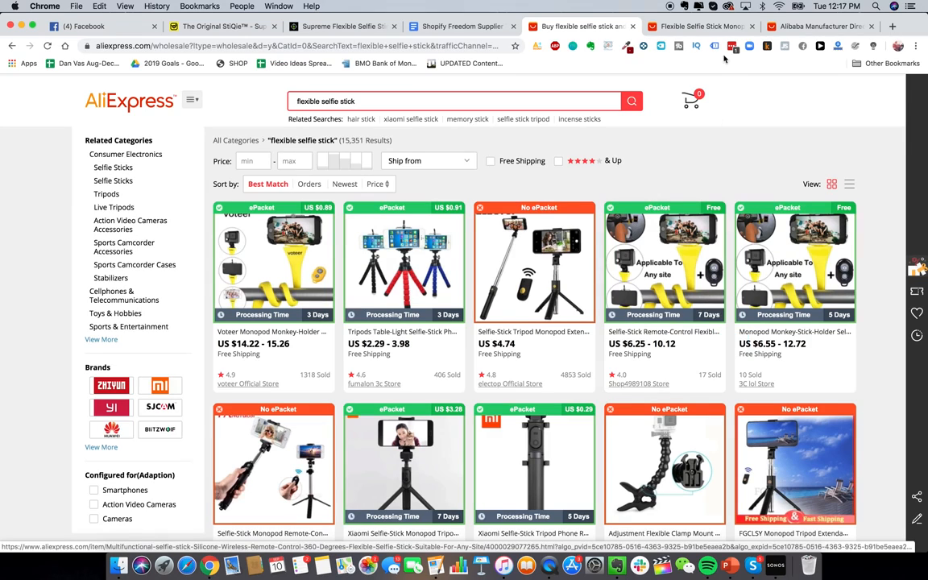
Step: Load the Alibaba homepage in place of the selfie stick product tab
left_click(696, 26)
left_click(482, 46)
type("alib")
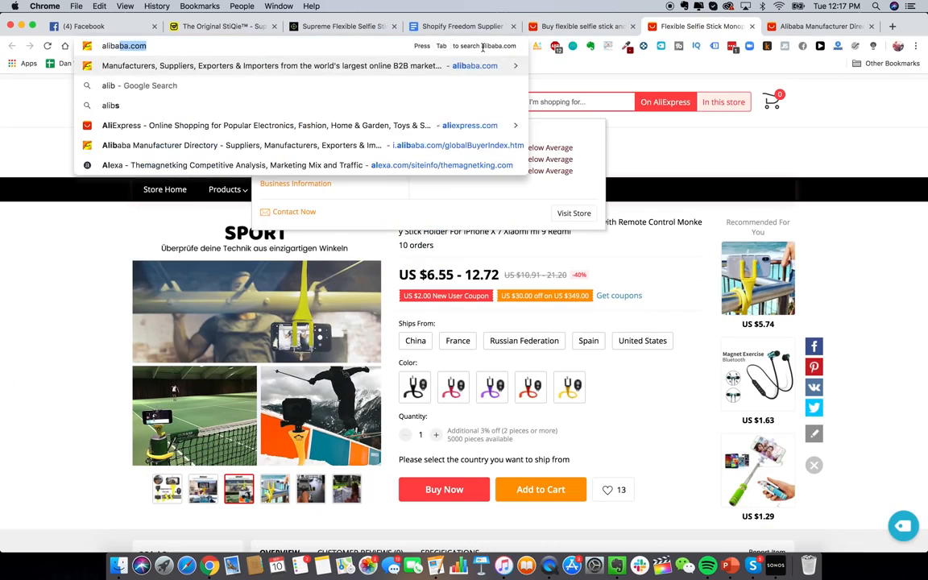
key("Return")
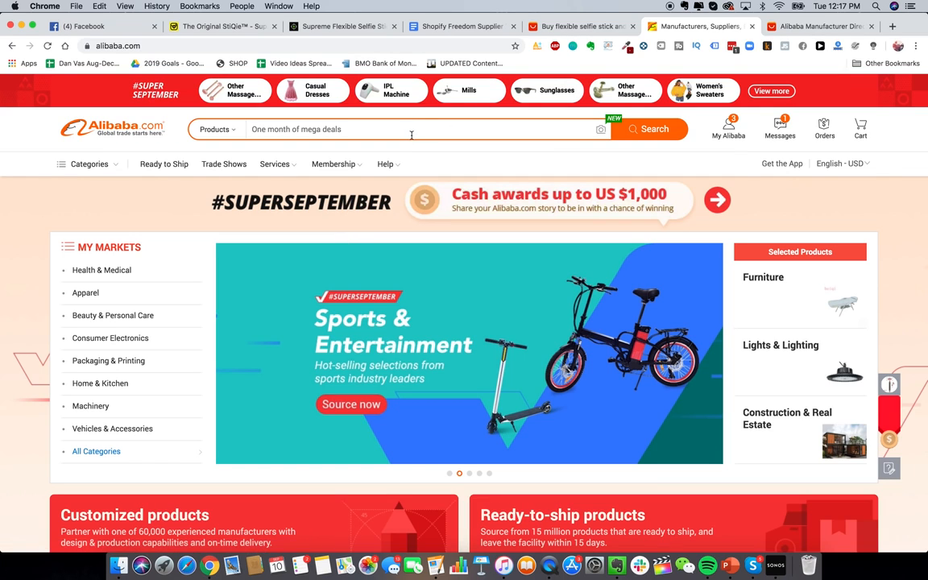
Step: Search Alibaba for 'flexible selfie stick' and scroll through the 4780 results
left_click(371, 122)
type("flexible selfie stick")
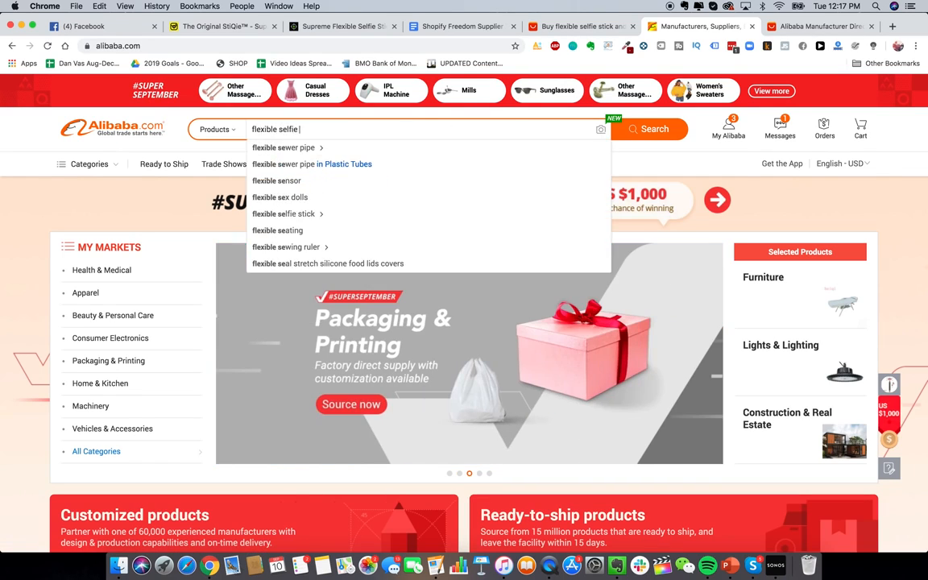
key("Return")
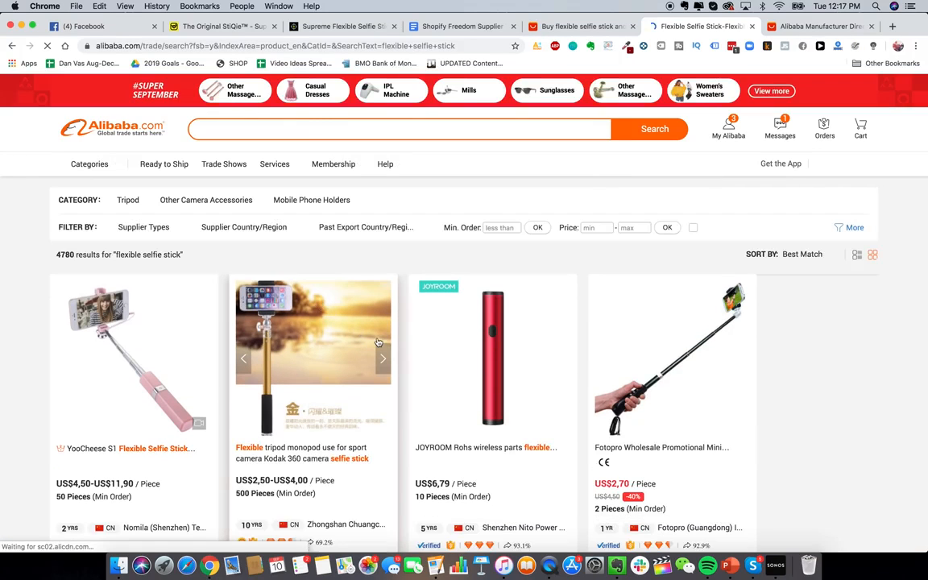
scroll(321, 294, "down", 5)
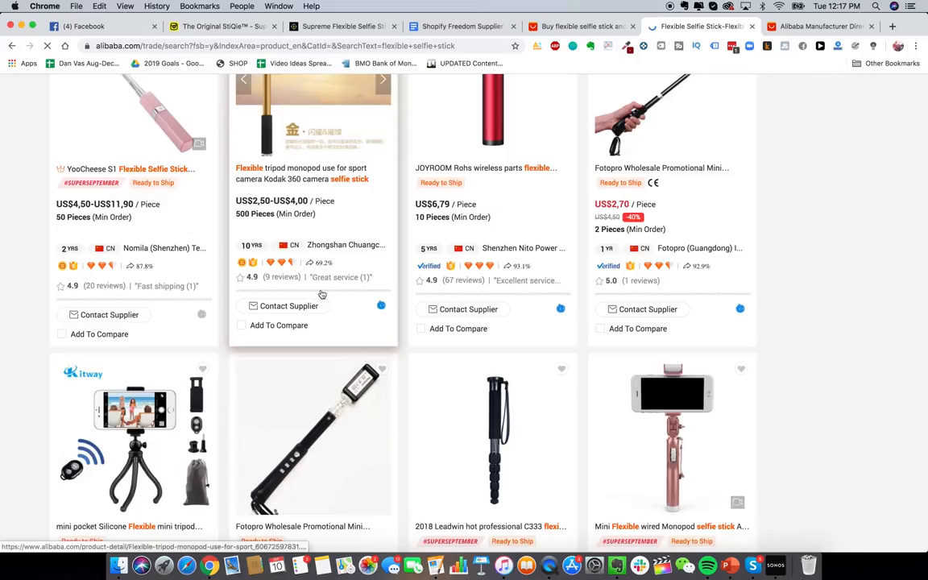
scroll(322, 294, "down", 8)
scroll(321, 294, "down", 8)
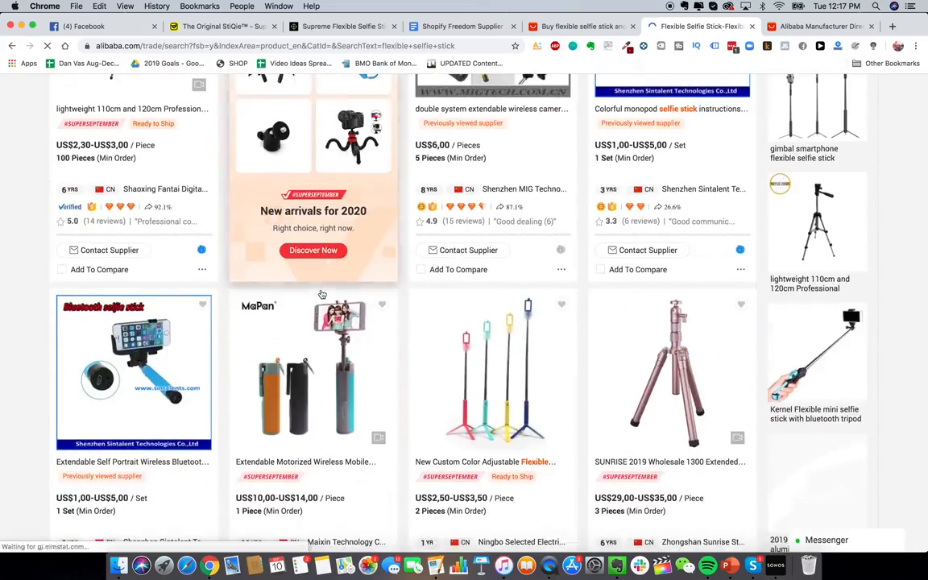
scroll(326, 212, "up", 15)
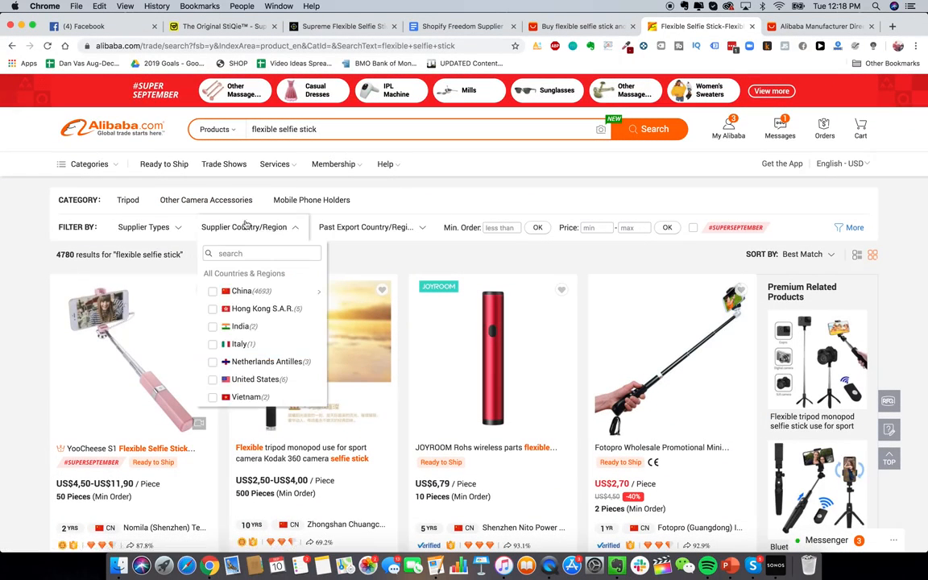
Step: Filter the results to Assessed Suppliers (380 listings) and go to results page 2
mouse_move(145, 227)
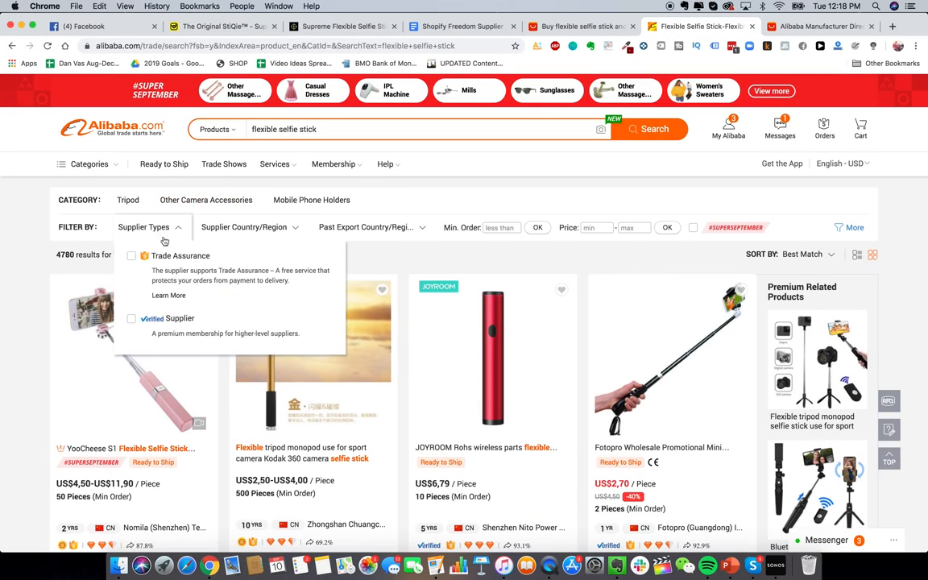
left_click(168, 323)
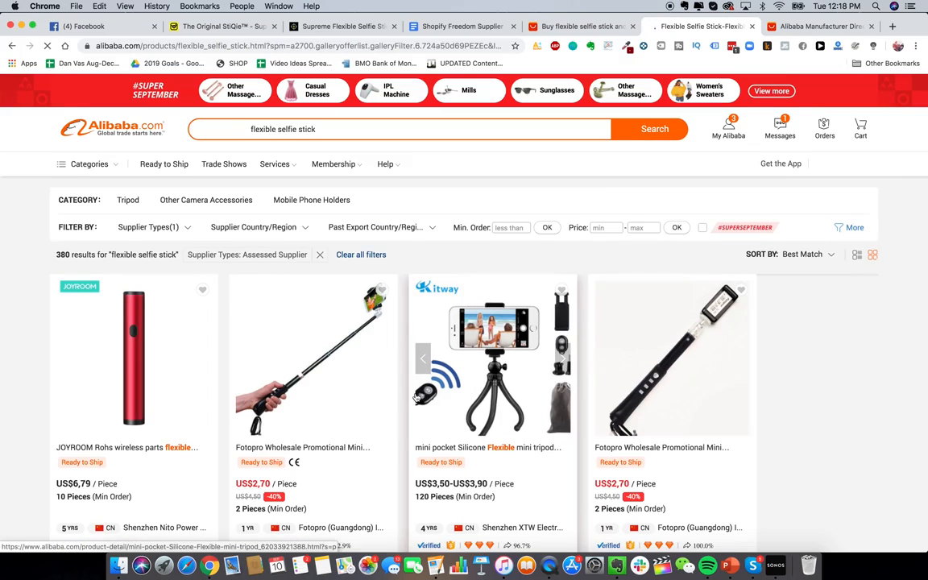
scroll(431, 387, "down", 5)
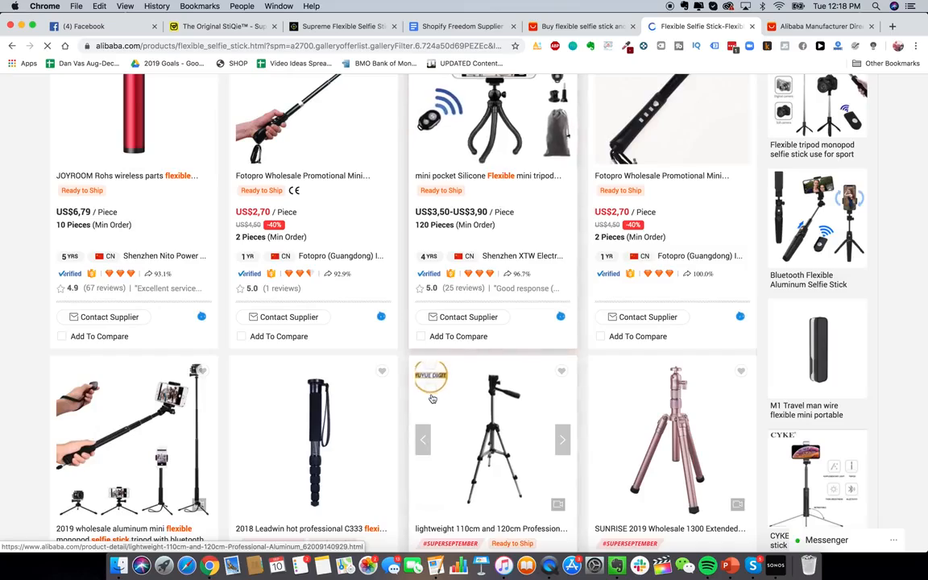
scroll(433, 398, "down", 10)
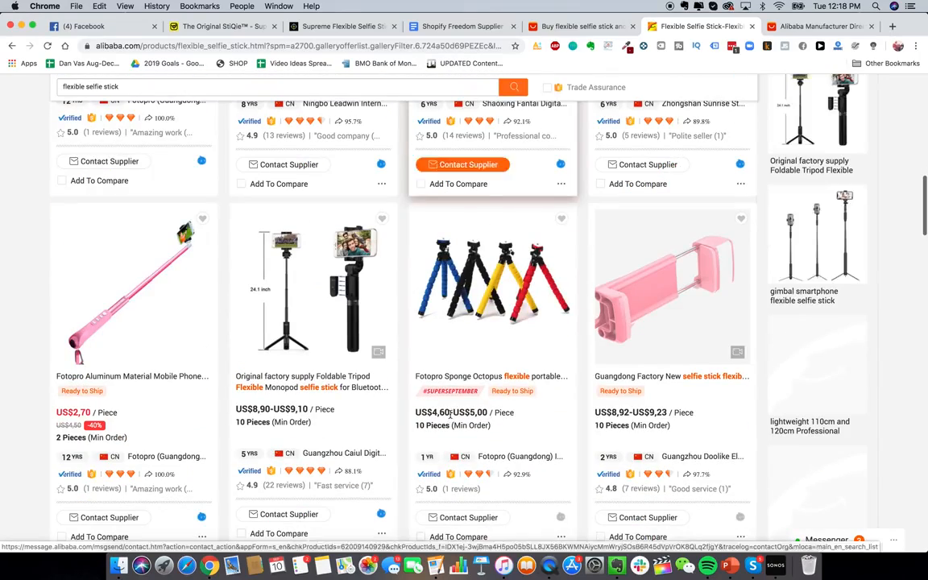
scroll(453, 415, "down", 10)
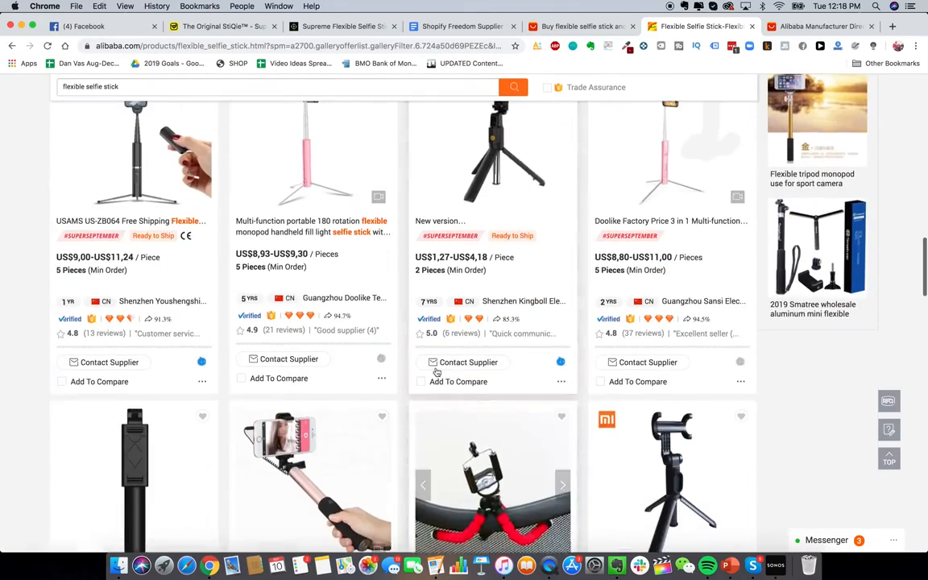
scroll(416, 327, "down", 5)
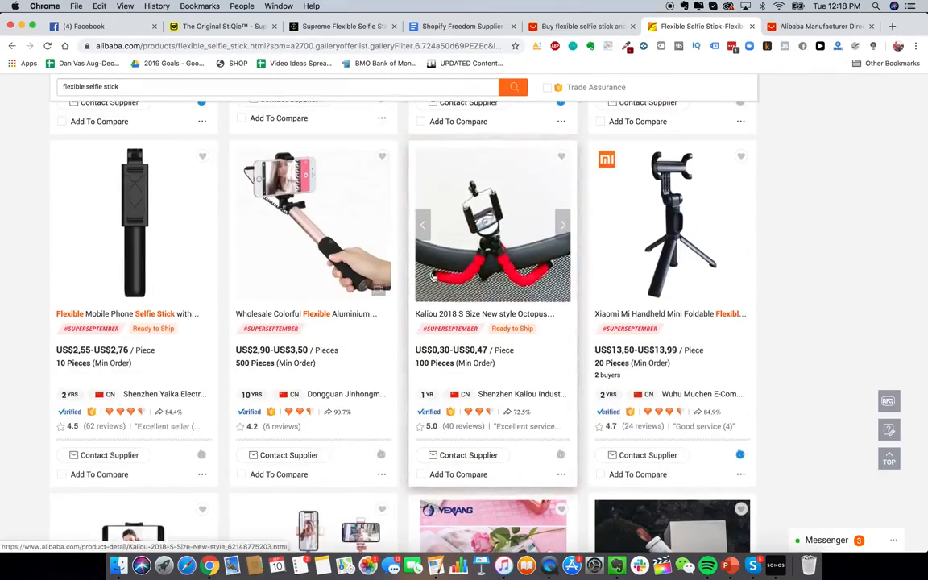
scroll(427, 322, "down", 5)
scroll(451, 318, "down", 5)
scroll(455, 315, "down", 20)
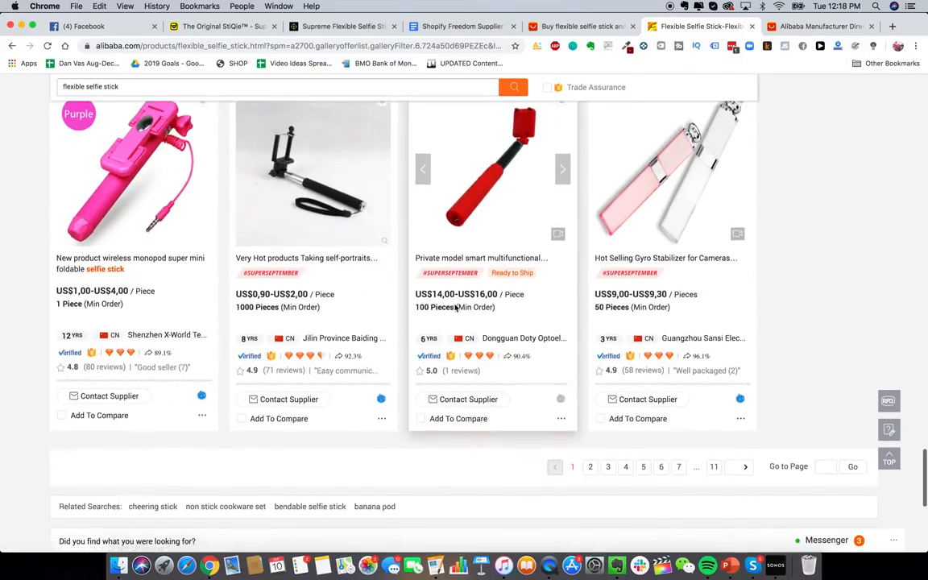
left_click(591, 470)
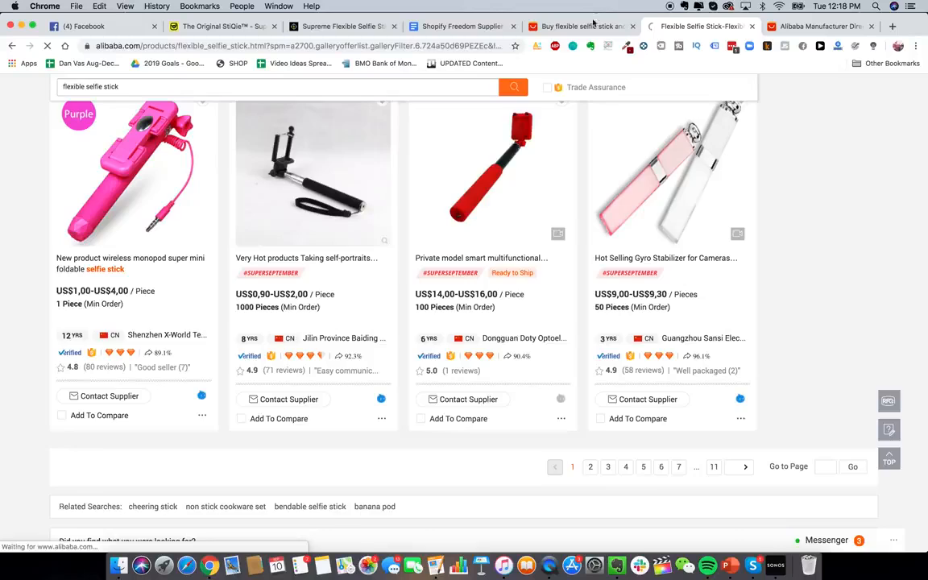
Step: Compare against the AliExpress selfie stick results, then return to Alibaba's results
left_click(556, 26)
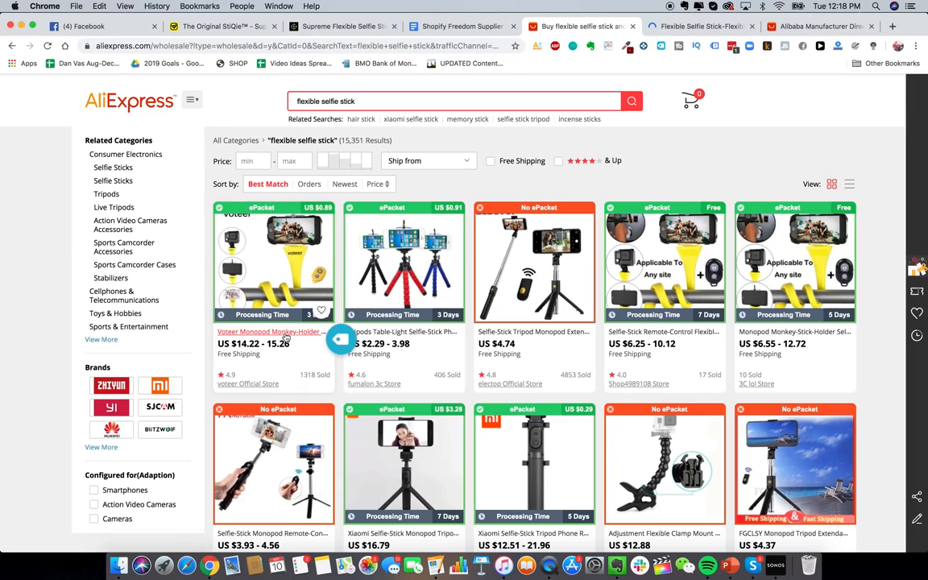
mouse_move(644, 340)
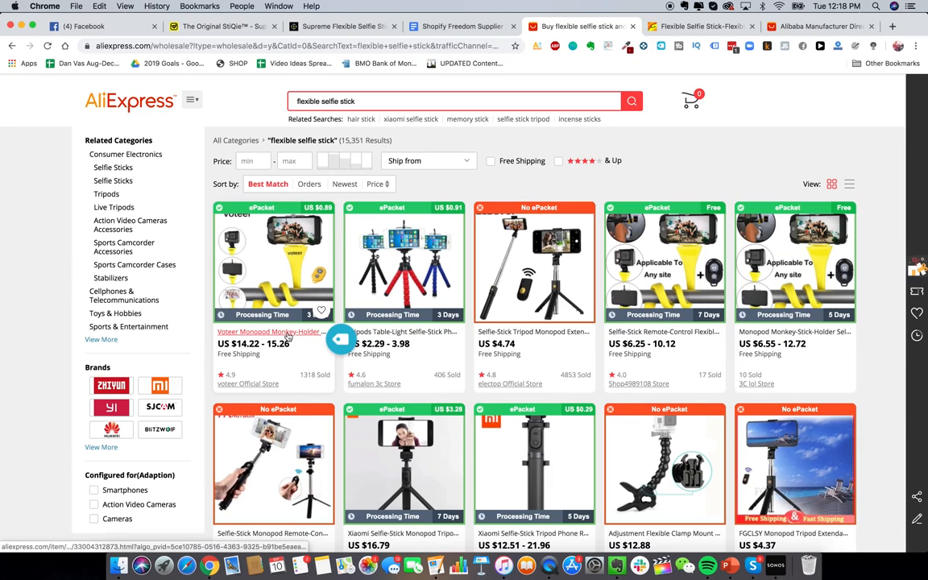
left_click(699, 25)
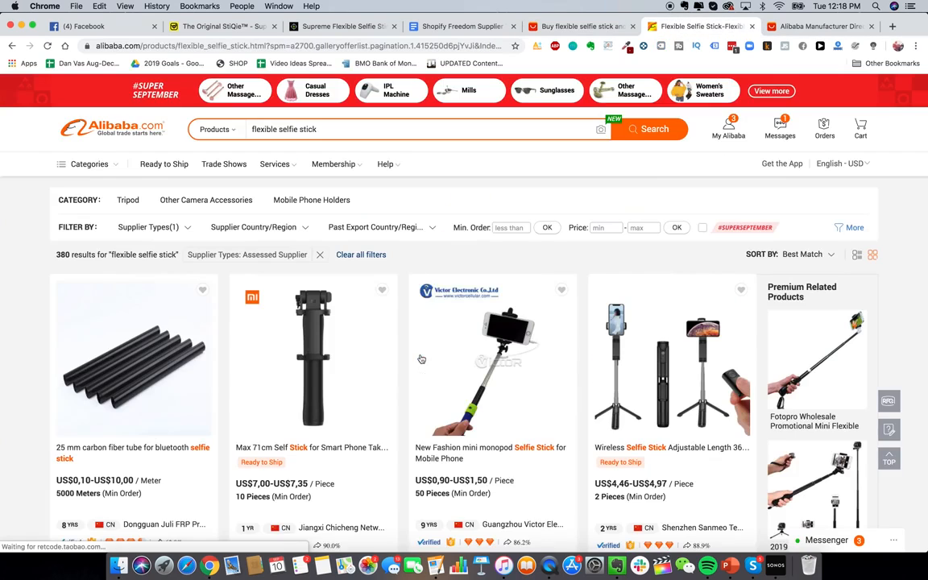
scroll(420, 359, "down", 4)
scroll(420, 359, "up", 4)
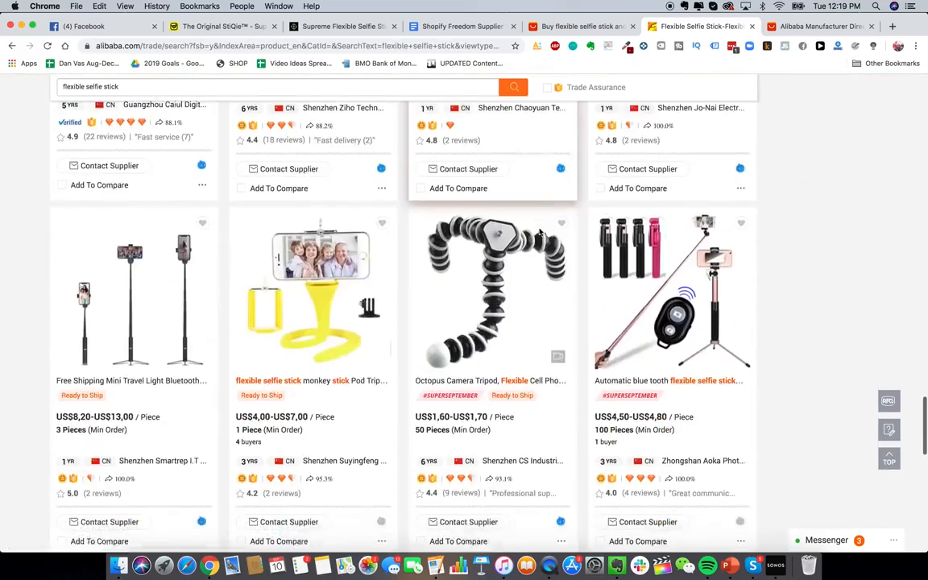
scroll(541, 233, "down", 4)
scroll(310, 197, "up", 1)
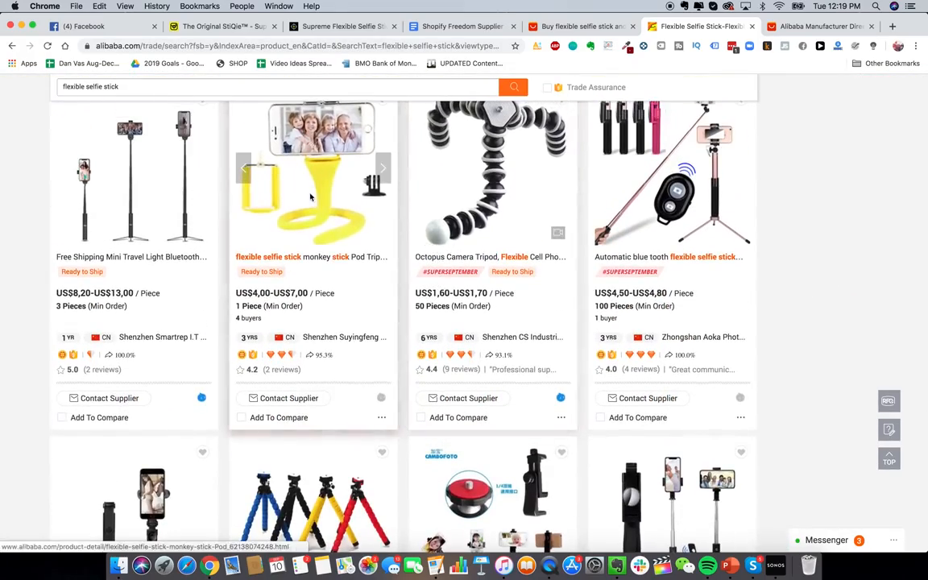
Step: Open the yellow monkey selfie stick listing (US$4.00-7.00) in a new tab
right_click(310, 197)
left_click(343, 202)
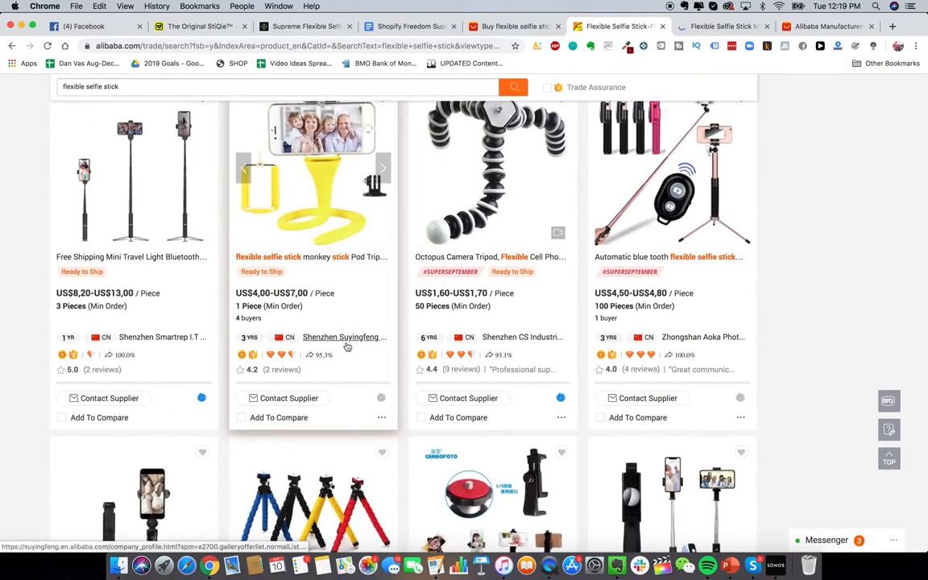
scroll(524, 186, "up", 1)
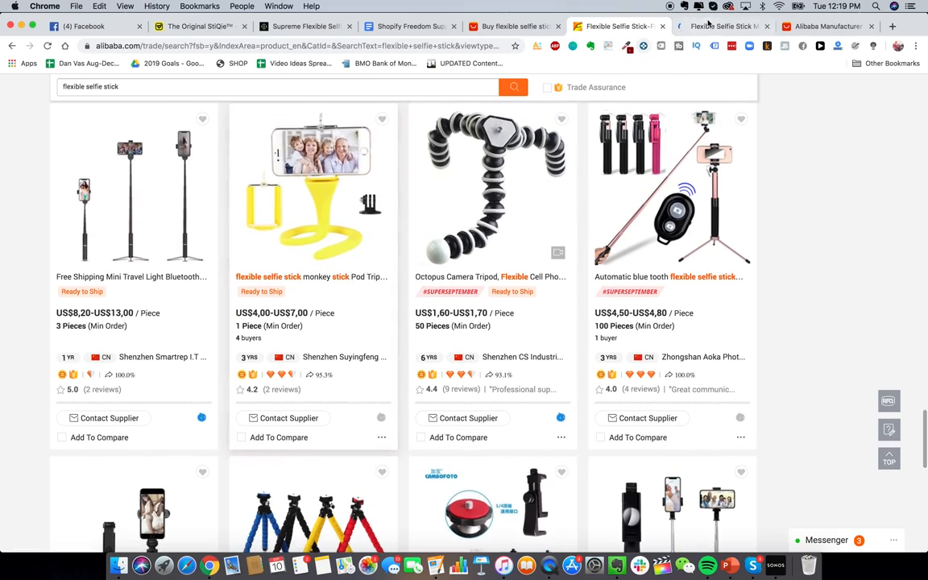
scroll(491, 202, "up", 1)
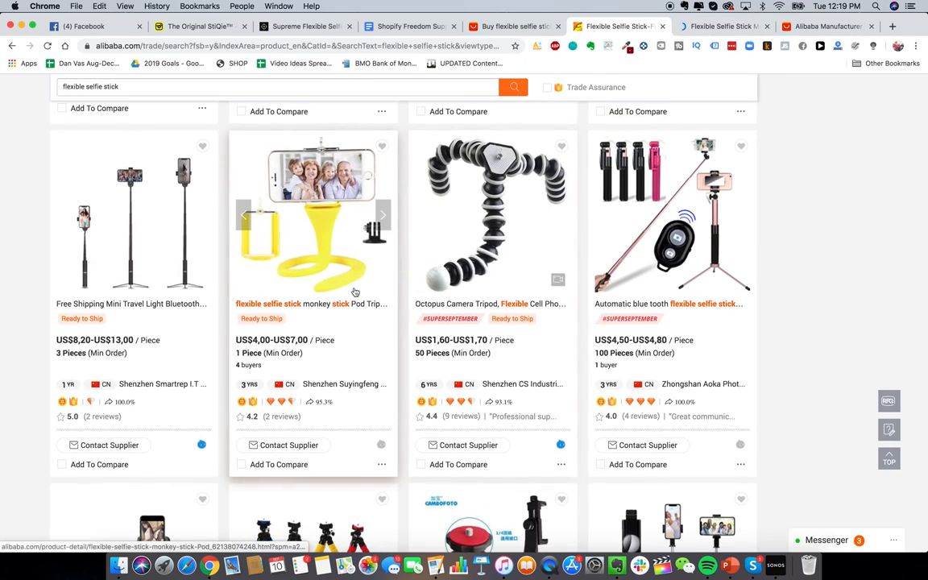
scroll(335, 305, "down", 2)
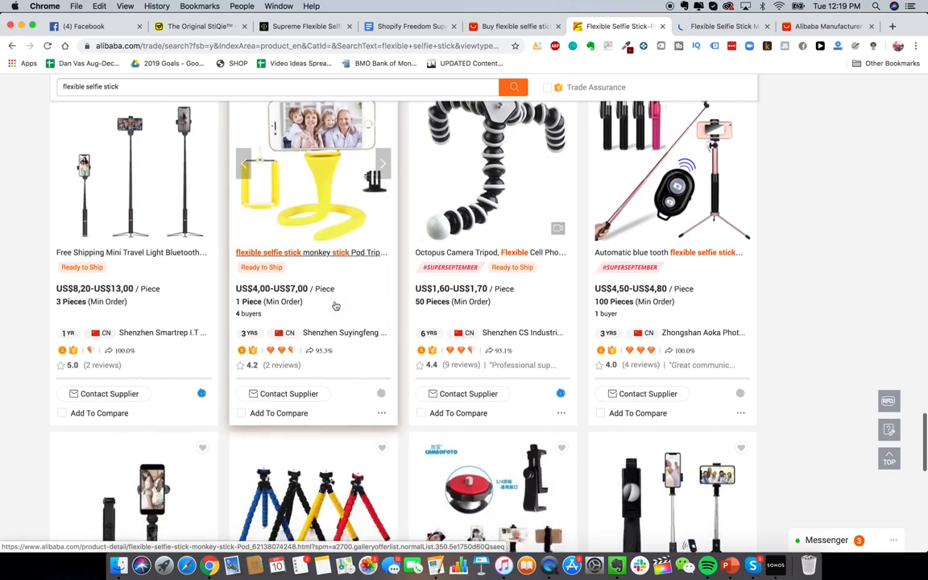
scroll(336, 305, "up", 3)
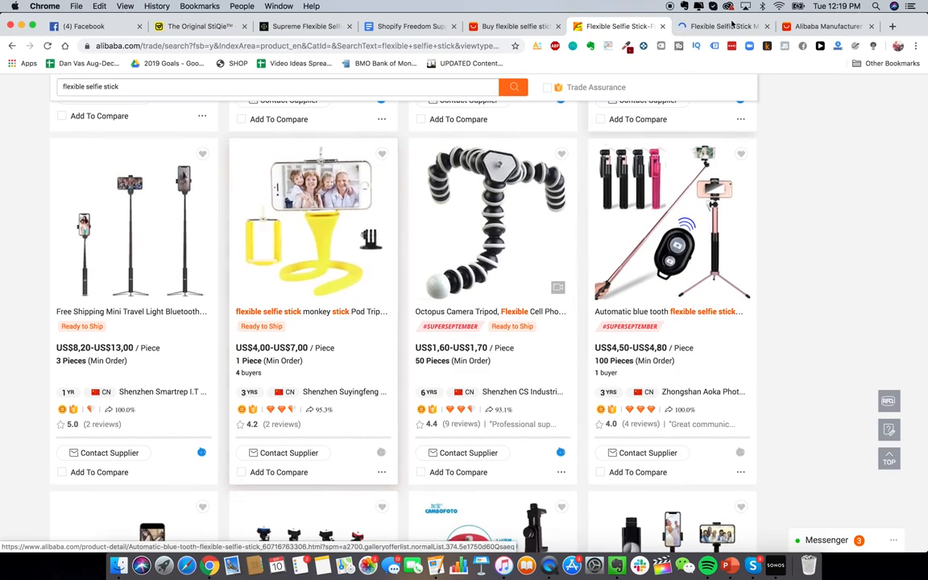
Step: Review the monkey selfie stick page (US$7.00 for 1-99 pieces) and start a supplier inquiry
left_click(725, 26)
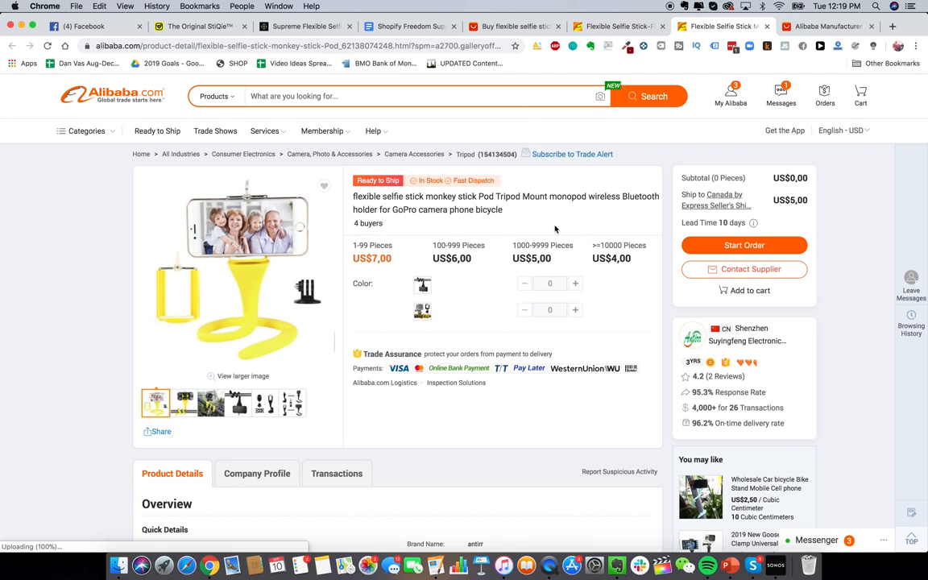
scroll(519, 238, "down", 1)
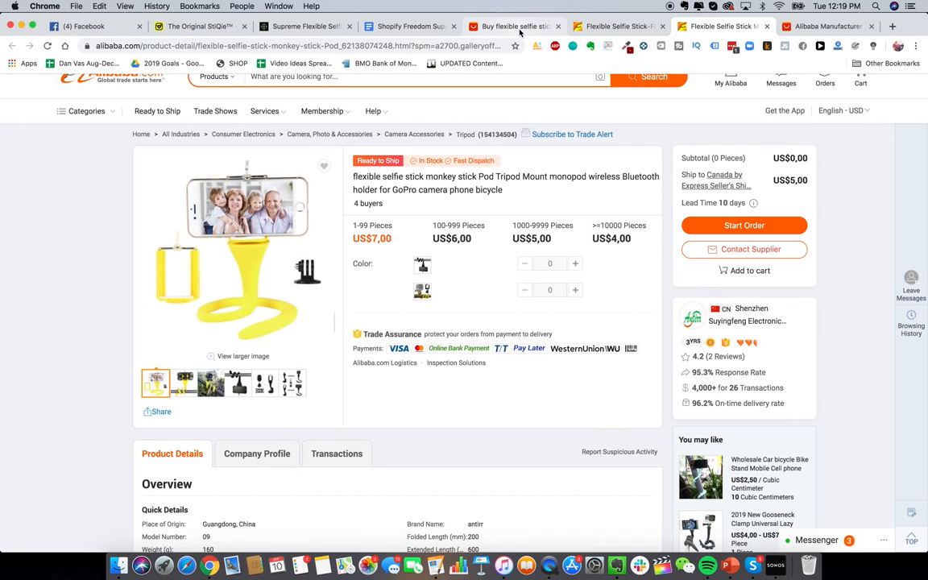
scroll(444, 295, "up", 1)
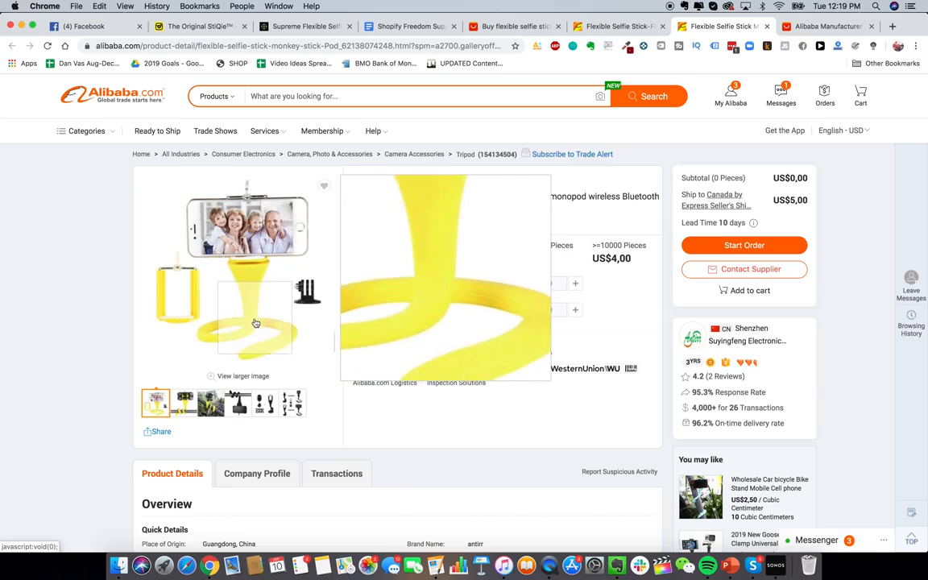
left_click(617, 26)
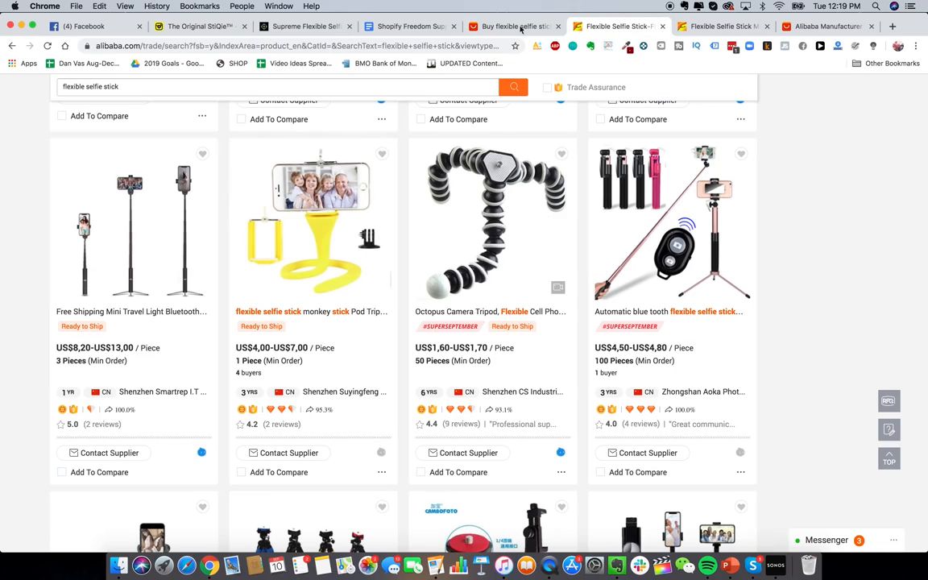
left_click(505, 26)
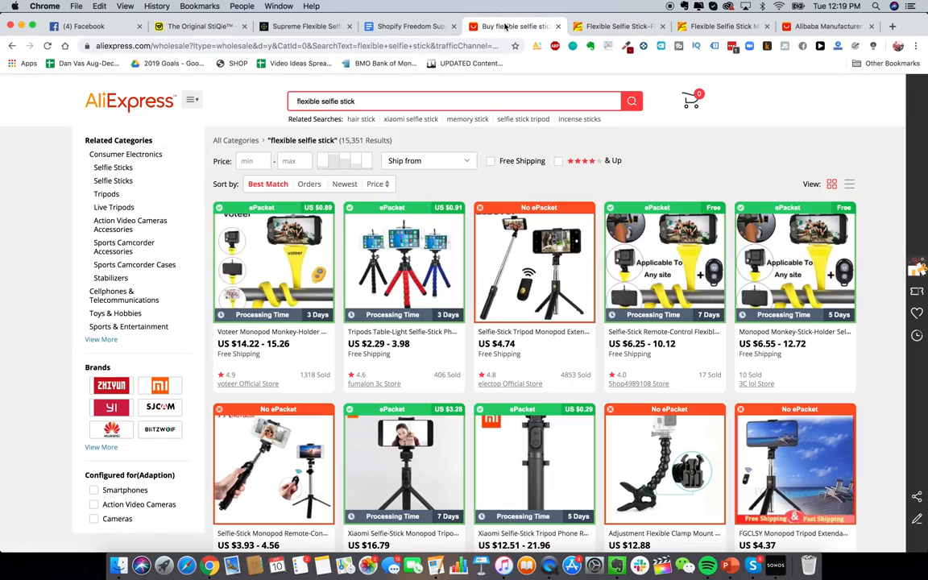
left_click(707, 26)
scroll(524, 257, "down", 1)
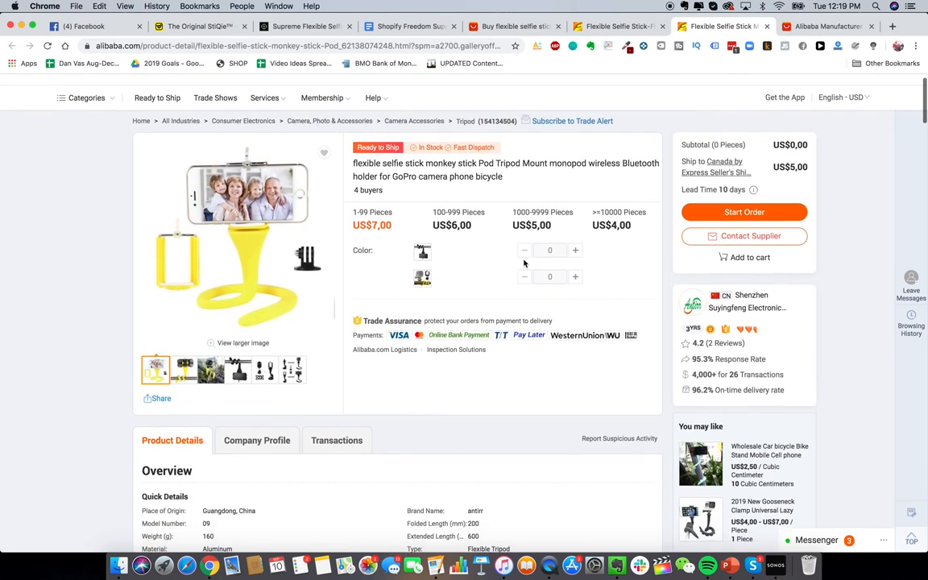
left_click(753, 237)
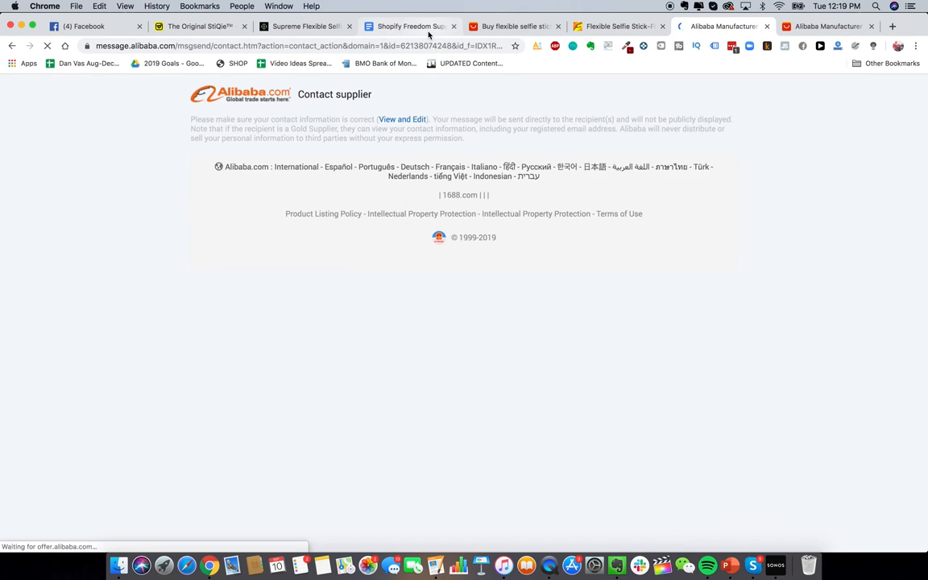
Step: Set the inquiry quantity to 1000 pieces and paste the supplier letter template as the message
left_click(480, 168)
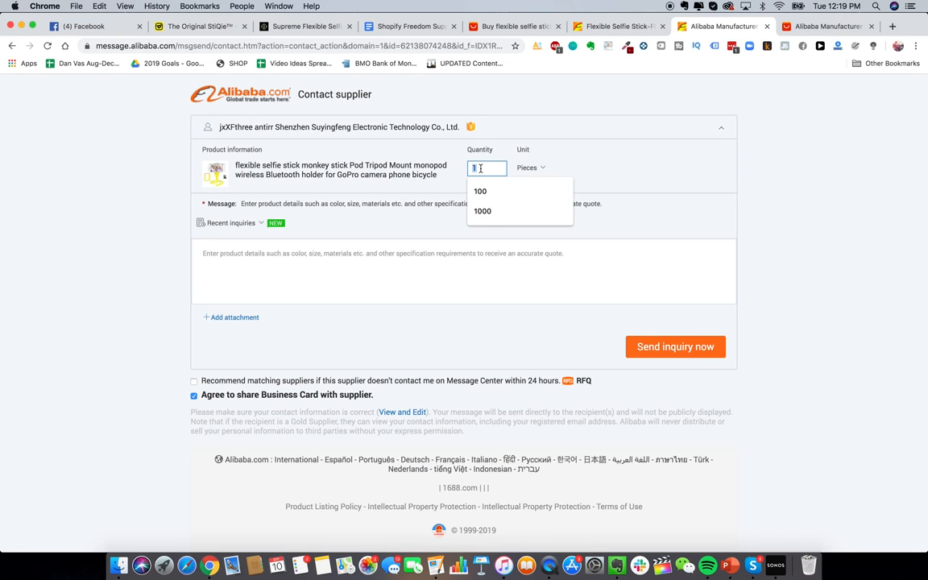
type("10000")
left_click(470, 276)
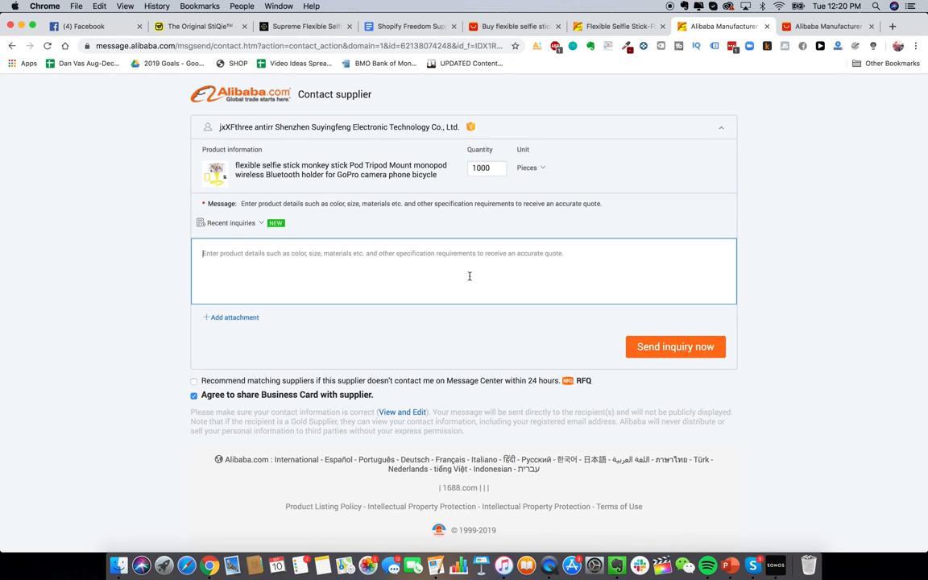
left_click(415, 27)
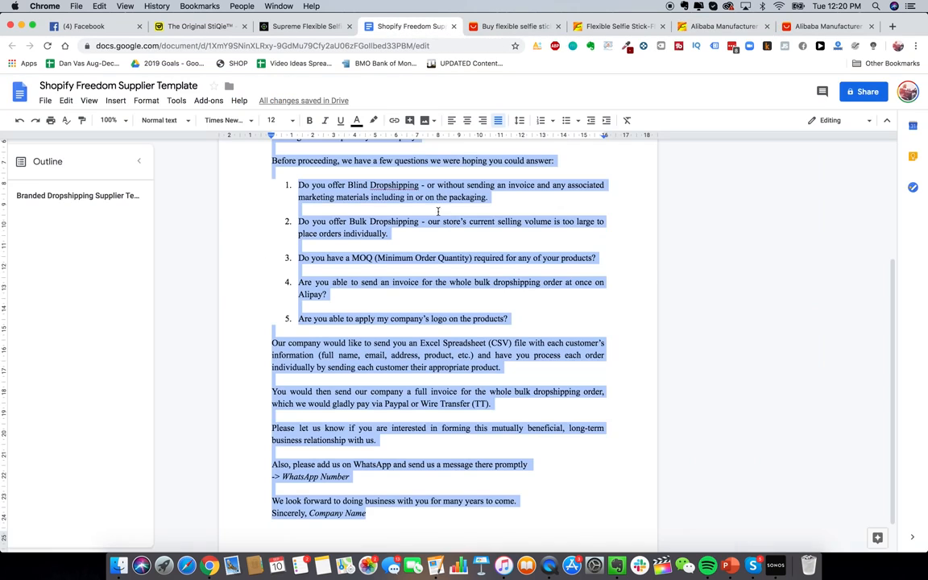
left_click(725, 28)
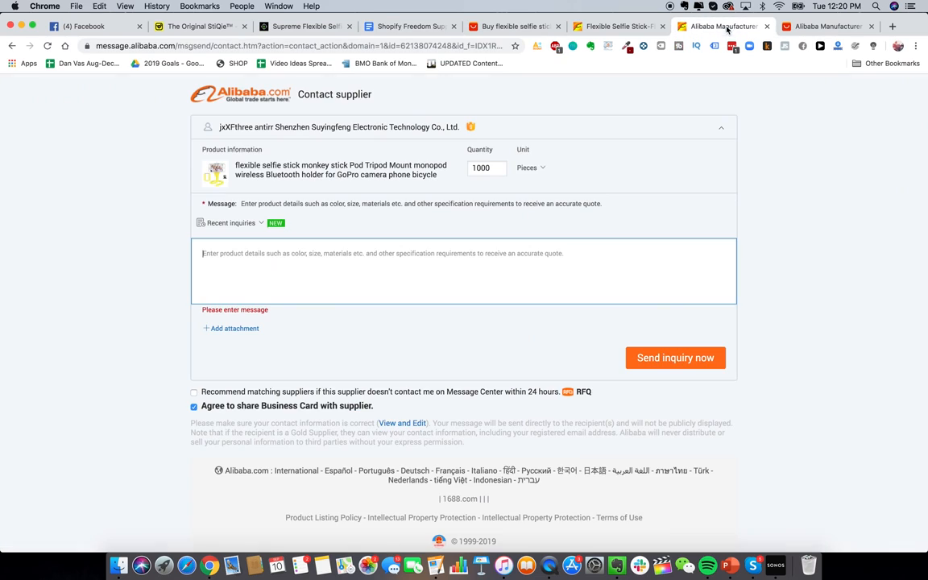
left_click(455, 261)
key("cmd+v")
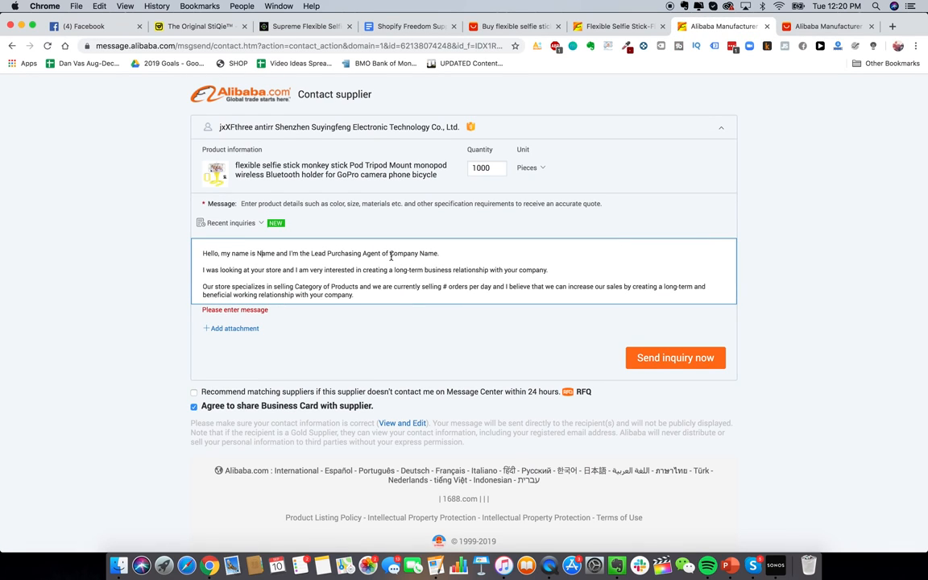
scroll(407, 255, "down", 2)
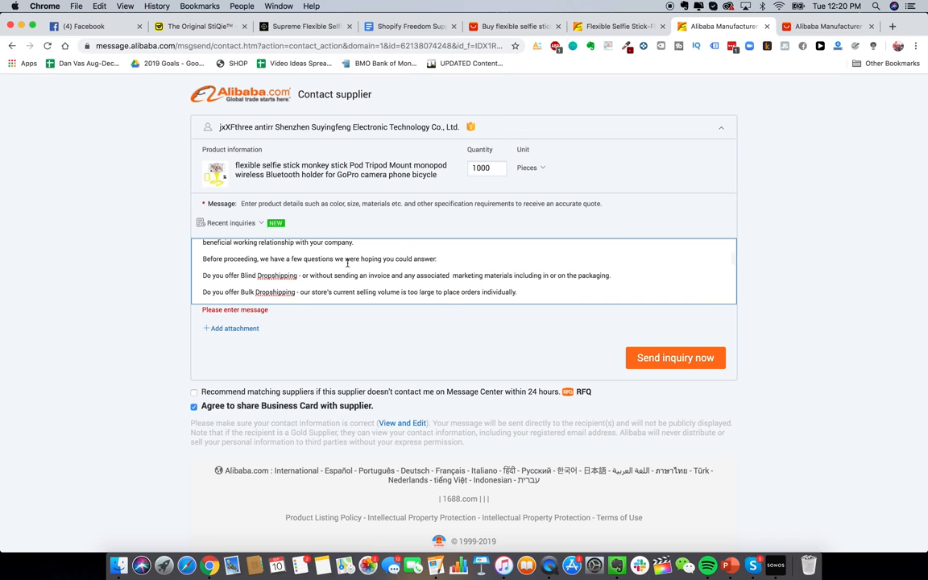
scroll(348, 262, "down", 3)
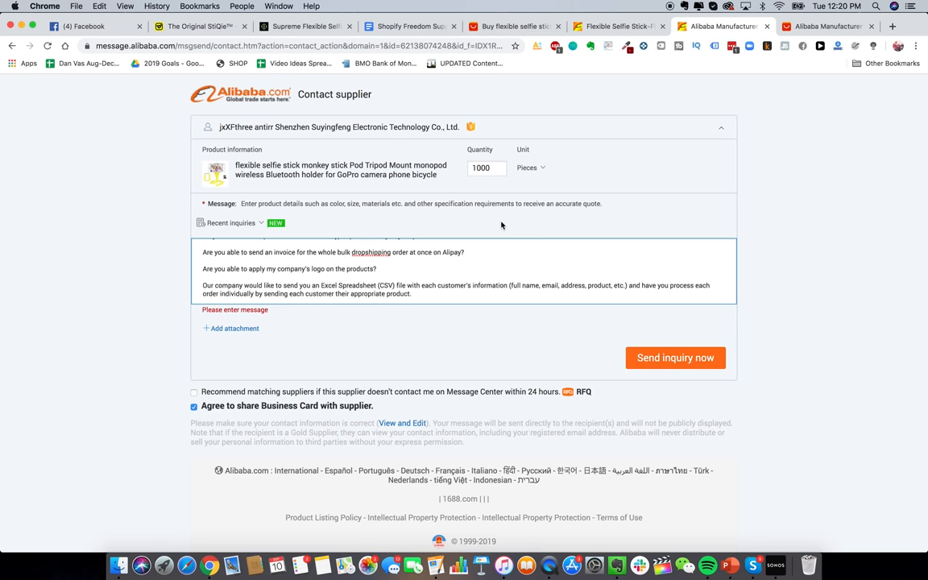
Step: From the search results, open Shenzhen Suyingfeng Electronic Technology's company profile
left_click(571, 26)
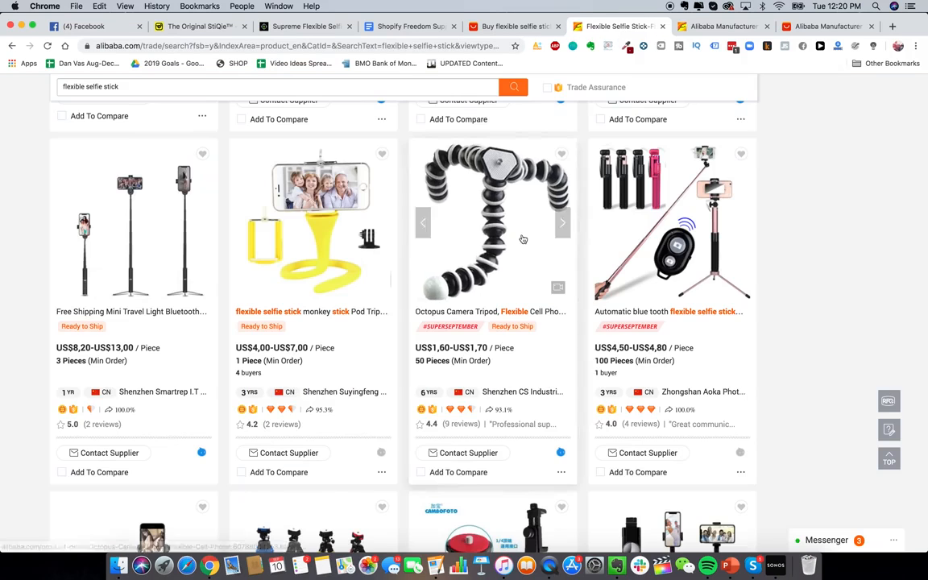
scroll(522, 239, "down", 5)
scroll(522, 238, "up", 3)
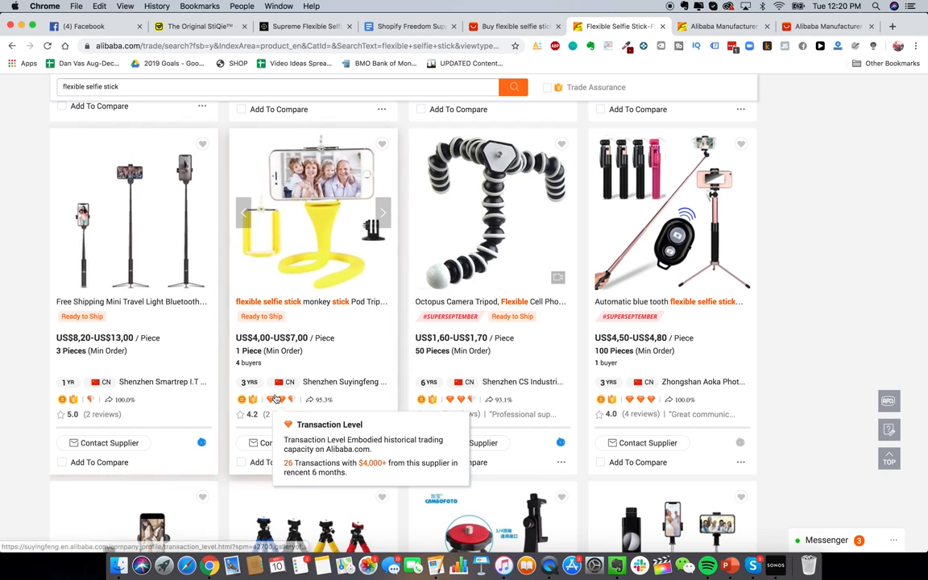
left_click(349, 385)
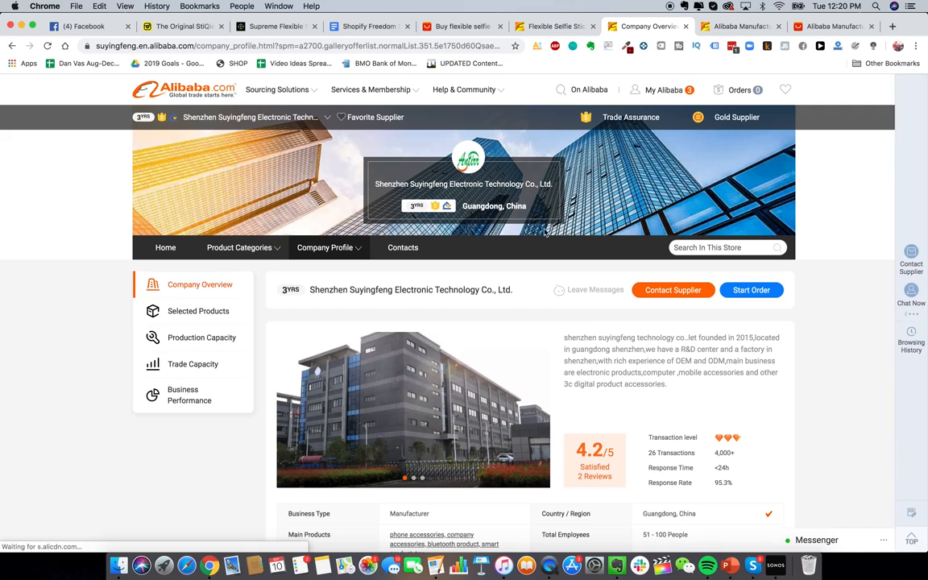
scroll(577, 306, "down", 5)
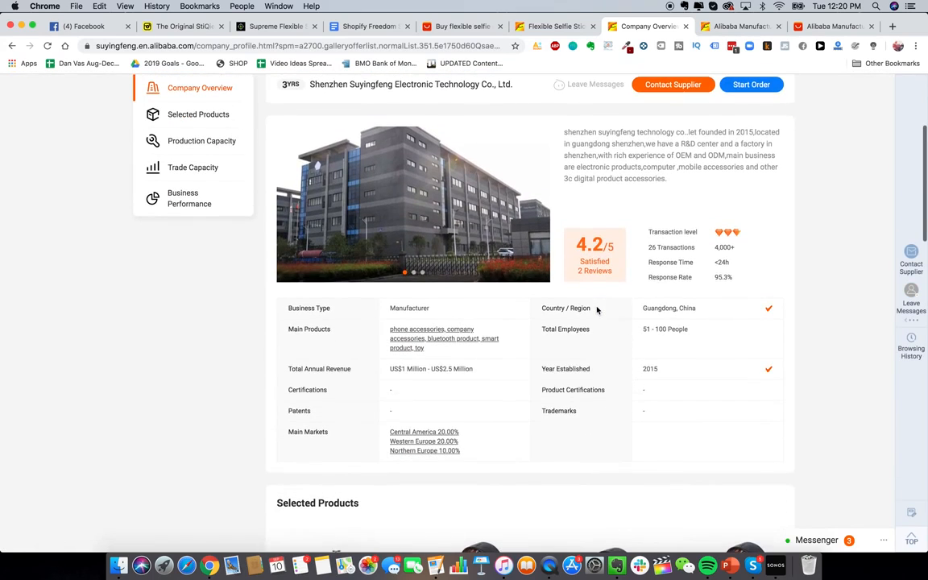
scroll(575, 317, "down", 6)
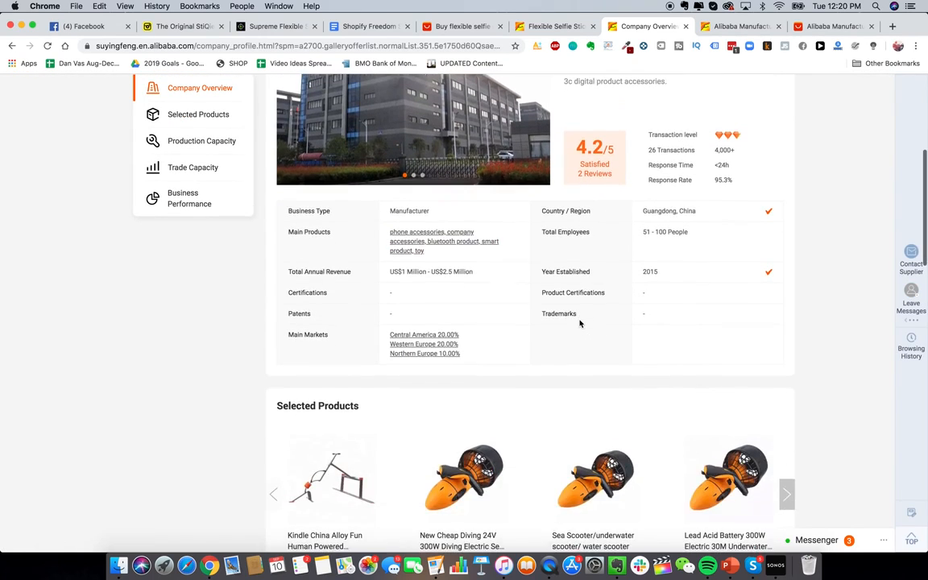
scroll(482, 181, "up", 4)
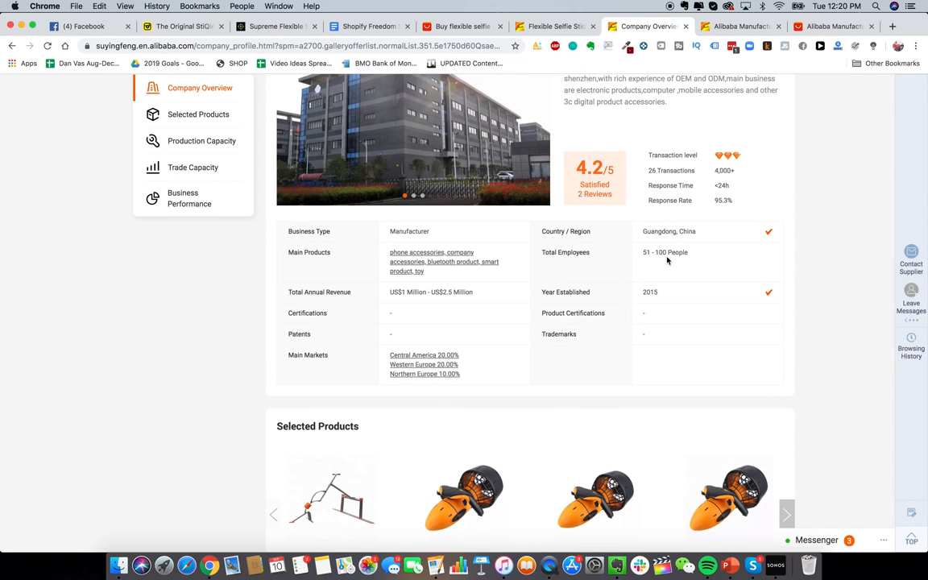
scroll(690, 282, "up", 3)
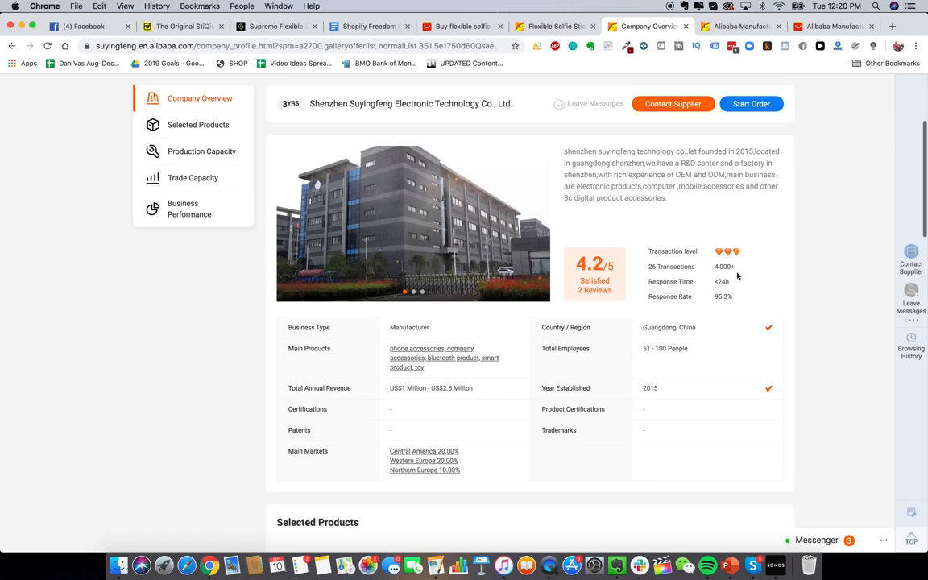
scroll(736, 276, "up", 3)
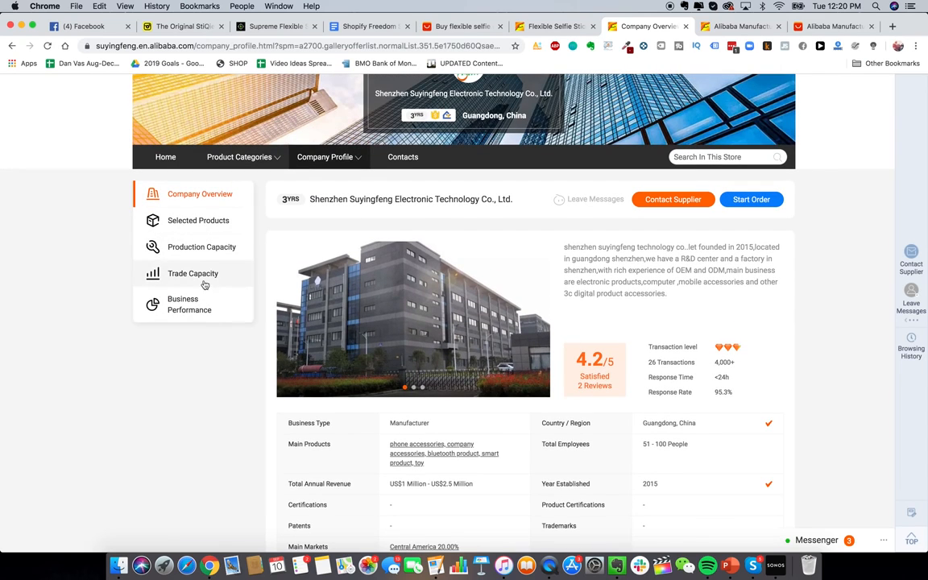
scroll(225, 280, "down", 4)
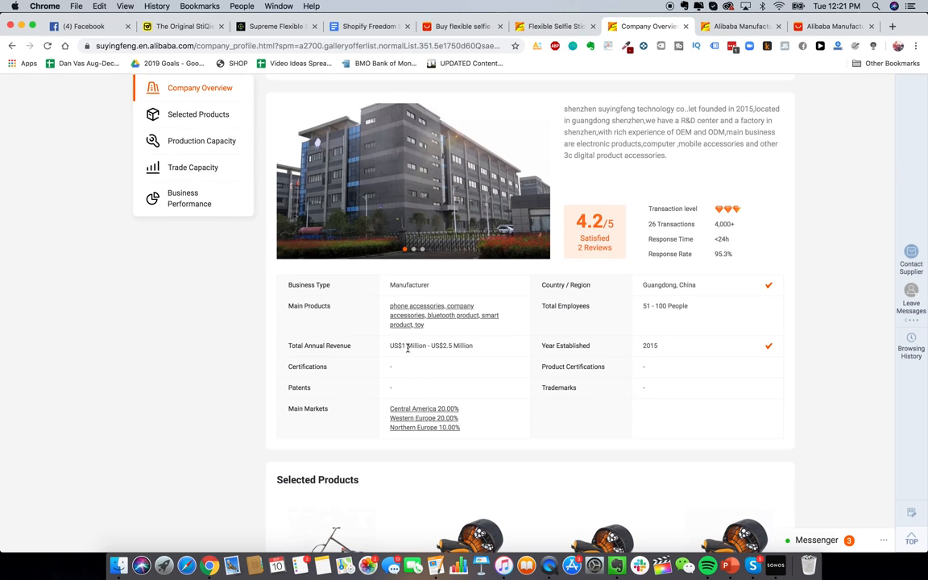
scroll(400, 210, "up", 1)
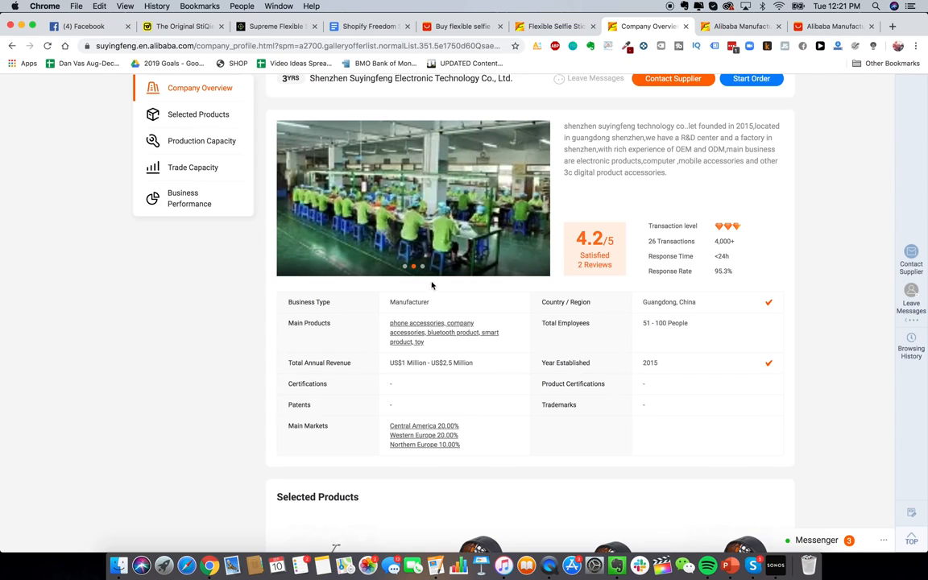
left_click(422, 267)
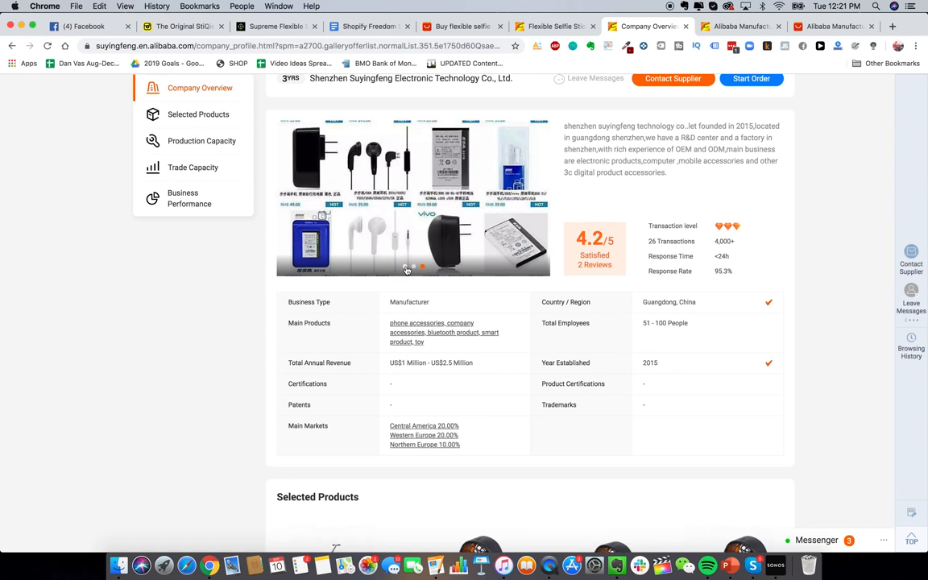
left_click(406, 267)
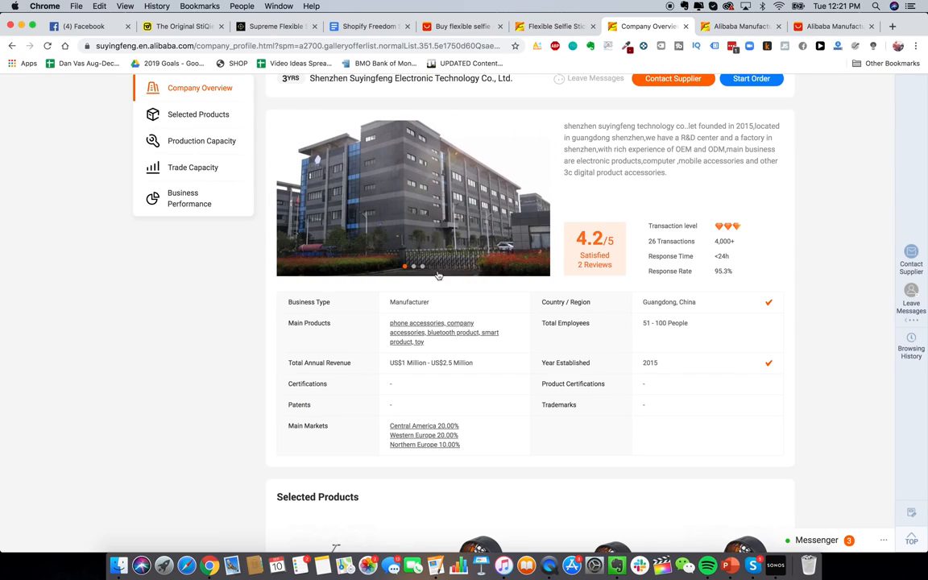
scroll(459, 323, "up", 1)
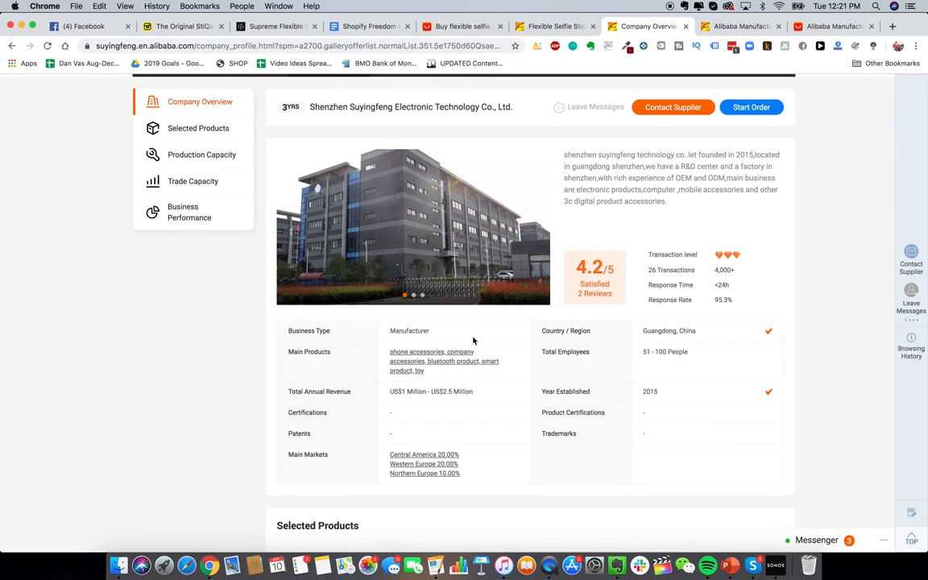
scroll(481, 388, "down", 10)
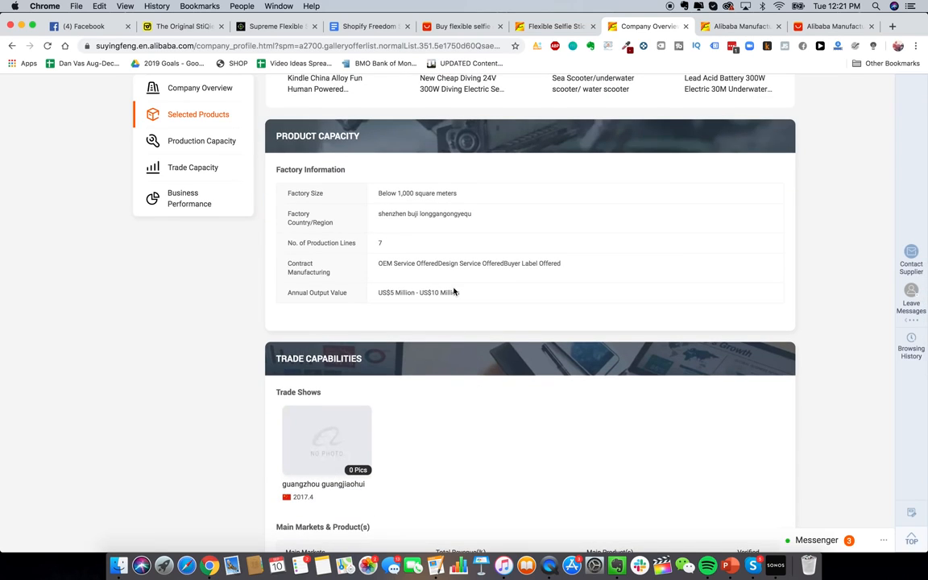
scroll(608, 341, "up", 10)
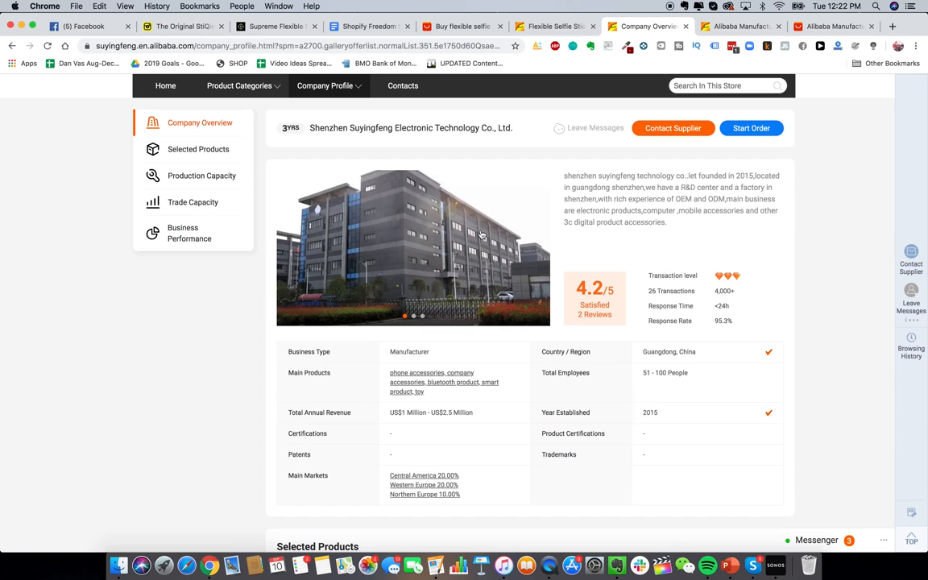
scroll(499, 240, "up", 1)
scroll(499, 240, "down", 1)
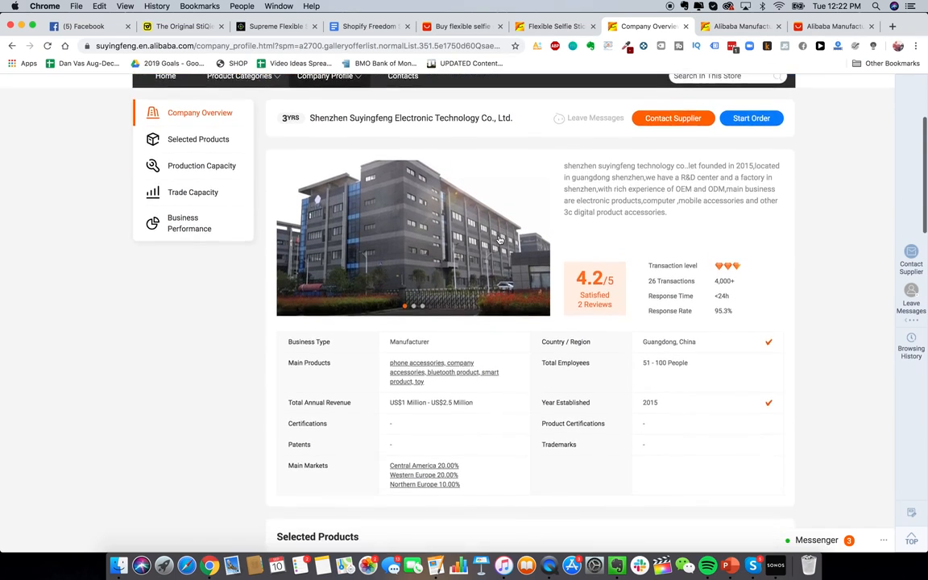
scroll(500, 257, "up", 1)
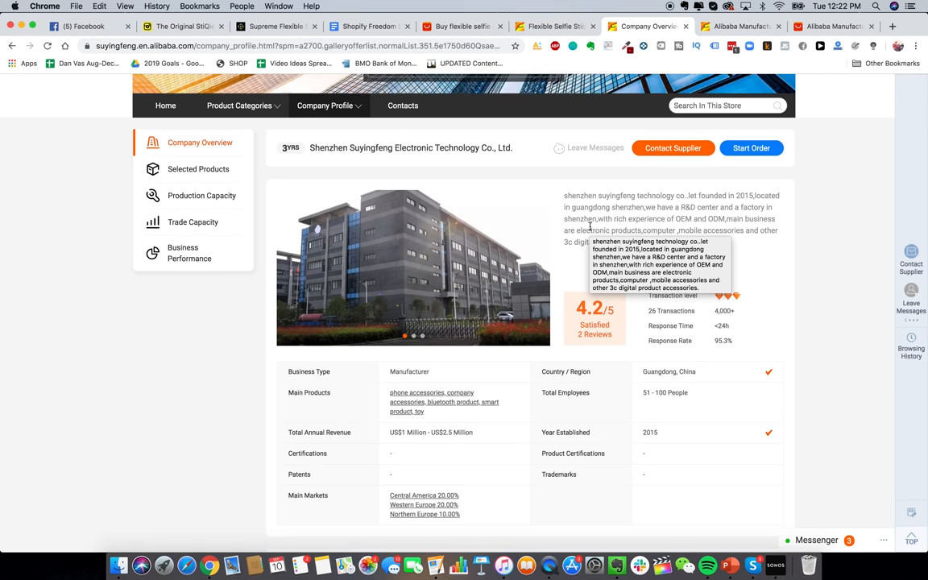
scroll(613, 251, "up", 1)
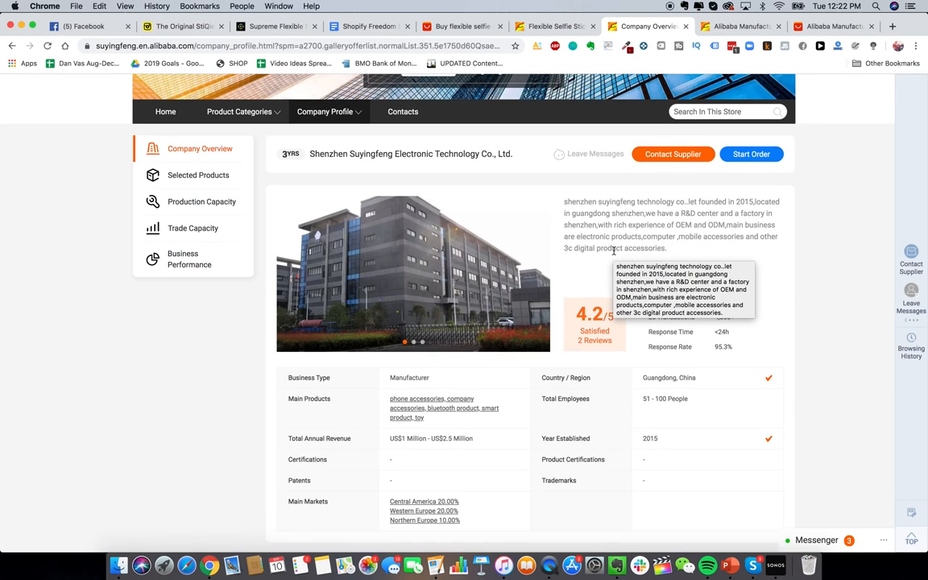
scroll(604, 247, "up", 1)
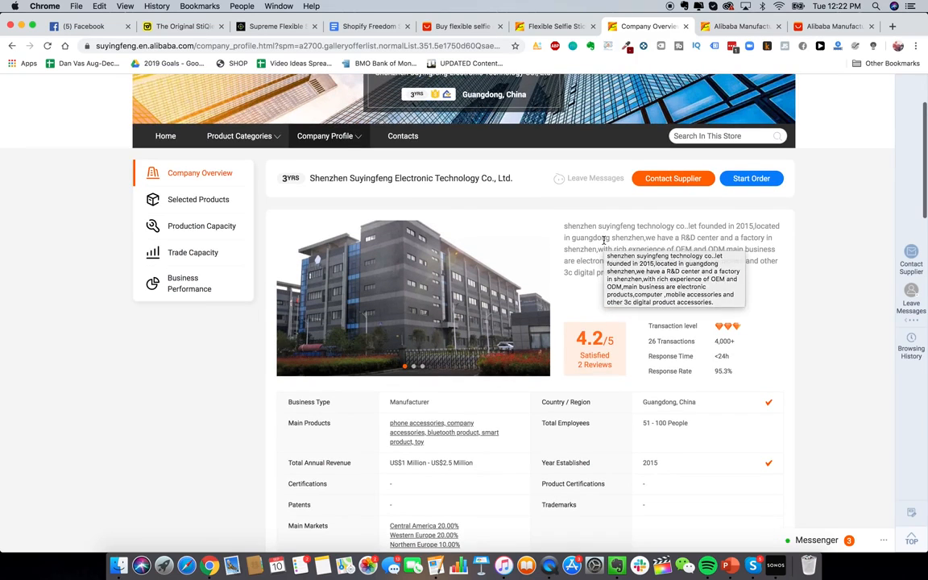
scroll(564, 257, "down", 3)
scroll(596, 285, "up", 1)
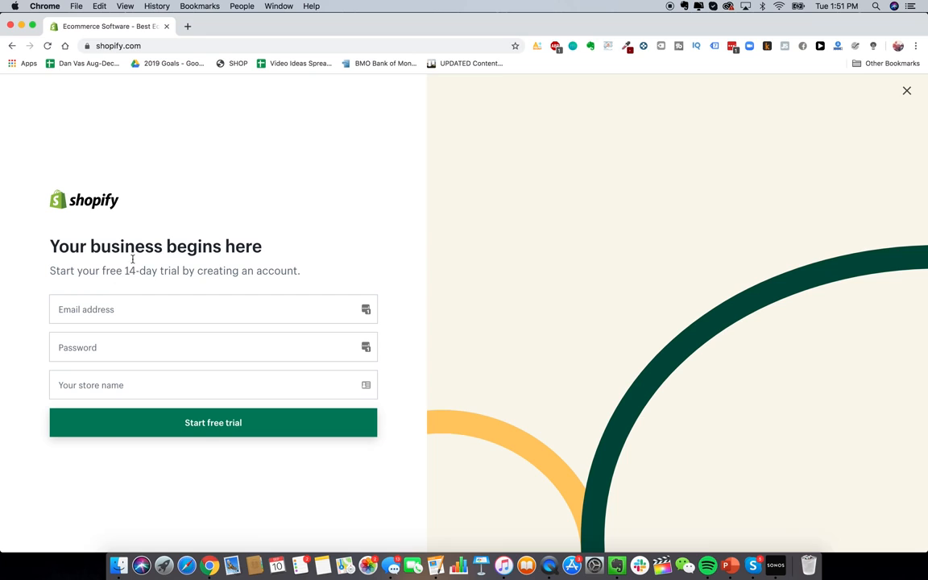
Step: Open Gmail in a new tab and start creating a personal Google account
left_click(188, 26)
type("gmail.com")
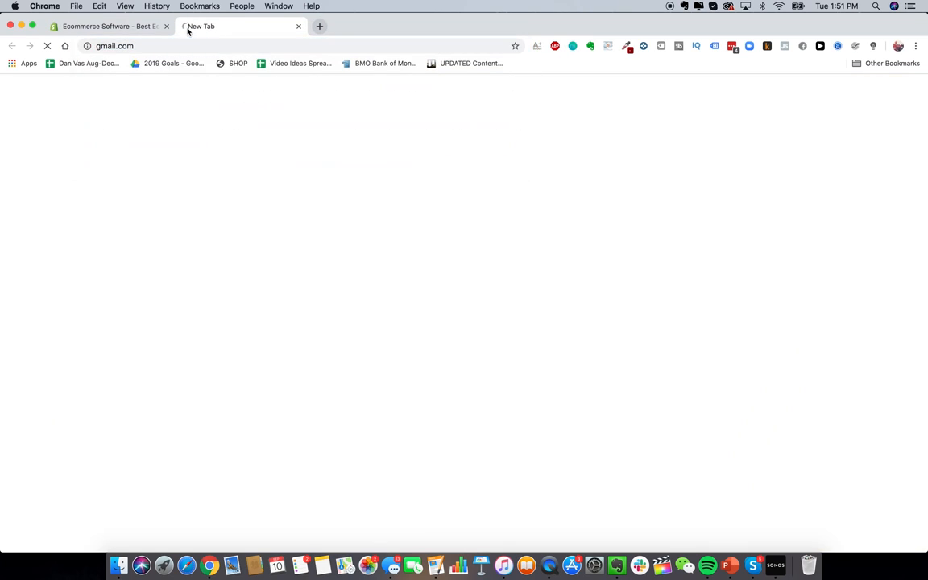
key("Return")
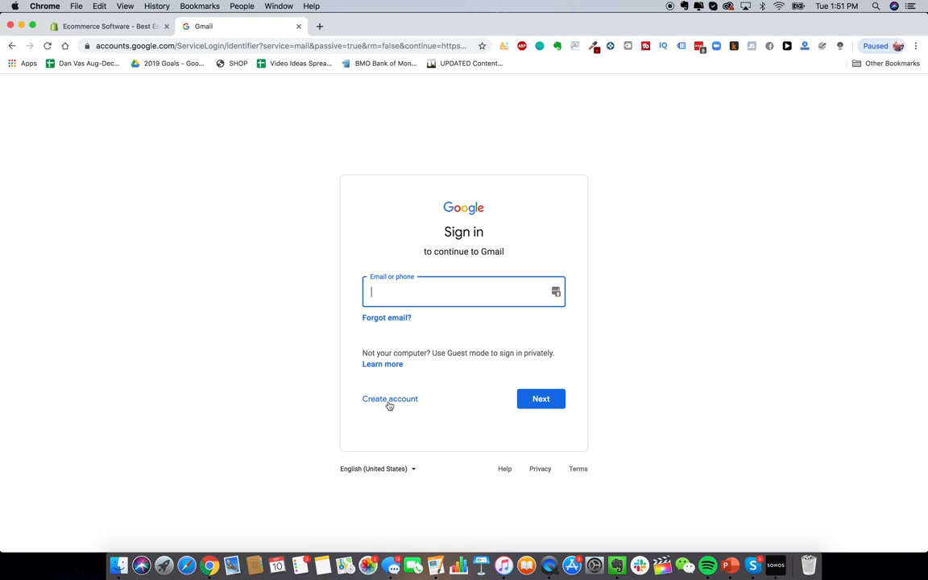
left_click(396, 402)
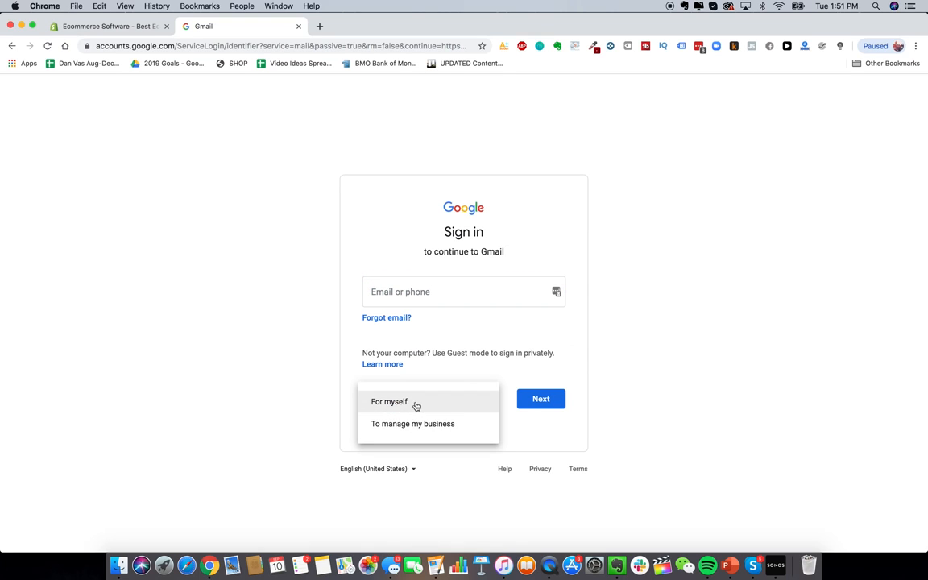
left_click(424, 405)
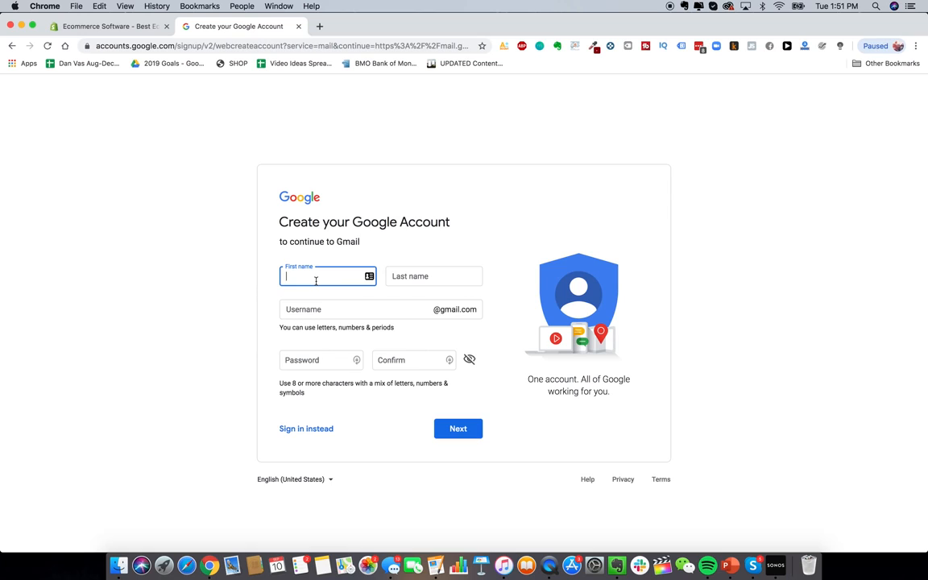
Step: Enter first name Glowy, last name Skin and a store-based username, then return to Shopify
type("Glowy")
key("Tab")
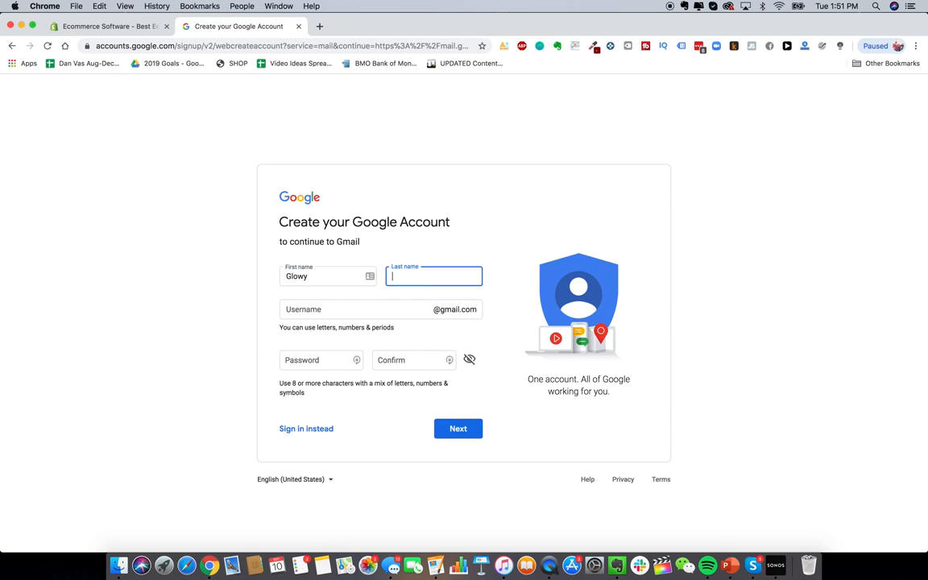
type("Skin")
left_click(203, 252)
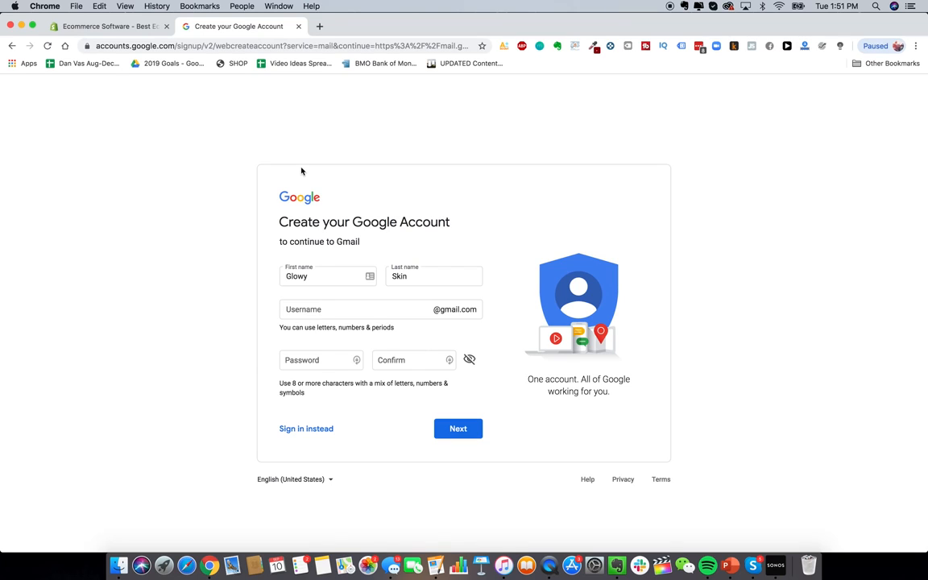
left_click(345, 310)
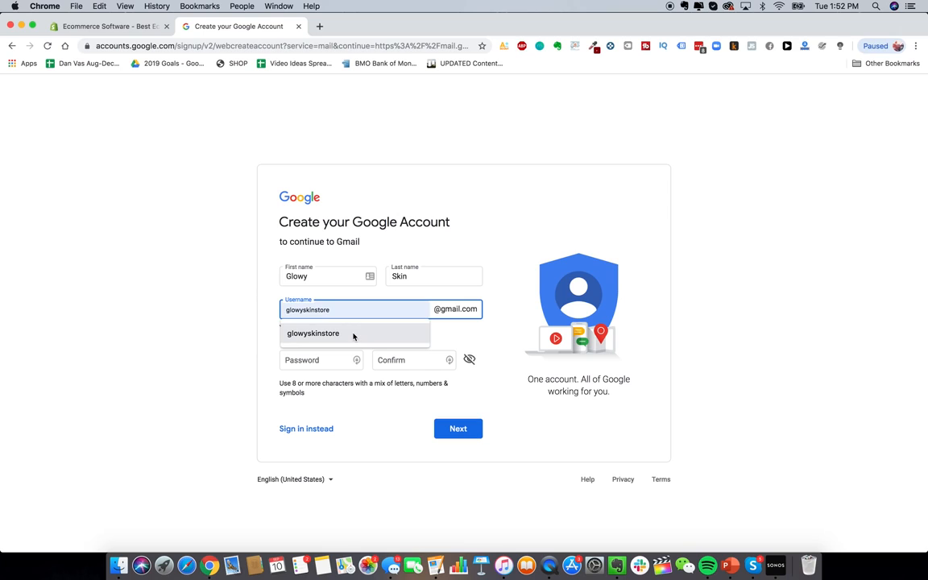
left_click(353, 336)
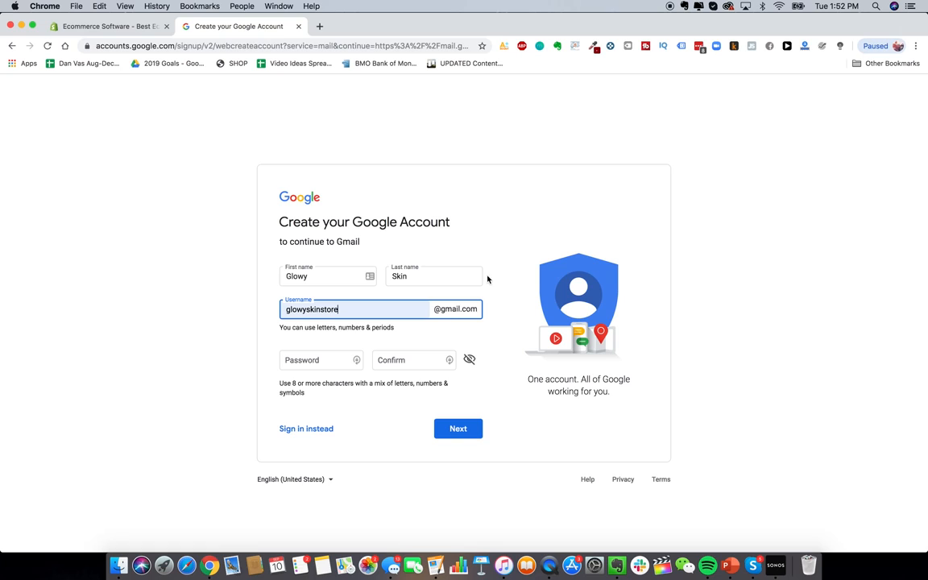
left_click(119, 26)
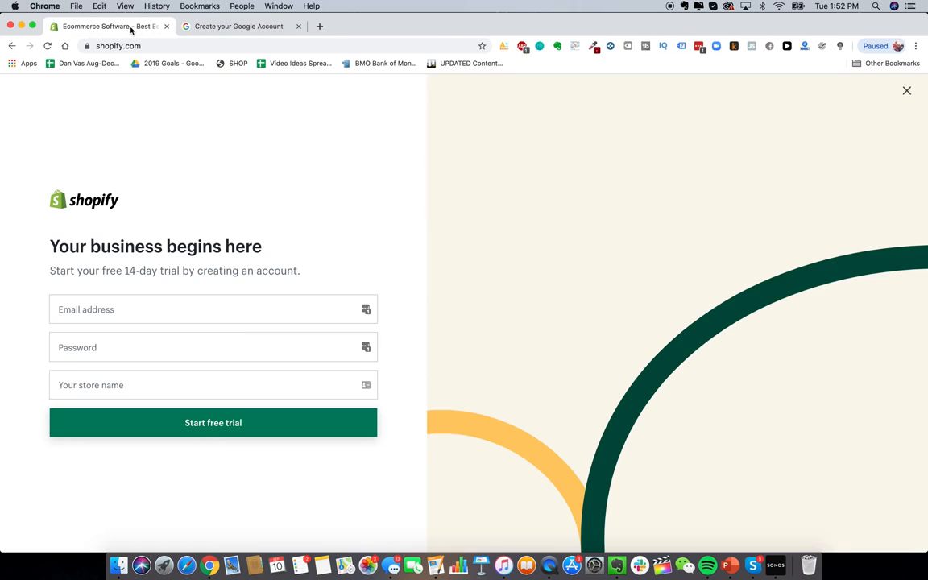
Step: Fill the signup email and password from autofill and enter the store name Glowy Skin Co
left_click(108, 309)
left_click(186, 326)
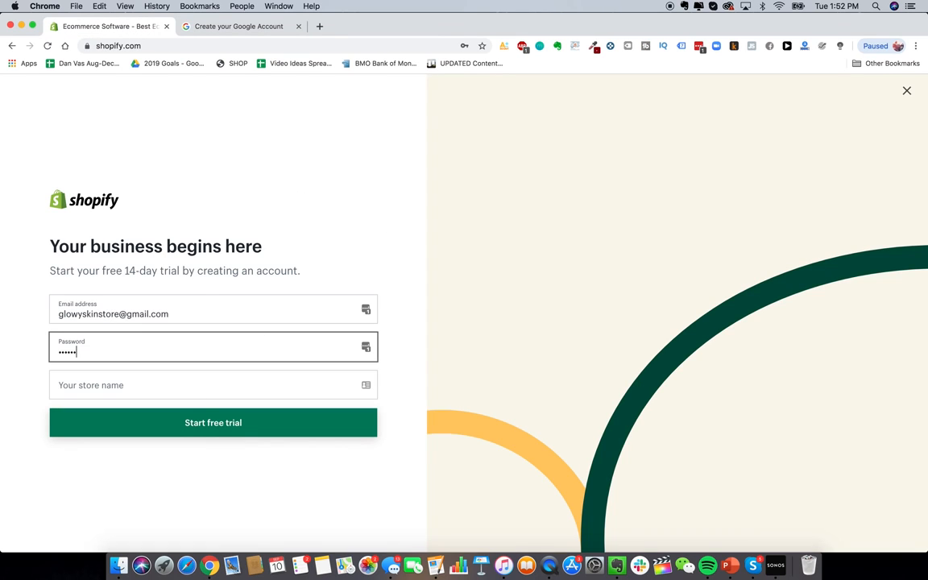
left_click(135, 390)
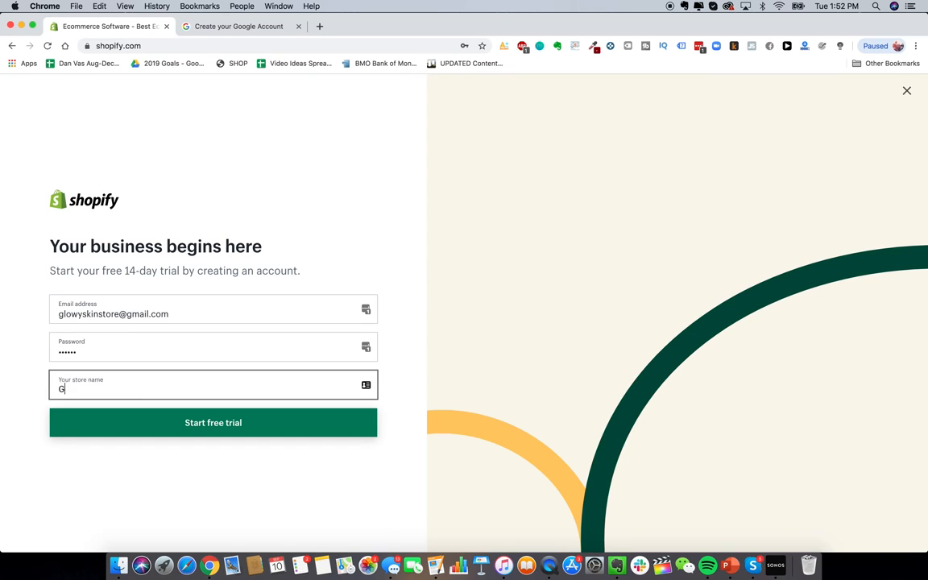
type("Glowy Skin")
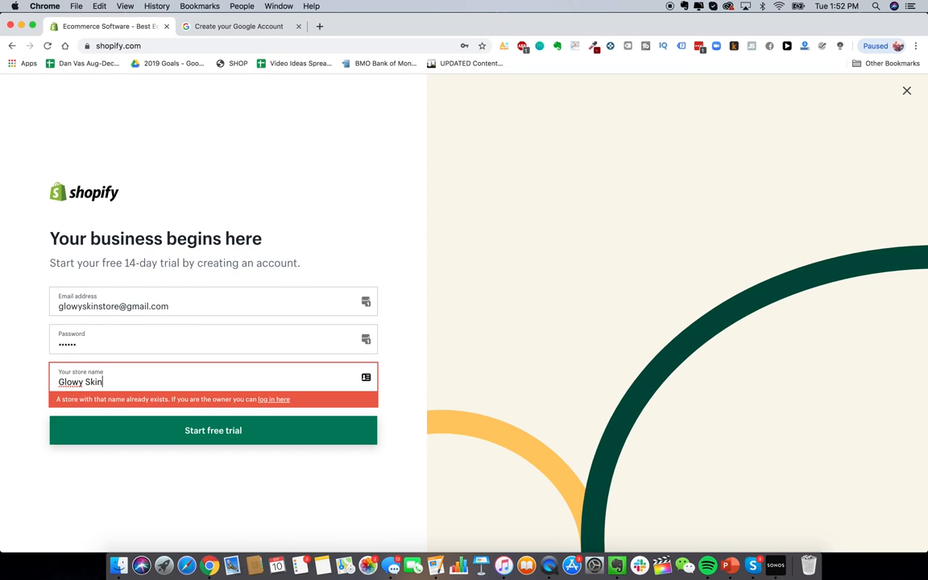
type(" Co")
Step: Review the Glowy Skin Co store name text and open a new blank browser tab
triple_click(126, 382)
left_click(93, 382)
left_click_drag(104, 383, 126, 383)
left_click(119, 382)
left_click(320, 26)
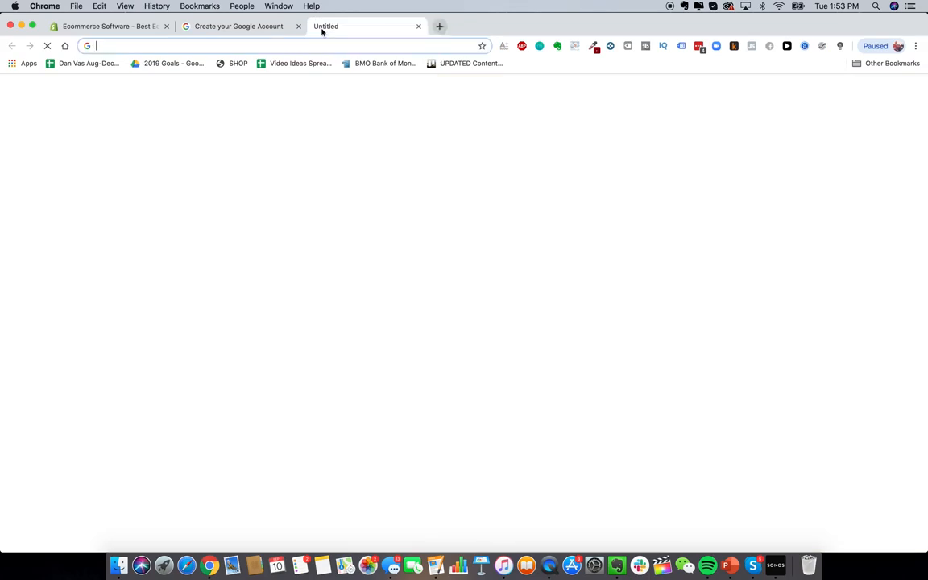
Step: Search the web for 'google domains' and open the Google Domains site
type("google domains")
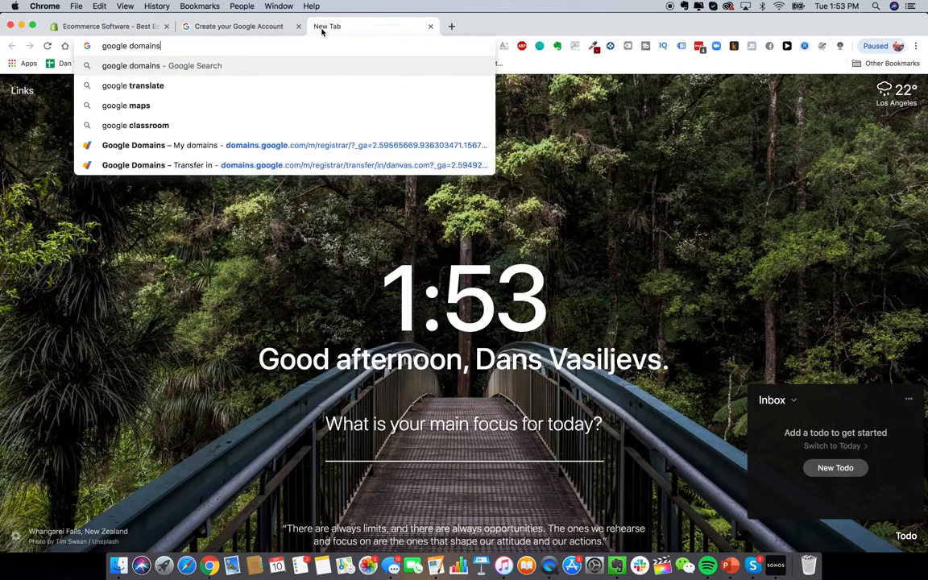
key("Return")
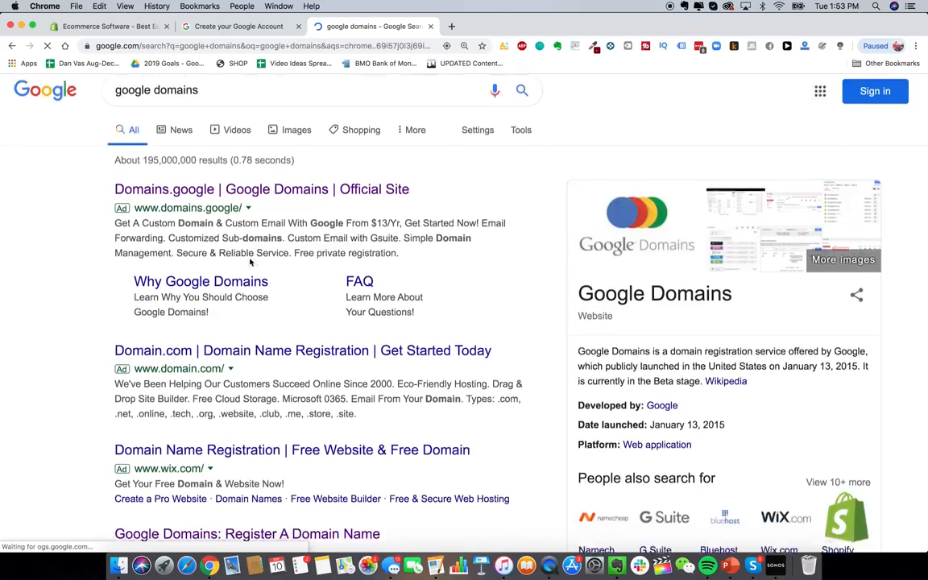
scroll(246, 314, "down", 3)
scroll(271, 316, "up", 3)
scroll(270, 316, "down", 1)
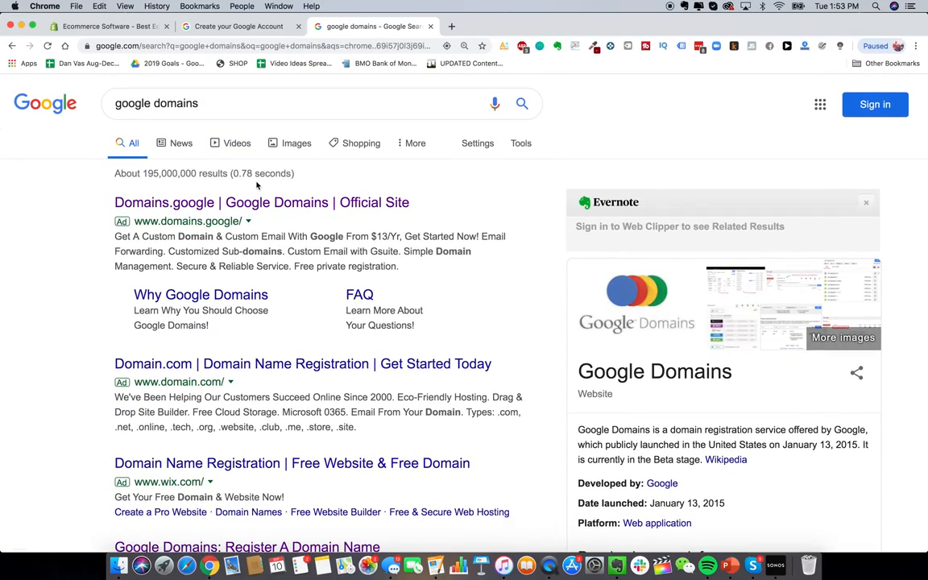
scroll(257, 185, "down", 5)
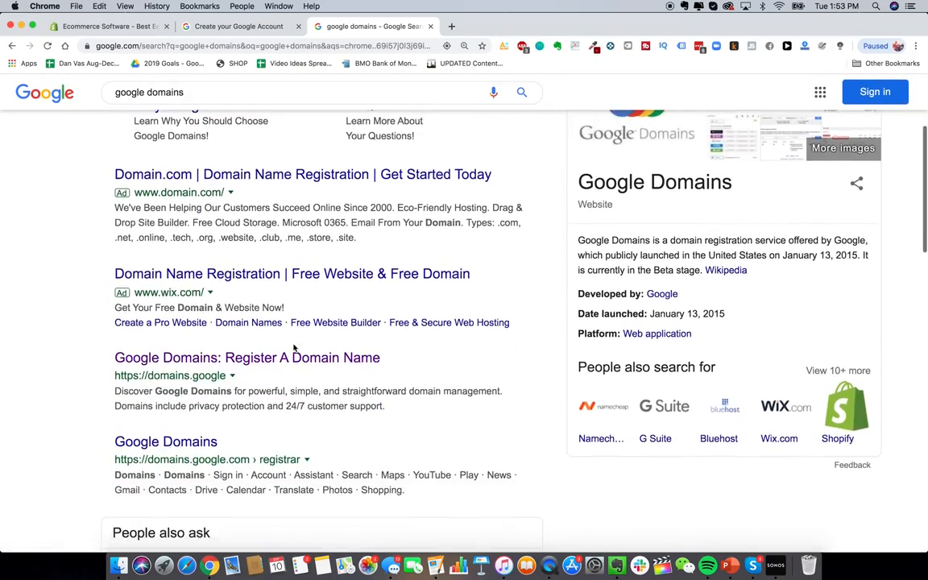
left_click(293, 356)
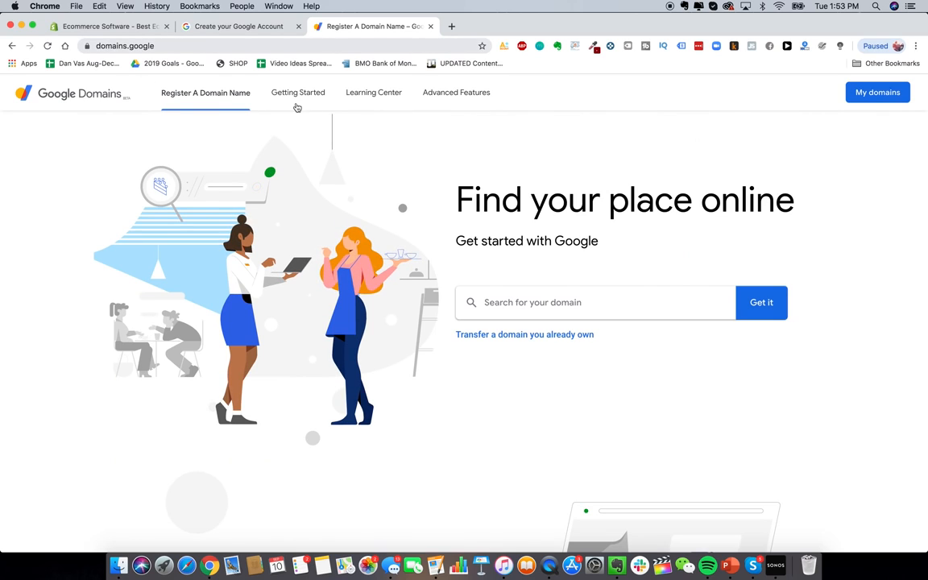
Step: Check whether the domain glowyskin.com is available
left_click(588, 304)
type("glowyskin.com")
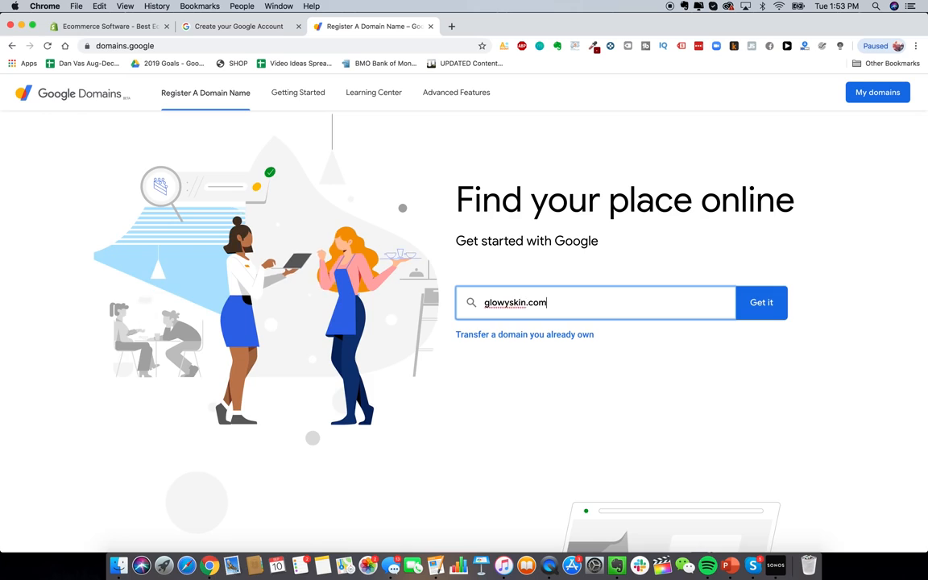
key("Return")
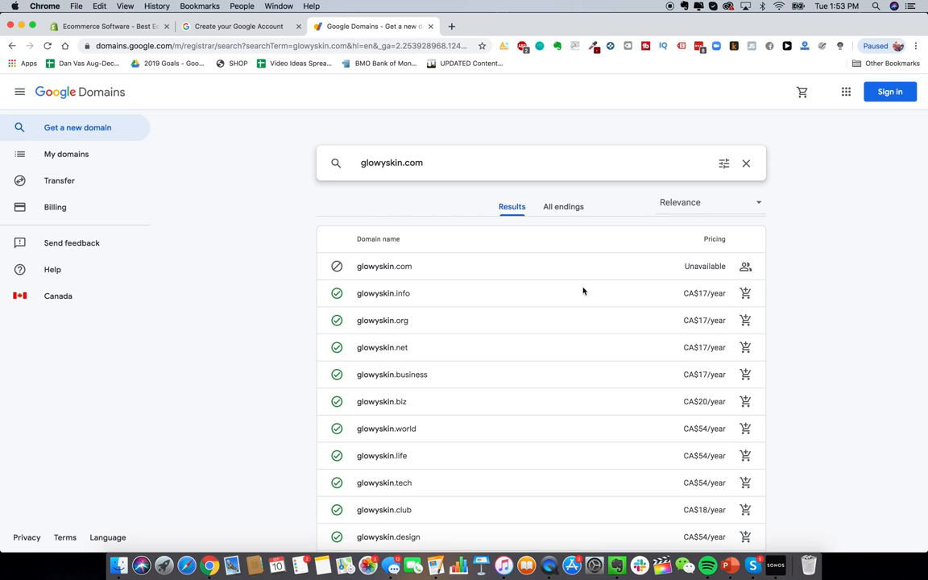
scroll(583, 290, "down", 2)
scroll(420, 249, "up", 2)
Step: Try variations of the glowyskin domain name, then return to the Shopify signup form
left_click(402, 163)
type("co")
key("BackSpace")
key("BackSpace")
type("store")
key("BackSpace")
key("BackSpace")
key("BackSpace")
key("BackSpace")
key("BackSpace")
left_click(422, 163)
key("BackSpace")
key("BackSpace")
key("BackSpace")
type(".c")
left_click(107, 26)
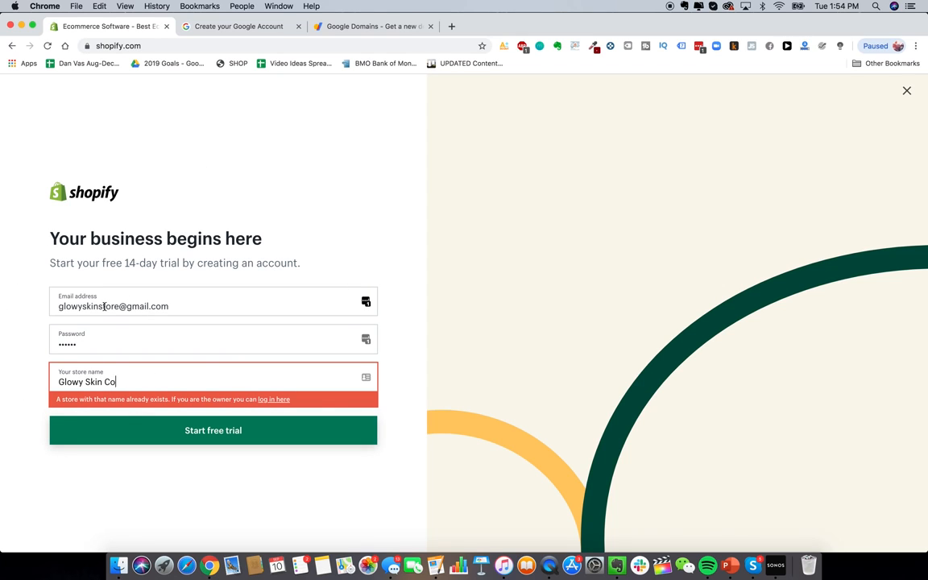
Step: Start the free trial; answer that nothing is sold yet and the product launches in weeks
left_click(229, 432)
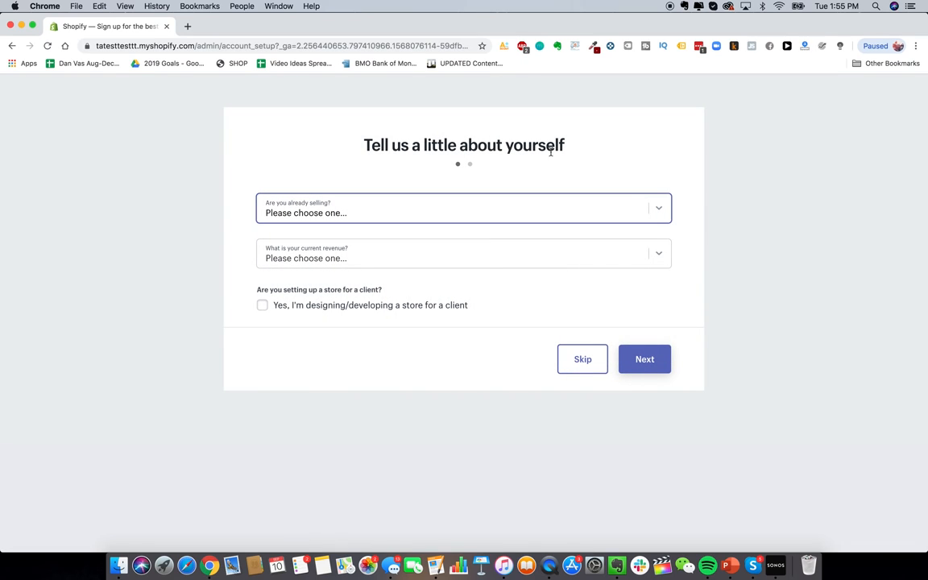
left_click(665, 214)
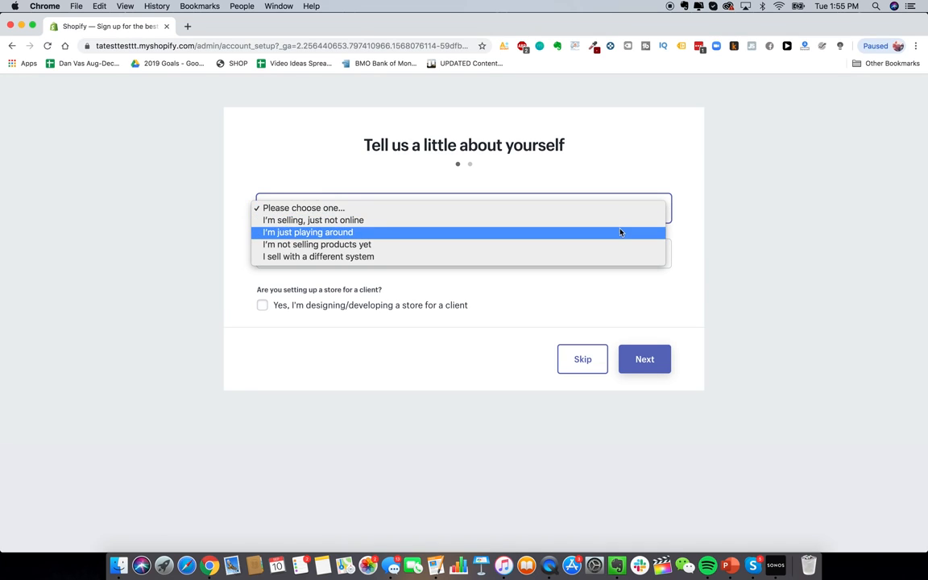
left_click(566, 251)
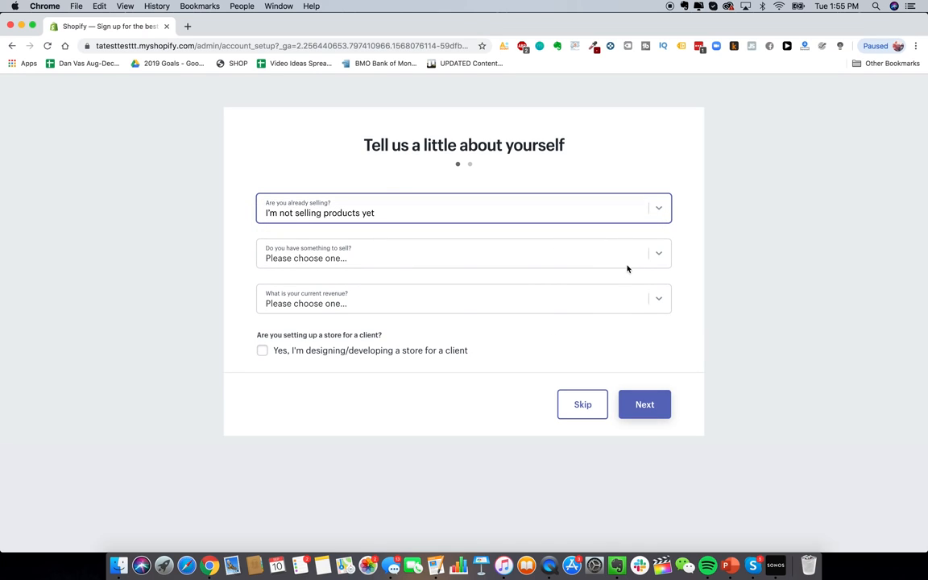
left_click(649, 250)
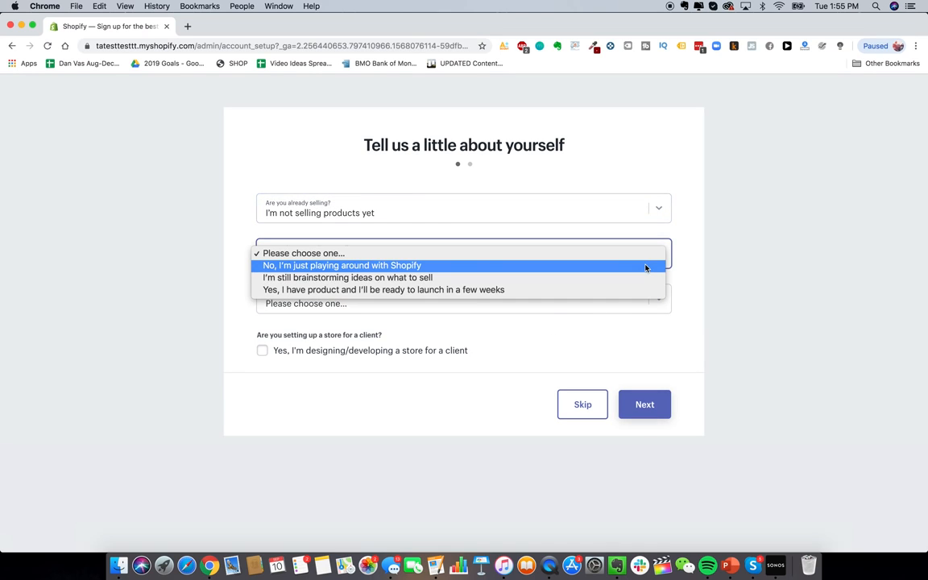
left_click(590, 290)
Step: Set revenue to Up to $5,000 CAD and continue to the business address step
left_click(661, 307)
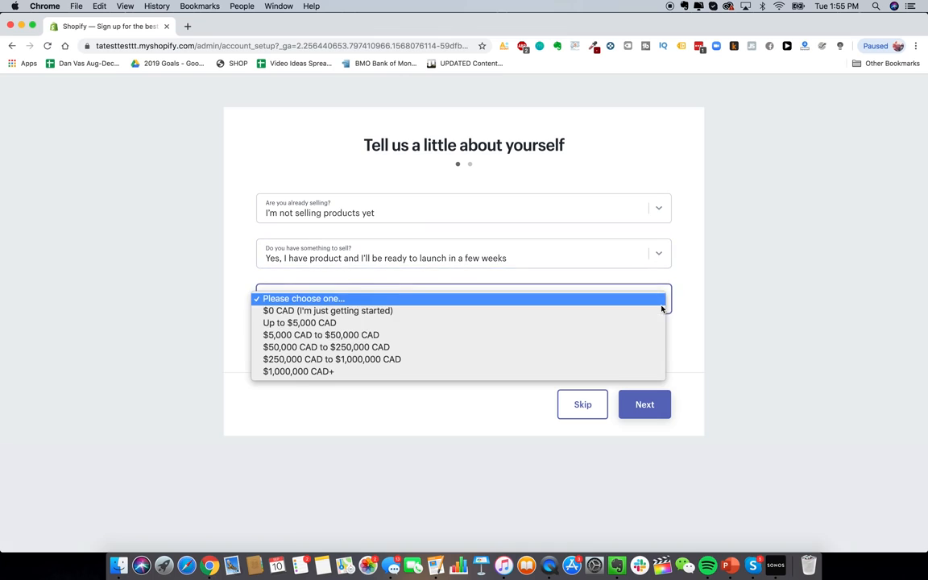
left_click(644, 323)
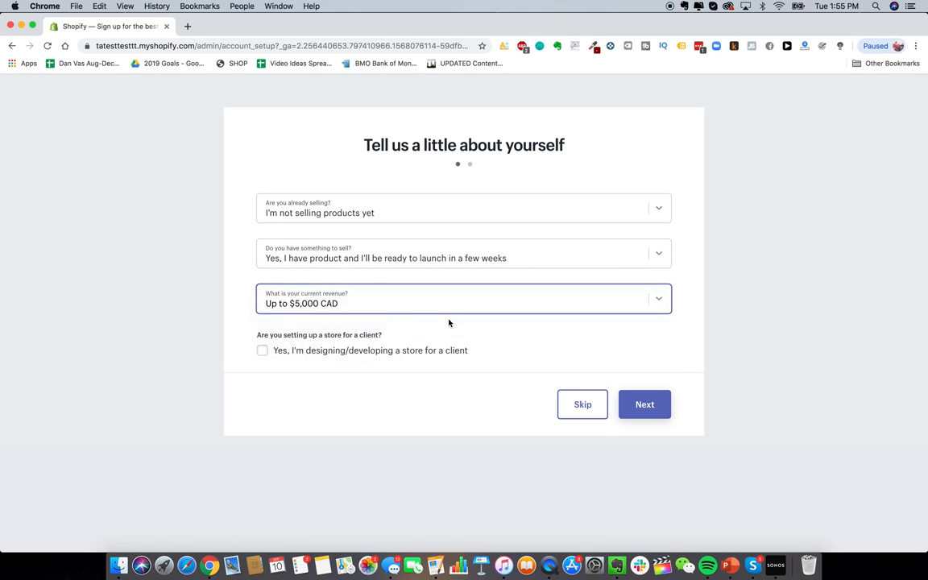
left_click(439, 302)
left_click(419, 291)
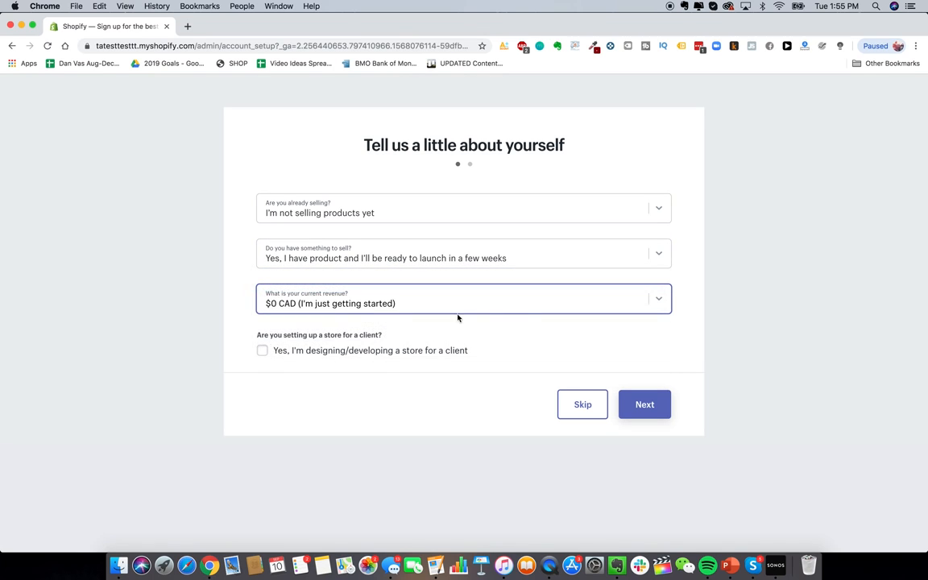
left_click(451, 302)
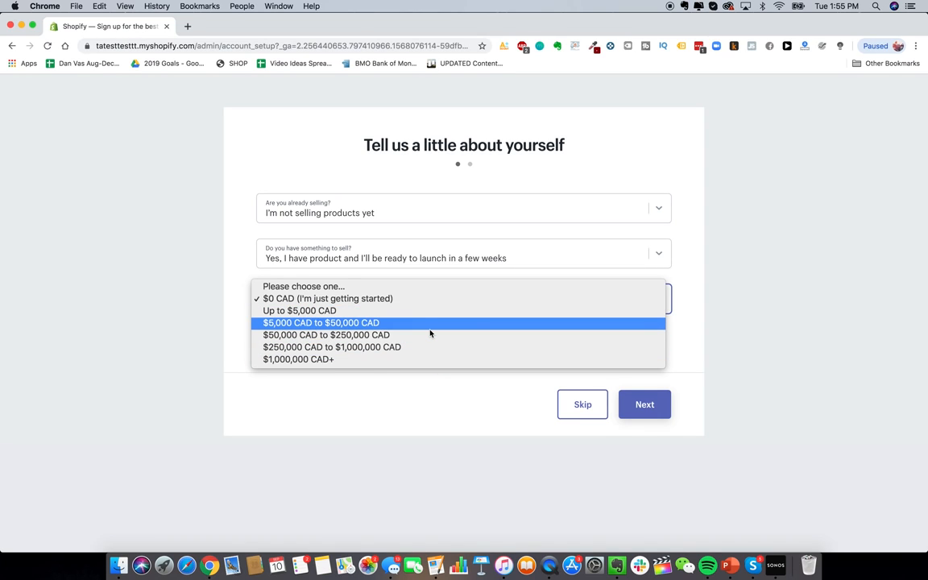
left_click(514, 166)
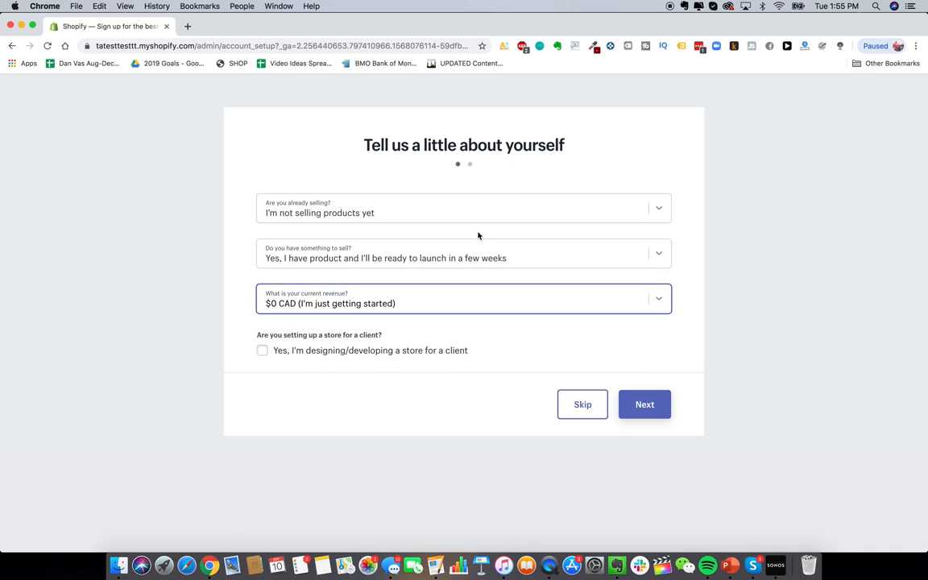
left_click(487, 298)
left_click(457, 311)
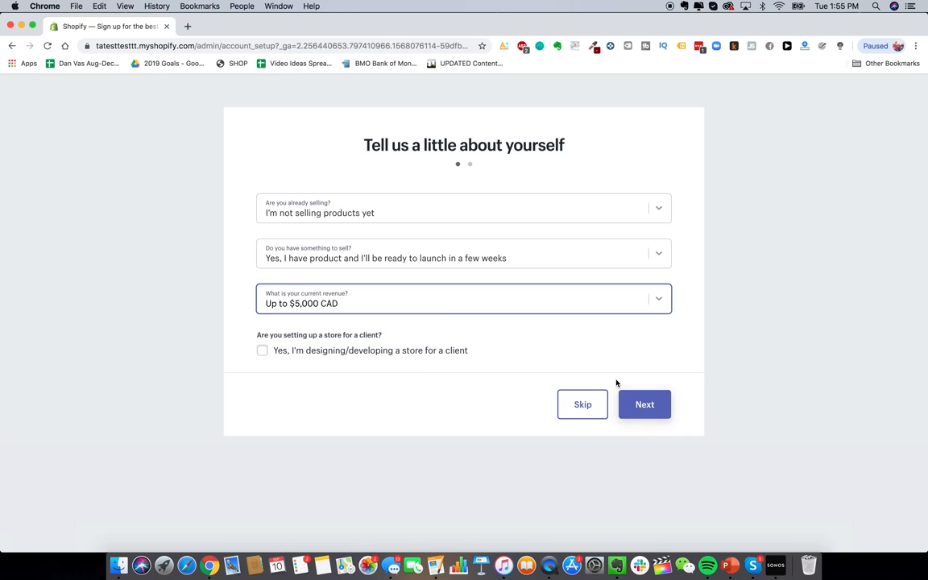
left_click(625, 405)
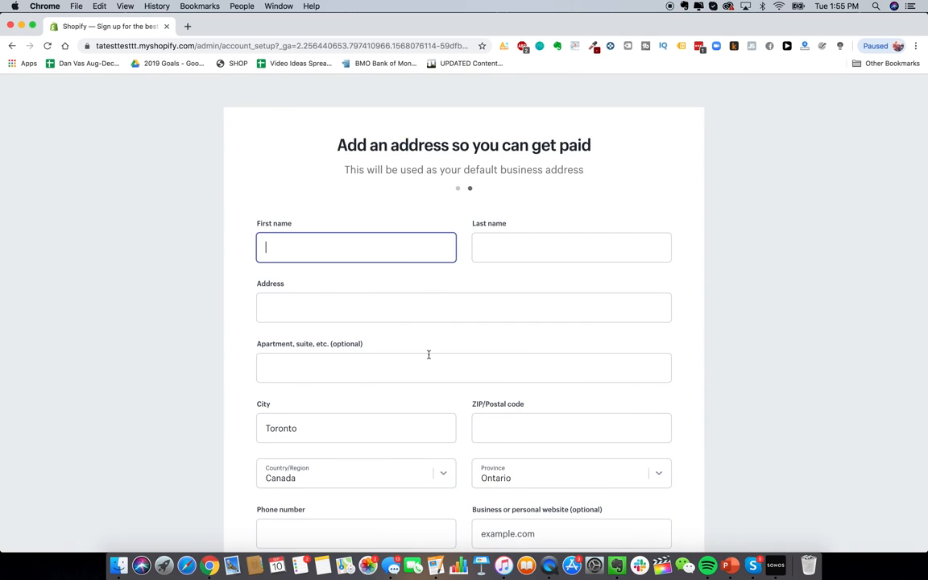
Step: Look over the business address form and start entering the street address
scroll(428, 354, "down", 1)
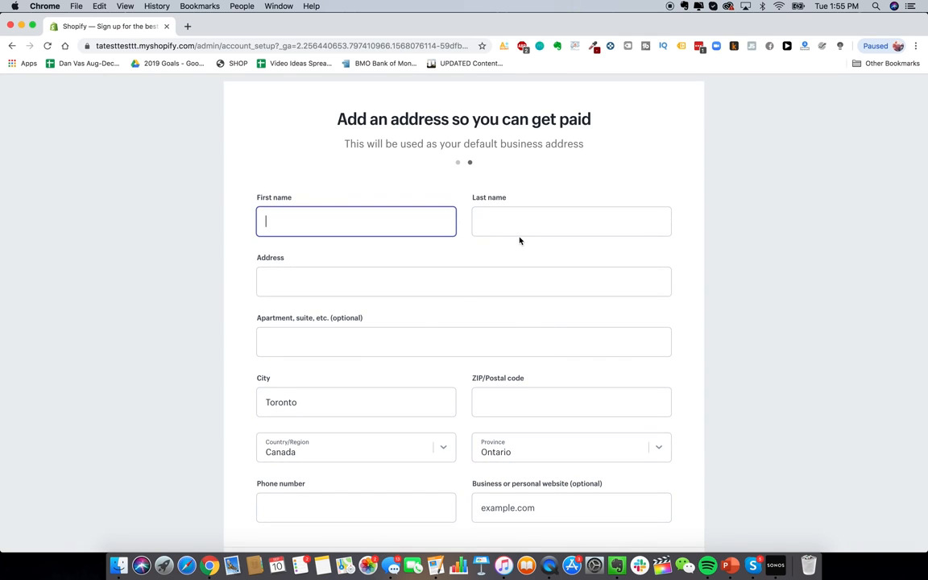
scroll(529, 159, "down", 1)
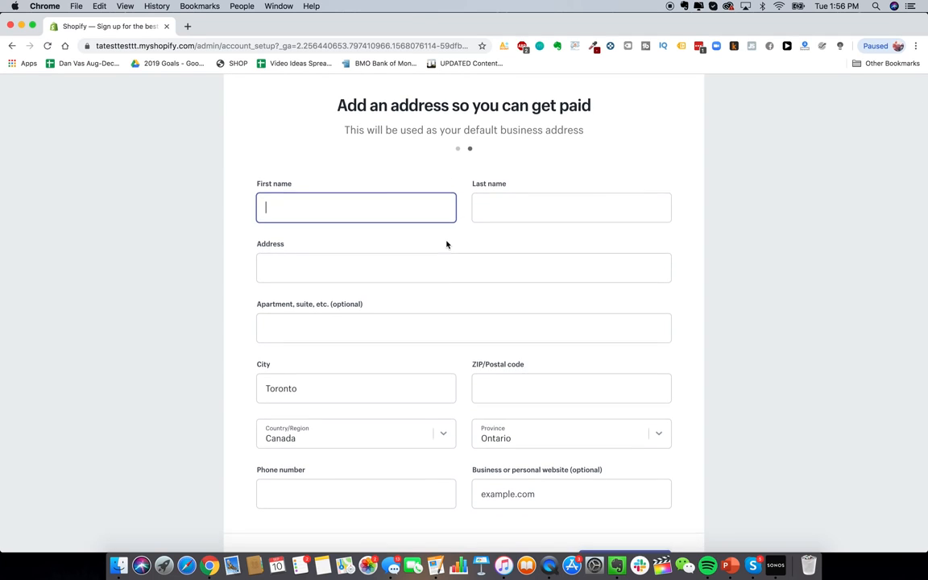
scroll(446, 244, "up", 1)
scroll(443, 321, "down", 1)
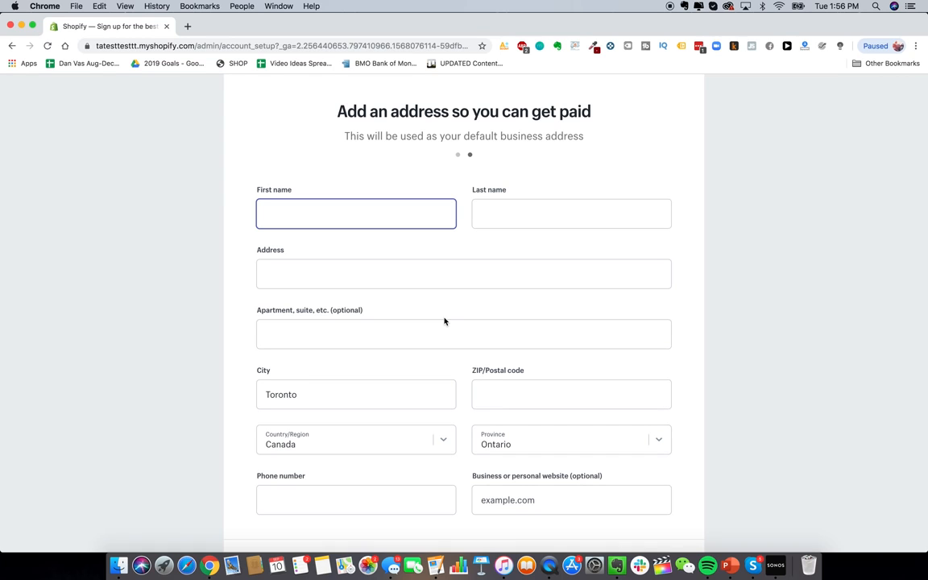
left_click(472, 274)
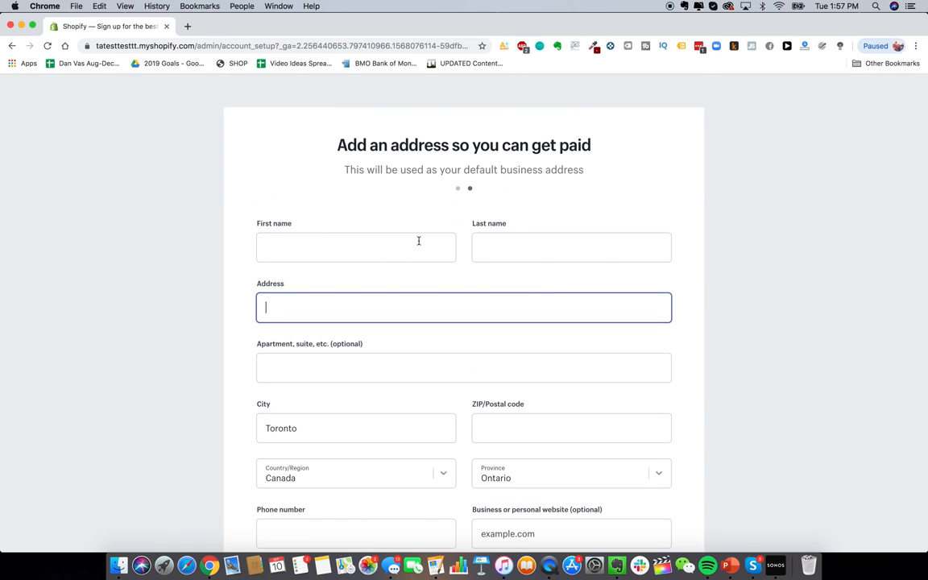
scroll(460, 290, "down", 3)
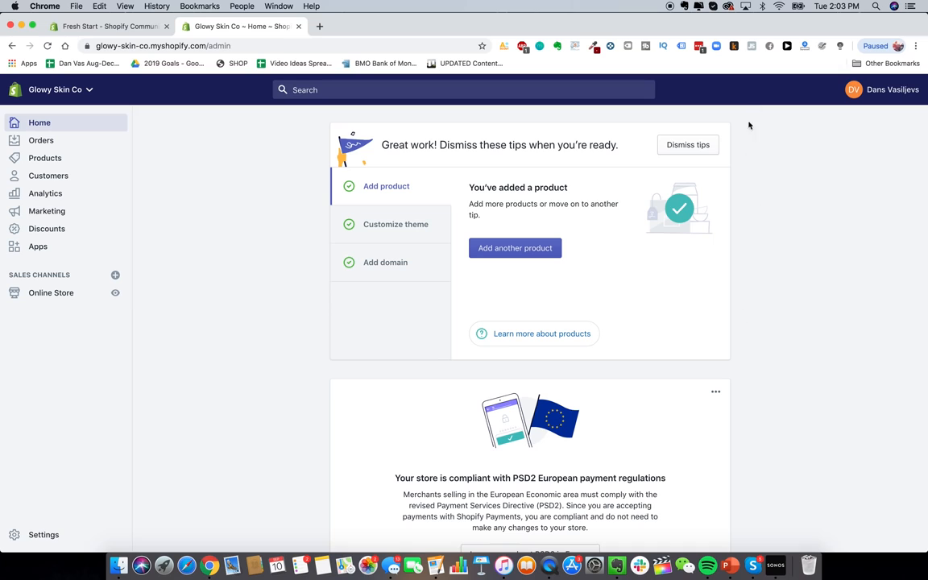
Step: View the Customize theme tip in the admin home's tips card
scroll(657, 259, "down", 1)
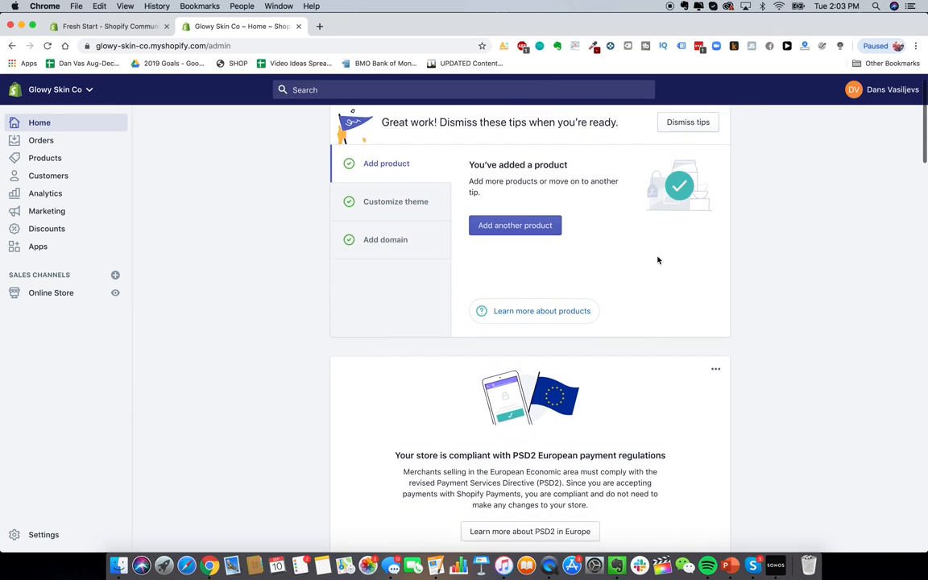
scroll(657, 260, "up", 1)
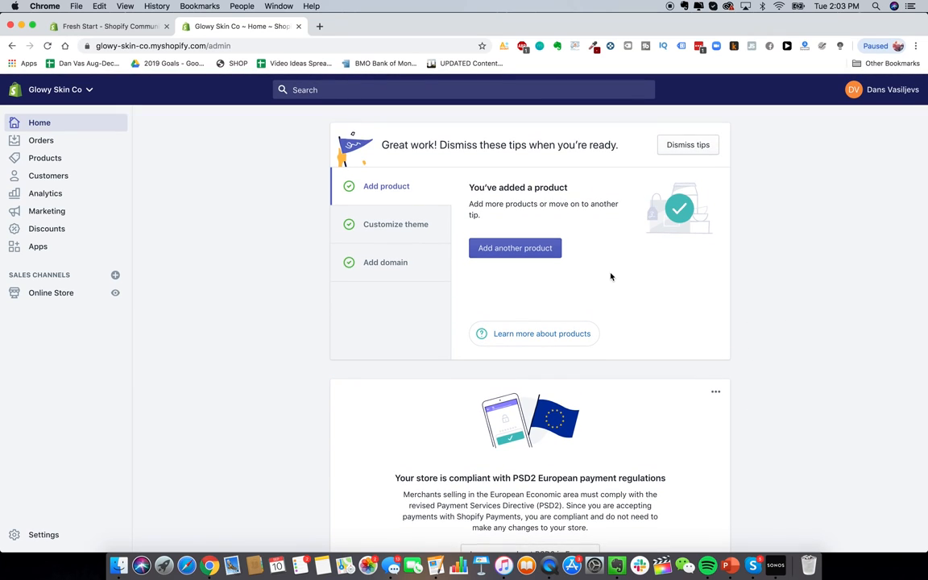
scroll(611, 276, "down", 1)
scroll(644, 316, "up", 1)
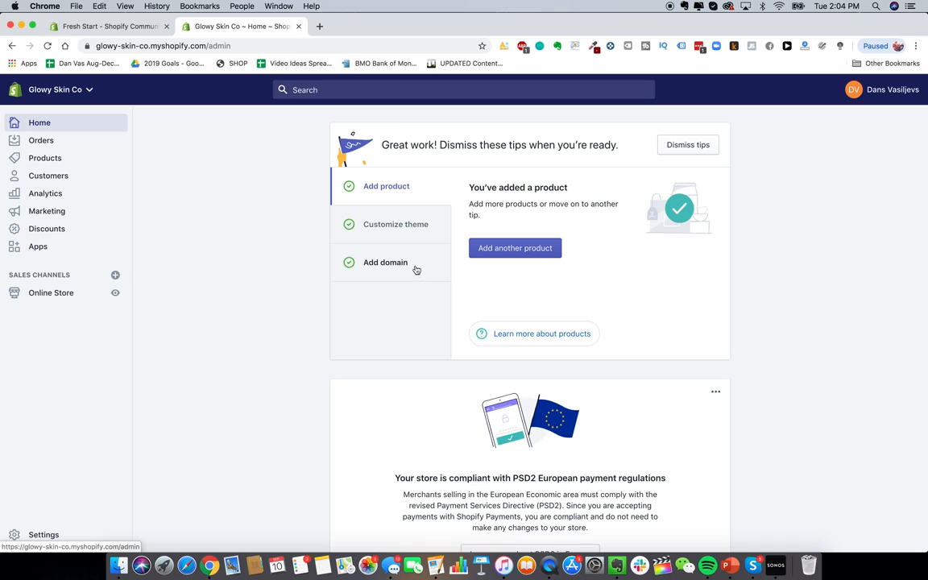
left_click(398, 232)
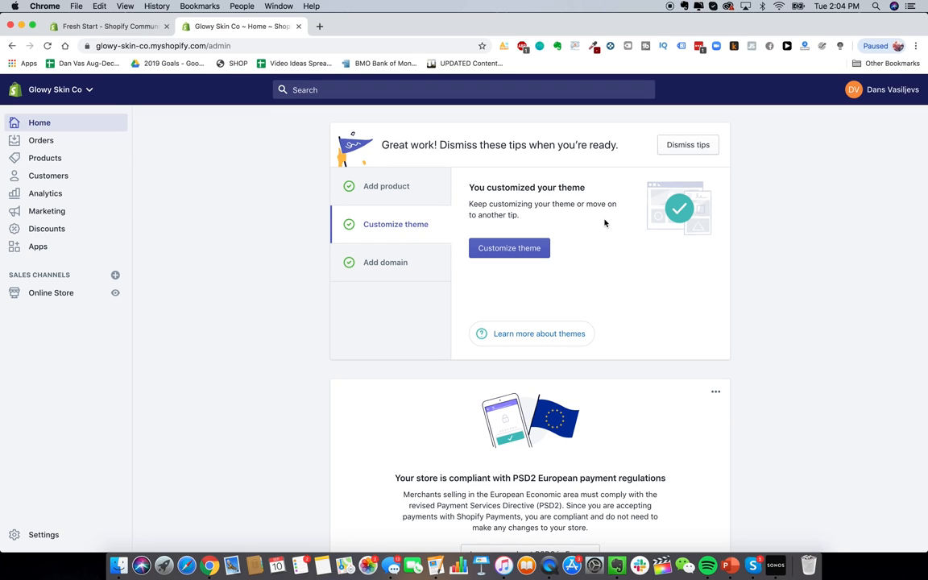
Step: Go to Online Store Themes, showing Launch as live theme and Debut in the library
scroll(556, 211, "down", 1)
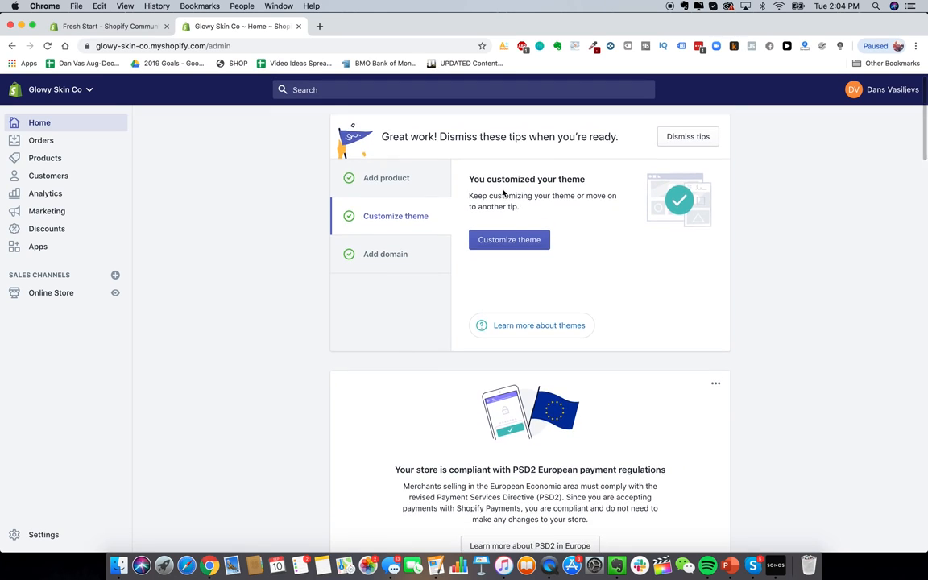
scroll(497, 249, "down", 2)
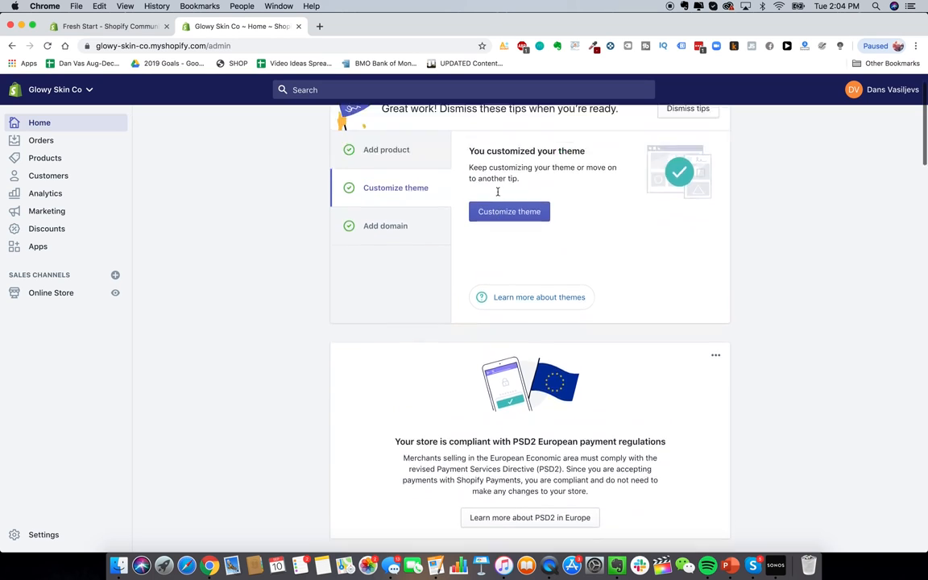
scroll(400, 180, "up", 2)
left_click(50, 291)
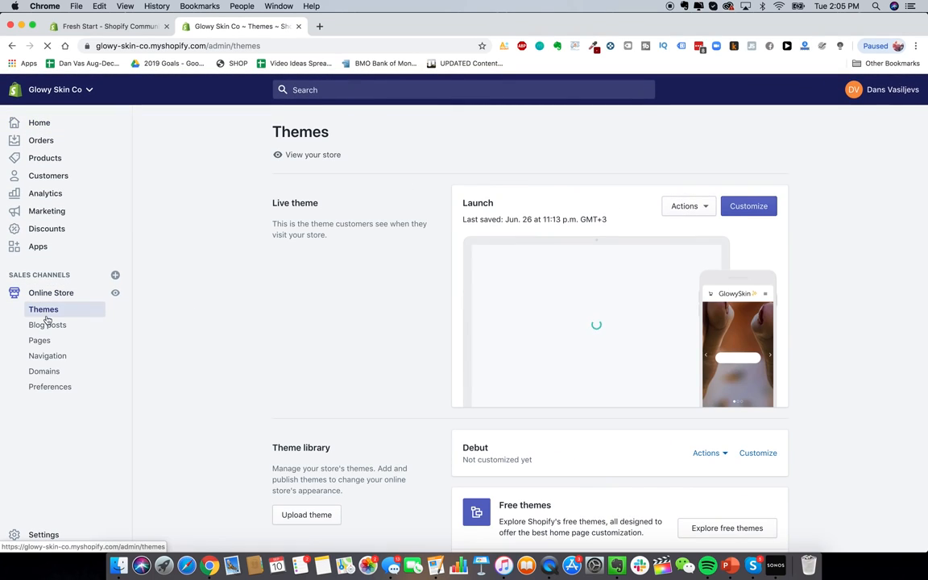
Step: Open the Shopify Theme Store in a new tab and browse its Minimalist style collection
scroll(782, 355, "down", 3)
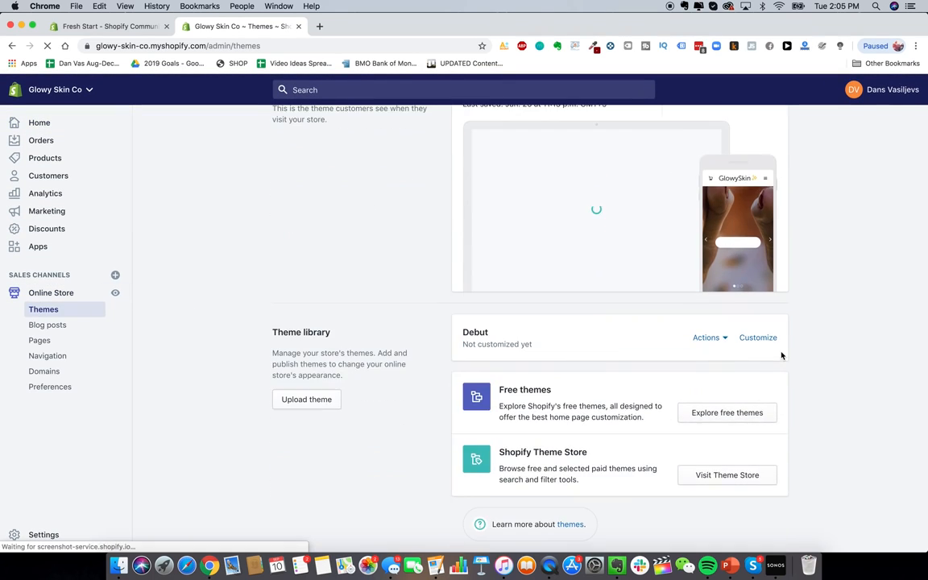
left_click(712, 477)
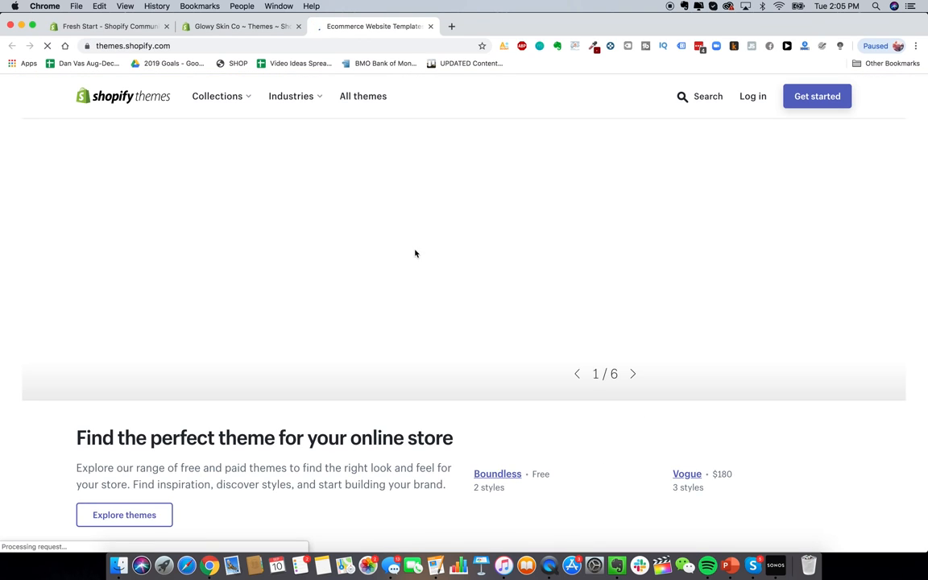
scroll(689, 186, "down", 3)
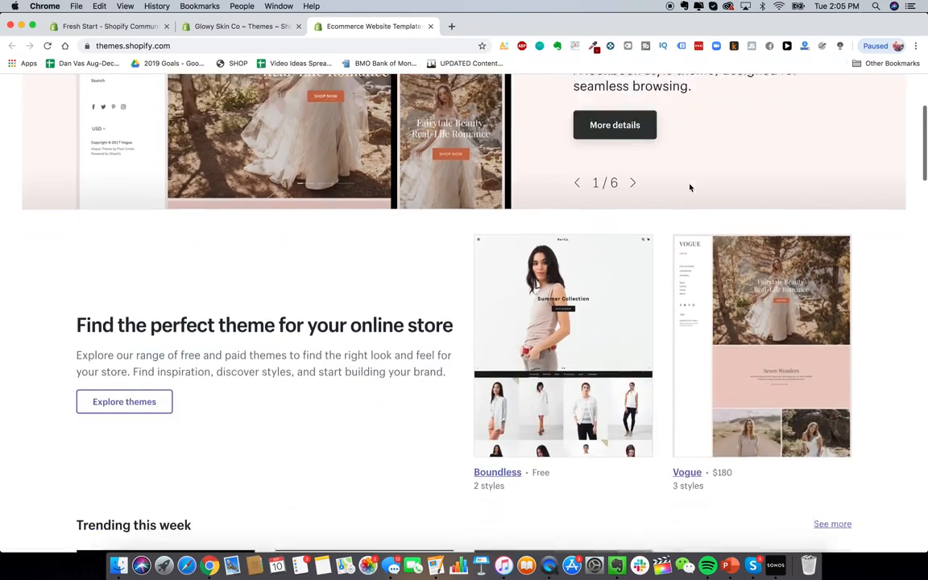
scroll(690, 186, "up", 3)
left_click(223, 97)
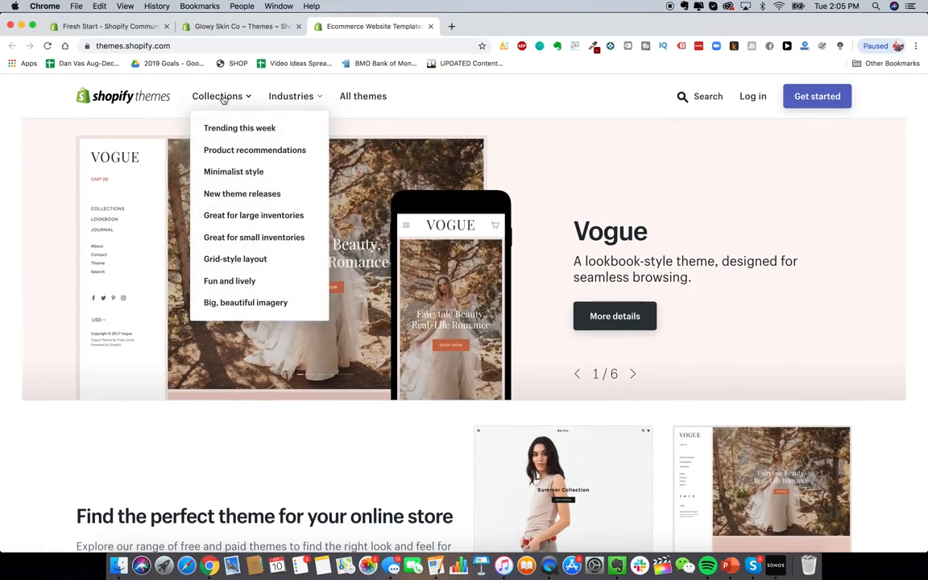
left_click(268, 173)
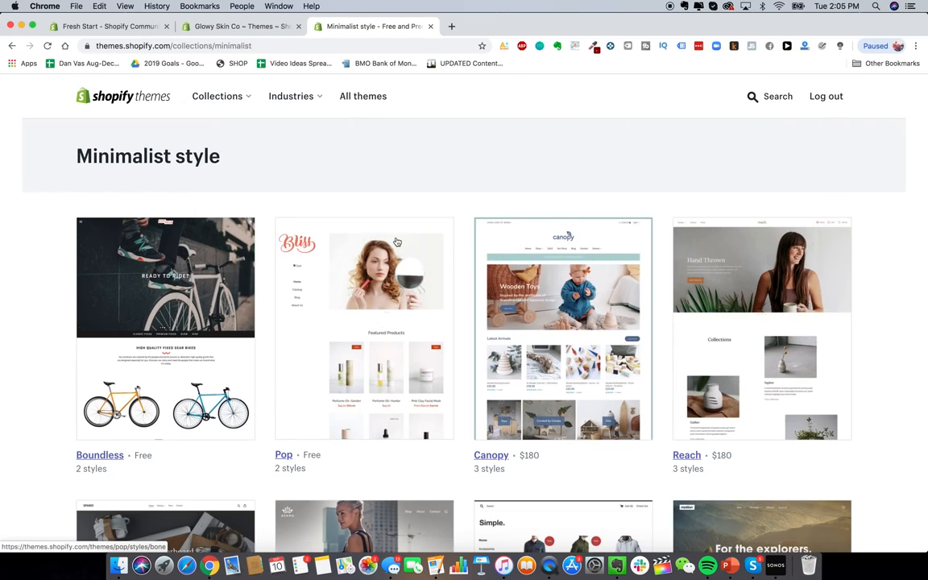
Step: Open the Debut theme page from the Minimalist style collection in a new tab
scroll(396, 242, "down", 2)
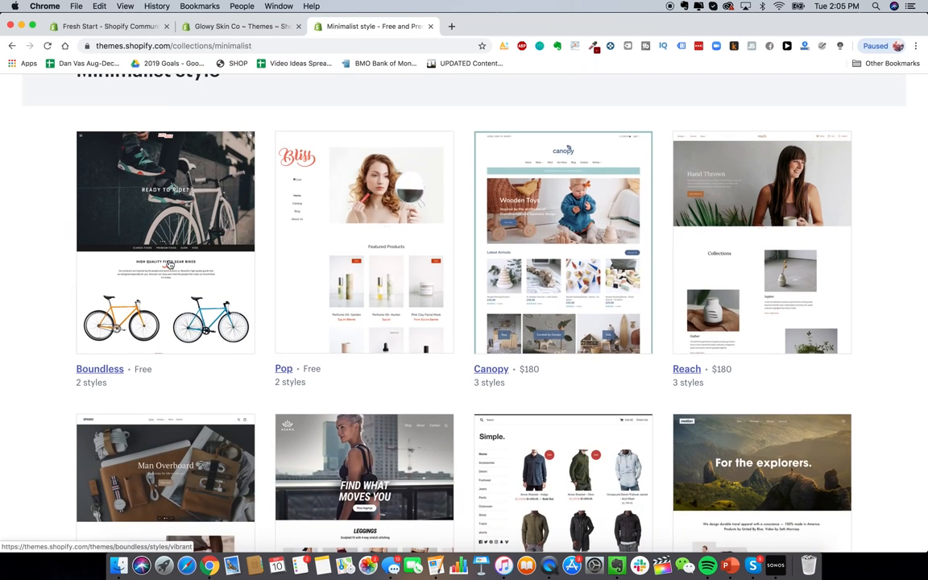
scroll(176, 263, "down", 2)
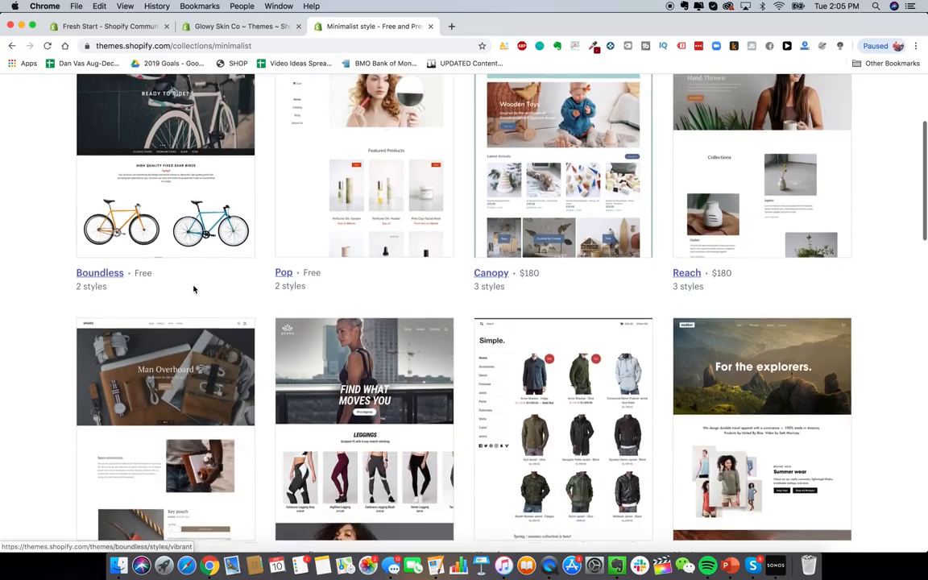
scroll(193, 288, "down", 6)
scroll(165, 242, "up", 2)
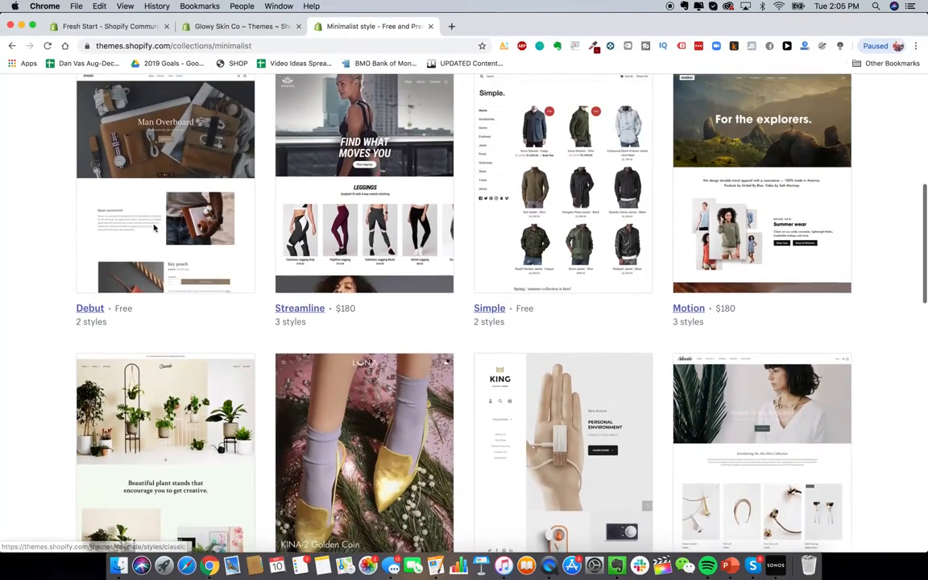
right_click(117, 236)
left_click(134, 240)
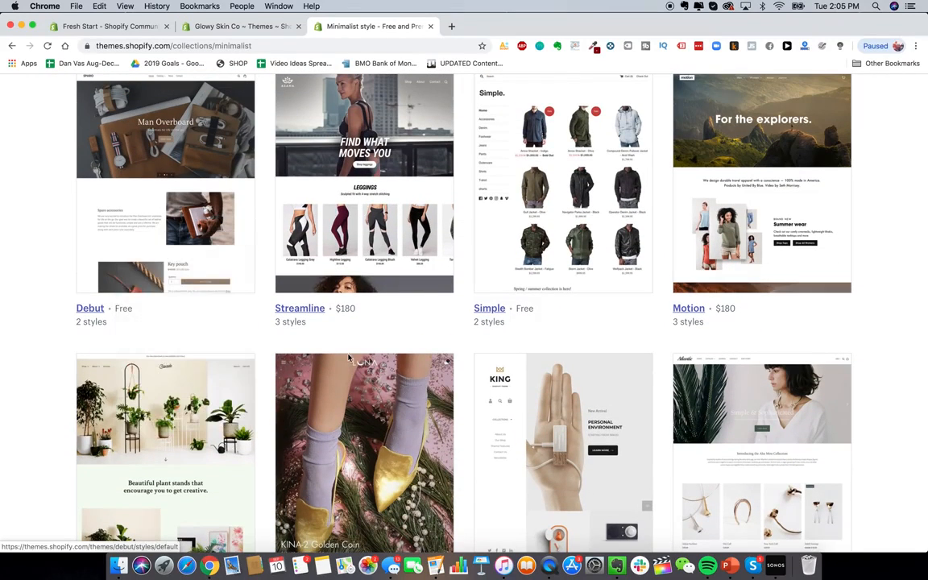
Step: Open the Minimal and Pop theme pages in new tabs and bring up the theme search
scroll(358, 338, "down", 4)
scroll(409, 355, "down", 5)
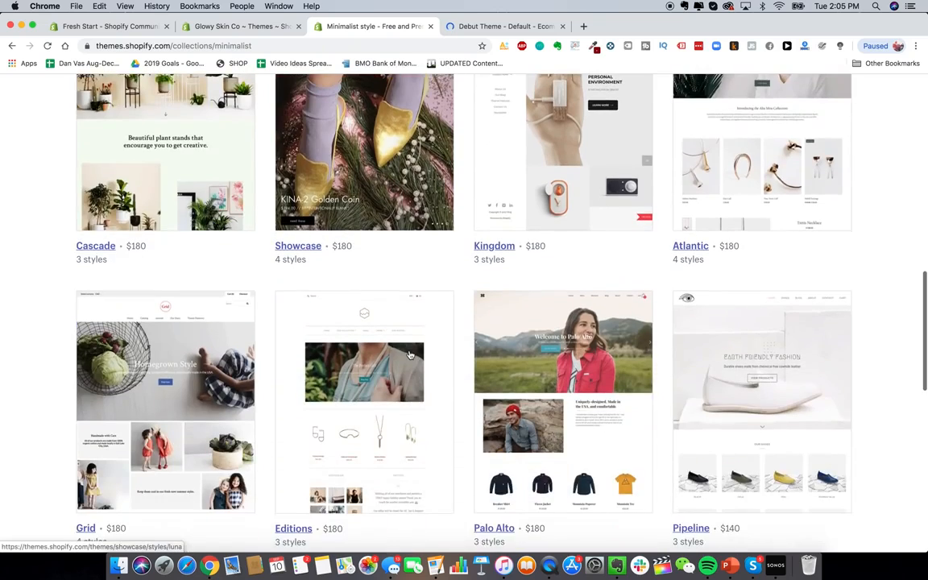
scroll(409, 354, "down", 3)
scroll(409, 355, "down", 4)
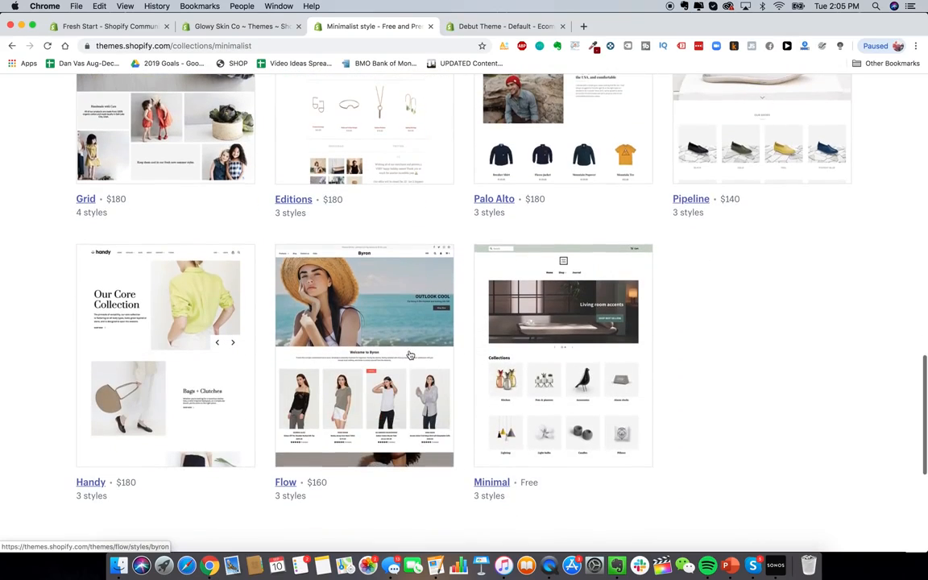
right_click(554, 343)
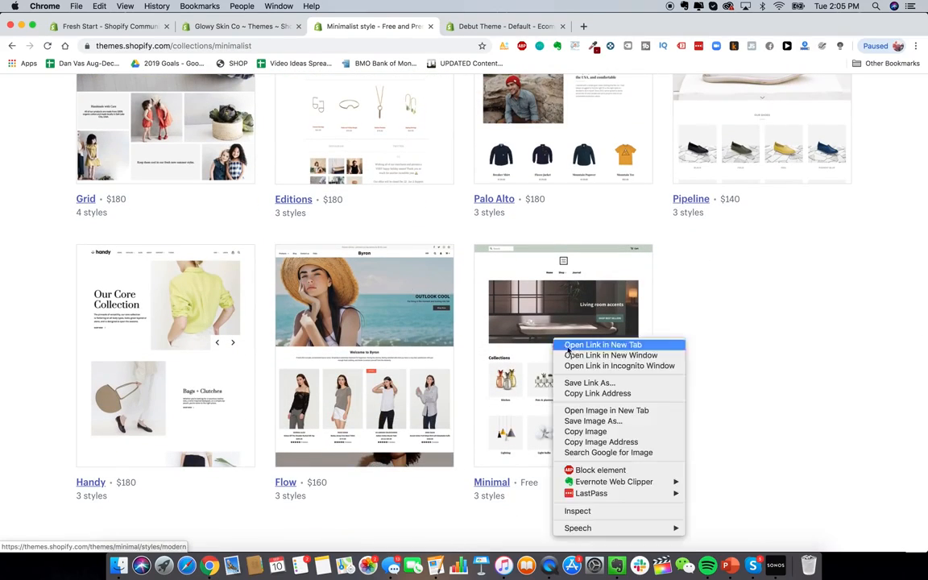
left_click(573, 345)
scroll(460, 396, "down", 6)
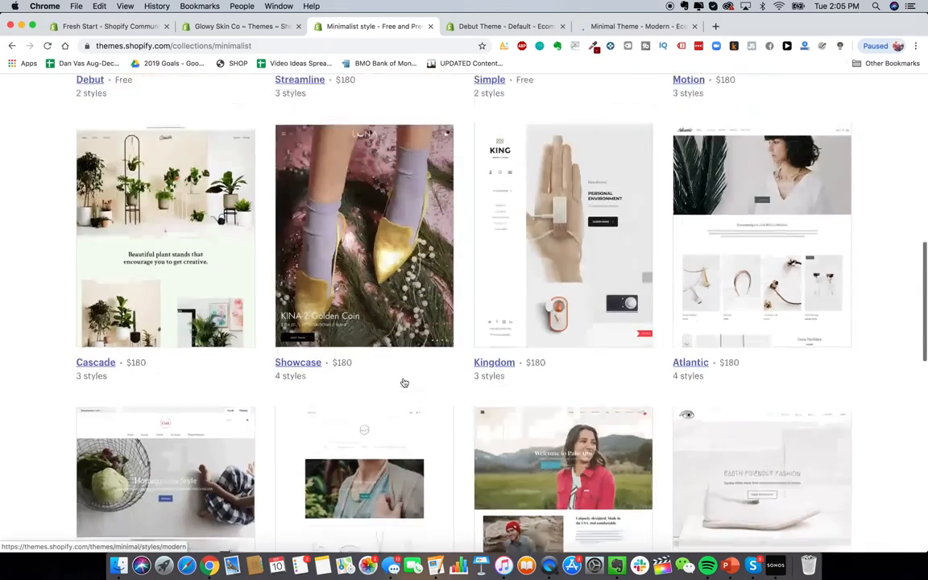
scroll(404, 381, "up", 12)
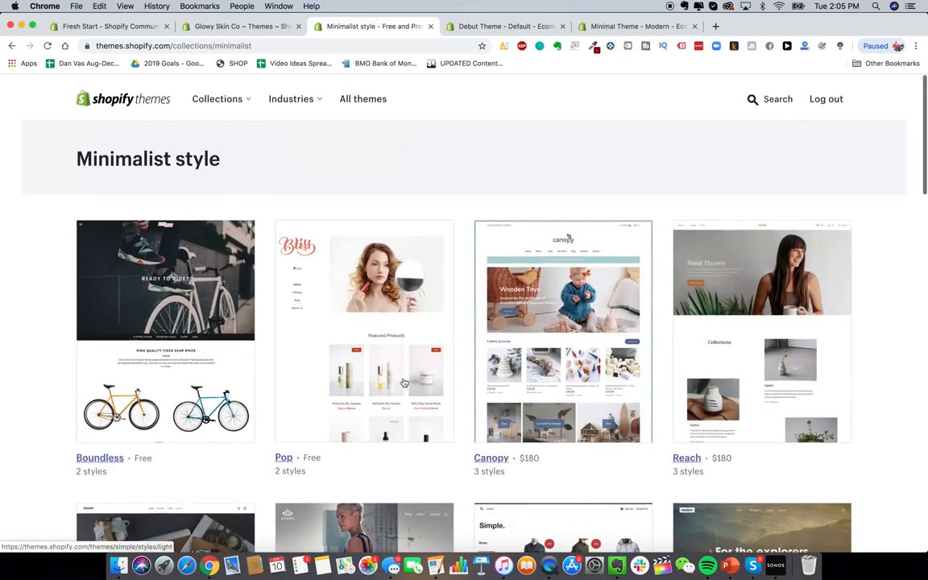
right_click(377, 269)
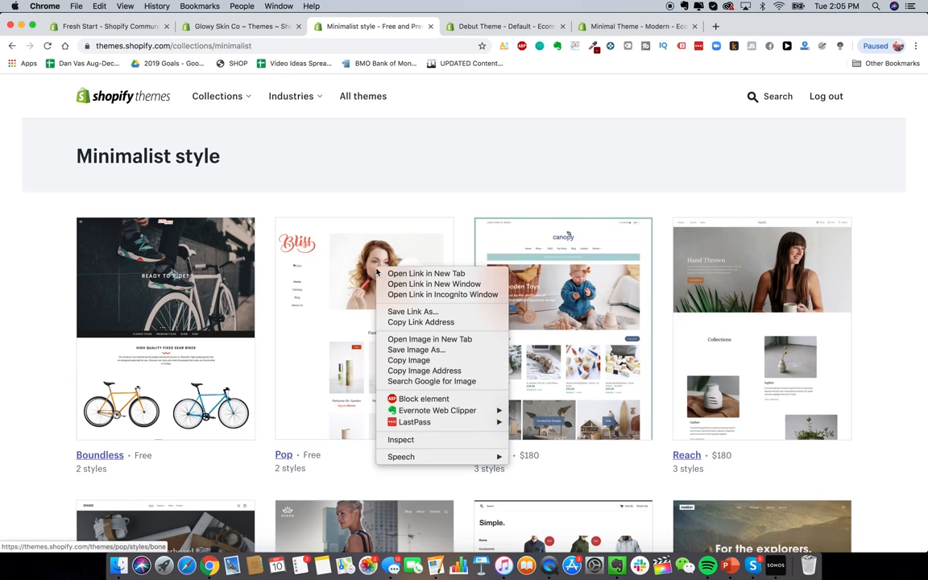
left_click(407, 273)
left_click(767, 96)
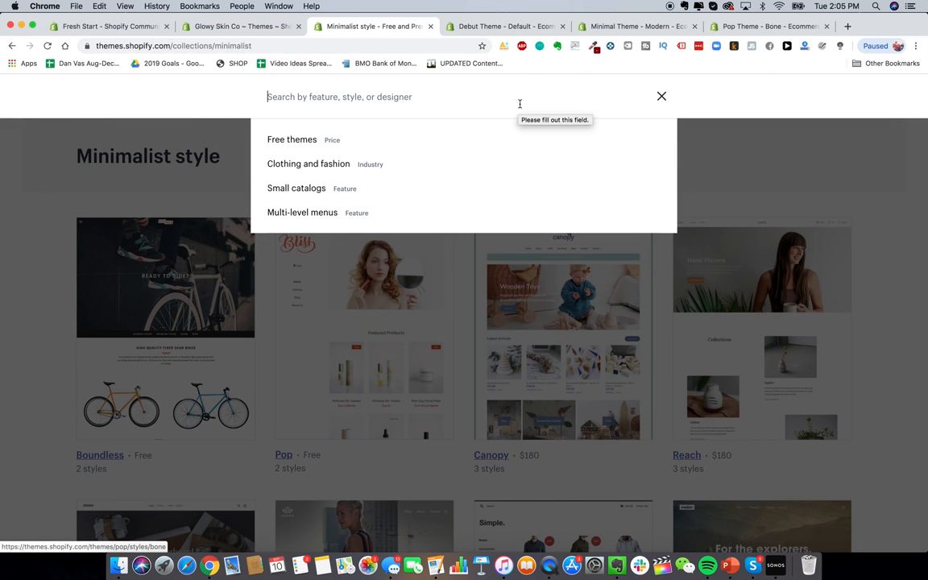
Step: Search the theme store for 'launch' and preview the Launch theme's Fresh and Bold styles
type("launch")
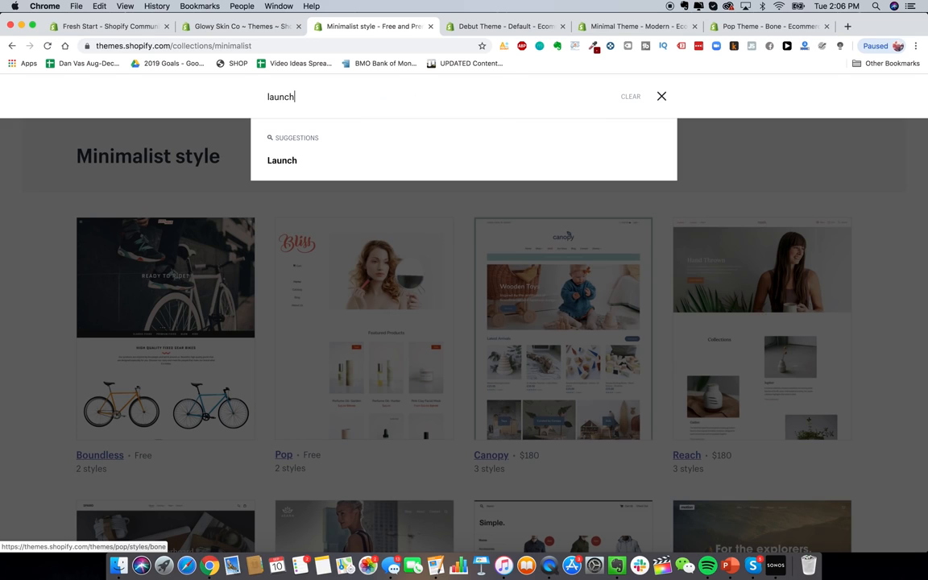
key("Return")
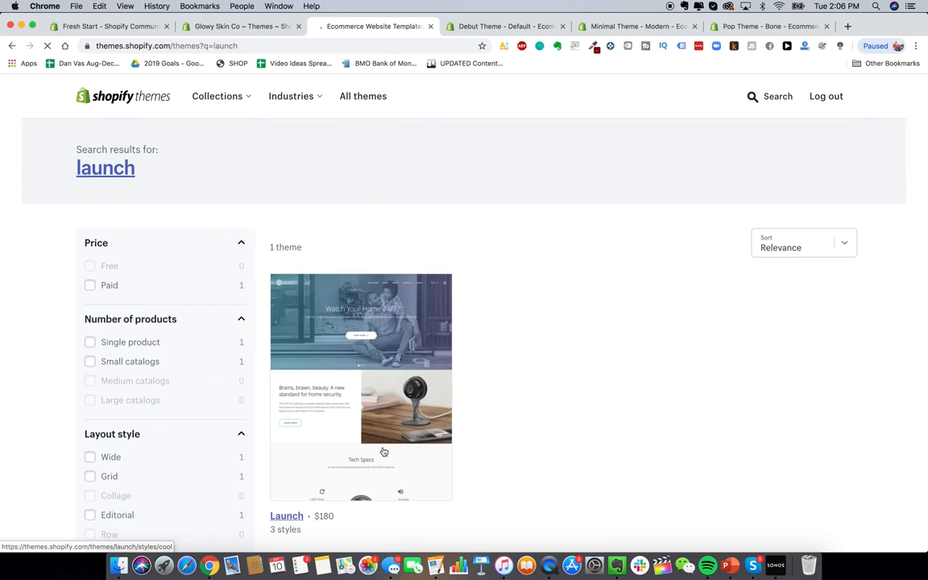
scroll(381, 450, "down", 2)
left_click(280, 466)
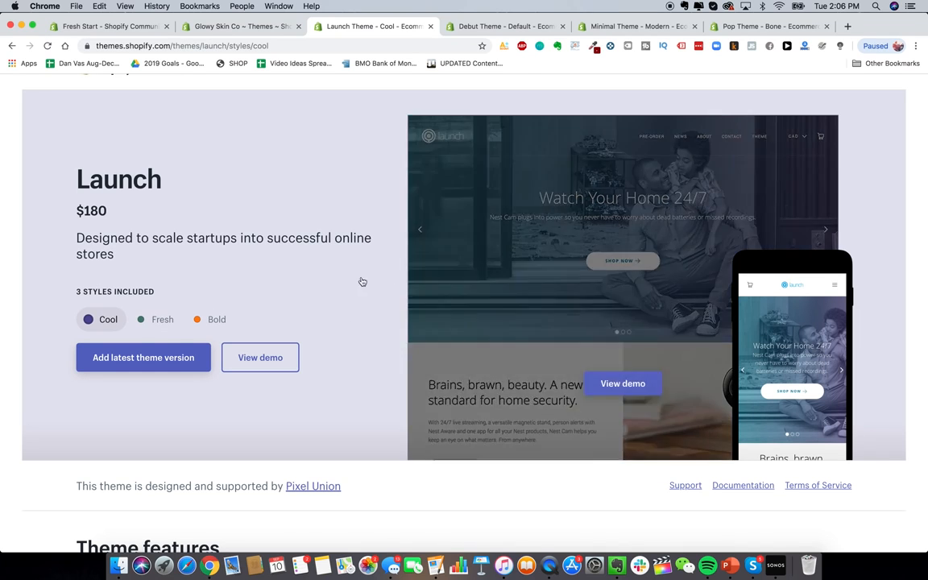
left_click(155, 320)
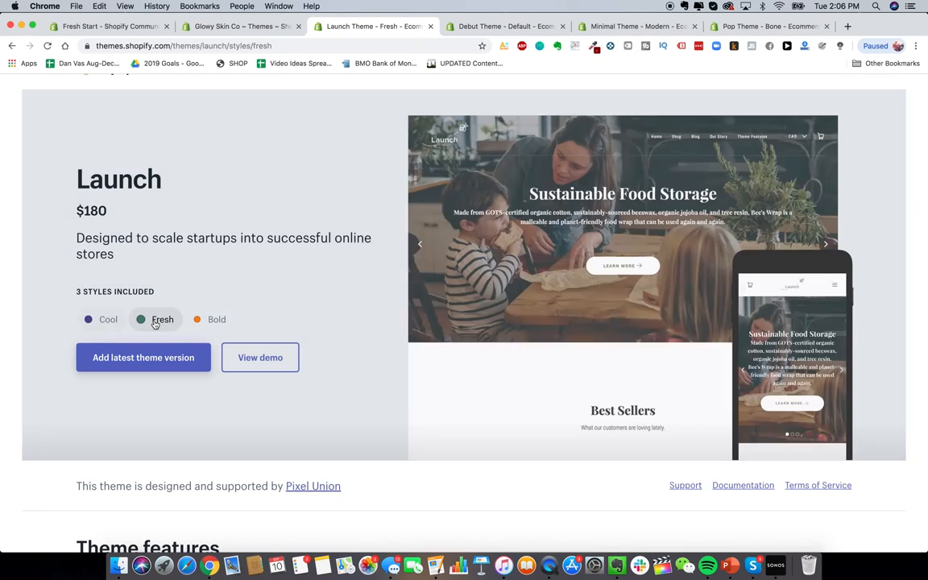
left_click(198, 321)
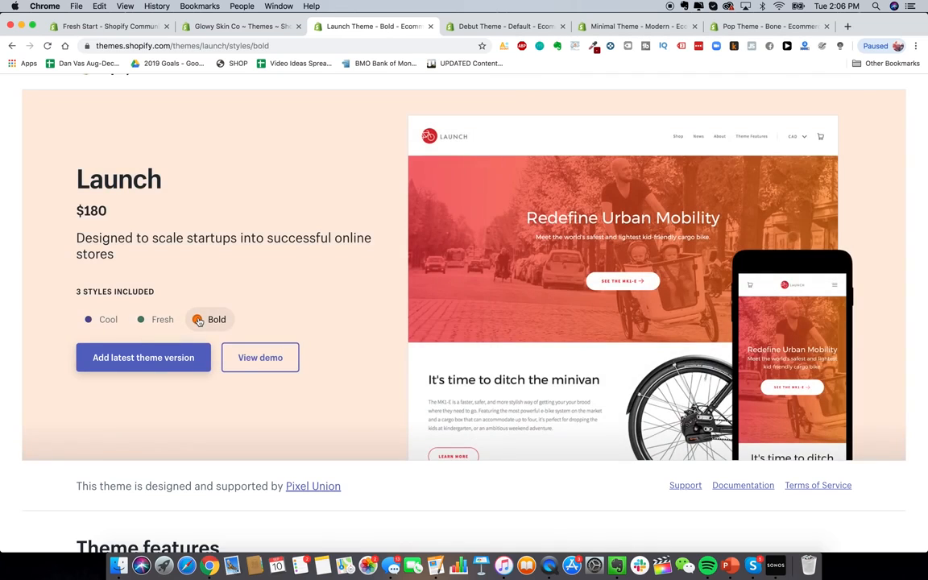
scroll(198, 321, "up", 1)
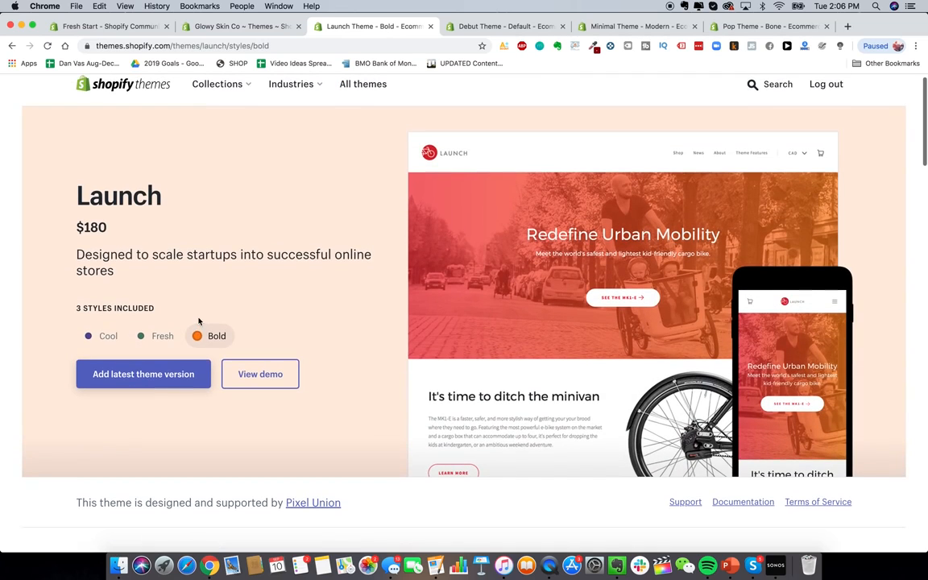
left_click(256, 27)
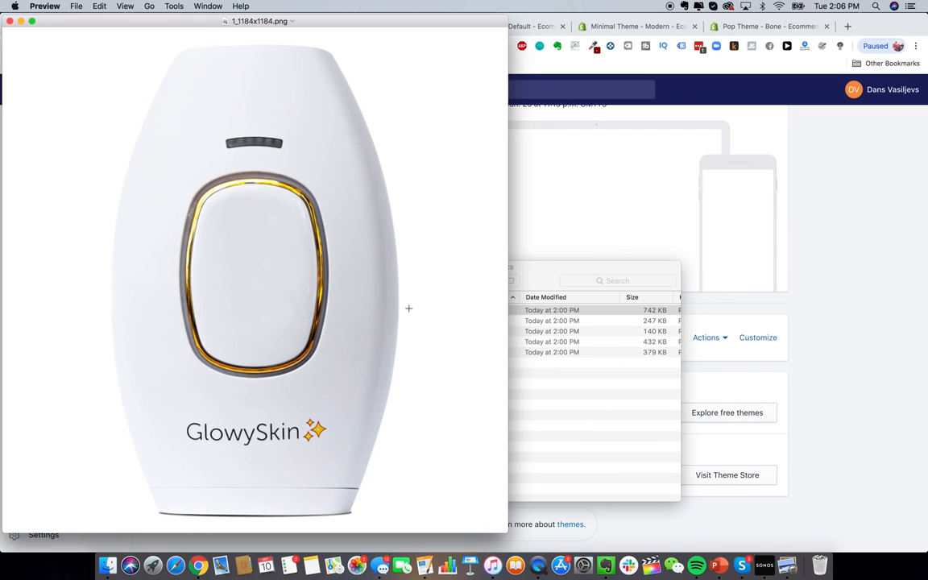
Step: Shrink the Preview image window, minimise Finder, and load alibaba.com in a new Chrome tab
left_click_drag(451, 14, 569, 163)
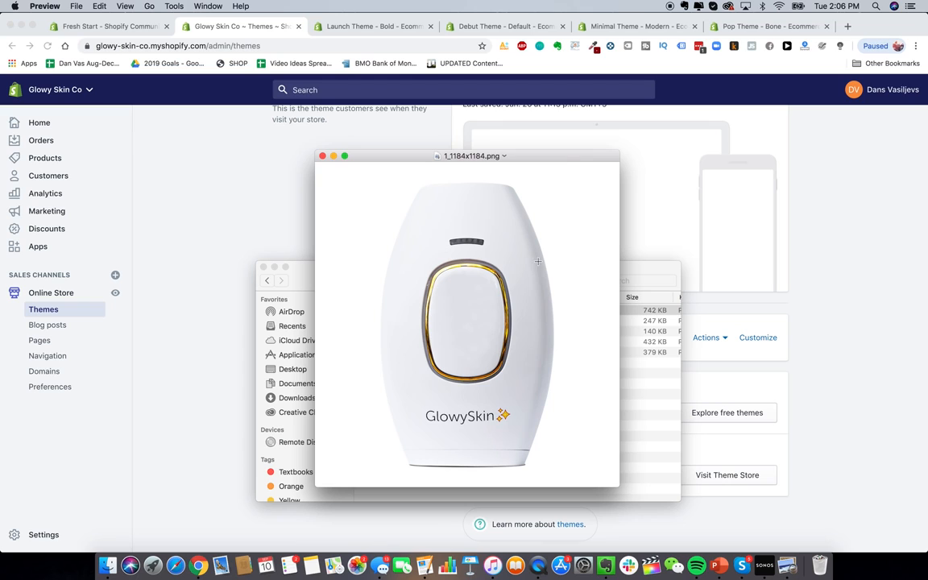
left_click(274, 266)
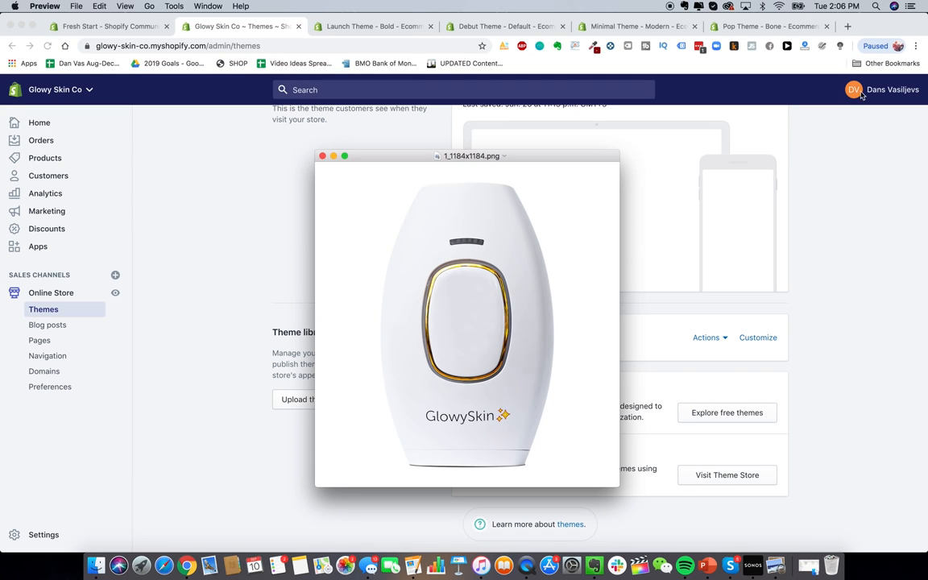
key("super+Tab")
key("super+t")
type("alibaba.com")
key("Return")
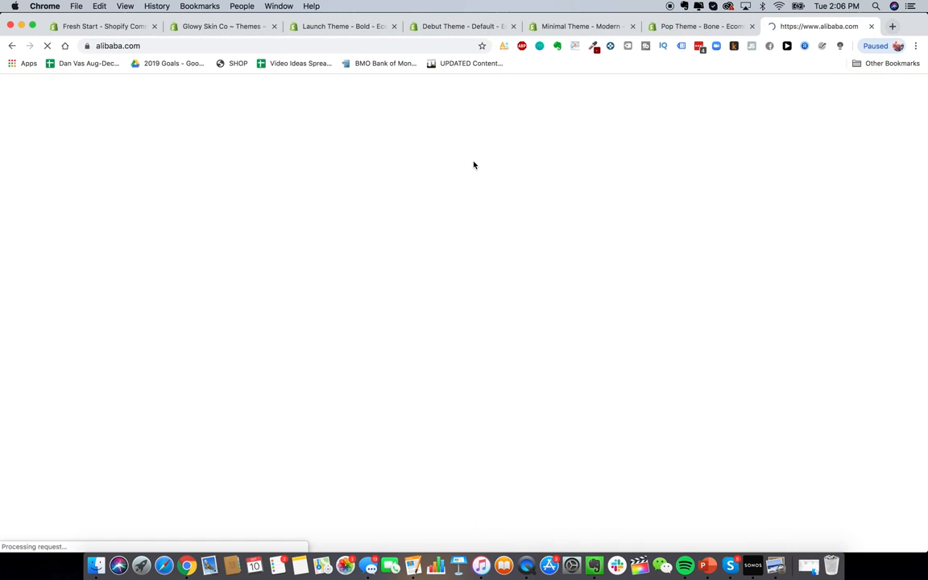
Step: Close the stray promo page and search Alibaba for 'hair removal IPL laser'
left_click(443, 96)
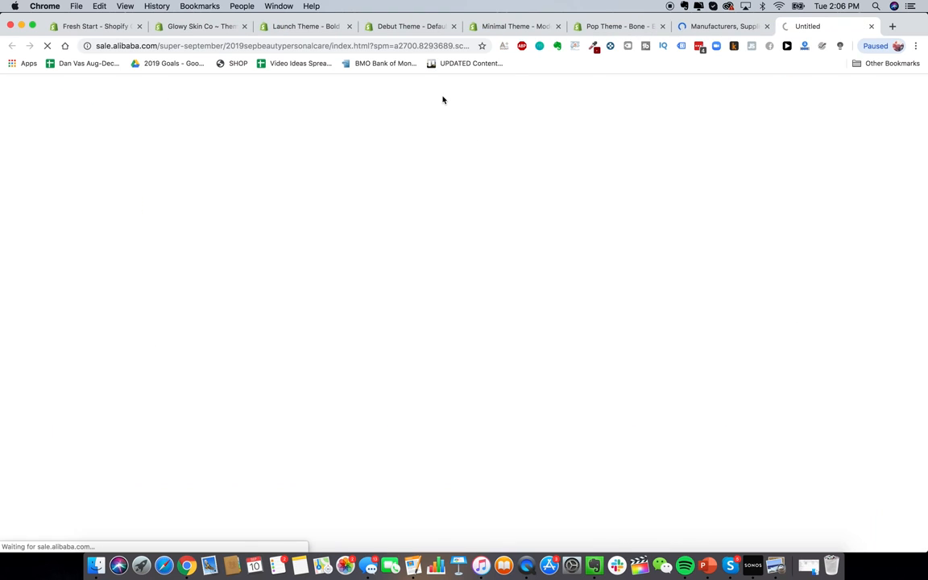
left_click(870, 25)
left_click(408, 123)
type("hair rem")
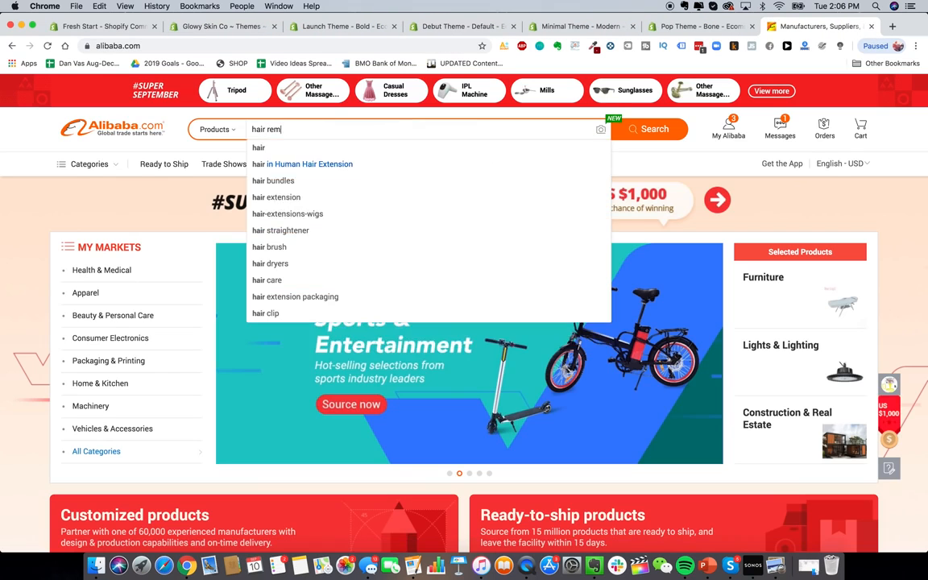
type("oval IPL")
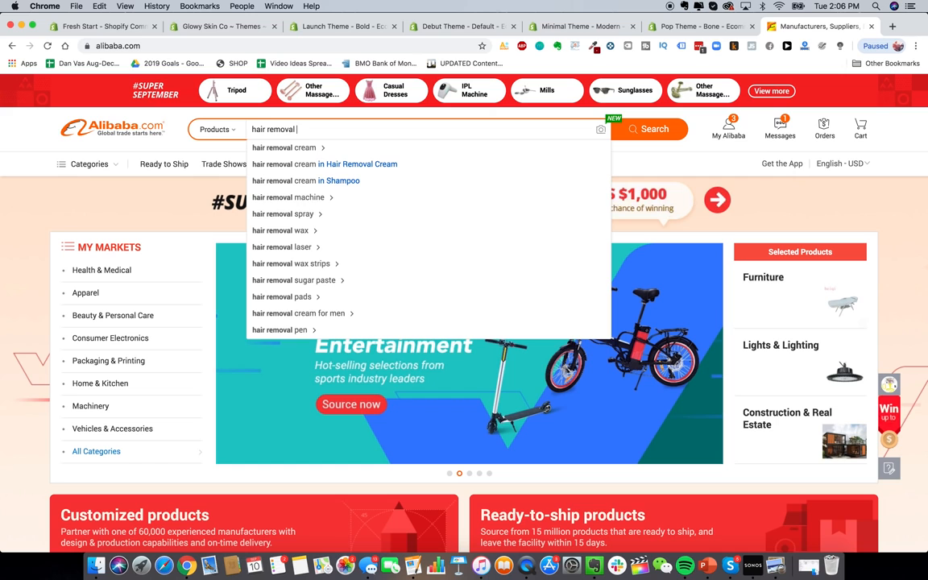
type(" laser")
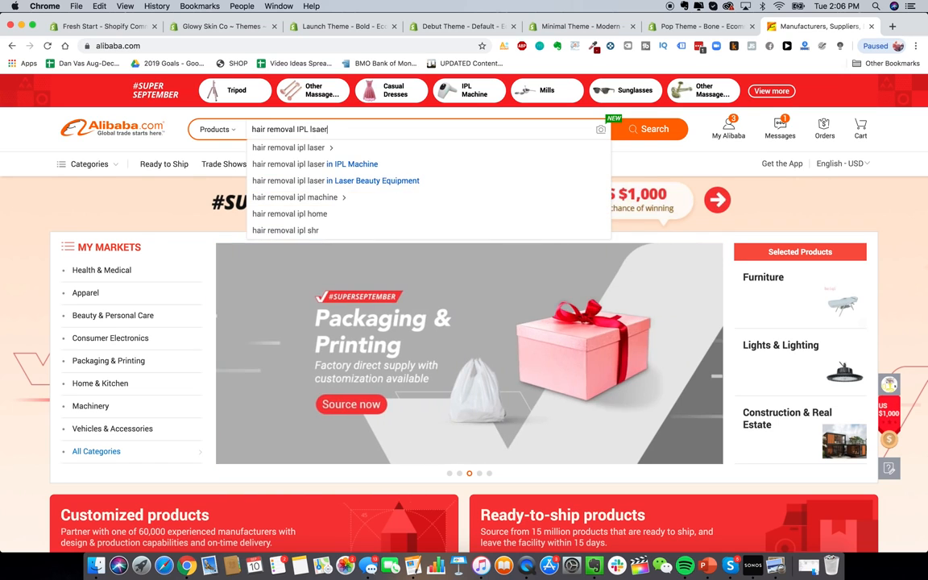
key("Return")
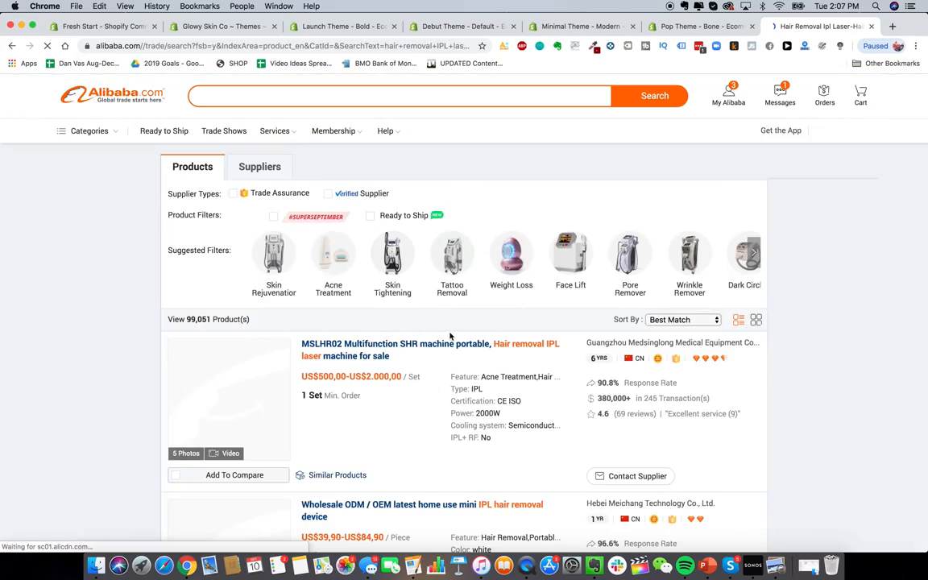
Step: Browse the results and view the next photo of the Skin rejuvenation IPL+RF listing
scroll(373, 361, "down", 15)
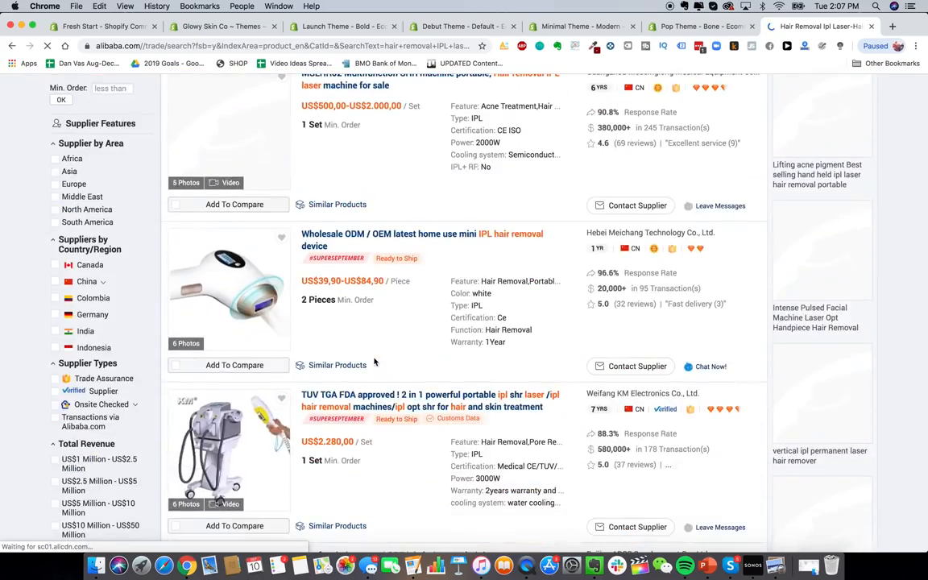
scroll(373, 357, "down", 2)
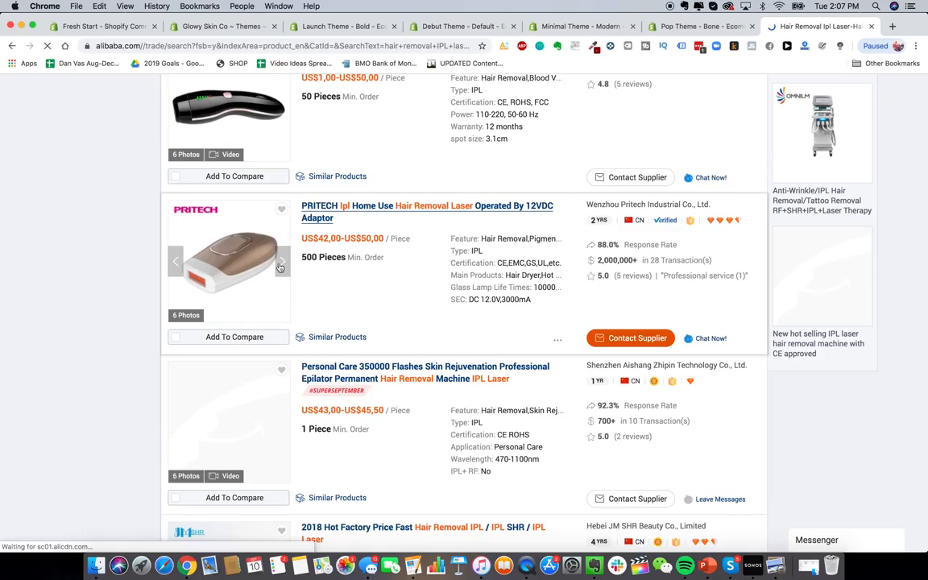
scroll(280, 267, "down", 10)
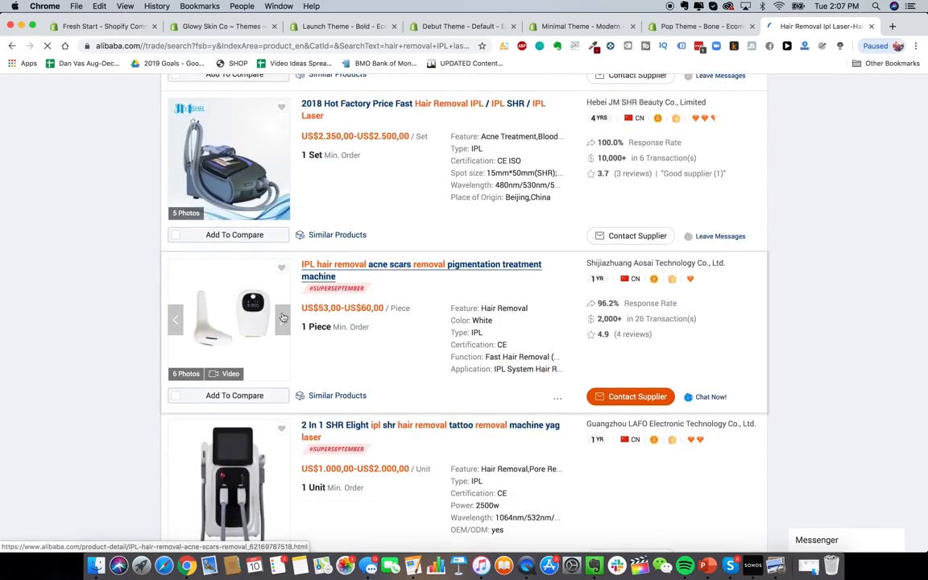
scroll(283, 317, "down", 15)
scroll(280, 297, "down", 15)
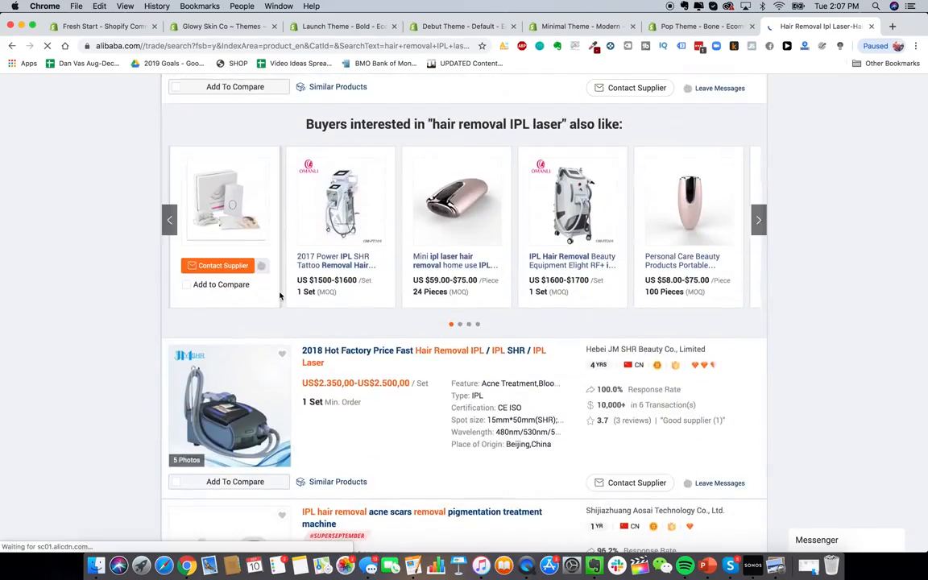
scroll(279, 297, "down", 10)
scroll(280, 297, "down", 12)
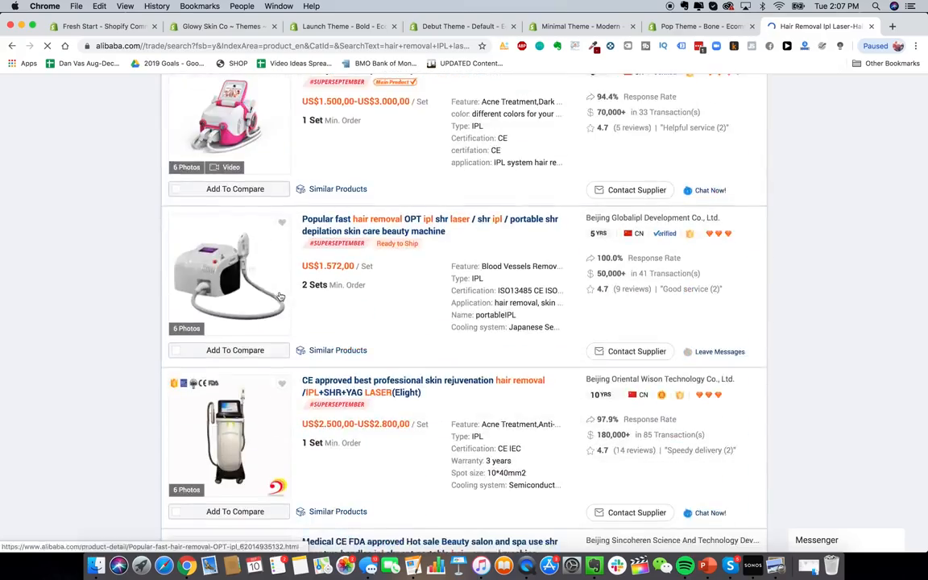
scroll(280, 297, "down", 15)
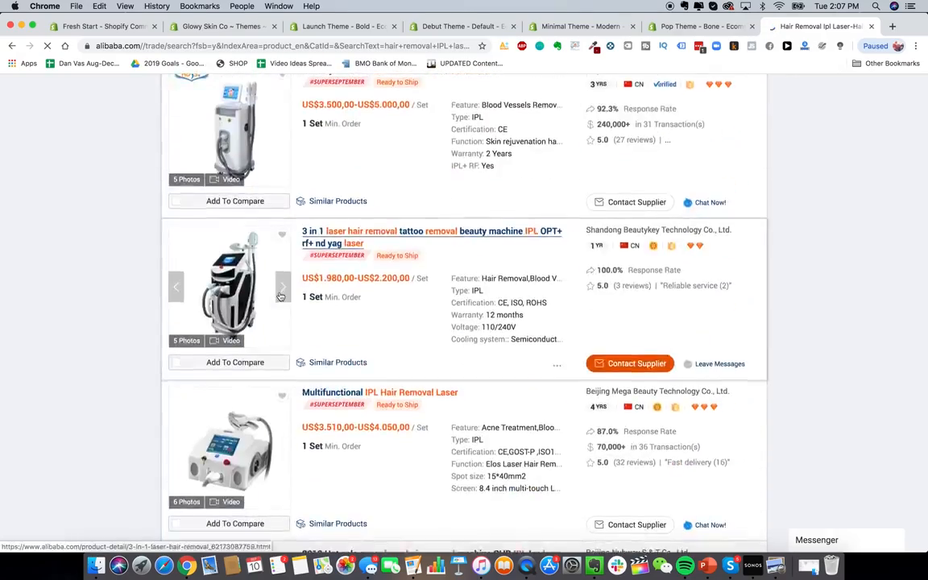
scroll(390, 357, "up", 1)
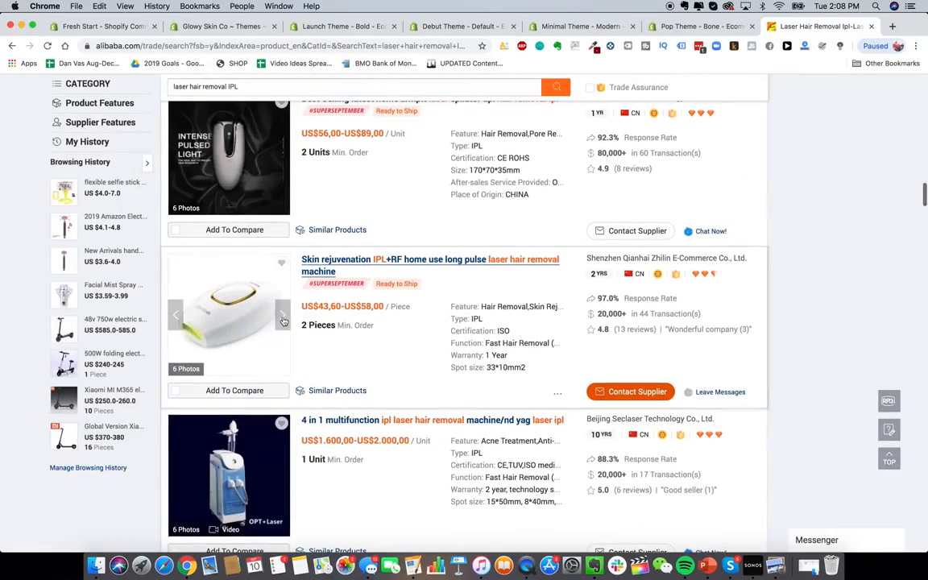
left_click(281, 317)
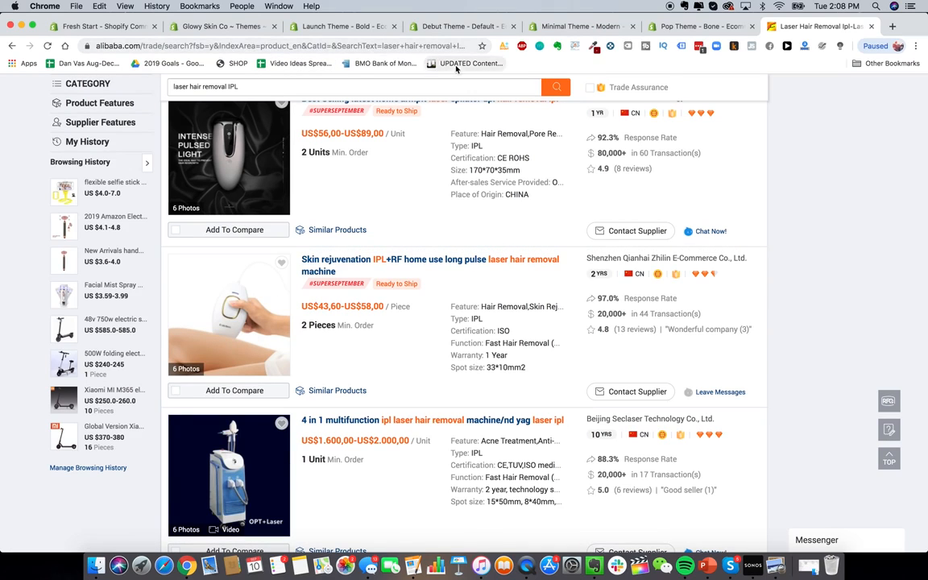
left_click(338, 27)
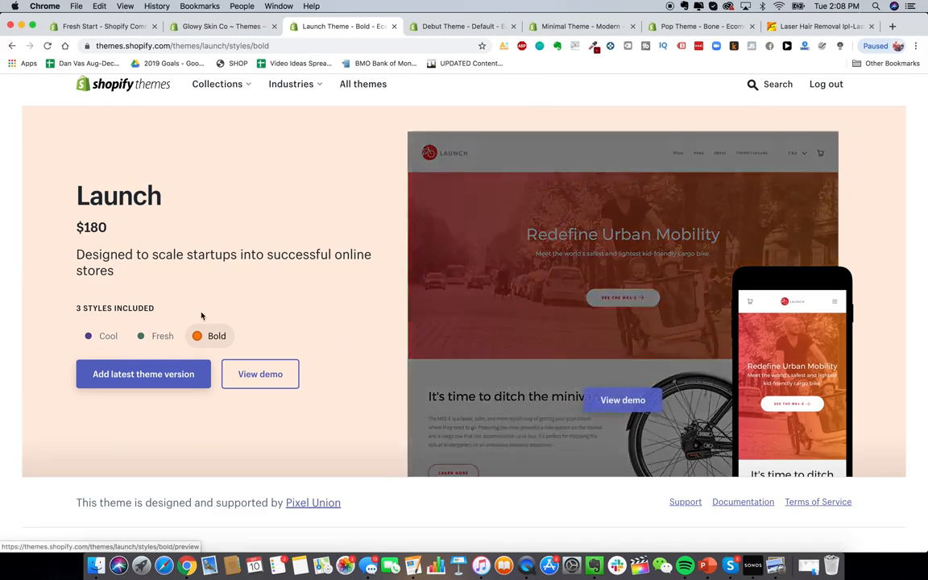
Step: Preview the Launch theme's Fresh style, then its Cool style
left_click(166, 340)
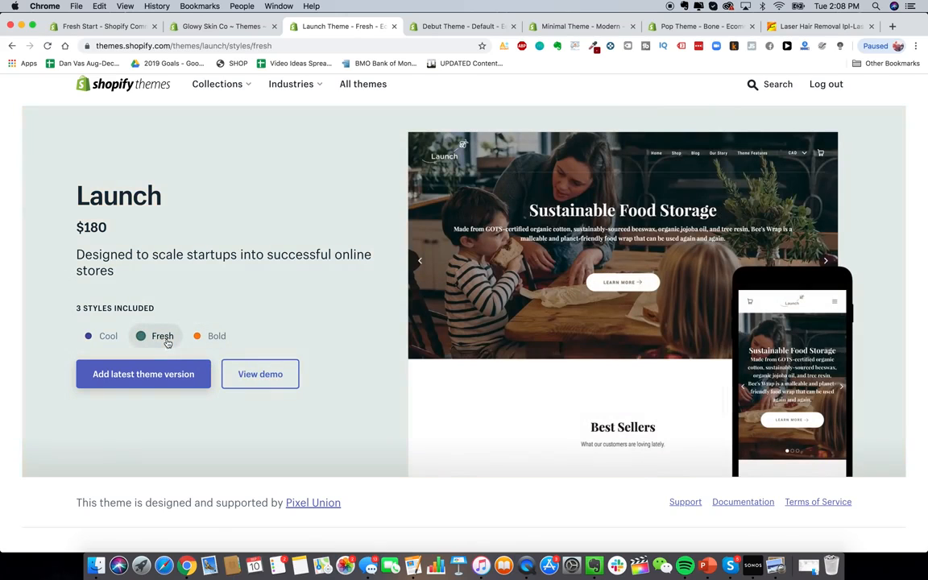
left_click(110, 341)
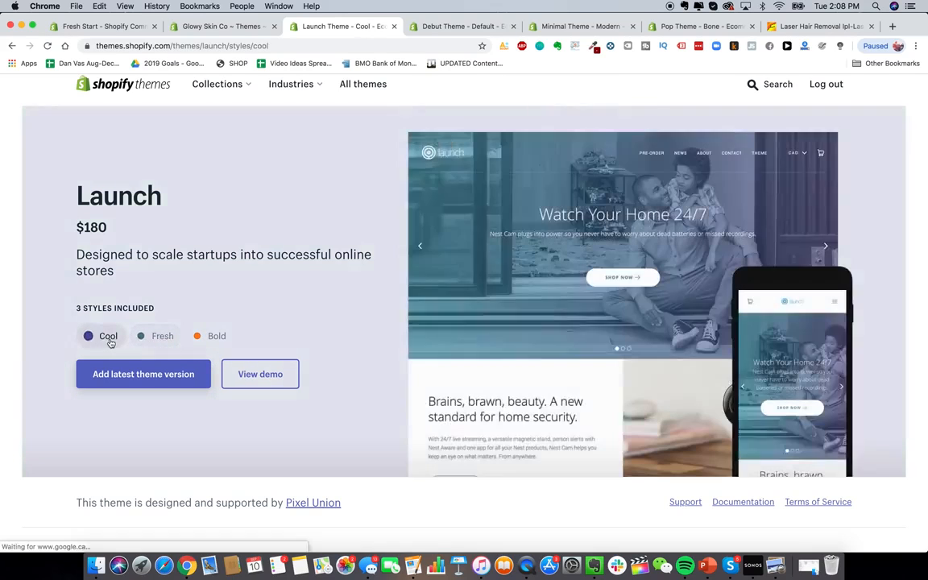
Step: Preview Launch's Bold style, then load blendjet.com in a new tab
left_click(201, 336)
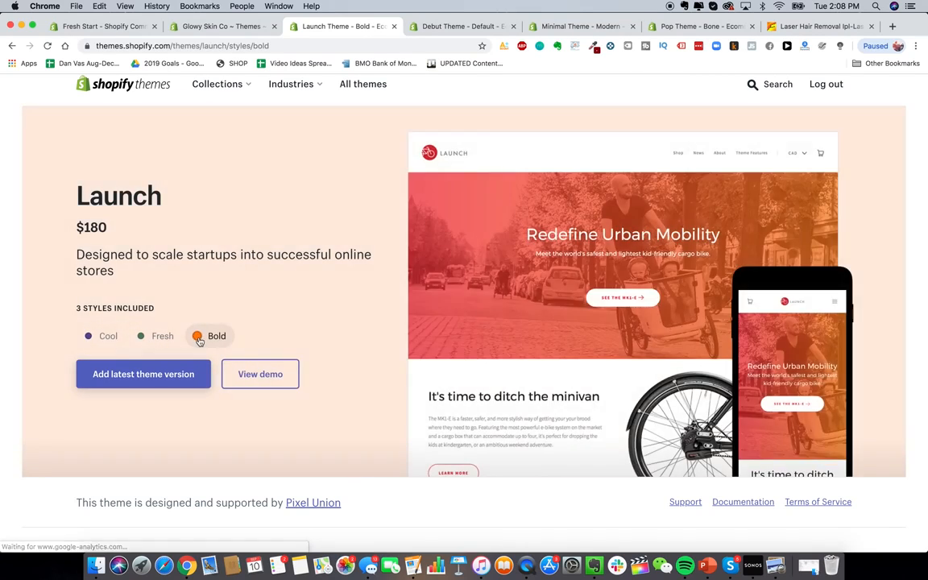
scroll(327, 165, "up", 1)
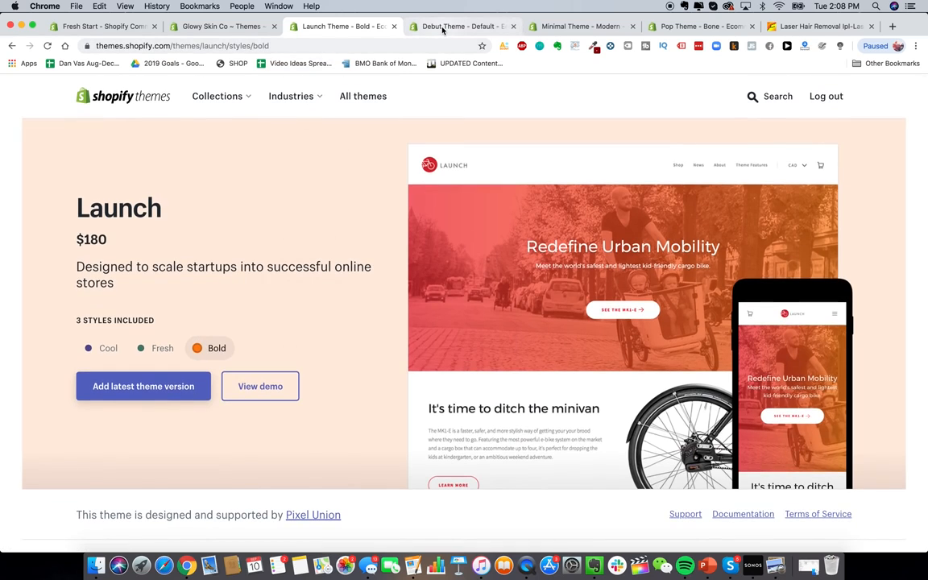
key("ctrl+t")
type("blendjet")
key("Return")
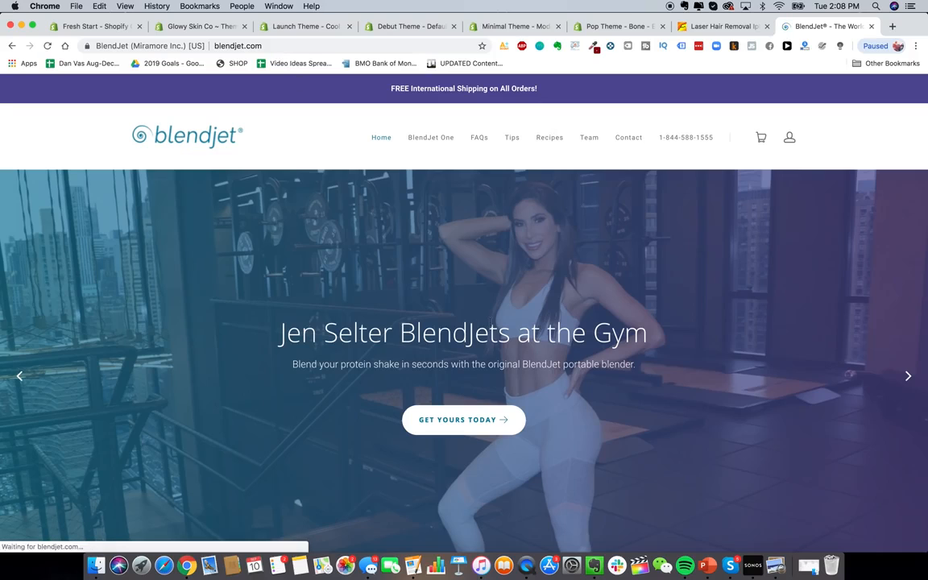
Step: Browse the BlendJet home page, briefly checking back on the Launch theme page
scroll(490, 325, "down", 2)
scroll(490, 325, "up", 2)
scroll(476, 340, "down", 2)
scroll(457, 333, "up", 1)
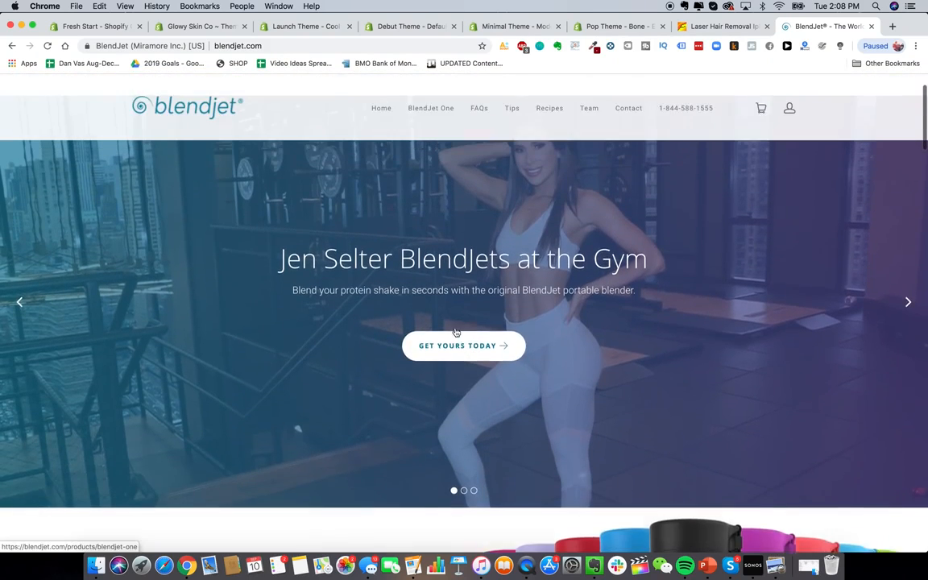
scroll(456, 331, "up", 2)
scroll(488, 374, "down", 2)
scroll(463, 275, "up", 1)
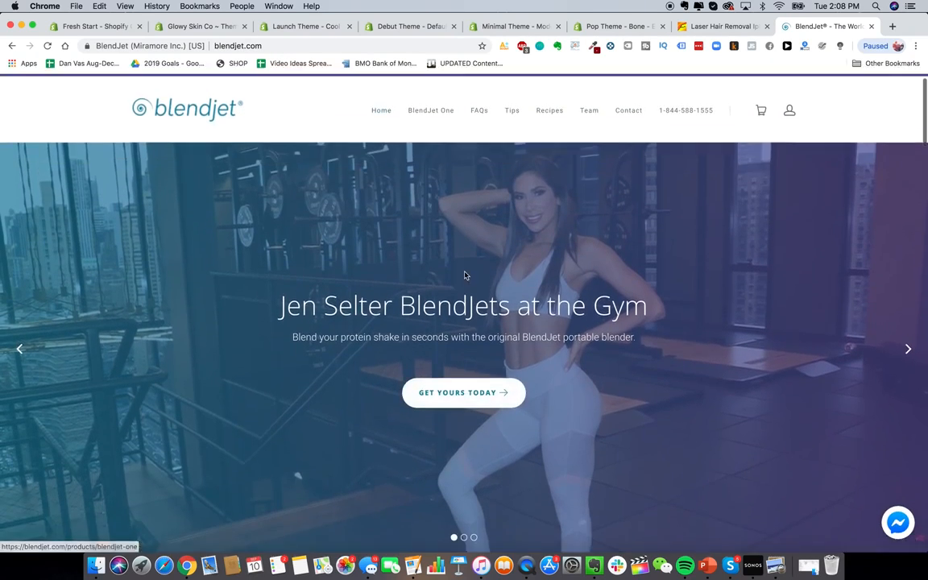
left_click(311, 27)
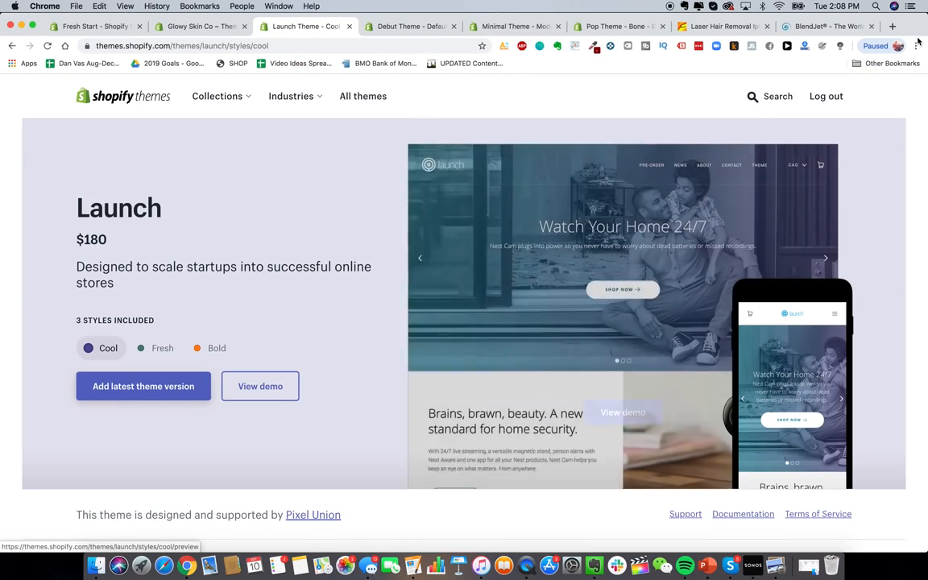
left_click(810, 27)
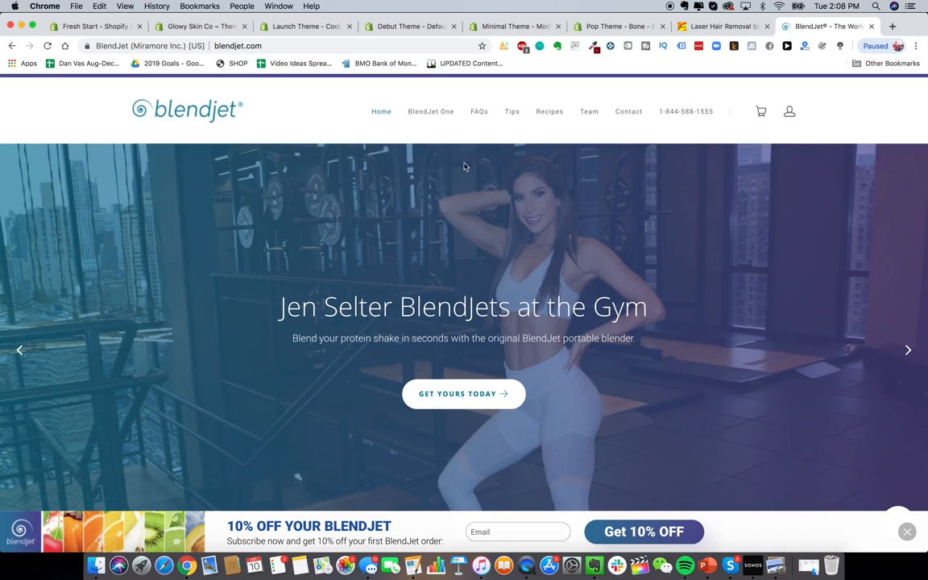
Step: Dismiss BlendJet's 10% off promo bar, check its traffic rank, and close the tab
left_click(907, 532)
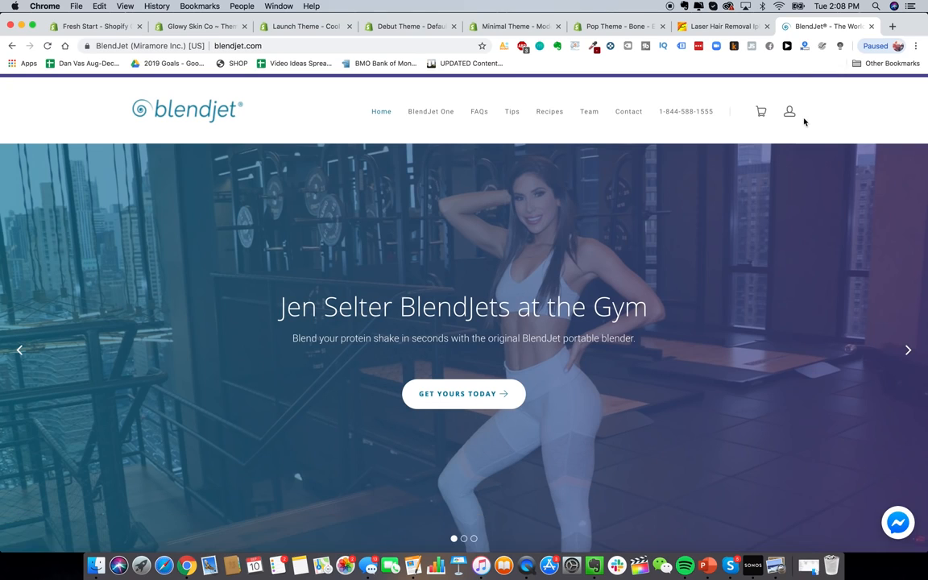
left_click(803, 47)
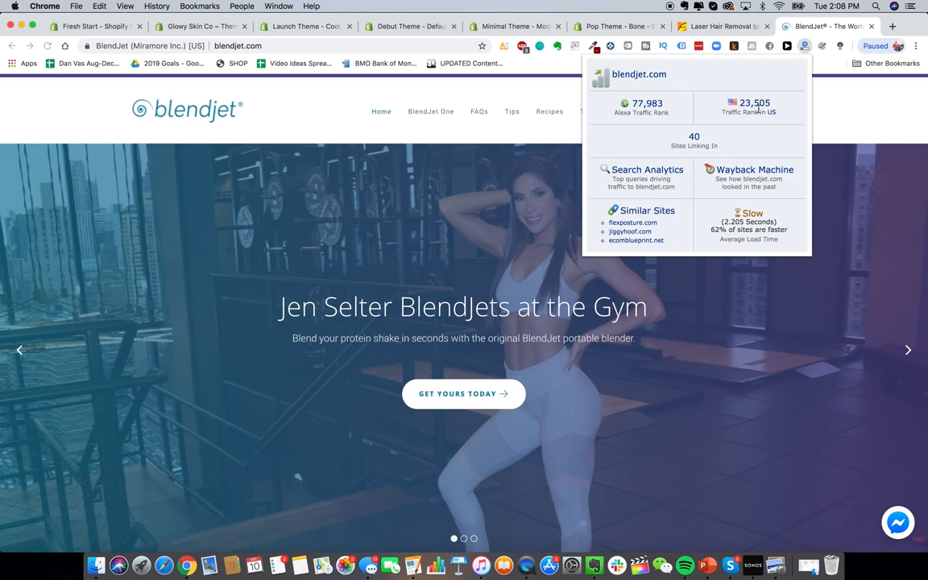
left_click(871, 27)
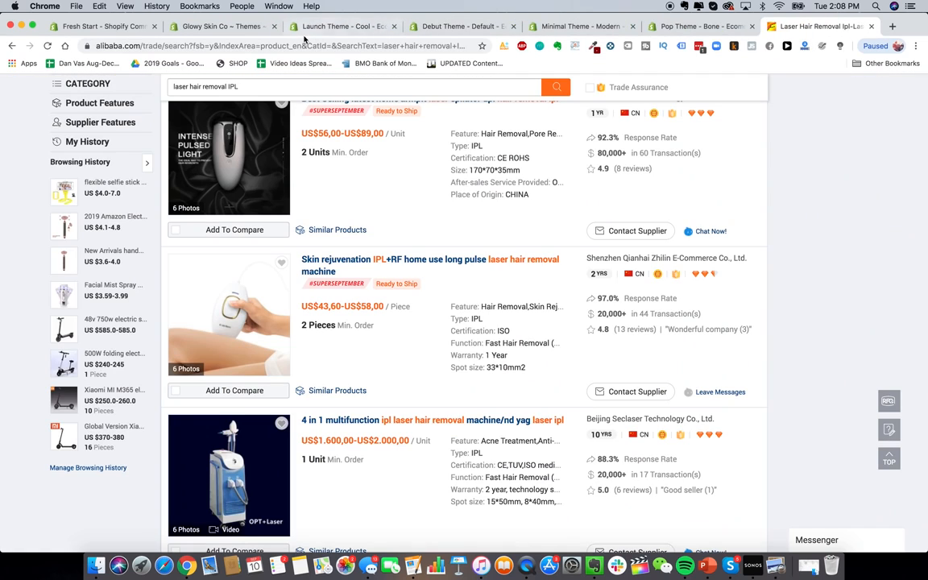
Step: Compare theme styles: Debut Light, Minimal Vintage and Fashion, Pop Bone, then close Pop
left_click(338, 26)
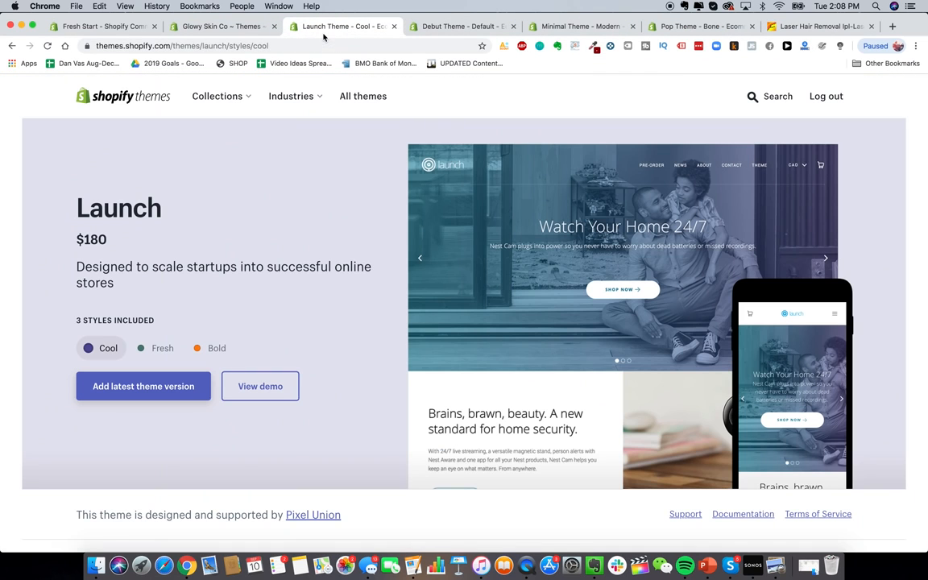
left_click(467, 32)
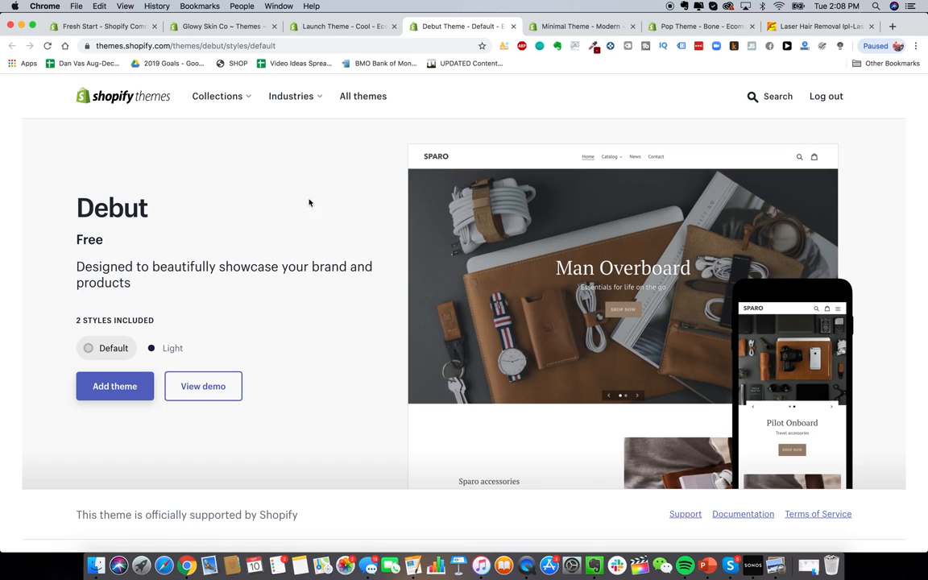
left_click(149, 347)
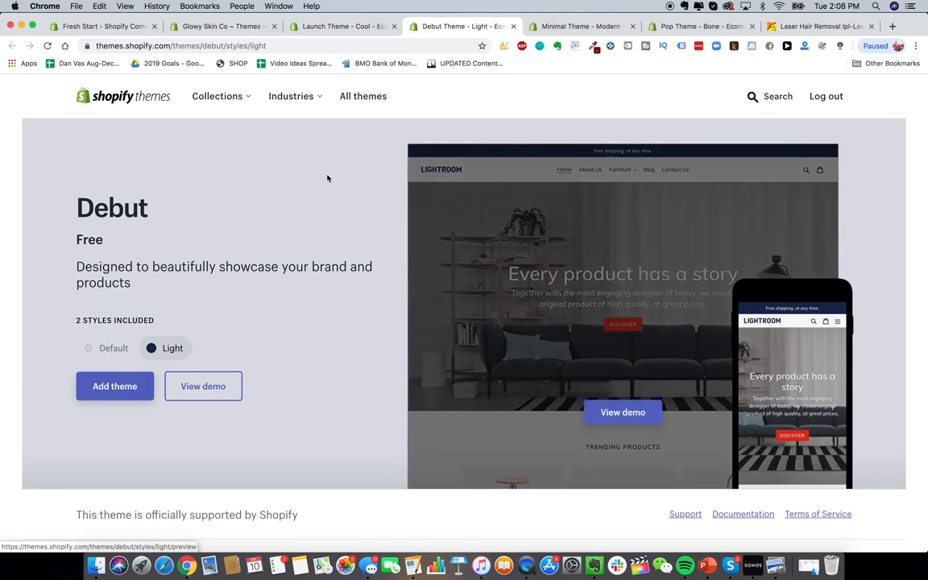
left_click(568, 26)
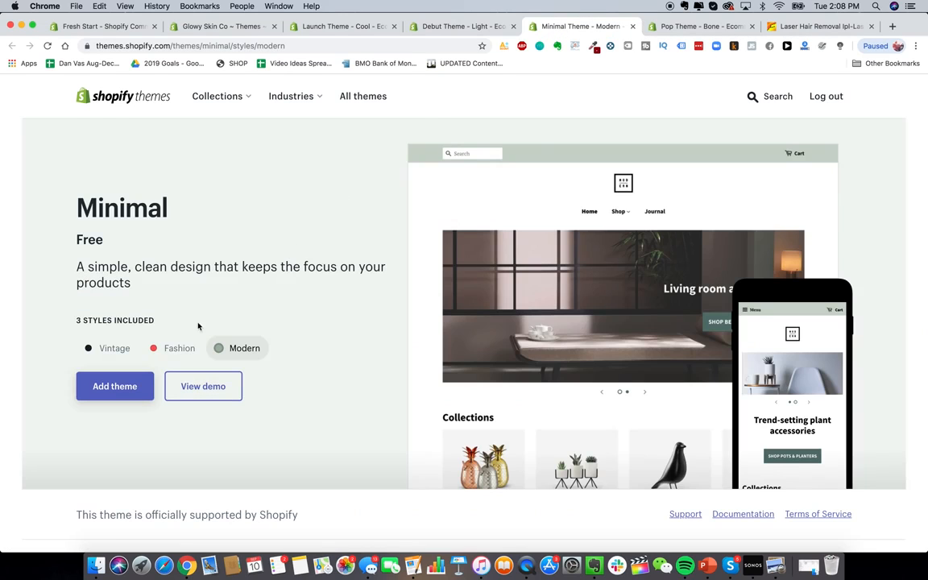
left_click(117, 349)
left_click(162, 350)
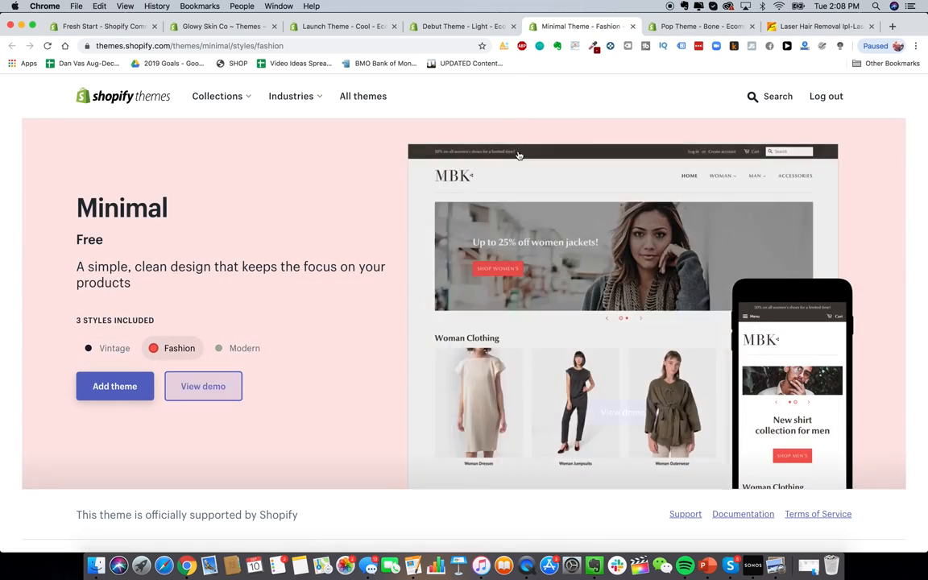
left_click(697, 29)
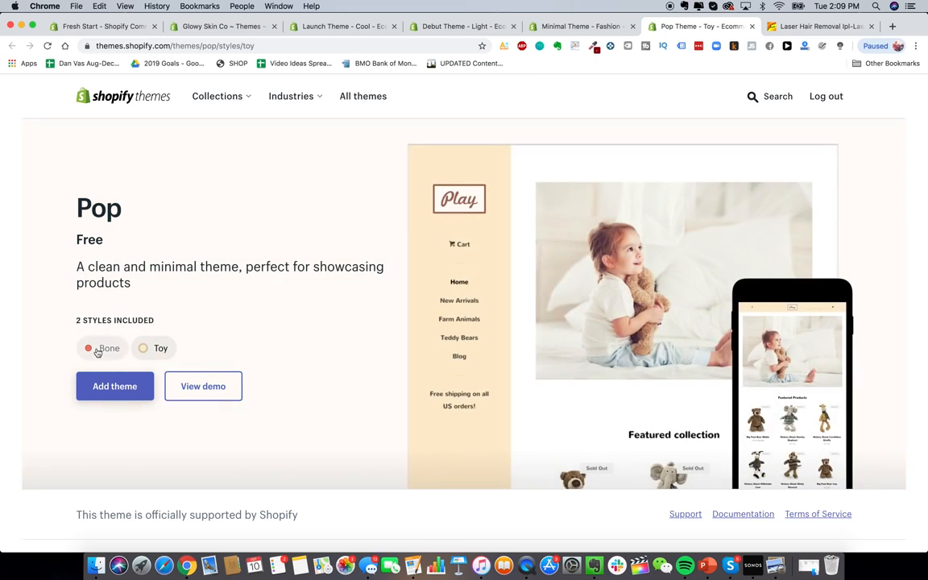
left_click(93, 348)
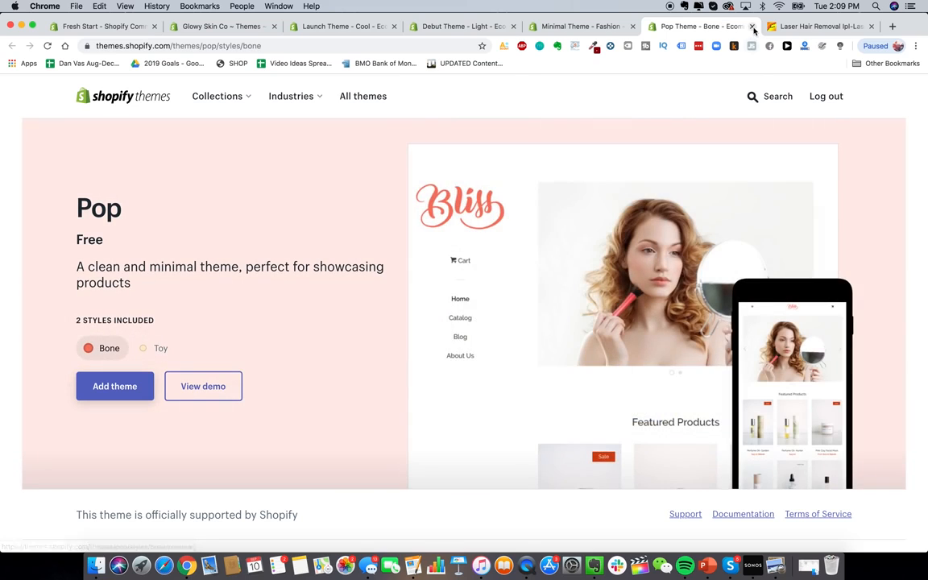
left_click(752, 27)
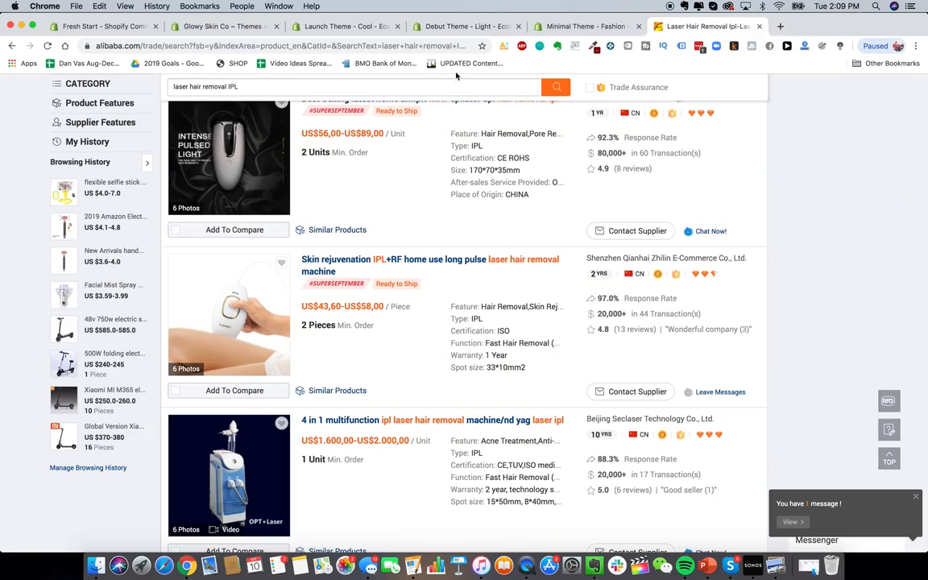
left_click(502, 30)
Step: Search the Theme Store for 'jumpstart' and open the Jumpstart theme details
left_click(371, 26)
left_click(755, 97)
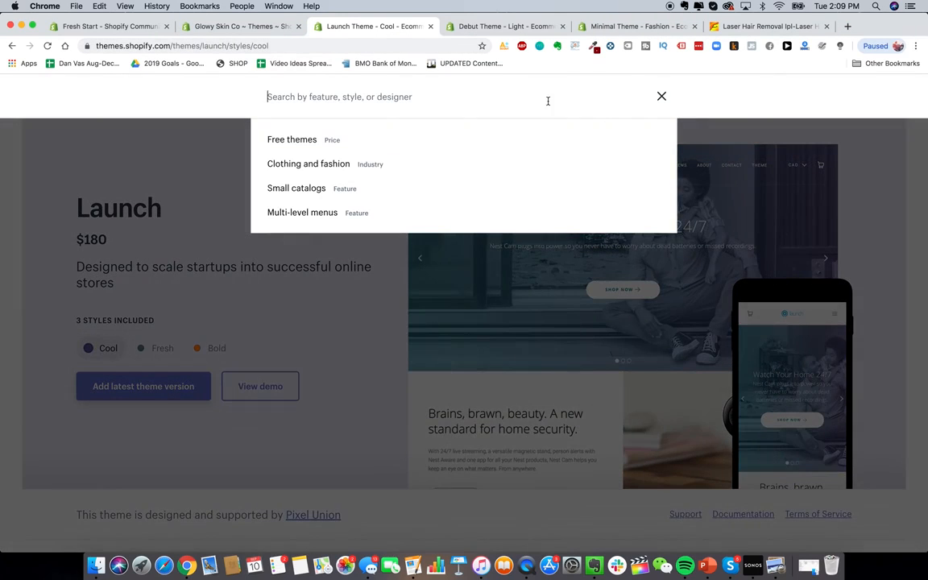
type("jumpstart")
key("Return")
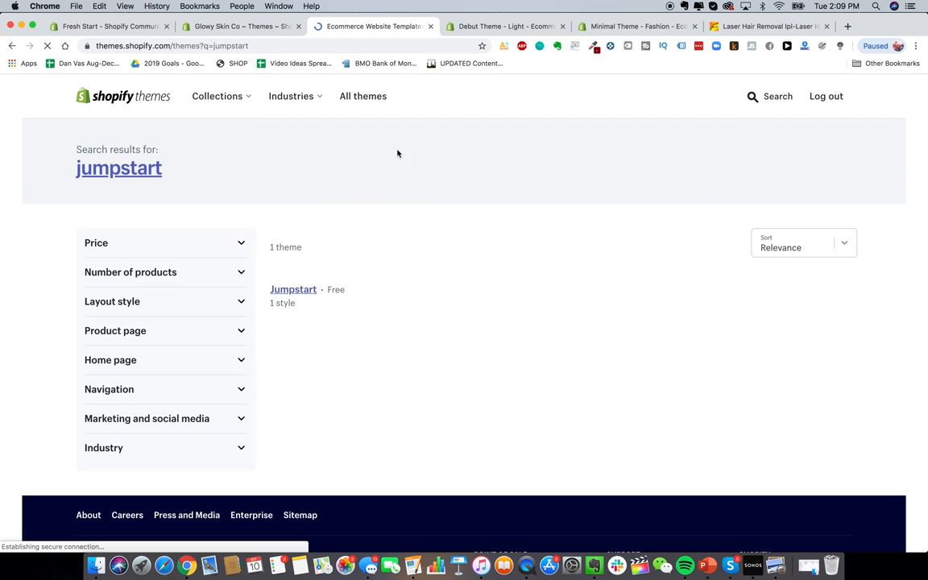
left_click(309, 498)
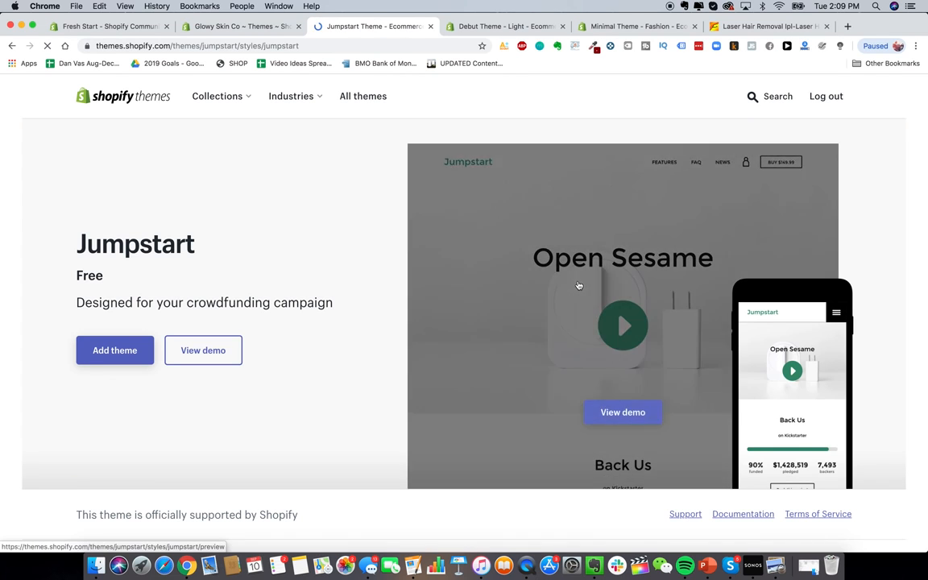
Step: View the Jumpstart demo's features section, then return to the Debut Light page
scroll(373, 386, "down", 1)
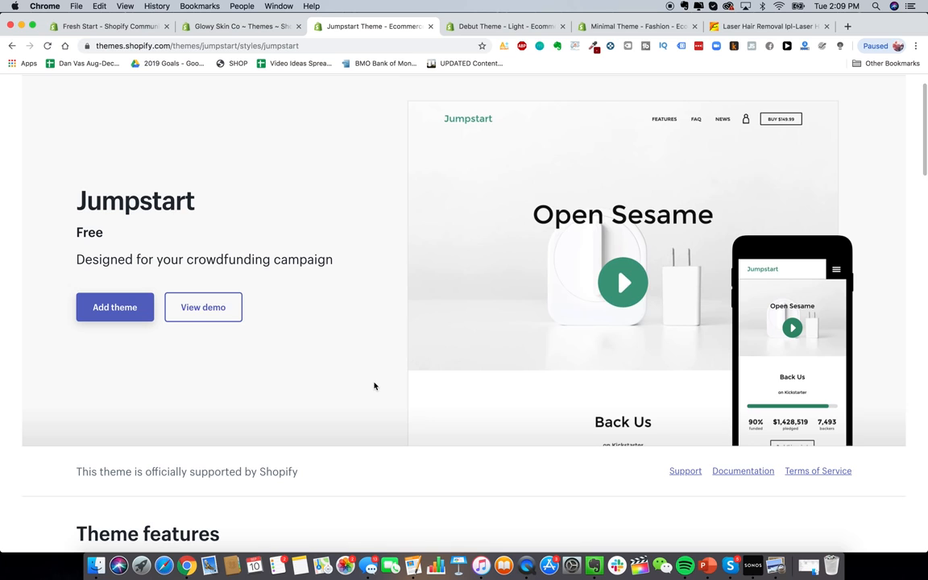
scroll(374, 385, "down", 4)
mouse_move(534, 209)
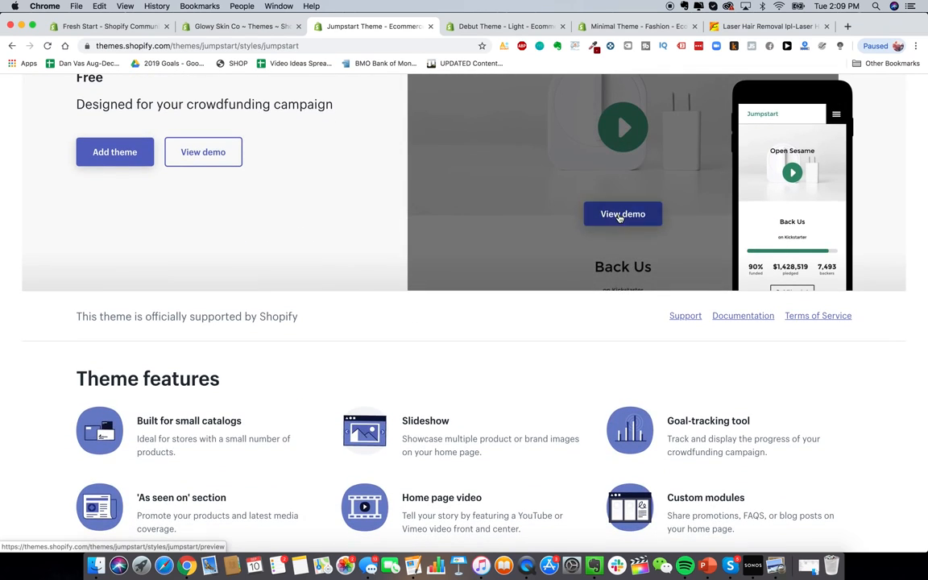
left_click(620, 214)
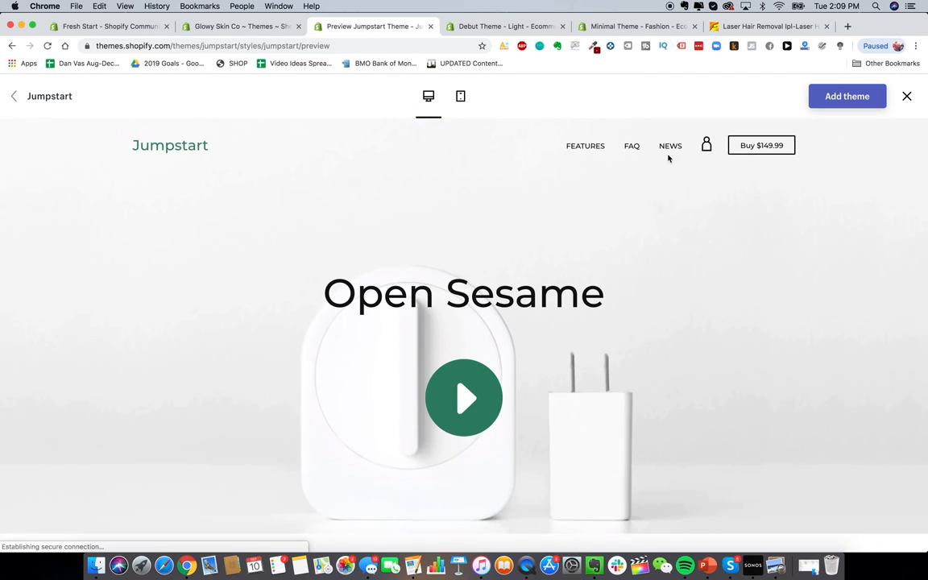
left_click(593, 149)
scroll(532, 317, "up", 15)
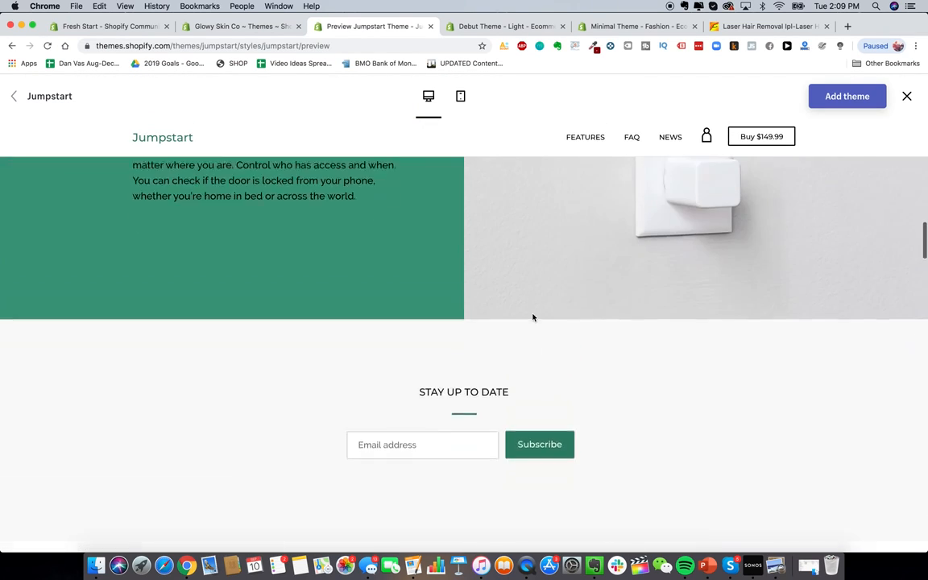
scroll(532, 316, "up", 4)
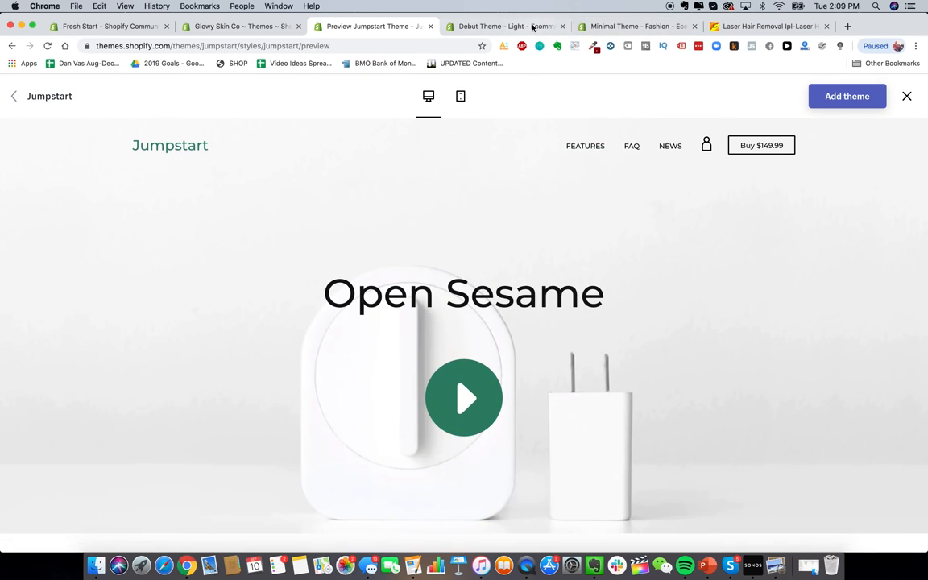
left_click(483, 26)
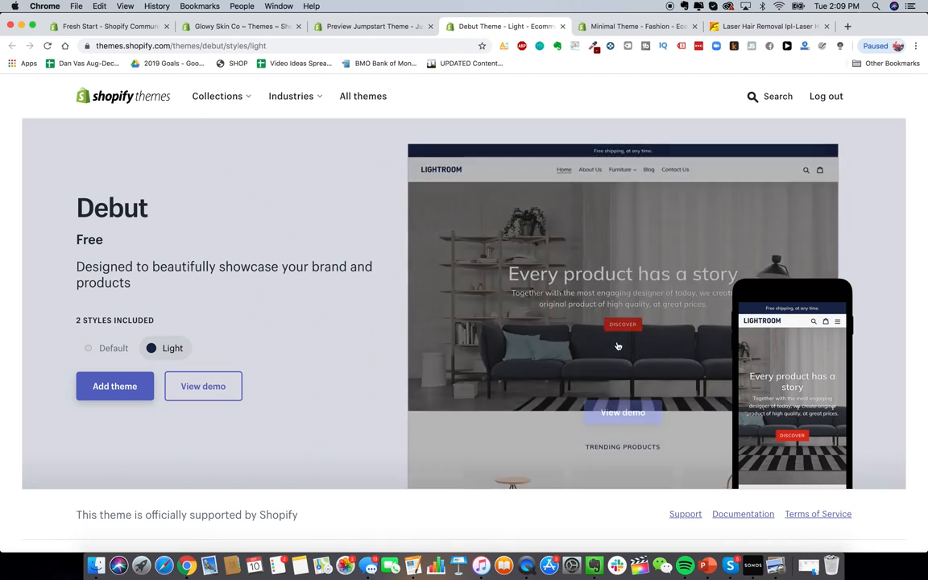
Step: Open the Debut Light demo, visit About Us and Home, and preview the Default style
left_click(626, 406)
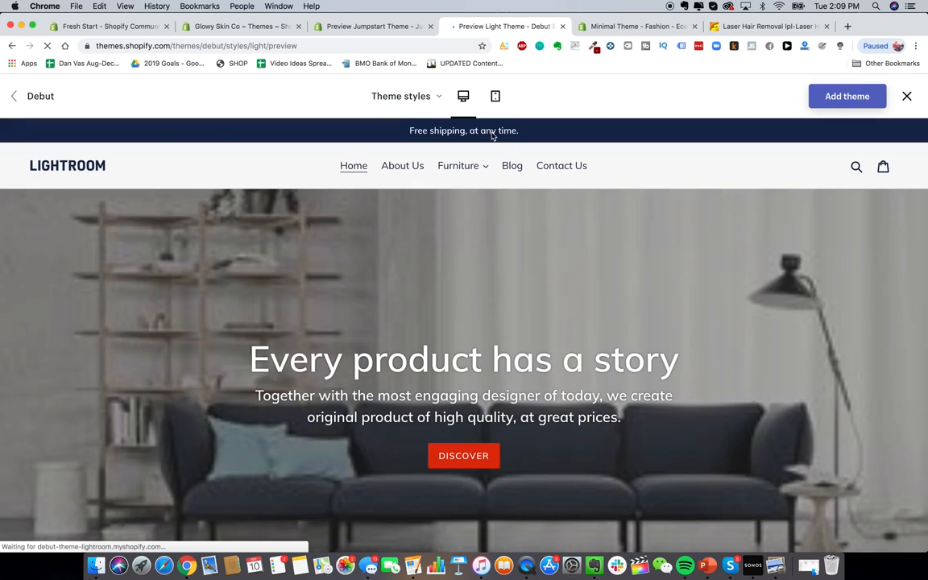
left_click(396, 172)
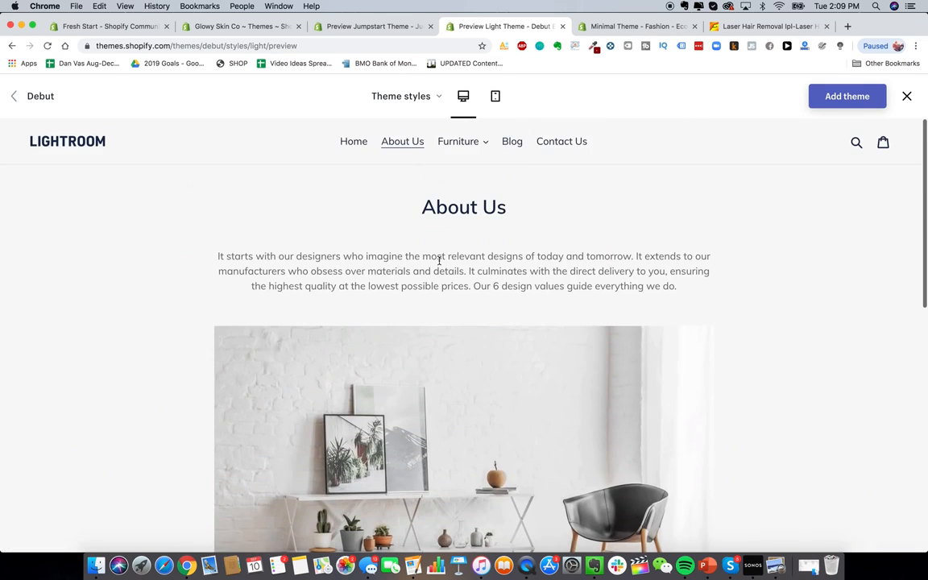
left_click(353, 143)
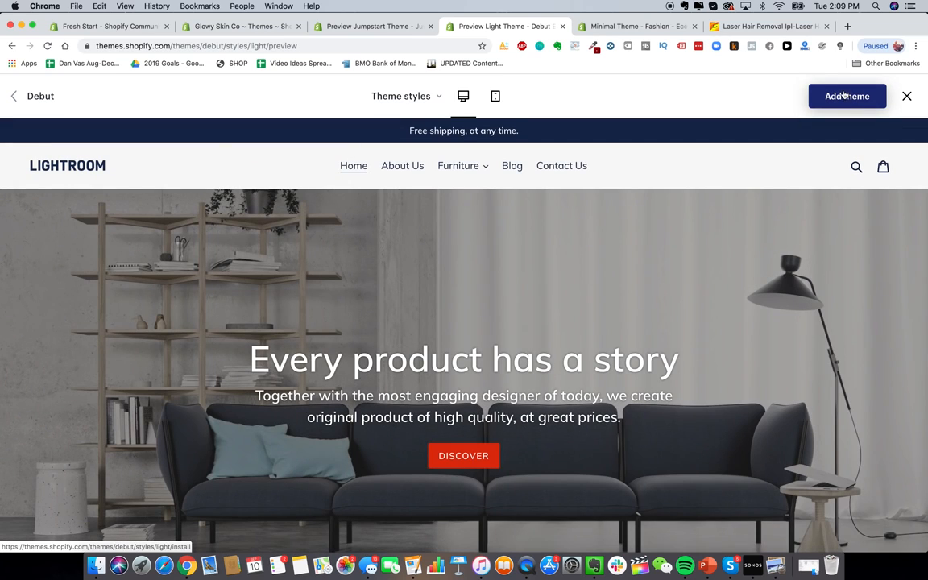
left_click(420, 96)
left_click(397, 134)
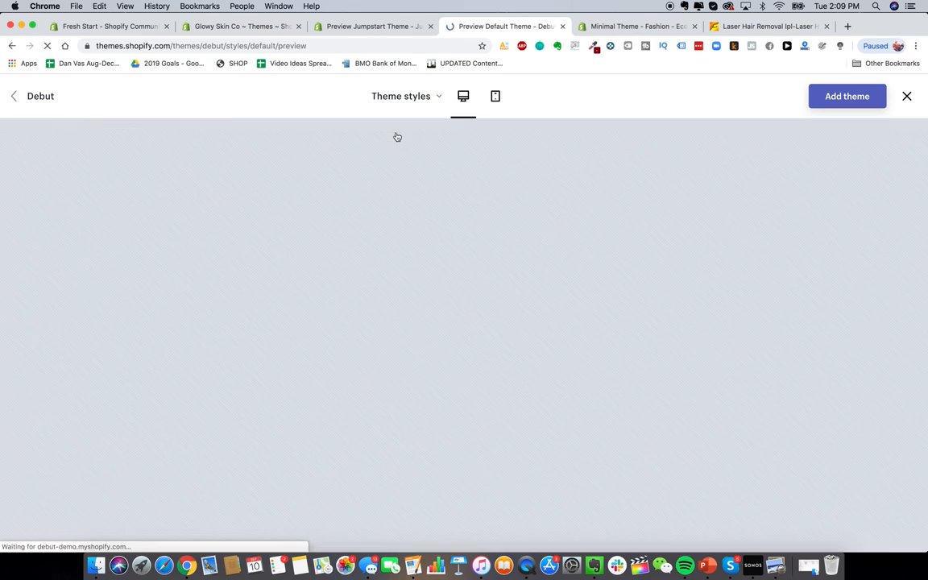
Step: Switch the demo back to the Light style and add Debut to the store
left_click(413, 104)
left_click(413, 104)
scroll(539, 365, "down", 5)
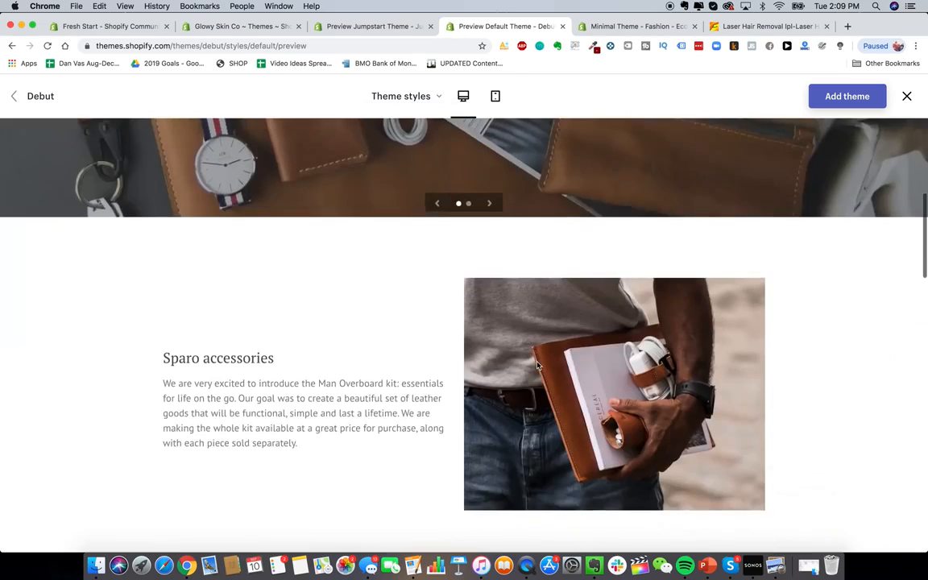
scroll(537, 365, "down", 5)
scroll(537, 365, "up", 15)
left_click(406, 96)
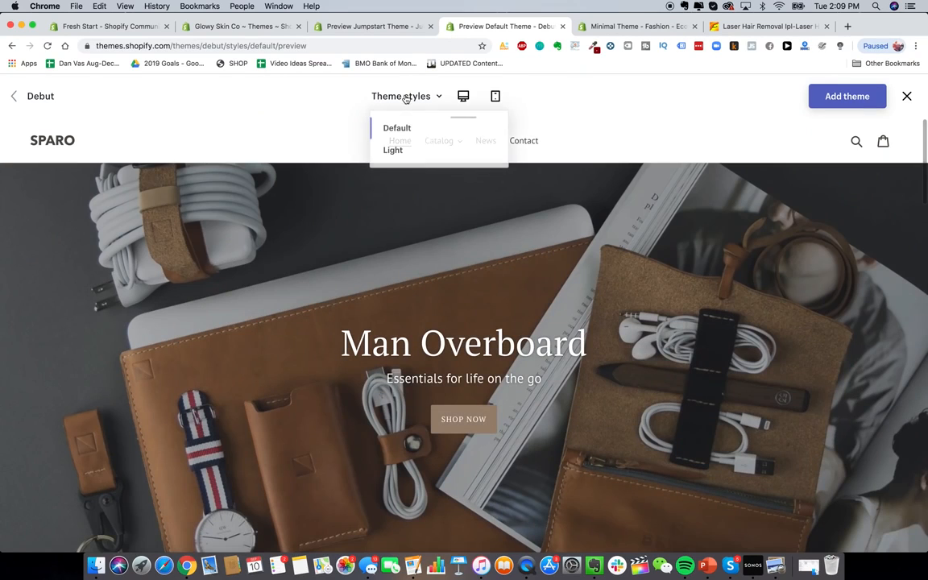
left_click(403, 151)
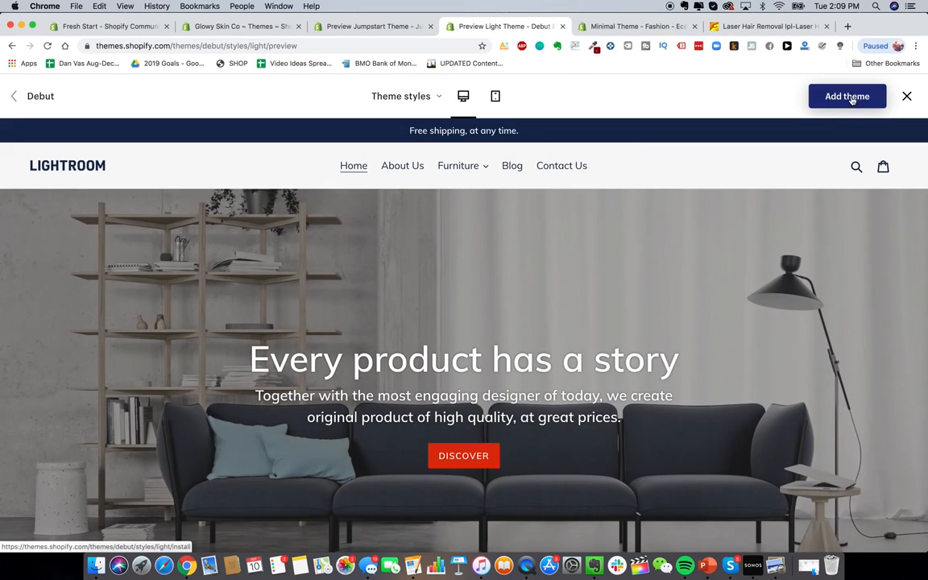
left_click(850, 97)
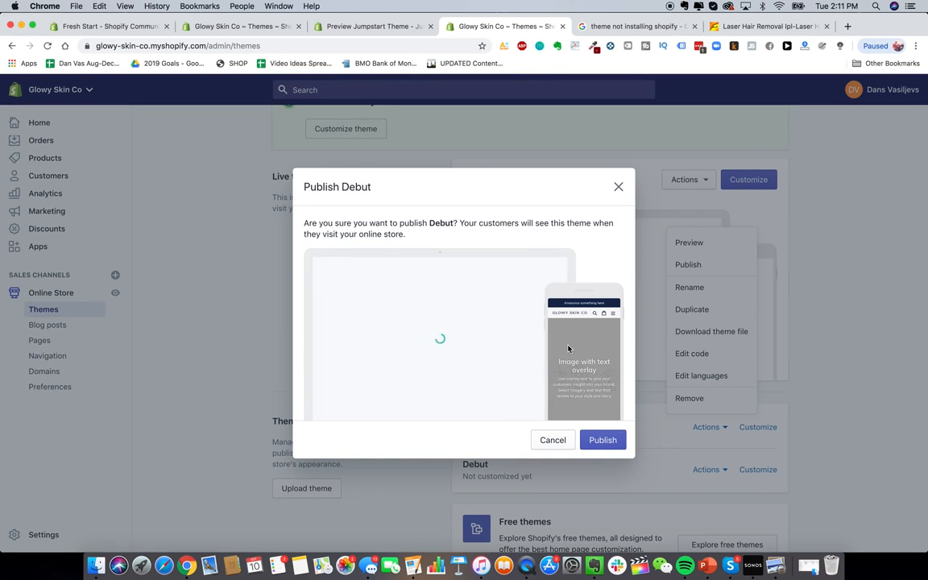
Step: Publish Debut as the live theme and open it in the theme customizer
left_click(603, 442)
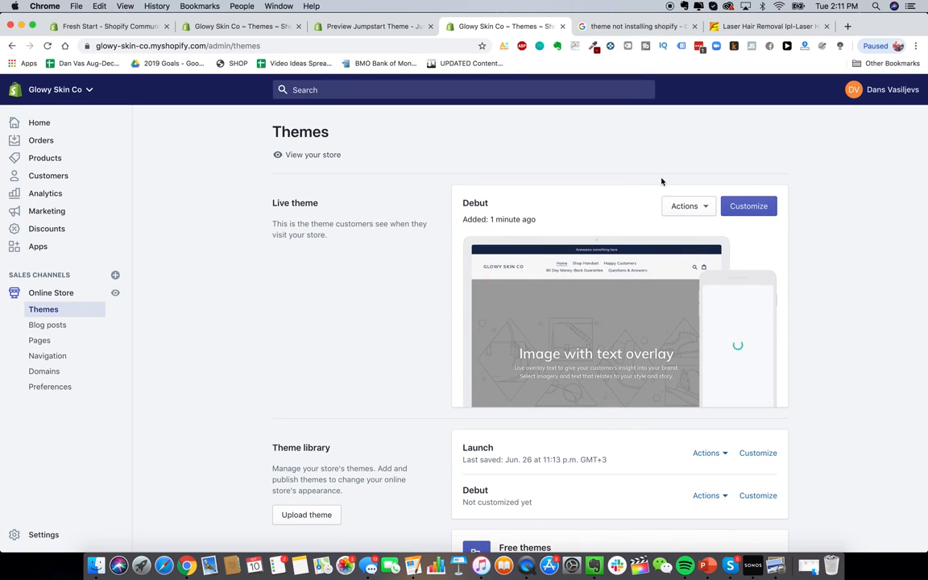
left_click(705, 203)
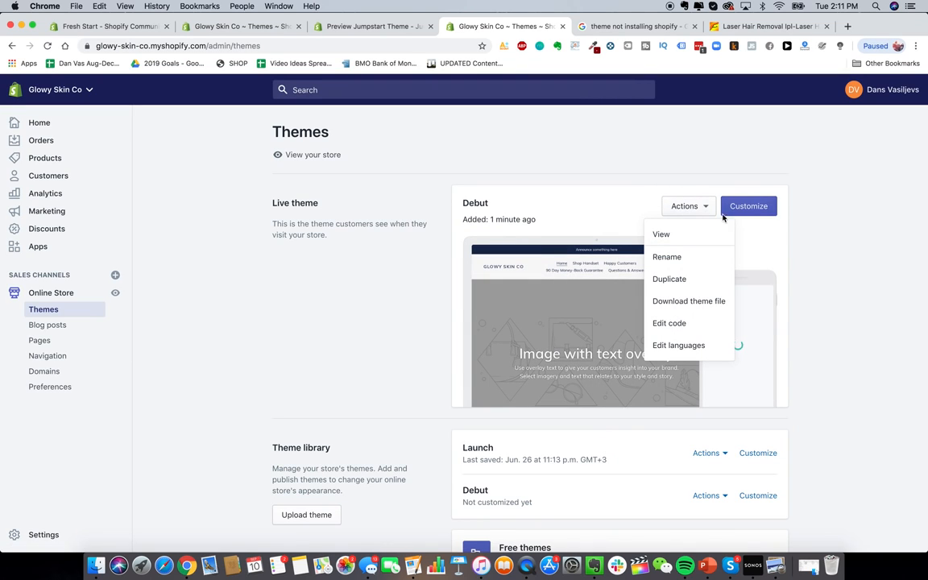
left_click(727, 211)
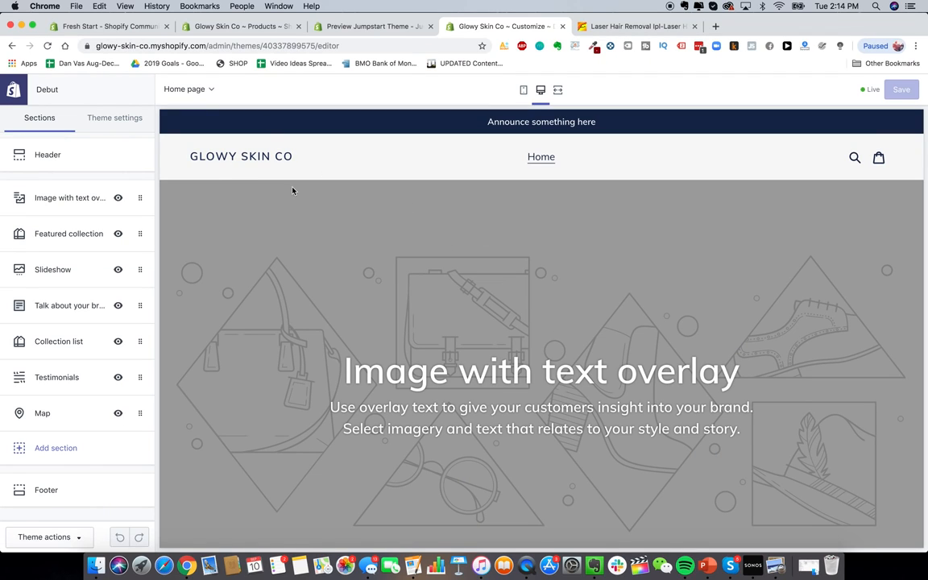
scroll(395, 250, "down", 10)
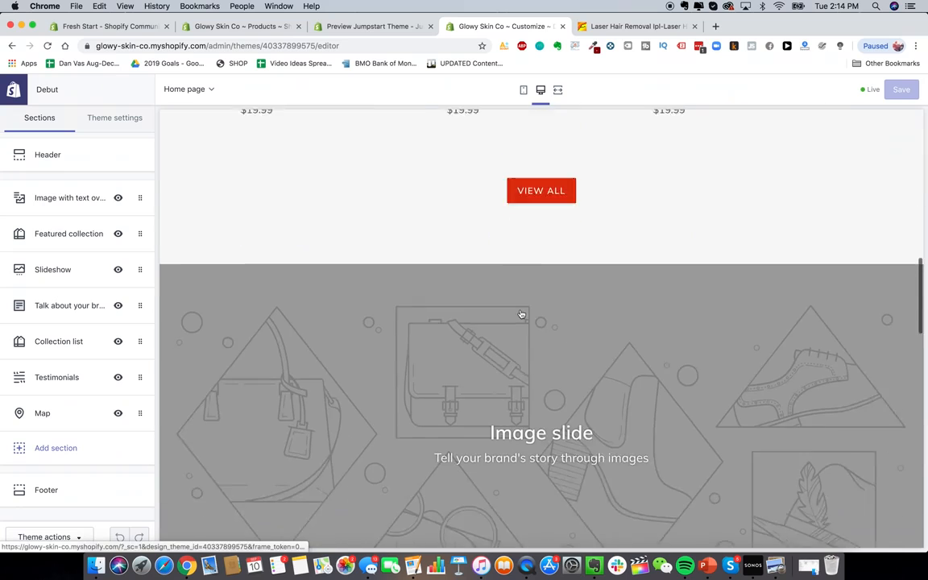
scroll(521, 314, "down", 6)
scroll(492, 339, "up", 8)
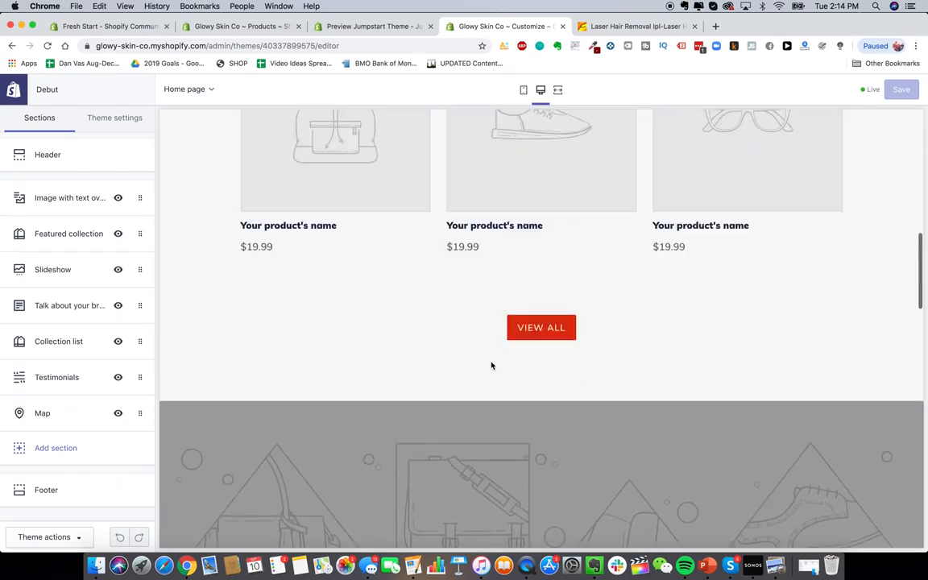
scroll(491, 365, "up", 2)
scroll(491, 366, "up", 3)
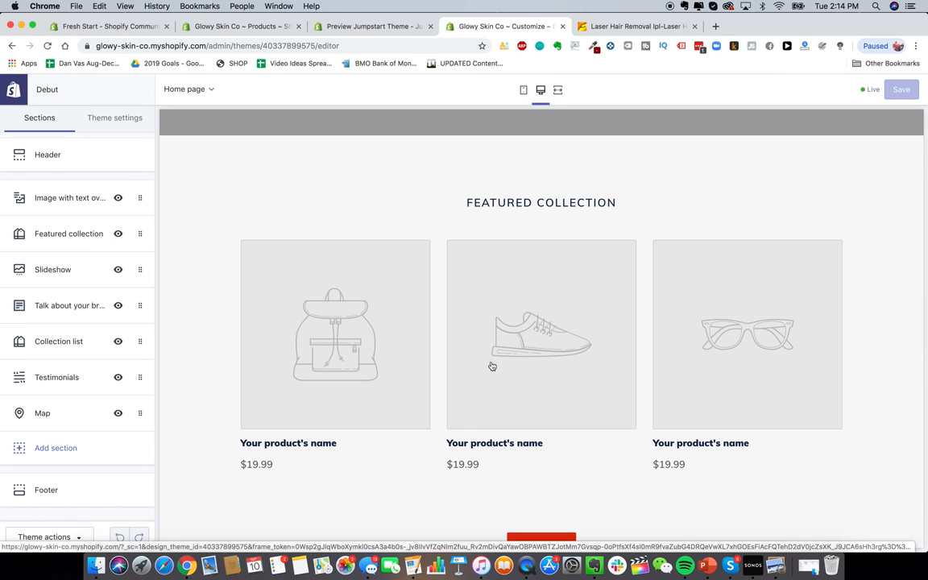
scroll(545, 241, "up", 9)
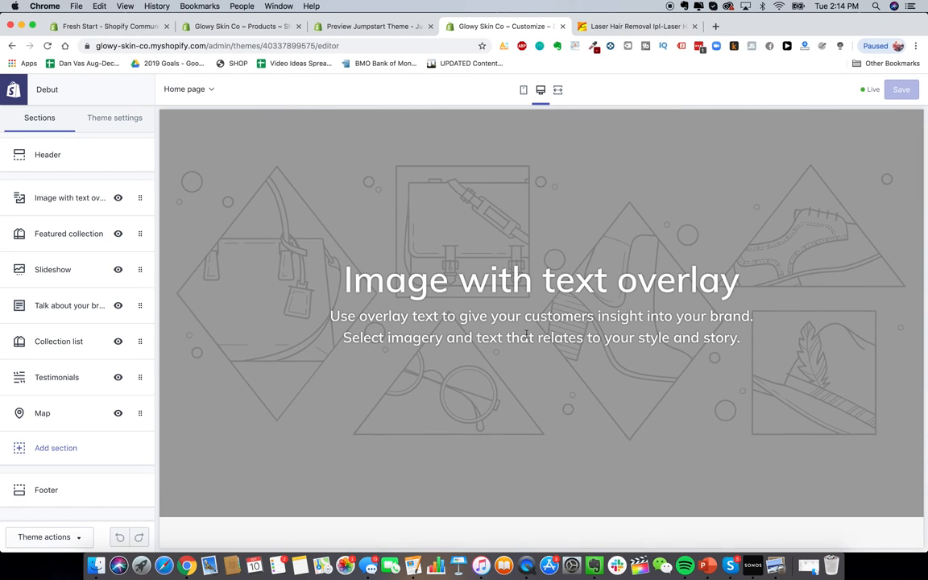
scroll(526, 334, "down", 12)
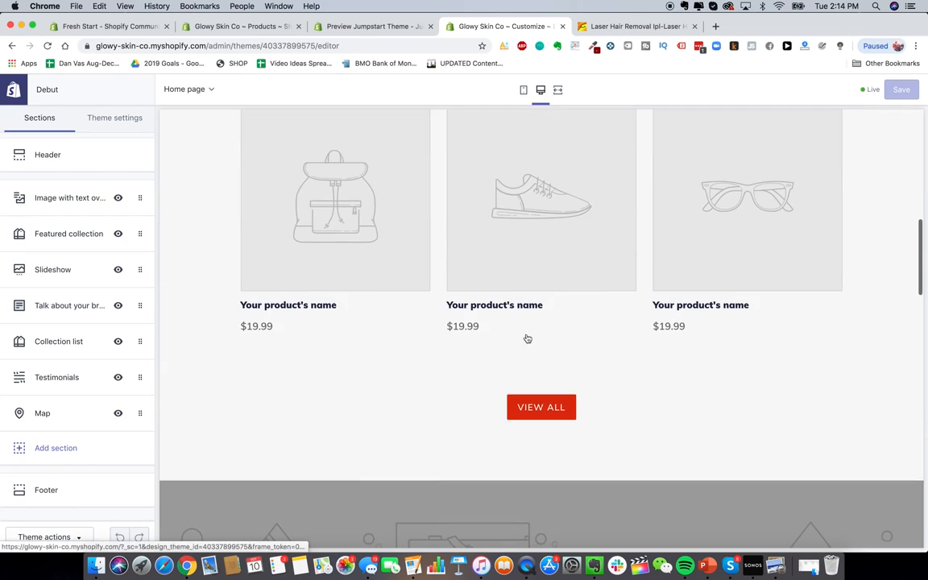
scroll(526, 337, "up", 2)
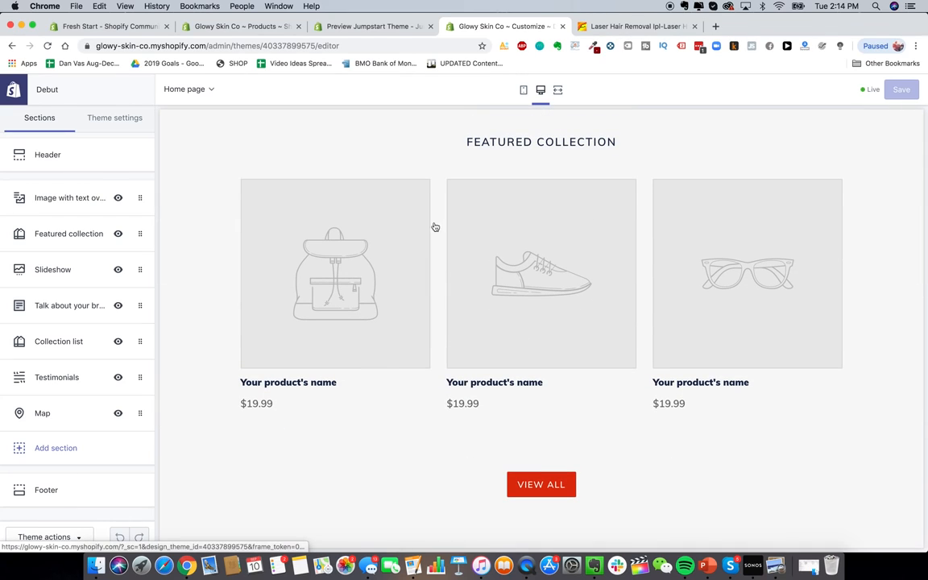
scroll(320, 364, "down", 15)
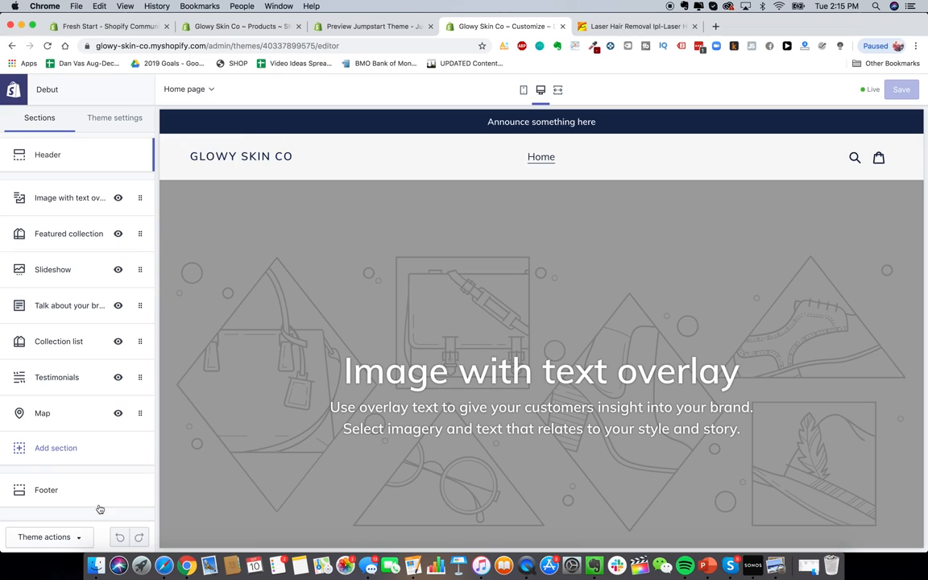
left_click(163, 567)
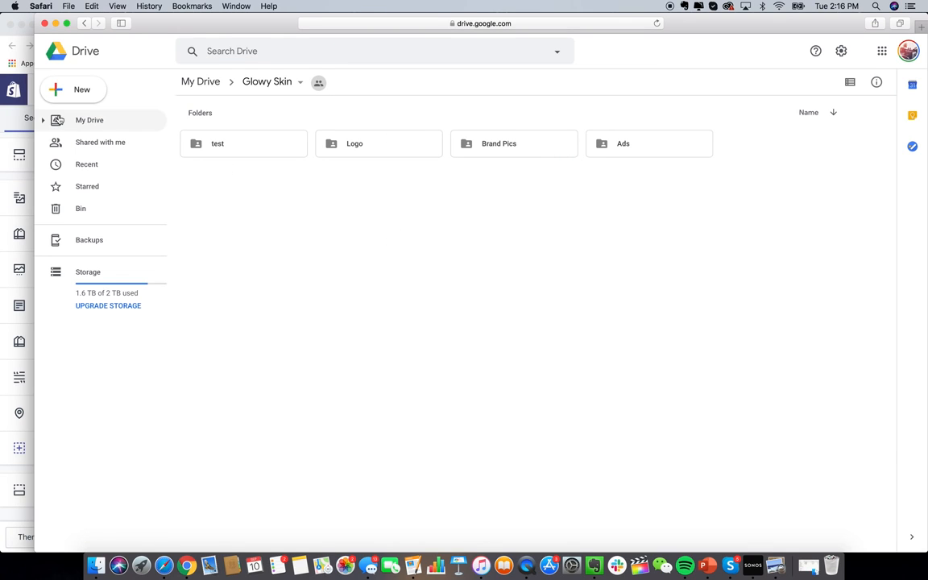
Step: Return to the Shopify theme editor, then load canva.com in a new tab
left_click(18, 183)
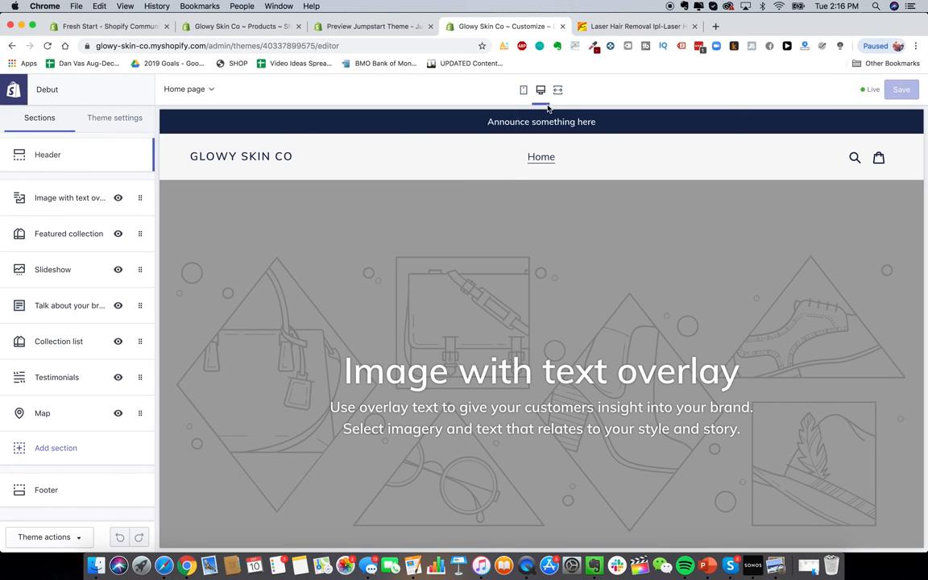
left_click(716, 26)
type("canva.com")
key("Return")
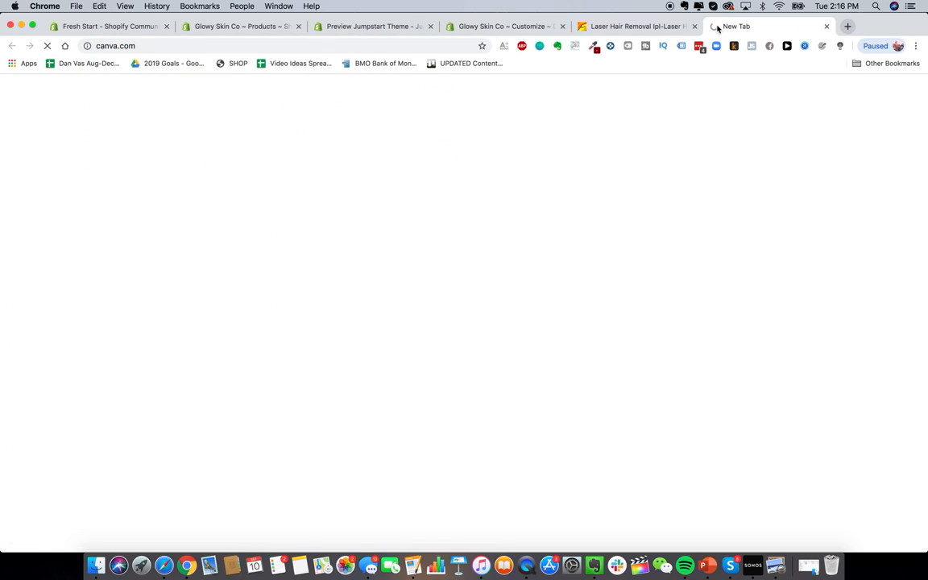
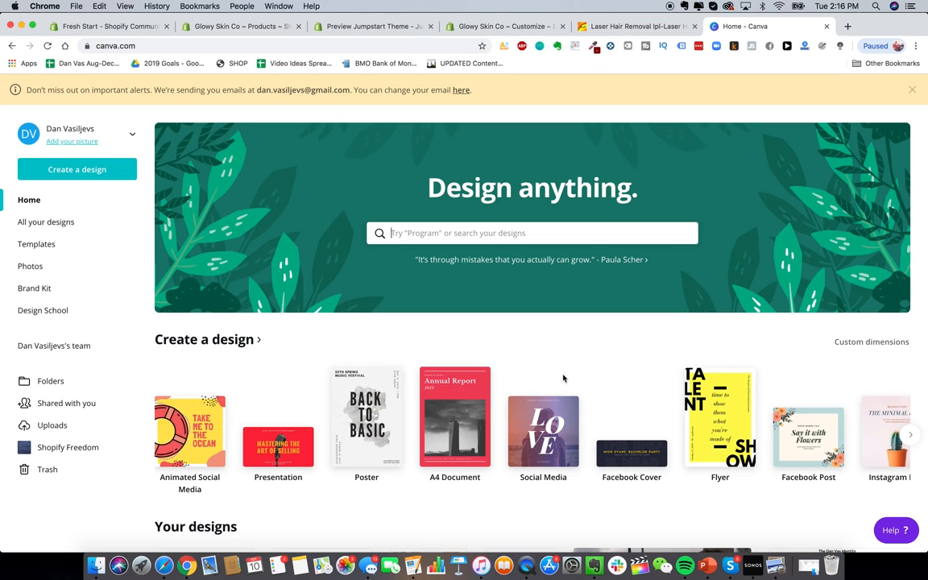
Step: Create a blank Canva design at custom dimensions 800 × 300 px
left_click(90, 157)
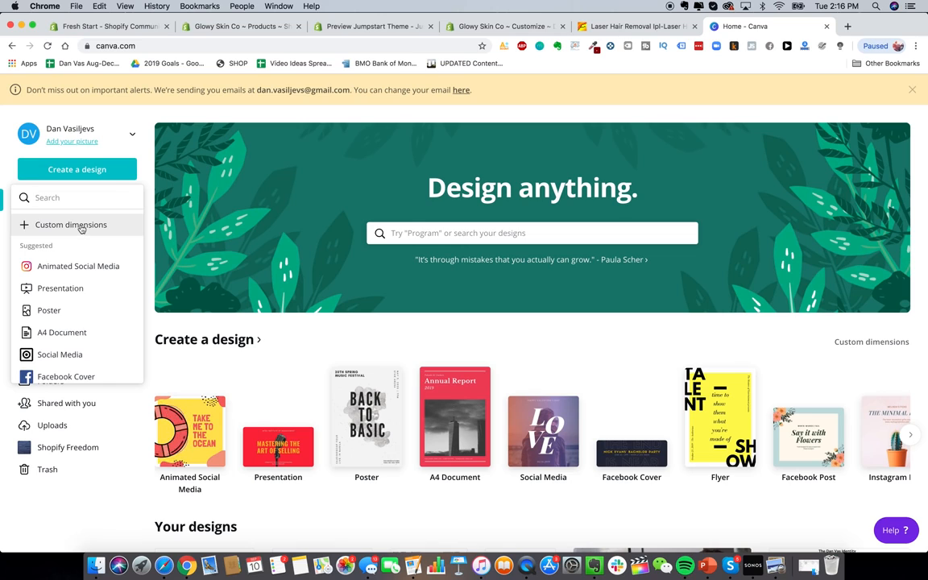
left_click(82, 228)
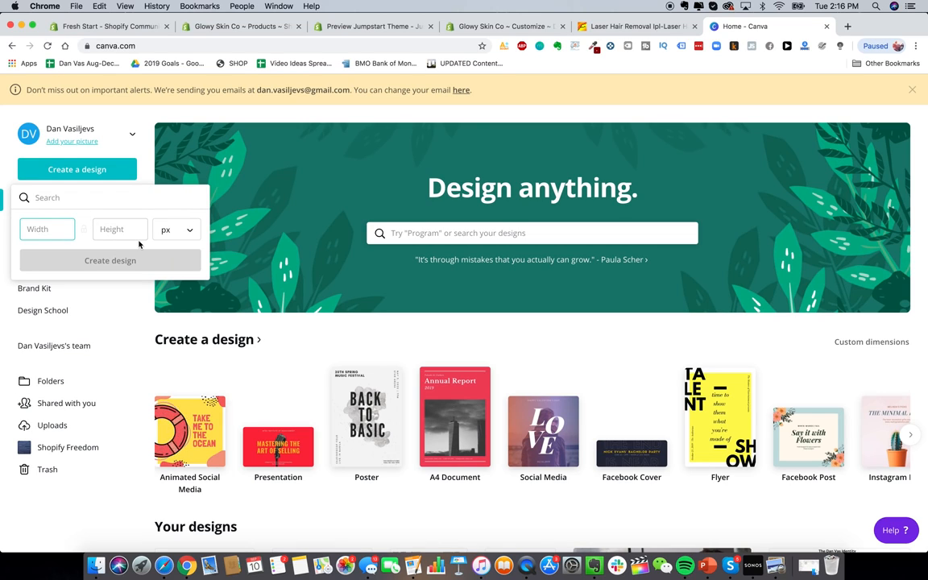
key("Tab")
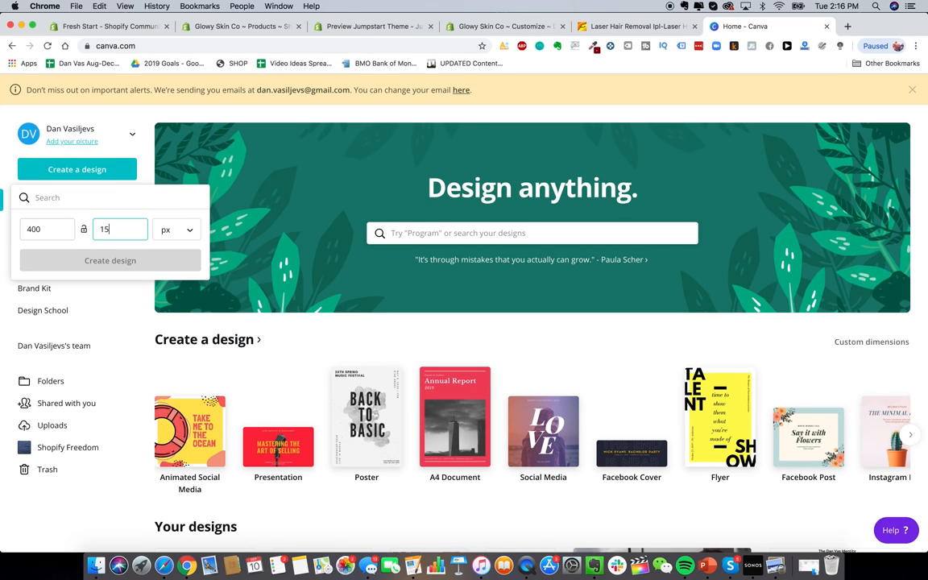
type("150")
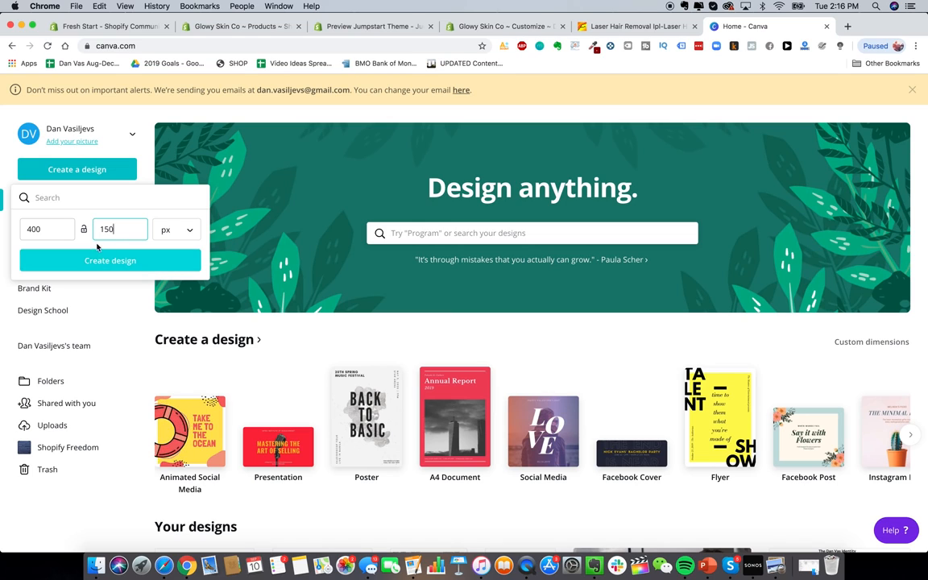
double_click(67, 231)
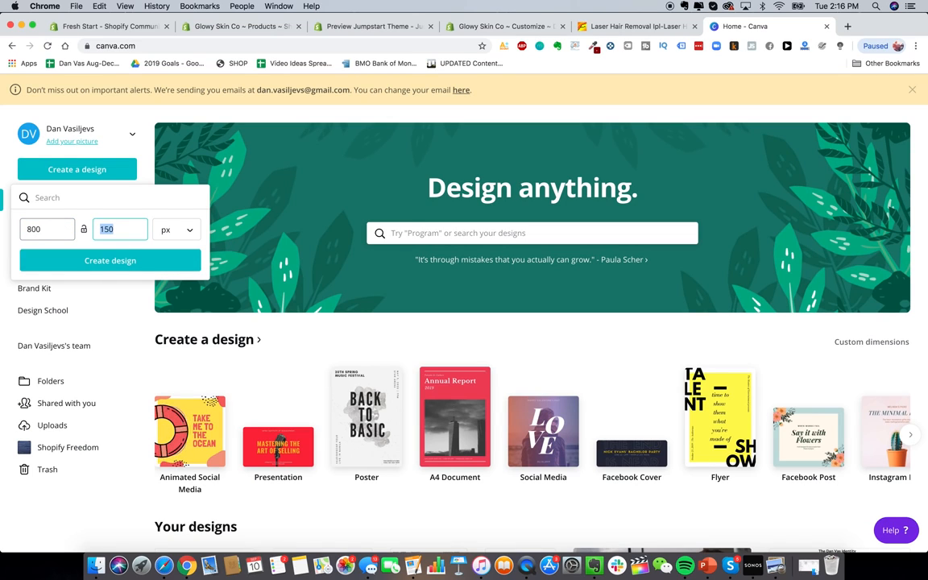
left_click(82, 258)
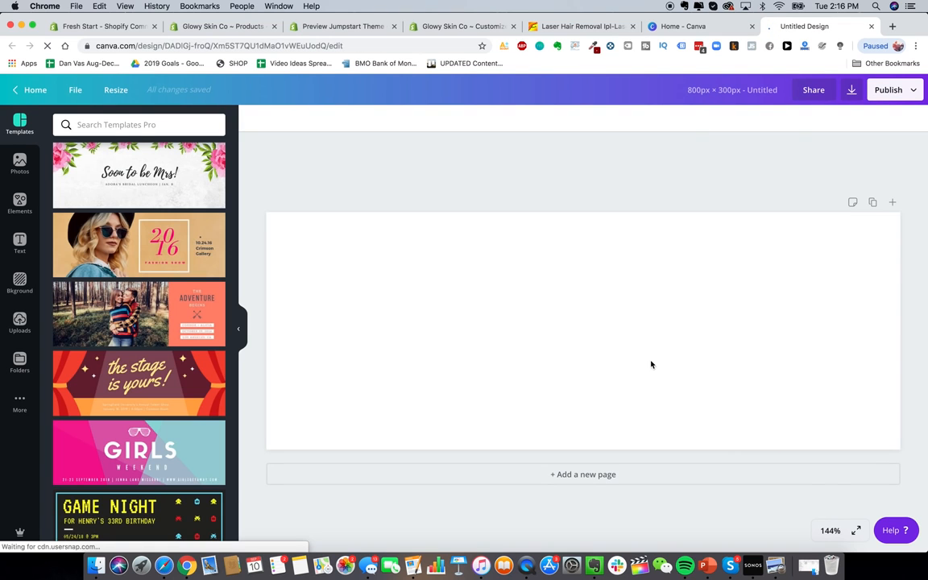
Step: Add a heading in Montserrat font reading 'Glowy Skin'
left_click(21, 244)
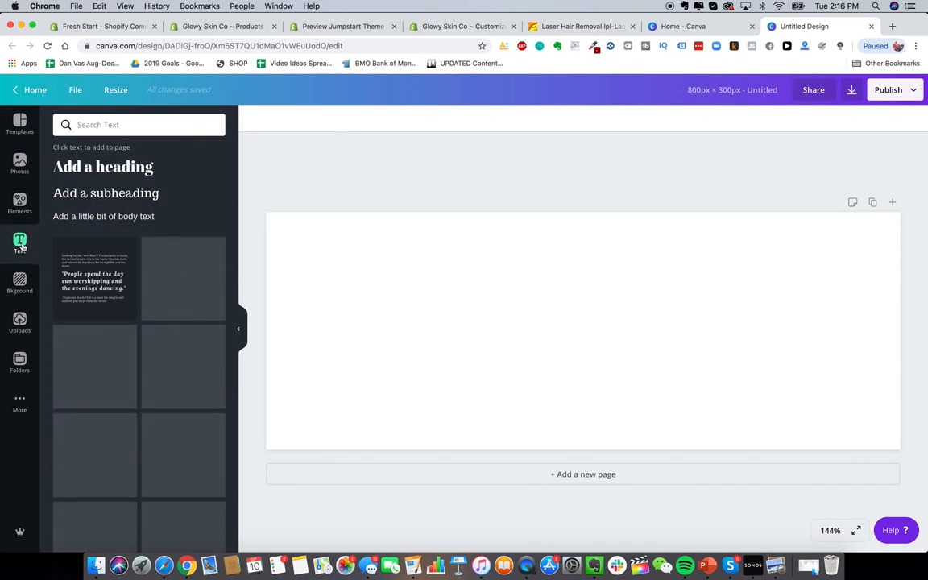
left_click(125, 124)
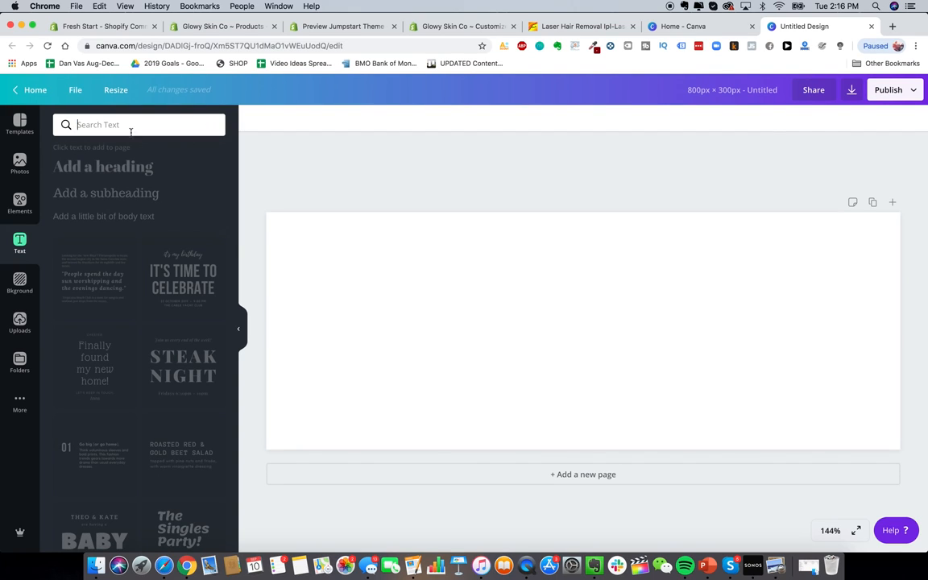
left_click(143, 168)
left_click(119, 170)
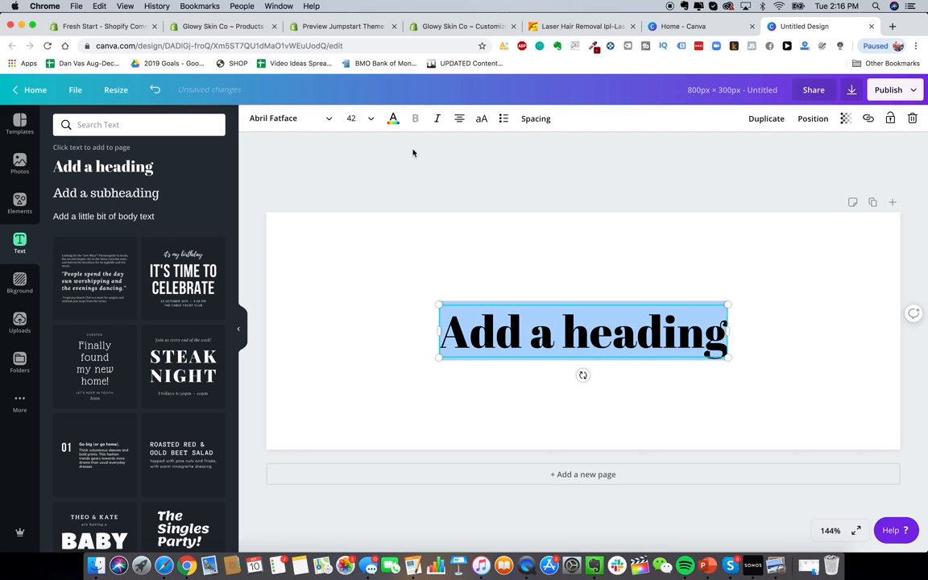
left_click(275, 118)
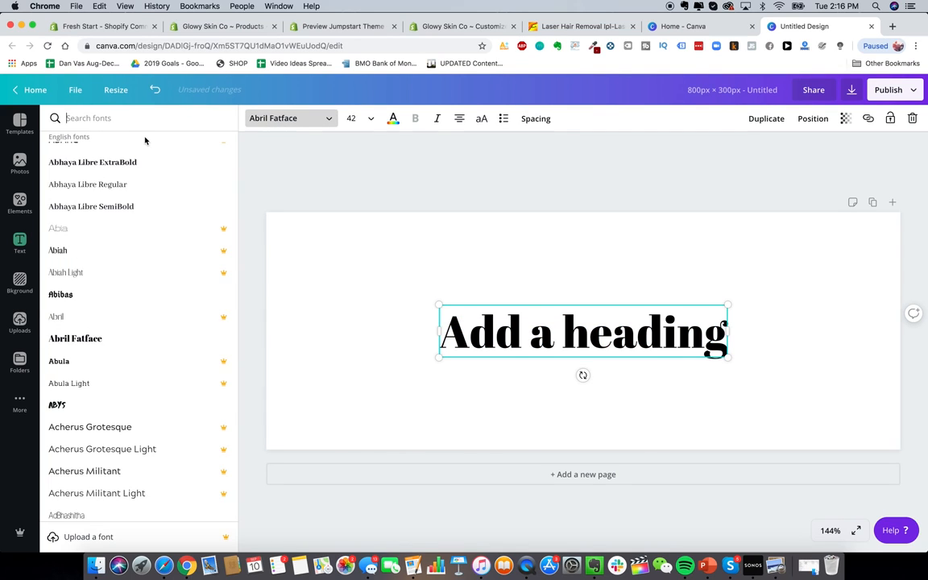
type("montserrat")
left_click(114, 153)
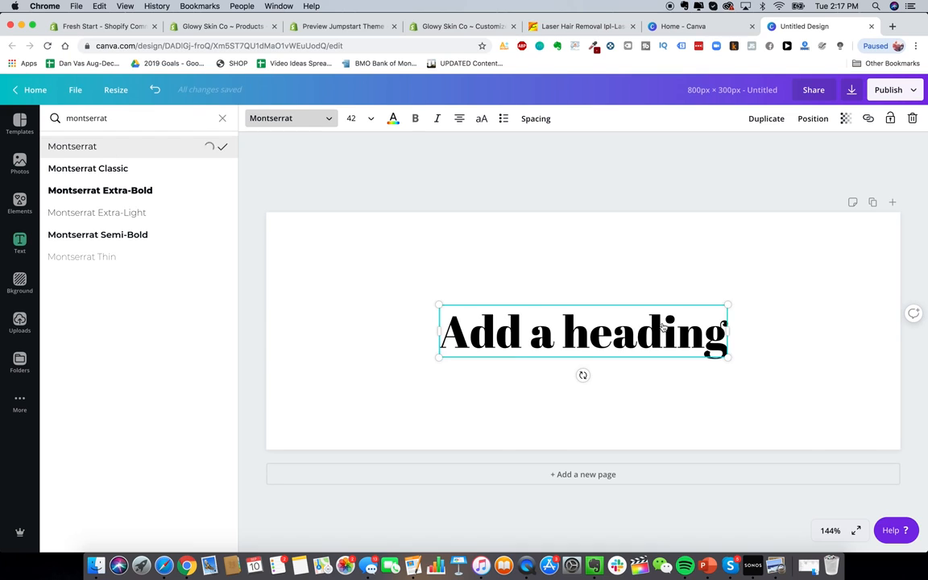
key("Return")
type("Glowy Skin")
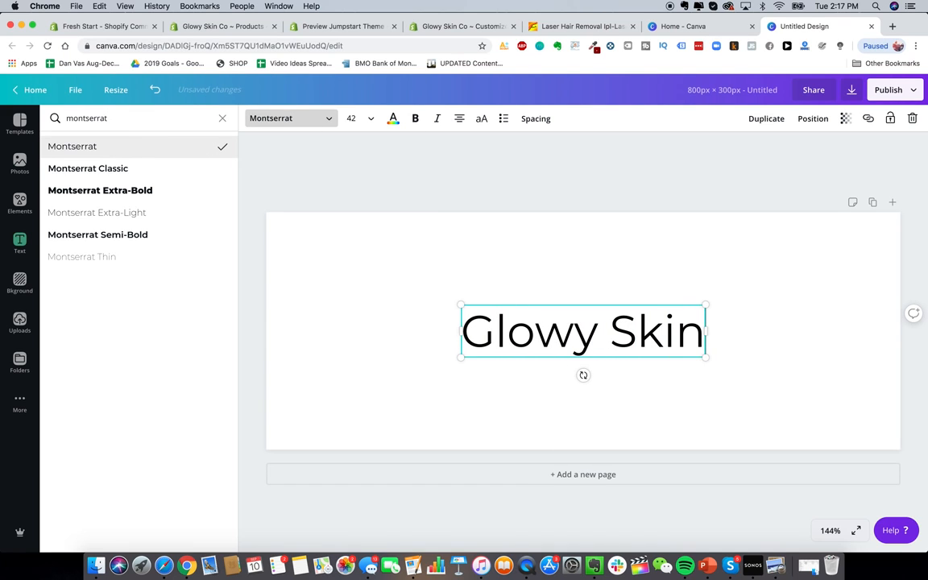
left_click(654, 259)
left_click(579, 306)
left_click(577, 287)
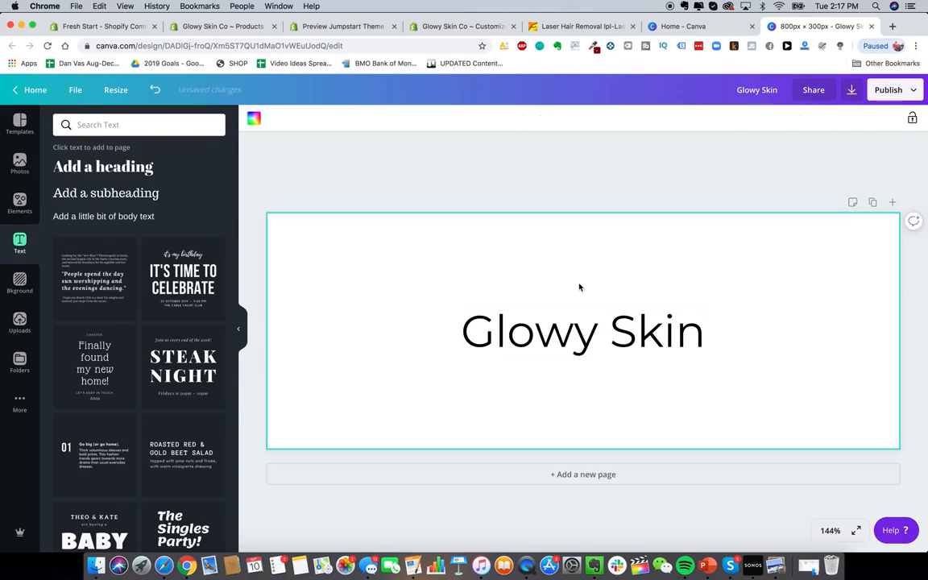
Step: Search the web for 'stars emoji' and copy the sparkles emoji from its page
left_click(892, 27)
type("google")
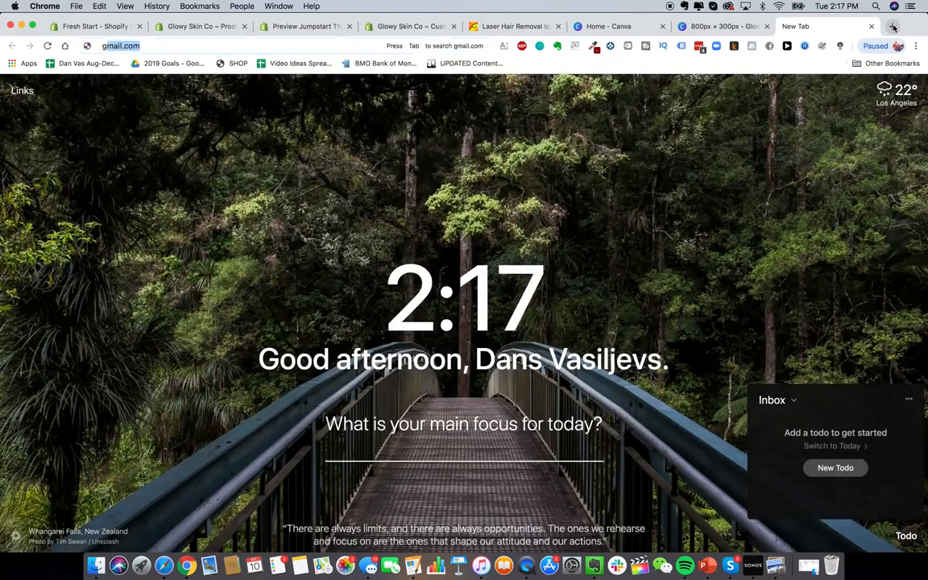
key("super+a")
key("BackSpace")
type("stars emoji")
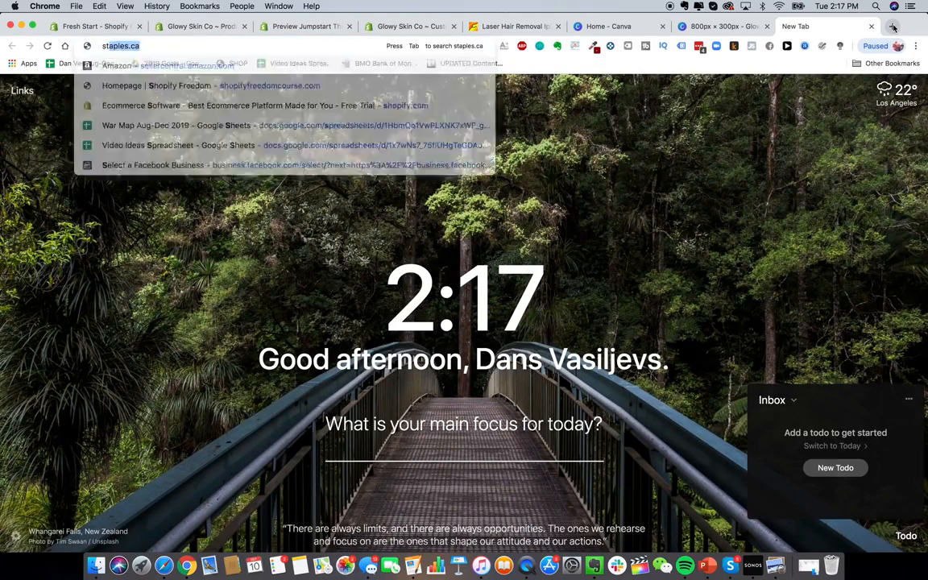
key("Return")
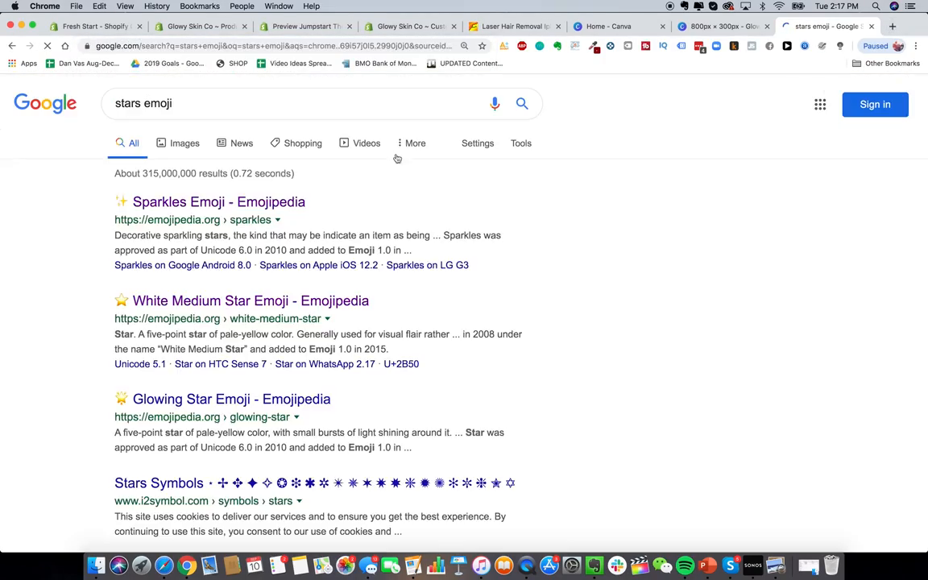
left_click(182, 204)
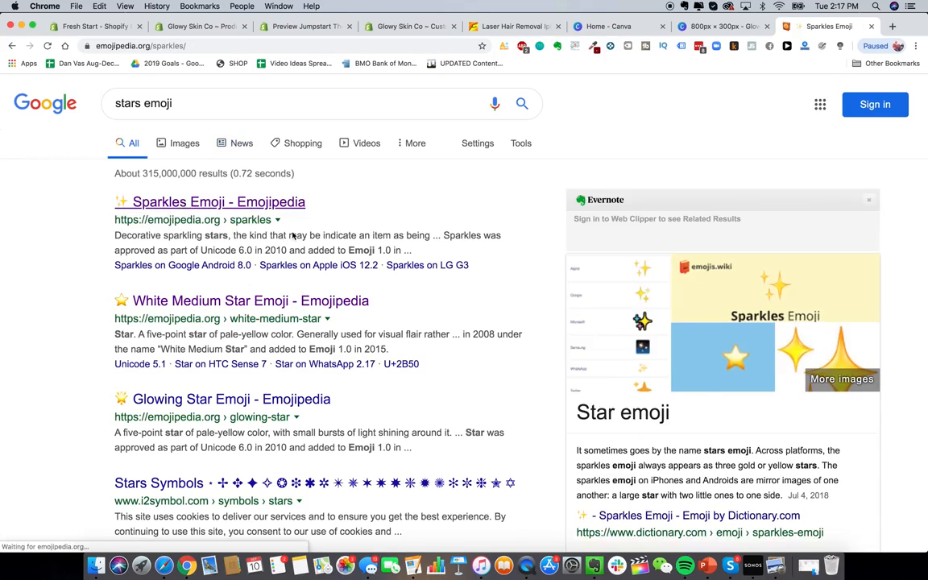
left_click(347, 316)
Step: Paste the sparkles ✨ emoji before 'Glowy Skin' and keep the heading centred
left_click(739, 31)
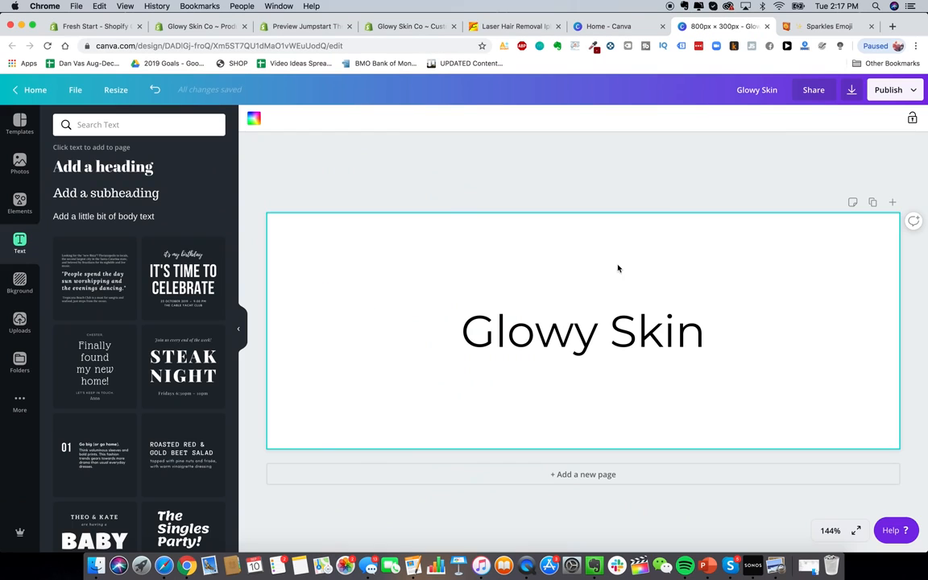
left_click(465, 323)
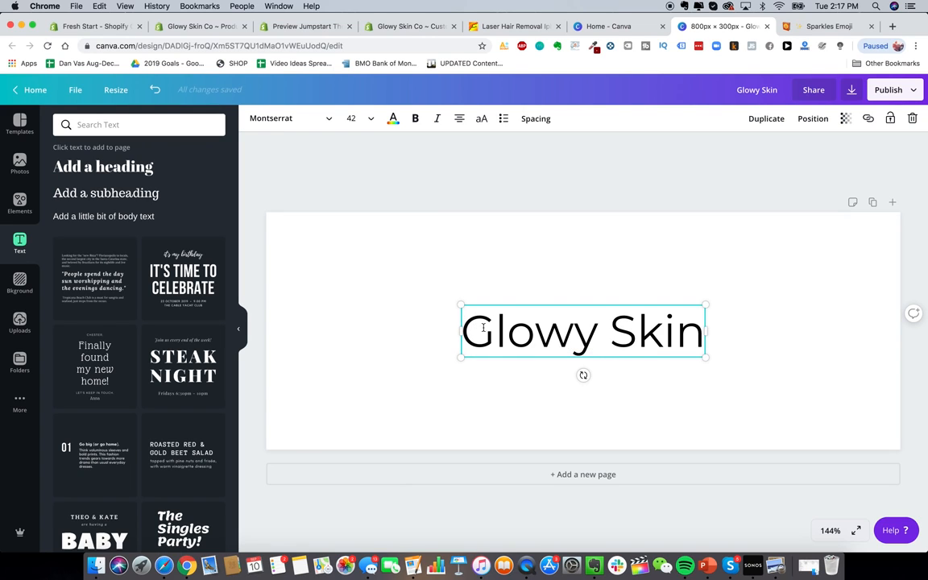
left_click(483, 327)
key("cmd+v")
left_click(627, 374)
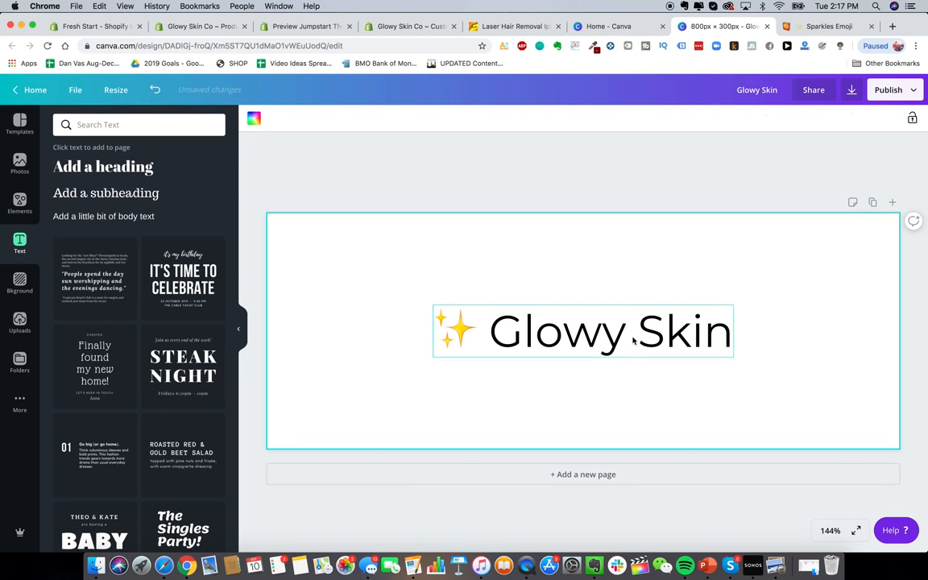
left_click_drag(627, 334, 629, 338)
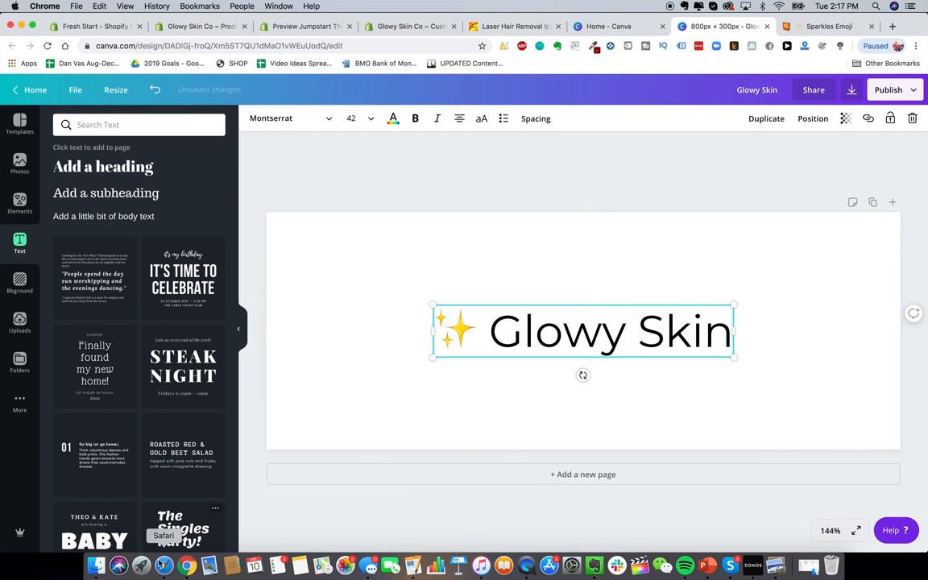
Step: Preview the GS.png logo in the Drive Logo folder, then return to the Canva banner
key("cmd+Tab")
double_click(341, 152)
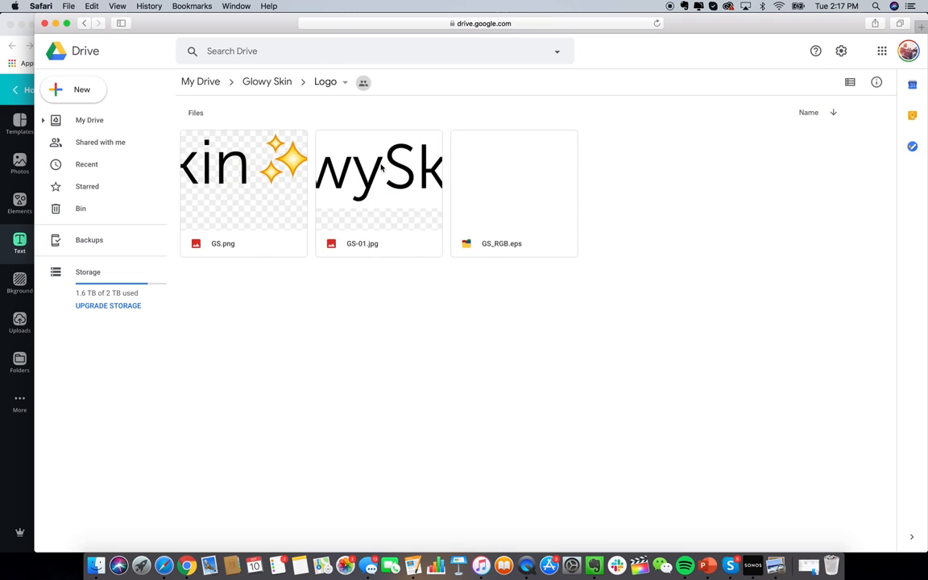
double_click(178, 165)
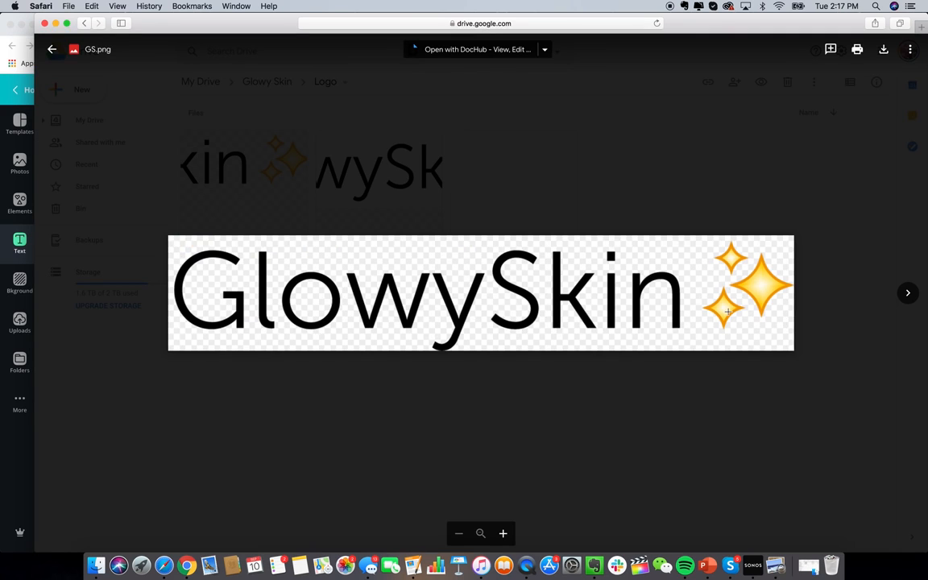
left_click(186, 566)
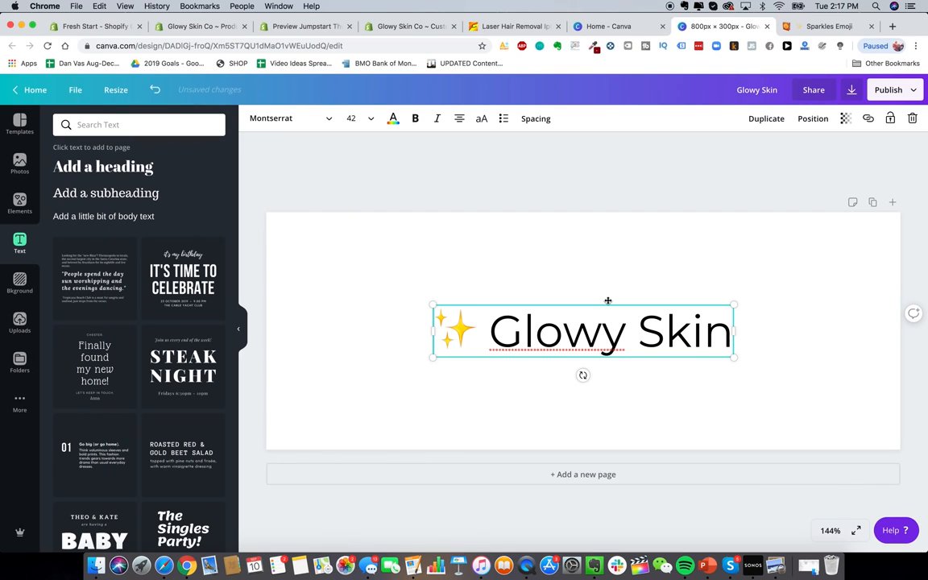
left_click(648, 259)
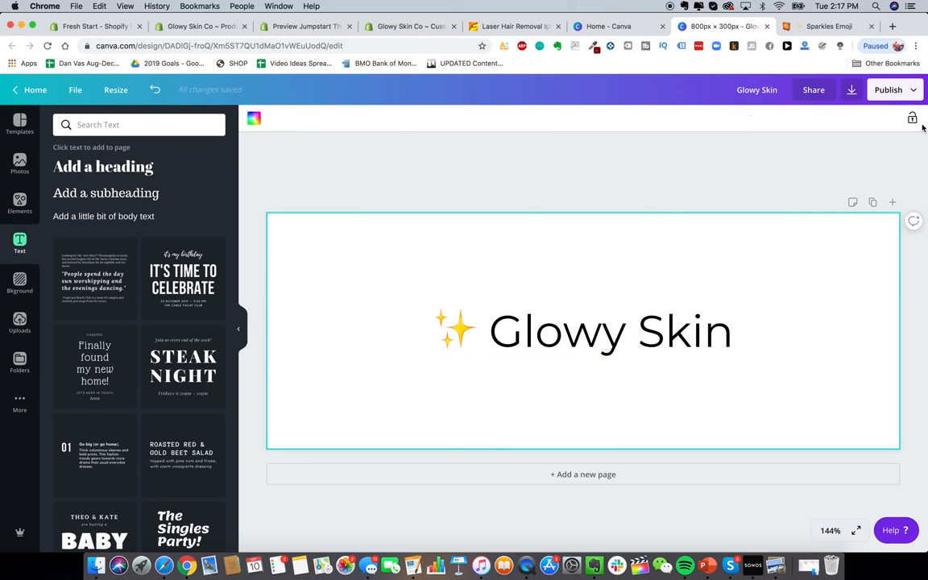
left_click(900, 93)
Step: Download the banner as a PNG with a transparent background
left_click(808, 152)
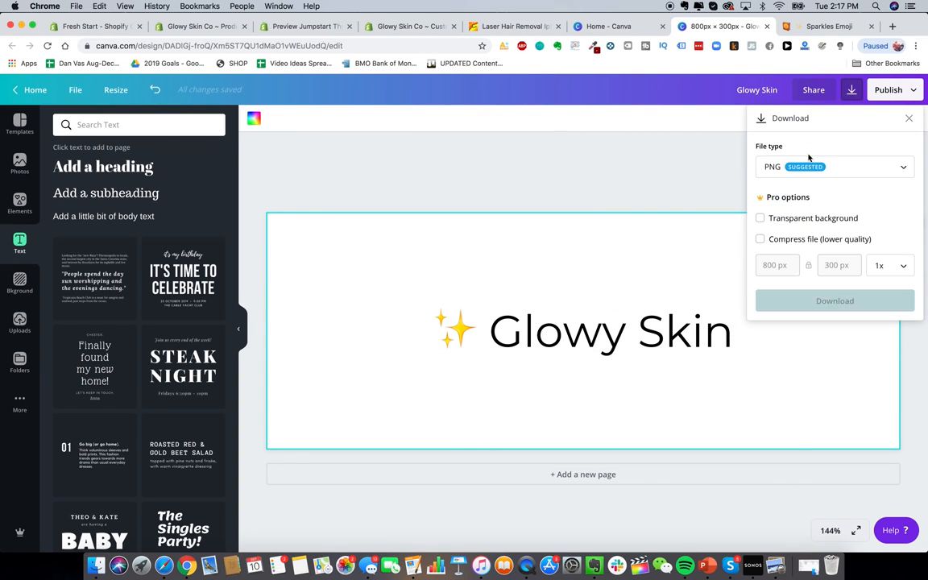
left_click(840, 165)
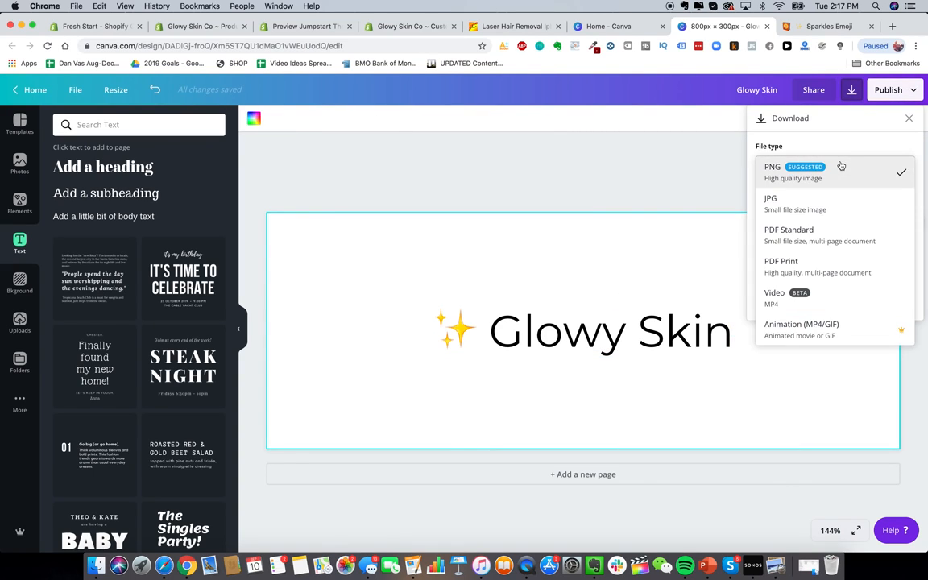
left_click(824, 178)
left_click(819, 216)
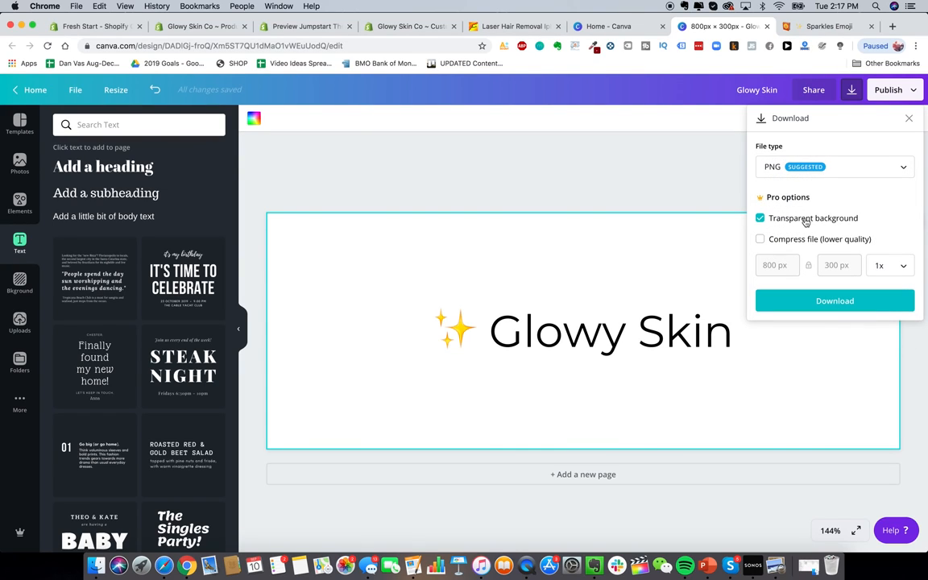
left_click(805, 301)
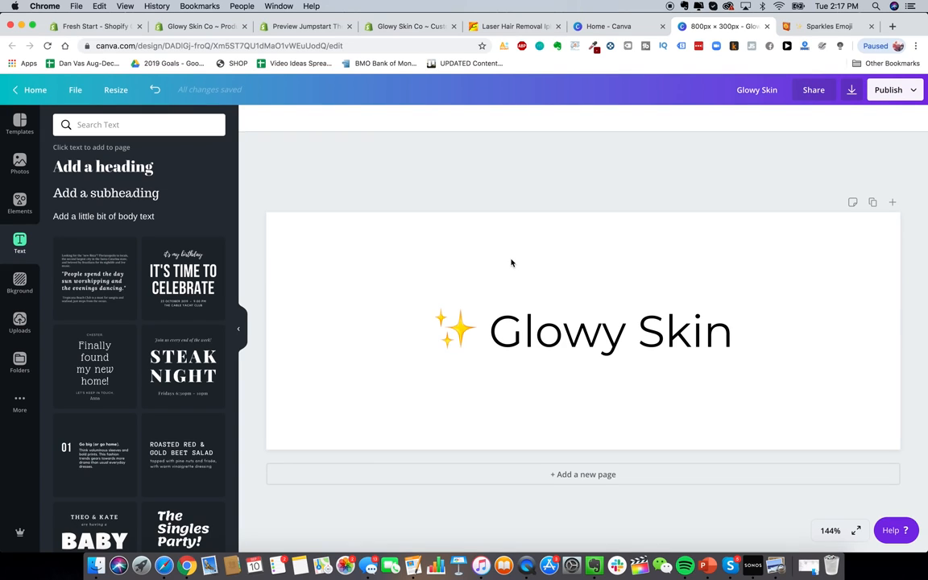
Step: Change the Glowy Skin heading font to League Gothic
left_click(580, 330)
left_click(290, 120)
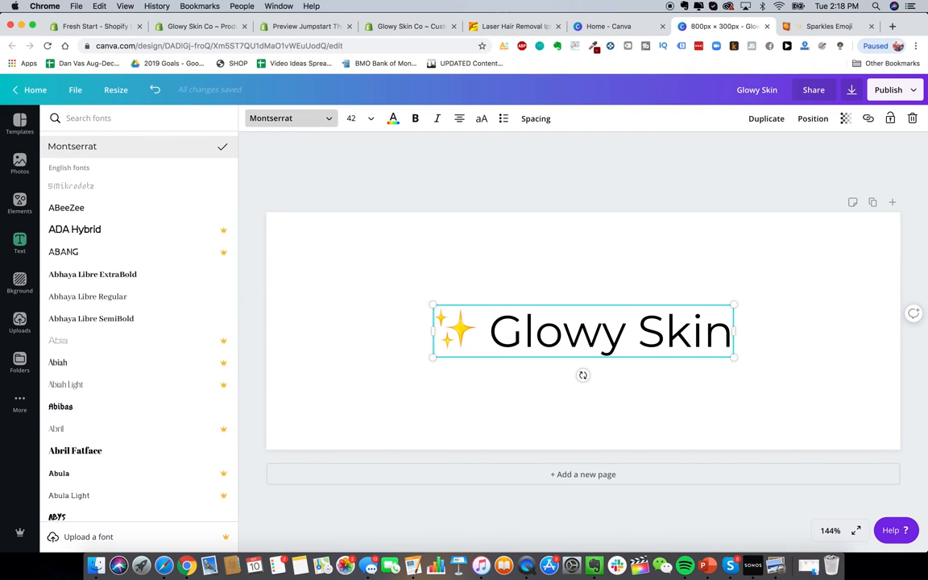
type("league gothic")
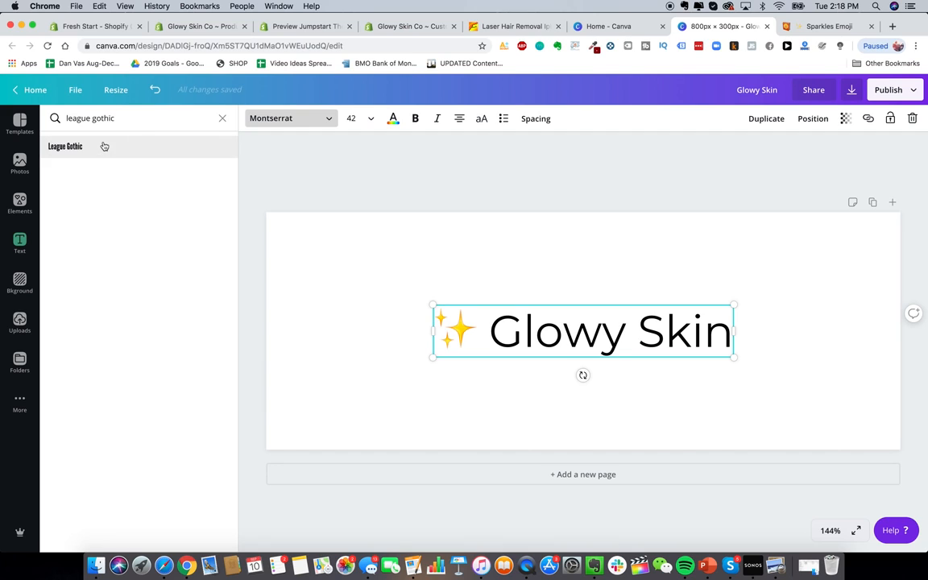
left_click(104, 145)
left_click(545, 326)
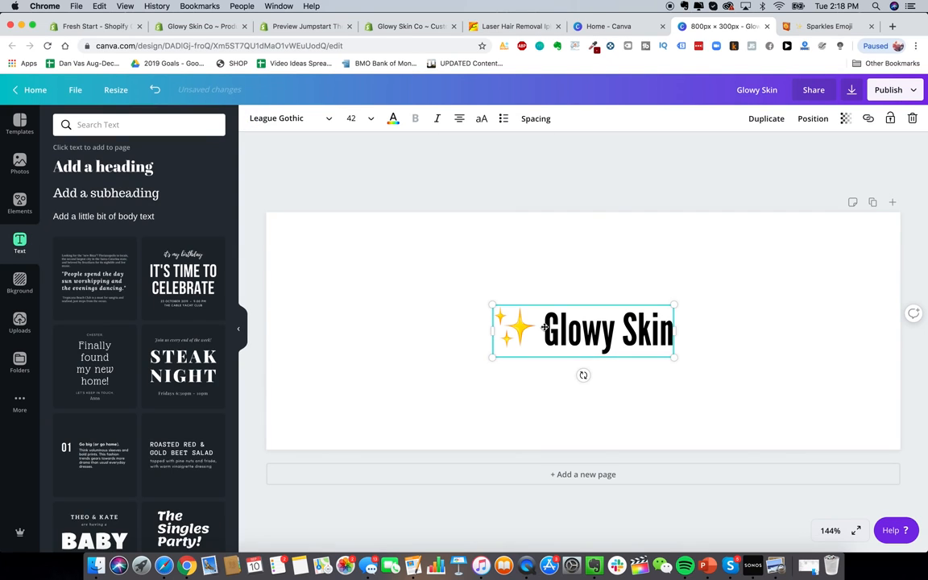
left_click_drag(544, 326, 667, 326)
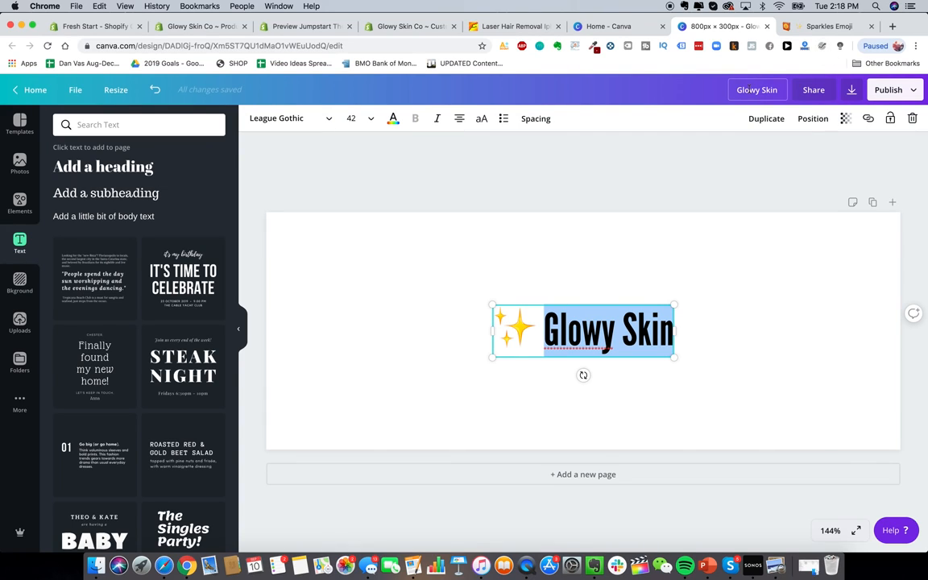
Step: Open Fiverr and Upwork in new browser tabs
left_click(669, 225)
left_click(890, 27)
type("fiverr")
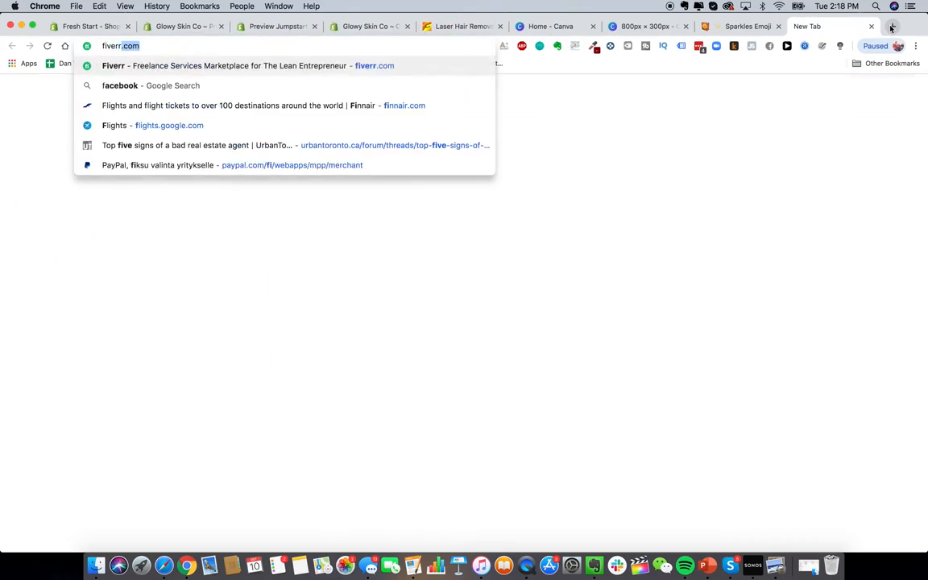
key("Return")
left_click(892, 27)
type("upwo")
key("Return")
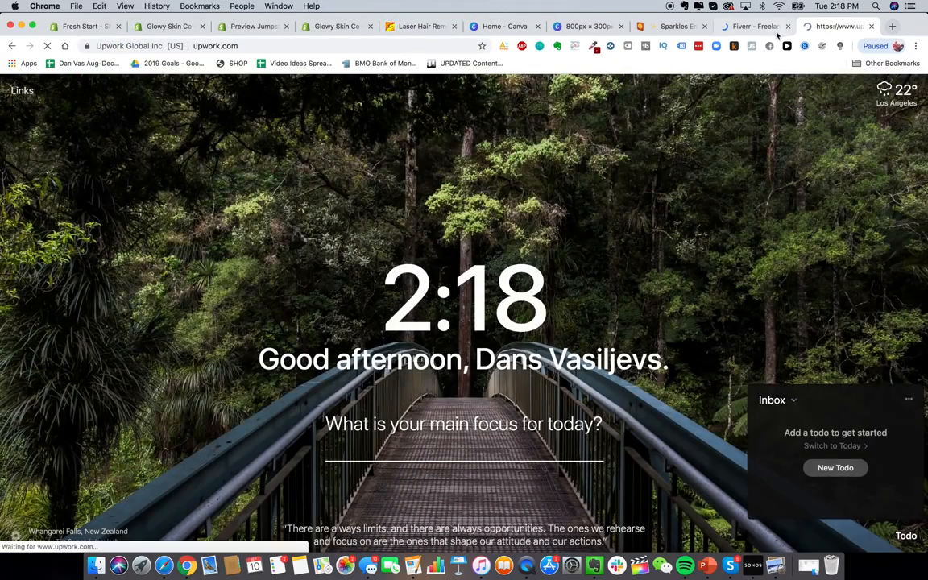
left_click(762, 27)
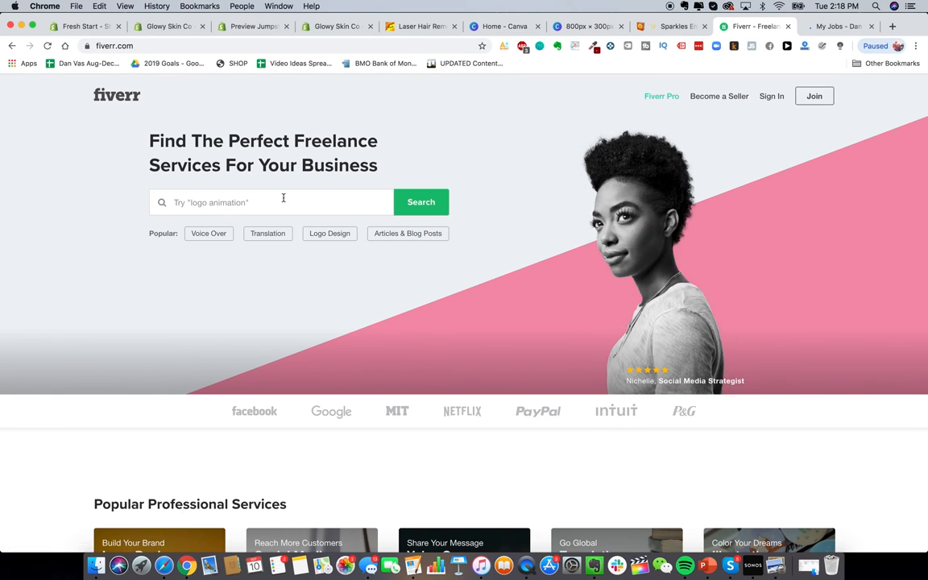
Step: Search for logo design freelancers and include talent outside the U.S
left_click(211, 206)
type("logo design")
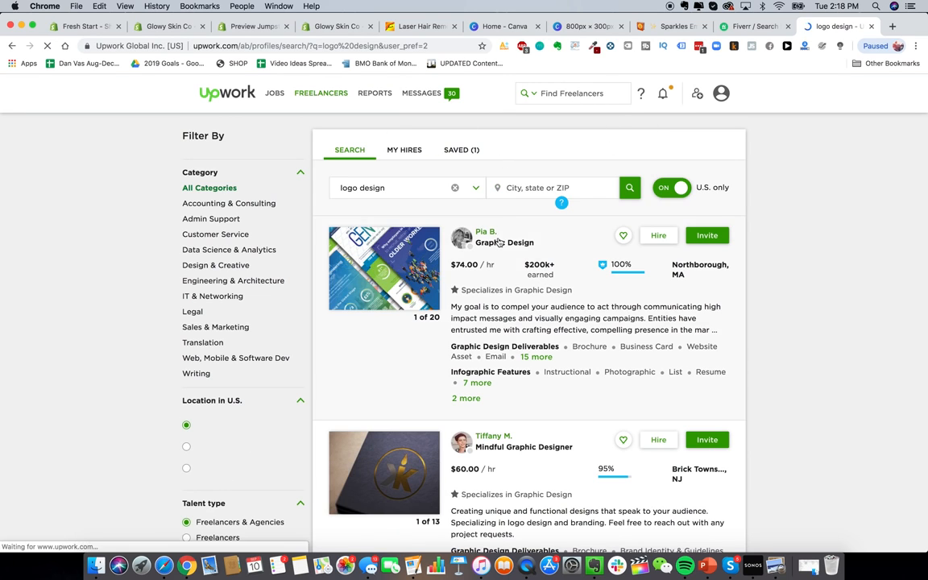
left_click(671, 189)
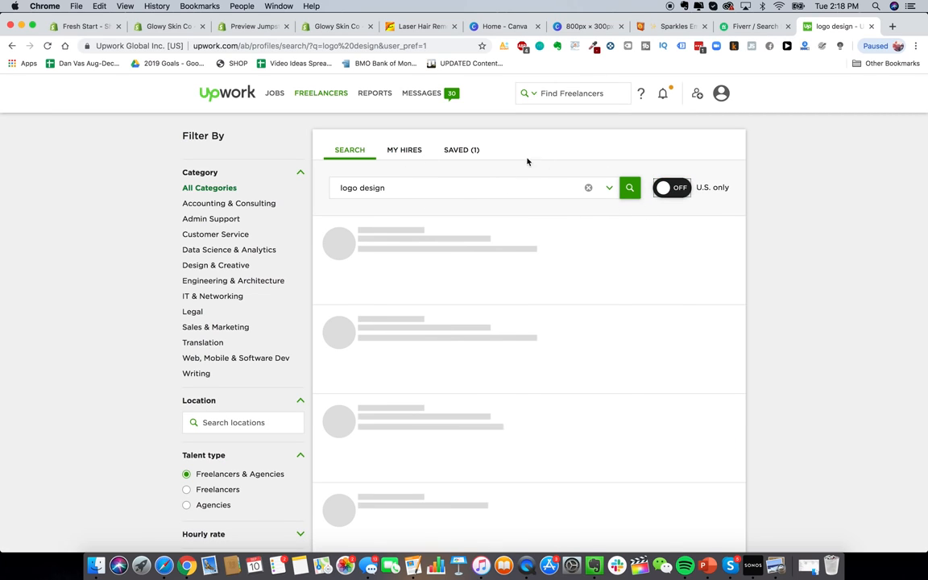
scroll(228, 349, "down", 5)
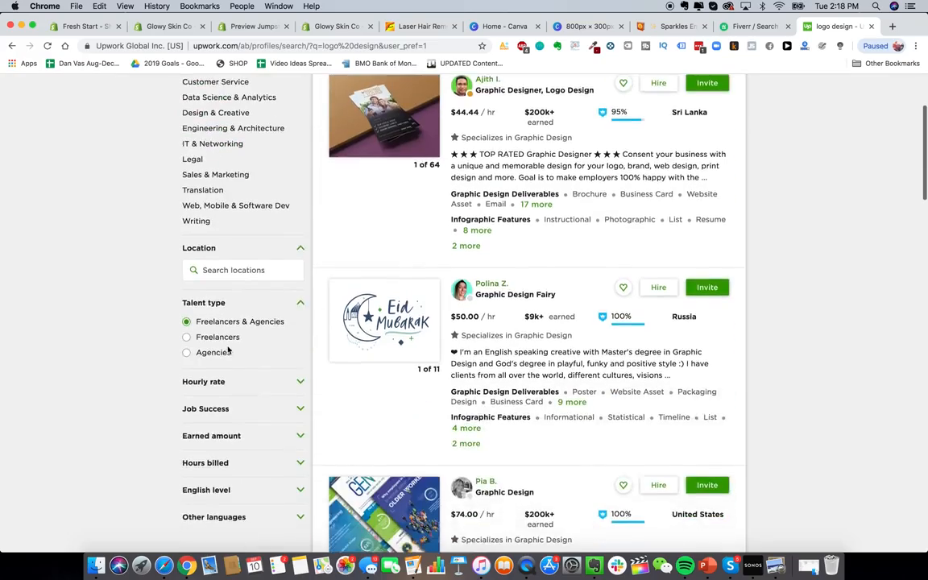
scroll(228, 351, "up", 5)
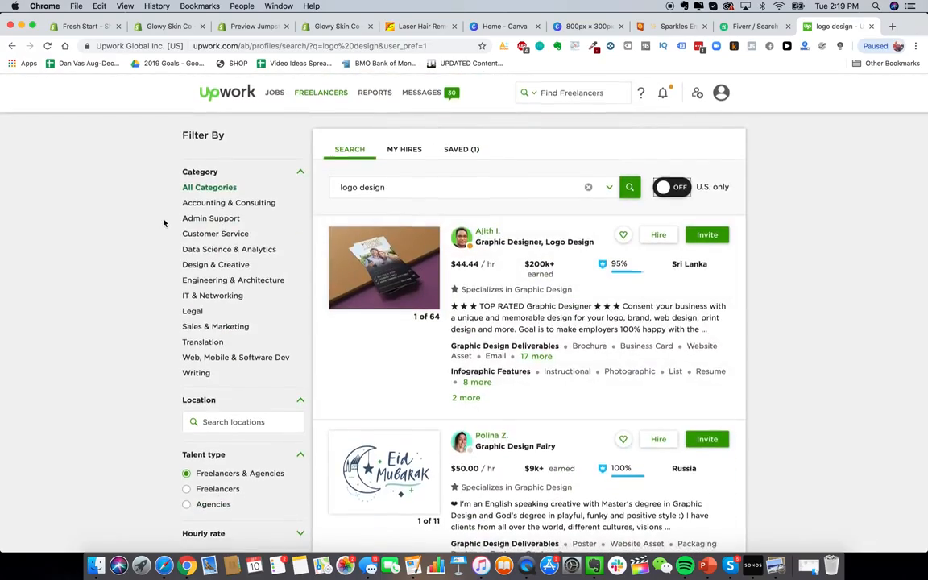
scroll(201, 274, "down", 6)
scroll(205, 282, "up", 4)
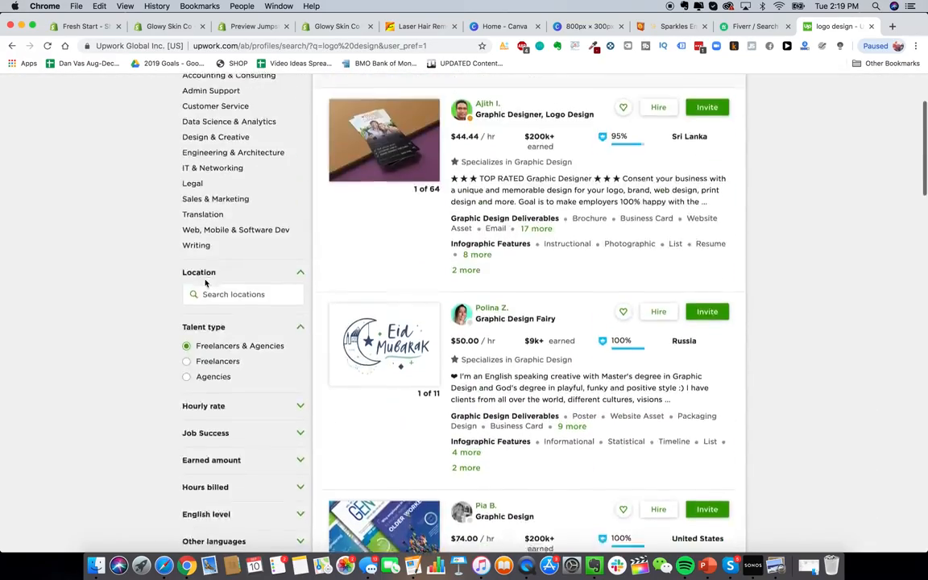
scroll(207, 290, "down", 2)
Step: Filter results to $10 and below, 90% & up job success, $10k+ earned, 100+ hours billed
left_click(291, 319)
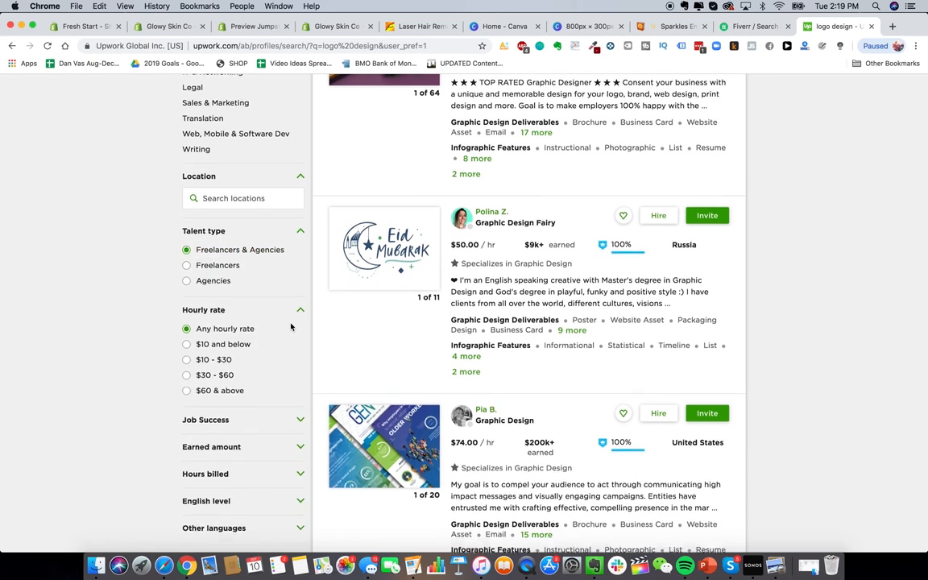
scroll(258, 310, "down", 1)
left_click(246, 302)
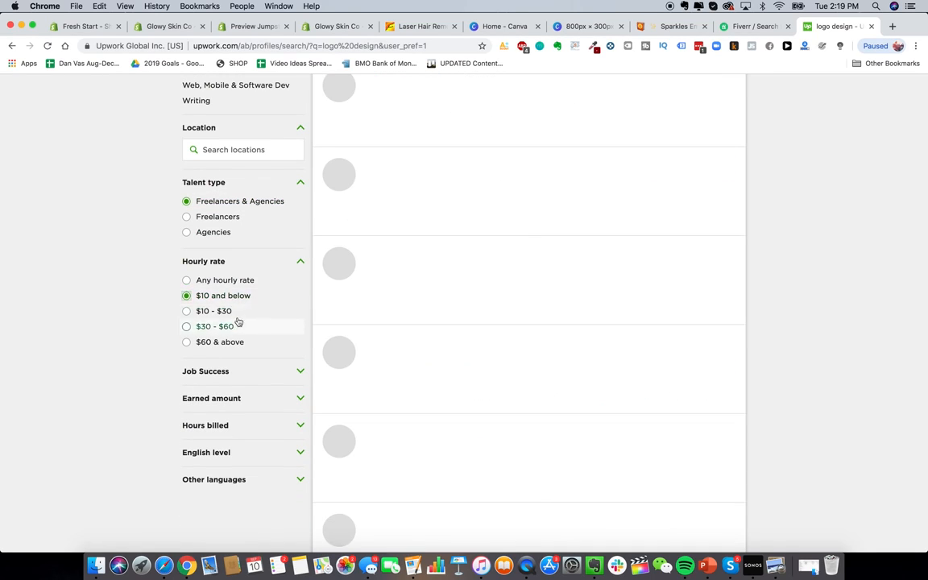
scroll(236, 322, "down", 2)
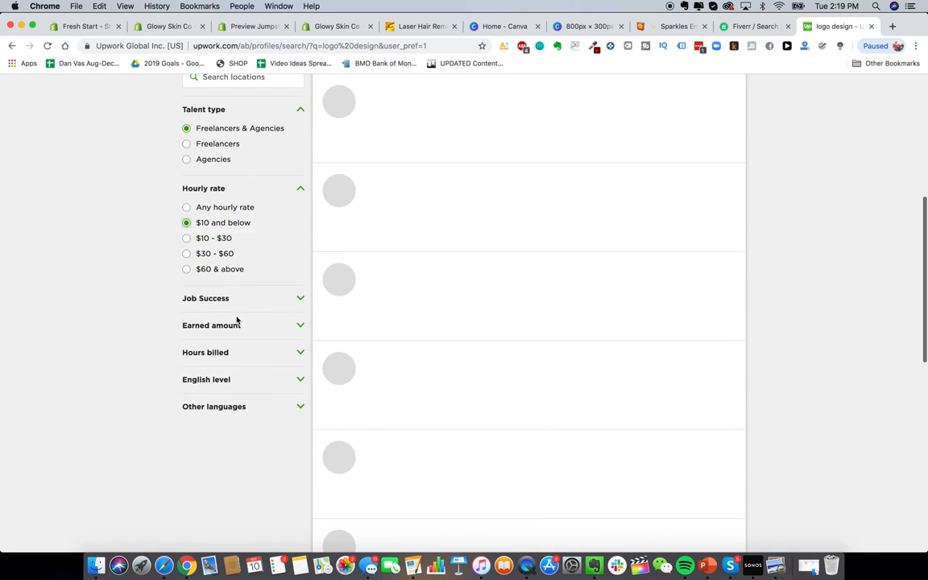
left_click(277, 305)
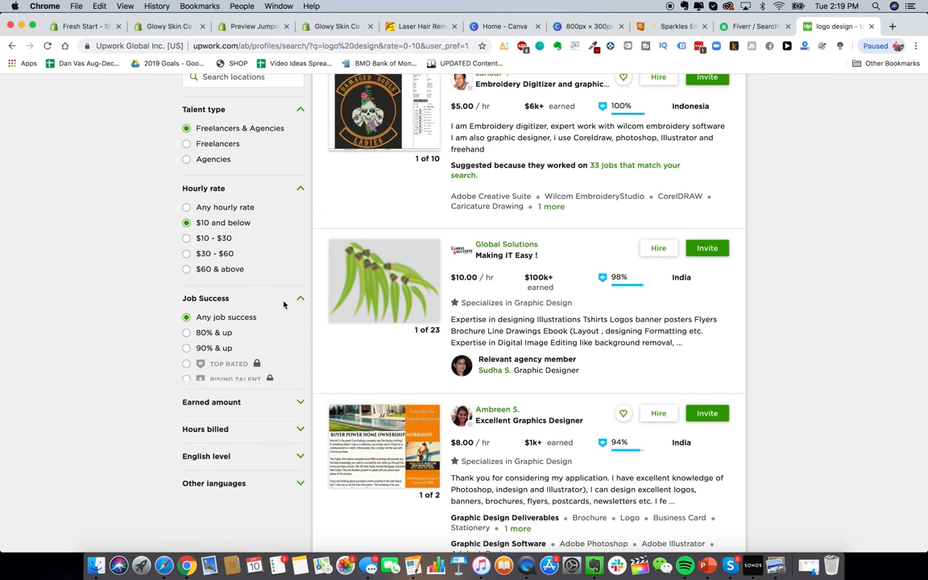
scroll(241, 274, "down", 3)
left_click(213, 246)
left_click(240, 309)
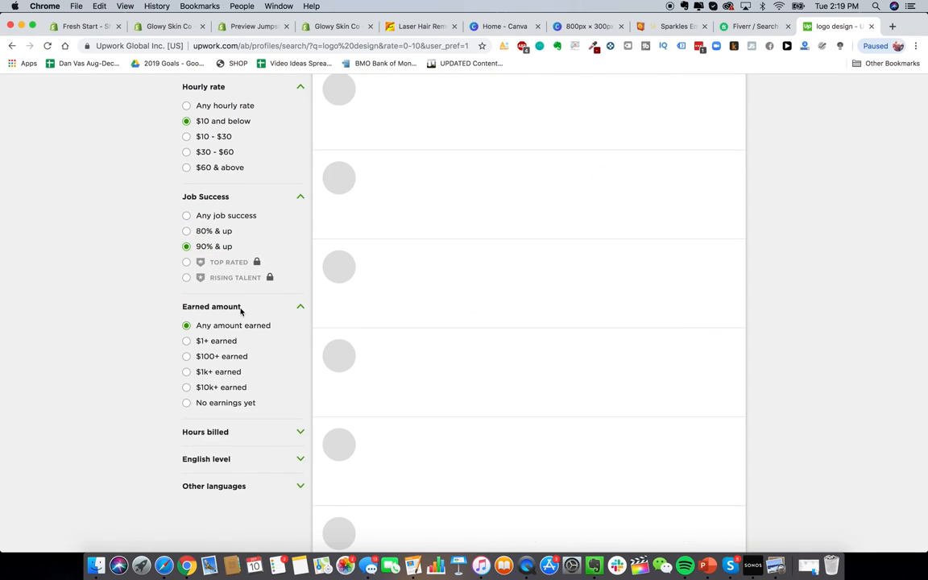
scroll(243, 311, "down", 2)
left_click(225, 296)
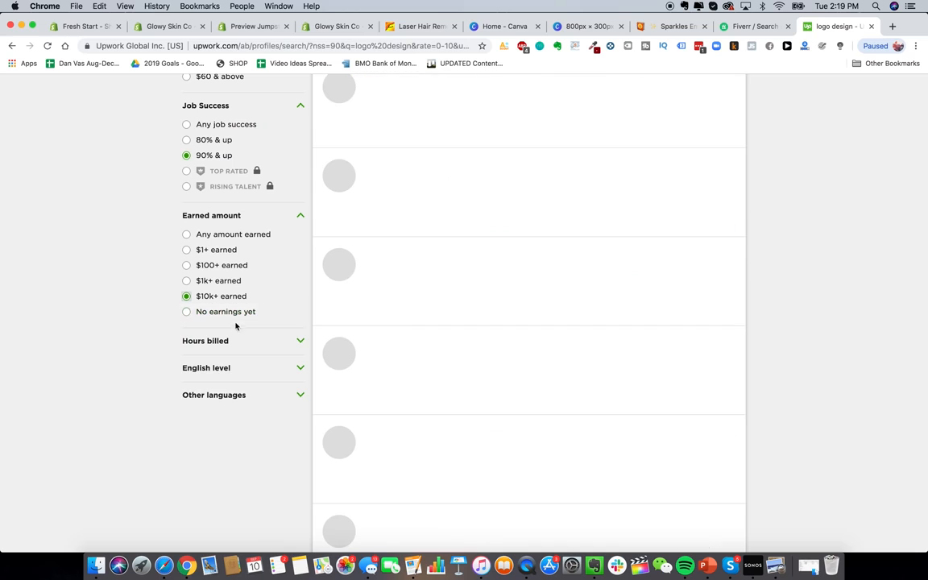
left_click(233, 341)
left_click(230, 391)
Step: Change the hours billed filter to 1,000+ and browse the logo design freelancer results
left_click(227, 406)
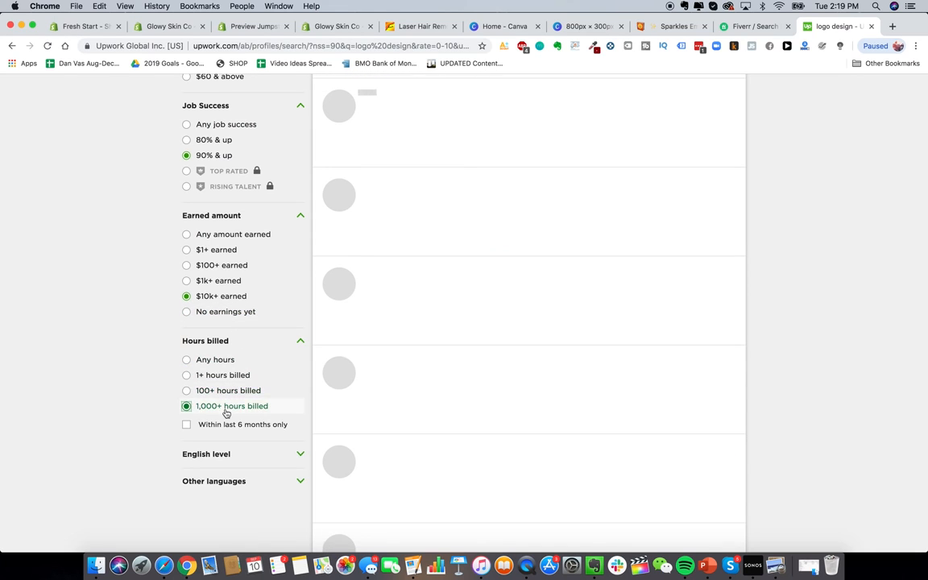
scroll(237, 378, "down", 2)
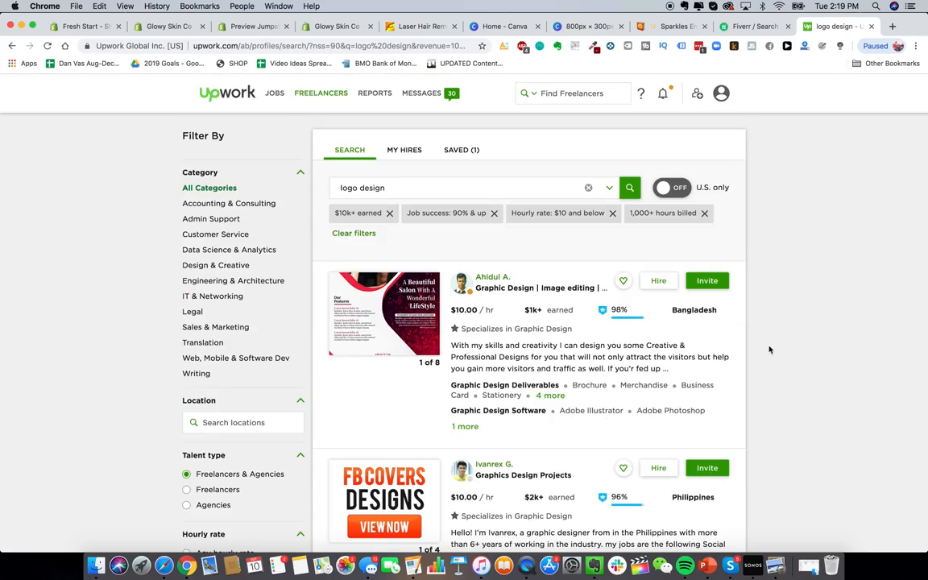
scroll(467, 217, "down", 4)
scroll(467, 211, "up", 2)
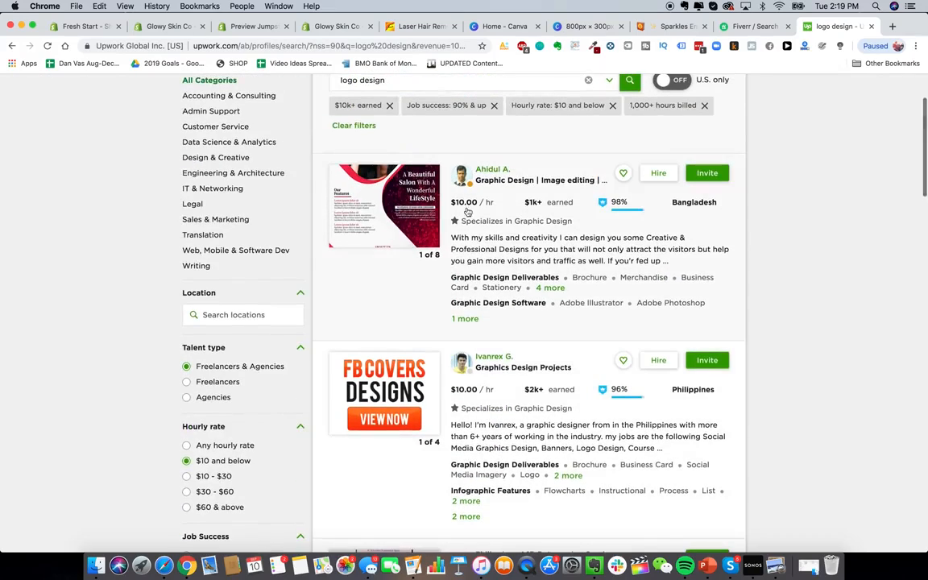
scroll(467, 211, "down", 5)
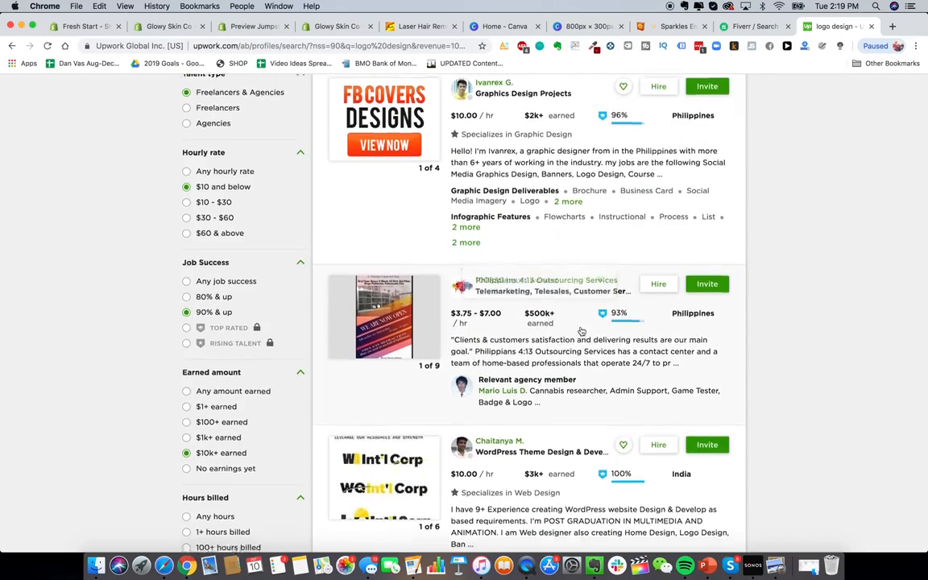
scroll(580, 331, "down", 8)
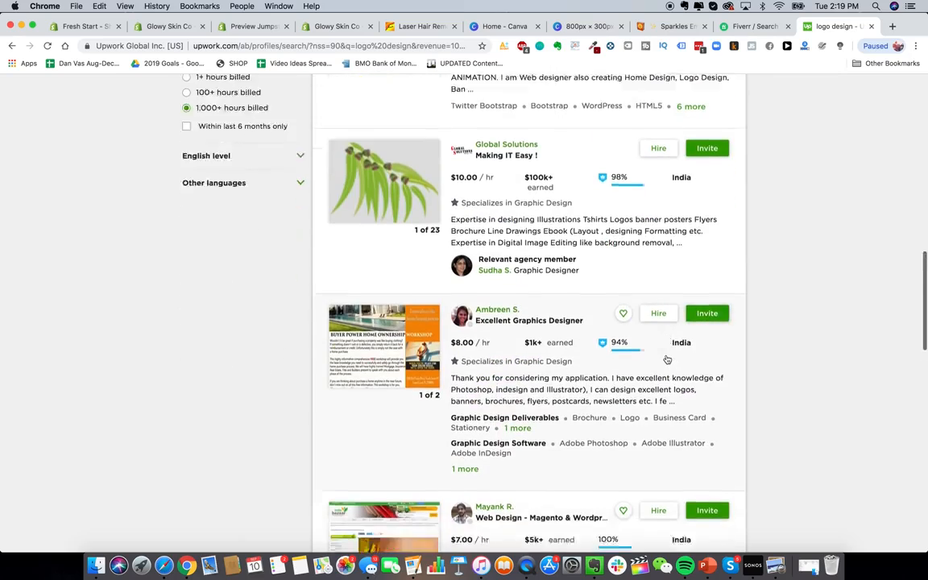
scroll(667, 359, "down", 6)
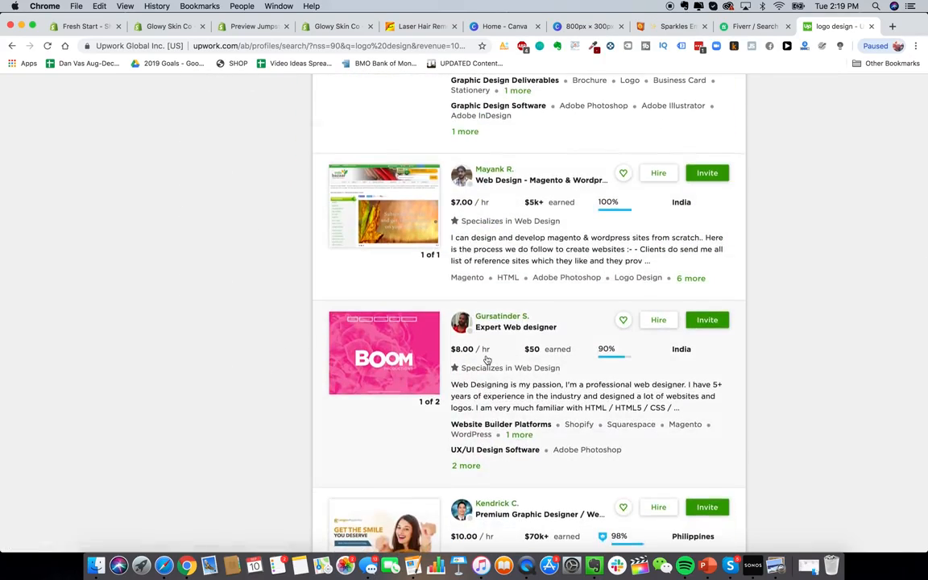
scroll(487, 360, "down", 4)
scroll(487, 360, "down", 5)
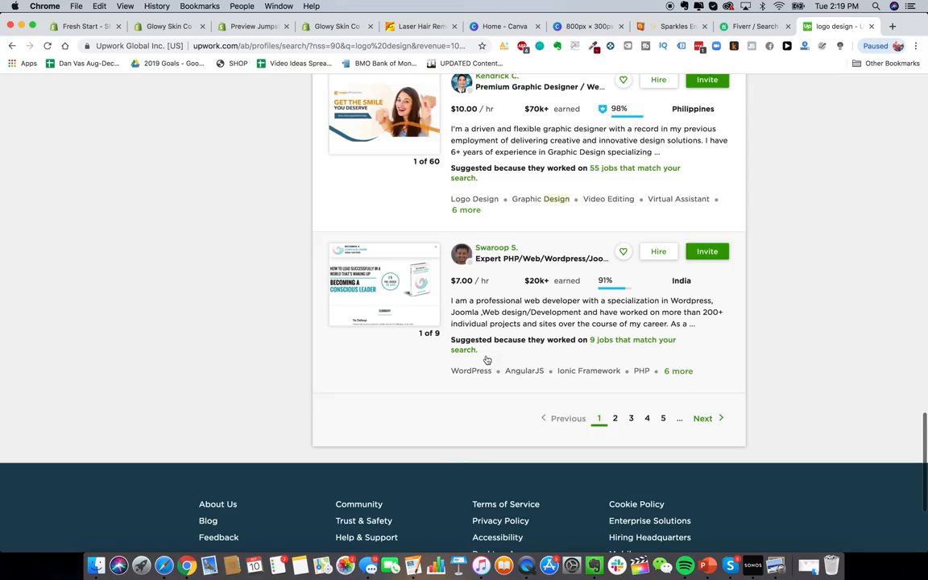
scroll(486, 360, "up", 20)
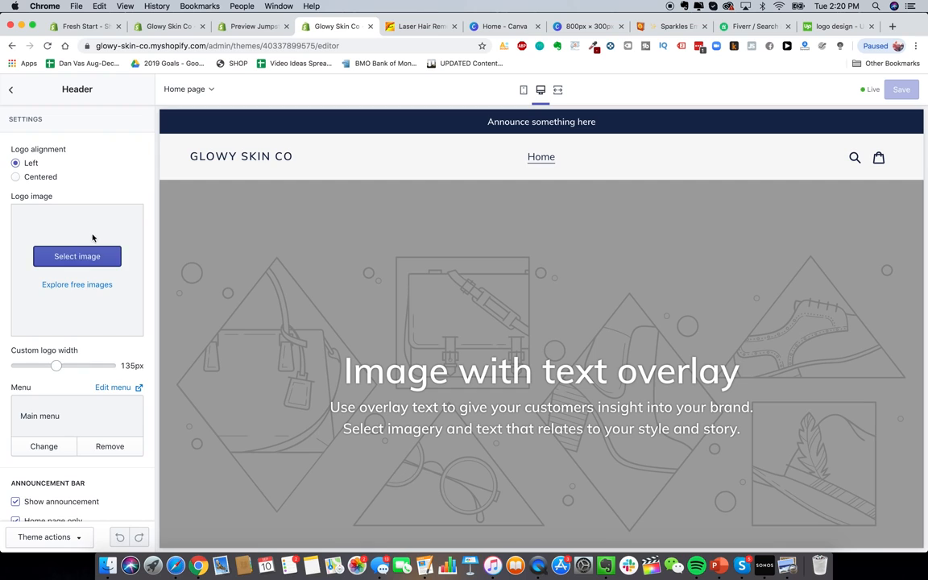
Step: Upload GS.png as the header logo and set its custom width to 180px
left_click(85, 257)
left_click(47, 170)
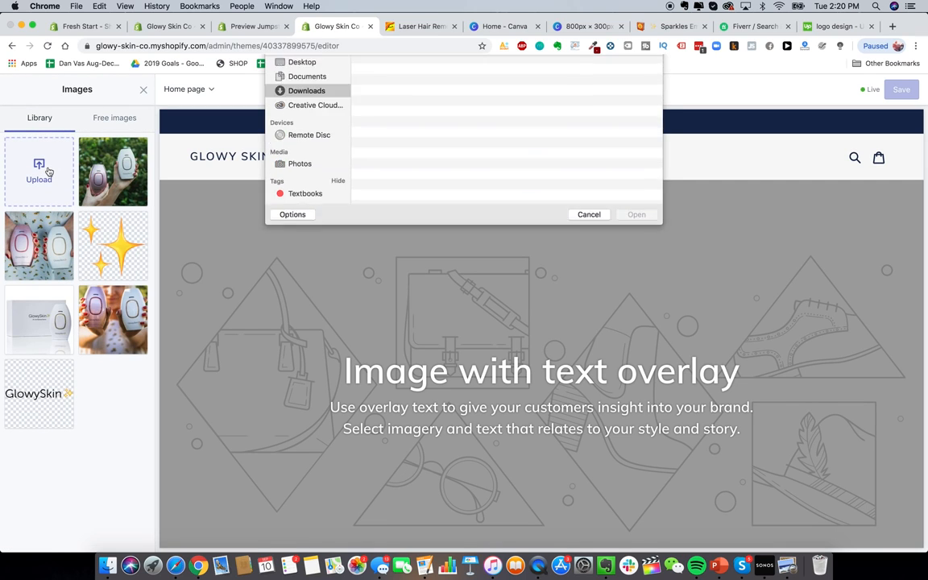
double_click(416, 96)
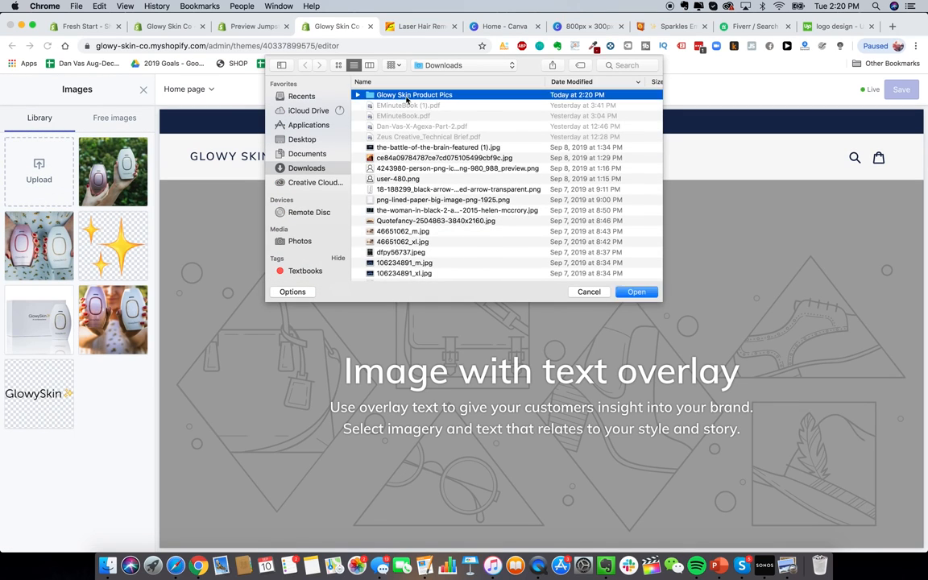
double_click(390, 95)
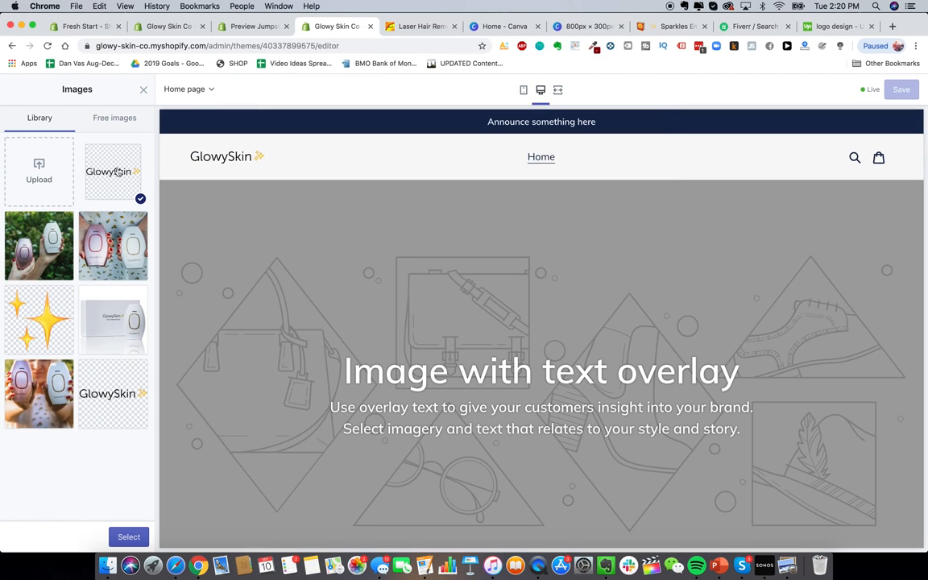
left_click(129, 537)
left_click_drag(54, 385, 78, 387)
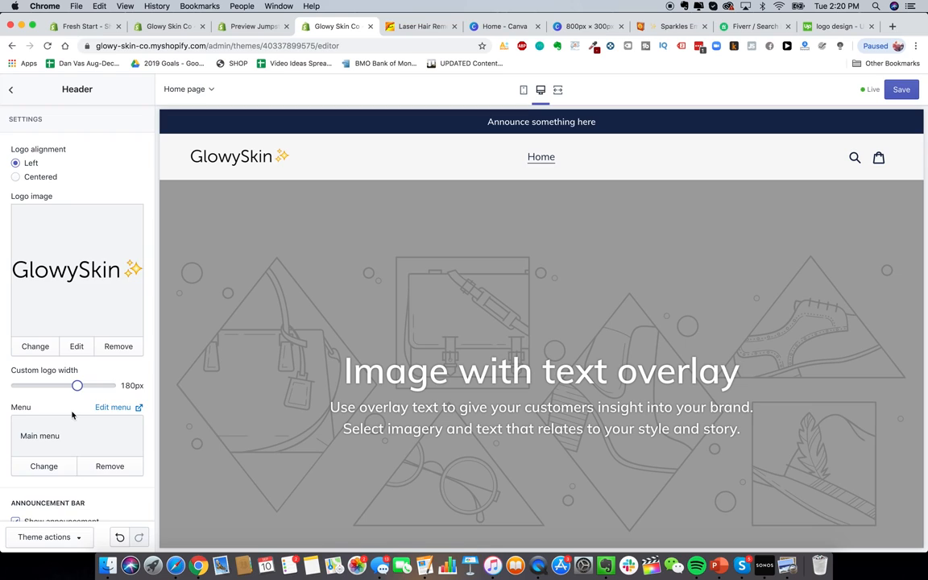
Step: Review the remaining Header settings and go back to the sections list
scroll(67, 375, "down", 3)
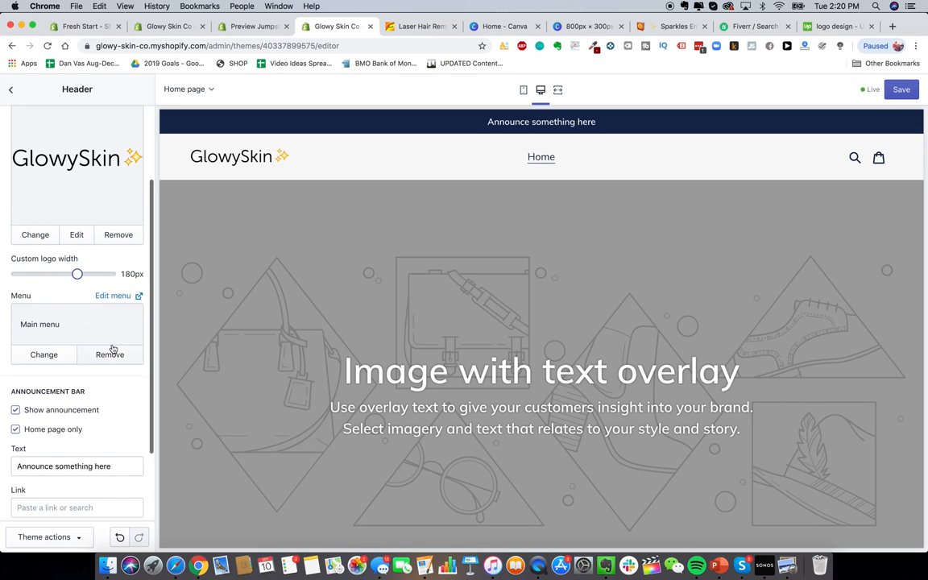
scroll(113, 351, "down", 3)
scroll(111, 349, "up", 6)
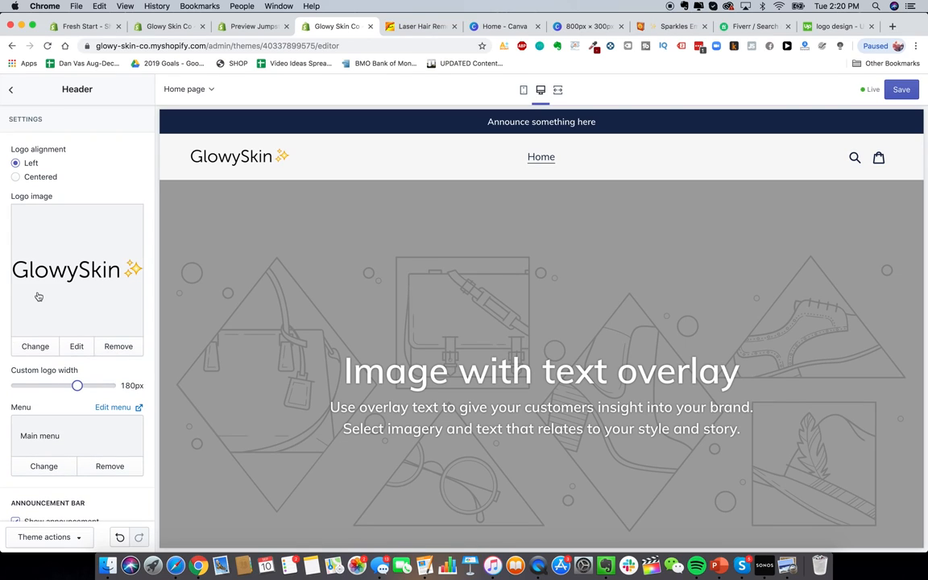
left_click(11, 90)
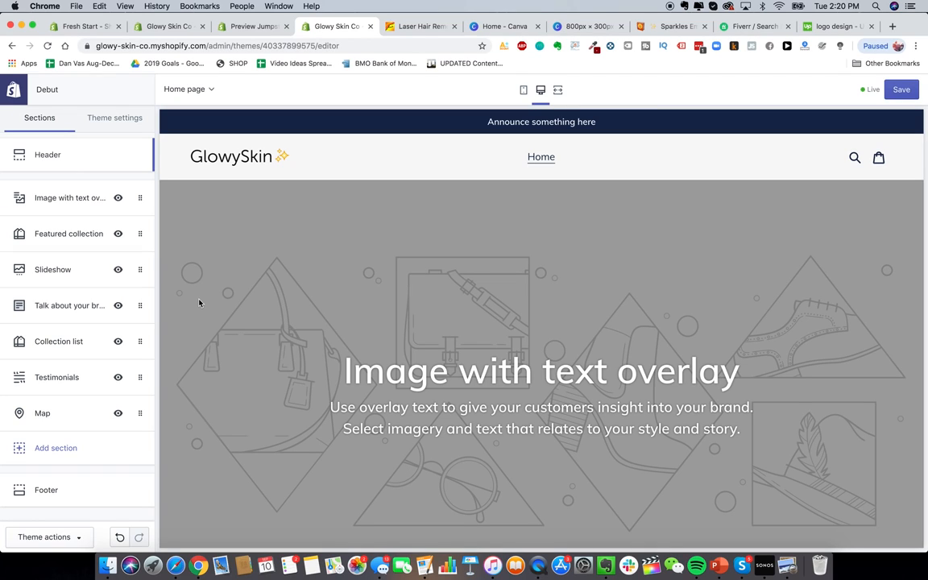
scroll(304, 382, "down", 2)
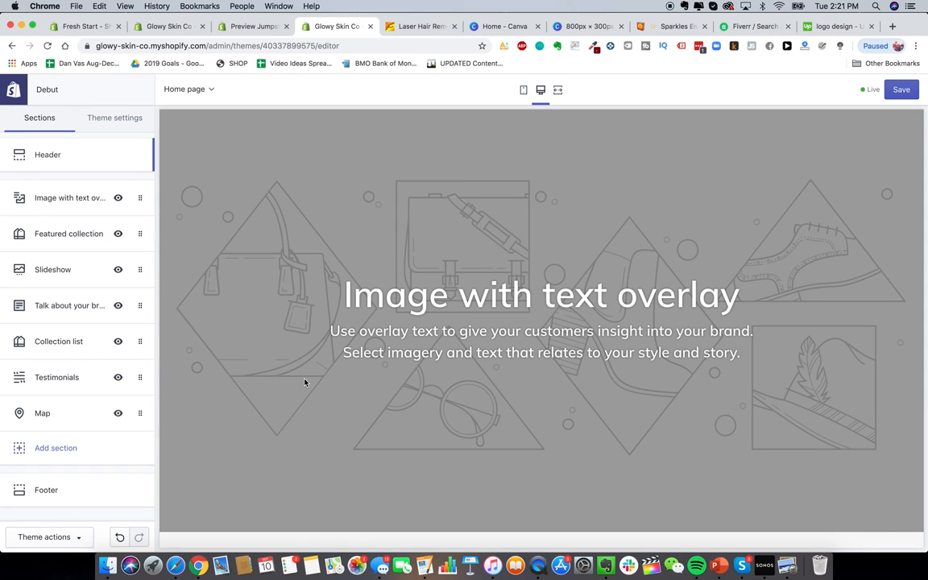
scroll(304, 381, "up", 2)
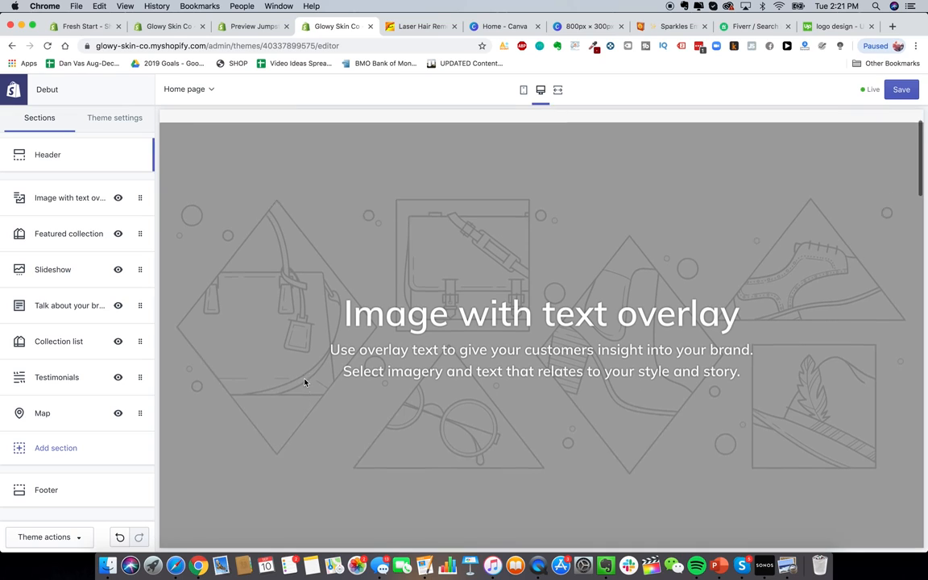
scroll(427, 234, "down", 2)
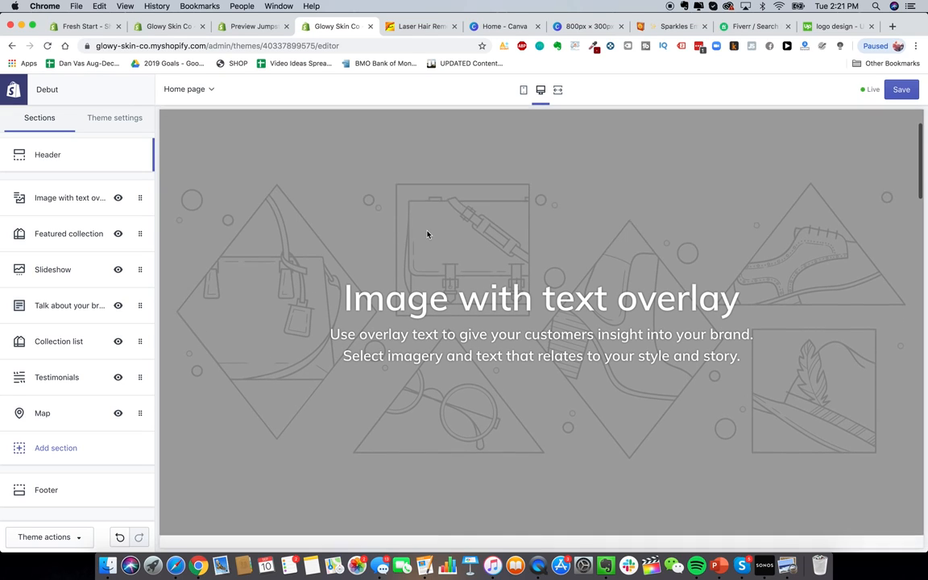
scroll(427, 233, "up", 1)
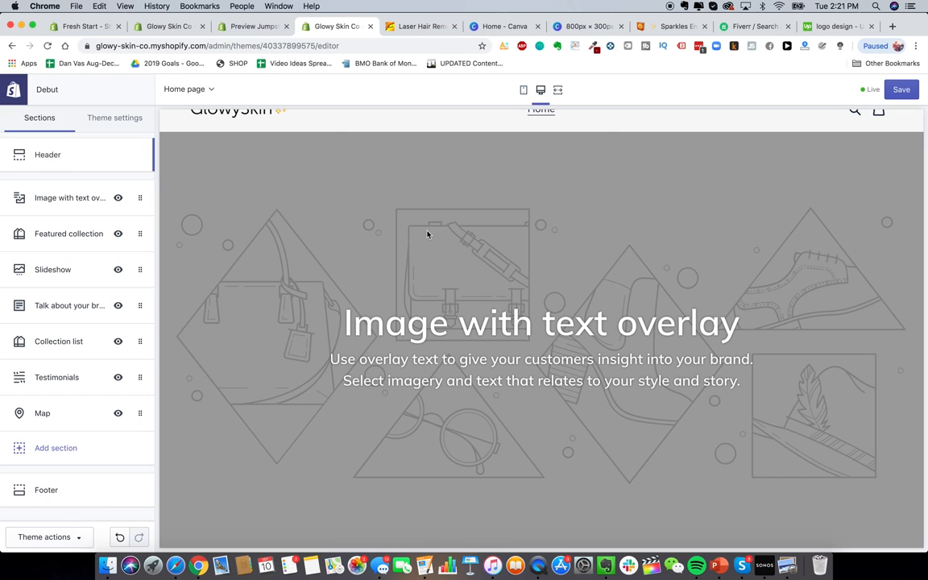
scroll(369, 265, "up", 2)
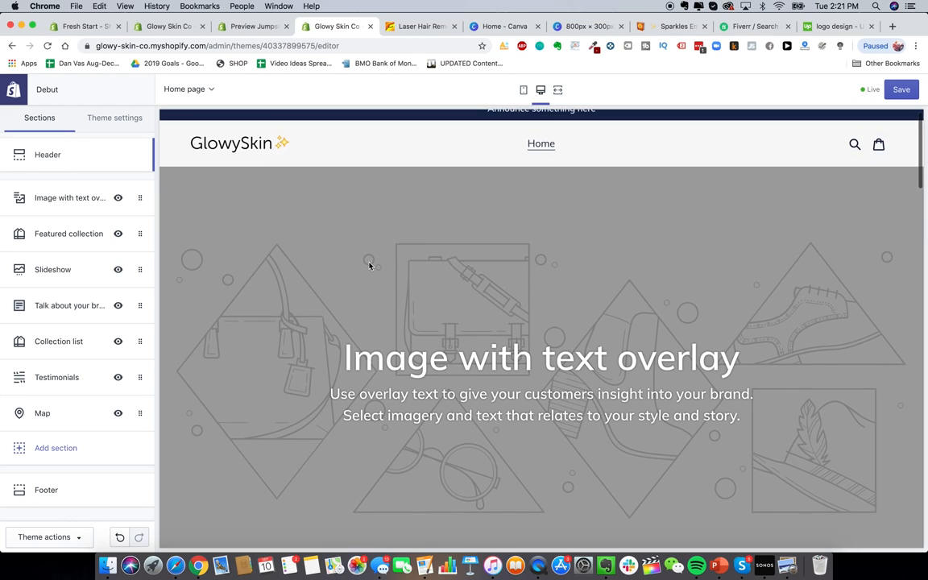
Step: Select the five numbered product photos in Glowy Skin Product Pics and preview them
left_click(107, 565)
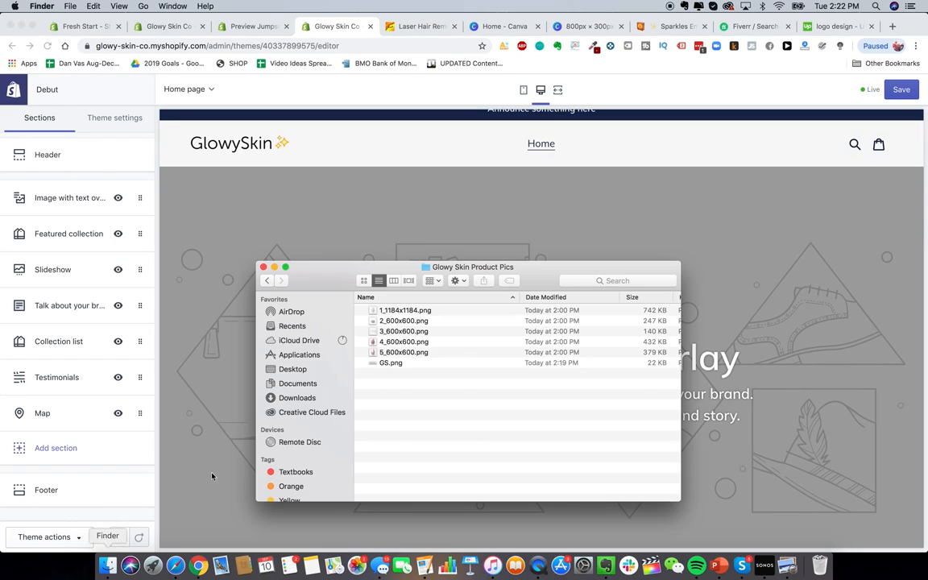
left_click(408, 312)
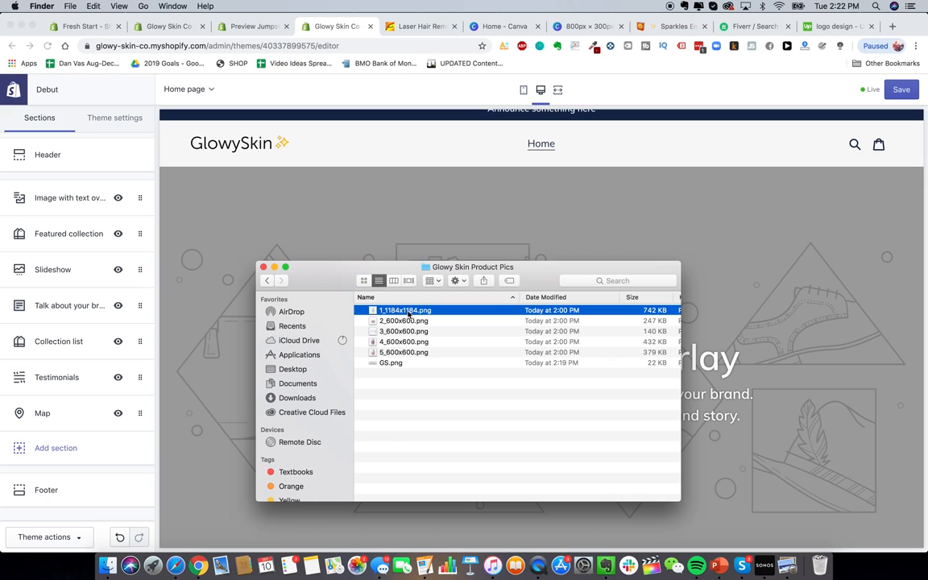
left_click(408, 355)
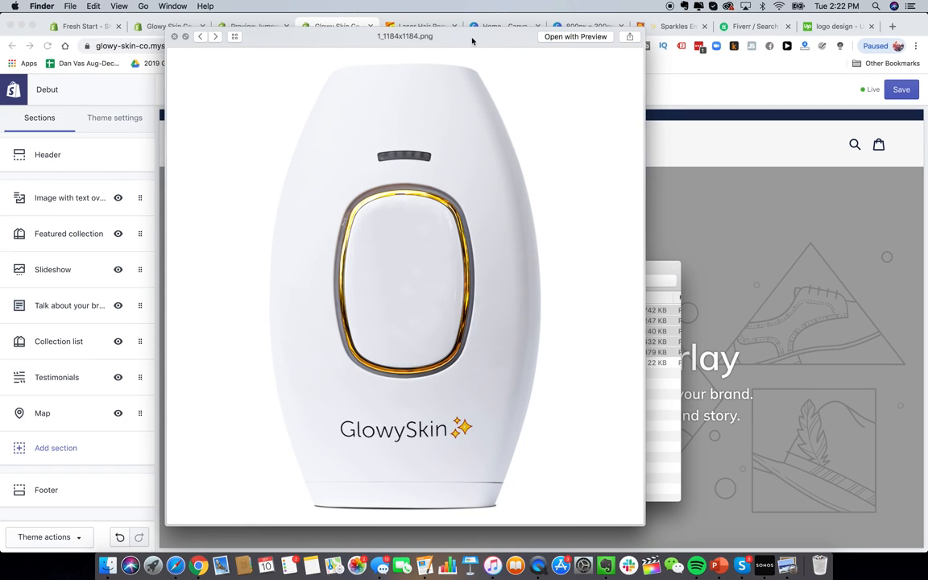
left_click(215, 37)
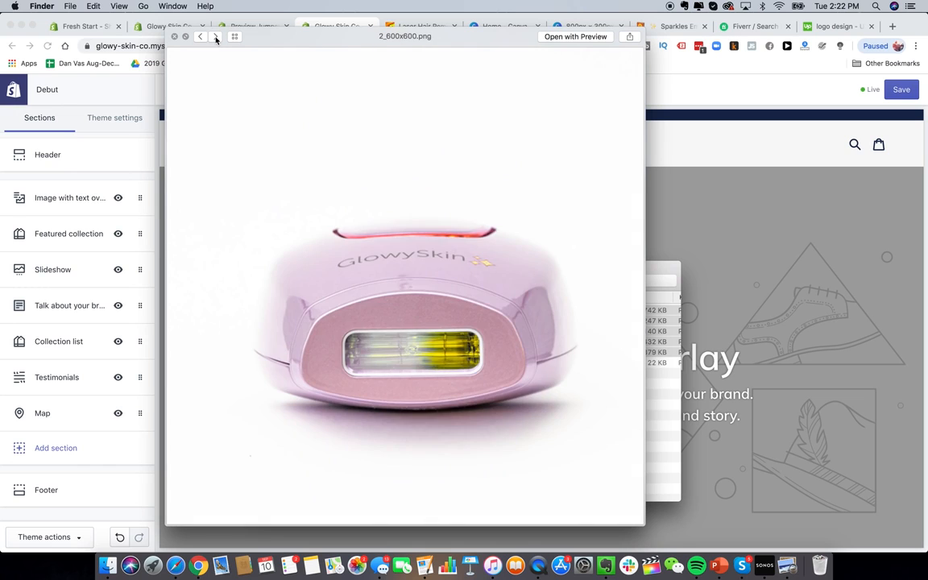
left_click(215, 37)
left_click(215, 37)
left_click(215, 37)
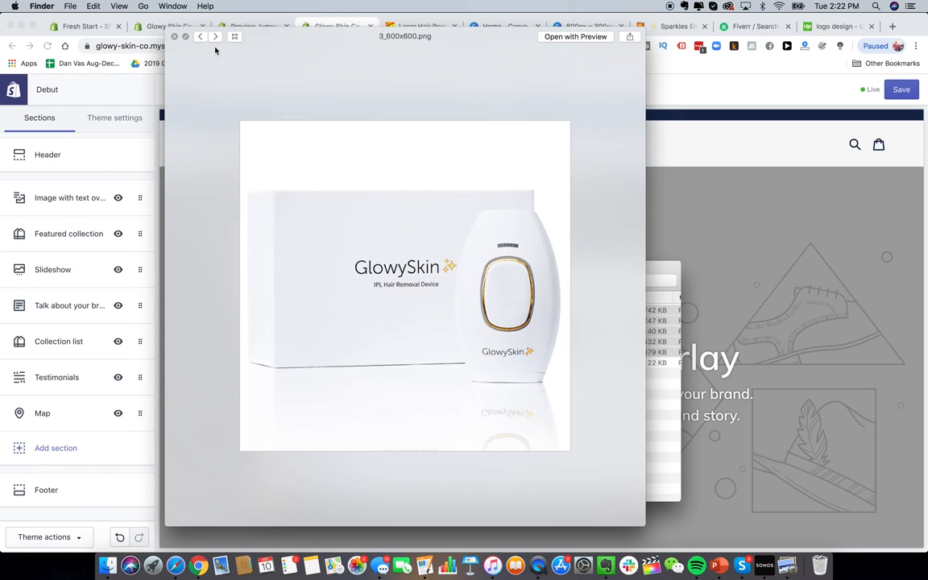
left_click(215, 37)
left_click(215, 37)
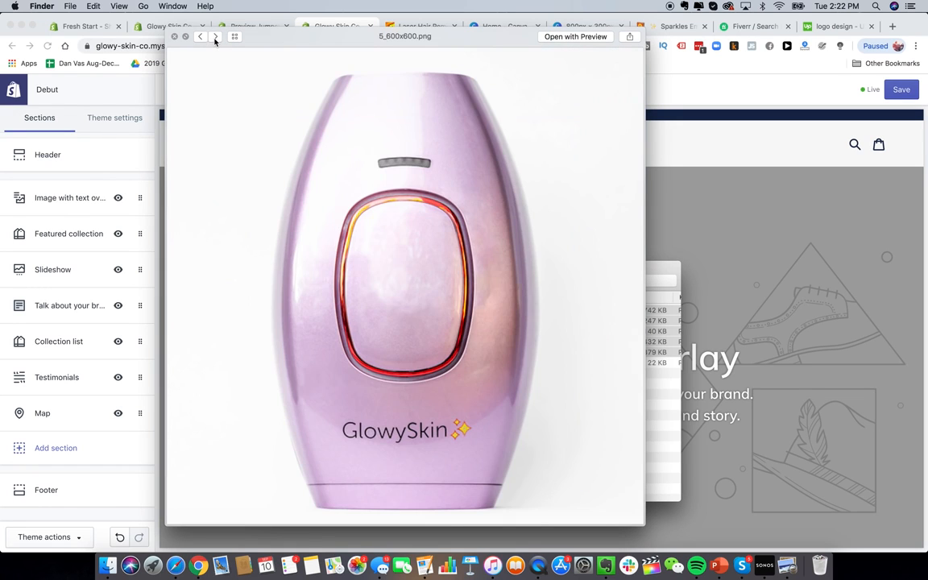
Step: Cycle through the photos again to 5_600x600.png, close the preview, and bring up Drive's Brand Pics
left_click(215, 37)
left_click(215, 37)
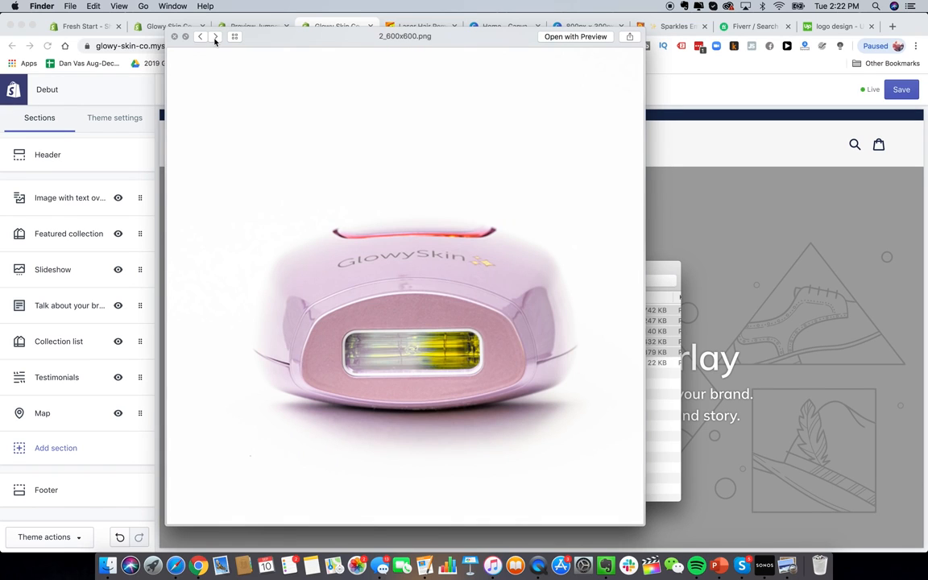
left_click(215, 37)
left_click(215, 37)
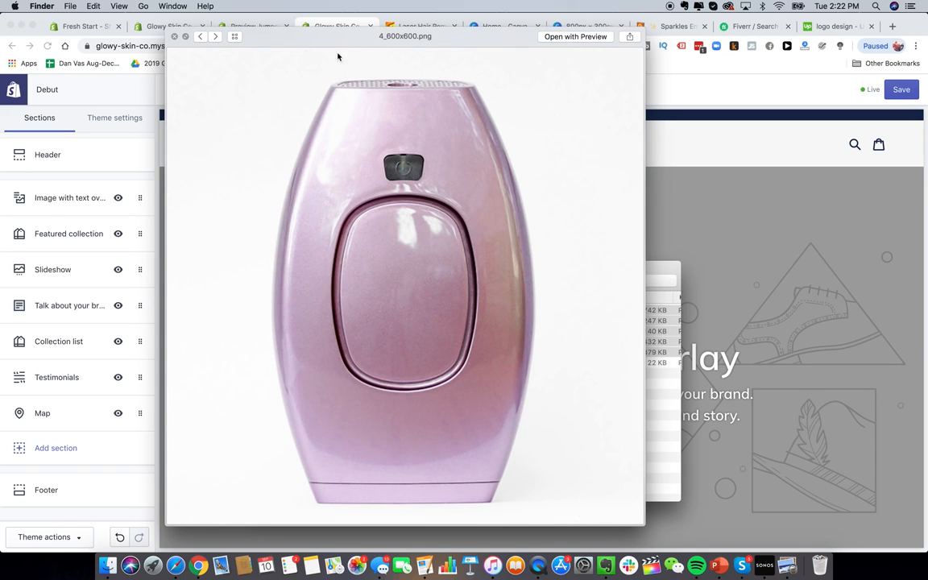
left_click(215, 37)
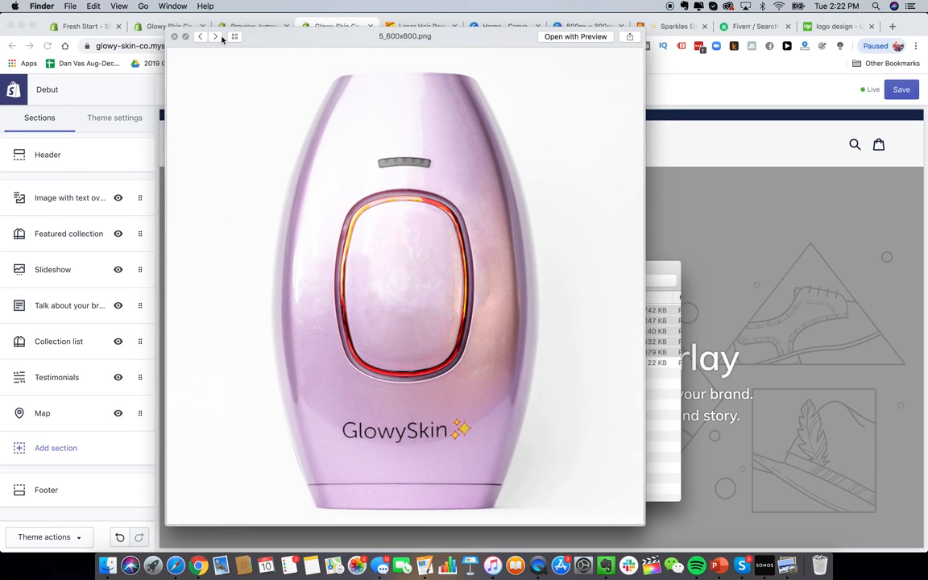
left_click(175, 37)
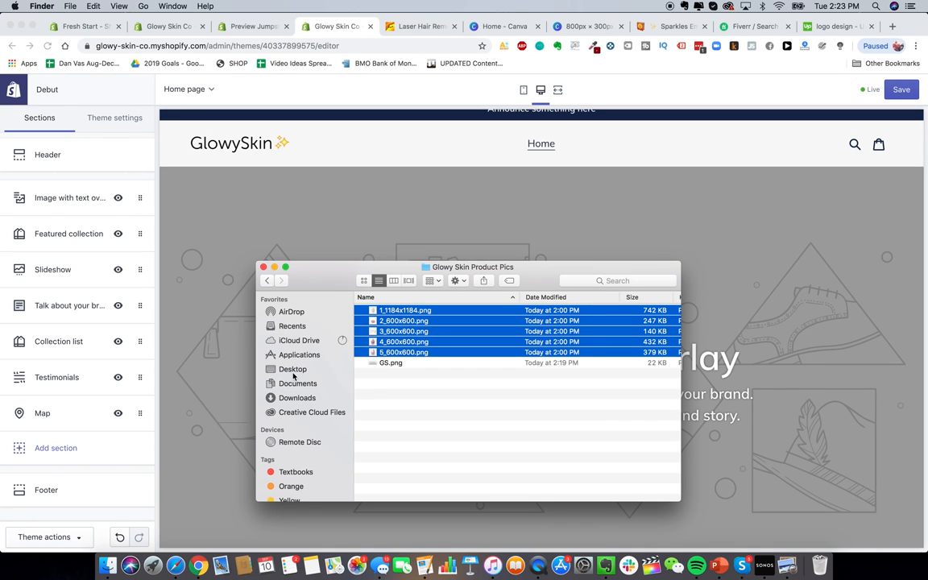
left_click(175, 566)
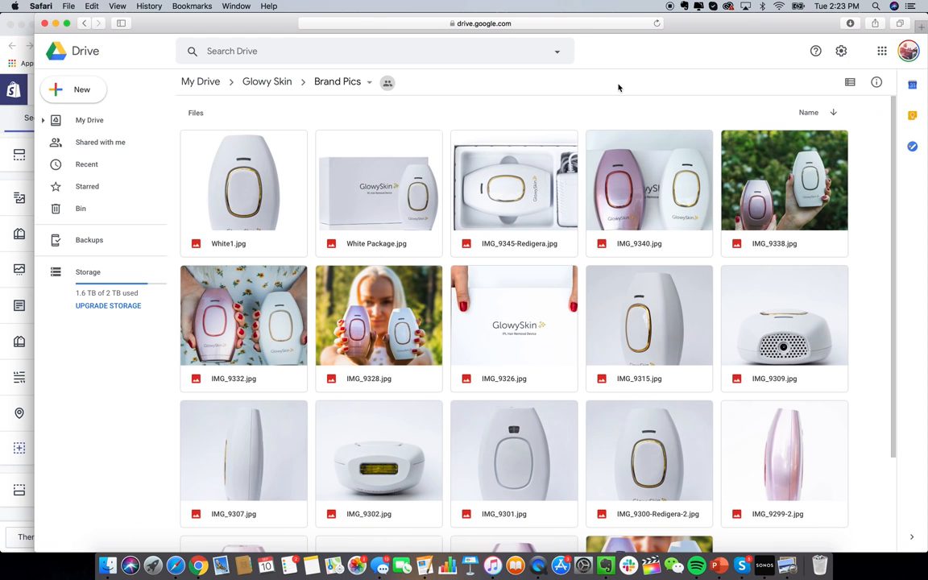
Step: Preview IMG_9340.jpg and IMG_9326.jpg from Brand Pics, then return to the Shopify editor
double_click(673, 208)
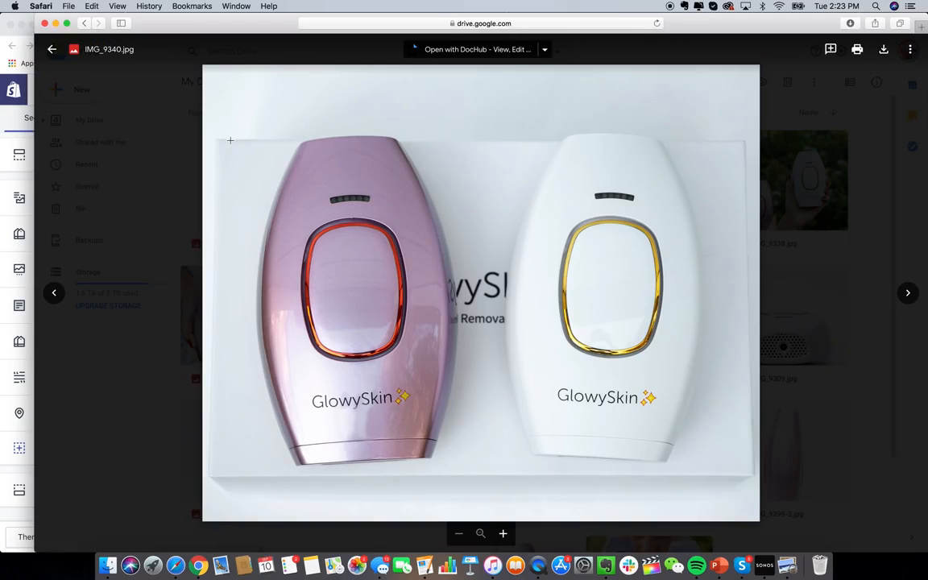
key("Escape")
scroll(606, 343, "down", 3)
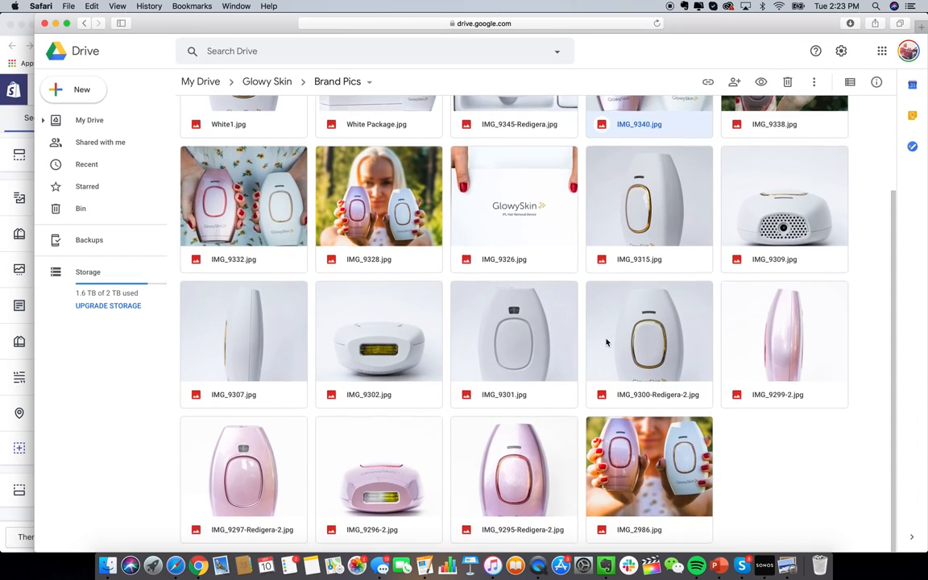
double_click(507, 225)
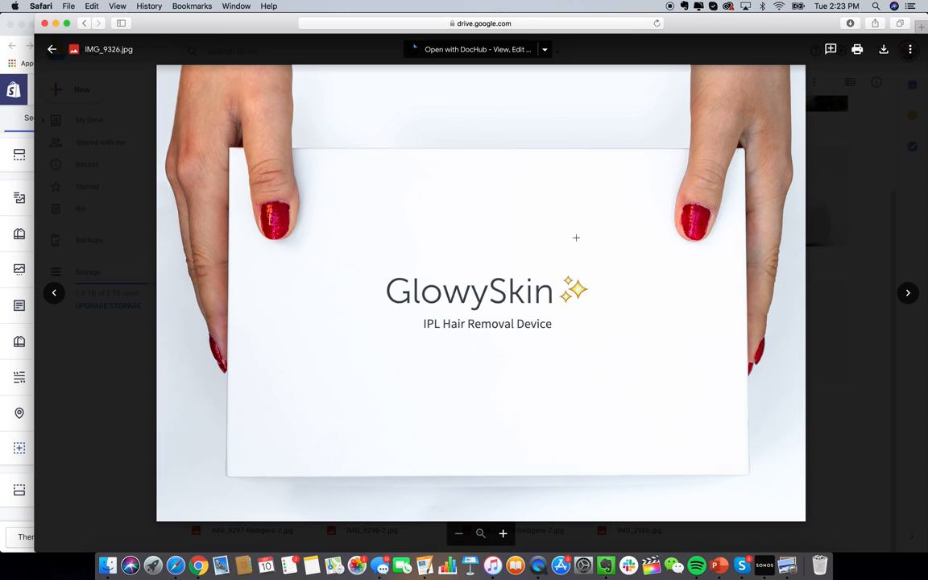
left_click(847, 187)
scroll(456, 377, "up", 3)
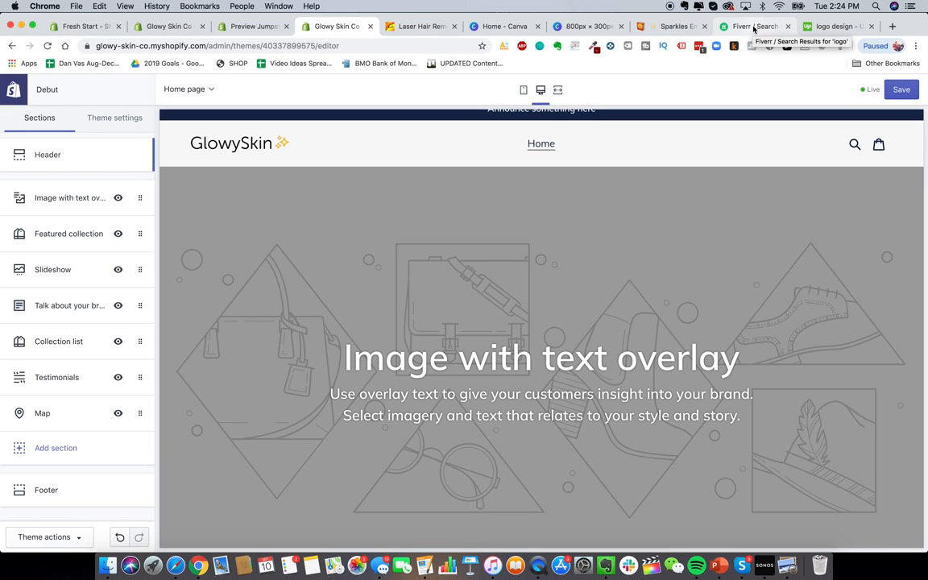
left_click(834, 26)
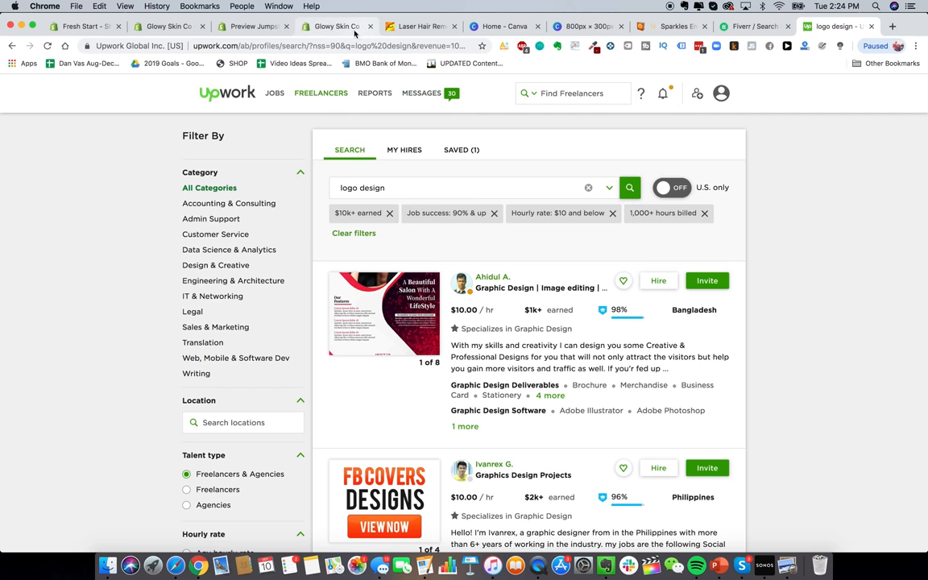
left_click(311, 28)
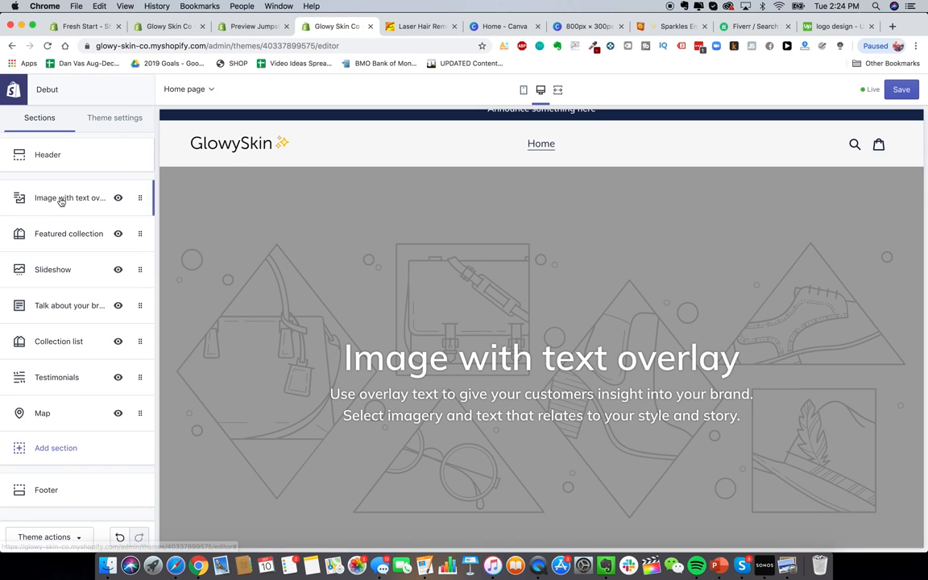
Step: Set the Image with text overlay section's picture to the GlowySkin box photo
left_click(62, 197)
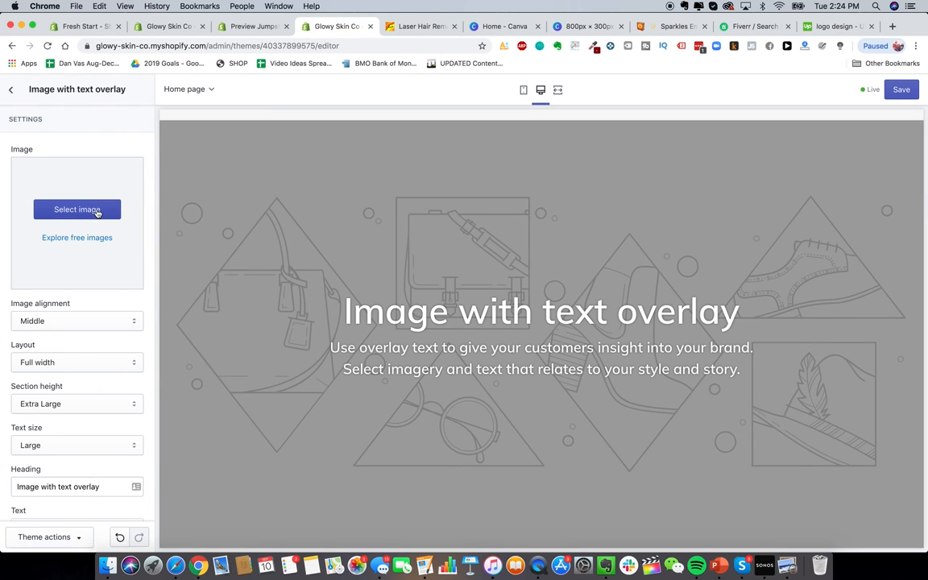
left_click(96, 212)
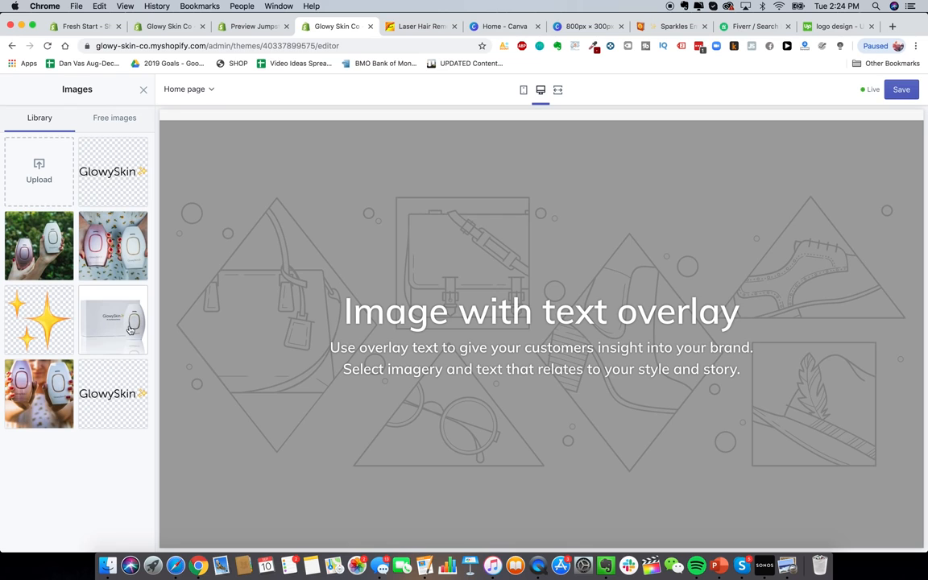
left_click(127, 344)
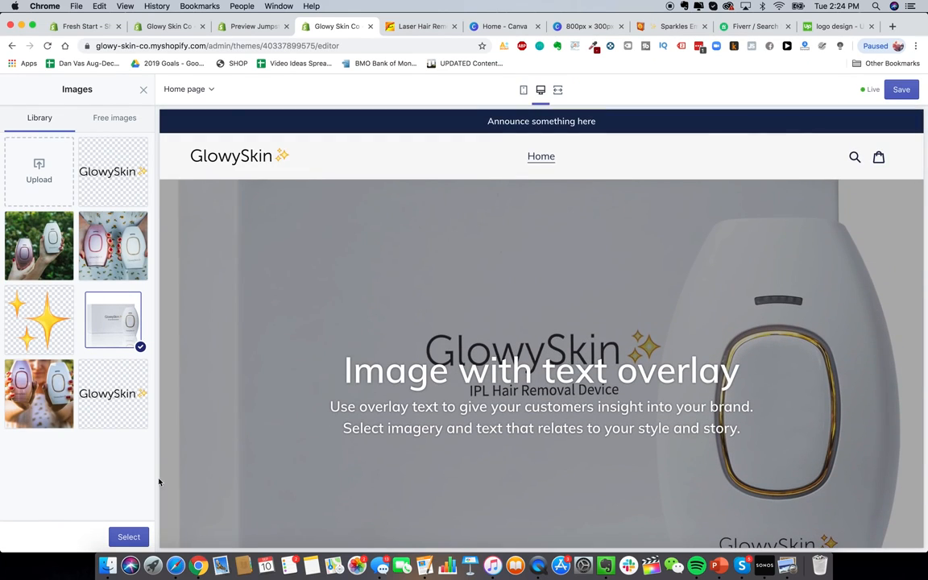
left_click(133, 537)
Step: Try Top and Bottom image alignment, then settle on Middle
left_click(84, 341)
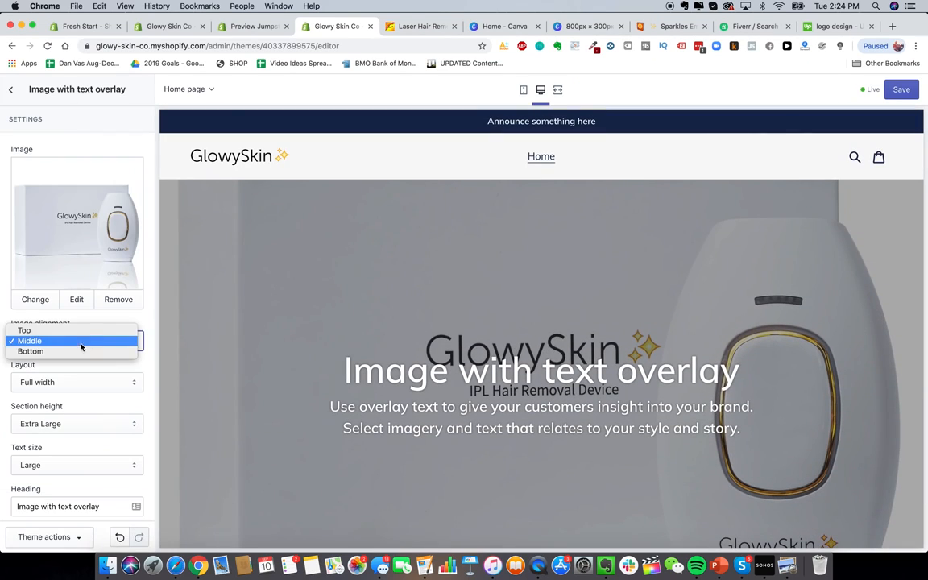
left_click(84, 331)
left_click(86, 341)
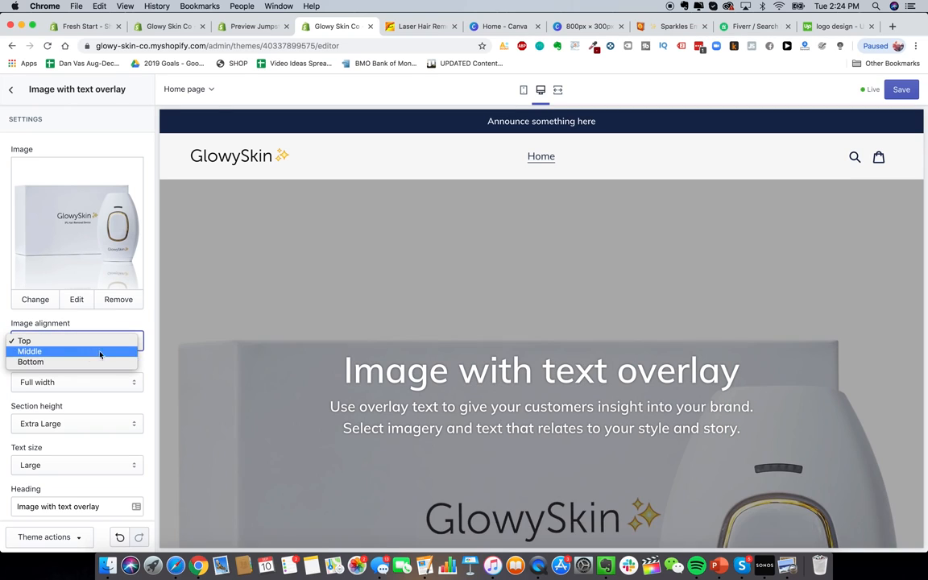
left_click(417, 349)
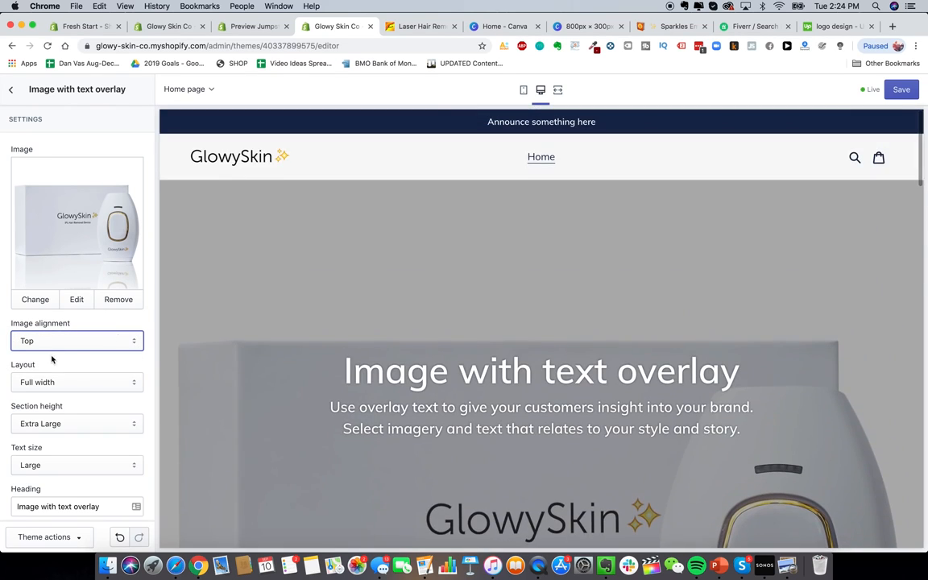
key("Tab")
left_click(60, 342)
left_click(61, 360)
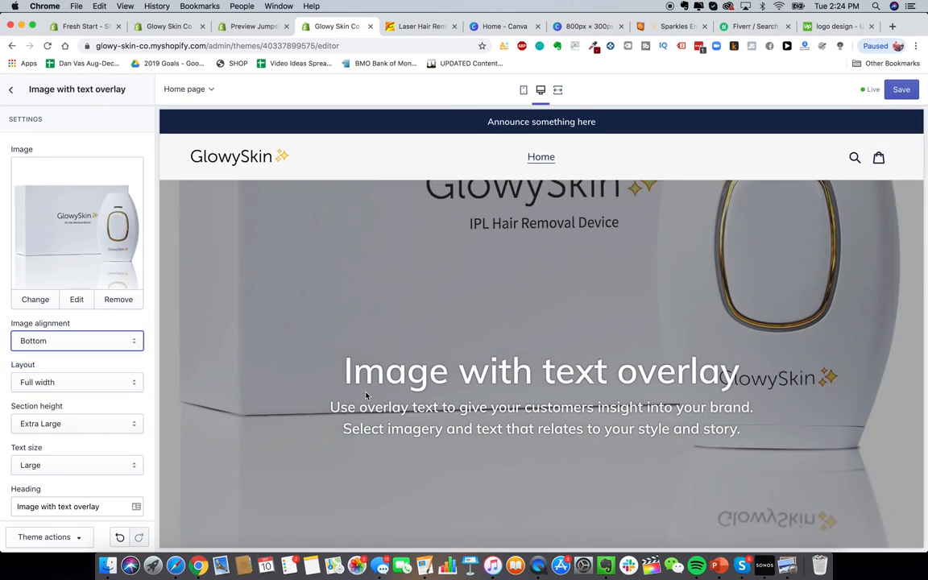
scroll(404, 398, "down", 2)
left_click(95, 340)
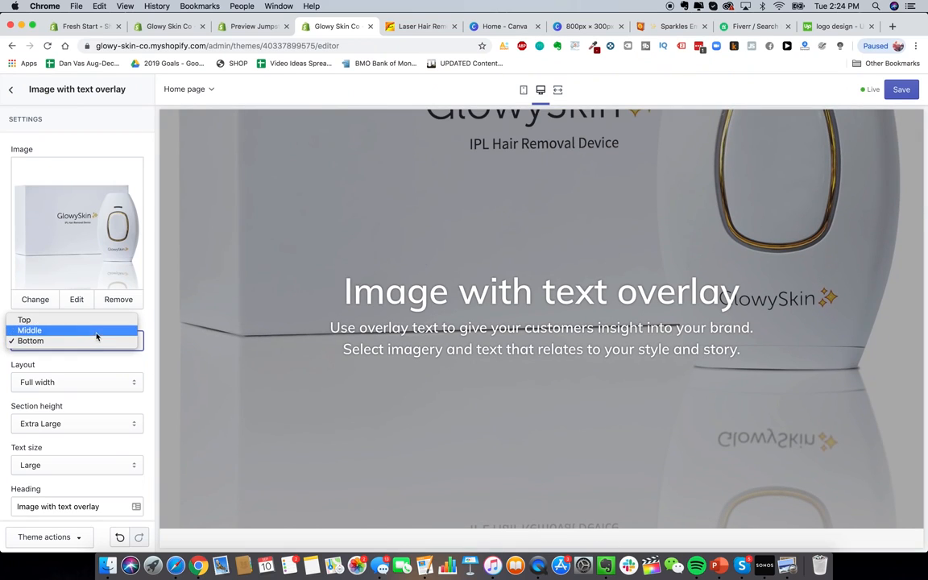
left_click(95, 331)
Step: Try a Fixed width layout for the section, then return it to Full width
left_click(78, 383)
left_click(77, 393)
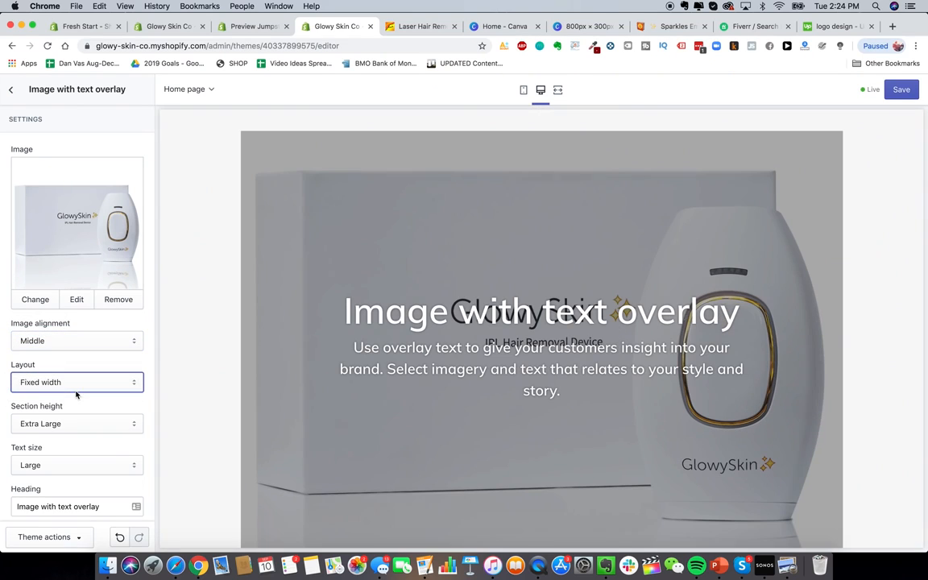
left_click(79, 382)
left_click(79, 372)
Step: Select the placeholder heading text and open a new browser tab
scroll(80, 363, "down", 5)
triple_click(121, 297)
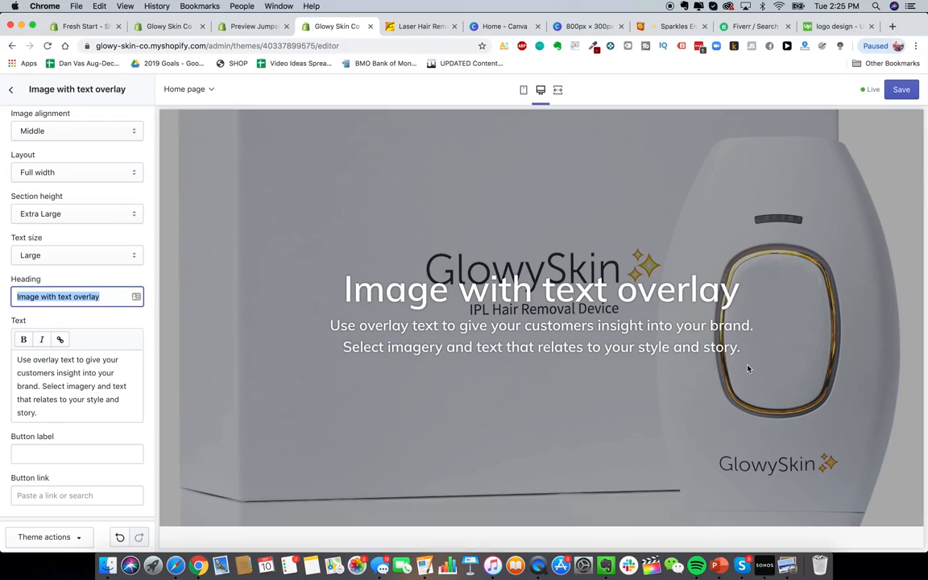
scroll(672, 327, "up", 3)
left_click(890, 28)
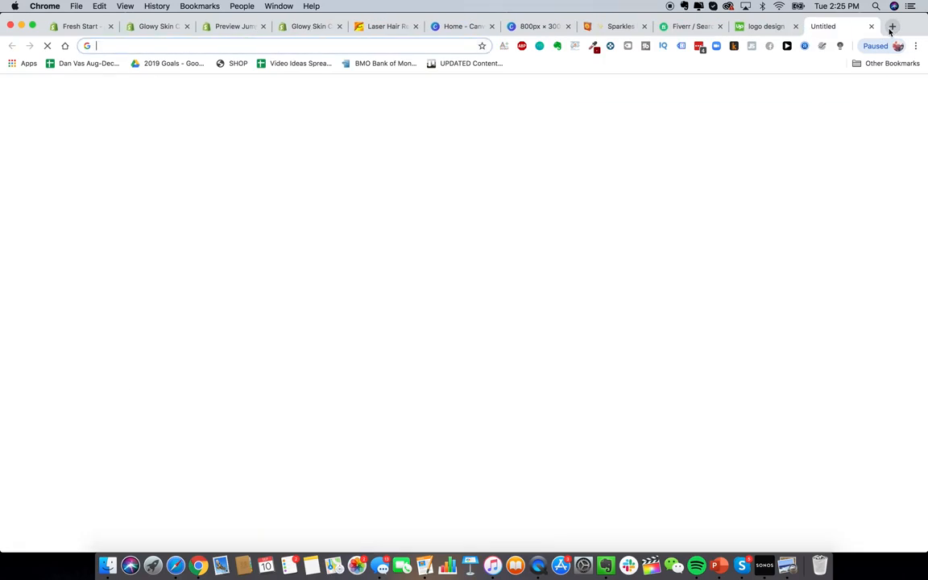
Step: Go to heysilkyskin.com and scroll through its 'DIY Laser Hair Removal Is Here!' homepage
type("heysil")
key("Return")
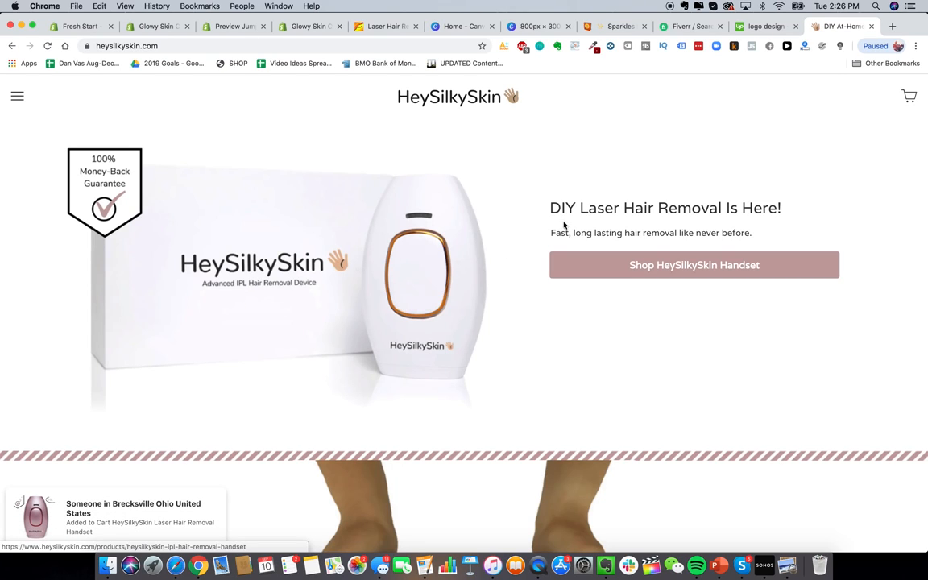
scroll(446, 297, "down", 5)
scroll(446, 298, "down", 4)
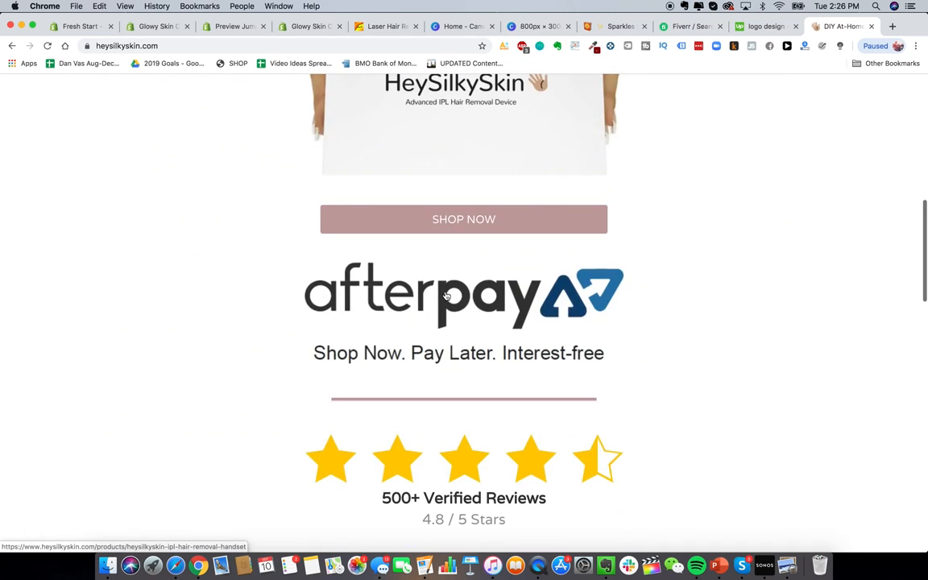
scroll(447, 297, "up", 7)
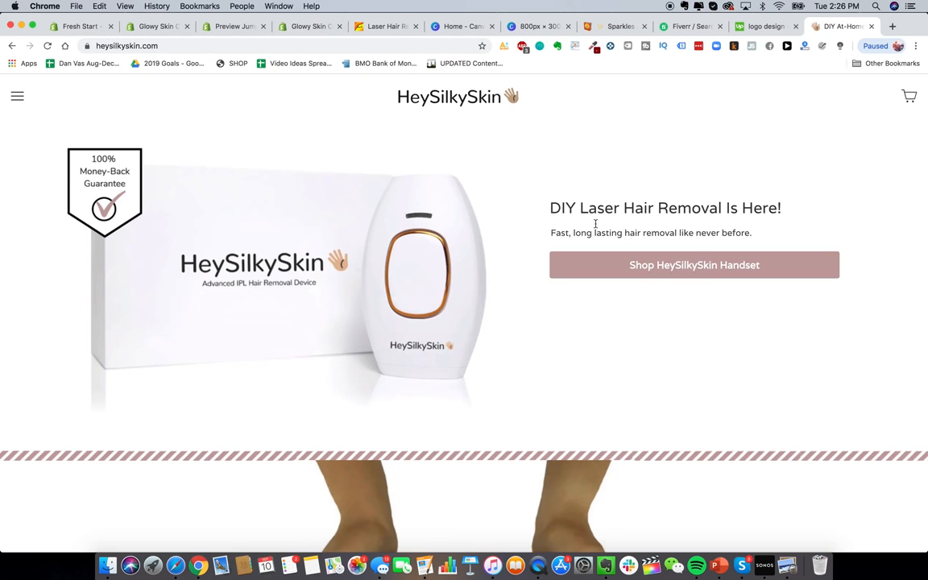
Step: Back in the theme editor, type a 'Do-It-Yourself Laser Hair Removal' heading, then shorten it to DIY
left_click(305, 26)
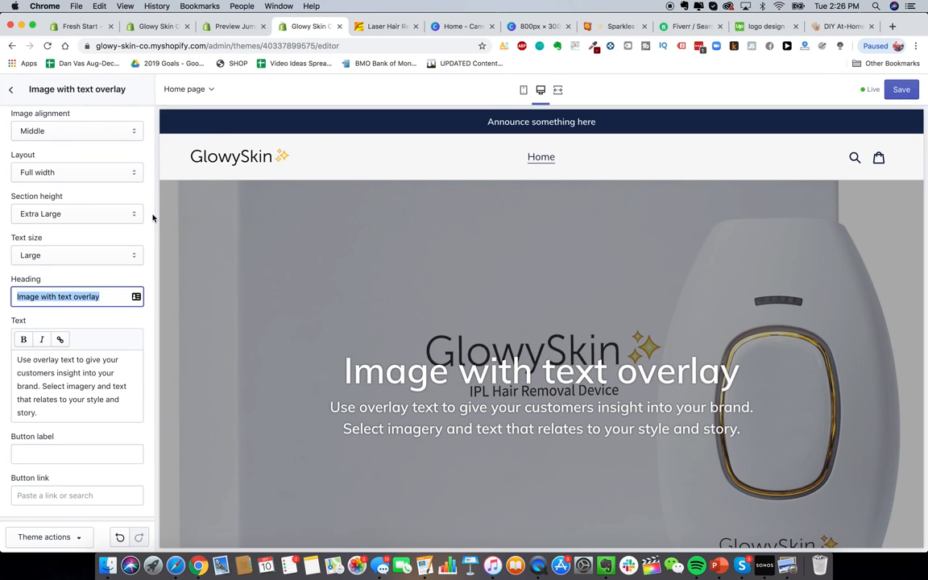
type("Do-It")
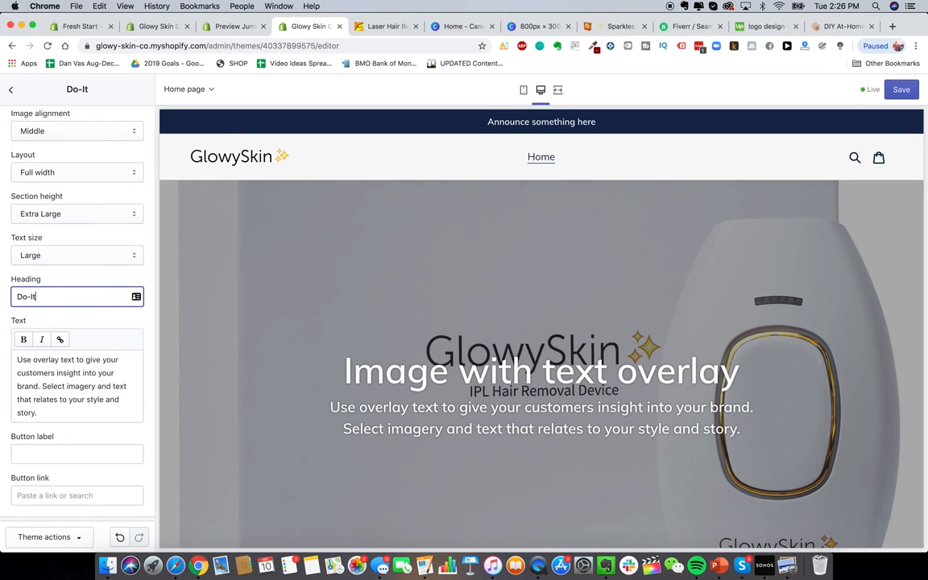
type("-Yourself Laser ")
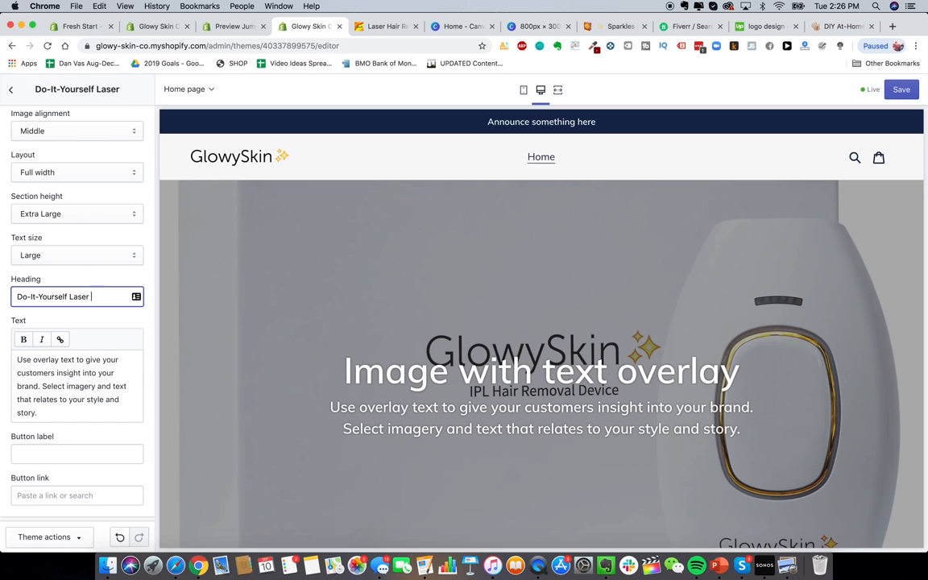
type("Hair Removal Is F")
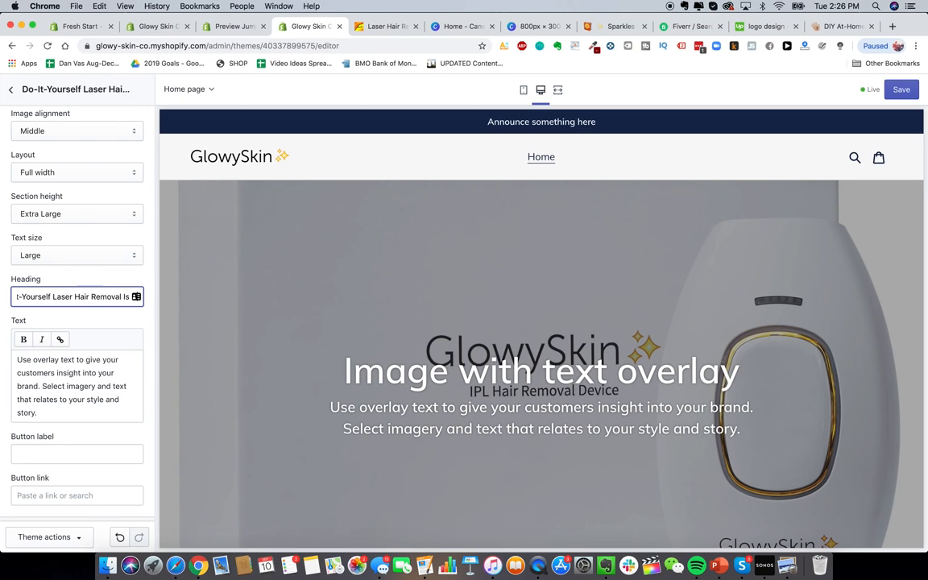
type("ere!")
left_click(88, 401)
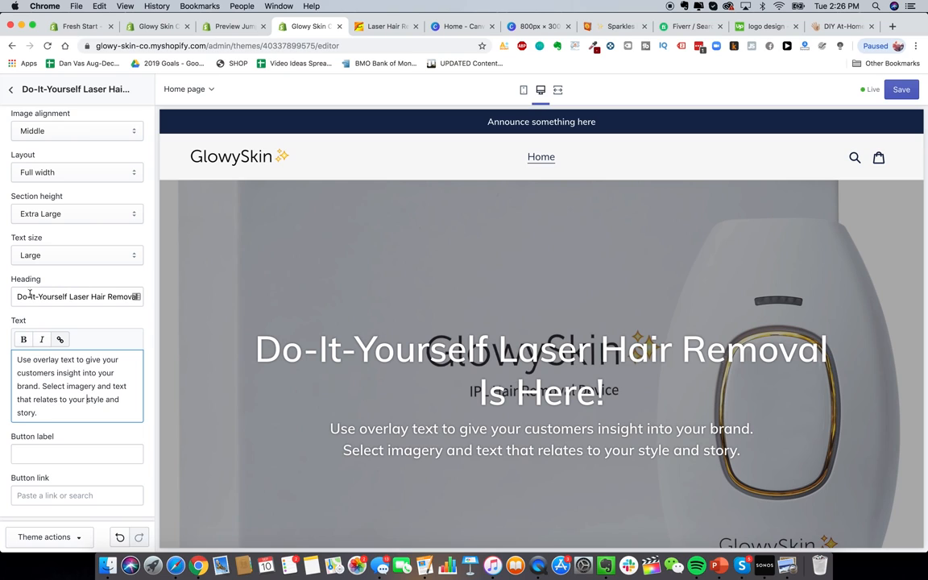
left_click_drag(69, 296, 15, 296)
type("DIY")
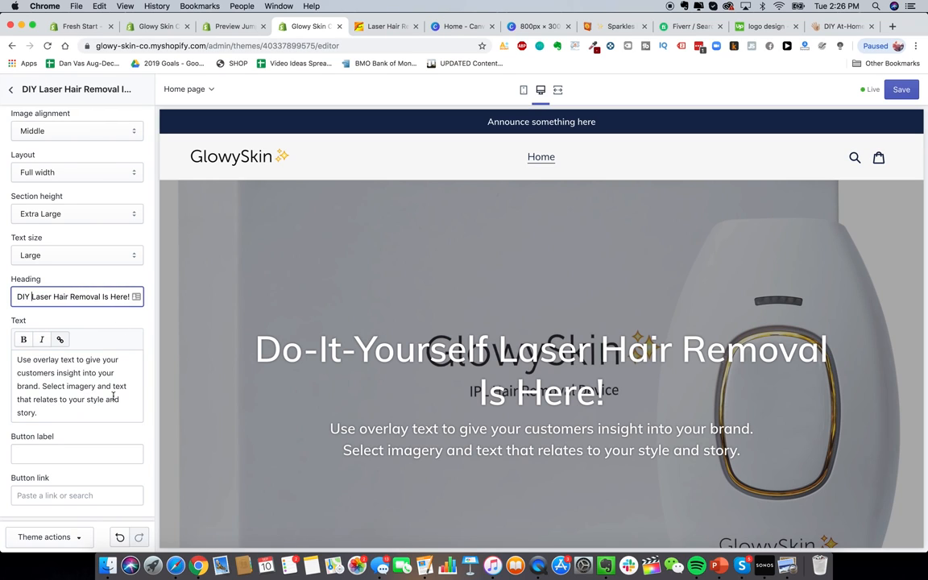
left_click(113, 397)
Step: Refine the heading to 'DIY Laser Hair Removal Is Here', briefly trying 'Premium Laser'
scroll(462, 315, "down", 1)
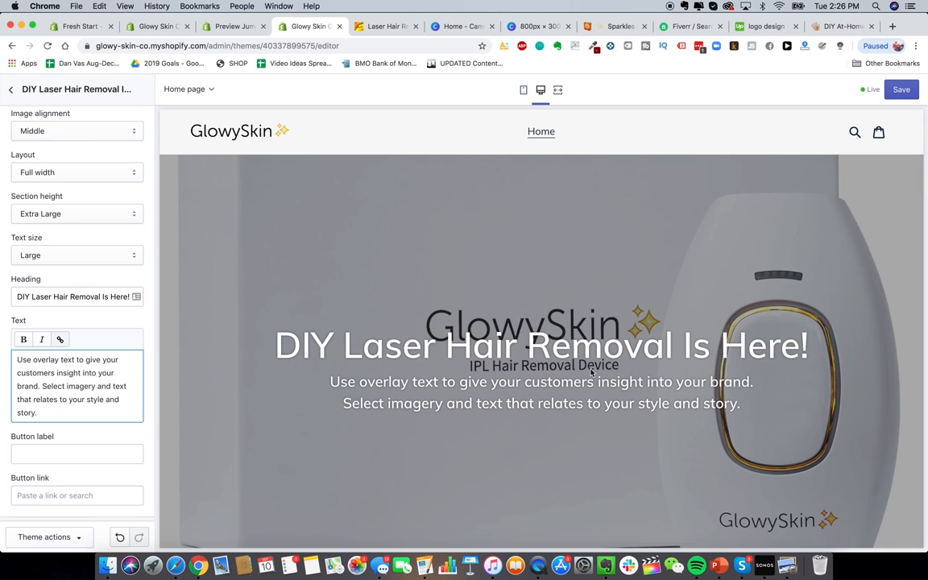
scroll(591, 373, "down", 1)
scroll(725, 292, "up", 1)
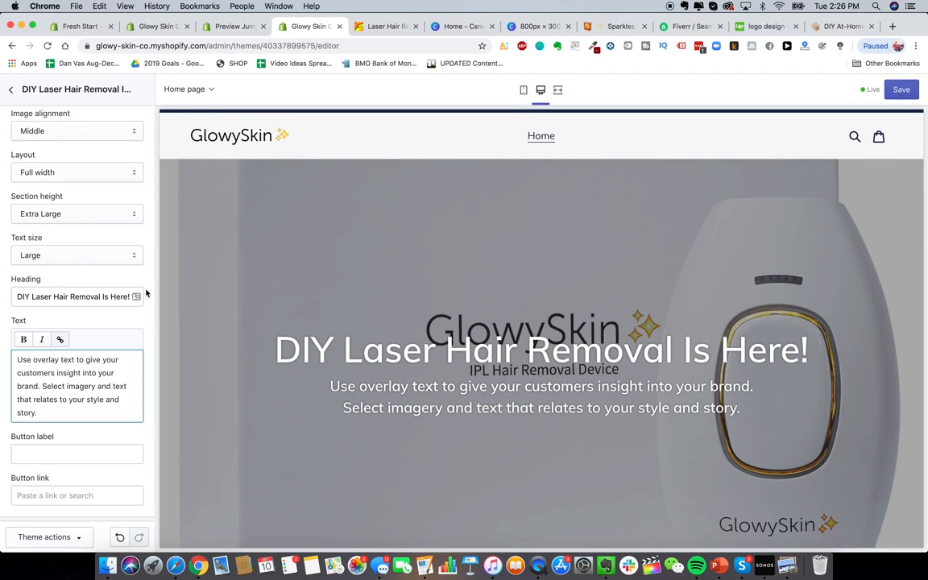
left_click_drag(103, 296, 129, 298)
left_click(129, 297)
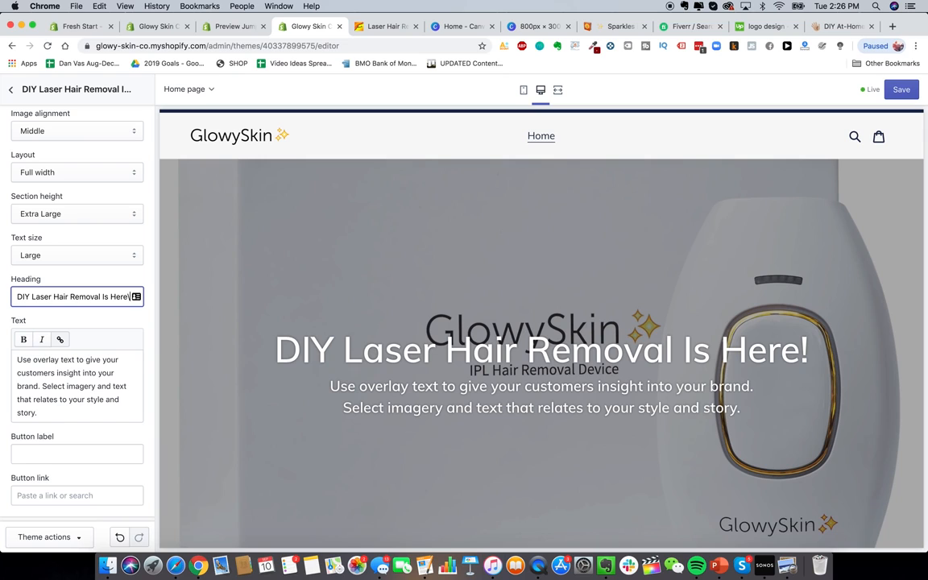
key("BackSpace")
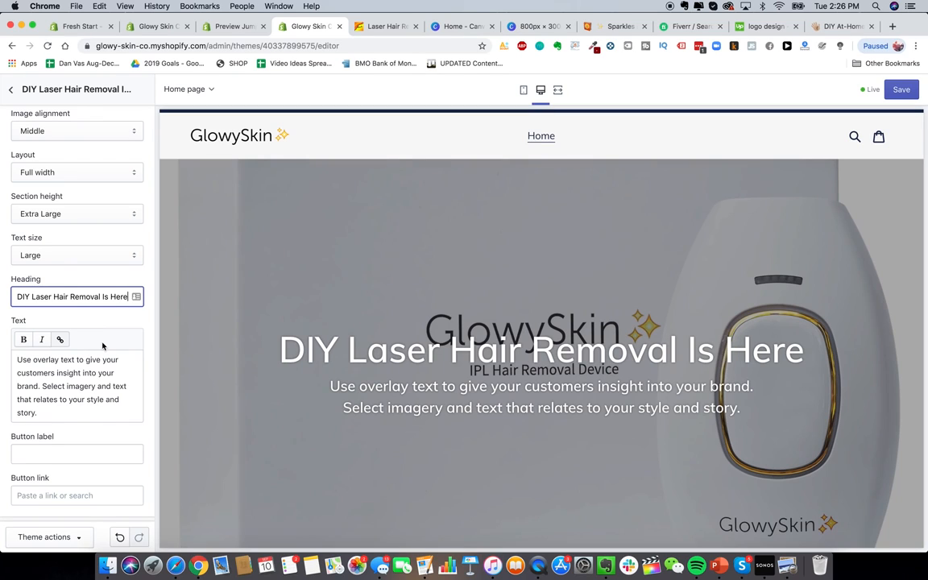
scroll(102, 345, "down", 1)
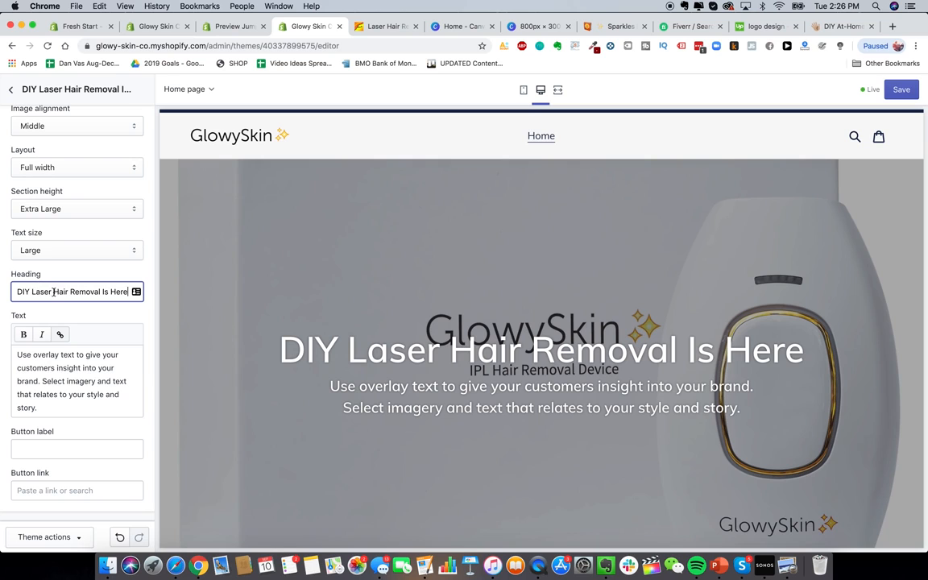
left_click_drag(54, 291, 2, 293)
type("Premium Laser")
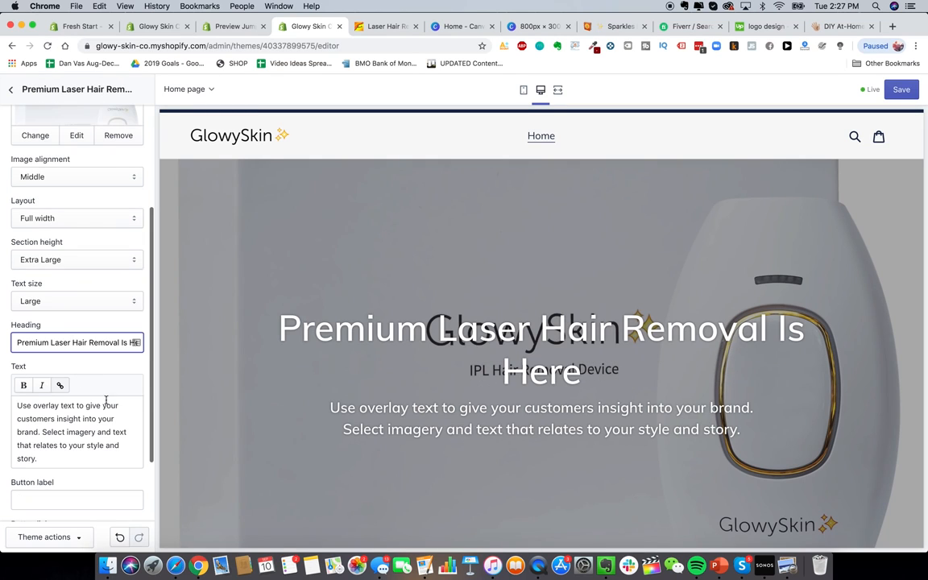
scroll(77, 274, "up", 2)
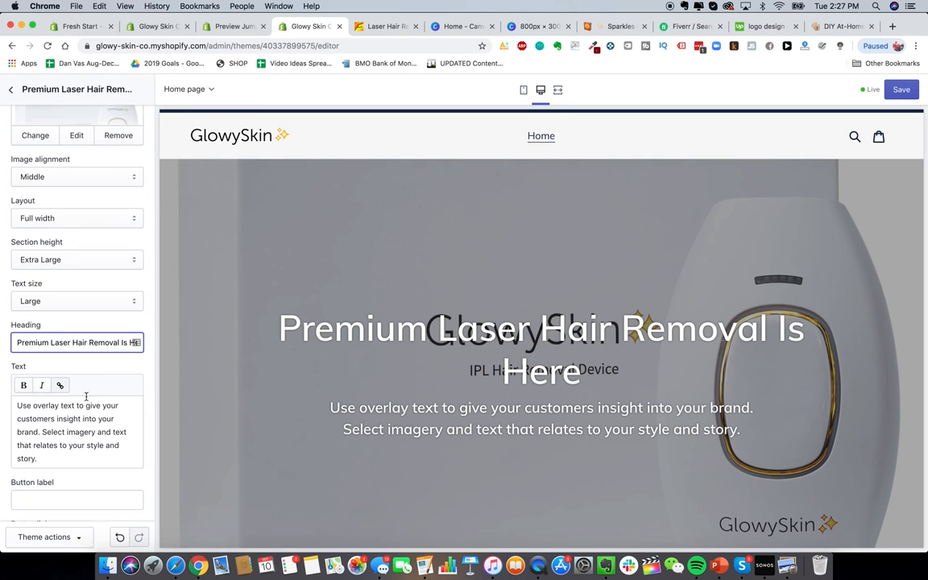
double_click(31, 343)
type("DiY")
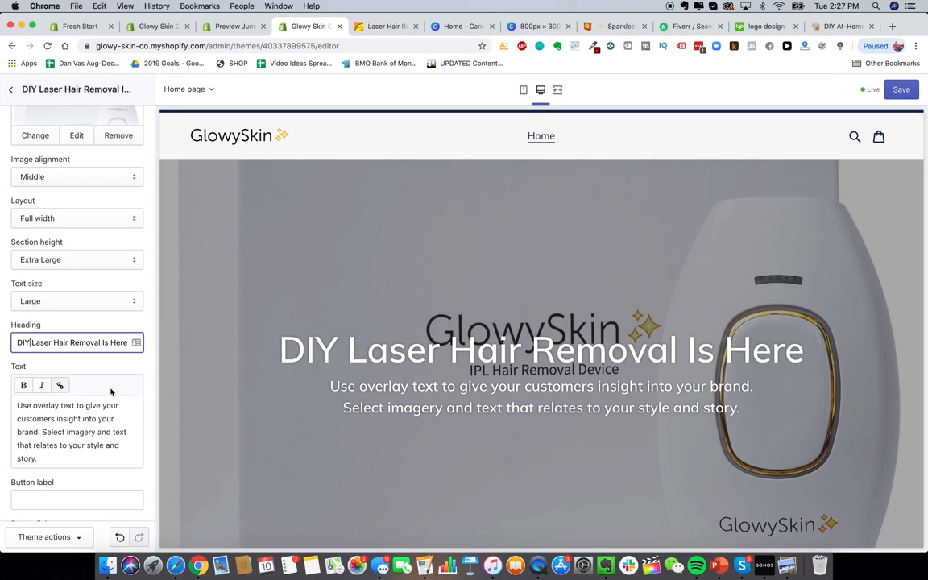
Step: Replace the description with 'The best laser hair removal device on the planet.'
scroll(111, 391, "down", 1)
triple_click(75, 395)
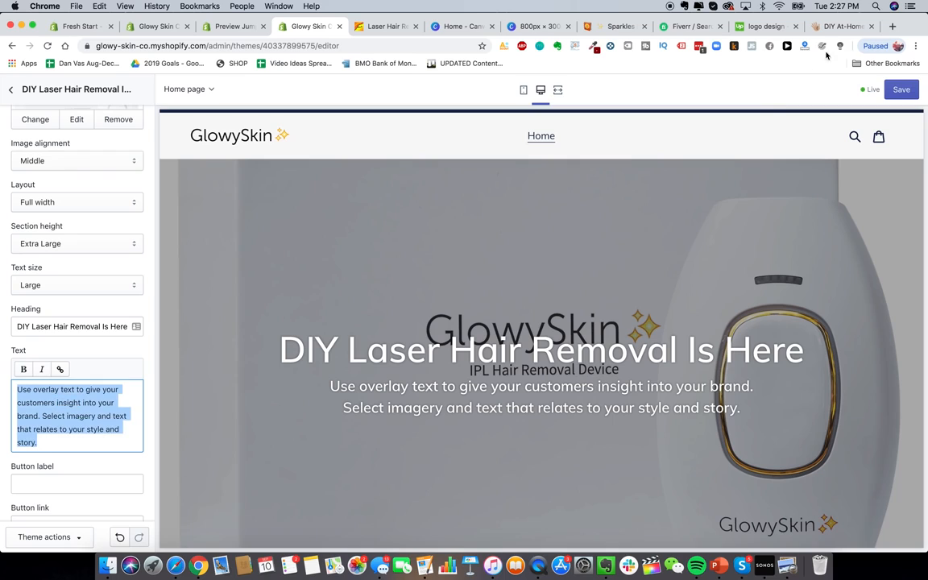
type("The be")
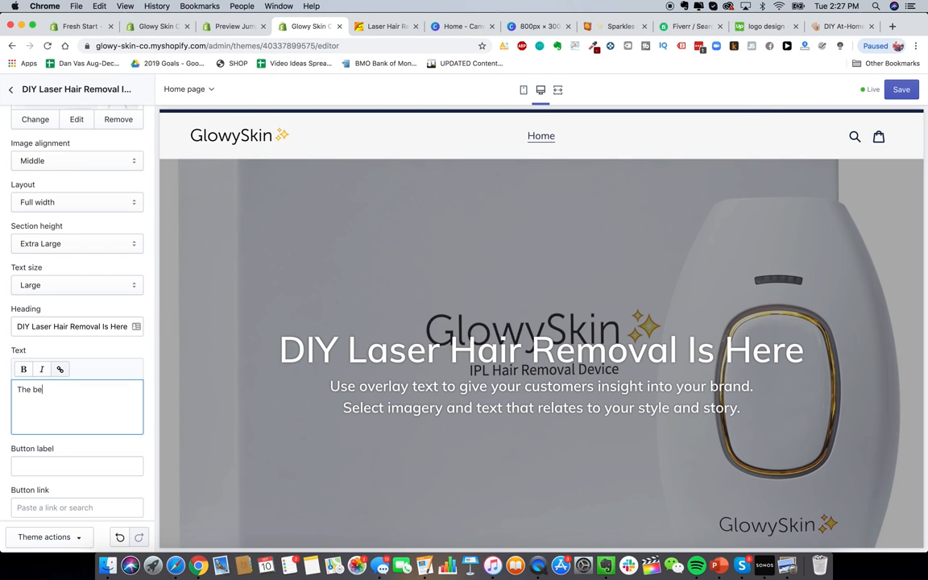
type("st laser hair removal device on the planet.")
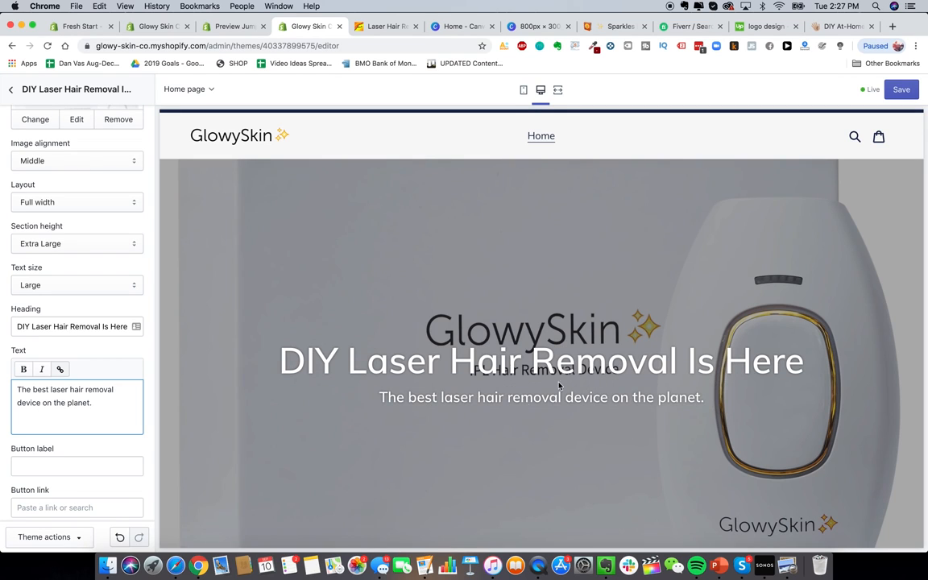
scroll(83, 456, "down", 2)
Step: Enter SHOP NOW as the button label
left_click(87, 404)
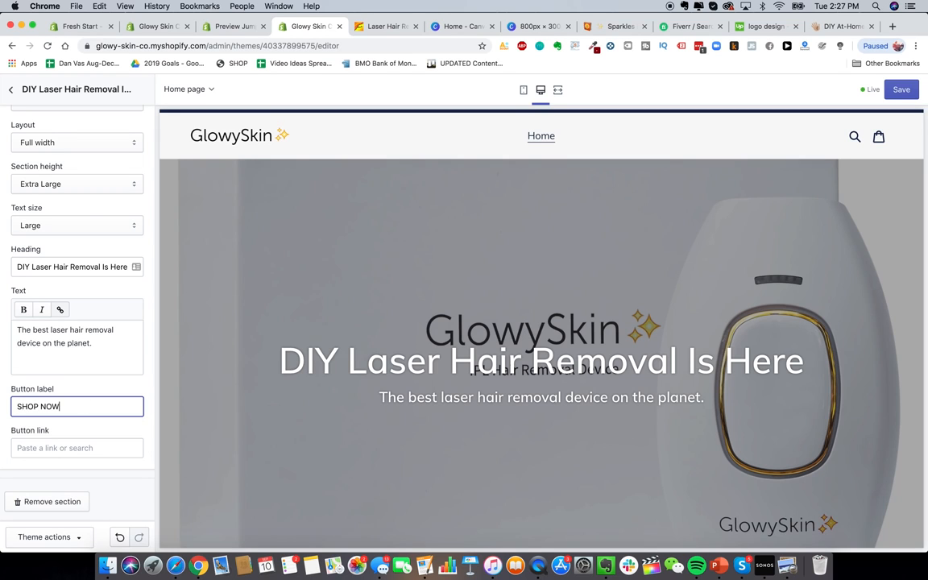
scroll(524, 372, "down", 4)
scroll(524, 375, "up", 3)
left_click(507, 376)
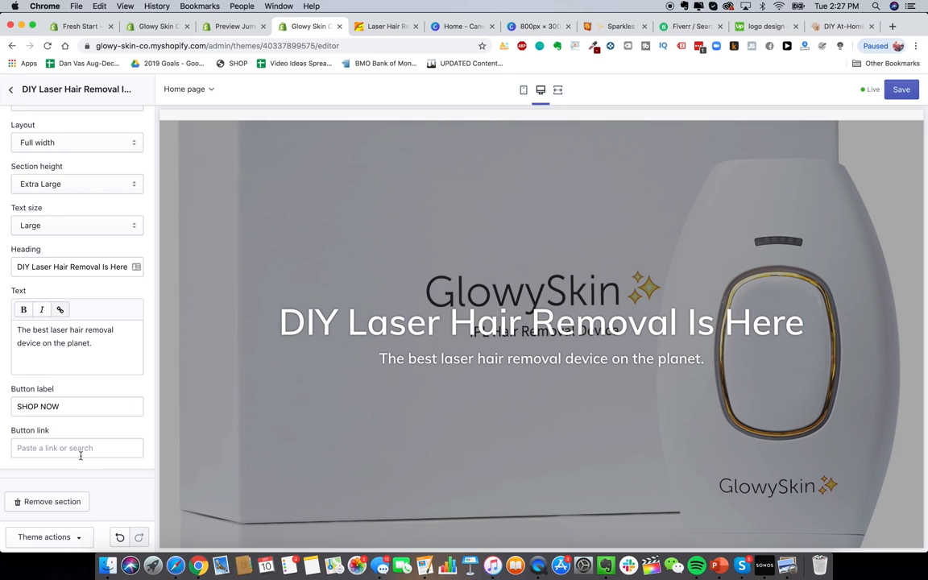
scroll(104, 313, "up", 5)
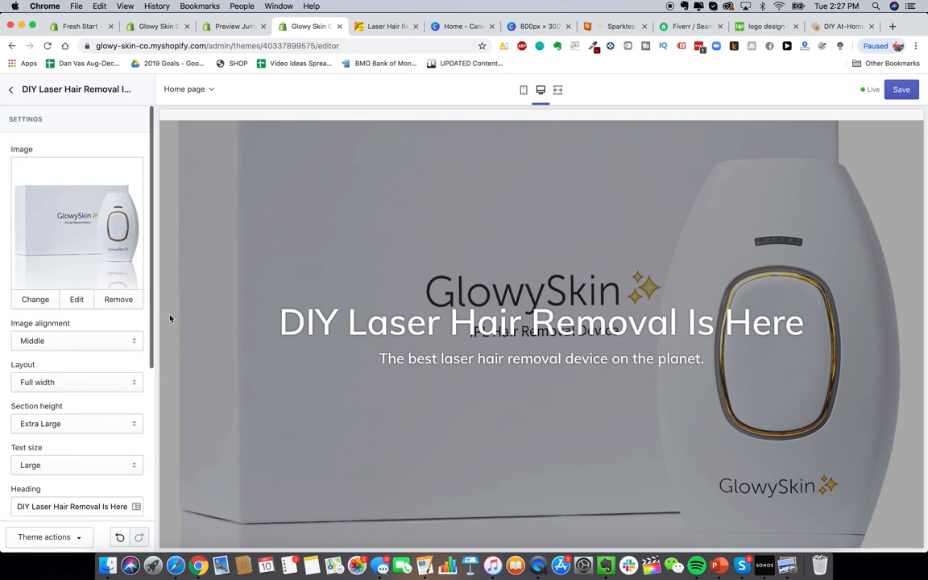
Step: Try 2 then 3 products per row in Featured collection, then hide that section
scroll(276, 218, "up", 2)
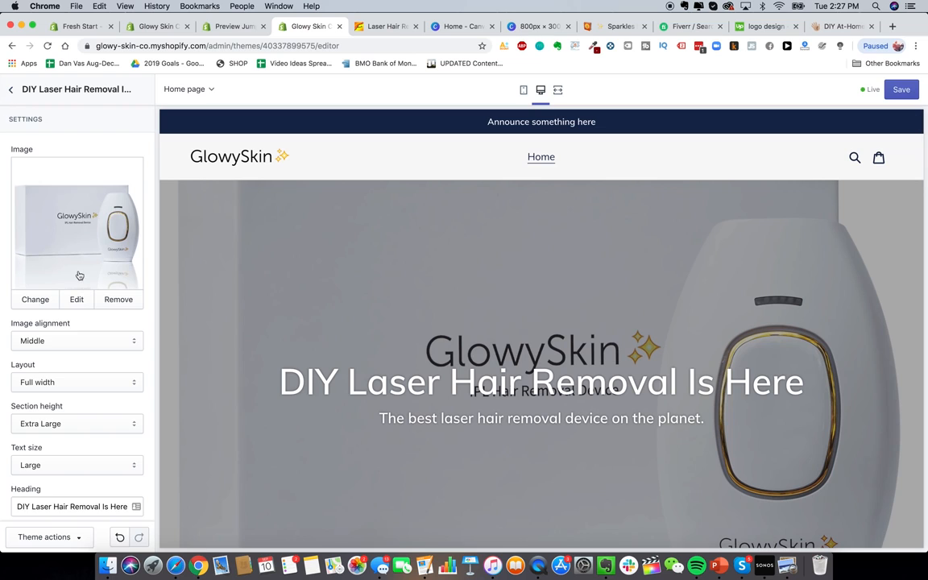
scroll(79, 271, "down", 5)
scroll(78, 271, "up", 5)
left_click(12, 89)
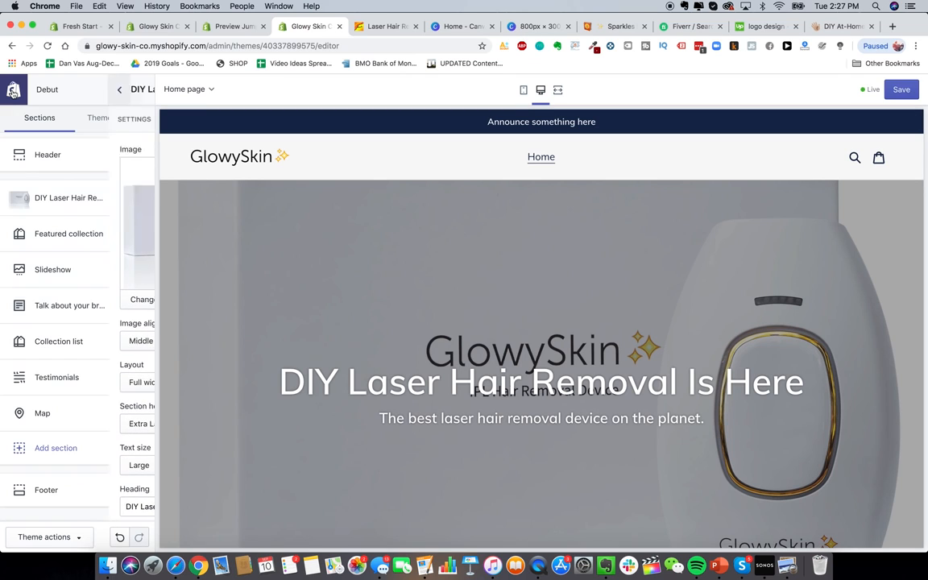
scroll(428, 327, "down", 3)
scroll(429, 327, "up", 3)
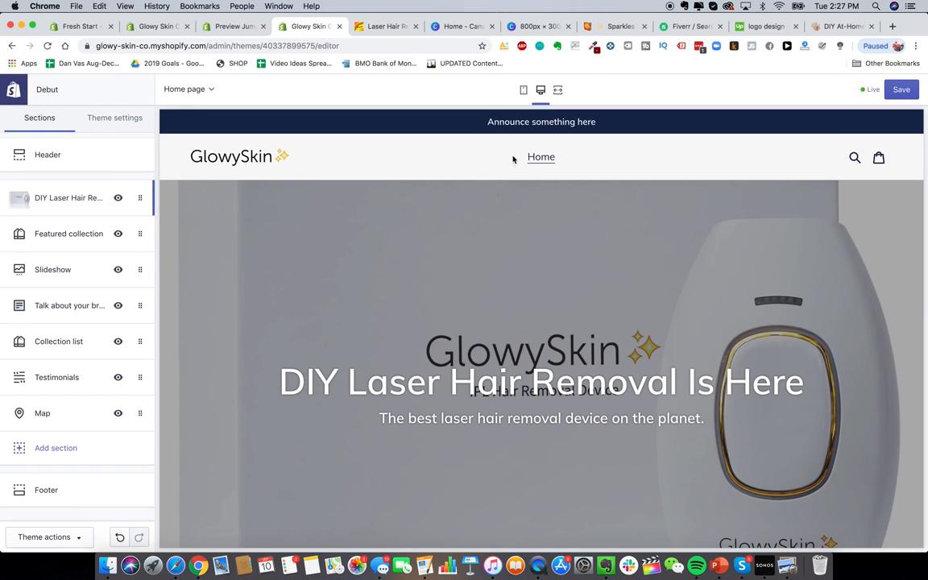
scroll(346, 236, "down", 10)
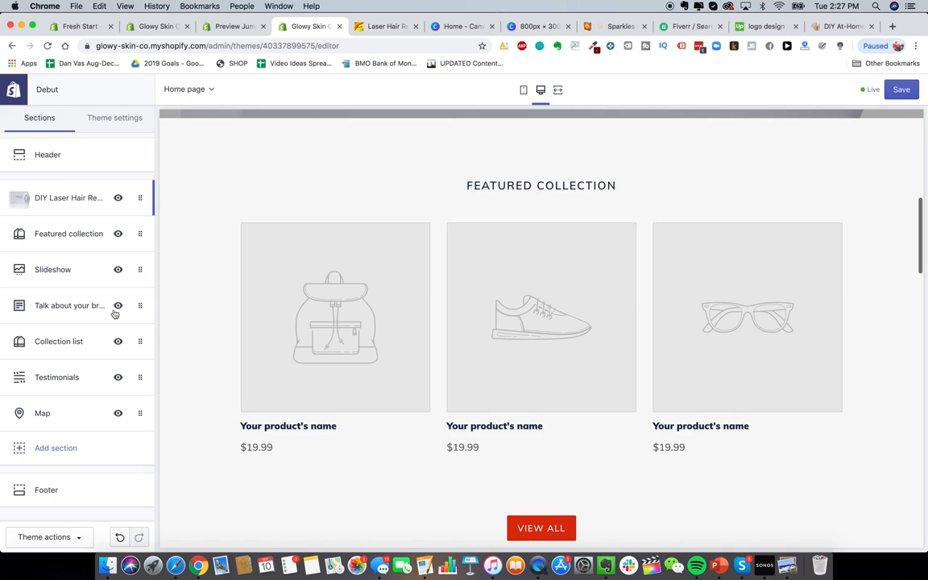
scroll(335, 244, "up", 2)
scroll(335, 244, "down", 3)
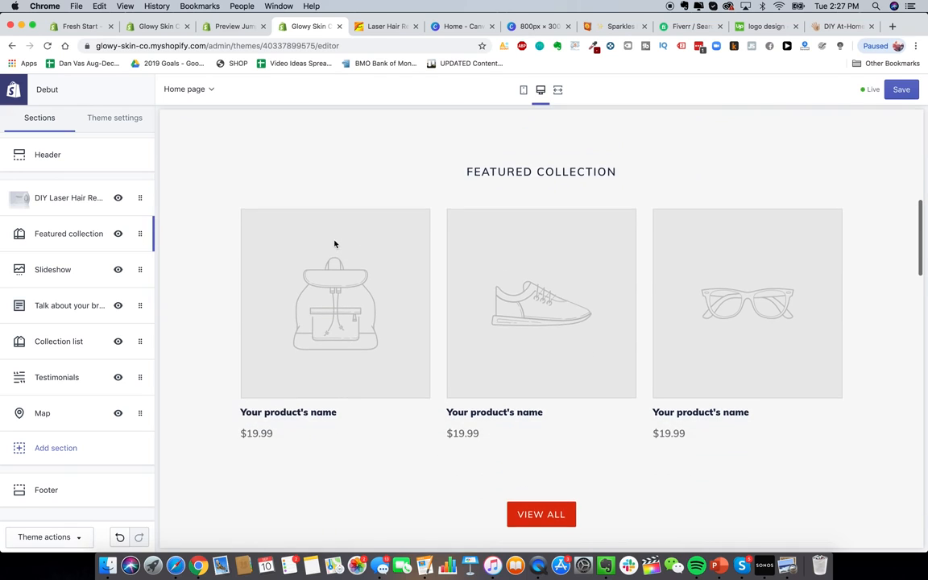
left_click(62, 233)
left_click_drag(49, 284, 17, 283)
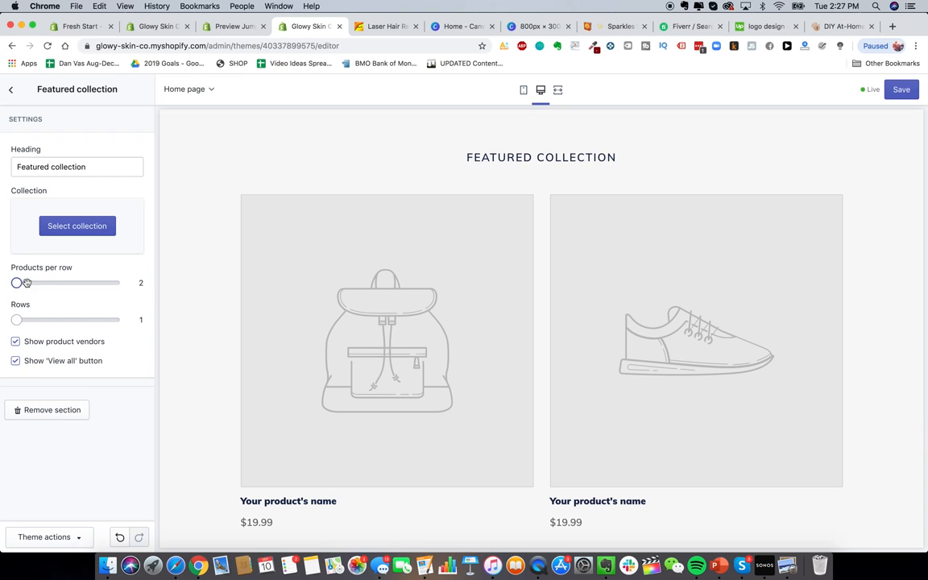
left_click_drag(27, 282, 36, 282)
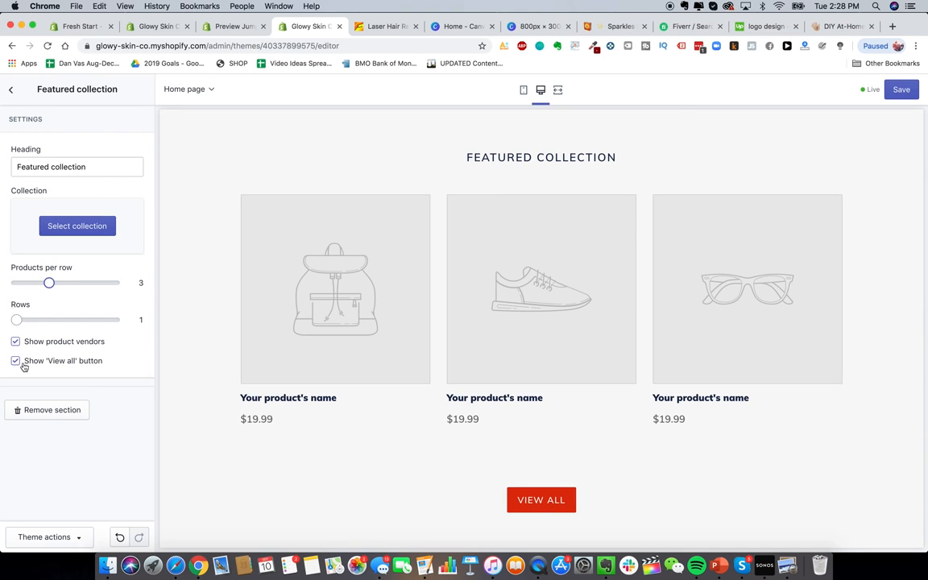
left_click(11, 90)
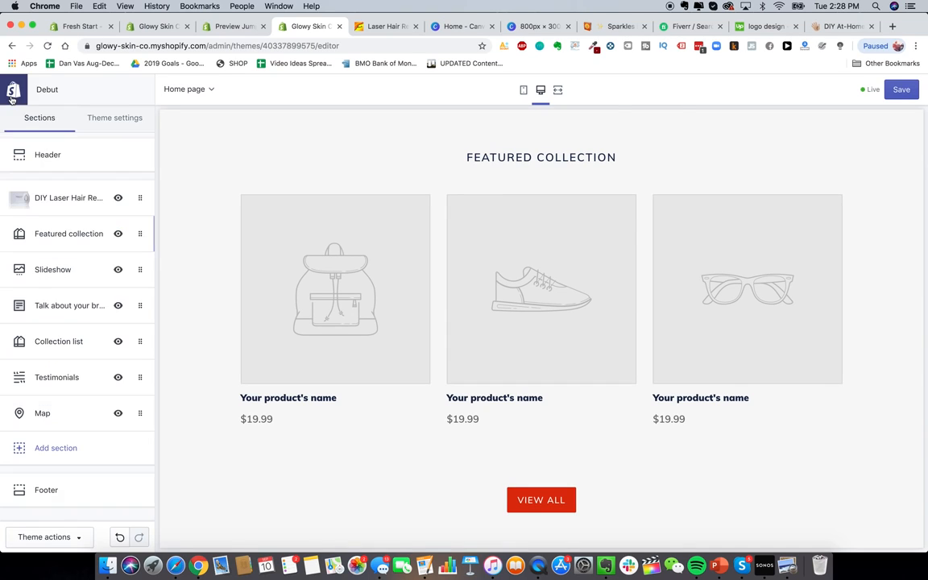
left_click(118, 235)
Step: Inspect the Talk about your brand section's text block settings
scroll(330, 326, "up", 3)
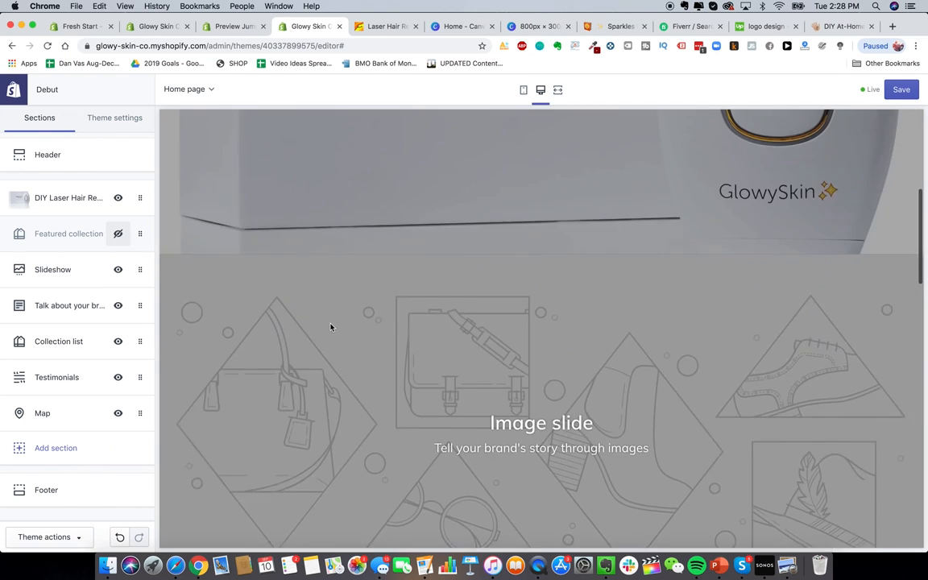
scroll(330, 327, "up", 3)
scroll(362, 327, "down", 5)
scroll(467, 318, "up", 1)
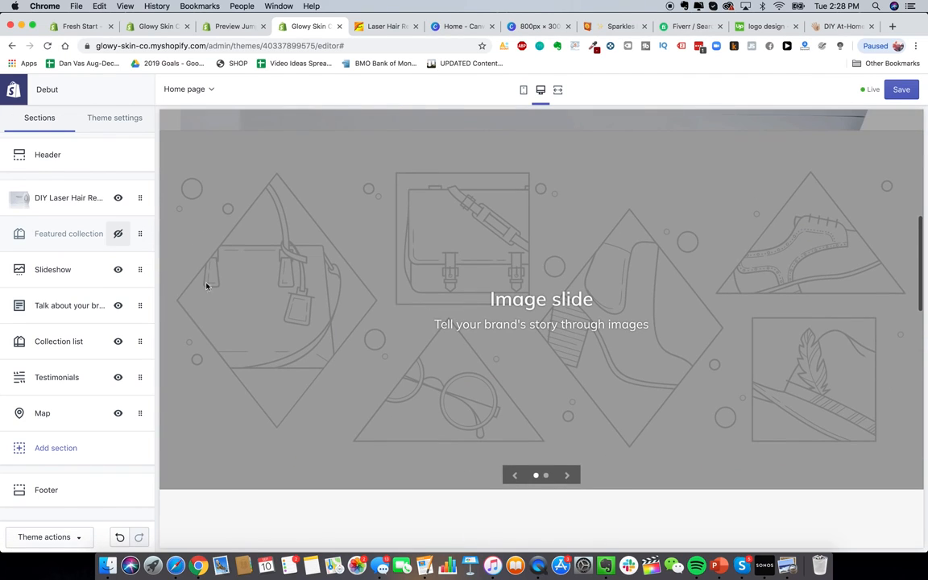
scroll(425, 402, "down", 5)
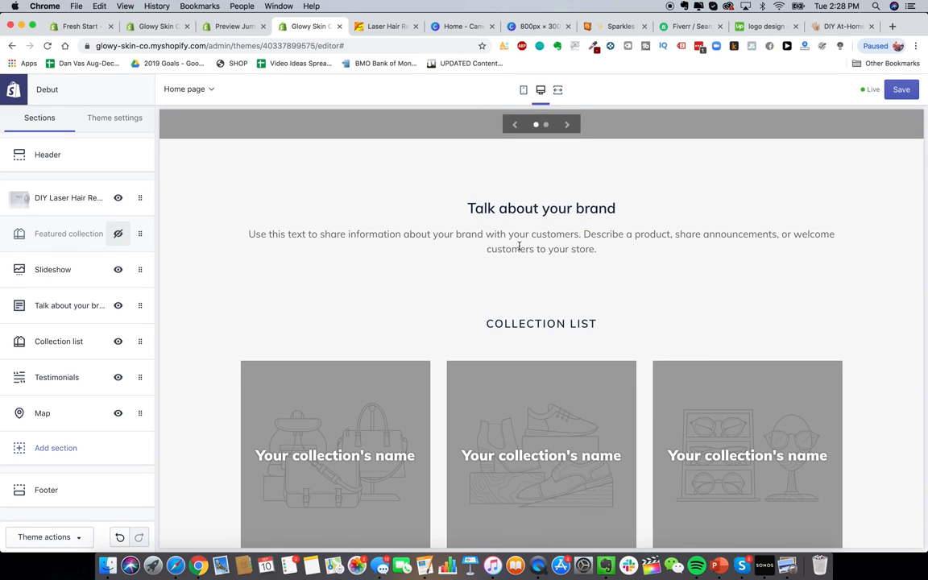
left_click(58, 305)
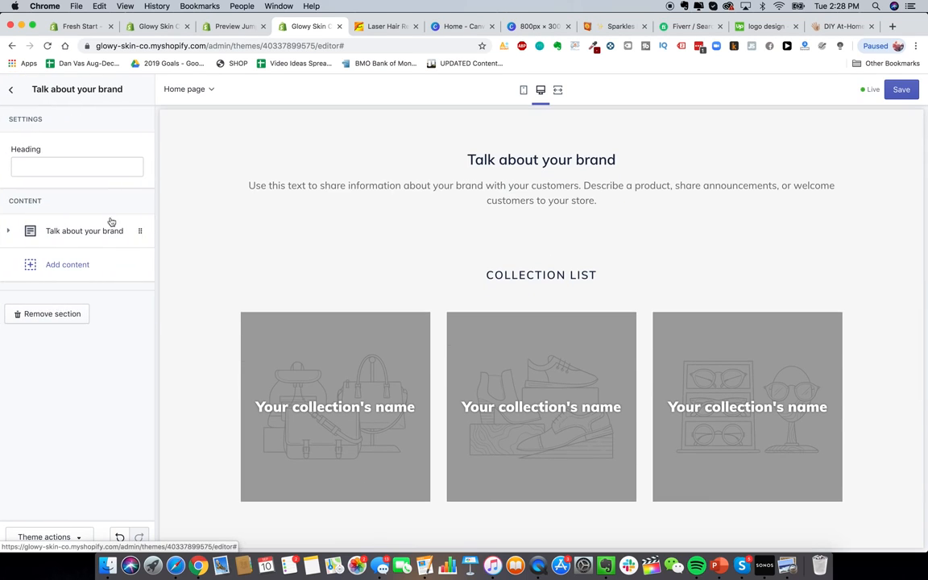
left_click(77, 232)
scroll(59, 326, "down", 1)
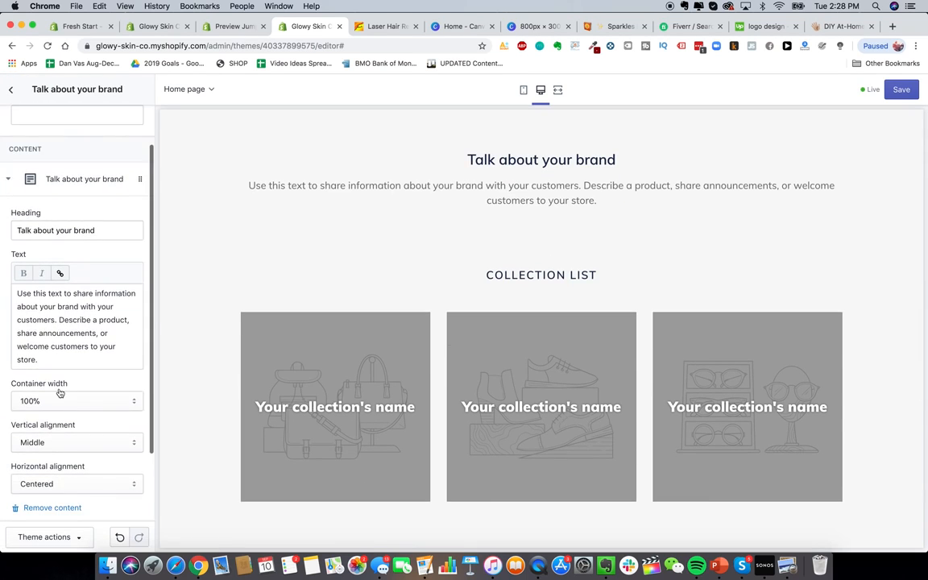
scroll(59, 392, "down", 3)
scroll(65, 327, "up", 5)
left_click(11, 89)
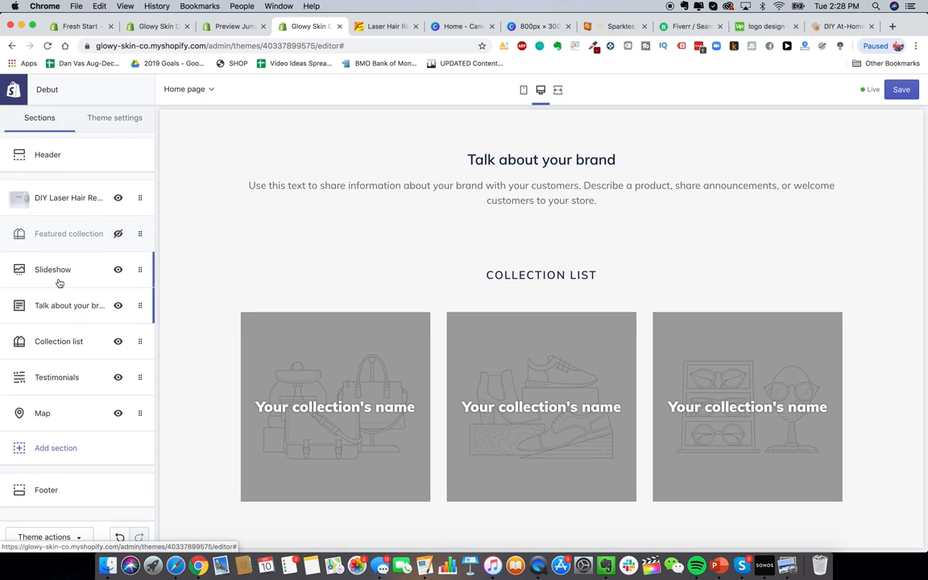
Step: Hide the Map section from the home page and open the Footer settings
scroll(411, 378, "down", 10)
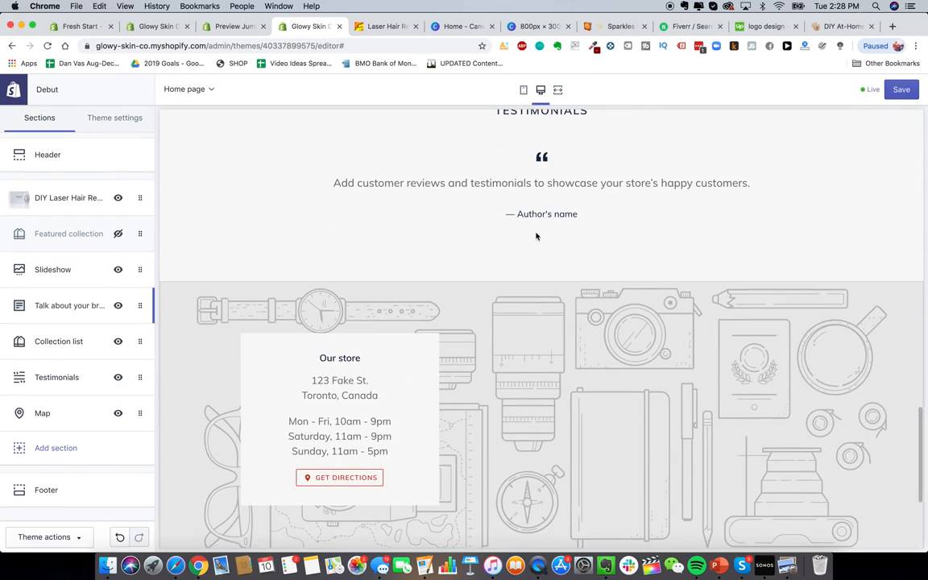
scroll(516, 239, "down", 5)
scroll(435, 269, "up", 1)
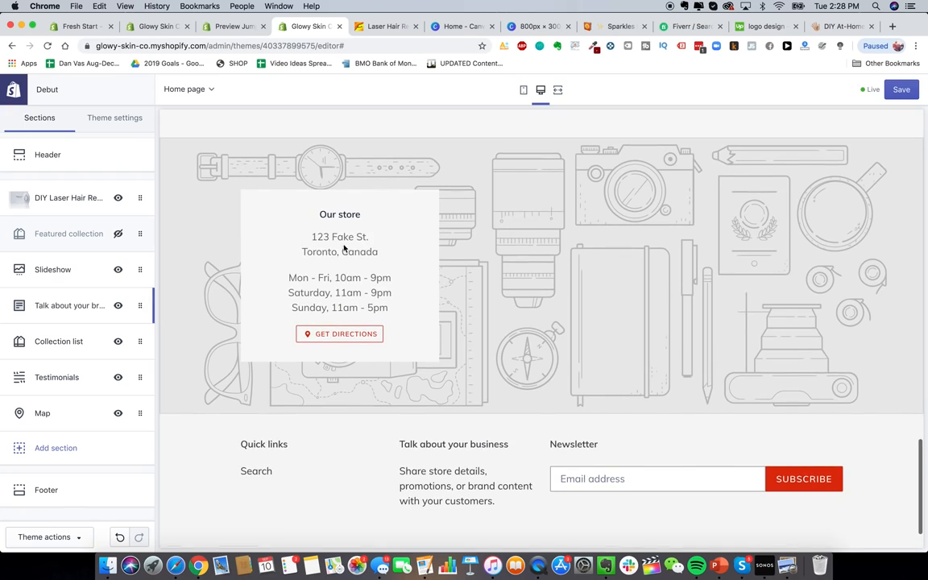
left_click(118, 413)
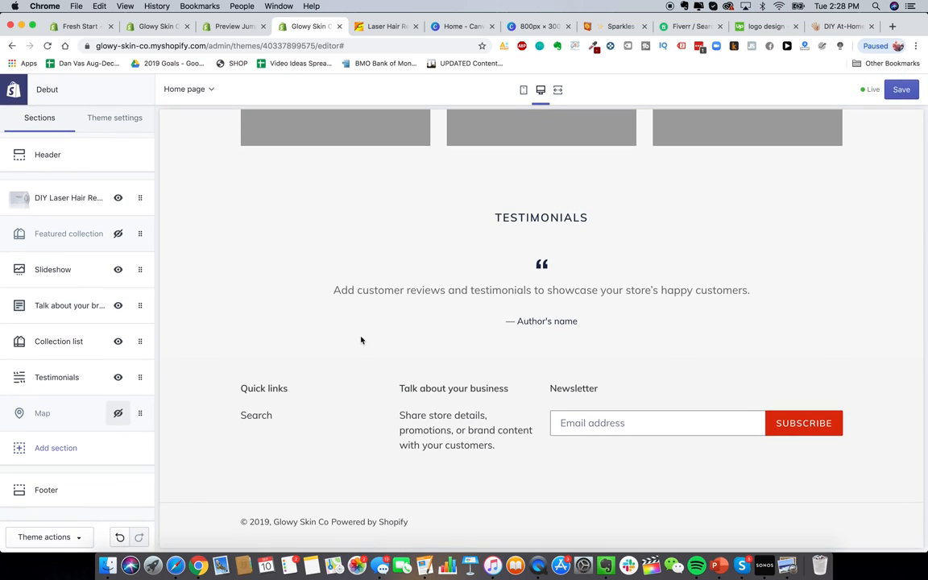
left_click(110, 486)
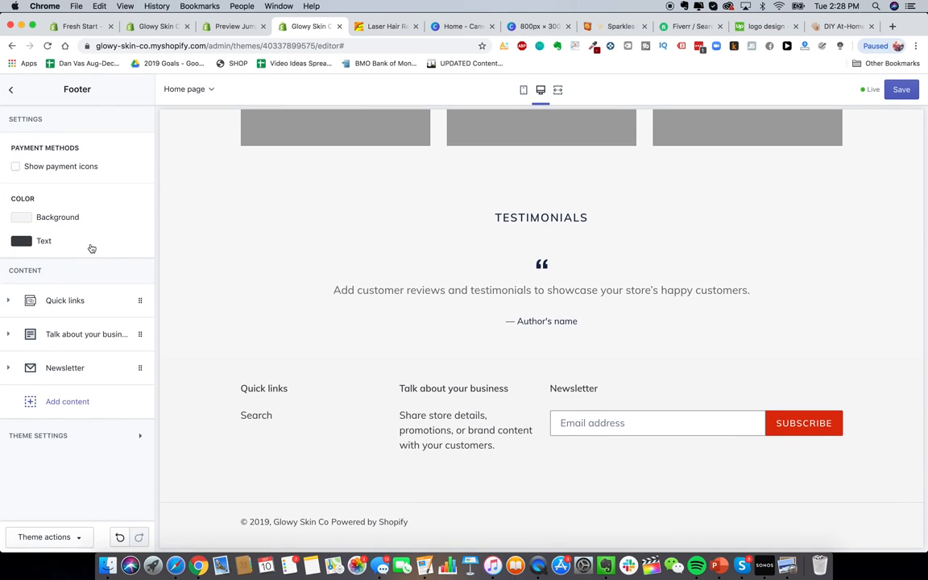
Step: Show payment icons and remove the Newsletter, Talk about your business and Quick links footer blocks
left_click(60, 170)
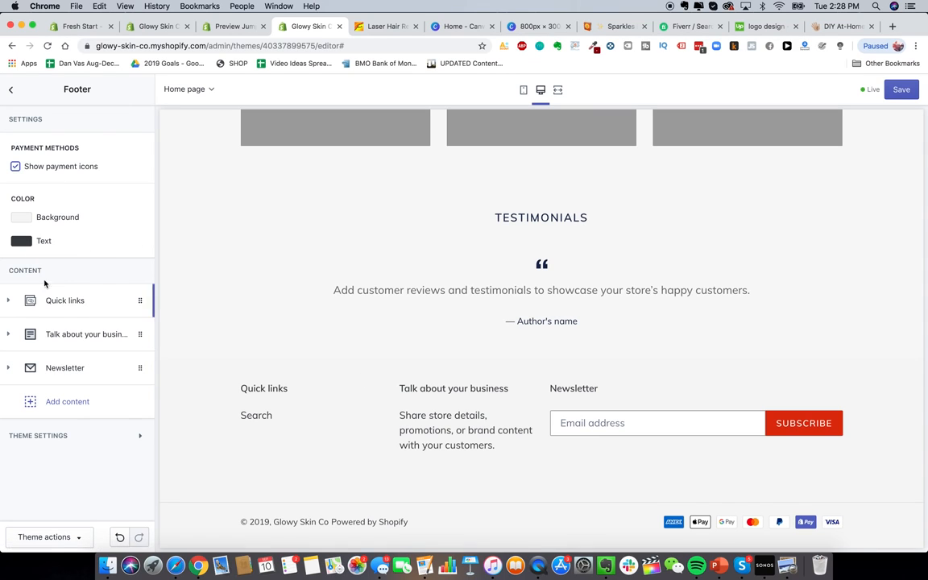
left_click(80, 369)
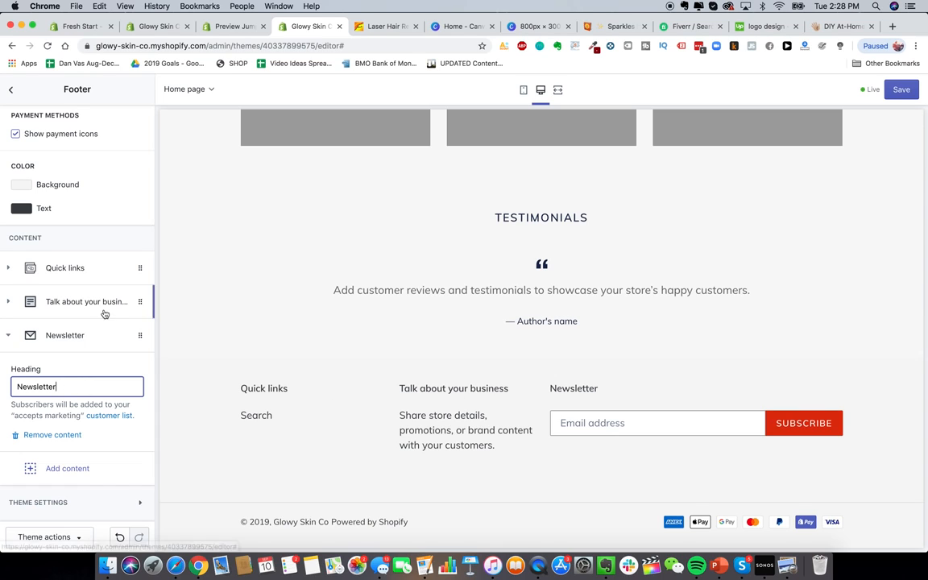
left_click(47, 436)
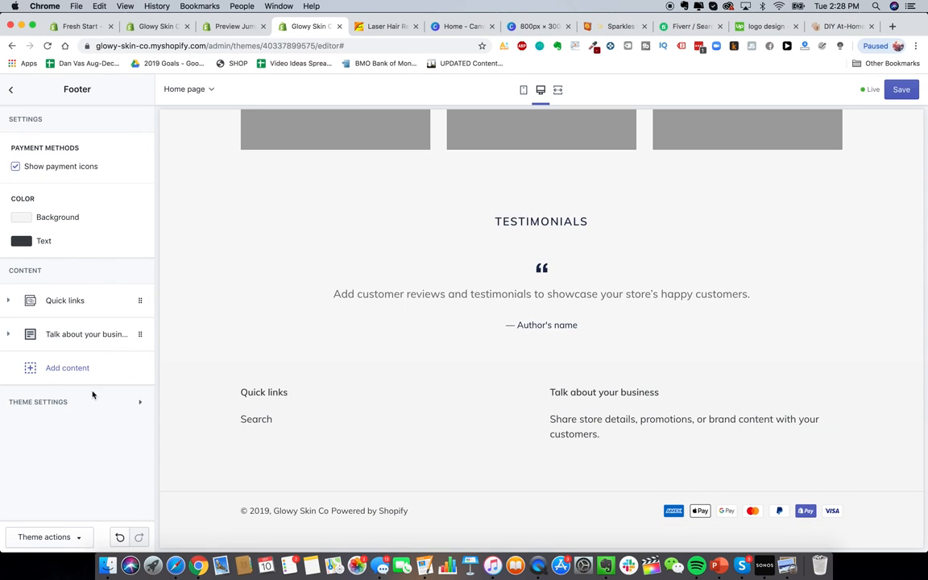
left_click(90, 347)
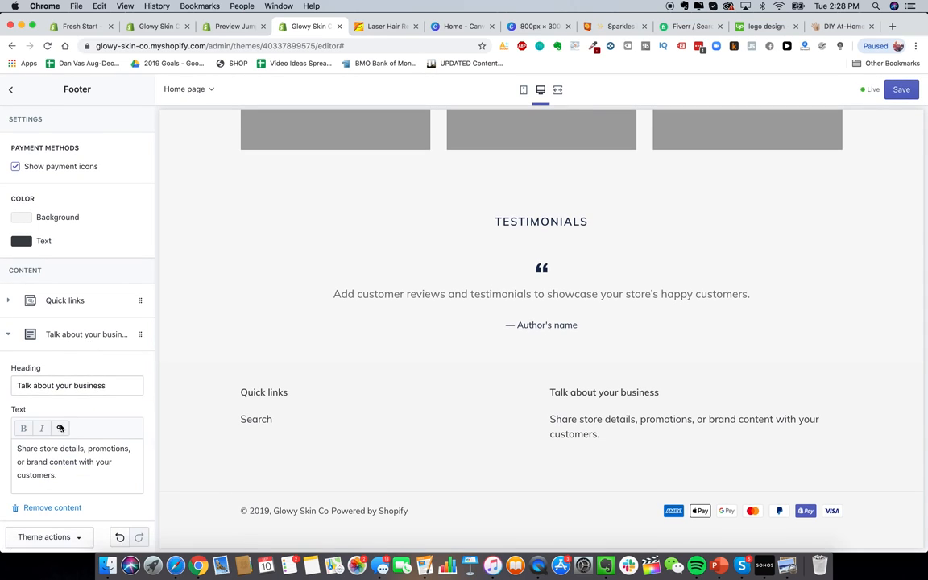
left_click(48, 505)
left_click(99, 312)
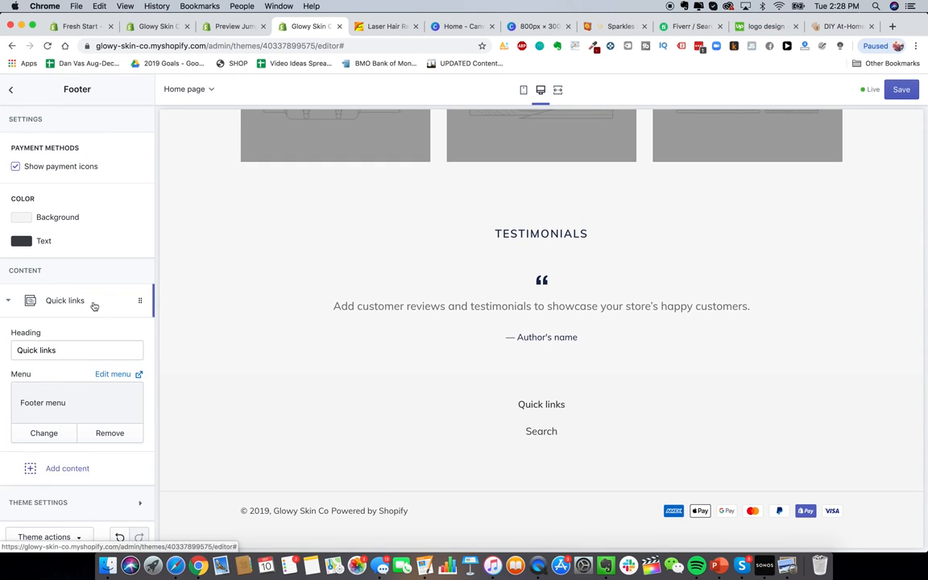
left_click(59, 453)
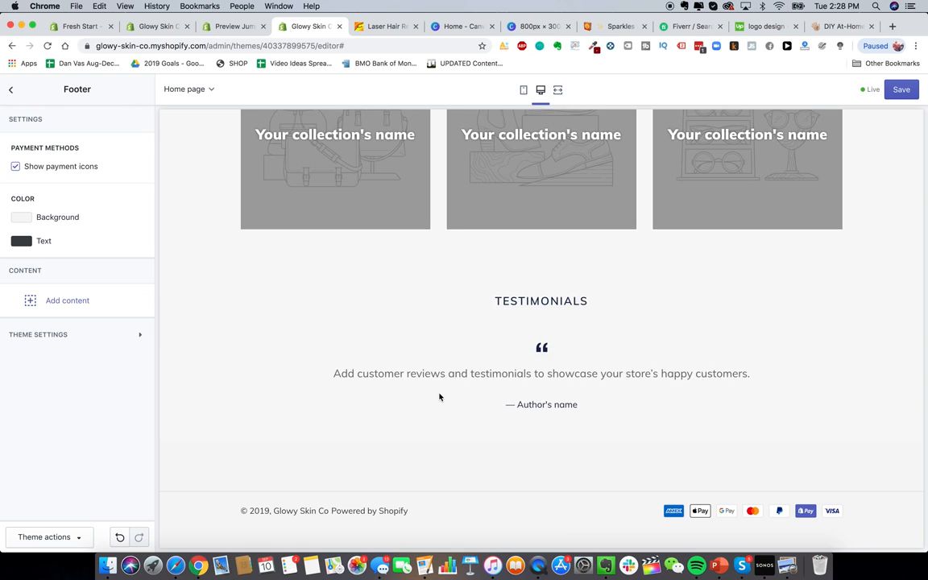
Step: Return to the sections list and open Theme settings
scroll(439, 395, "up", 15)
left_click(11, 89)
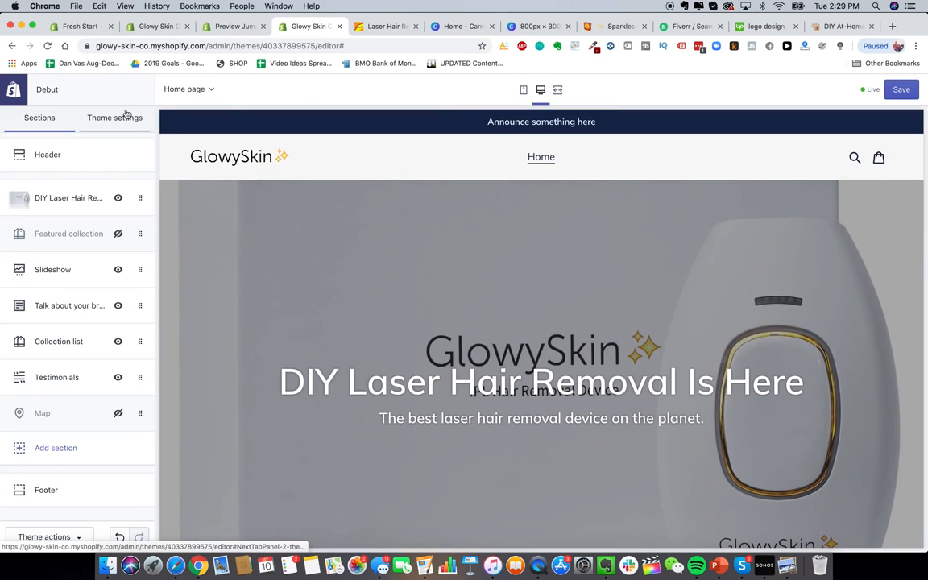
left_click(119, 117)
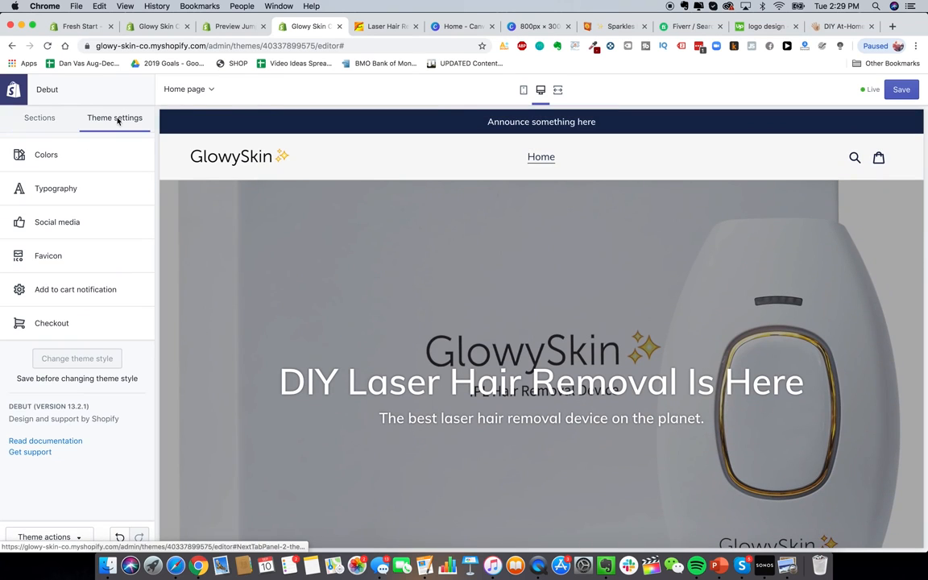
Step: In Typography, browse fonts for headings and buttons, trying Alegreya
left_click(76, 189)
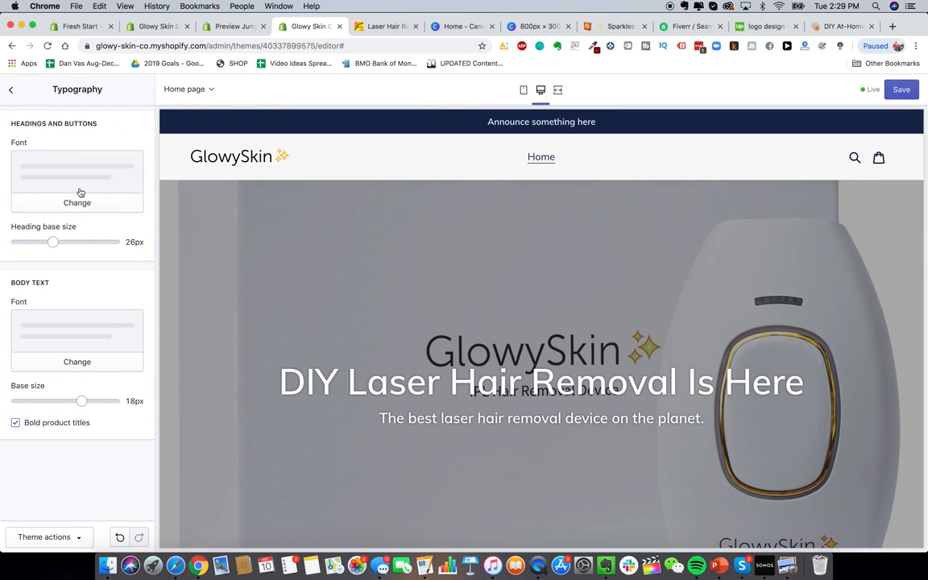
left_click(78, 208)
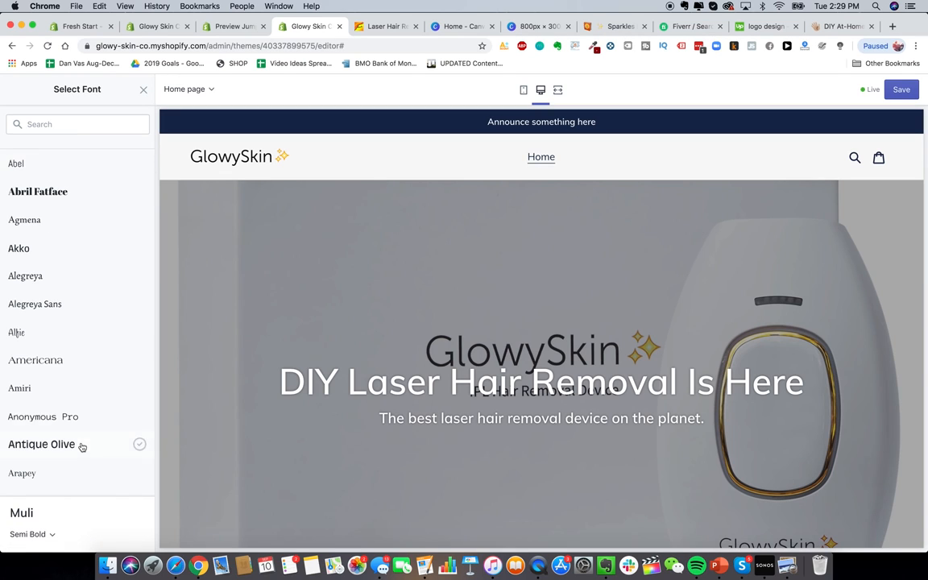
scroll(81, 445, "down", 5)
scroll(81, 446, "down", 3)
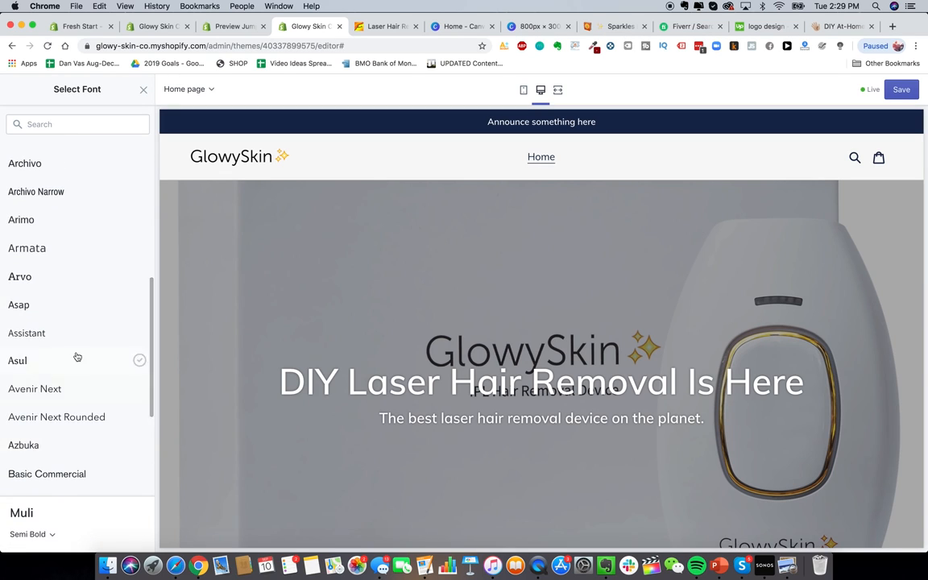
scroll(91, 384, "down", 2)
scroll(91, 384, "down", 1)
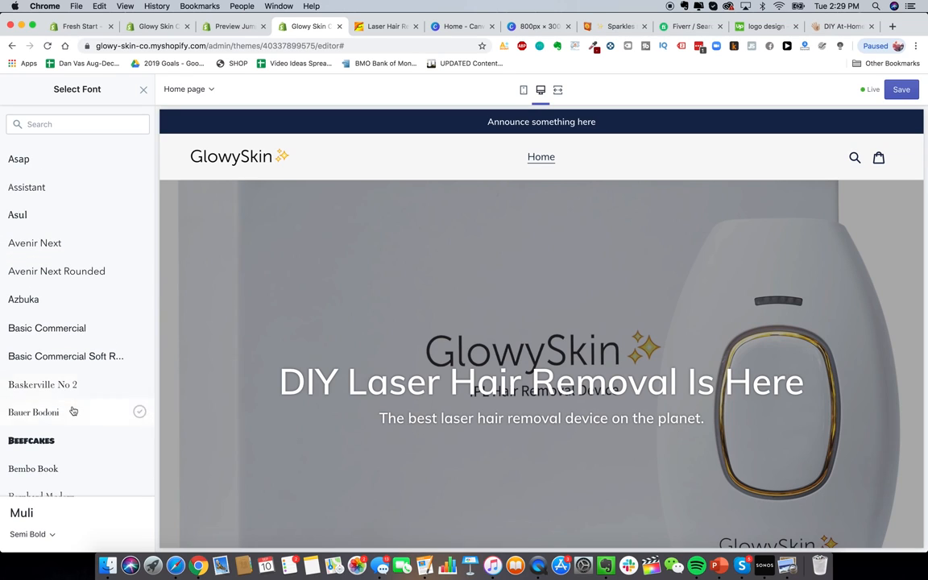
scroll(72, 412, "up", 8)
scroll(79, 262, "down", 1)
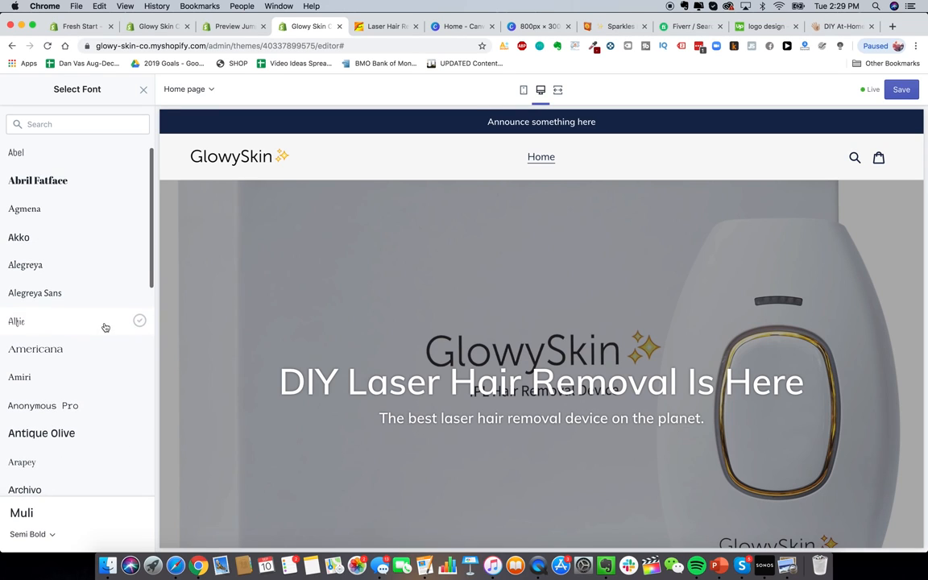
scroll(94, 307, "down", 2)
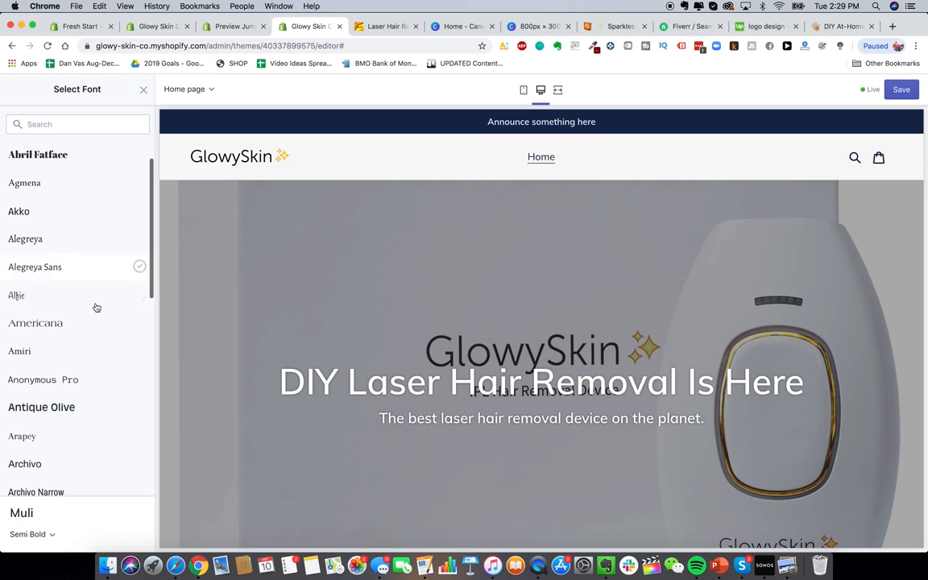
left_click(85, 243)
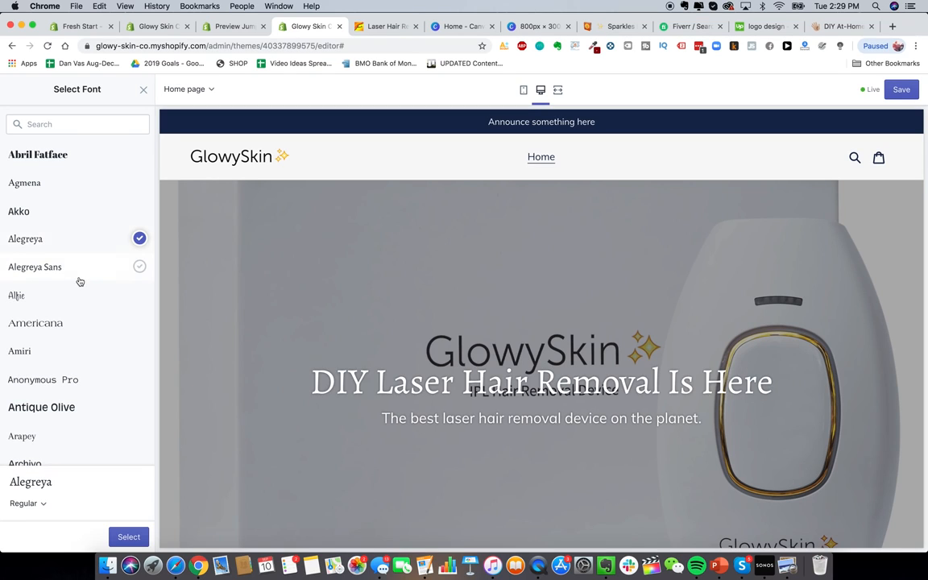
scroll(79, 281, "down", 5)
scroll(79, 281, "down", 8)
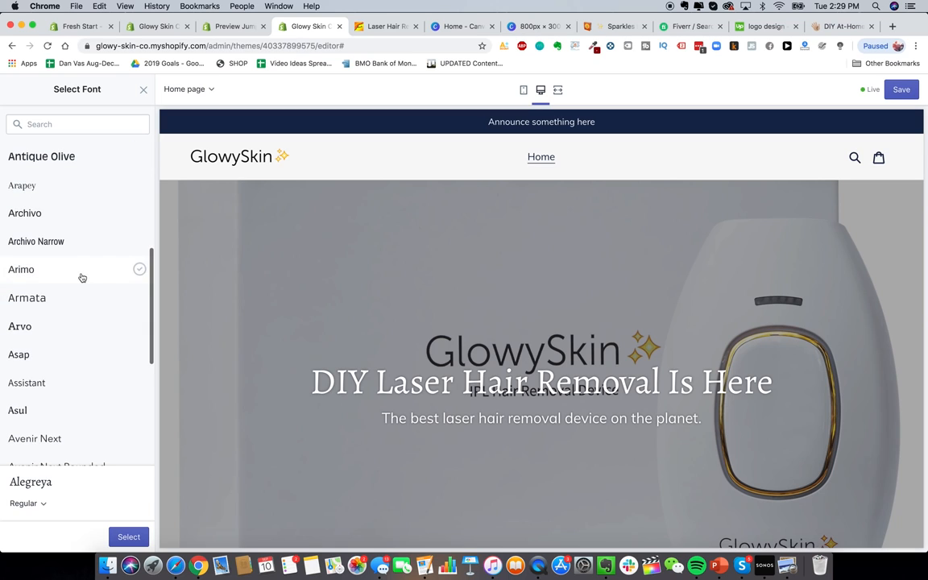
Step: Preview Arvo, then apply Assistant as the headings and buttons font
left_click(66, 326)
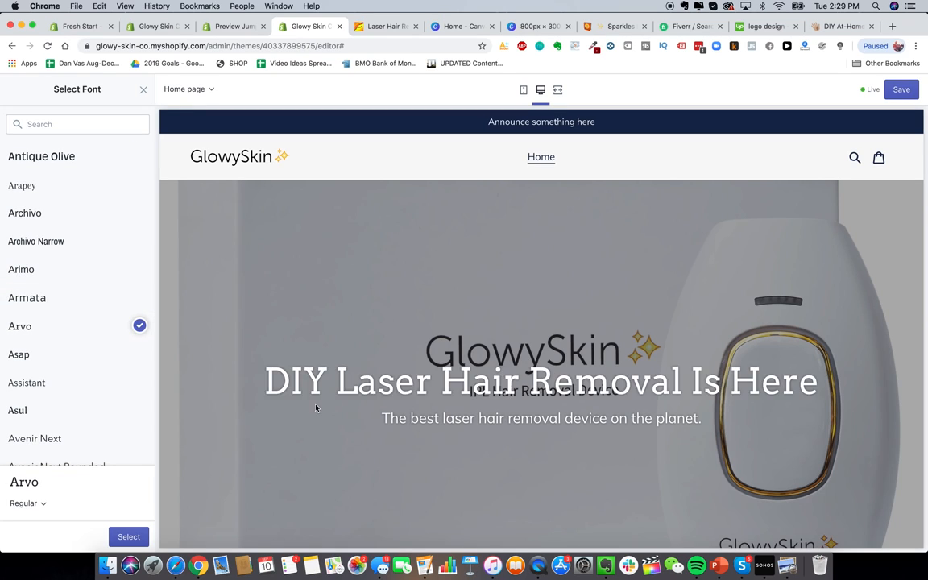
scroll(136, 347, "down", 2)
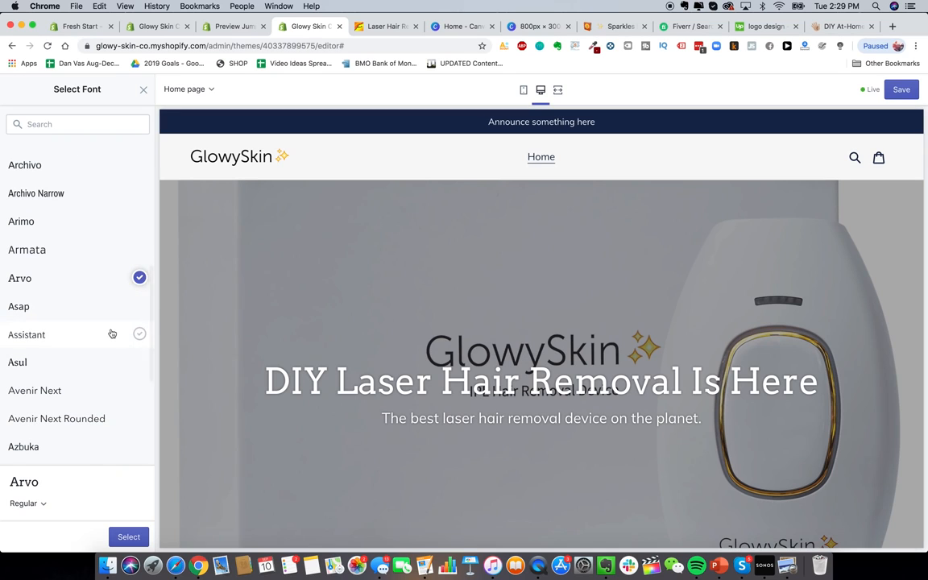
left_click(109, 331)
scroll(104, 364, "down", 2)
scroll(104, 364, "down", 2)
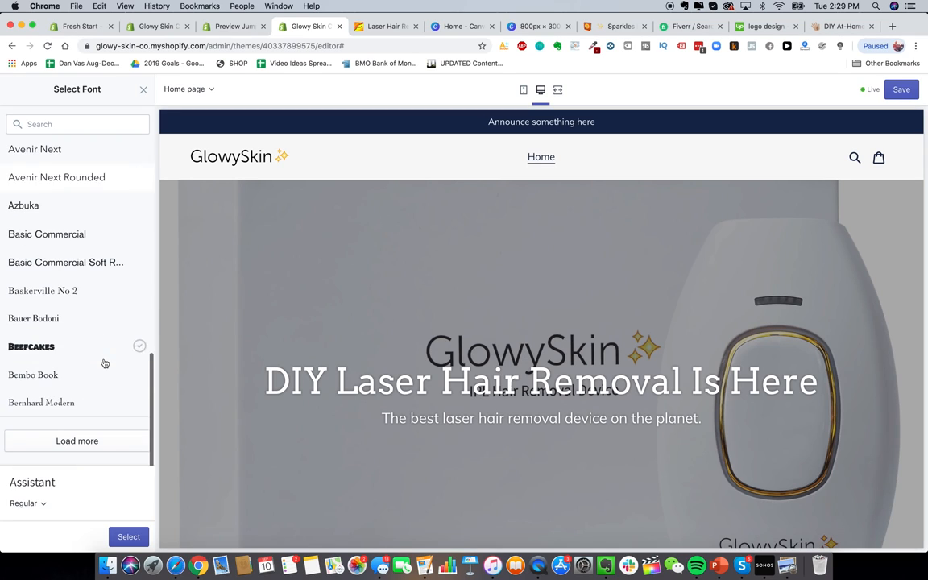
left_click(99, 439)
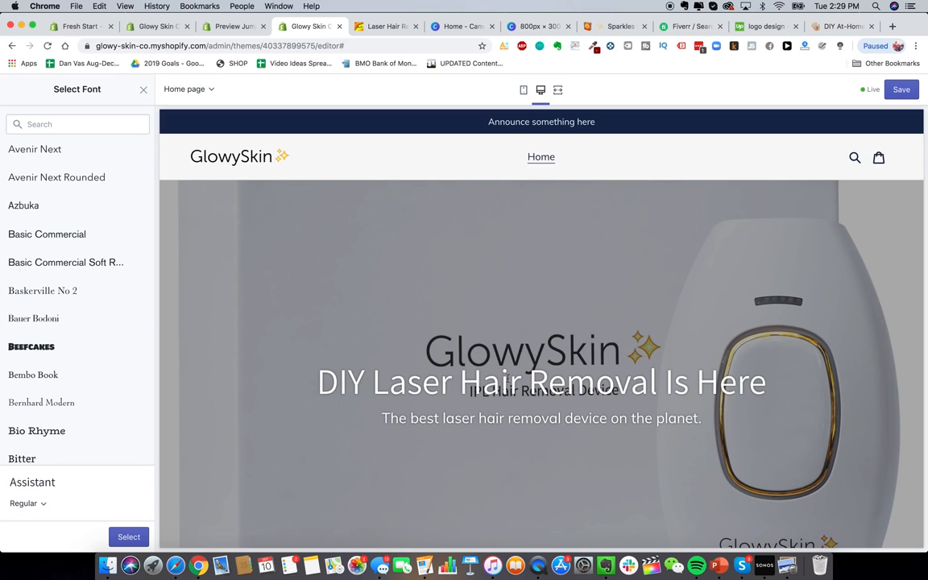
left_click(128, 536)
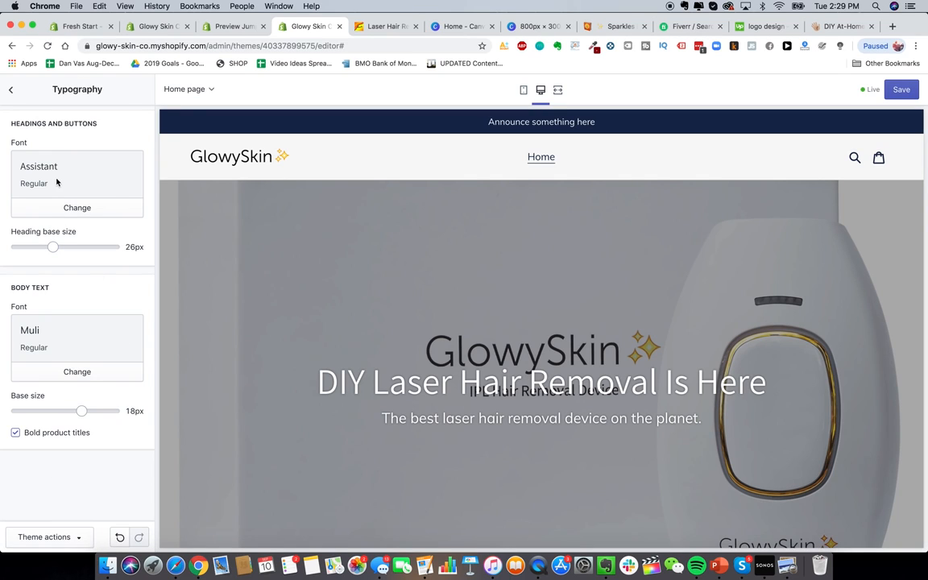
scroll(521, 411, "down", 1)
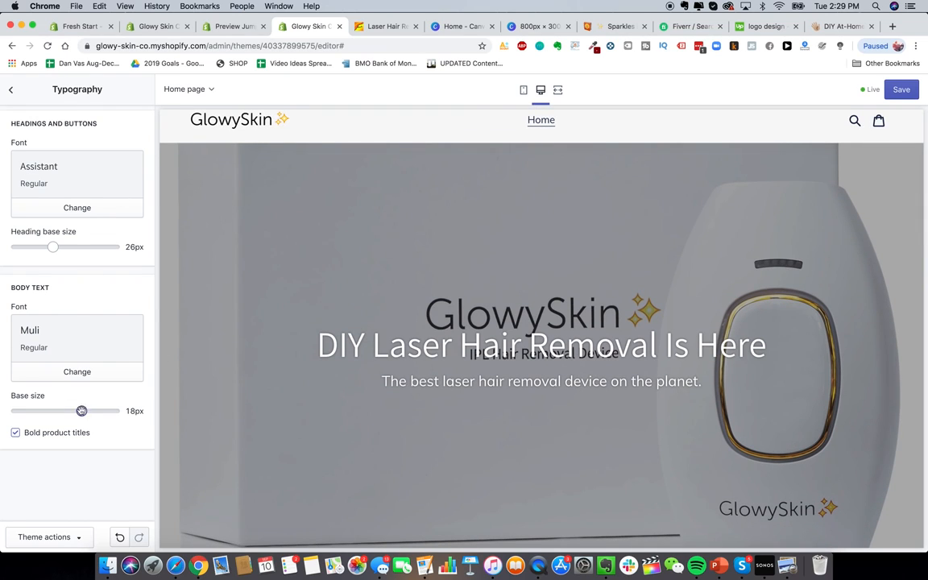
mouse_move(81, 411)
left_mouse_down()
mouse_move(51, 411)
mouse_move(81, 410)
left_mouse_up()
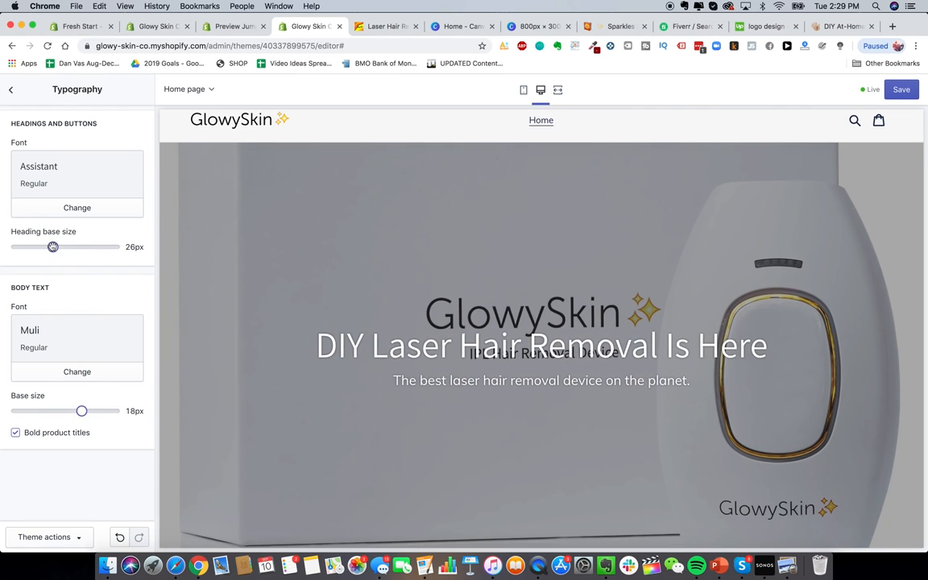
mouse_move(53, 246)
left_mouse_down()
mouse_move(102, 246)
mouse_move(53, 247)
left_mouse_up()
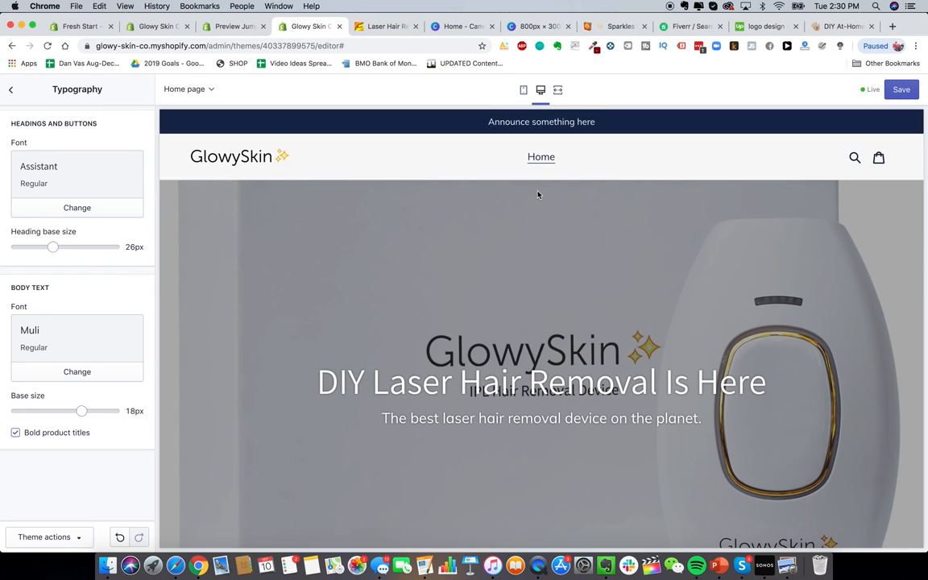
left_click(525, 92)
Step: Review the mobile preview, then open the DIY Laser Hair Removal banner settings in desktop view
scroll(609, 488, "down", 10)
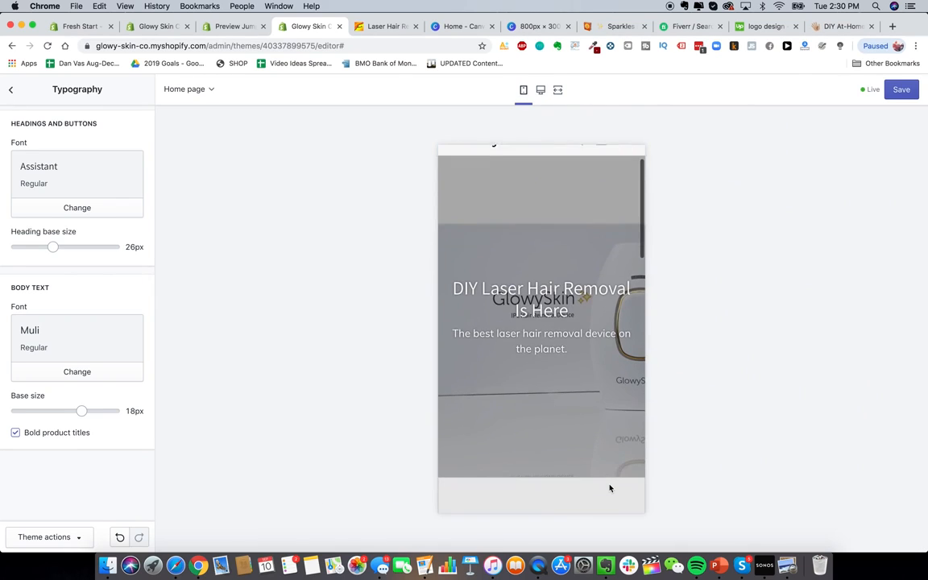
scroll(607, 482, "up", 10)
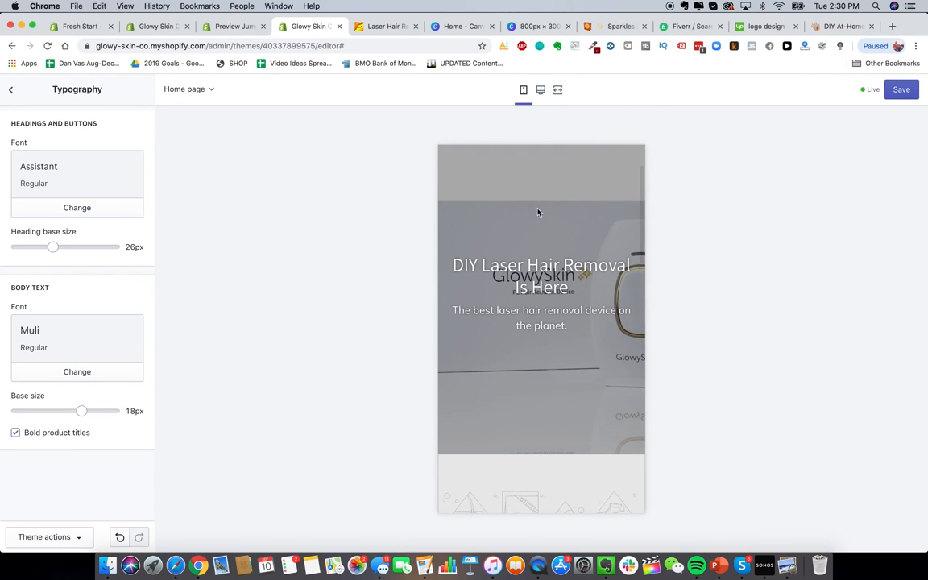
scroll(543, 288, "up", 3)
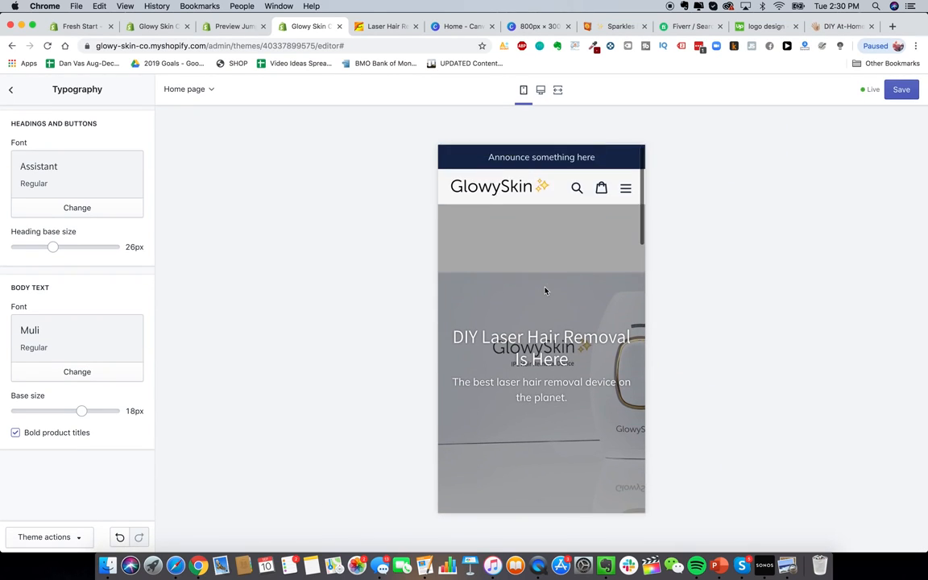
scroll(513, 291, "down", 2)
scroll(606, 365, "down", 10)
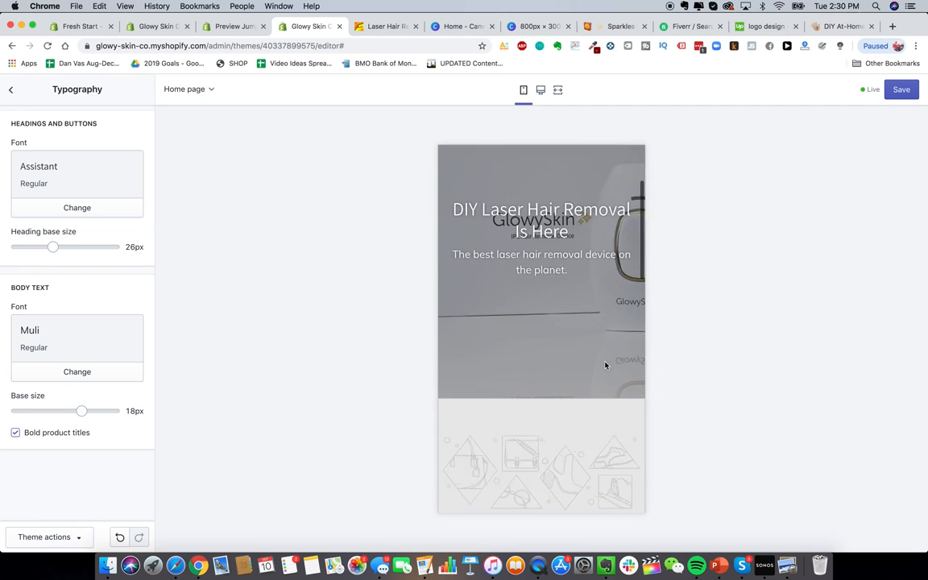
left_click(11, 93)
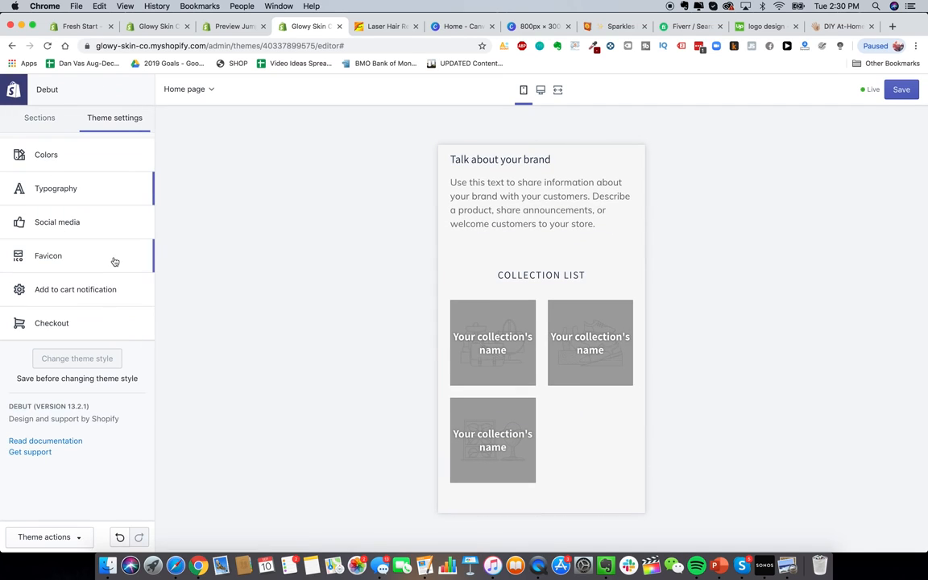
left_click(20, 123)
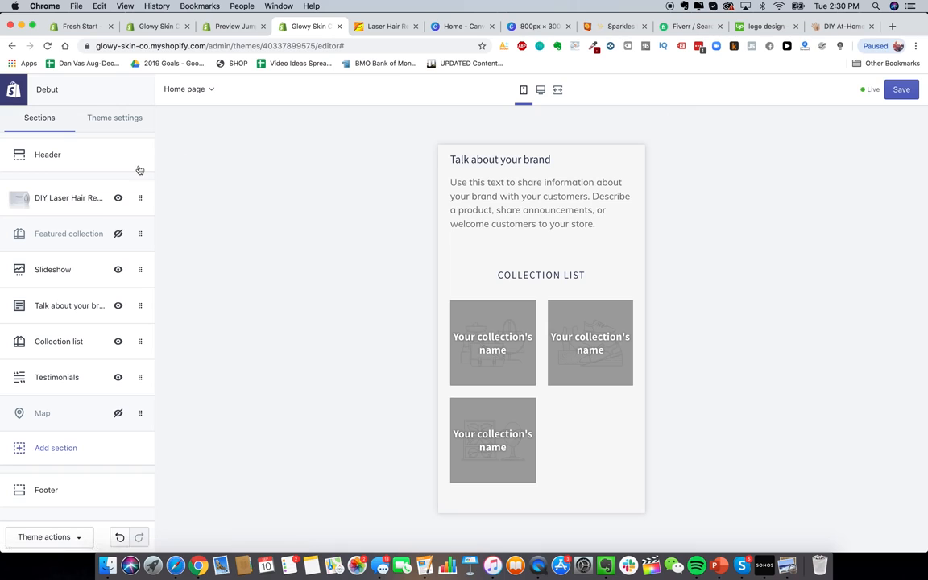
left_click(99, 198)
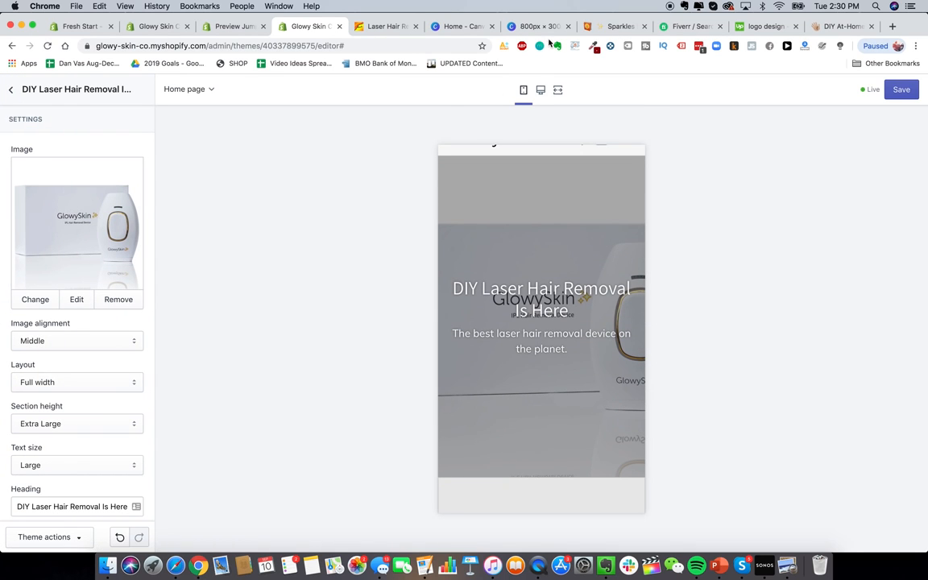
left_click(540, 90)
Step: Open a new browser tab
scroll(717, 425, "up", 1)
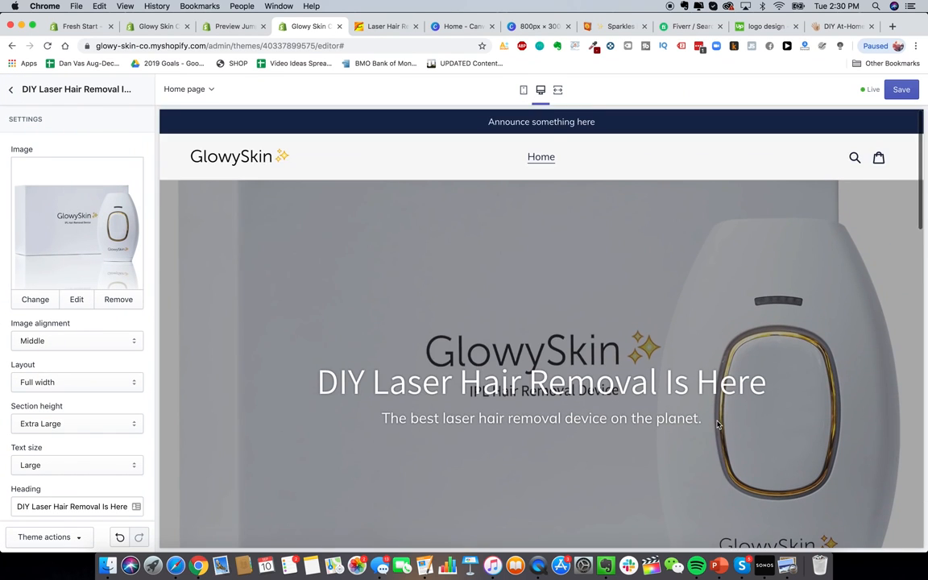
scroll(718, 425, "down", 2)
scroll(717, 424, "up", 2)
left_click(892, 26)
Step: Search Google Images for 'laser hair removal device'
type("go")
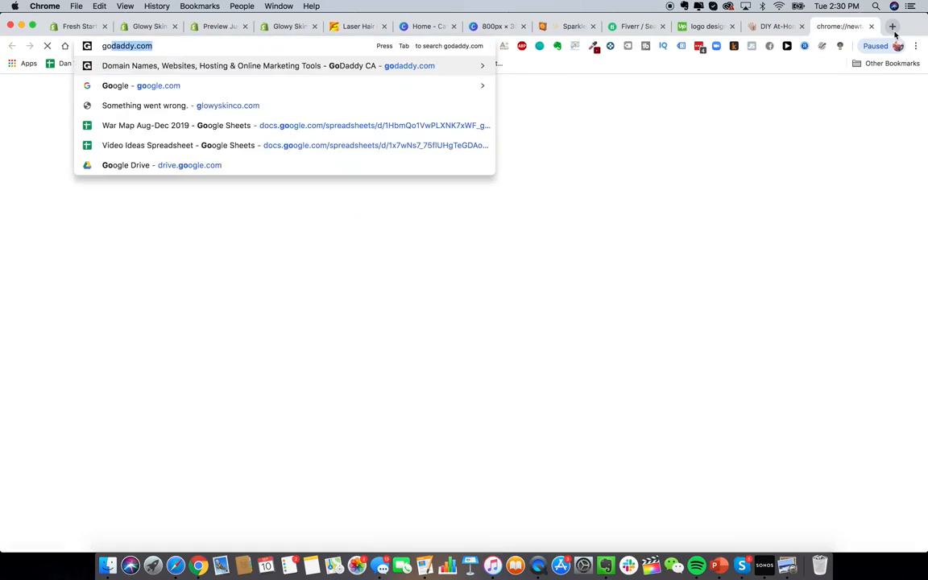
key("BackSpace")
key("BackSpace")
key("BackSpace")
type("images")
key("Return")
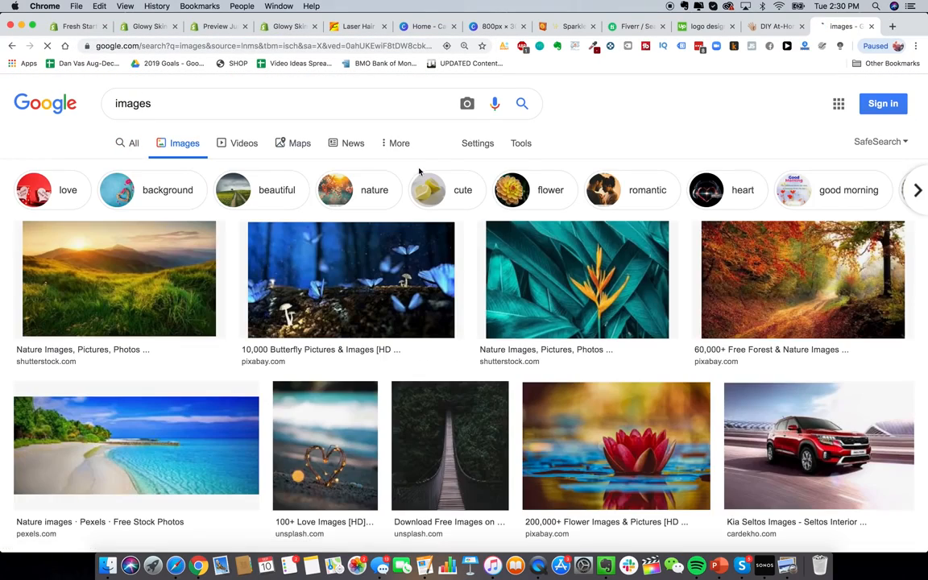
double_click(173, 105)
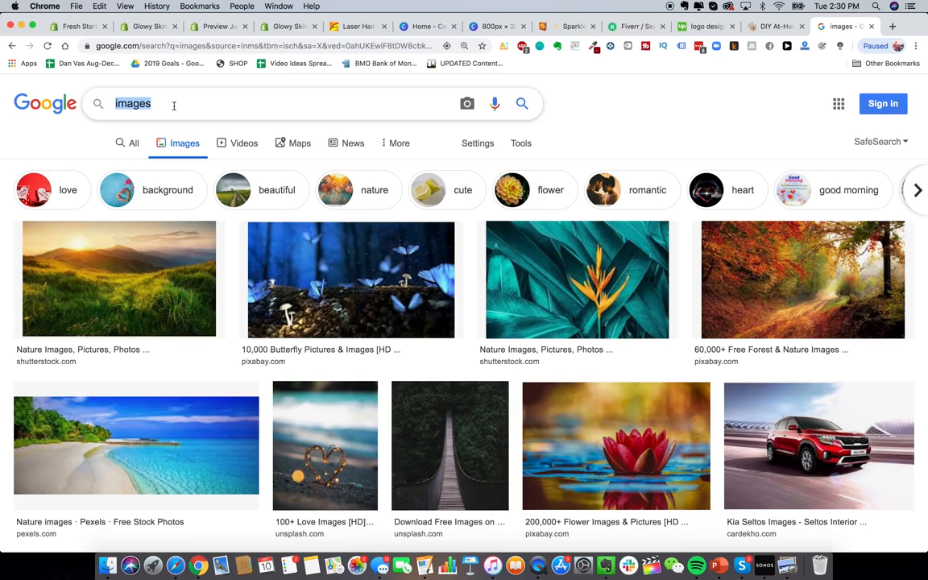
type("laser hair remov")
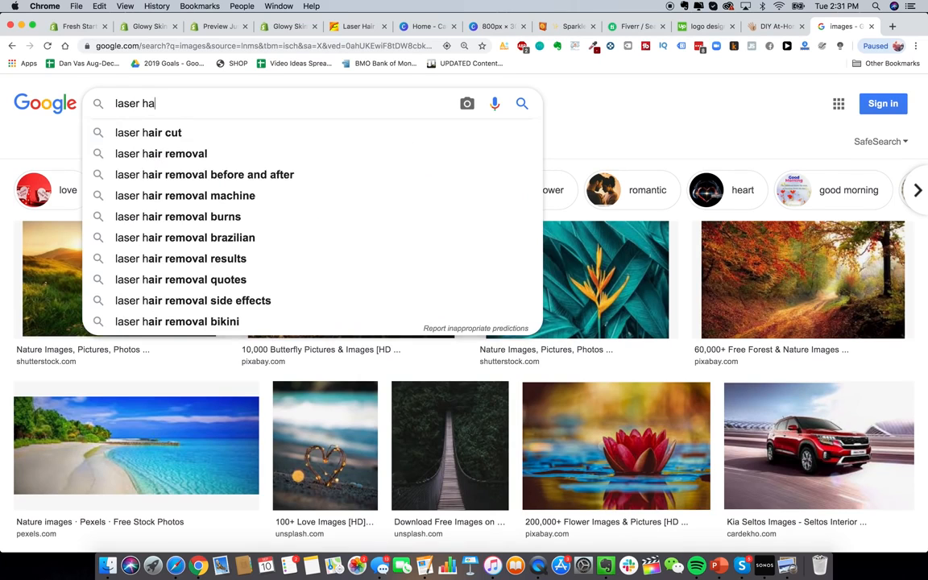
type("al device")
key("Return")
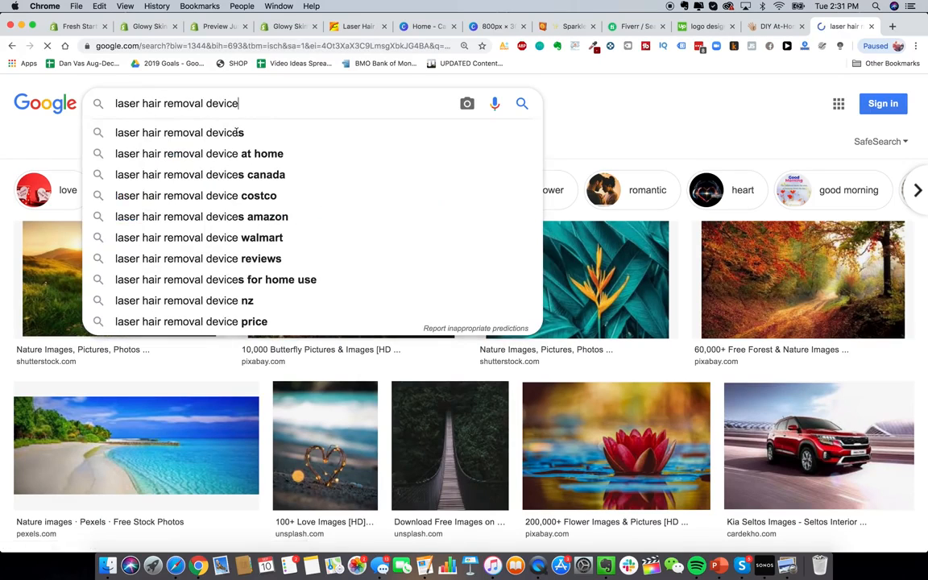
Step: View the Household Laser Hair Remover image, then close the search tab
scroll(387, 363, "down", 5)
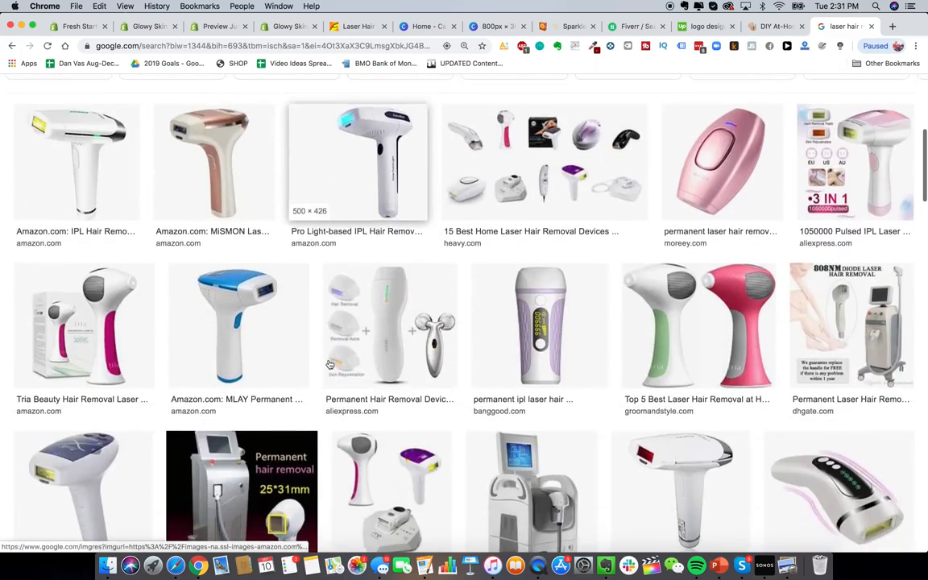
scroll(448, 458, "down", 4)
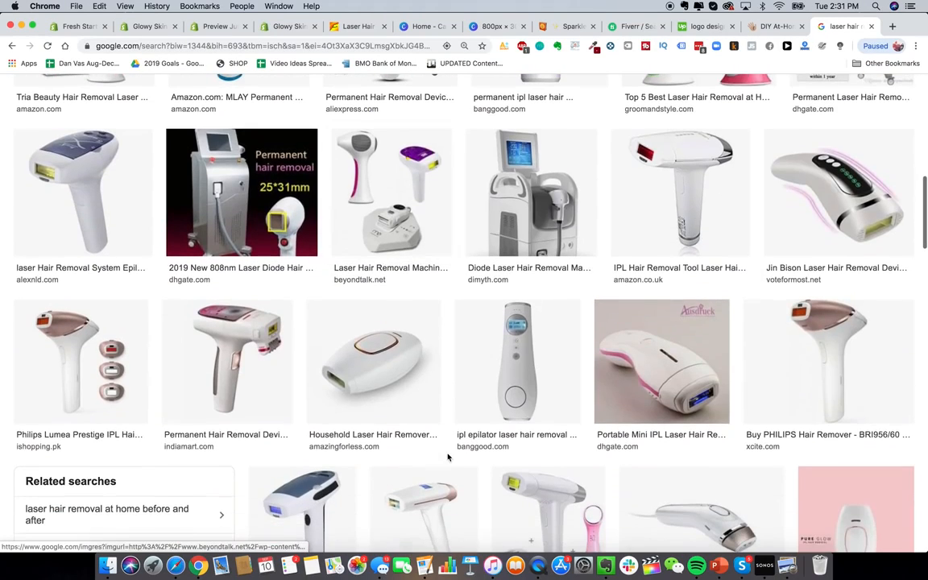
left_click(392, 355)
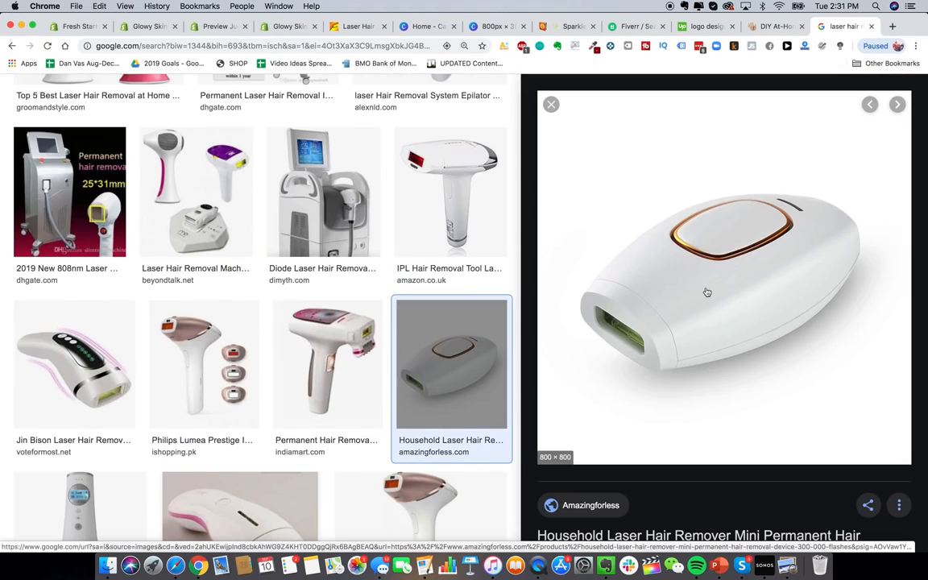
scroll(492, 189, "up", 1)
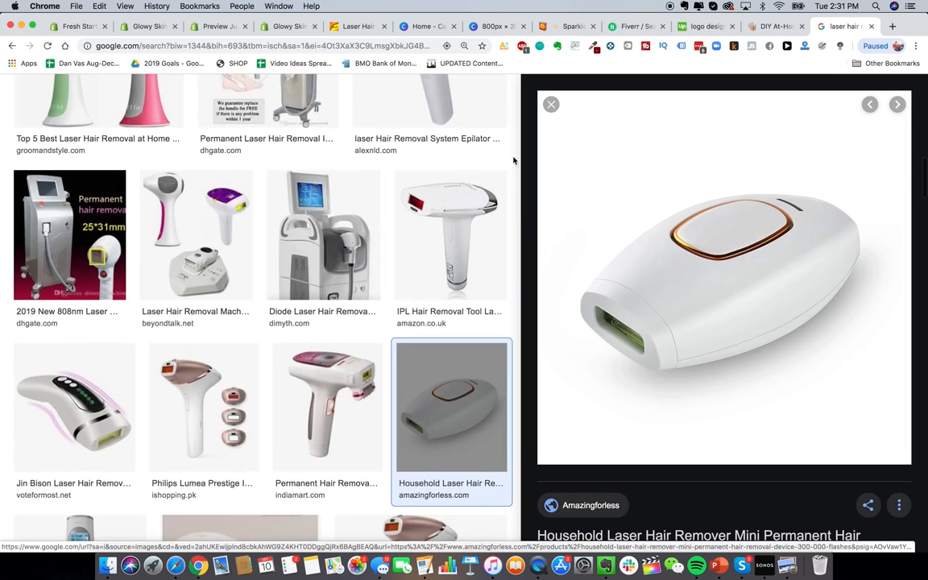
left_click(551, 104)
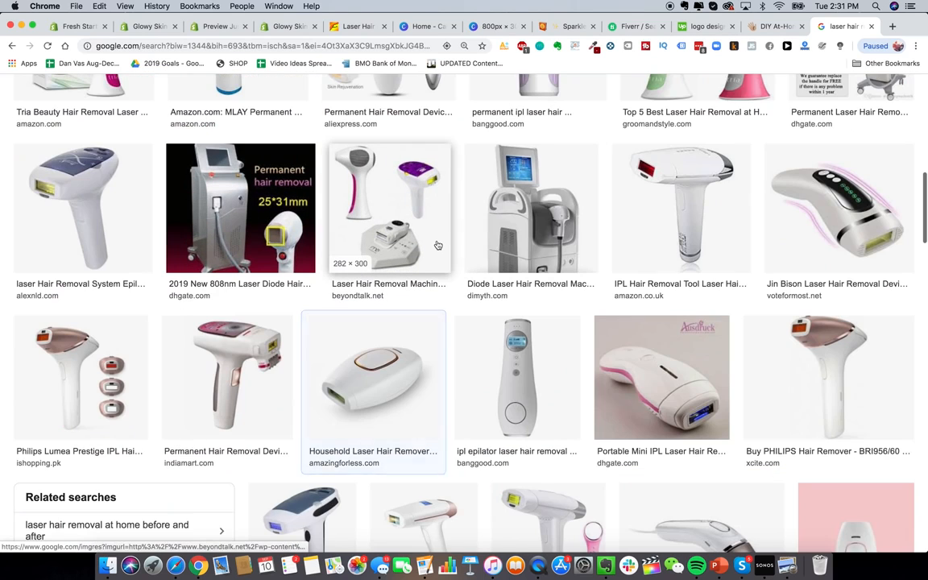
key("super+w")
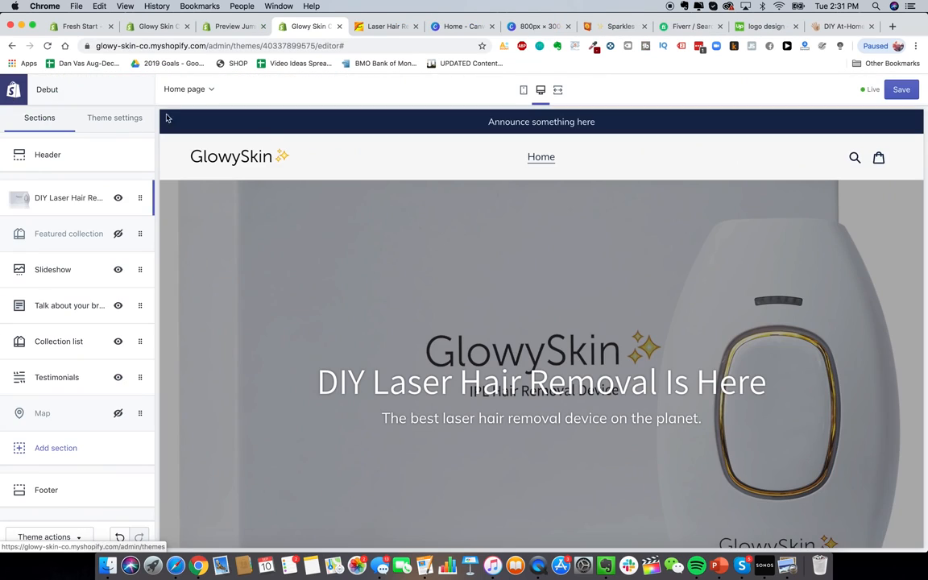
Step: From the store admin Home page, go to Products and start a new product
scroll(497, 373, "down", 5)
scroll(497, 373, "up", 5)
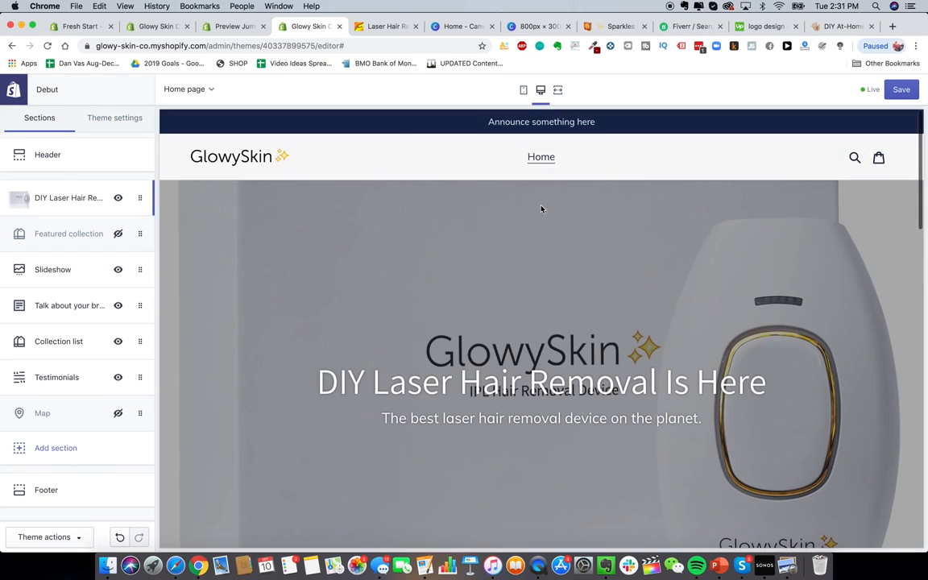
left_click(174, 19)
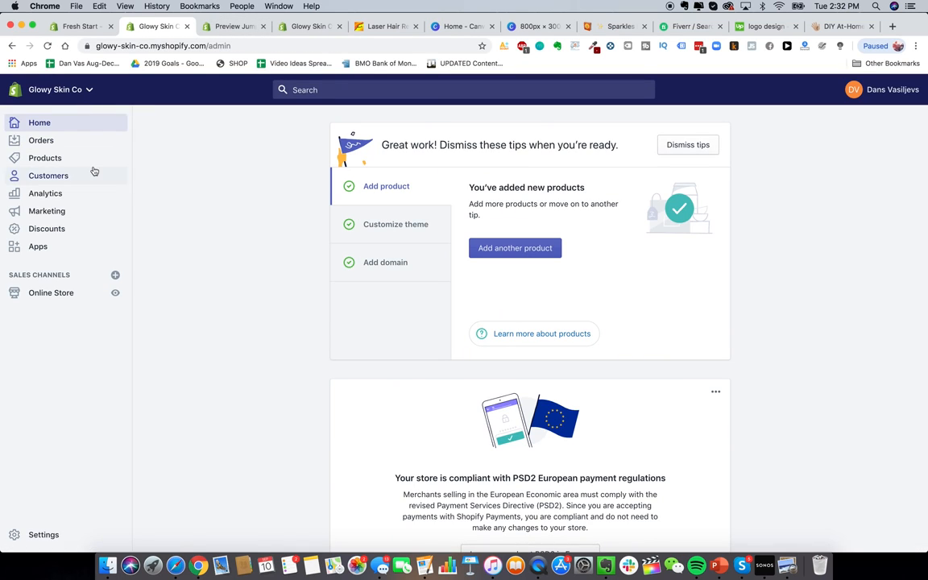
left_click(64, 160)
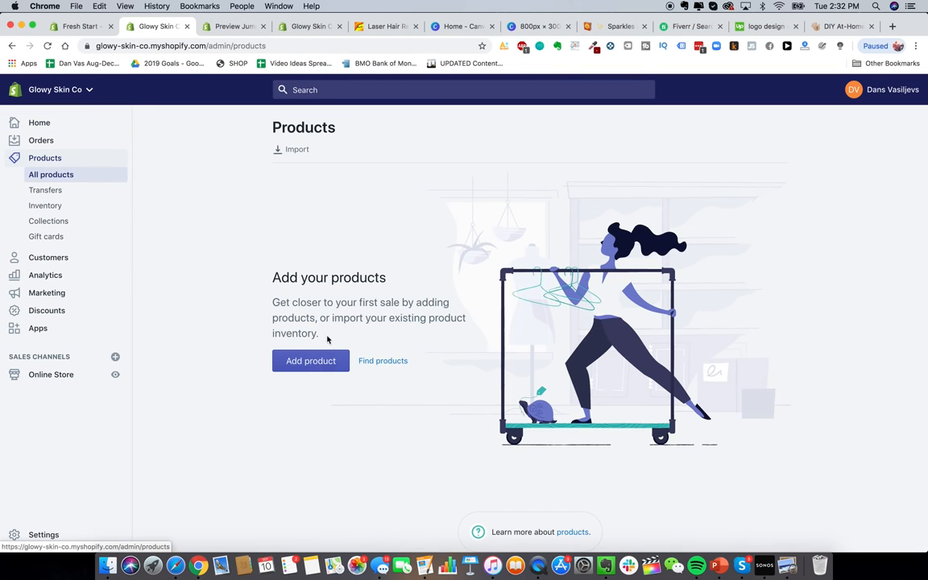
left_click(318, 360)
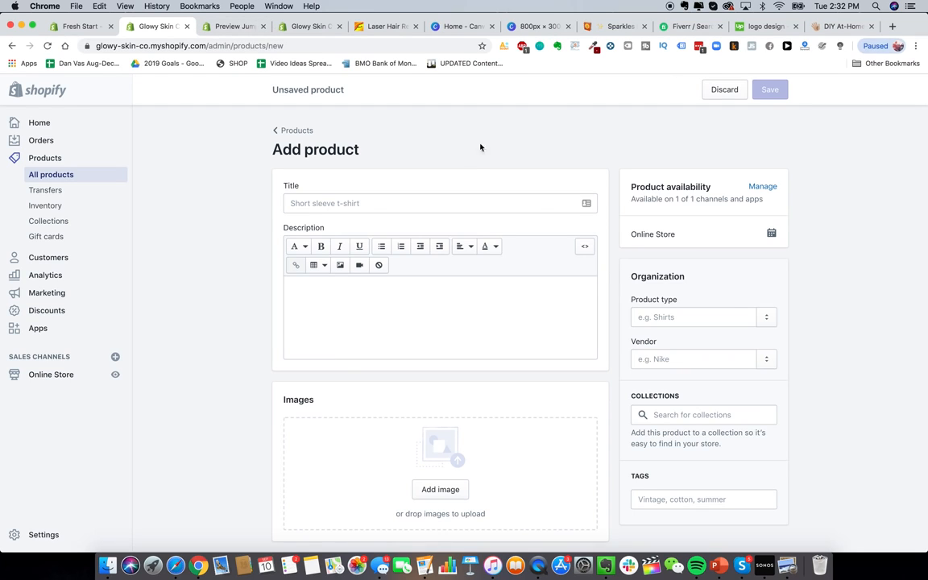
Step: Title the product 'Glowy Skin Advanced Premium Laser Hair Removal Device' and describe it as 'The best laser device in the world'
left_click(355, 204)
type("Glowy Skin A")
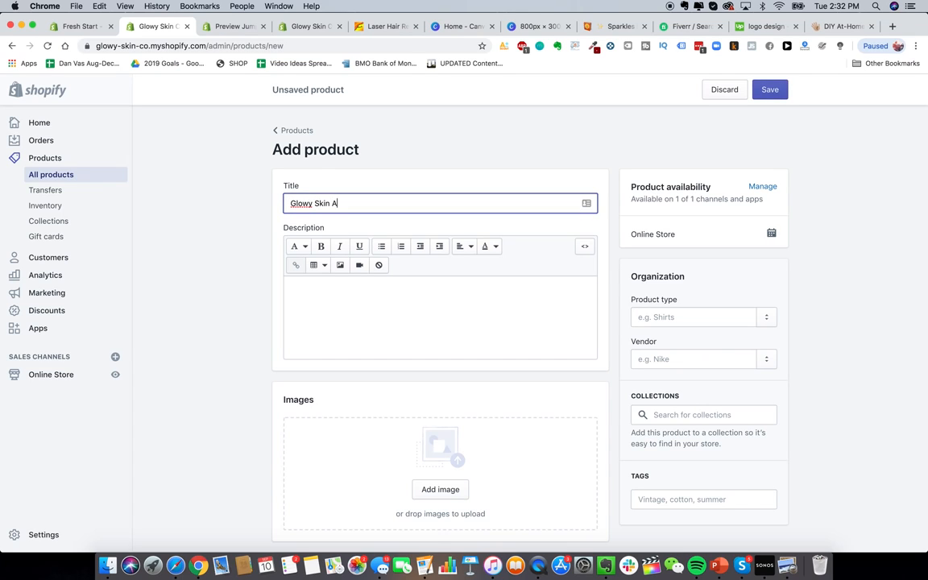
type("dvanced premimium Laser Hair Removal D")
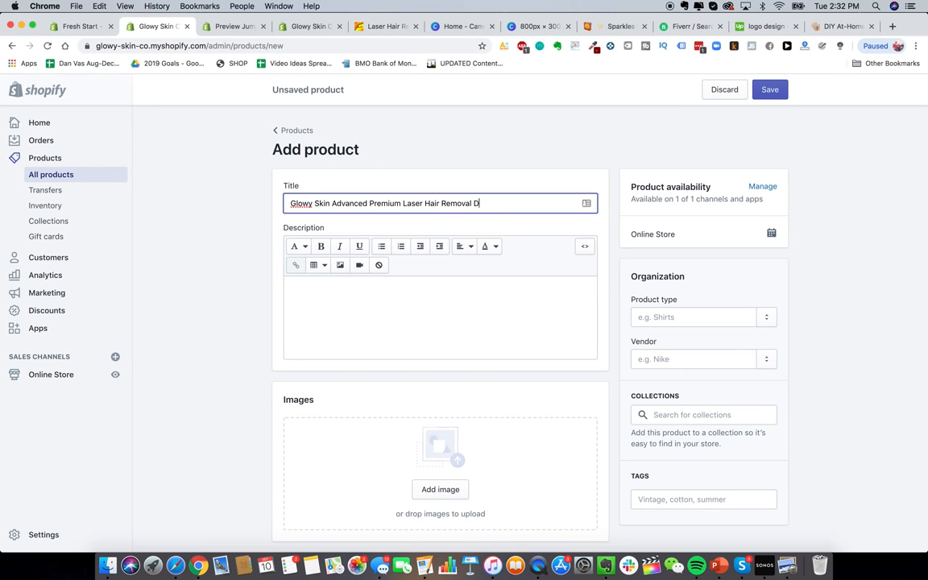
type("eivc")
type("ice")
left_click(339, 324)
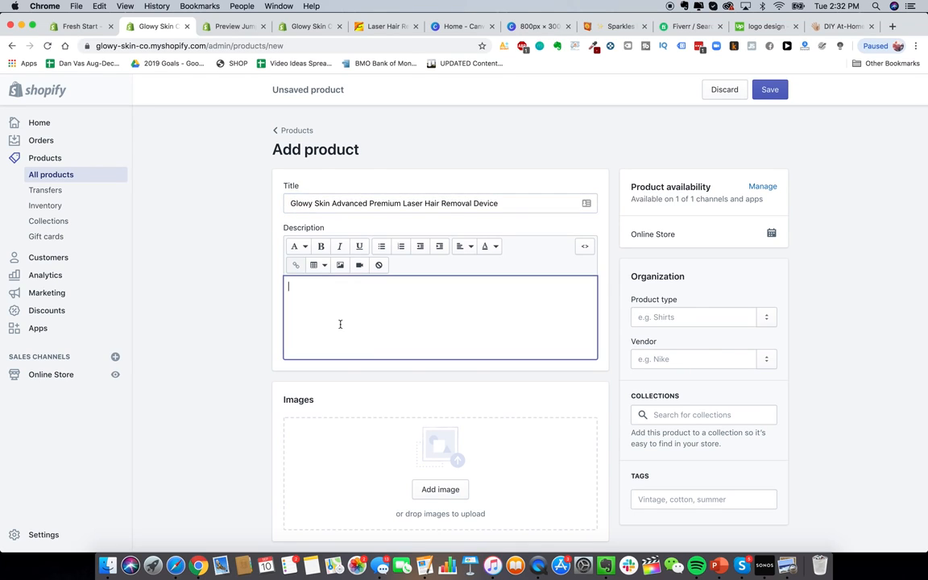
type("The best laser device in the world")
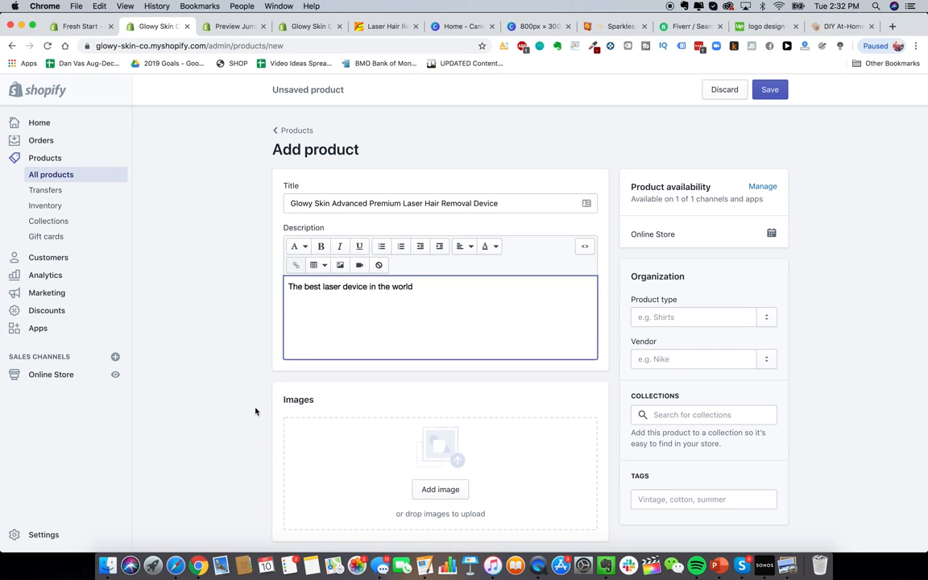
scroll(255, 410, "down", 3)
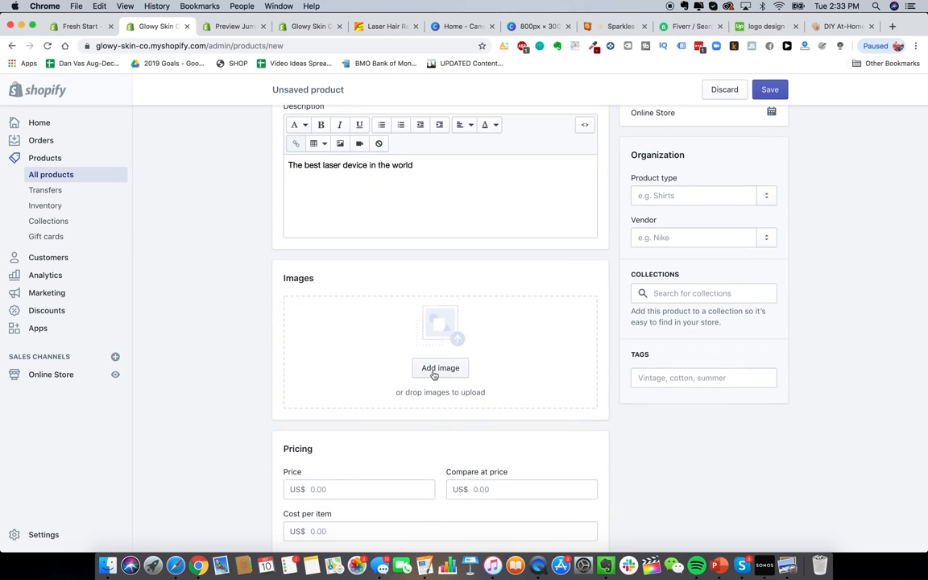
left_click(108, 566)
Step: Select and Quick Look the five product images in the Glowy Skin Product Pics folder
left_click(446, 412)
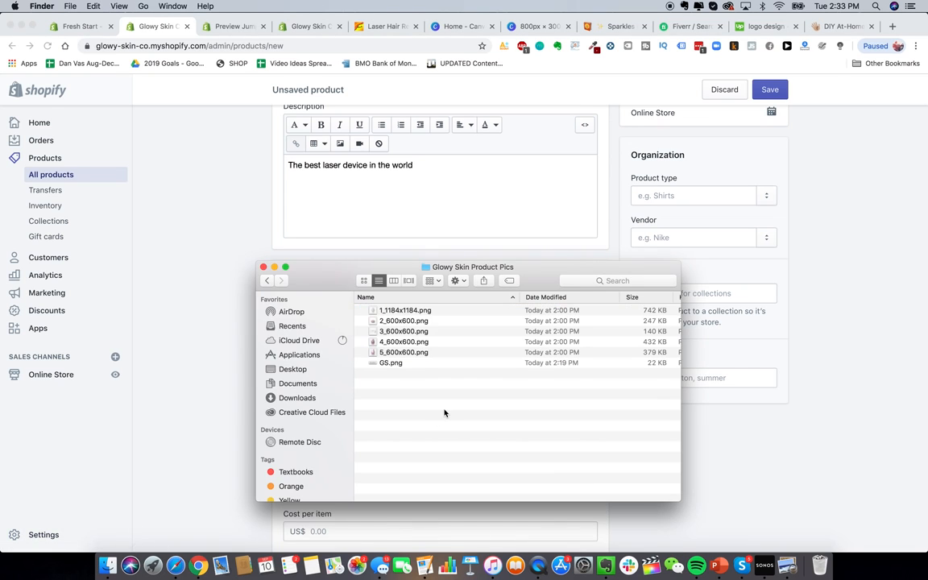
left_click(379, 310)
left_click(403, 352, "shift")
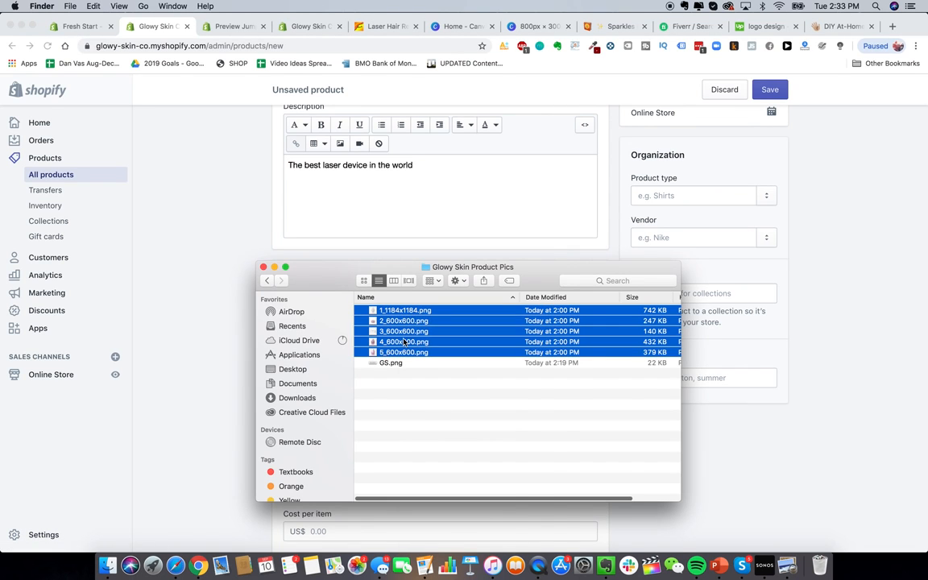
right_click(406, 308)
left_click(448, 426)
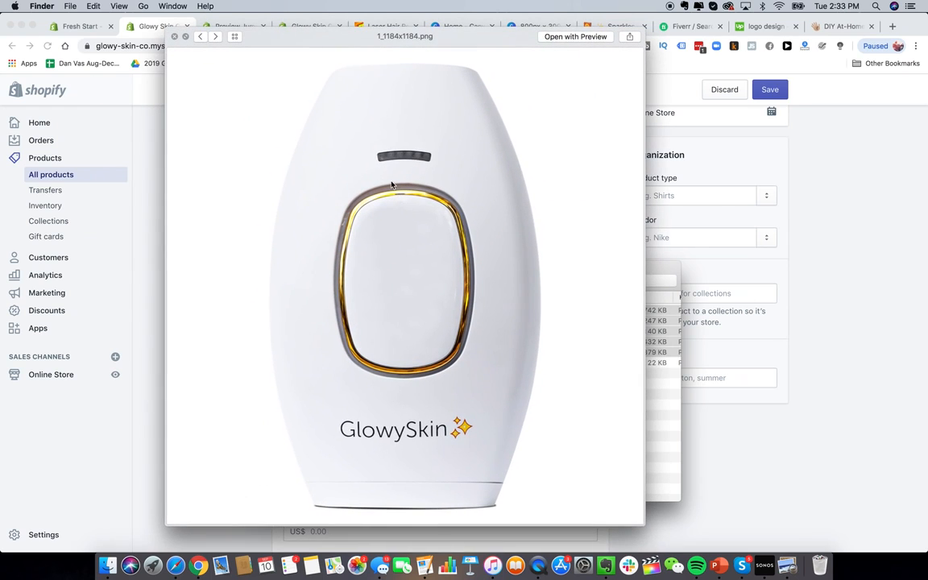
left_click(664, 436)
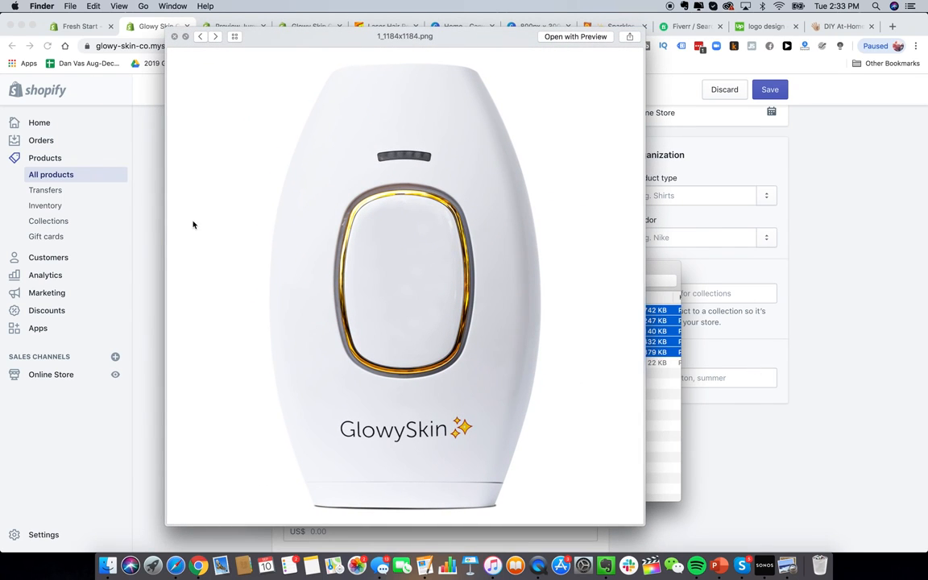
left_click(158, 227)
left_click(108, 565)
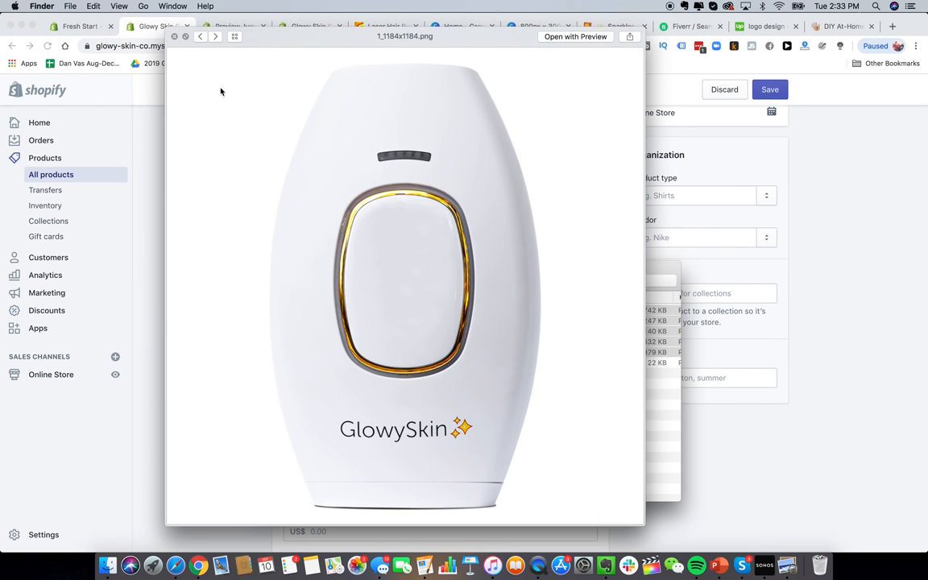
left_click(174, 36)
Step: Drag 1_1184x1184.png, the white GlowySkin device photo, onto the product's Images area
left_click_drag(339, 247, 658, 289)
left_click(696, 397)
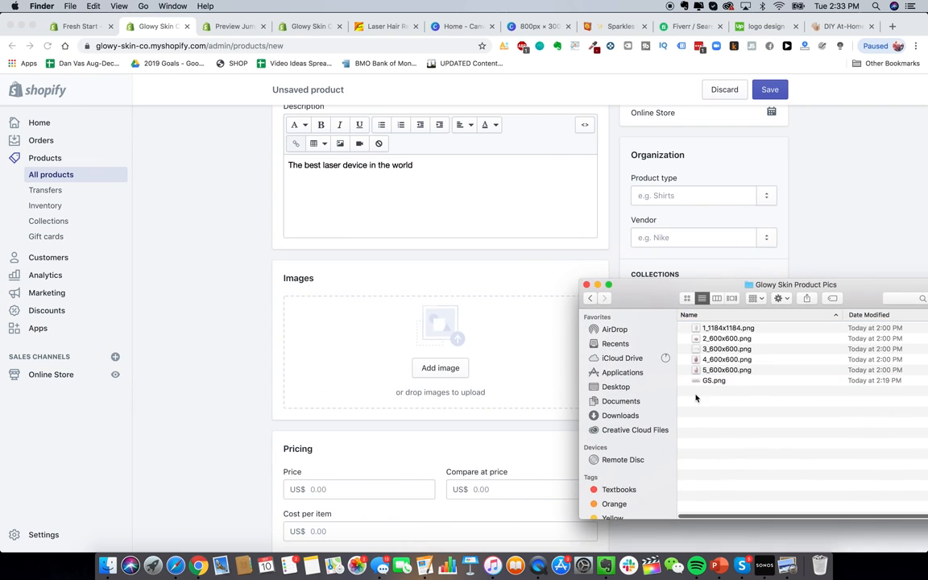
left_click_drag(759, 330, 408, 344)
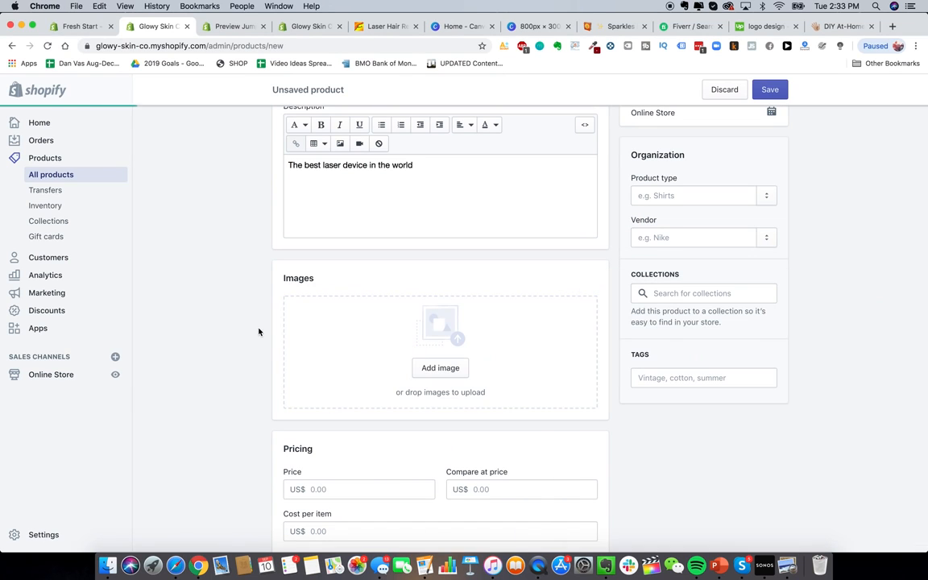
scroll(234, 318, "down", 2)
scroll(261, 386, "down", 2)
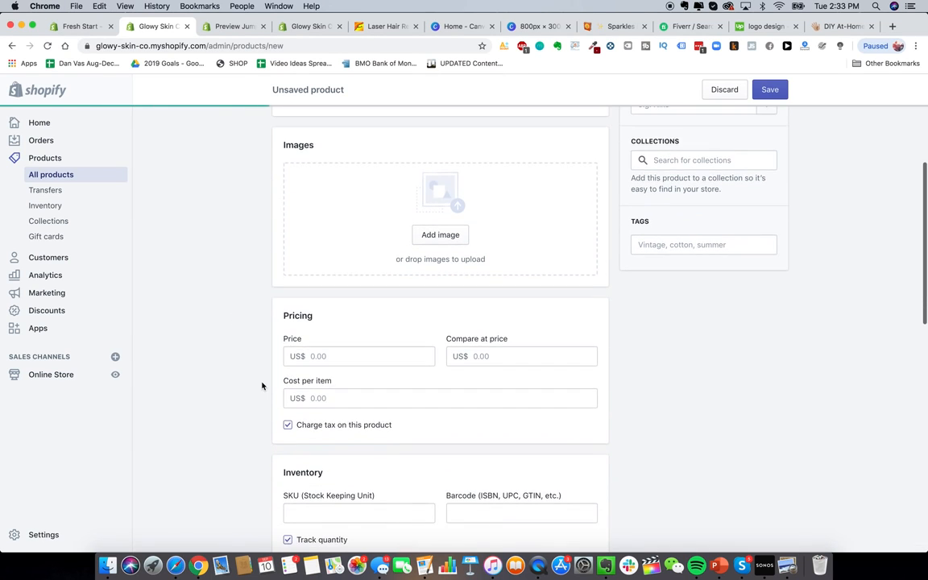
scroll(262, 385, "up", 1)
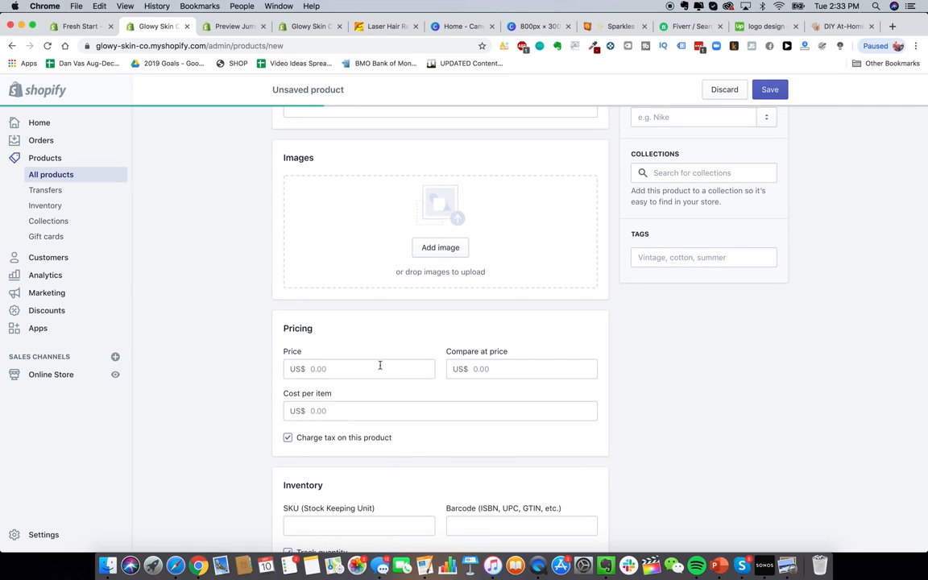
left_click(346, 378)
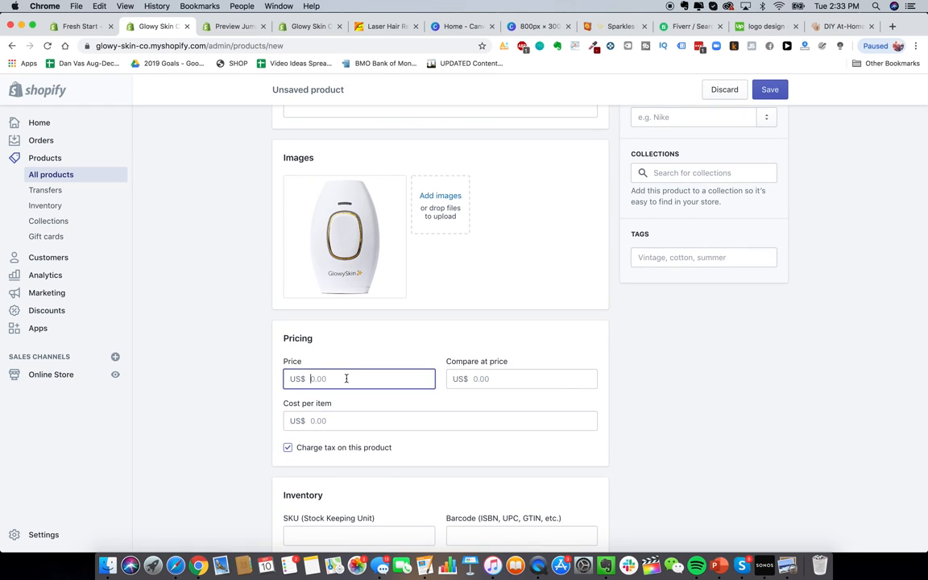
Step: Check the competitor HeySilkySkin handset's $307.00 CAD price, then begin entering the product price
left_click(841, 25)
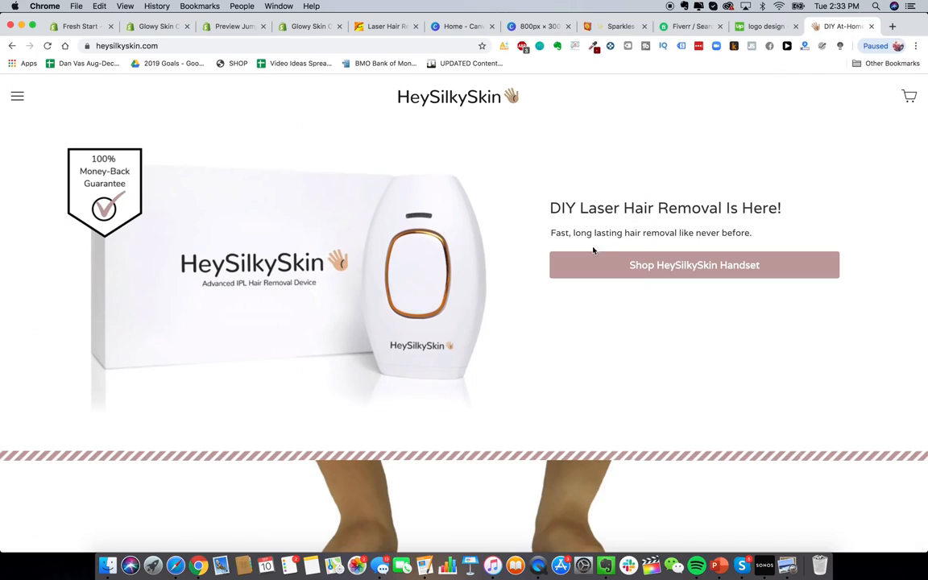
left_click(592, 265)
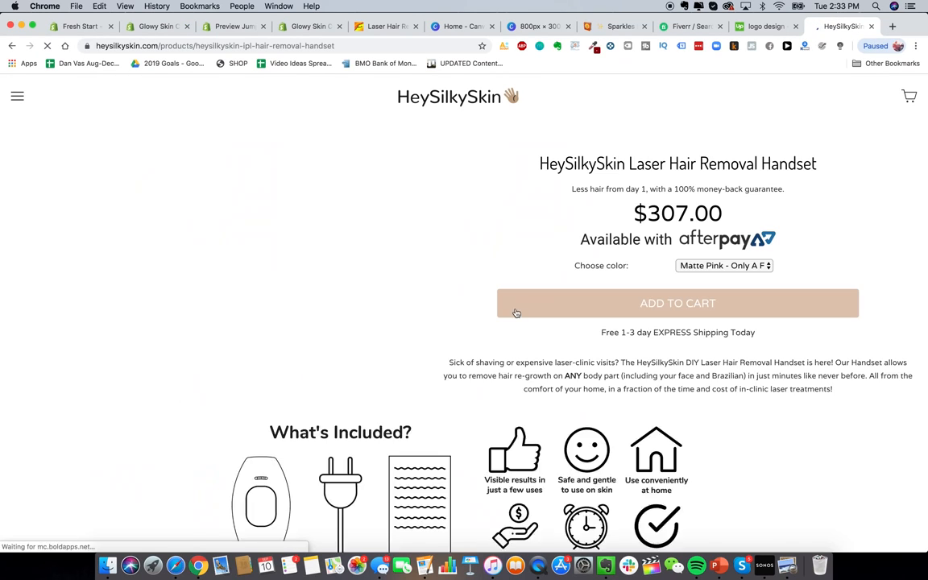
left_click(216, 31)
left_click(300, 27)
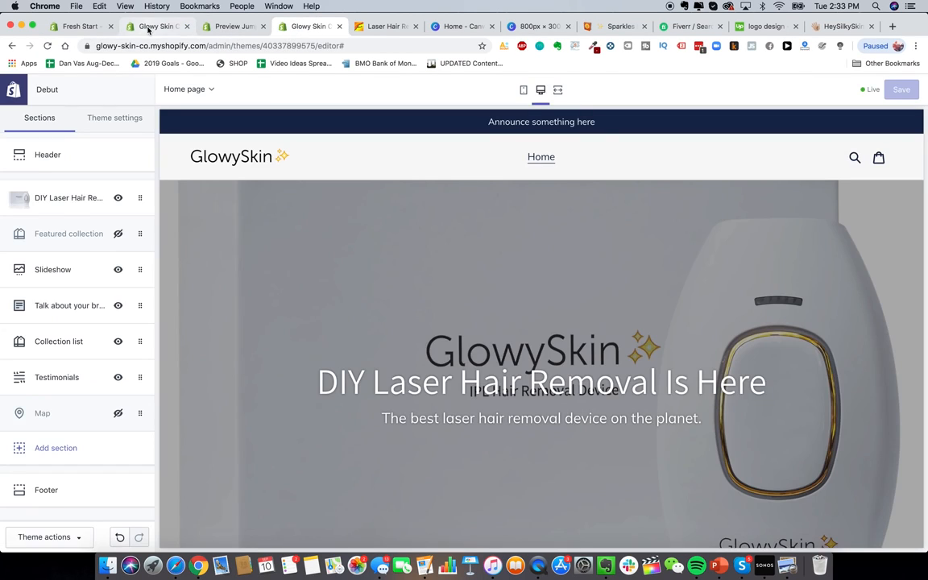
left_click(153, 27)
type("29")
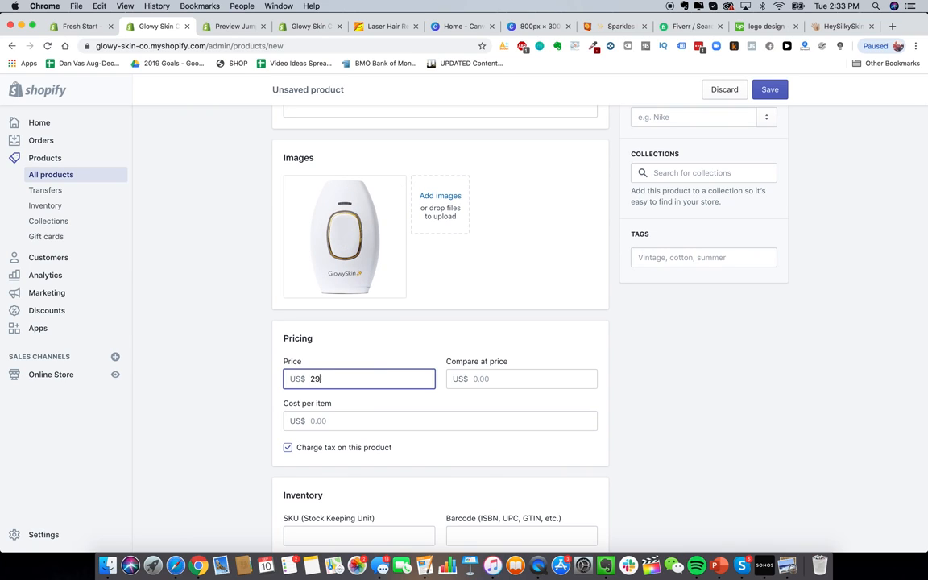
type(".99")
Step: Enter a 499.99 compare-at price, confirm the 229.99 price, and leave cost per item empty
left_click(509, 376)
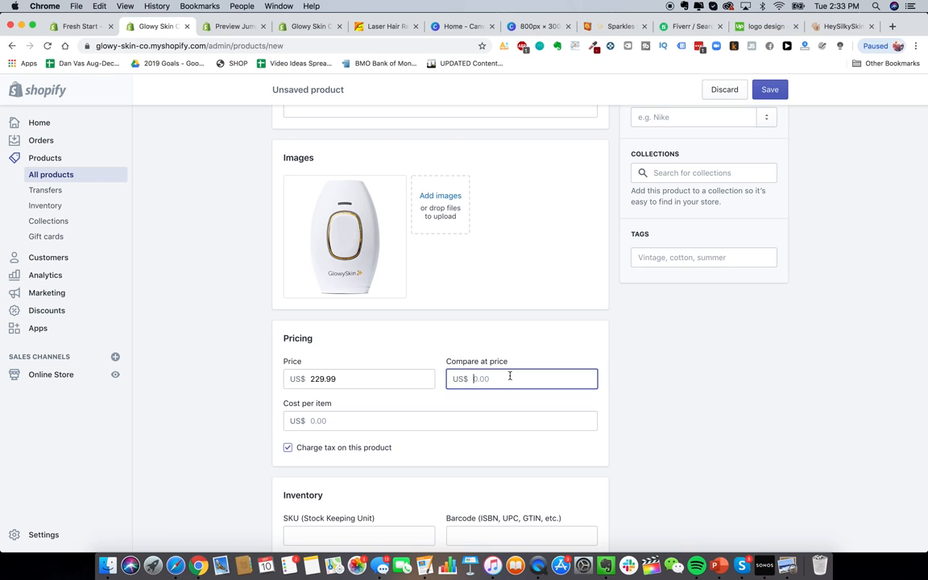
type("499.99")
left_click(392, 363)
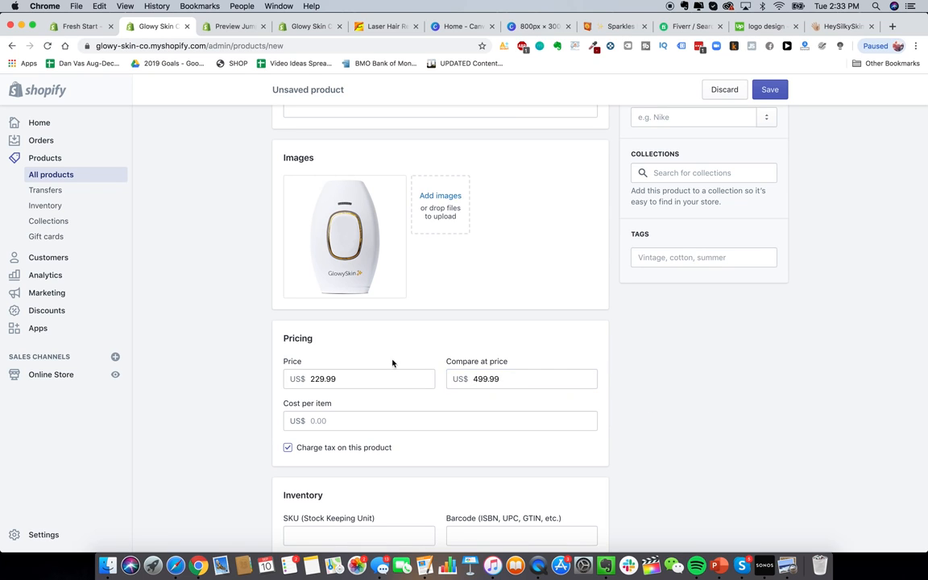
scroll(524, 369, "down", 3)
scroll(374, 326, "up", 4)
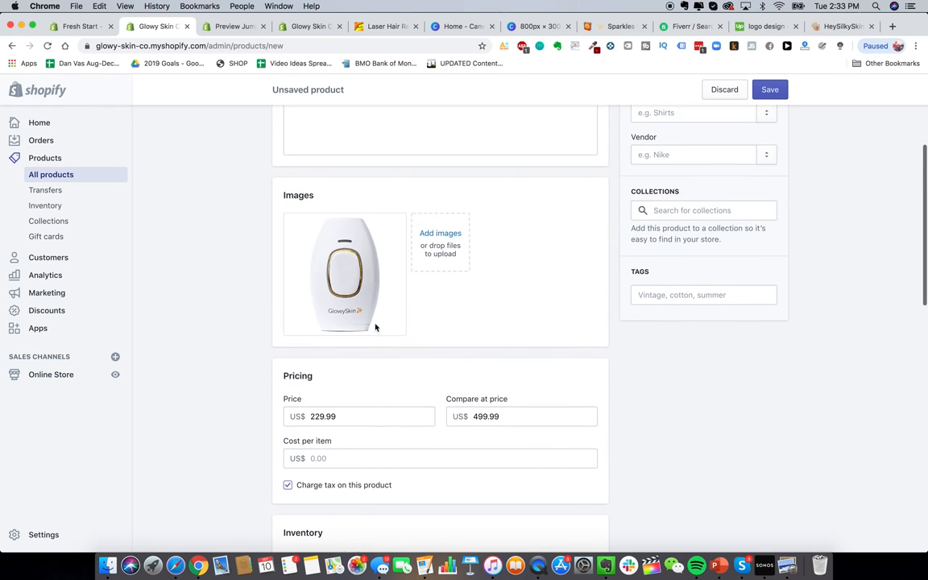
double_click(366, 414)
left_click(200, 398)
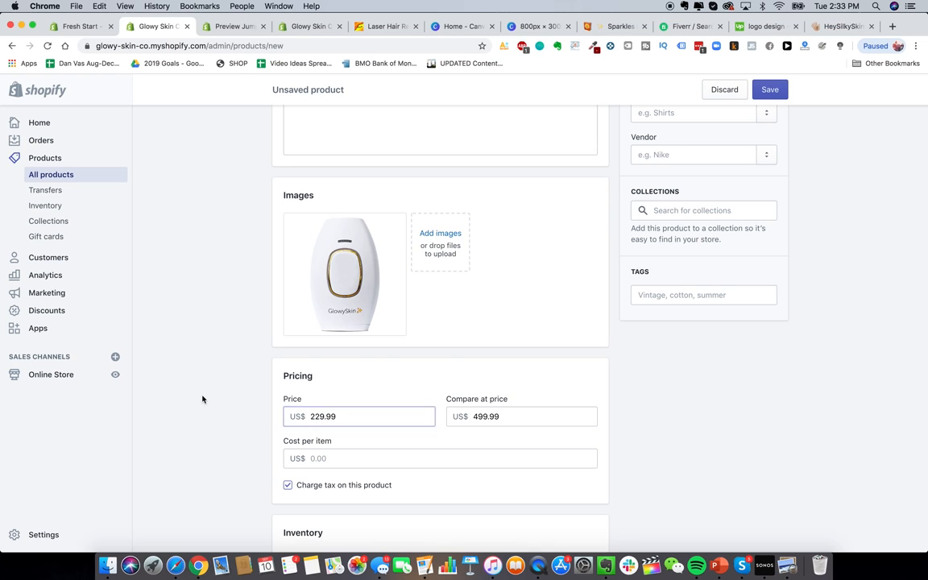
scroll(227, 438, "down", 2)
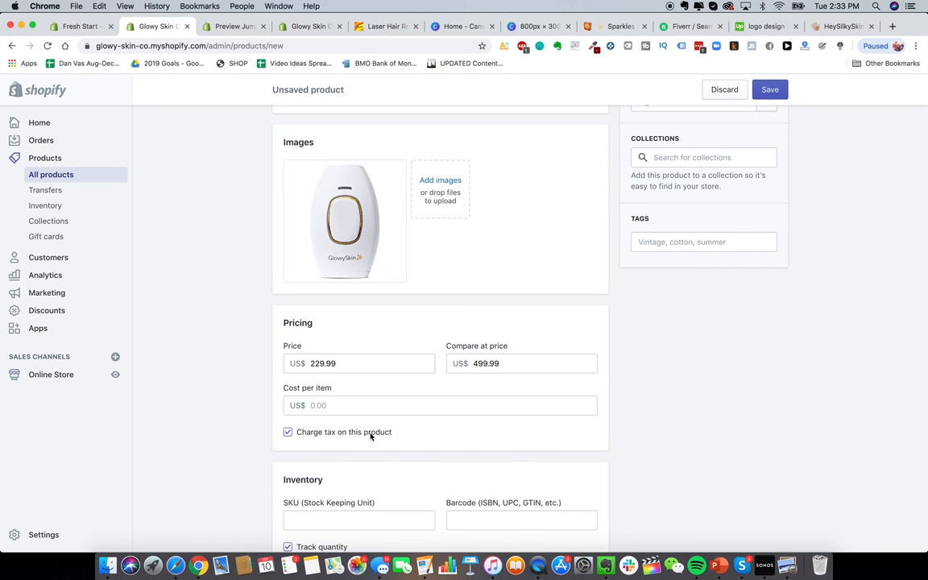
scroll(248, 384, "down", 3)
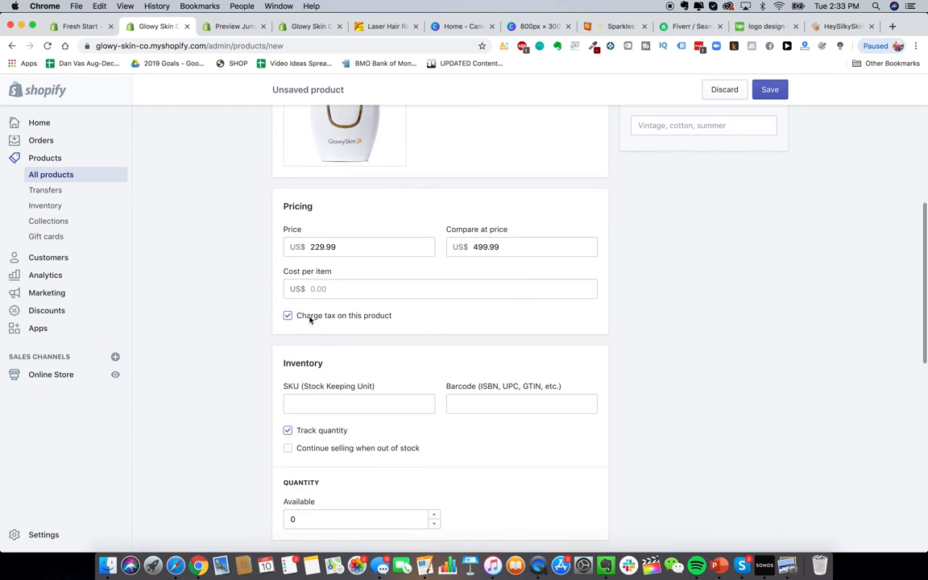
scroll(349, 315, "up", 1)
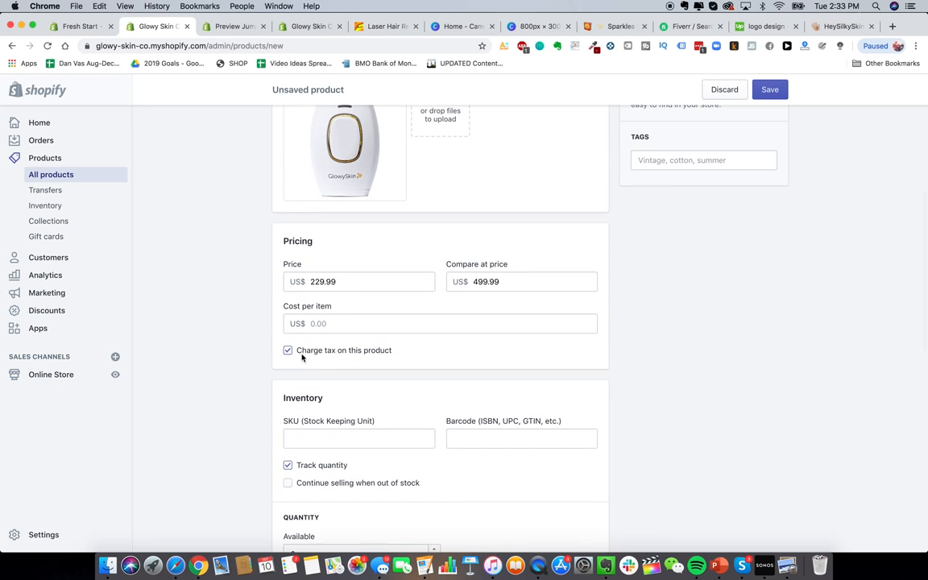
left_click(326, 323)
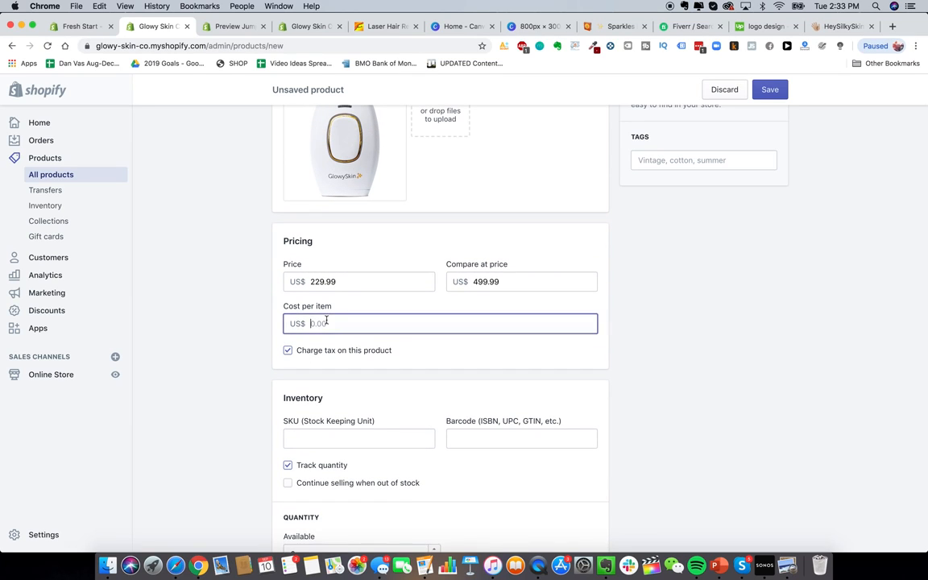
left_click(246, 329)
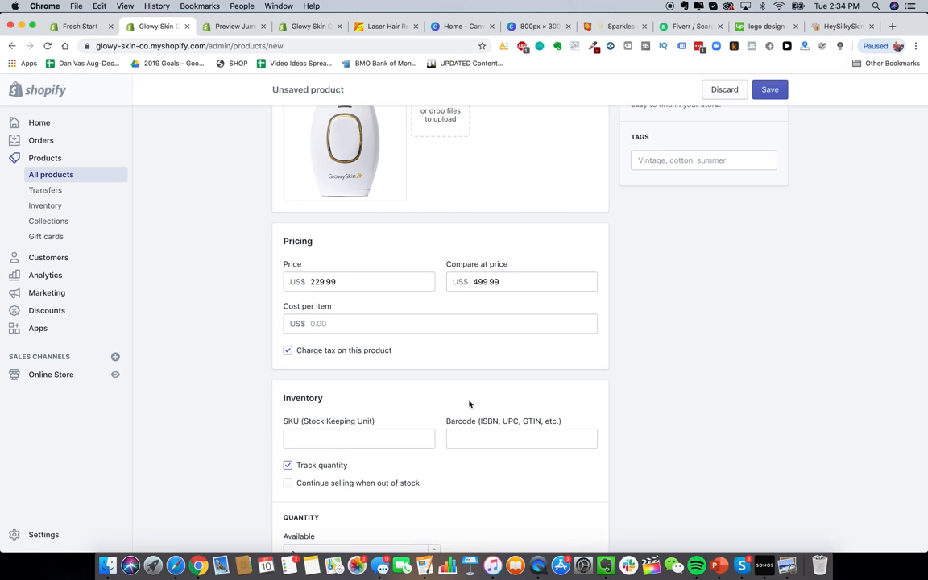
scroll(470, 405, "down", 6)
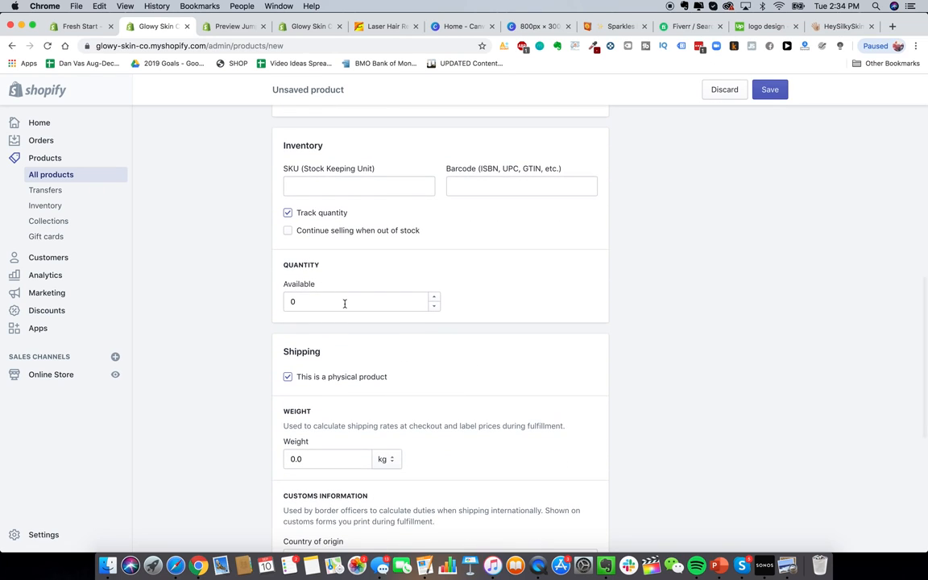
Step: Set the available inventory quantity to 100000
left_click(345, 303)
left_click(199, 298)
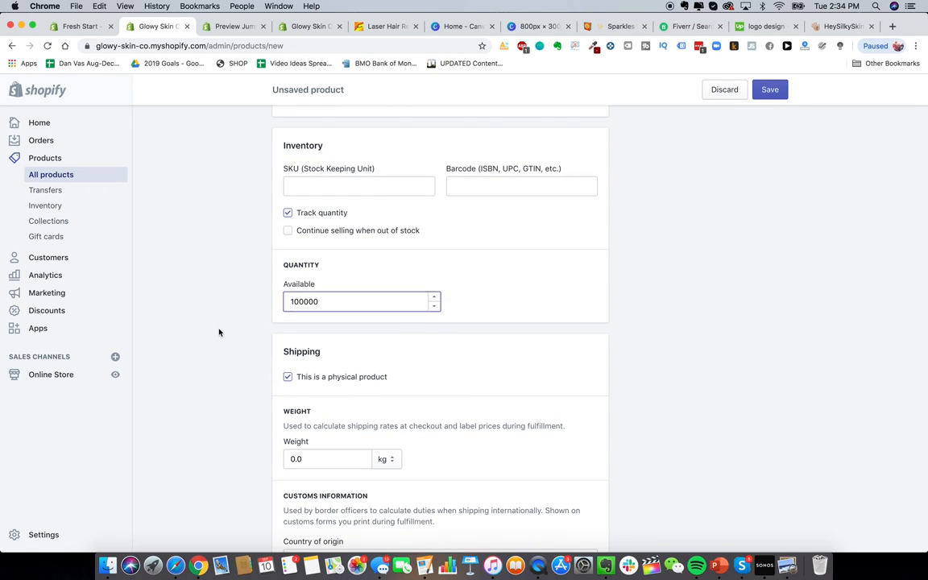
scroll(233, 378, "down", 4)
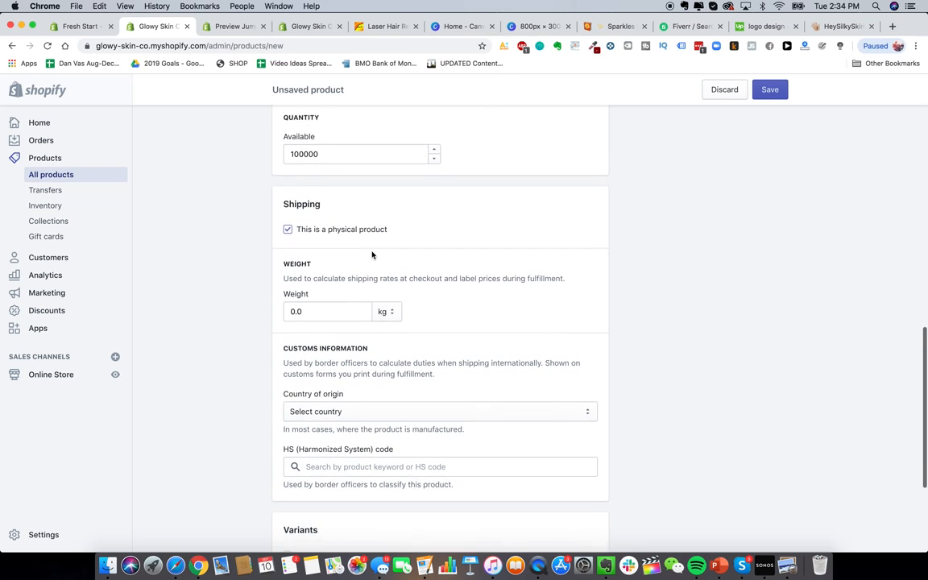
scroll(363, 266, "down", 1)
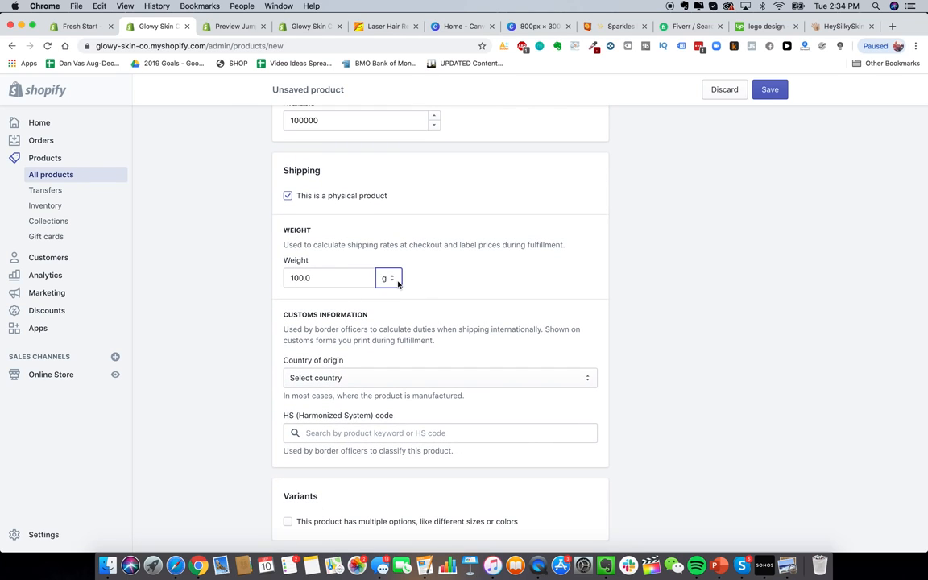
Step: Set the product's shipping weight to 100.0 g
left_click(397, 281)
left_click(373, 278)
scroll(266, 286, "up", 2)
scroll(266, 286, "down", 3)
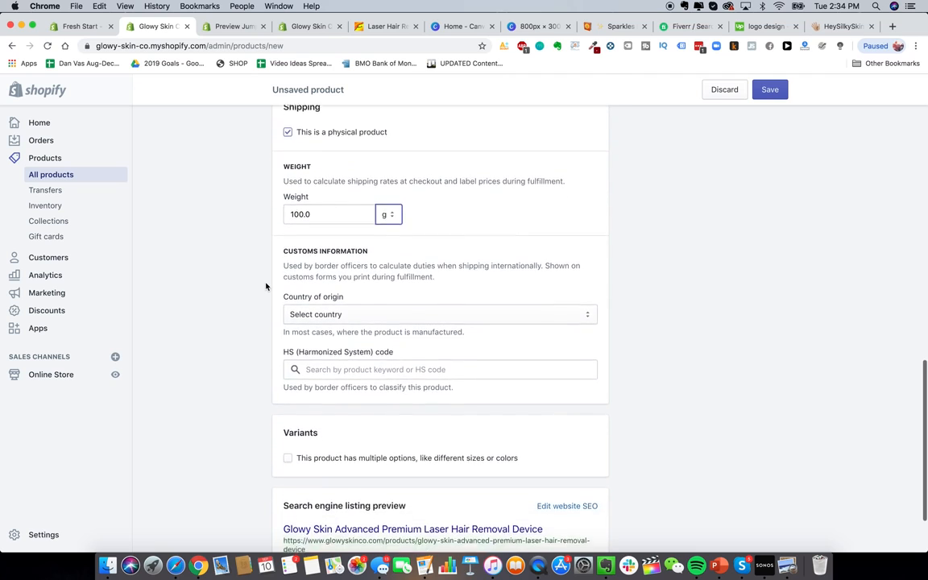
scroll(235, 286, "up", 2)
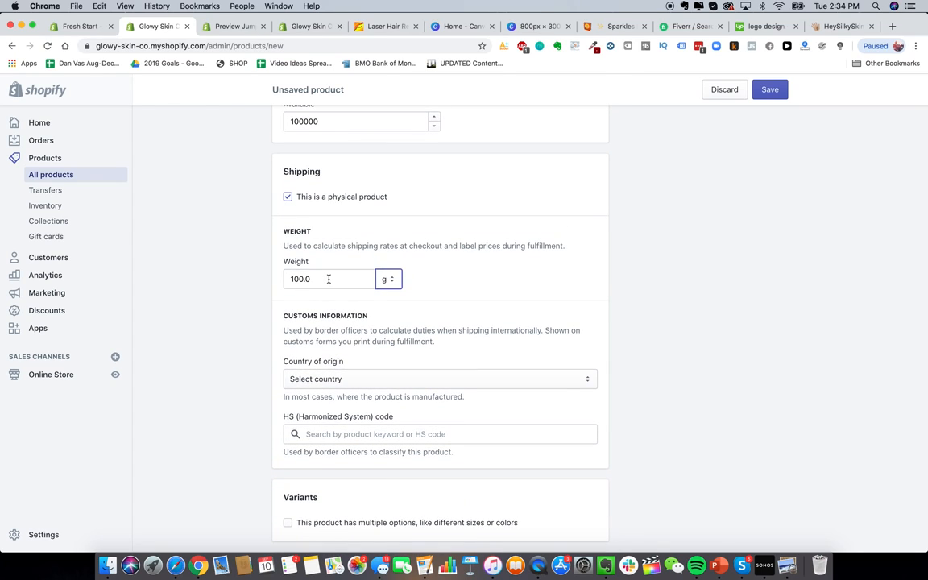
left_click(329, 279)
left_click(264, 286)
scroll(247, 290, "down", 3)
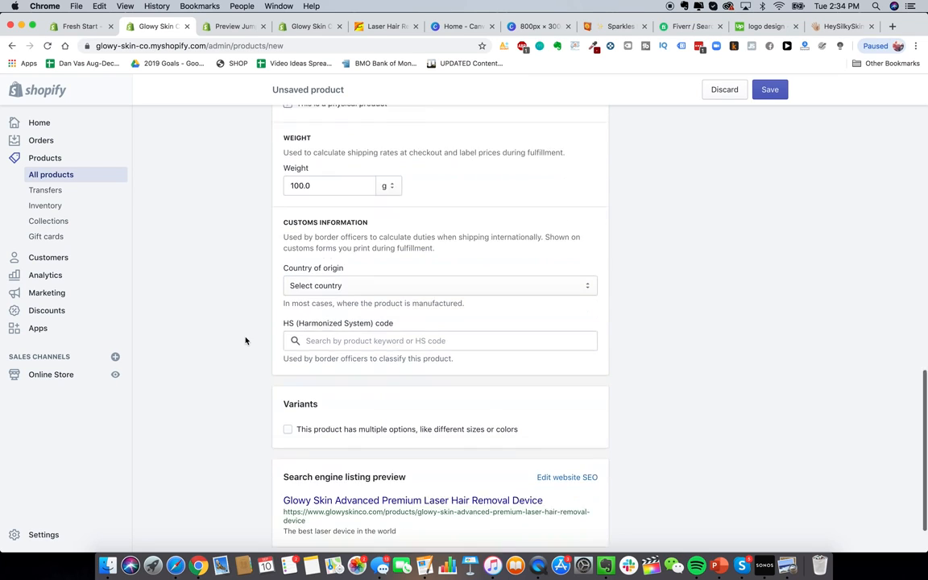
scroll(239, 189, "up", 1)
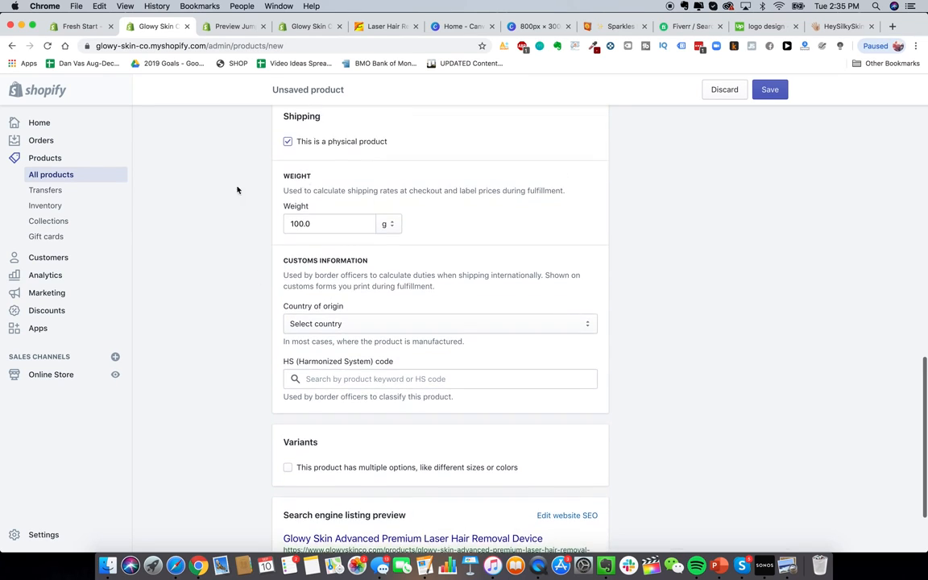
scroll(240, 309, "down", 3)
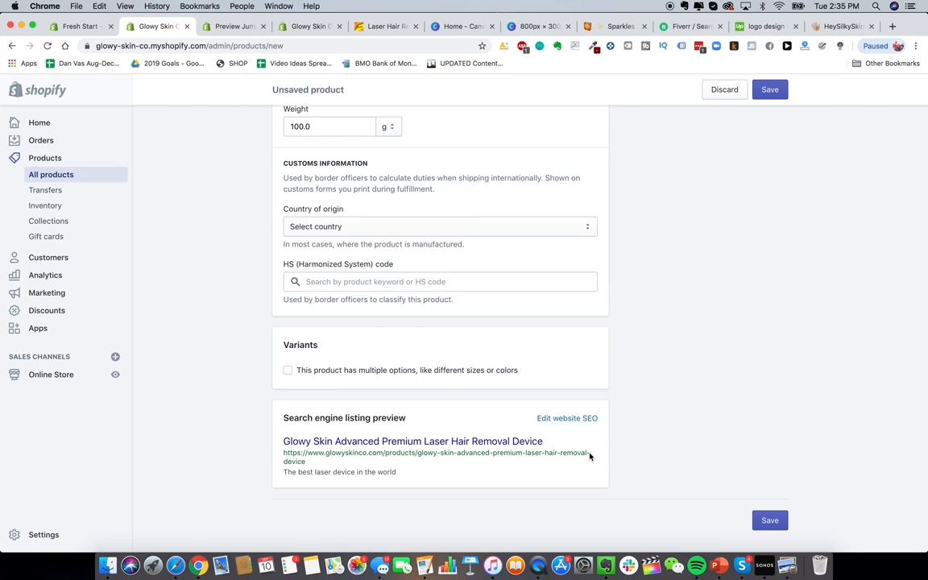
left_click(564, 418)
Step: Replace the SEO page title with 'The Best DIY Hair Removal Device In The World - Glowy Skin'
scroll(487, 431, "down", 5)
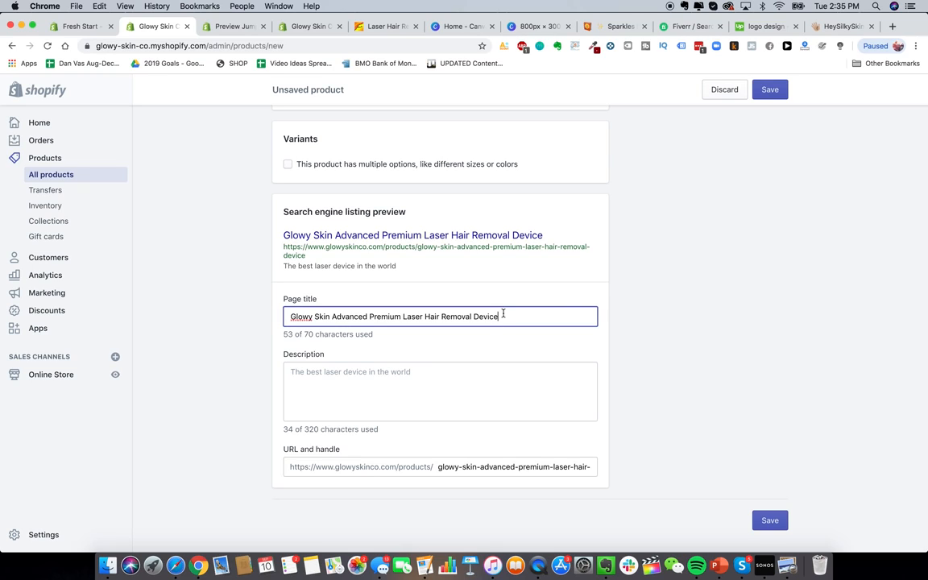
triple_click(381, 316)
type("Th")
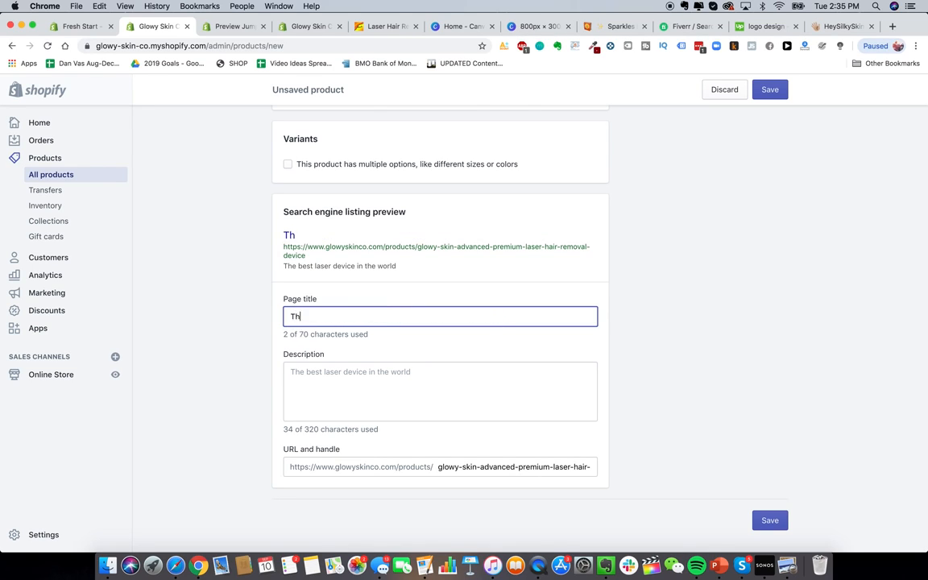
type("e Best DIY Hair ")
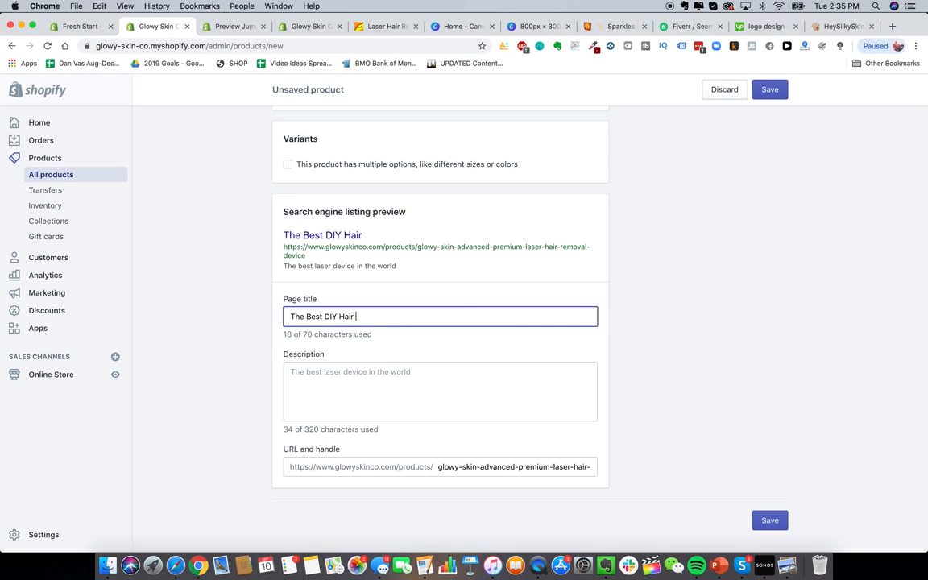
type("Removal Device")
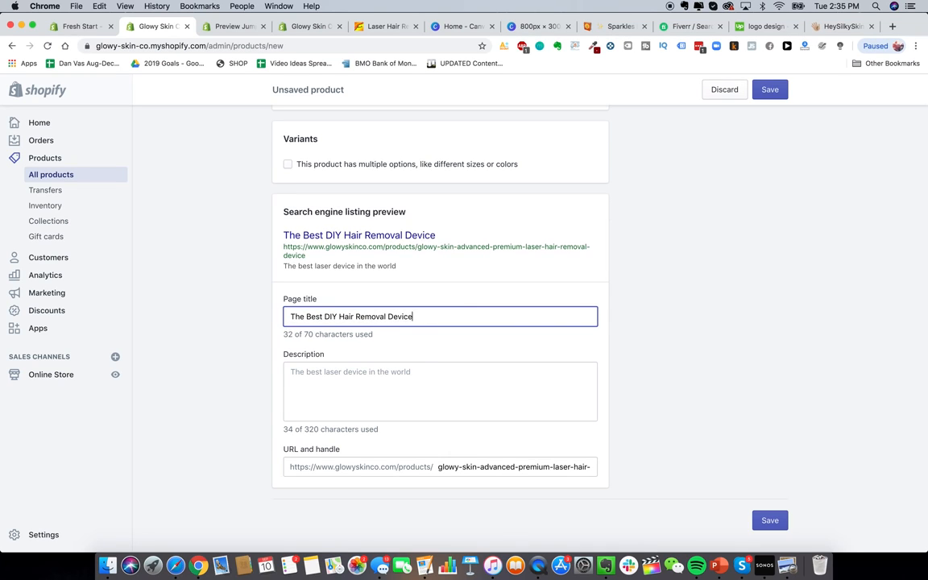
type(" In The World - Glowy Skin")
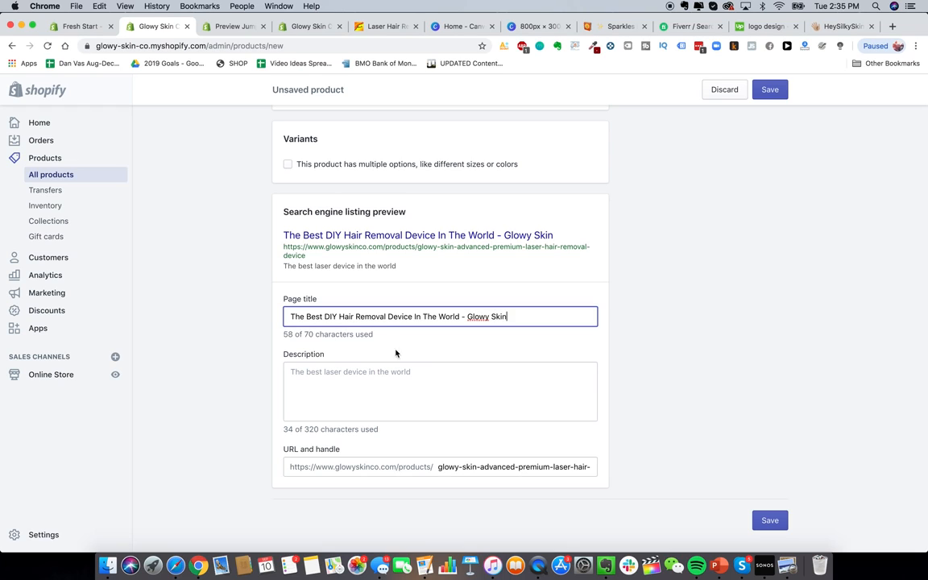
Step: Rewrite the SEO description as 'The Best DIY Laser Hair Removal Device For Home Use'
left_click(412, 398)
double_click(410, 380)
key("super+a")
key("BackSpace")
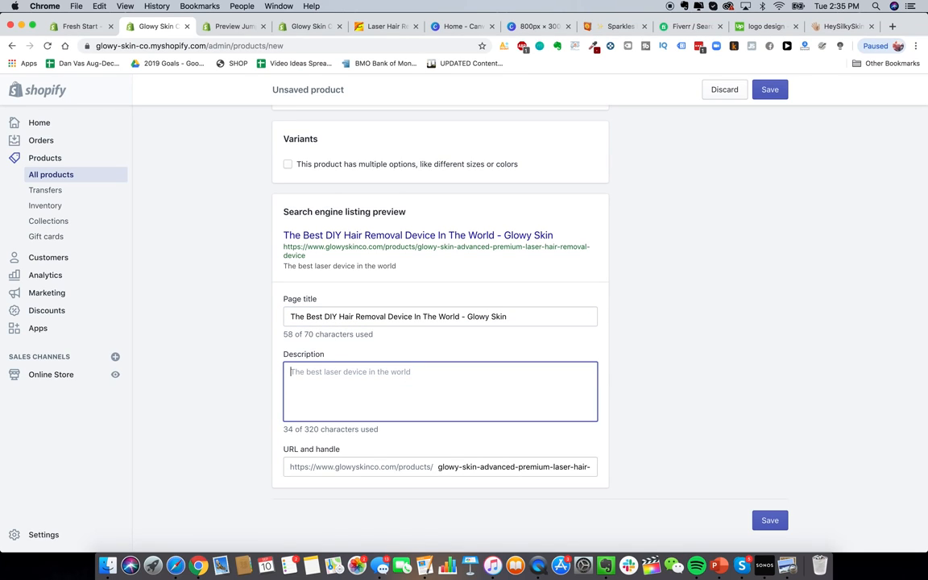
type("DIY")
key("super+a")
type("The Best ")
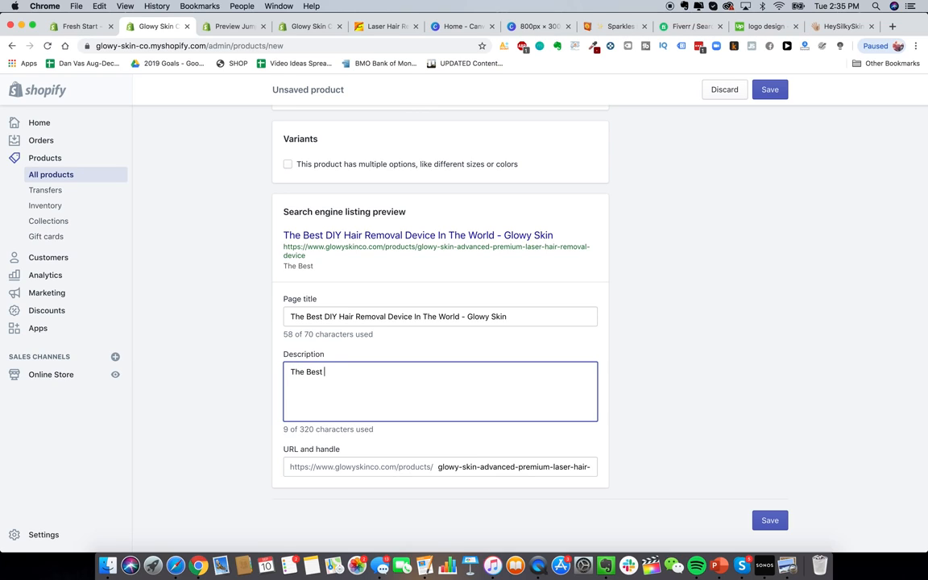
type("DIY Laser Hair Rem")
key("BackSpace")
key("BackSpace")
key("BackSpace")
key("BackSpace")
key("BackSpace")
key("BackSpace")
key("BackSpace")
key("BackSpace")
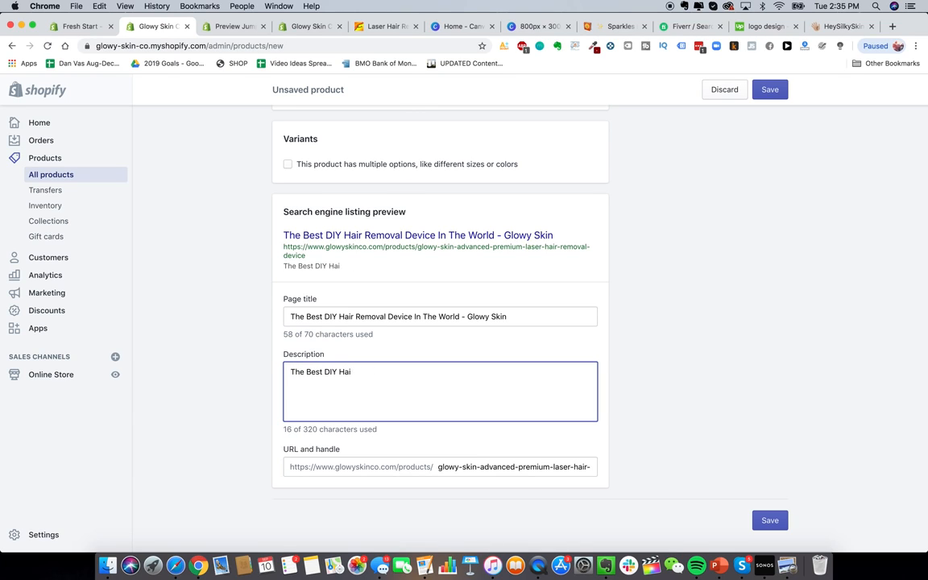
type("Laser Hair Removal Device ")
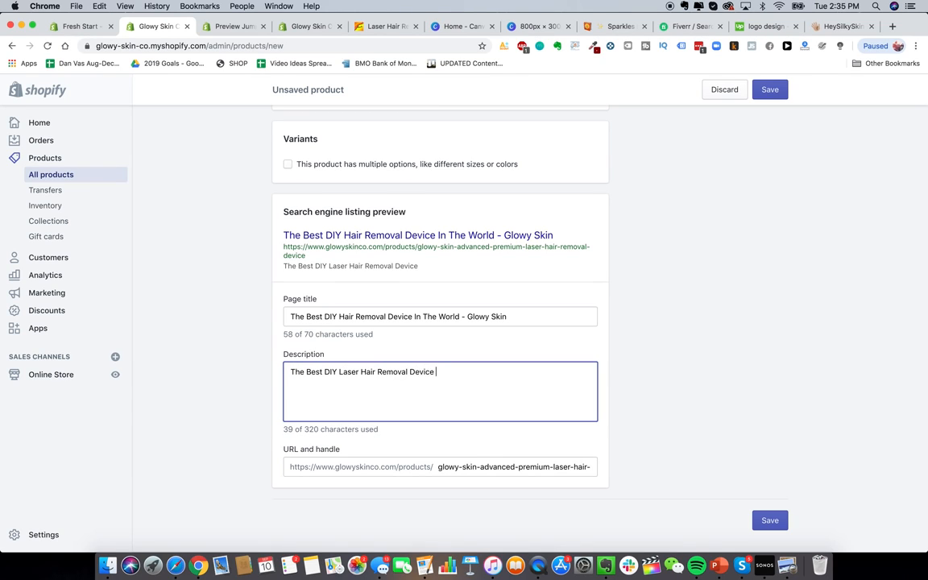
type("For Hai")
key("BackSpace")
key("BackSpace")
key("BackSpace")
type("Home Use")
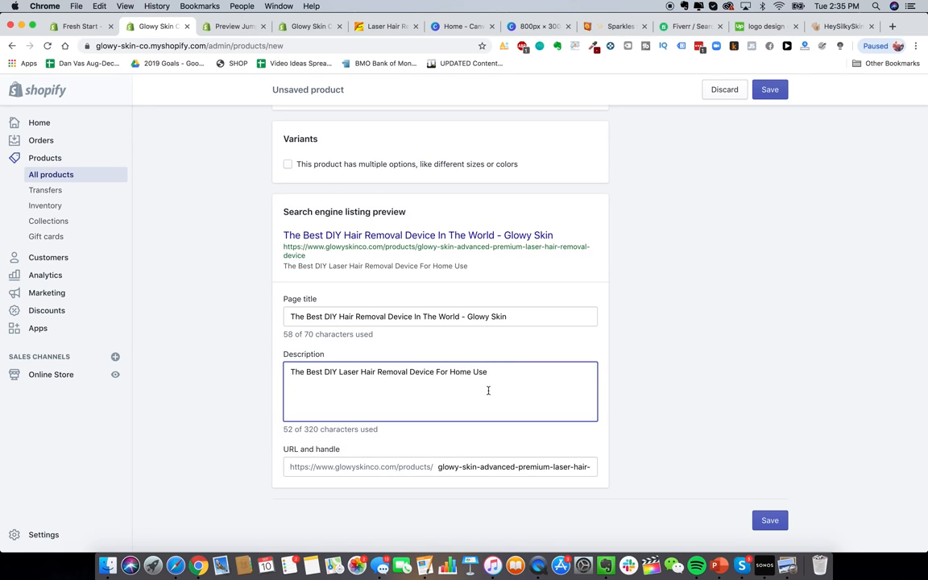
left_click(664, 448)
scroll(442, 474, "up", 1)
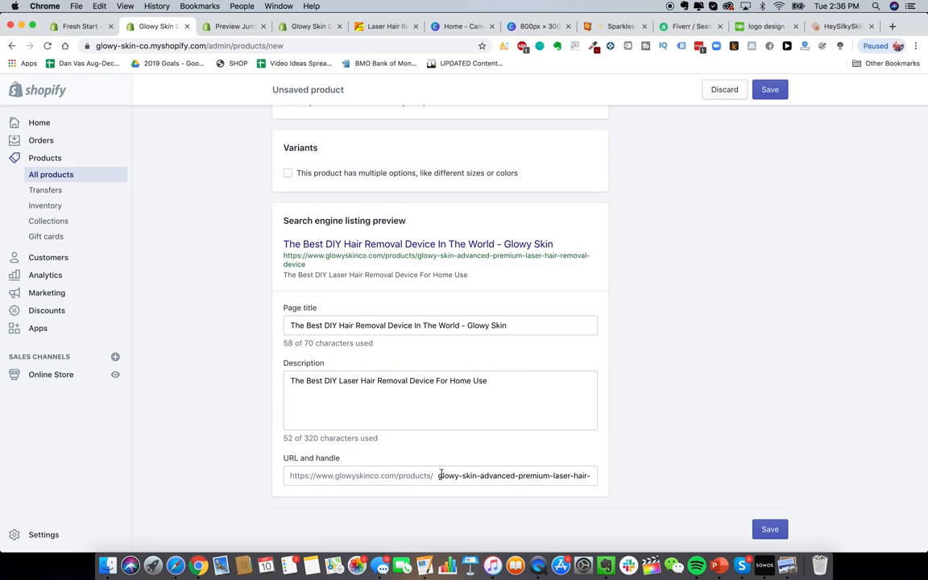
scroll(492, 409, "up", 10)
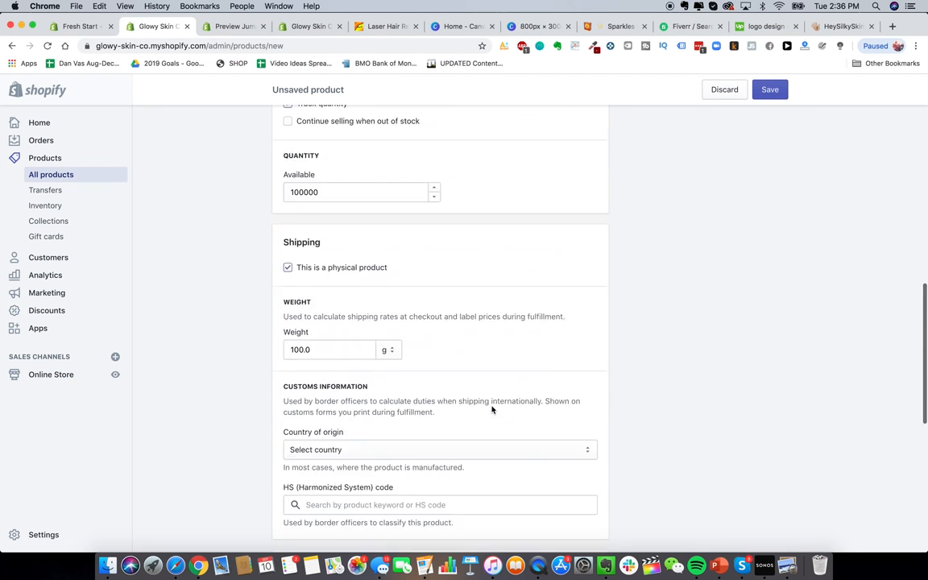
scroll(492, 410, "up", 5)
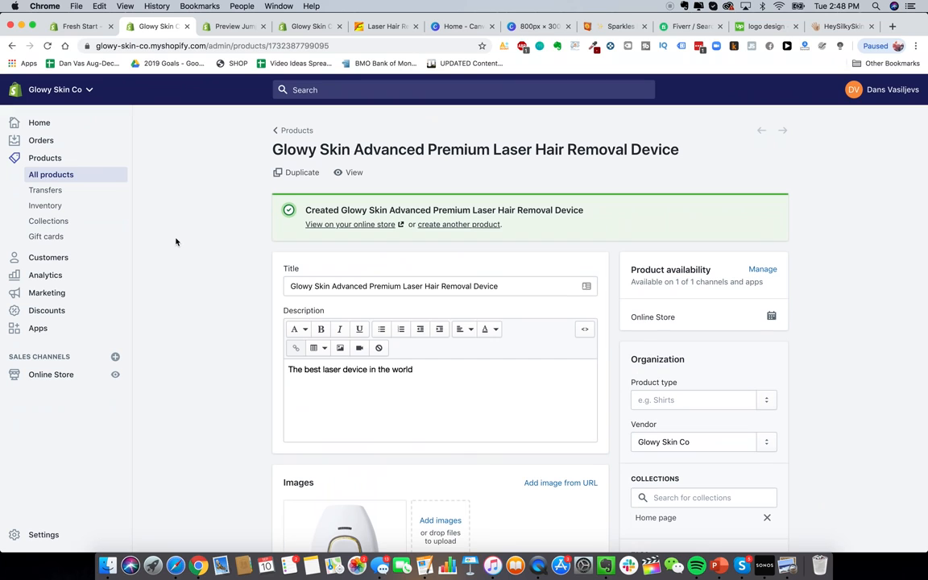
Step: Open the saved laser device product on the live online store
scroll(367, 369, "down", 5)
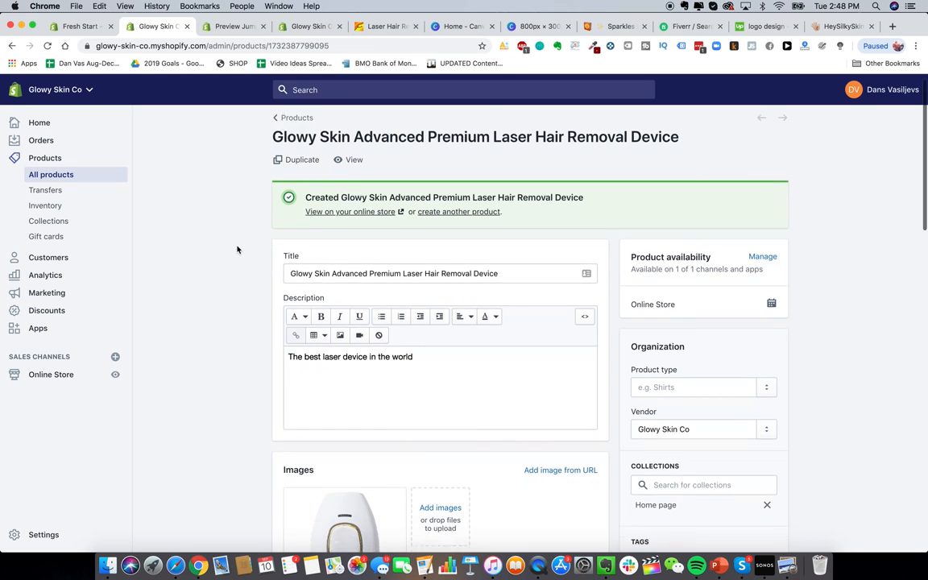
scroll(374, 360, "up", 4)
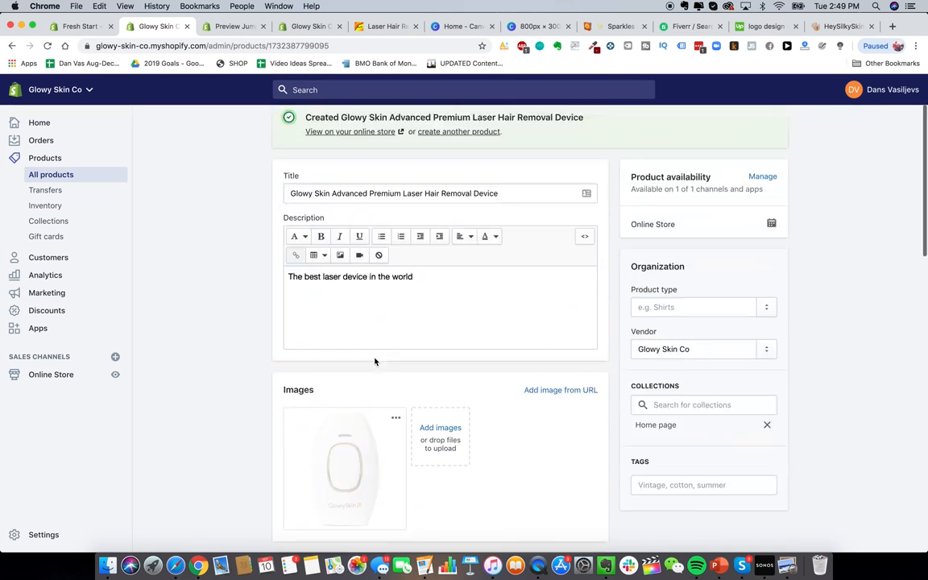
left_click(348, 150)
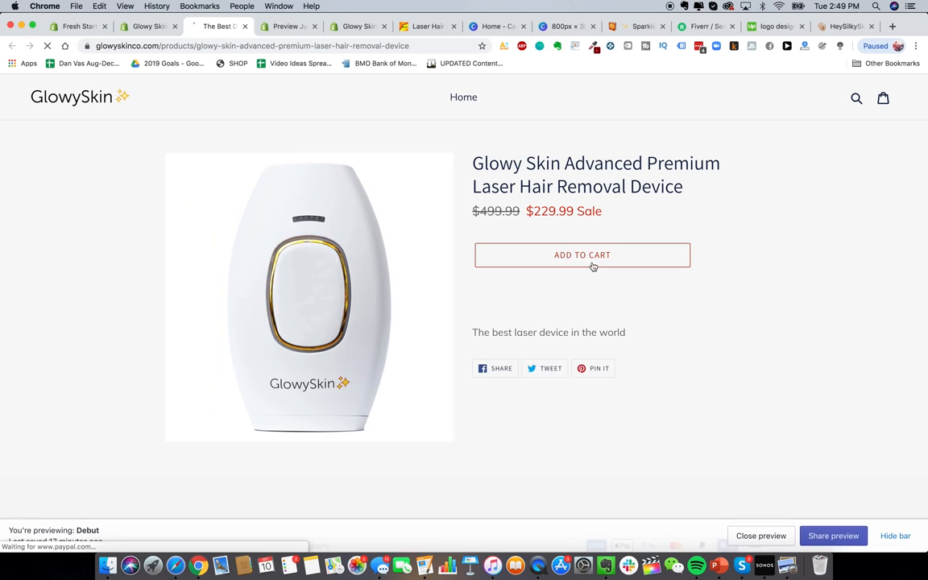
Step: Scroll the storefront product page to verify the device image and $229.99 sale price from $499.99
scroll(563, 341, "down", 1)
scroll(563, 340, "down", 2)
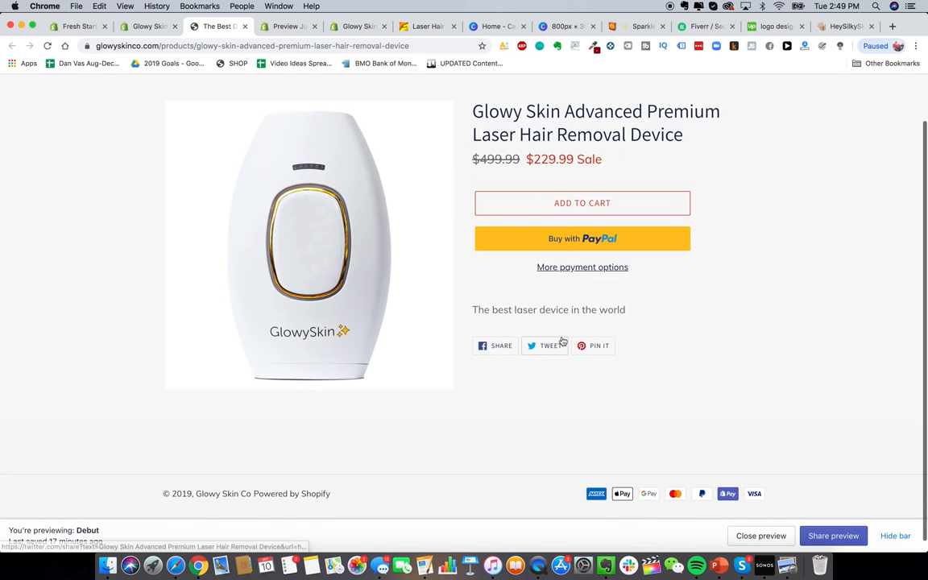
scroll(564, 240, "down", 1)
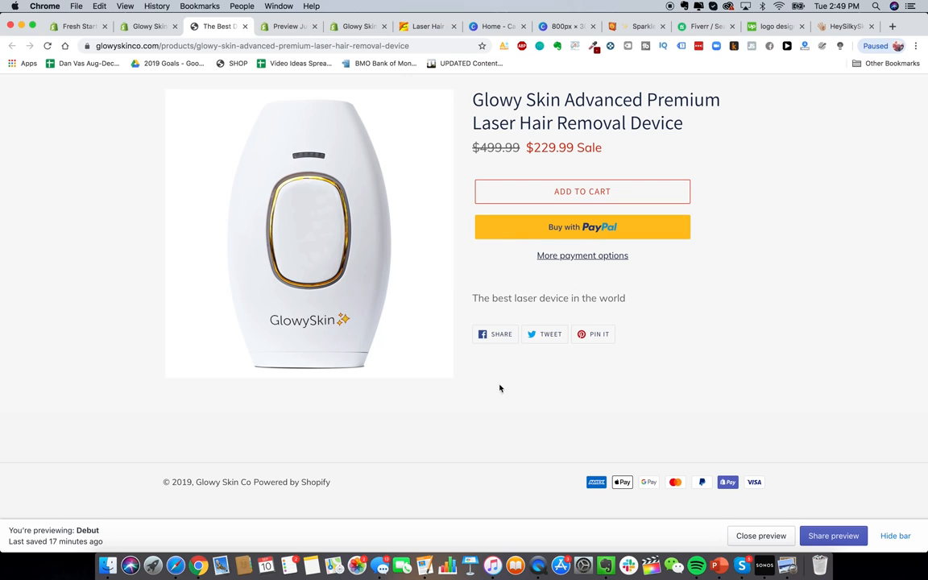
scroll(578, 493, "up", 3)
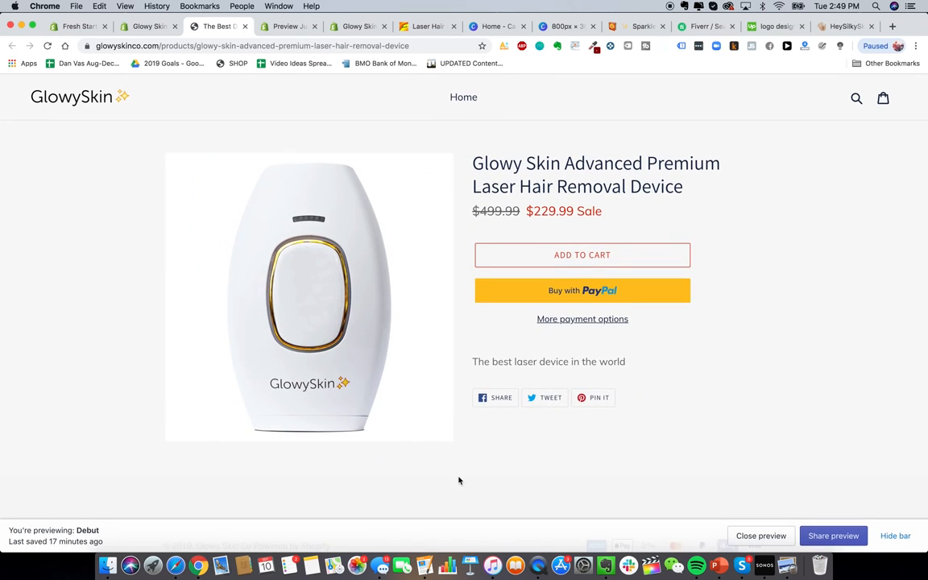
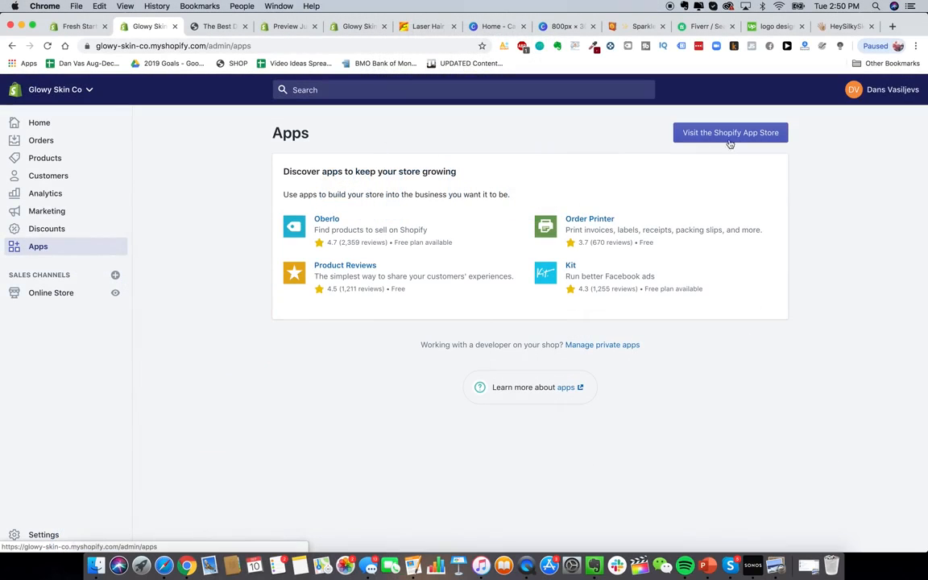
Step: Open the Shopify App Store in a new tab from the Glowy Skin Co Apps page
left_click(729, 140)
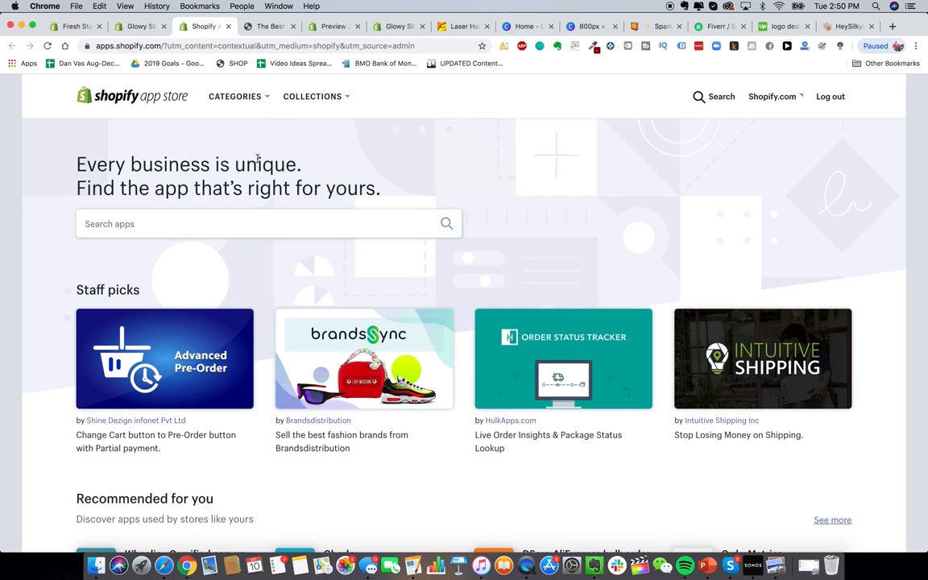
Step: Search the App Store for 'order lookup' and open the Order Lookup listing
left_click(144, 27)
left_click(188, 30)
left_click(247, 223)
type("o")
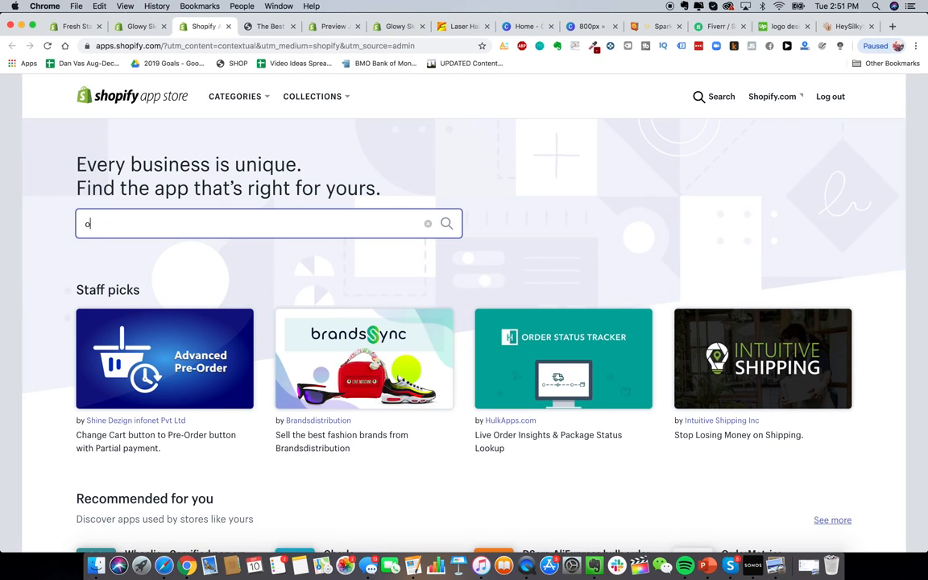
type("rder lookup")
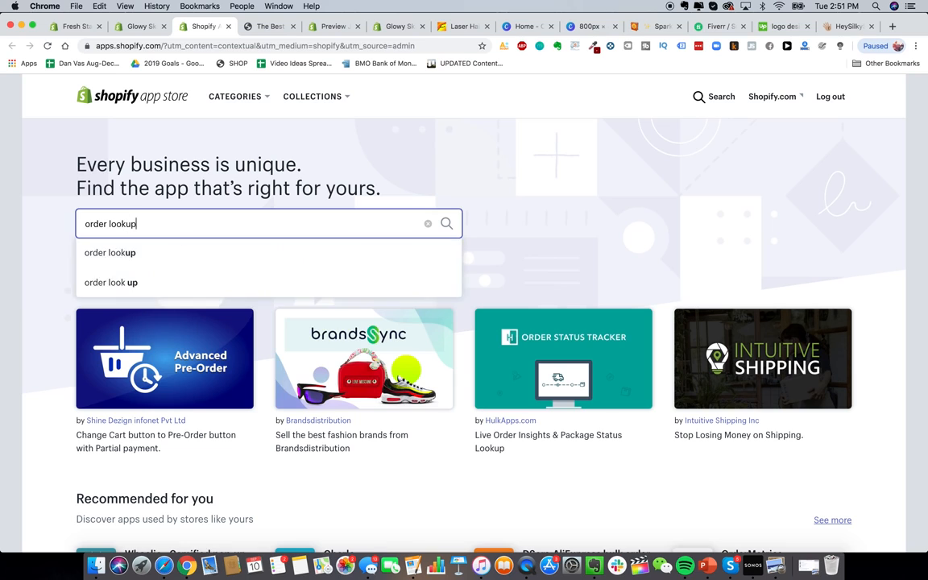
key("Return")
left_click(310, 294)
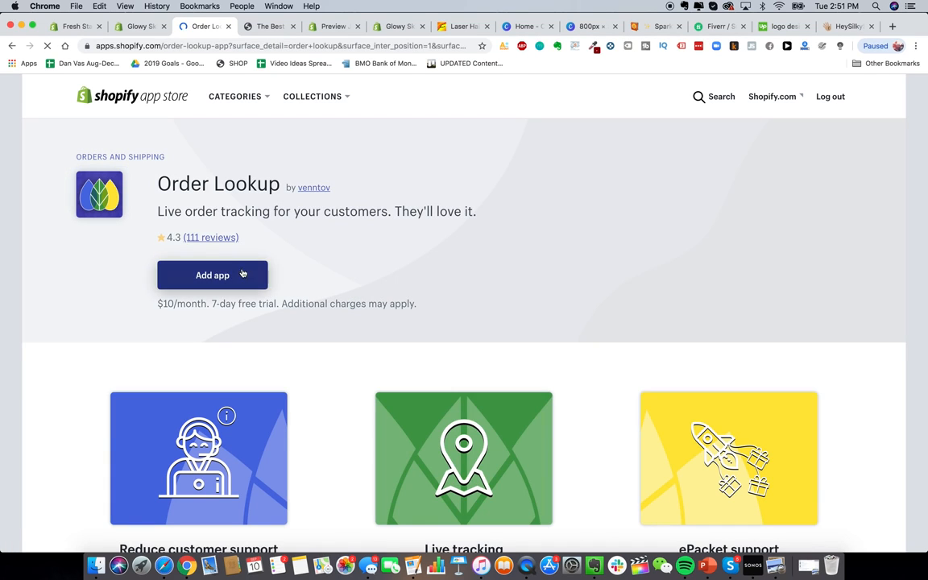
Step: Install Order Lookup, start its 7-day free trial, and return to the installed apps list
left_click(214, 274)
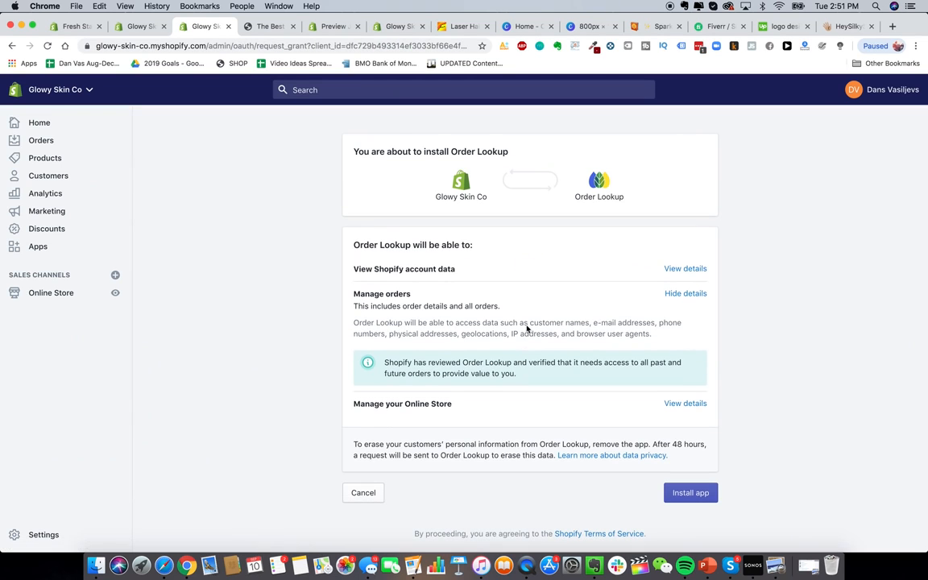
left_click(702, 492)
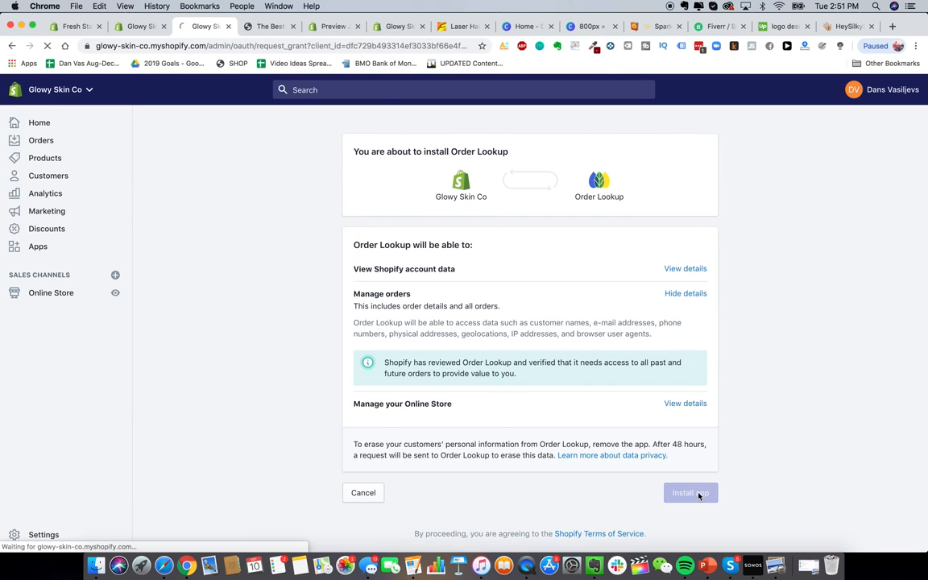
left_click(710, 286)
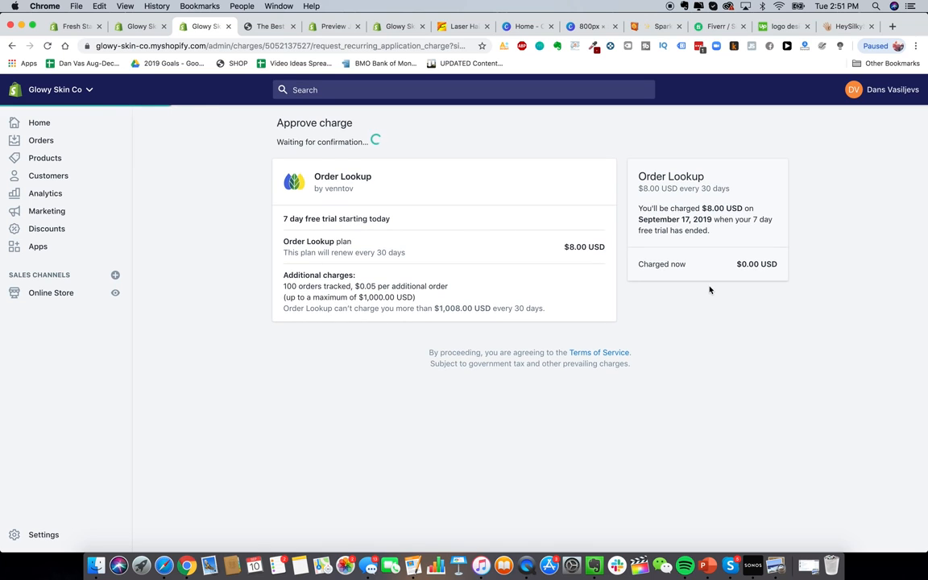
scroll(586, 300, "down", 2)
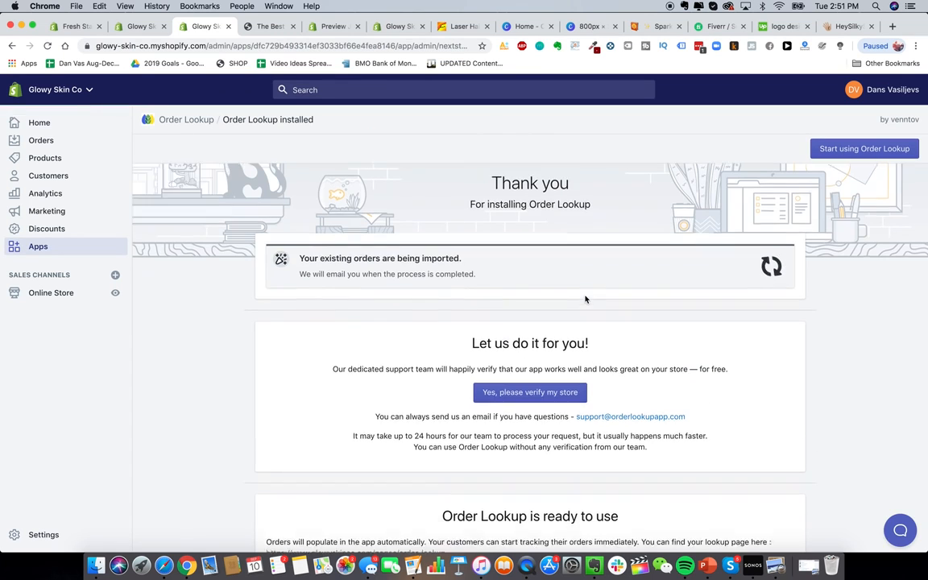
scroll(527, 316, "down", 1)
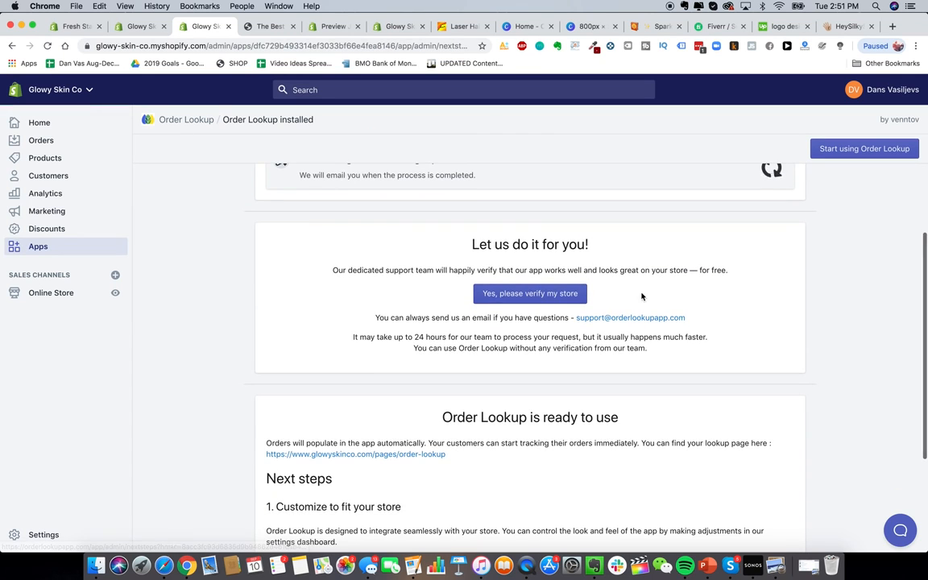
scroll(522, 310, "down", 3)
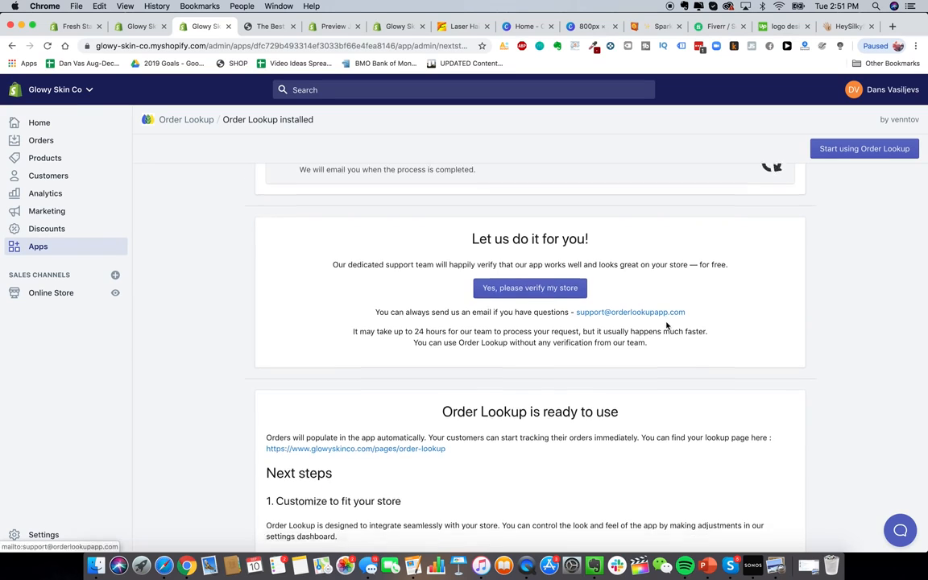
scroll(667, 326, "down", 3)
scroll(667, 325, "down", 1)
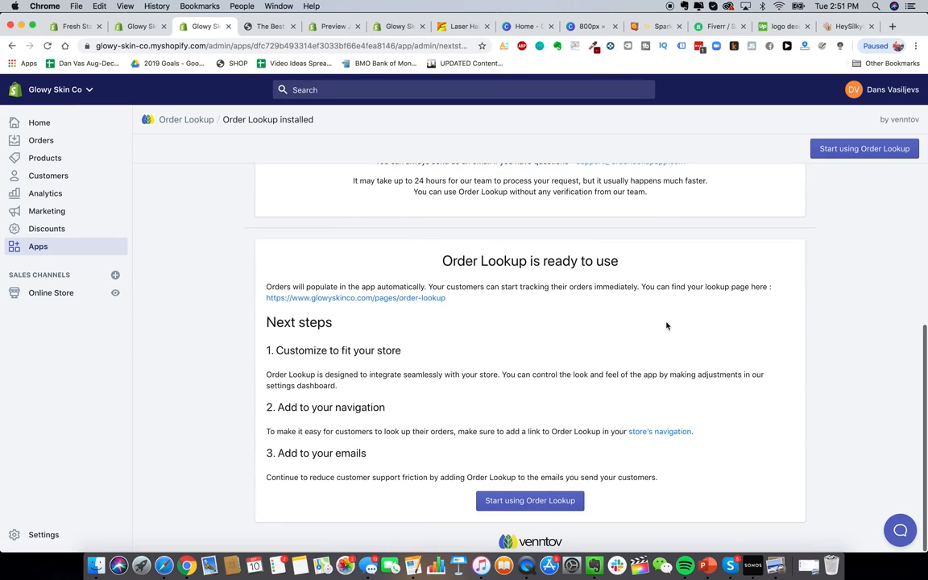
scroll(557, 364, "up", 10)
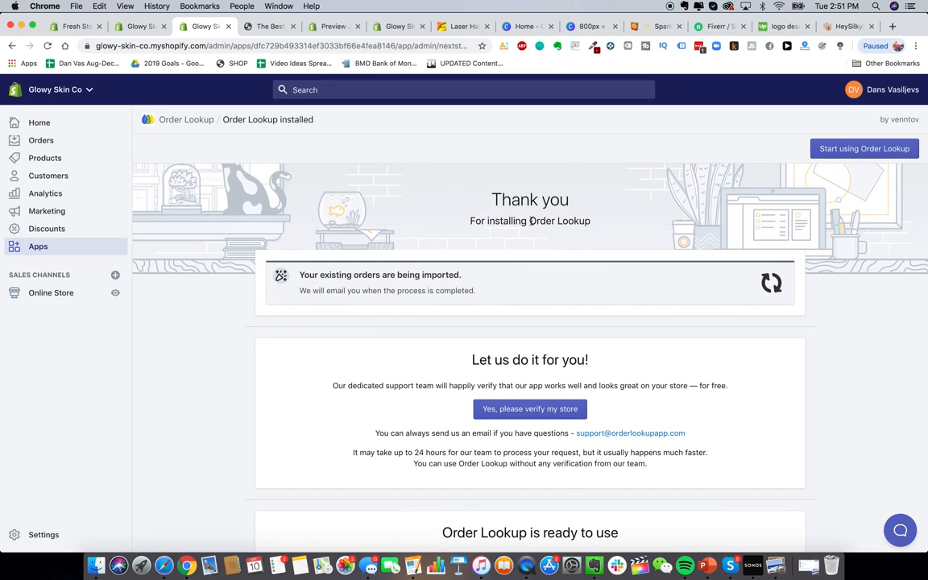
left_click_drag(529, 222, 592, 221)
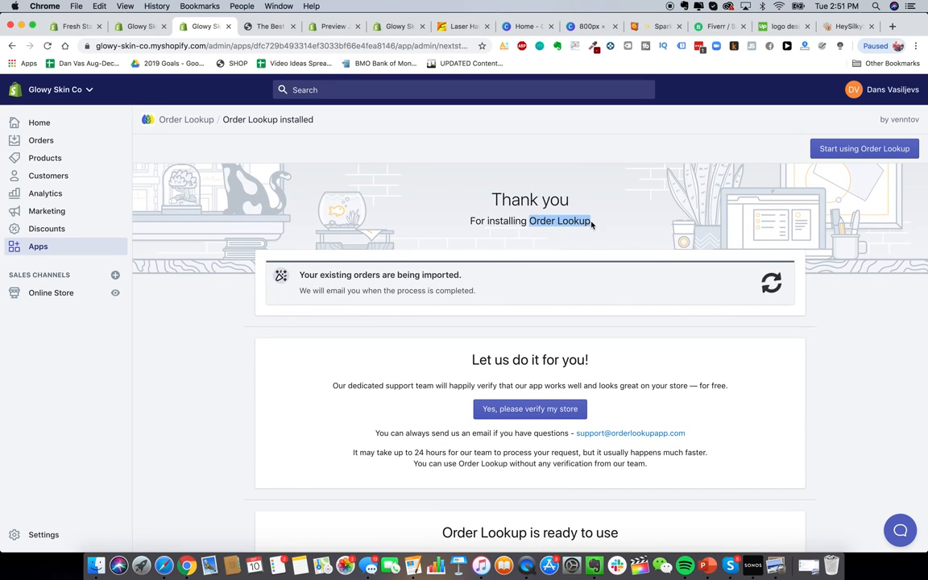
left_click(37, 246)
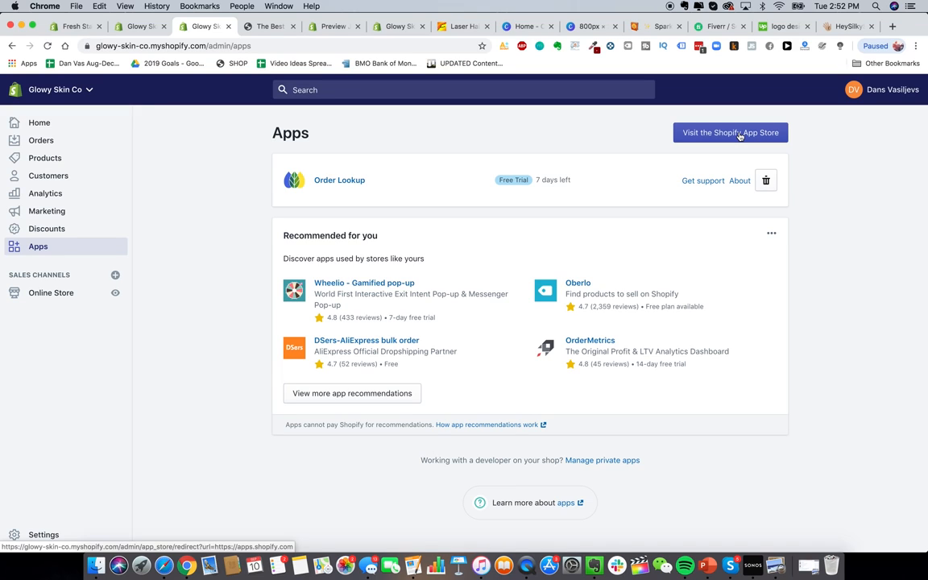
Step: Search the App Store for 'help center' and install the HelpCenter FAQ app
left_click(734, 134)
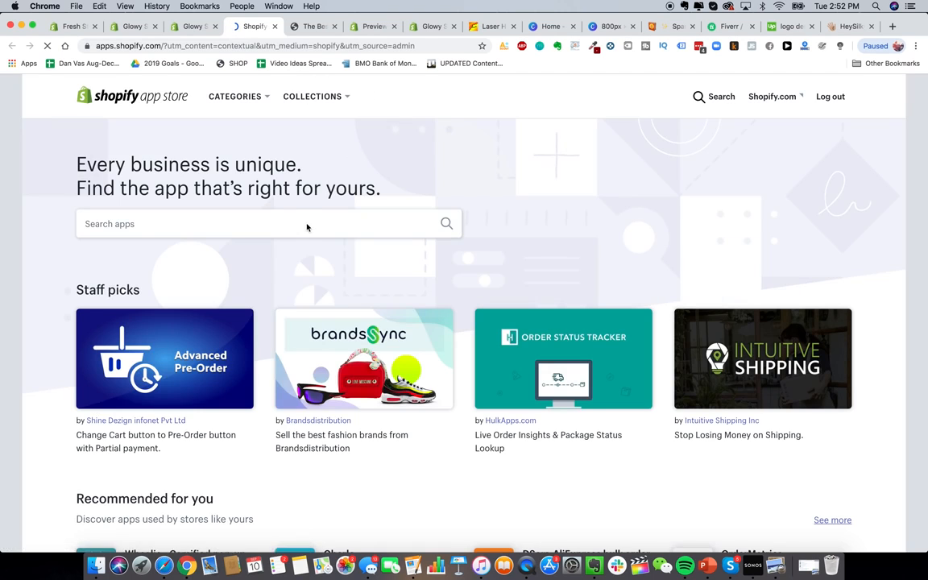
left_click(307, 226)
type("help center")
key("Return")
left_click(296, 311)
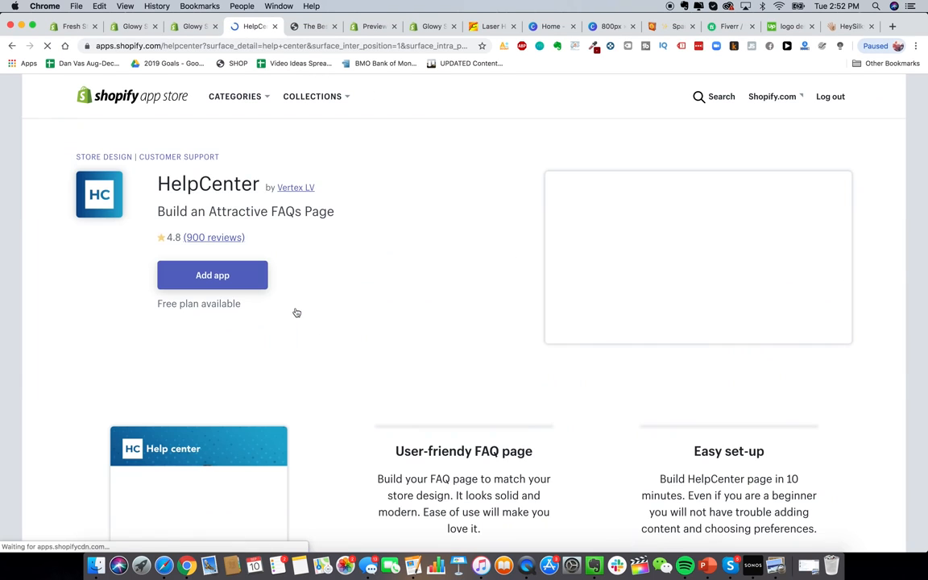
left_click(228, 274)
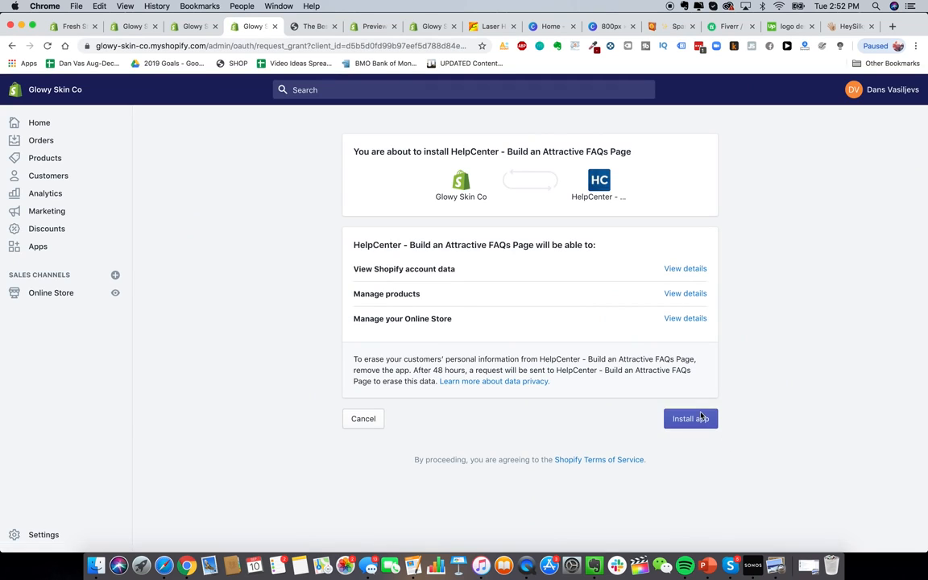
left_click(700, 417)
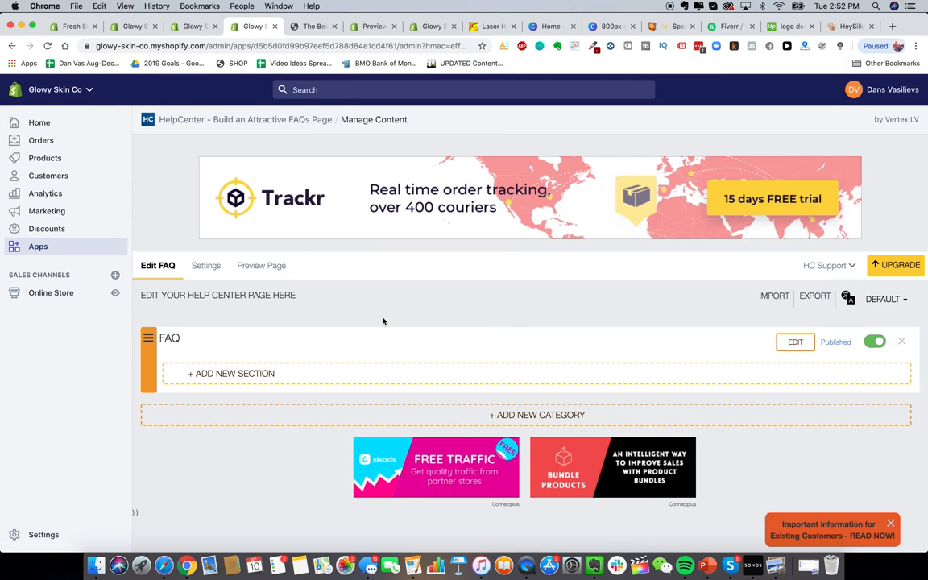
left_click(845, 25)
Step: Read HeySilkySkin's Questions & Answers page, expanding 'Is it safe?', then return to HelpCenter
left_click(17, 97)
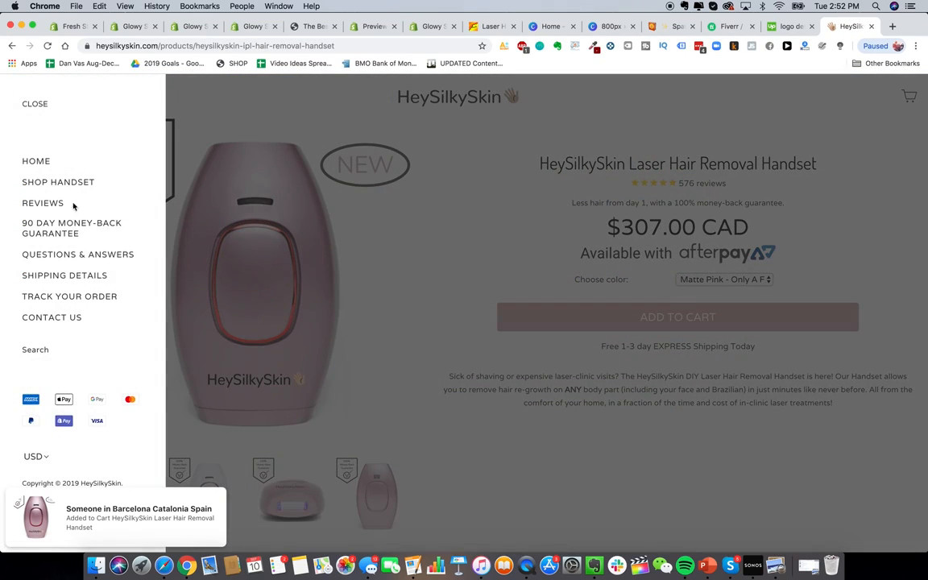
left_click(78, 255)
scroll(497, 296, "down", 10)
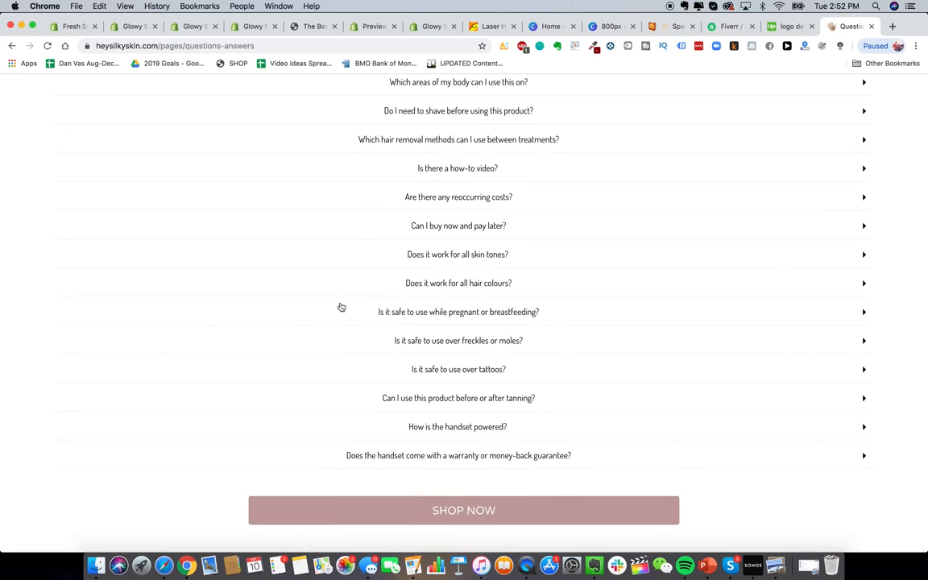
scroll(588, 301, "up", 10)
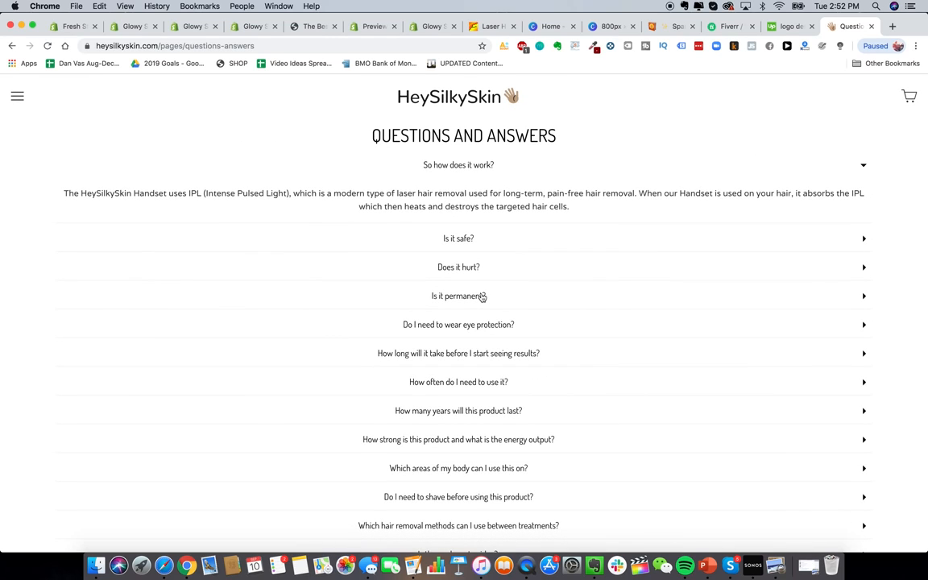
left_click(475, 238)
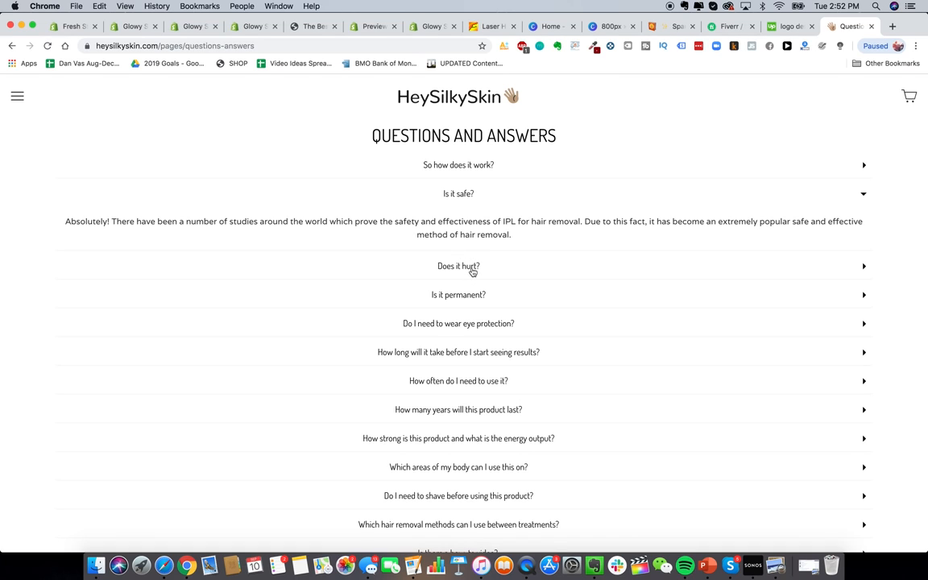
left_click(139, 28)
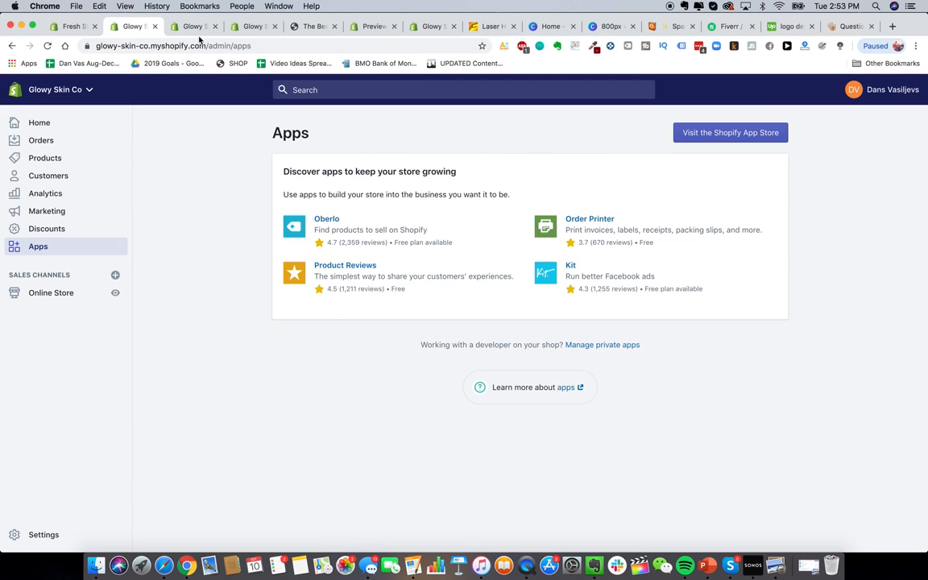
left_click(250, 31)
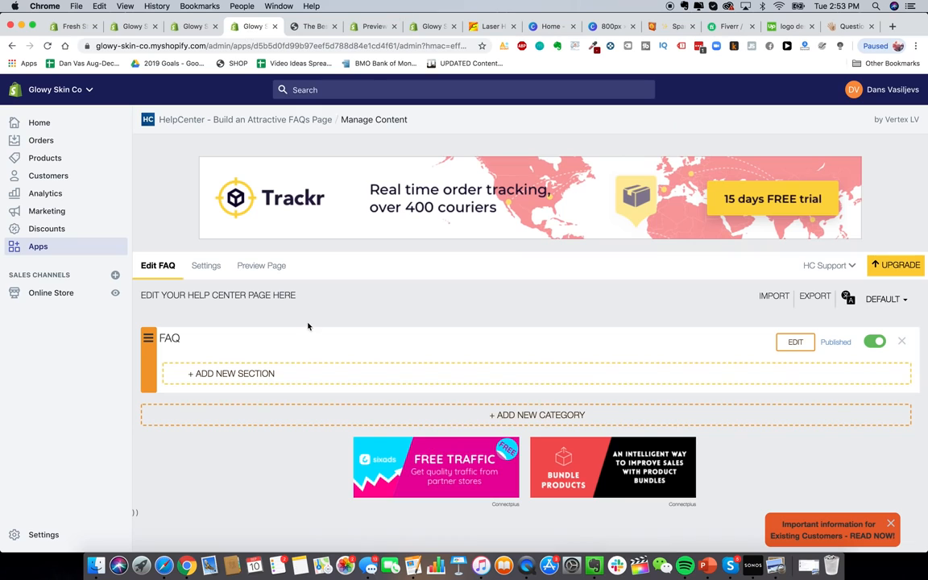
Step: Add a 'Qusttions & Answers' FAQ section with a draft article 'So how does it work?'
left_click(249, 375)
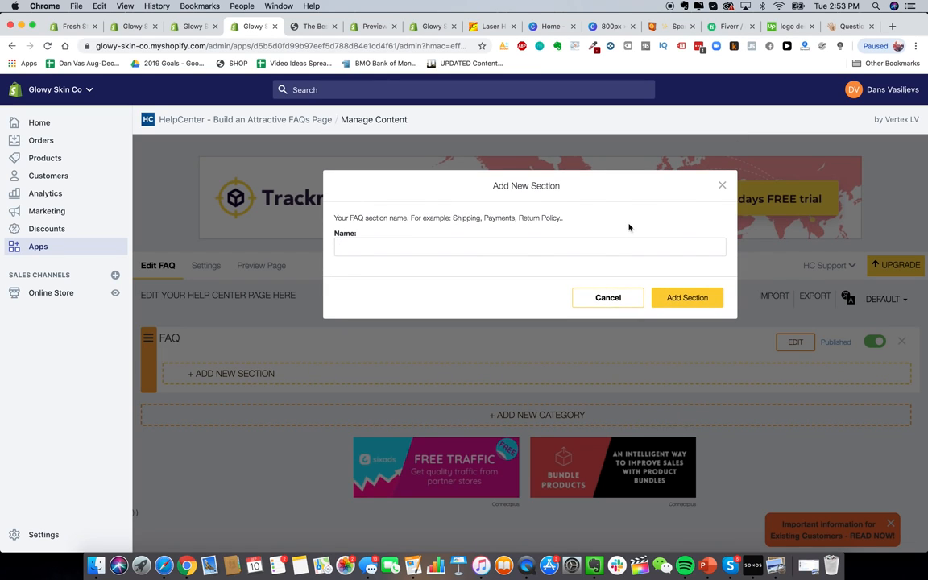
type("Qust")
type("tions & Answers")
left_click(673, 304)
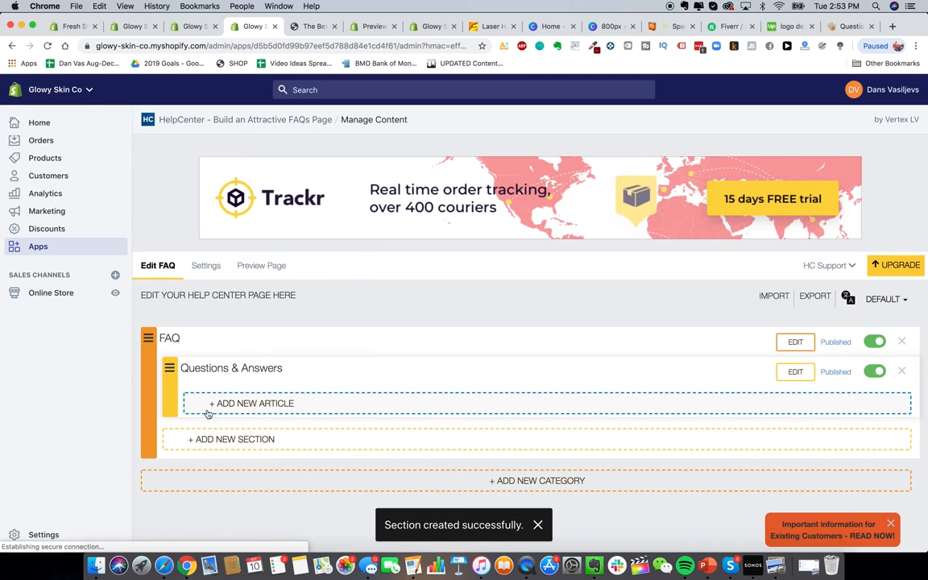
left_click(244, 403)
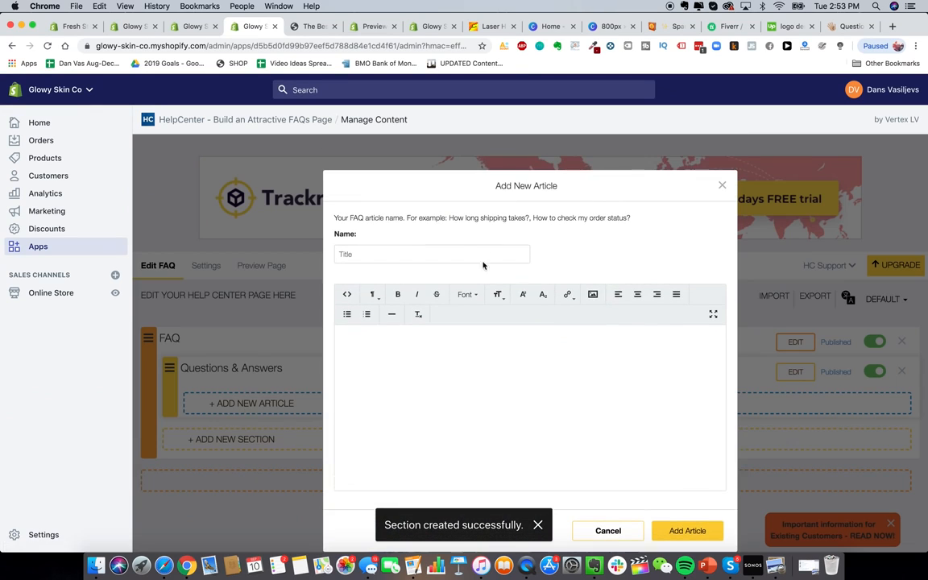
left_click(424, 255)
type("So how does it work?")
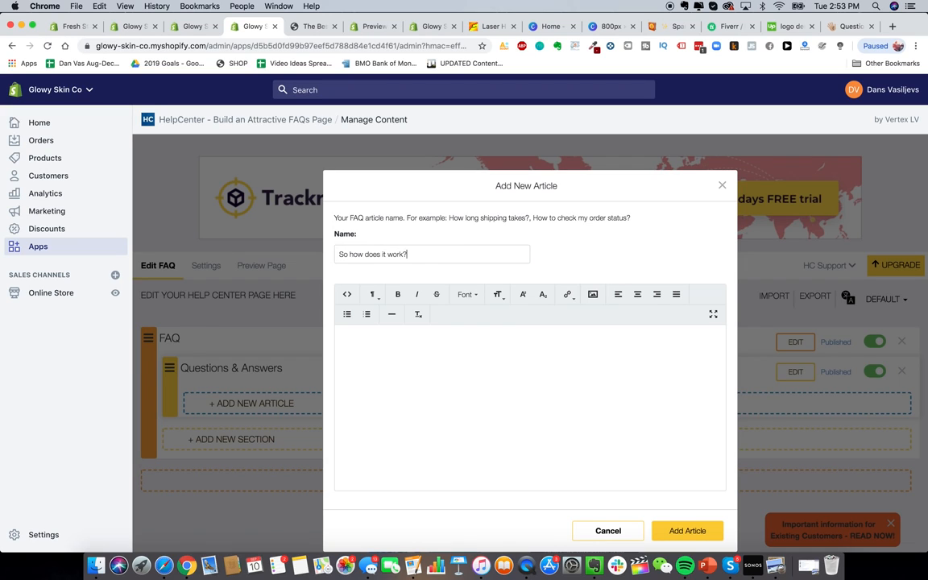
left_click(453, 400)
type("Test test test")
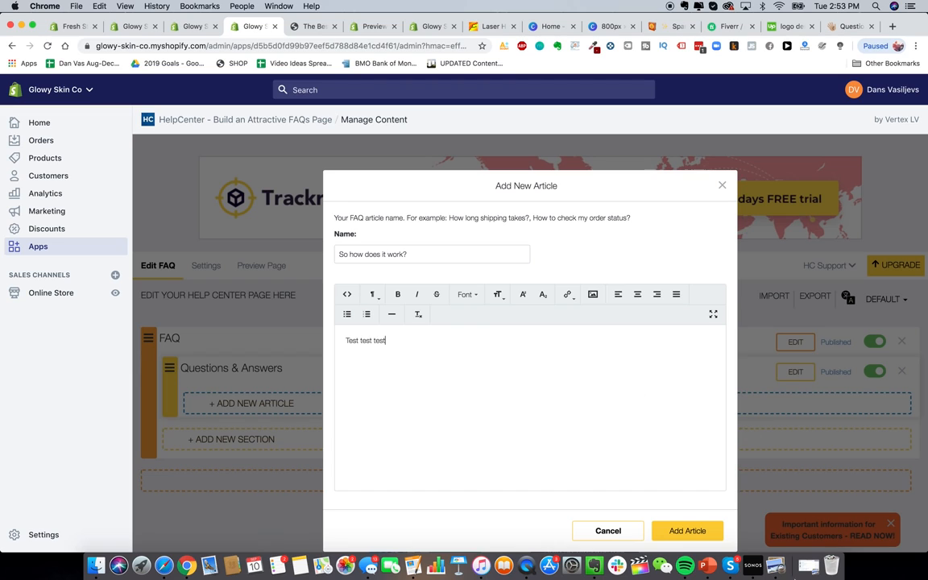
Step: Replace the article body with 'The Gowowy Skin Handset uses advanced IPL technology etc etc' and save
left_click(846, 27)
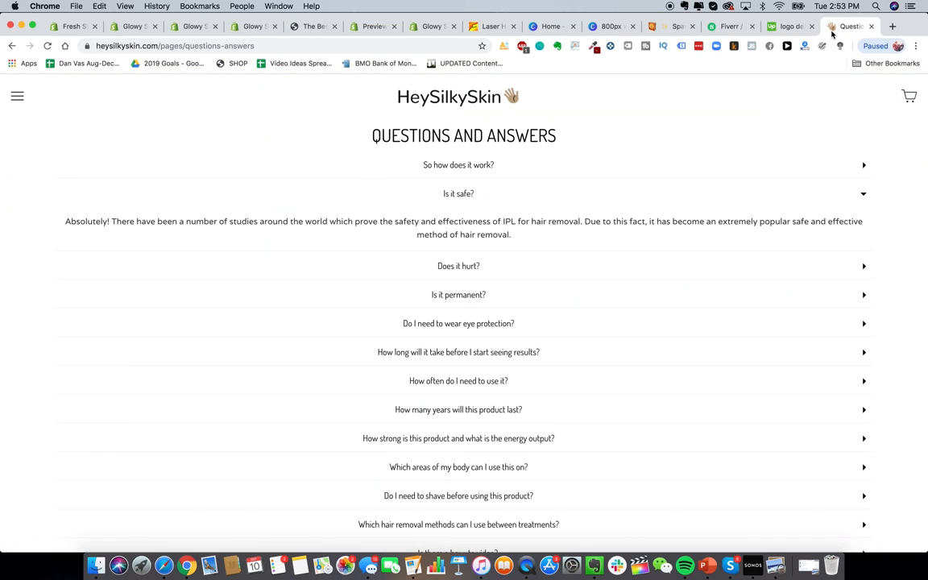
left_click(415, 158)
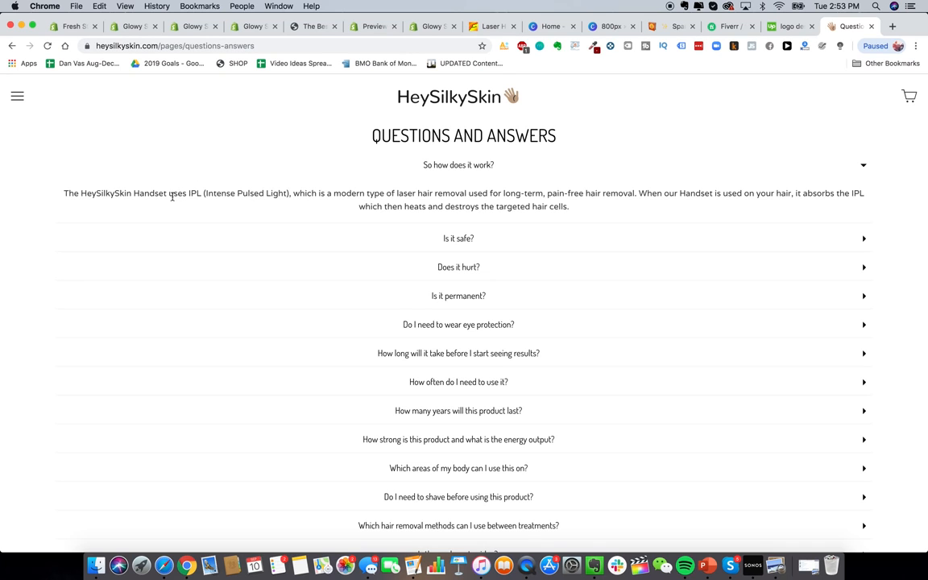
left_click(194, 33)
left_click(228, 27)
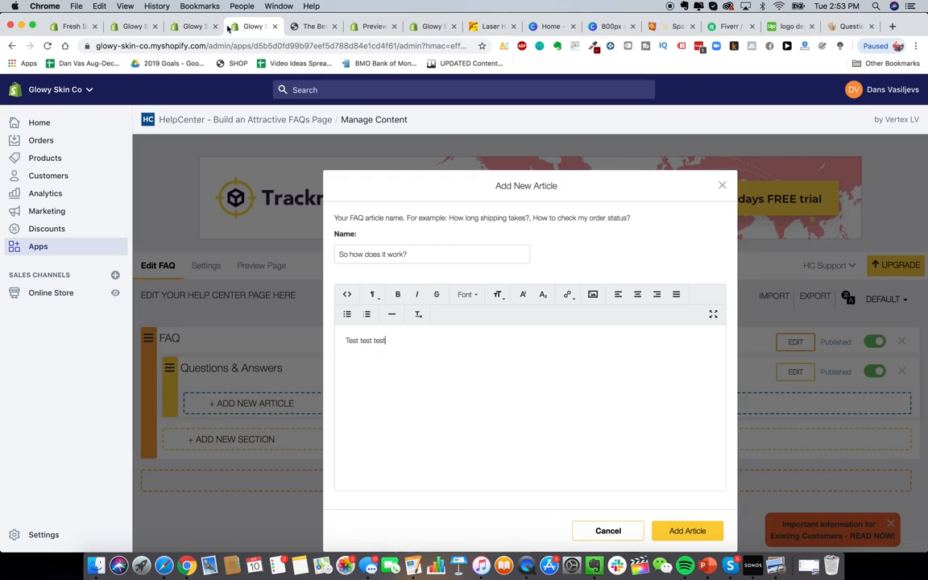
triple_click(457, 350)
type("The Gow")
type("owy Sk")
type("in Handset uses advanc")
type("ed IP")
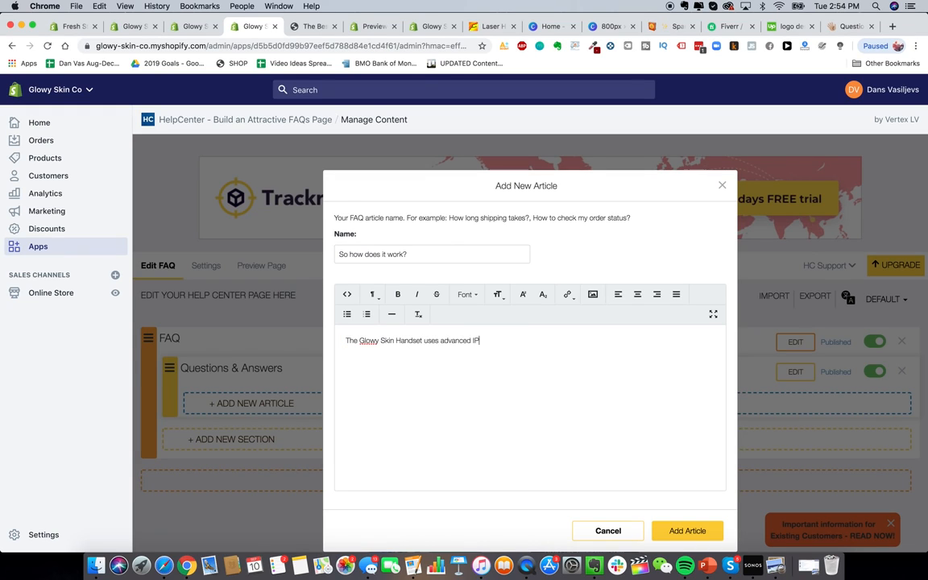
type("L technology etc etc")
left_click(687, 531)
Step: Preview the storefront Help Center page and expand the 'So how does it work?' answer
scroll(798, 386, "down", 1)
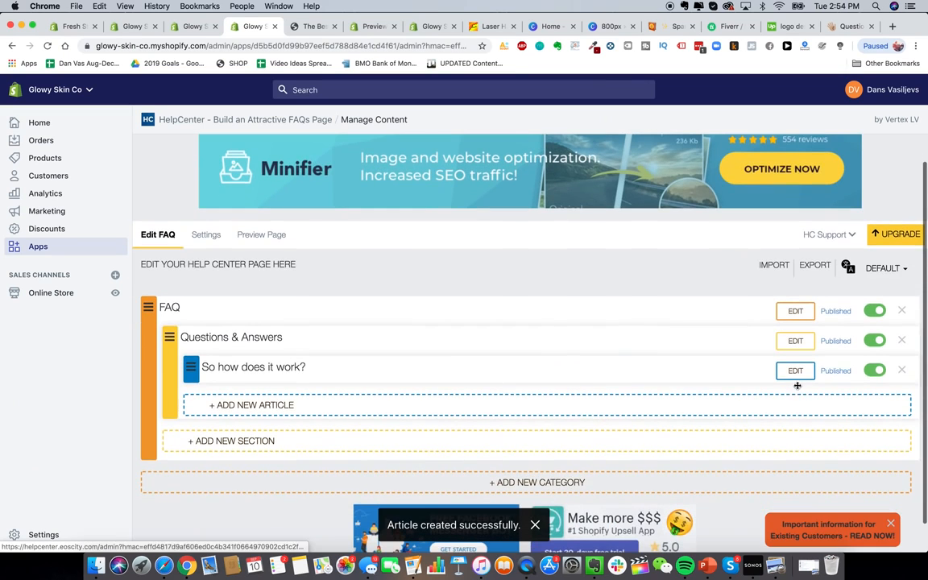
scroll(344, 306, "up", 1)
left_click(250, 262)
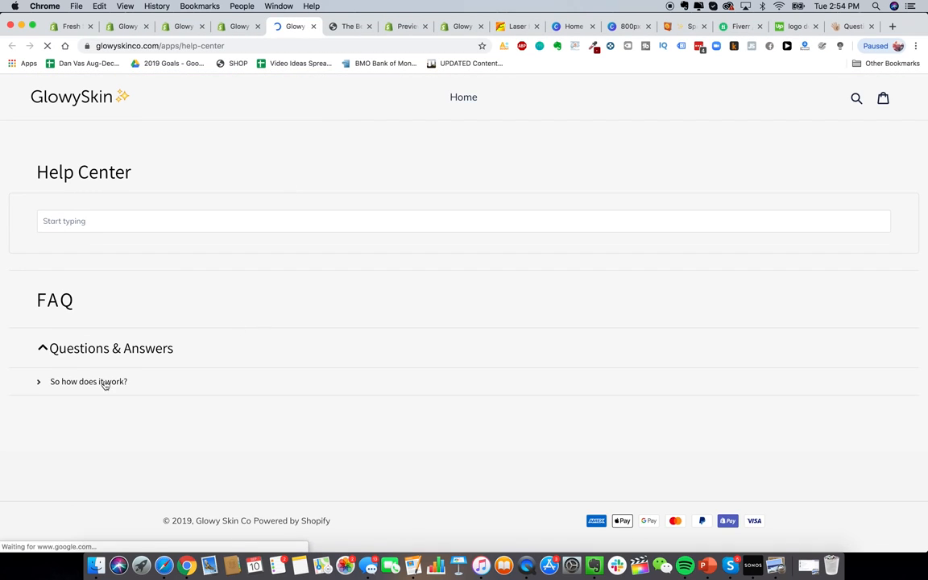
left_click(89, 381)
left_click(113, 373)
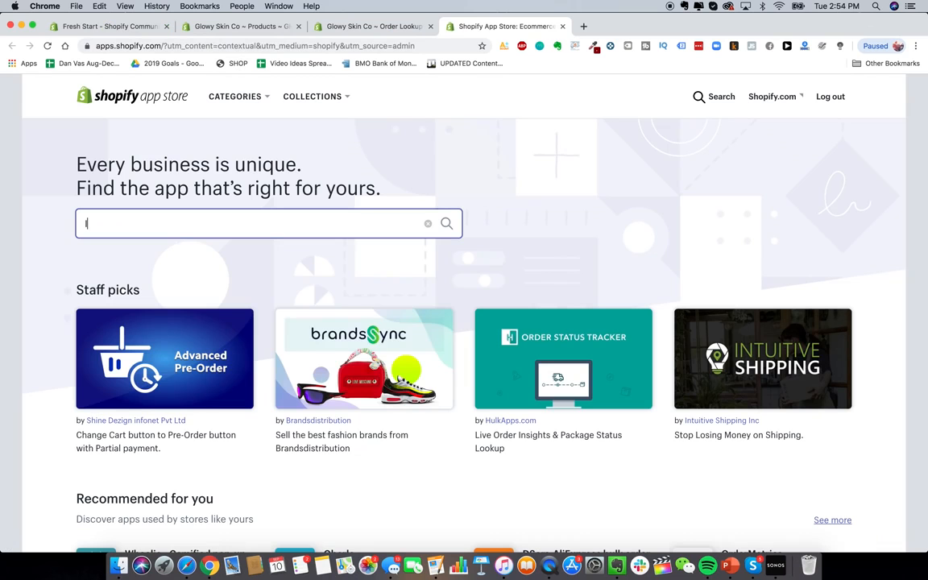
Step: Search for 'loox', open Loox - Photo Reviews, and begin adding it to the store
type("loox")
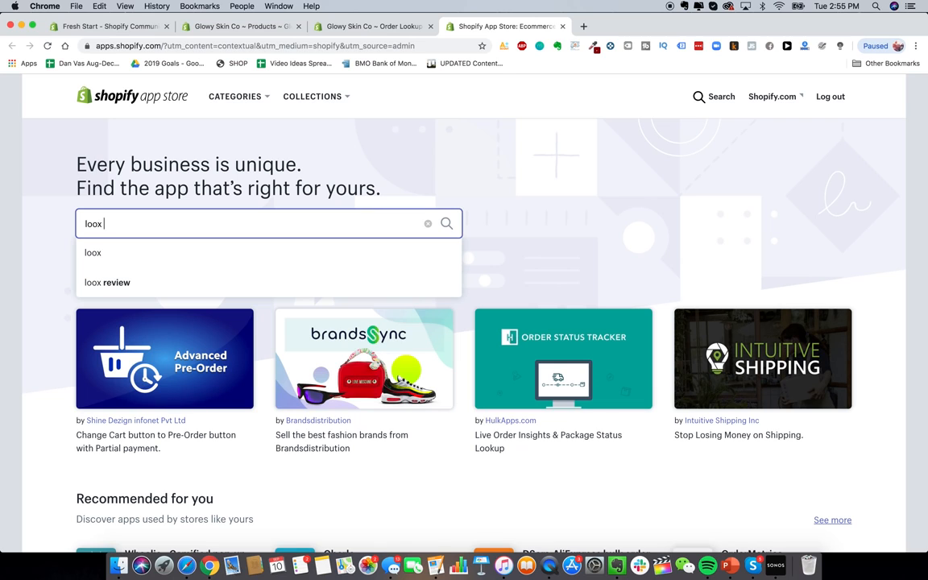
key("Return")
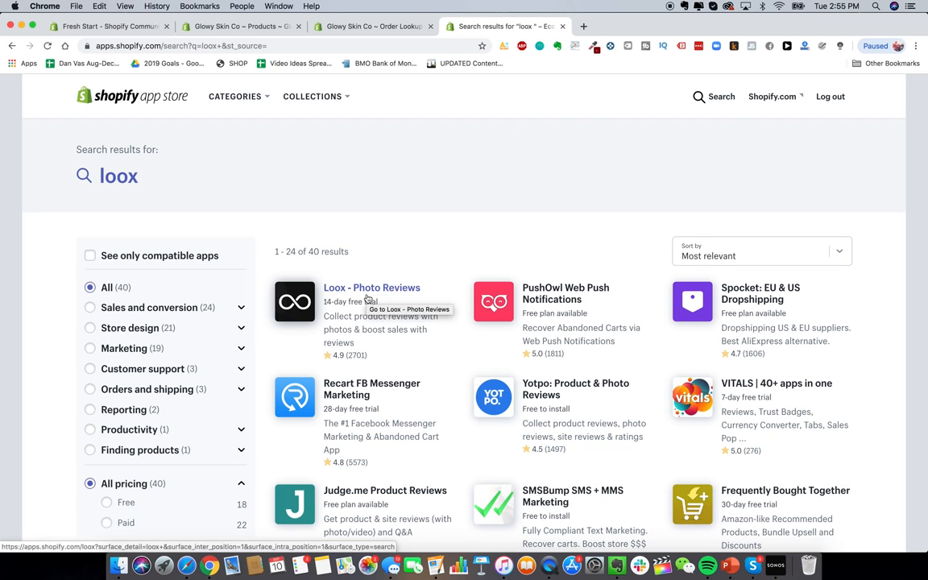
left_click(367, 298)
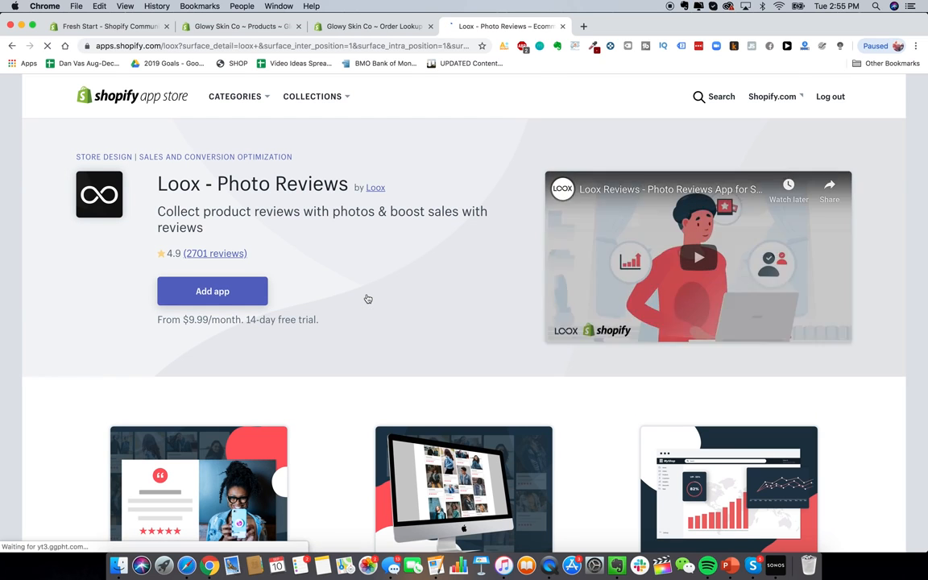
scroll(296, 258, "down", 2)
scroll(296, 259, "up", 2)
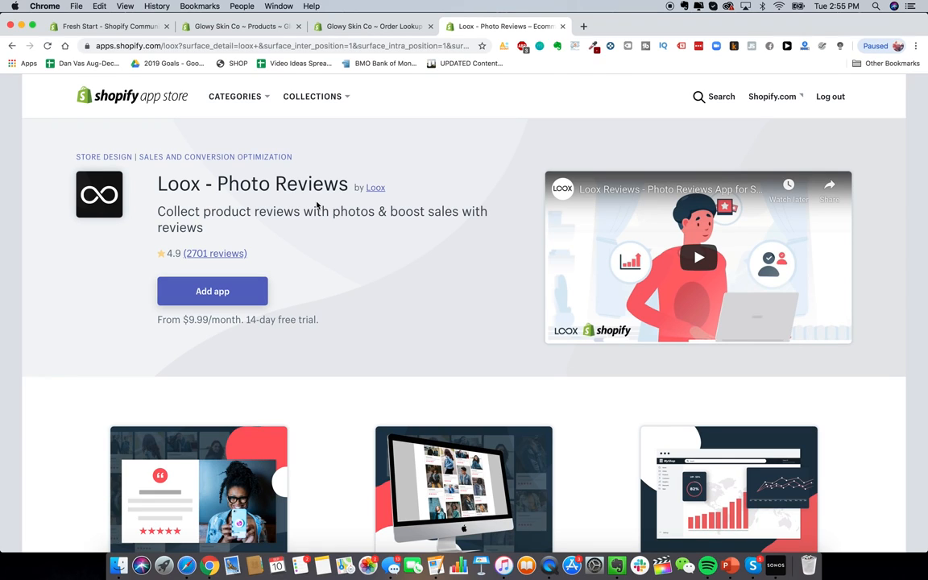
left_click(213, 300)
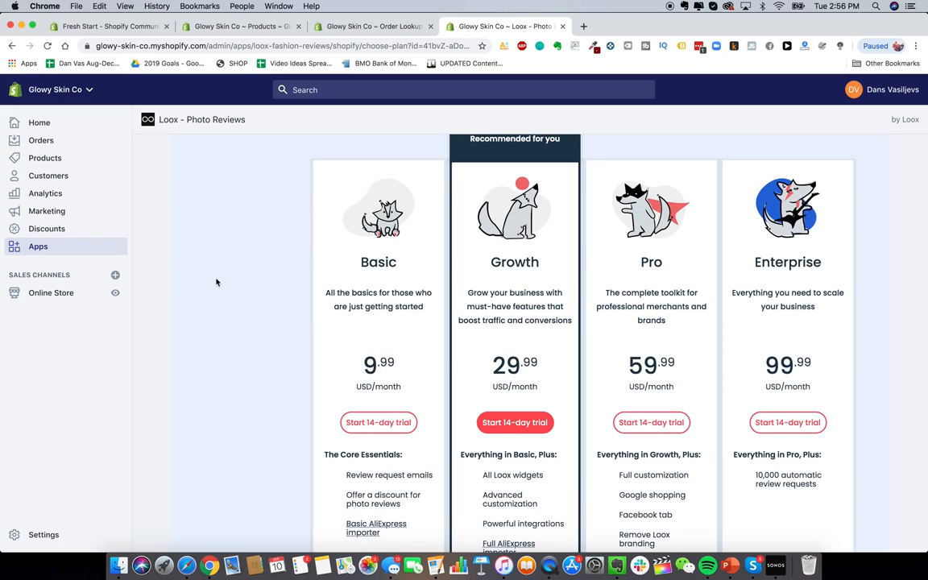
Step: Start the Loox Basic plan 14-day free trial and decline the Growth plan offer
scroll(216, 282, "up", 2)
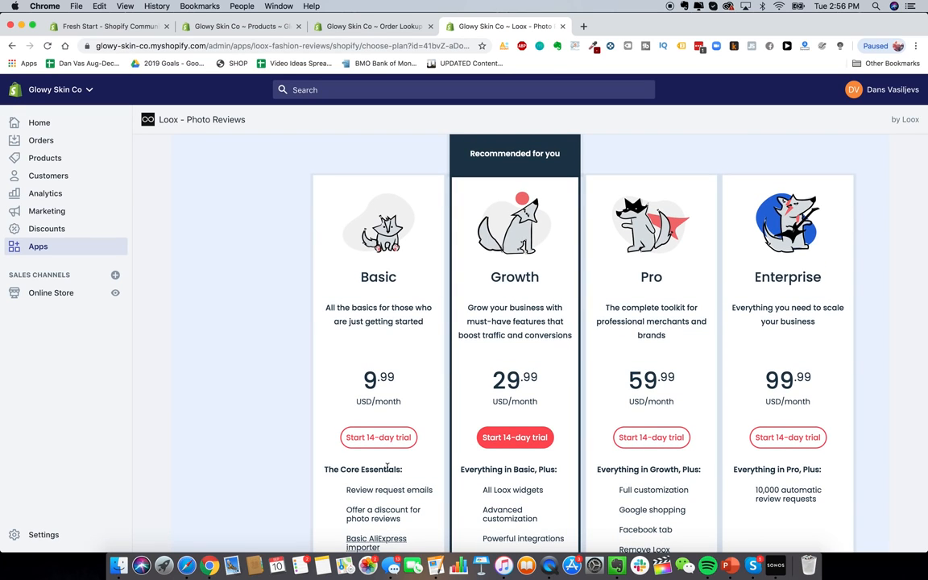
left_click(387, 439)
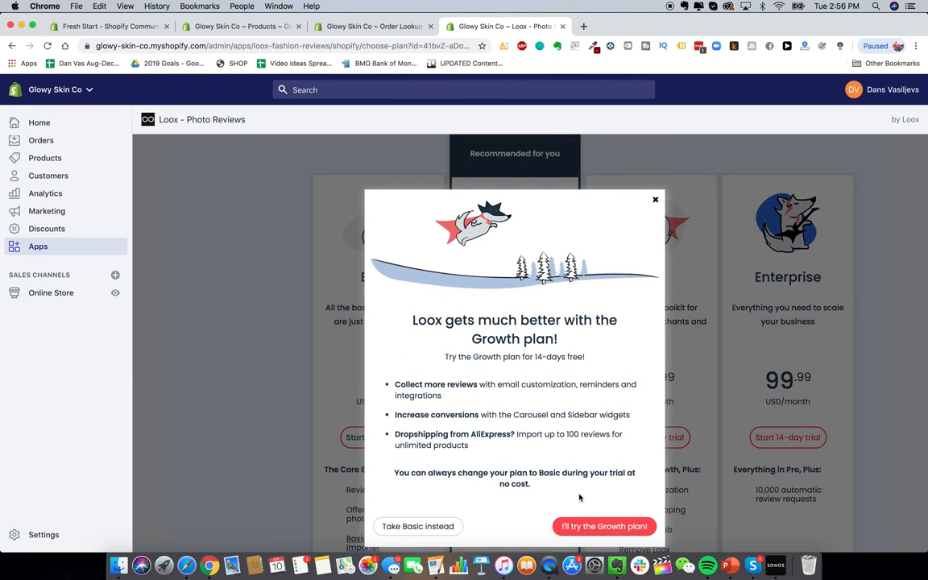
left_click(453, 526)
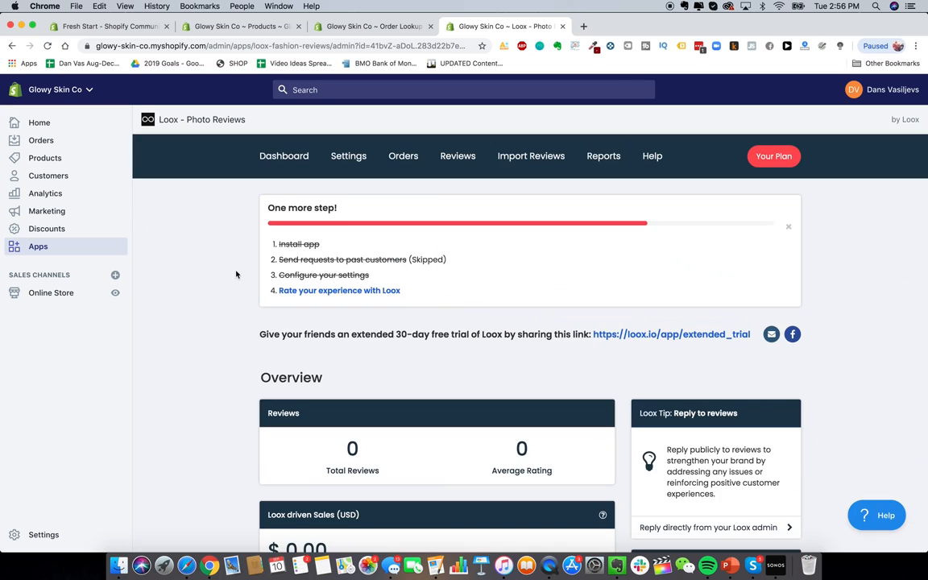
Step: Browse through the Loox Settings page
left_click(352, 158)
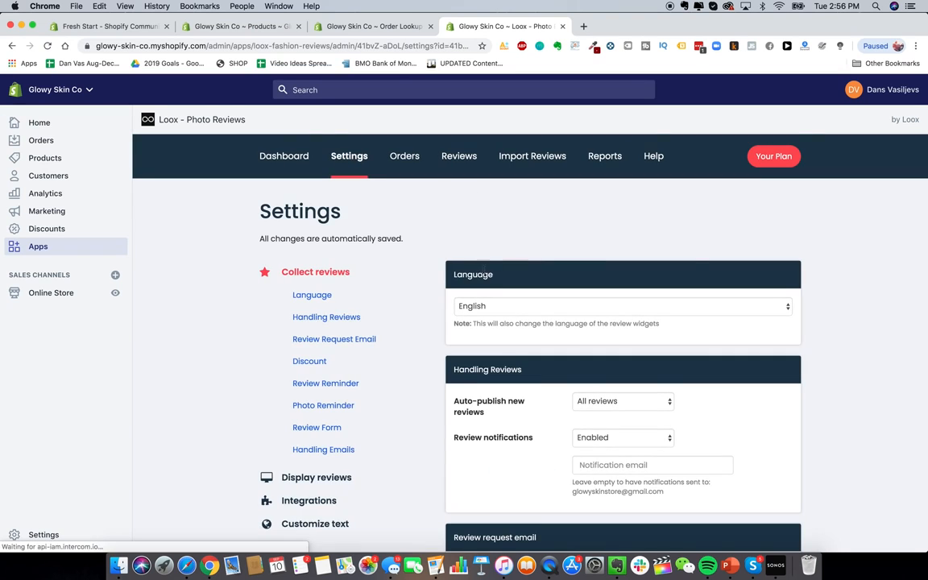
scroll(578, 257, "down", 4)
scroll(519, 294, "down", 4)
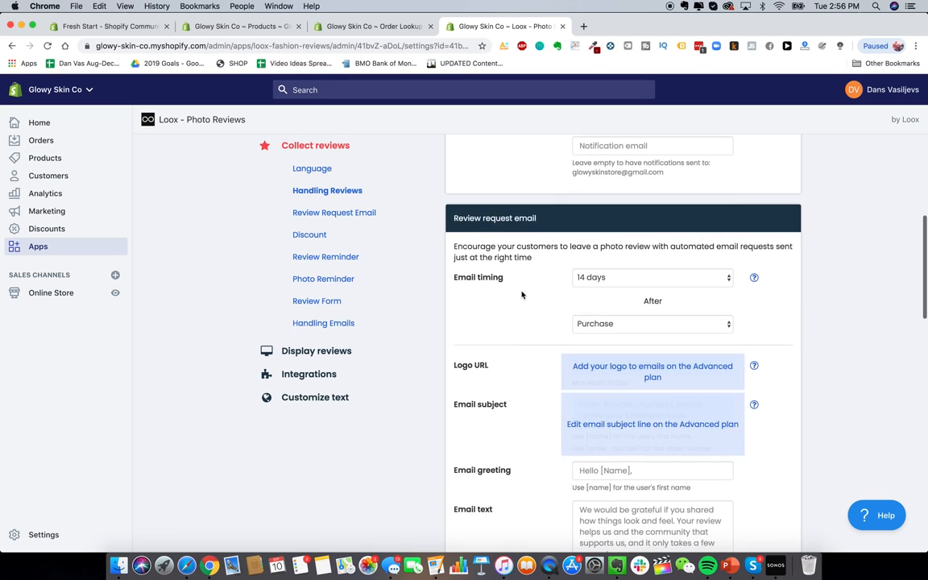
scroll(519, 244, "up", 1)
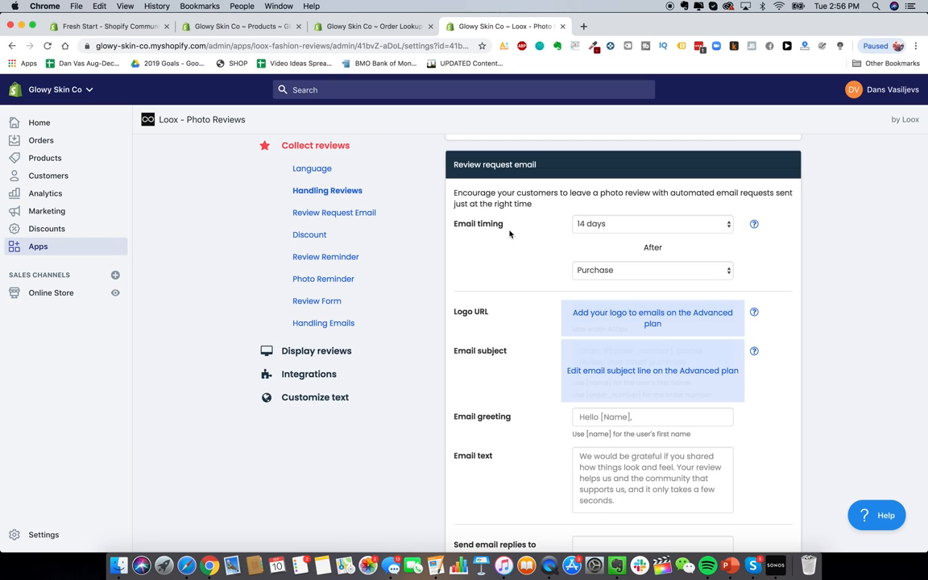
scroll(513, 265, "down", 4)
scroll(519, 299, "down", 3)
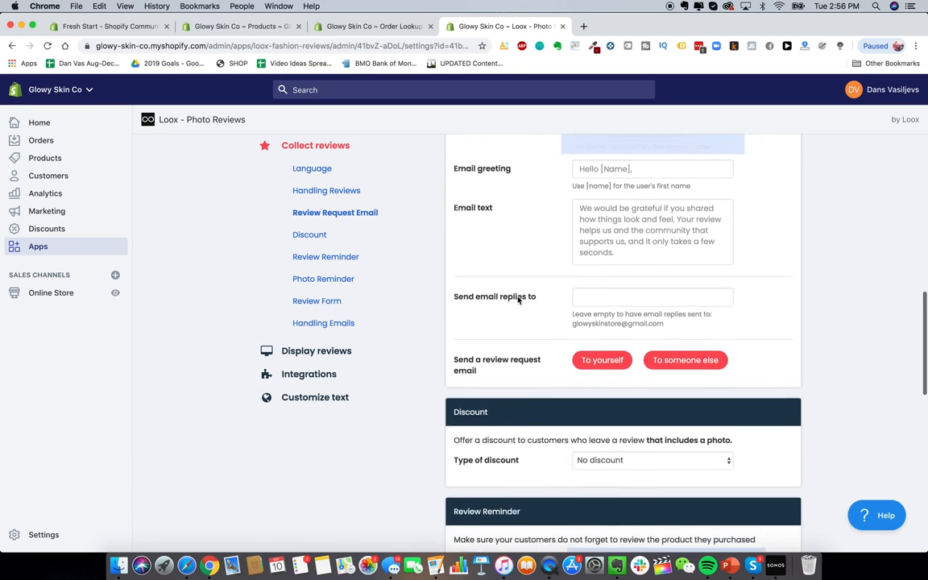
scroll(518, 298, "down", 4)
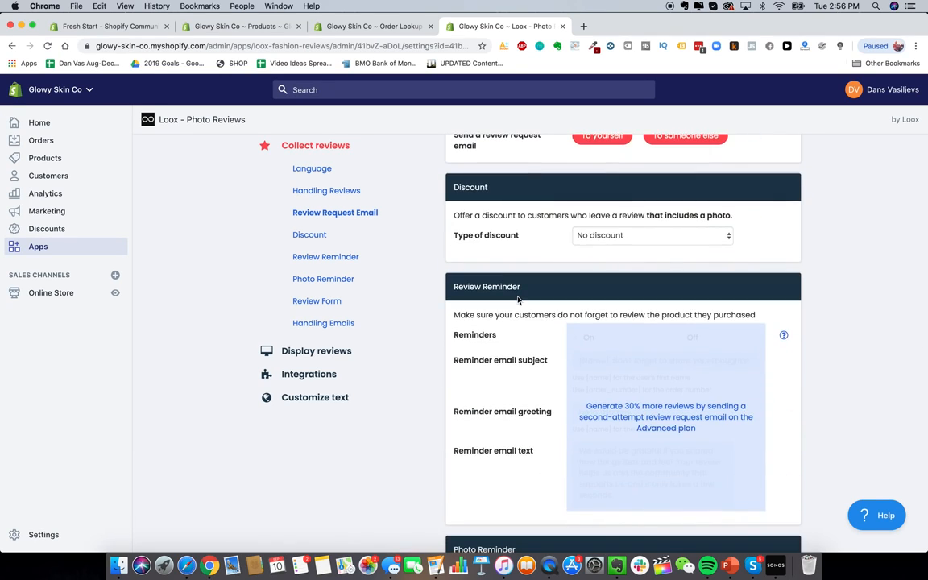
scroll(518, 299, "down", 5)
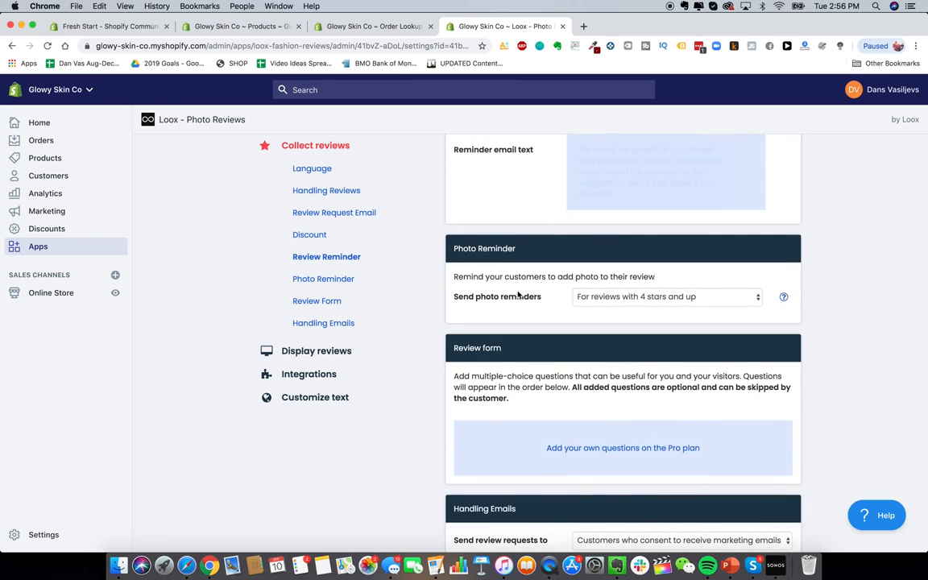
scroll(518, 296, "down", 2)
scroll(509, 270, "up", 12)
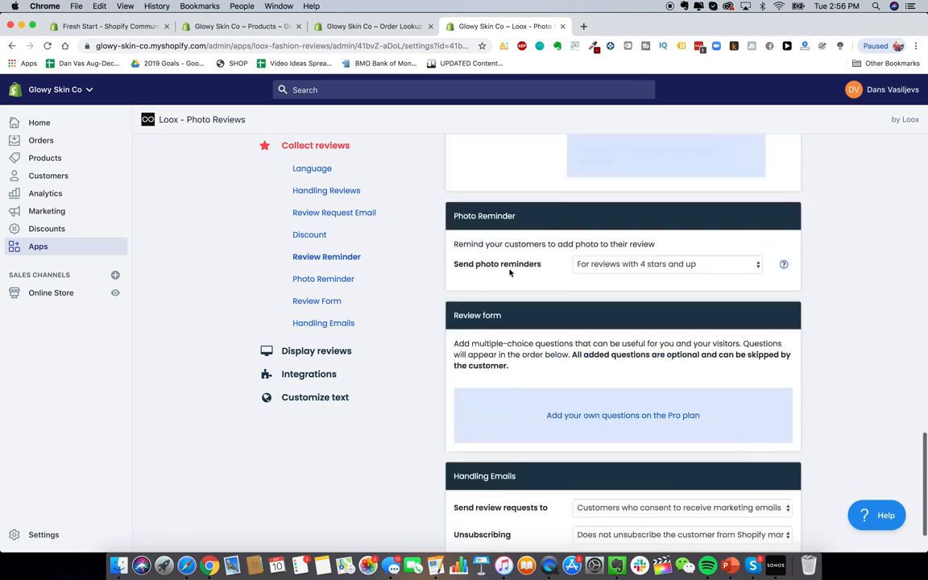
scroll(509, 272, "up", 3)
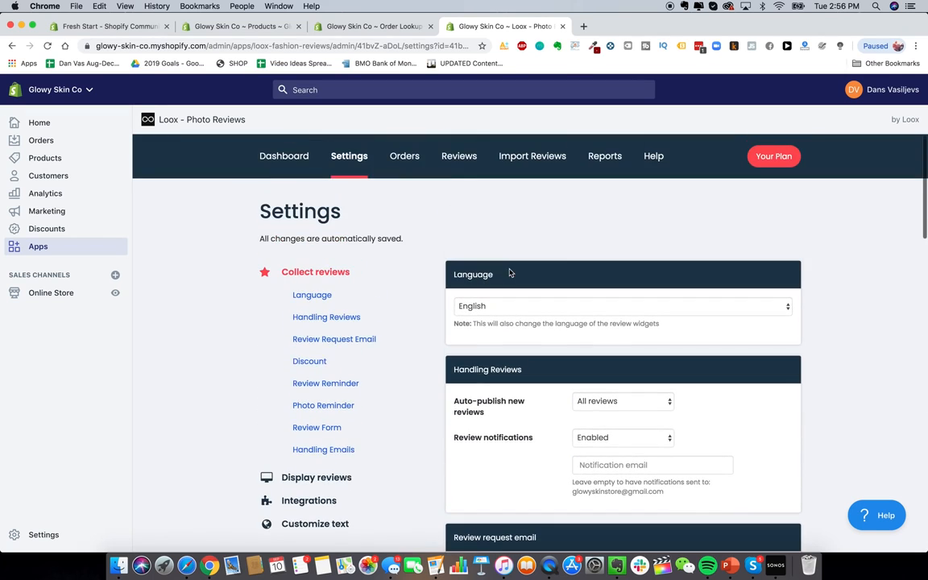
Step: Look over the Loox Orders and Import Reviews pages, then return to the Apps list
left_click(403, 156)
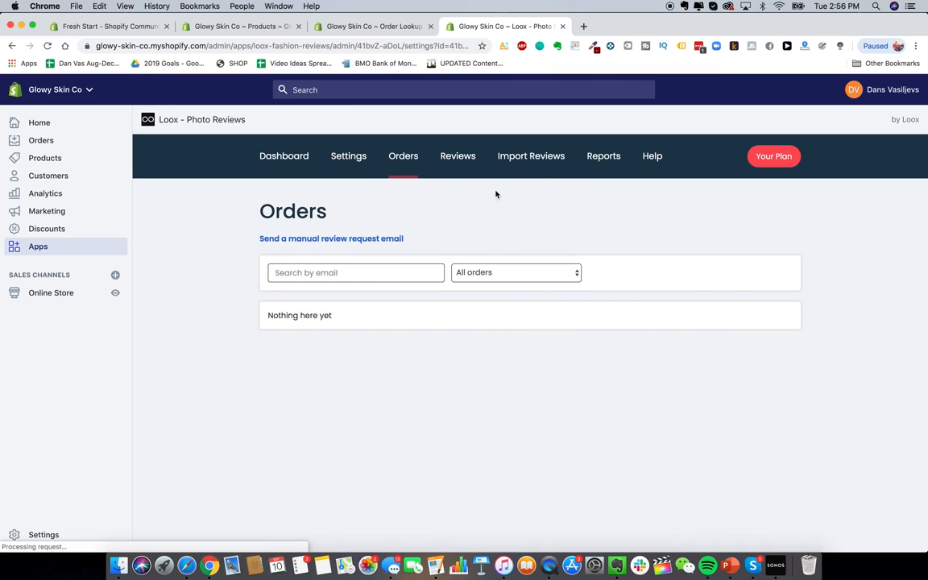
left_click(523, 158)
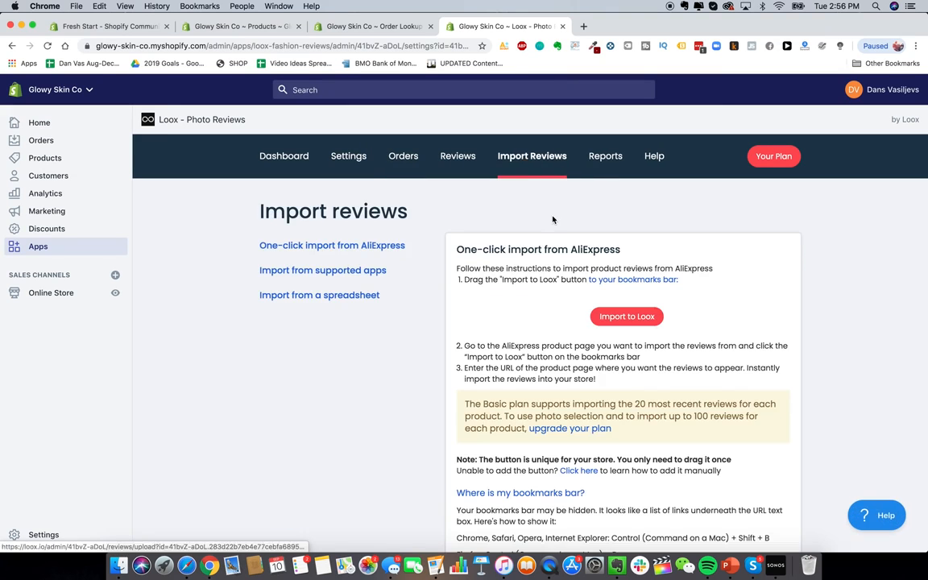
scroll(601, 342, "down", 1)
scroll(491, 280, "down", 1)
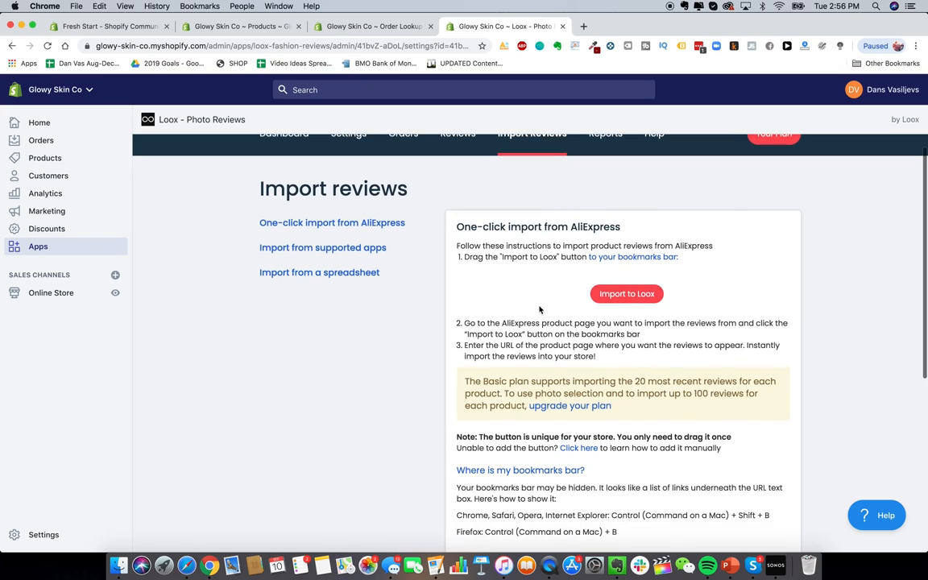
scroll(455, 273, "down", 3)
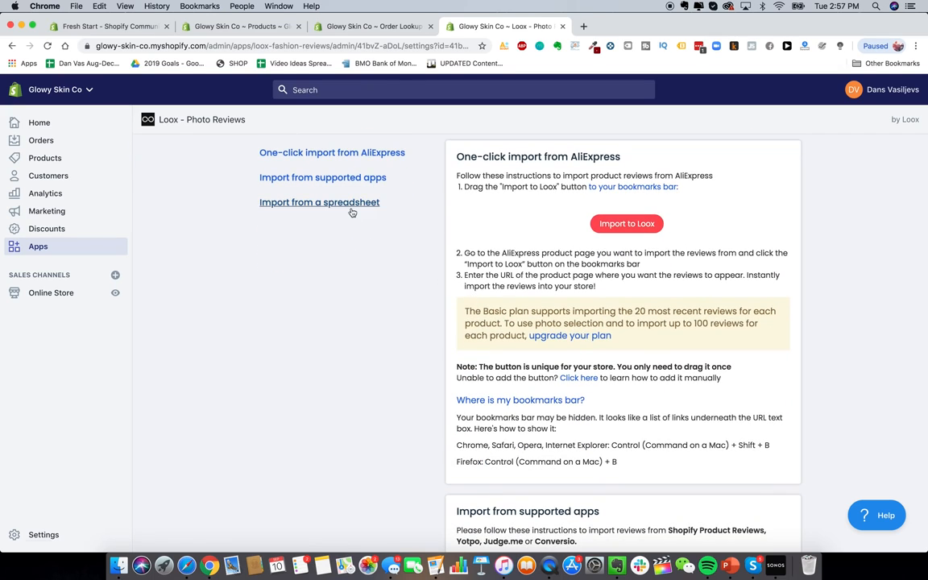
scroll(348, 209, "up", 4)
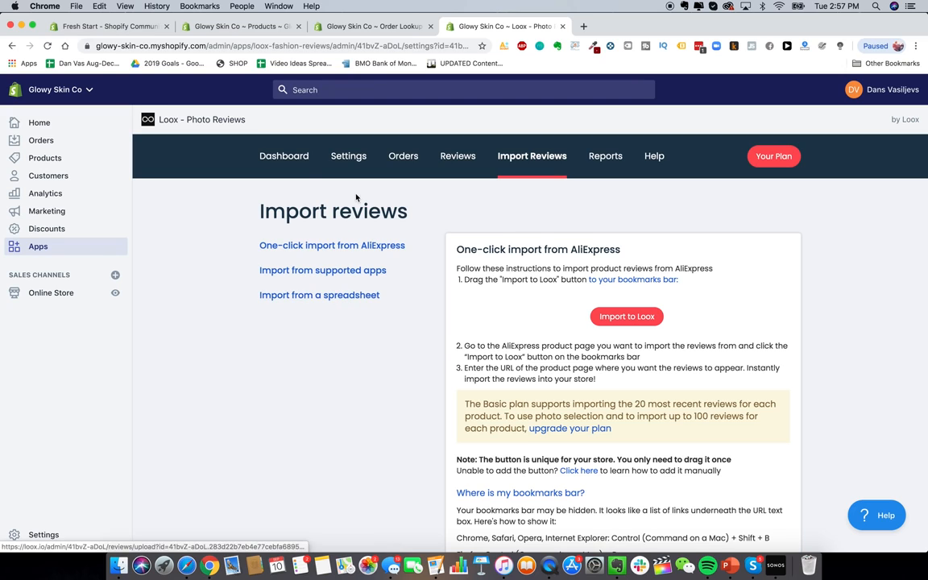
left_click(283, 157)
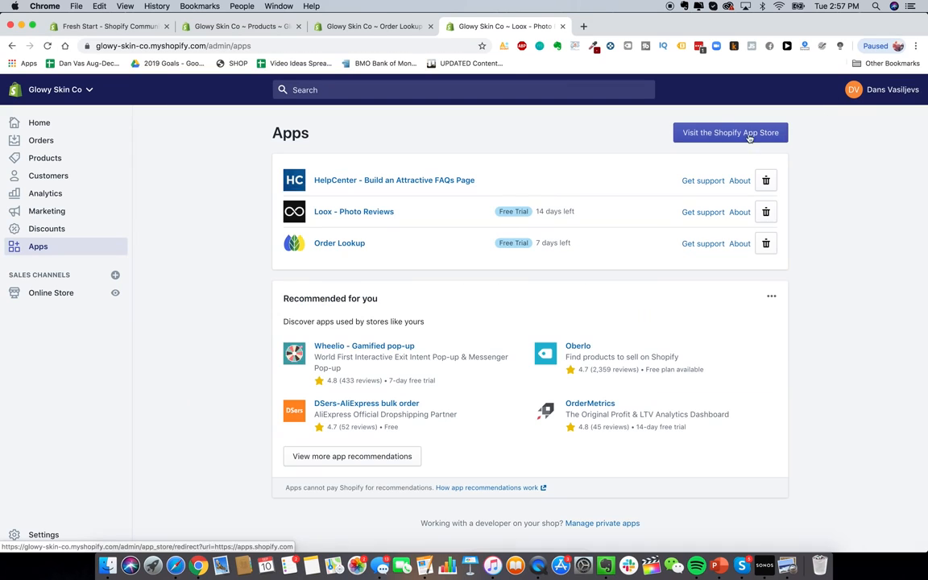
Step: Search the App Store for 'smsbump' and add SMSBump SMS + MMS Marketing to the store
left_click(729, 131)
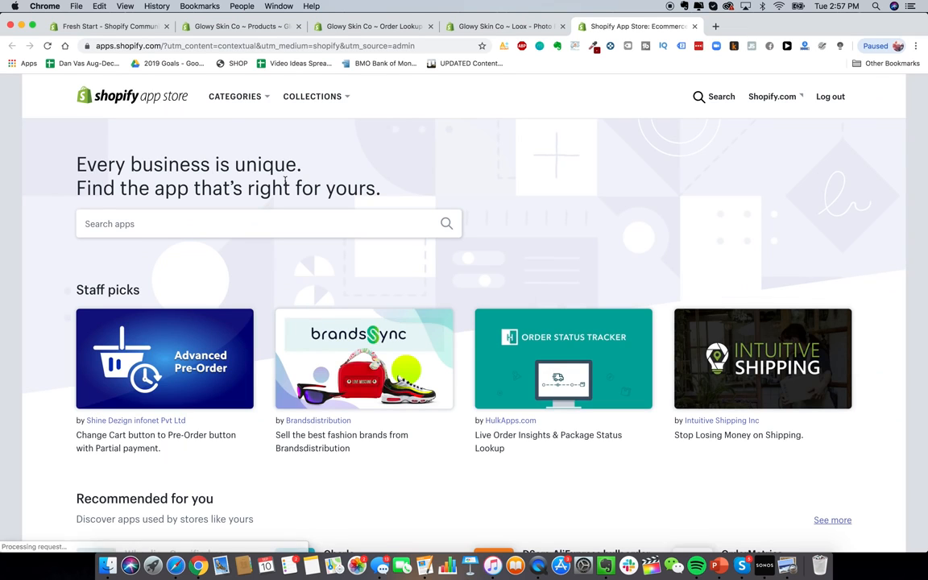
left_click(242, 223)
type("sm")
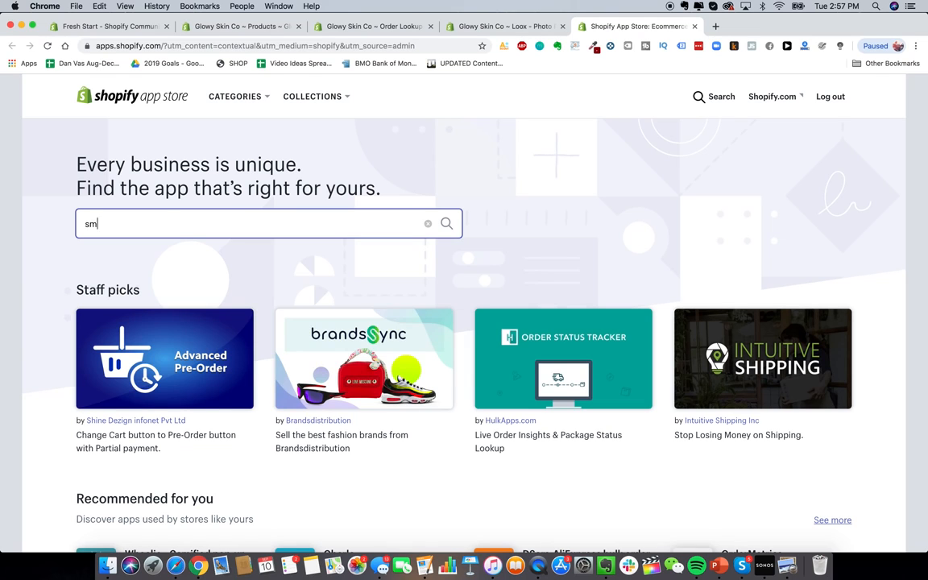
type("sbump")
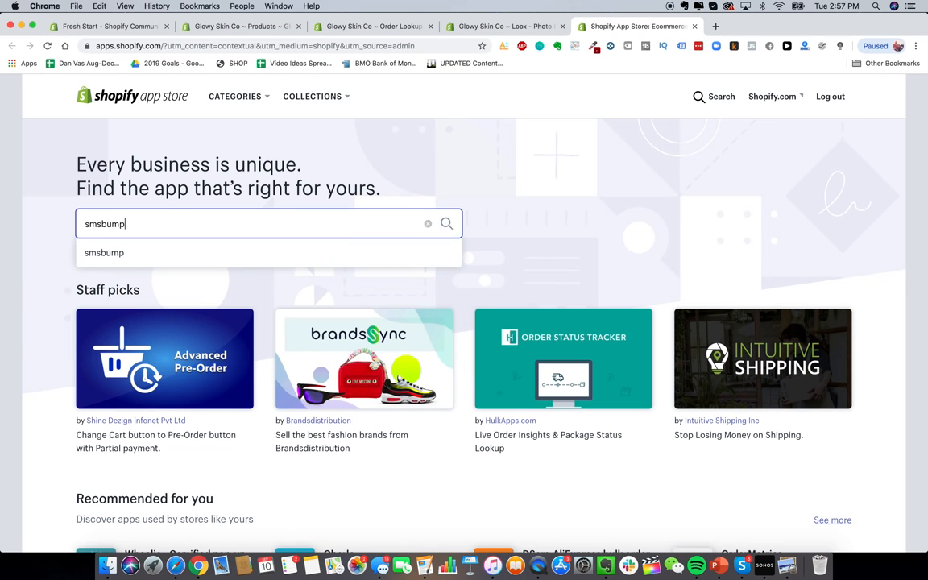
key("Return")
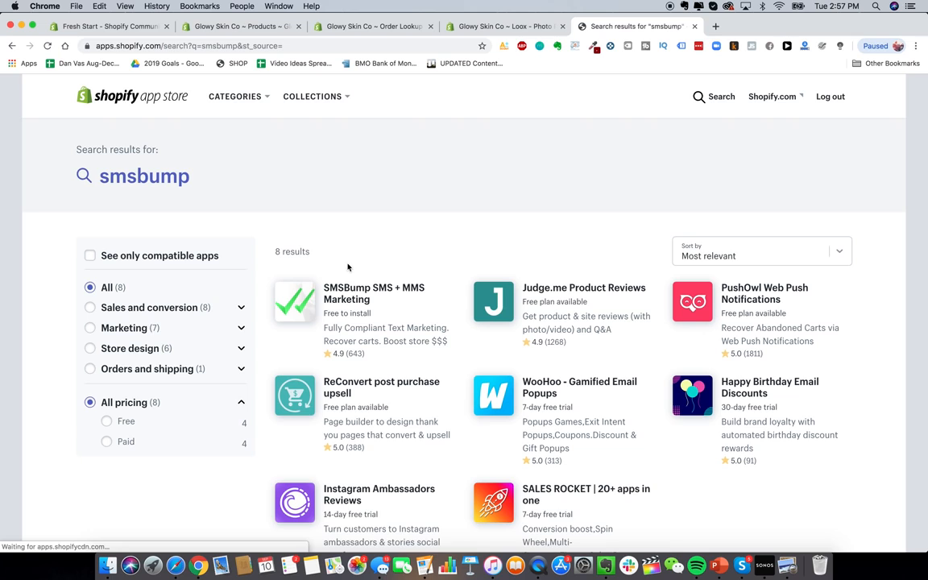
scroll(384, 308, "down", 1)
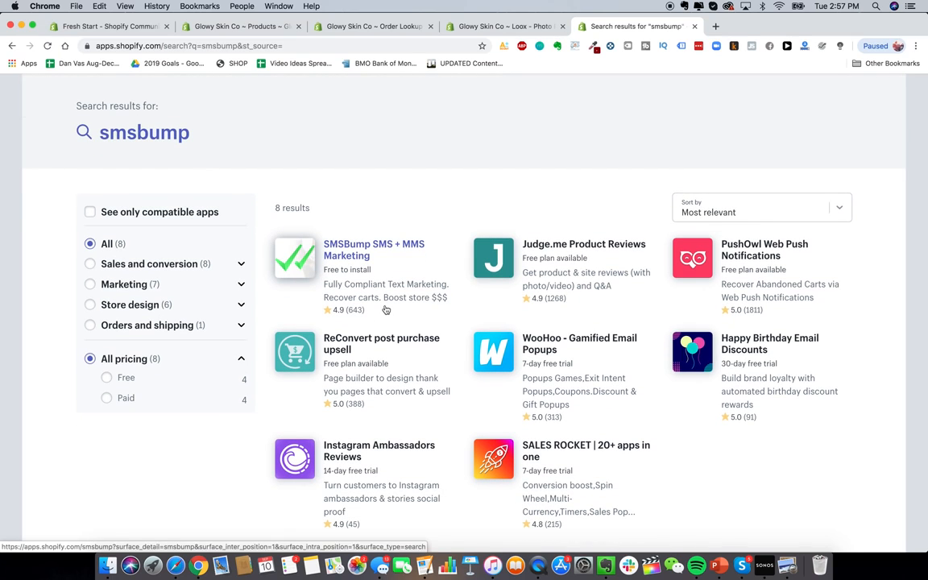
left_click(374, 266)
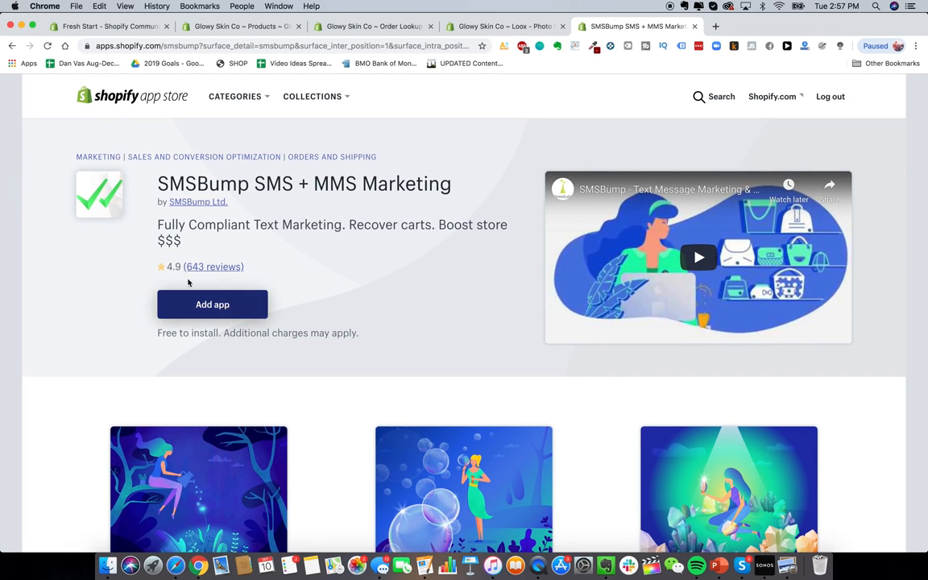
left_click(220, 307)
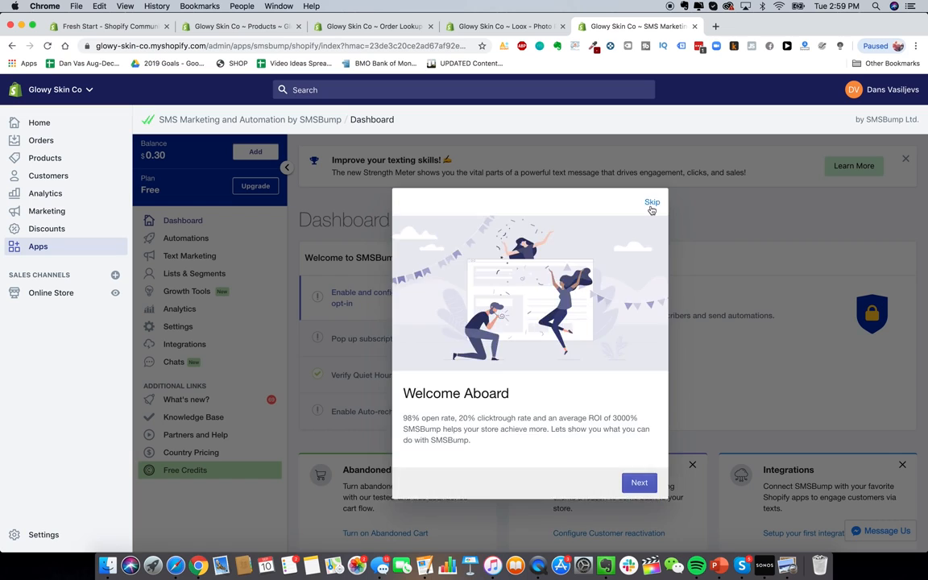
Step: Skip the SMSBump Welcome Aboard intro, scan its dashboard, and reopen the App Store from Apps
left_click(652, 203)
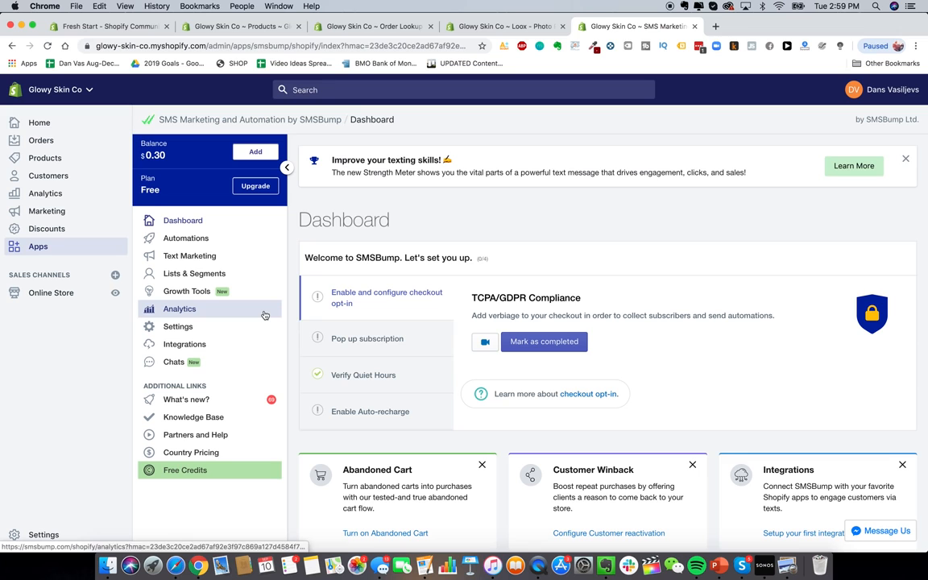
scroll(368, 348, "down", 5)
scroll(366, 346, "up", 2)
scroll(365, 344, "down", 8)
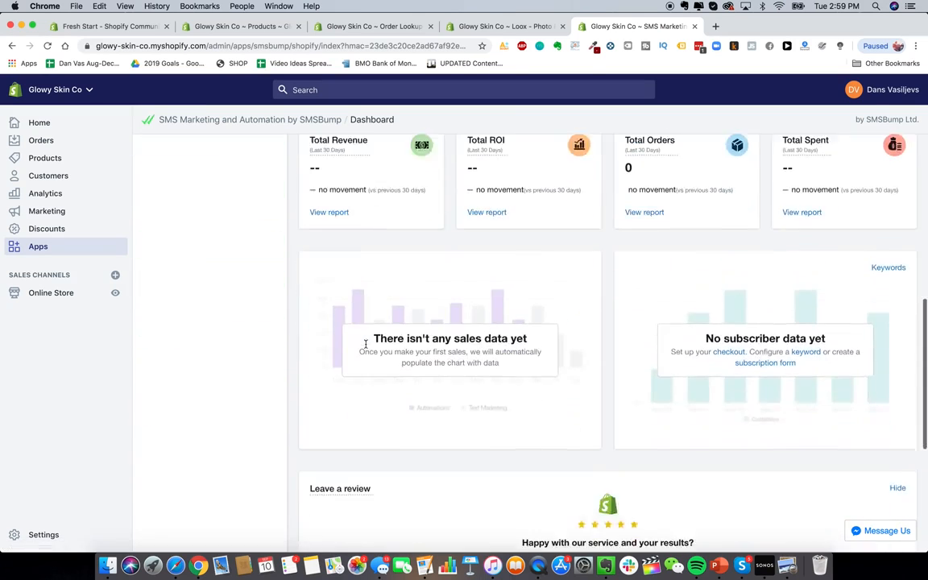
scroll(365, 344, "down", 2)
scroll(364, 346, "up", 10)
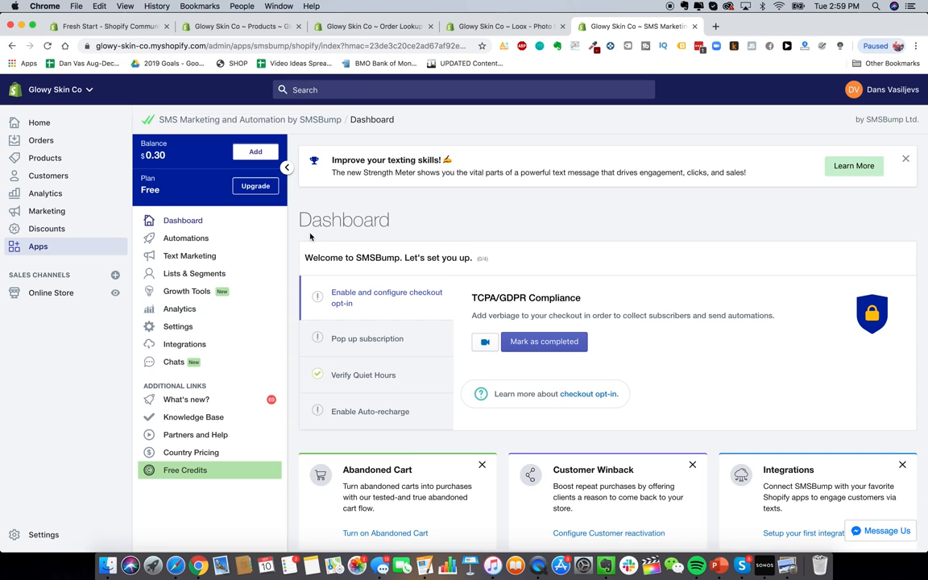
left_click(40, 245)
left_click(722, 133)
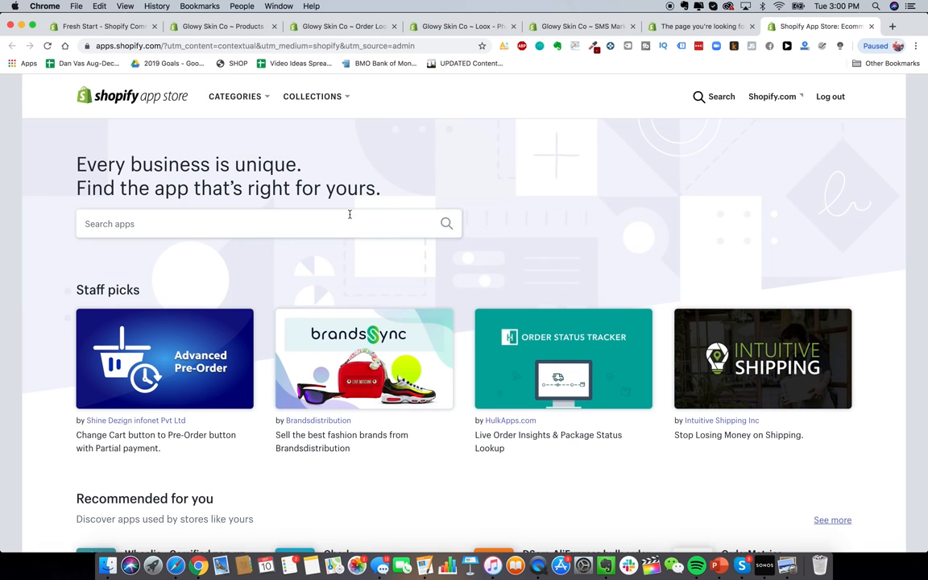
Step: Search for 'klaviyo', add Klaviyo: Marketing Automation, and approve its installation permissions
left_click(348, 214)
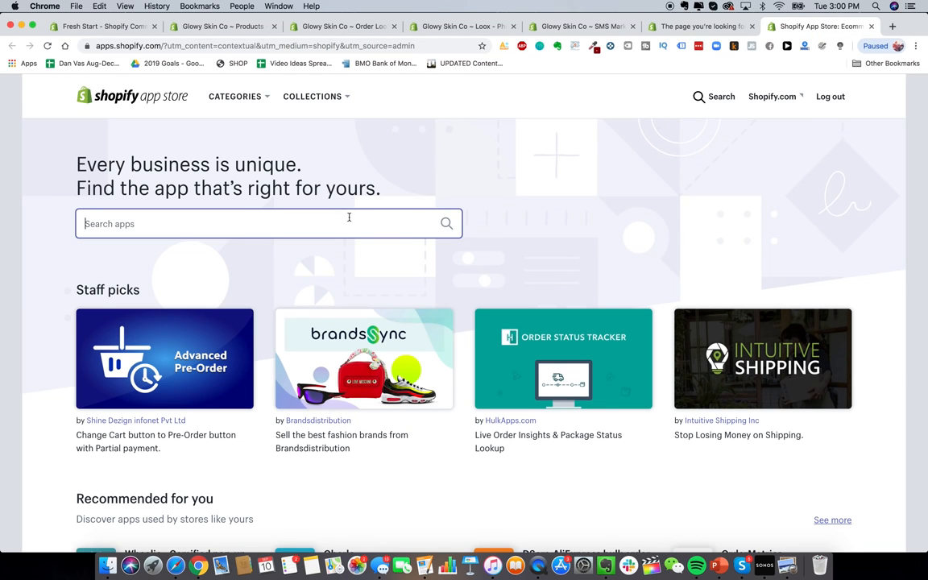
type("klavi")
left_click(296, 250)
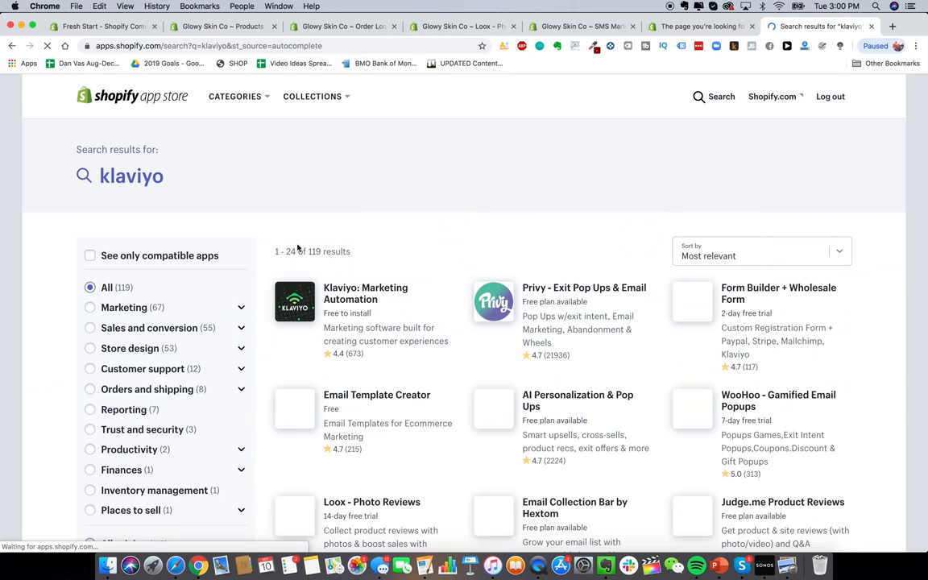
left_click(330, 299)
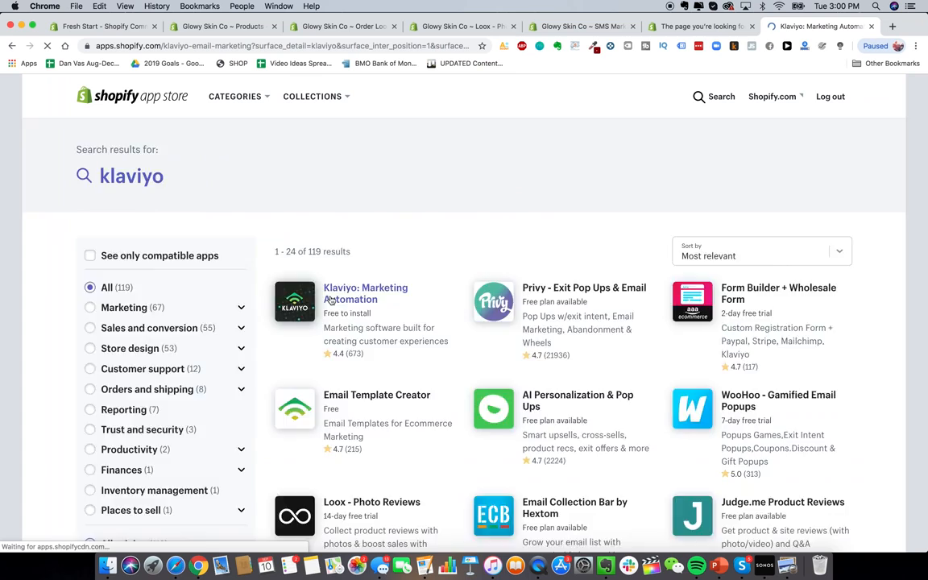
left_click(203, 278)
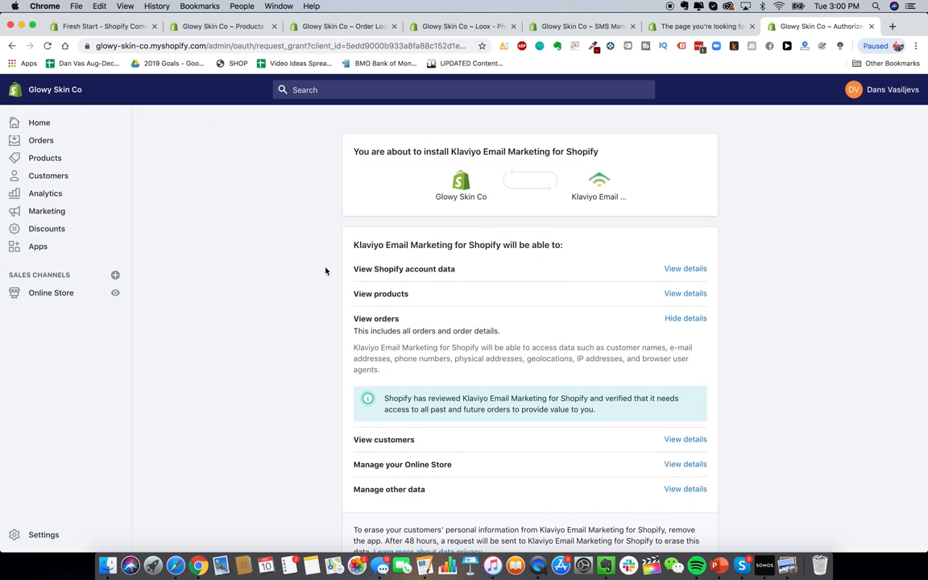
scroll(732, 346, "down", 3)
left_click(701, 469)
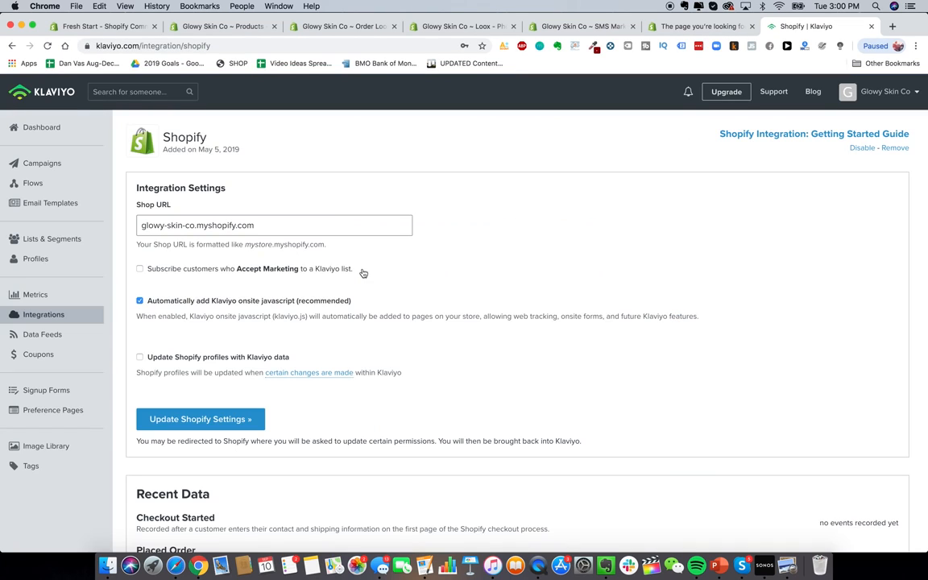
Step: Scroll through Klaviyo's Shopify Integration Settings page for glowy-skin-co.myshopify.com
scroll(363, 270, "down", 4)
scroll(363, 269, "up", 4)
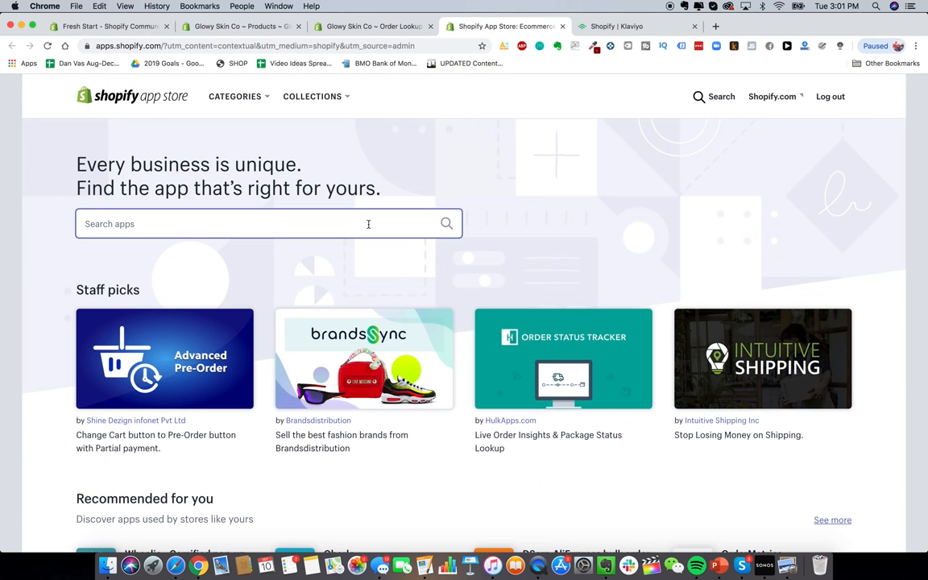
Step: Search the Shopify App Store for 'recart' and browse the results
type("recart")
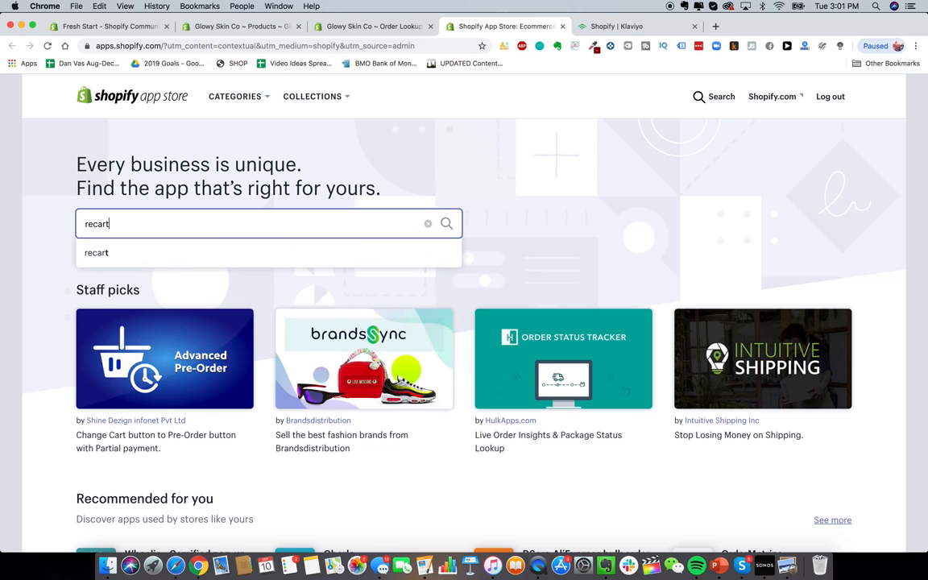
key("Return")
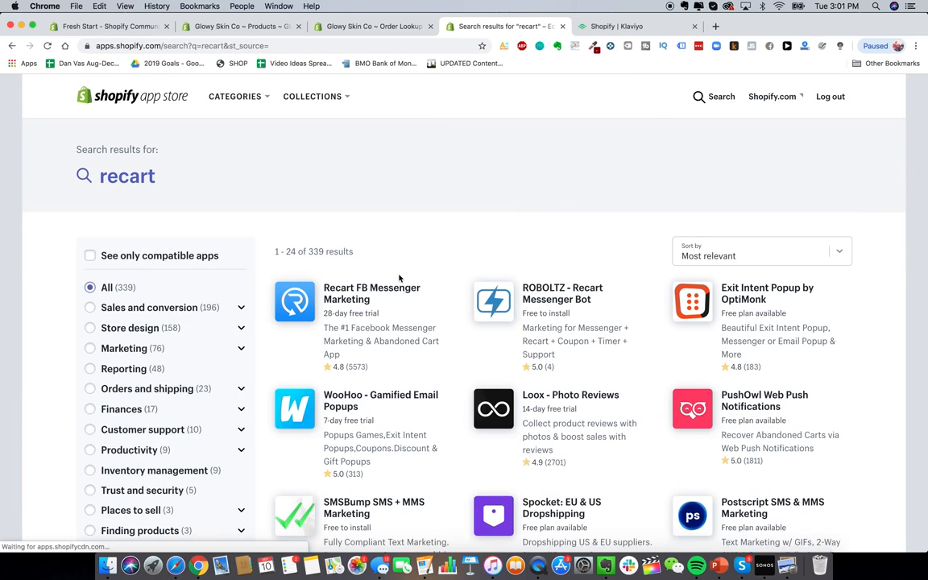
scroll(400, 275, "down", 1)
scroll(374, 252, "up", 1)
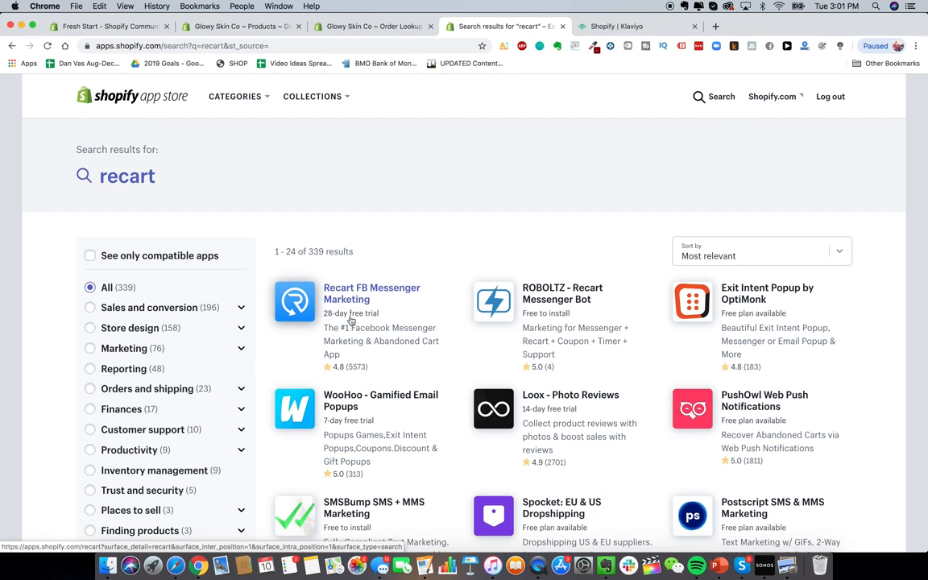
Step: Add Recart FB Messenger Marketing to the store and approve its installation
left_click(362, 303)
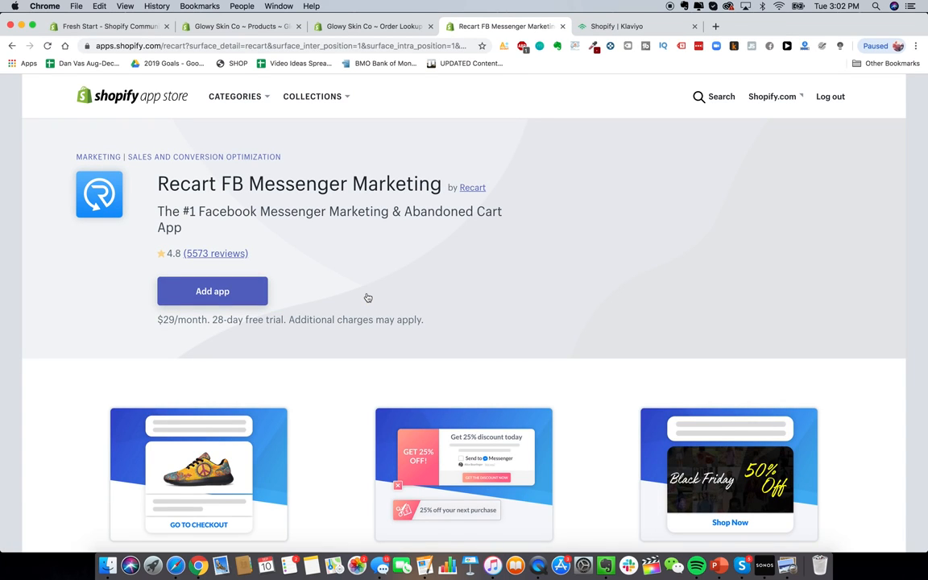
left_click(227, 292)
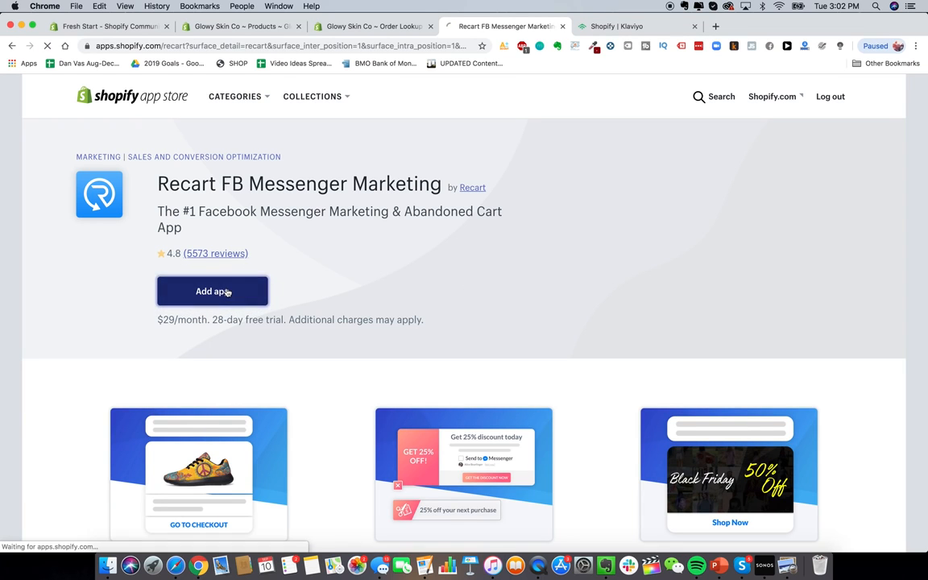
scroll(541, 265, "down", 3)
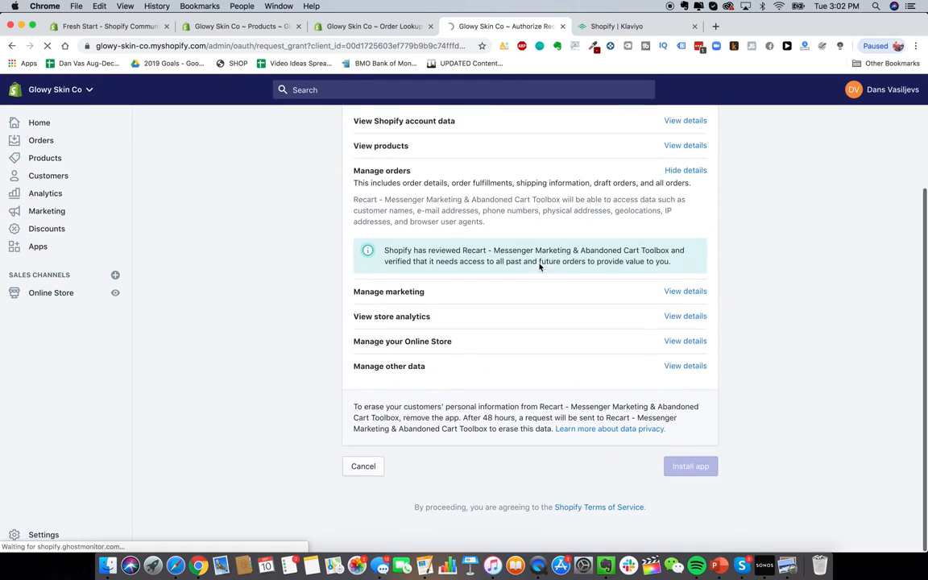
left_click(710, 460)
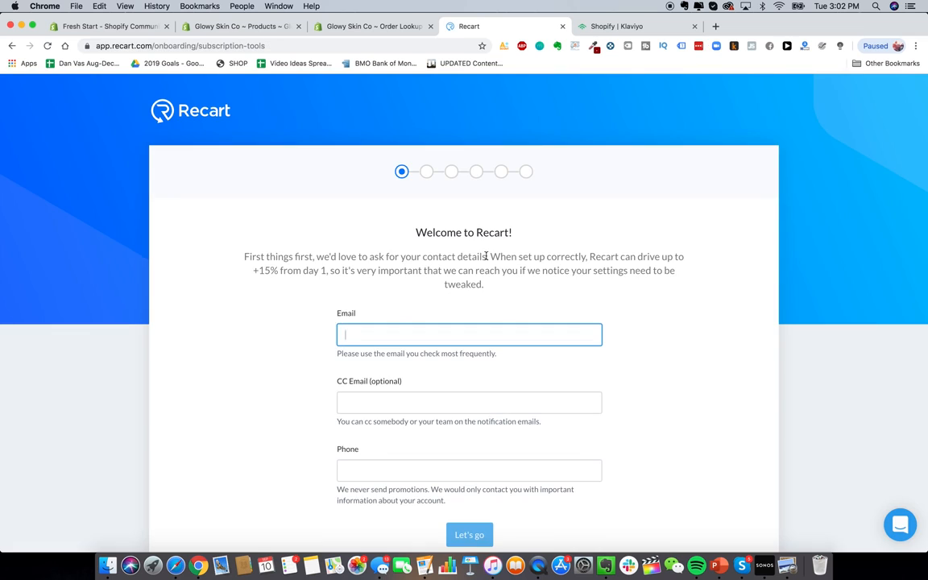
scroll(486, 256, "down", 1)
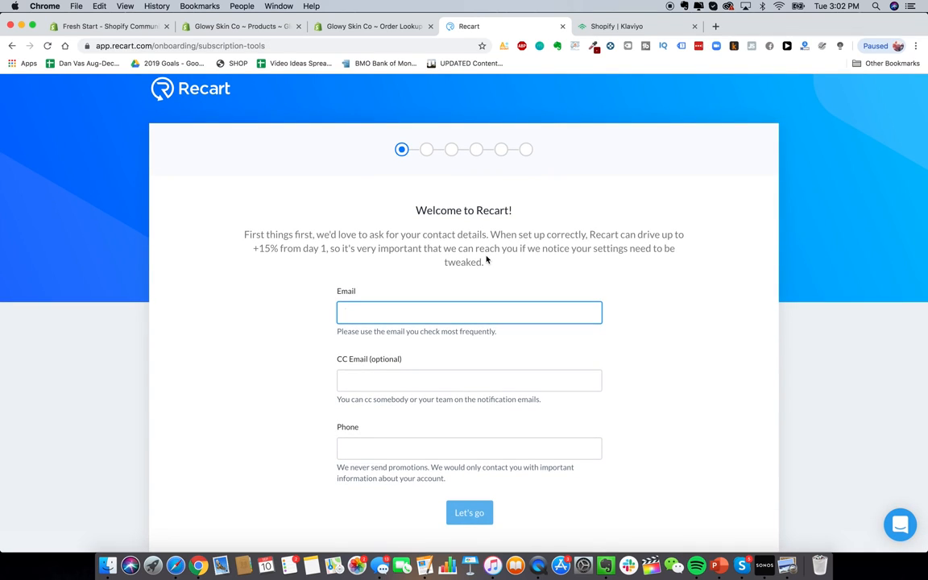
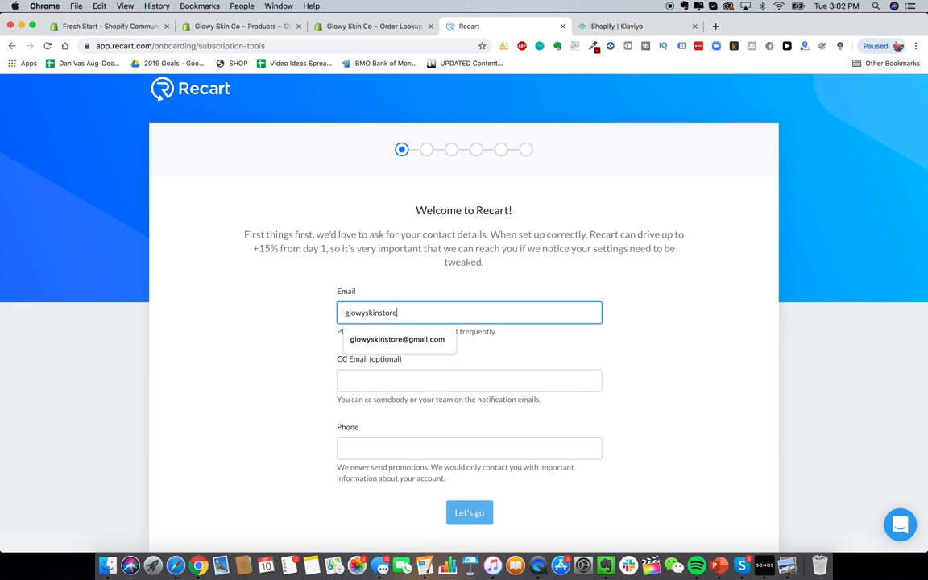
Step: Enter the store's contact email in Recart's Welcome form and submit it
key("Tab")
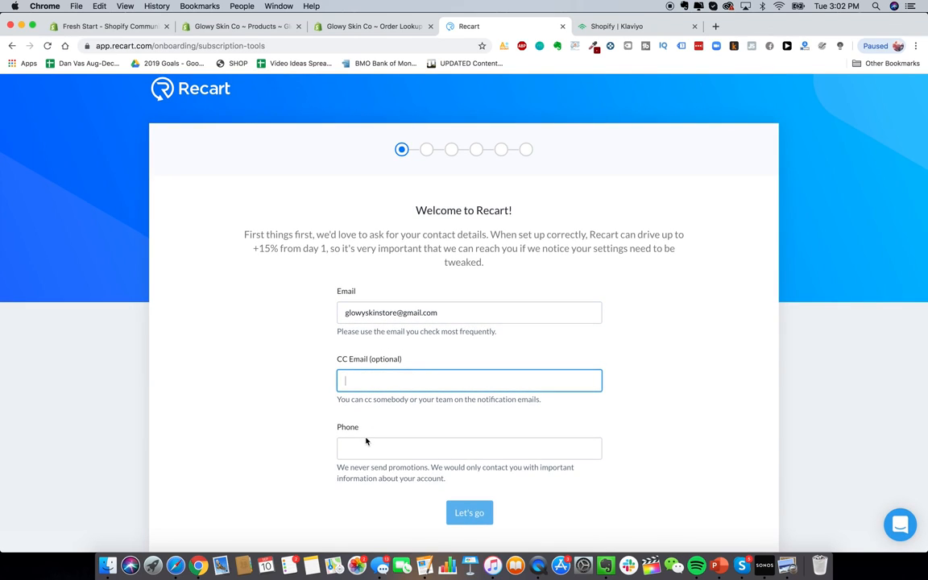
key("Return")
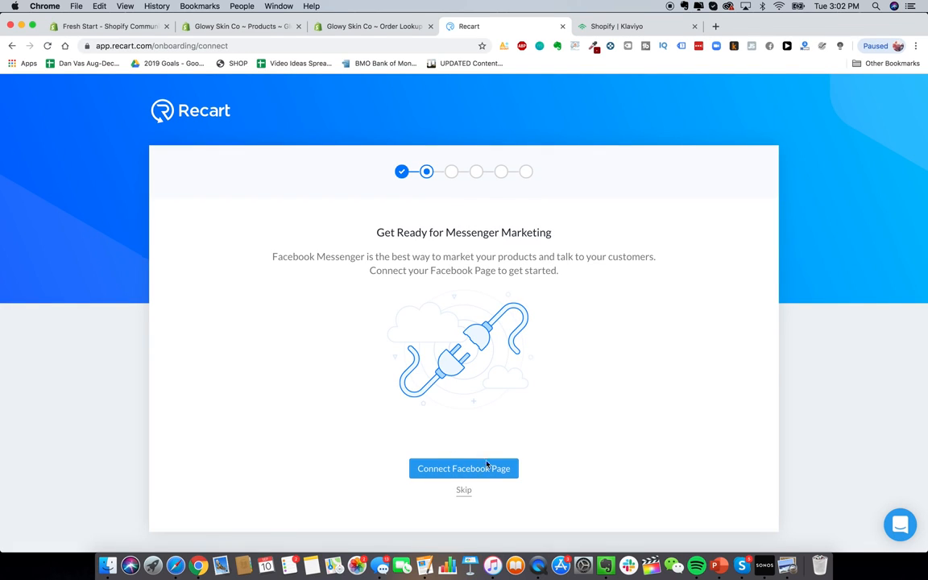
Step: Skip the Facebook Page connection, pass the subscription and automated campaigns steps, and reach the Recart dashboard
left_click(463, 490)
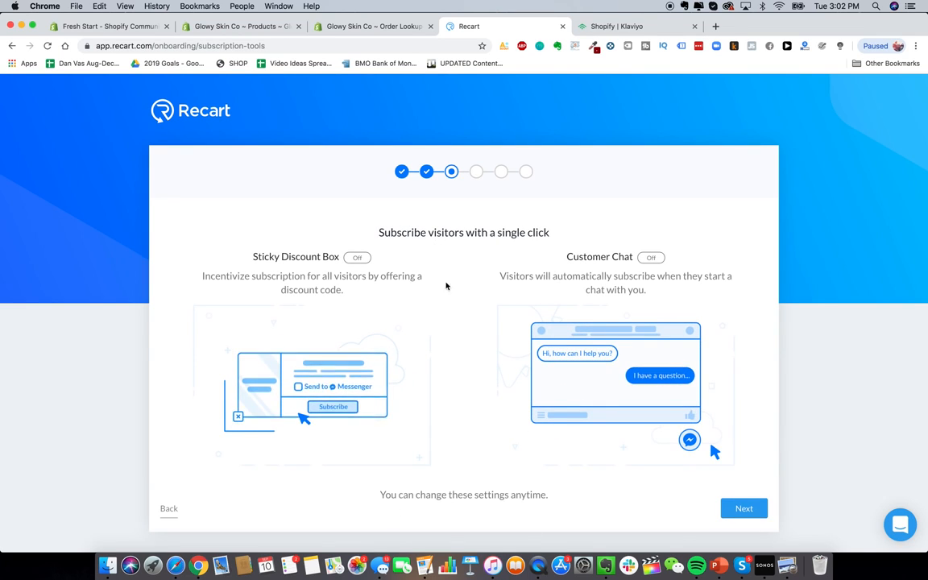
left_click(745, 510)
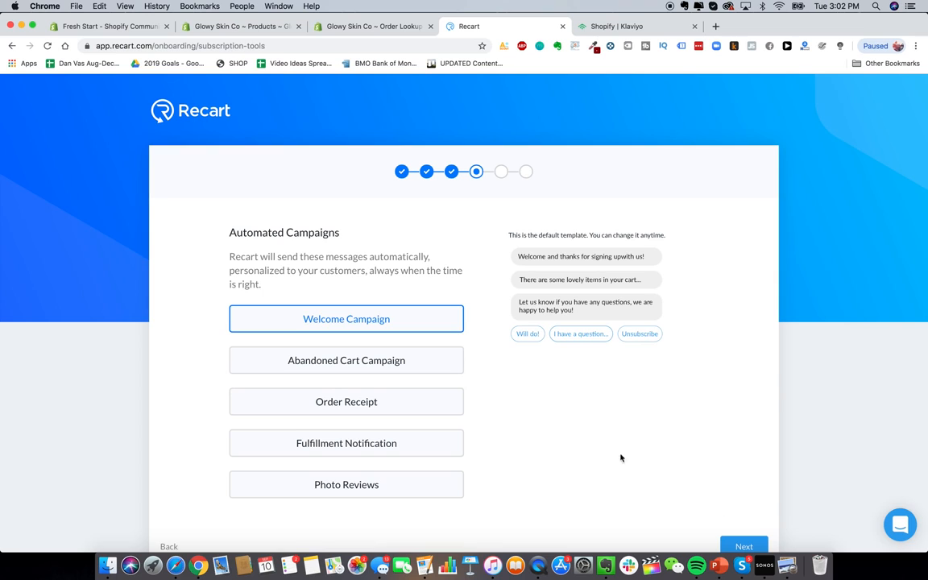
left_click(742, 530)
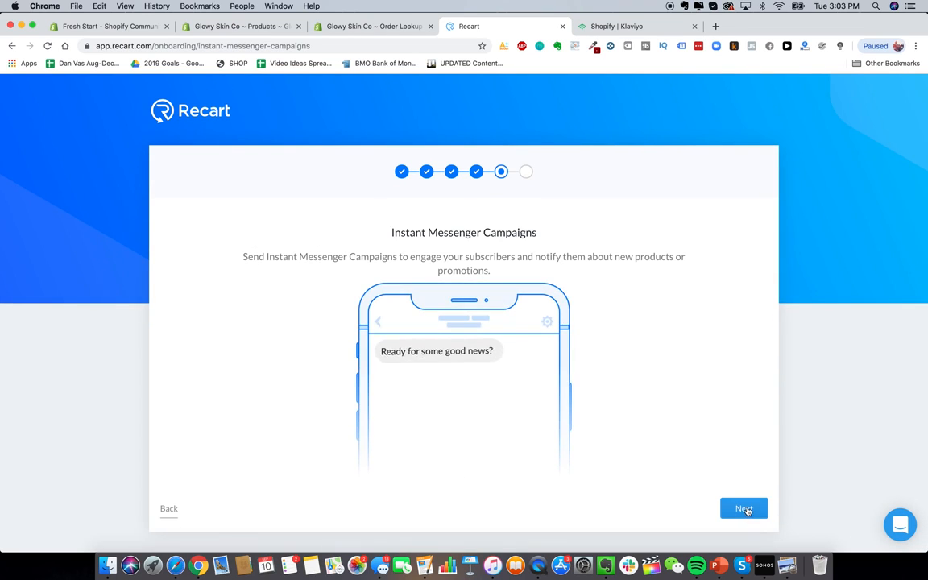
left_click(741, 508)
left_click(481, 471)
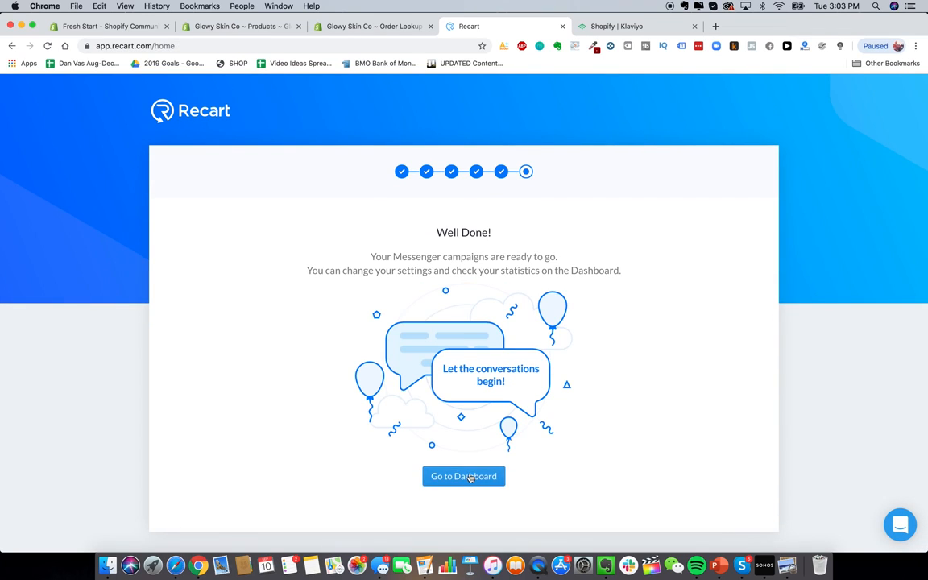
scroll(383, 276, "down", 3)
scroll(383, 275, "down", 3)
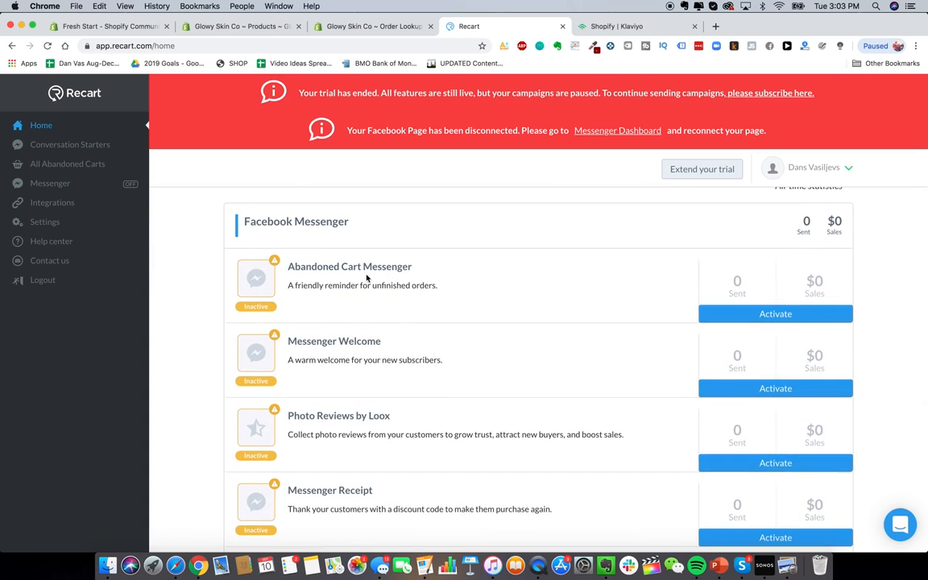
Step: Scroll through Recart's dashboard showing $0 extra sales and inactive Messenger campaigns
scroll(400, 274, "down", 1)
scroll(399, 308, "down", 2)
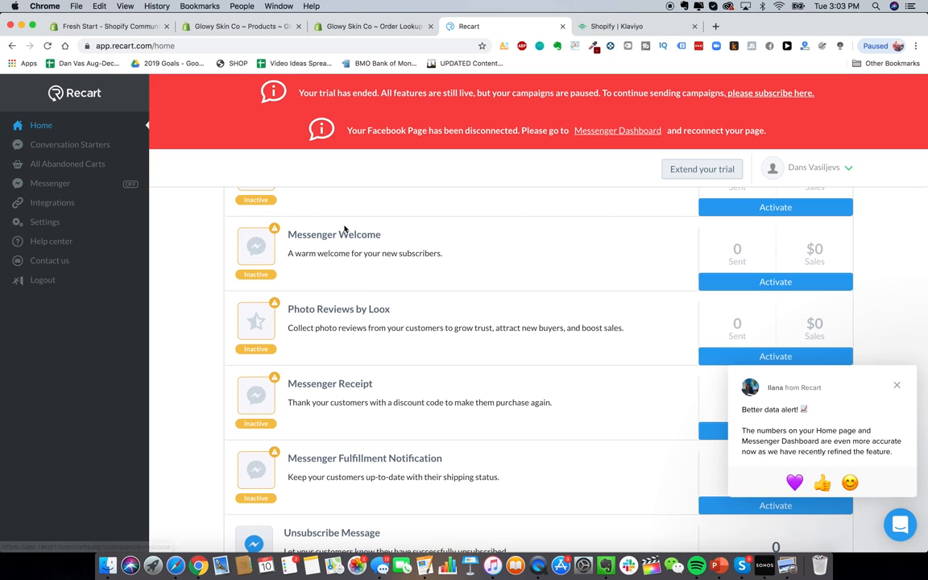
scroll(383, 277, "up", 5)
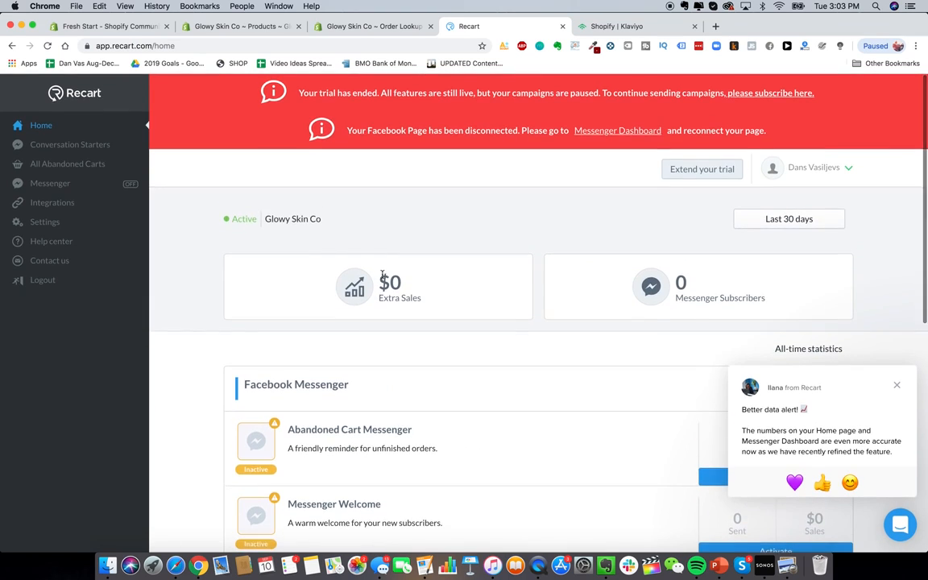
scroll(387, 321, "down", 5)
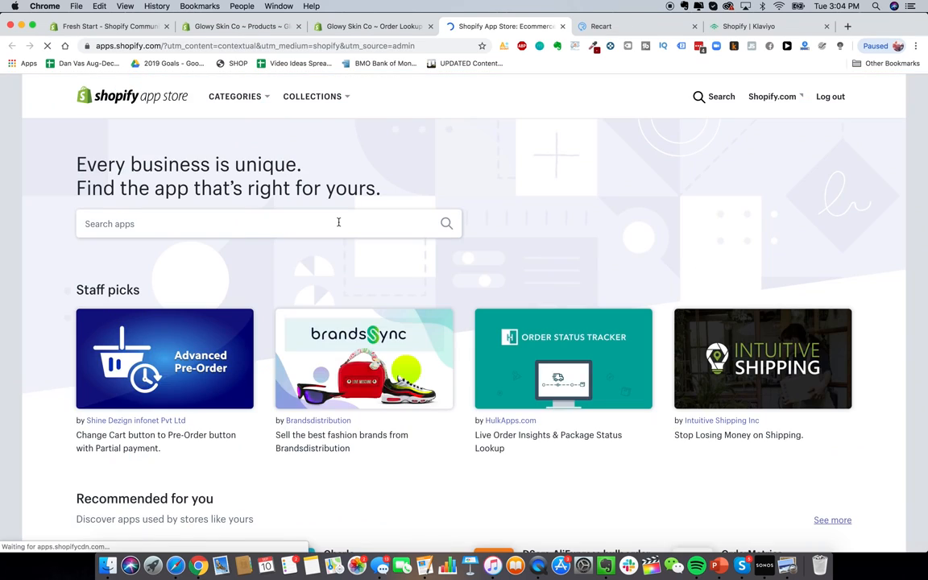
Step: Search the App Store for 'zipify' and browse the 30 results
left_click(337, 222)
type("zipify")
key("Return")
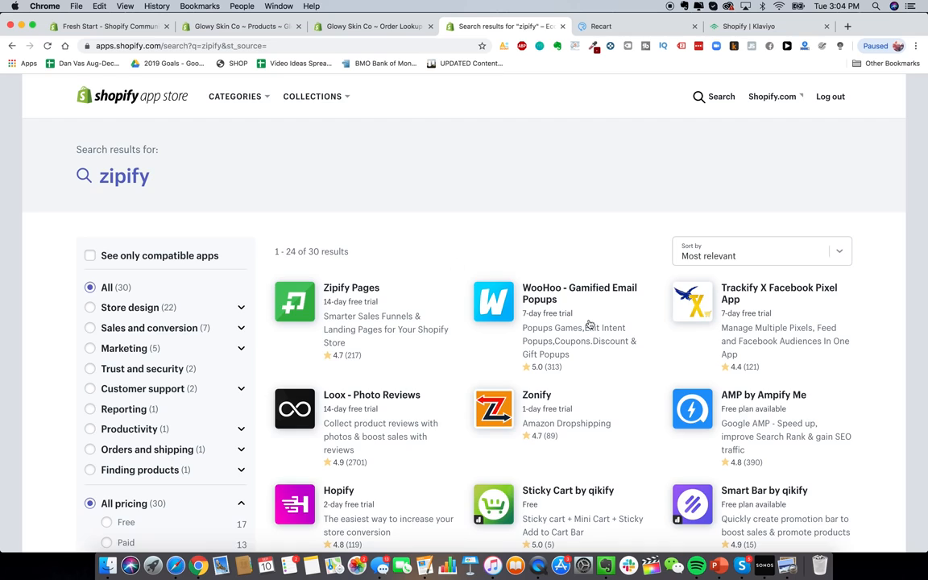
scroll(589, 323, "down", 3)
scroll(561, 292, "up", 3)
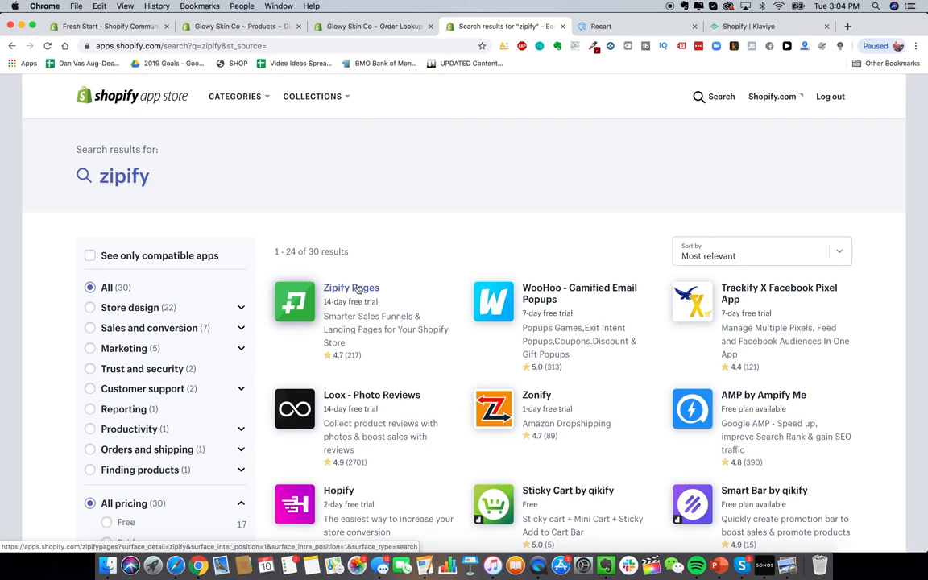
Step: Check the admin Apps tabs, then load the HeySilkySkin site in a new tab
left_click(242, 26)
left_click(360, 30)
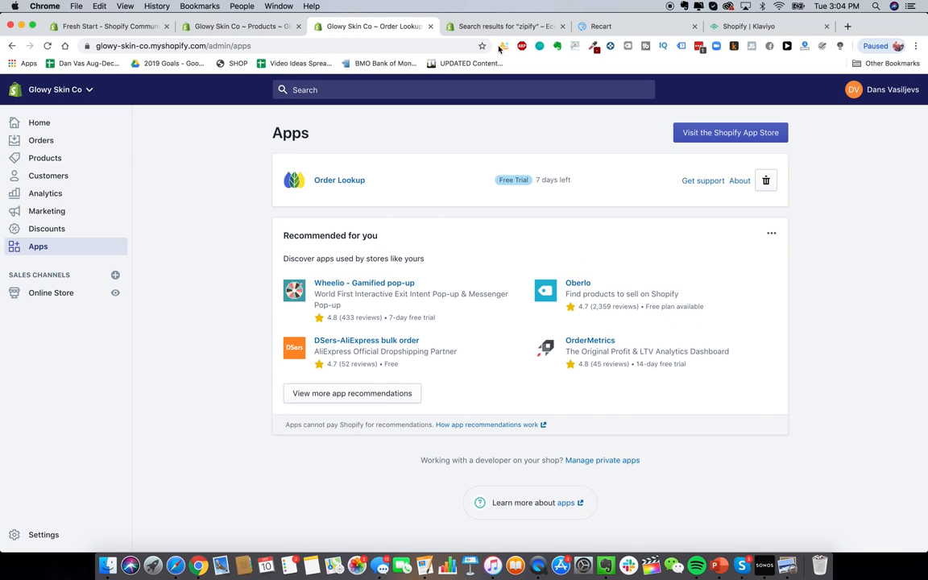
left_click(454, 27)
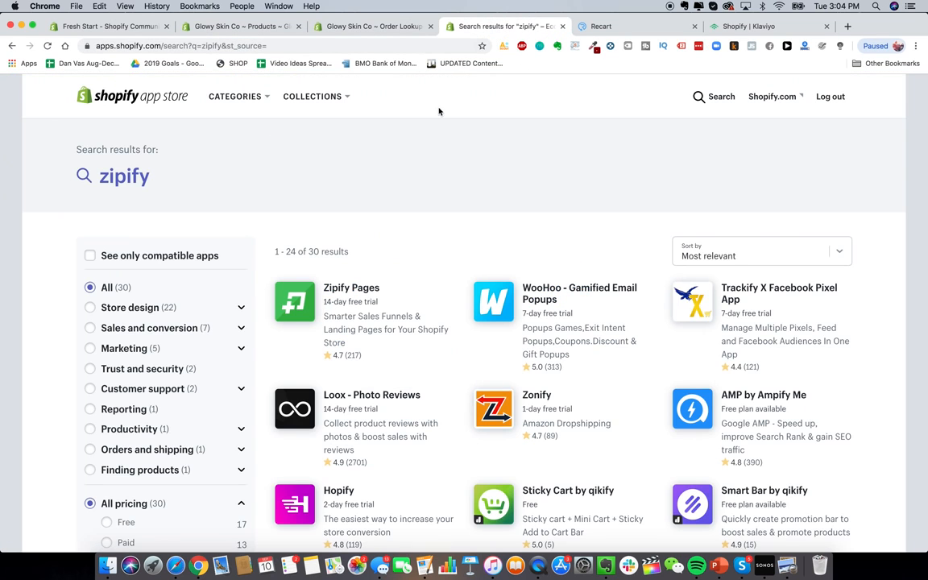
left_click(846, 27)
type("hey")
key("Return")
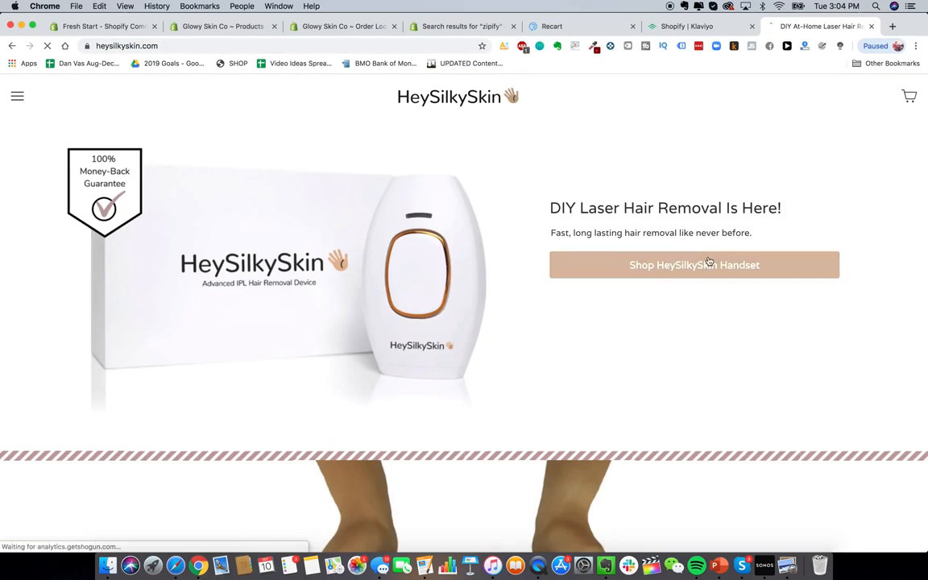
Step: Open HeySilkySkin's Laser Hair Removal Handset page and advance its Instagram carousel to the second page
left_click(709, 264)
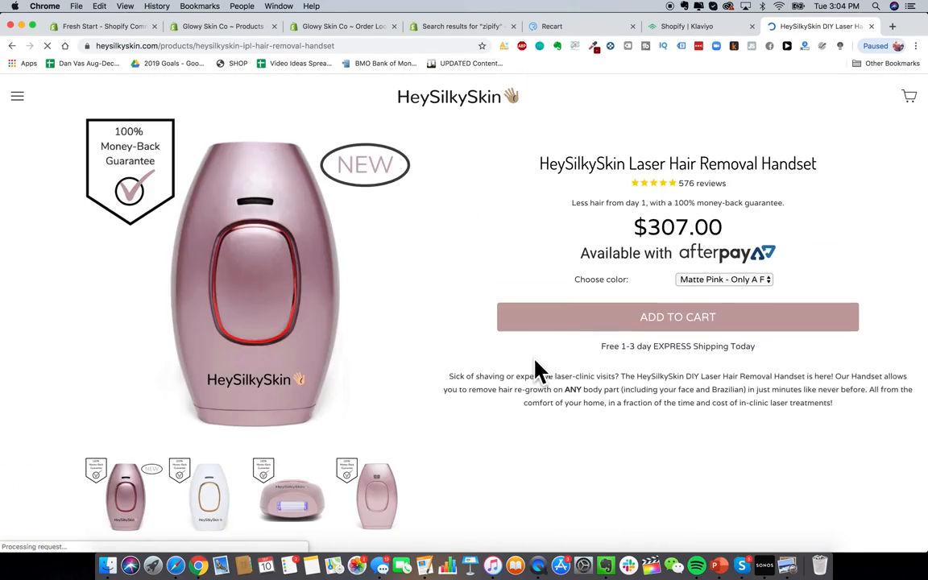
scroll(538, 370, "down", 5)
scroll(352, 297, "down", 3)
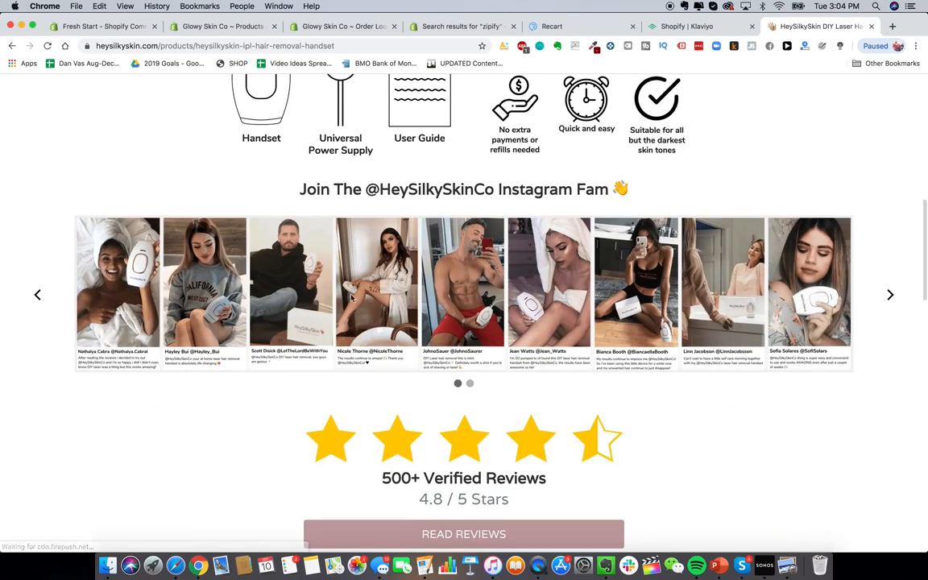
left_click(889, 295)
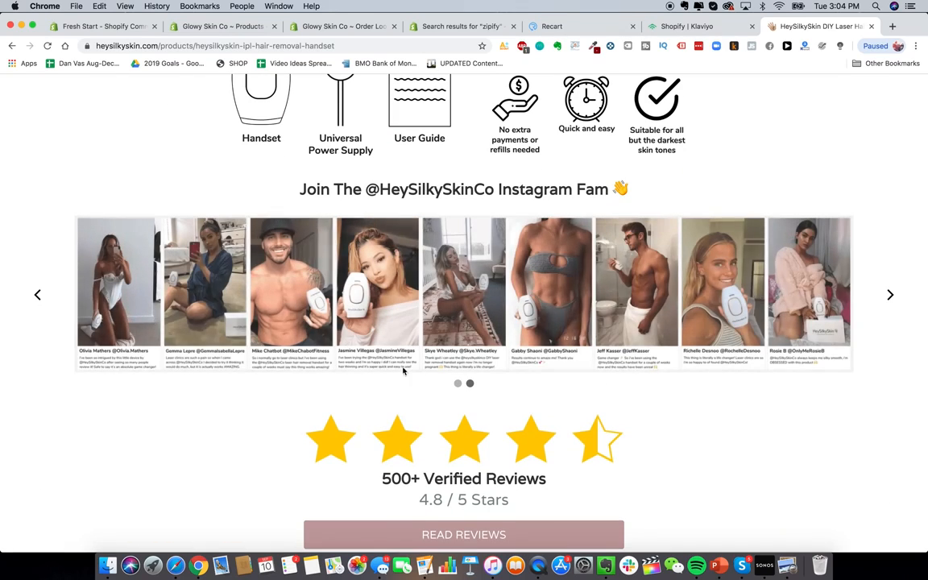
scroll(575, 330, "down", 10)
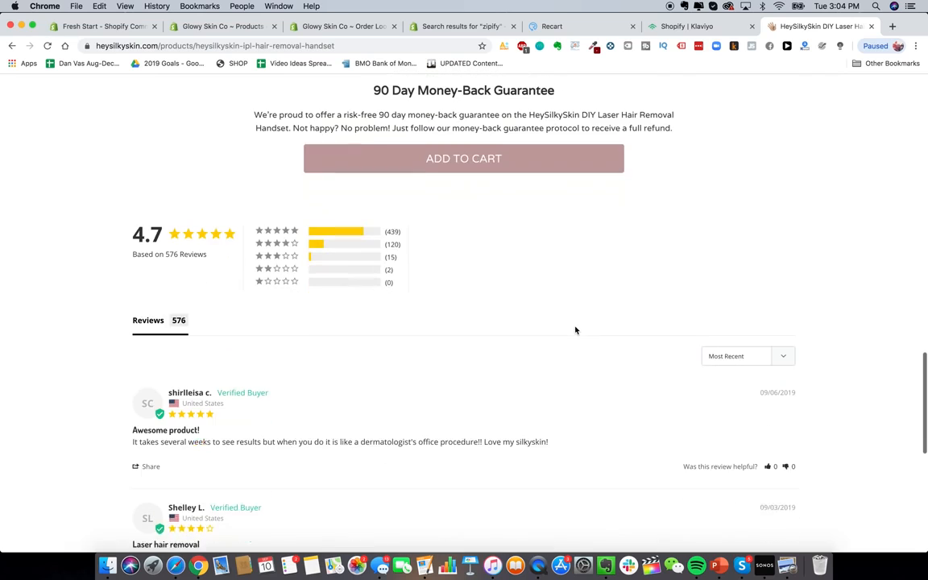
scroll(616, 272, "up", 3)
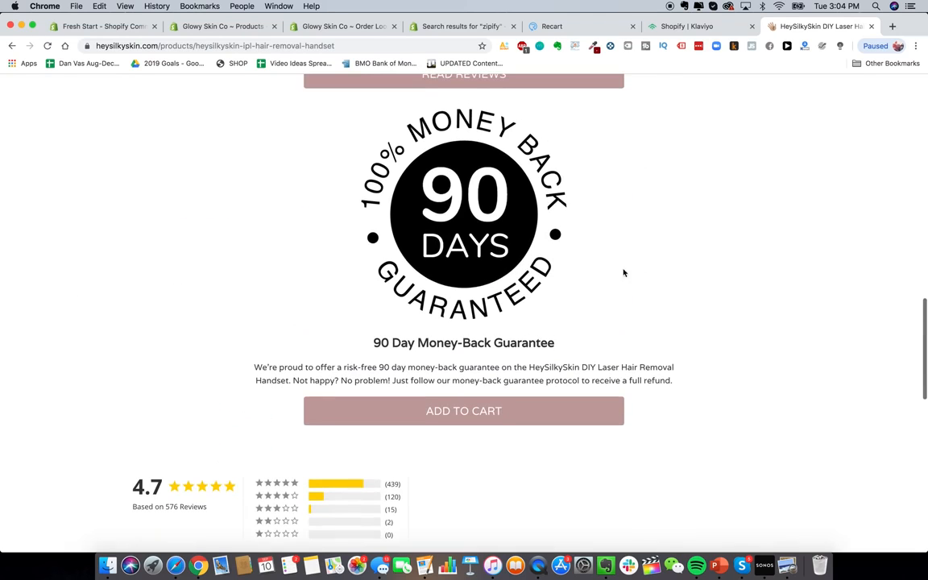
right_click(744, 270)
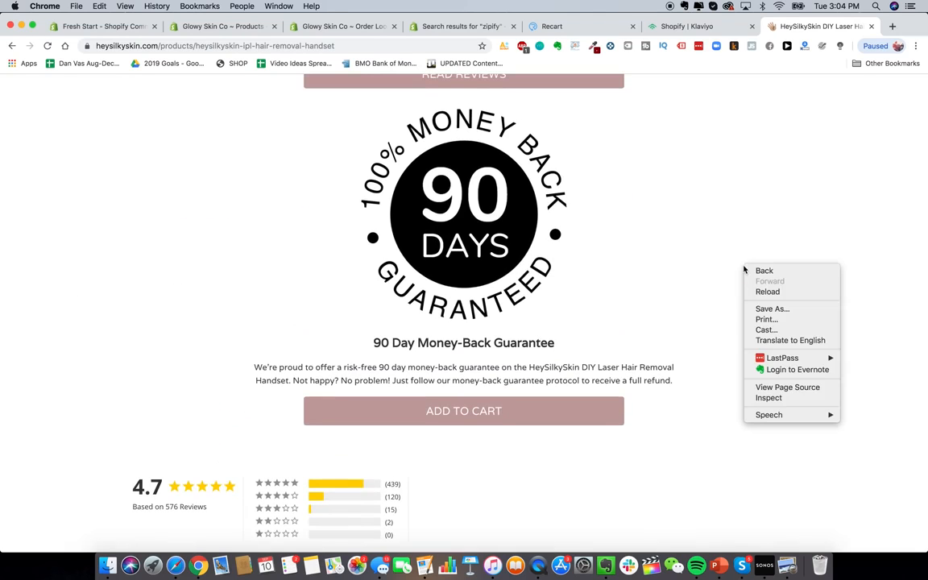
Step: View the handset page's source, find 'apps' in it, and return to the zipify results
left_click(773, 387)
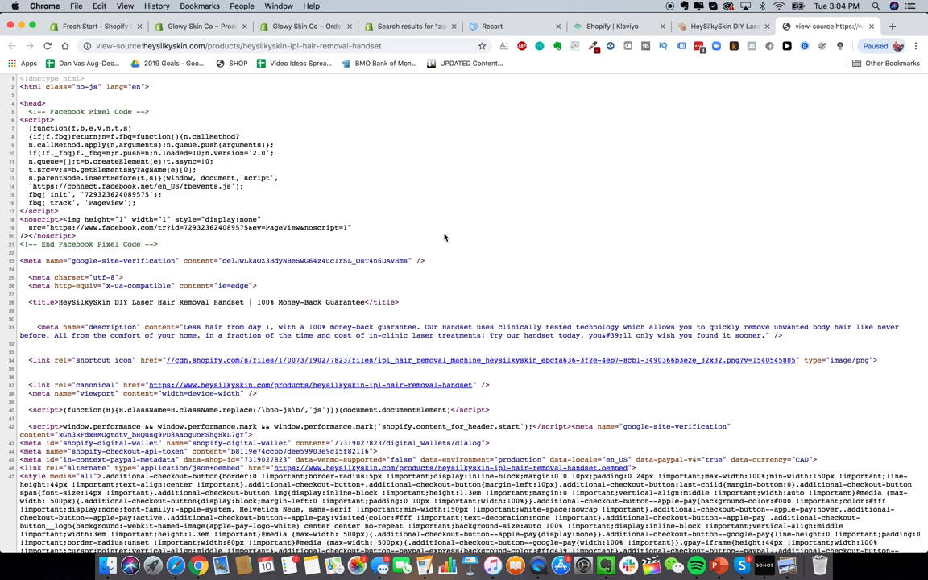
key("super+f")
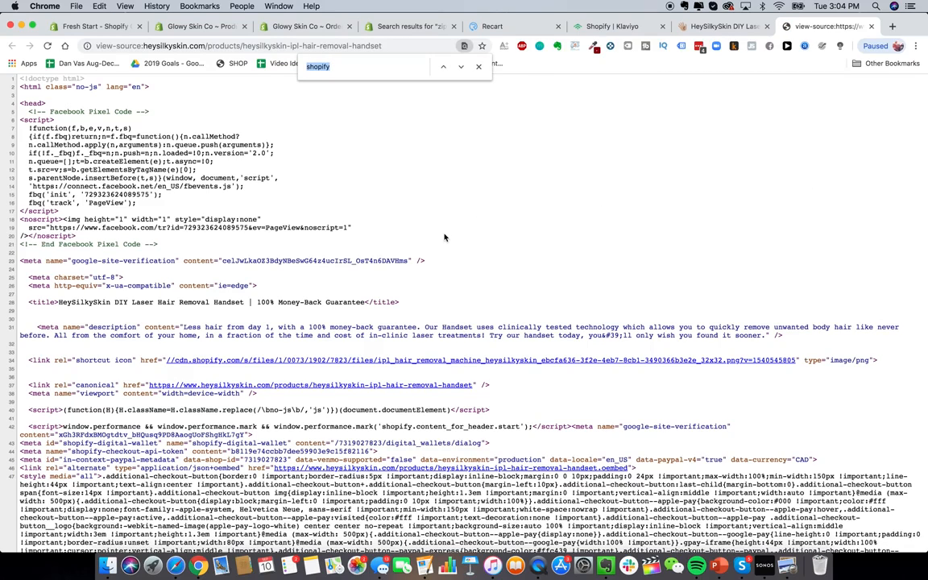
type("apps")
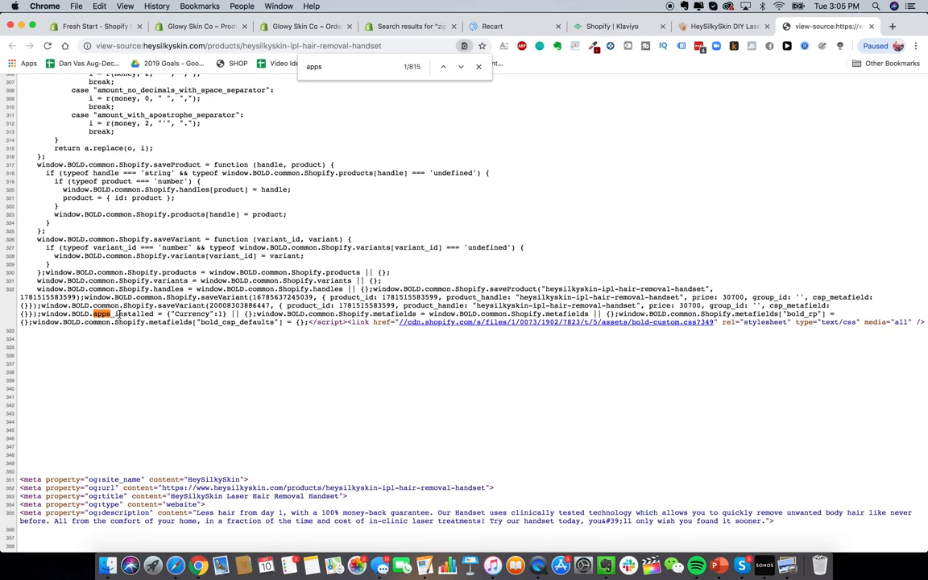
left_click(367, 29)
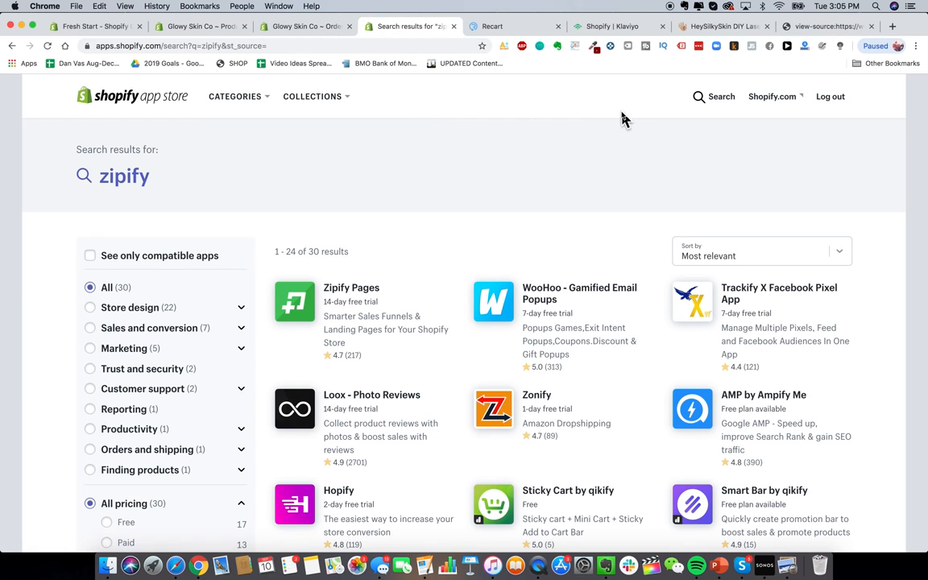
Step: Search the App Store for 'bold currency', listing 91 apps
left_click(701, 97)
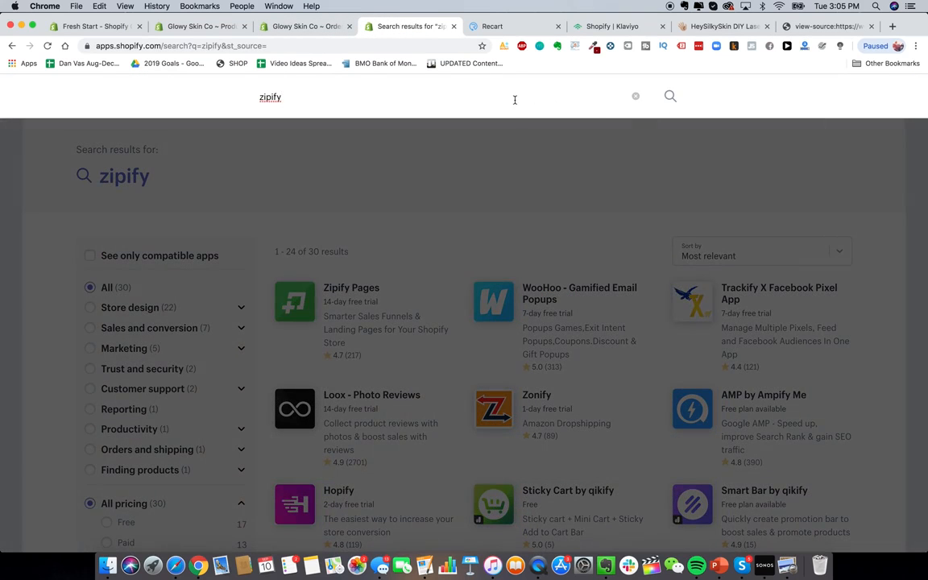
type("bold currency")
key("Return")
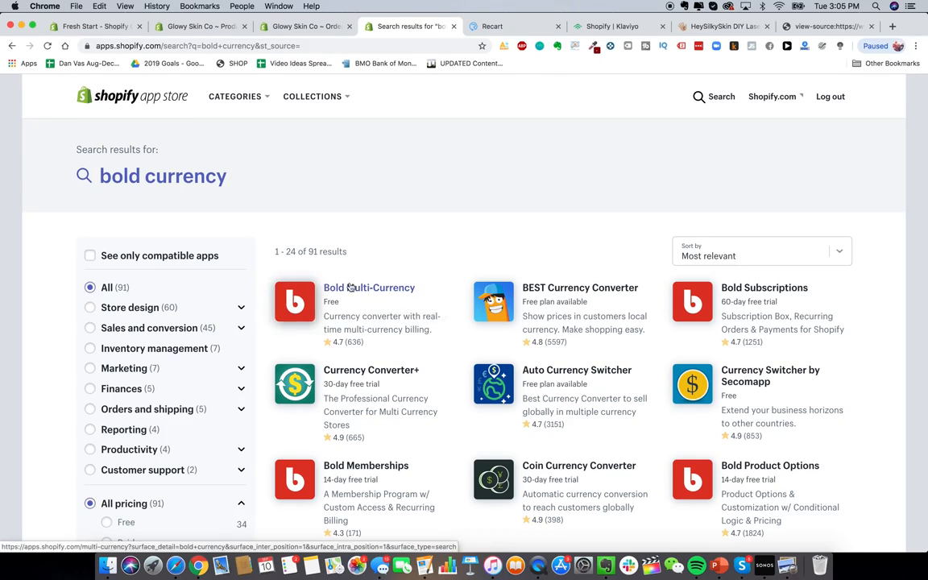
Step: Jump to the second 'apps' match in the page source, then return to the results
left_click(822, 26)
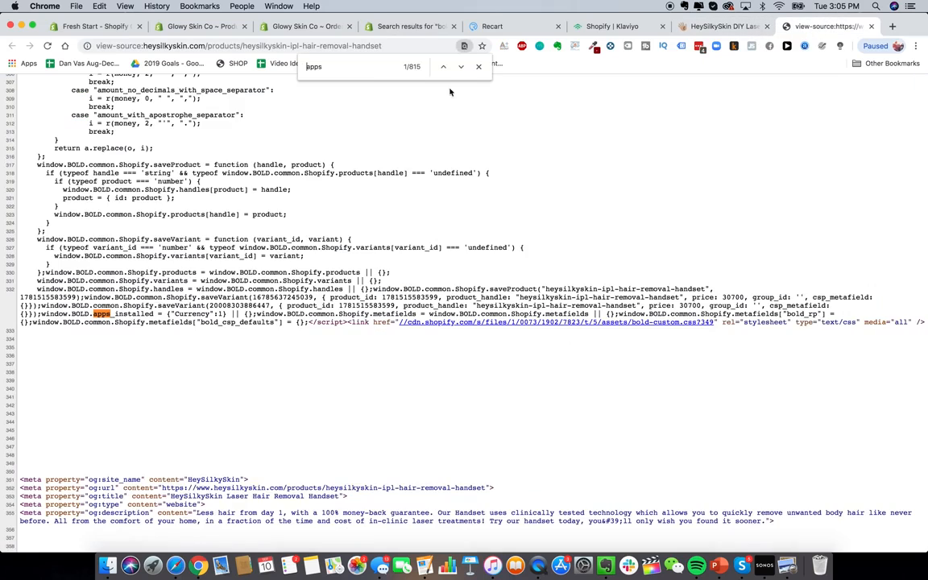
key("Return")
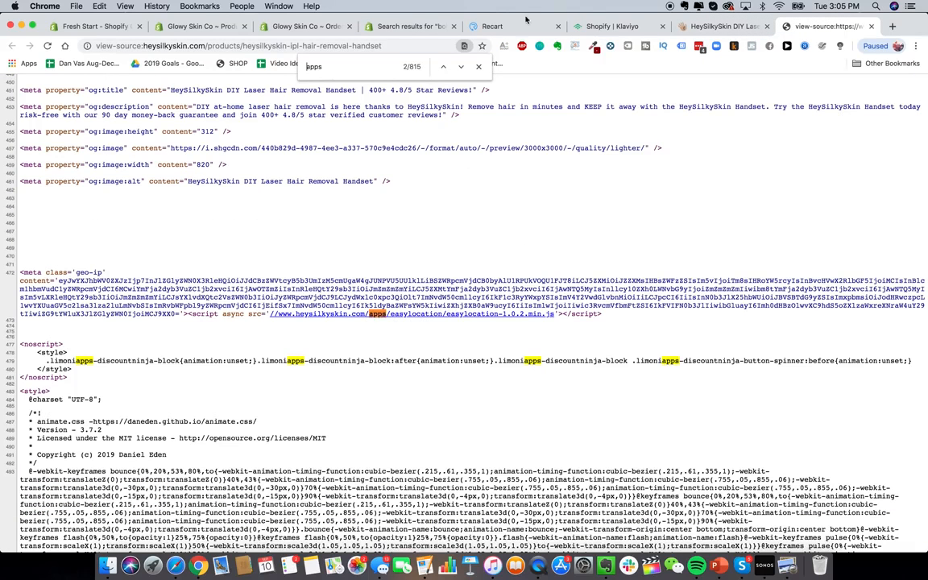
left_click(409, 26)
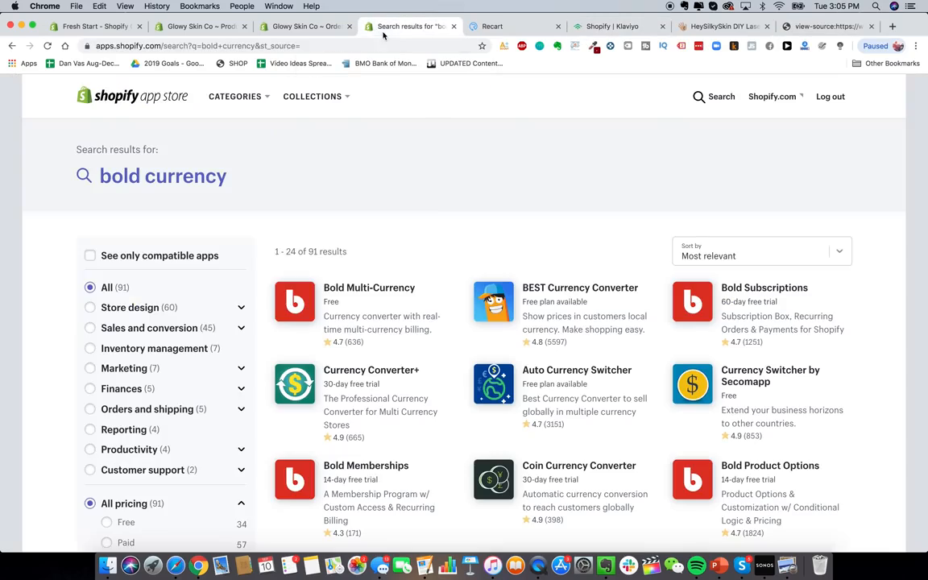
Step: Replace the App Store search with 'easy location' and run it
left_click(714, 97)
key("super+a")
key("BackSpace")
type("easy locati")
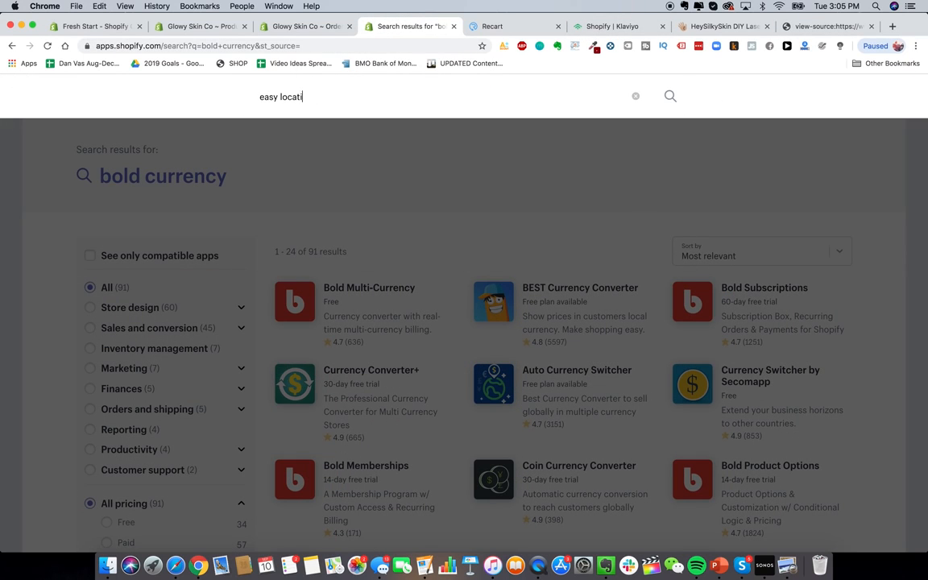
type("on")
key("Return")
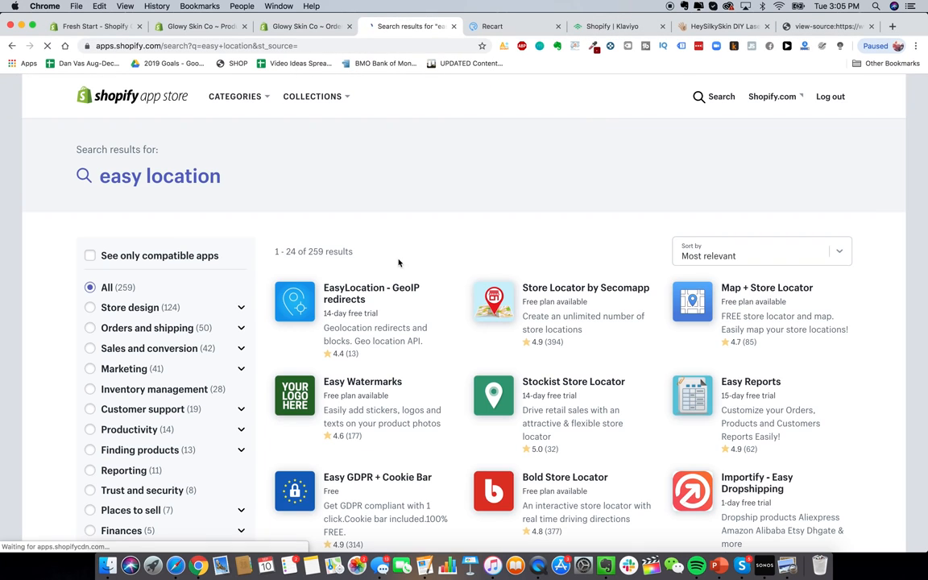
Step: Review the EasyLocation - GeoIP redirects listing, then bring the page-source tab back
left_click(359, 294)
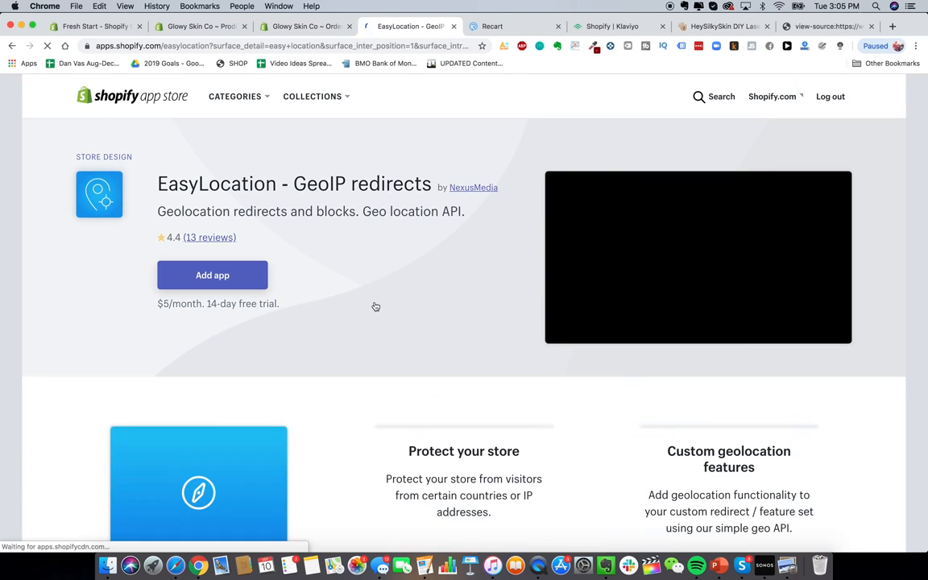
scroll(344, 357, "down", 5)
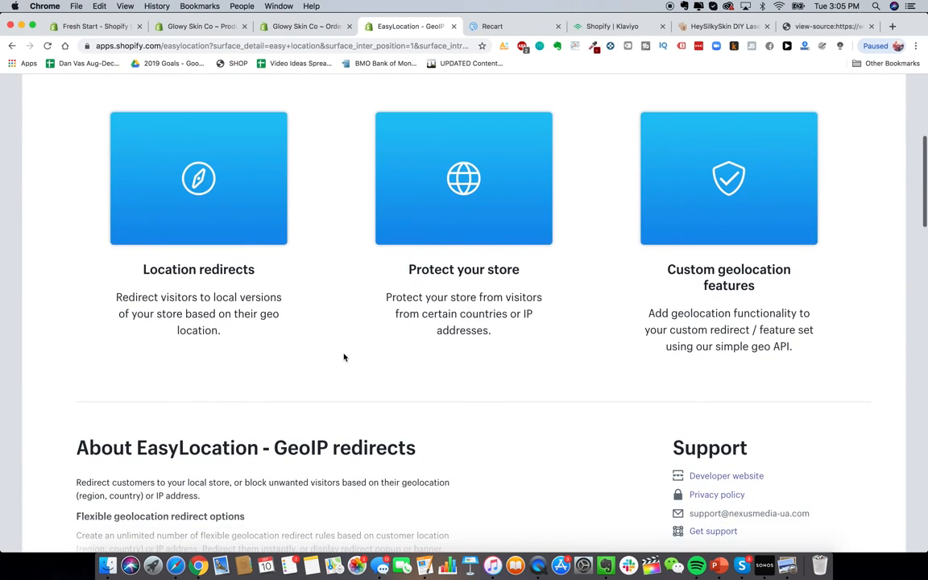
scroll(250, 184, "down", 3)
scroll(307, 191, "up", 2)
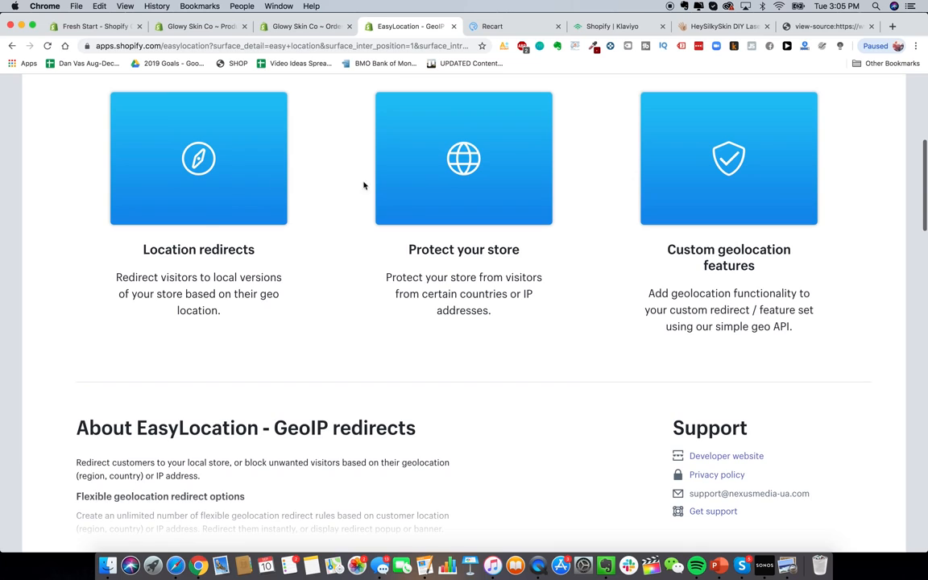
scroll(369, 207, "up", 1)
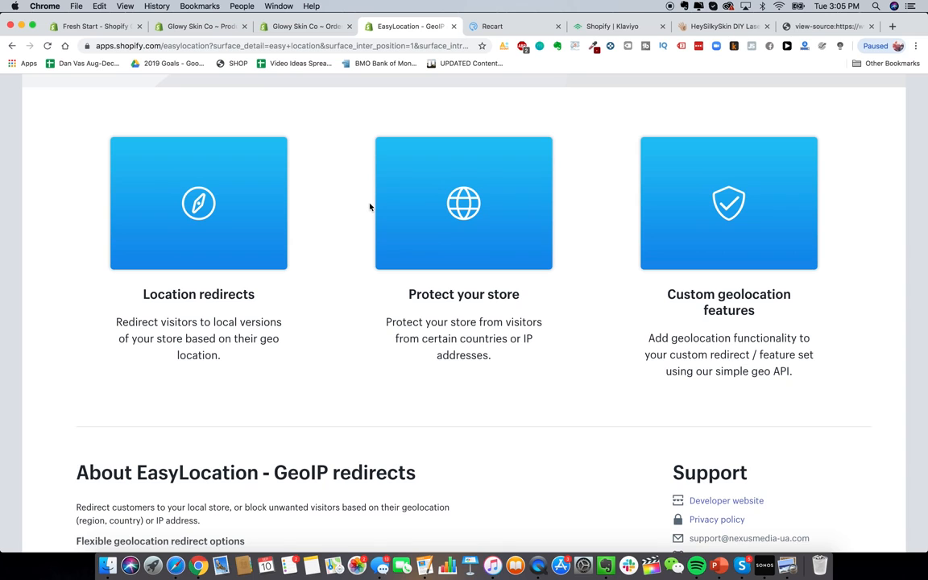
left_click(806, 27)
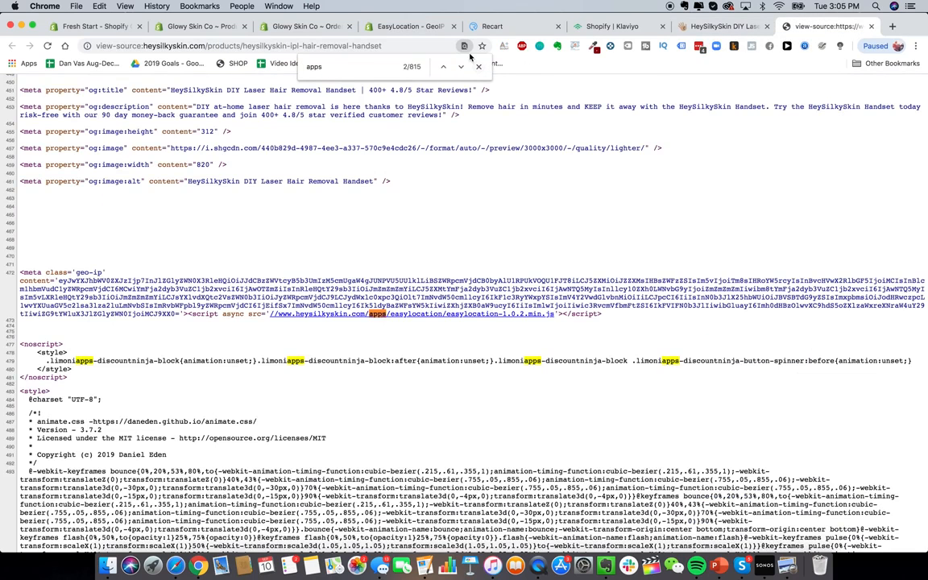
Step: Step through the 'apps' matches in the heysilkyskin page source and scroll past its navigation list
key("Return")
key("Return")
key("Return")
key("Return")
key("Return")
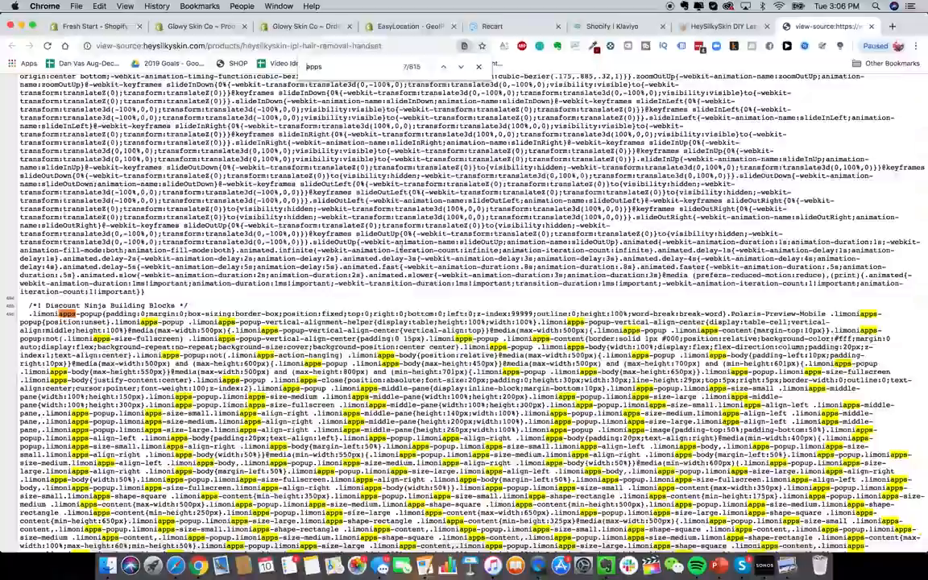
key("Return")
key("Return")
key("Return")
scroll(464, 314, "down", 20)
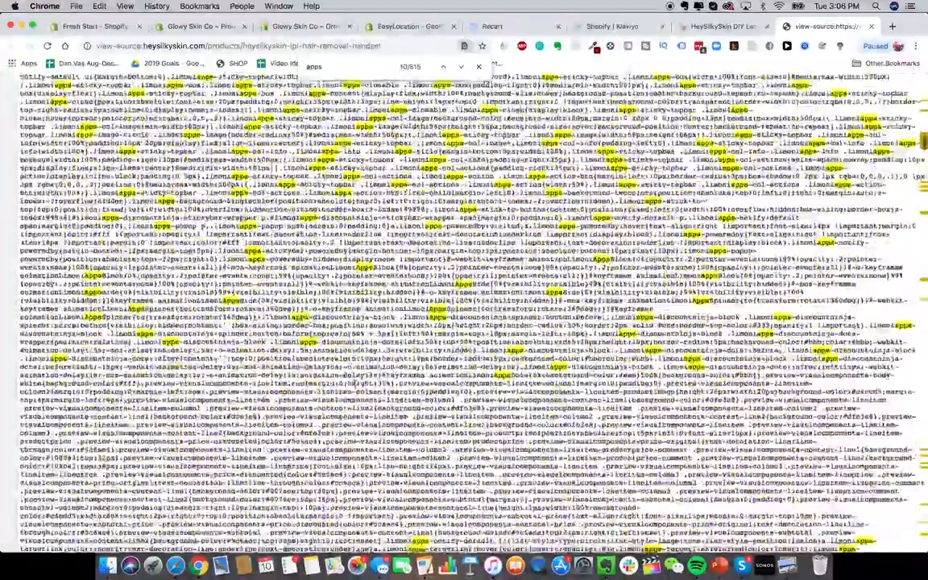
scroll(464, 314, "down", 20)
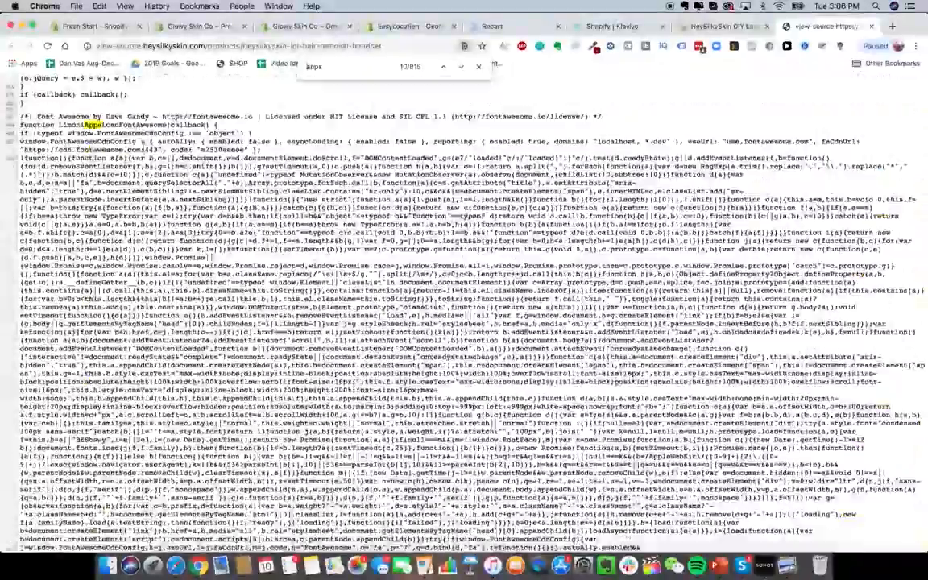
scroll(175, 211, "down", 20)
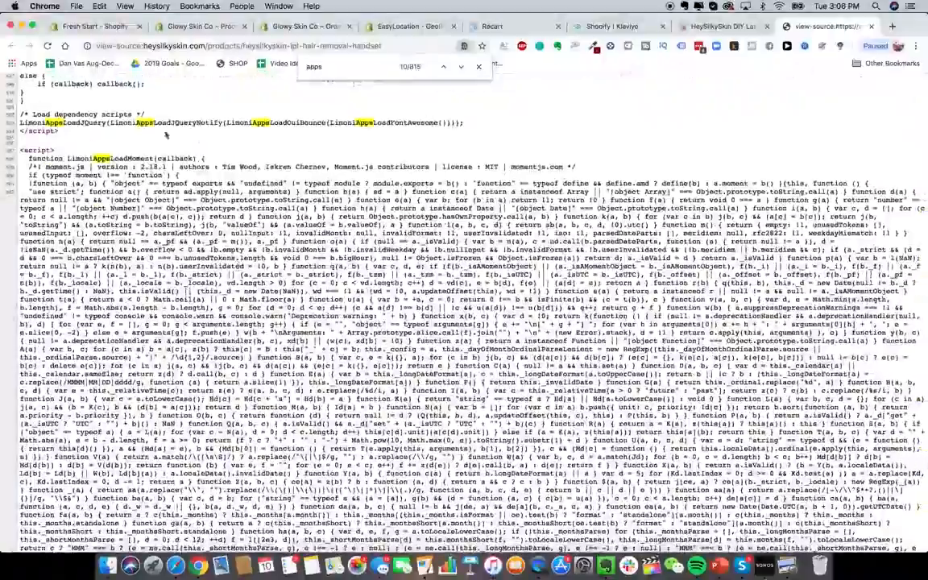
scroll(239, 265, "down", 20)
scroll(464, 314, "down", 15)
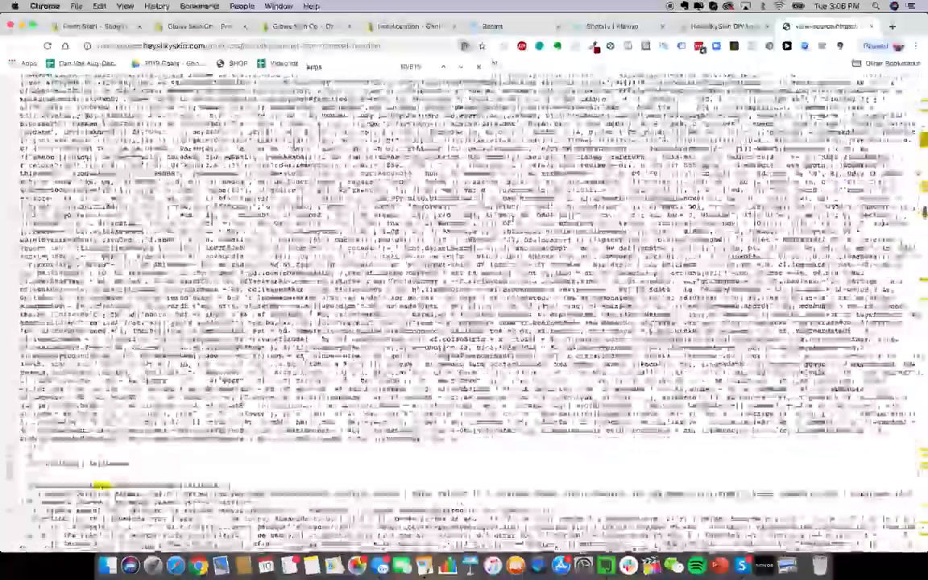
scroll(464, 314, "down", 15)
scroll(464, 314, "down", 20)
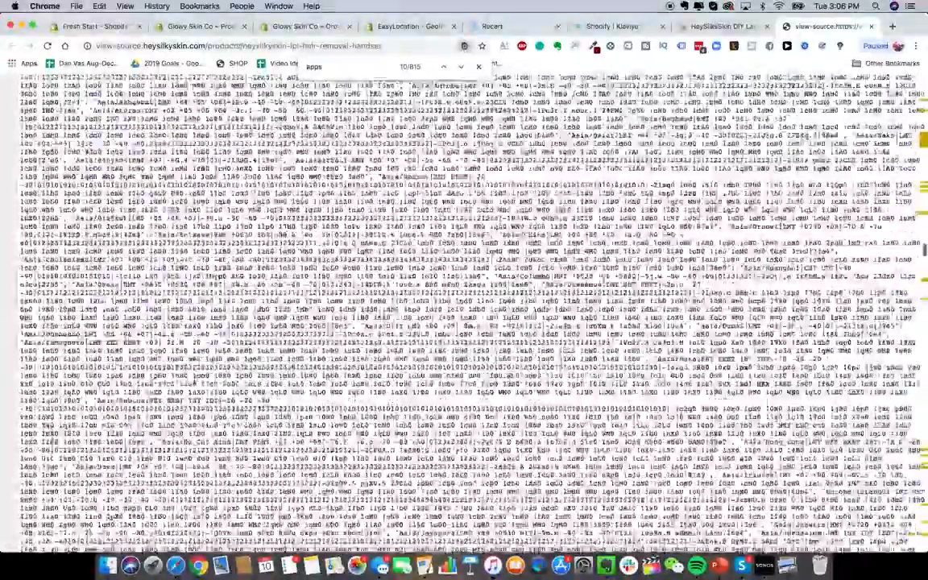
scroll(306, 329, "up", 10)
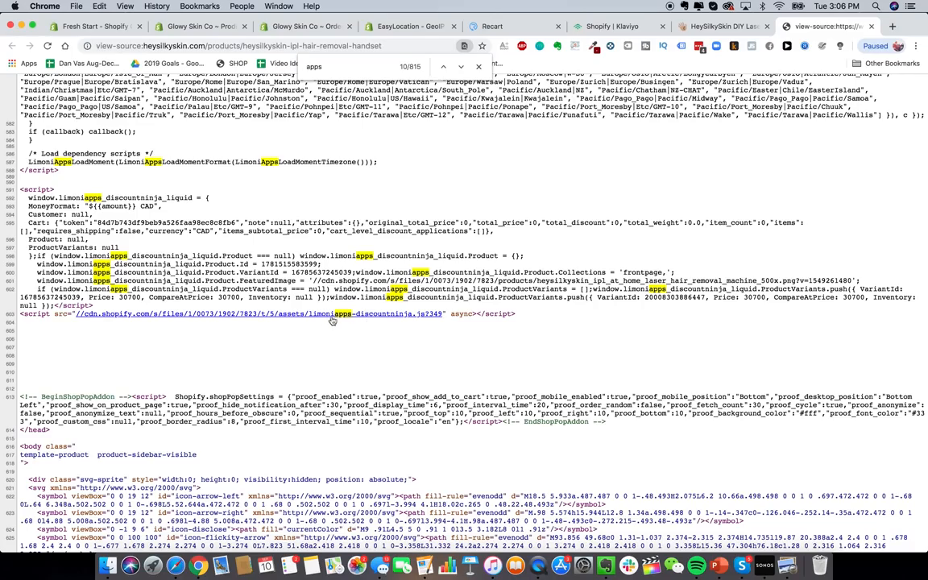
scroll(333, 321, "down", 20)
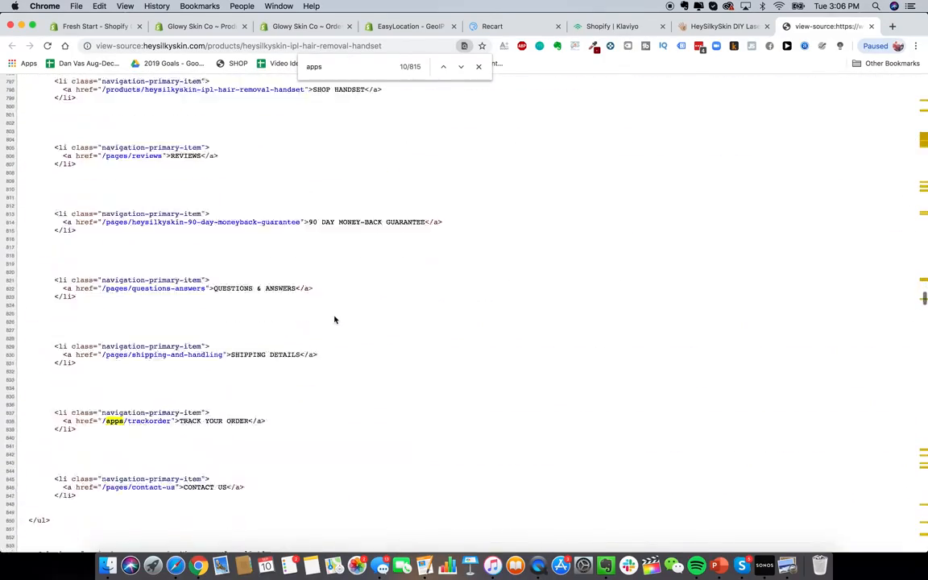
scroll(334, 320, "down", 3)
scroll(334, 320, "up", 5)
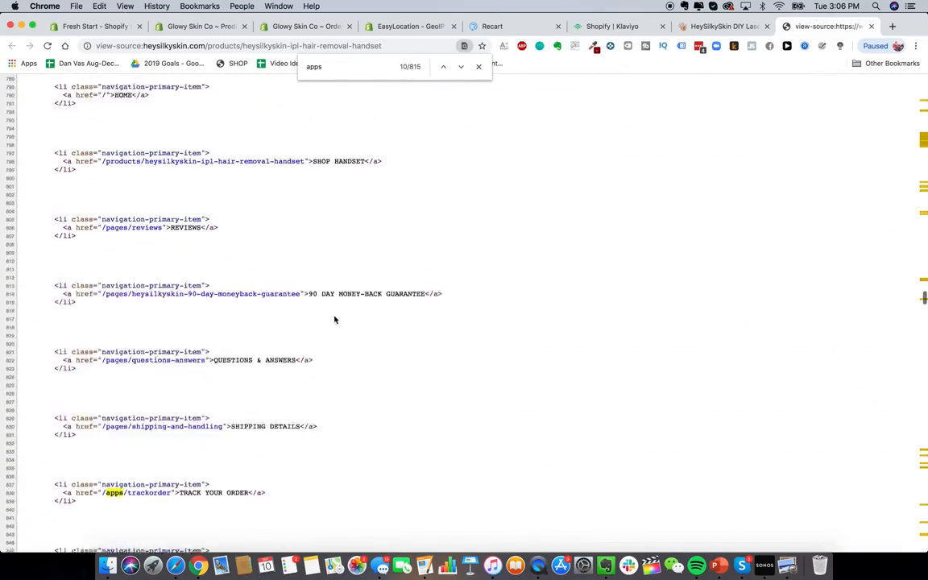
scroll(334, 320, "up", 3)
scroll(335, 320, "down", 3)
scroll(334, 320, "down", 10)
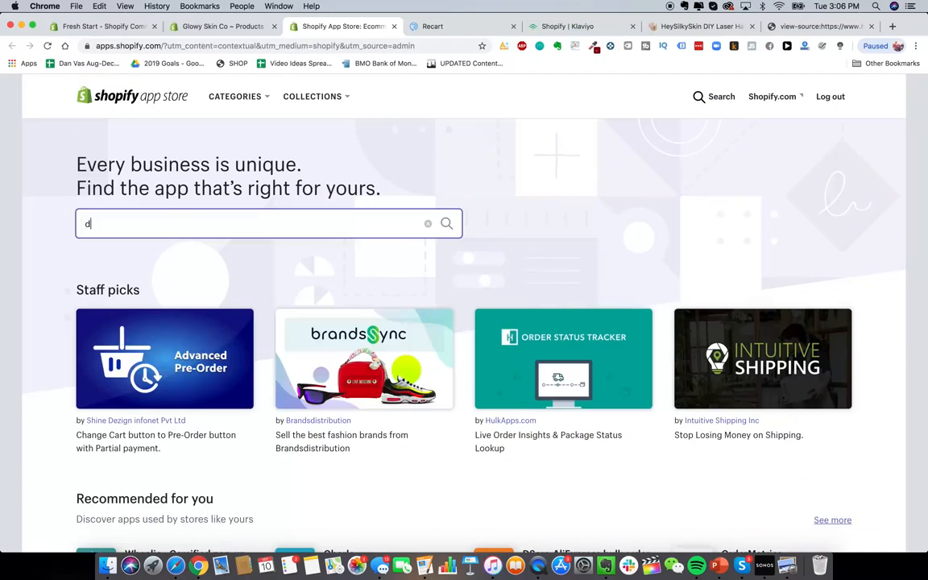
Step: Search the App Store for 'discount ninja' and review the Discount Ninja listing
type("iscount ninja")
key("Return")
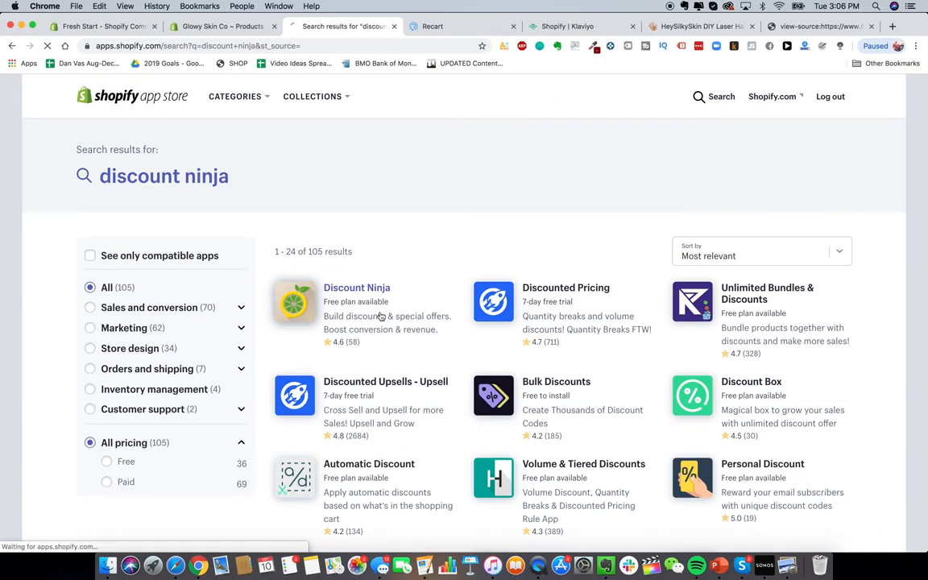
left_click(380, 315)
scroll(377, 309, "down", 3)
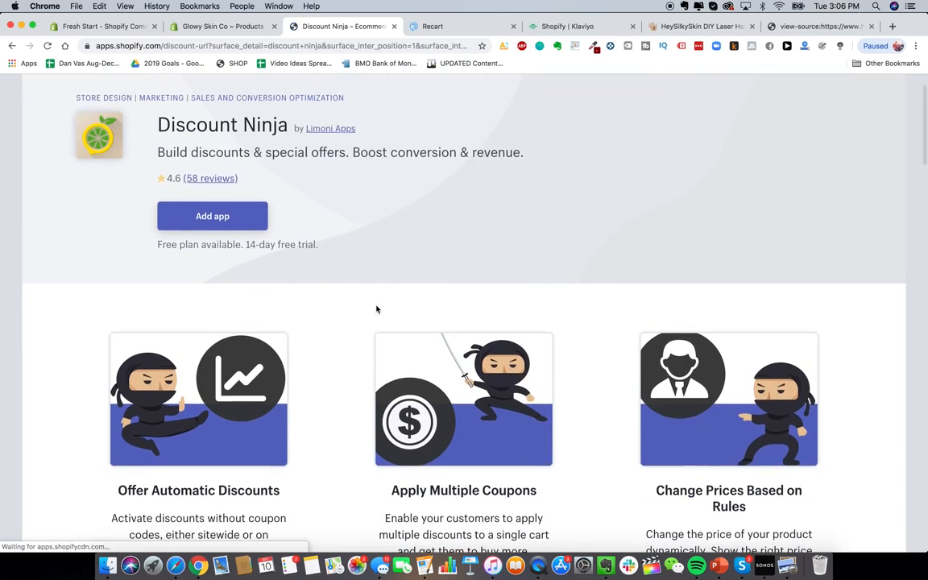
scroll(375, 308, "down", 1)
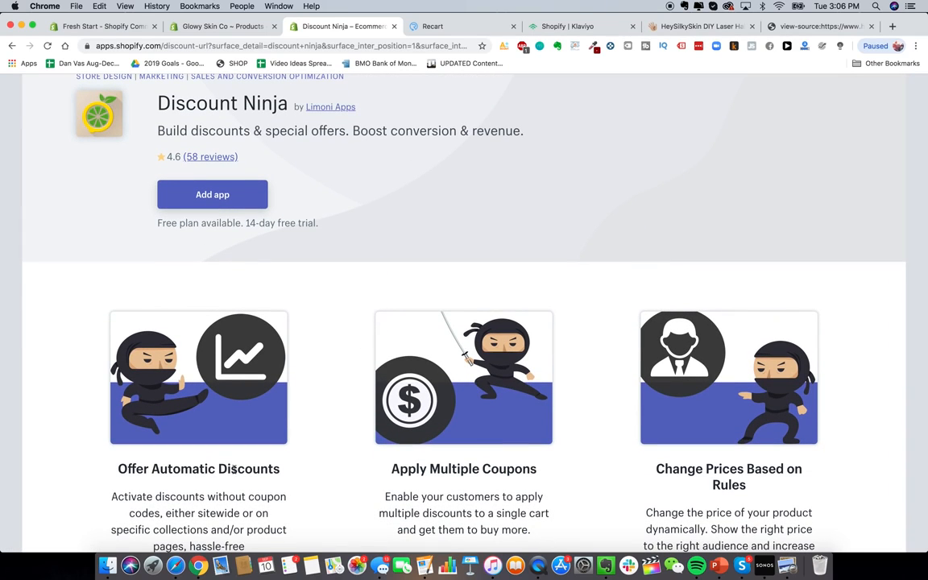
scroll(233, 470, "down", 2)
scroll(474, 416, "up", 4)
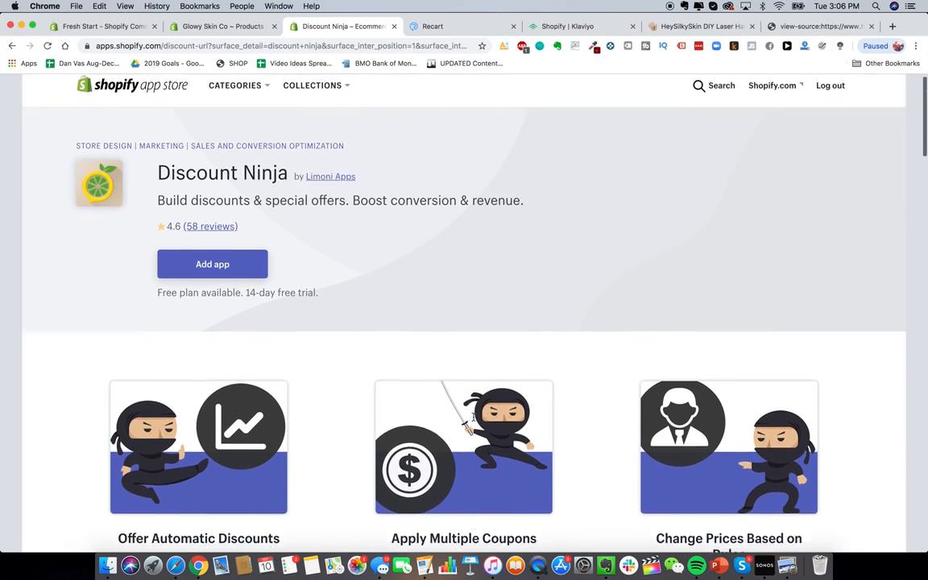
scroll(484, 403, "up", 1)
Step: Run a new app search for 'discounted upsell' and find the Discounted Upsells listing
left_click(702, 88)
type("d")
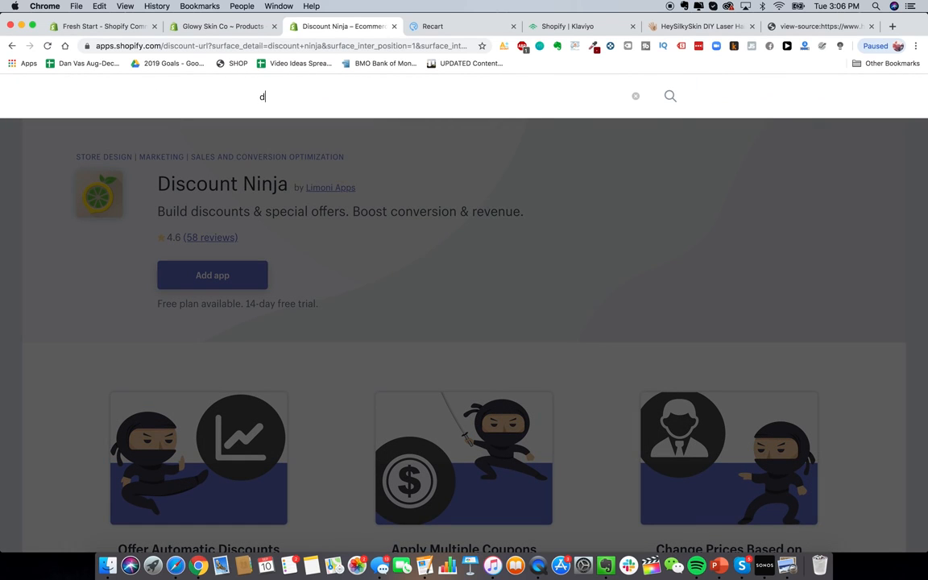
type("iscounted upsell")
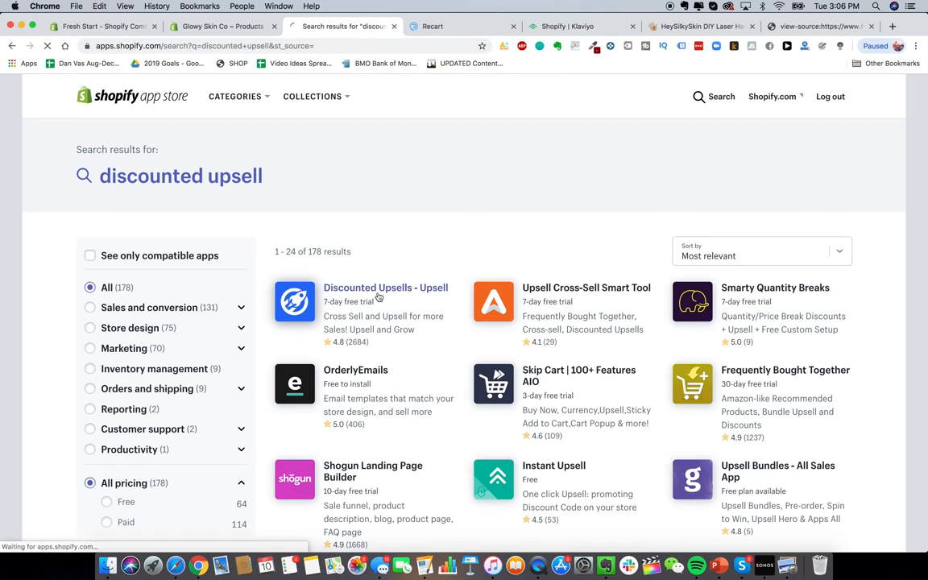
scroll(183, 279, "down", 3)
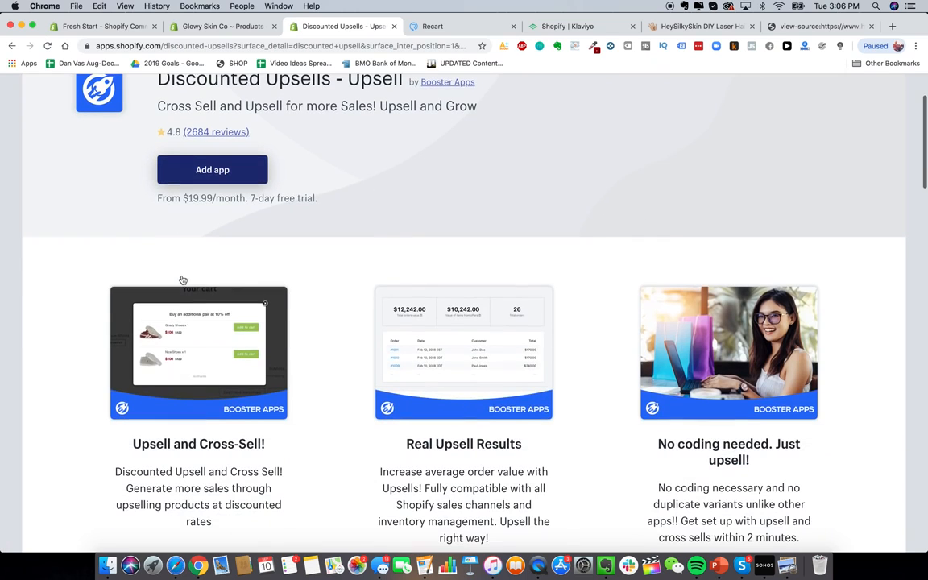
scroll(339, 276, "up", 1)
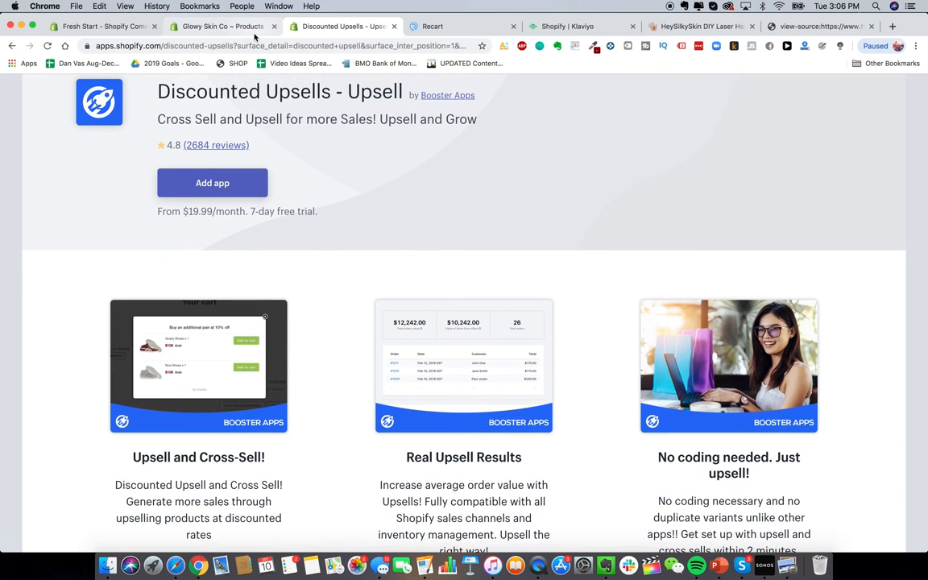
scroll(286, 201, "up", 2)
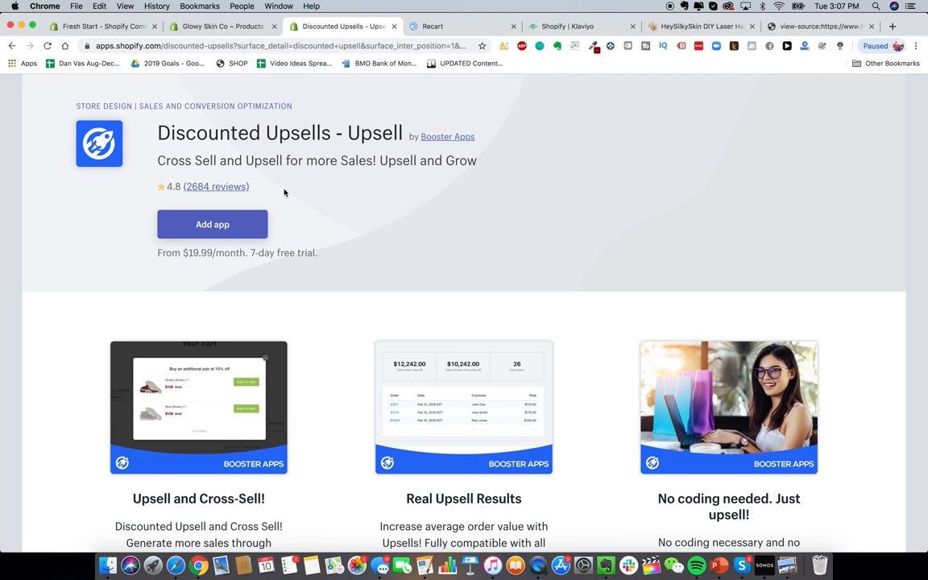
Step: Install Discounted Upsells and pick the laser hair removal device as the upsell product
left_click(229, 221)
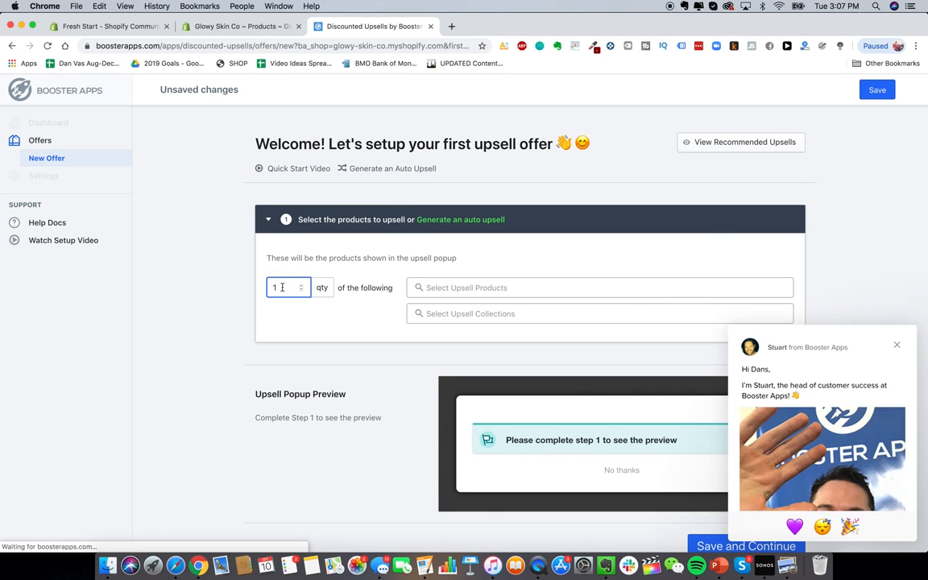
left_click(477, 289)
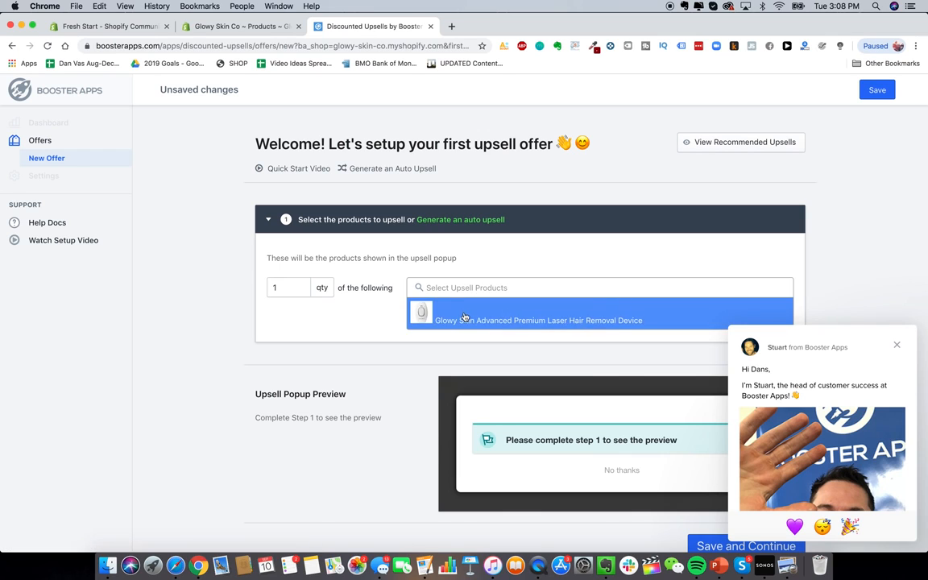
left_click(474, 315)
left_click(901, 343)
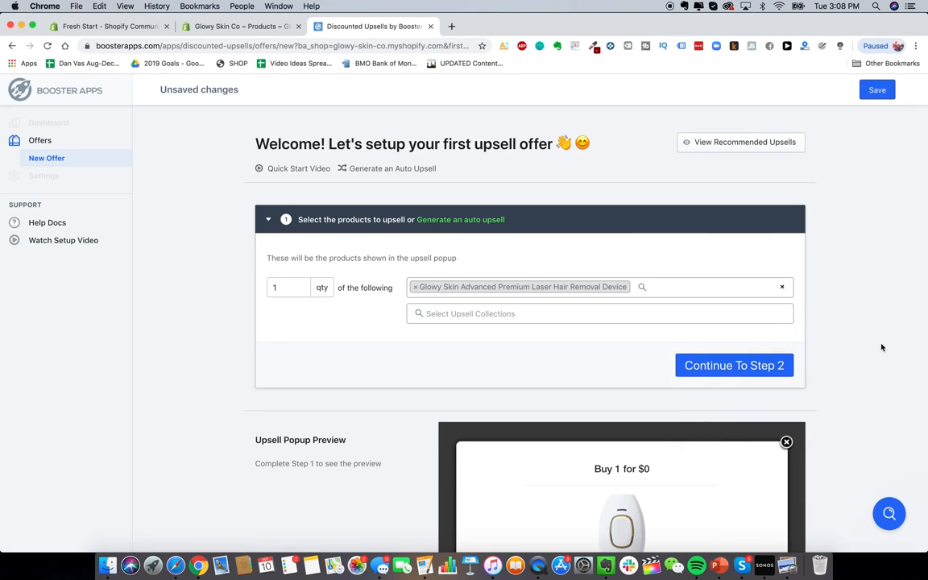
left_click(745, 366)
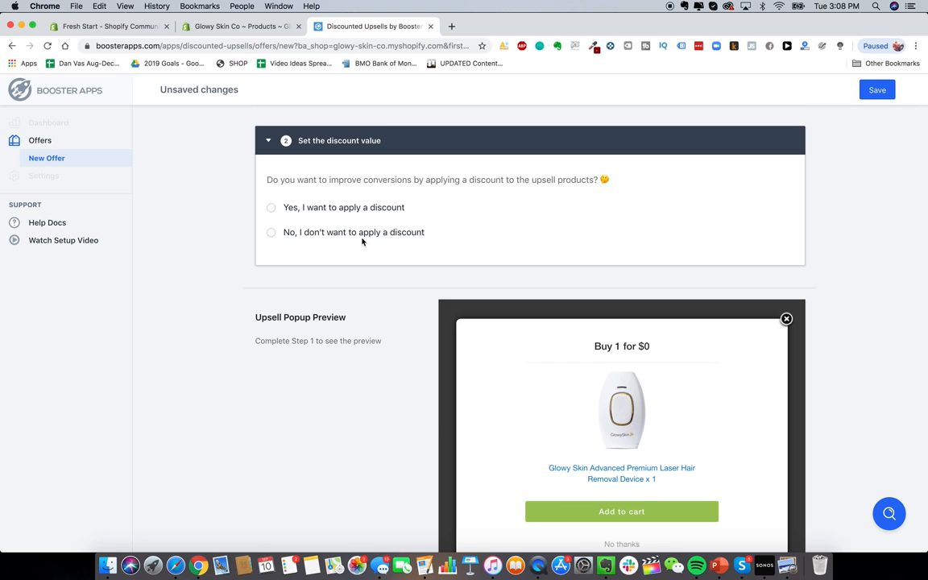
Step: Save the new upsell offer
scroll(362, 241, "up", 3)
scroll(128, 161, "down", 8)
scroll(377, 292, "up", 10)
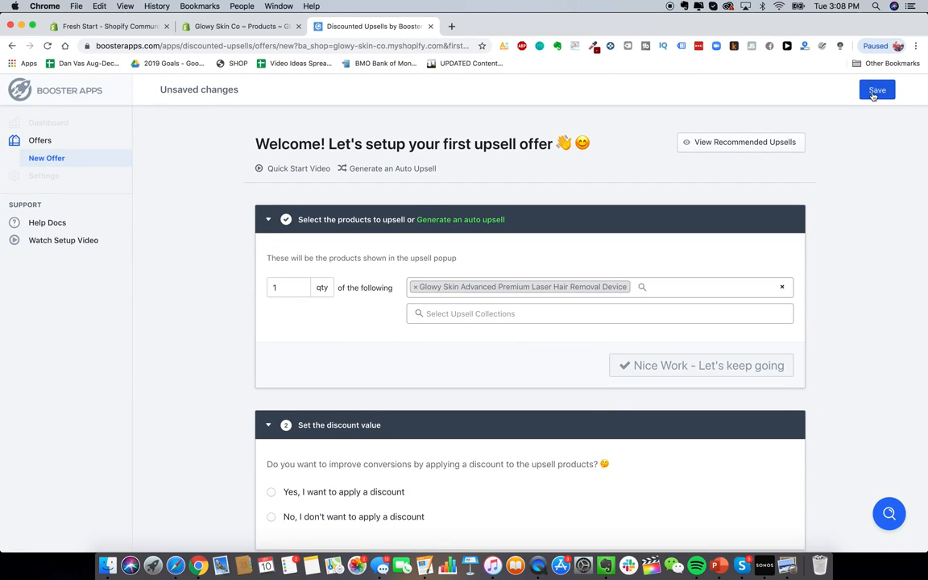
left_click(875, 91)
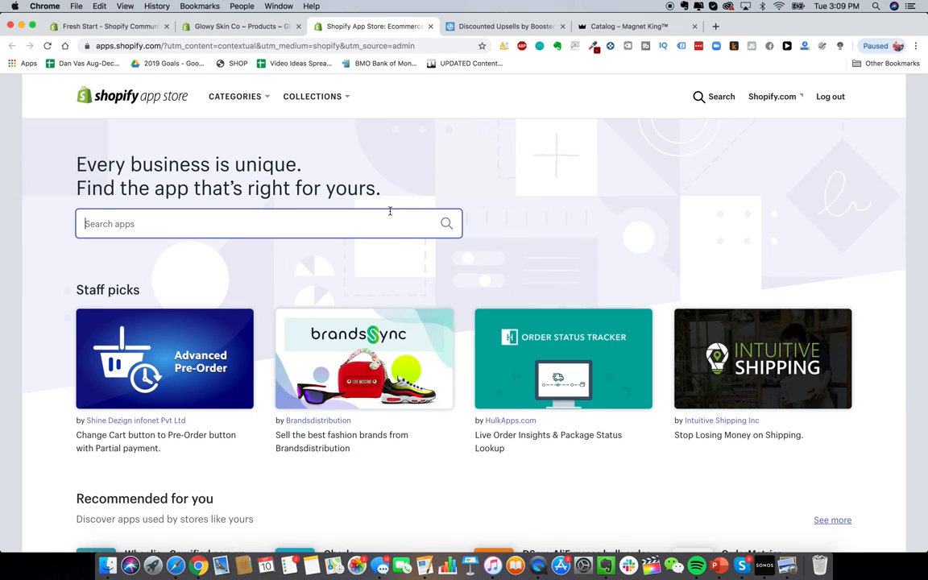
Step: Search the App Store for 'oberlo', open the Oberlo listing and start installing it
type("oberlo")
left_click(278, 254)
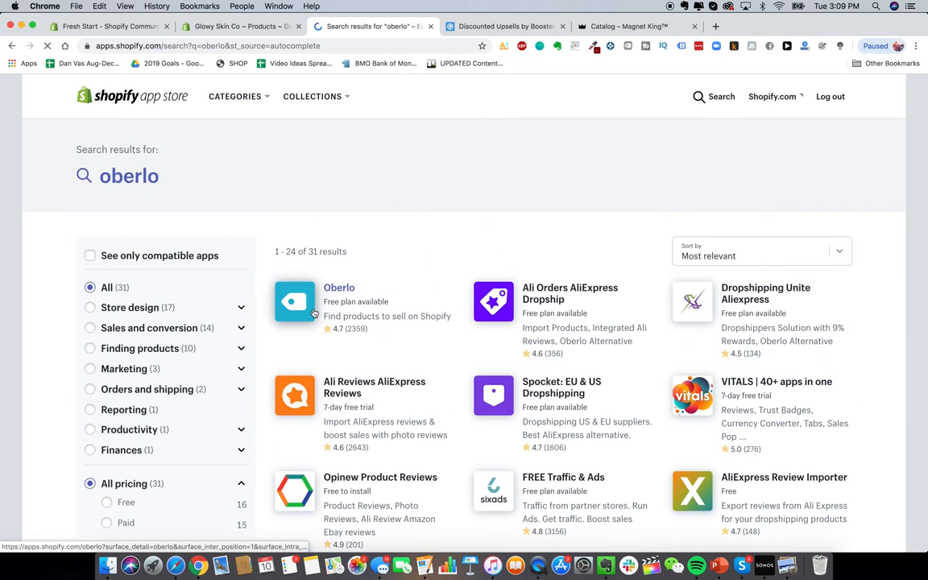
left_click(330, 296)
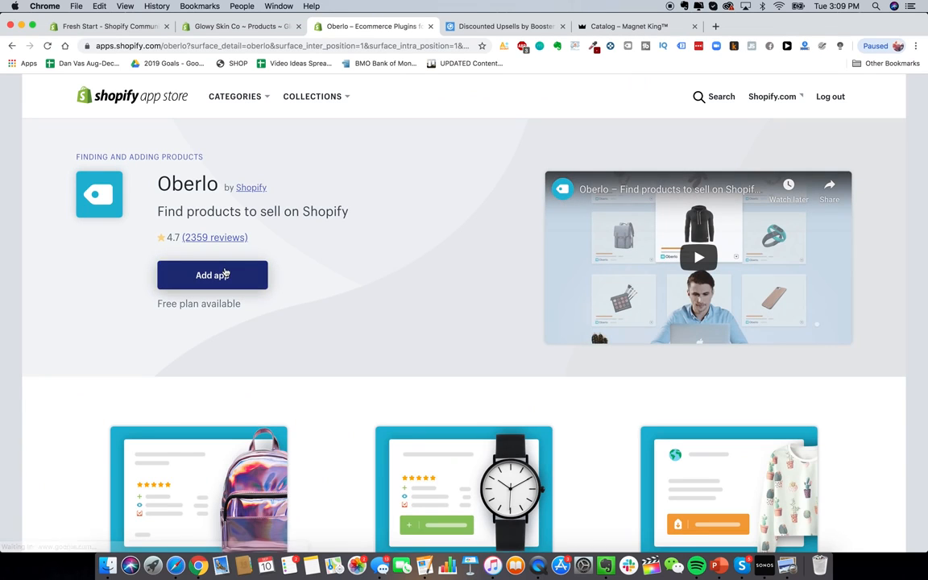
left_click(226, 274)
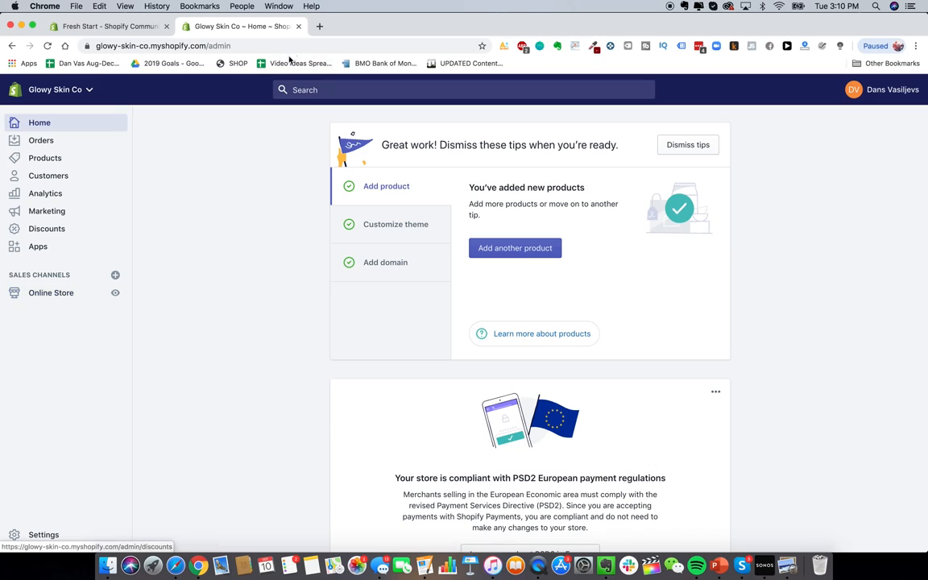
Step: Preview the glowyskinco.com storefront in a new tab, then show the admin's Online Store themes
left_click(319, 28)
type("glowy")
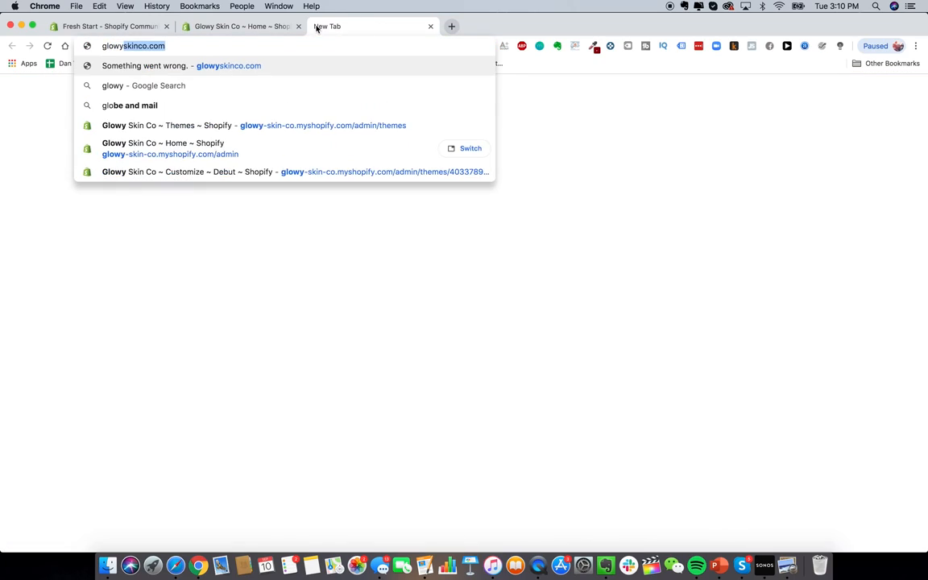
key("Return")
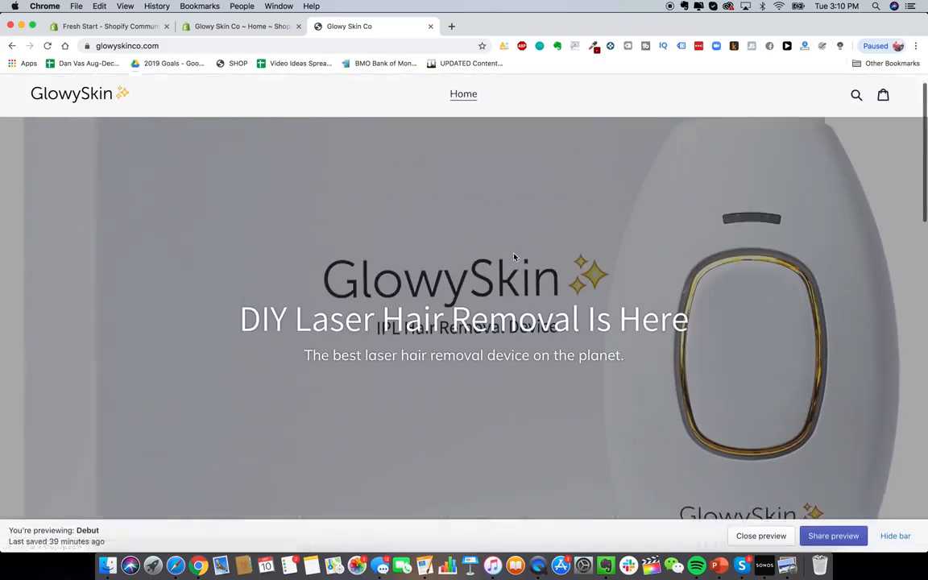
scroll(513, 257, "down", 5)
scroll(514, 257, "down", 3)
scroll(514, 256, "up", 10)
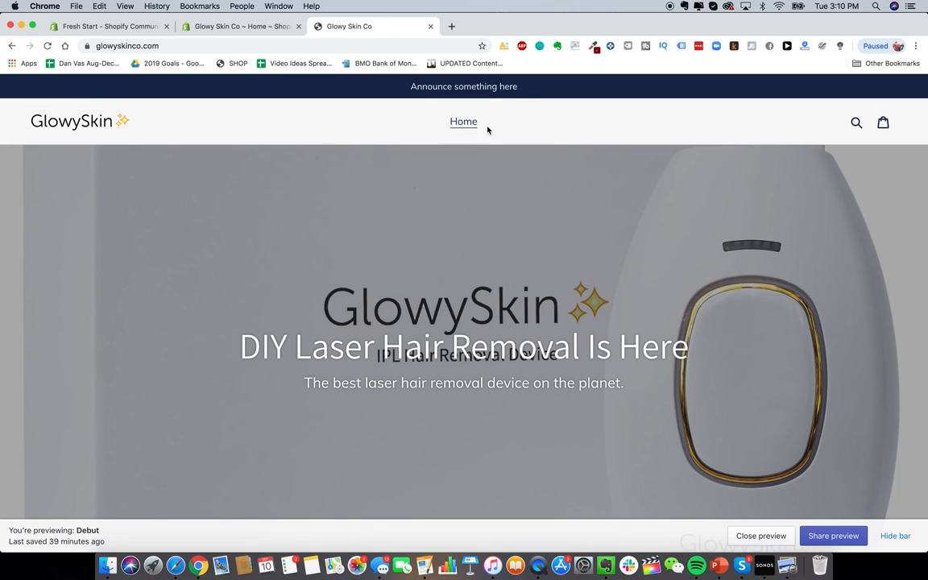
left_click(238, 26)
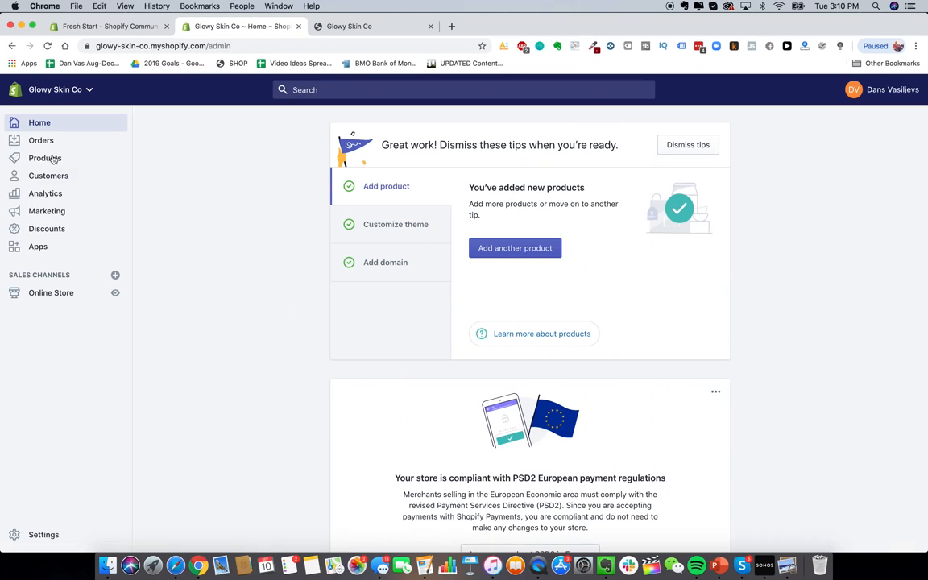
left_click(62, 294)
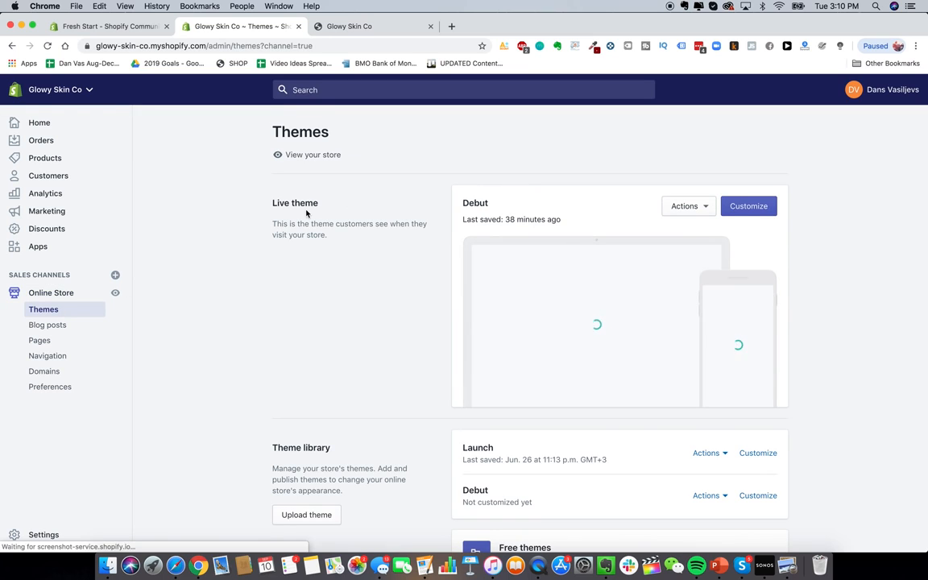
Step: Open the Main menu under Navigation and start adding a new menu item
left_click(55, 355)
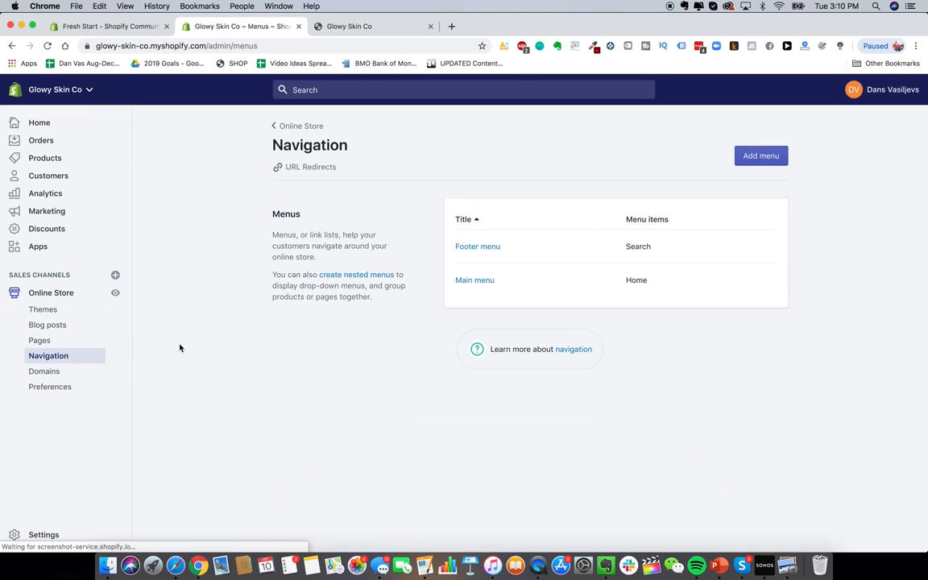
left_click(478, 281)
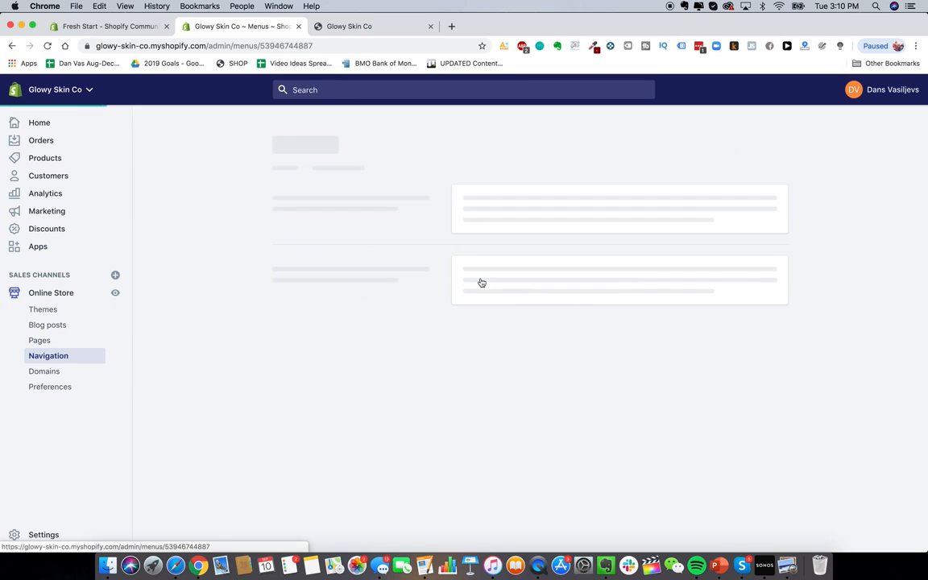
left_click(321, 327)
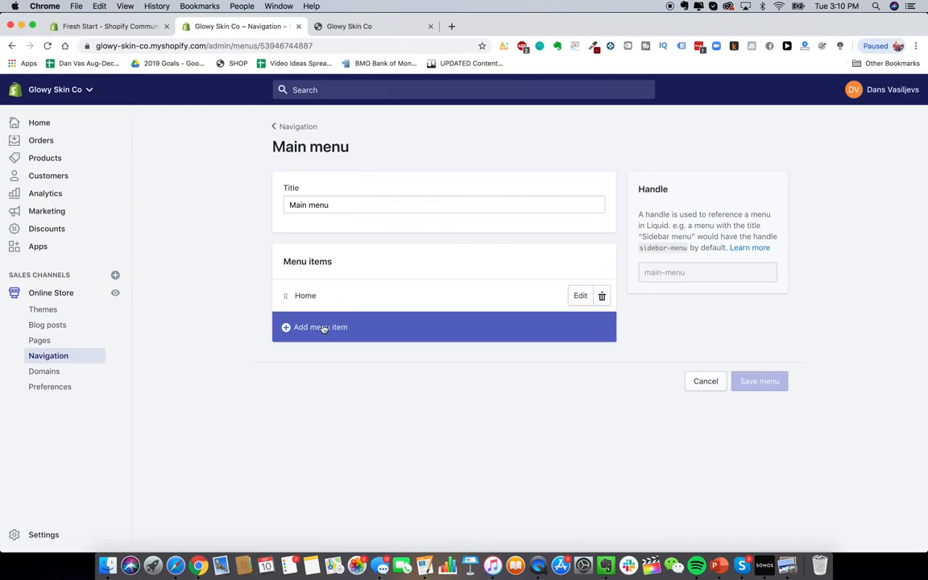
Step: Load heysilkyskin.com in a new tab and open its navigation links for comparison
left_click(451, 26)
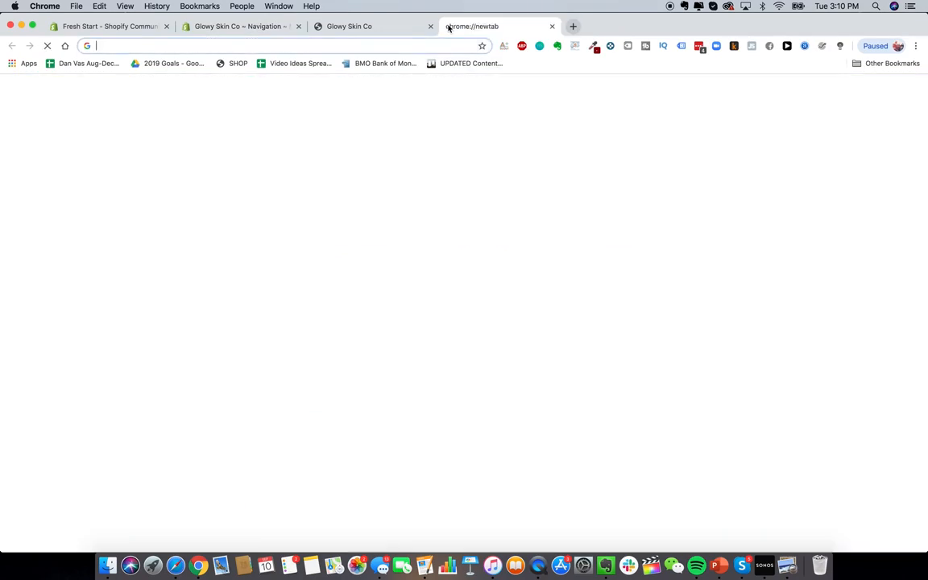
type("hey")
key("Return")
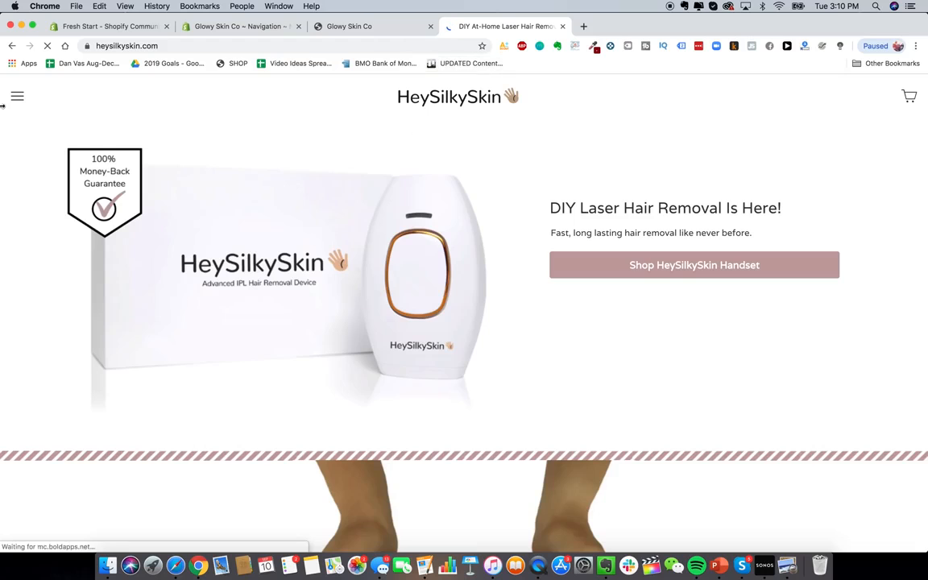
left_click(16, 95)
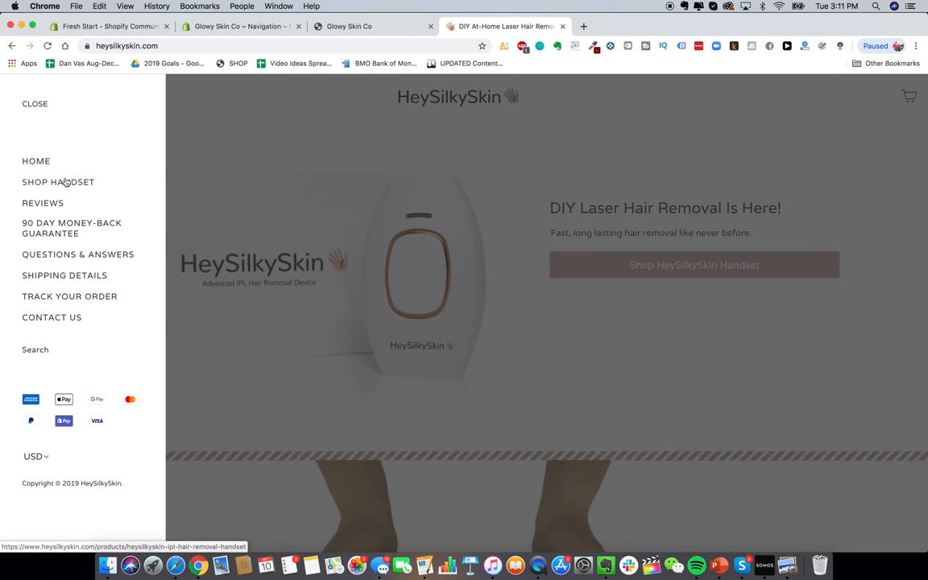
Step: Name the new Main menu item 'Shop Handset'
left_click(238, 26)
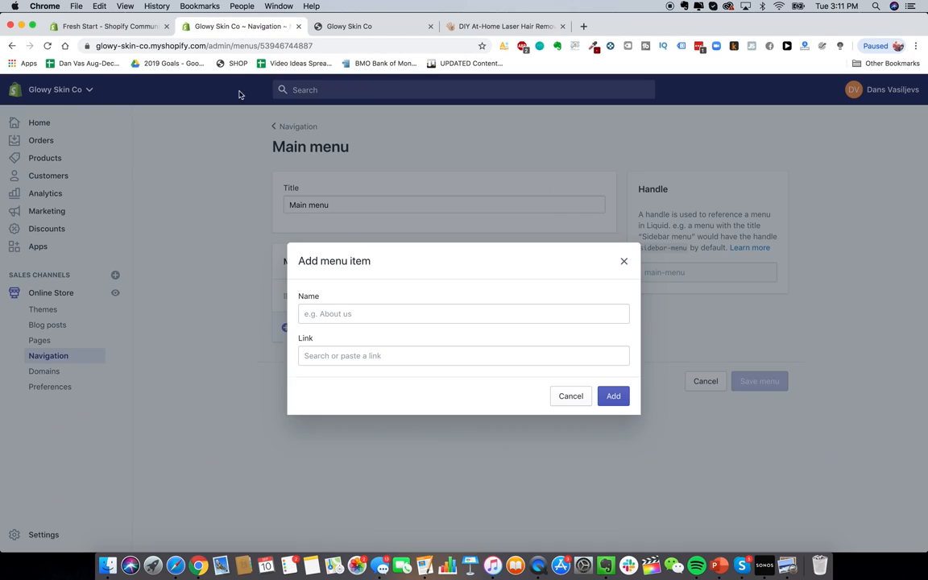
left_click(338, 316)
type("Shop")
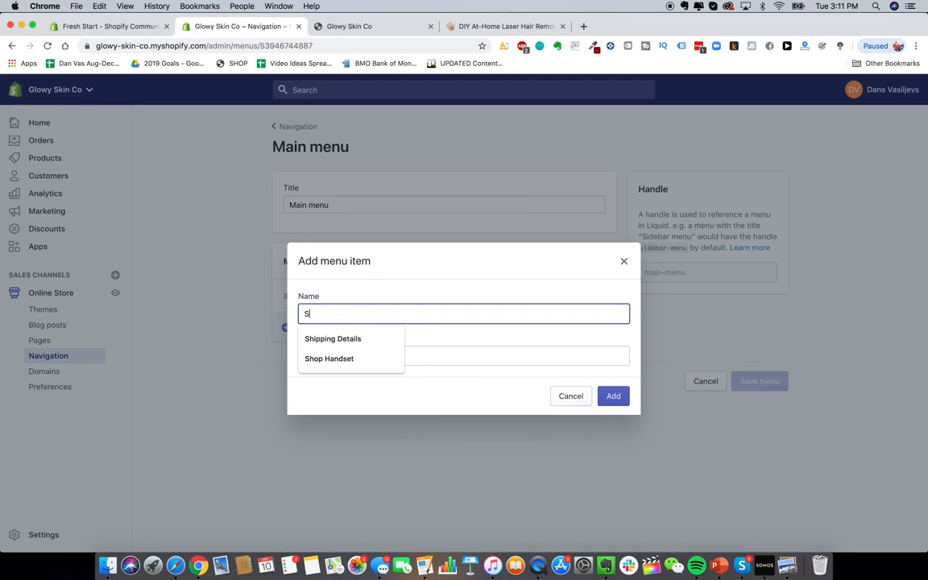
key("BackSpace")
key("BackSpace")
type("op Handset")
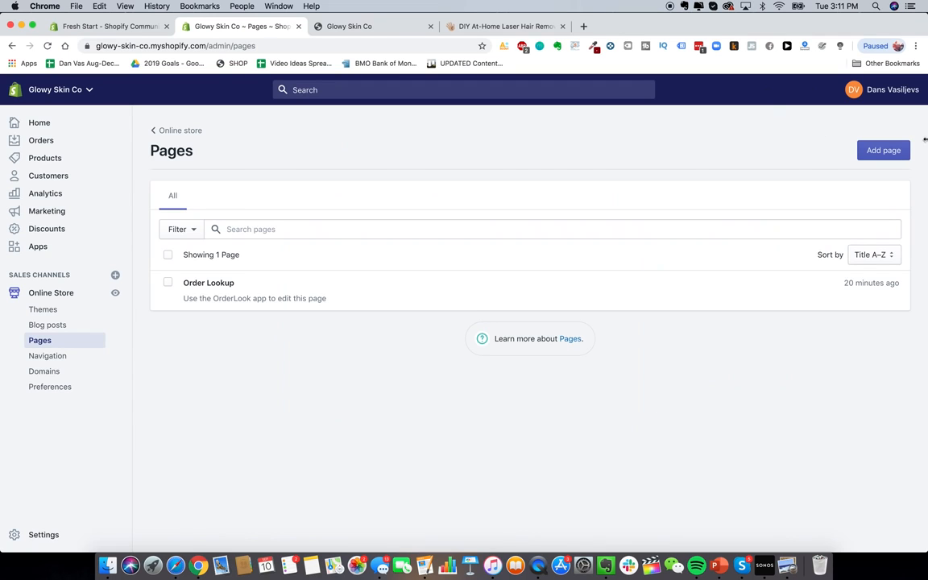
Step: Create and save a new store page titled 'Reviews'
left_click(882, 150)
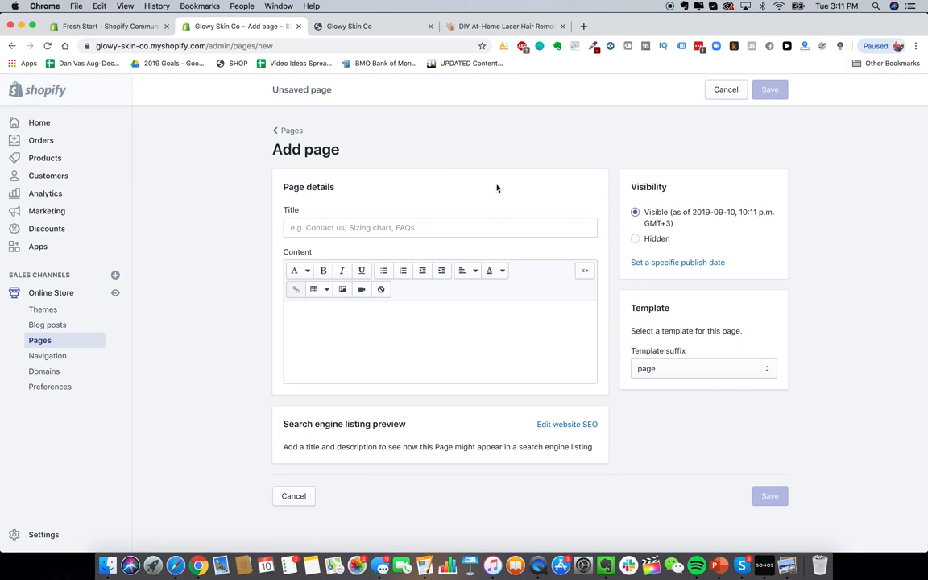
left_click(501, 25)
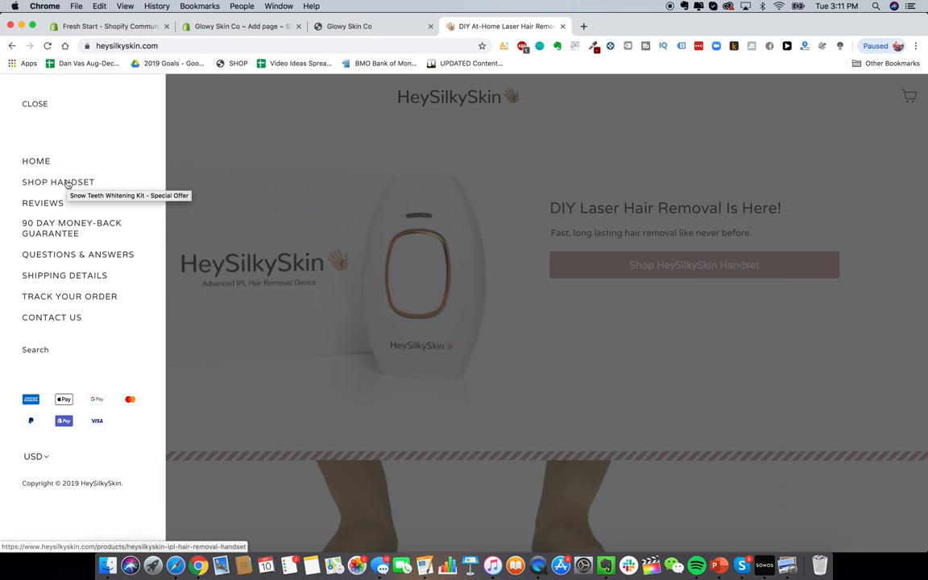
left_click(120, 26)
left_click(196, 28)
left_click(363, 225)
type("Reviews")
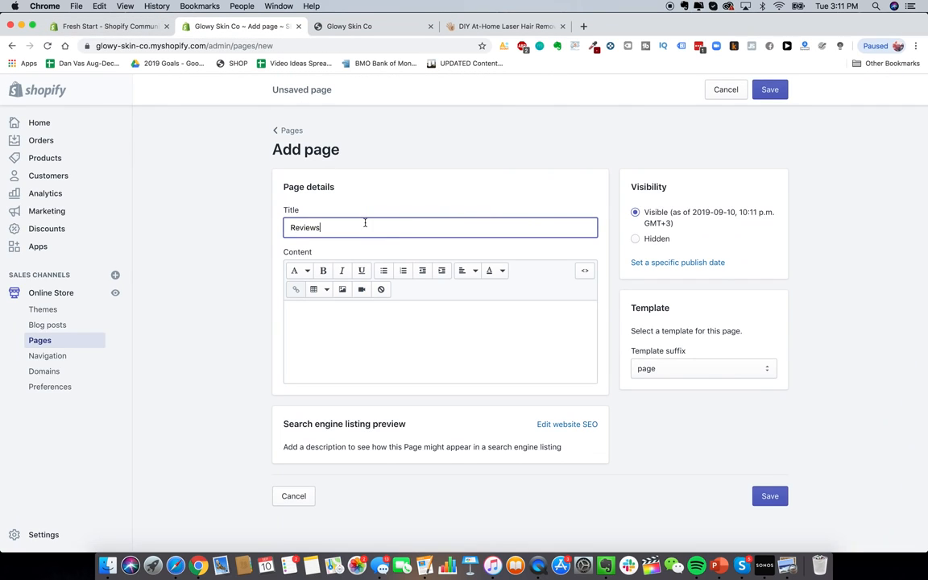
left_click(761, 433)
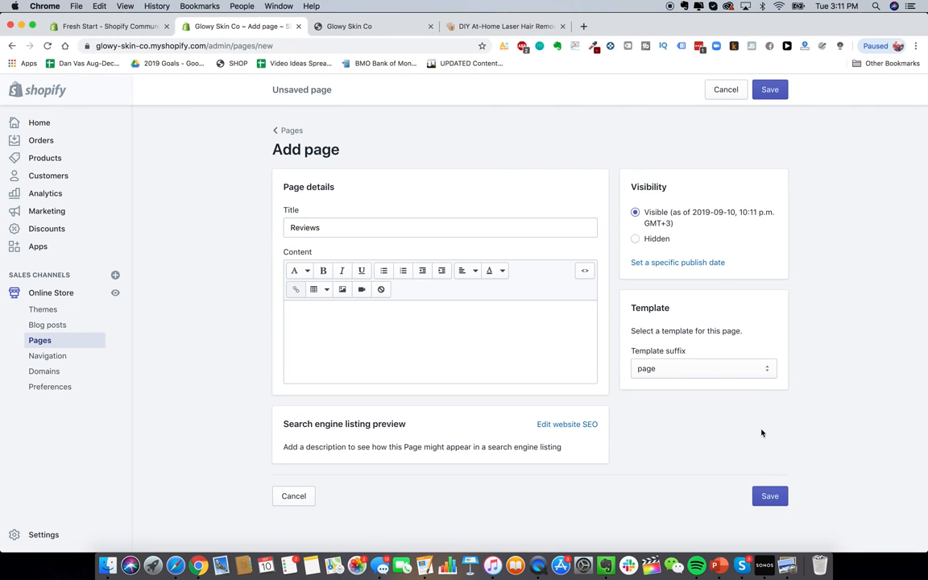
left_click(770, 497)
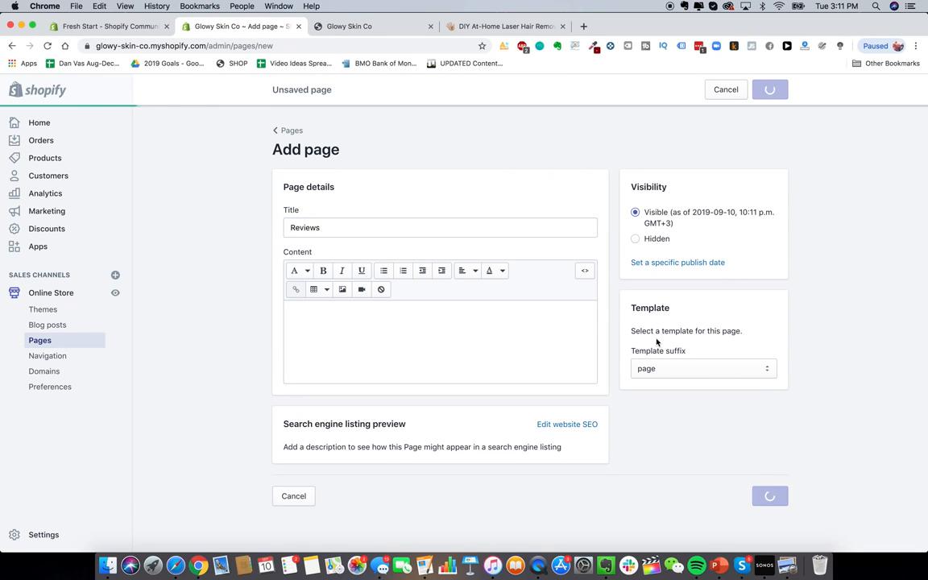
Step: Create and save a 'Lifetime Warranty + Guarantee' page, modelled on the live guarantee page
left_click(520, 27)
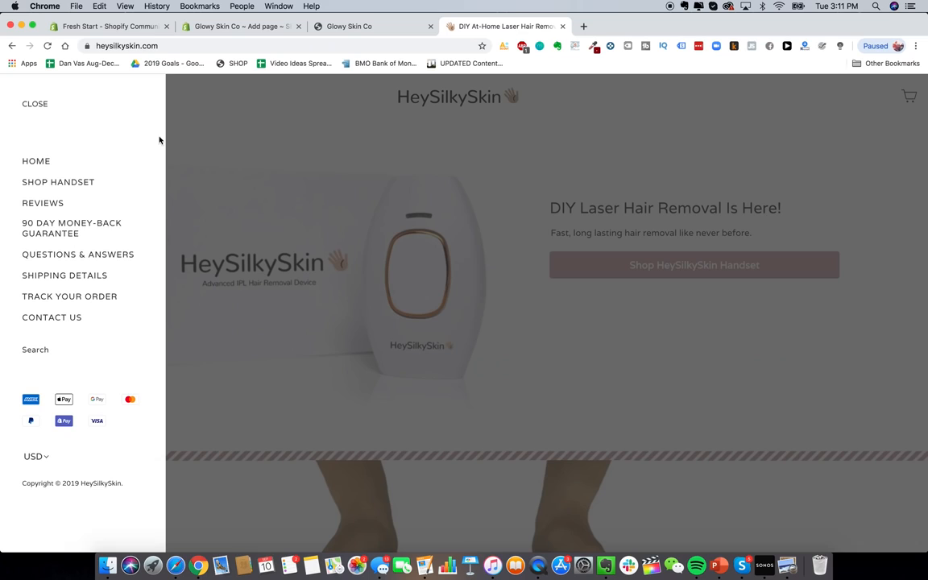
left_click(87, 230)
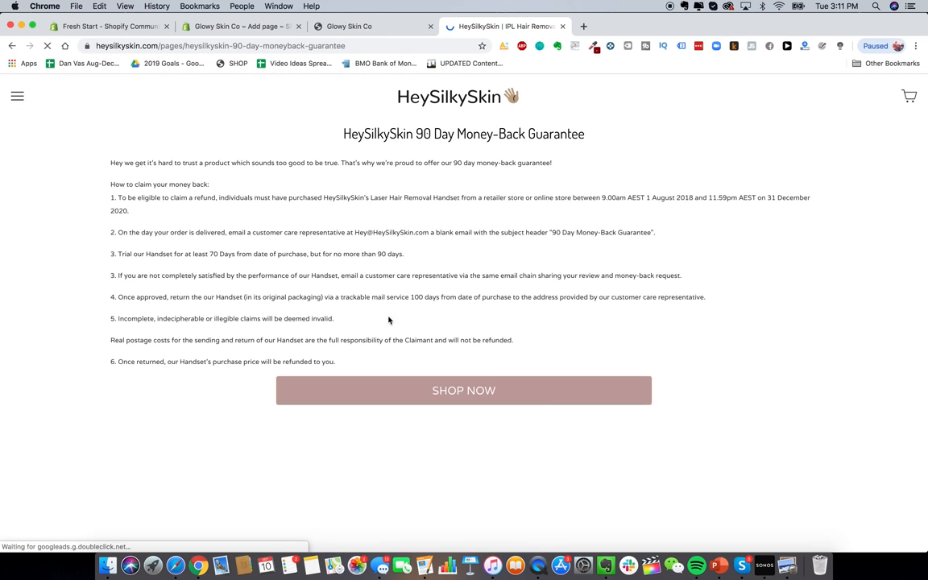
left_click(234, 26)
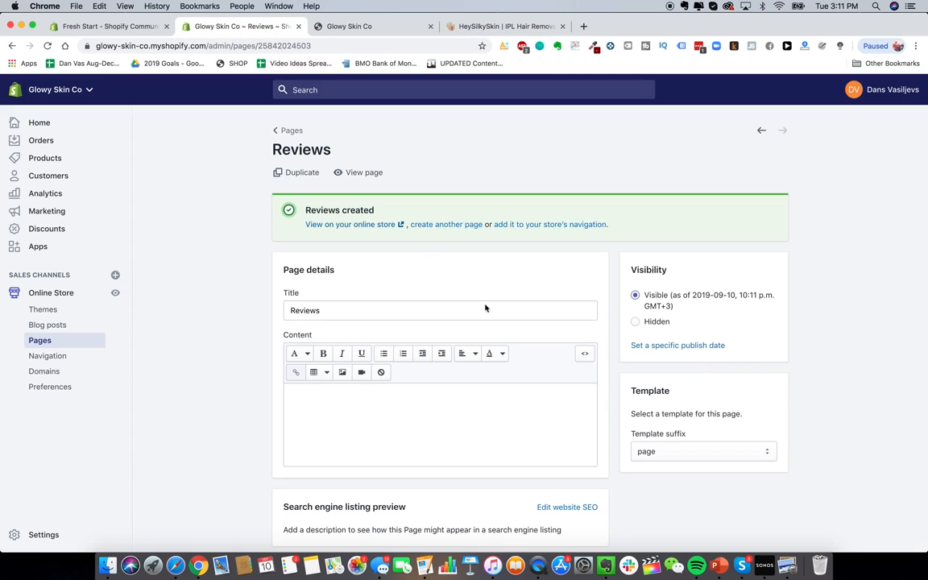
left_click(286, 130)
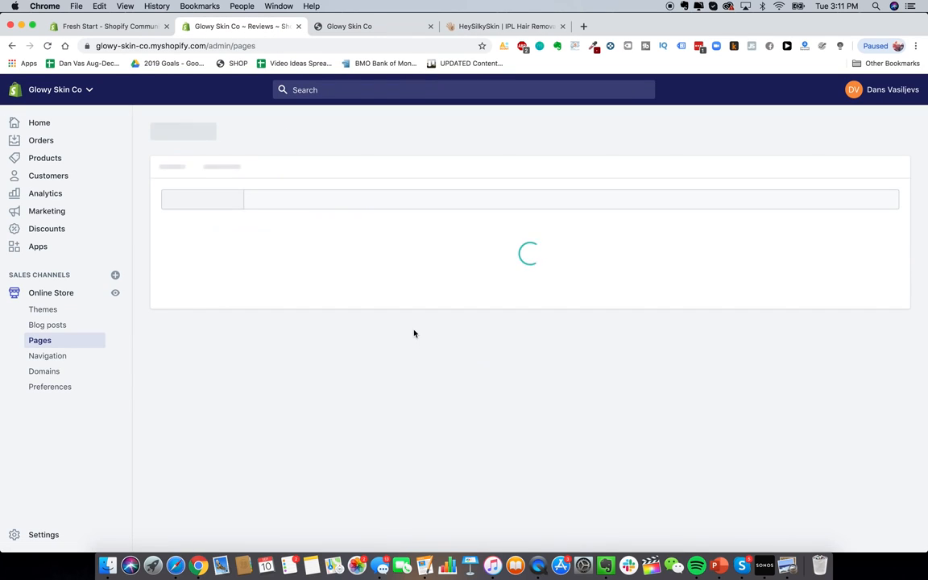
left_click(886, 151)
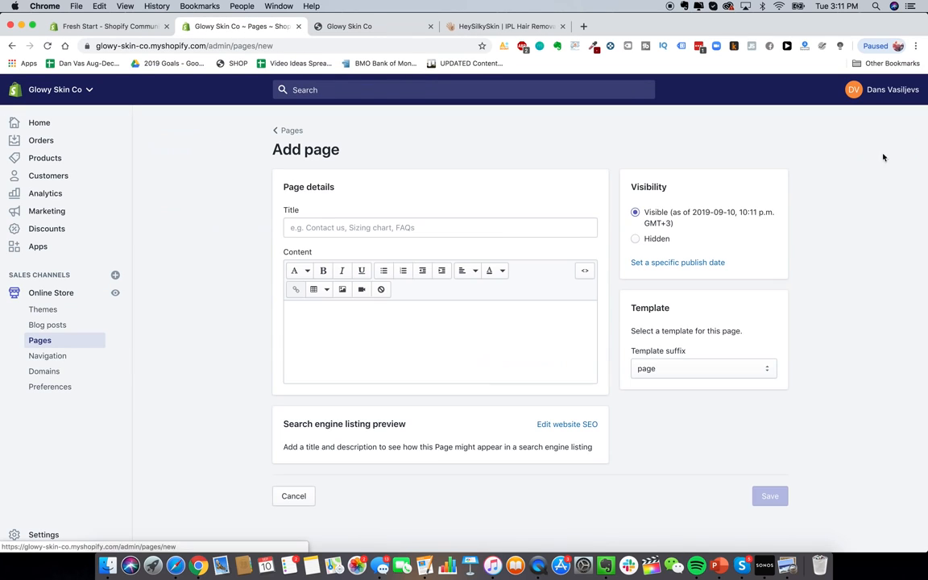
left_click(422, 232)
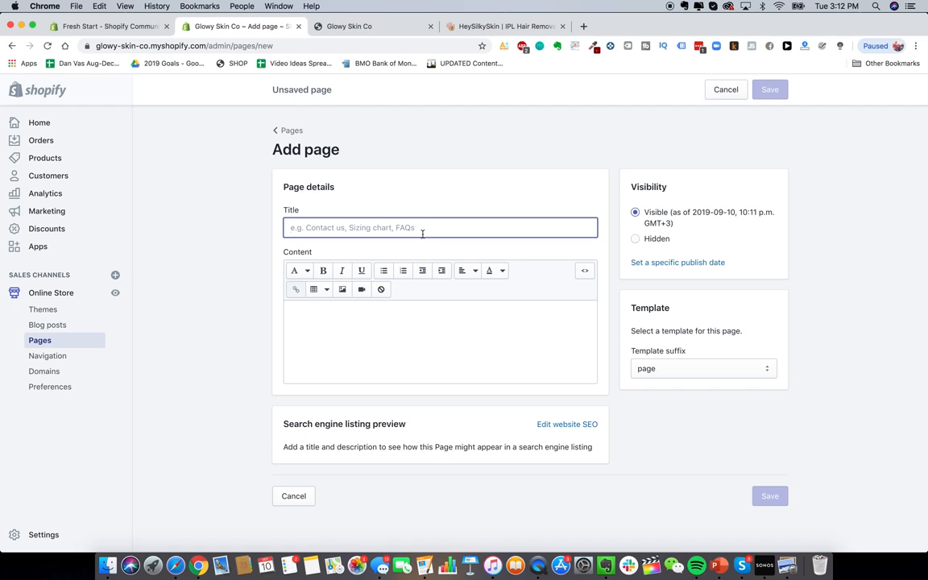
type("L")
key("BackSpace")
type("Lifetime Warranty + Guarantee")
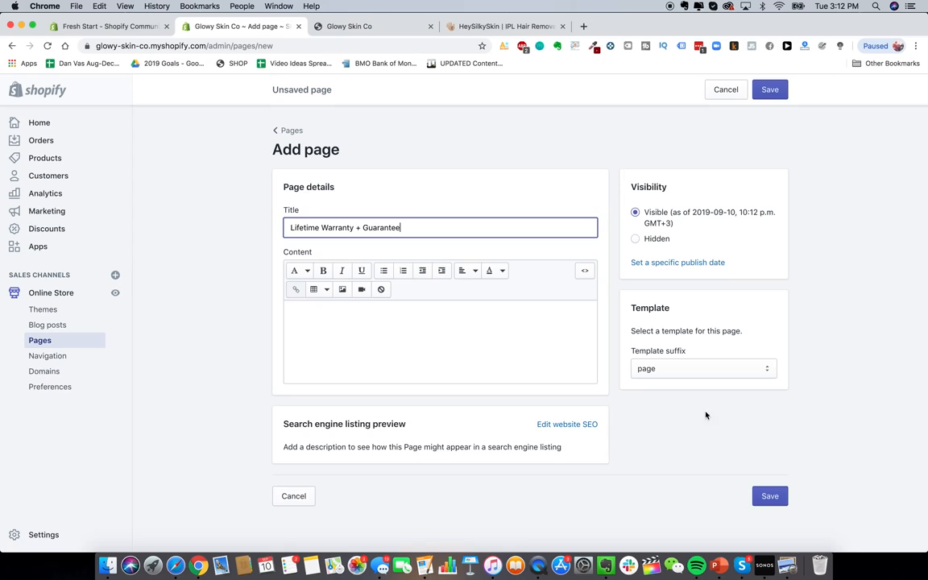
left_click(773, 496)
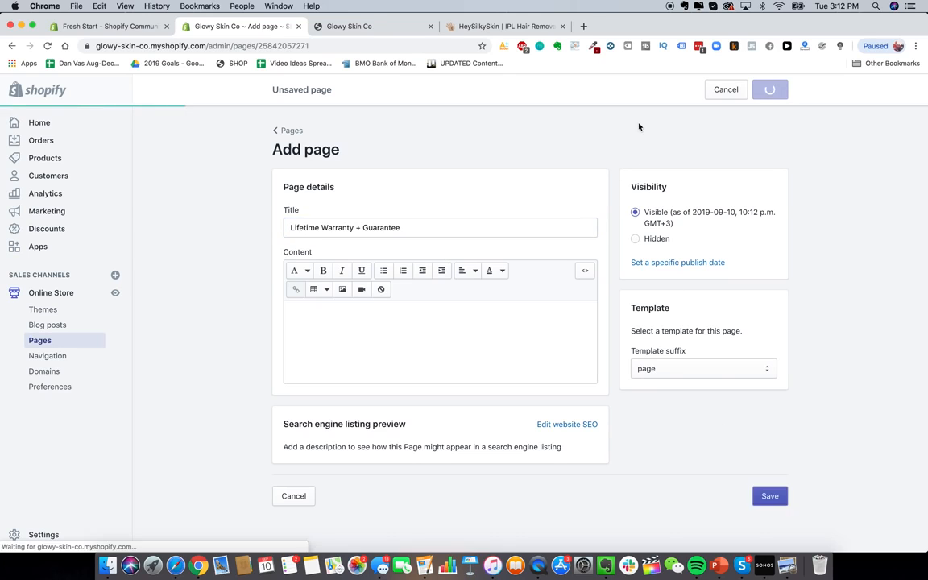
Step: Create and save a 'Shipping Details' page
left_click(511, 29)
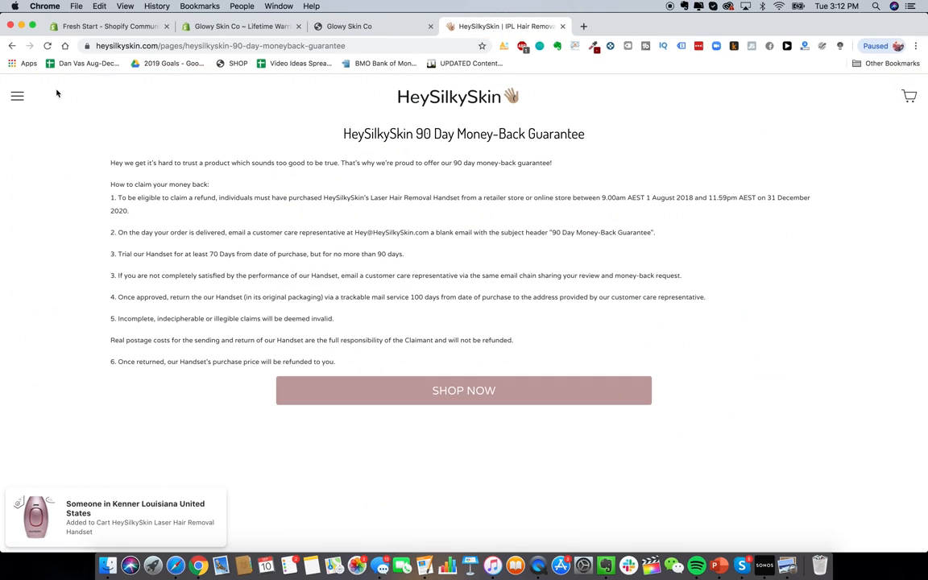
left_click(17, 96)
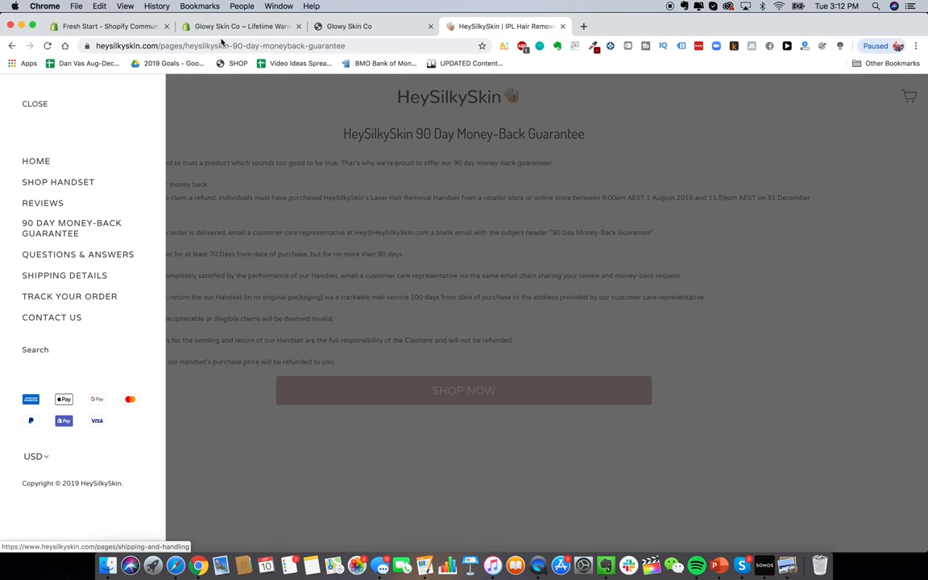
left_click(238, 27)
left_click(432, 225)
left_click(433, 229)
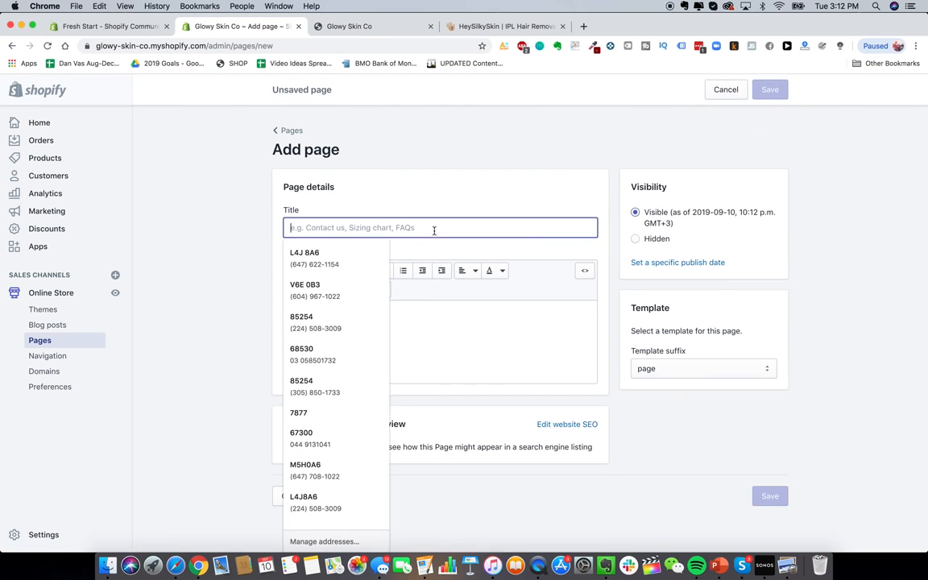
key("Escape")
type("Shipping D")
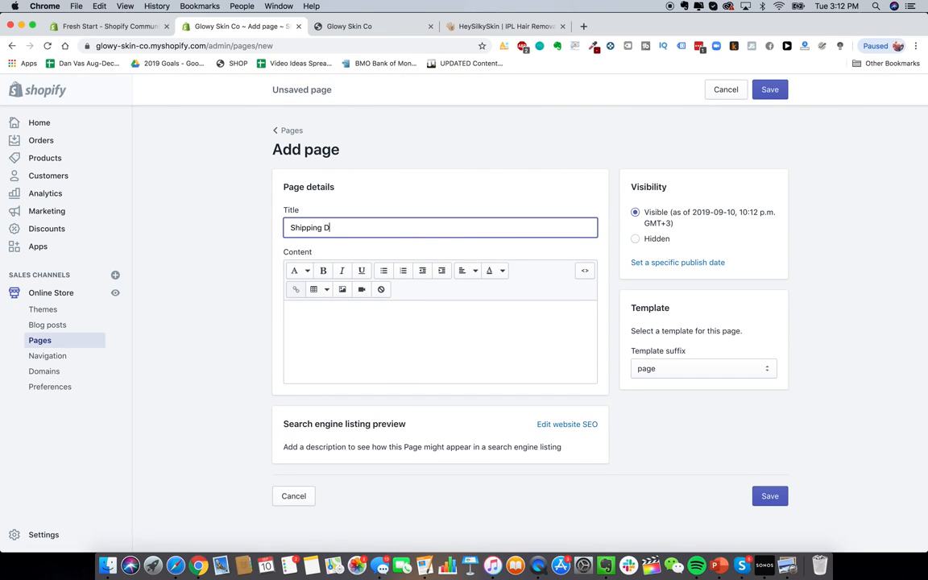
type("etails")
key("Return")
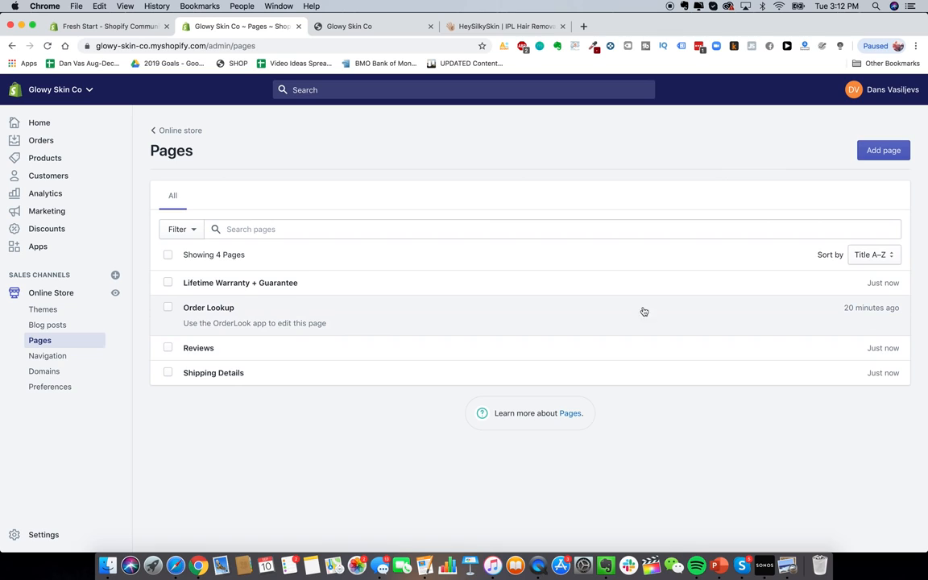
Step: Retitle the Order Lookup page to 'Track Your Order' and save
left_click(690, 315)
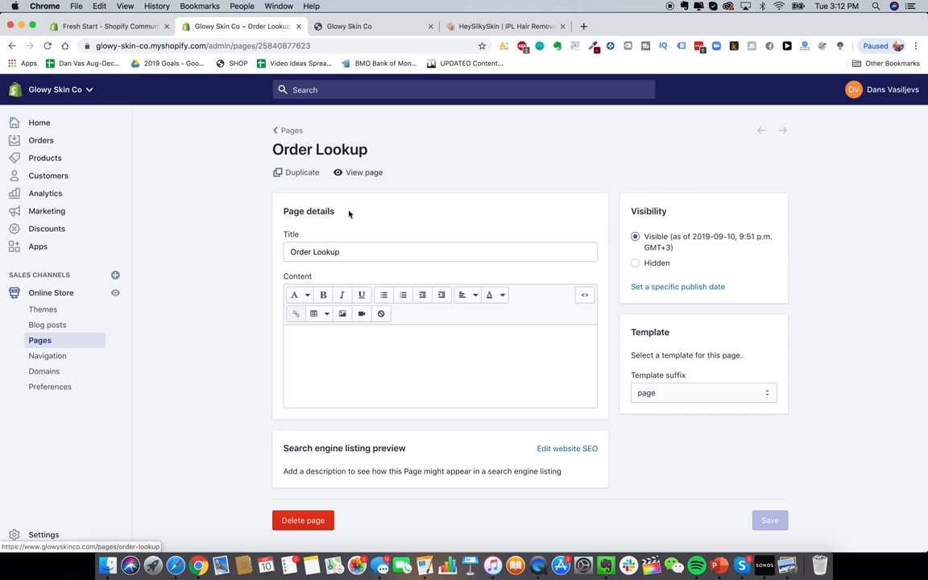
double_click(339, 252)
triple_click(340, 252)
type("Track")
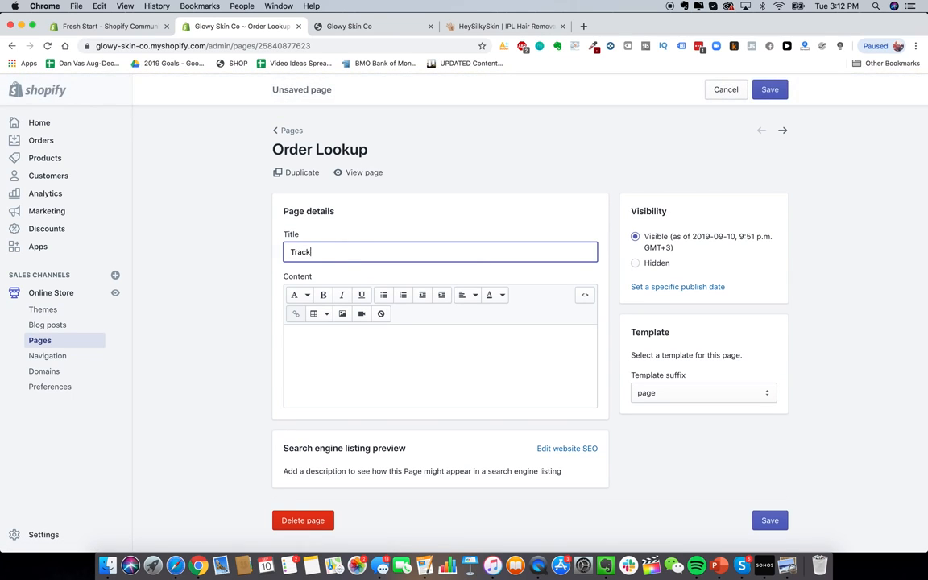
type(" Your Order")
left_click(769, 89)
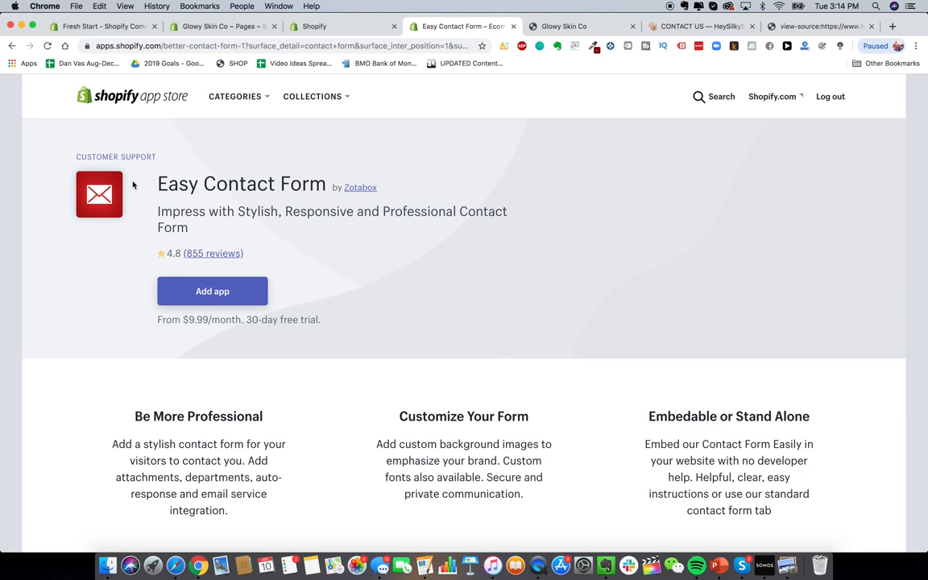
Step: Add Easy Contact Form to the store and approve its installation
left_click(239, 294)
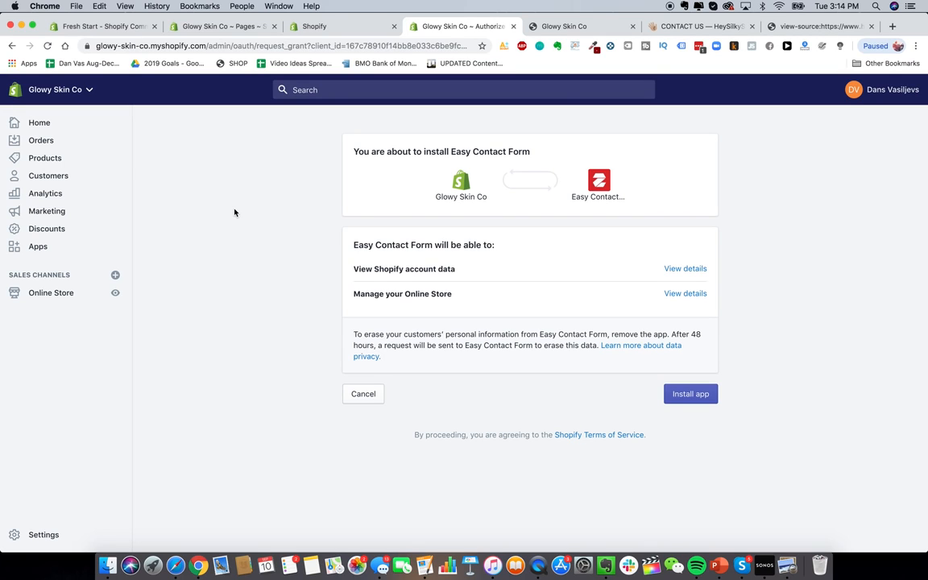
left_click(675, 393)
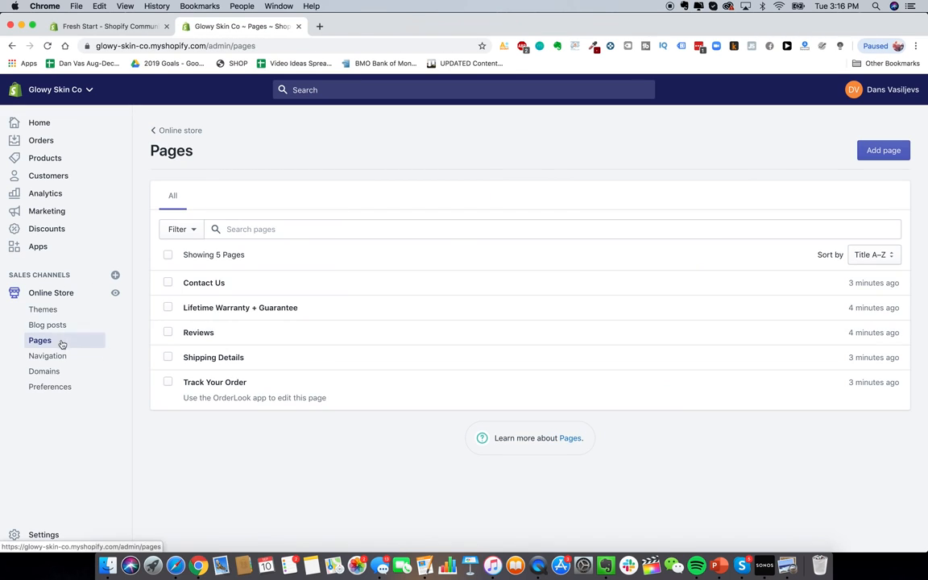
Step: Add a Contact Us item to the Main menu, linked to the Contact Us page
left_click(54, 356)
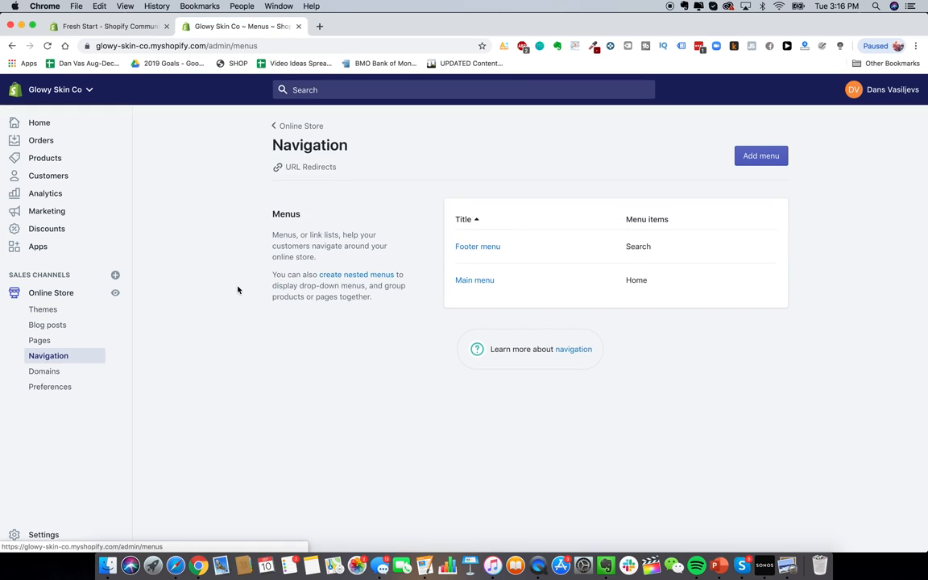
left_click(476, 280)
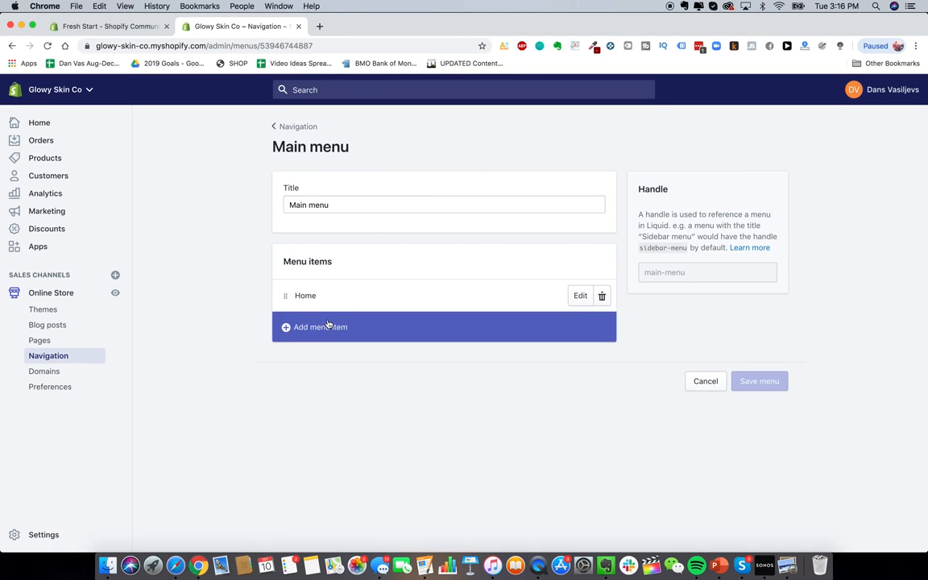
left_click(328, 324)
left_click(345, 311)
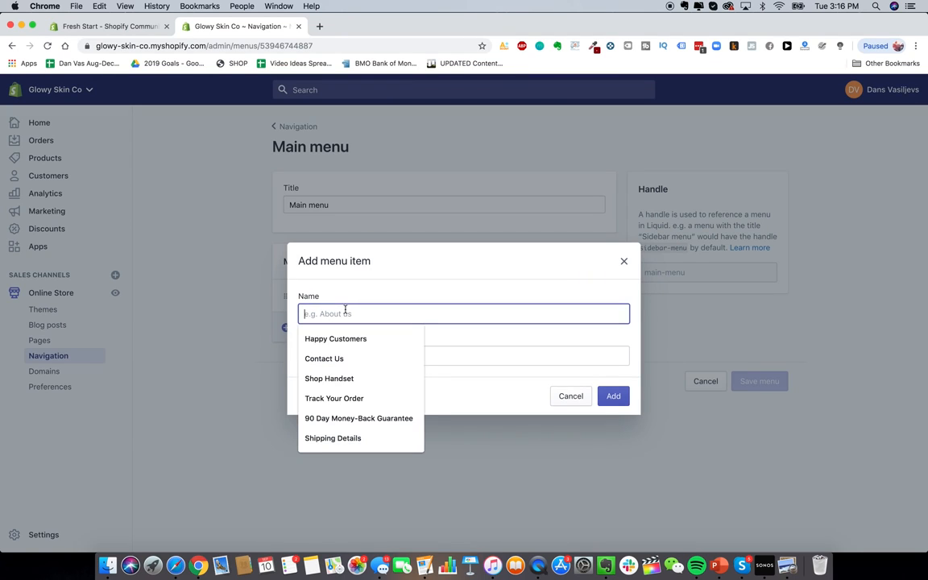
left_click(354, 363)
left_click(373, 355)
scroll(378, 272, "down", 1)
scroll(359, 208, "up", 1)
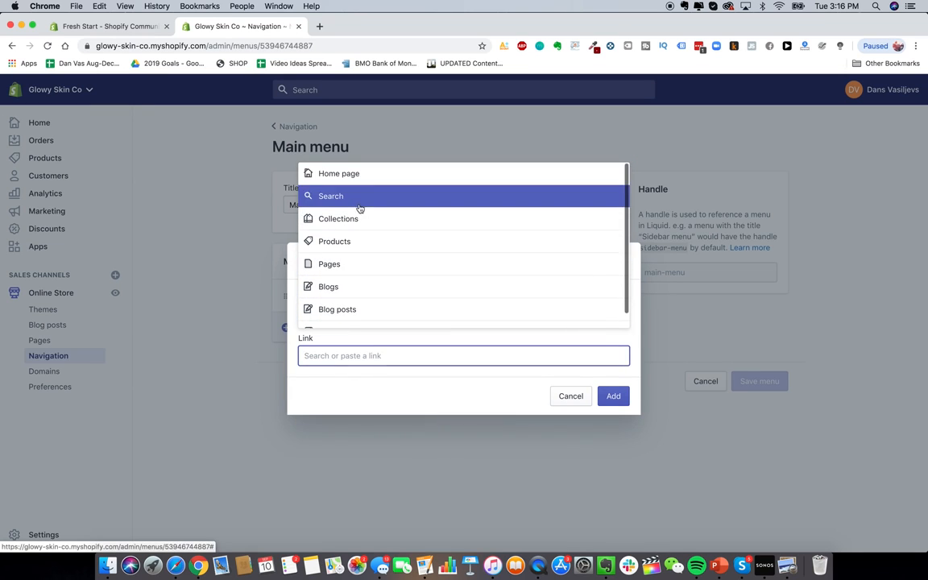
left_click(362, 265)
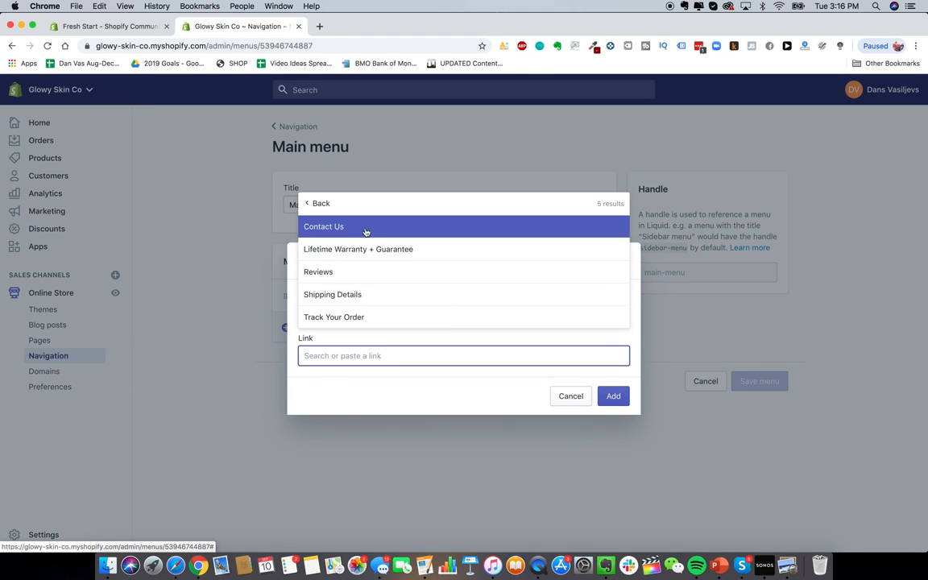
left_click(365, 231)
left_click(613, 396)
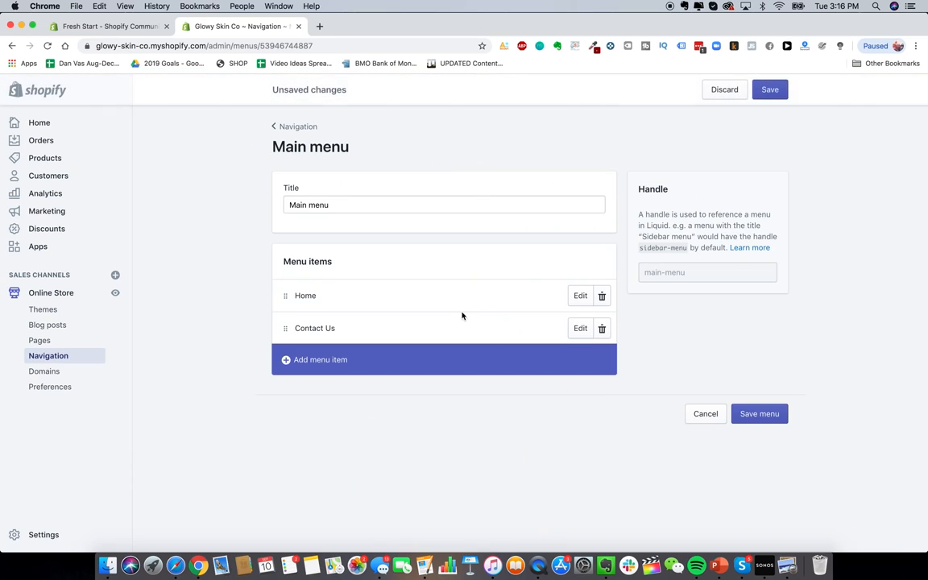
Step: Add a Shop Handset menu item linked to the laser hair removal device product
left_click(375, 358)
left_click(355, 314)
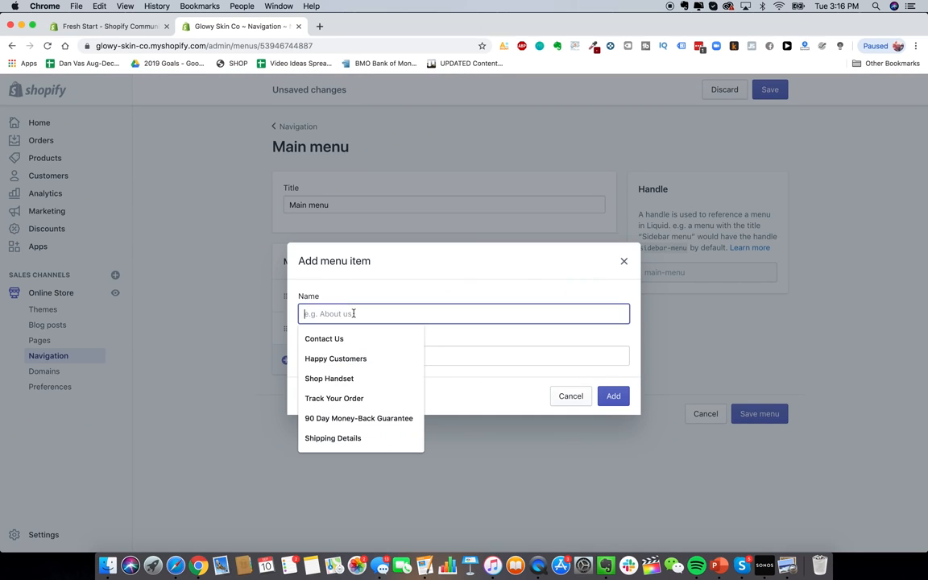
left_click(354, 372)
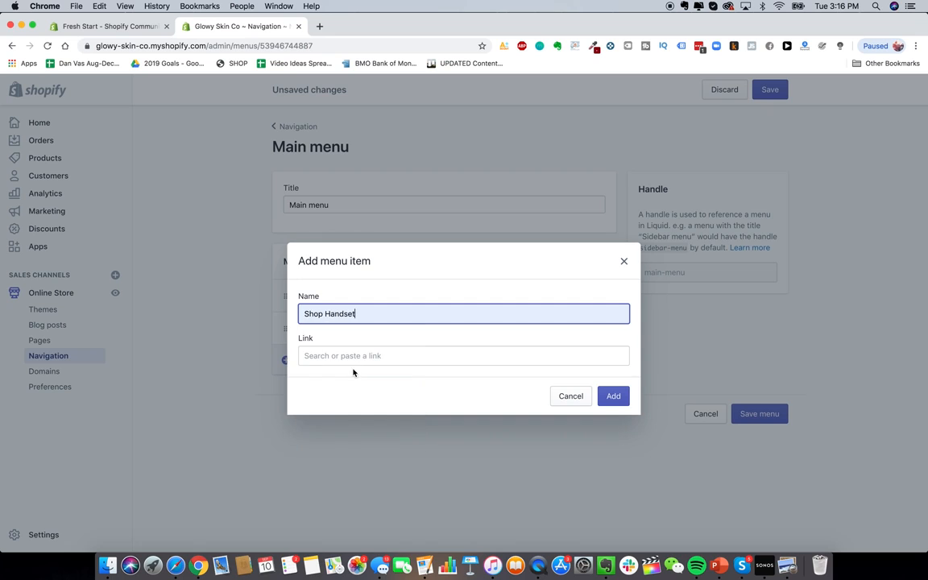
left_click(355, 355)
left_click(355, 263)
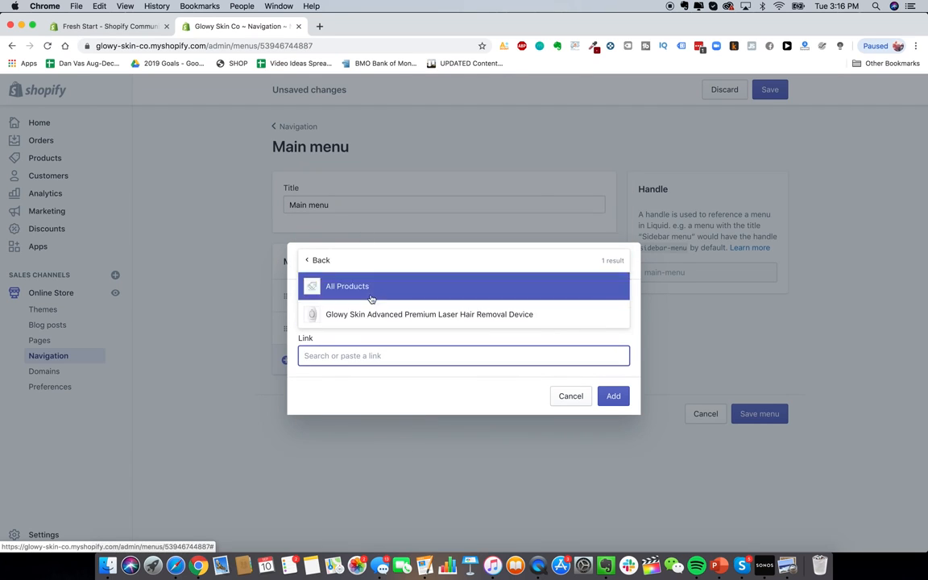
left_click(373, 311)
left_click(611, 396)
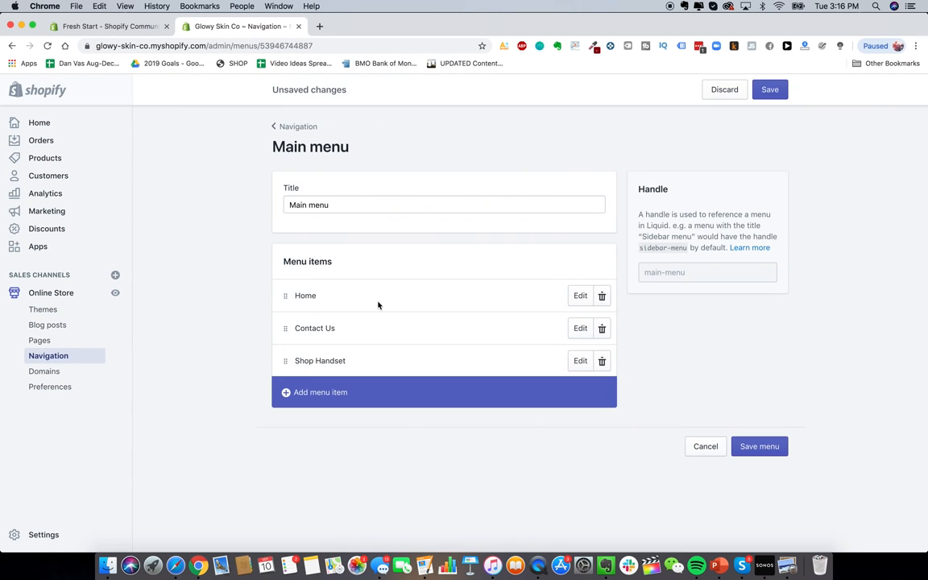
Step: Add a Lifetime Warranty menu item linked to the Lifetime Warranty + Guarantee page
left_click(319, 393)
left_click(379, 314)
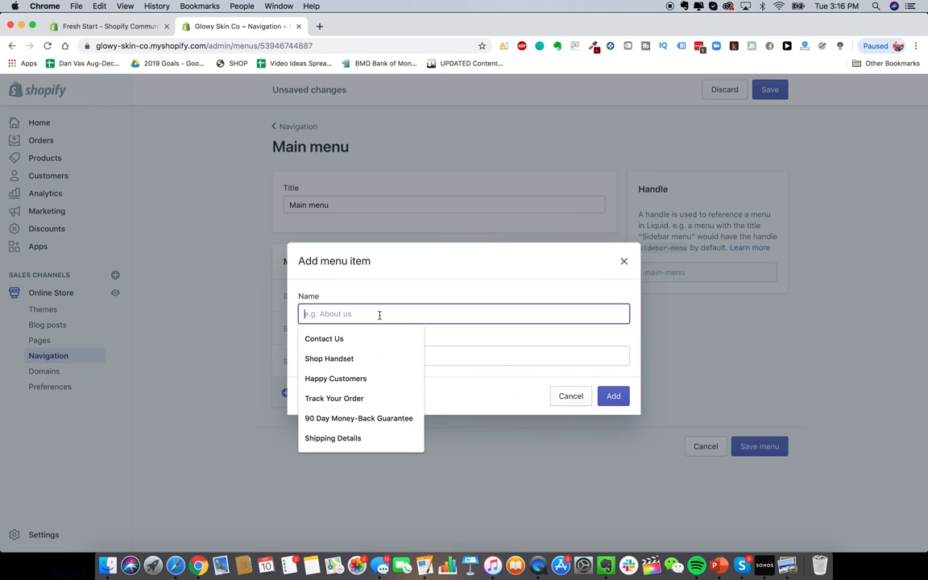
left_click(380, 305)
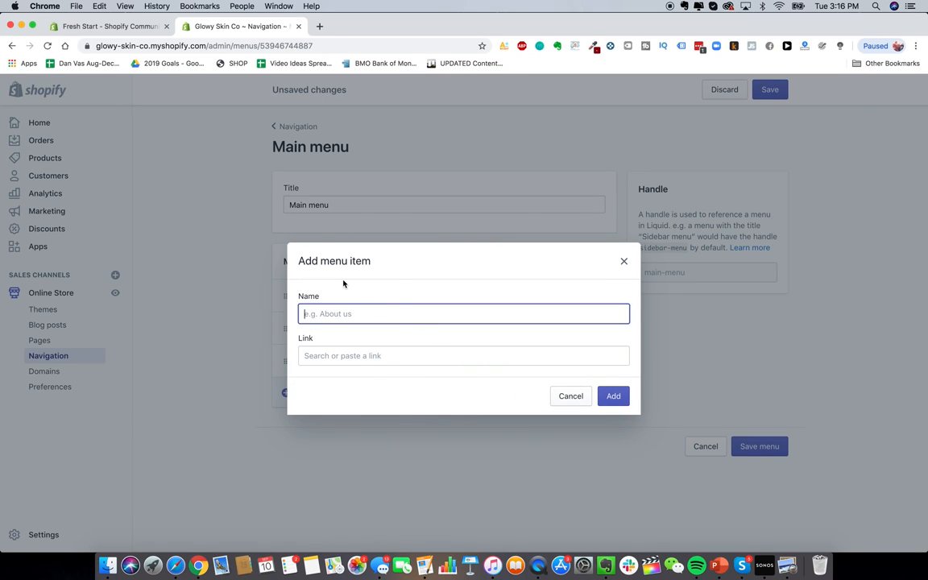
left_click(338, 313)
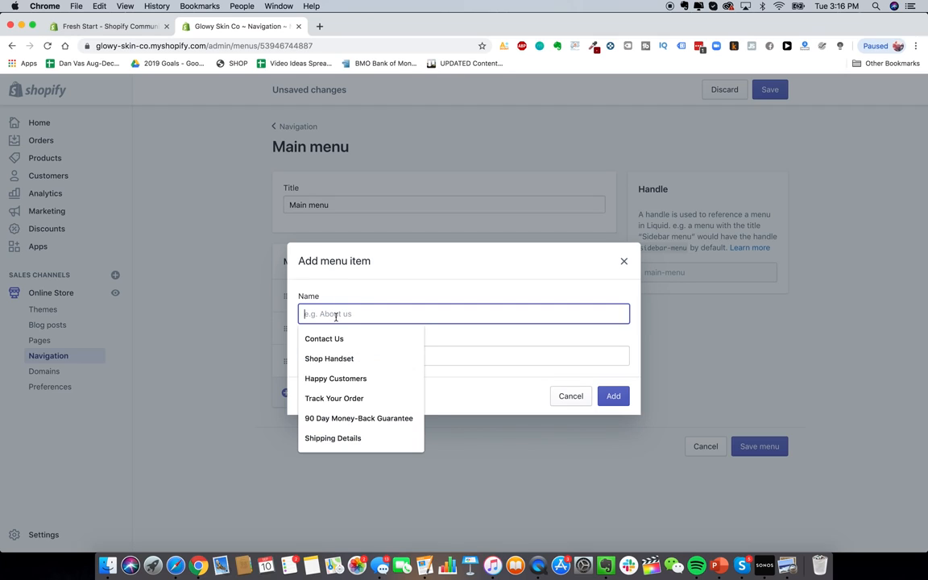
left_click(373, 300)
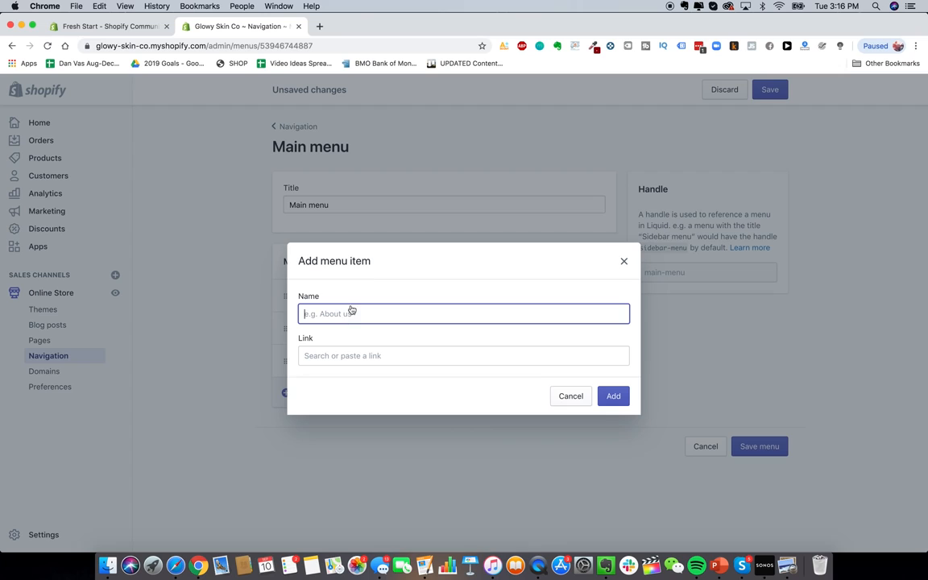
left_click(348, 314)
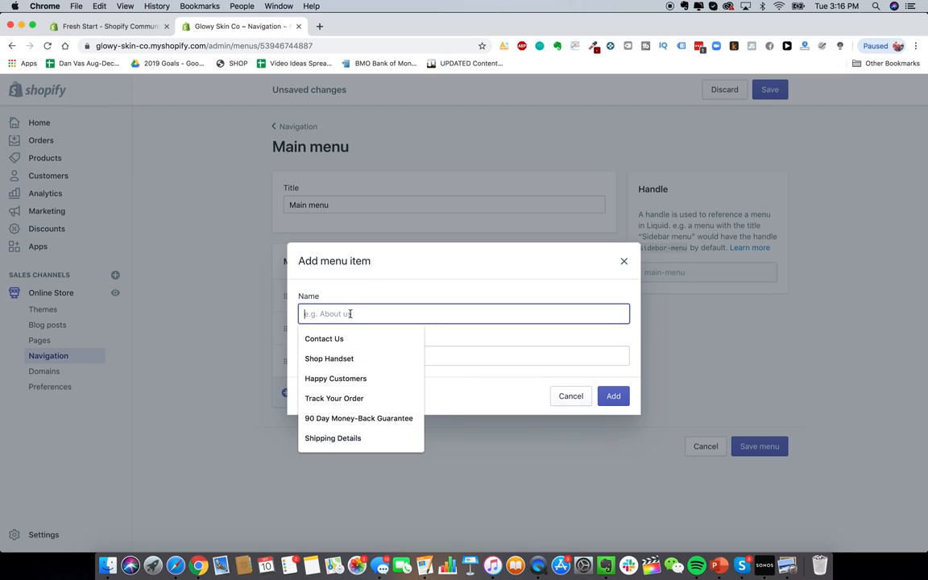
left_click(449, 345)
scroll(403, 258, "down", 1)
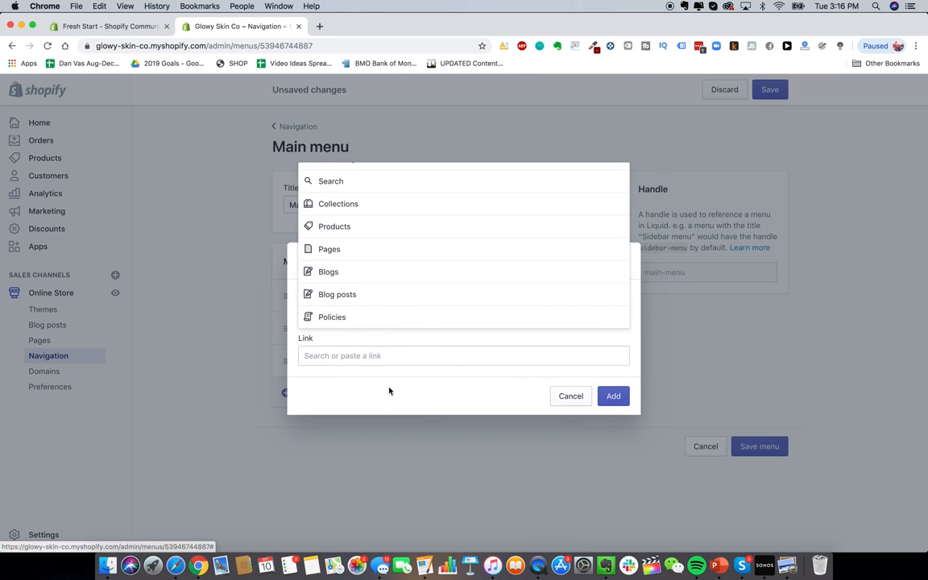
left_click(385, 320)
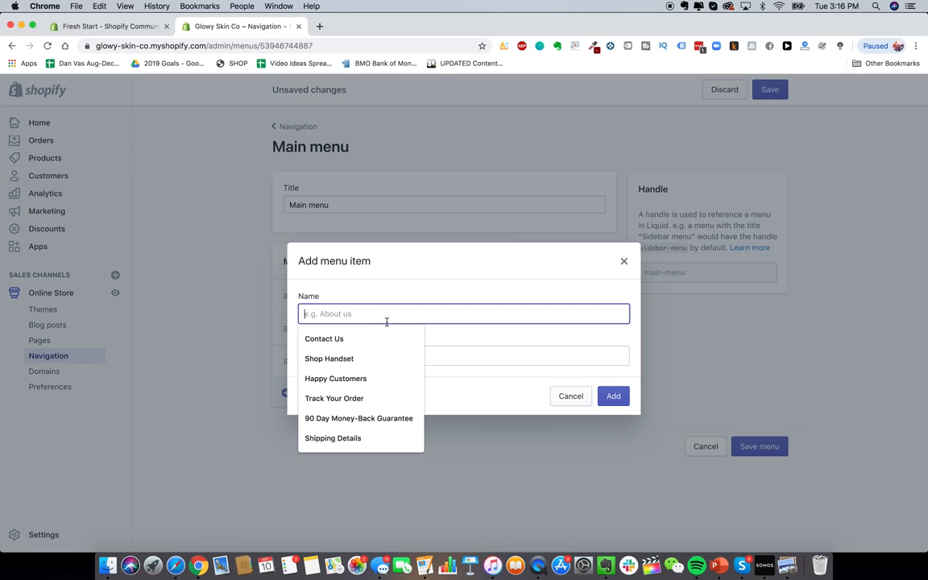
type("Lifetime")
left_click(367, 351)
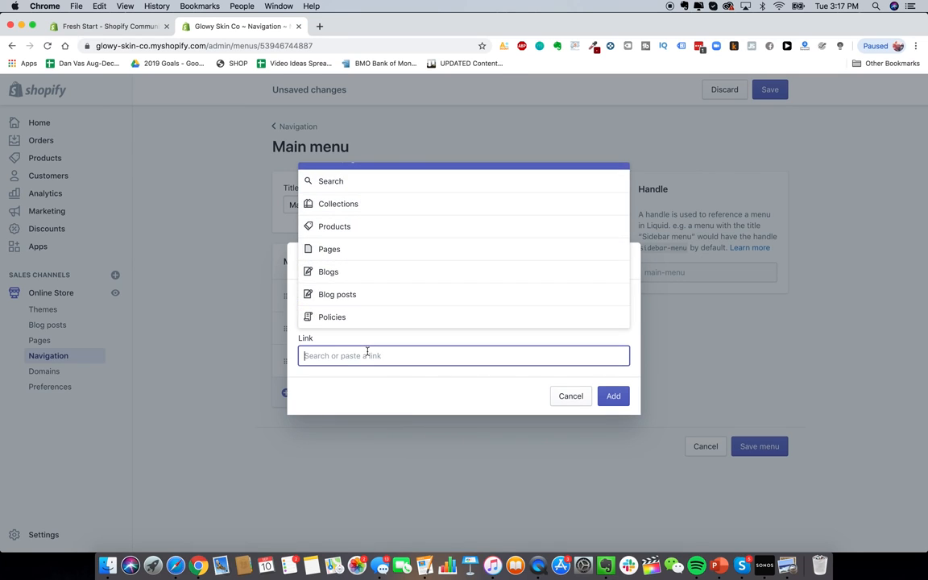
left_click(358, 205)
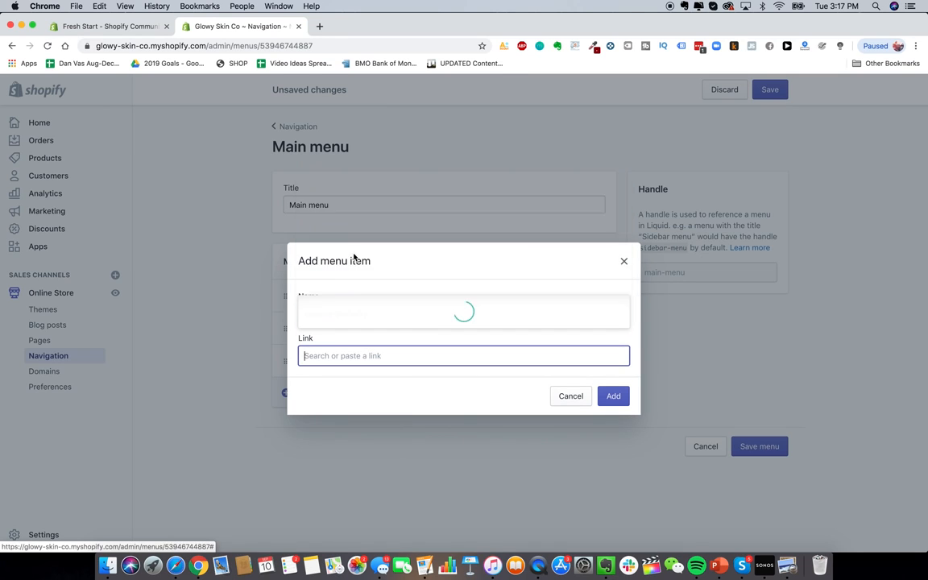
left_click(374, 251)
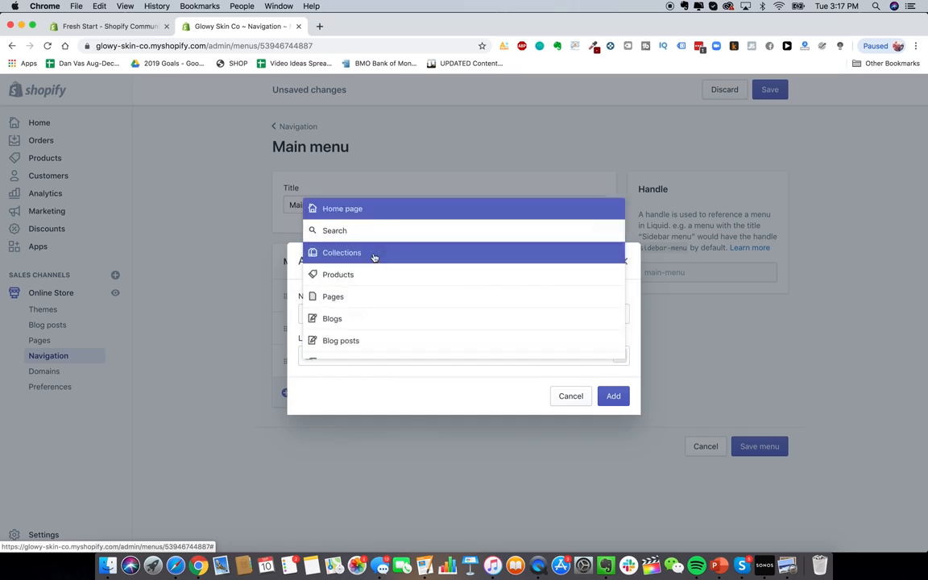
left_click(612, 397)
Step: Save the main menu and load the live glowyskinco storefront in a new tab
left_click(770, 477)
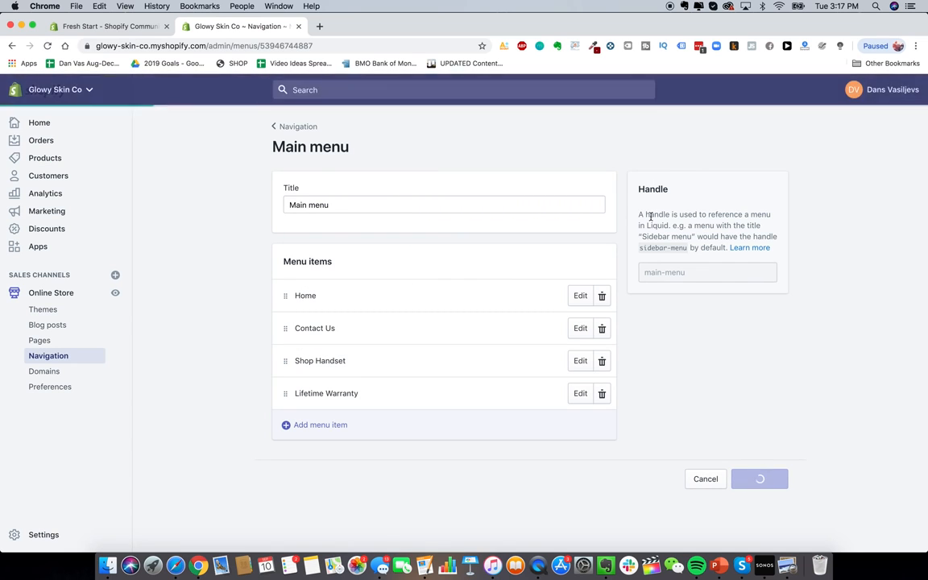
left_click(319, 26)
type("glowy")
key("Return")
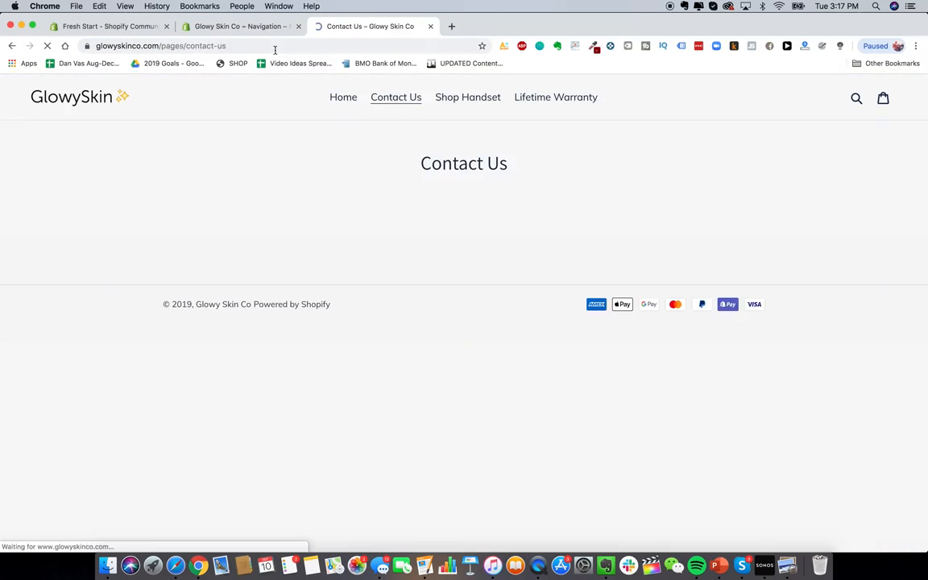
left_click(264, 26)
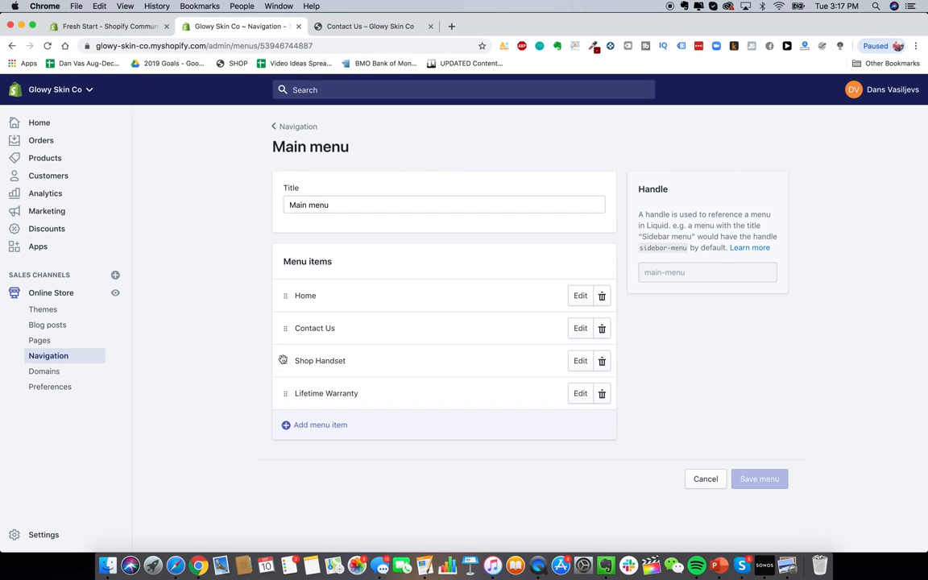
Step: Reorder the menu so Shop Handset follows Home, then Lifetime Warranty, and save
left_click_drag(282, 363, 291, 310)
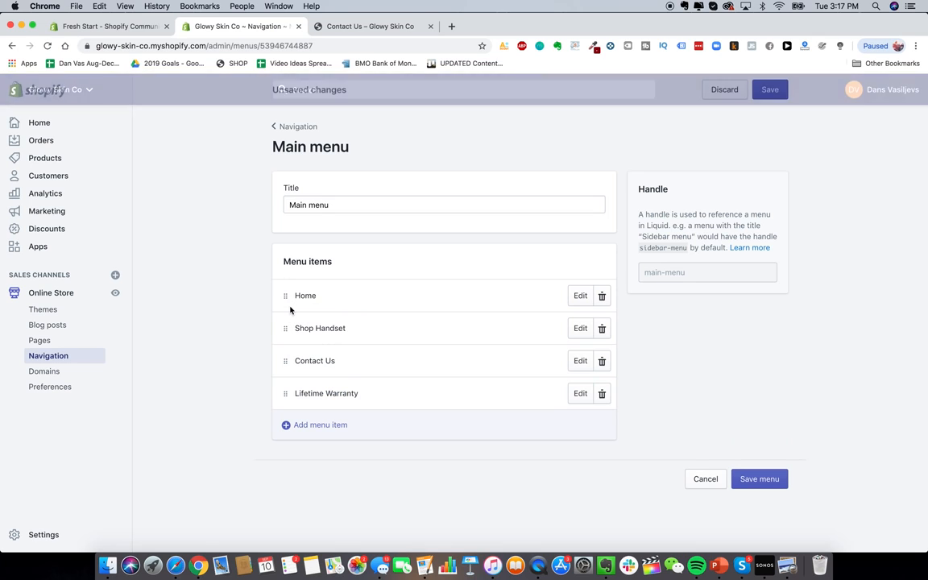
left_click_drag(279, 389, 288, 347)
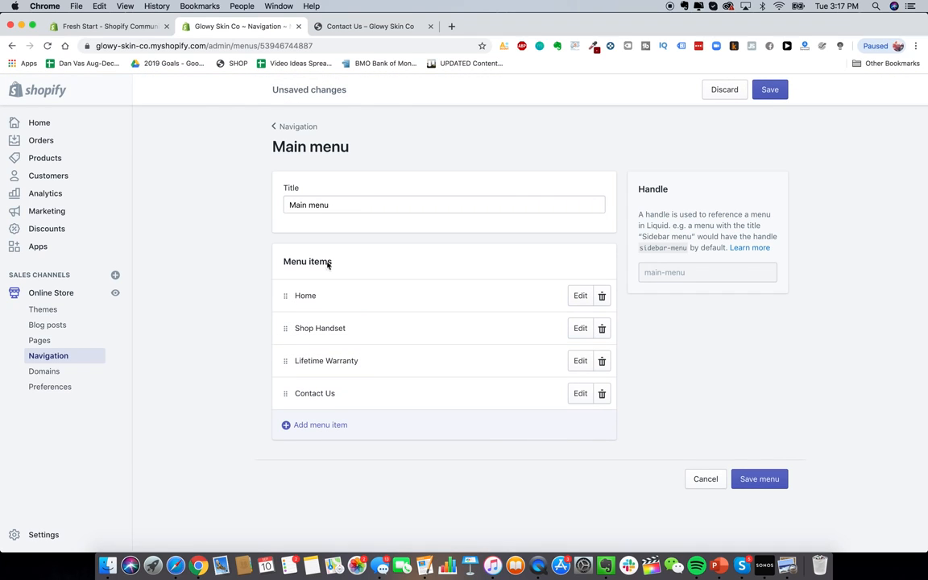
left_click(770, 90)
Step: Reload the storefront to show the menu Home, Shop Handset, Lifetime Warranty, Contact Us, and open Shop Handset
left_click(344, 27)
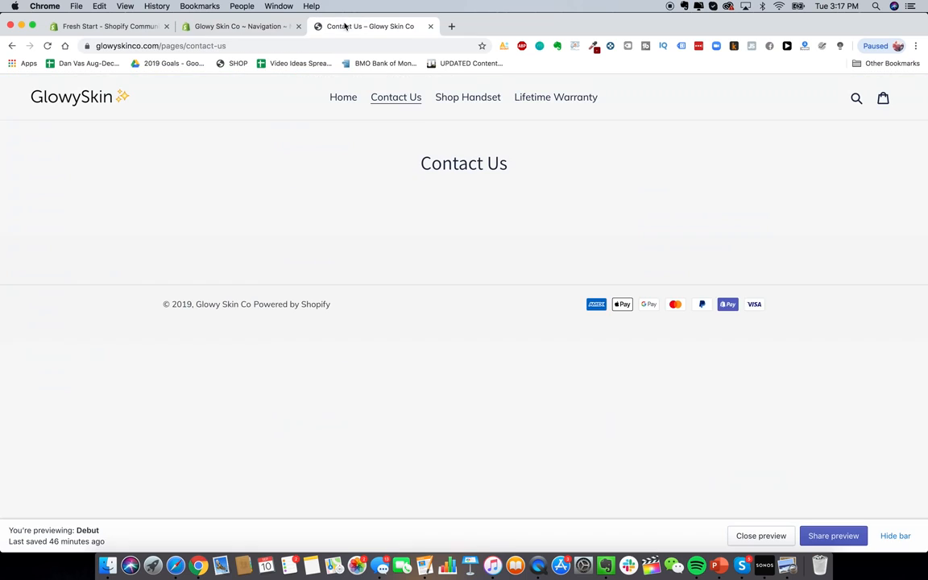
left_click(48, 45)
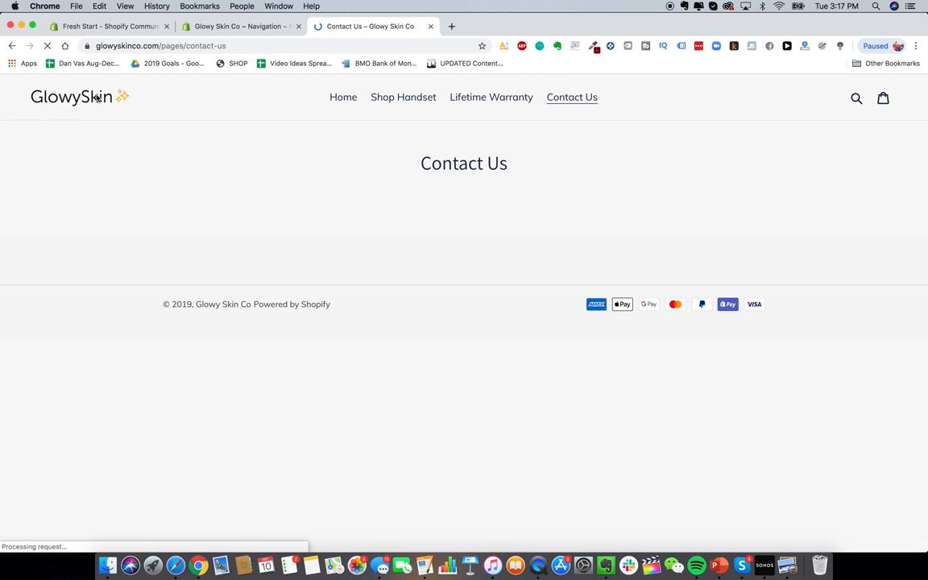
left_click(414, 105)
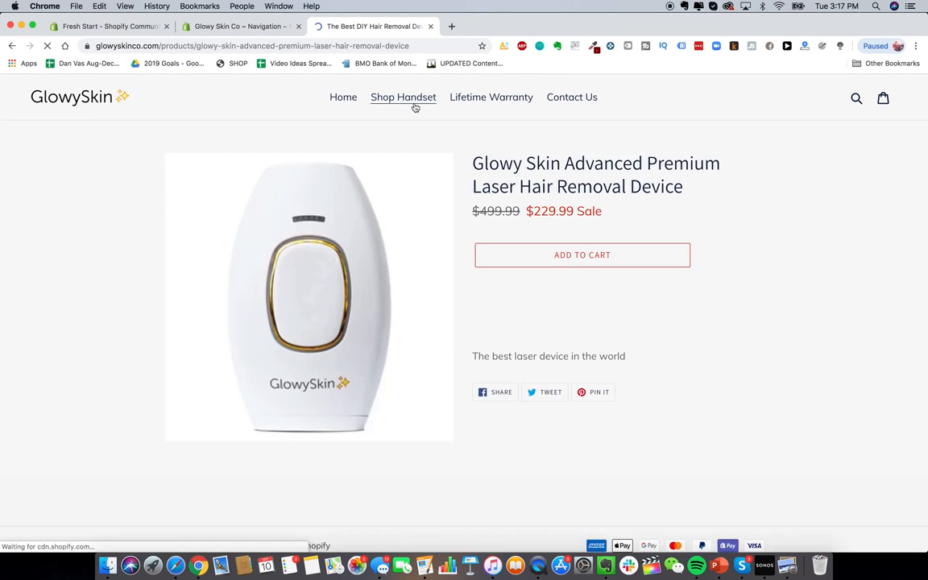
Step: Review the Shop Handset product page, then return to the Shopify admin
scroll(488, 335, "down", 2)
scroll(489, 336, "up", 1)
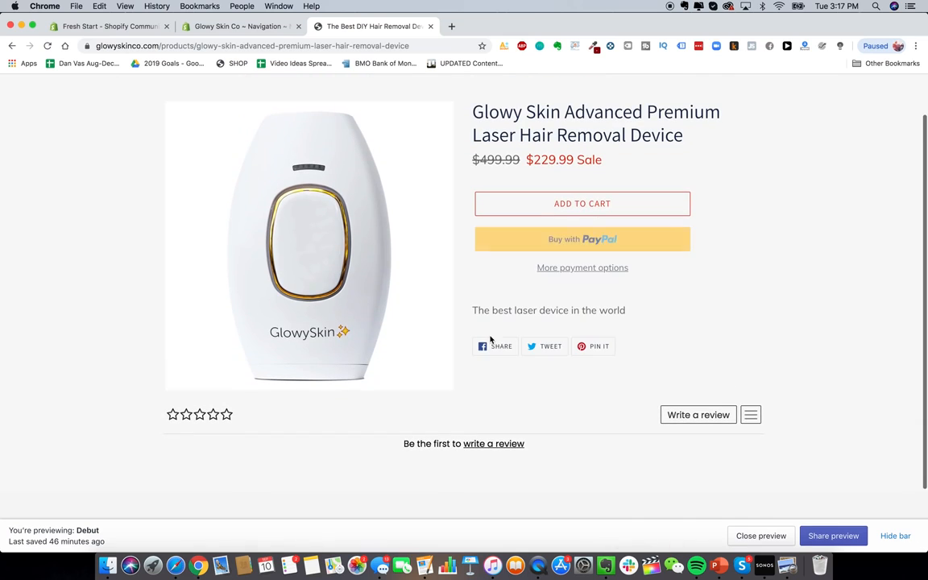
scroll(228, 413, "down", 1)
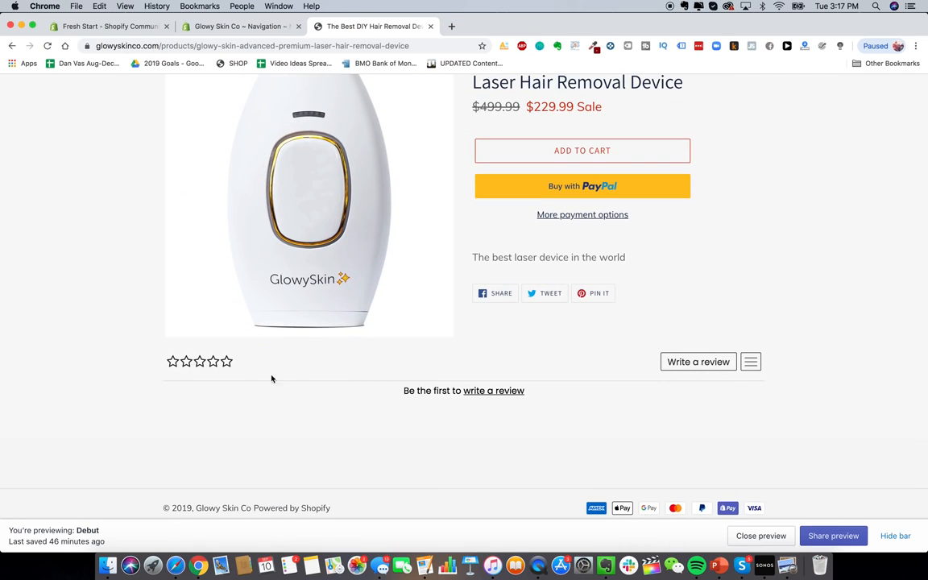
scroll(558, 441, "down", 1)
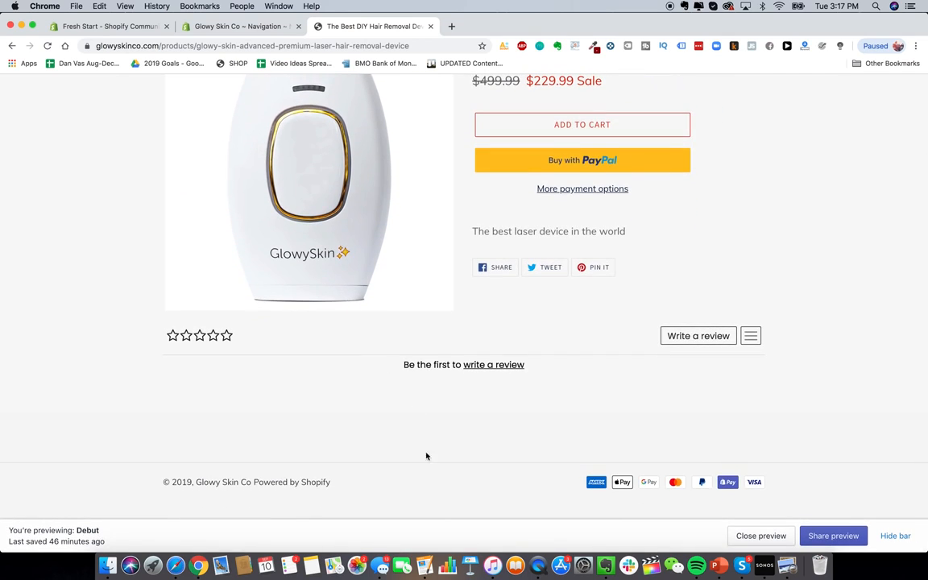
scroll(531, 439, "up", 2)
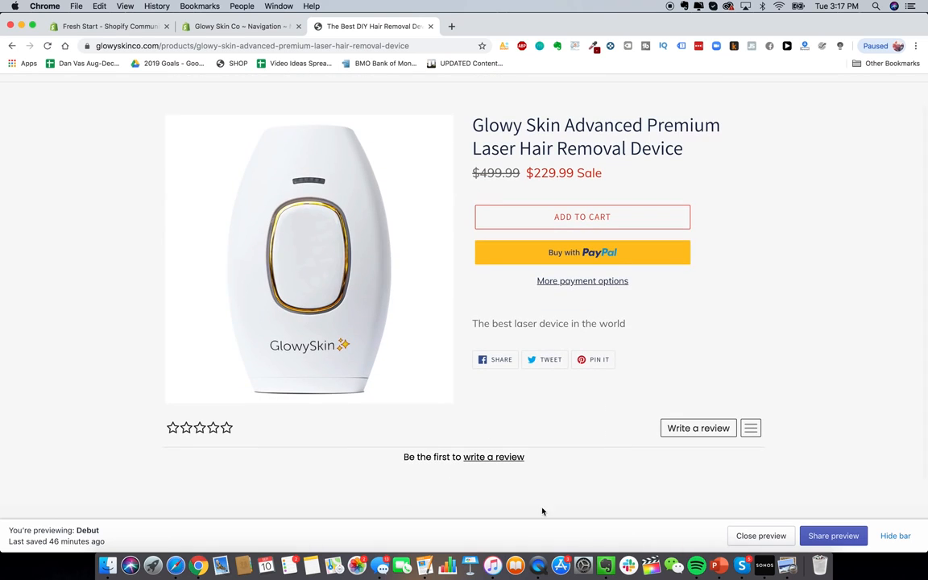
key("ctrl+shift+Tab")
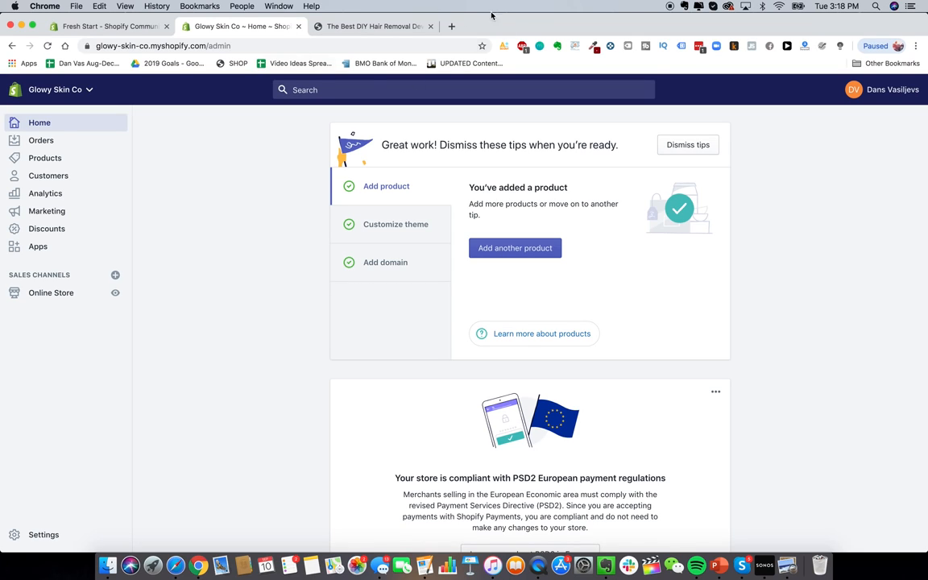
Step: Check the storefront product page and home page once more
left_click(395, 27)
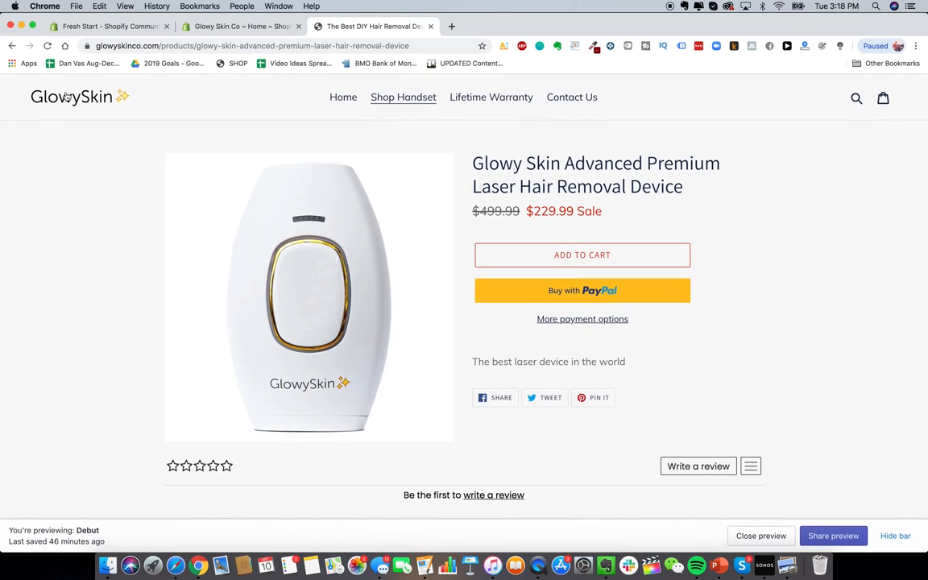
left_click(118, 107)
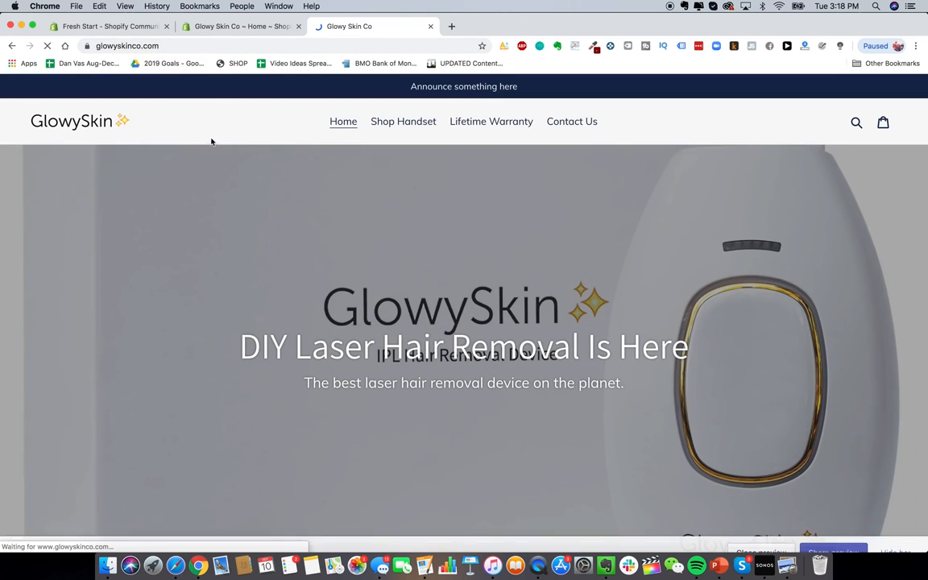
scroll(451, 304, "down", 5)
scroll(451, 304, "up", 5)
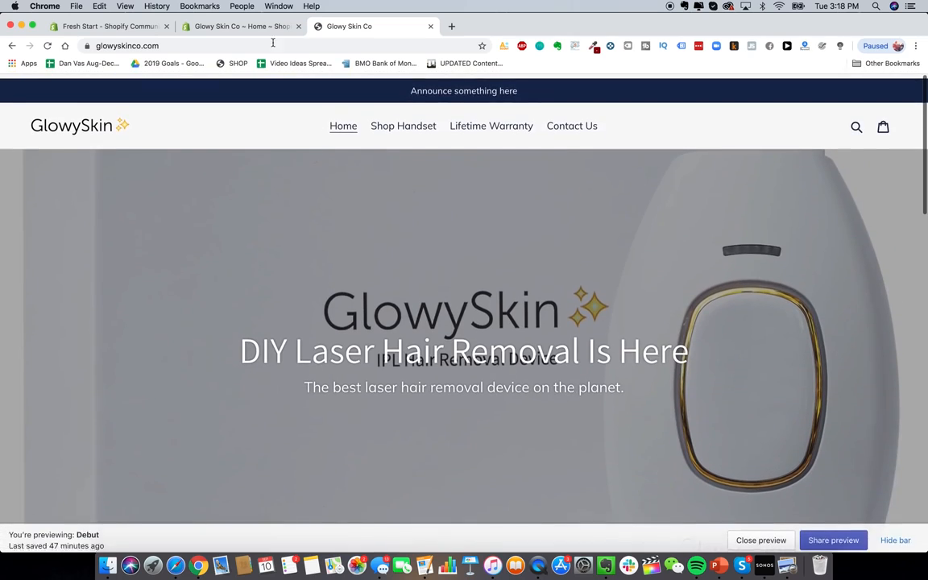
left_click(242, 27)
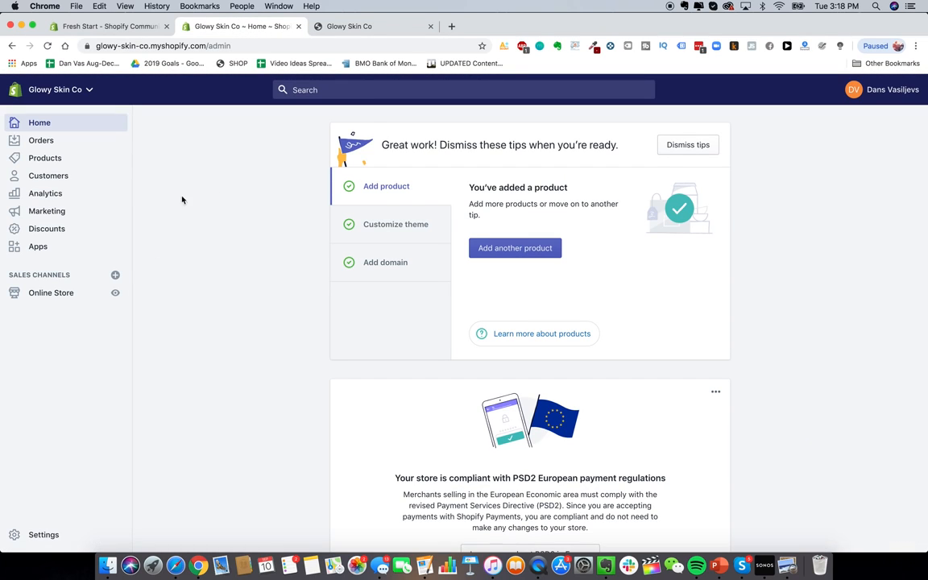
left_click(47, 535)
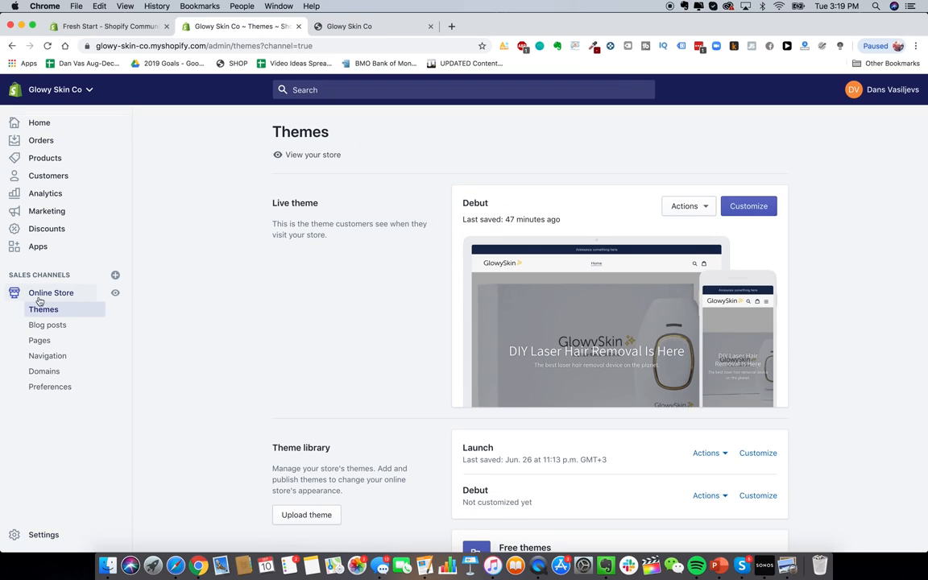
left_click(45, 372)
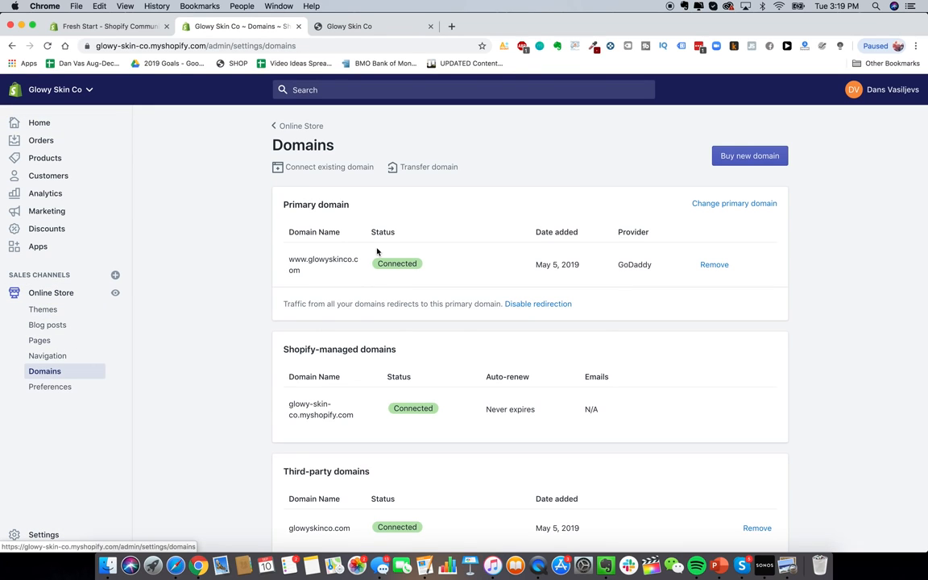
scroll(199, 258, "down", 2)
scroll(199, 258, "up", 2)
left_click(451, 26)
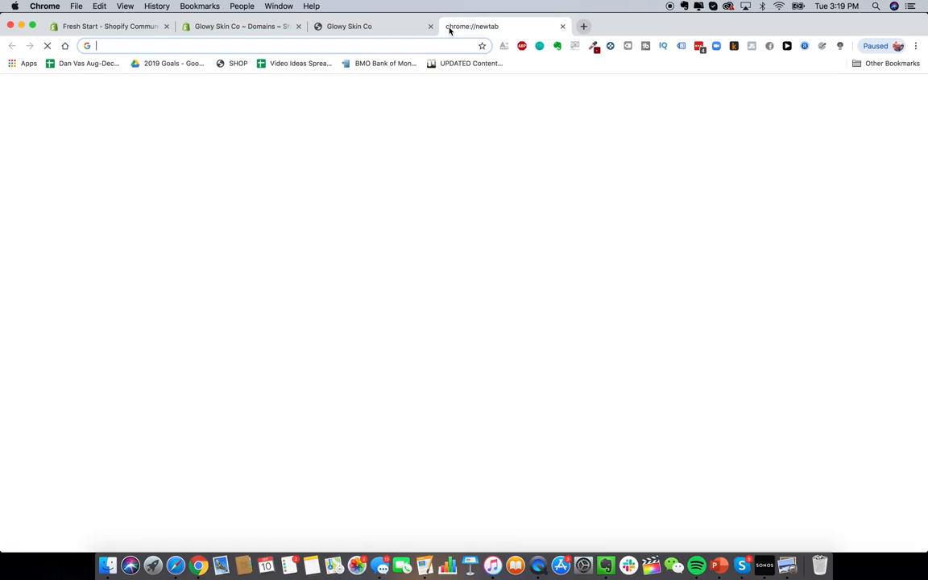
Step: Load Google Domains and check availability for barbecuepro
type("google.domains")
key("Return")
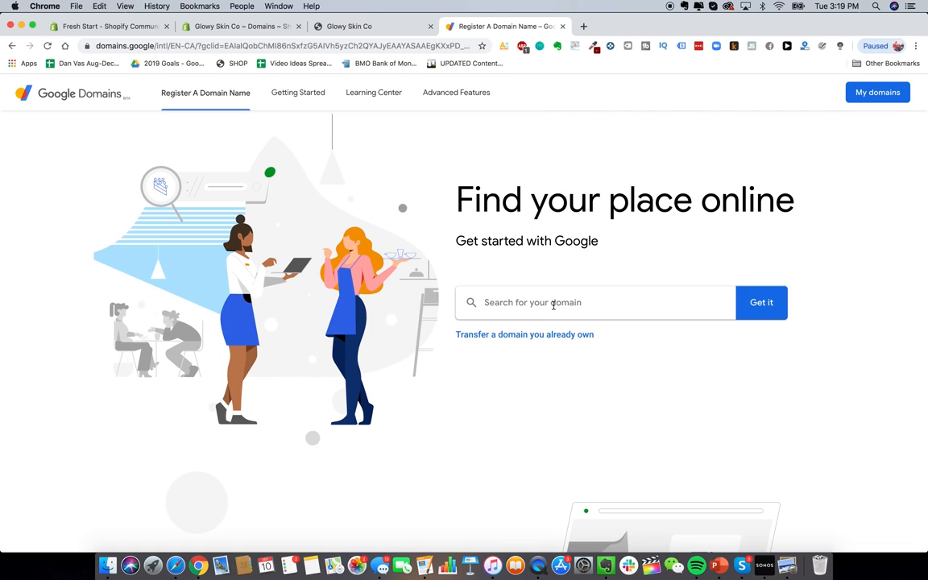
left_click(553, 305)
type("barbecuepr")
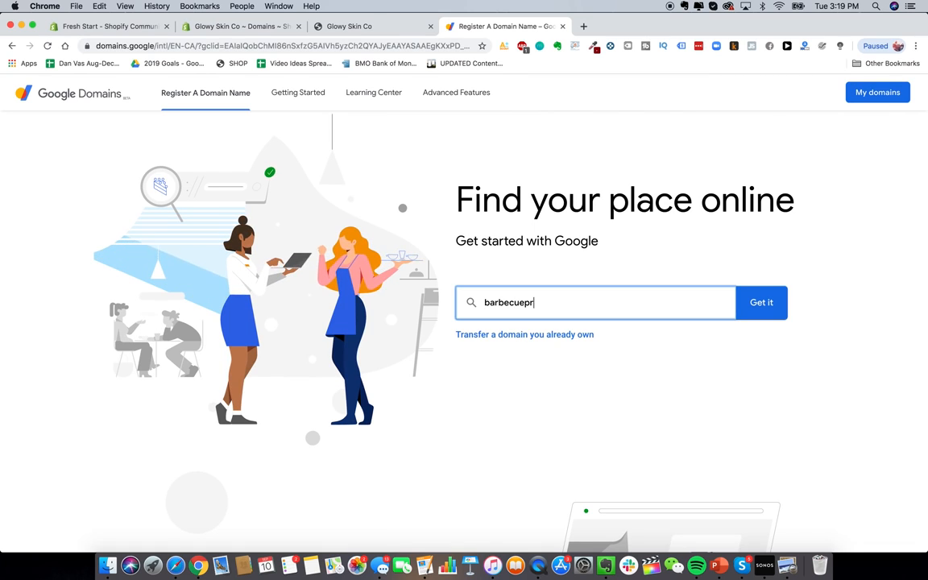
type("o")
left_click(762, 304)
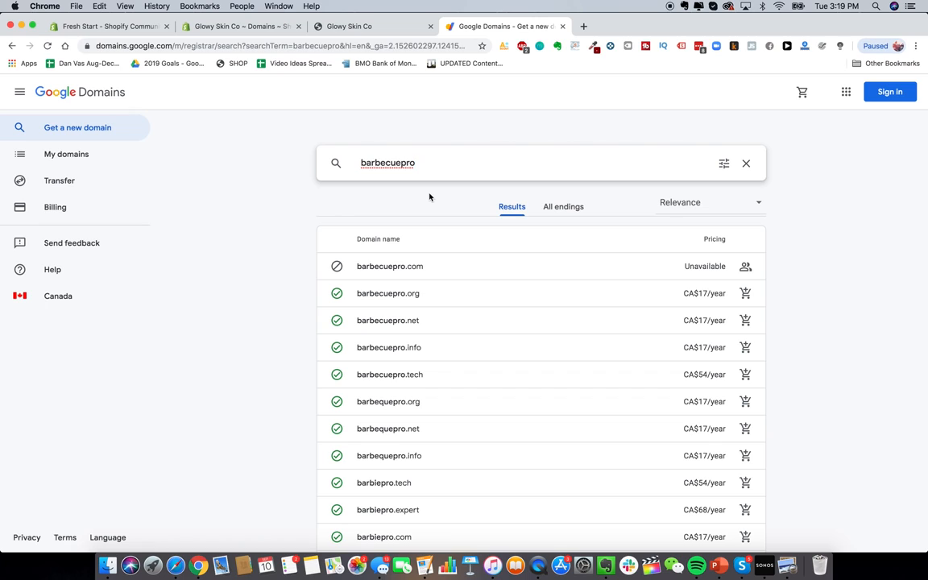
Step: Refine the search to barbecueprostore, then bbqprostore, and compare the CA$17/year .net, .org, .info options
type("store")
key("Return")
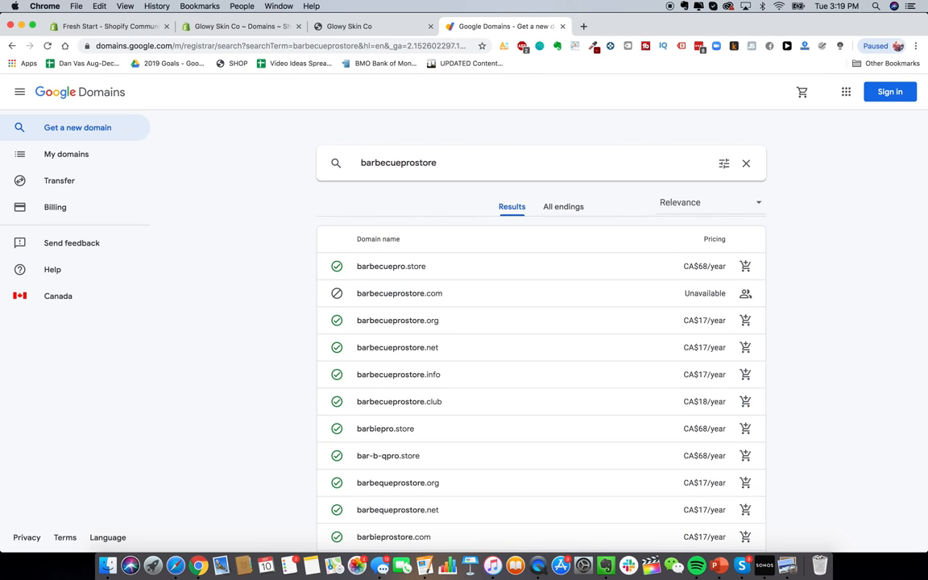
double_click(419, 164)
type("bbqb")
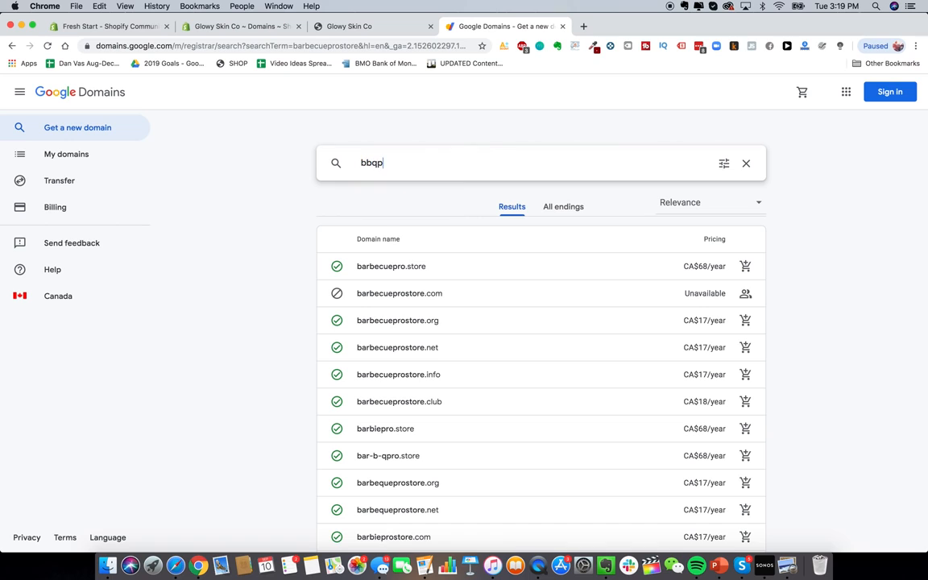
type("rostore")
key("Return")
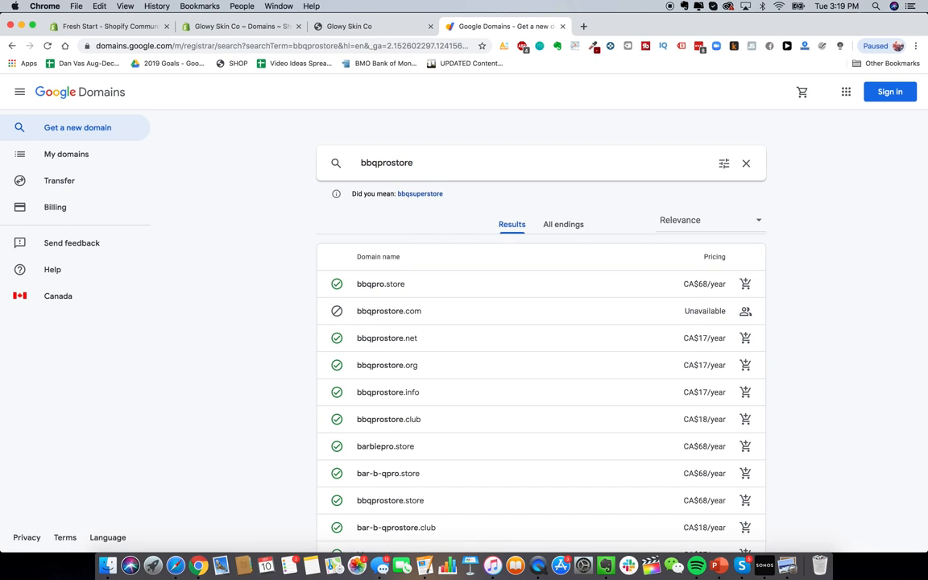
scroll(477, 261, "down", 2)
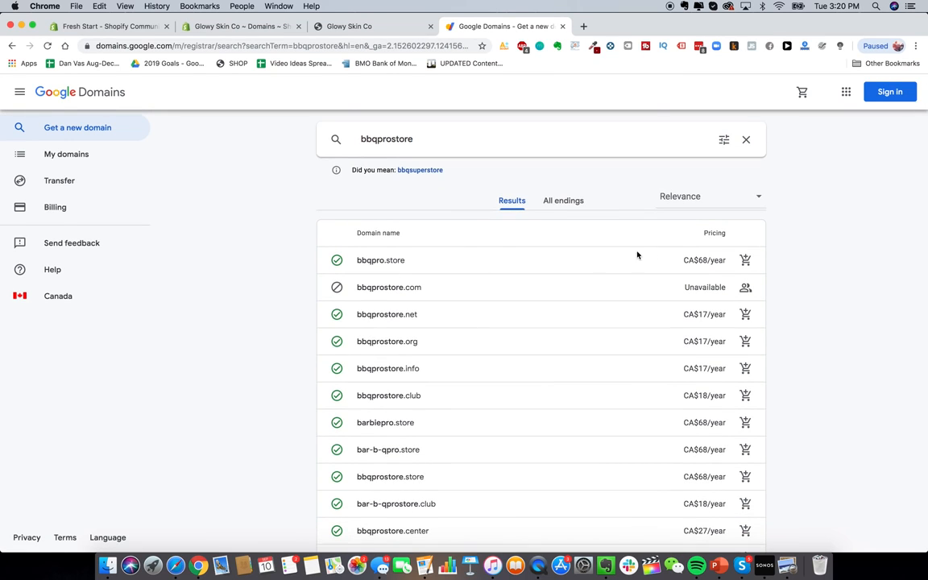
scroll(437, 337, "up", 3)
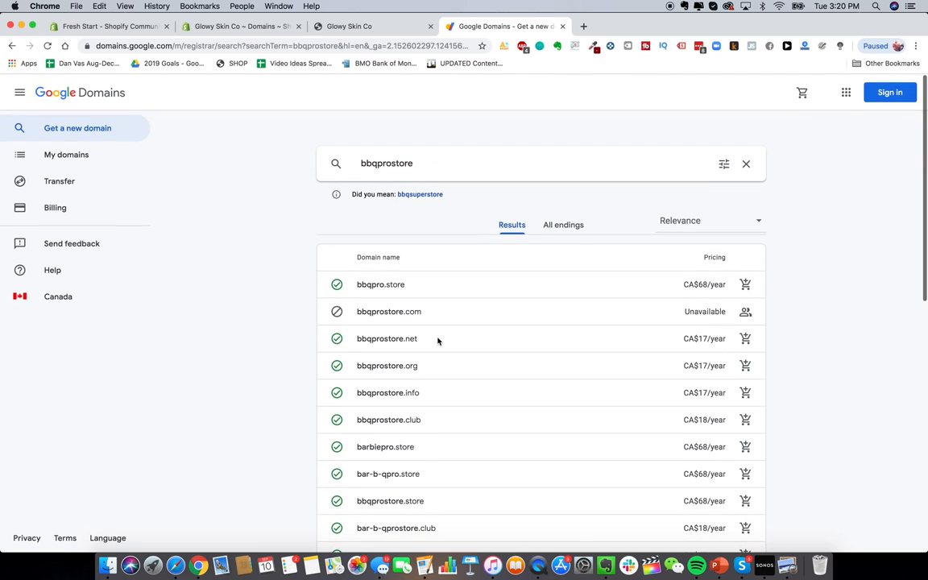
scroll(412, 312, "down", 1)
scroll(412, 313, "up", 1)
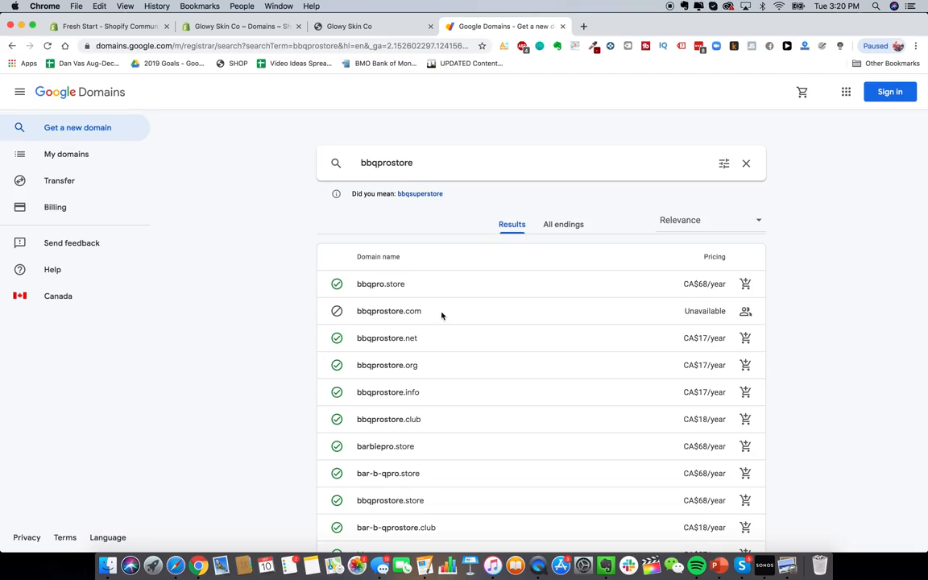
left_click(583, 25)
Step: Visit bbqprostore.com, revealing an existing BBQ Bonanza store, then return to Google Domains
type("bbqprostore.com")
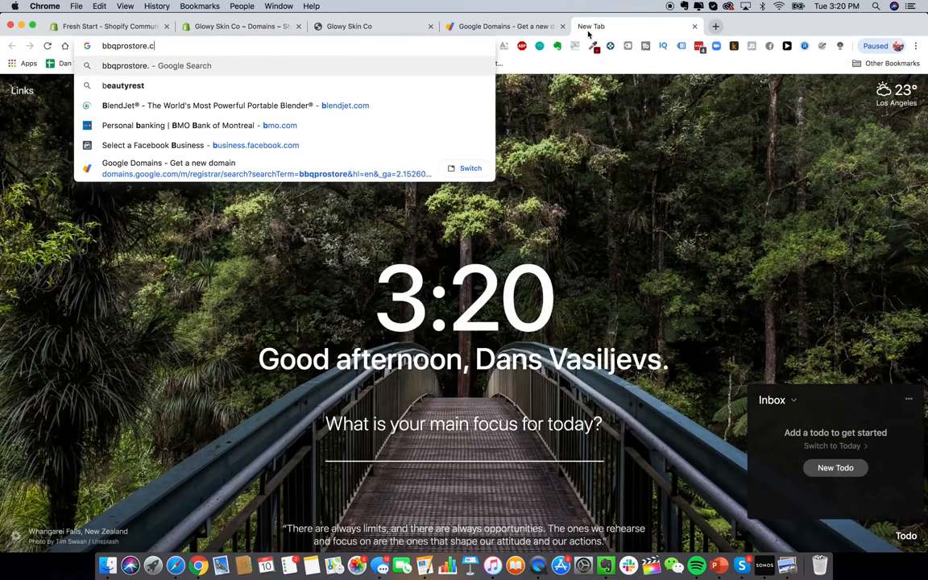
key("Return")
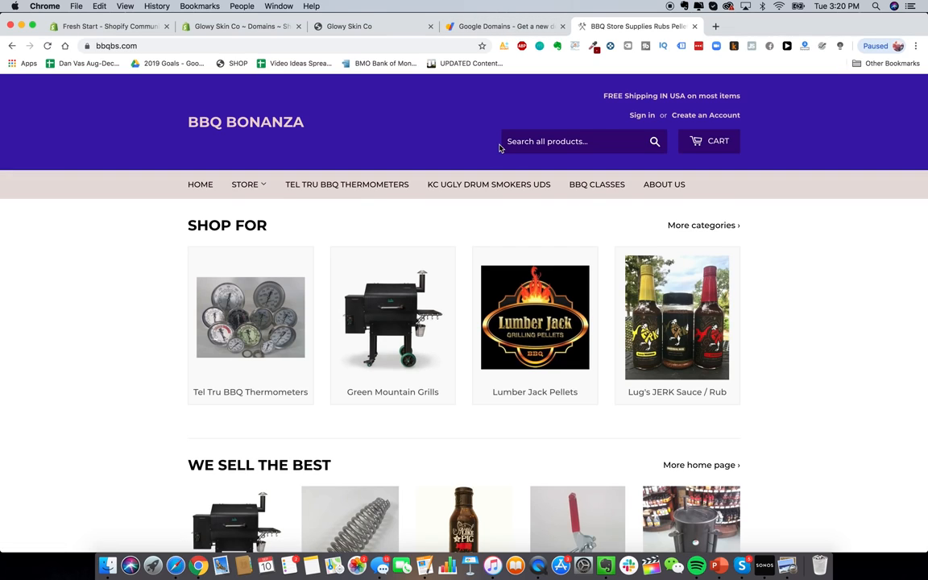
key("ctrl+shift+Tab")
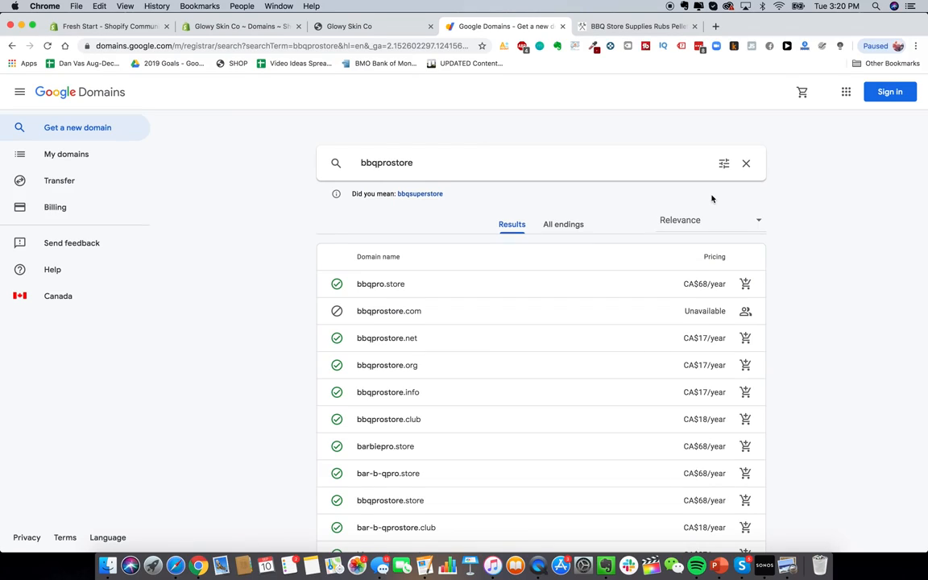
left_click(716, 25)
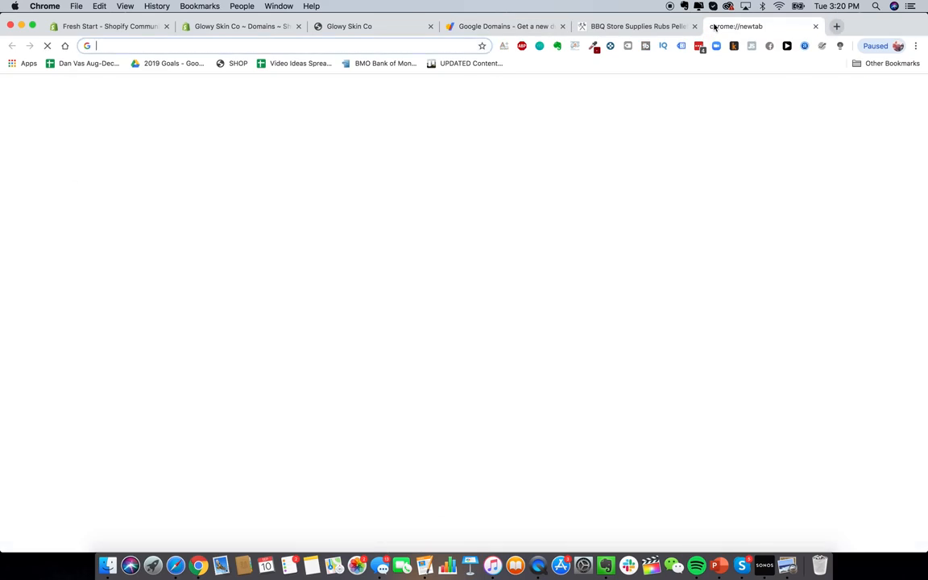
Step: Search GoDaddy for glowyskinco.com, which reports the domain is already taken
type("godad")
key("Return")
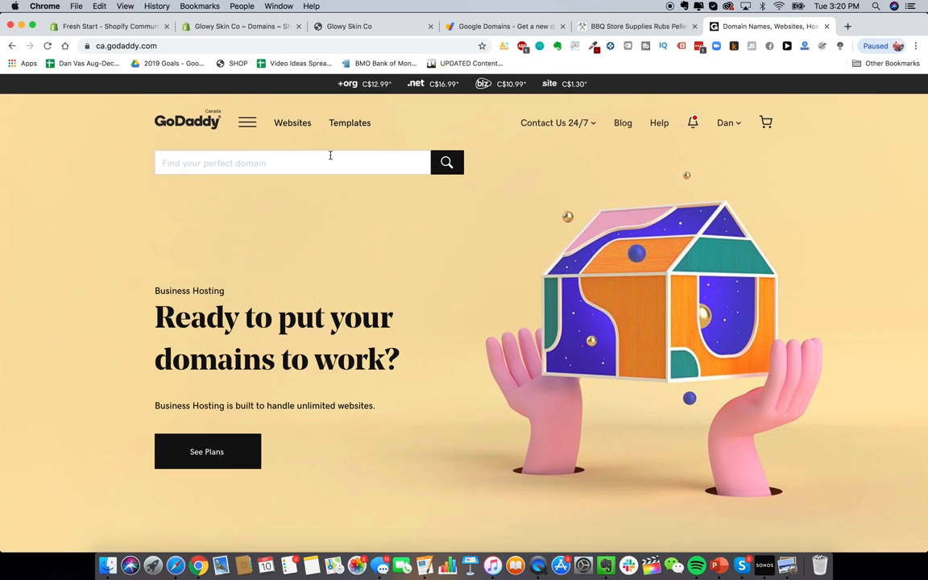
left_click(290, 161)
type("glowyskin.com")
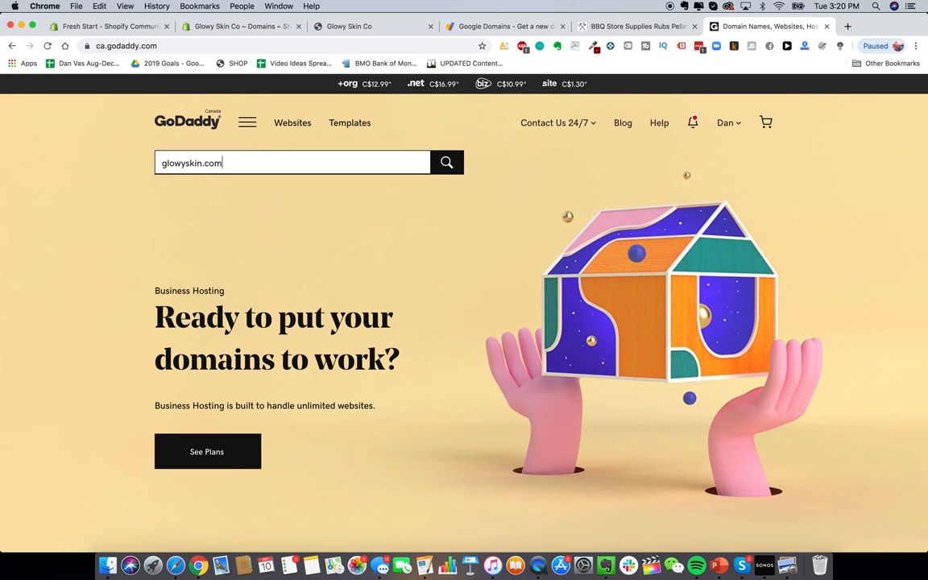
left_click(201, 163)
type("co")
key("Return")
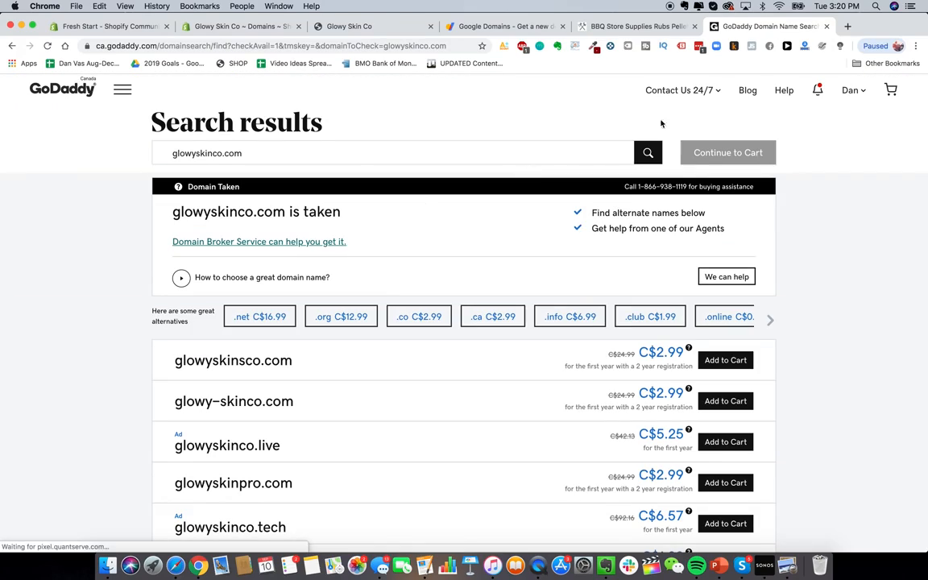
left_click(846, 26)
Step: Find and open the Namecheap home page via Google, then return to Shopify's Domains page
type("namecheap")
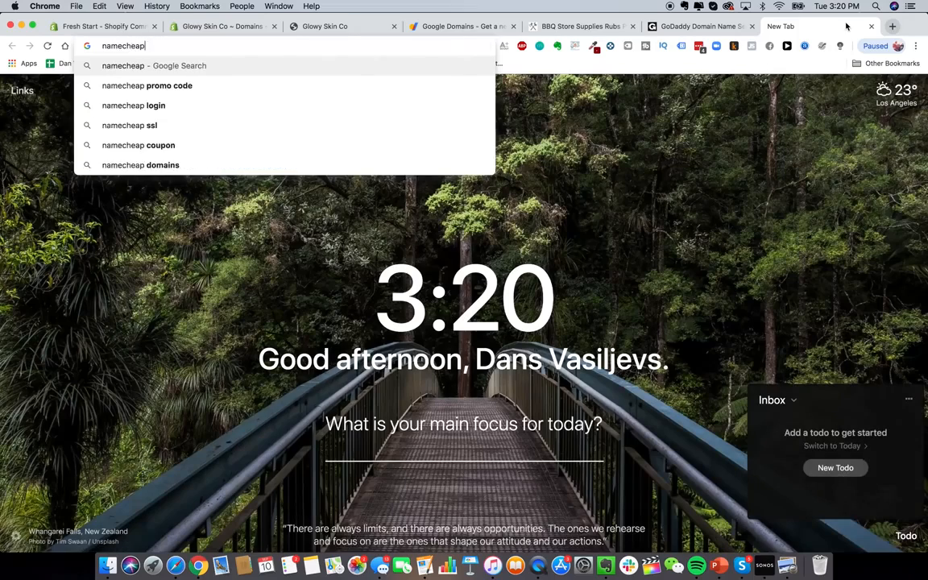
key("Return")
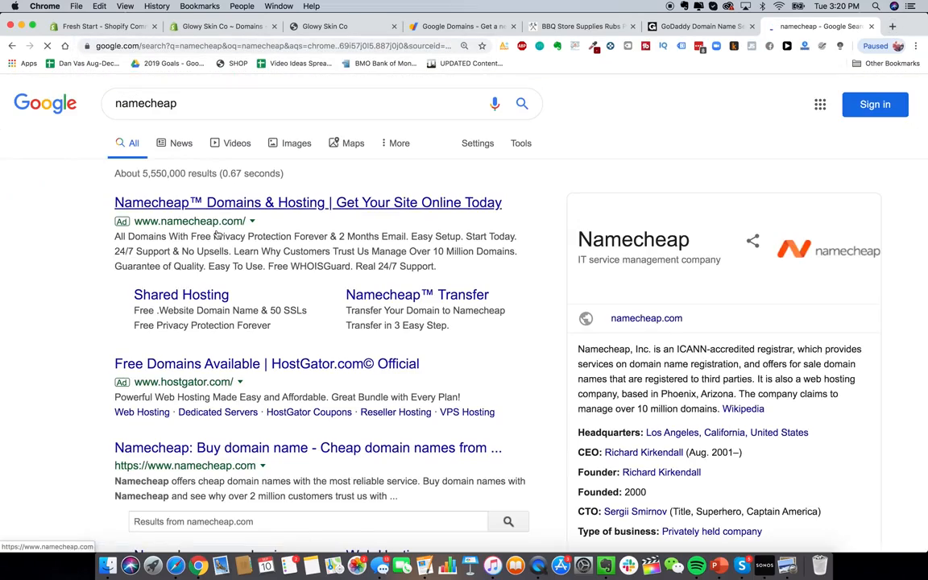
left_click(243, 207)
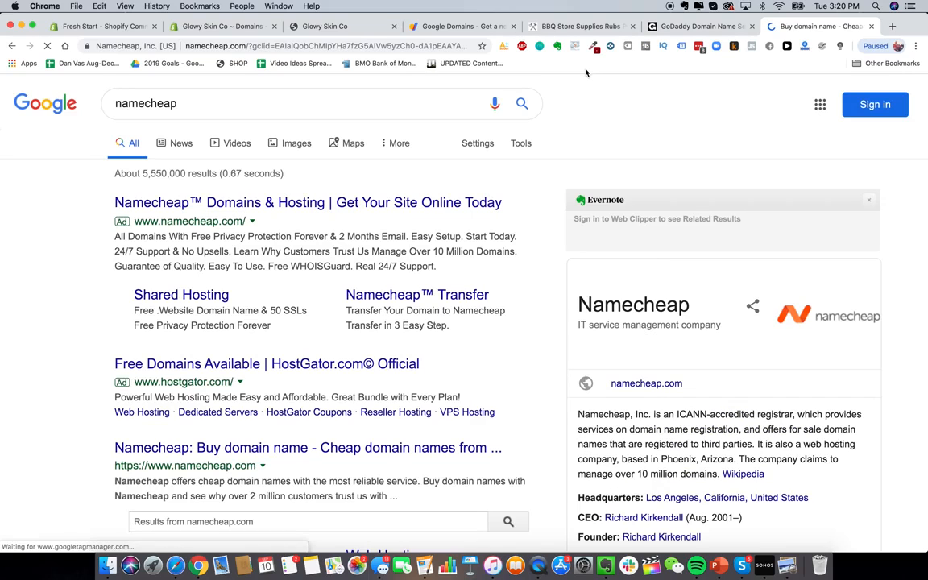
scroll(532, 291, "down", 3)
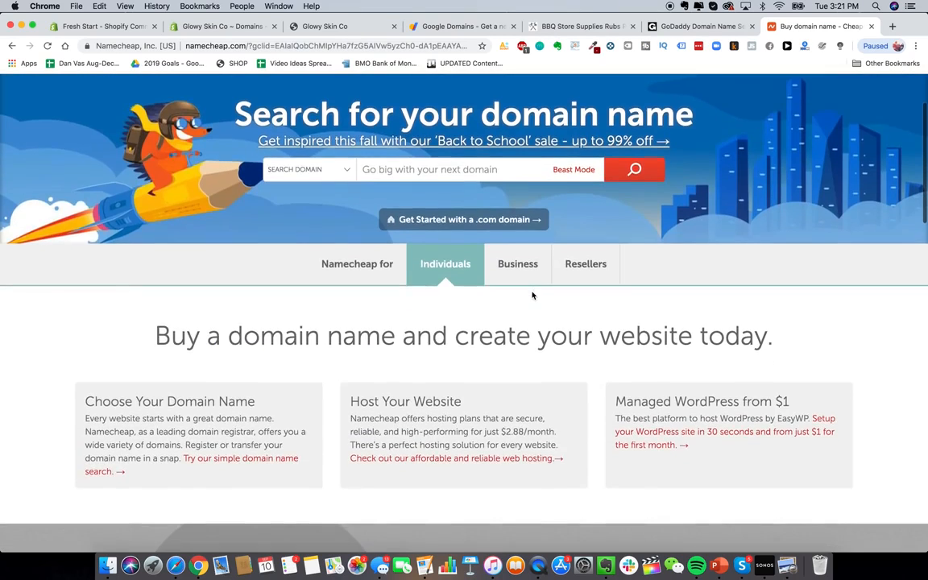
scroll(531, 291, "up", 3)
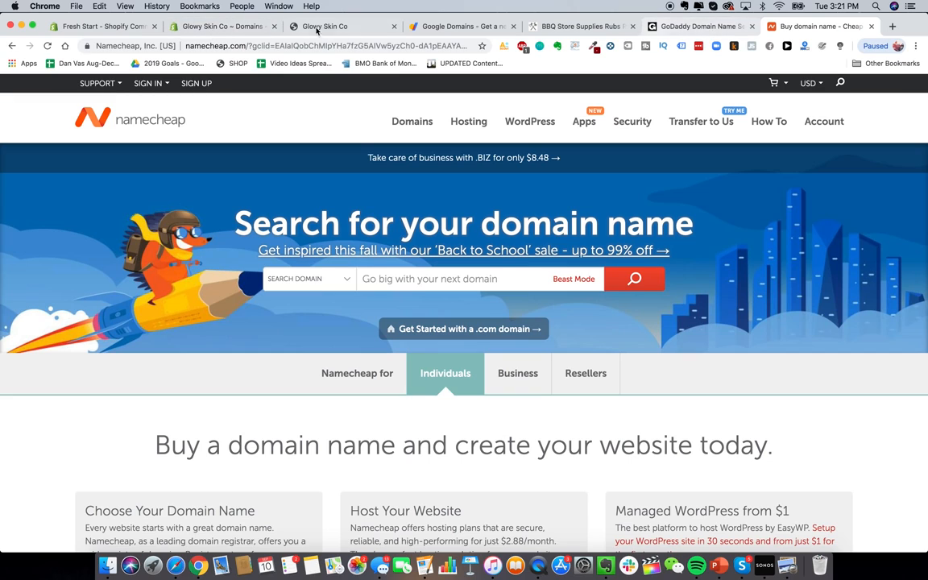
left_click(211, 28)
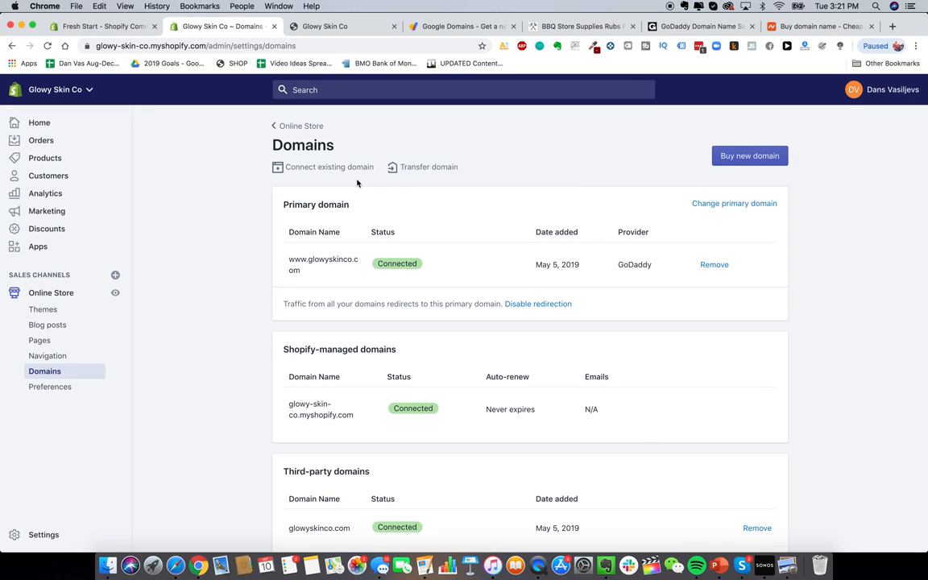
Step: Open the Online Store Preferences page for Glowy Skin Co
left_click(52, 392)
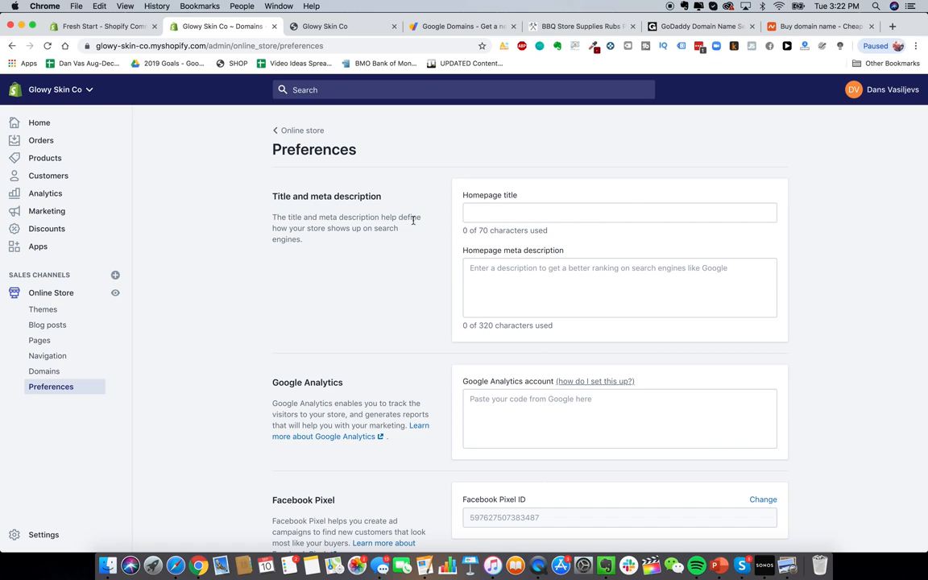
scroll(540, 249, "down", 5)
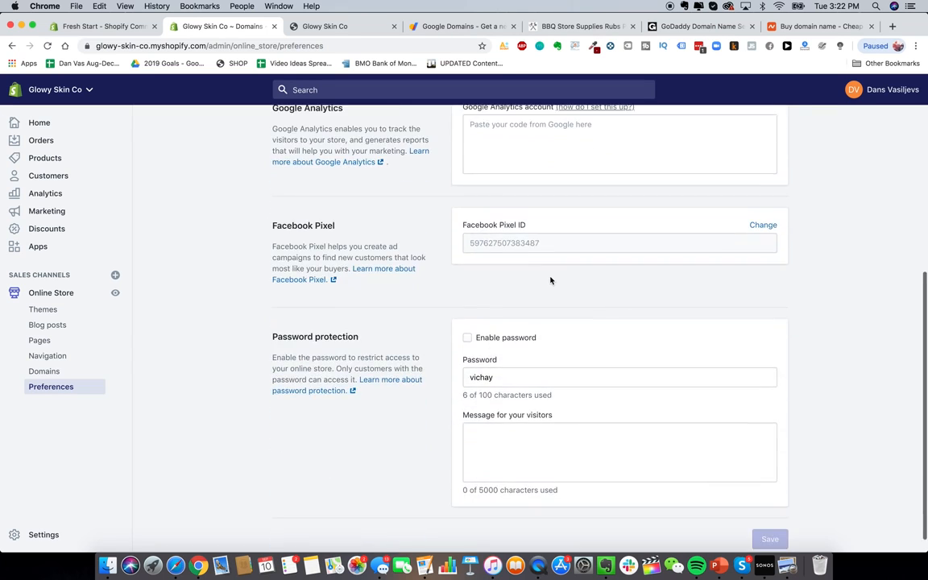
scroll(550, 279, "up", 5)
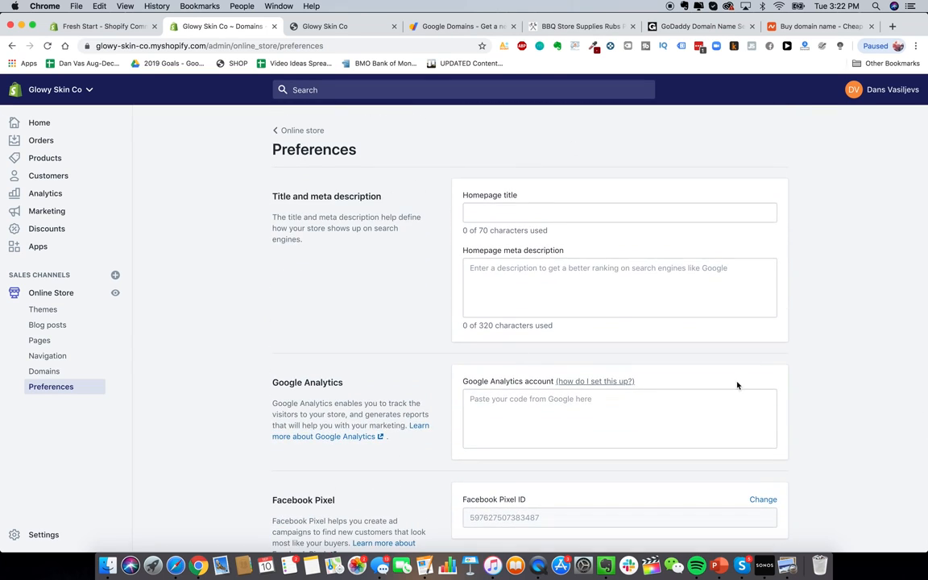
Step: Load heysilkyskin.com in another tab for reference, then return to the homepage title field
left_click(463, 26)
left_click(434, 46)
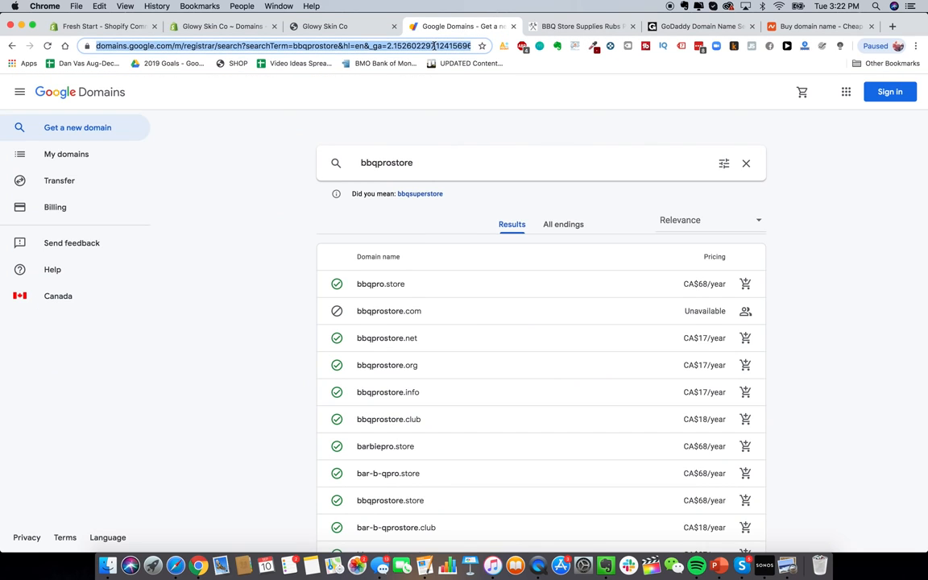
type("hey")
key("Return")
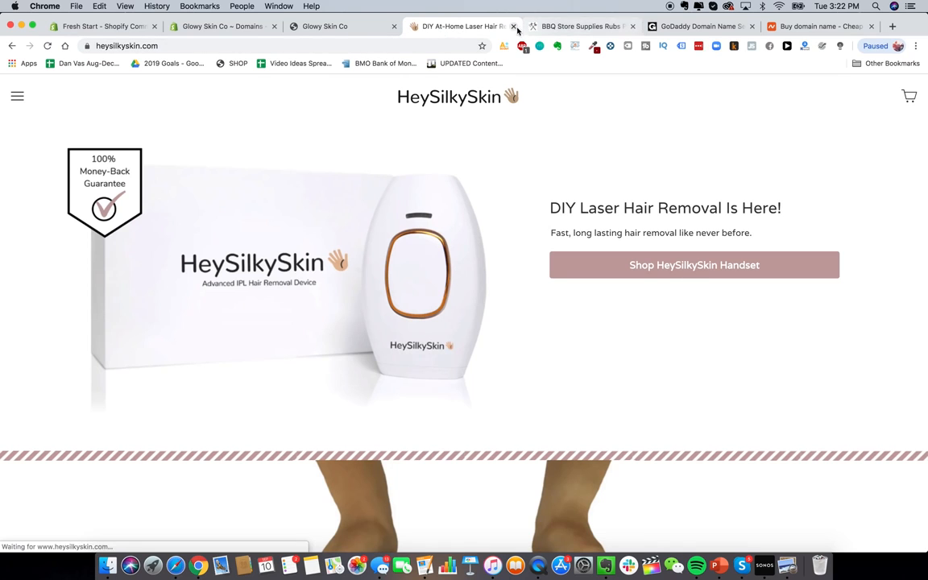
left_click(368, 30)
left_click(492, 211)
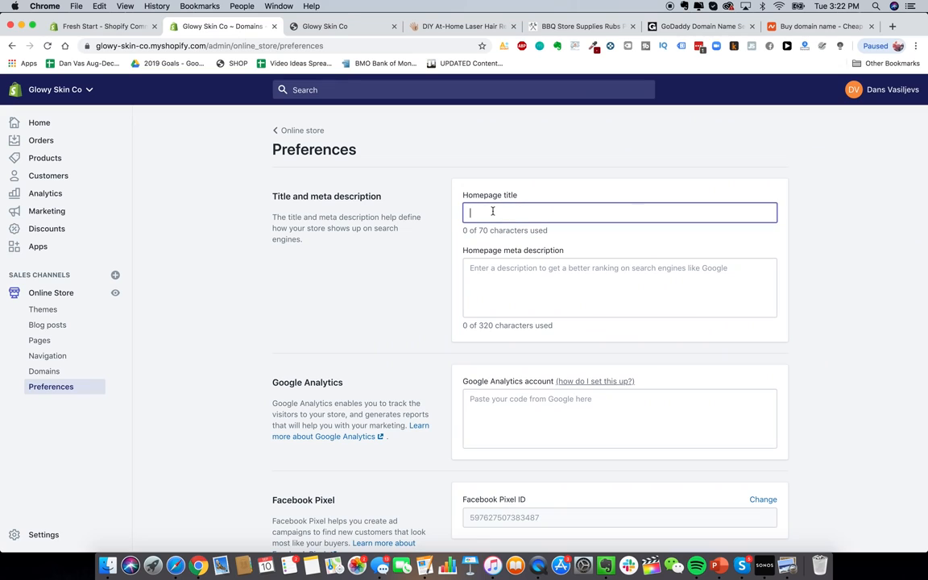
Step: Set homepage title 'Glowy Skin Premium Laser Hair Removal' and a DIY laser hair removal meta description
type("Glowy S")
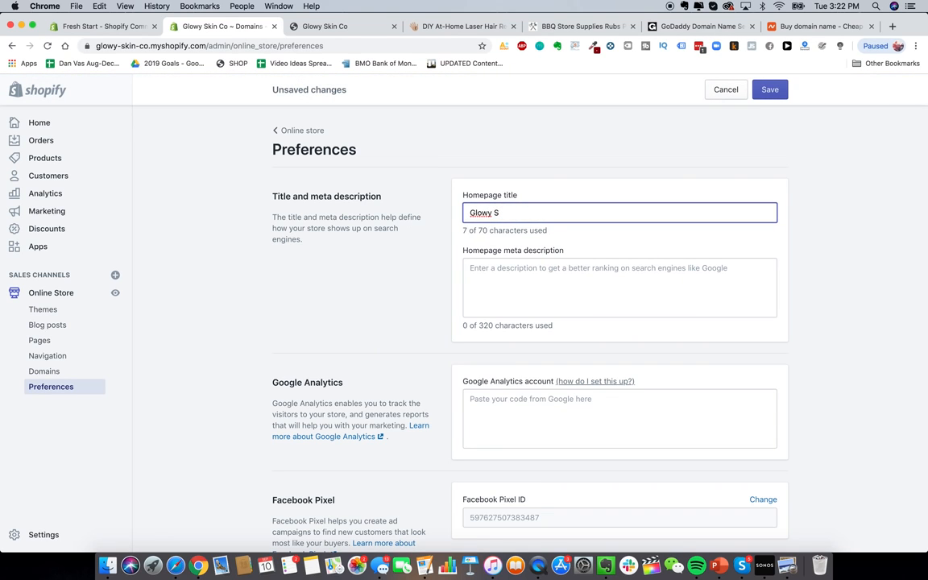
type("kin Premium Laser Hair")
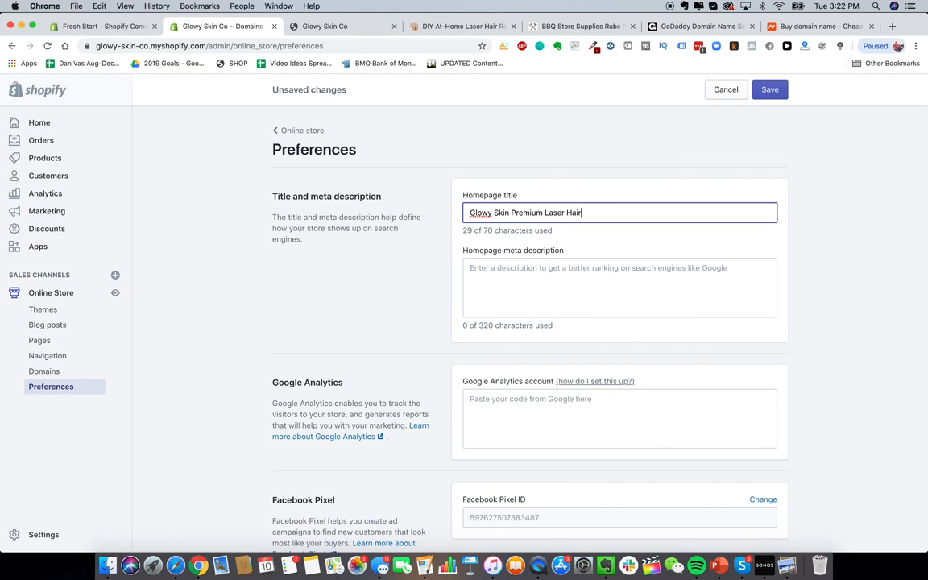
type(" Removal")
left_click(557, 273)
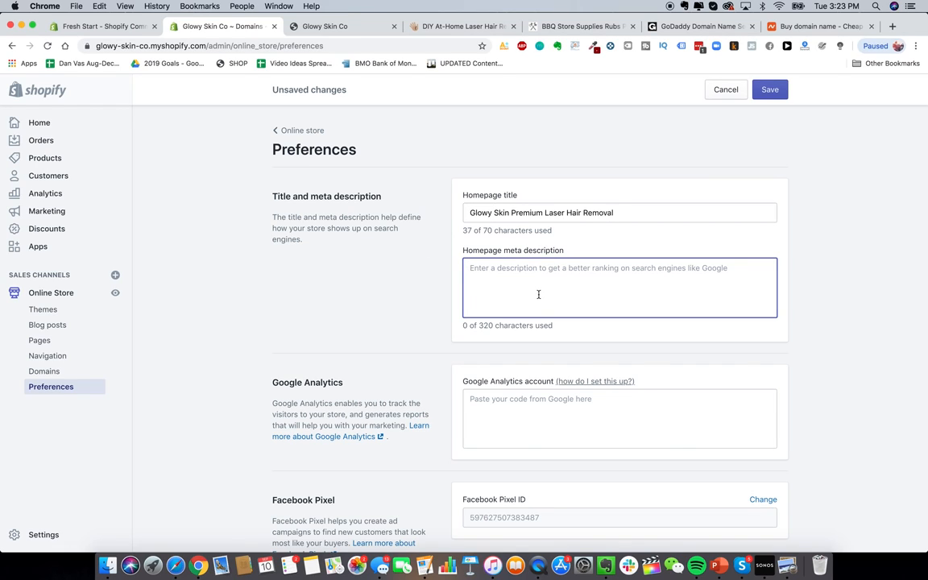
type("glowy skknp remium")
key("super+BackSpace")
type("The best")
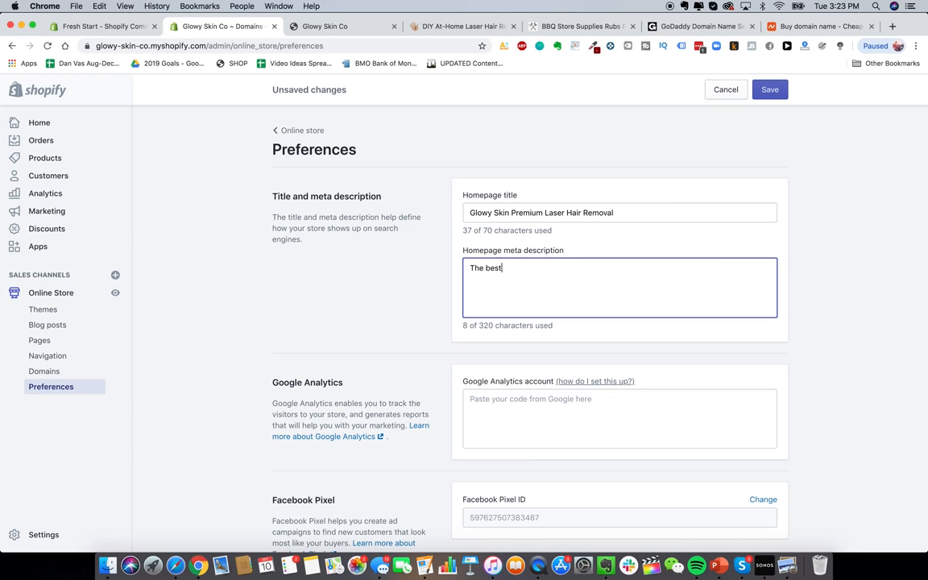
type(" DIY premium l")
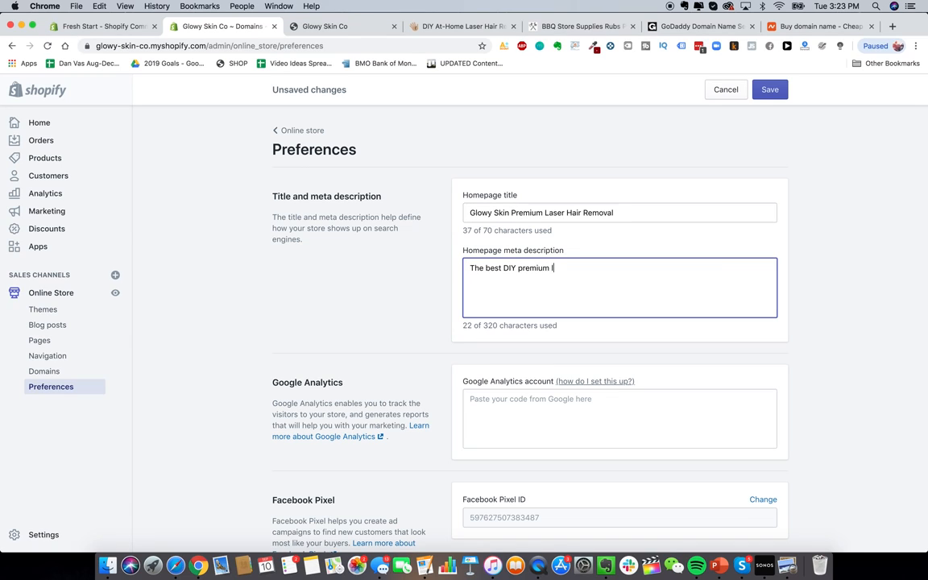
key("BackSpace")
key("BackSpace")
type("laser hair removal devices ava")
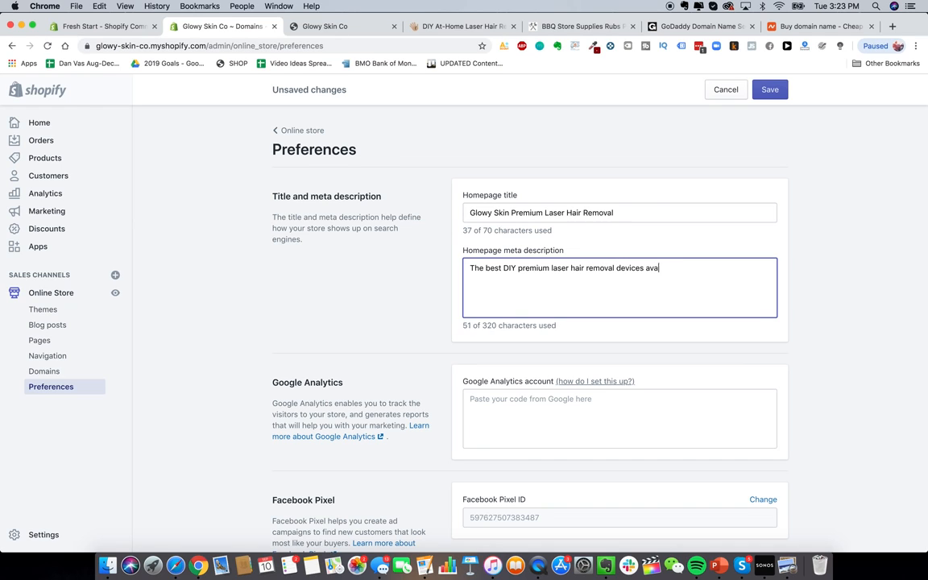
type("ilable on the market today. ")
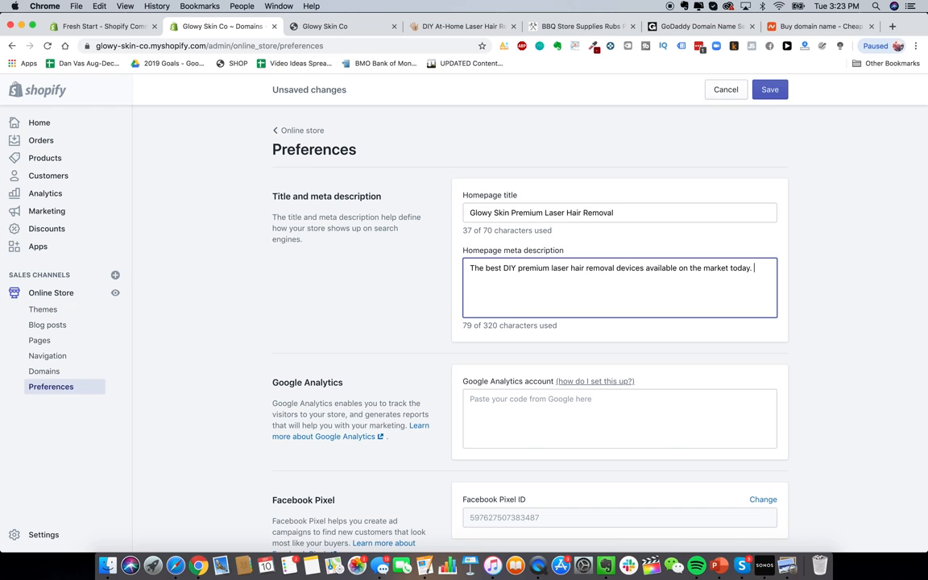
type("Remove ahir")
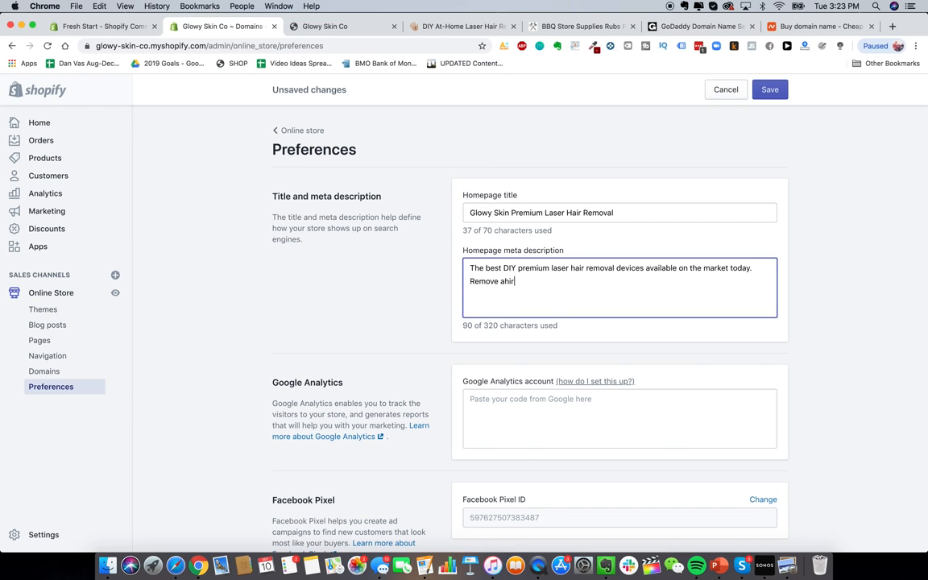
key("BackSpace")
key("BackSpace")
key("BackSpace")
key("BackSpace")
type("hair easi")
type("ly and automatically ...")
type("from t")
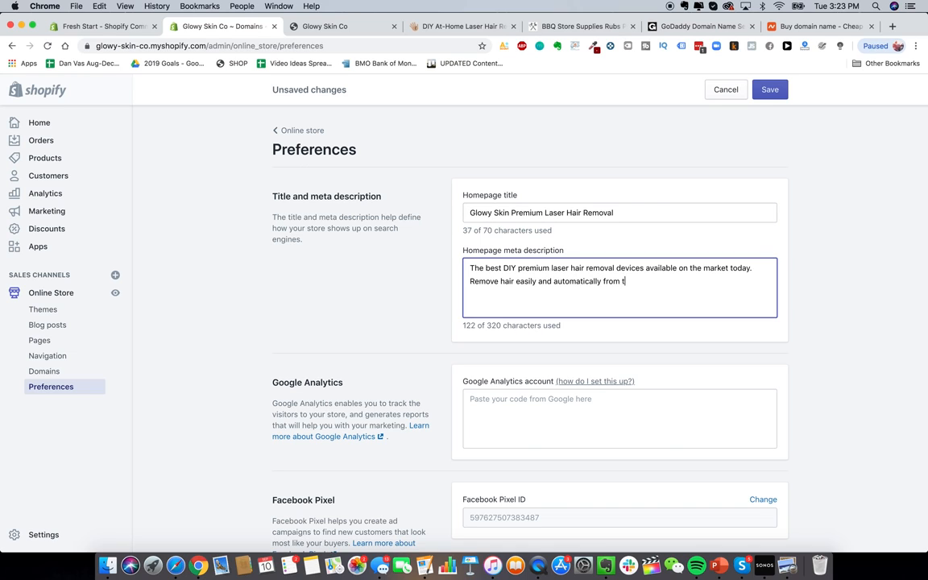
type("he comfort of your home.")
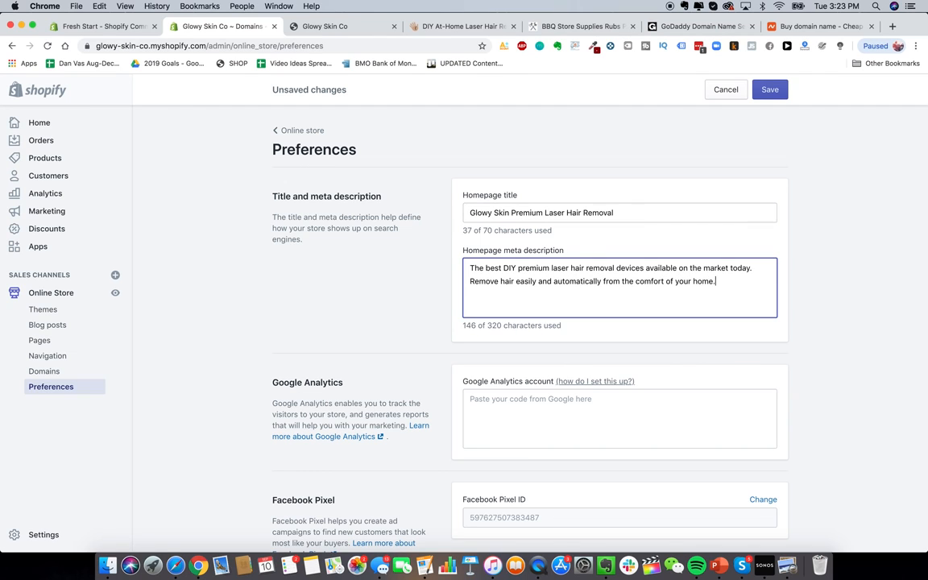
left_click(374, 254)
scroll(379, 266, "down", 3)
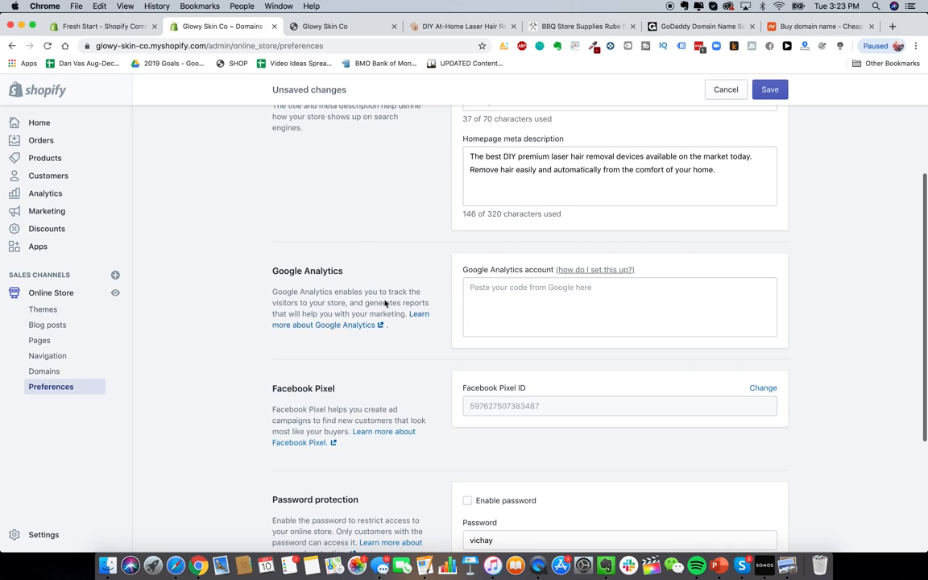
scroll(513, 283, "up", 1)
scroll(407, 316, "up", 2)
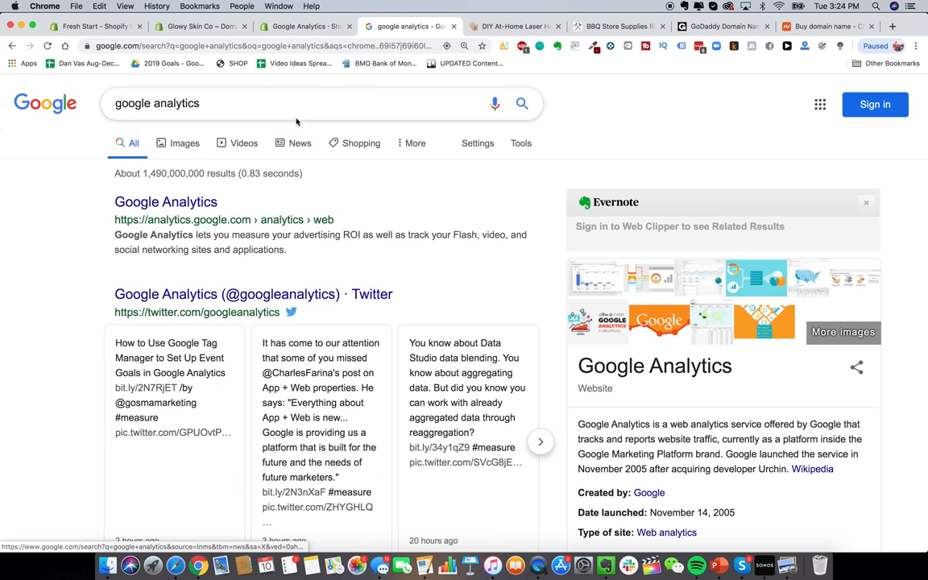
Step: Open the Google Analytics site from the 'google analytics' search results
left_click(166, 202)
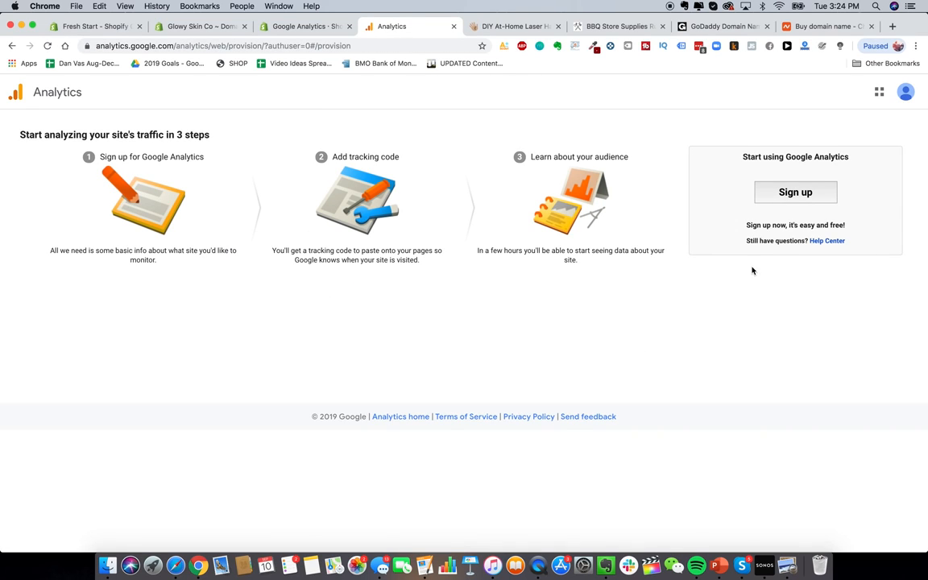
Step: Sign up for Google Analytics with account name Glowy Skin and Web measurement
left_click(801, 192)
scroll(193, 230, "down", 1)
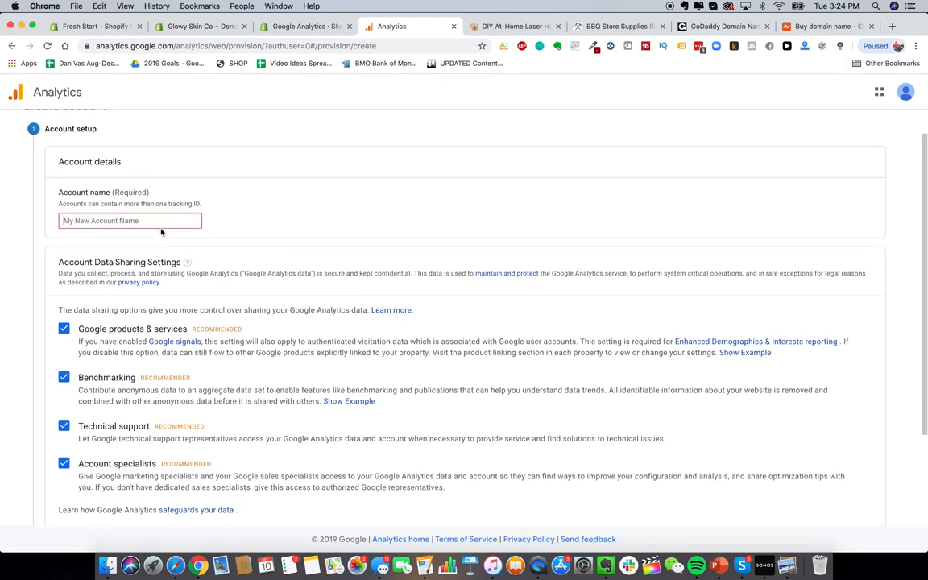
scroll(206, 242, "down", 1)
type("Glowy Skin")
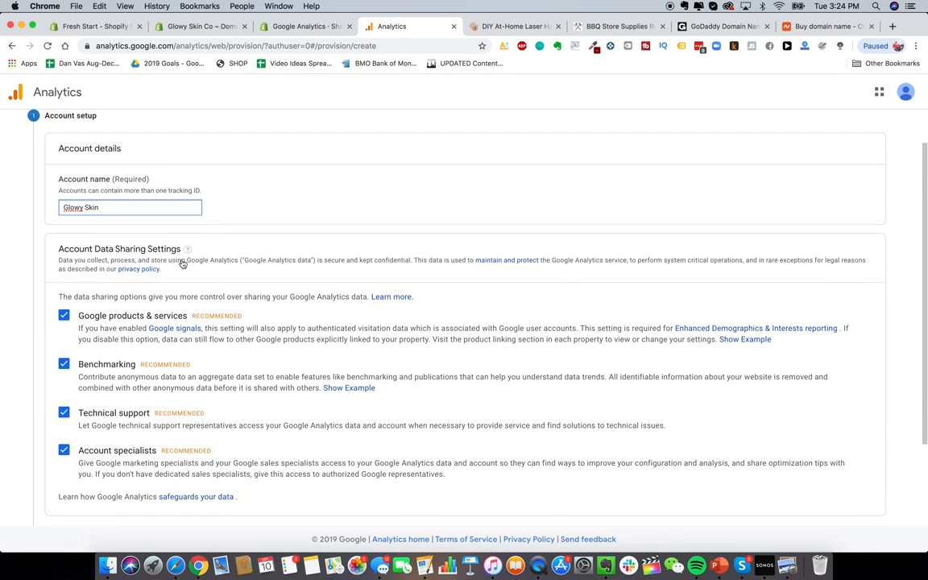
scroll(184, 266, "down", 5)
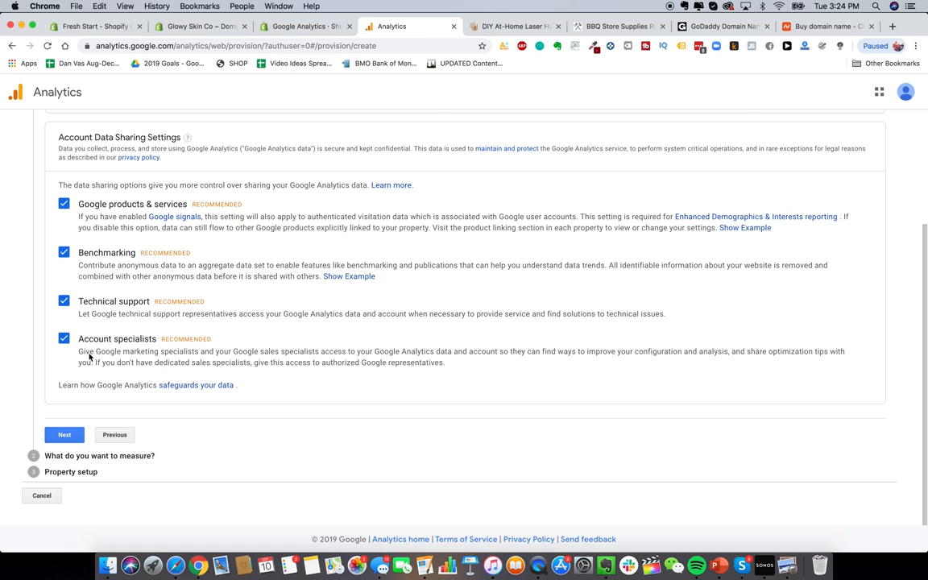
left_click(64, 435)
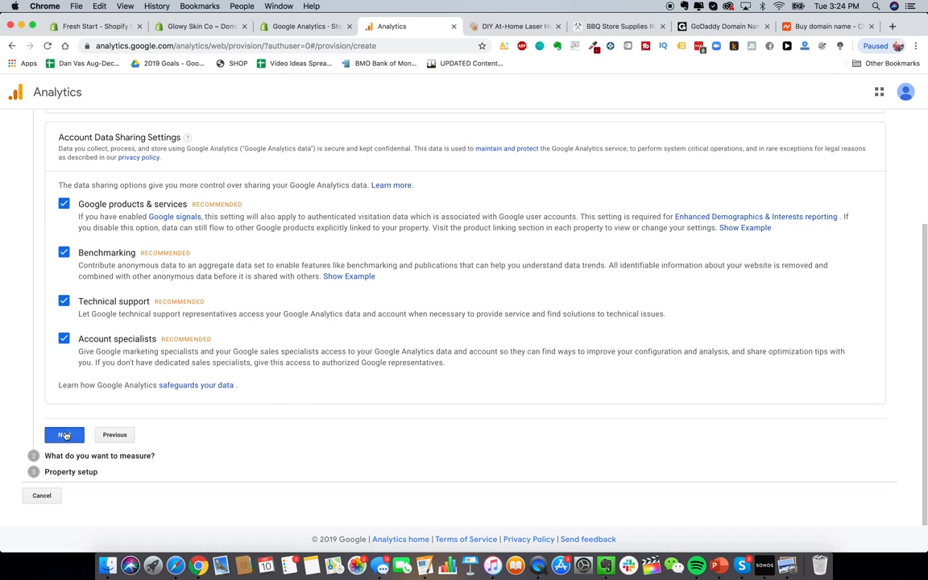
scroll(351, 346, "down", 1)
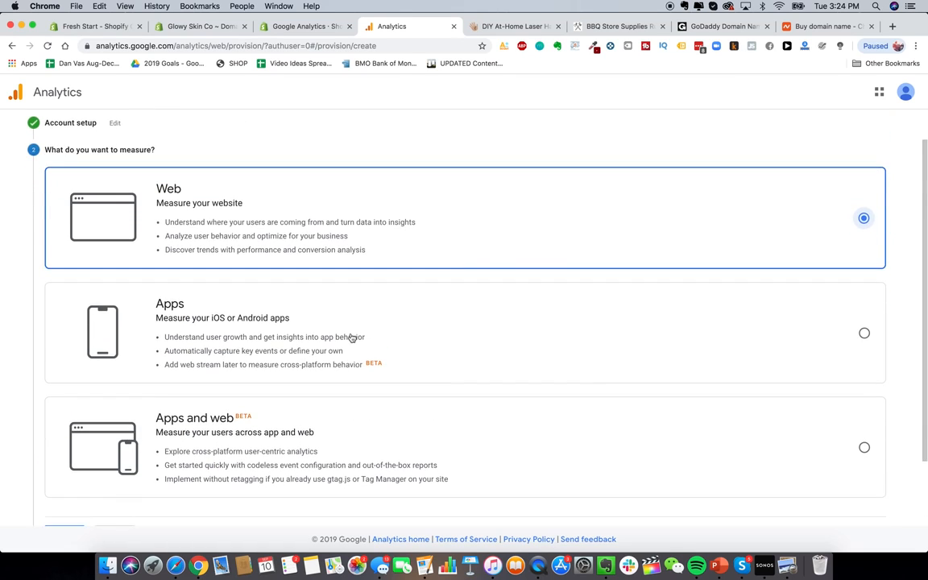
scroll(351, 306, "down", 2)
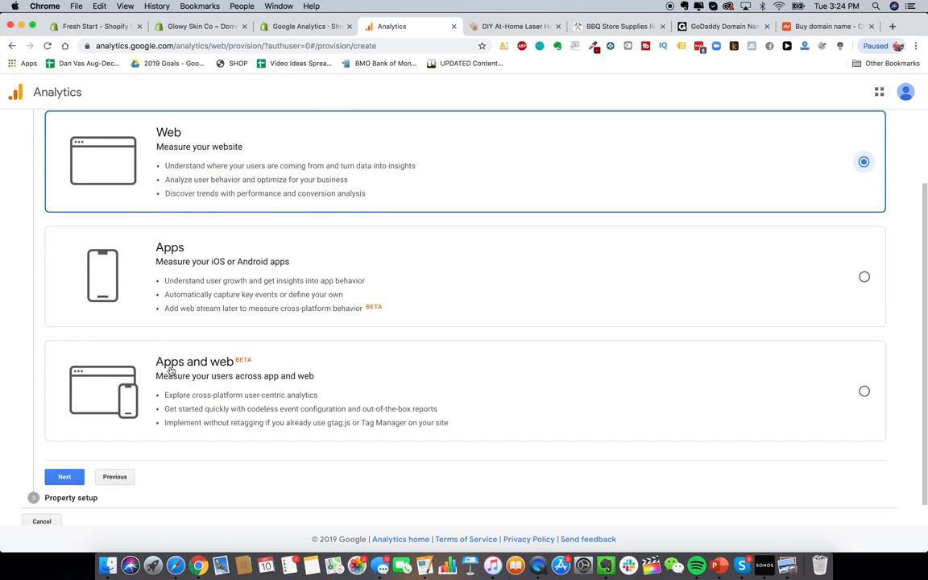
scroll(242, 371, "down", 1)
left_click(69, 449)
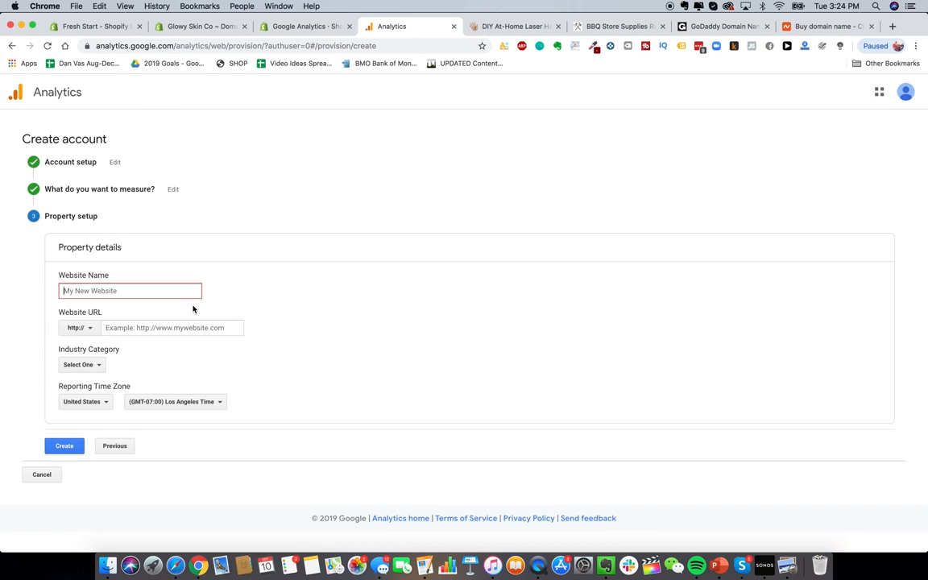
type("Glowy Skin")
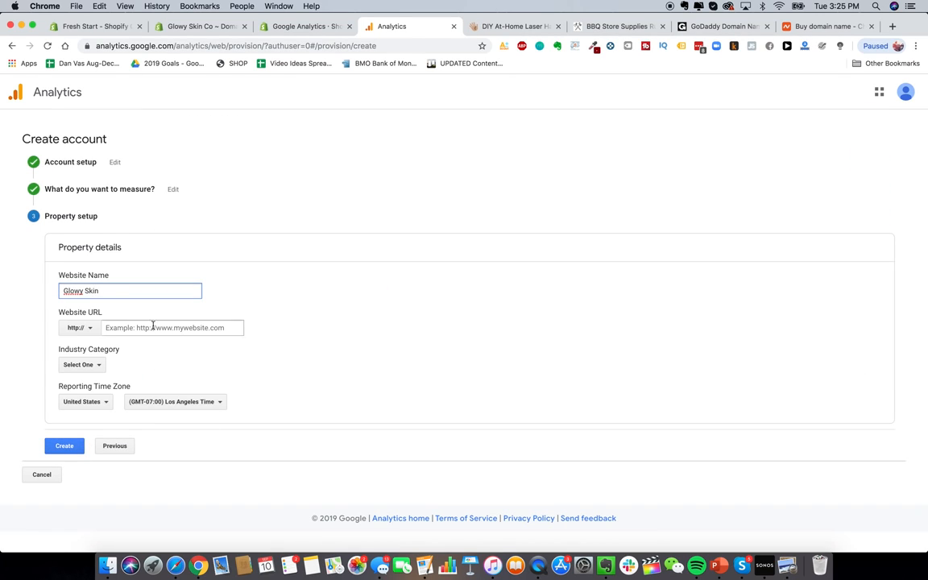
left_click(75, 328)
left_click(84, 365)
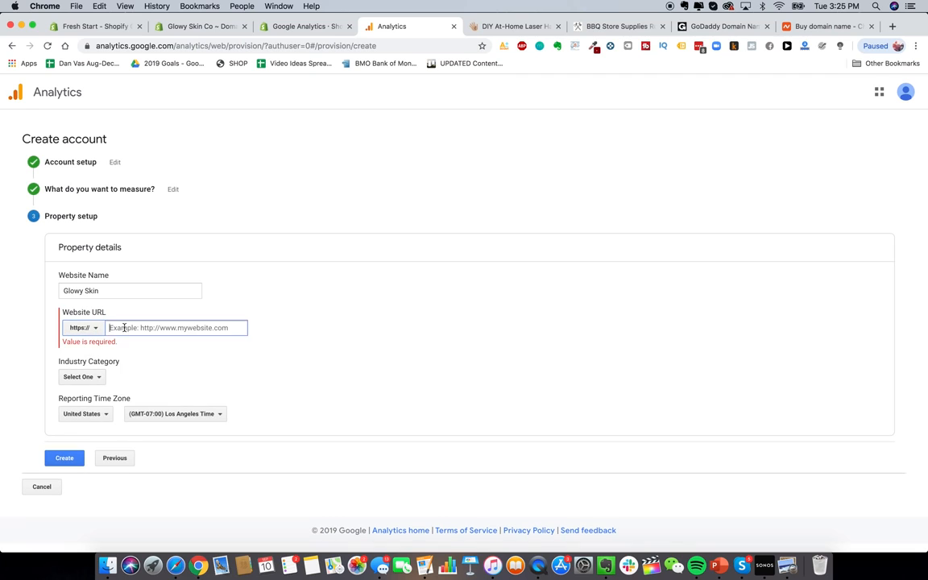
left_click(118, 326)
type("www.glowyskinco.com")
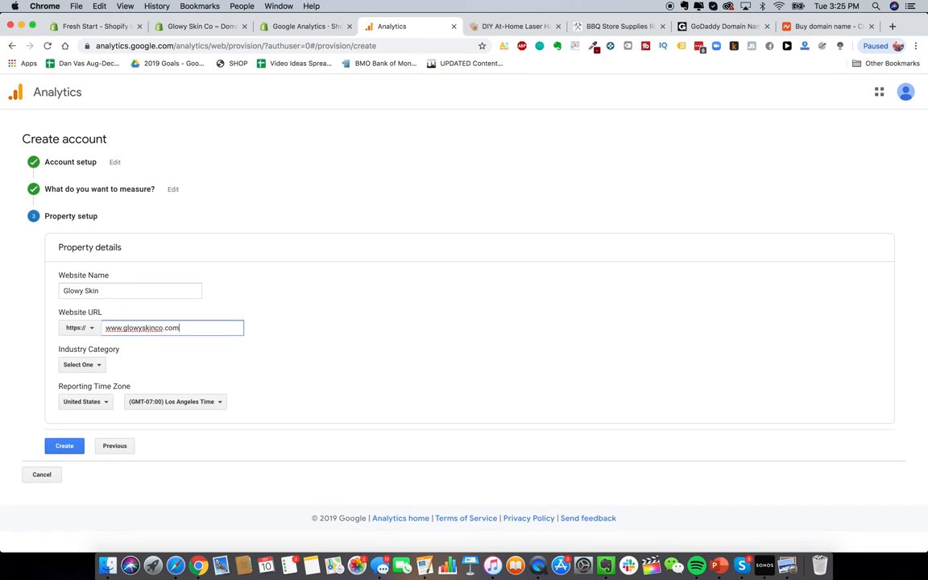
Step: Set the property's industry category to Shopping
left_click(79, 364)
scroll(105, 406, "down", 3)
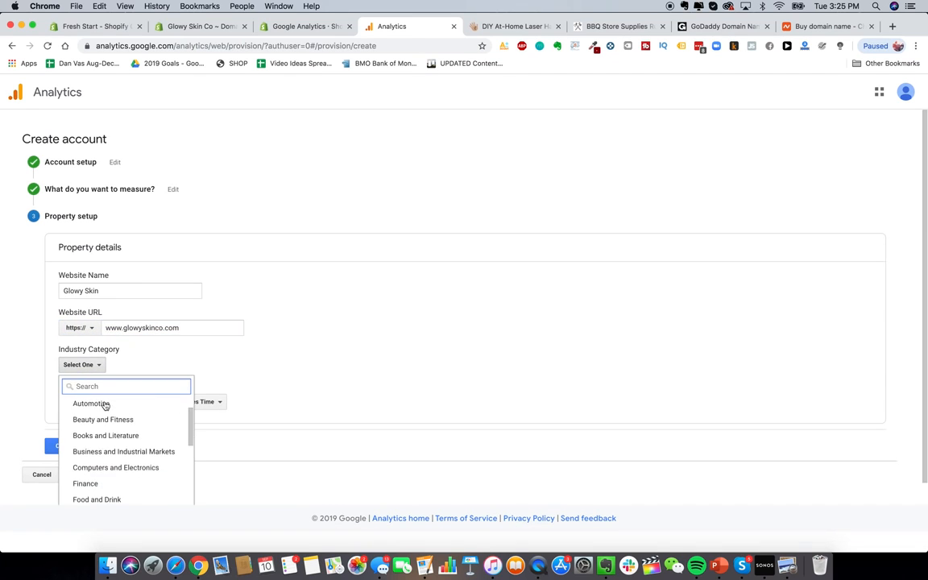
scroll(121, 435, "down", 6)
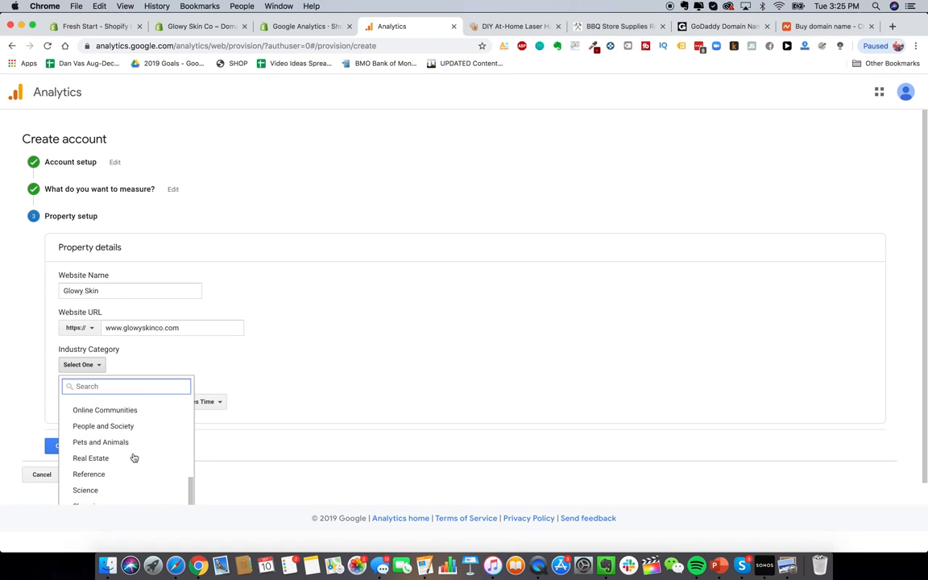
scroll(134, 457, "up", 3)
scroll(134, 457, "up", 2)
type("retail")
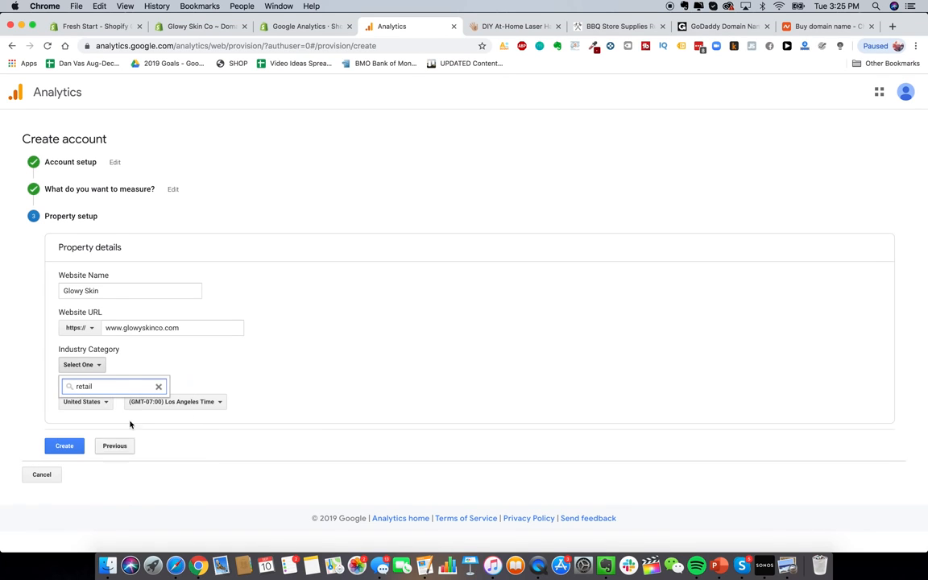
key("super+BackSpace")
scroll(135, 440, "down", 1)
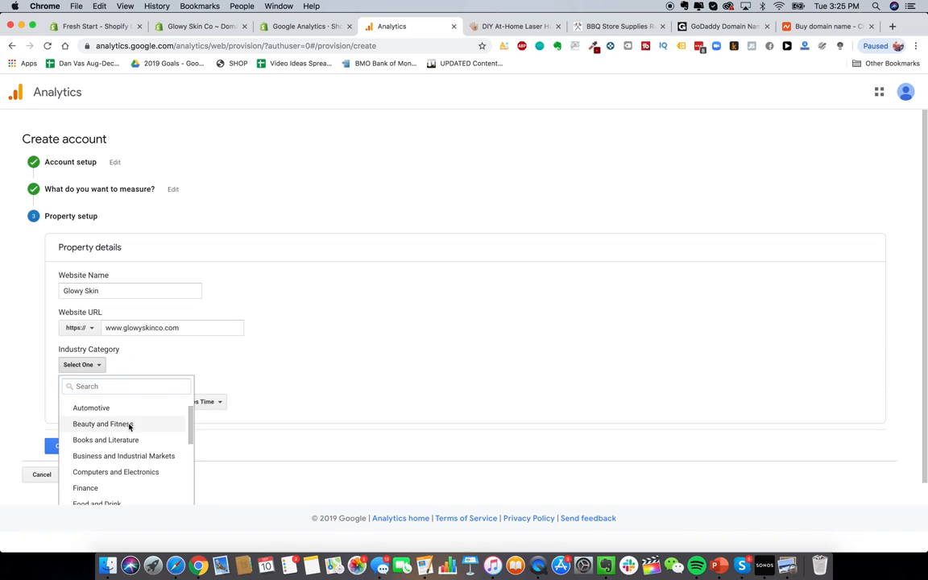
left_click(128, 423)
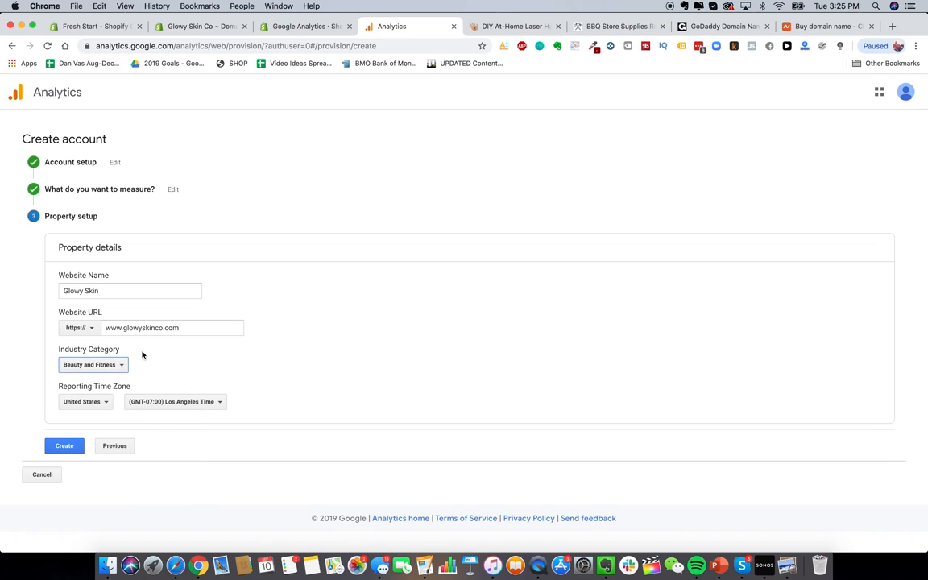
left_click(95, 364)
scroll(108, 451, "down", 8)
left_click(105, 469)
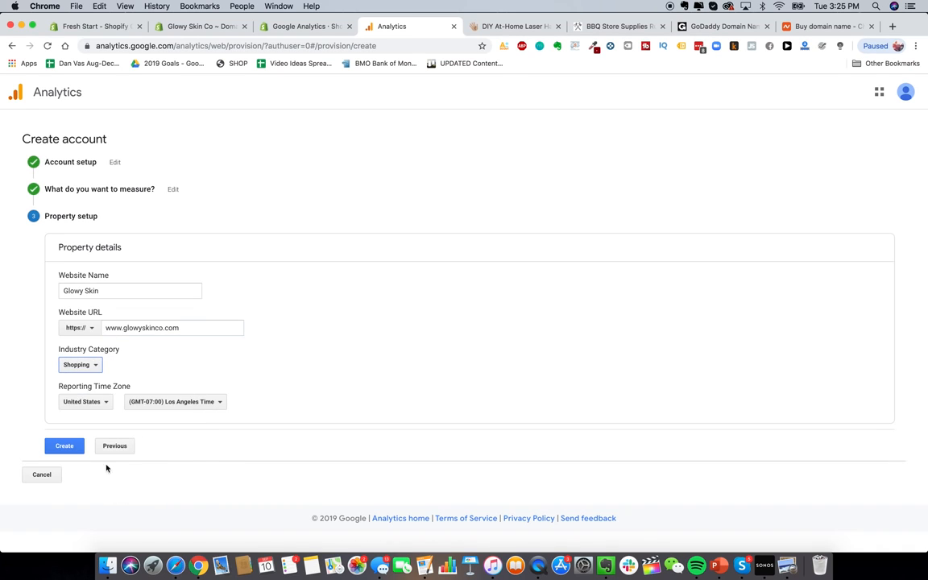
Step: Set the reporting time zone to New York Time and create the property
left_click(216, 402)
scroll(203, 321, "down", 2)
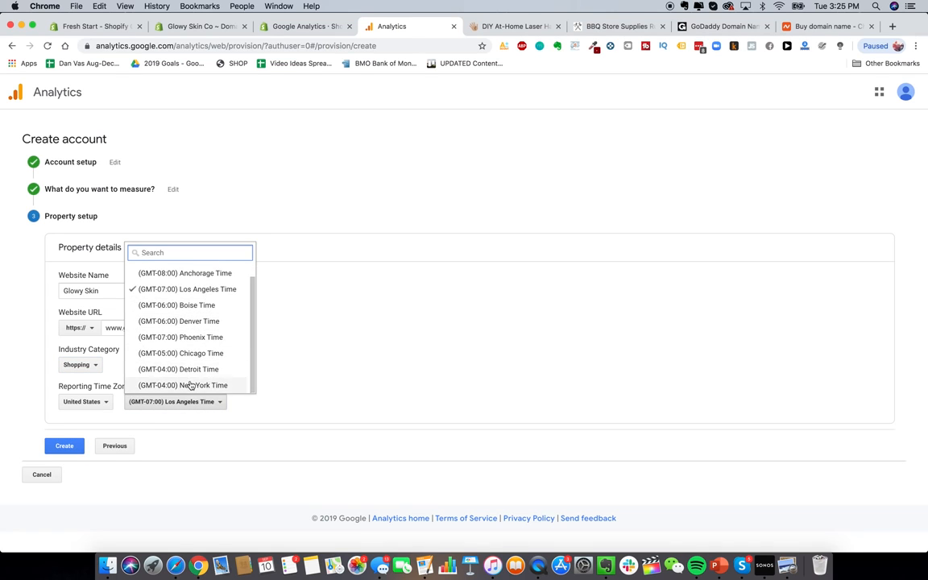
left_click(188, 385)
left_click(64, 445)
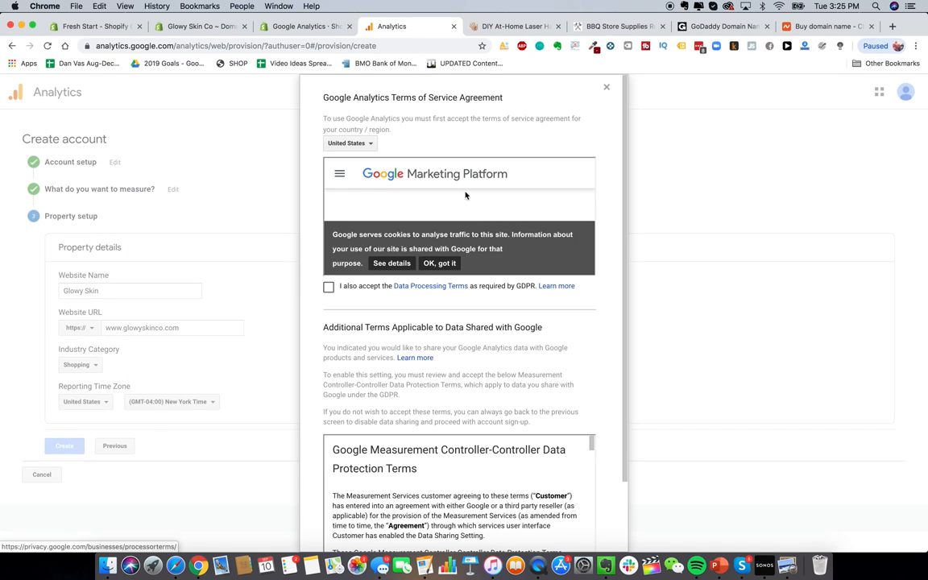
Step: Accept the data processing and Google Analytics terms, and dismiss the popups
left_click(327, 287)
scroll(330, 294, "down", 2)
left_click(393, 488)
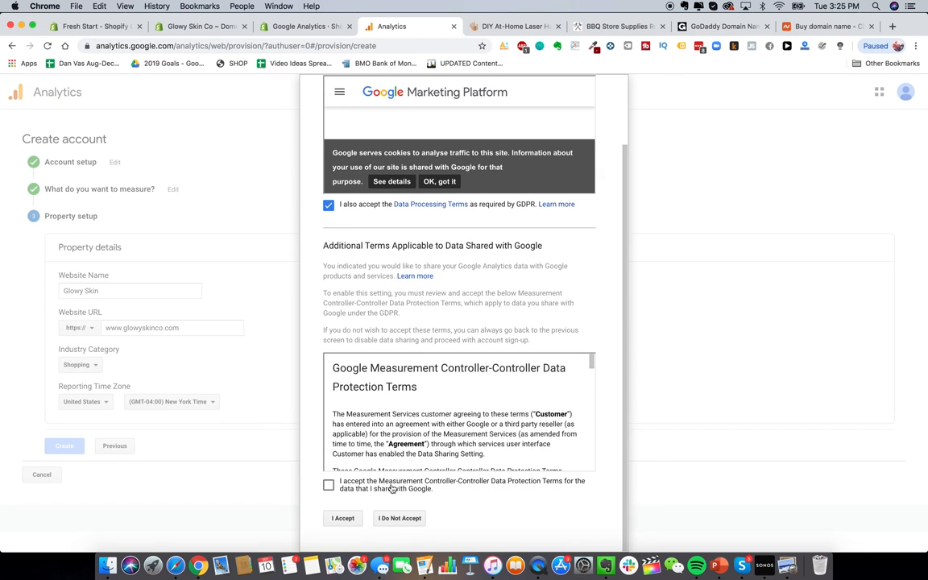
left_click(345, 518)
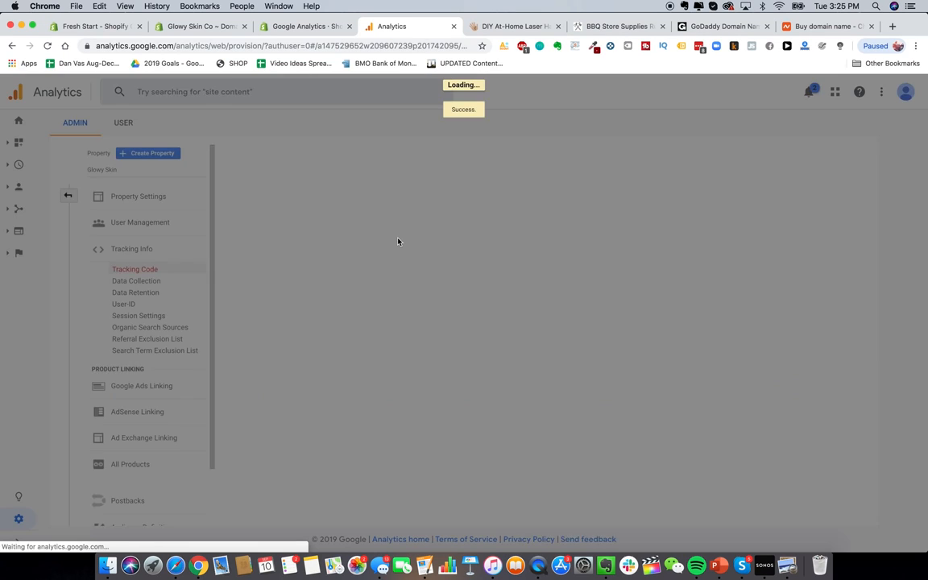
left_click(712, 508)
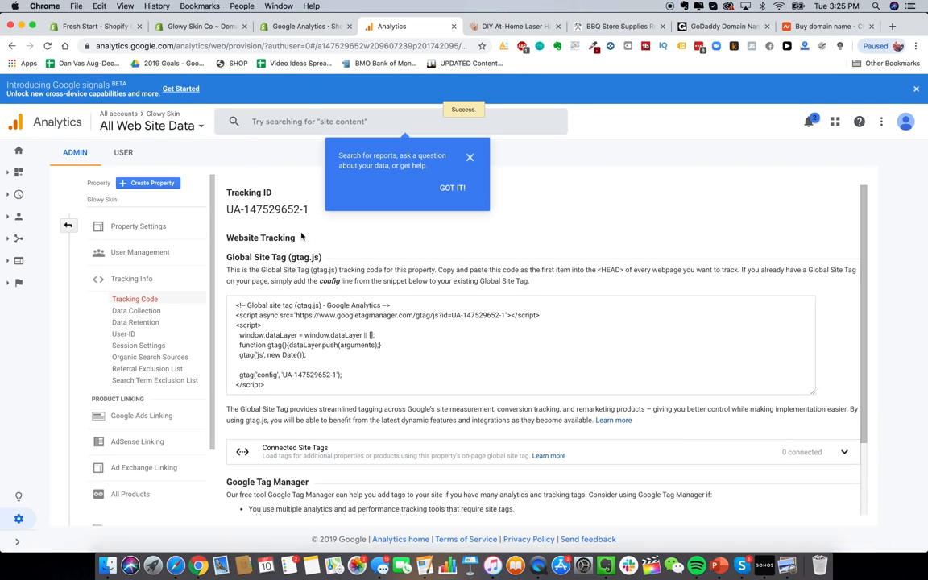
left_click(469, 157)
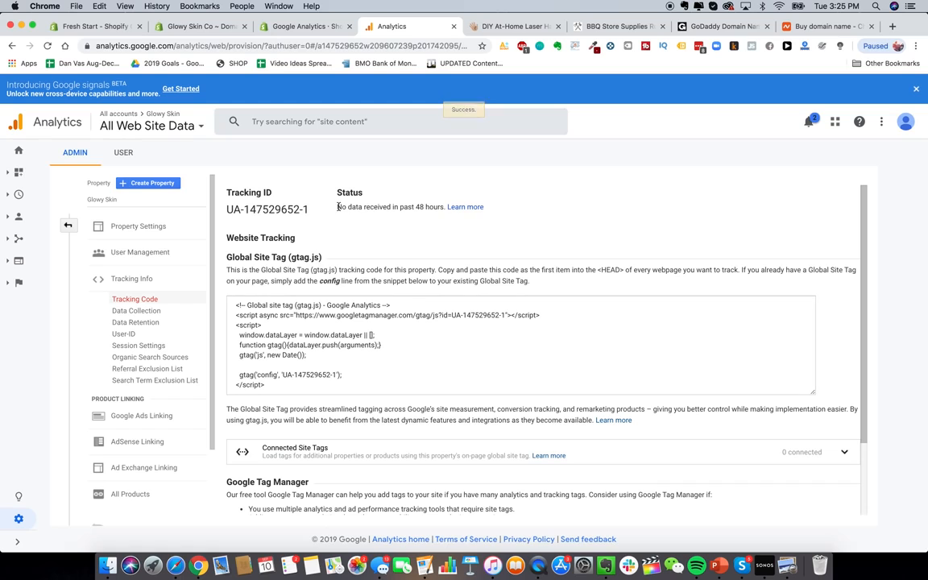
Step: Copy the Global Site Tag tracking code
scroll(350, 279, "down", 2)
scroll(350, 279, "up", 2)
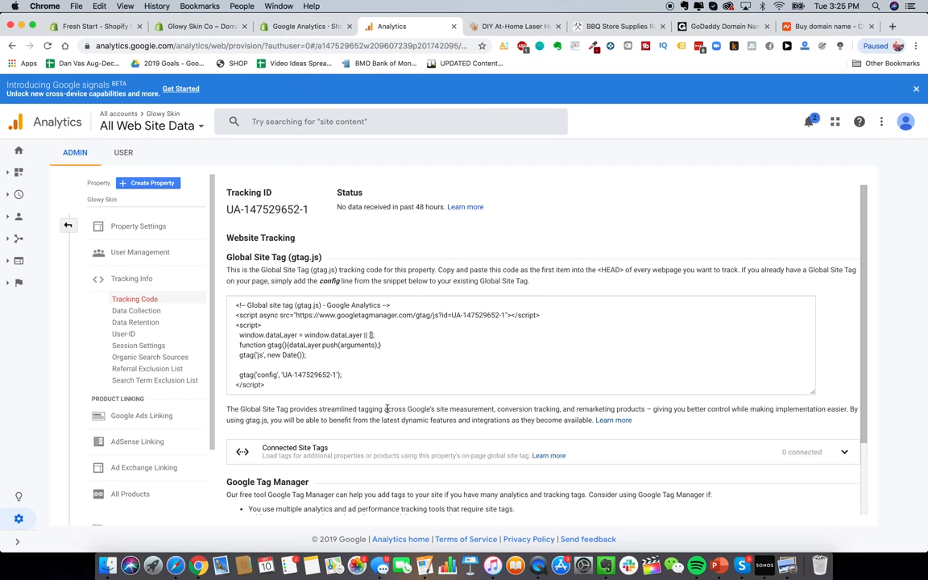
left_click(349, 342)
key("super+a")
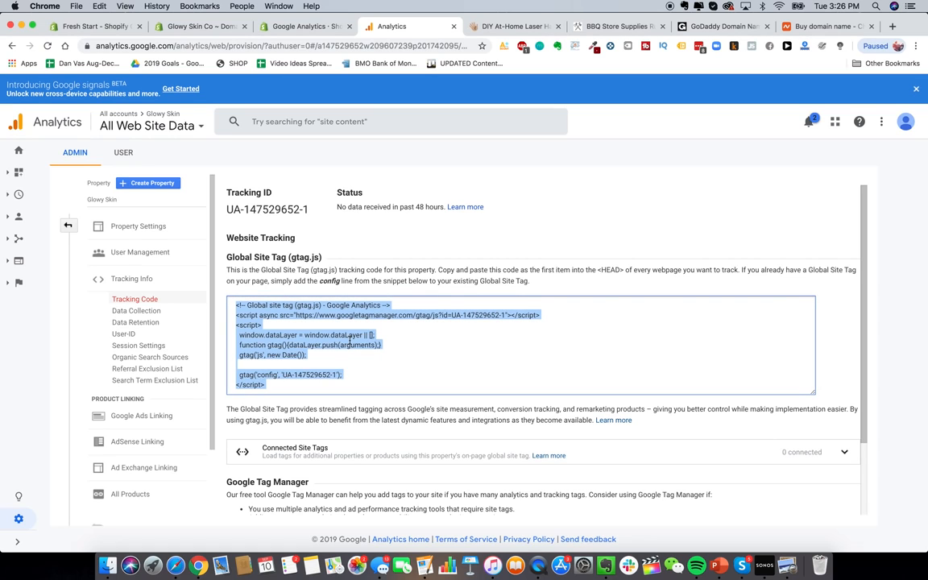
right_click(283, 349)
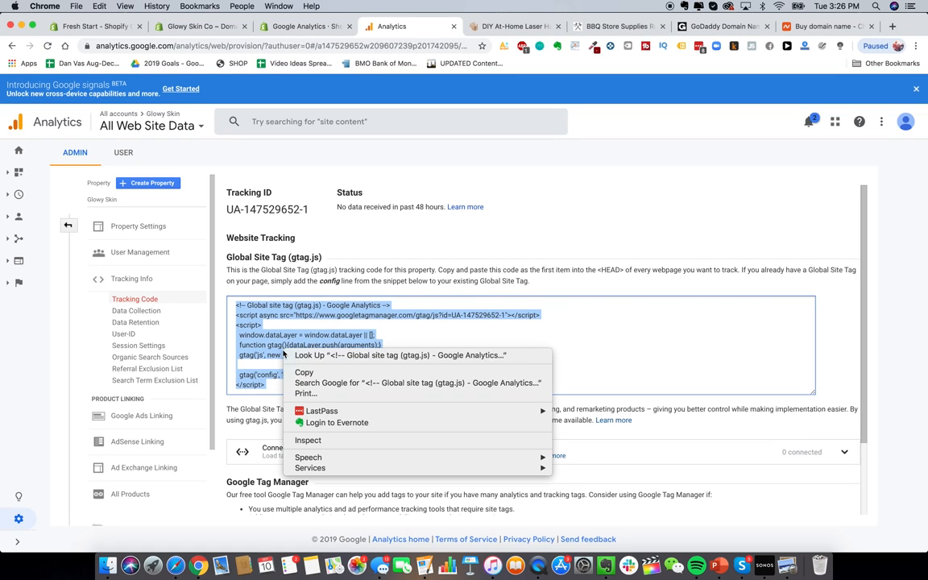
left_click(338, 373)
Step: Paste the tracking code into Shopify's Google Analytics account field
left_click(197, 29)
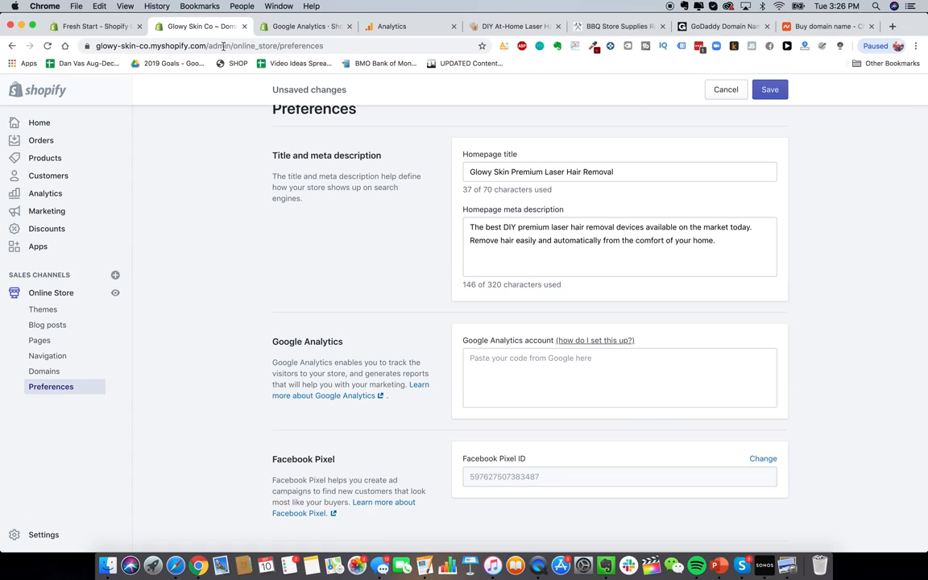
left_click(579, 391)
key("super+v")
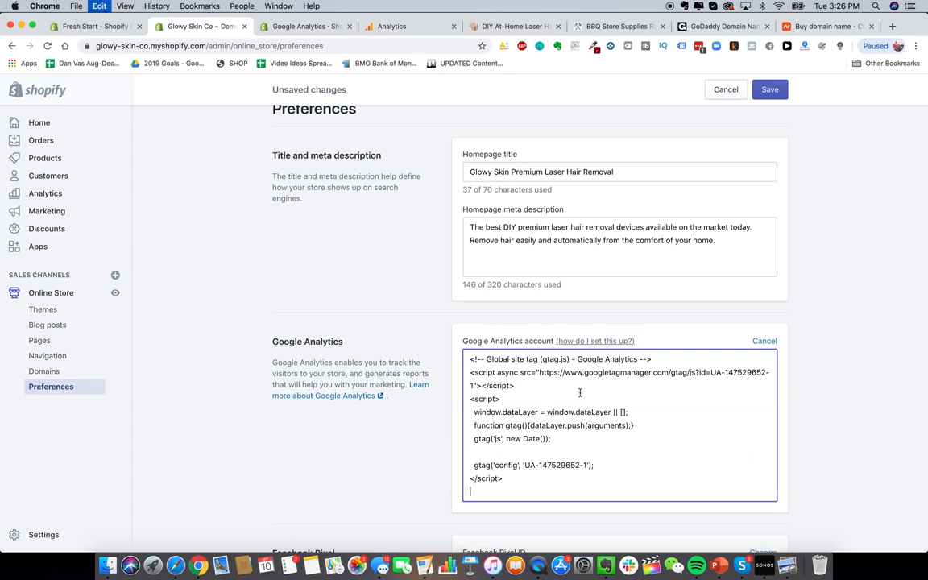
left_click(416, 460)
scroll(416, 459, "down", 5)
scroll(416, 460, "up", 3)
scroll(416, 460, "down", 4)
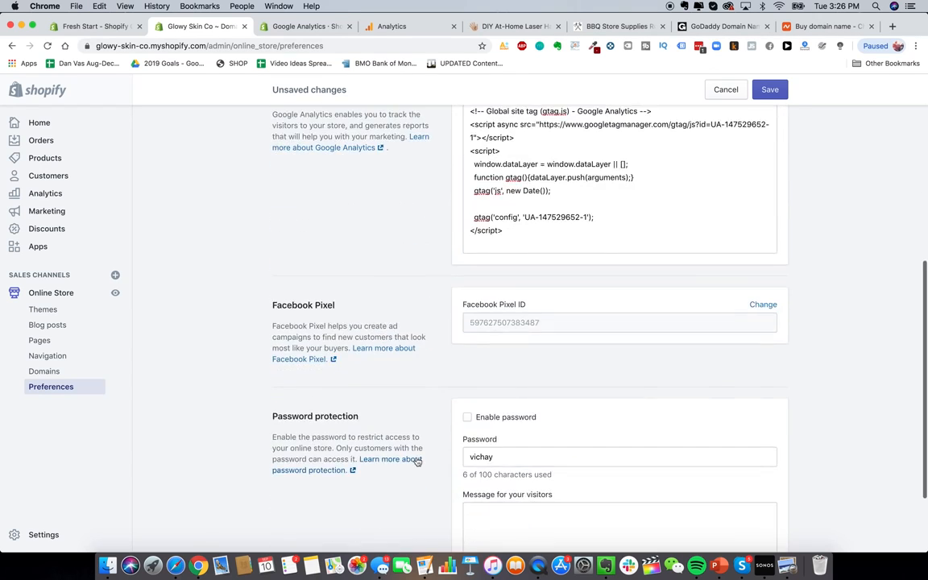
scroll(439, 405, "up", 1)
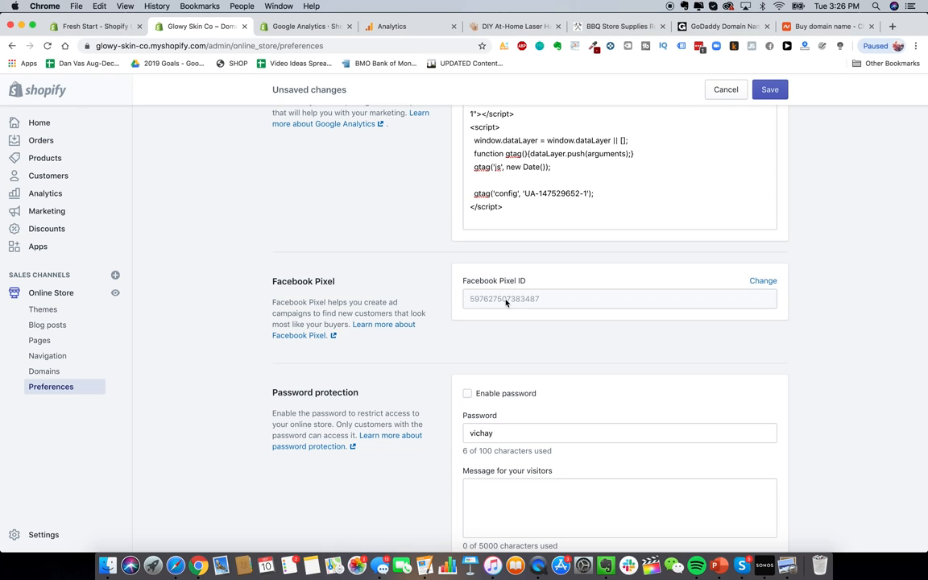
Step: Delete the storefront password and go to the Blog posts page
scroll(464, 301, "down", 1)
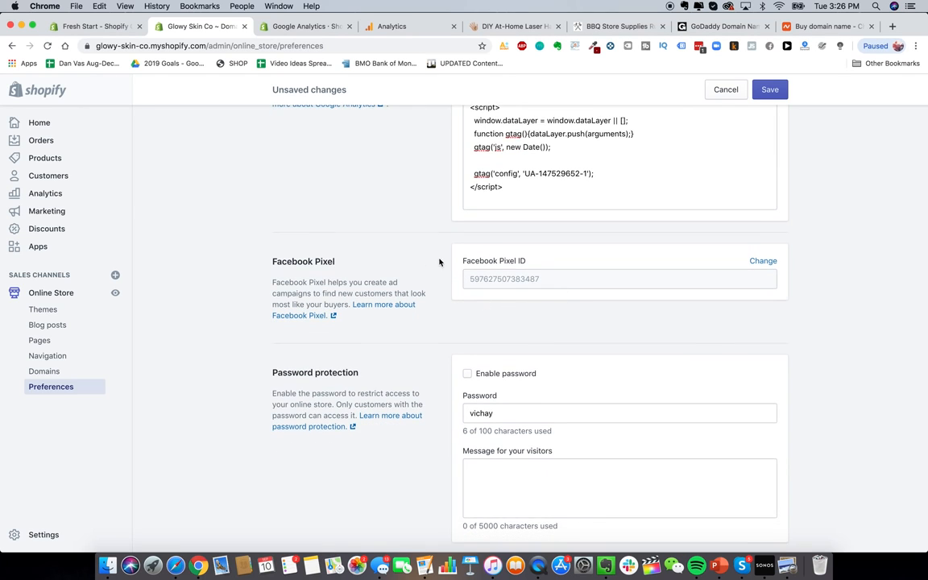
scroll(439, 261, "down", 3)
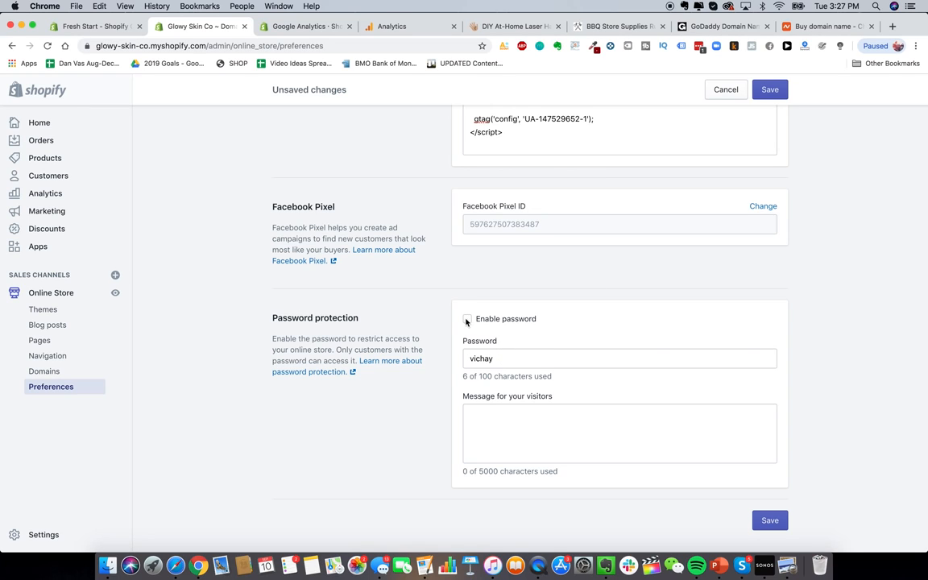
double_click(505, 359)
key("BackSpace")
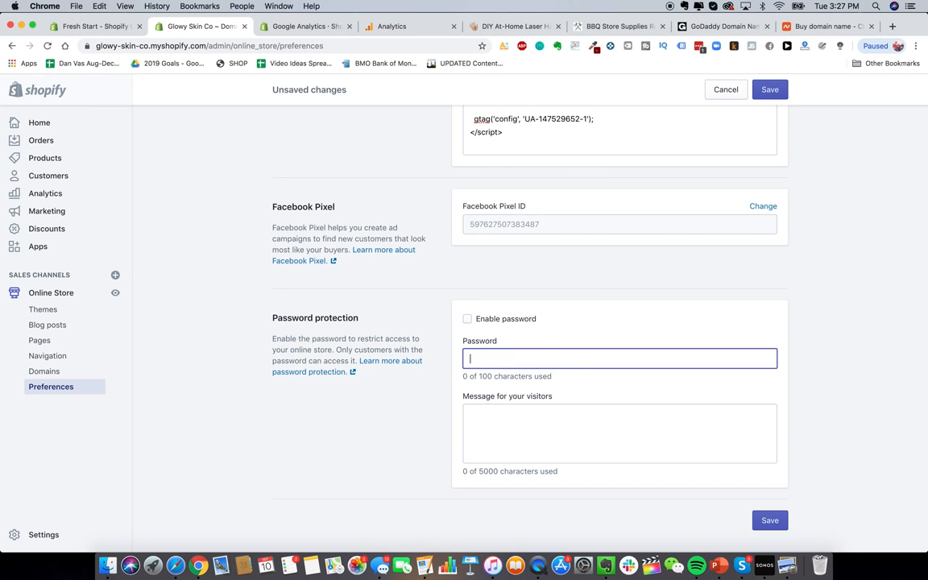
left_click(69, 326)
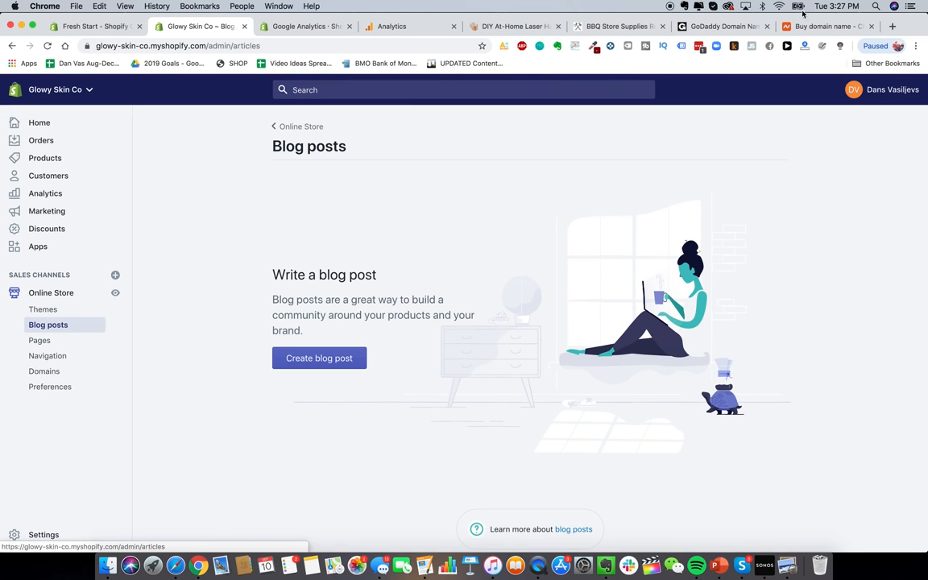
left_click(484, 27)
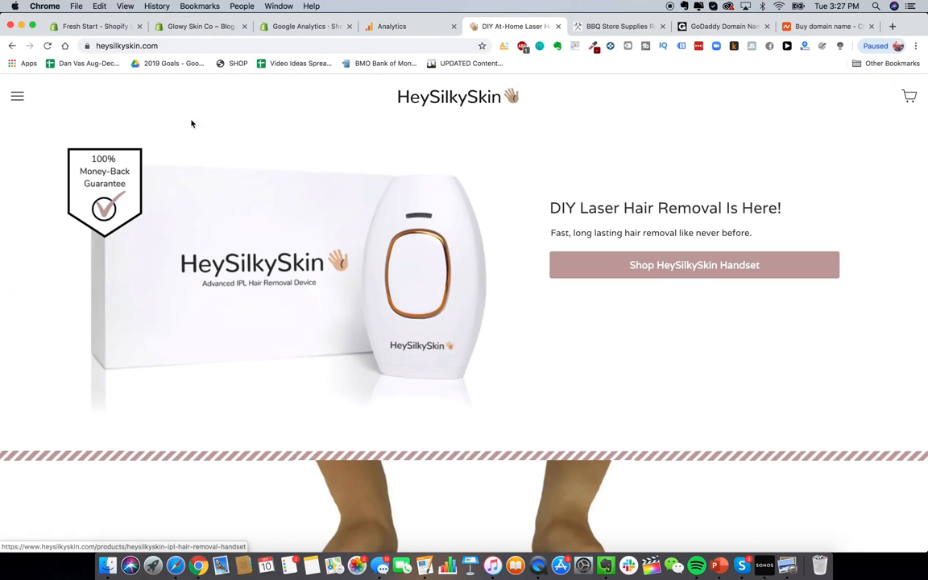
left_click(197, 26)
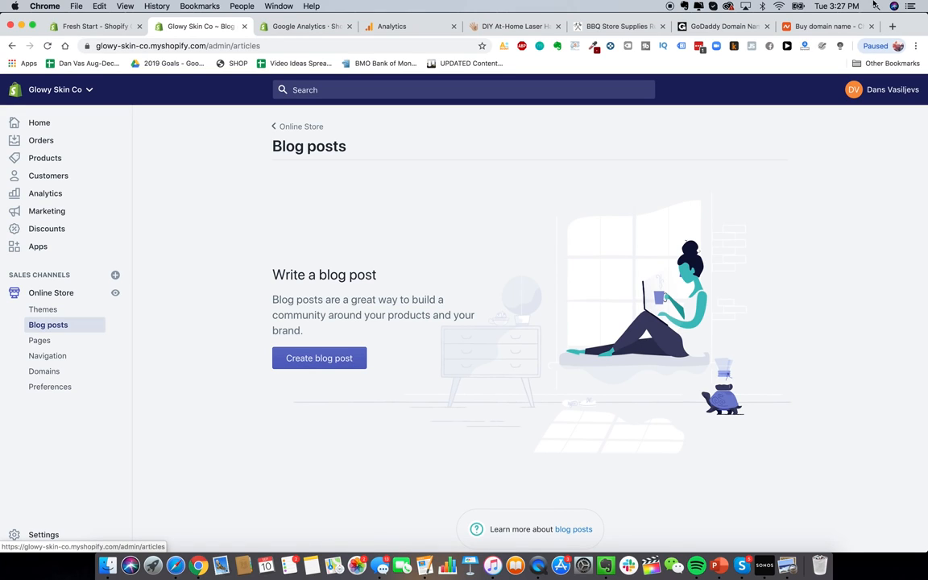
Step: Load blendjet.com in a new tab and browse its home page
left_click(891, 26)
type("blend")
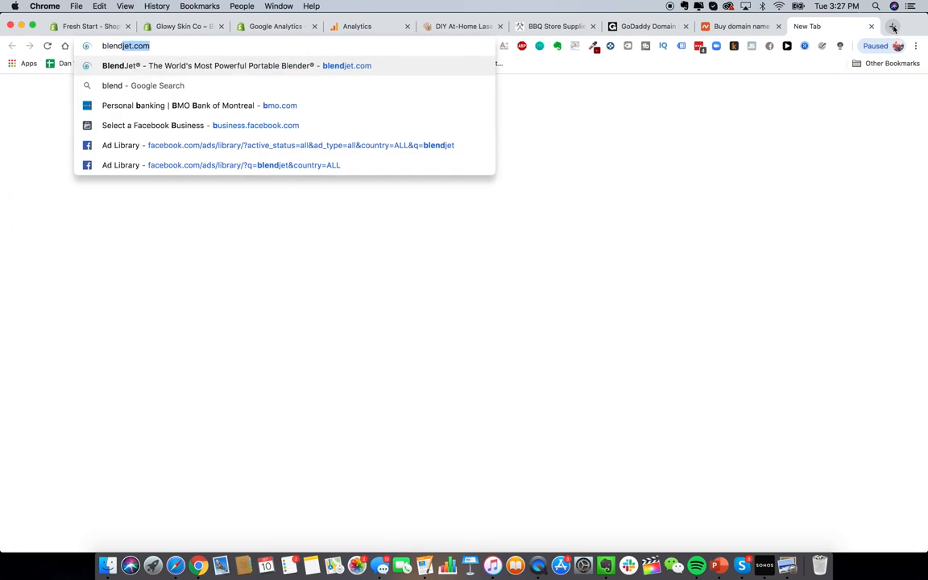
key("Return")
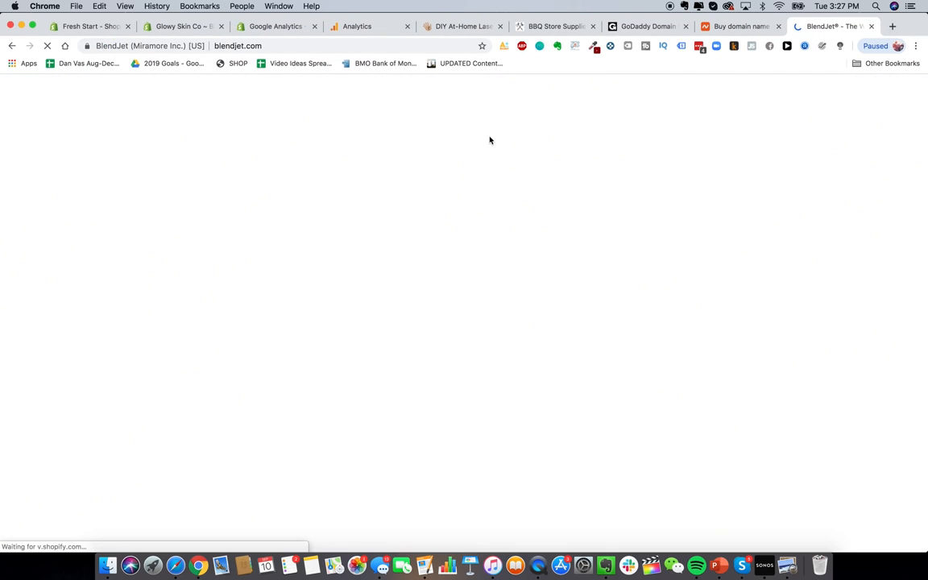
scroll(431, 380, "down", 15)
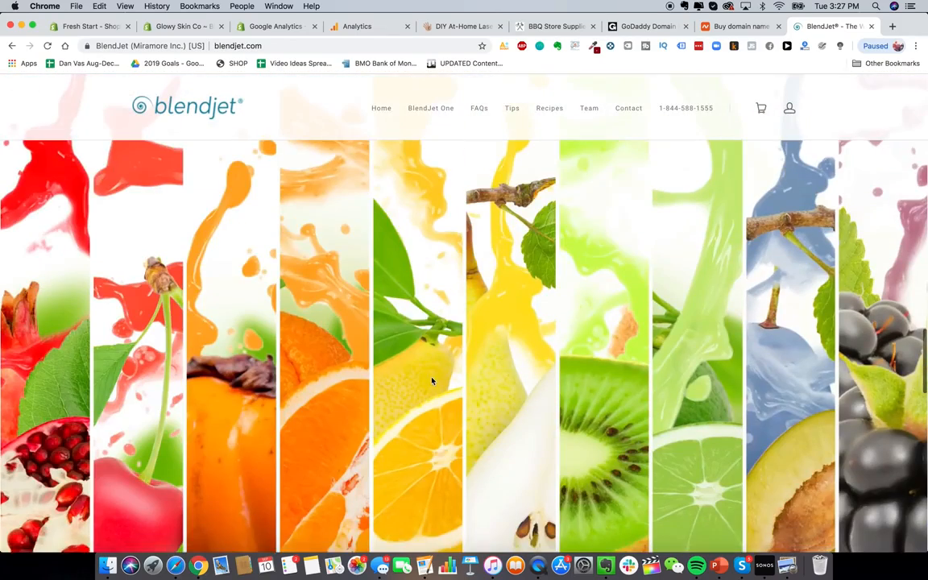
scroll(430, 380, "down", 10)
scroll(442, 494, "down", 1)
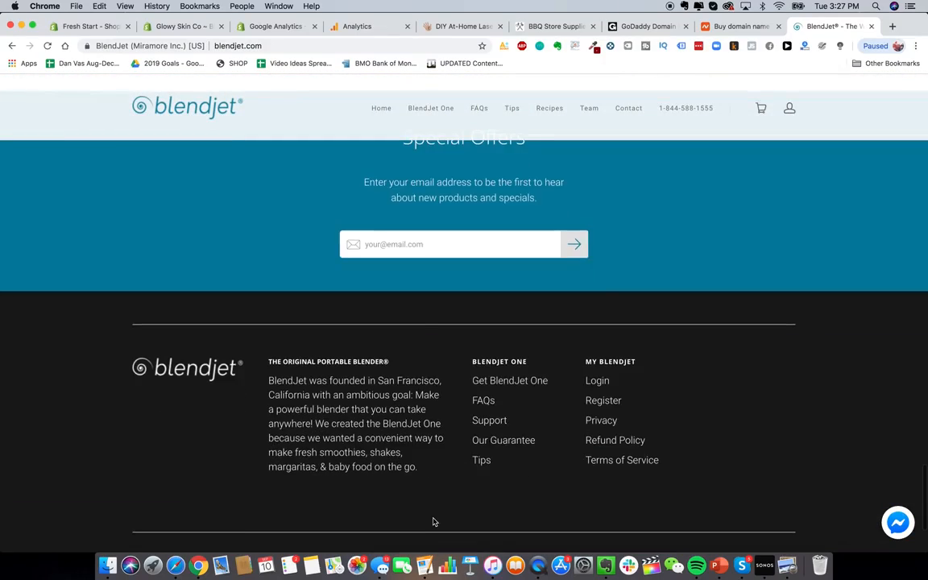
scroll(350, 407, "down", 5)
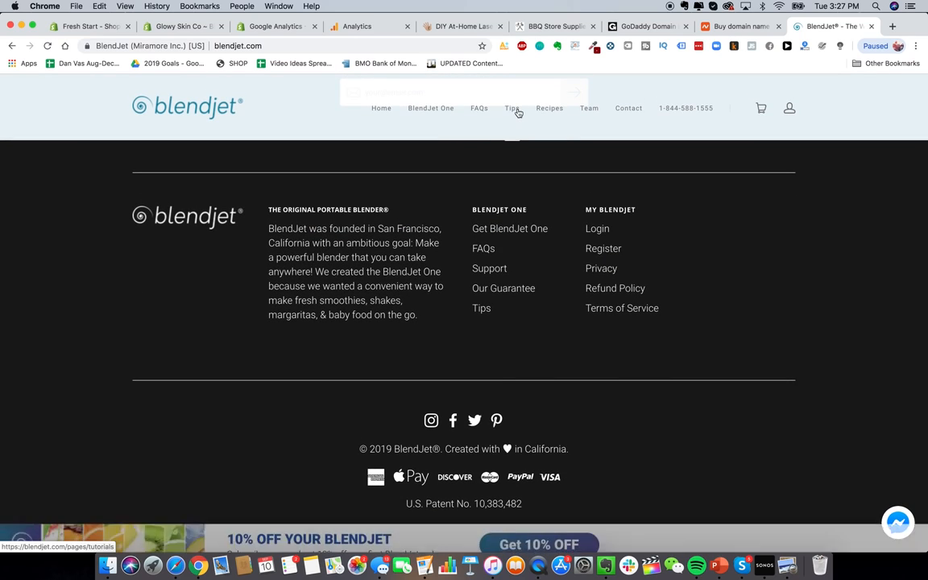
Step: Browse BlendJet's tips page, then return to the Glowy Skin Co admin
left_click(515, 109)
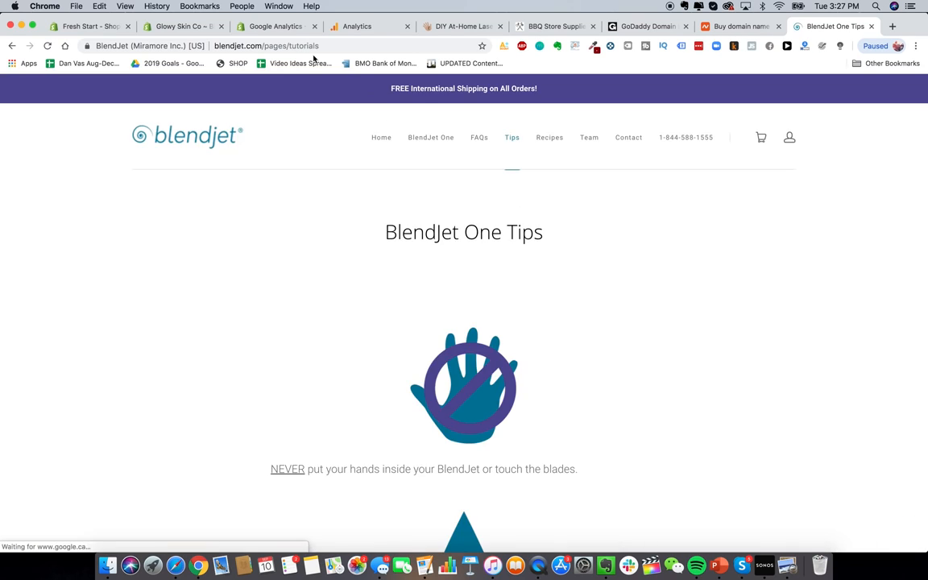
scroll(408, 235, "down", 7)
scroll(409, 234, "up", 7)
scroll(666, 318, "down", 20)
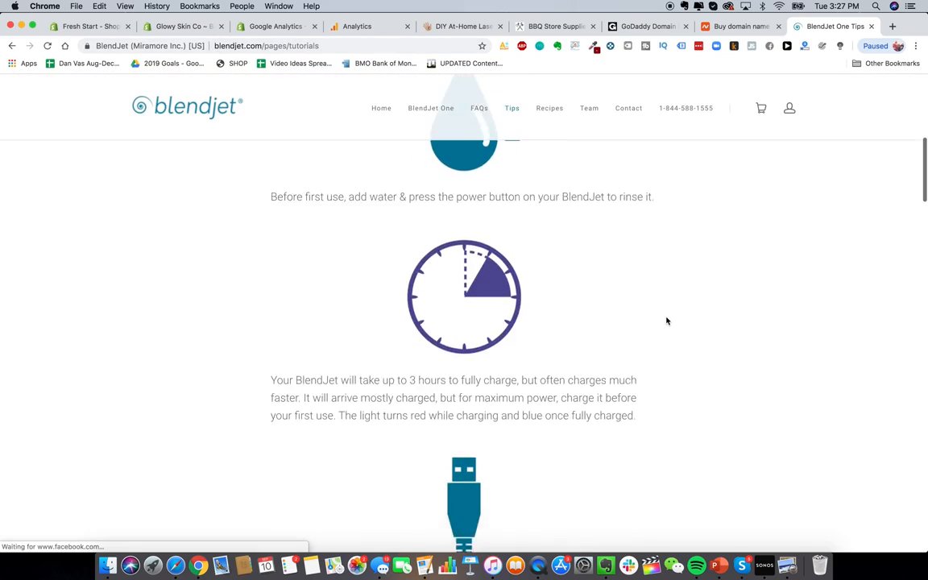
scroll(392, 302, "down", 12)
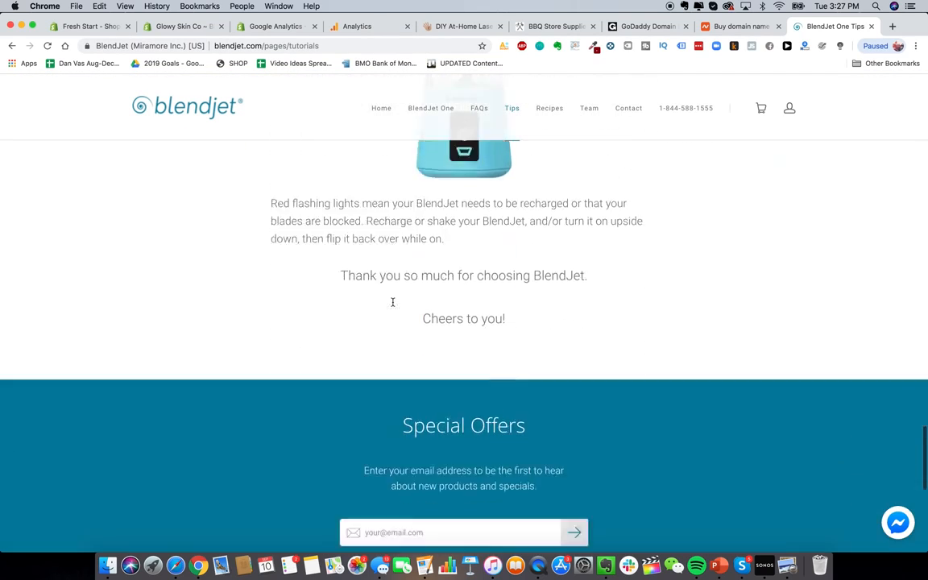
scroll(393, 306, "up", 20)
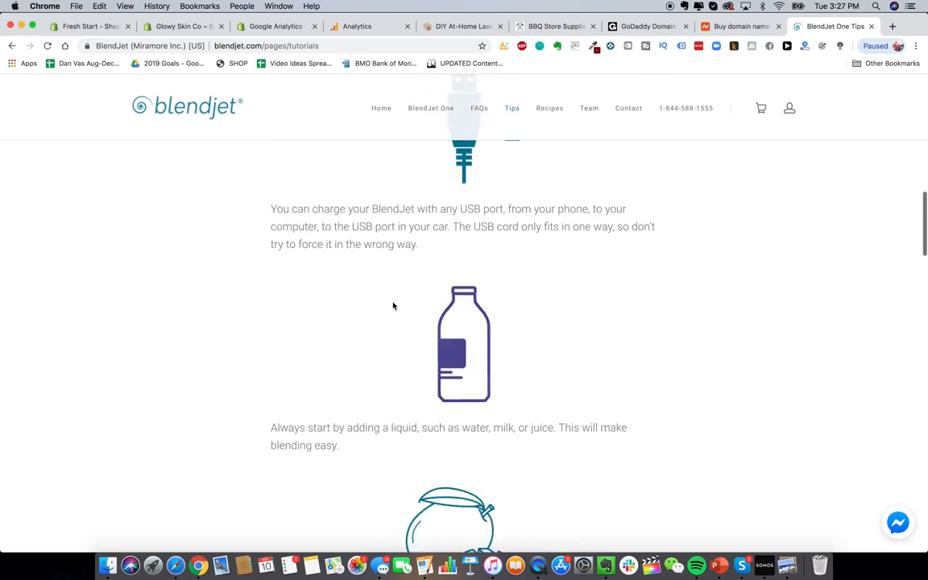
left_click(170, 27)
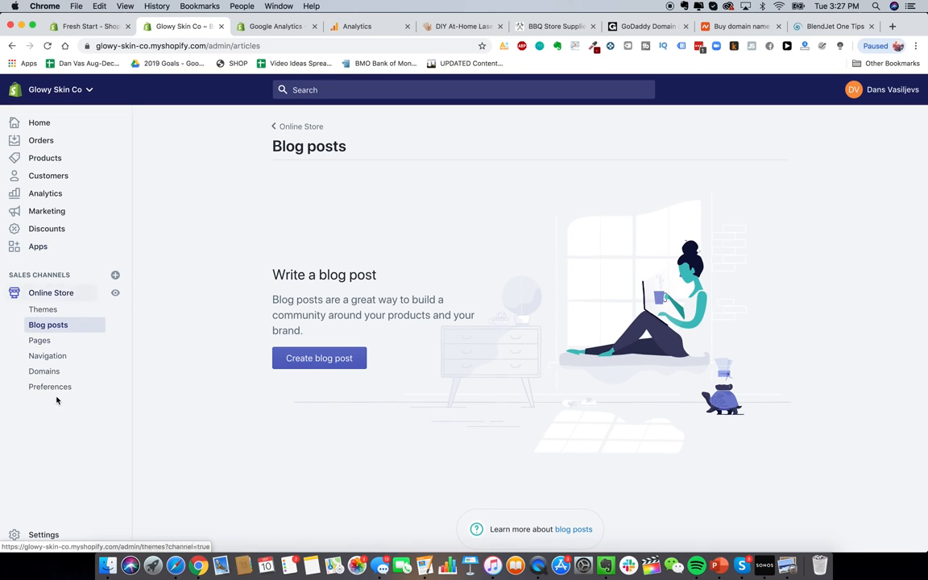
Step: Activate Shopify Payments from Settings > Payment providers
left_click(37, 536)
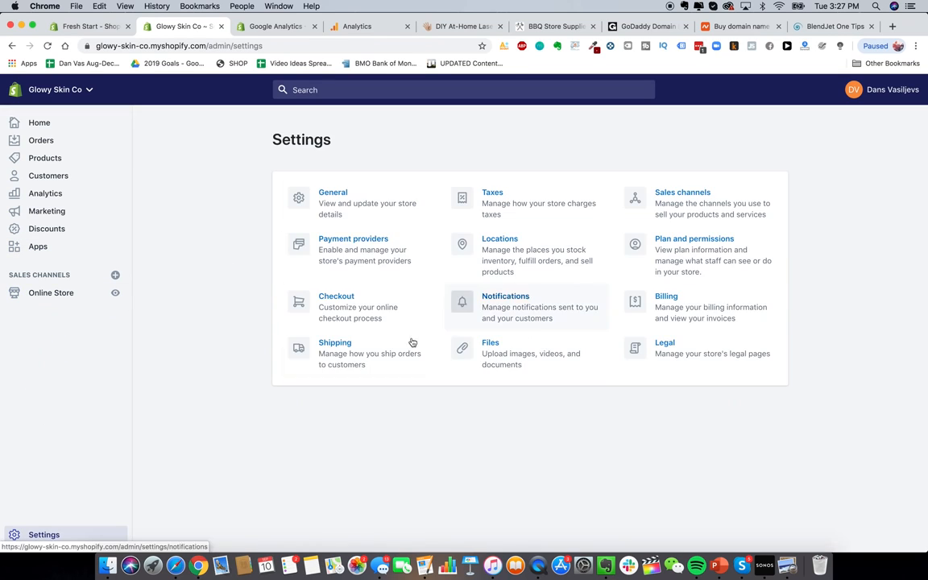
left_click(337, 243)
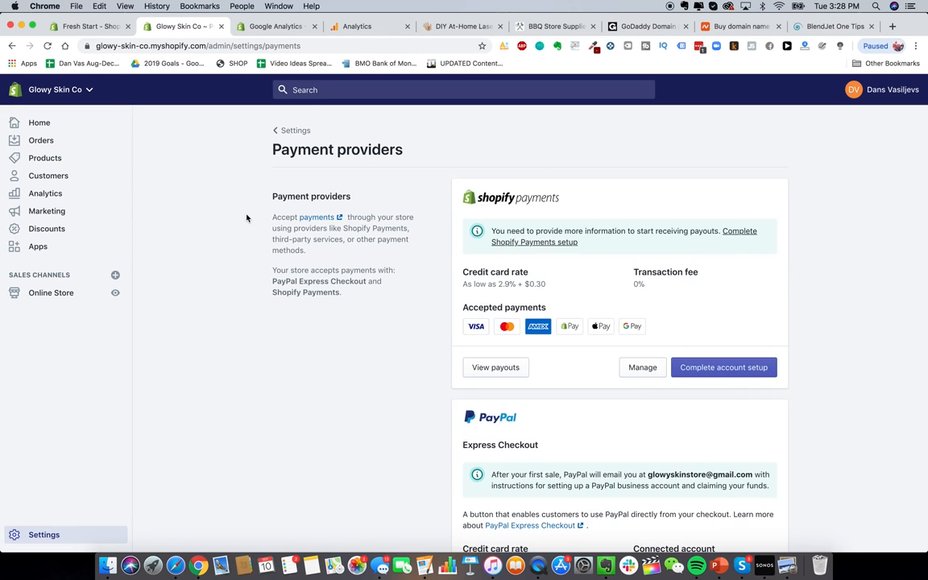
scroll(375, 300, "down", 1)
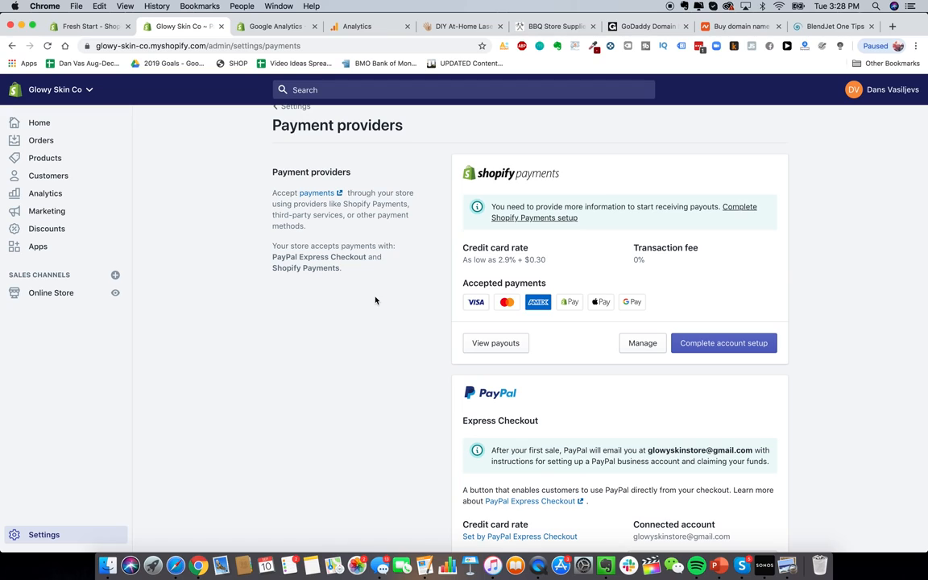
scroll(374, 300, "up", 1)
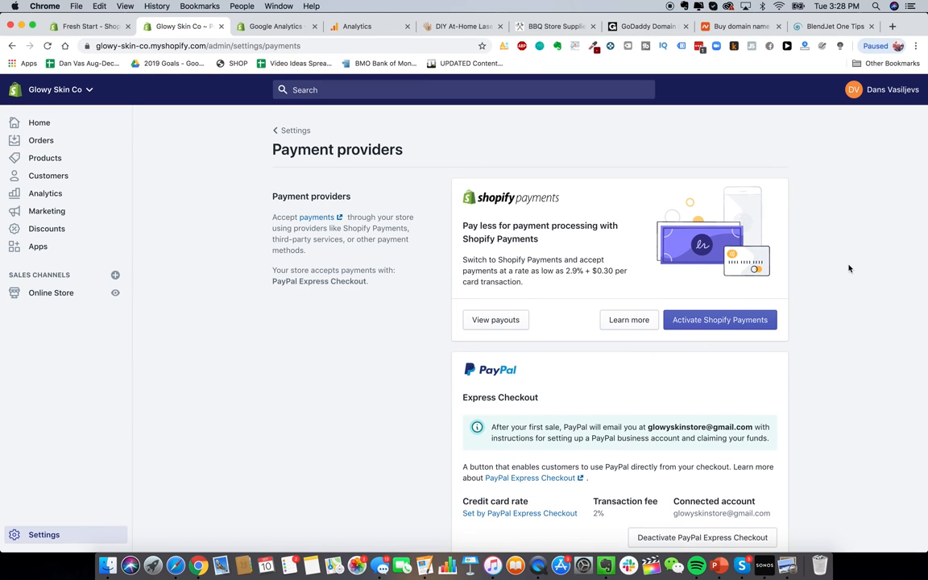
left_click(704, 321)
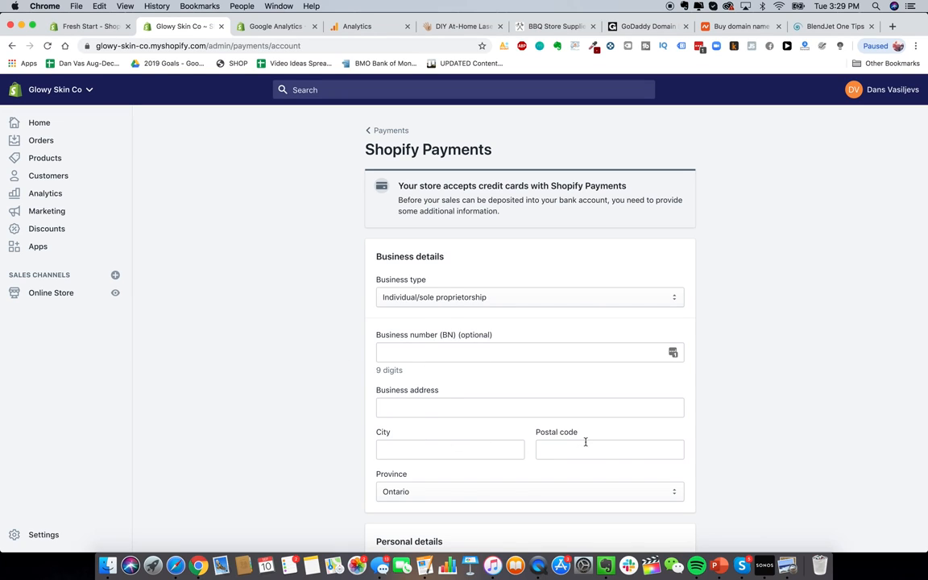
Step: Set the business type to Corporation in the account setup form
left_click(456, 294)
left_click(513, 305)
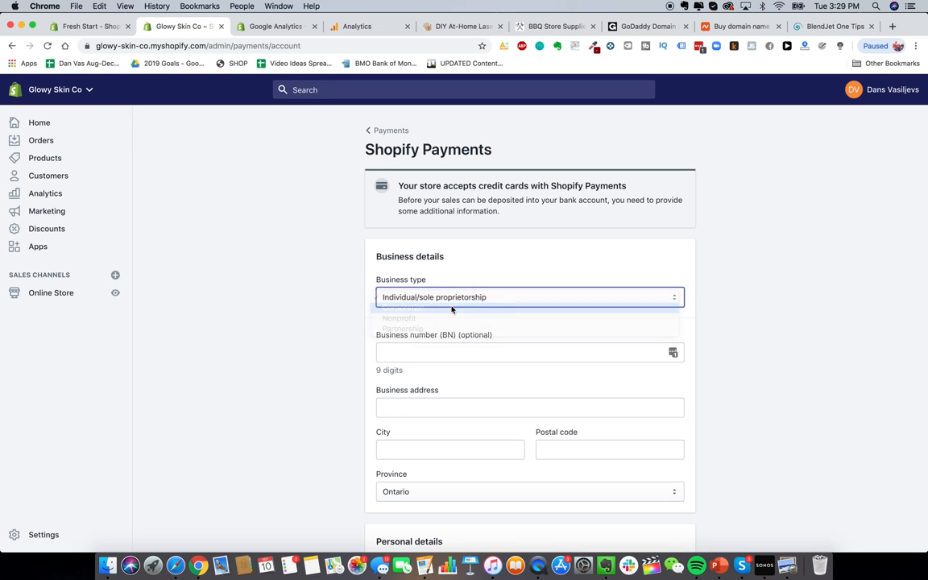
scroll(360, 387, "down", 5)
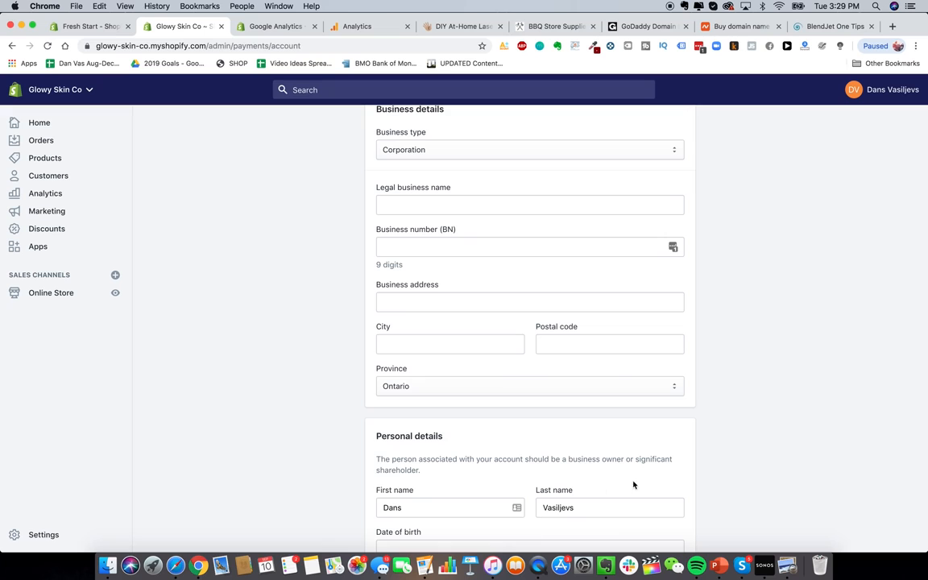
scroll(778, 398, "up", 1)
scroll(794, 361, "down", 1)
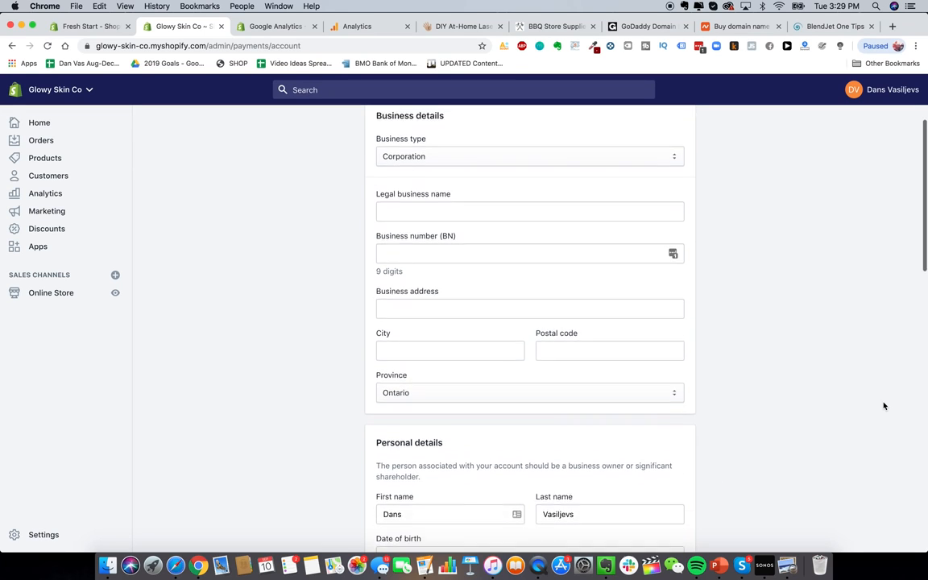
scroll(842, 376, "up", 2)
scroll(843, 376, "up", 1)
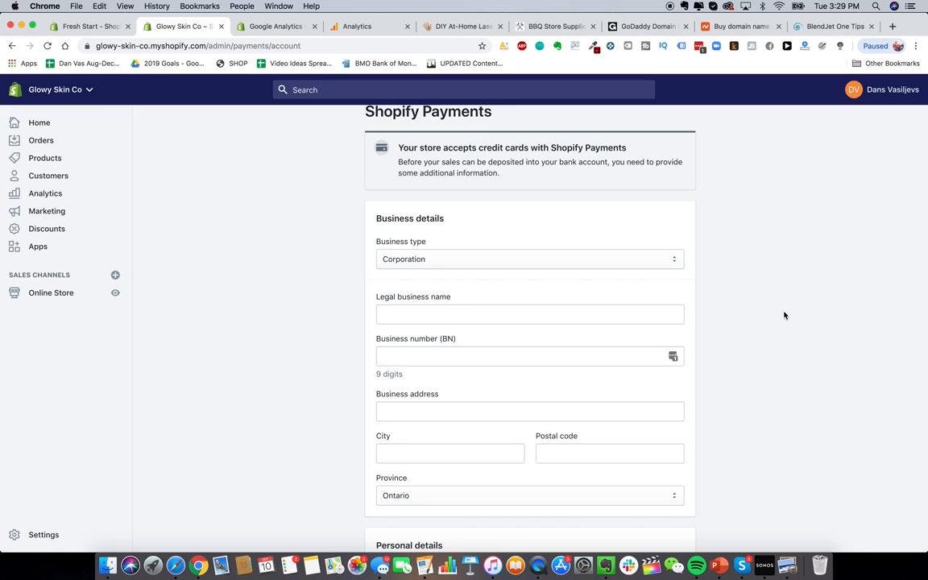
scroll(783, 287, "up", 1)
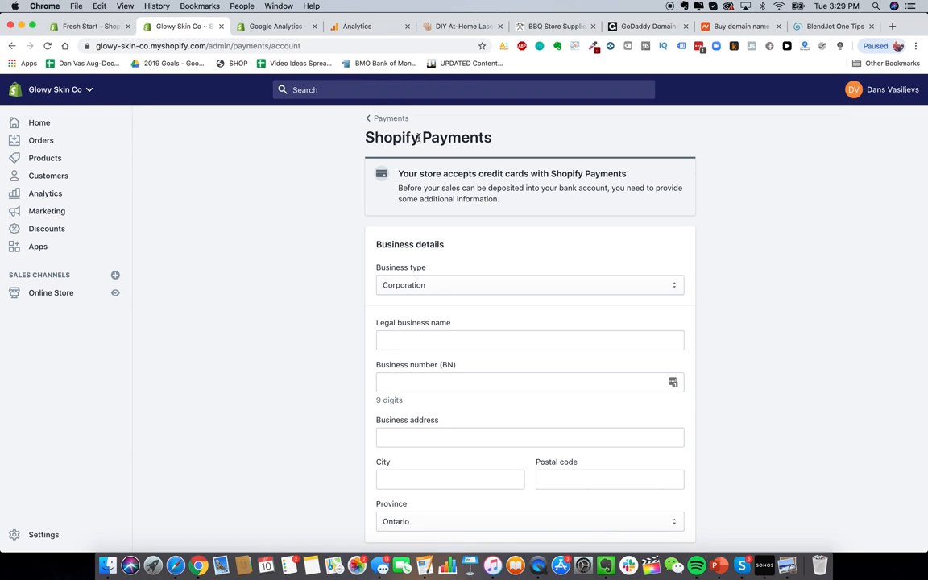
left_click(891, 26)
type("paypal.com")
key("Return")
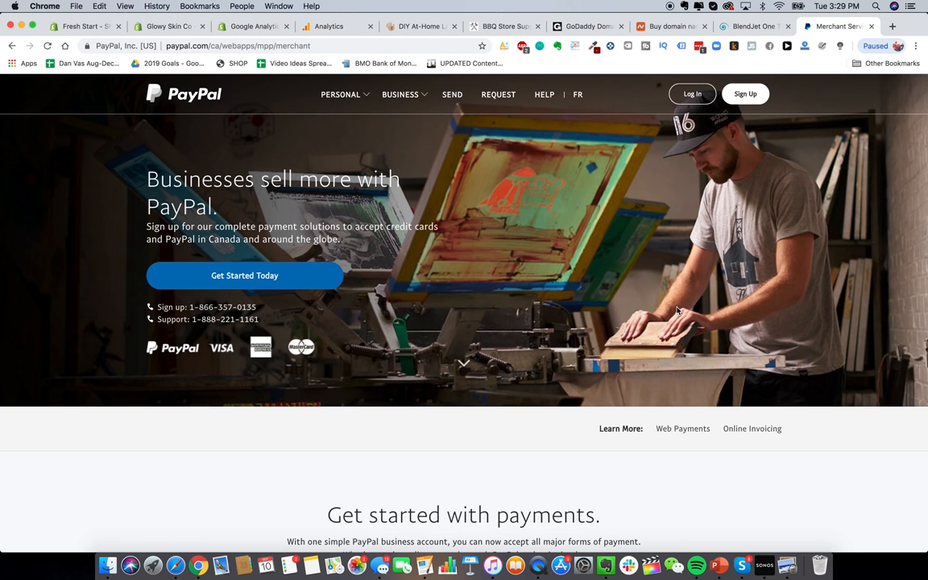
left_click(746, 100)
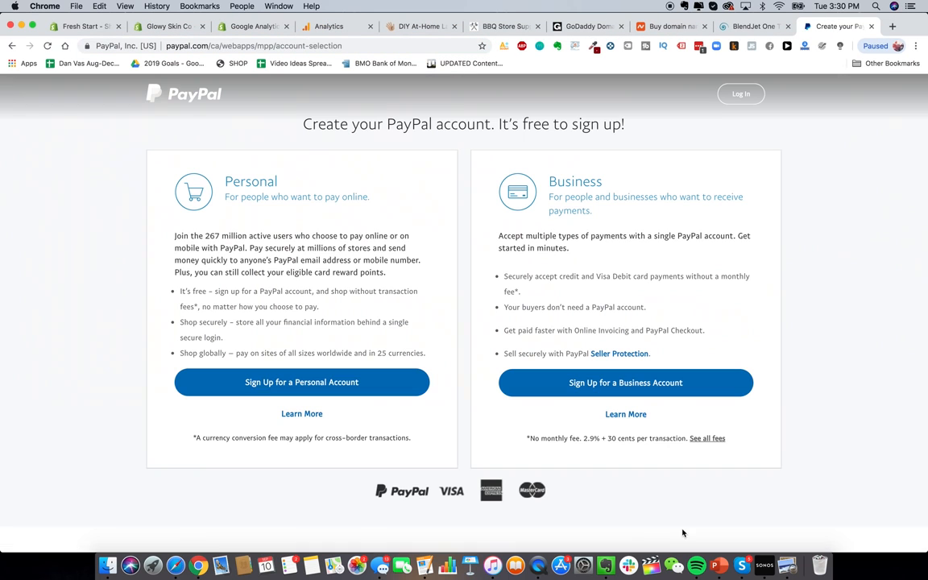
left_click(662, 383)
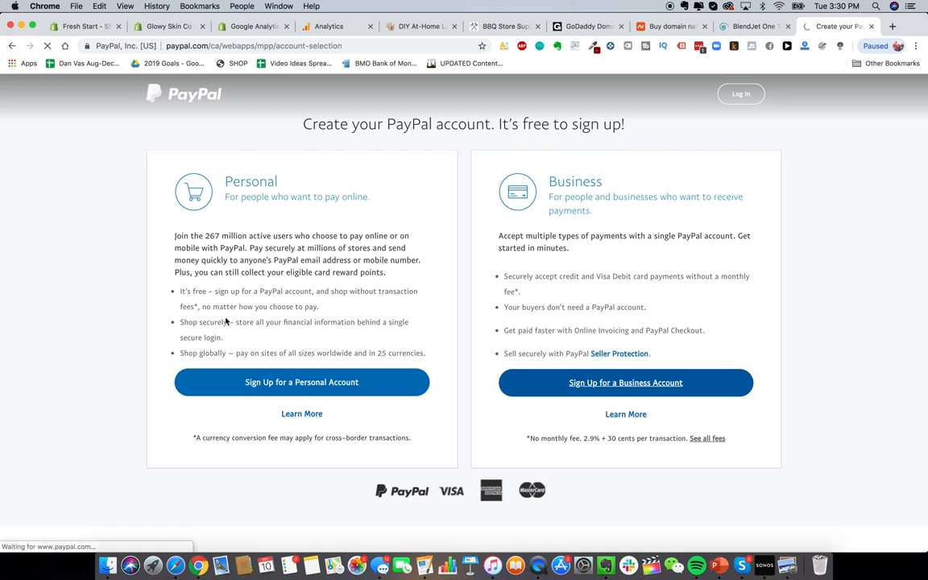
key("super+w")
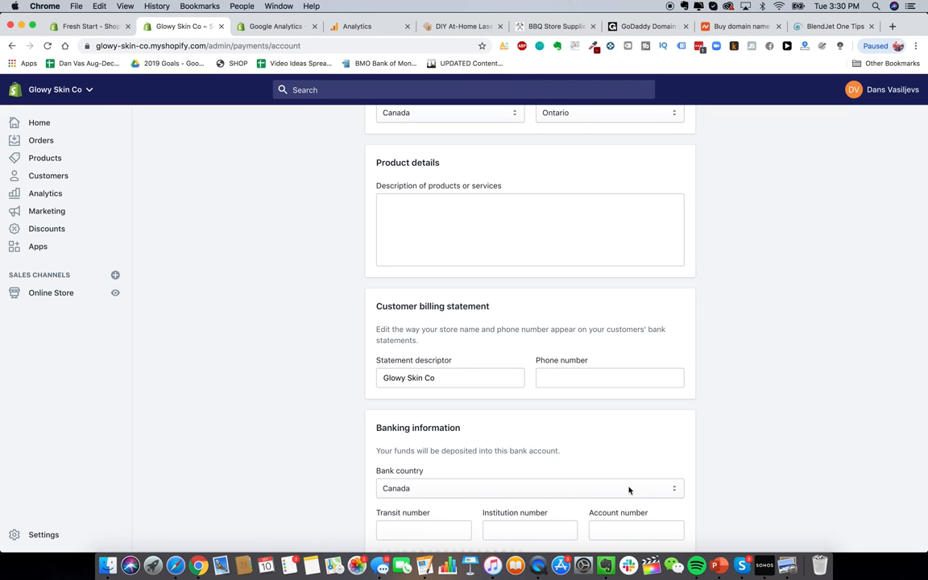
Step: Keep Canada as bank country and change the statement descriptor to GLOWY SKIN
left_click(586, 485)
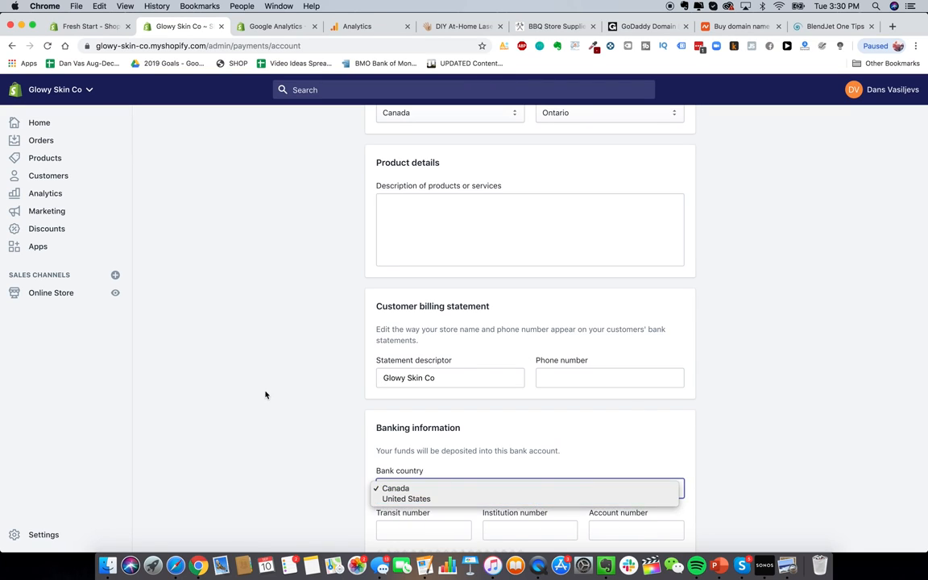
left_click(463, 442)
scroll(418, 385, "up", 1)
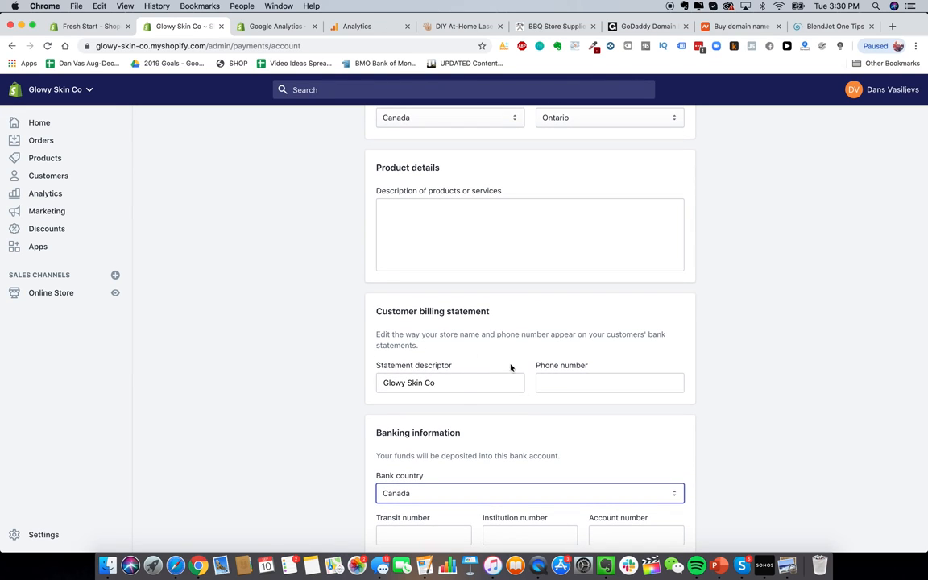
triple_click(439, 381)
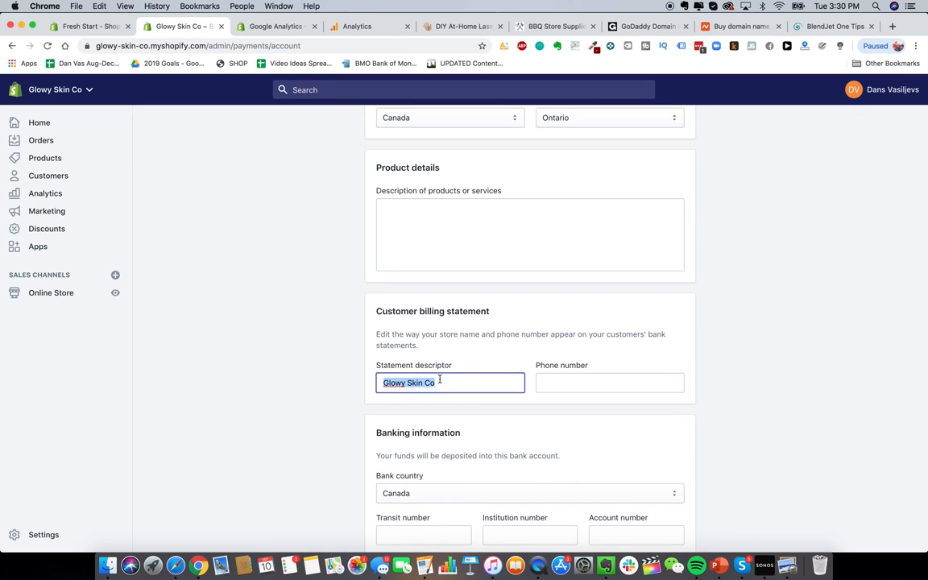
type("GLOWY SKIN")
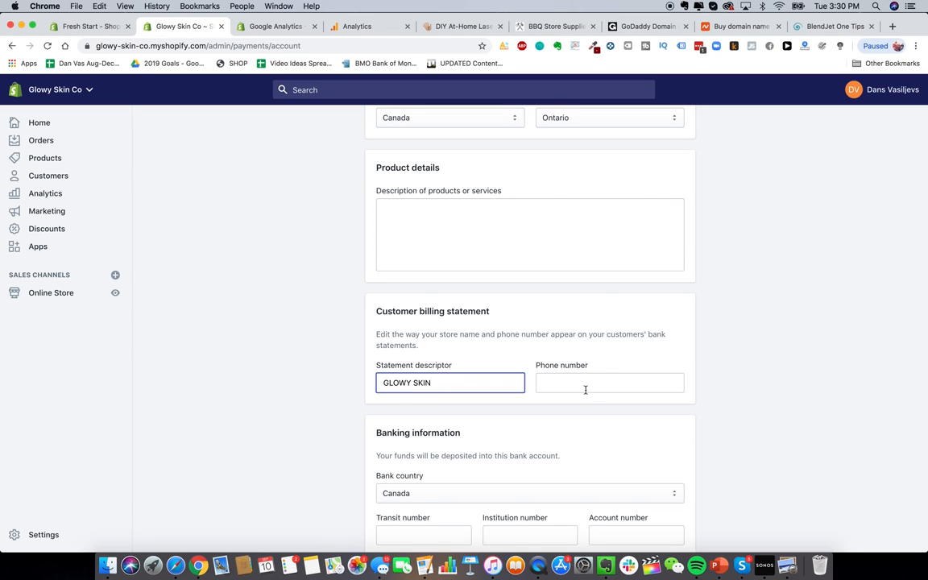
left_click(588, 416)
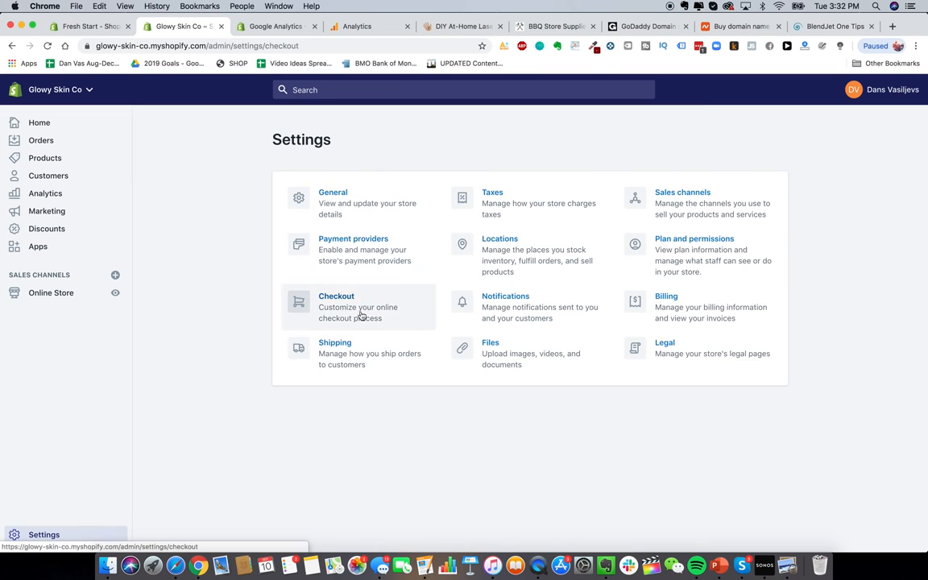
Step: Open the Checkout settings and scroll down to the Form options section
left_click(360, 315)
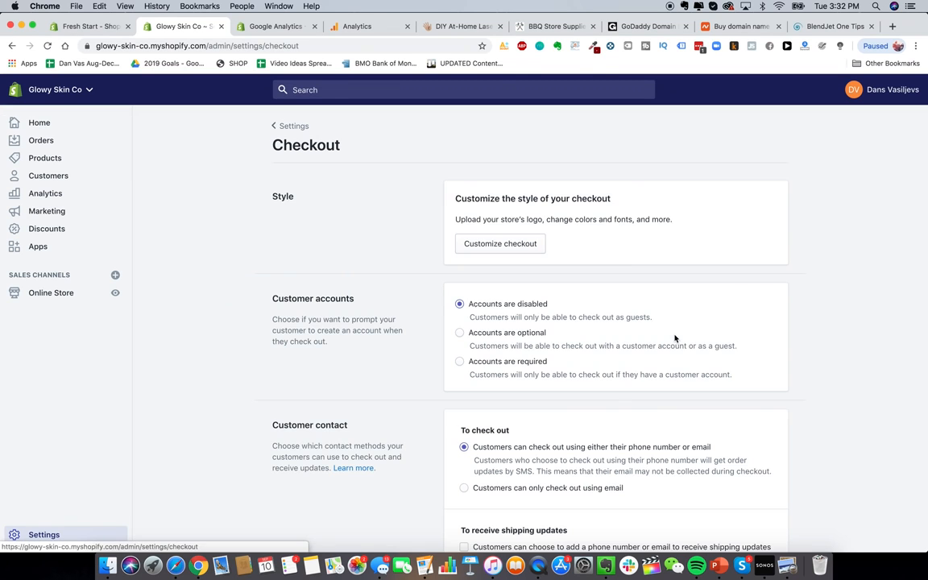
scroll(455, 236, "down", 2)
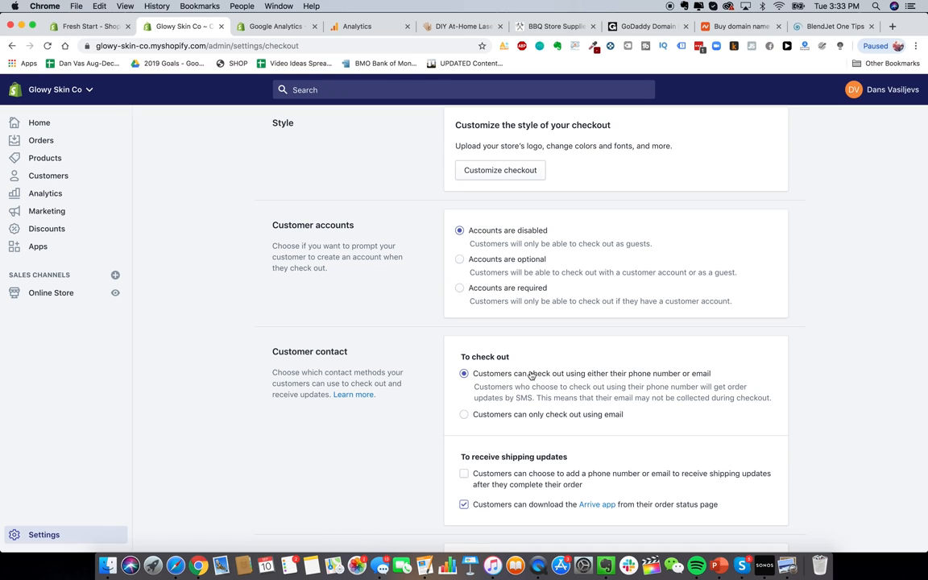
scroll(529, 374, "down", 2)
scroll(413, 378, "down", 2)
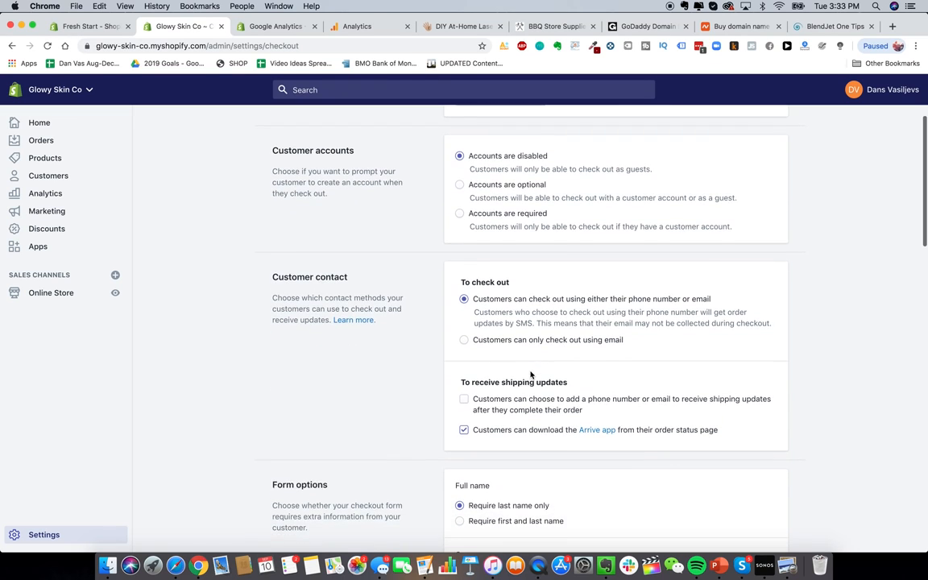
scroll(464, 283, "down", 1)
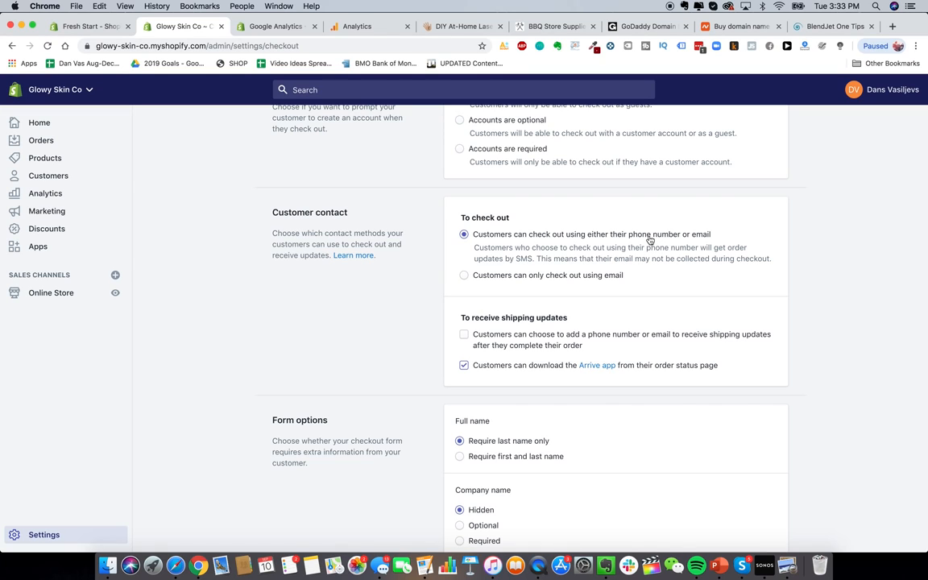
scroll(523, 283, "up", 1)
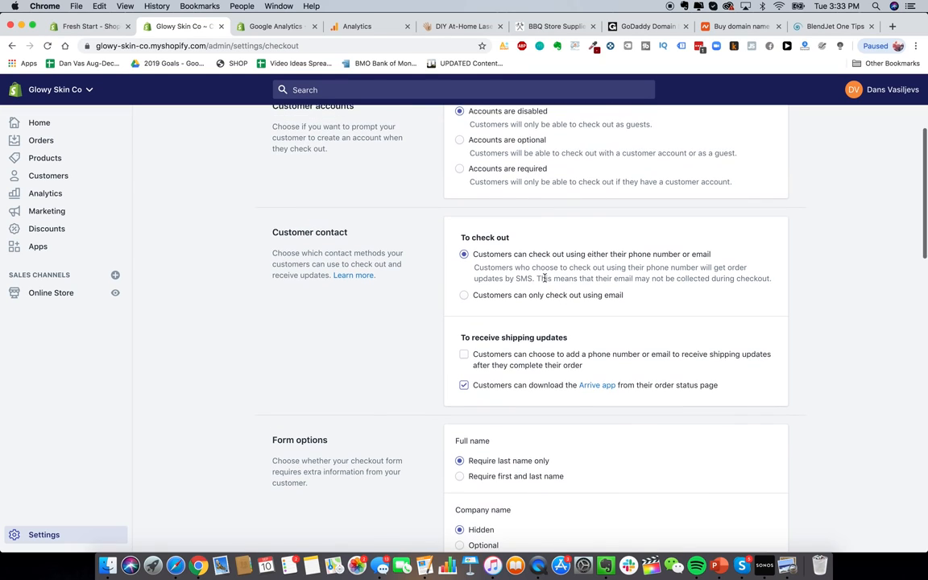
scroll(501, 303, "down", 1)
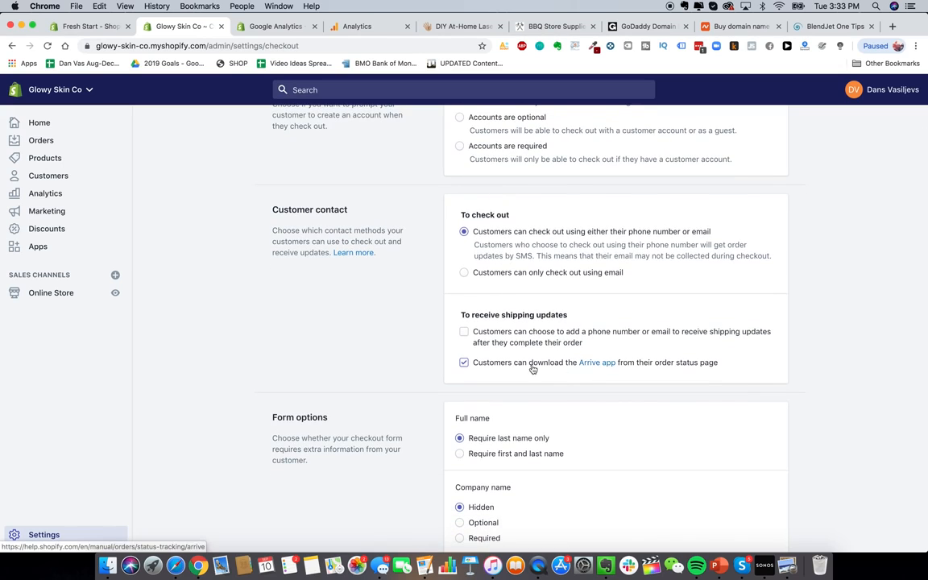
scroll(516, 364, "down", 1)
scroll(517, 364, "down", 3)
scroll(515, 364, "up", 1)
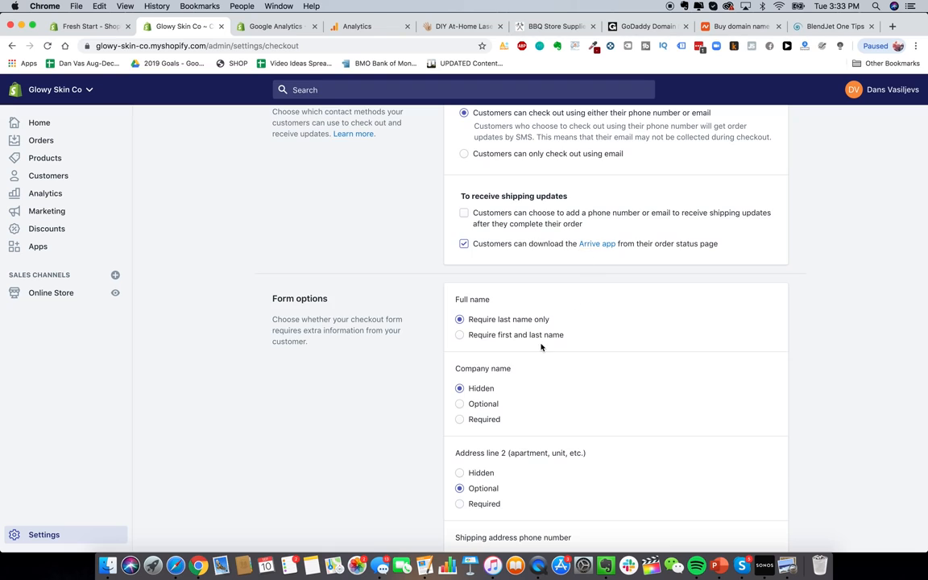
scroll(542, 346, "down", 2)
scroll(446, 263, "down", 1)
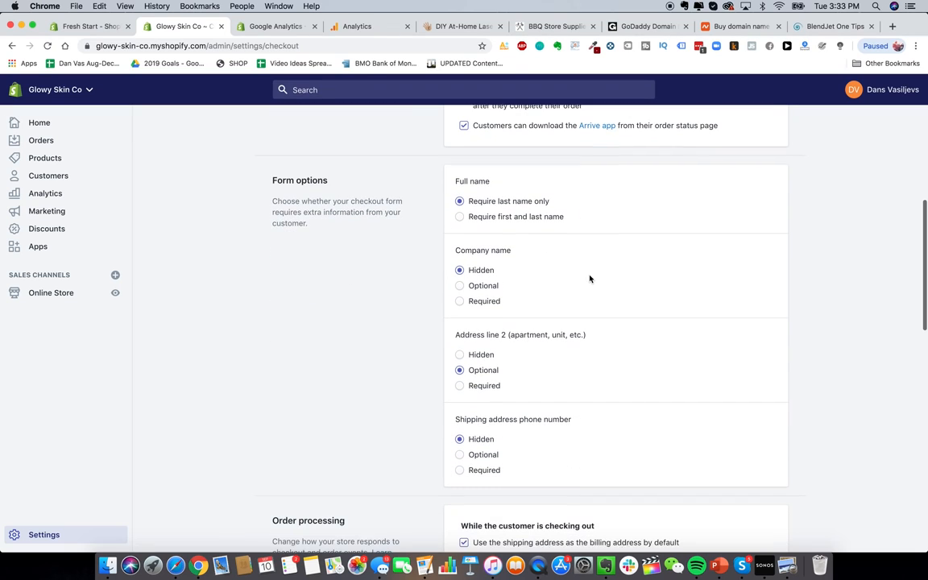
Step: Set the checkout form to require customers' first and last name
left_click(527, 217)
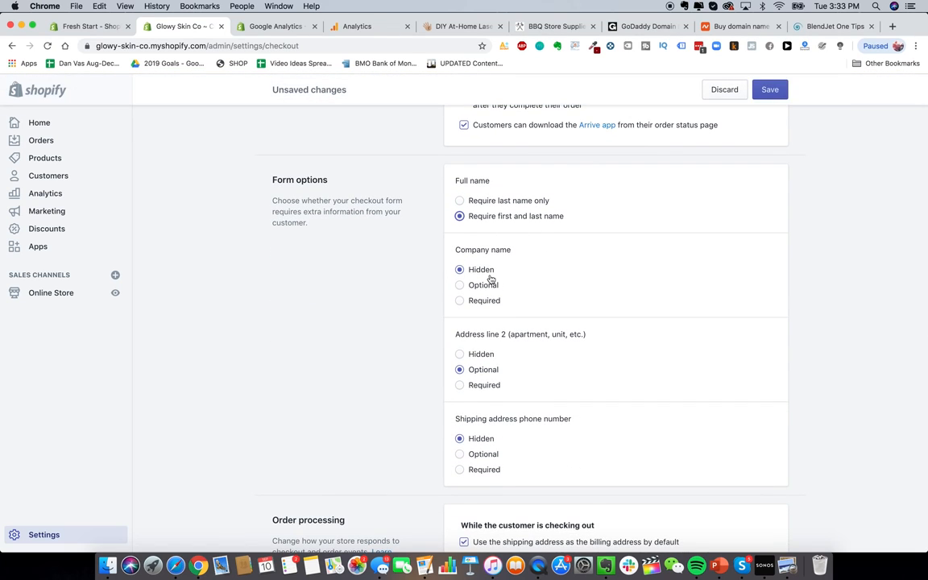
scroll(489, 278, "down", 1)
scroll(499, 265, "down", 1)
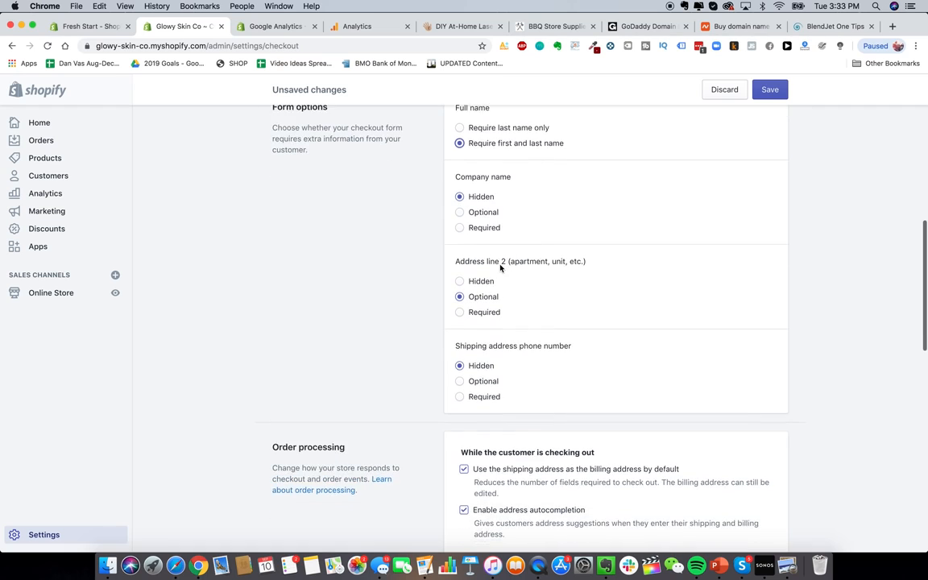
scroll(531, 331, "up", 2)
scroll(520, 362, "down", 3)
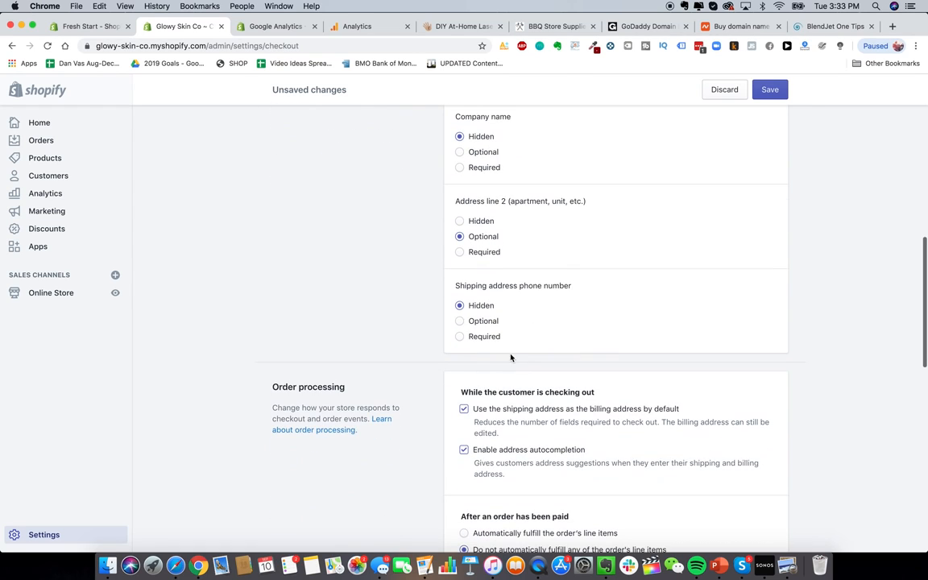
scroll(508, 334, "down", 2)
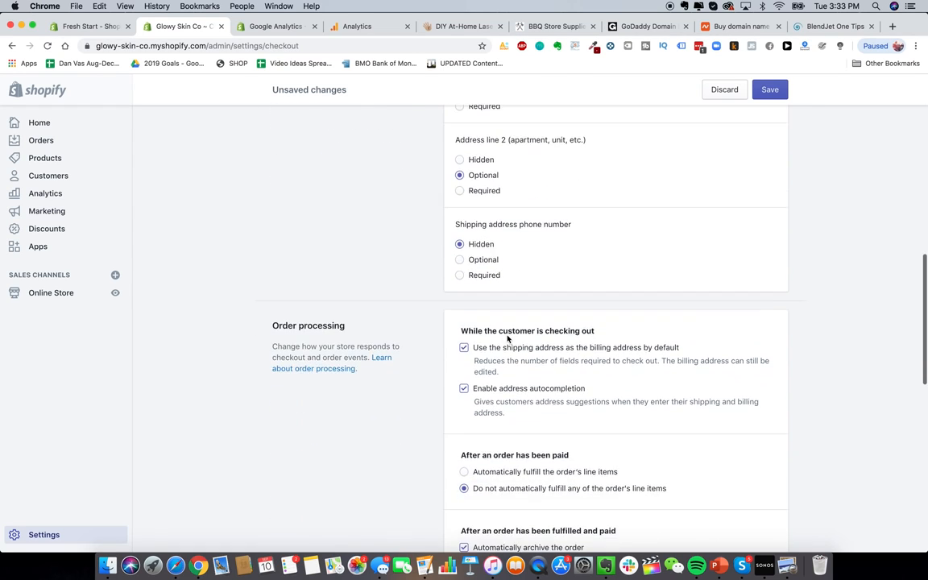
scroll(545, 296, "down", 4)
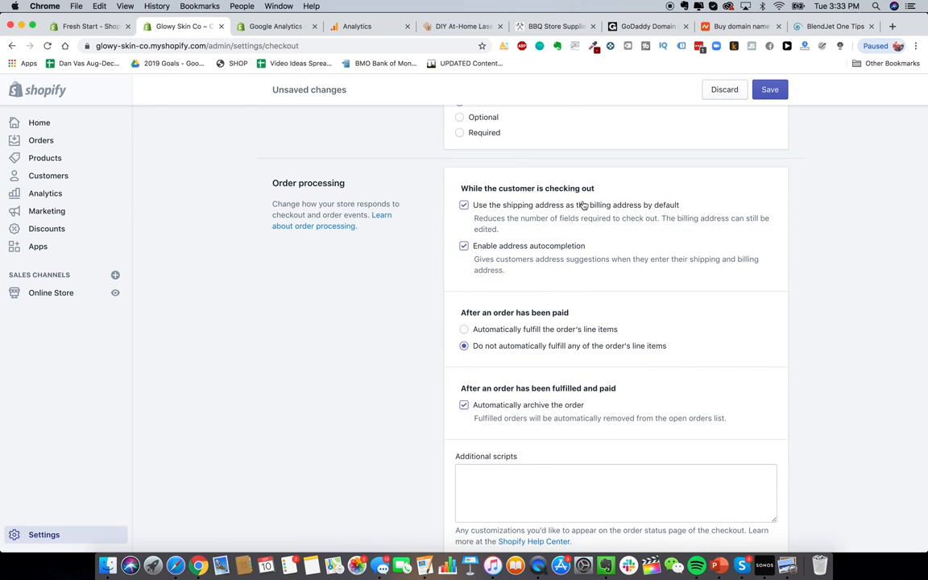
scroll(481, 216, "down", 1)
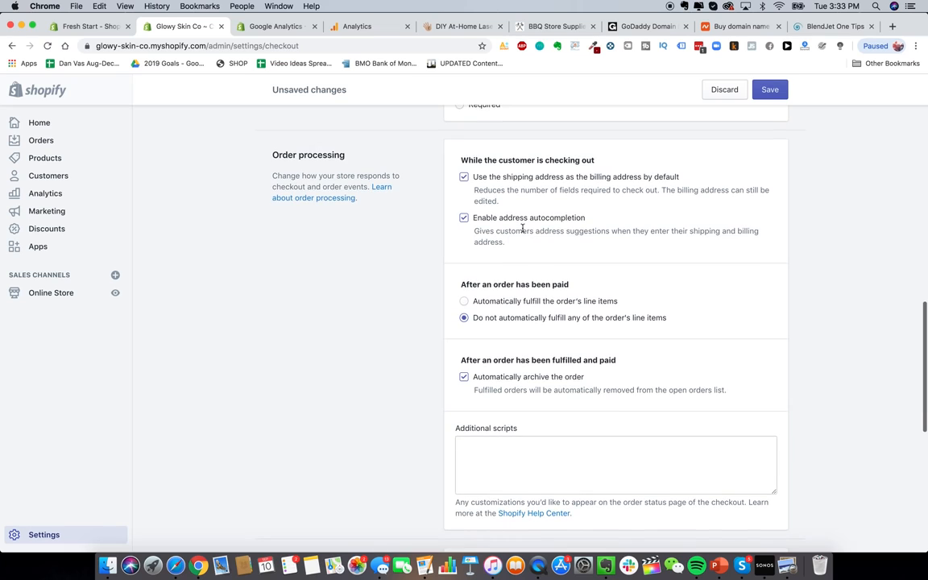
scroll(522, 229, "down", 1)
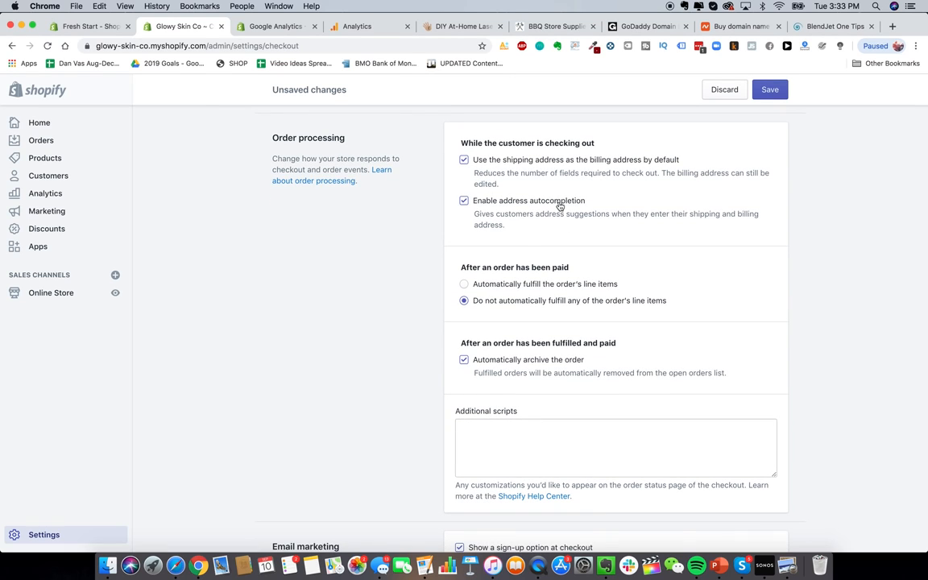
scroll(560, 207, "down", 3)
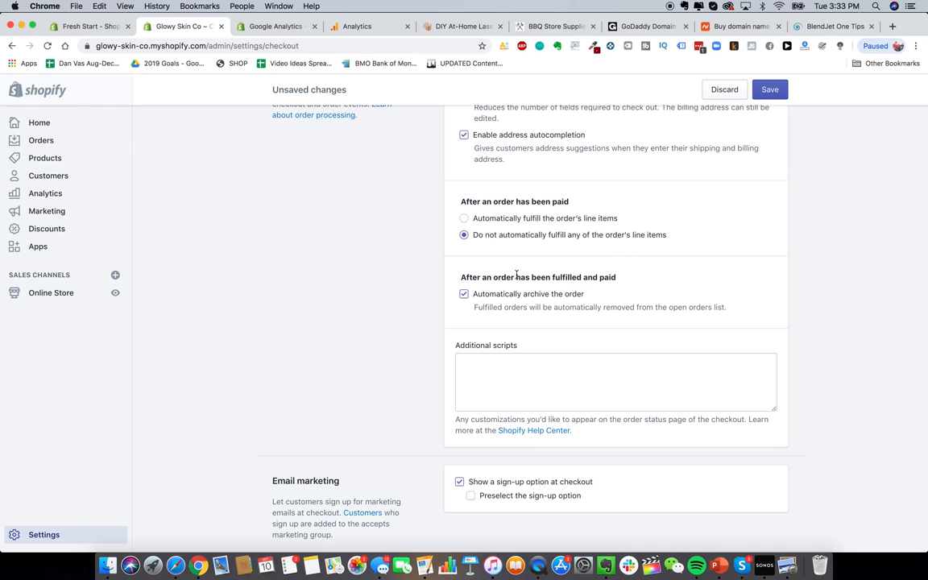
scroll(516, 274, "down", 2)
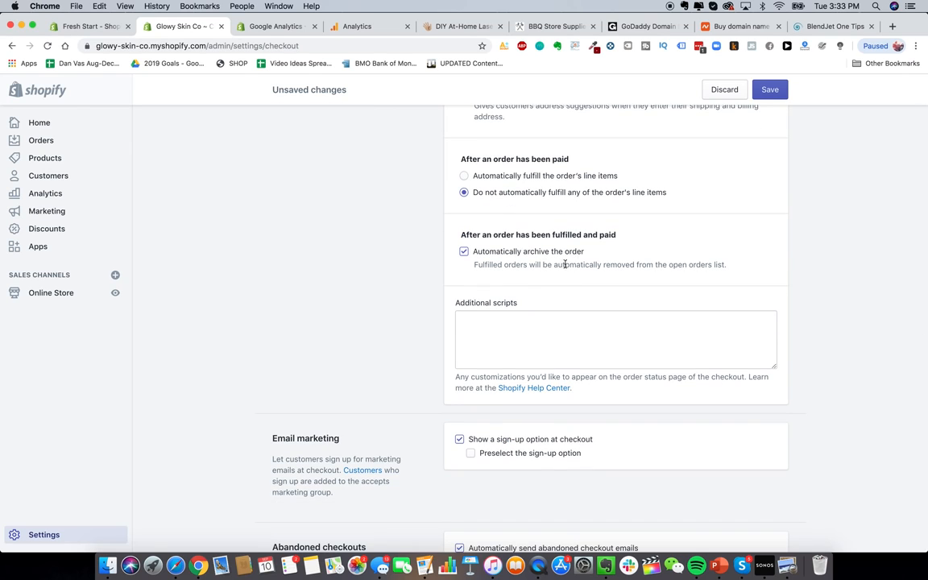
scroll(561, 274, "down", 5)
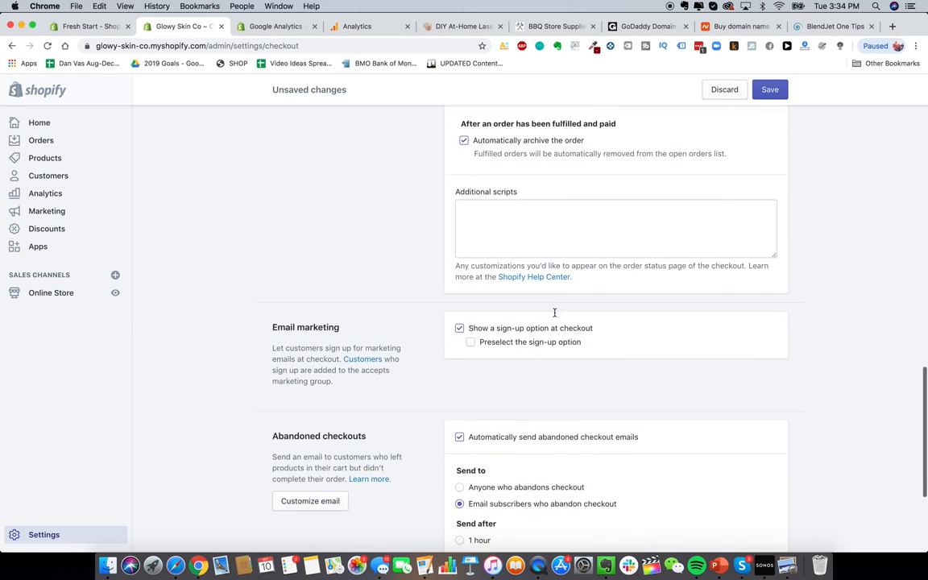
Step: Preselect the email marketing sign-up option at checkout
left_click(556, 254)
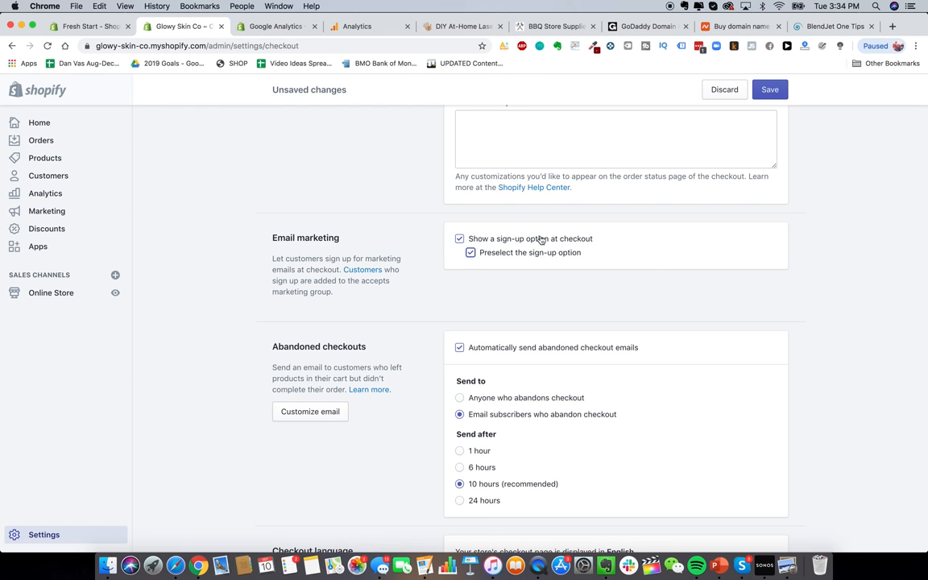
scroll(569, 313, "down", 2)
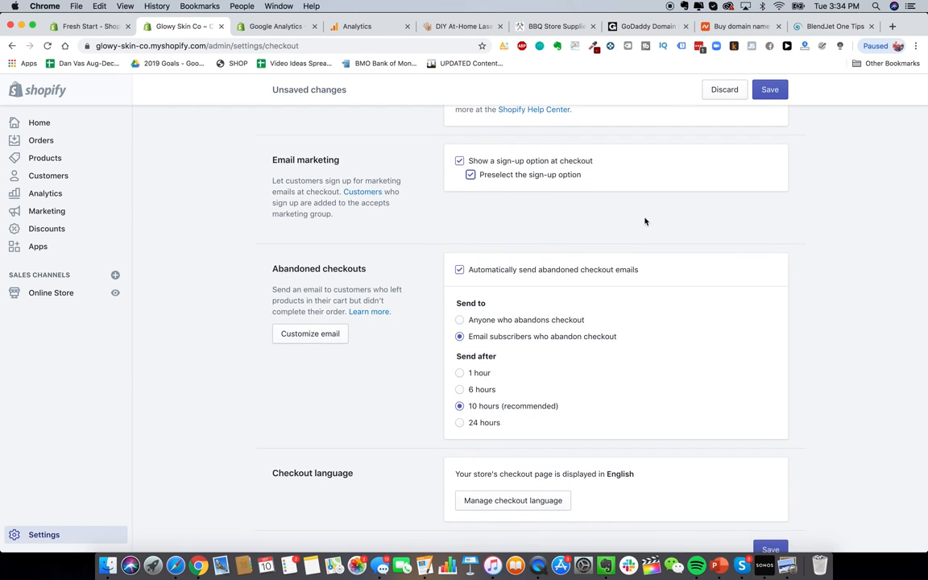
scroll(644, 222, "down", 1)
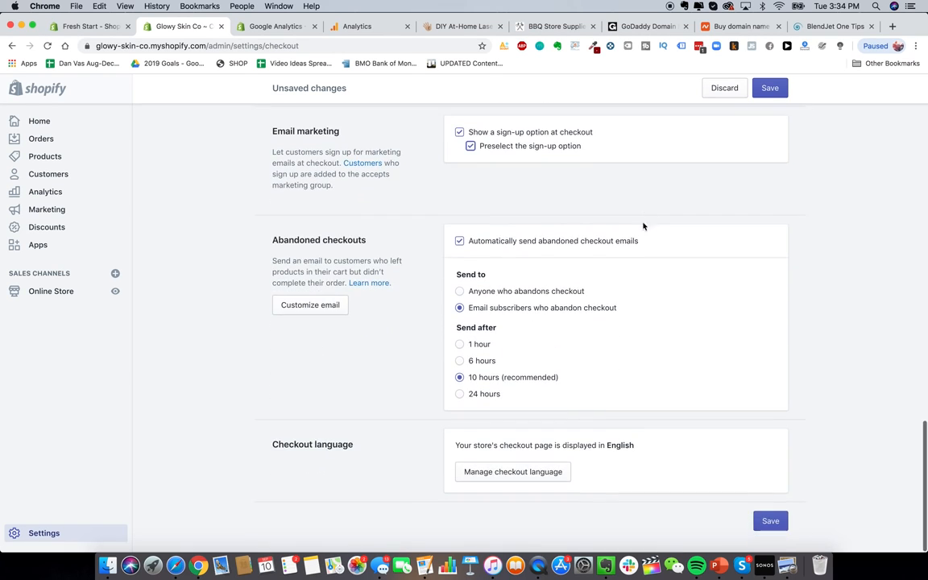
Step: Turn off automatic abandoned checkout emails and save the checkout settings
left_click(590, 243)
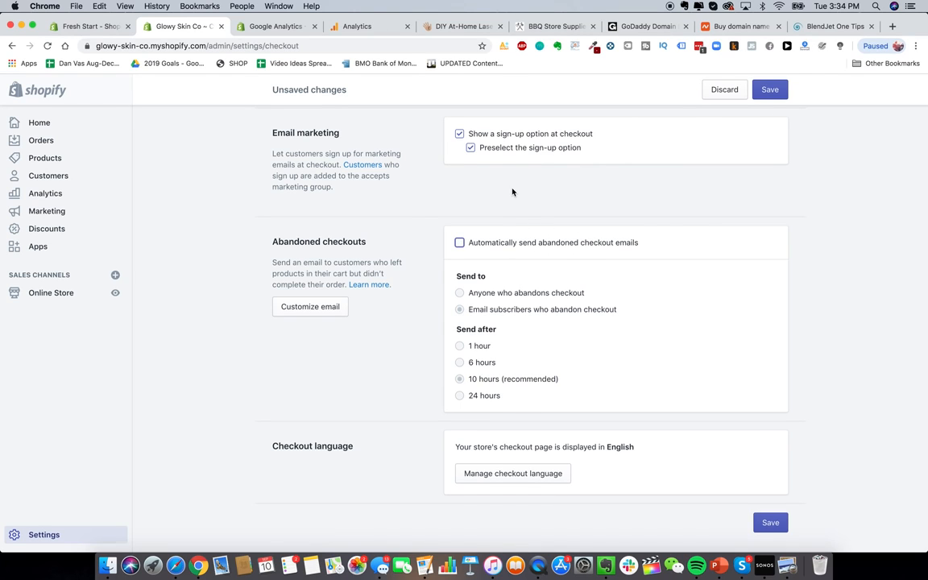
scroll(684, 344, "up", 3)
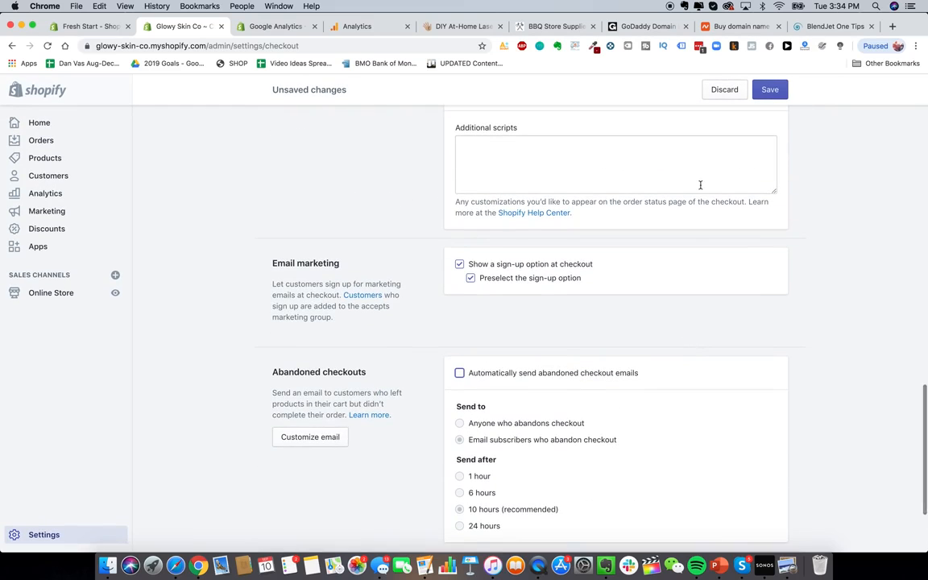
scroll(700, 184, "up", 10)
left_click(770, 91)
Step: Return to the main Settings overview via the breadcrumb
scroll(614, 304, "down", 10)
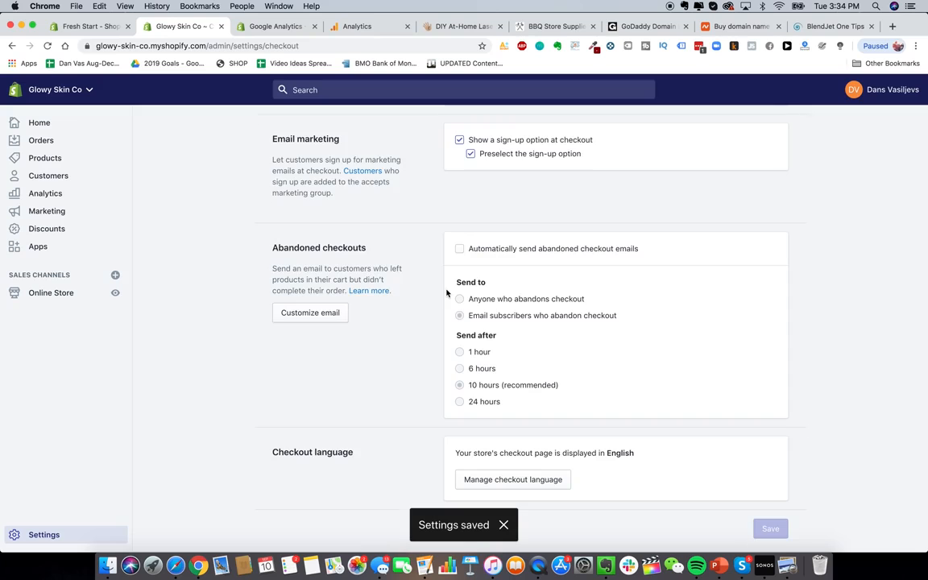
scroll(446, 293, "up", 15)
left_click(288, 127)
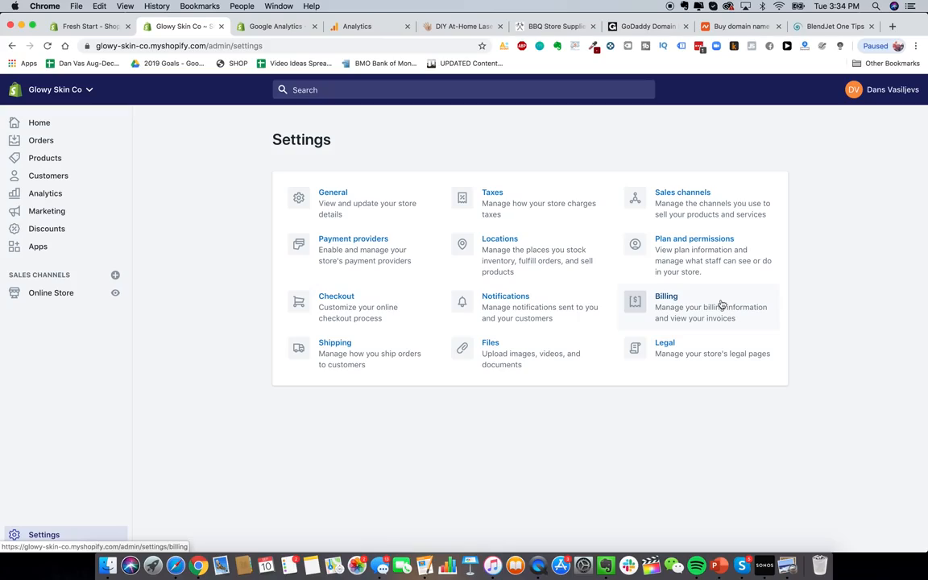
Step: In a new tab, search Google for 'shopify plans' and open the Shopify Pricing result
left_click(892, 26)
type("shopify ")
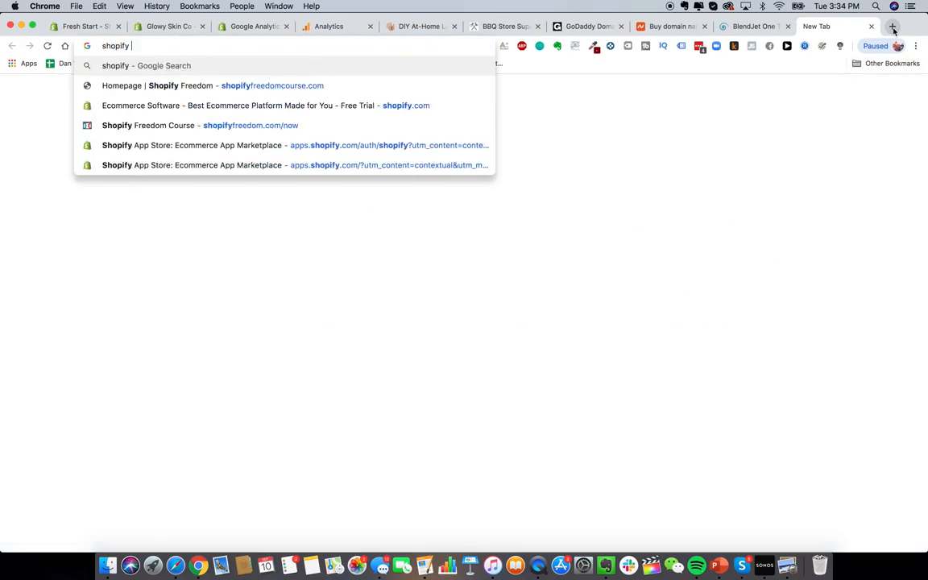
type("plans")
key("Return")
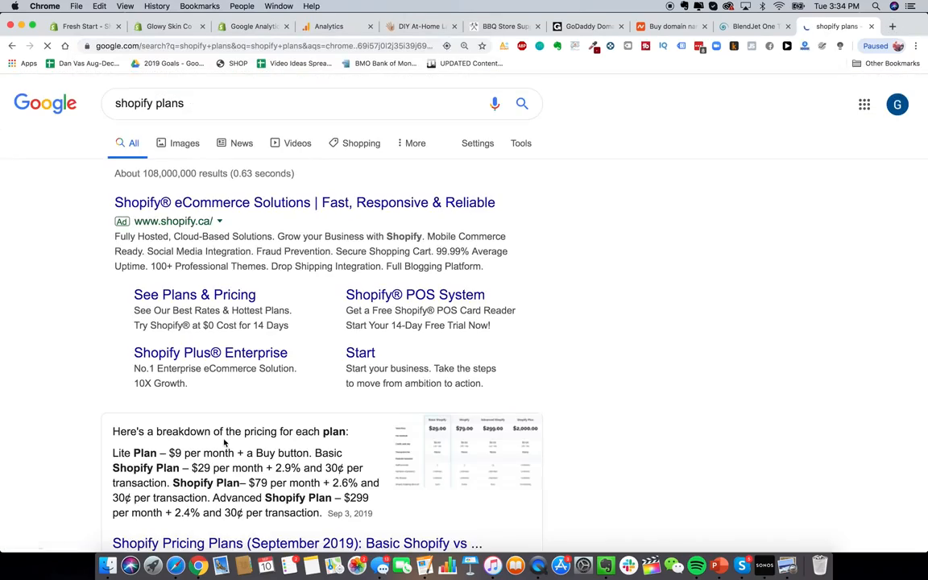
scroll(224, 441, "down", 6)
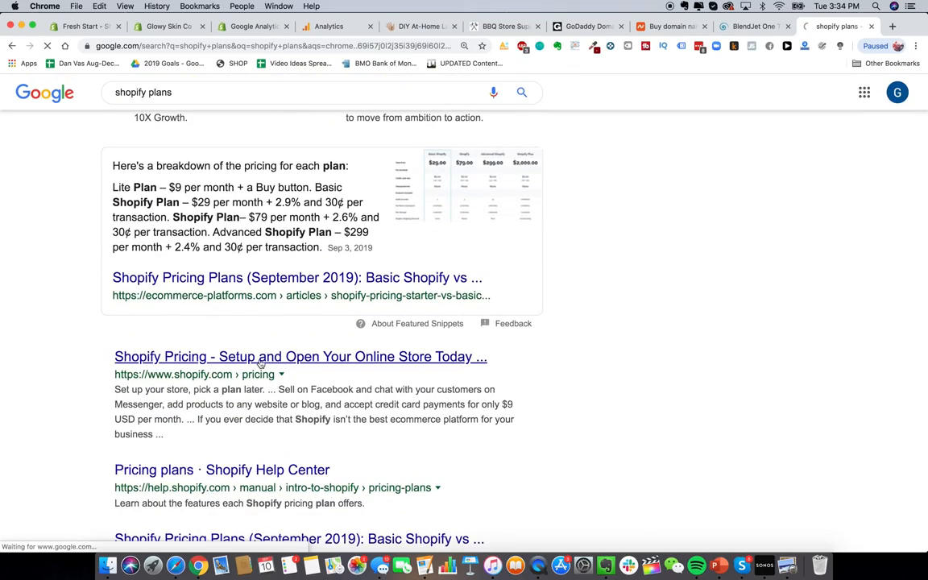
left_click(260, 364)
Step: Scroll to the payments rows and select the Basic plan's 2.9% + 30¢ online card rate
scroll(551, 385, "down", 4)
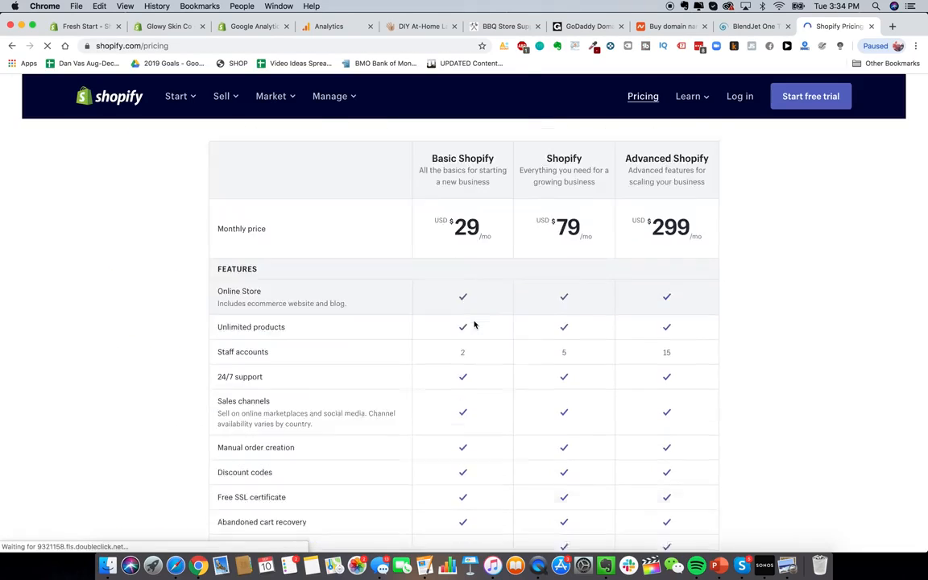
scroll(474, 324, "up", 2)
scroll(474, 280, "down", 1)
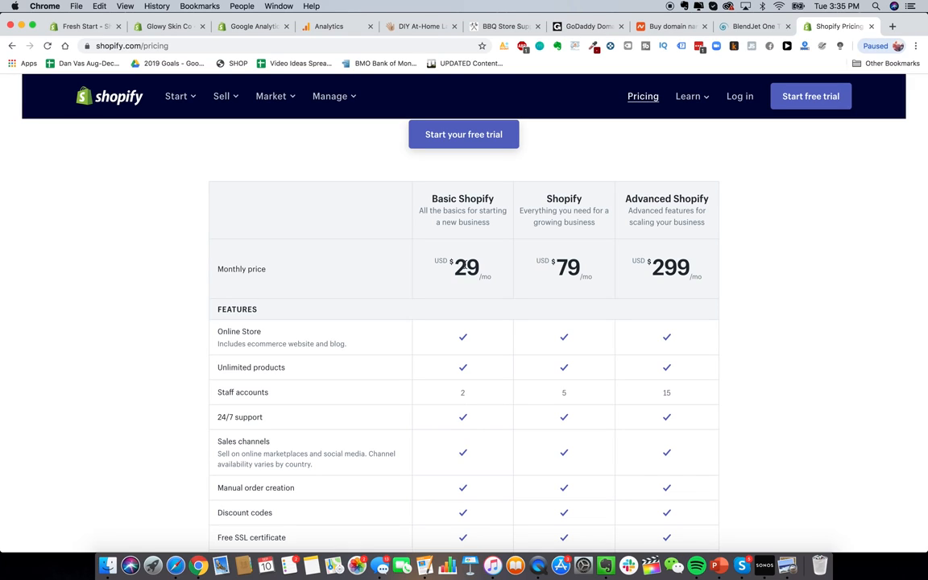
scroll(466, 264, "down", 2)
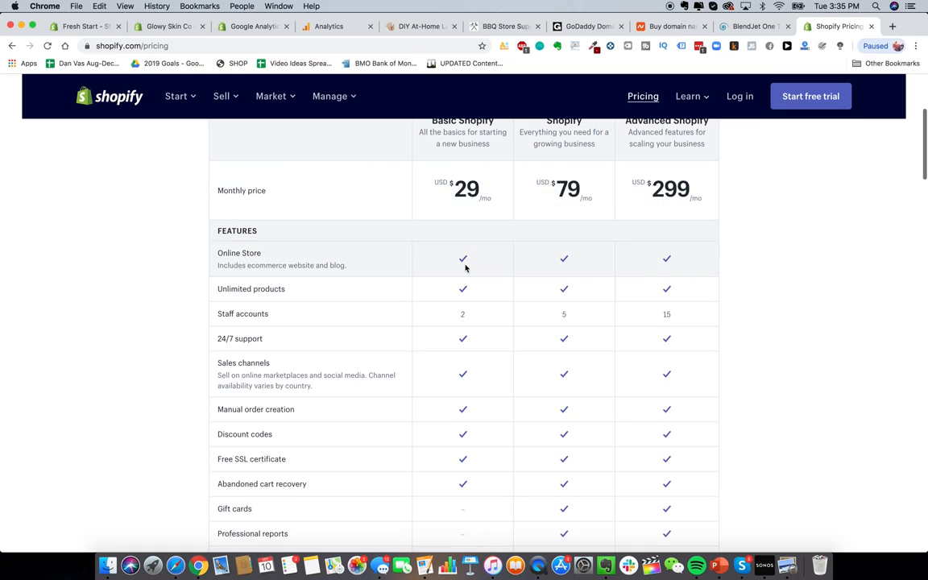
scroll(464, 267, "up", 1)
scroll(730, 254, "up", 1)
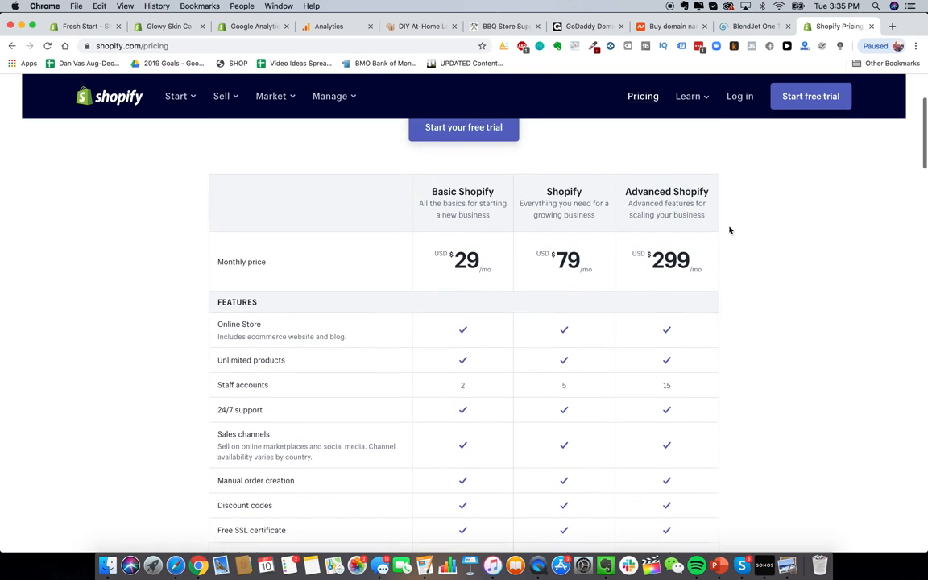
scroll(752, 280, "down", 2)
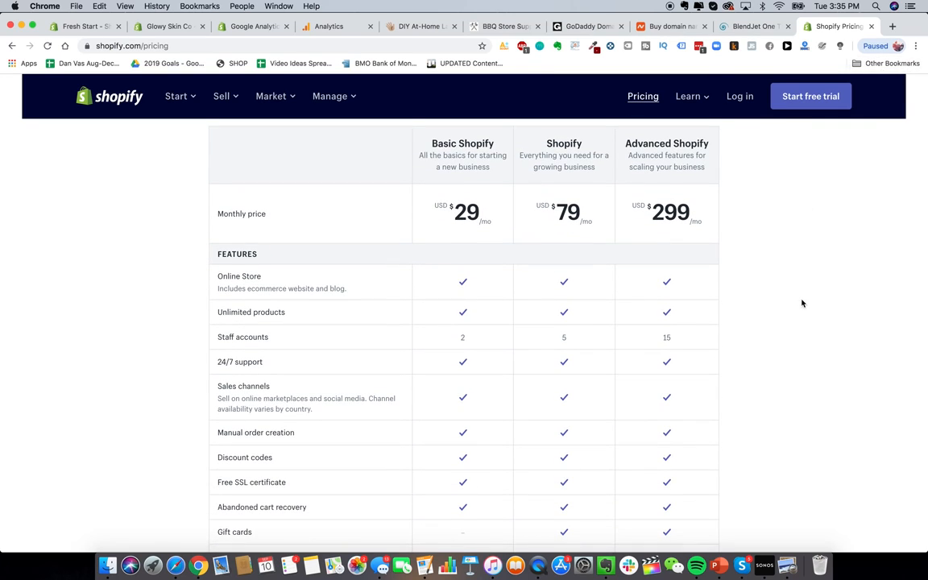
scroll(802, 306, "up", 1)
scroll(801, 309, "down", 4)
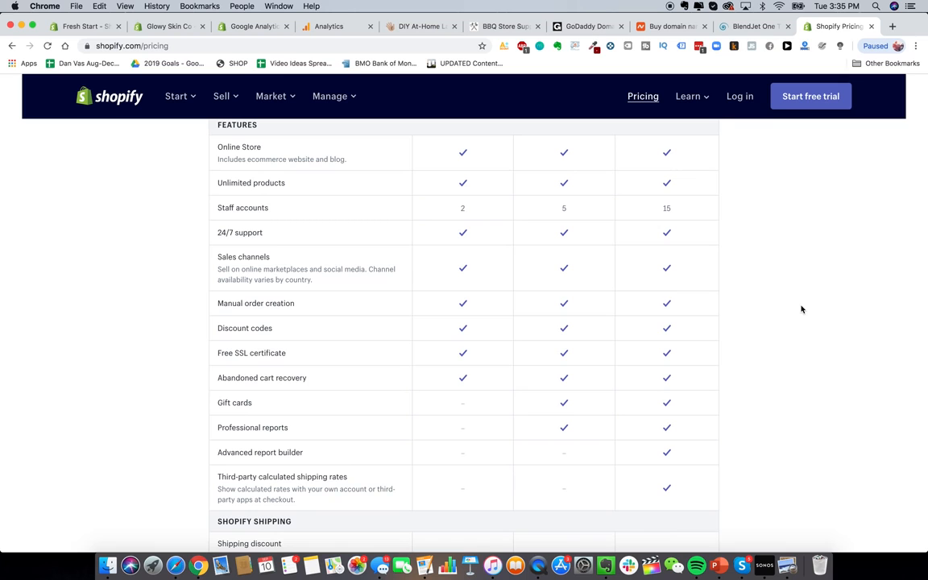
scroll(801, 309, "up", 5)
scroll(802, 309, "down", 10)
scroll(801, 309, "down", 3)
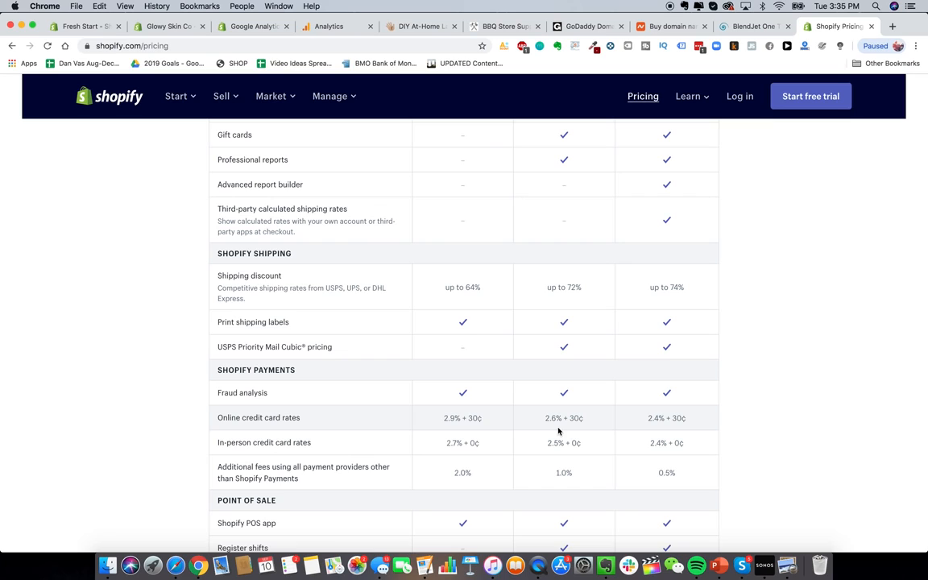
triple_click(461, 418)
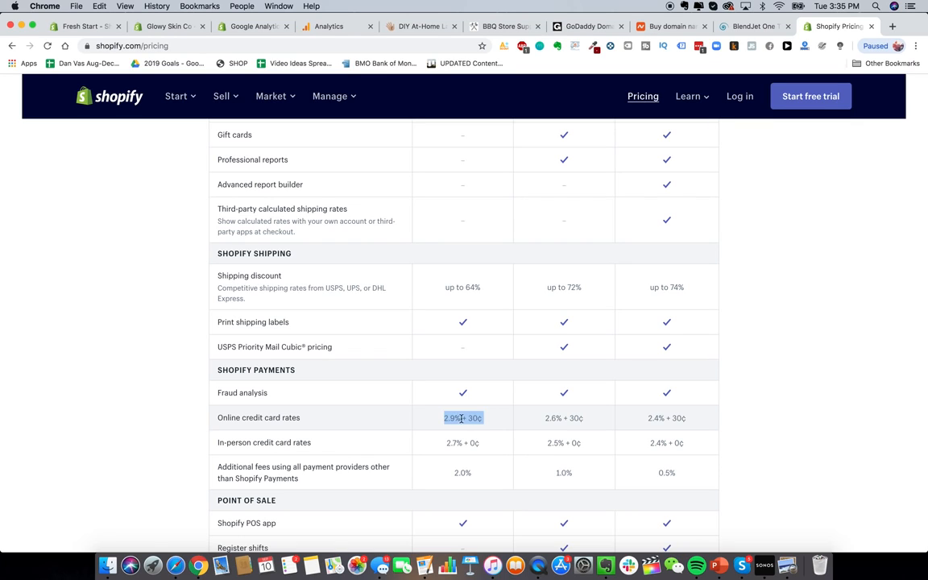
left_click(561, 418)
triple_click(451, 418)
Step: In another new tab, search 'shopify transaction calculator fees' and open the ecommerce-platforms article
left_click(893, 27)
type("shopify transaction")
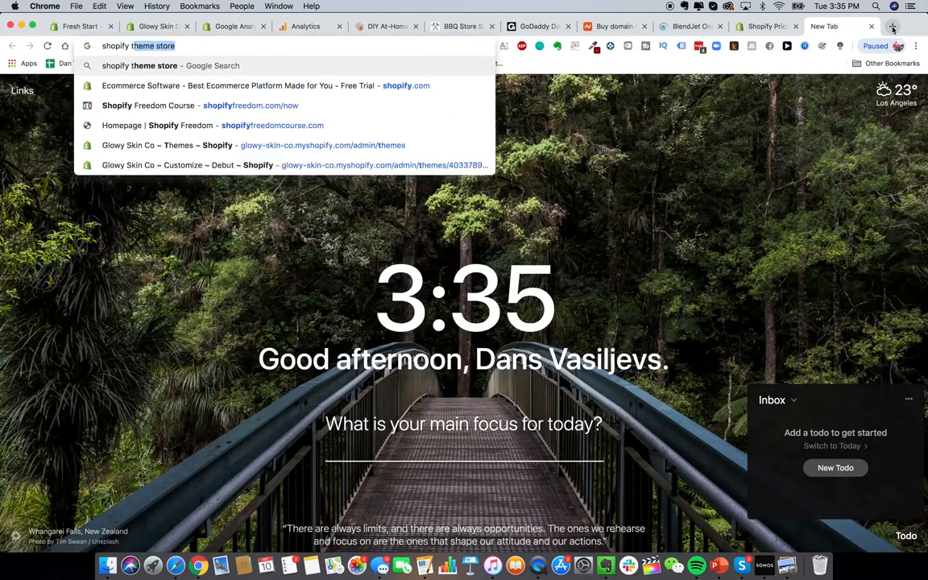
type(" calculator fees")
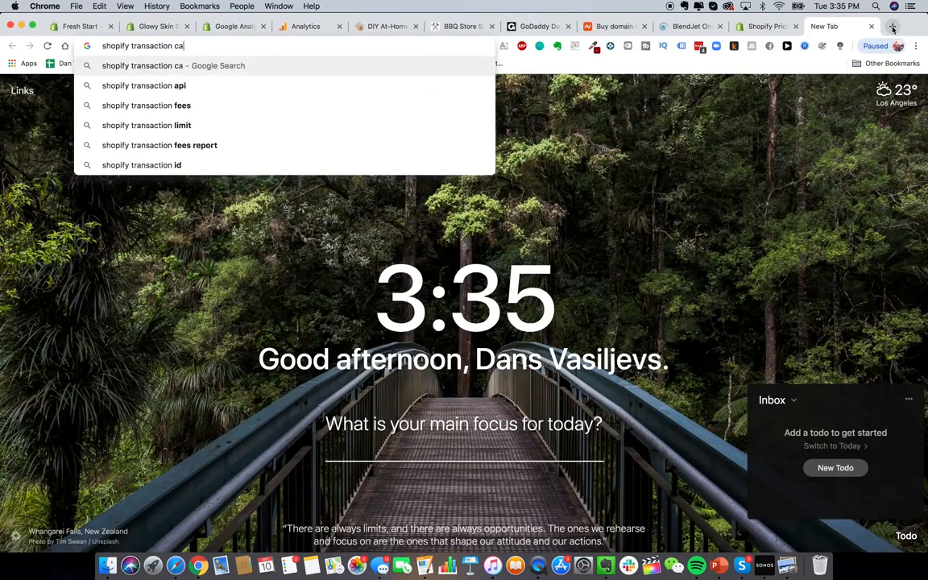
key("Return")
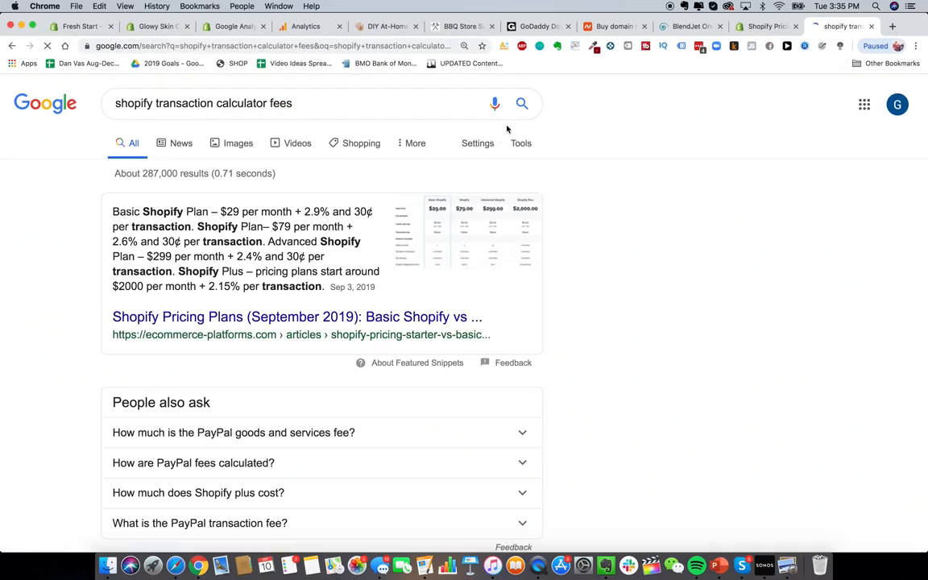
left_click(329, 327)
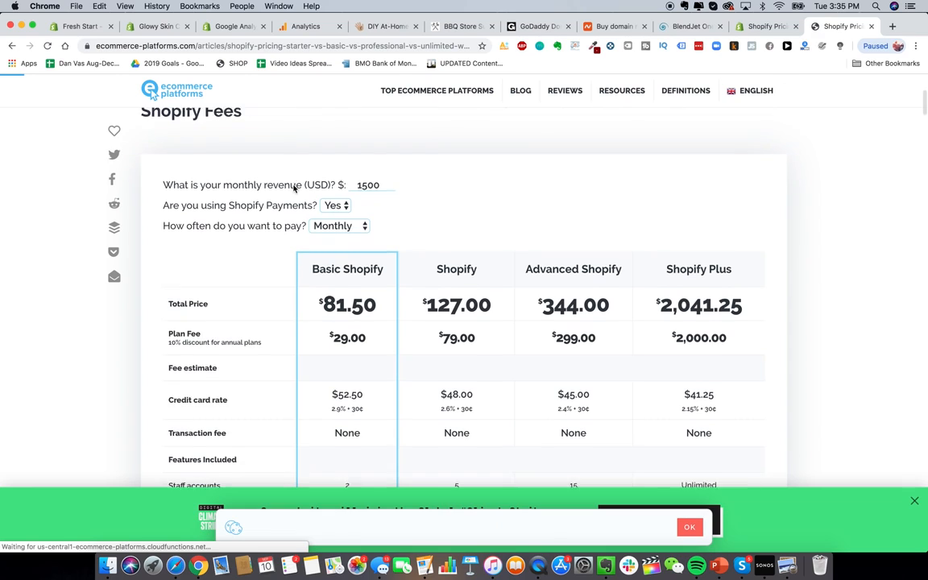
Step: Enter 50000 monthly revenue in the calculator, compare annual billing, then return to monthly
double_click(380, 189)
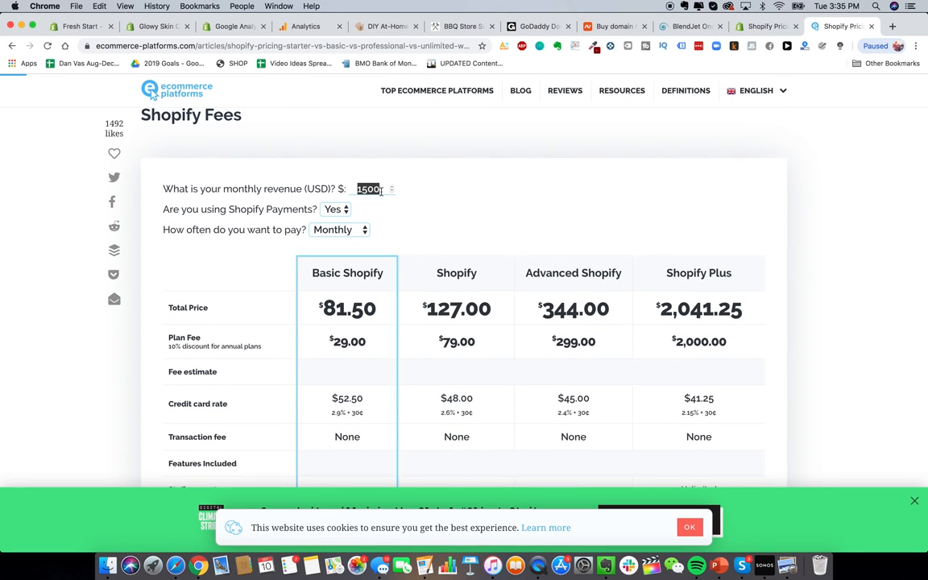
type("50000")
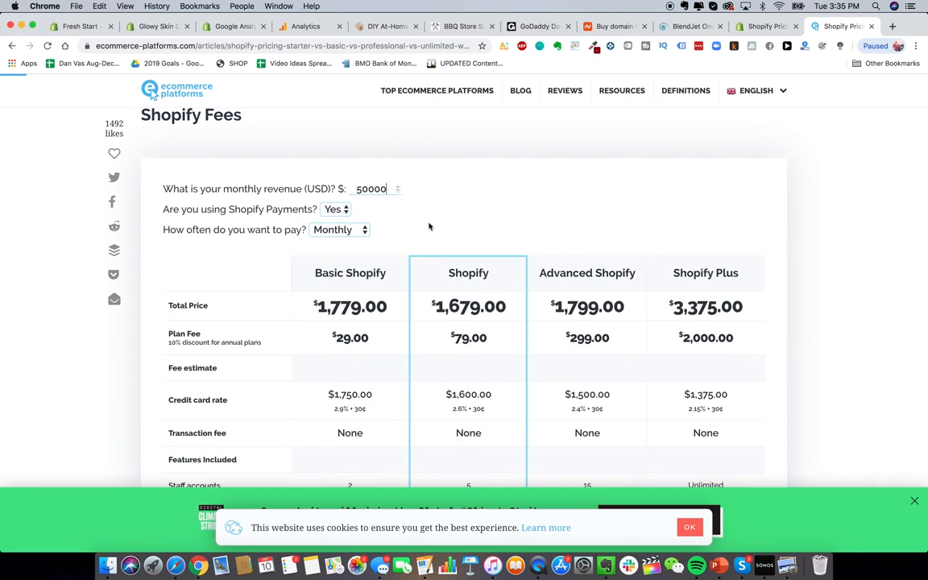
left_click(350, 236)
left_click(355, 244)
left_click(351, 230)
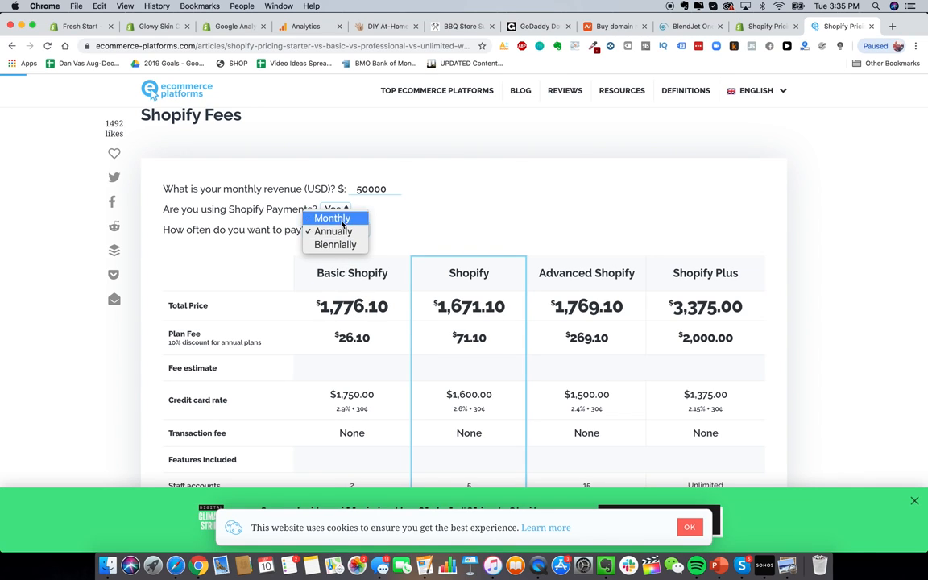
left_click(346, 215)
scroll(525, 217, "down", 2)
scroll(516, 193, "down", 2)
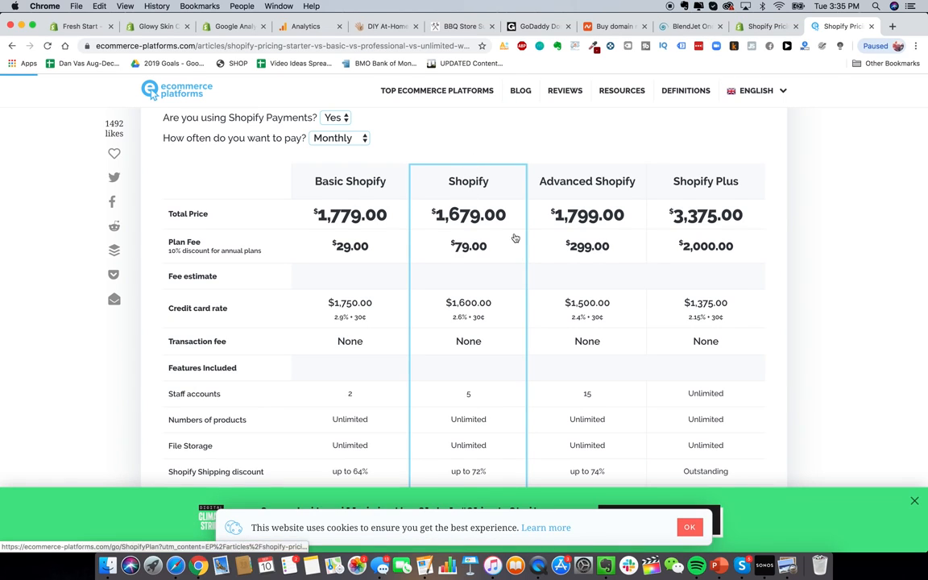
scroll(374, 148, "up", 1)
Step: Change the calculator revenue to 10000, then to 200000
double_click(370, 139)
type("10000")
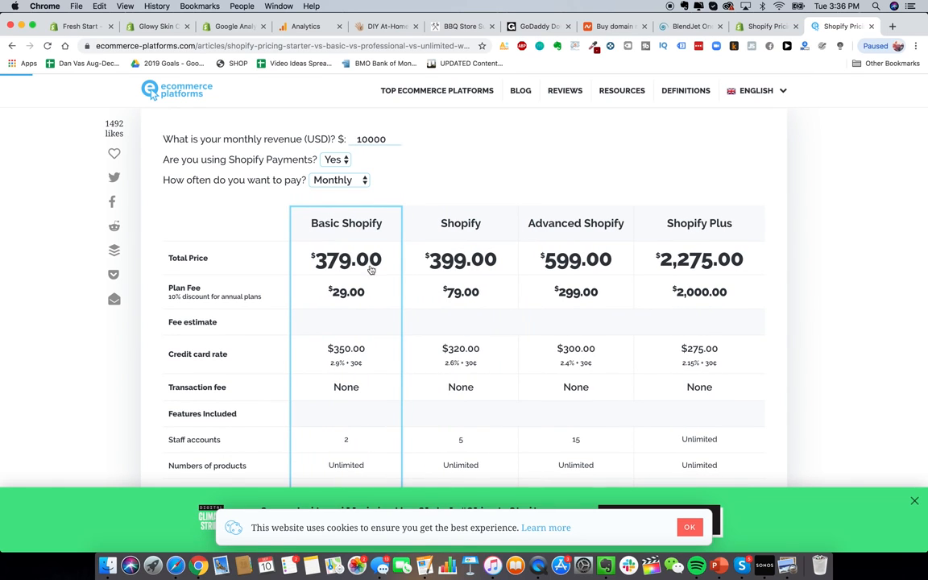
double_click(369, 139)
type("200000")
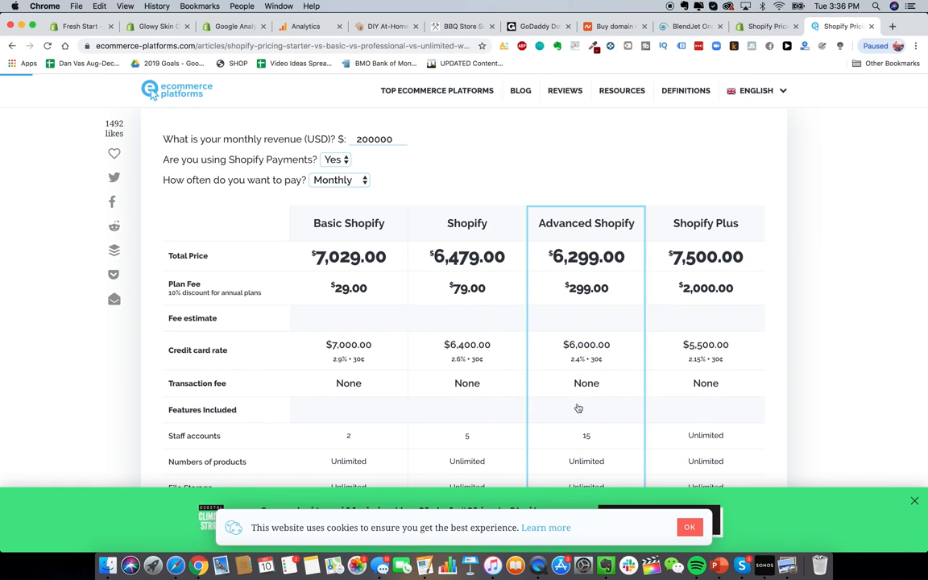
scroll(787, 277, "up", 1)
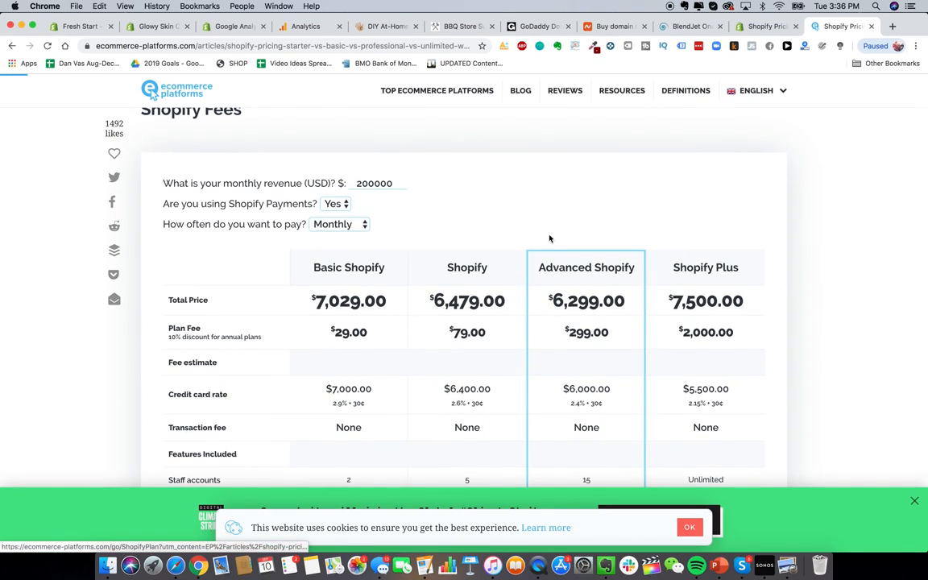
scroll(476, 301, "down", 5)
scroll(480, 304, "up", 6)
scroll(480, 305, "down", 2)
scroll(480, 304, "up", 1)
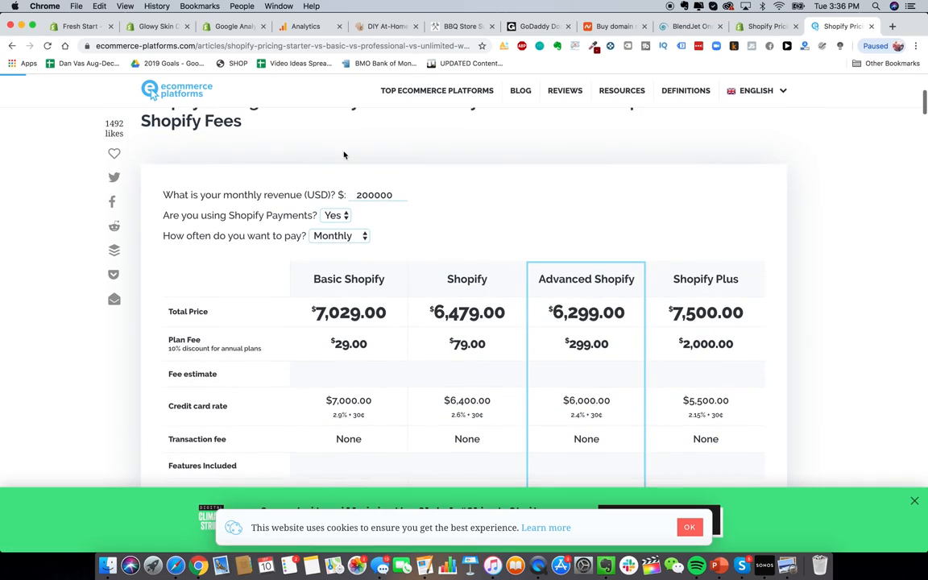
double_click(369, 195)
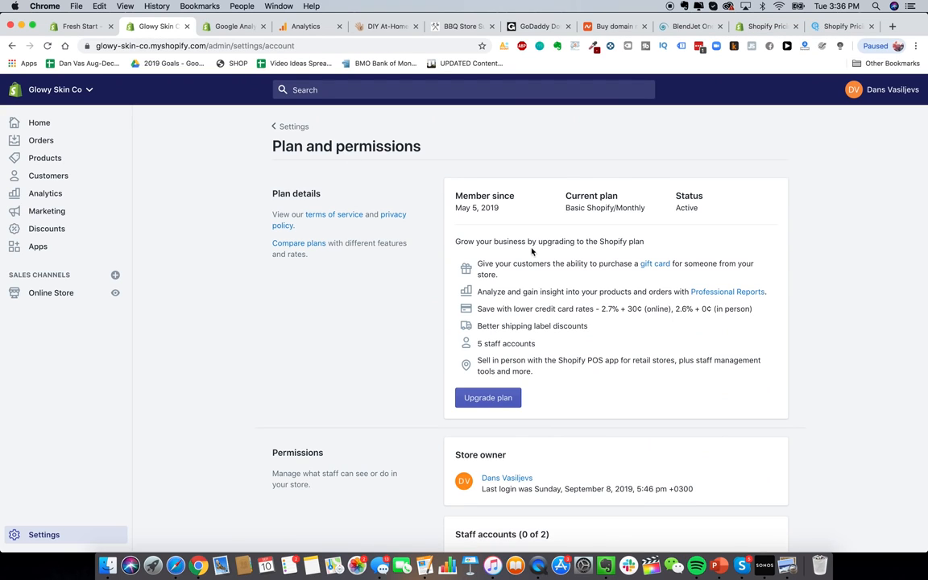
Step: Go from the Settings overview to Shipping and start adding a new shipping zone
scroll(561, 236, "down", 5)
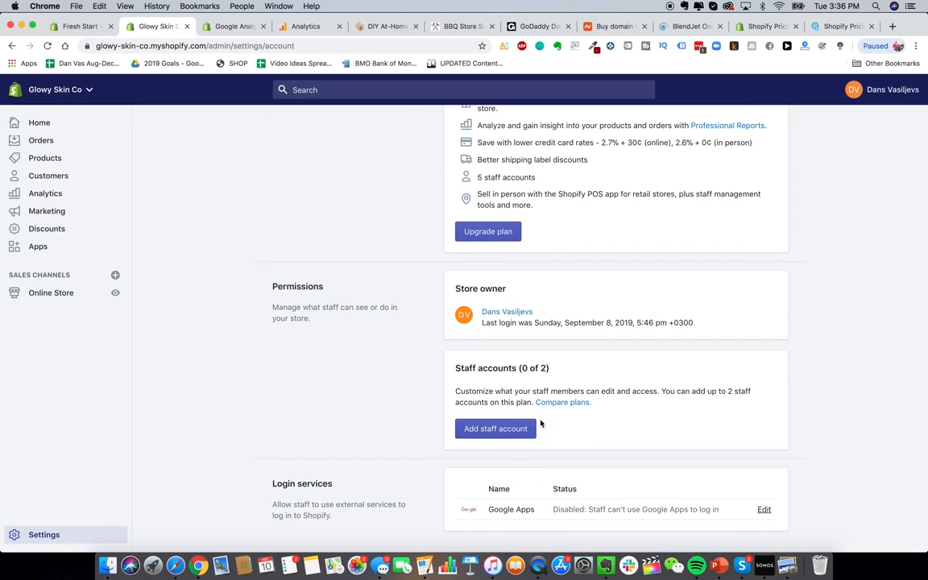
scroll(520, 433, "up", 5)
left_click(300, 130)
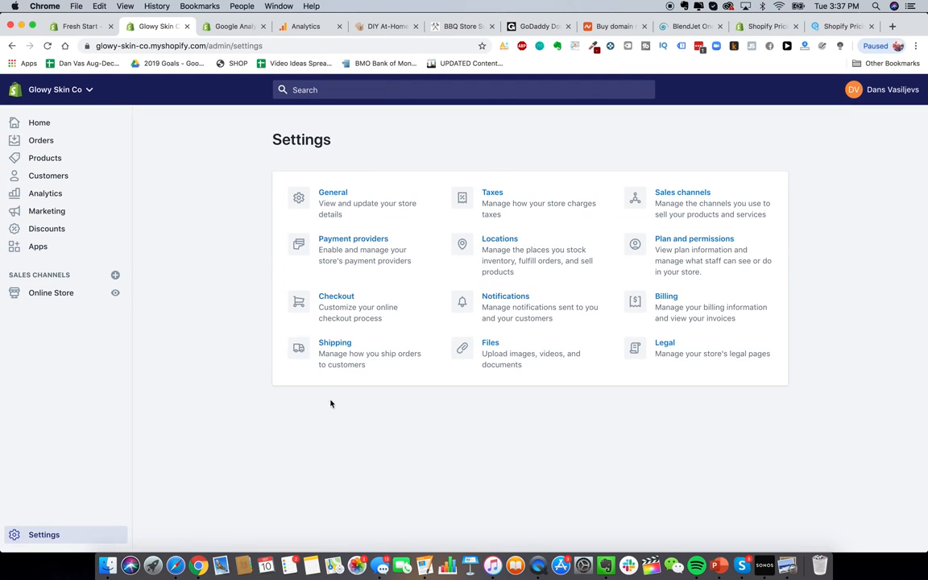
left_click(326, 355)
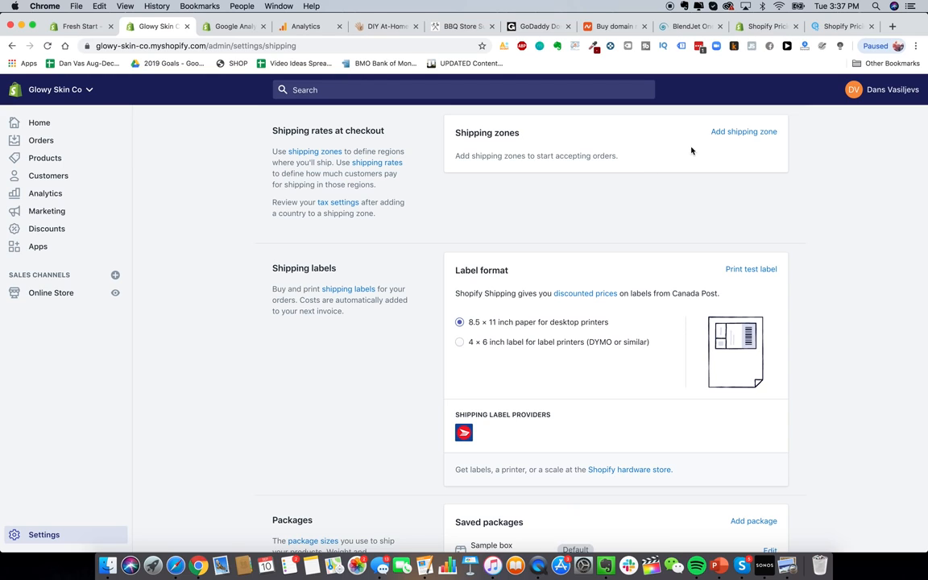
left_click(719, 134)
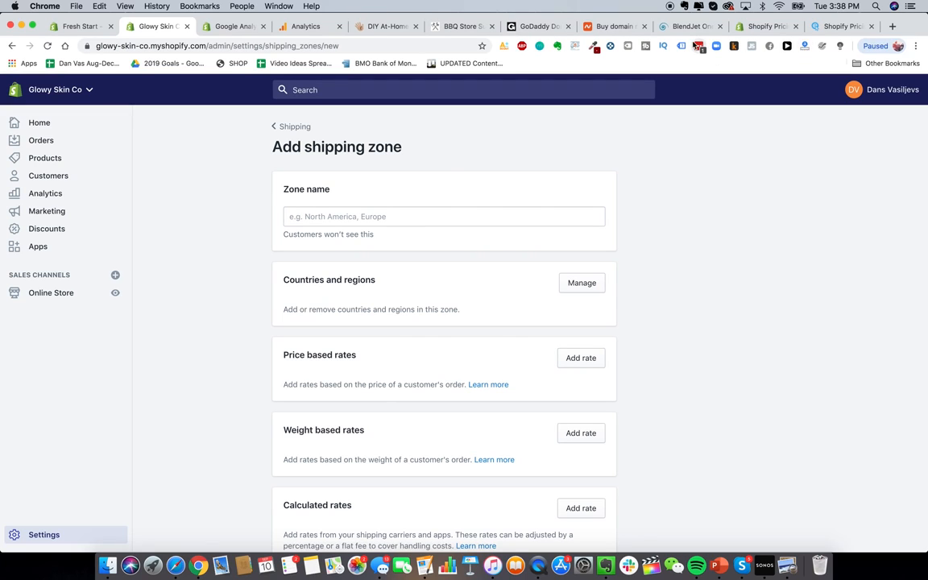
left_click(379, 25)
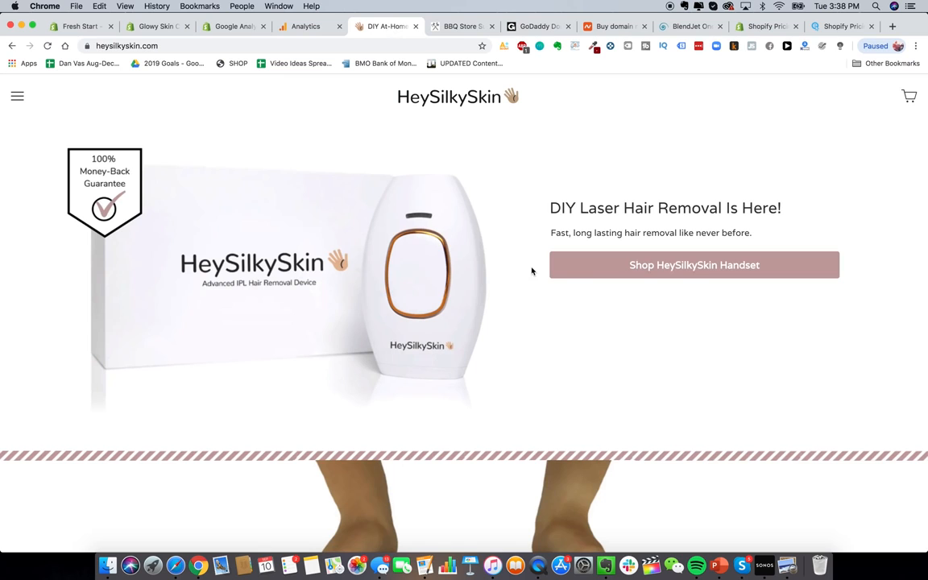
left_click(586, 273)
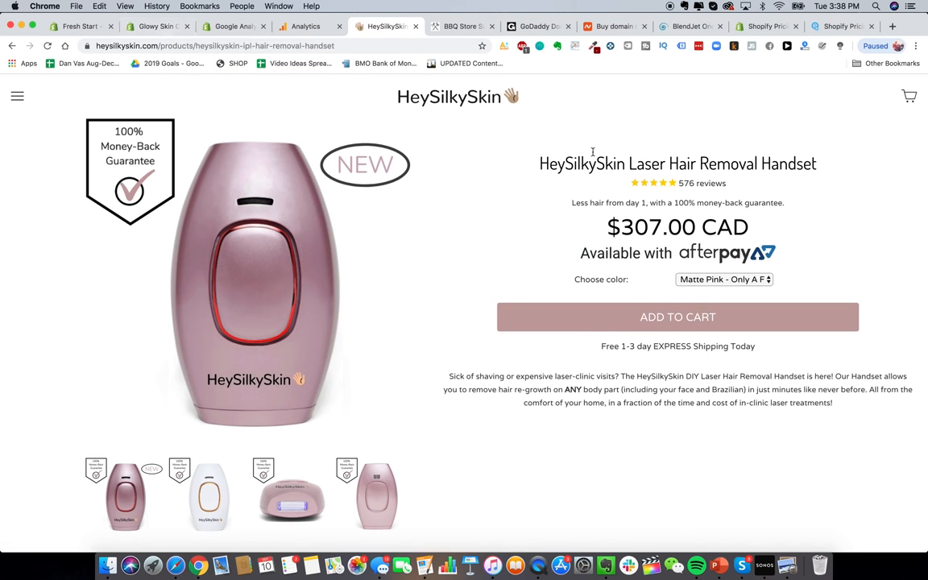
left_click_drag(608, 228, 747, 228)
left_click(133, 27)
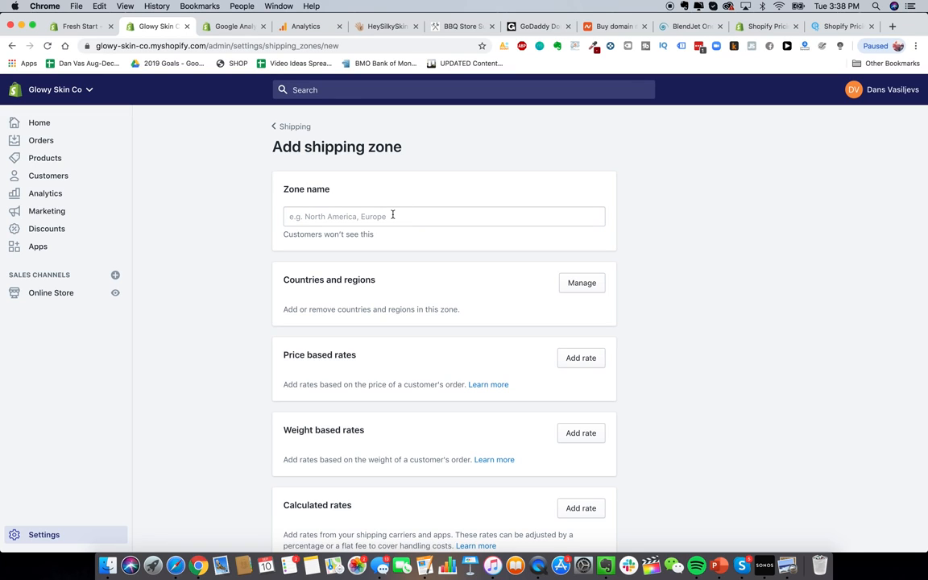
scroll(431, 293, "down", 3)
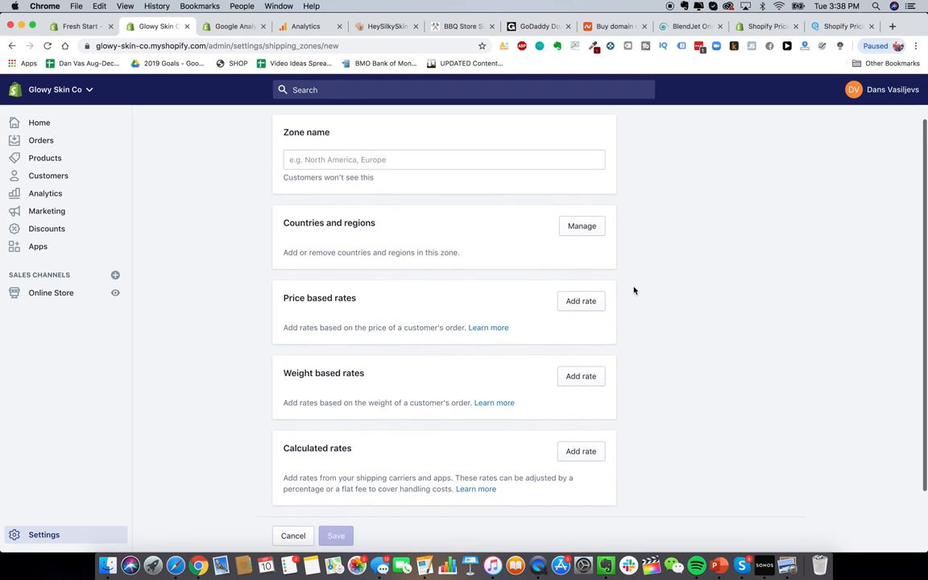
left_click(591, 278)
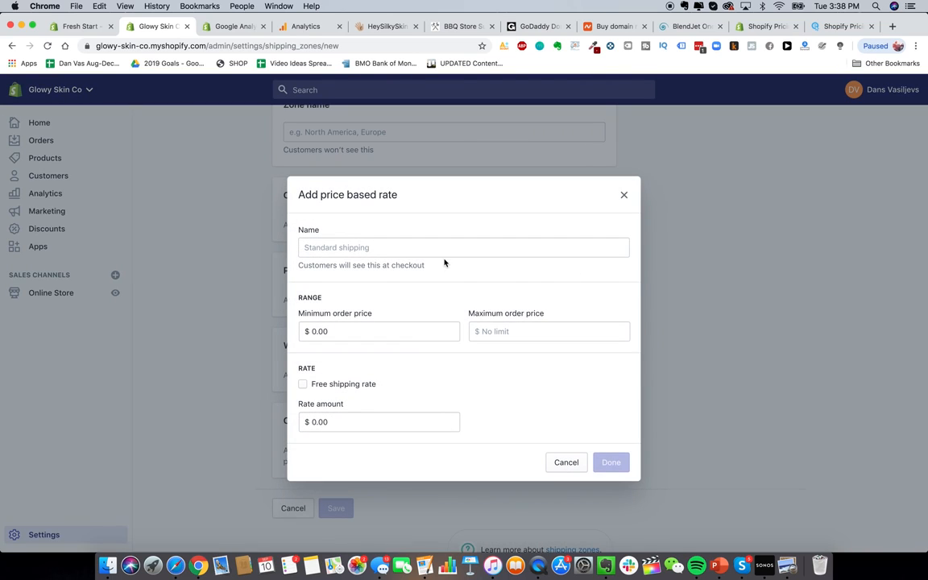
type("Free Shipping")
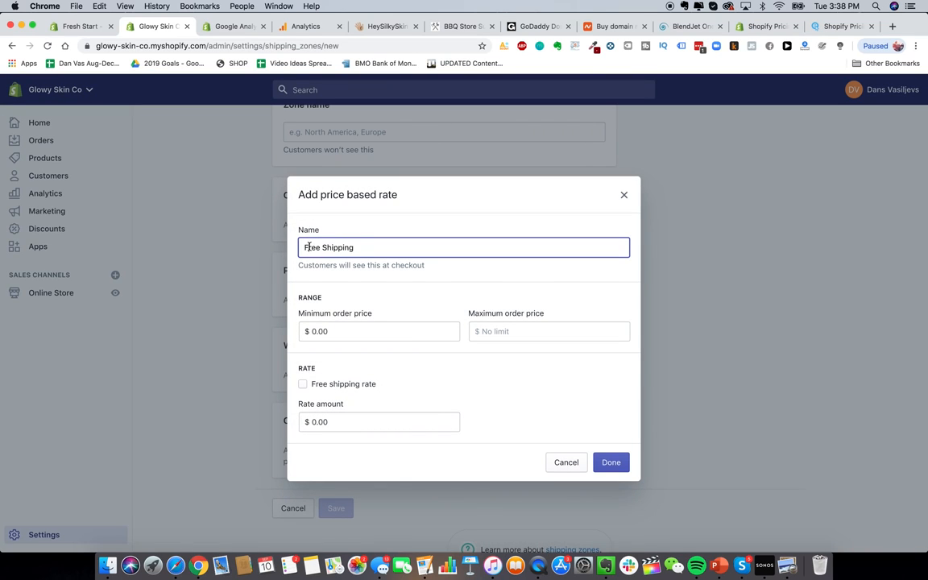
double_click(309, 247)
type("FREE Express")
key("super+a")
left_click(292, 247)
left_click(309, 247)
left_click_drag(302, 247, 489, 268)
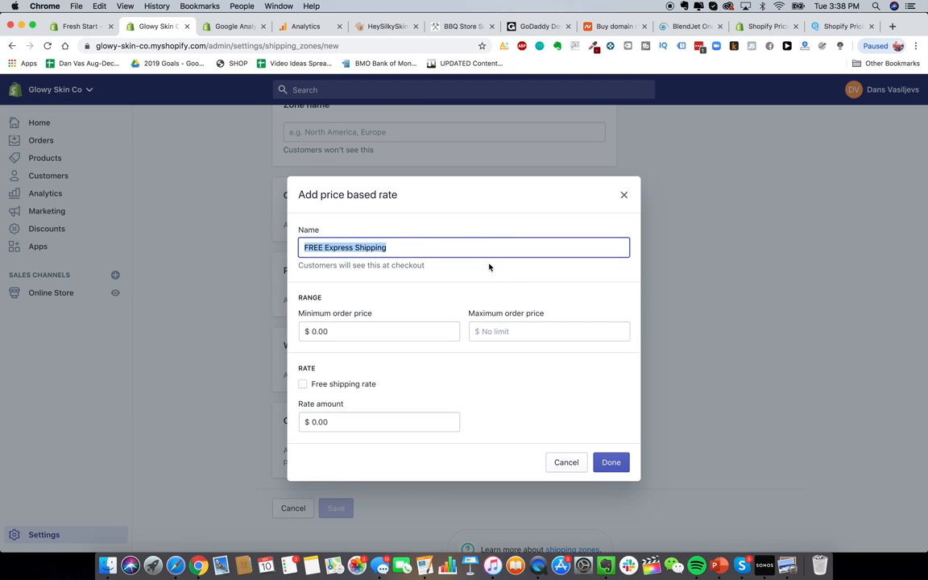
left_click(375, 255)
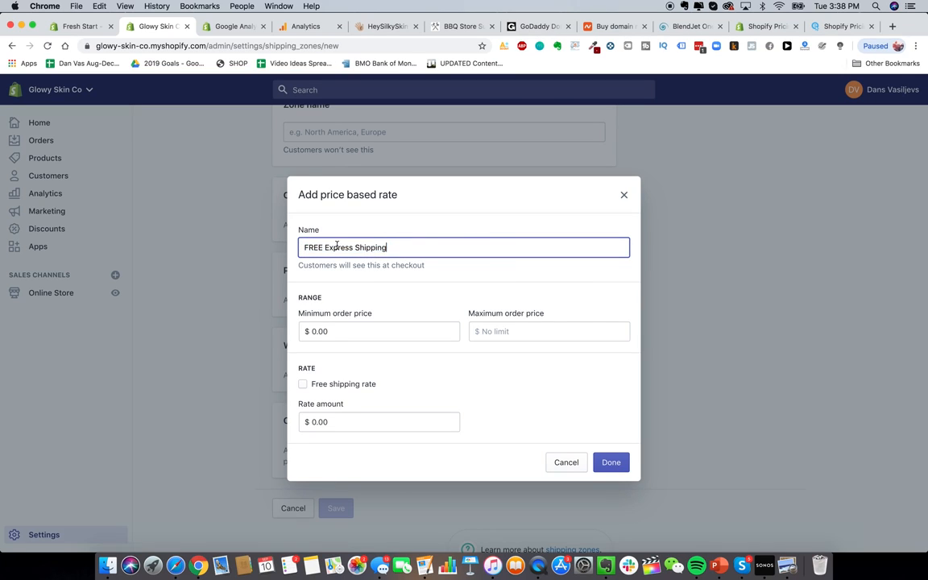
triple_click(312, 245)
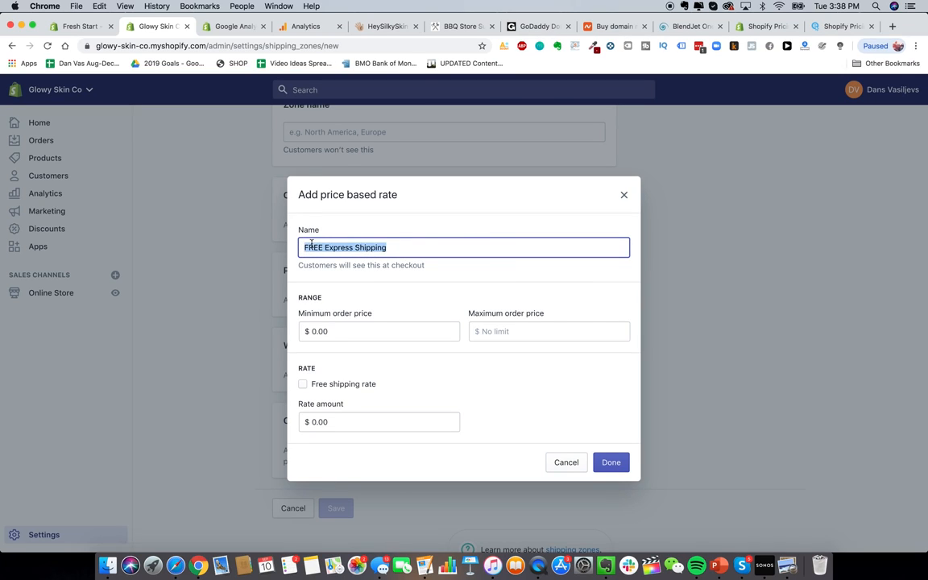
left_click(351, 385)
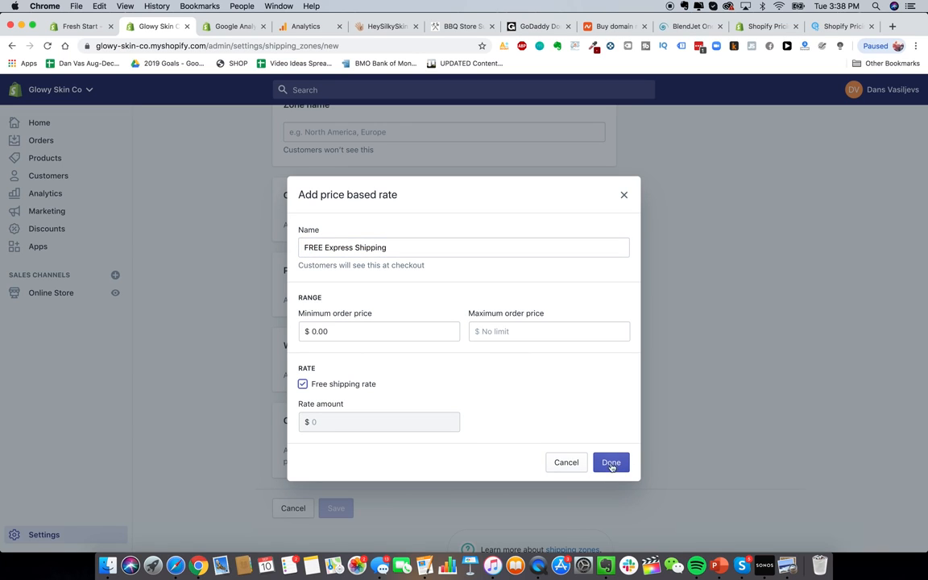
left_click(567, 463)
scroll(446, 296, "up", 1)
scroll(446, 296, "up", 1)
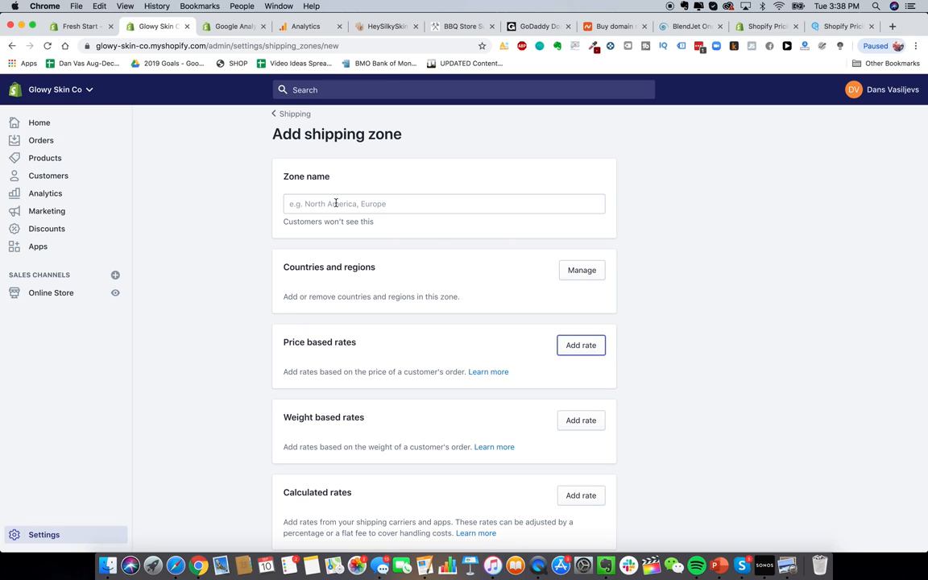
Step: Name the new shipping zone 'Shipping to USA'
left_click(575, 272)
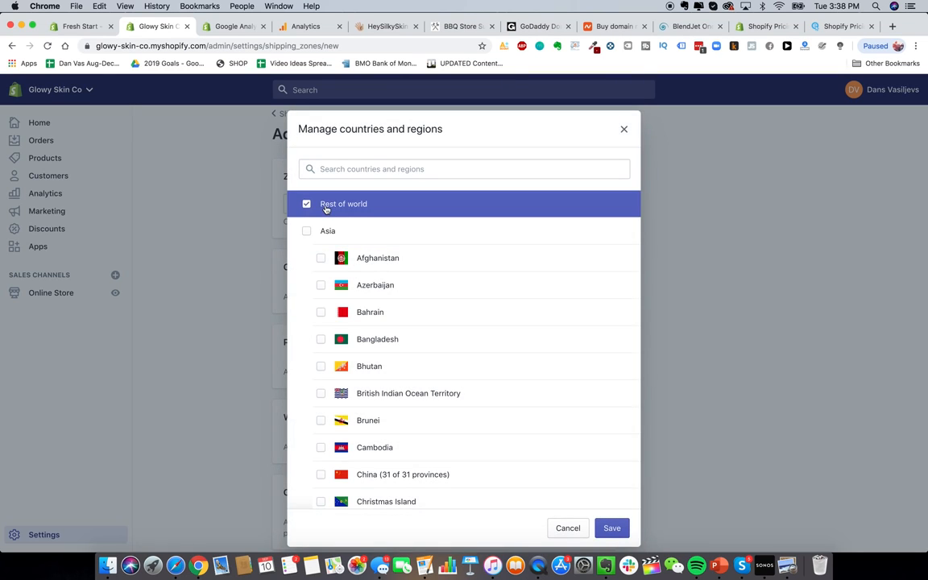
left_click(568, 528)
scroll(486, 411, "down", 3)
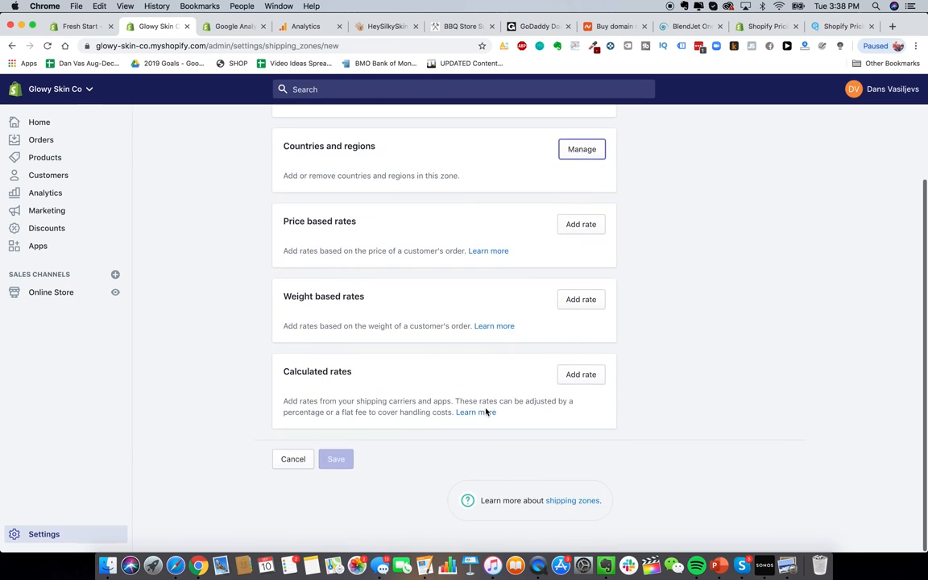
scroll(486, 411, "up", 4)
scroll(522, 211, "down", 1)
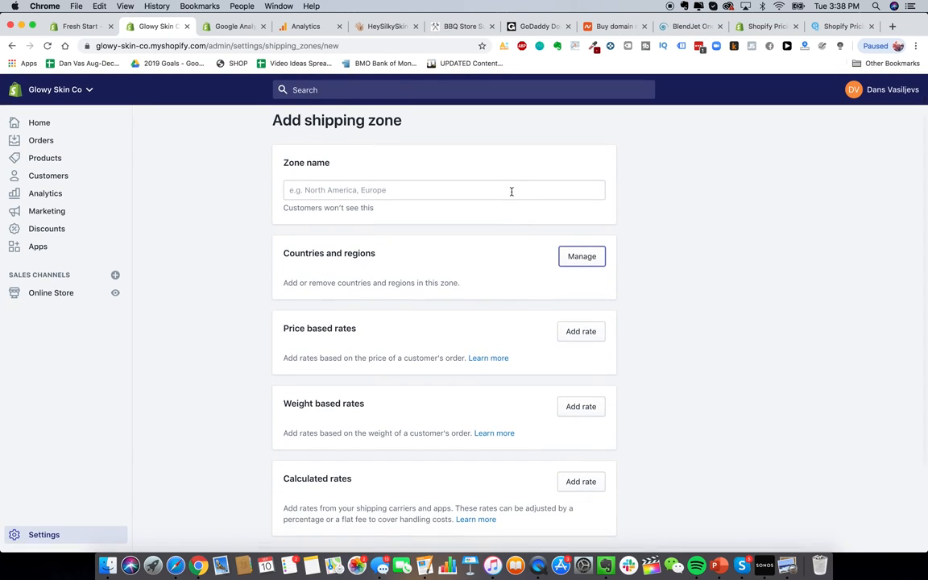
scroll(511, 191, "up", 1)
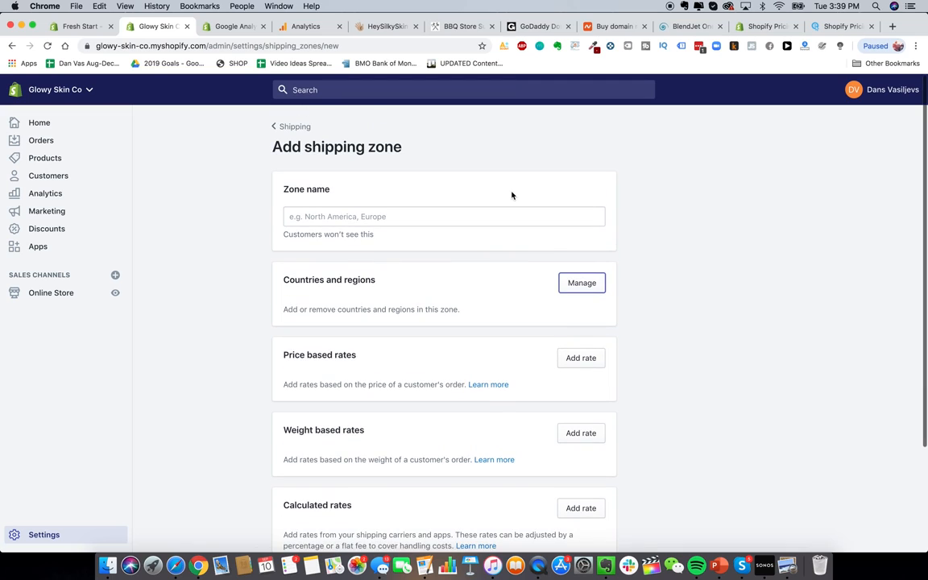
left_click(406, 215)
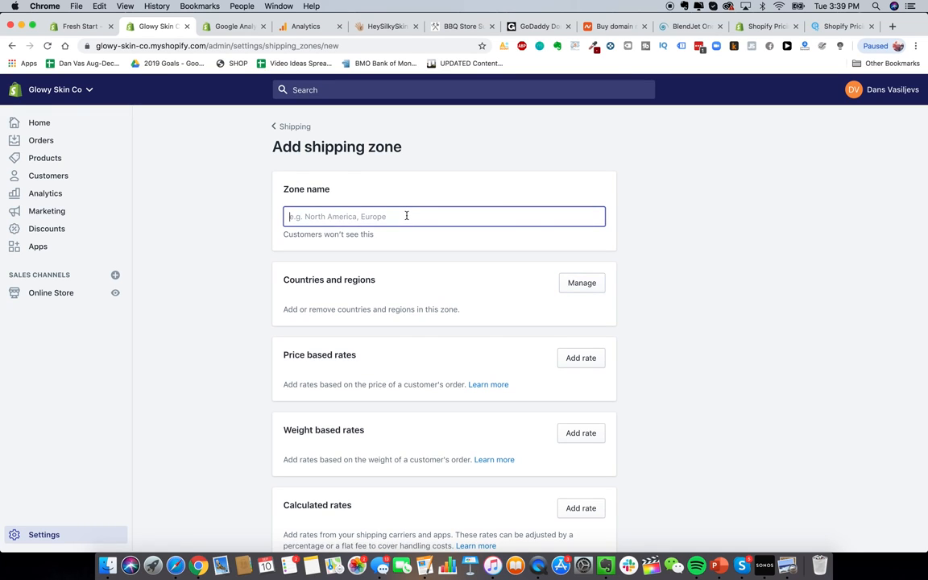
type("United States")
left_click(579, 283)
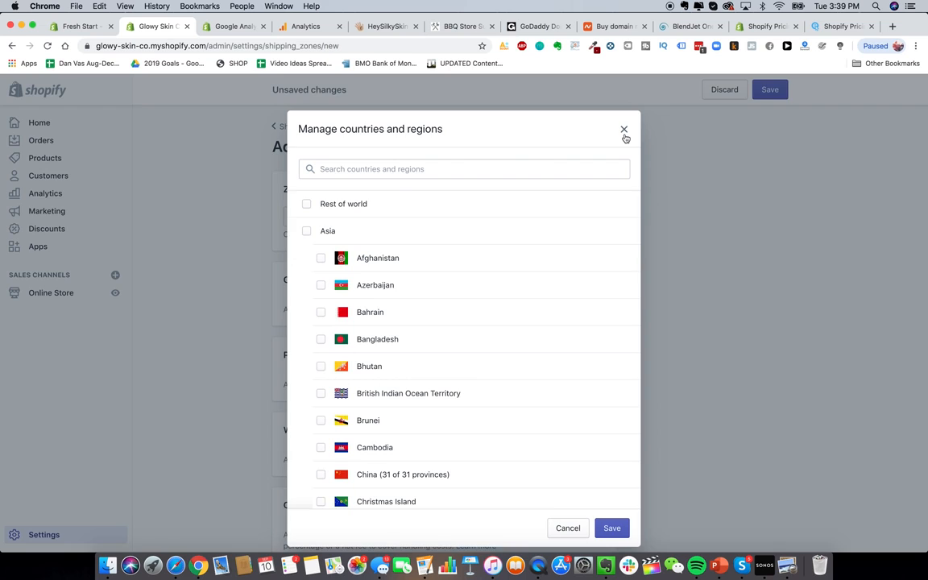
left_click(623, 129)
triple_click(472, 213)
type("Shipping t")
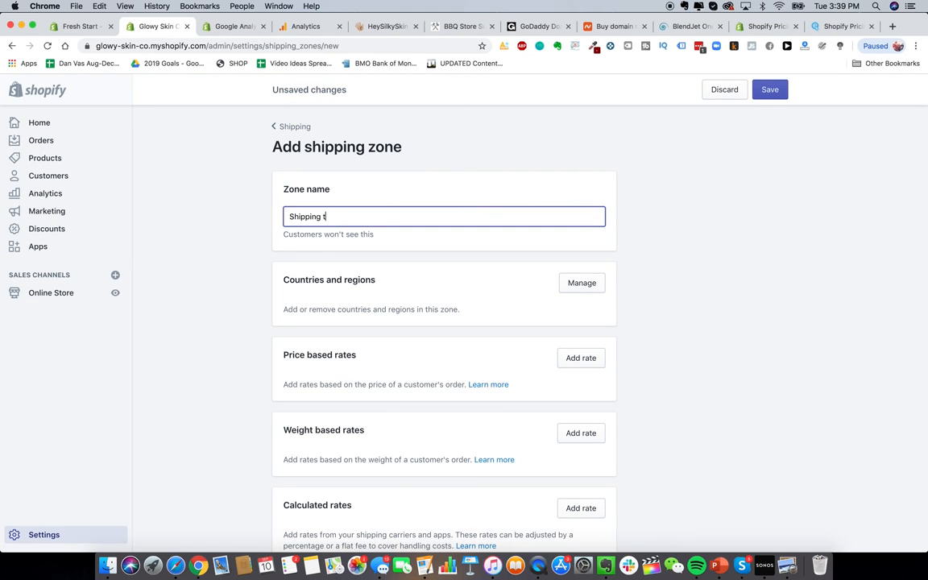
type("o USA")
Step: Add United States and United States Minor Outlying Islands to the zone via a 'united st' search
left_click(582, 283)
left_click(422, 170)
type("unite")
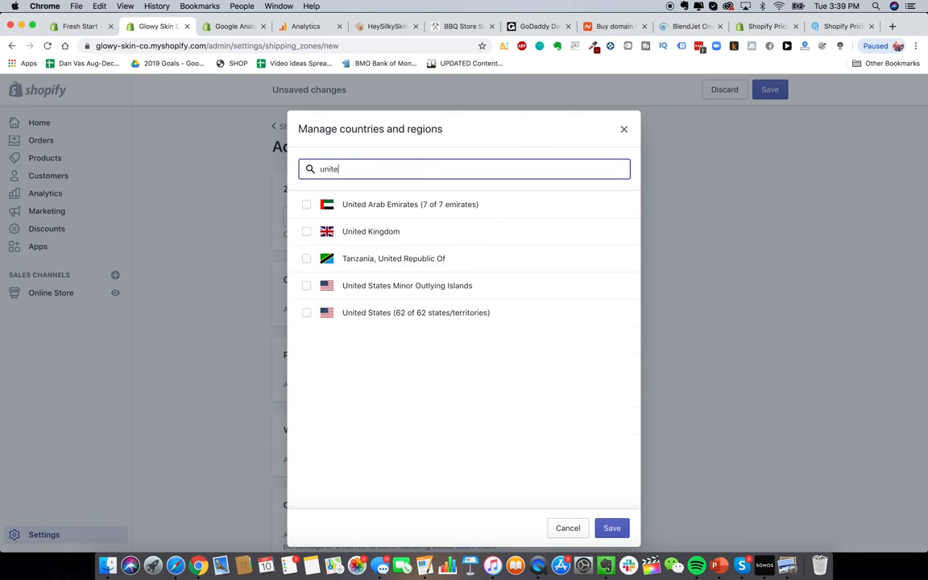
type("d st")
left_click(341, 208)
left_click(364, 240)
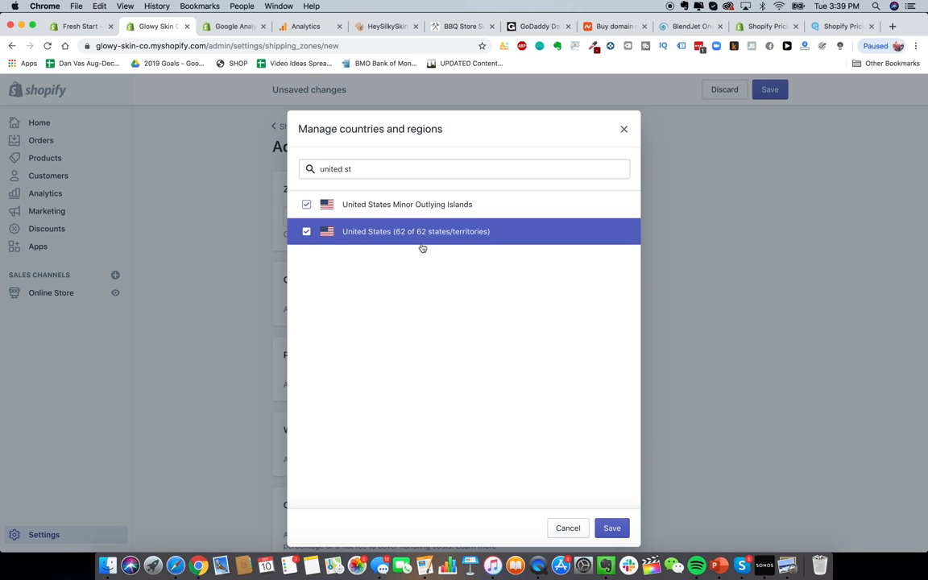
left_click(613, 527)
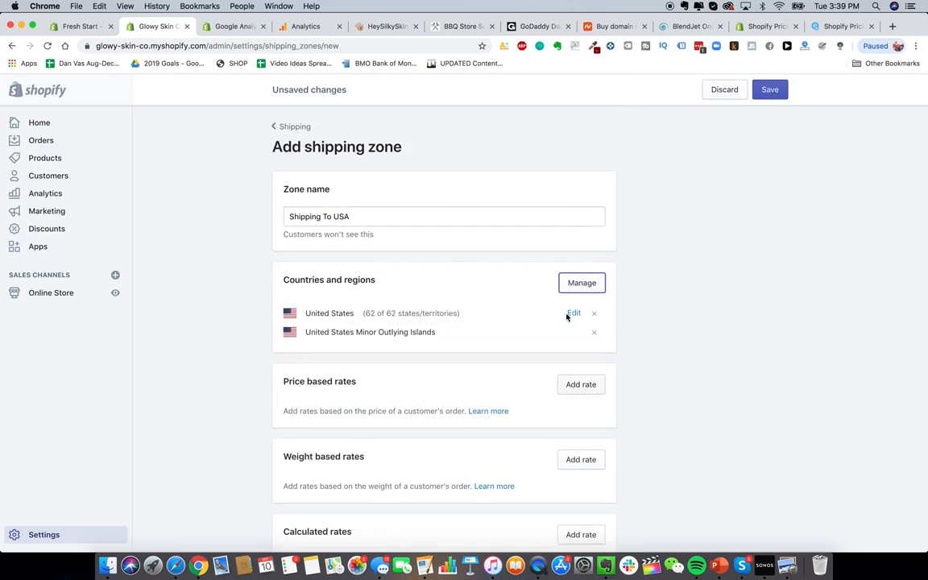
scroll(566, 317, "down", 3)
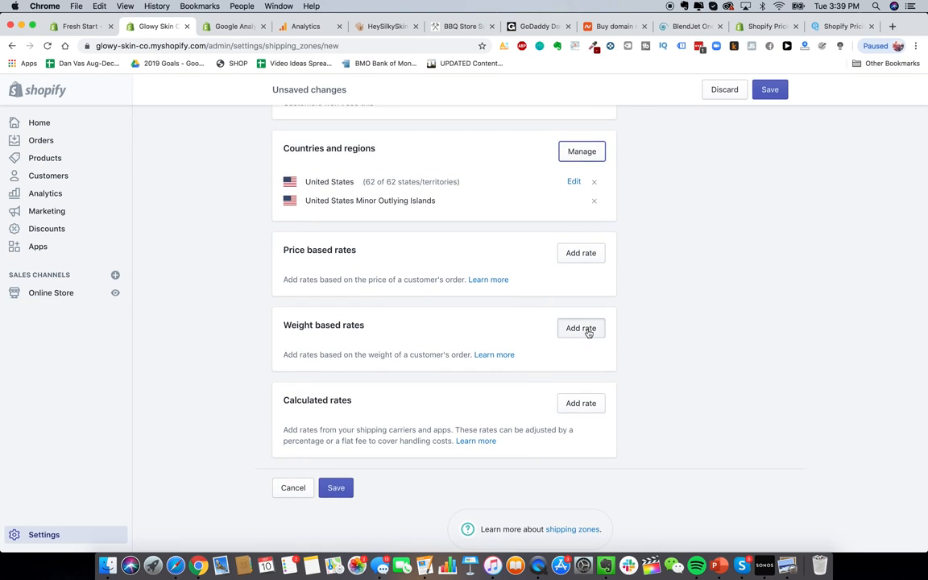
Step: Add a first weight-based rate named Express priced at $10
left_click(581, 328)
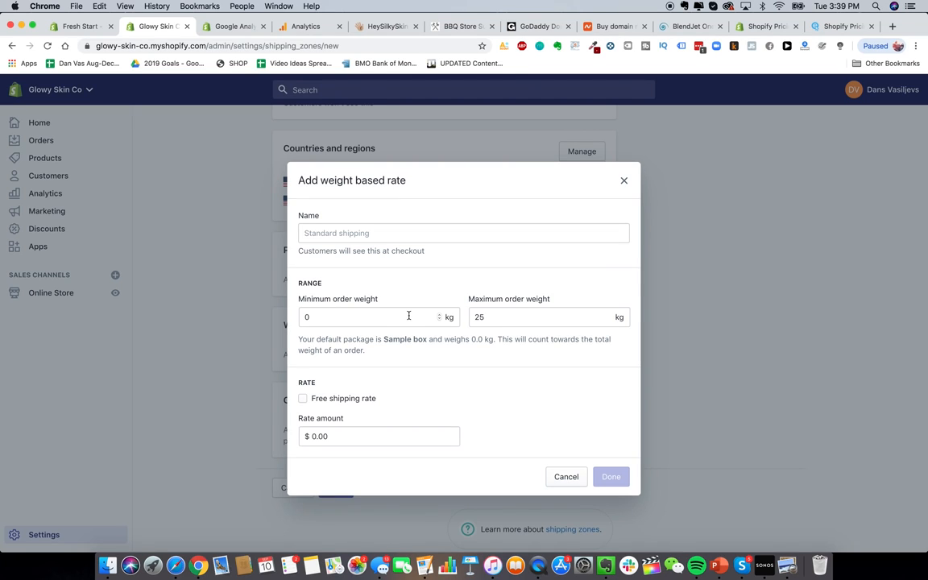
left_click(384, 315)
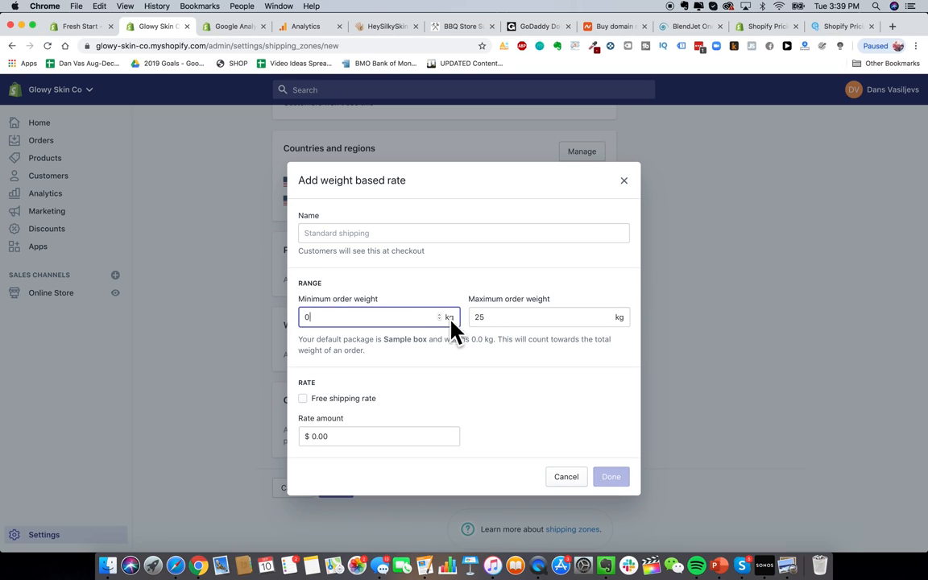
left_click(558, 320)
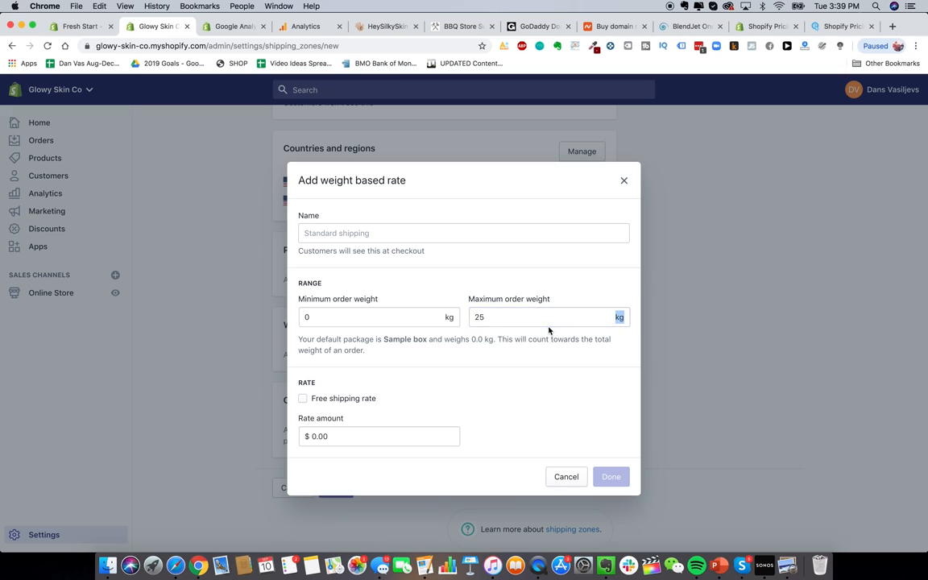
key("BackSpace")
key("BackSpace")
type("0.19")
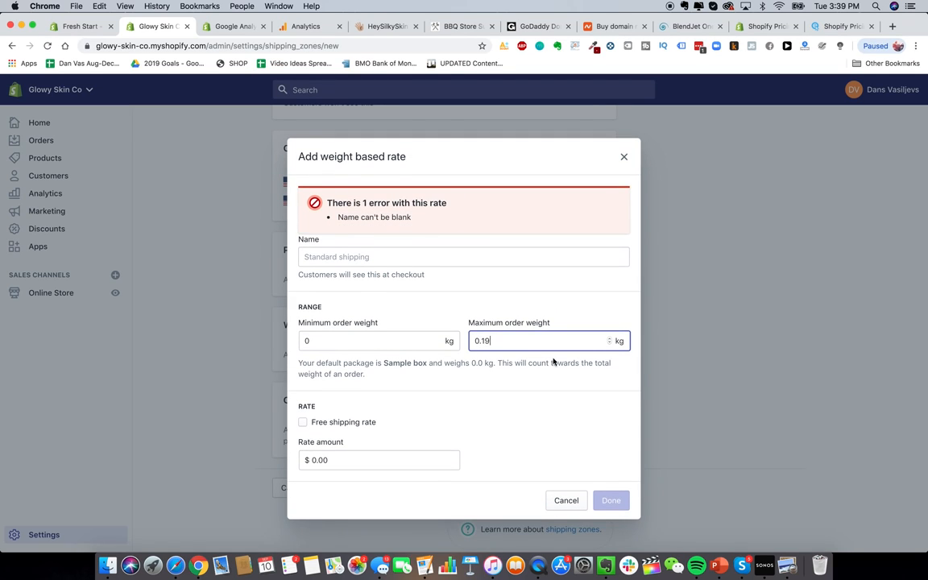
left_click(530, 386)
left_click(375, 258)
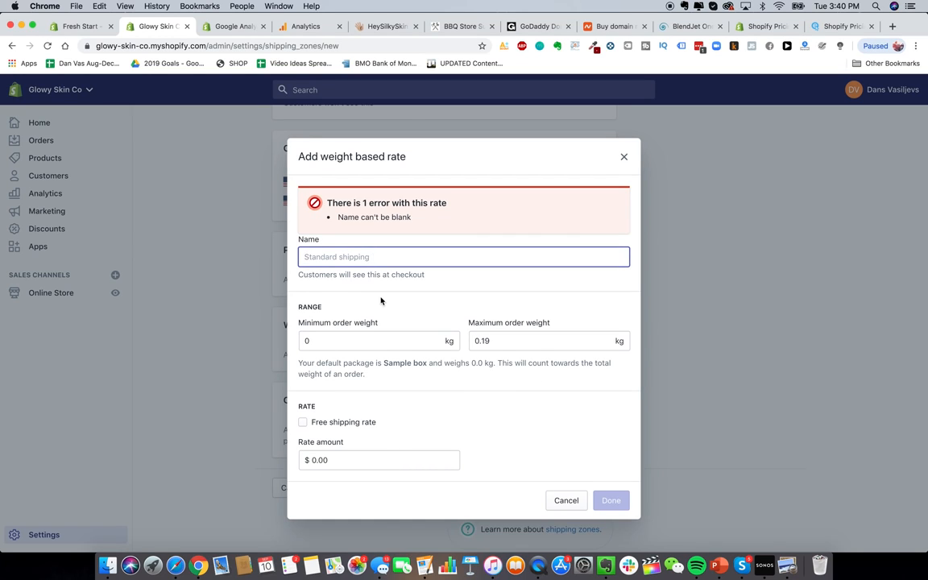
type("Express USA Shipping")
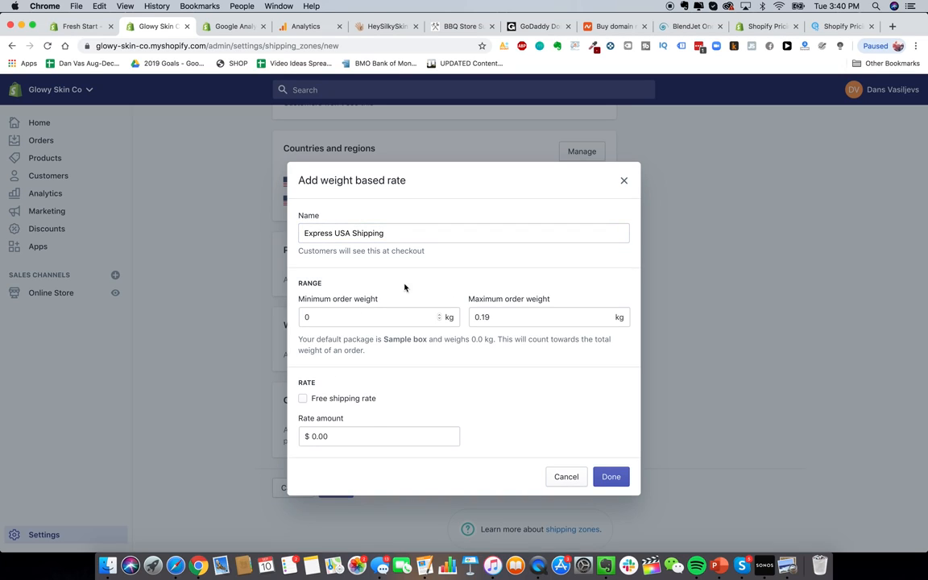
left_click_drag(333, 233, 289, 236)
type("2-3")
key("BackSpace")
key("BackSpace")
key("BackSpace")
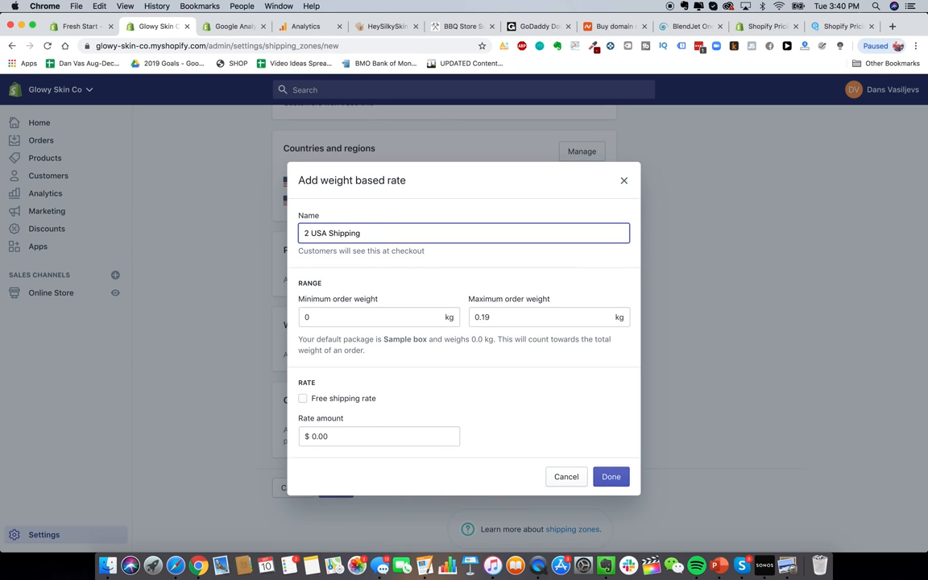
type("Express")
left_click(599, 362)
left_click(398, 439)
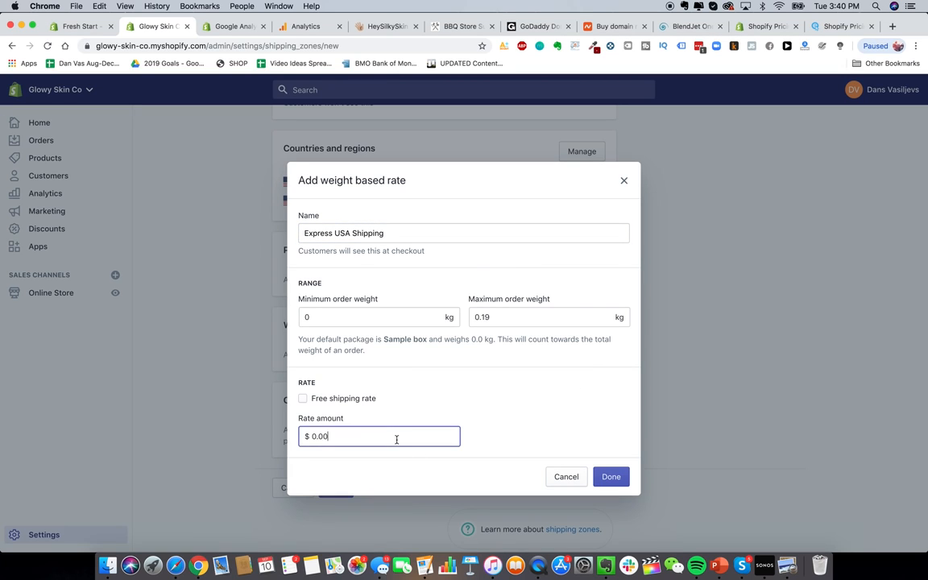
type("10")
key("Return")
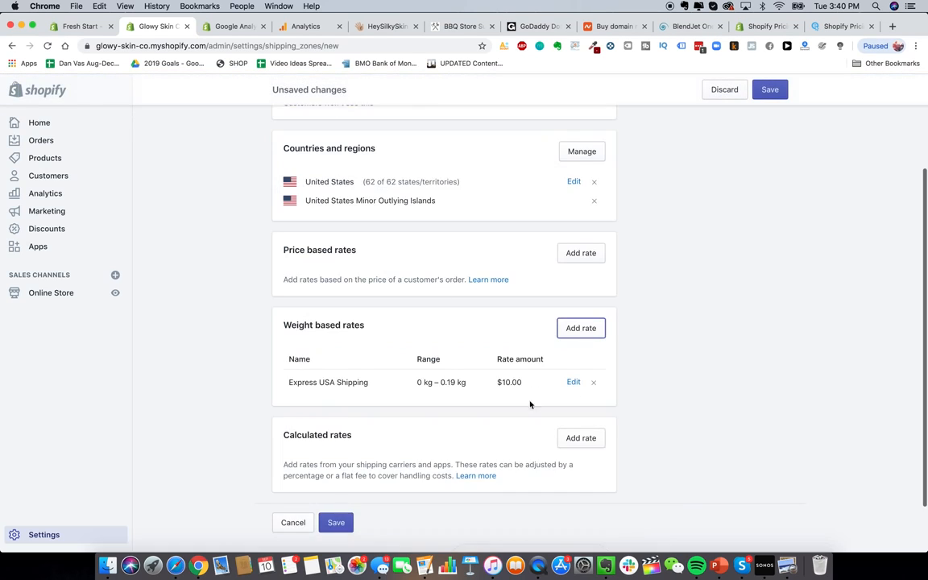
scroll(441, 388, "up", 3)
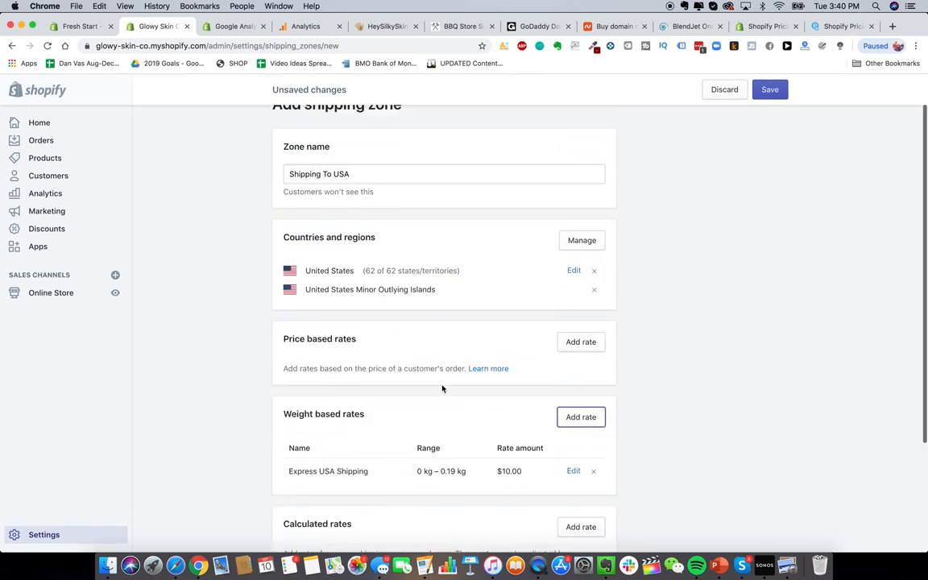
scroll(400, 408, "down", 4)
Step: Add an Express USA Shipping rate for 0.2–0.29 weight at $20
left_click(581, 284)
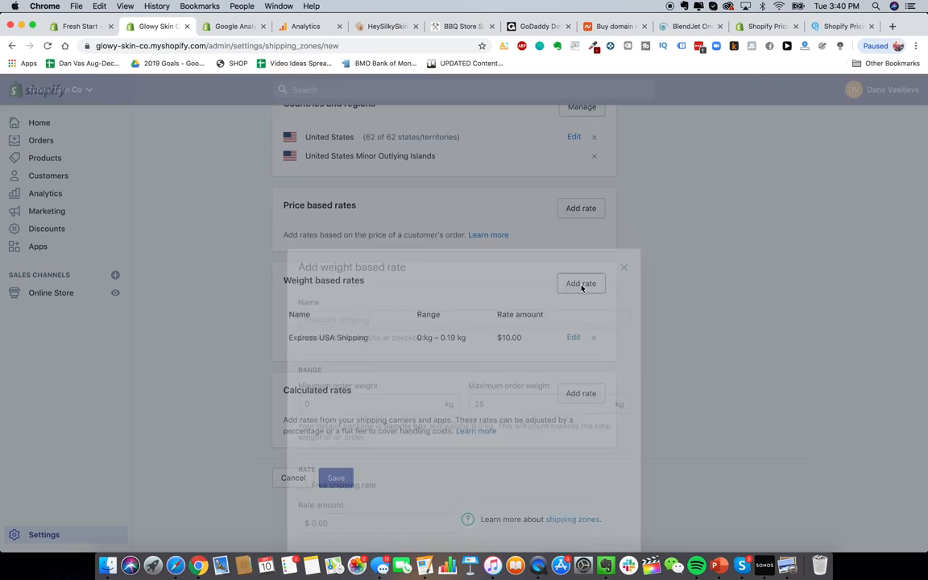
double_click(408, 317)
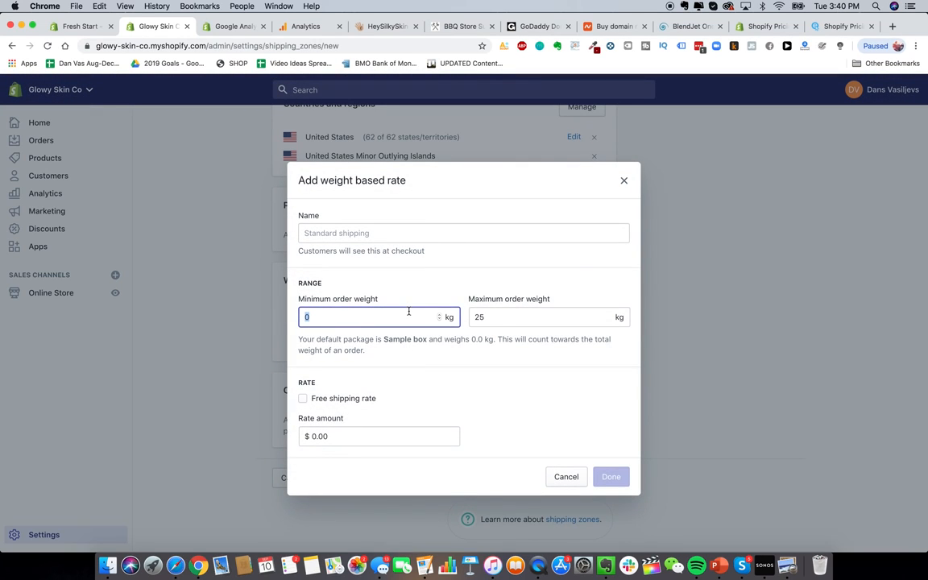
left_click(415, 232)
type("Express USA Shipping")
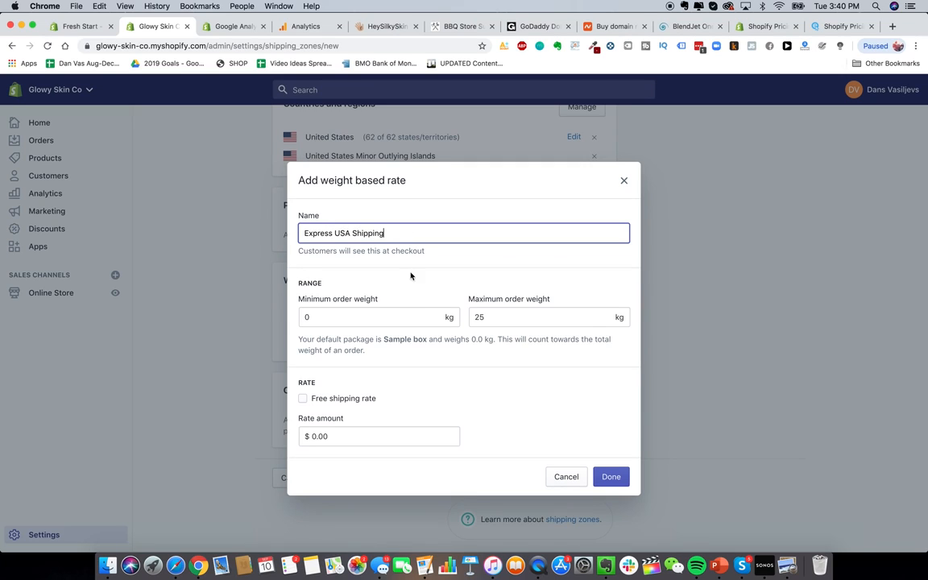
left_click(401, 315)
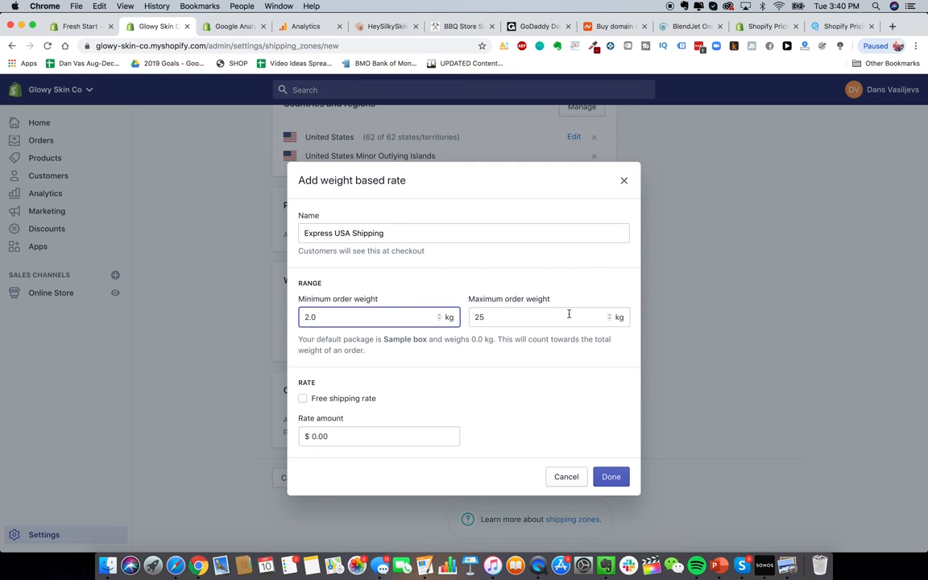
left_click(561, 318)
left_click(418, 320)
key("BackSpace")
type("0.2")
left_click(516, 320)
double_click(517, 320)
type("0.29")
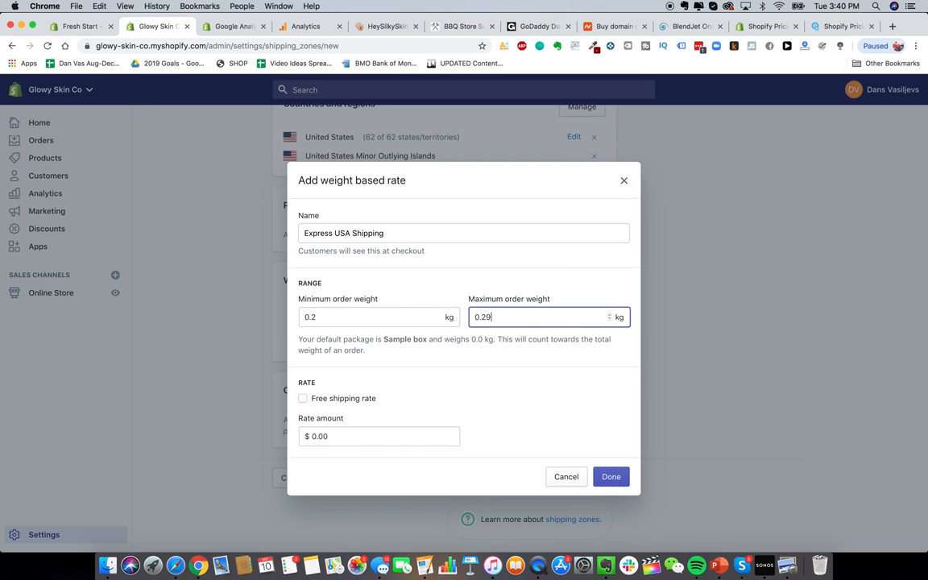
left_click(393, 437)
type("20")
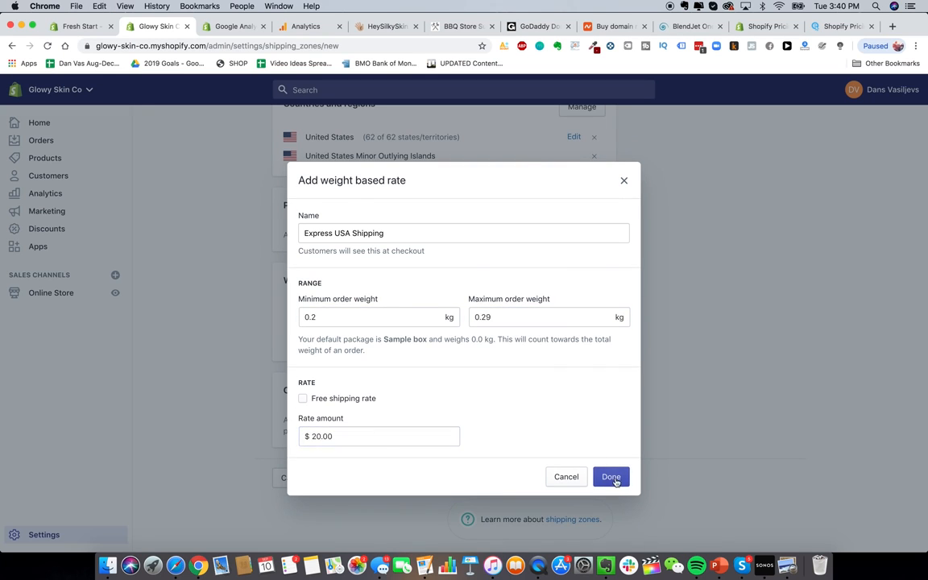
left_click(613, 477)
scroll(515, 407, "down", 1)
Step: Add a third Express USA Shipping rate for 0.30–0.39 weight at $30.00
left_click(580, 271)
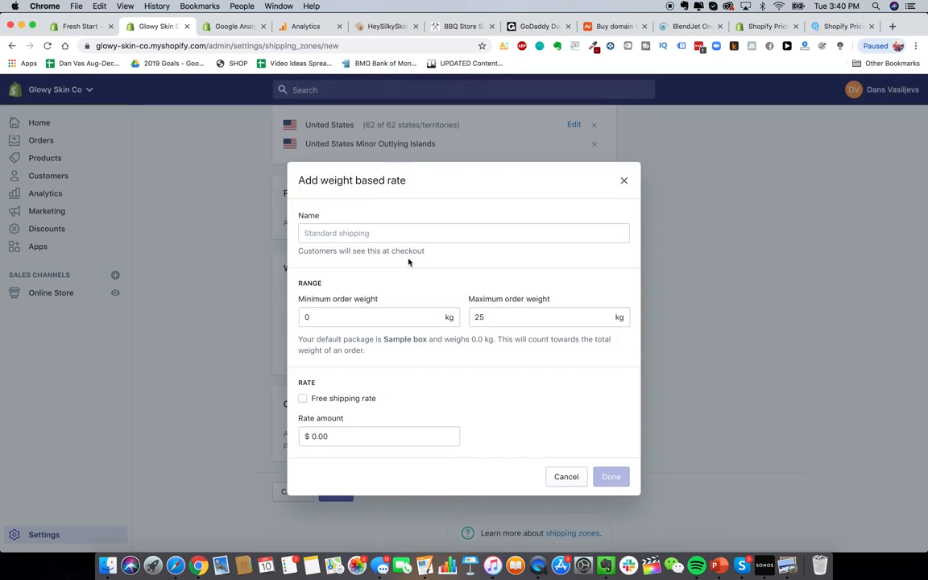
left_click(333, 231)
type("Express")
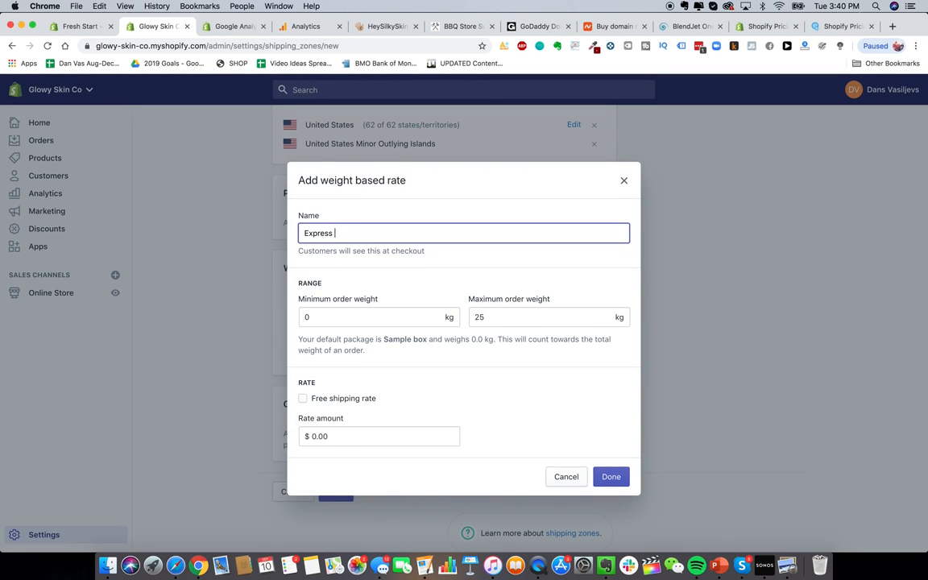
type(" USA Shipping")
left_click(347, 317)
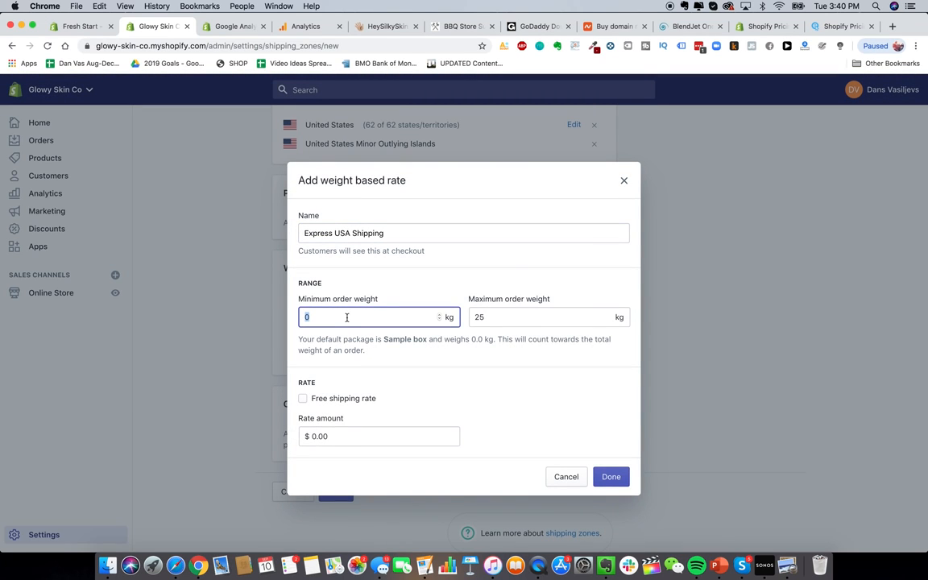
type("0.30")
left_click(492, 317)
type("0.39")
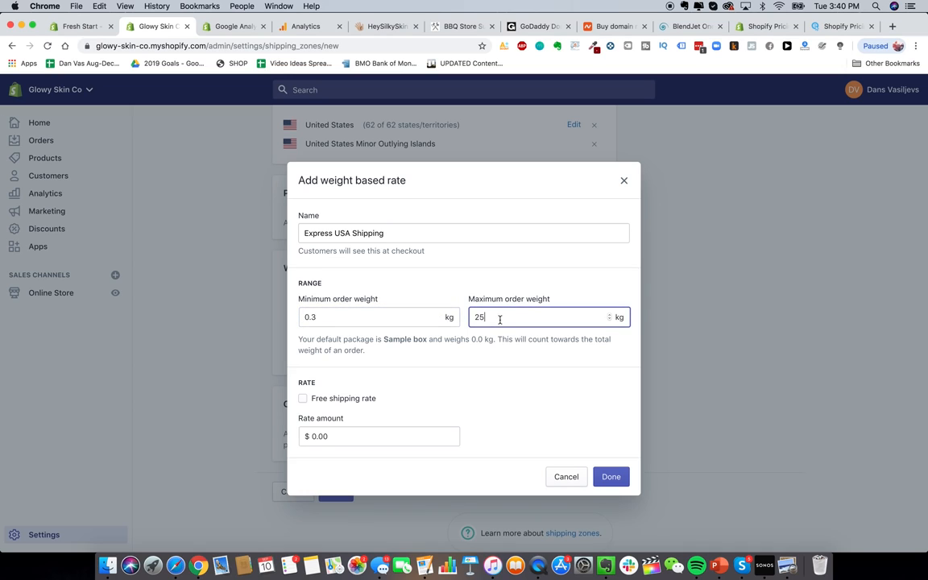
left_click(409, 439)
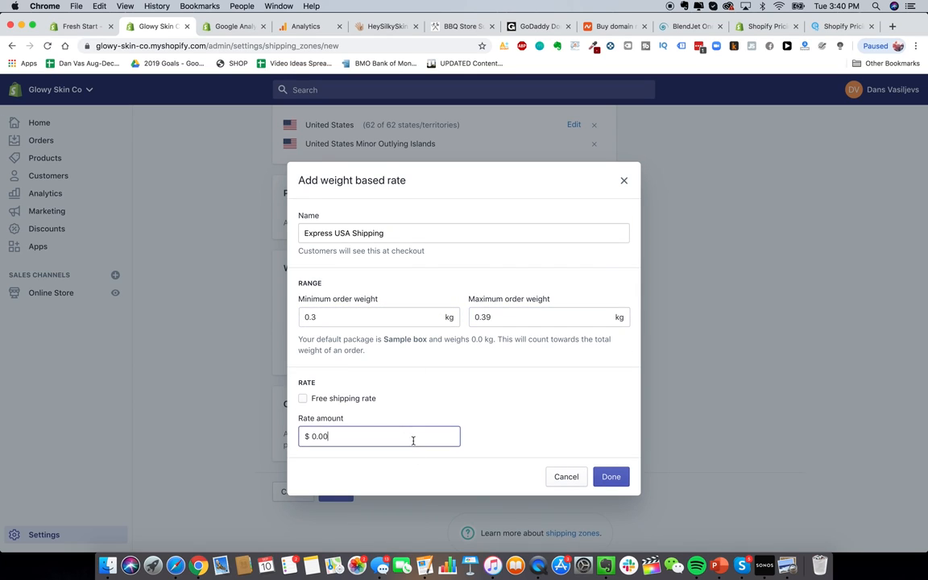
type("30.00")
left_click(620, 480)
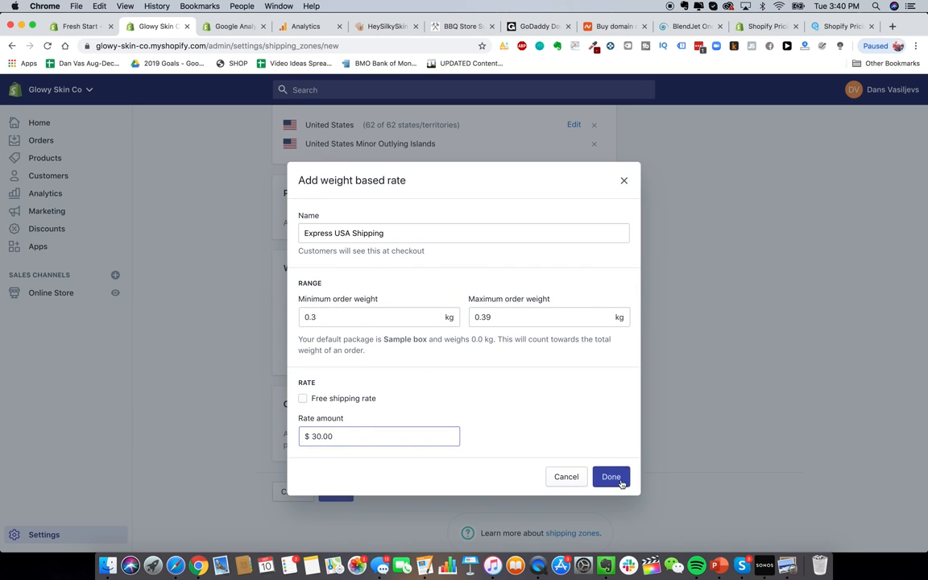
scroll(476, 334, "up", 3)
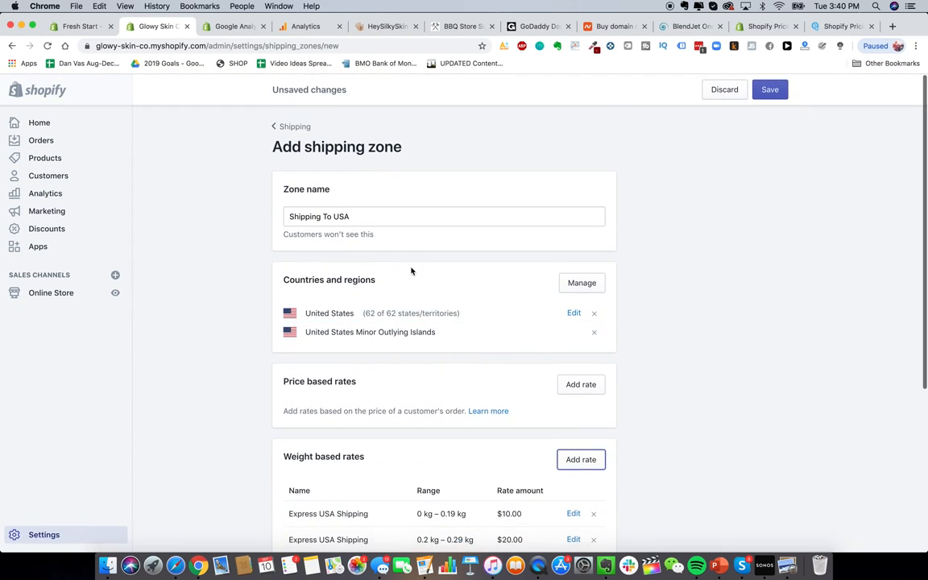
scroll(451, 378, "down", 4)
Step: Save the Shipping To USA zone with its three Express rates
left_click(336, 479)
scroll(432, 278, "up", 5)
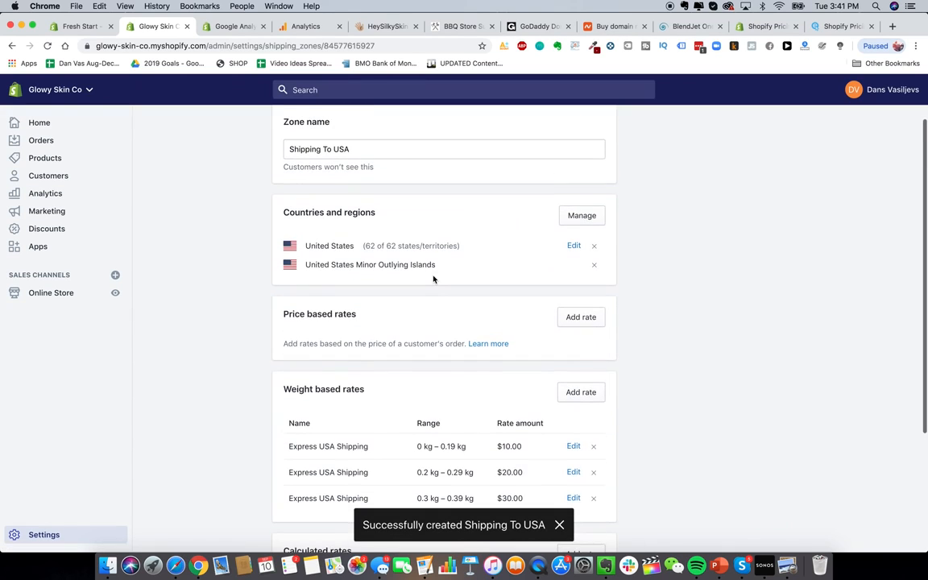
scroll(429, 261, "up", 1)
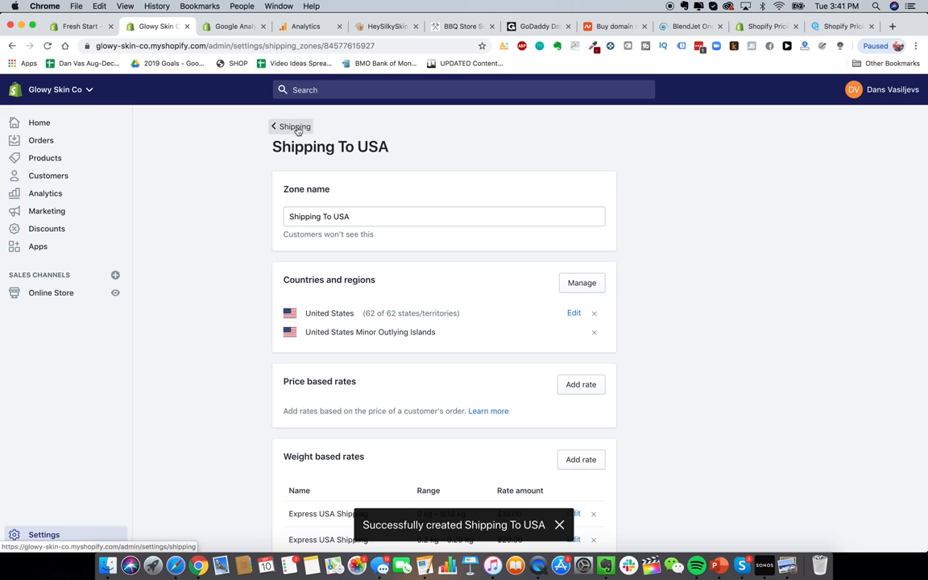
scroll(404, 439, "down", 1)
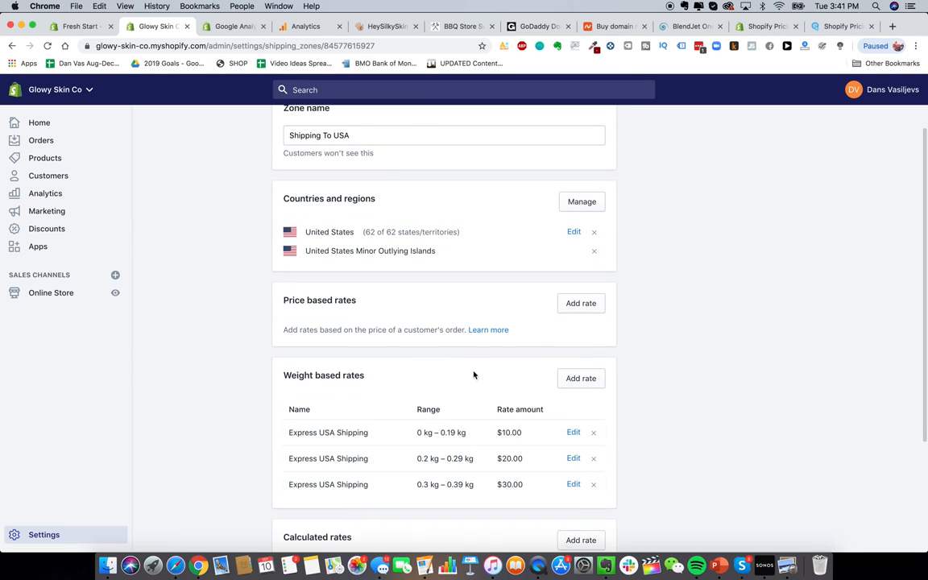
scroll(471, 375, "up", 1)
Step: Go back to the Shipping settings page and start adding another shipping zone
left_click(291, 126)
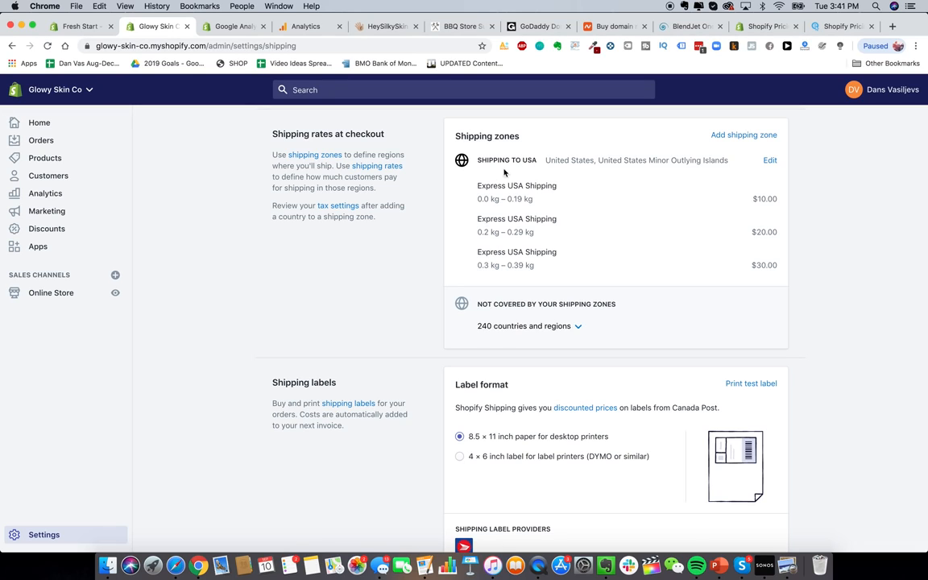
left_click_drag(489, 160, 557, 160)
left_click(761, 218)
left_click(763, 136)
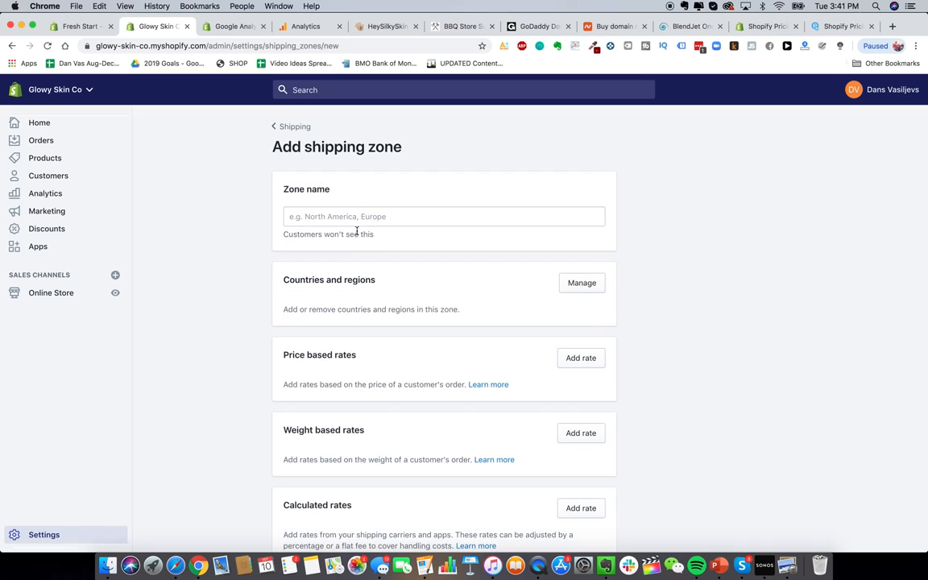
Step: Name the new zone 'Shipping to Canada' and add Canada as its country
left_click(348, 216)
type("Shipping to")
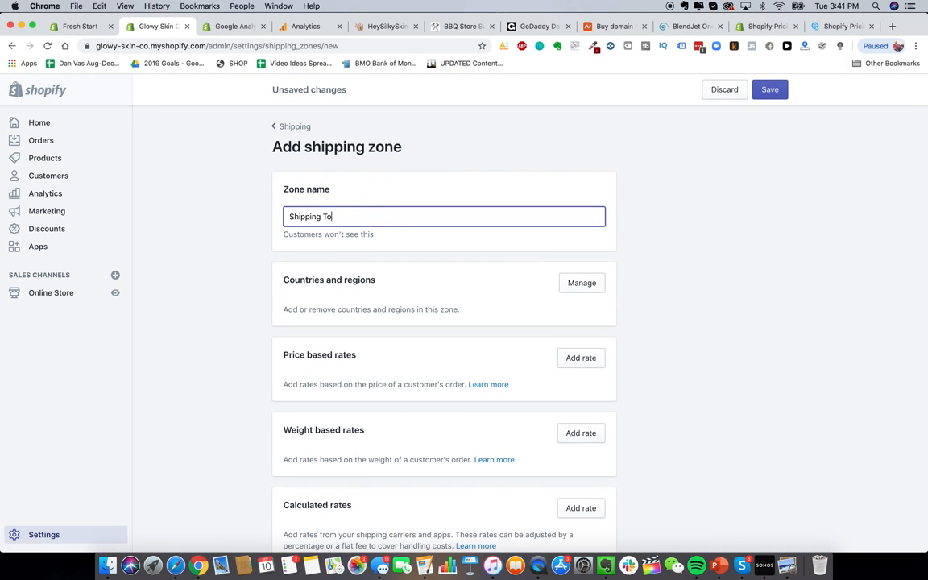
type(" Canada")
left_click(665, 341)
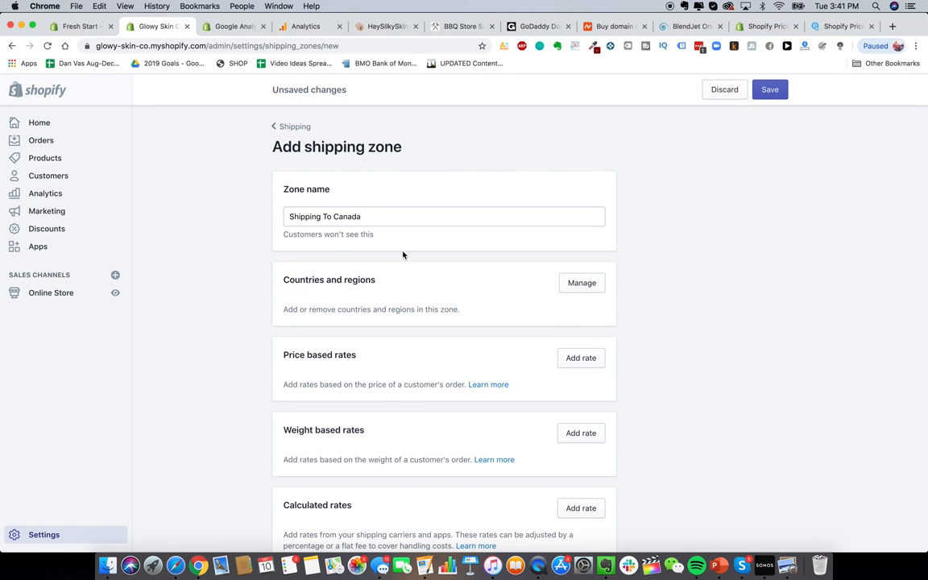
left_click(582, 283)
left_click(443, 171)
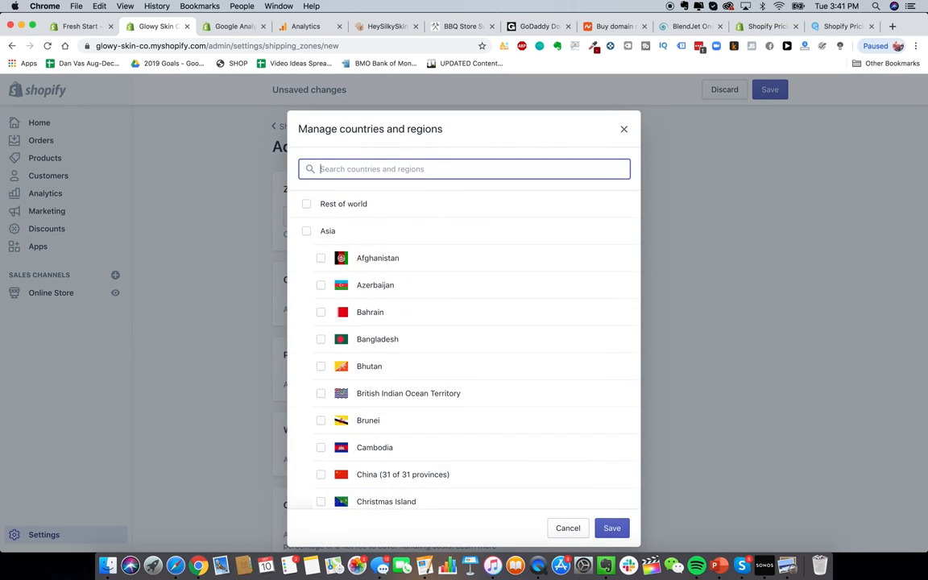
type("Canada")
left_click(307, 204)
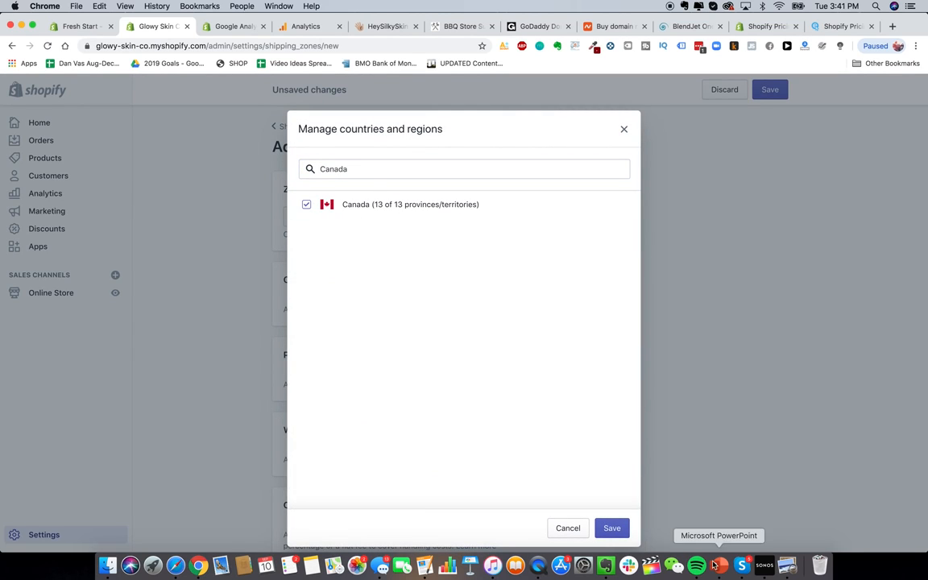
left_click(611, 528)
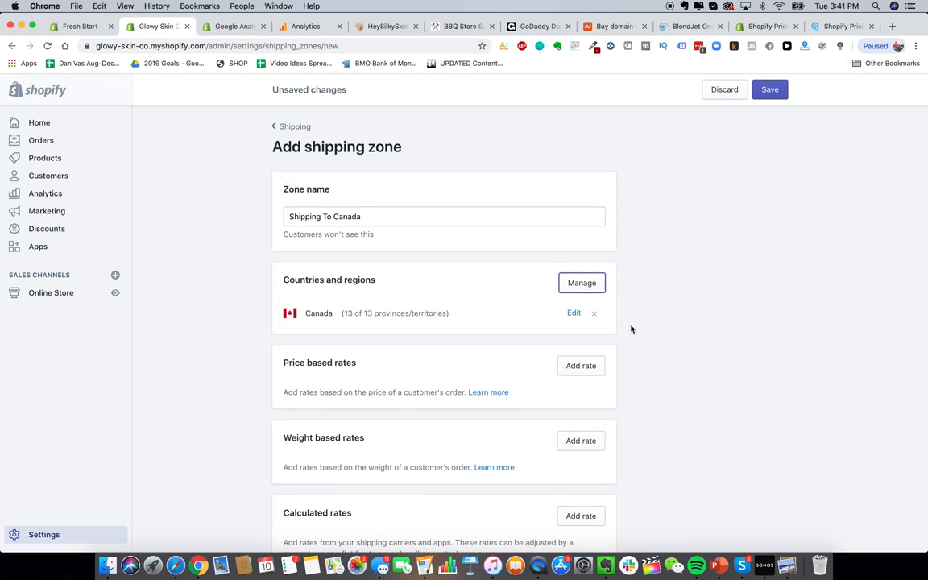
scroll(631, 327, "down", 2)
scroll(632, 329, "up", 2)
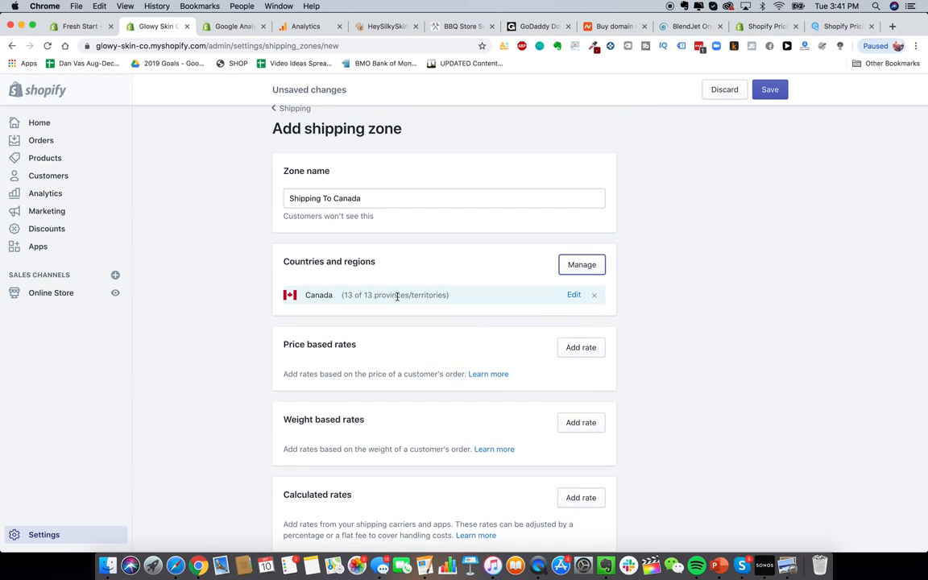
scroll(397, 297, "down", 2)
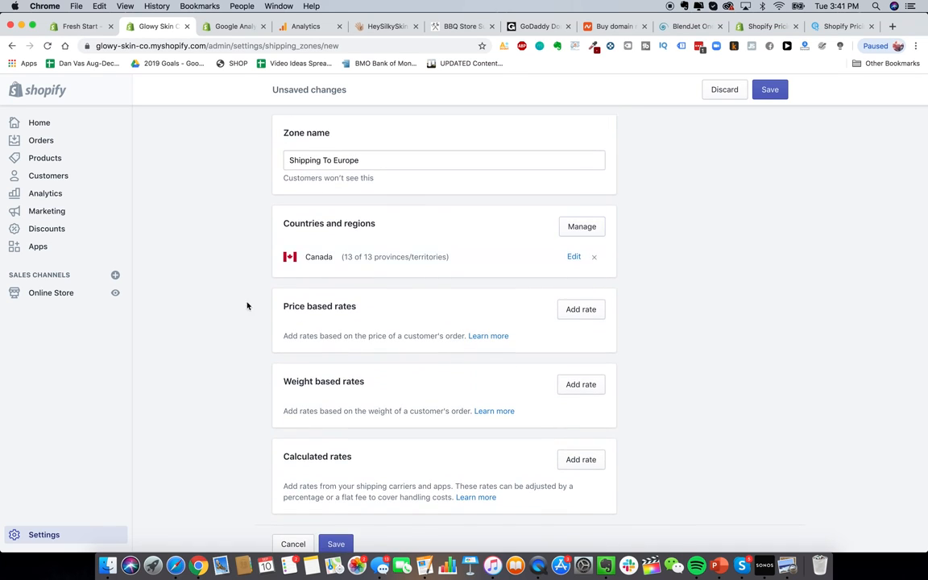
Step: Remove Canada from the zone and tick France and Spain in the country list
left_click(595, 258)
left_click(563, 230)
left_click(410, 167)
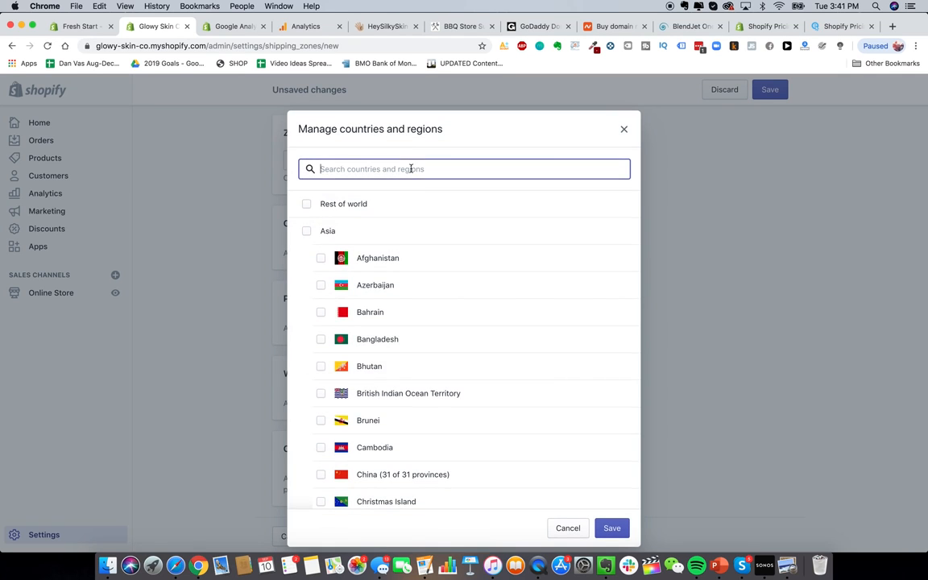
type("europe")
key("super+a")
key("BackSpace")
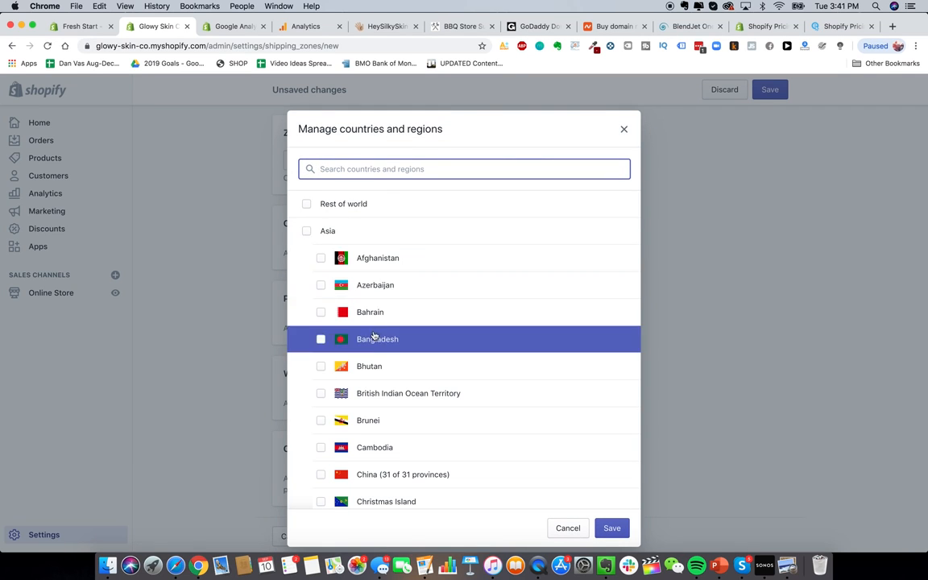
type("france")
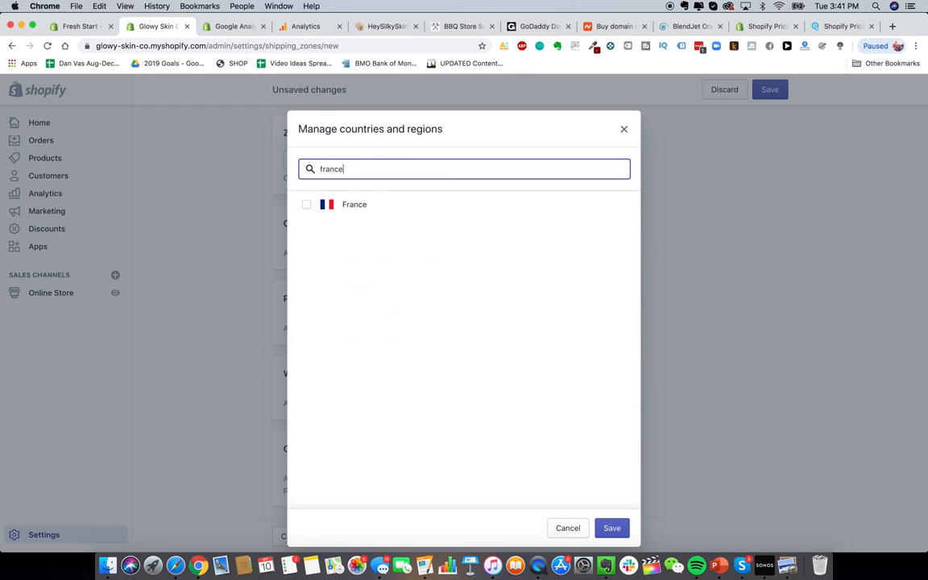
left_click(382, 204)
key("super+a")
type("spain")
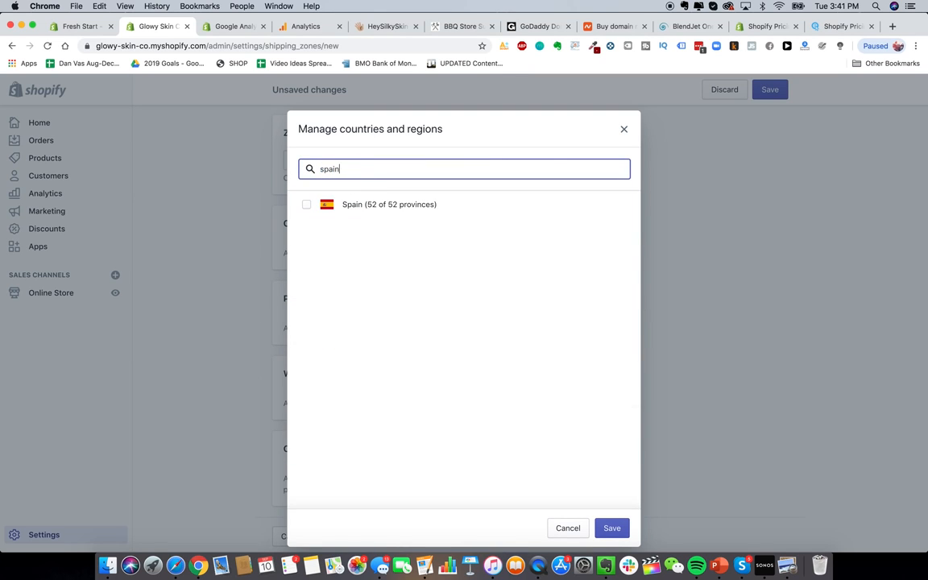
left_click(363, 207)
key("super+a")
key("BackSpace")
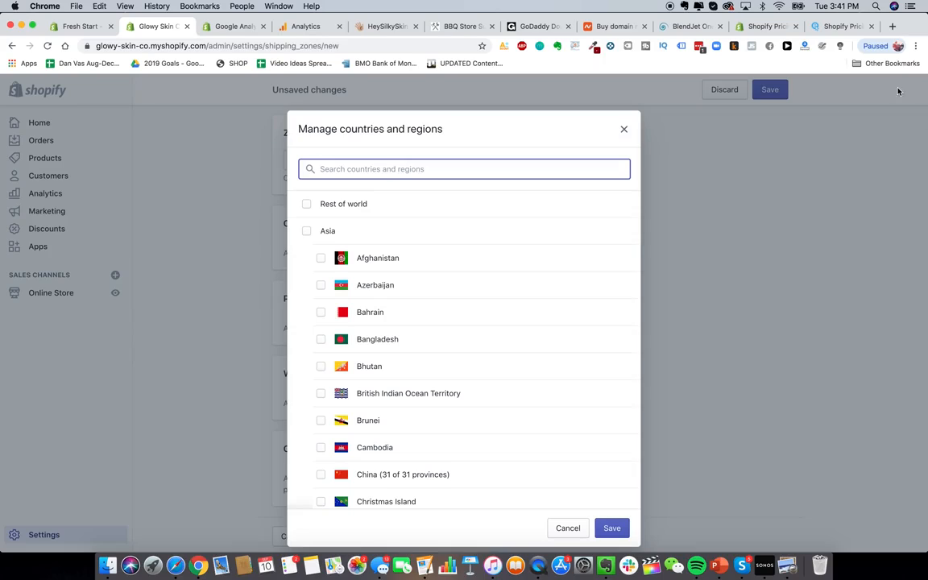
left_click(892, 26)
Step: Search Google for 'epacket countries' and open epacketexpress.com's list of supported countries
type("epacket countri")
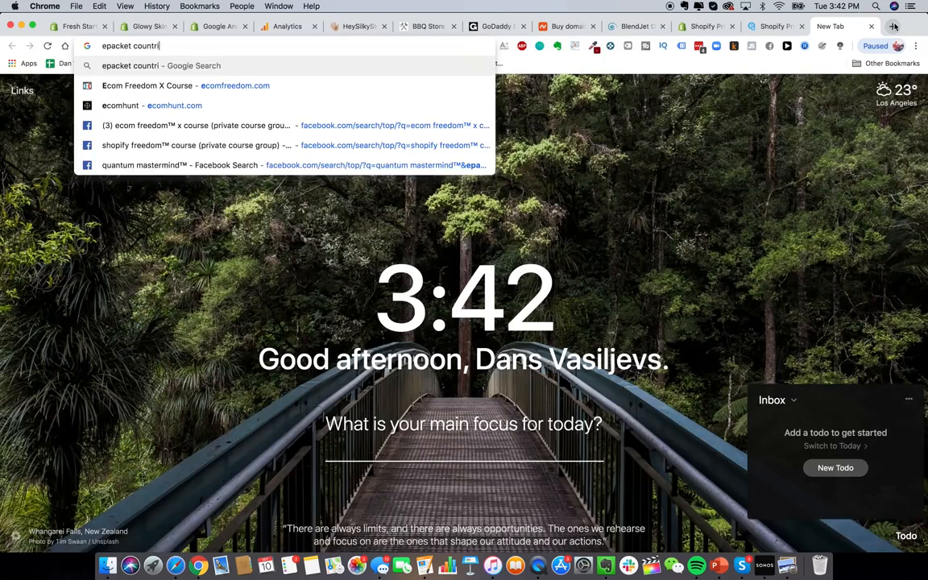
type("es")
key("Return")
scroll(222, 346, "down", 3)
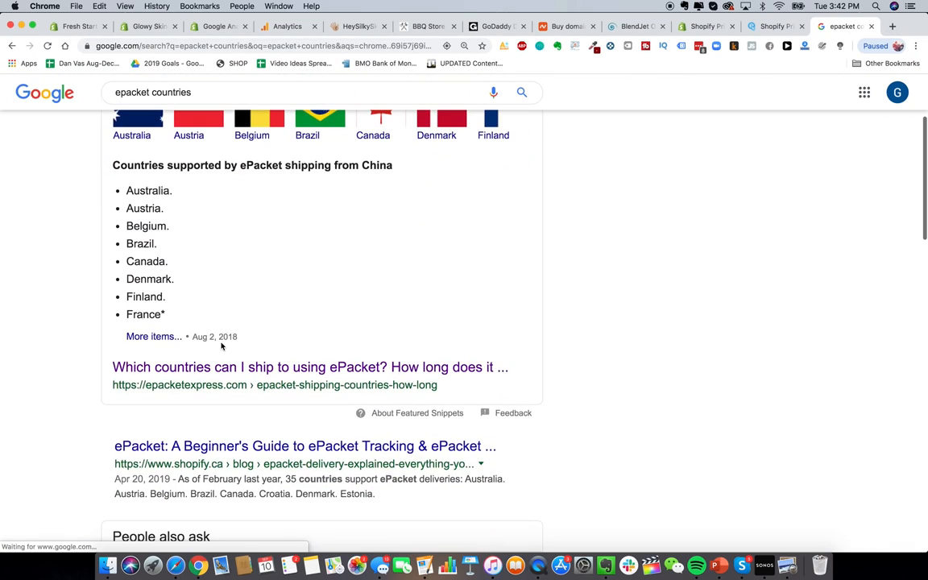
scroll(172, 293, "up", 1)
left_click_drag(127, 234, 206, 238)
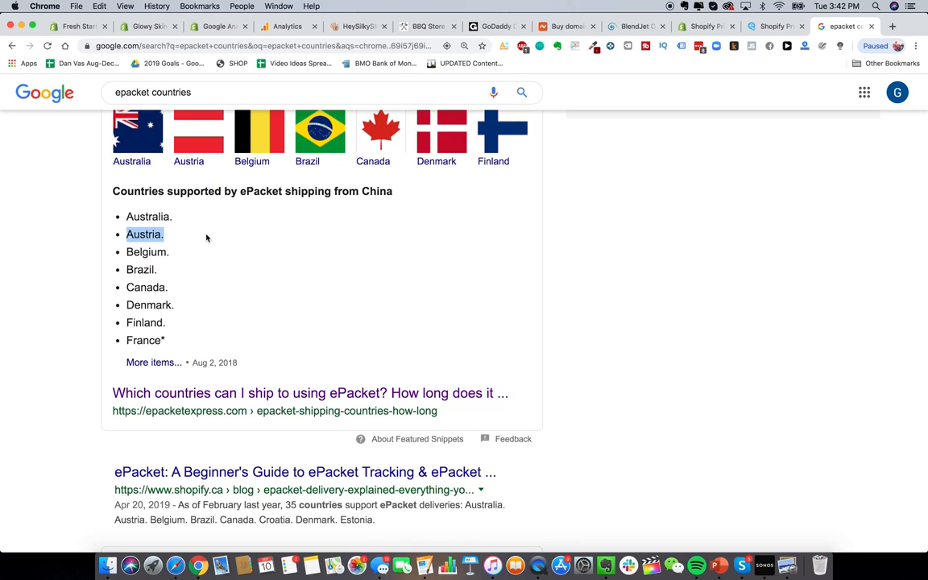
left_click(158, 252)
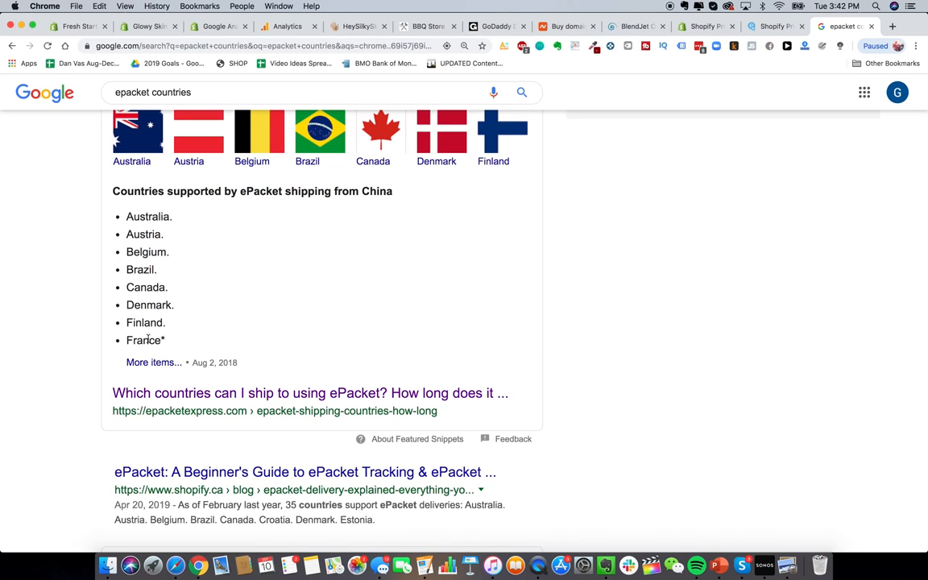
left_click(263, 394)
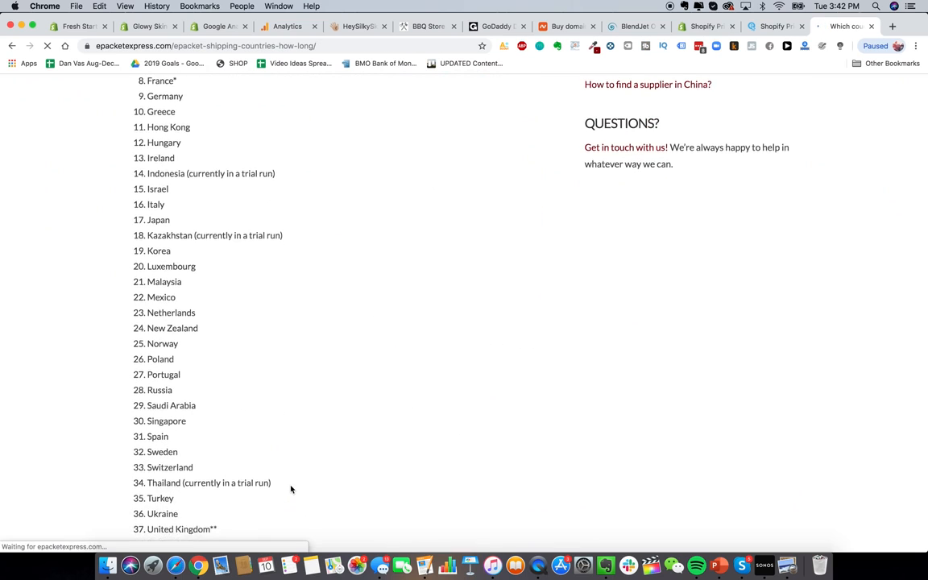
scroll(227, 157, "down", 3)
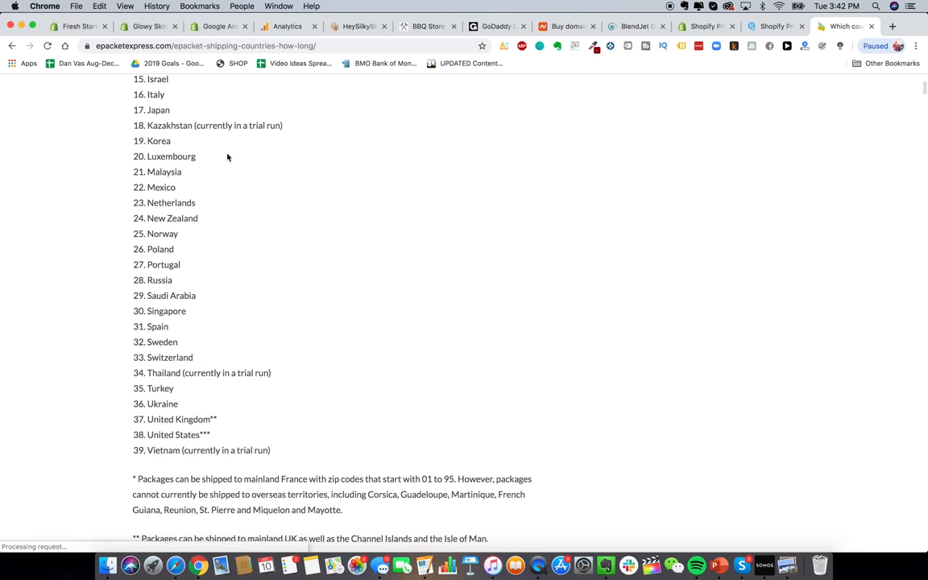
Step: Back in Shopify, close the countries dialog without saving and return to Shipping settings
left_click(147, 25)
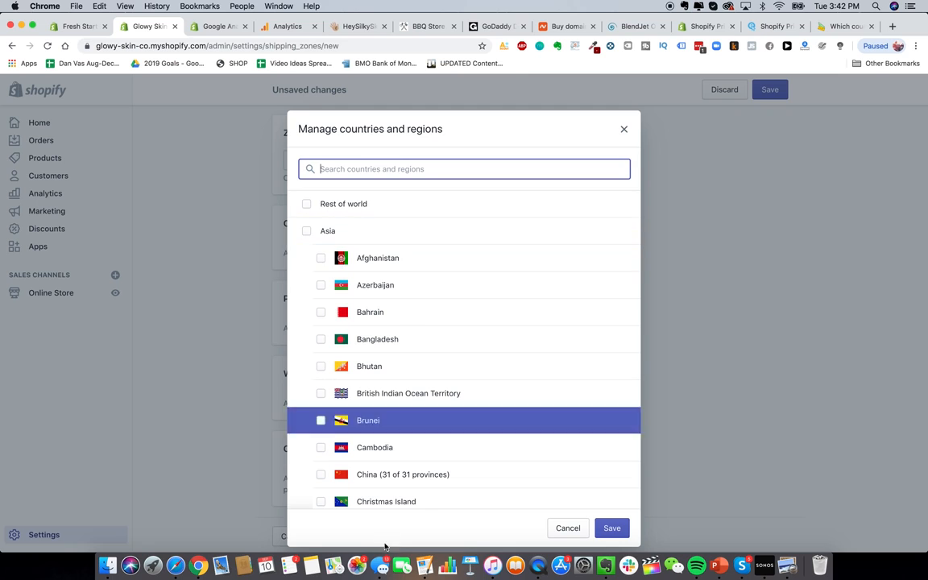
left_click(623, 129)
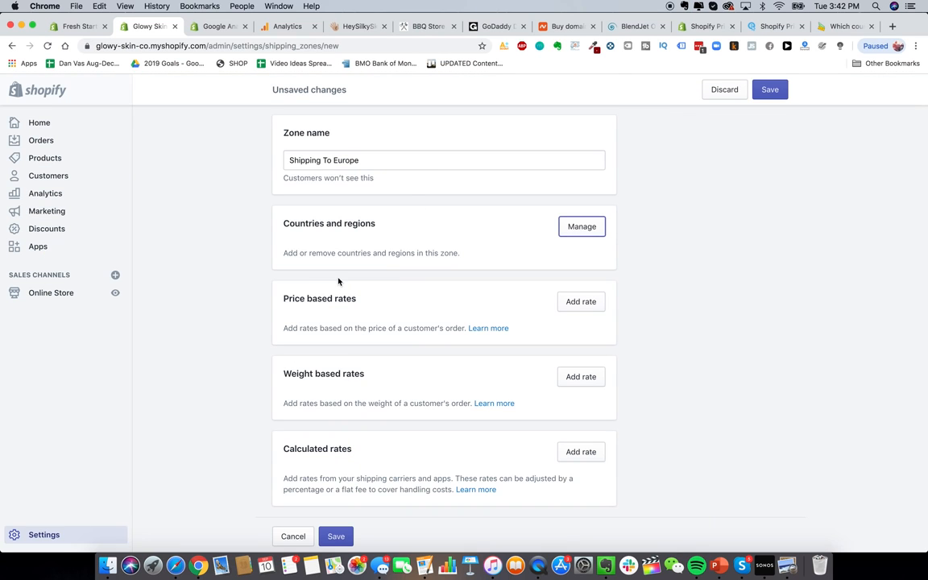
scroll(338, 282, "up", 2)
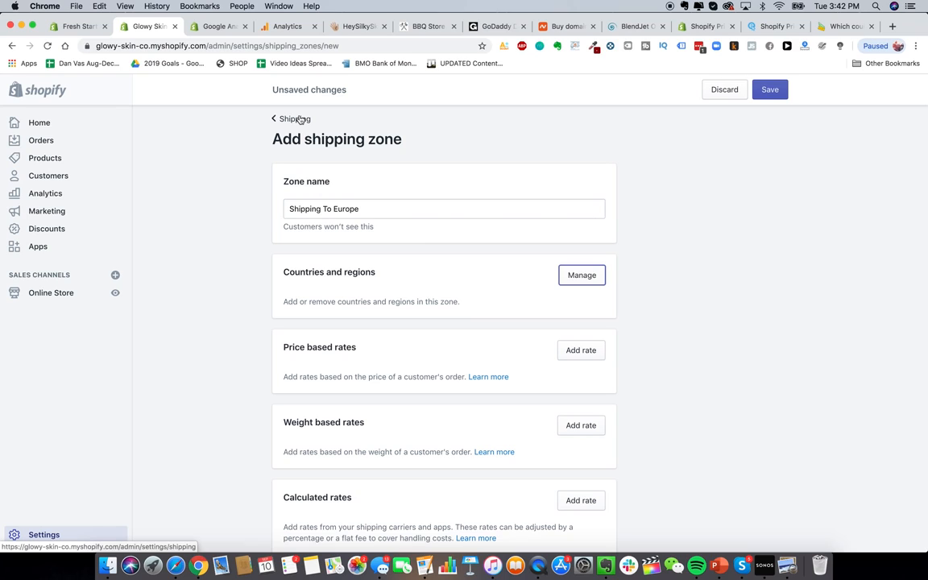
left_click(296, 118)
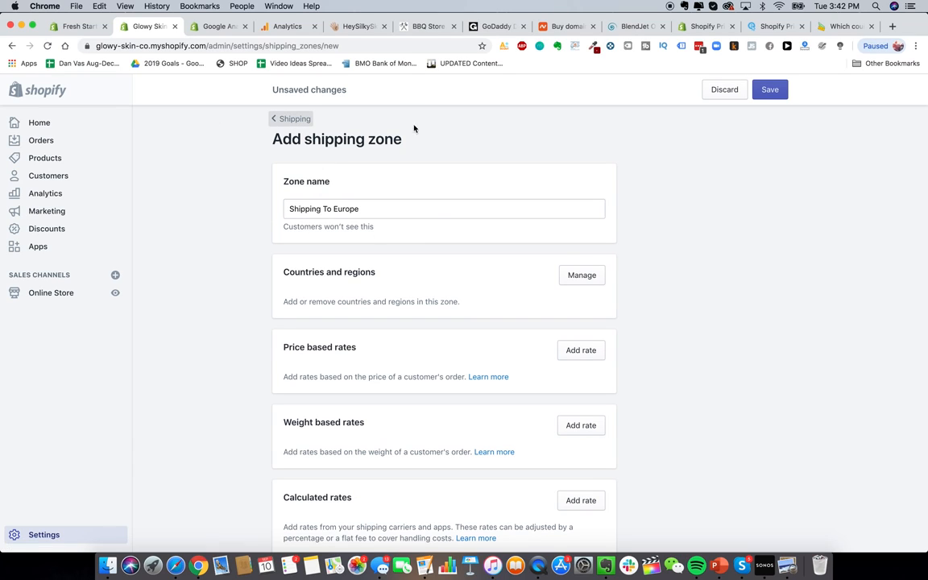
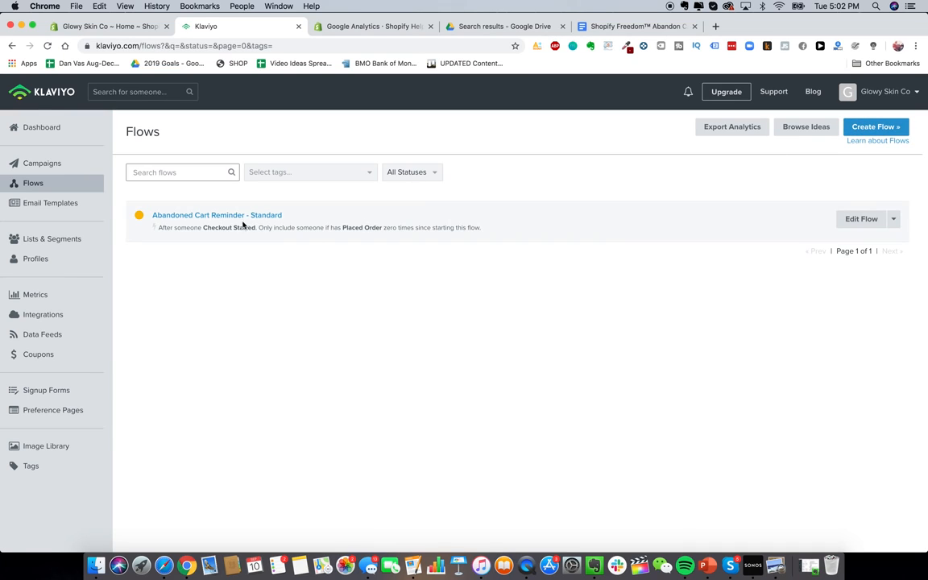
Step: Pick the standard Abandoned Cart Reminder flow template and name it 'Glowy Skin Abandon Cart Sequence'
left_click(869, 130)
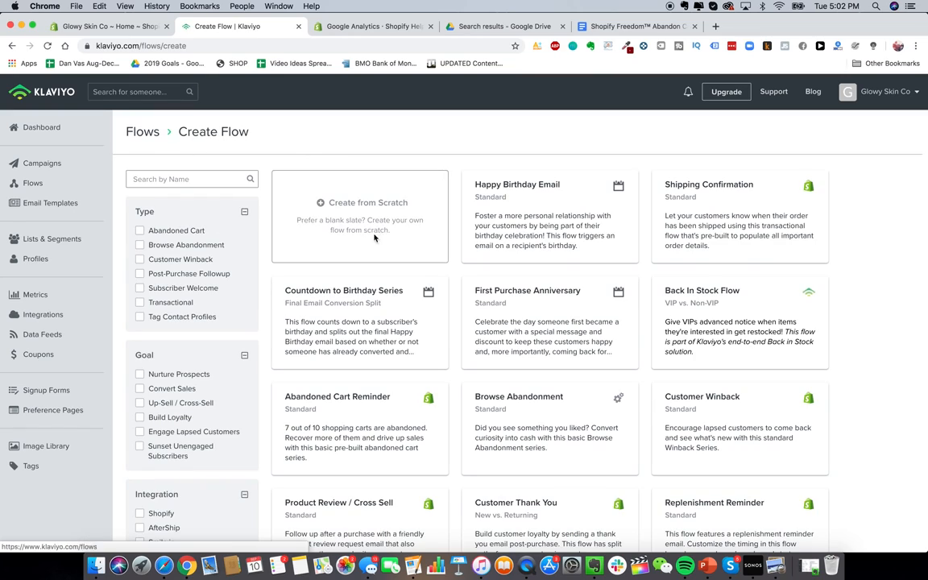
scroll(441, 312, "down", 5)
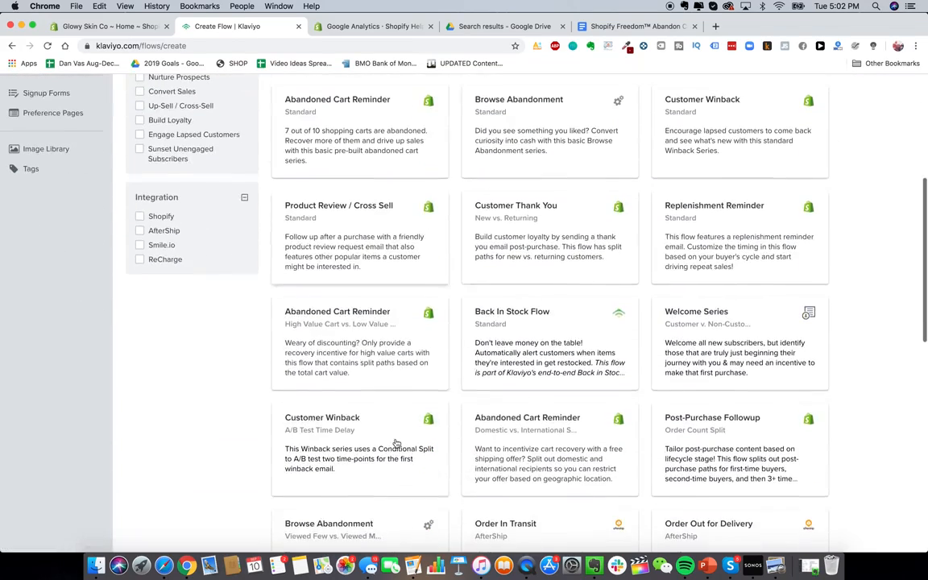
scroll(330, 352, "up", 4)
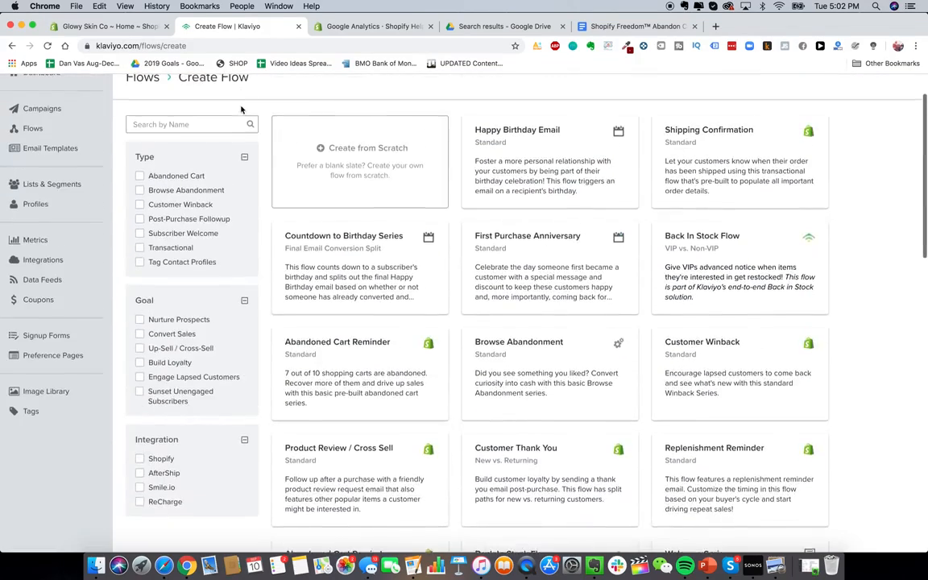
left_click(176, 175)
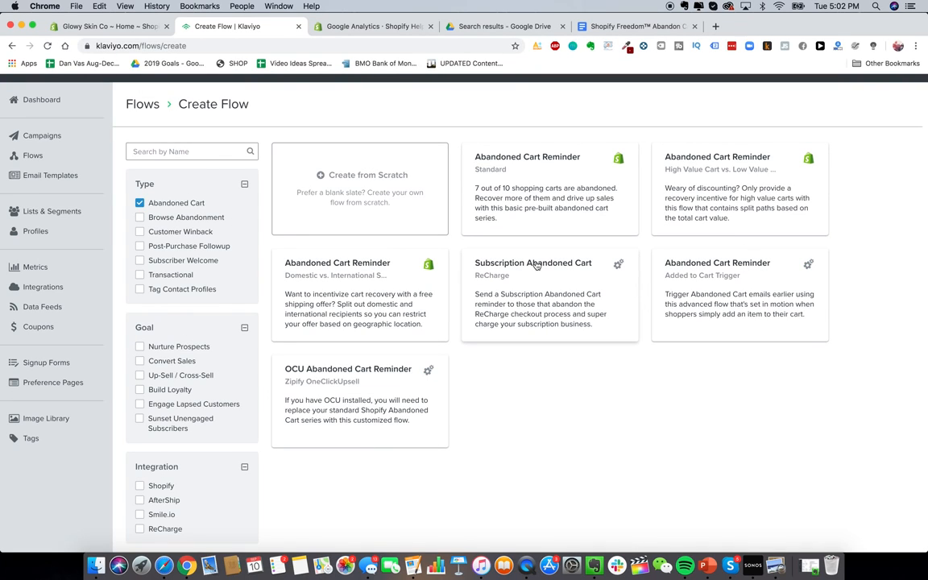
left_click(536, 188)
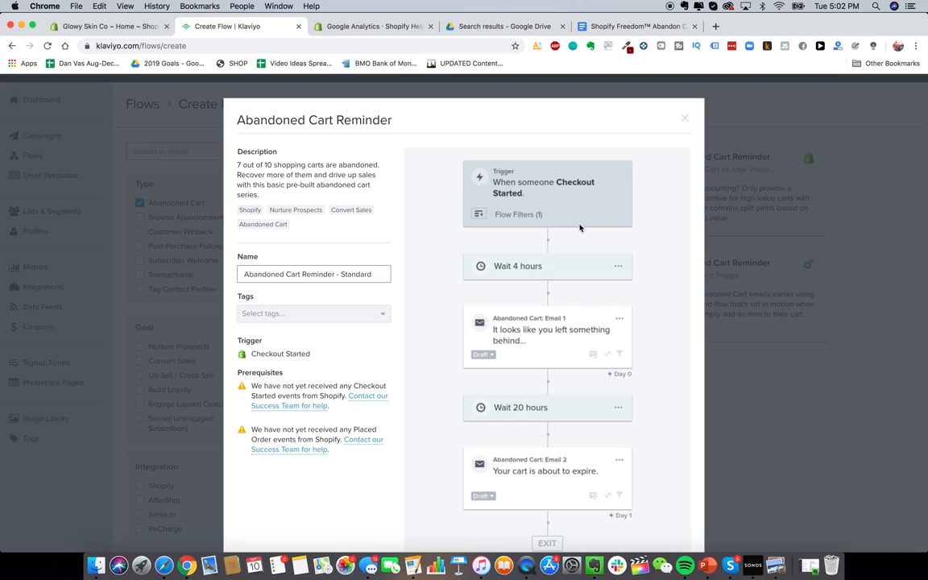
triple_click(352, 270)
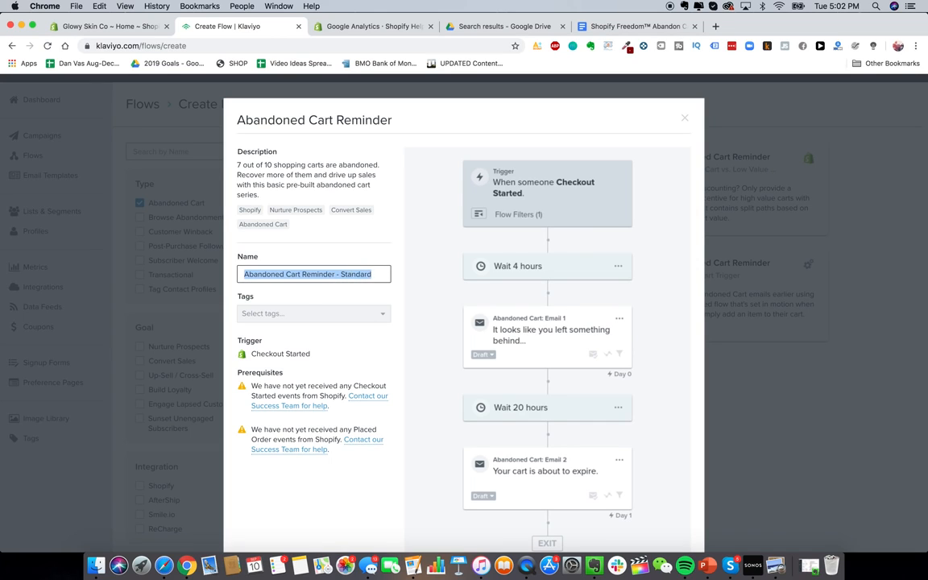
type("Glowy Skin Abandon Cart Sequence")
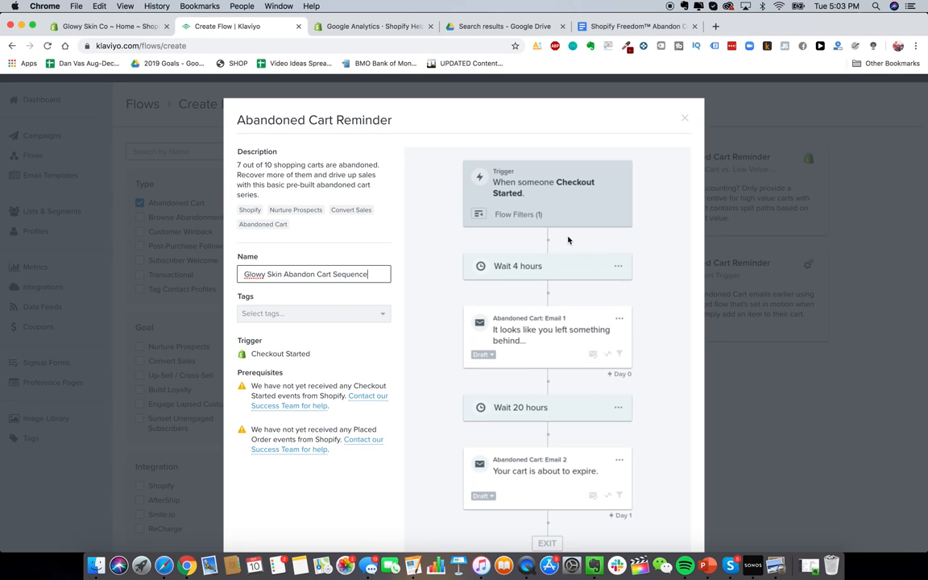
scroll(505, 320, "down", 5)
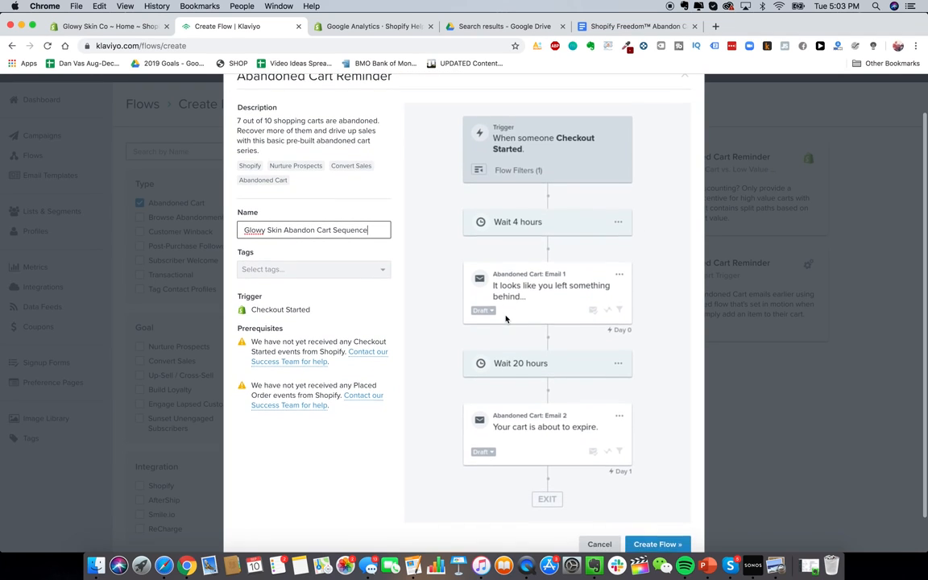
Step: Create the flow from the template and zoom the diagram to fit
left_click(656, 507)
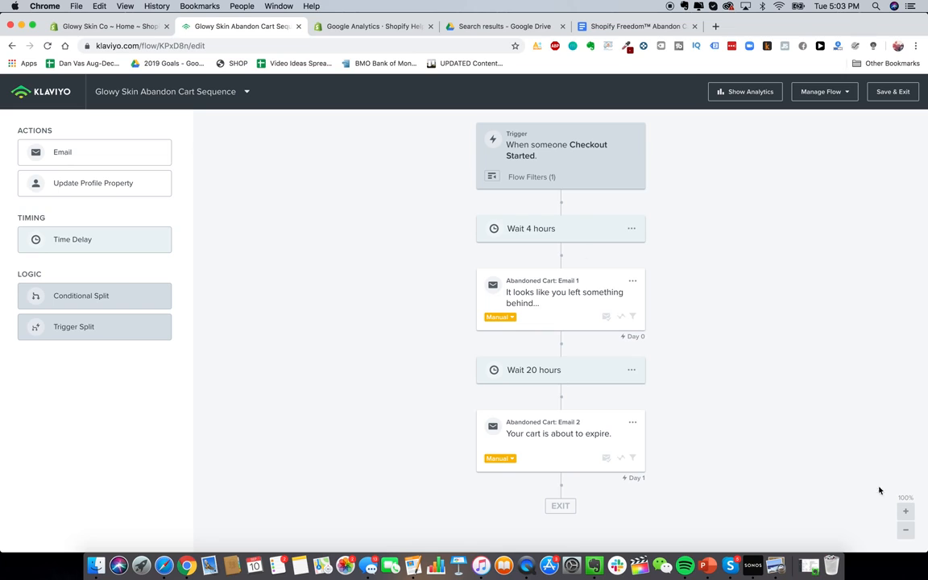
left_click(905, 531)
left_click(905, 530)
left_click(906, 530)
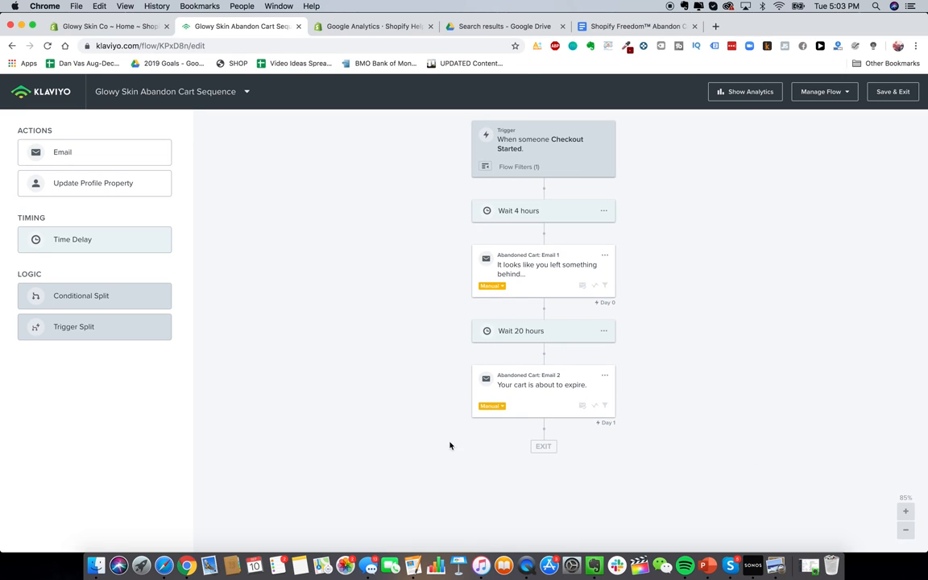
left_click(905, 512)
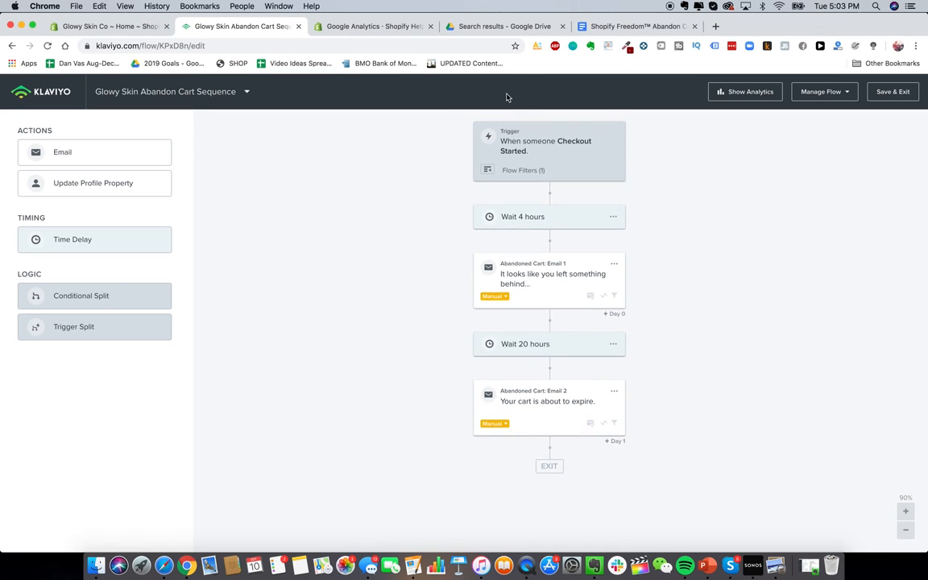
Step: Review the Checkout Started trigger filter and the 4-hour wait settings
left_click(519, 147)
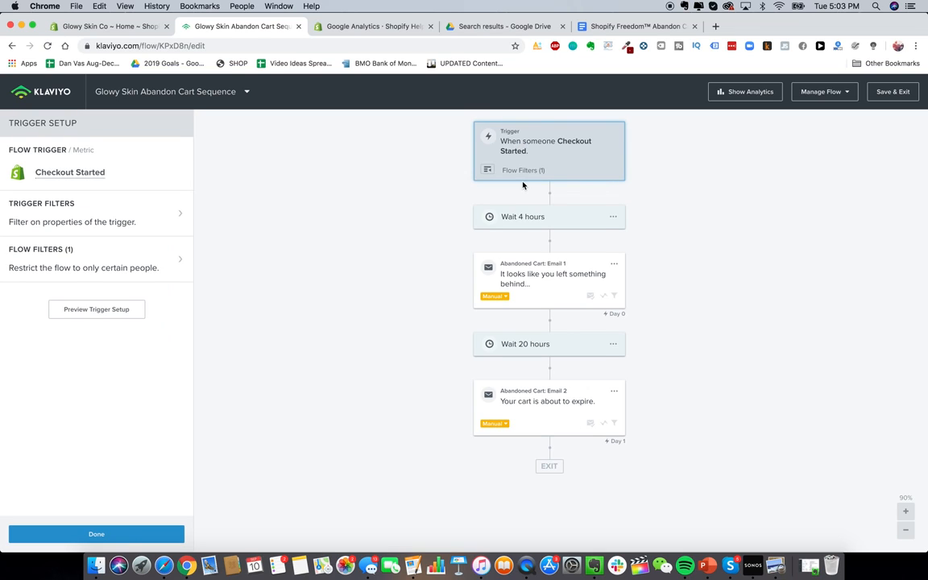
left_click(522, 171)
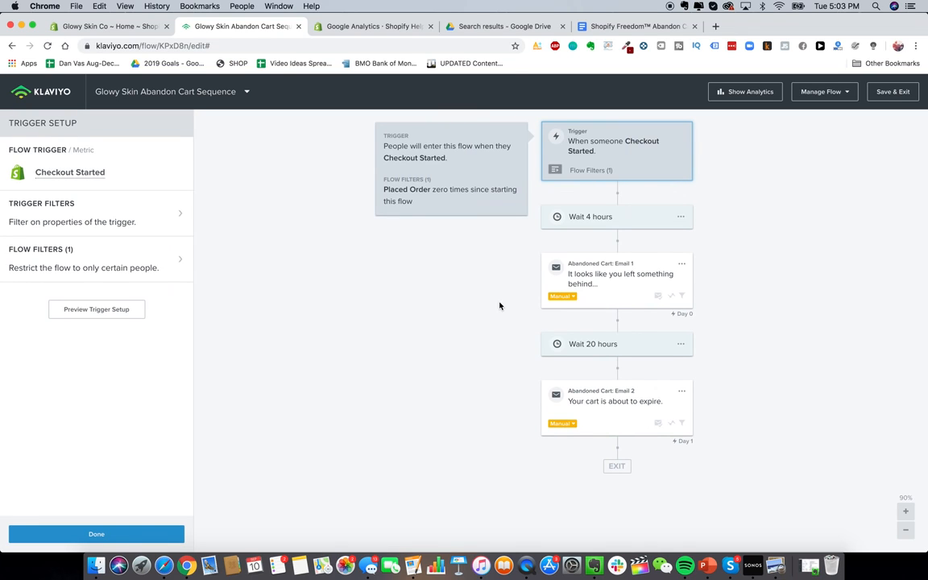
left_click(571, 224)
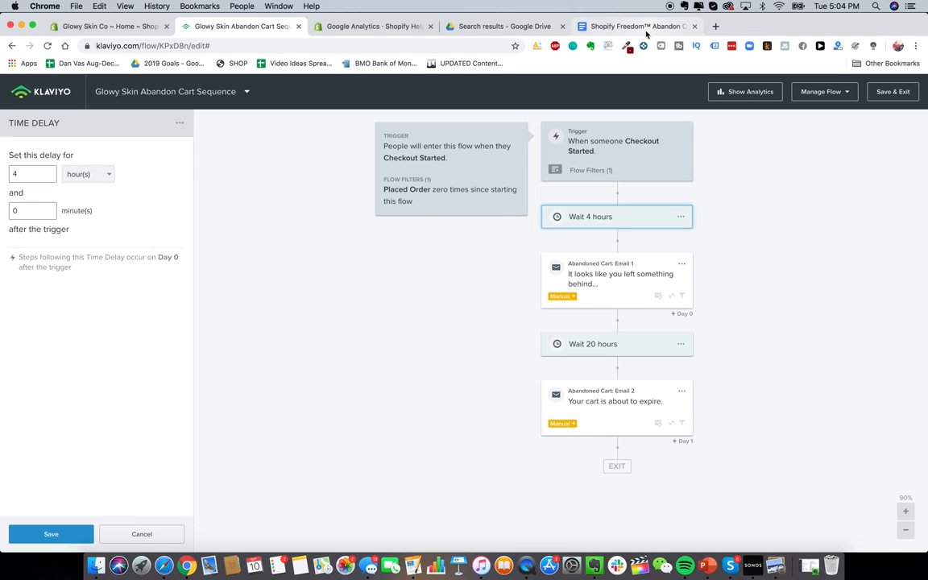
left_click(588, 26)
scroll(481, 372, "up", 10)
scroll(480, 373, "down", 2)
scroll(348, 198, "up", 2)
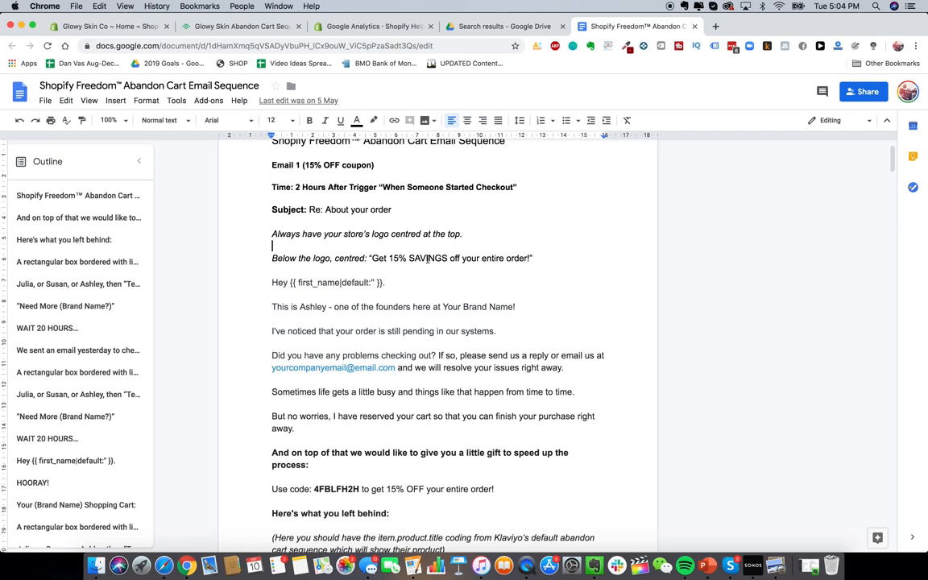
scroll(346, 221, "down", 1)
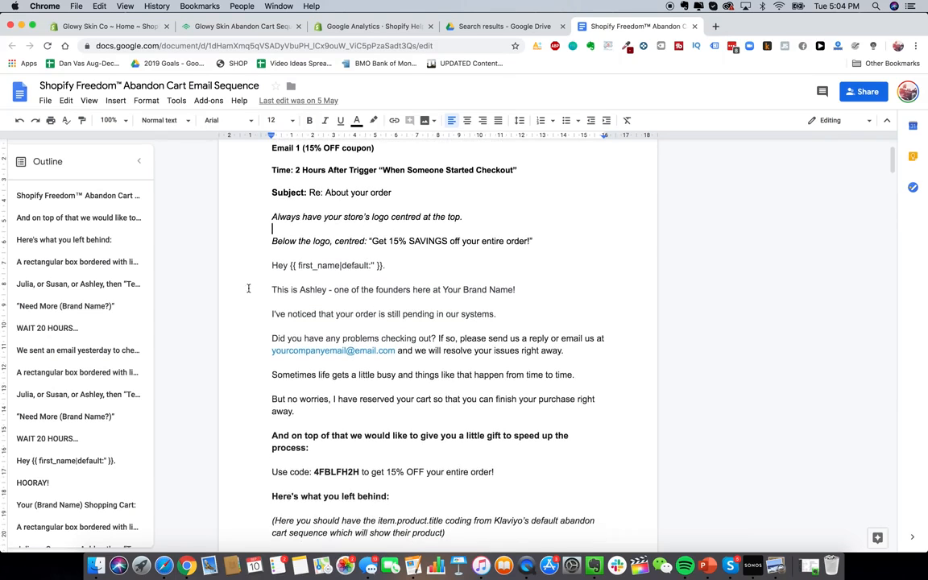
scroll(386, 358, "down", 10)
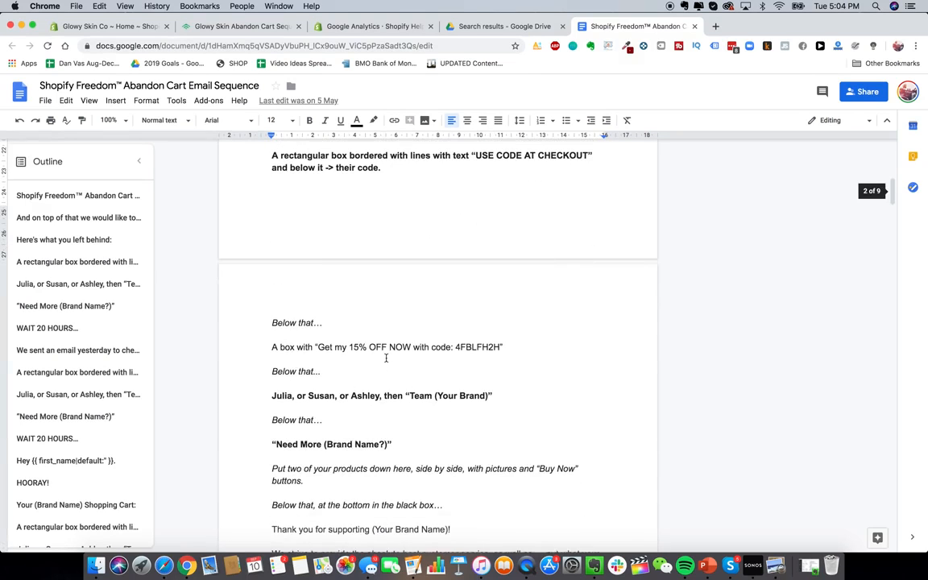
scroll(270, 306, "down", 20)
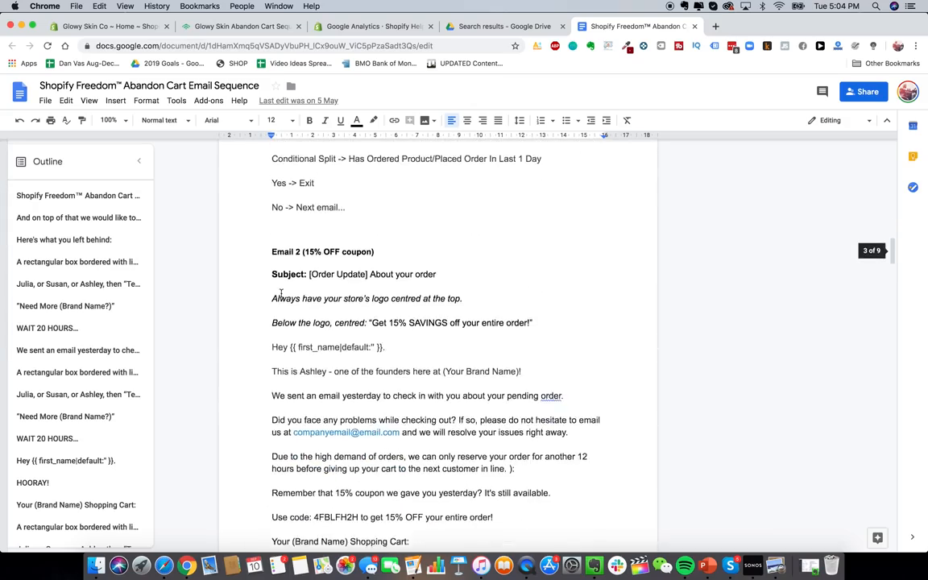
scroll(281, 293, "up", 20)
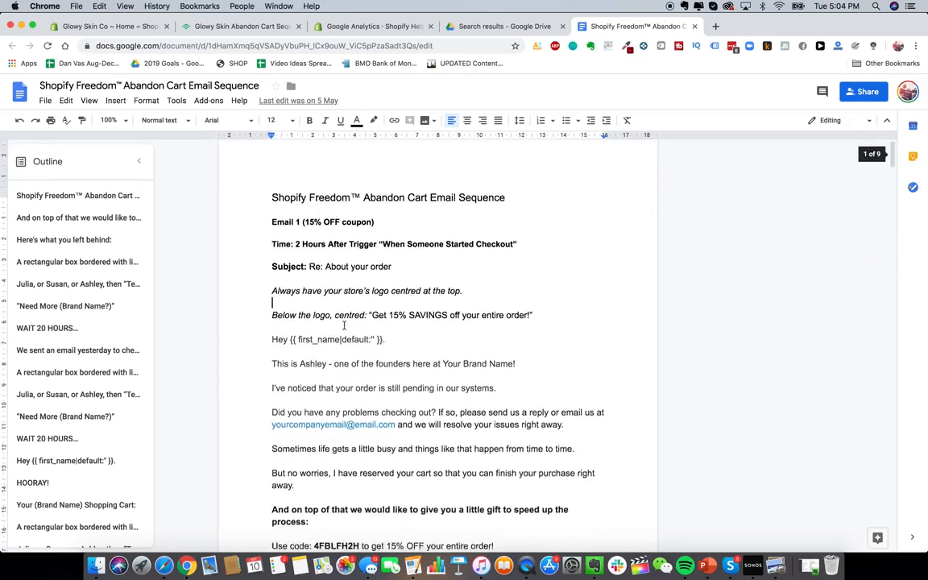
scroll(298, 266, "up", 1)
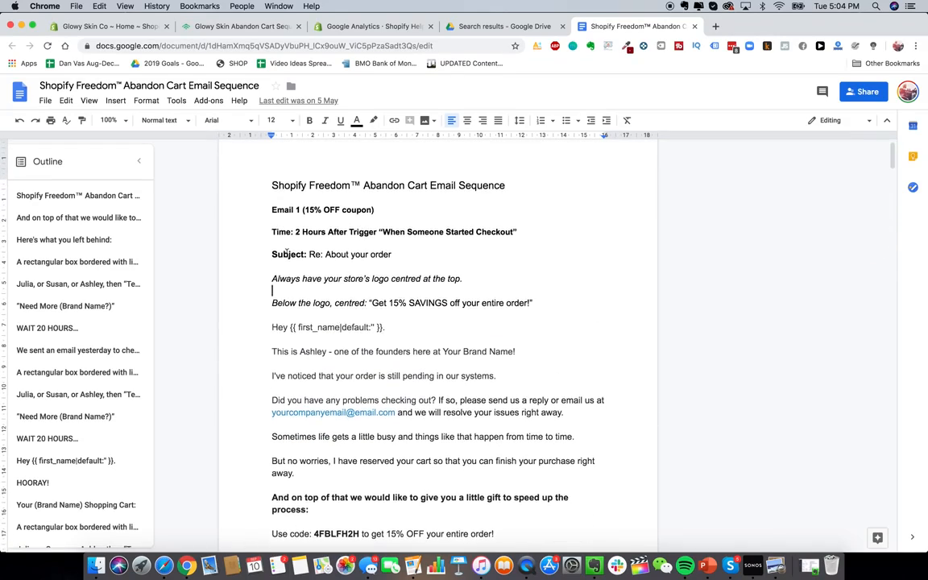
scroll(374, 306, "down", 3)
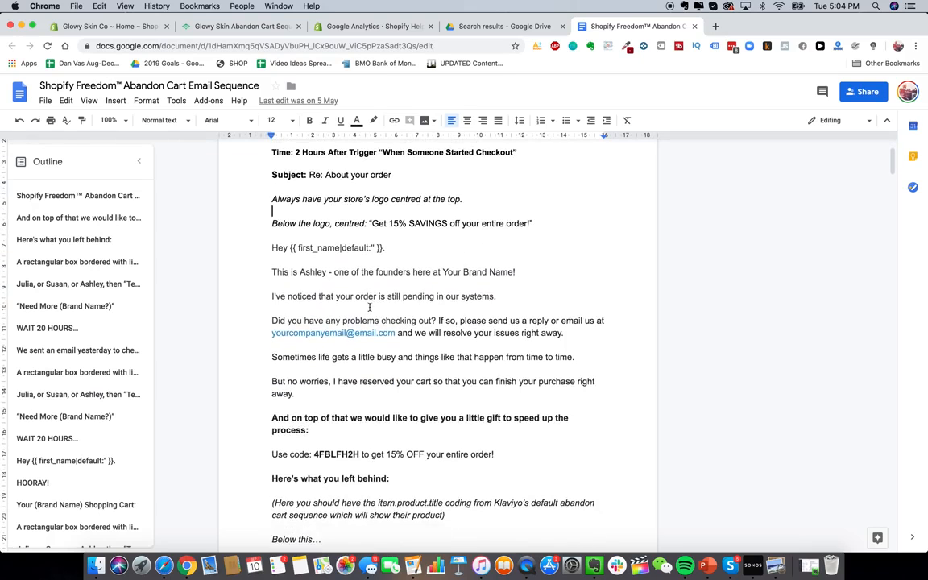
scroll(370, 306, "up", 2)
scroll(370, 307, "down", 5)
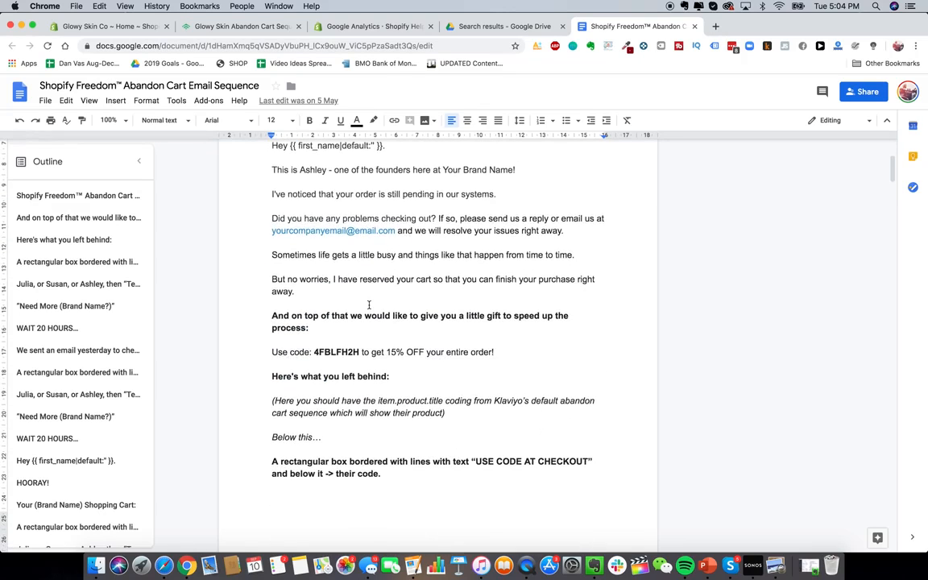
scroll(368, 304, "up", 4)
scroll(366, 306, "up", 2)
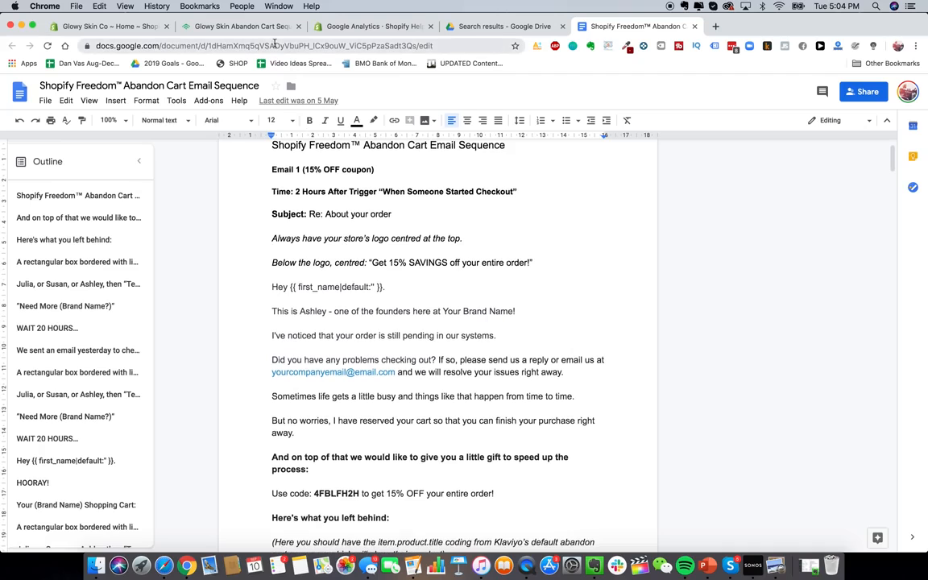
Step: Delete the second abandoned cart email and the 20-hour wait from the flow
left_click(252, 29)
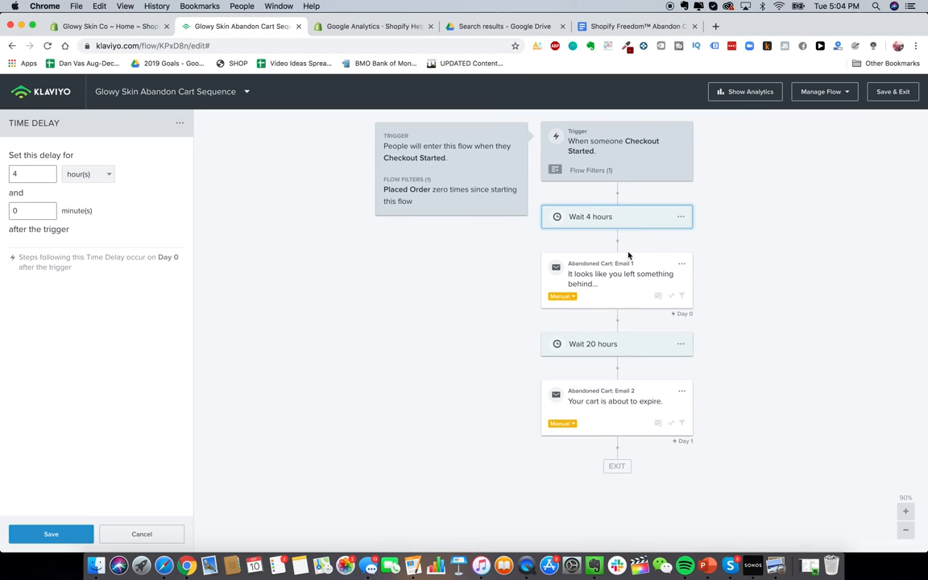
left_click(681, 390)
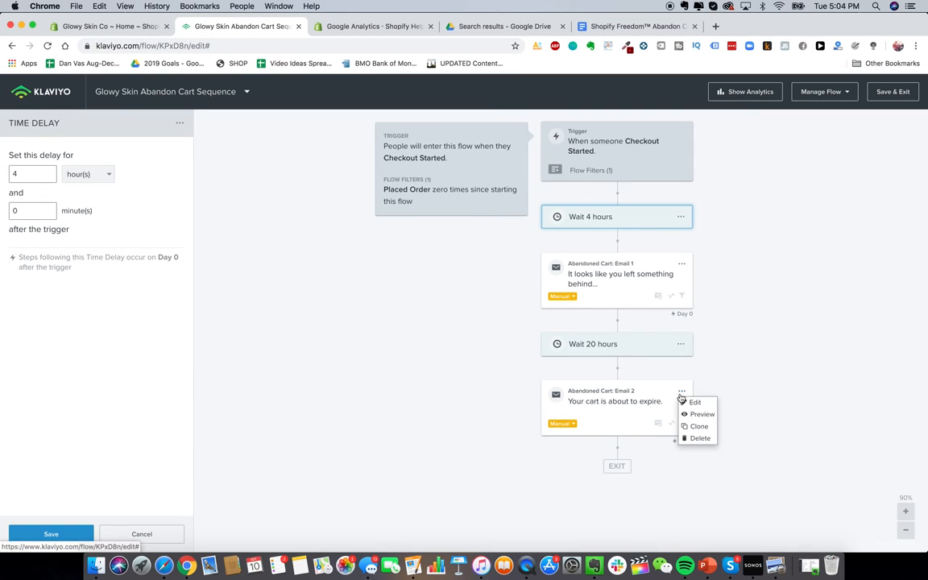
left_click(699, 437)
left_click(598, 220)
left_click(680, 344)
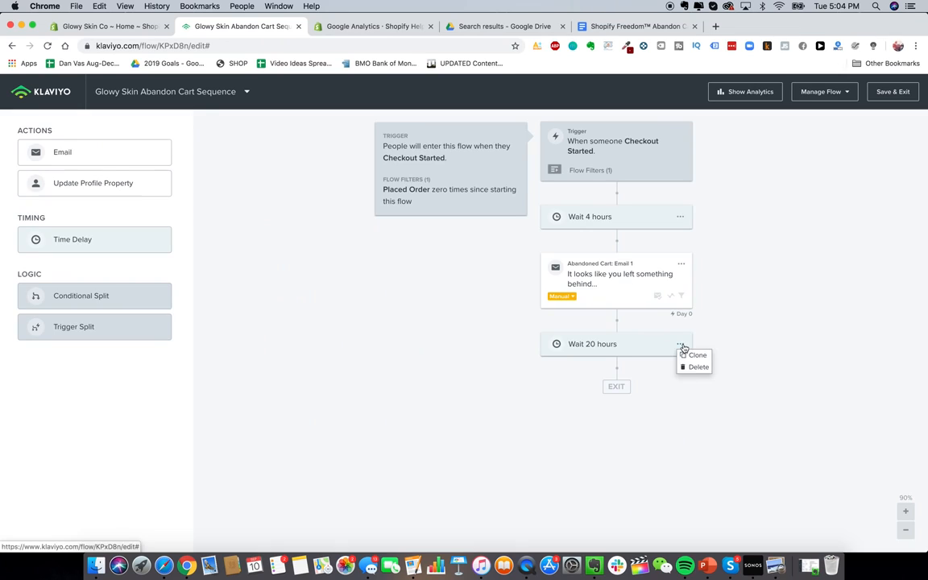
left_click(696, 367)
left_click(617, 235)
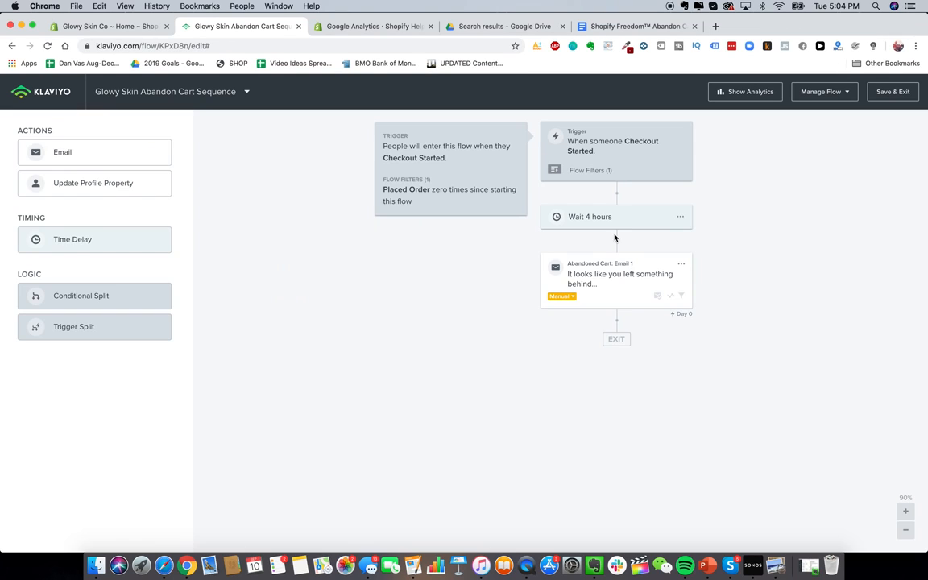
Step: Trim Email 1's sender name to Glowy Skin and paste the subject 'Re: About your order' from the Doc
left_click(633, 274)
left_click(55, 228)
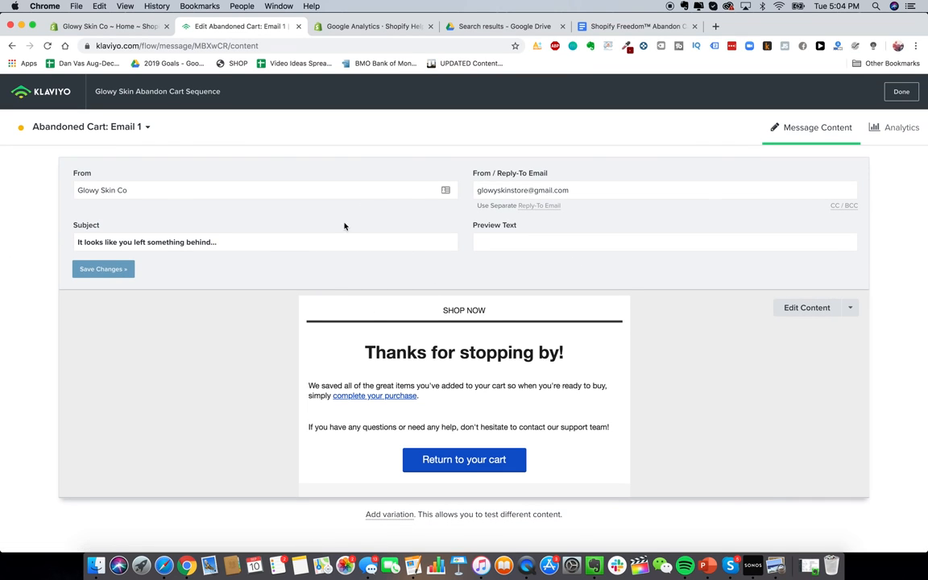
key("BackSpace")
key("BackSpace")
key("BackSpace")
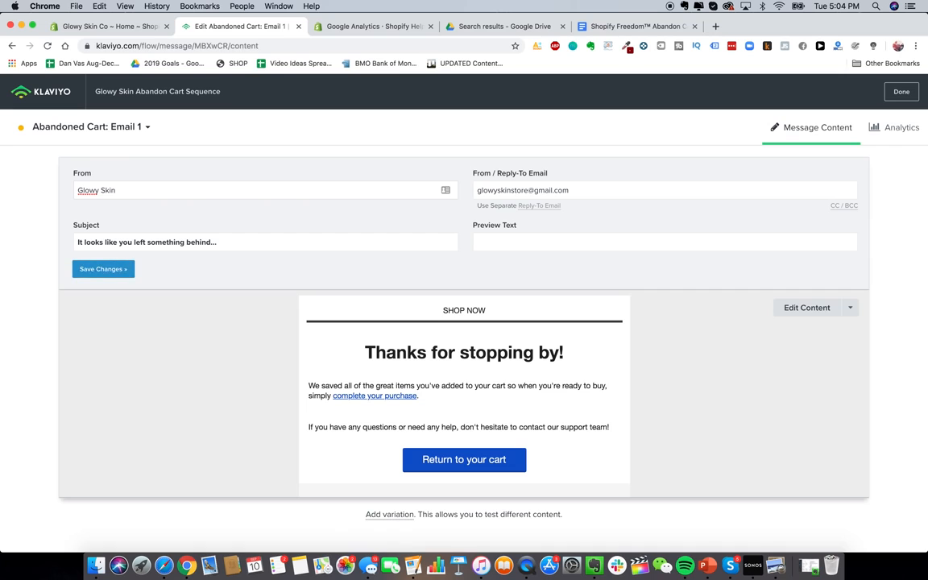
triple_click(203, 244)
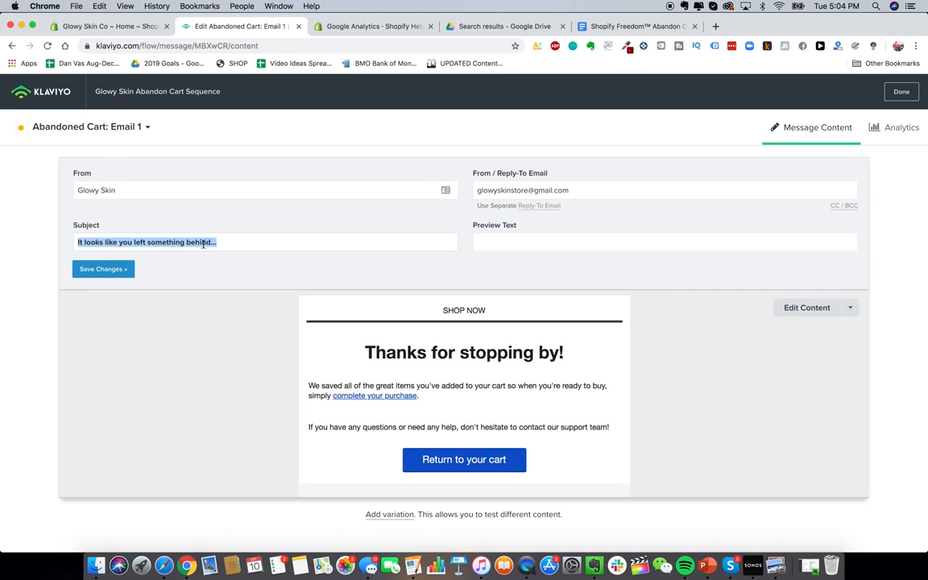
left_click(633, 29)
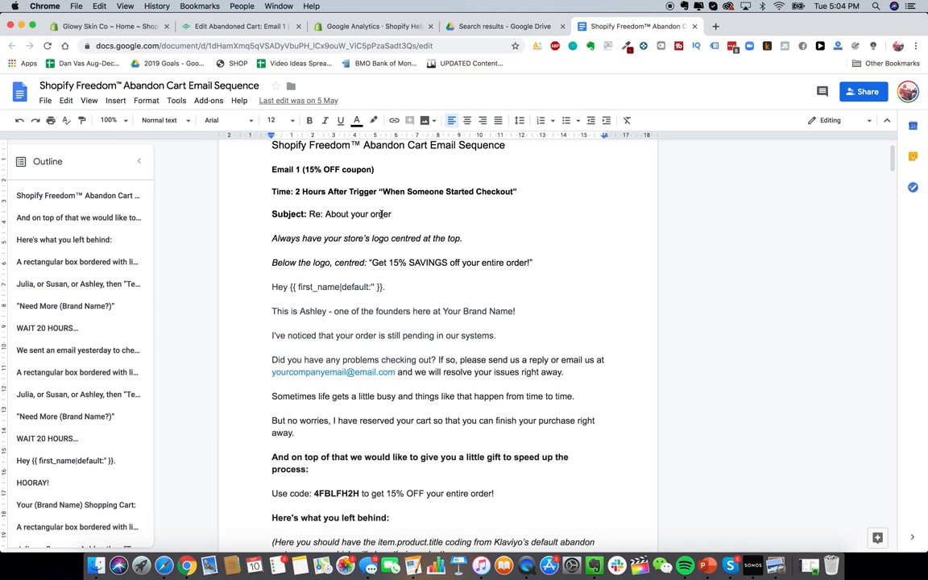
left_click_drag(380, 213, 310, 213)
key("super+c")
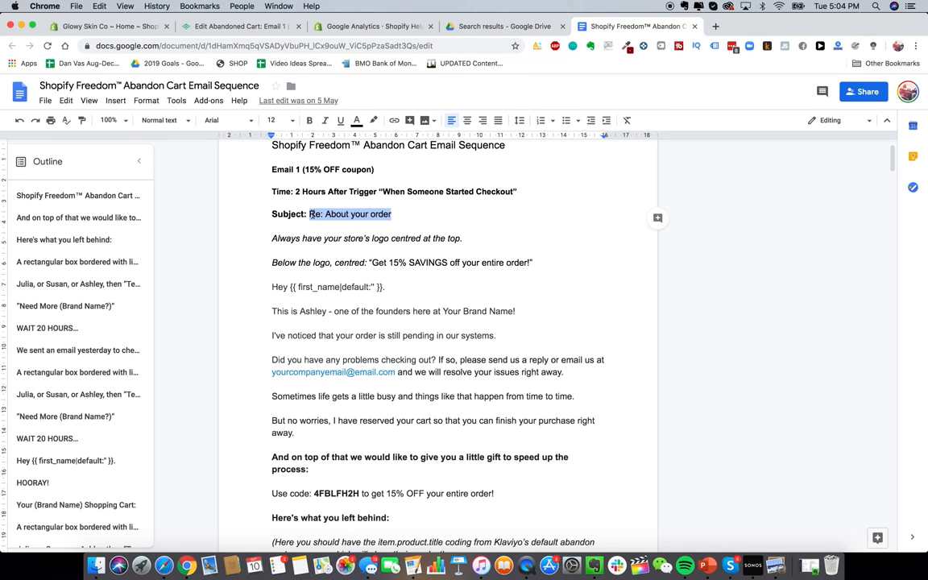
left_click(254, 26)
key("super+v")
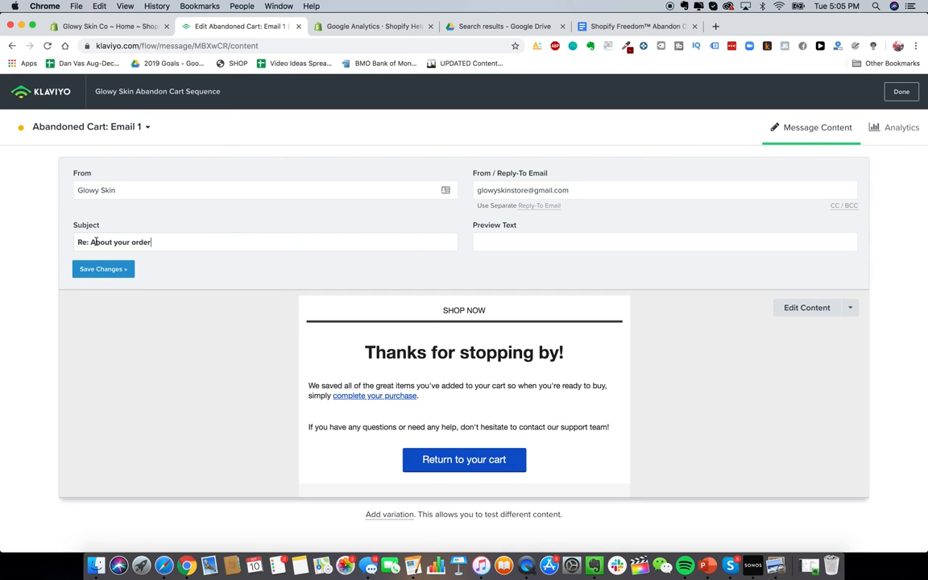
left_click(790, 312)
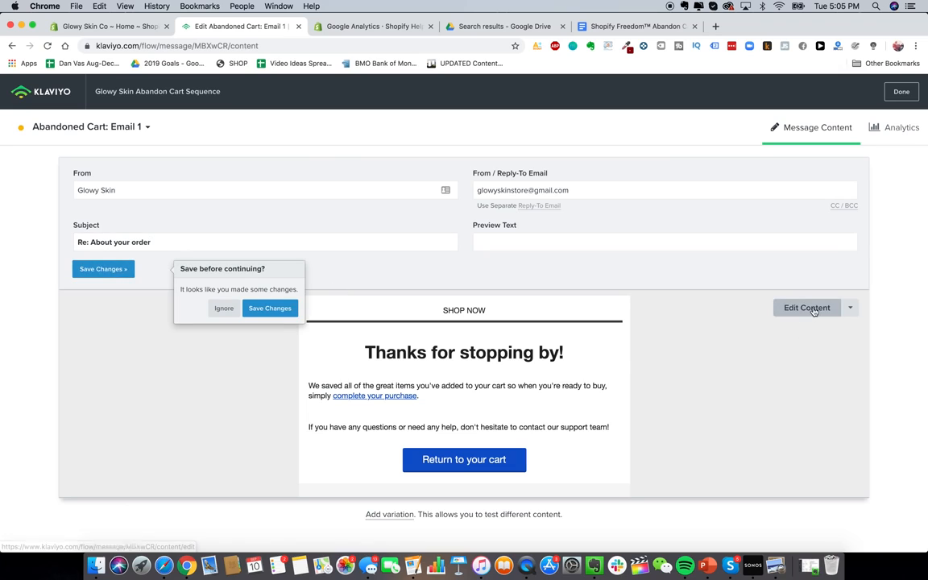
Step: Save the subject change and open Email 1's content editor
left_click(268, 311)
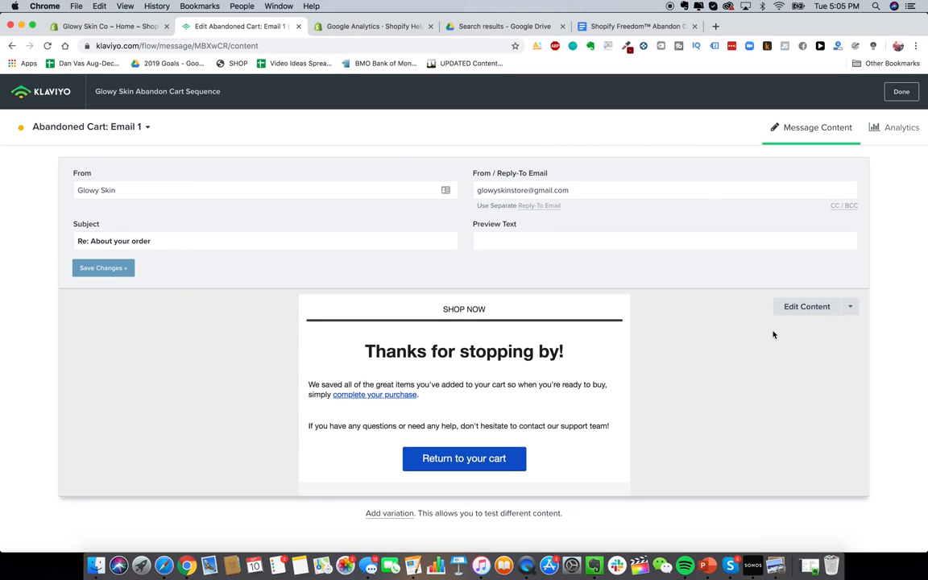
left_click(806, 307)
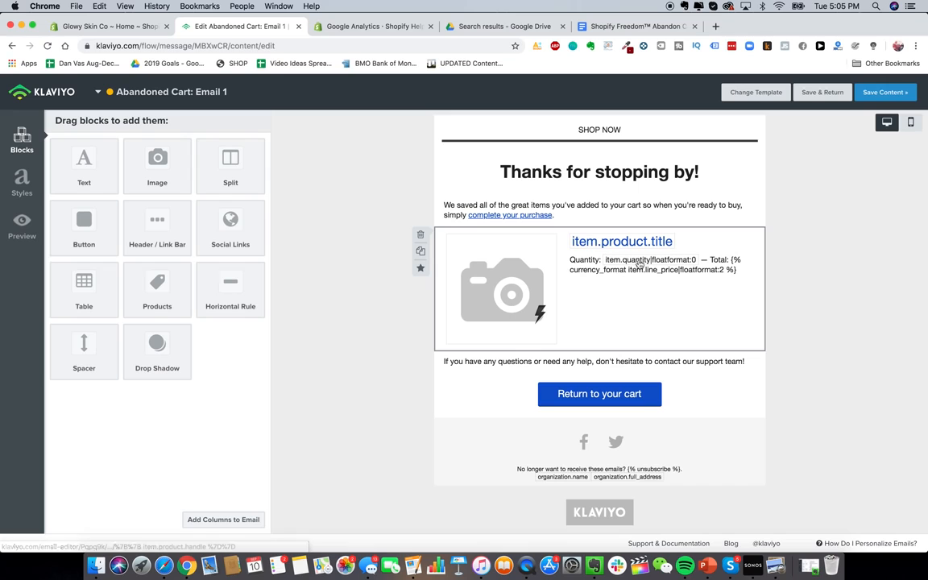
left_click(636, 25)
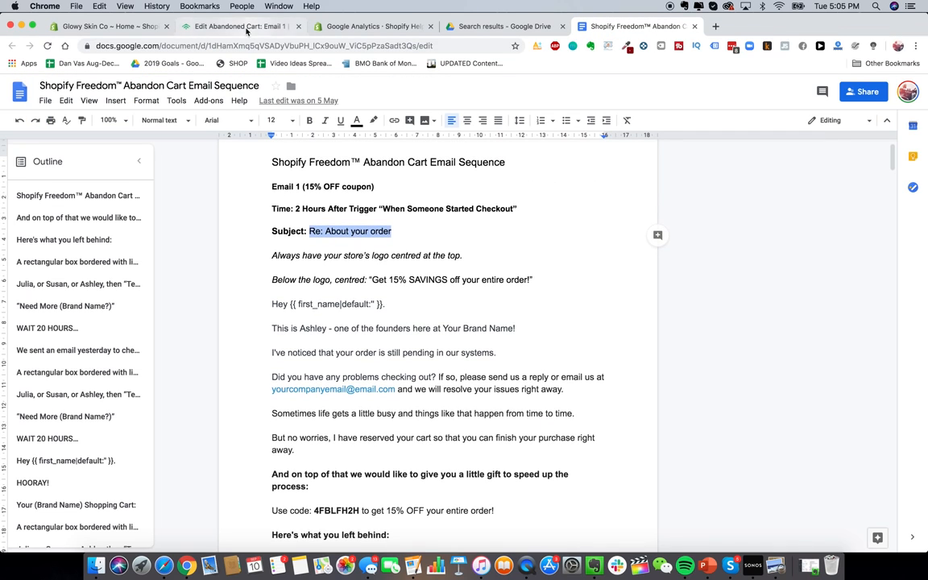
left_click(234, 26)
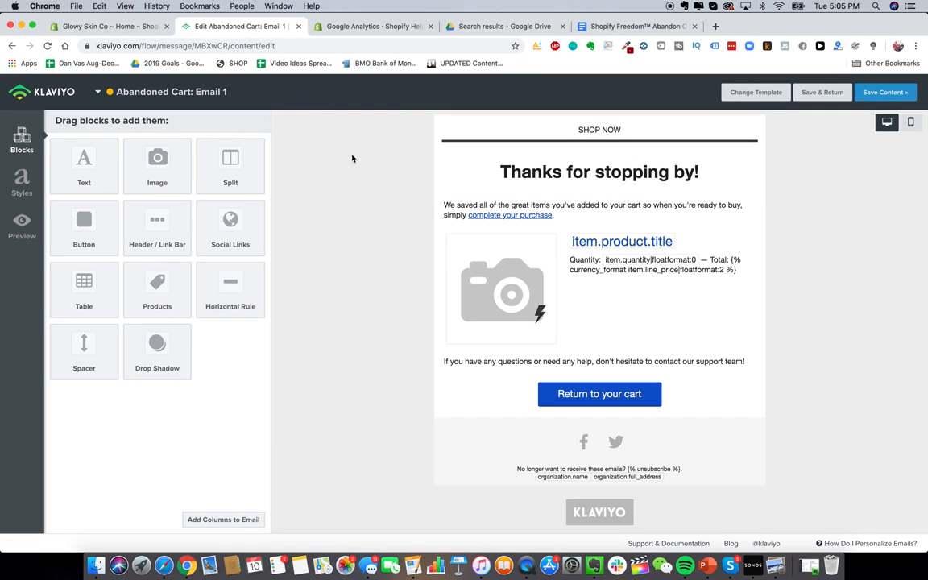
Step: Add an image block to the email header and upload the GlowySkin logo
mouse_move(154, 157)
left_mouse_down()
mouse_move(525, 145)
mouse_move(557, 123)
left_mouse_up()
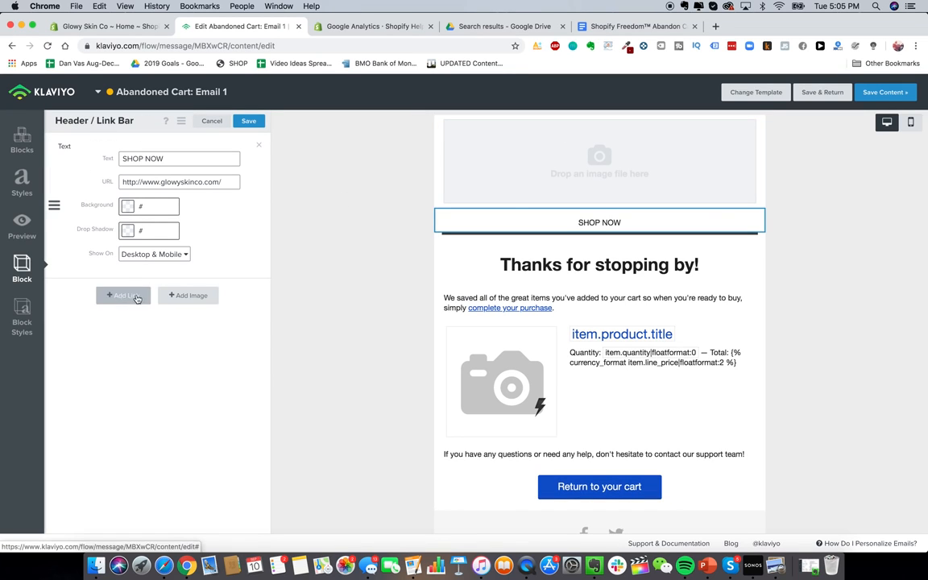
left_click(188, 295)
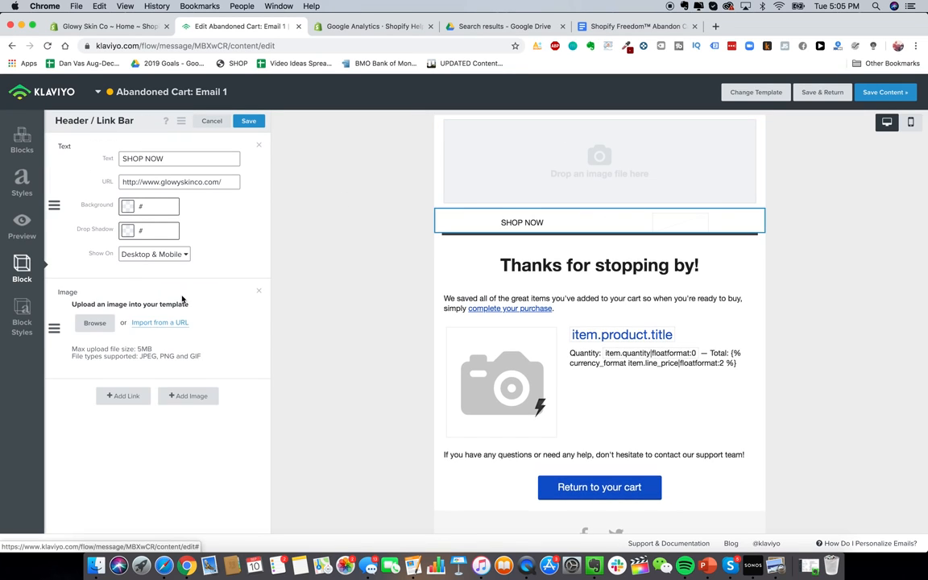
left_click(93, 326)
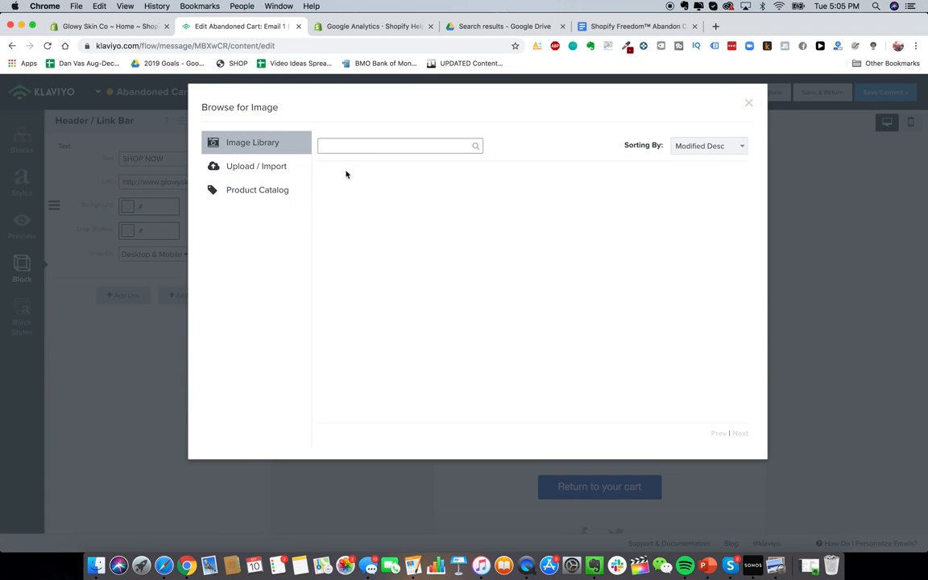
left_click(240, 167)
left_click(96, 566)
left_click_drag(446, 230, 479, 172)
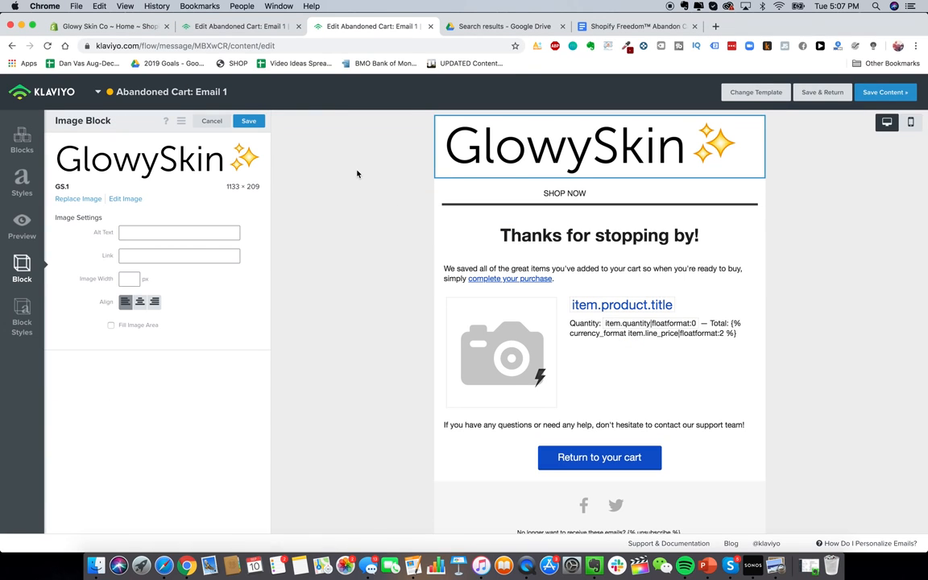
Step: Set the logo to 280 px wide, centred, filling its image area, then delete the SHOP NOW bar
left_click(134, 276)
type("3400")
key("BackSpace")
key("BackSpace")
key("BackSpace")
key("BackSpace")
type("200")
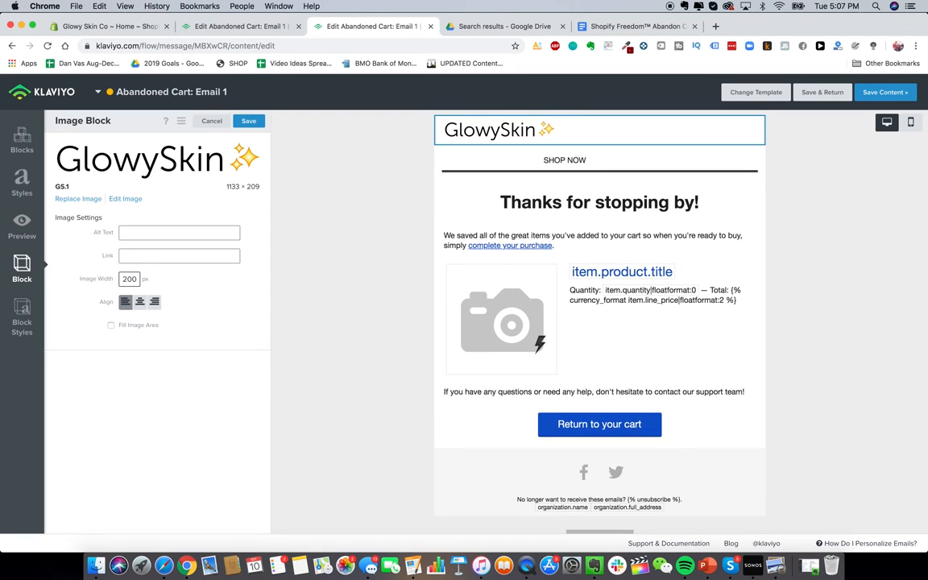
left_click(140, 302)
left_click(136, 279)
key("BackSpace")
key("BackSpace")
type("50")
key("BackSpace")
key("BackSpace")
type("80")
left_click(137, 327)
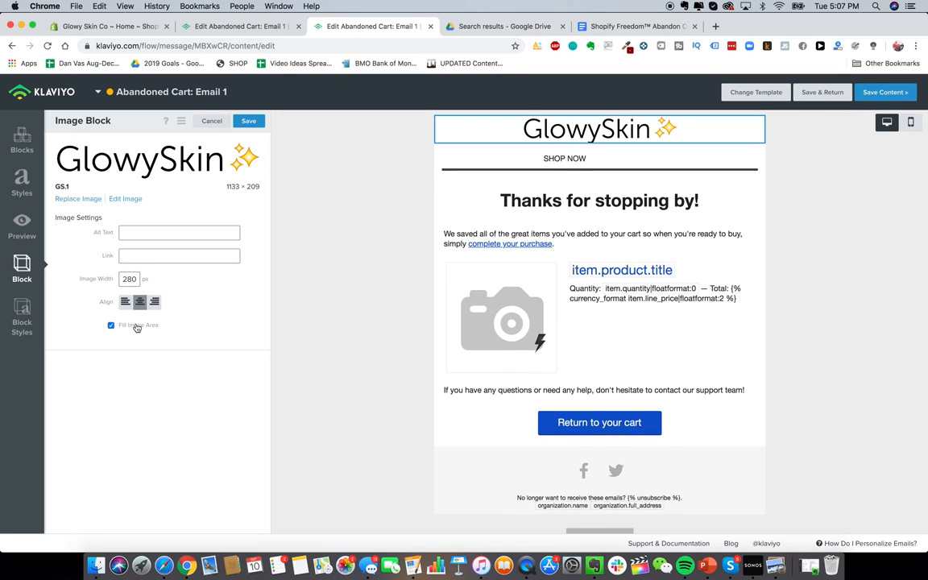
left_click(441, 158)
left_click(420, 151)
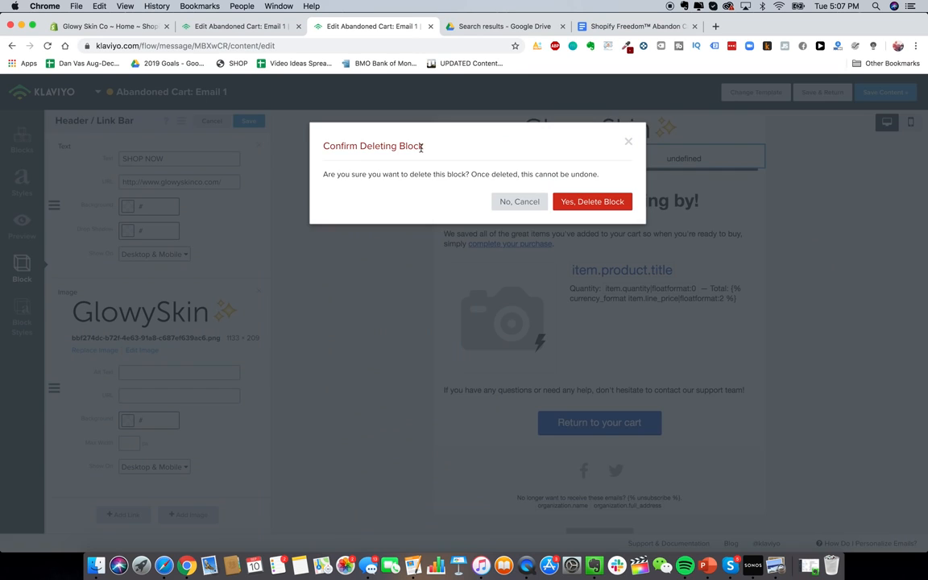
Step: Confirm removing the SHOP NOW bar and change the heading to 'Get 15% OFF Your Order!'
left_click(593, 201)
left_click(592, 180)
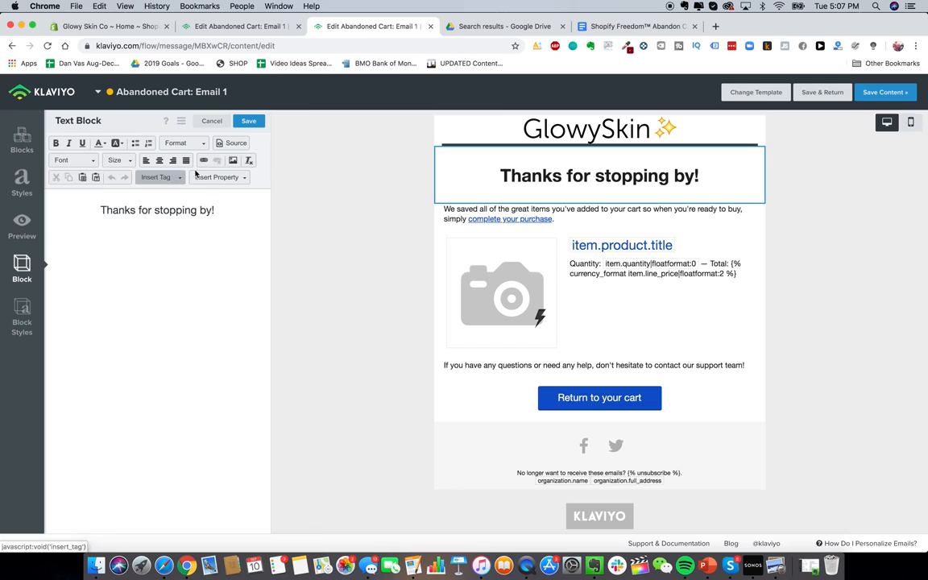
left_click(629, 26)
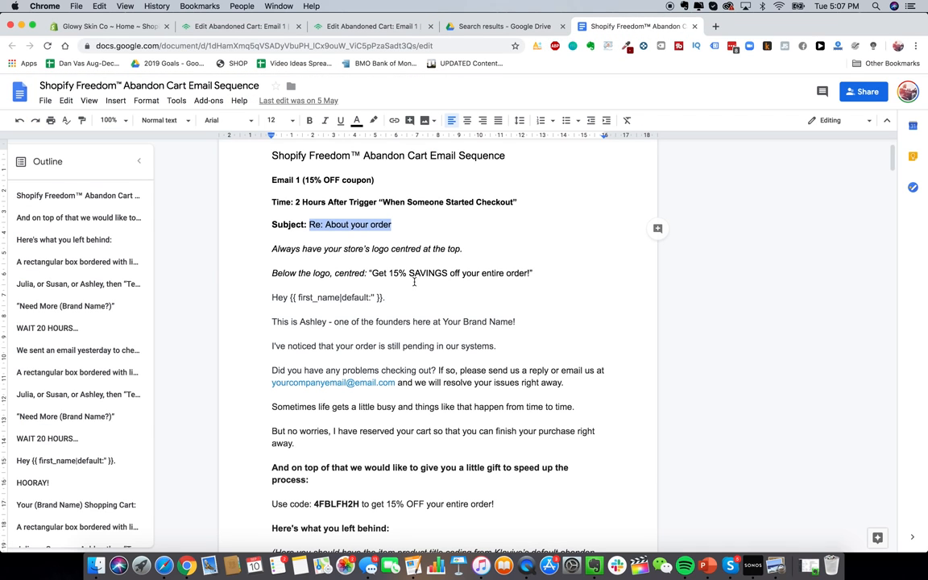
left_click(257, 27)
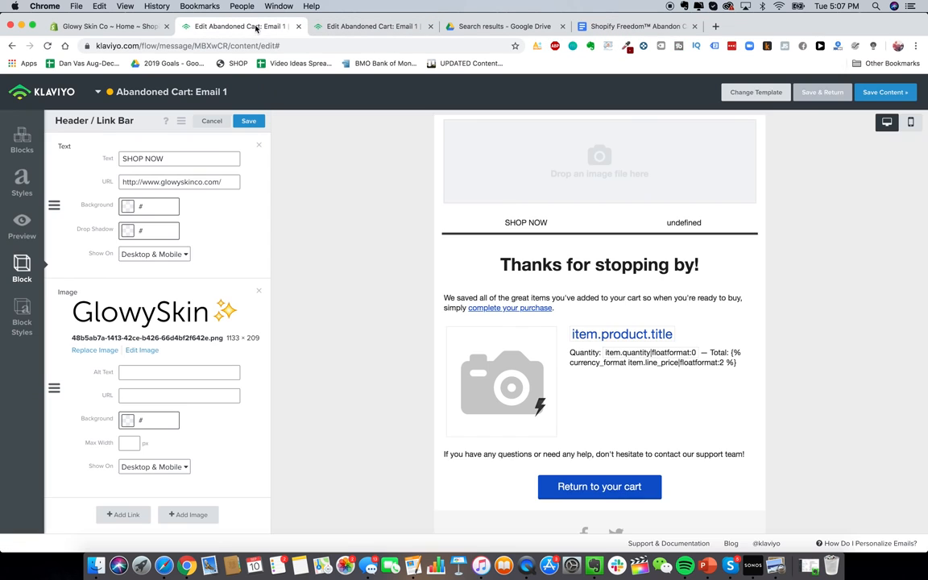
key("super+w")
triple_click(184, 219)
type("Get 15%")
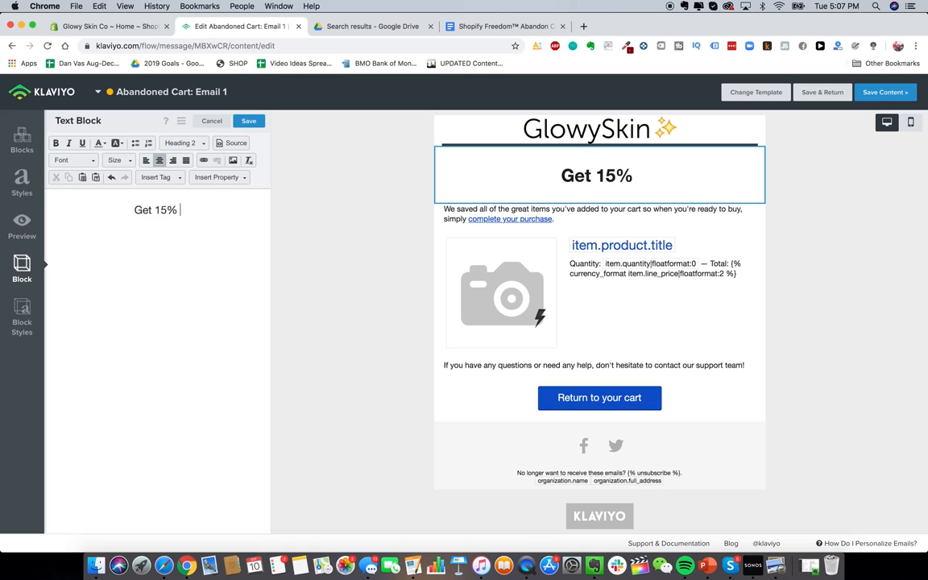
type(" OFF Your")
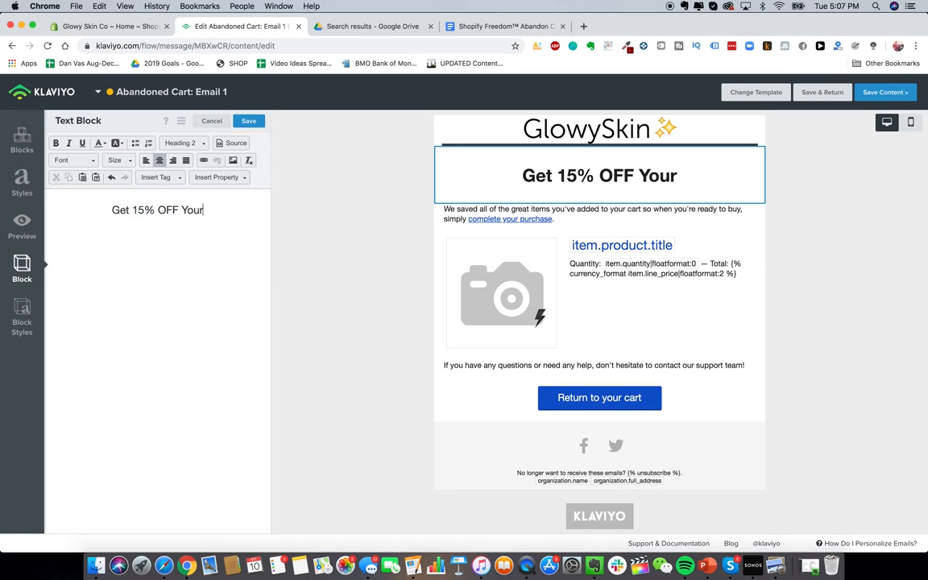
type(" Order!")
left_click(475, 27)
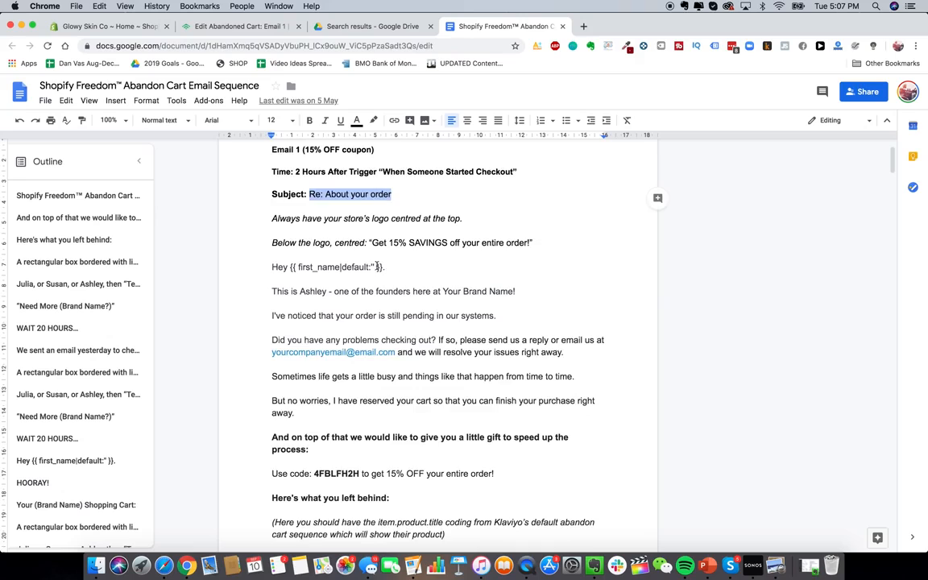
scroll(338, 266, "down", 2)
left_click_drag(268, 206, 364, 377)
left_click(307, 205)
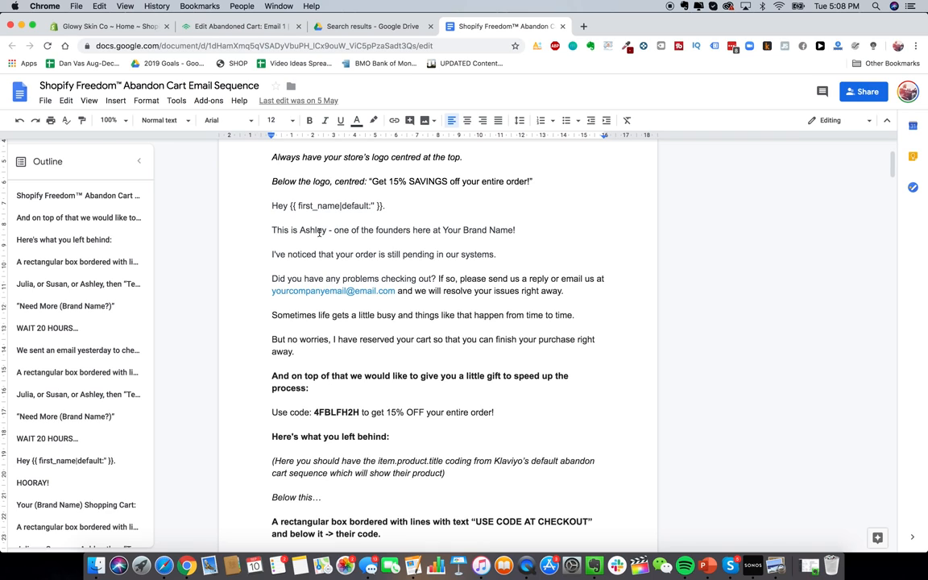
double_click(310, 229)
left_click(309, 232)
scroll(309, 232, "up", 1)
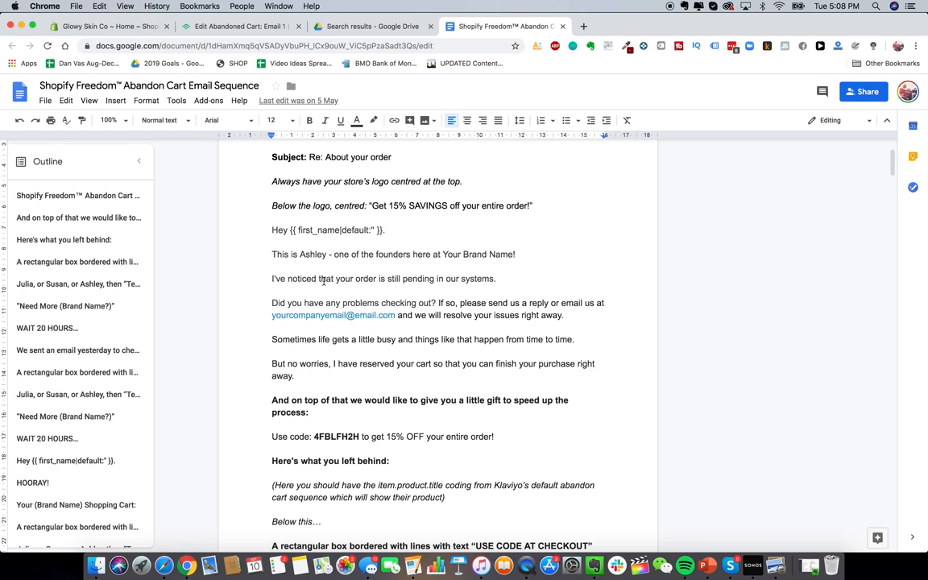
scroll(266, 226, "down", 1)
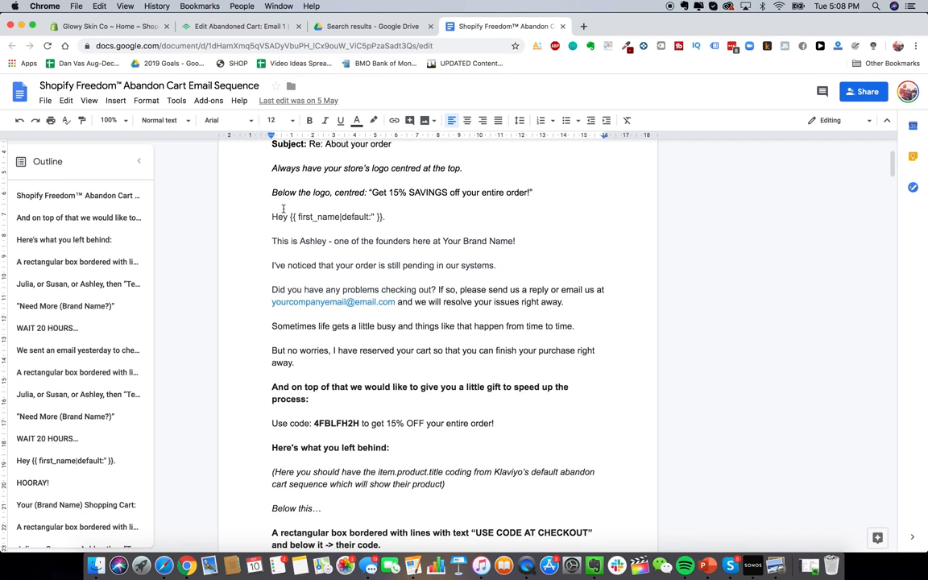
left_click_drag(274, 216, 457, 456)
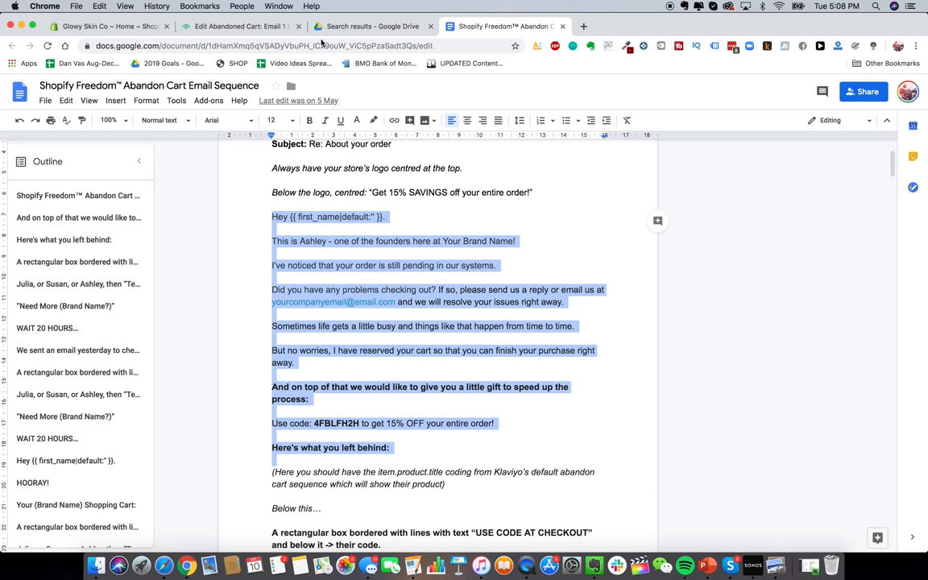
left_click(229, 26)
left_click(583, 220)
key("super+a")
key("super+v")
Step: Remove blank lines in the body and replace the placeholder e-mail with the store's address
left_click(77, 243)
key("Delete")
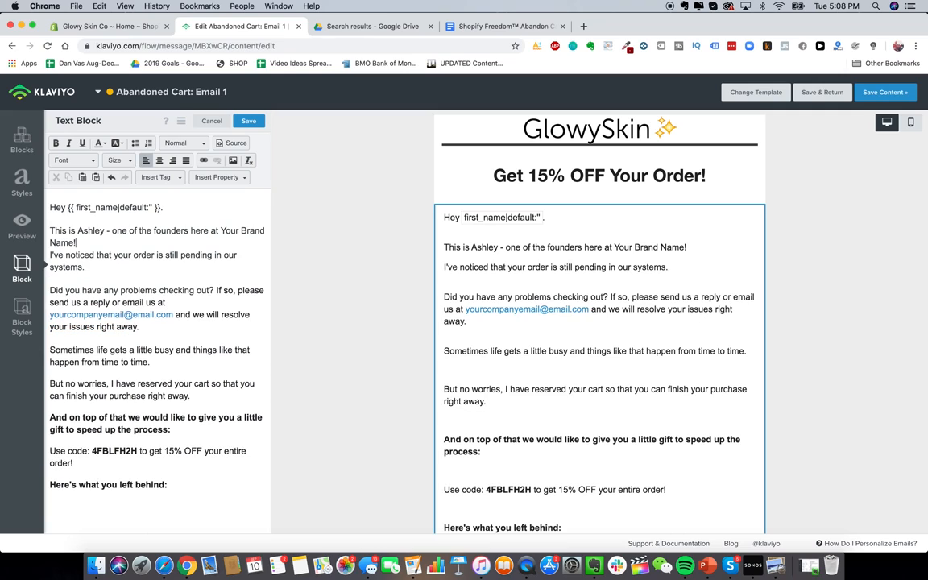
left_click(84, 268)
key("Delete")
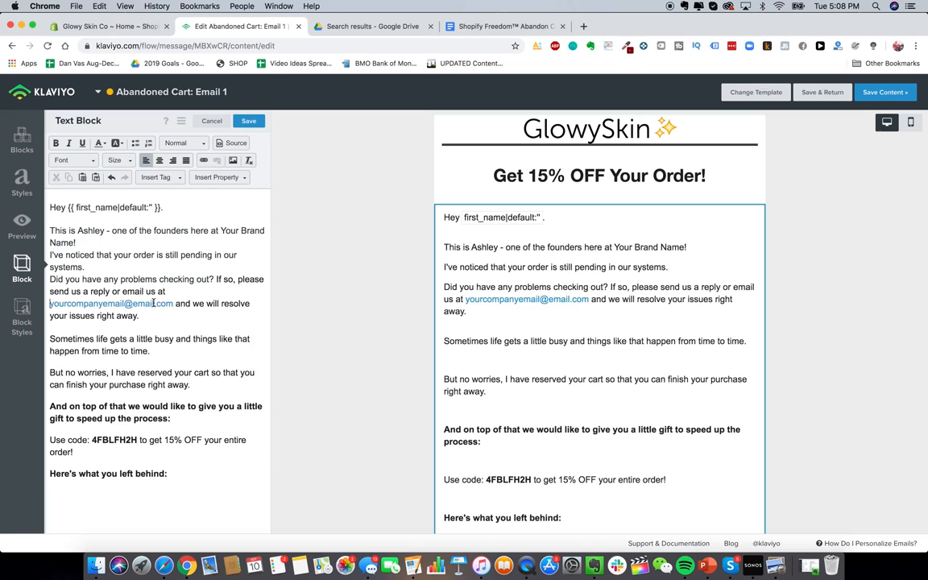
left_click_drag(171, 303, 50, 306)
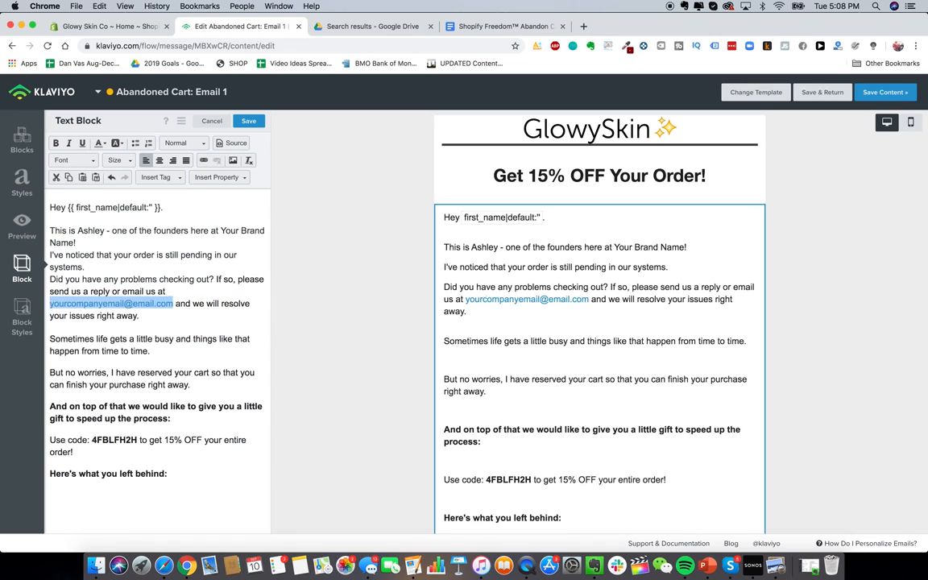
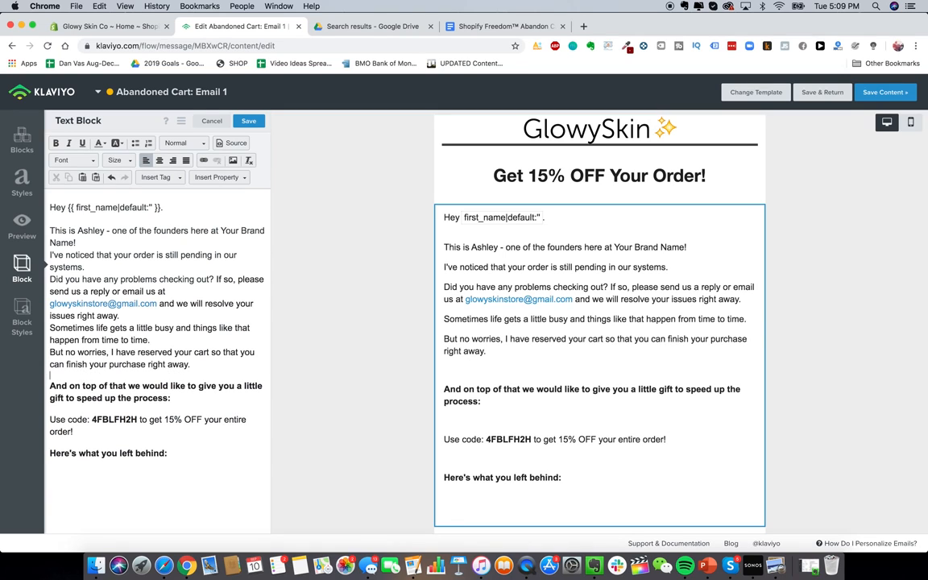
Step: Keep the bold gift paragraph left-aligned and remove the empty line above it
triple_click(107, 389)
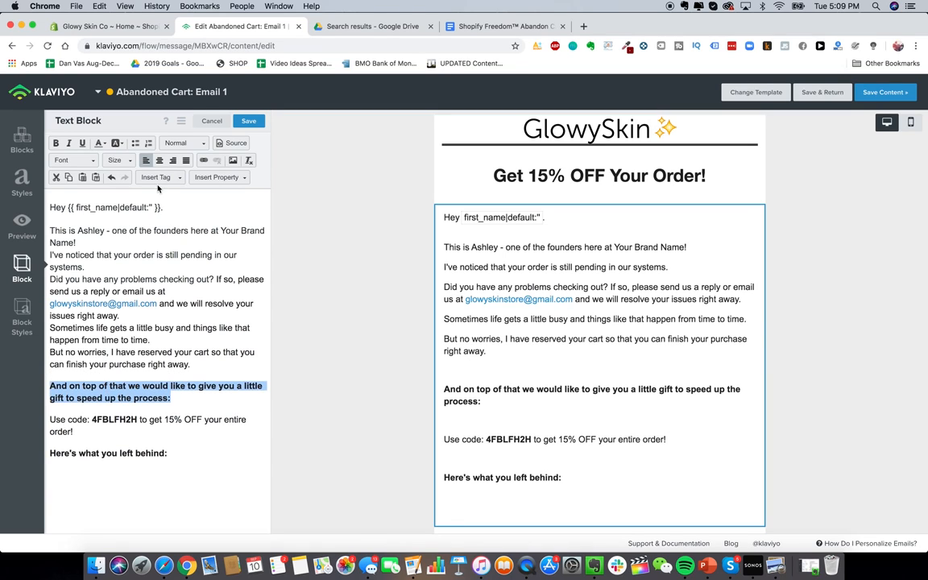
left_click(160, 160)
left_click(145, 160)
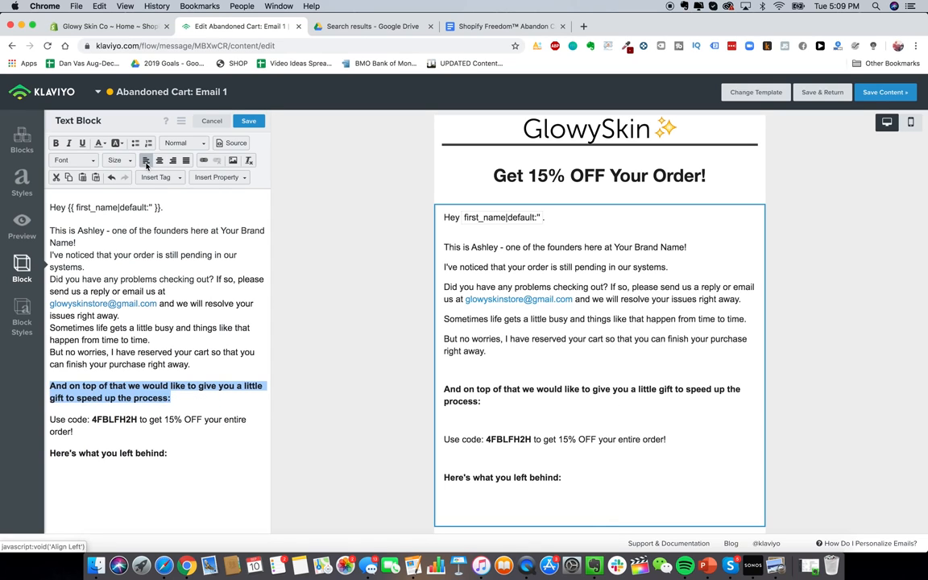
left_click(50, 385)
key("BackSpace")
Step: Make the discount code line size 18, left-aligned, directly under the gift paragraph
triple_click(145, 407)
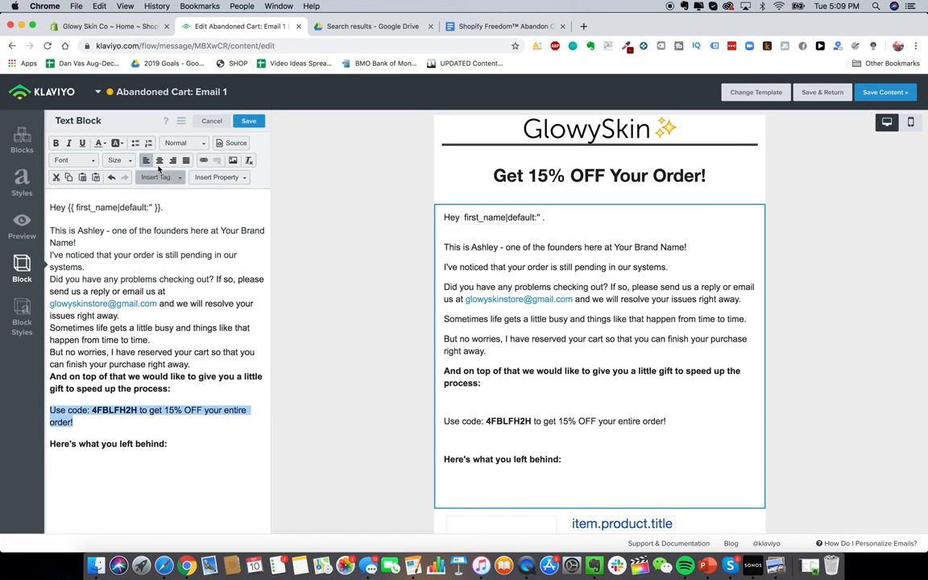
left_click(160, 160)
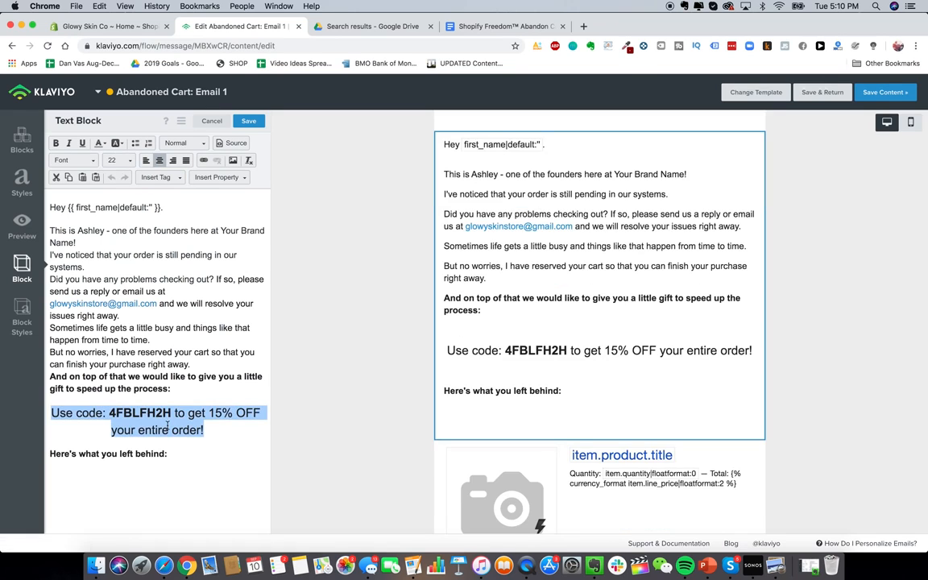
left_click(126, 159)
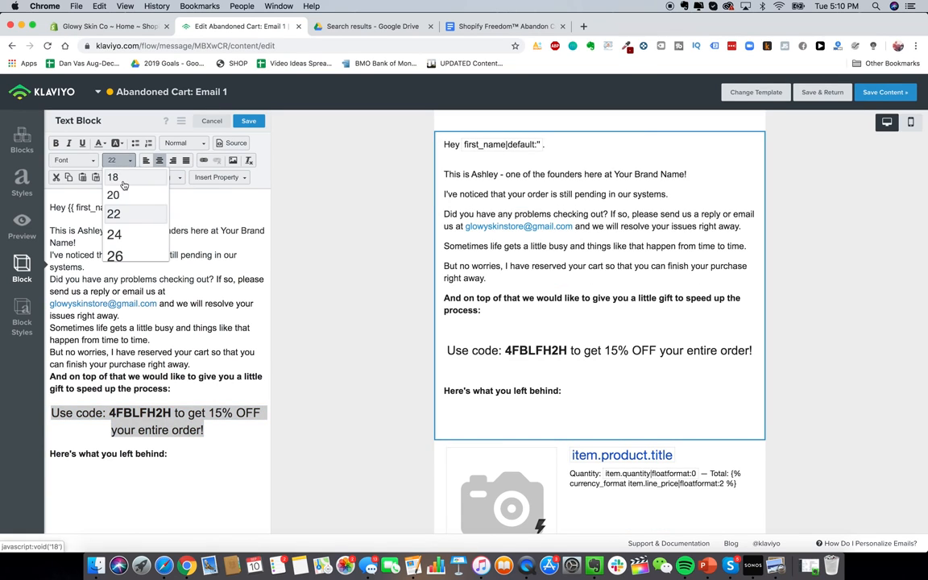
left_click(121, 179)
left_click(146, 160)
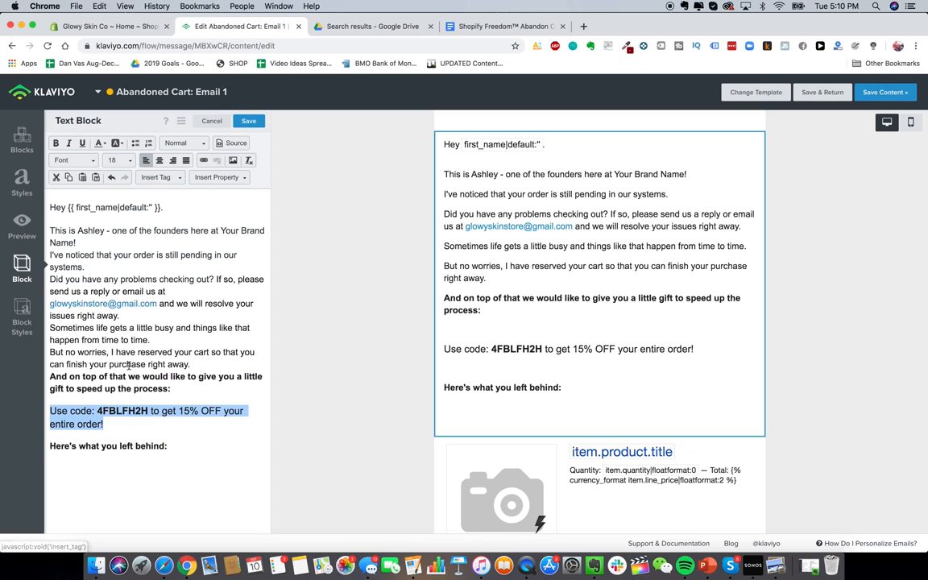
left_click(126, 393)
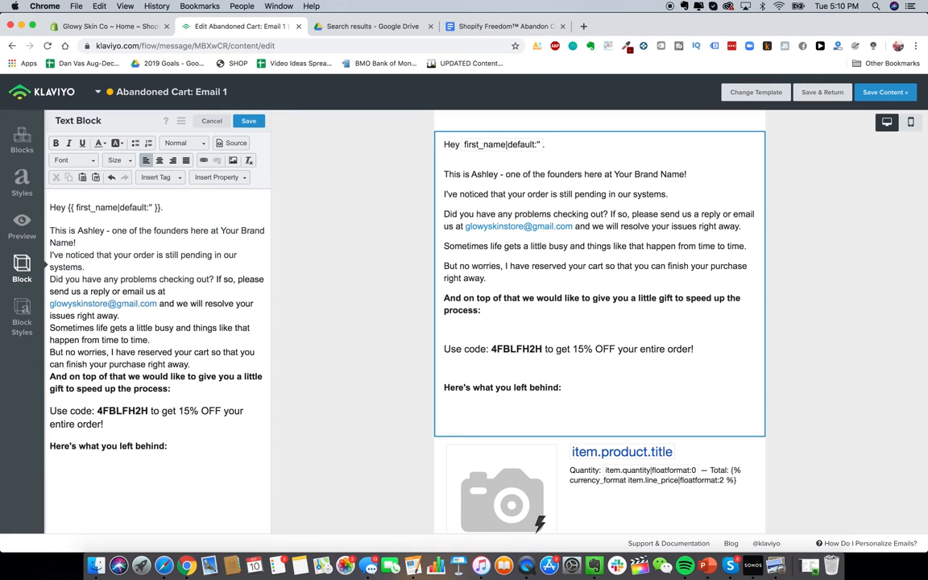
key("BackSpace")
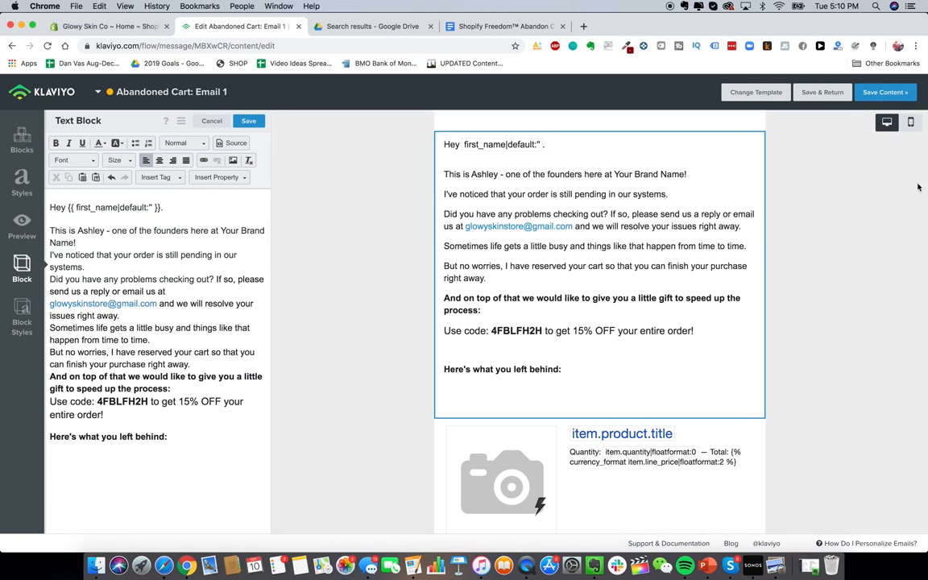
left_click(910, 122)
Step: Delete the empty lines after the 'Here's what you left behind:' heading
scroll(662, 344, "down", 3)
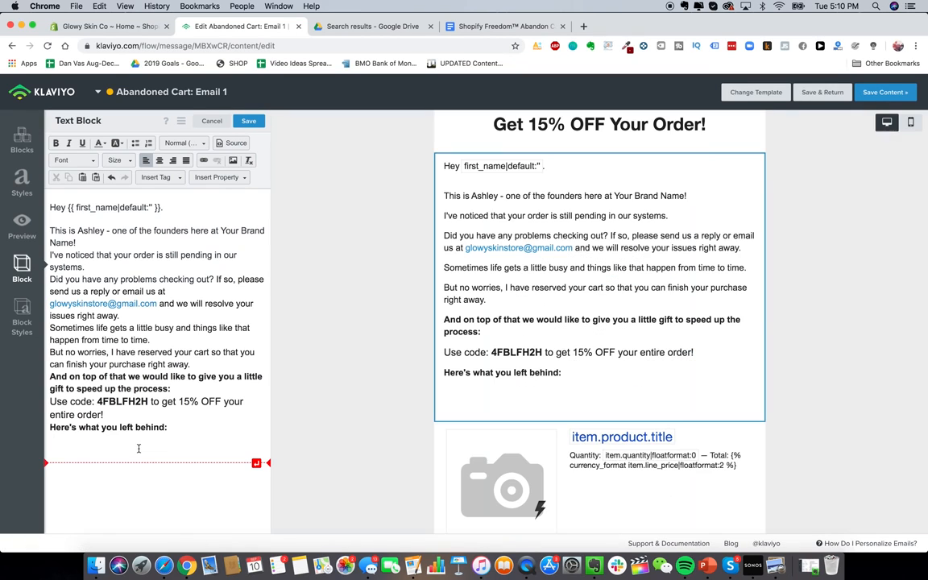
key("BackSpace")
key("BackSpace")
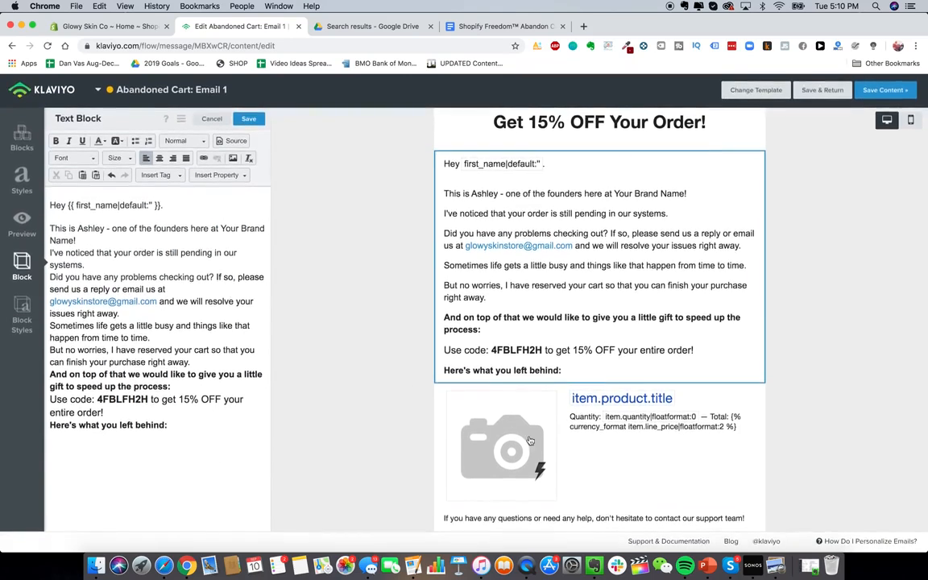
scroll(217, 369, "down", 1)
scroll(208, 451, "up", 1)
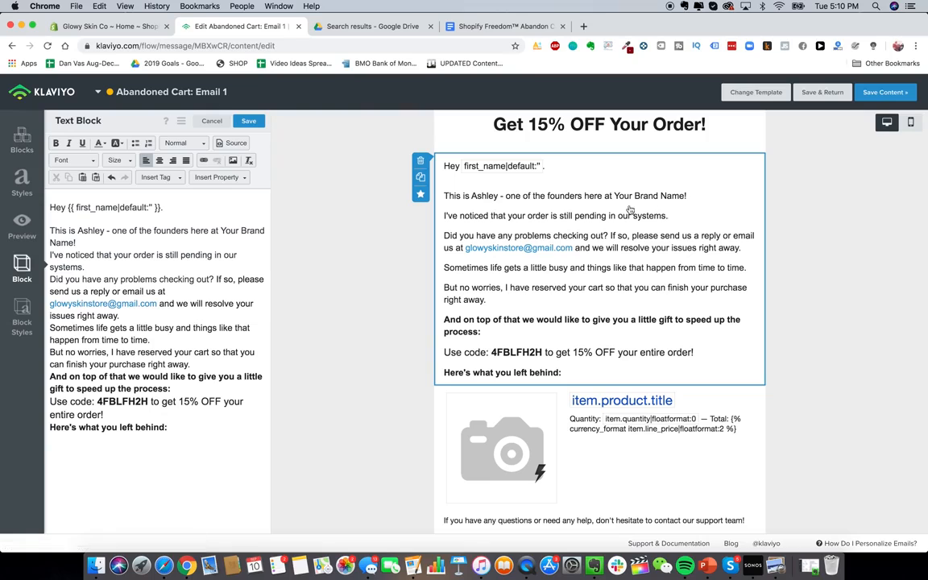
Step: Duplicate the main text block and move the copy below the product block
left_click(419, 176)
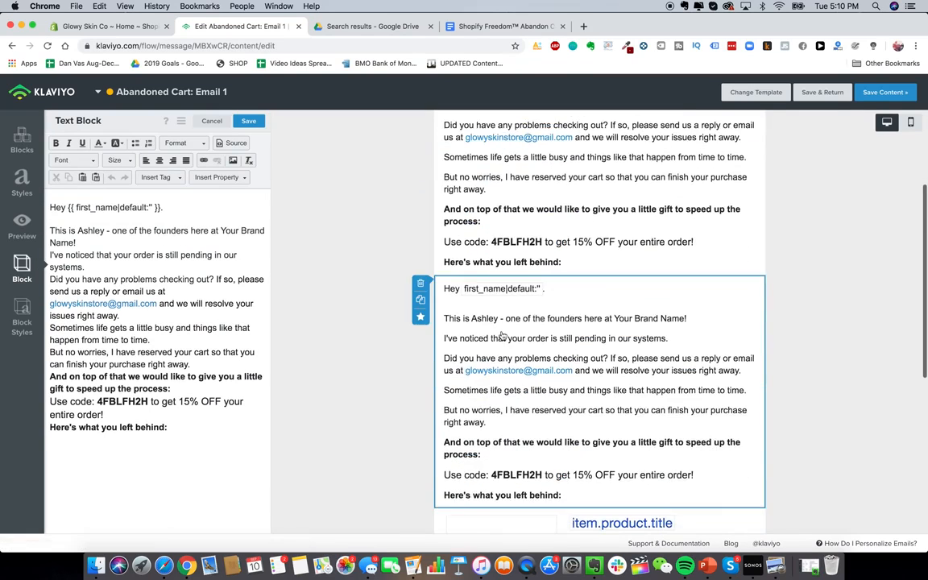
scroll(686, 282, "down", 6)
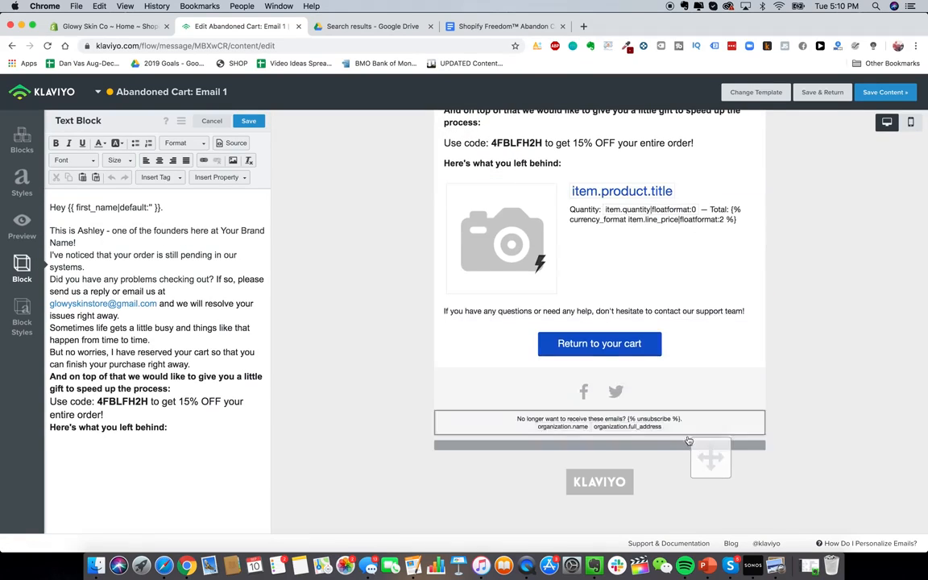
left_click_drag(684, 363, 699, 306)
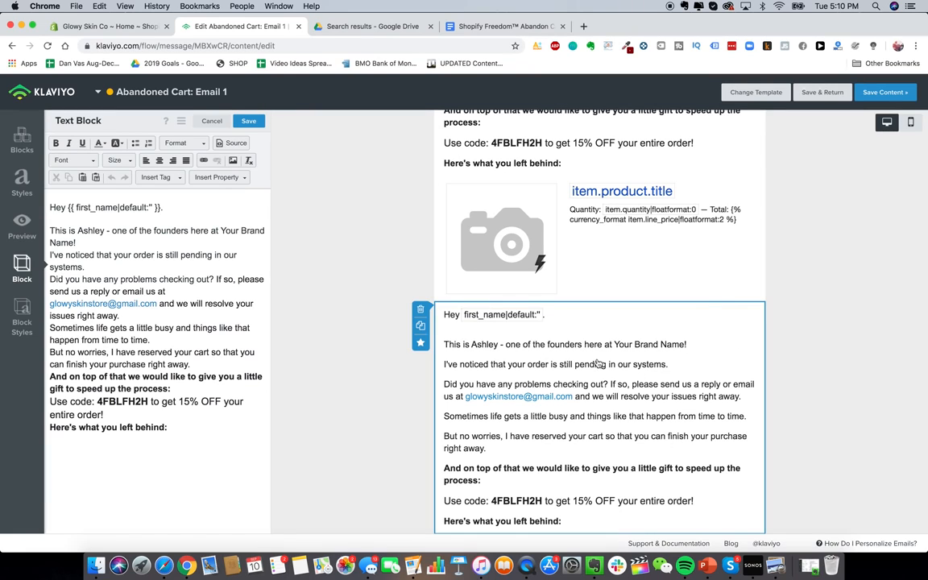
left_click(499, 26)
scroll(411, 310, "down", 6)
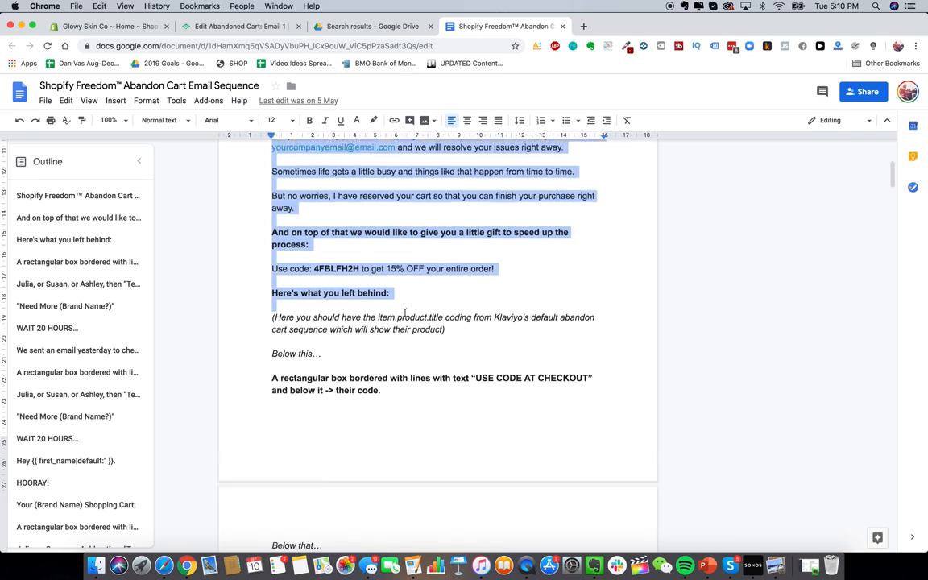
scroll(282, 267, "down", 1)
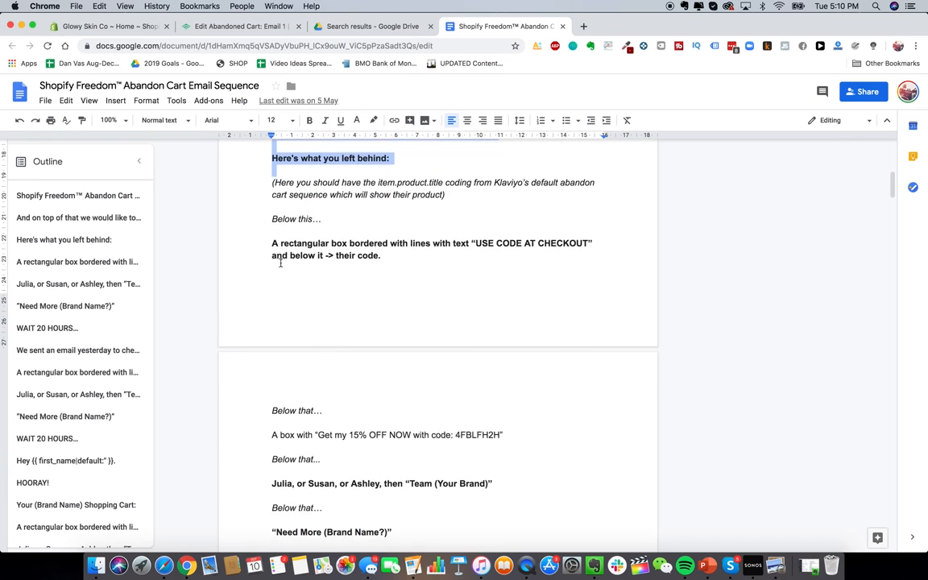
left_click(224, 24)
scroll(544, 349, "down", 2)
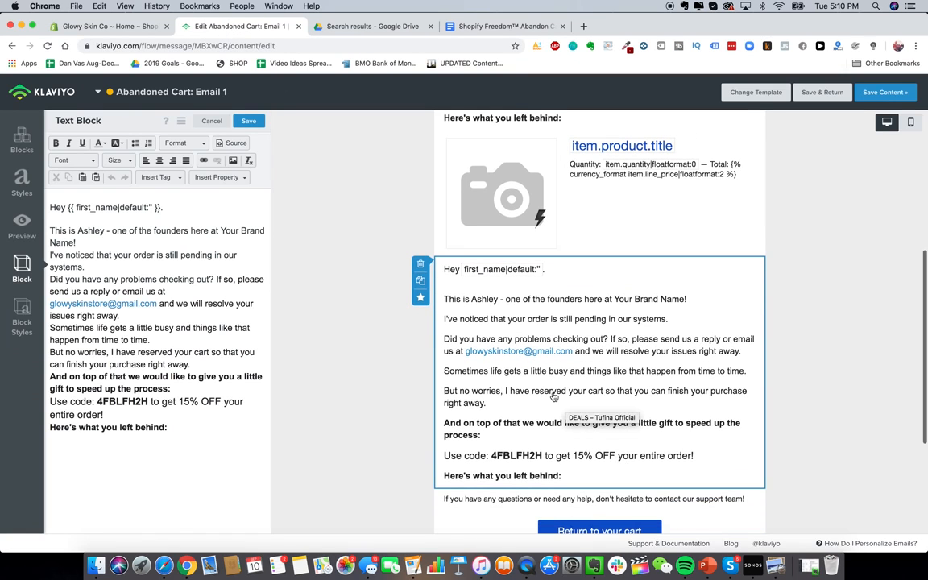
Step: Change the copied block to 'USE CODE AT CHECKOUT' in bold, centred, size 22 text
triple_click(229, 292)
key("super+a")
type("USE CODE AT CHECKOUT")
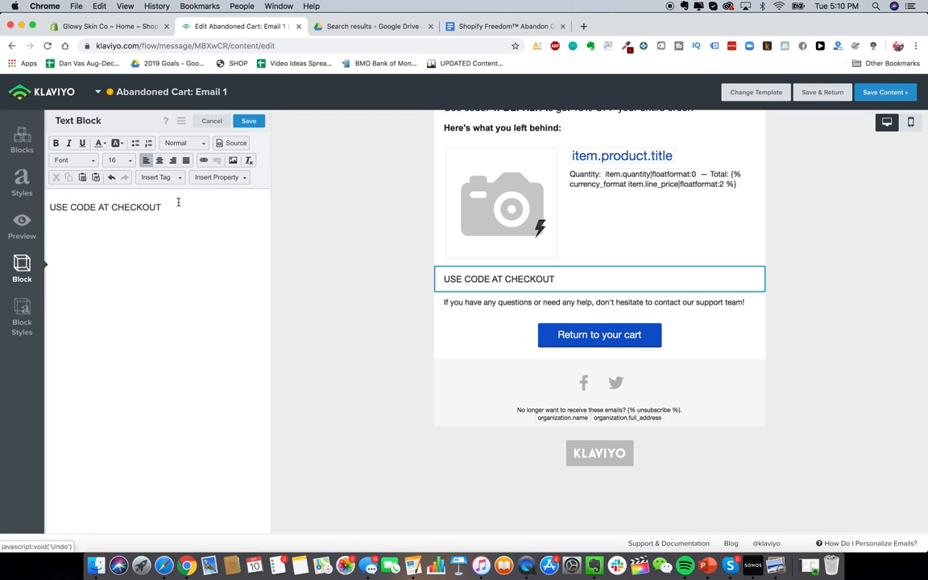
left_click(159, 160)
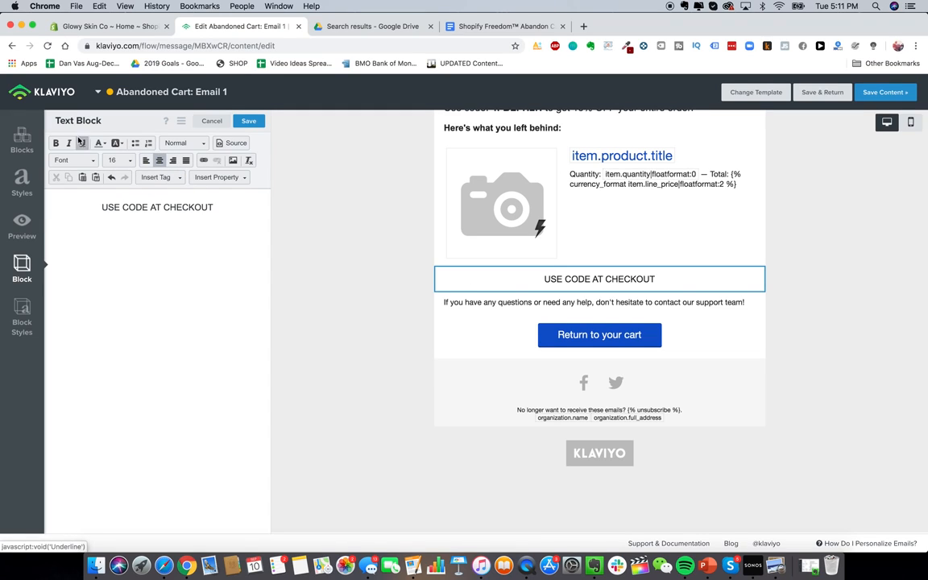
key("super+a")
key("super+b")
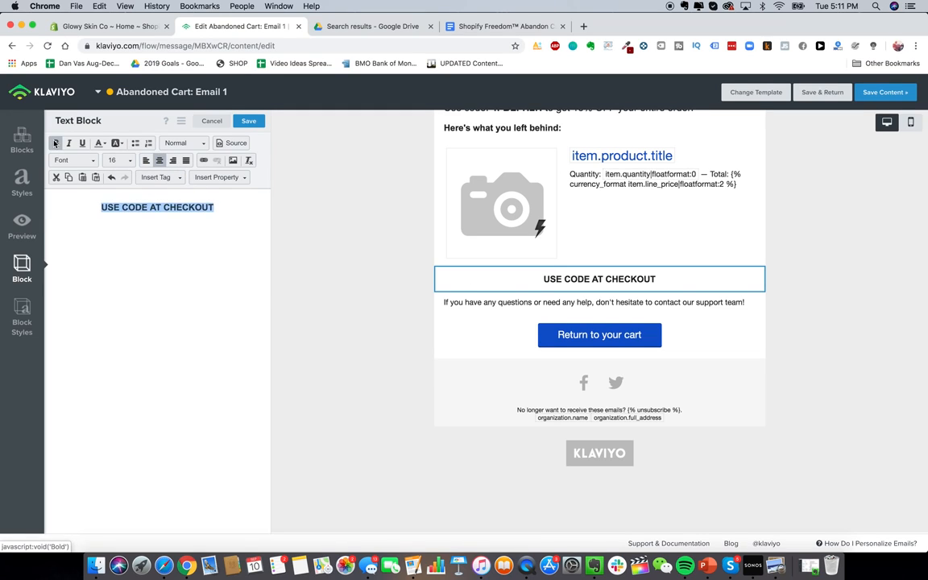
left_click(122, 163)
scroll(131, 237, "down", 2)
left_click(128, 243)
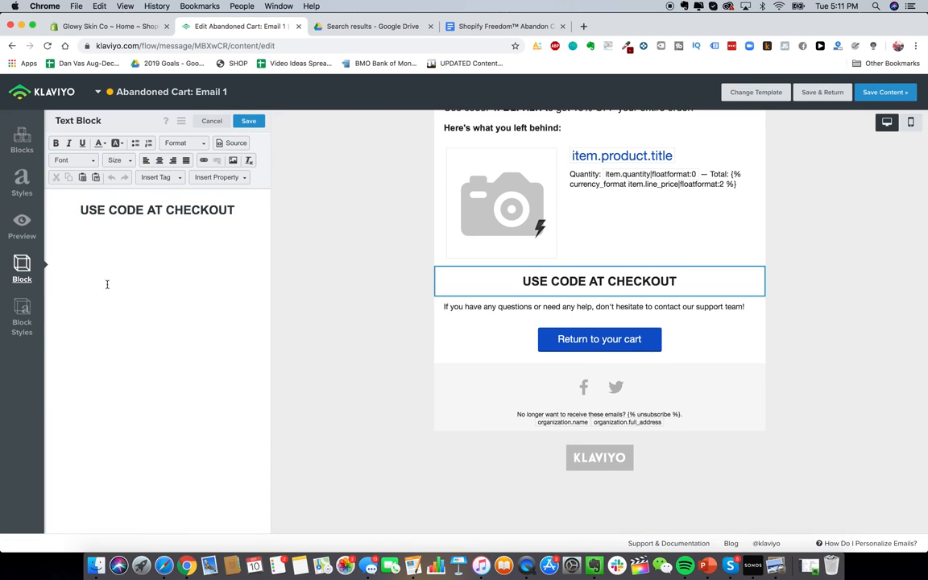
left_click(22, 315)
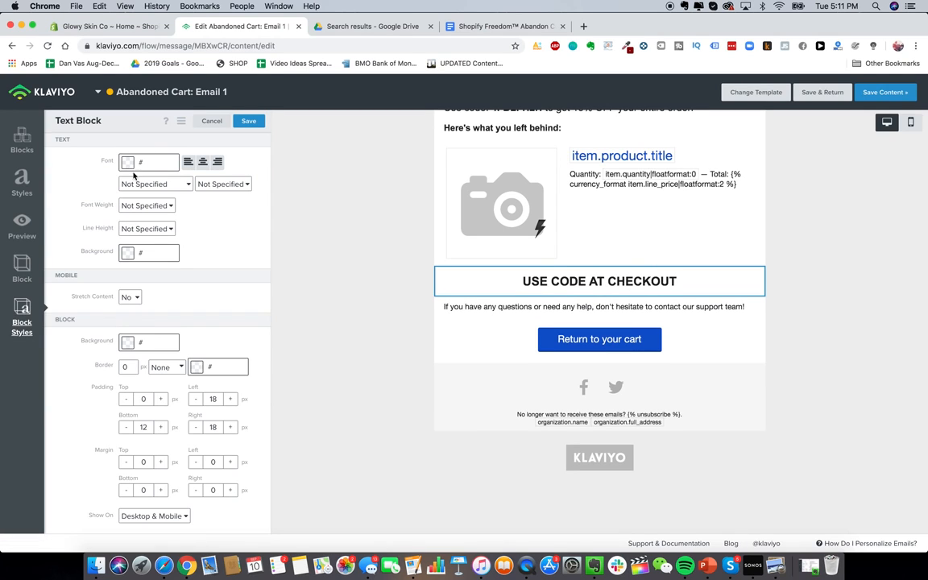
Step: Try black and dusty red backgrounds on the checkout block, settling on white
double_click(131, 367)
left_click(177, 340)
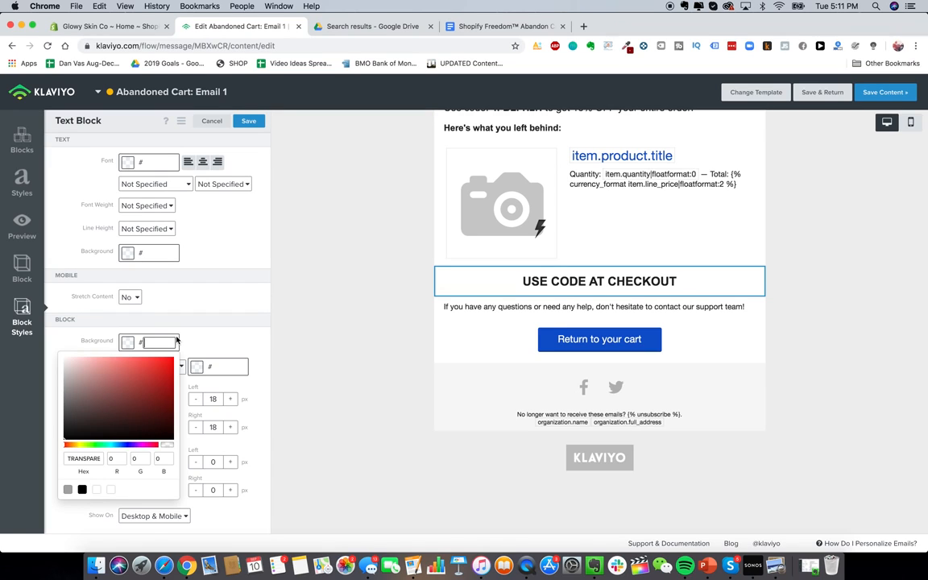
left_click_drag(95, 419, 68, 443)
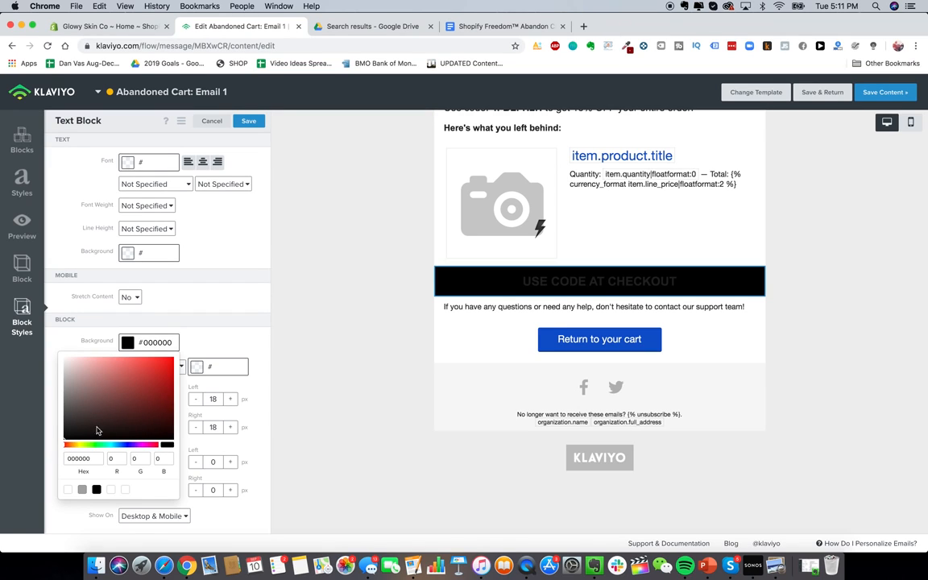
left_click(210, 335)
left_click(128, 342)
left_click(117, 392)
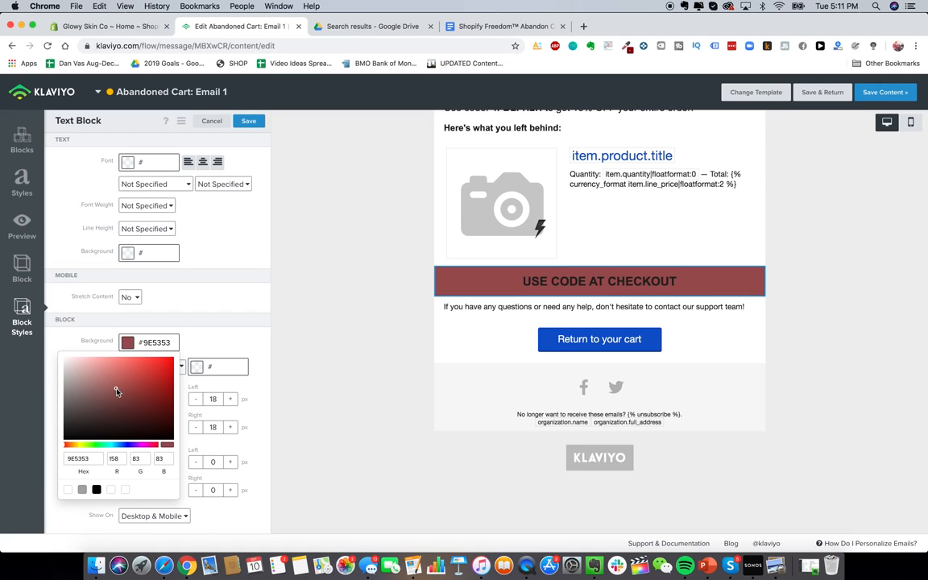
left_click_drag(111, 419, 42, 319)
left_click(194, 332)
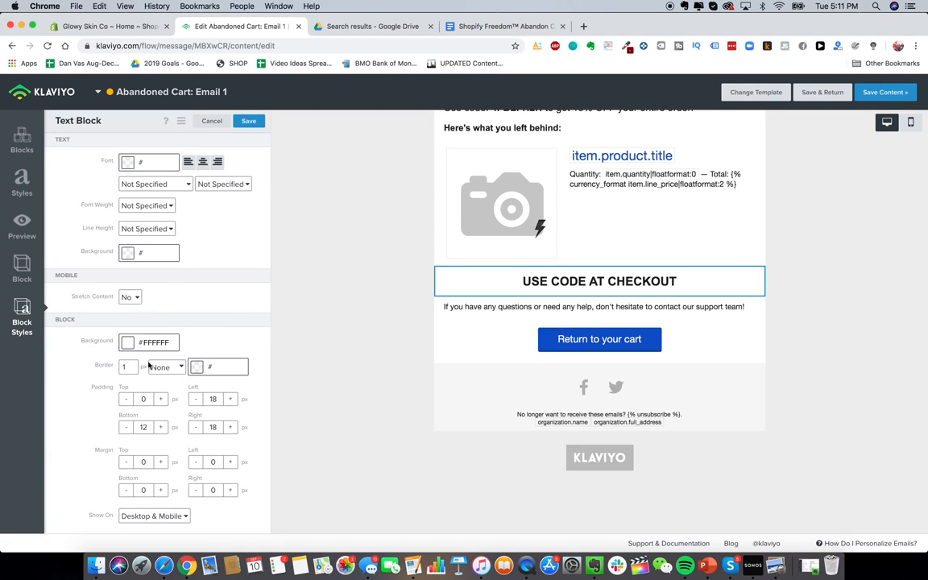
Step: Give the USE CODE AT CHECKOUT block a black dashed border
left_click(200, 368)
left_click_drag(172, 435, 123, 486)
left_click(223, 330)
left_click(166, 367)
left_click(167, 377)
left_click(172, 367)
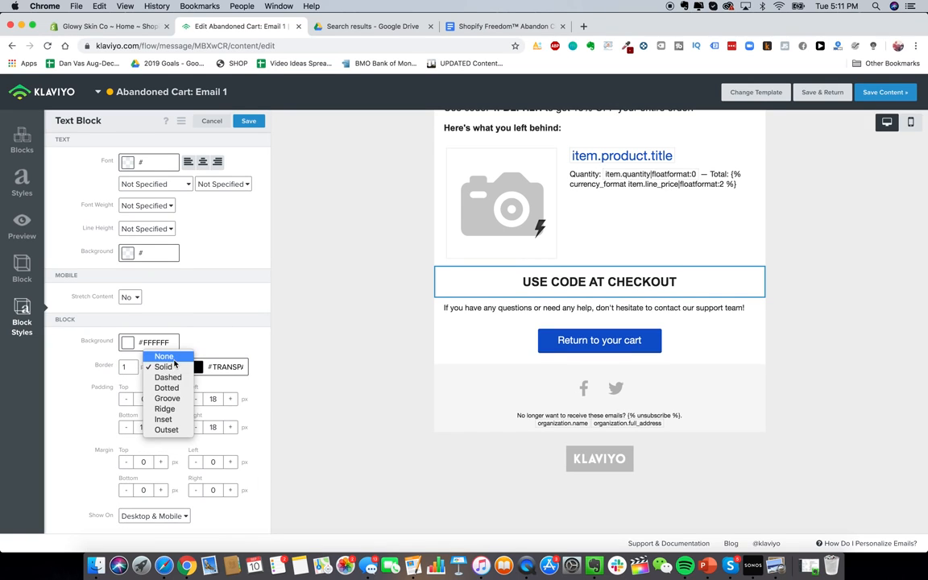
left_click(174, 377)
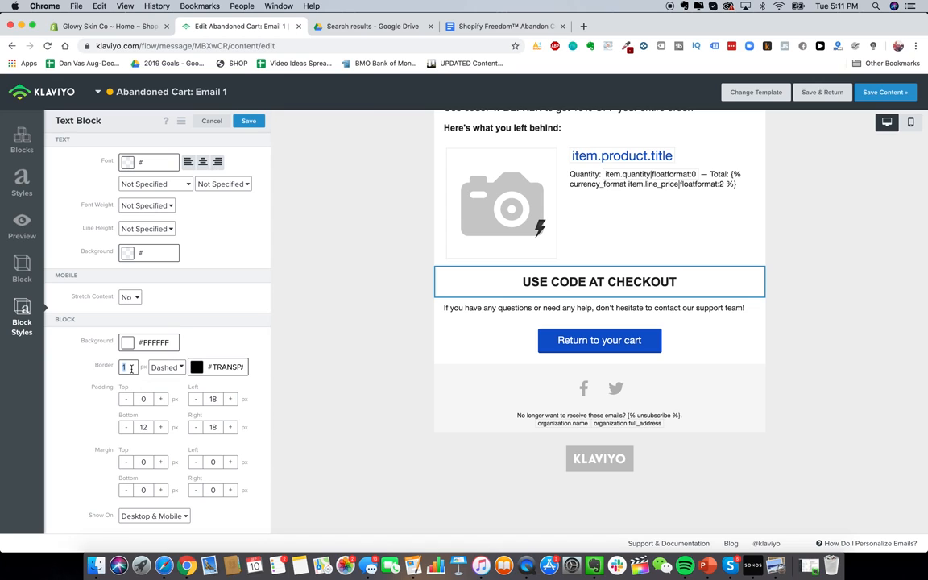
Step: Keep the coupon block's border at 1 px black and open its heading text for editing
left_click(487, 323)
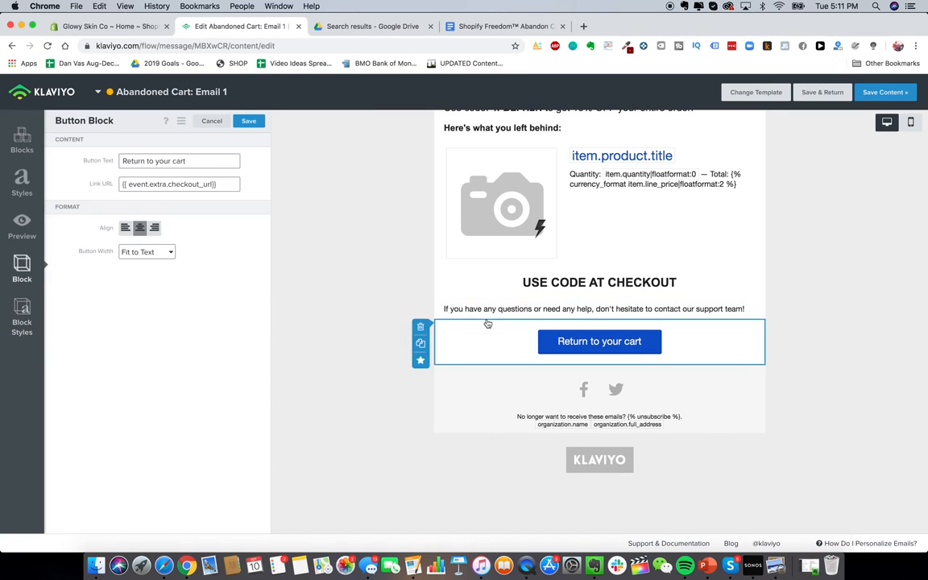
left_click(508, 284)
left_click(22, 322)
double_click(126, 366)
type("10")
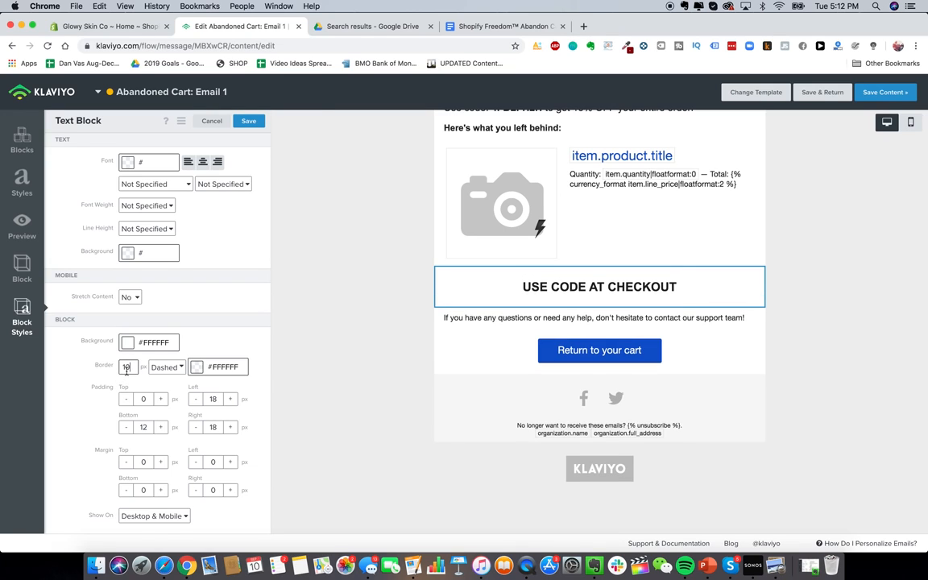
key("BackSpace")
left_click(196, 371)
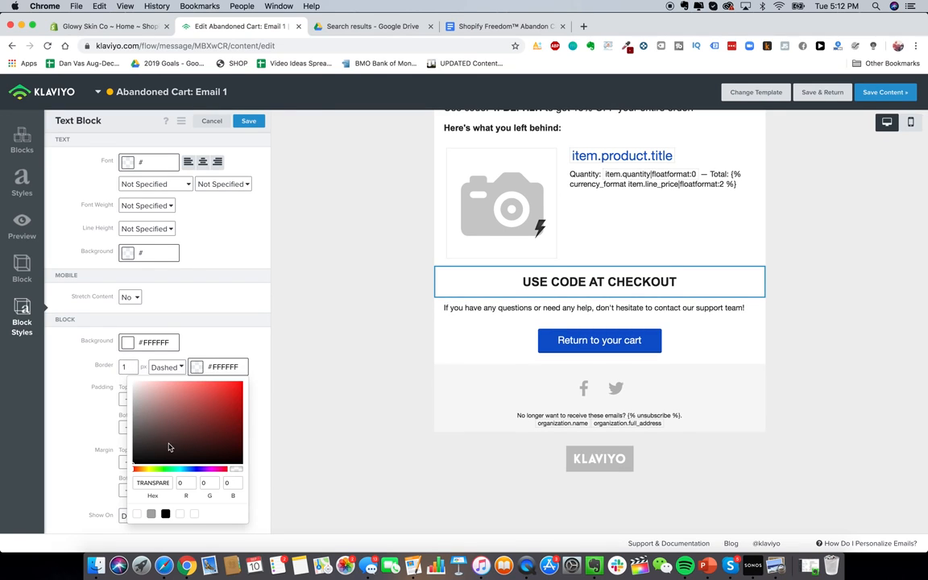
left_click_drag(170, 446, 120, 477)
left_click(505, 354)
left_click(503, 277)
left_click(22, 316)
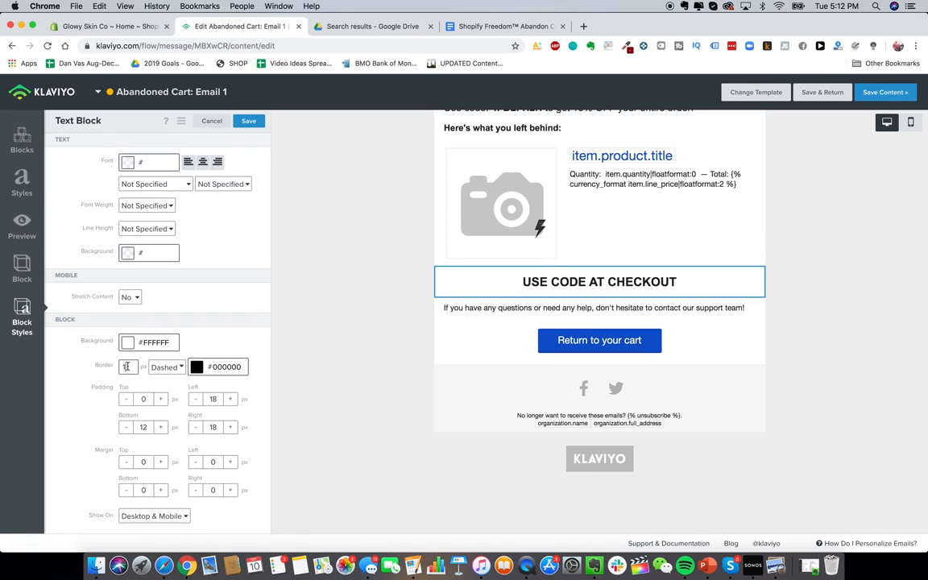
left_click(528, 283)
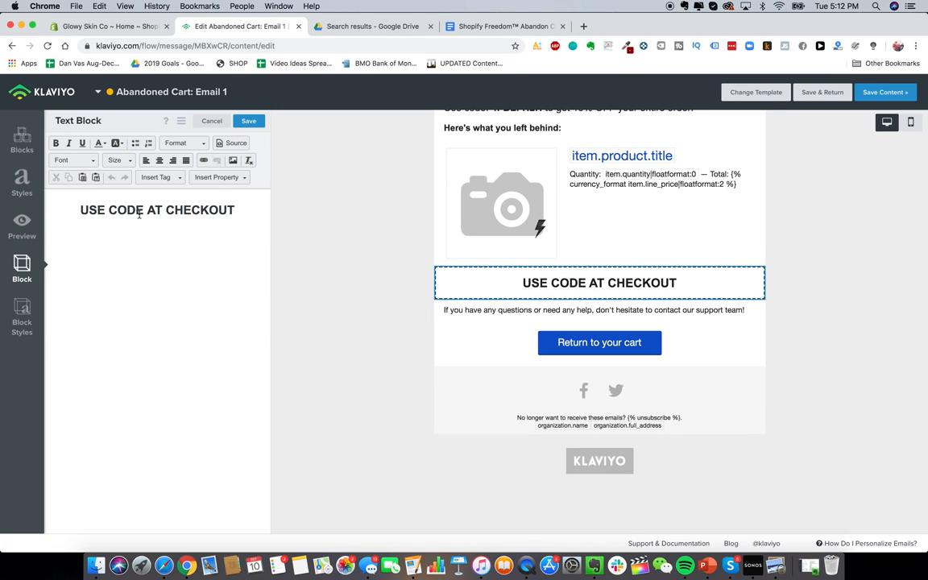
Step: Add a colon so the heading reads 'USE CODE AT CHECKOUT:', then go to the Shopify admin
left_click(242, 210)
type(":")
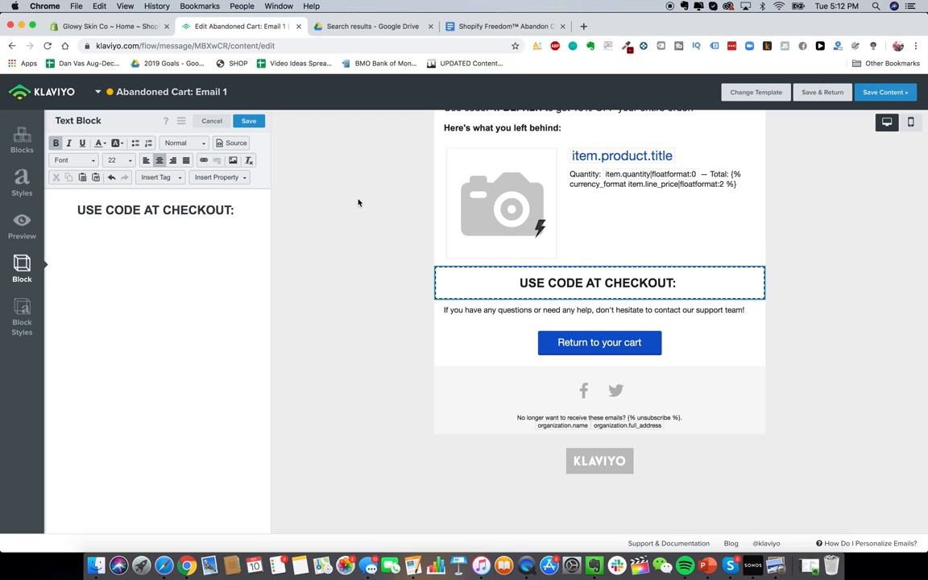
scroll(534, 385, "up", 3)
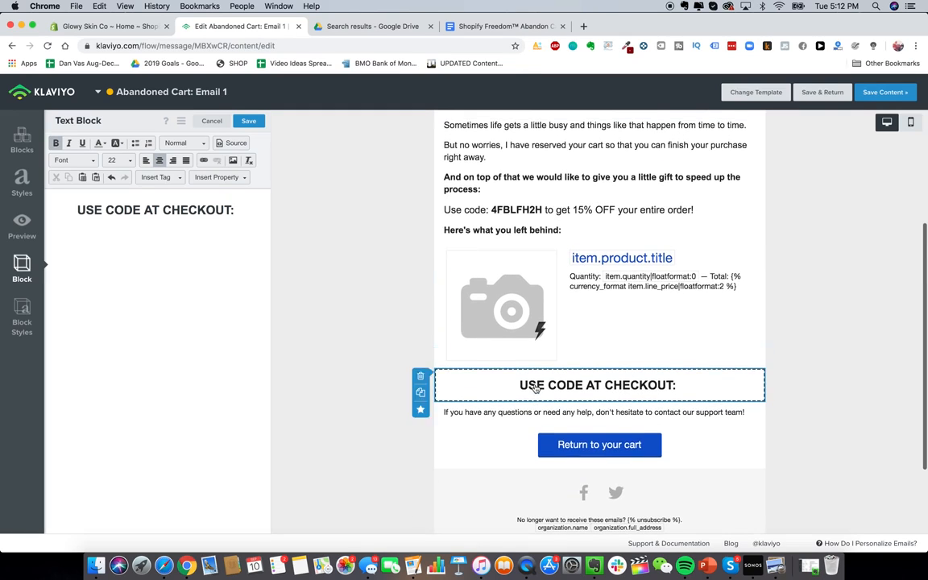
left_click(519, 217)
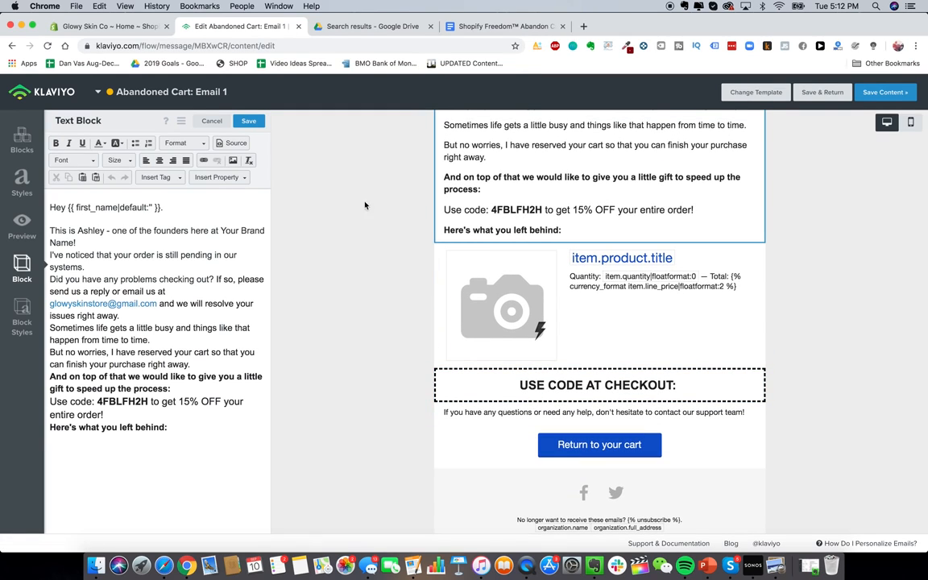
left_click(90, 27)
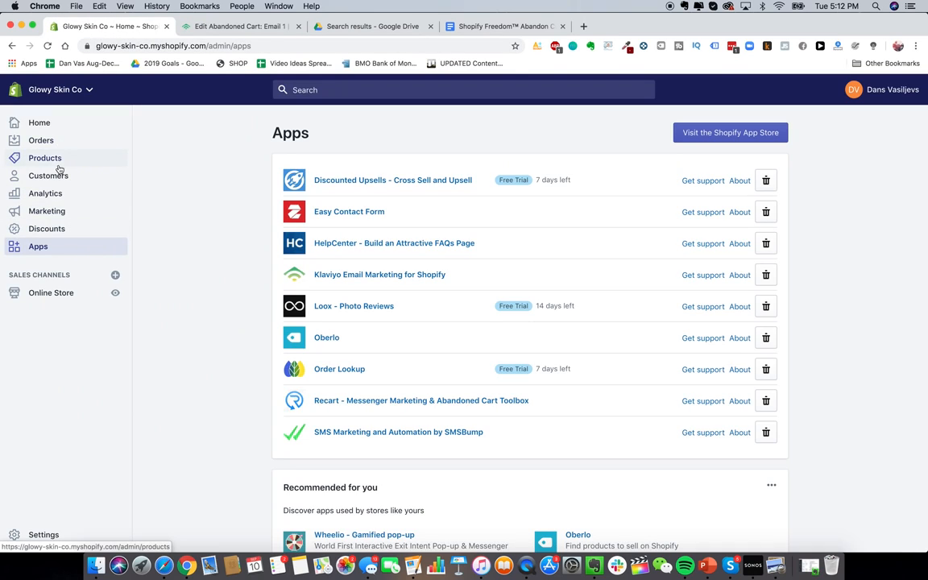
Step: Start a new Shopify discount code named 15OFF
left_click(61, 230)
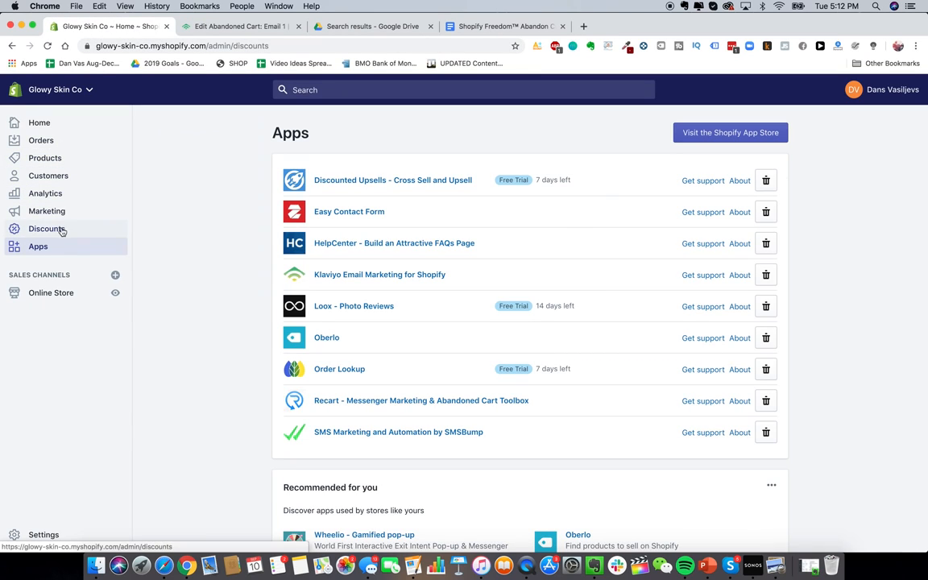
left_click(861, 145)
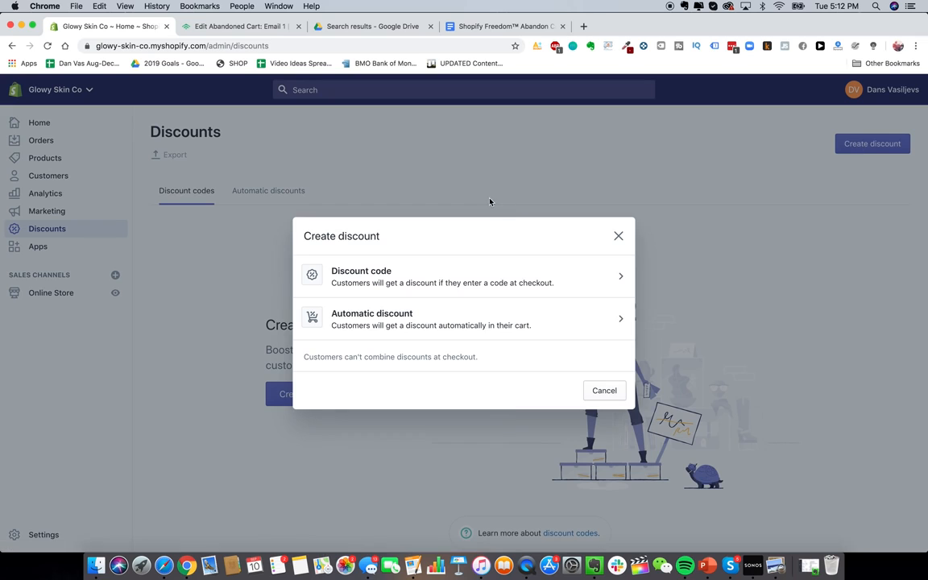
left_click(448, 271)
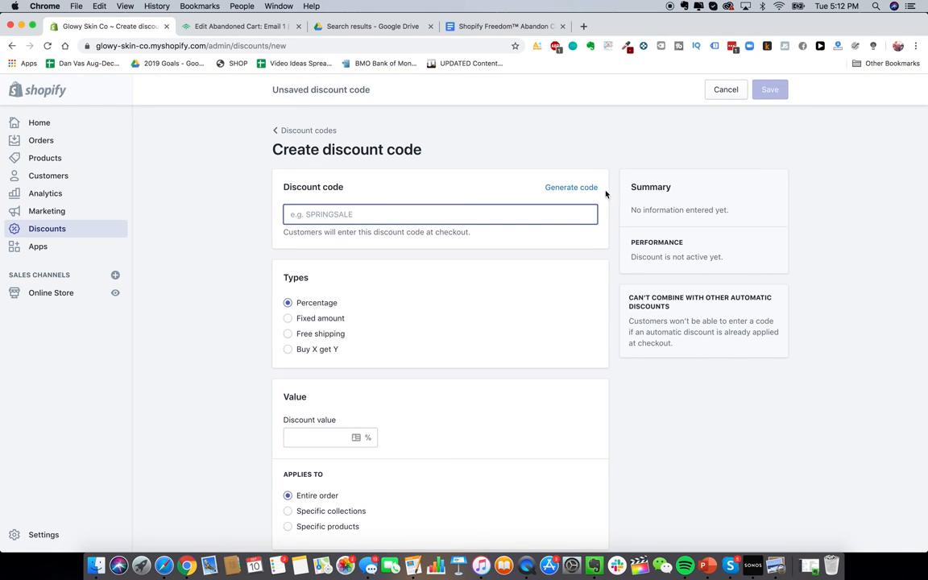
left_click(580, 186)
double_click(500, 209)
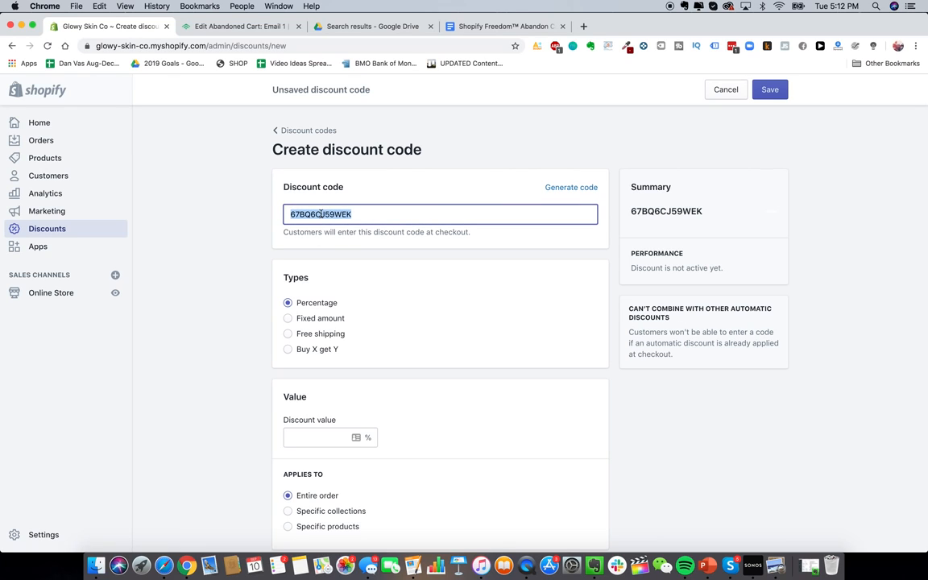
type("40")
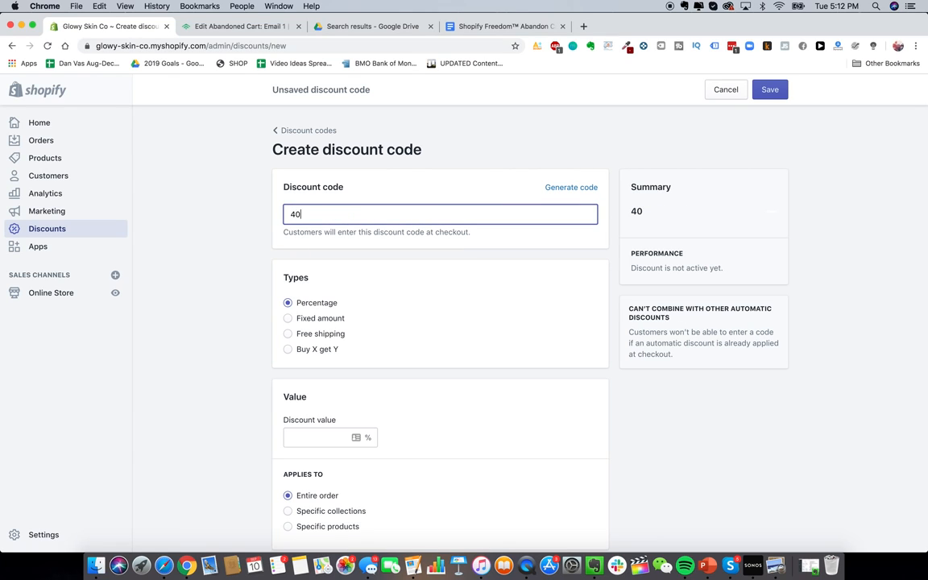
type("OF")
key("BackSpace")
key("BackSpace")
key("BackSpace")
key("BackSpace")
type("15OFF")
scroll(224, 294, "down", 3)
scroll(320, 197, "up", 1)
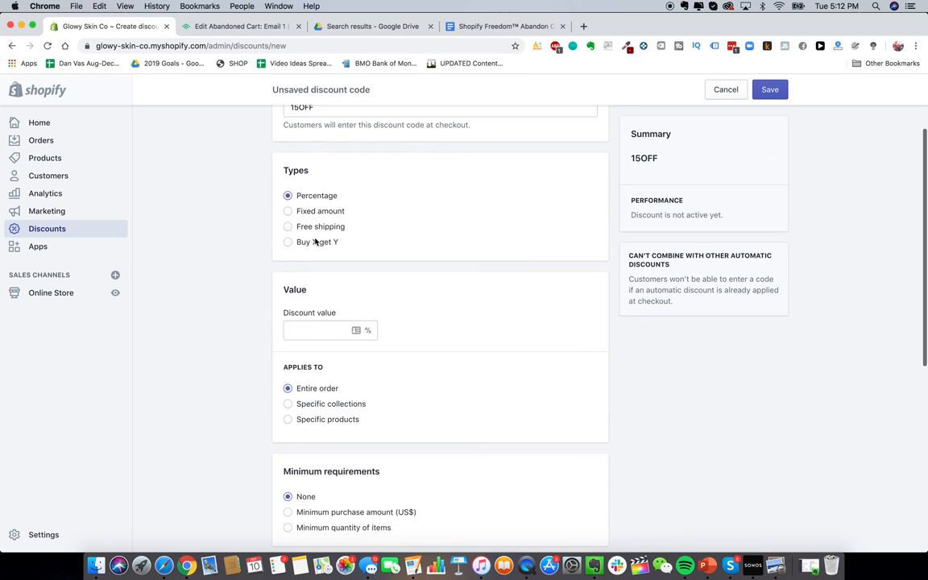
scroll(315, 243, "down", 2)
Step: Set the discount value to 15% and limit it to one use per customer
left_click(356, 285)
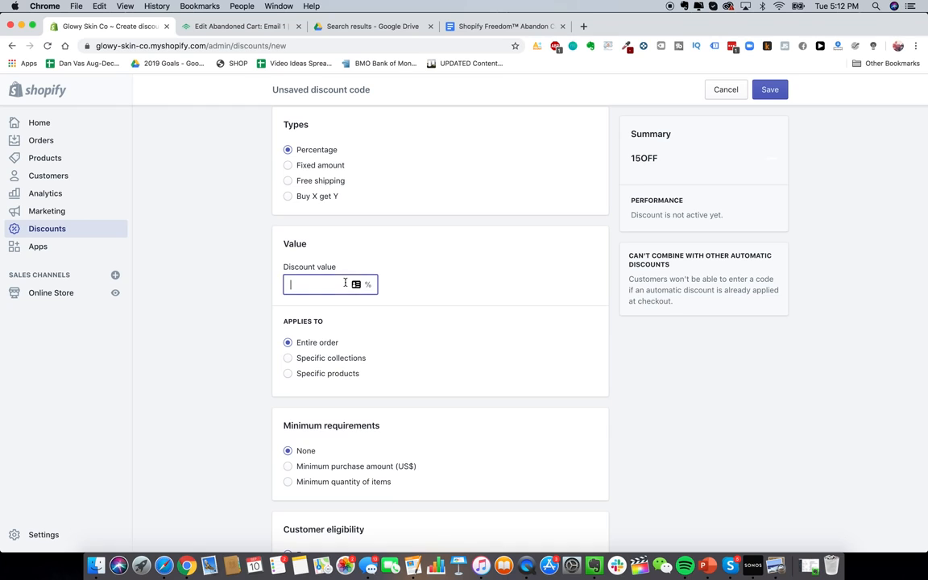
type("15")
scroll(243, 285, "down", 2)
scroll(274, 257, "down", 1)
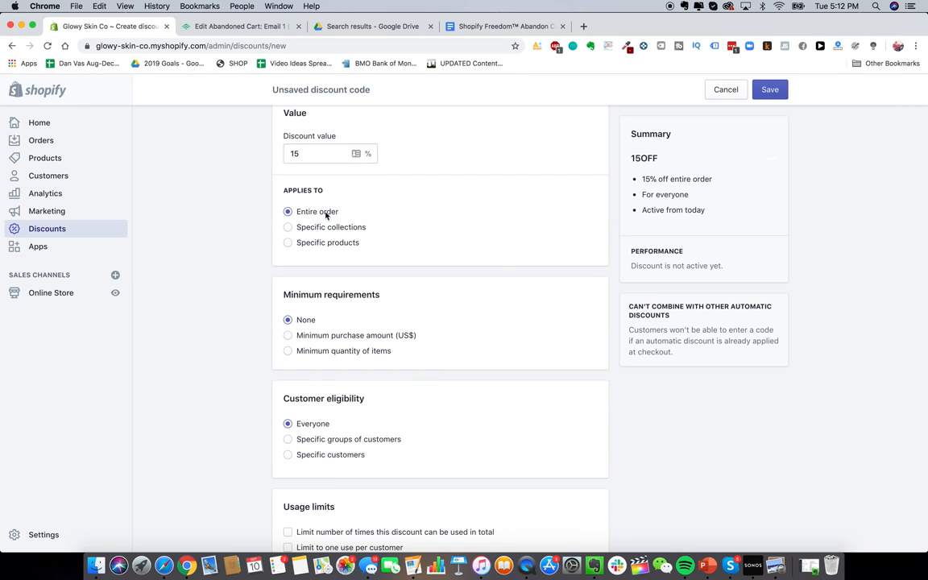
scroll(300, 211, "down", 4)
scroll(379, 269, "up", 1)
scroll(291, 273, "down", 2)
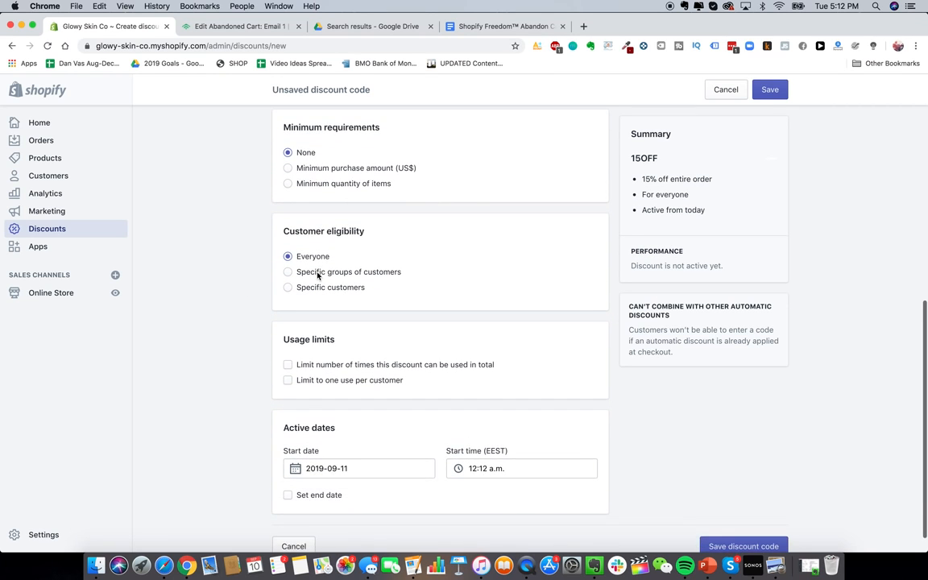
scroll(346, 338, "up", 1)
scroll(382, 380, "down", 1)
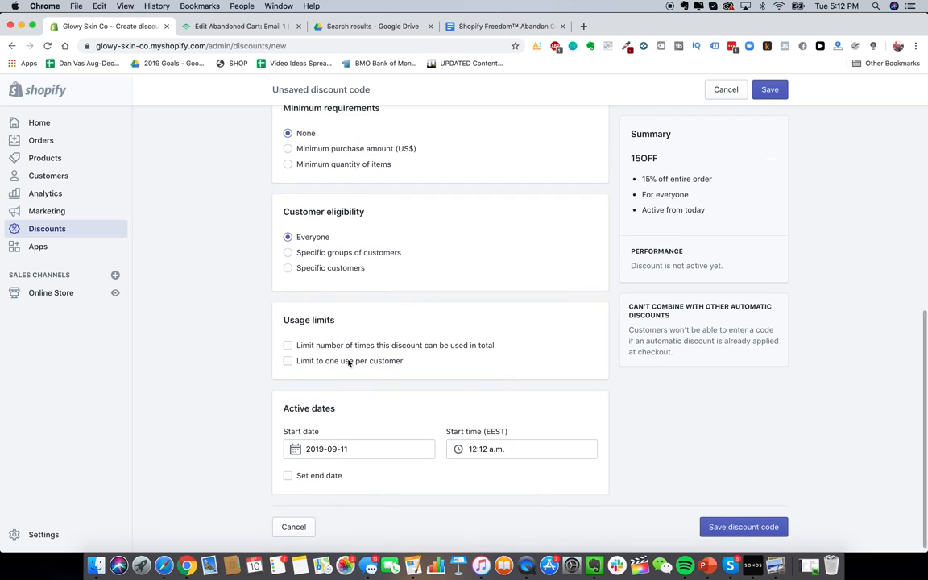
left_click(348, 364)
scroll(358, 427, "up", 4)
scroll(354, 419, "down", 2)
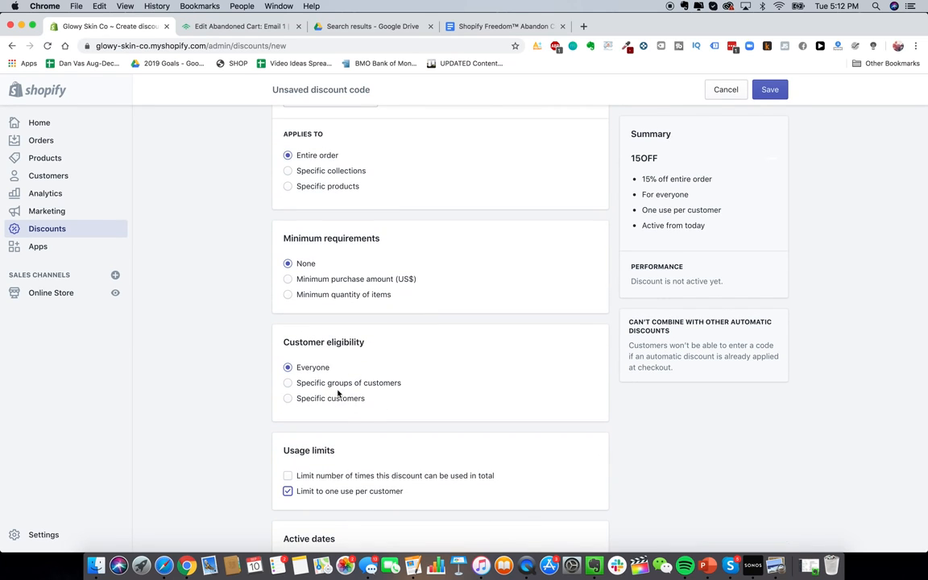
Step: Restrict eligibility to the Abandoned checkouts customer group
left_click(348, 385)
scroll(224, 377, "down", 2)
left_click(377, 366)
left_click(574, 367)
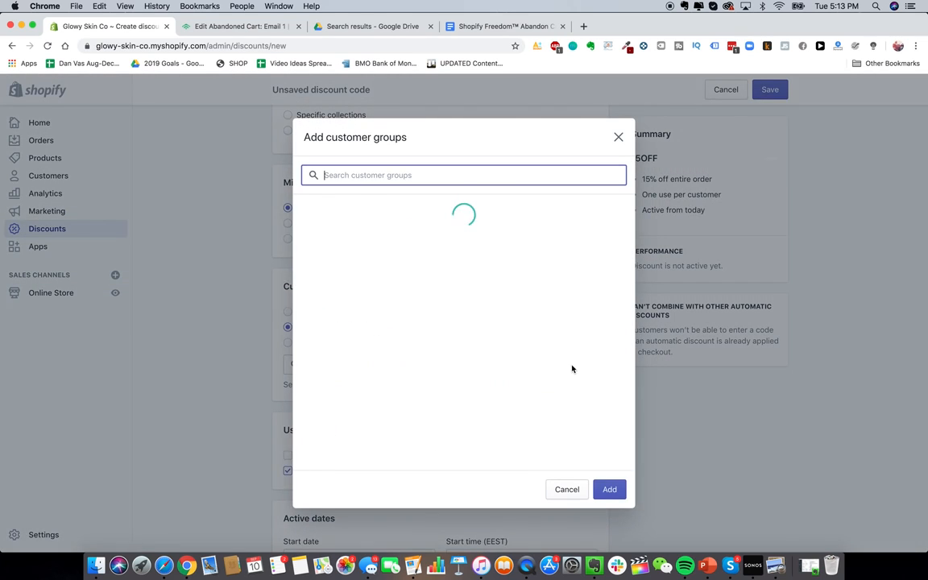
left_click(398, 211)
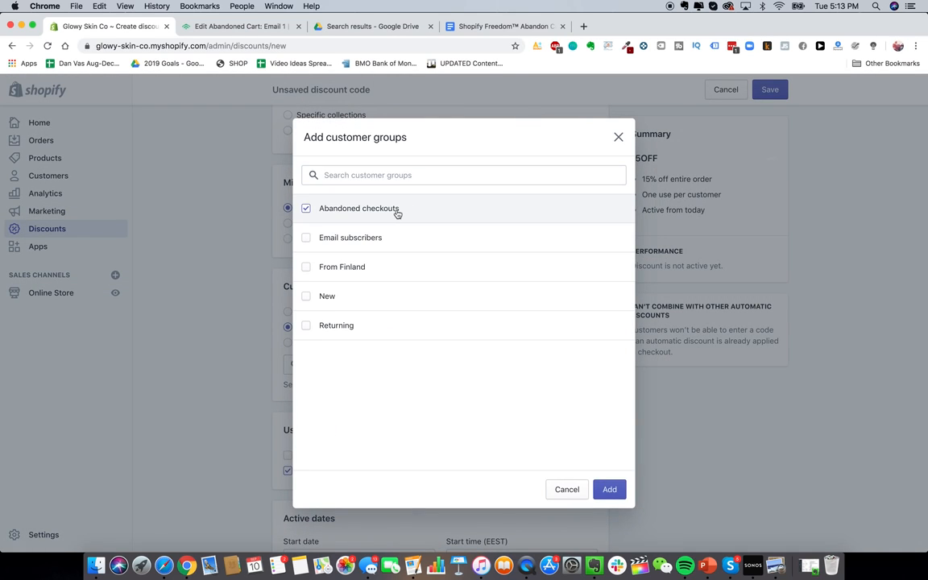
left_click(609, 489)
scroll(228, 333, "up", 5)
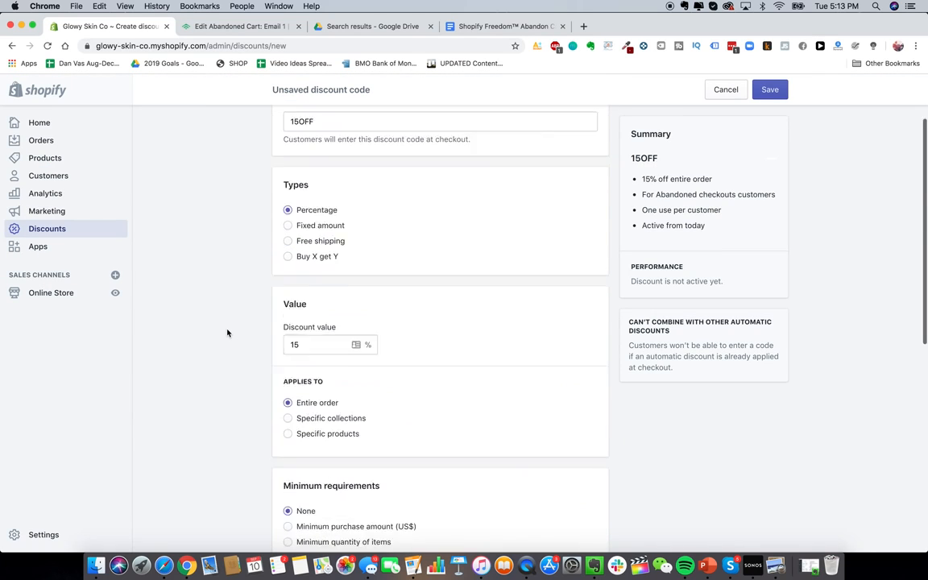
Step: Check the 15OFF start date stays 2019-09-11, then return to the Klaviyo abandoned-cart email
scroll(227, 333, "down", 3)
scroll(420, 446, "down", 5)
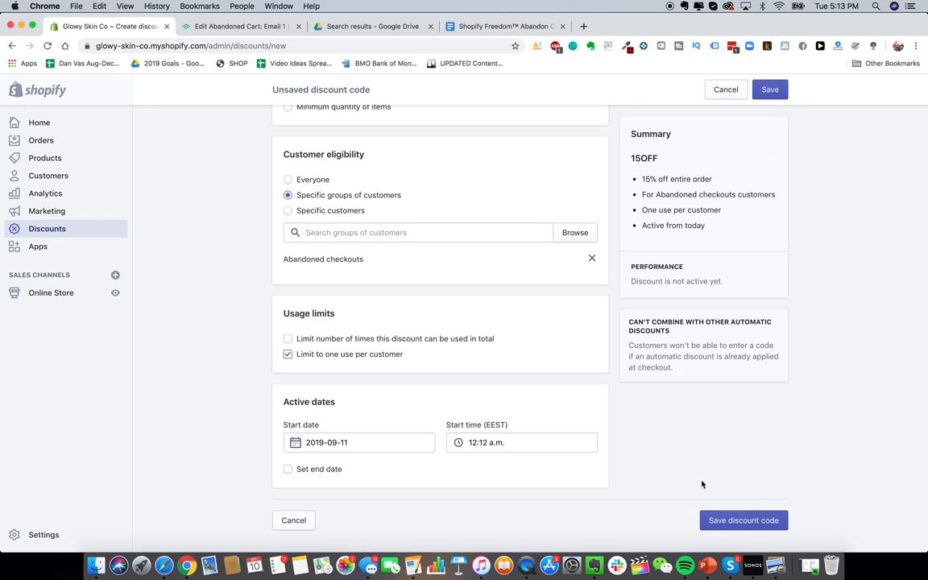
left_click(384, 444)
left_click(231, 368)
scroll(311, 400, "up", 2)
scroll(311, 400, "down", 2)
scroll(314, 407, "up", 2)
scroll(316, 412, "down", 2)
scroll(299, 465, "up", 5)
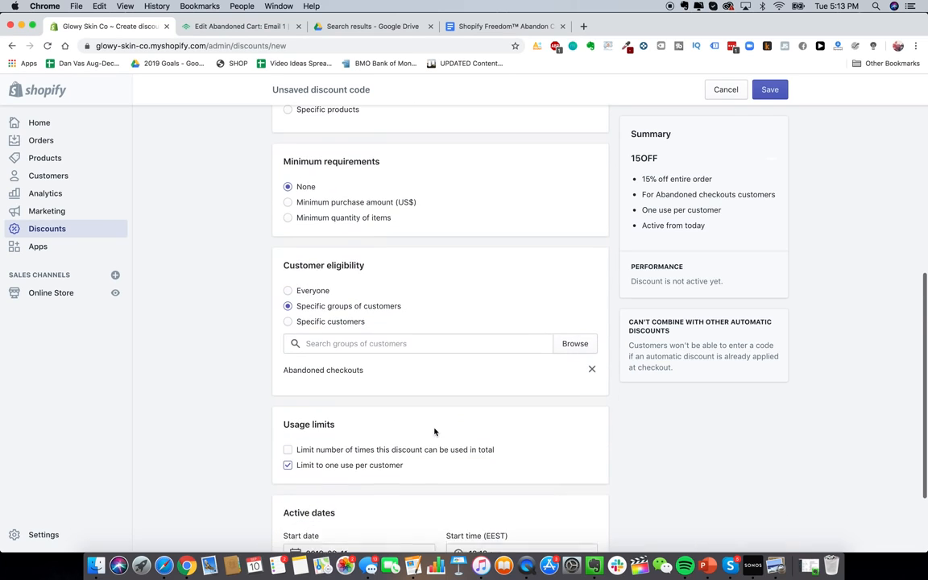
left_click(240, 26)
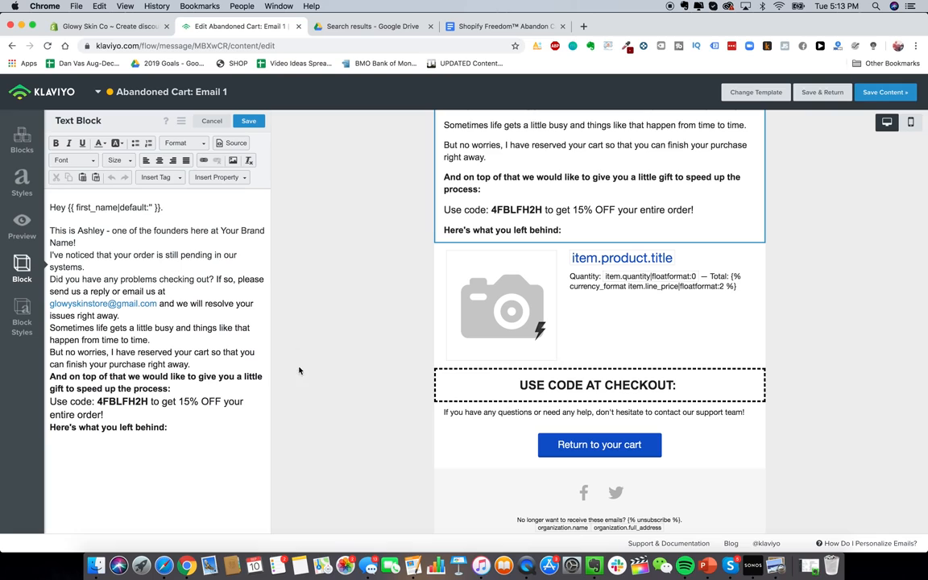
double_click(133, 401)
key("super+c")
left_click(597, 380)
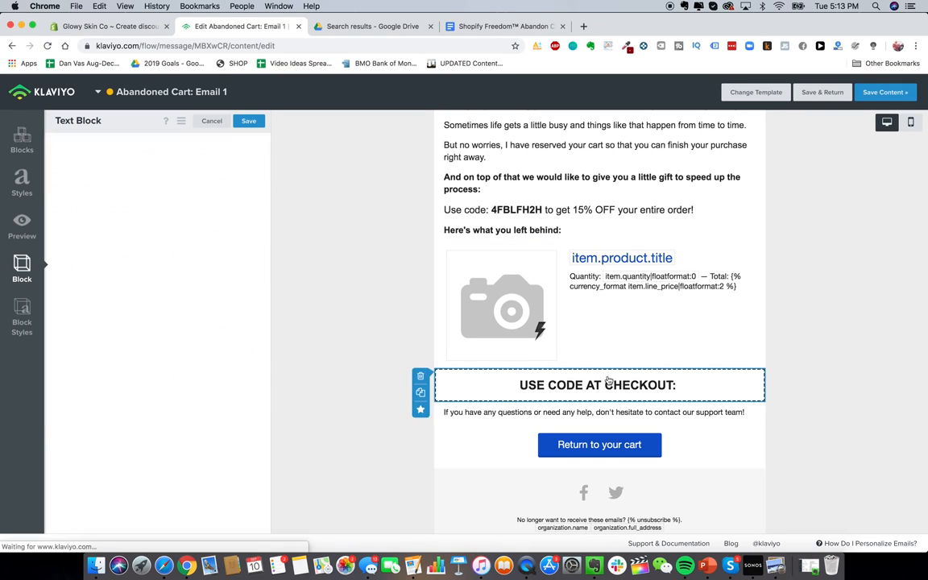
left_click(218, 233)
key("super+v")
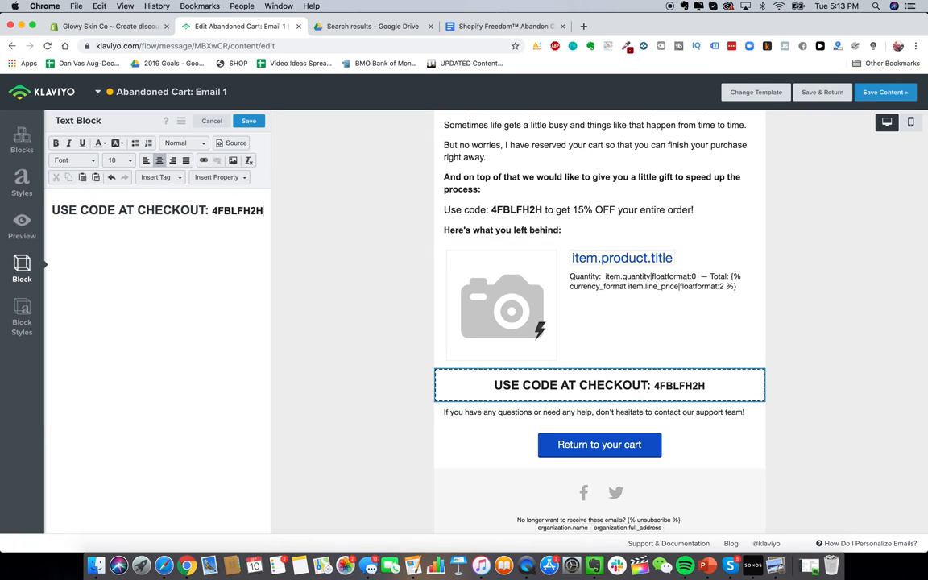
Step: Review the rest of the email, including the social links block, and save the content
scroll(389, 348, "down", 1)
scroll(389, 348, "up", 3)
scroll(389, 348, "down", 3)
scroll(389, 347, "up", 3)
scroll(389, 346, "down", 3)
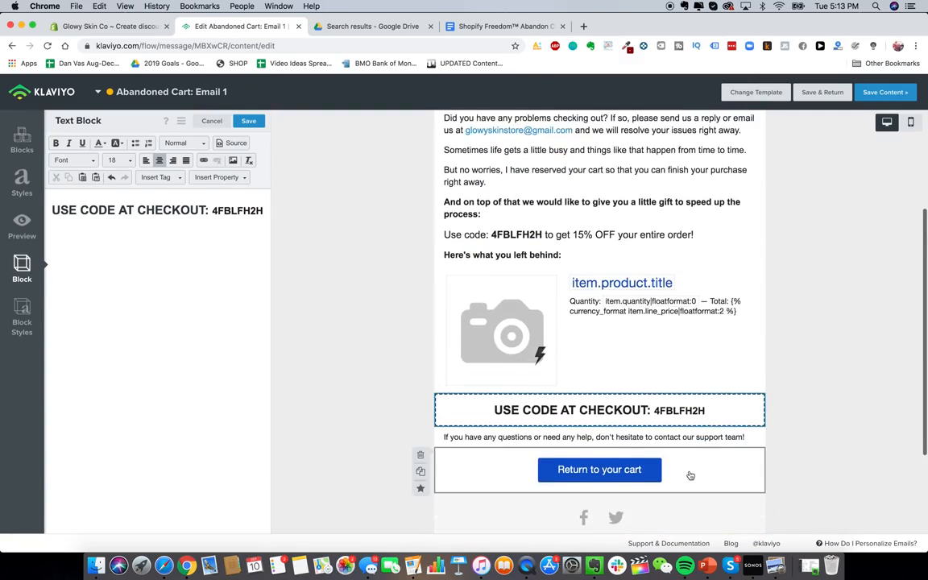
scroll(558, 364, "down", 1)
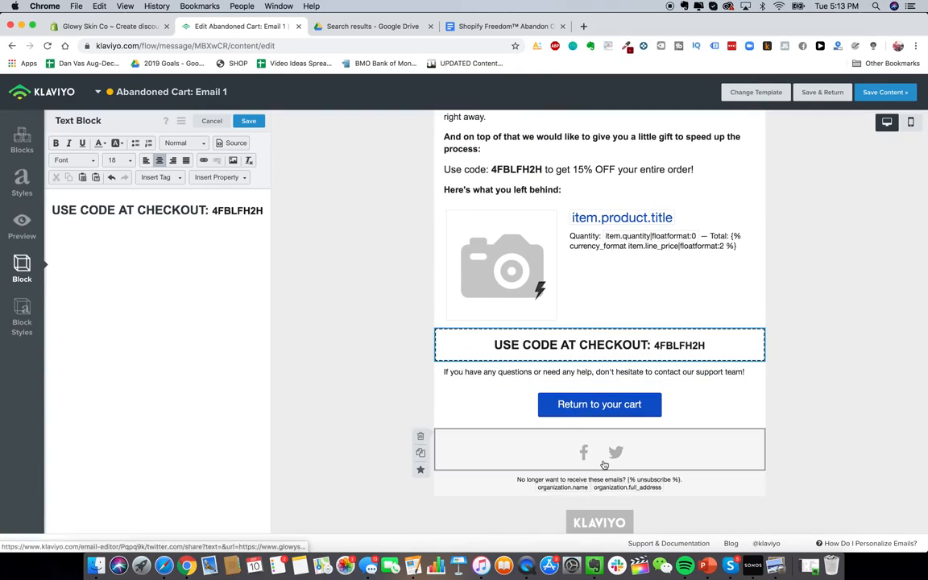
scroll(556, 427, "down", 1)
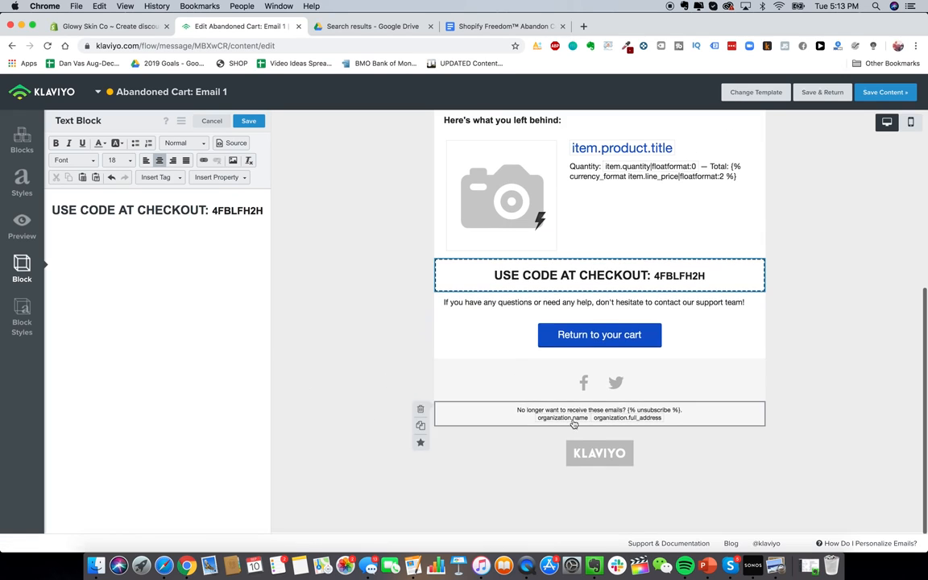
scroll(596, 358, "up", 1)
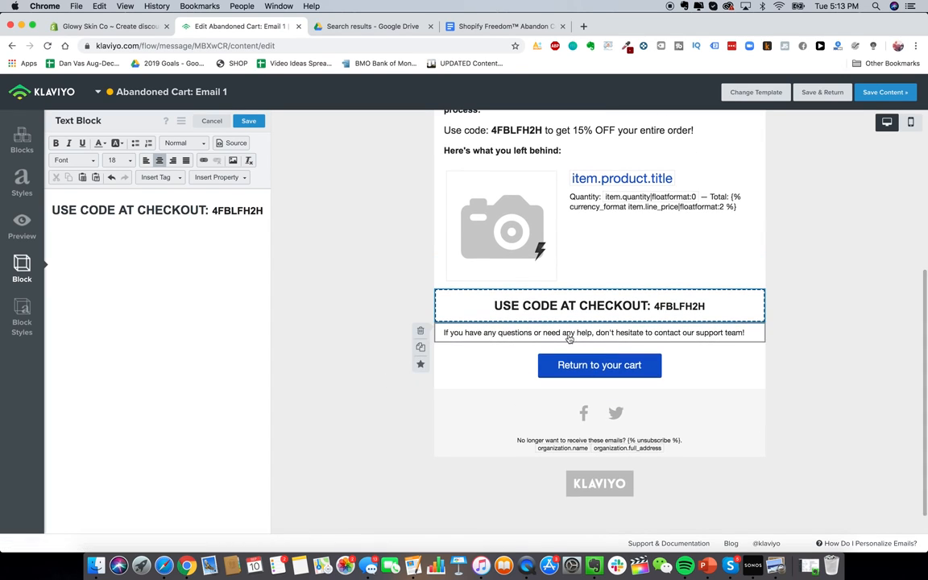
left_click(574, 399)
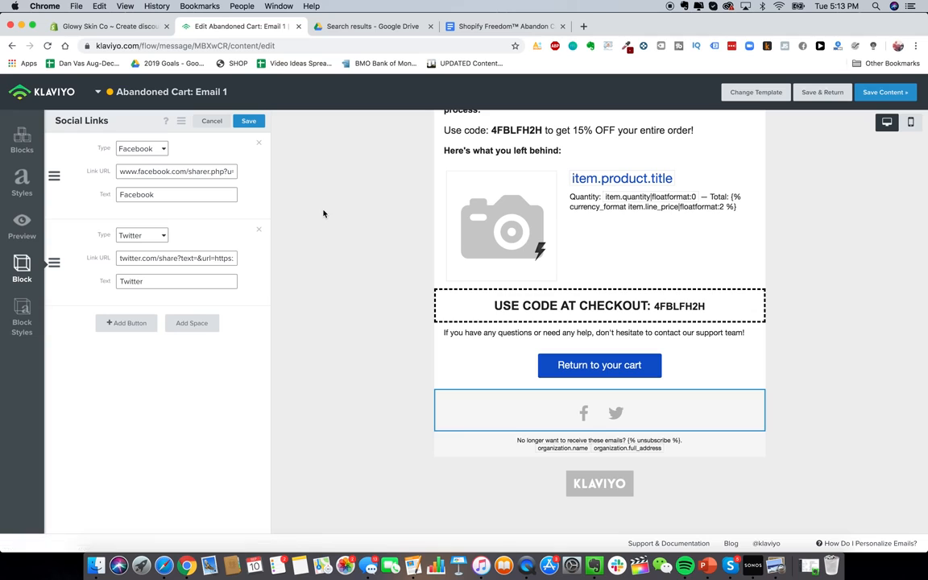
scroll(459, 263, "up", 1)
scroll(459, 263, "up", 1)
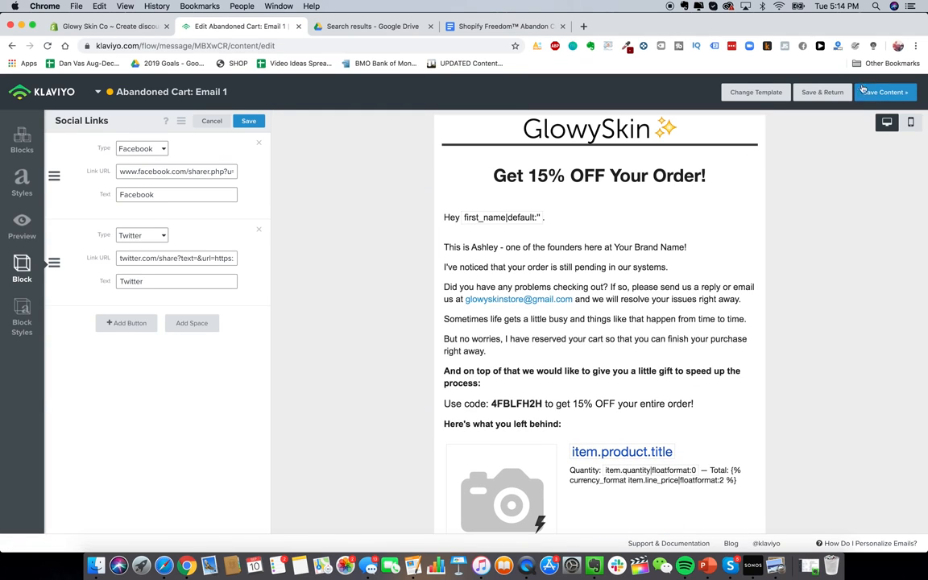
left_click(883, 91)
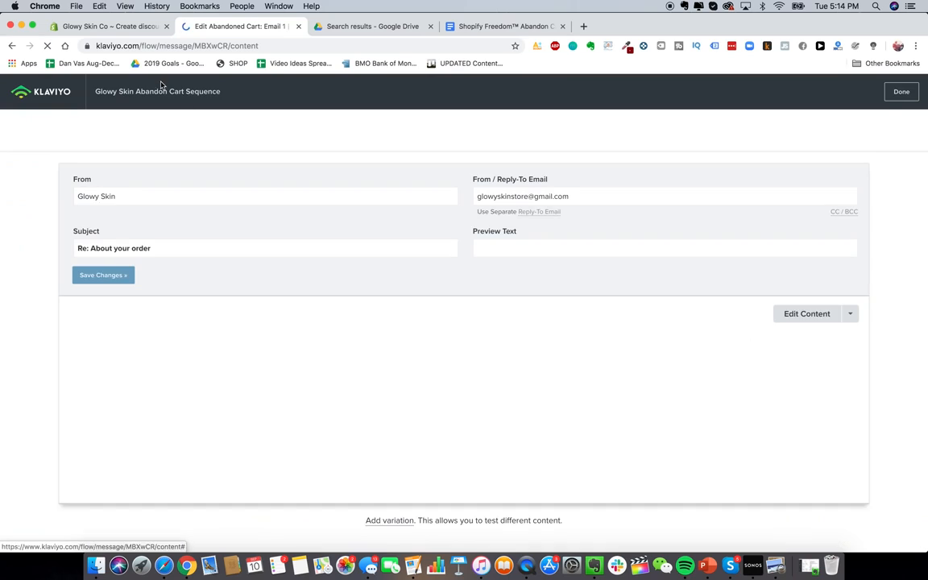
Step: Shorten the flow's wait before Email 1 from 4 to 2 hours, save, and close the Klaviyo tab
left_click(57, 84)
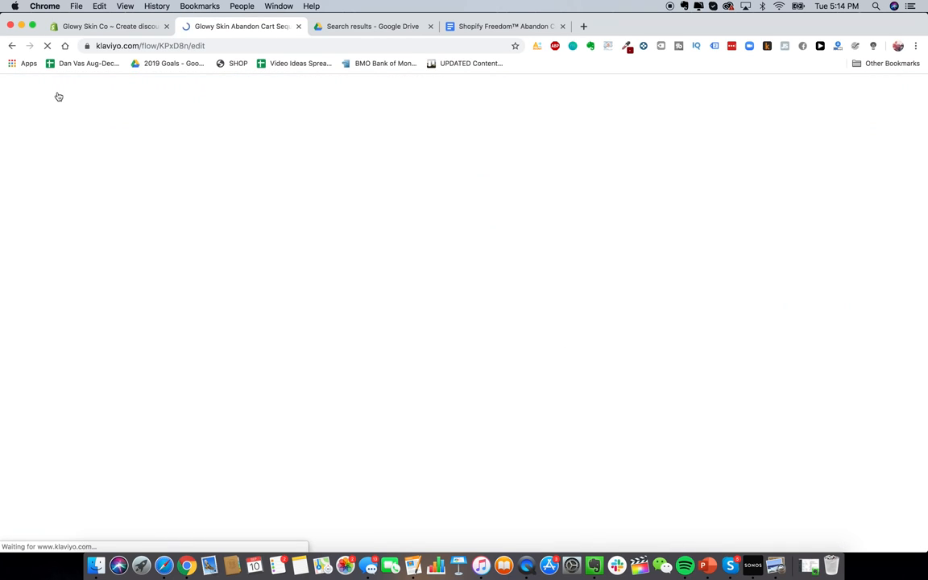
left_click(528, 291)
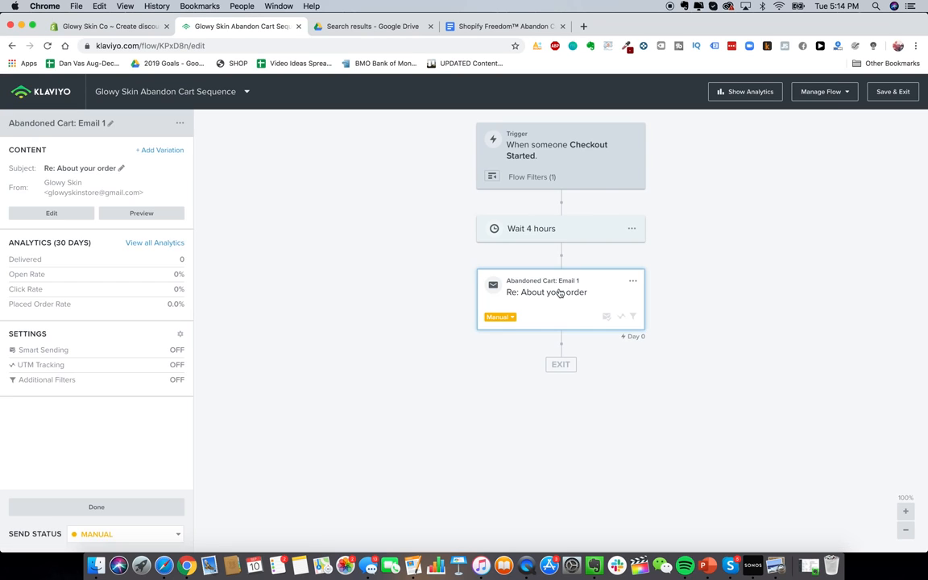
left_click(538, 231)
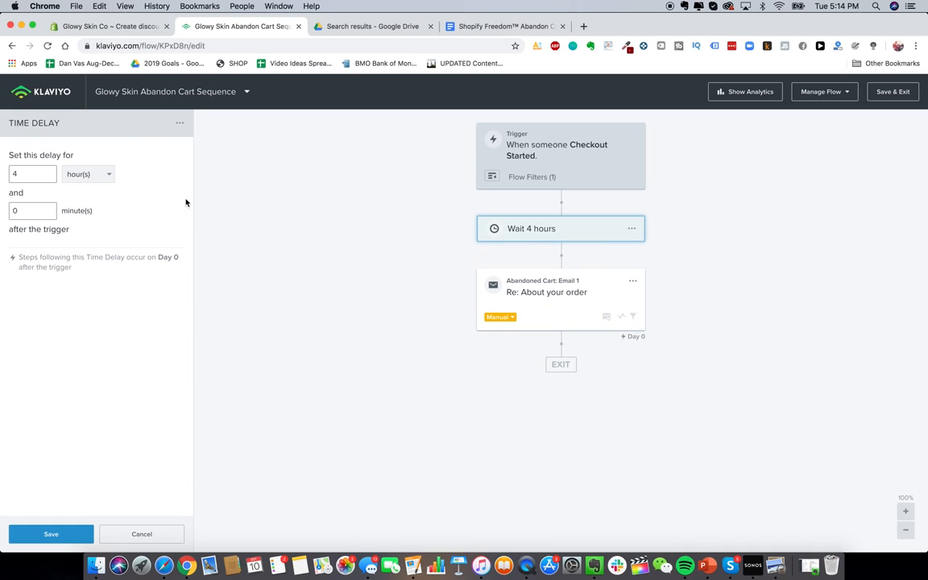
double_click(30, 168)
left_click(57, 535)
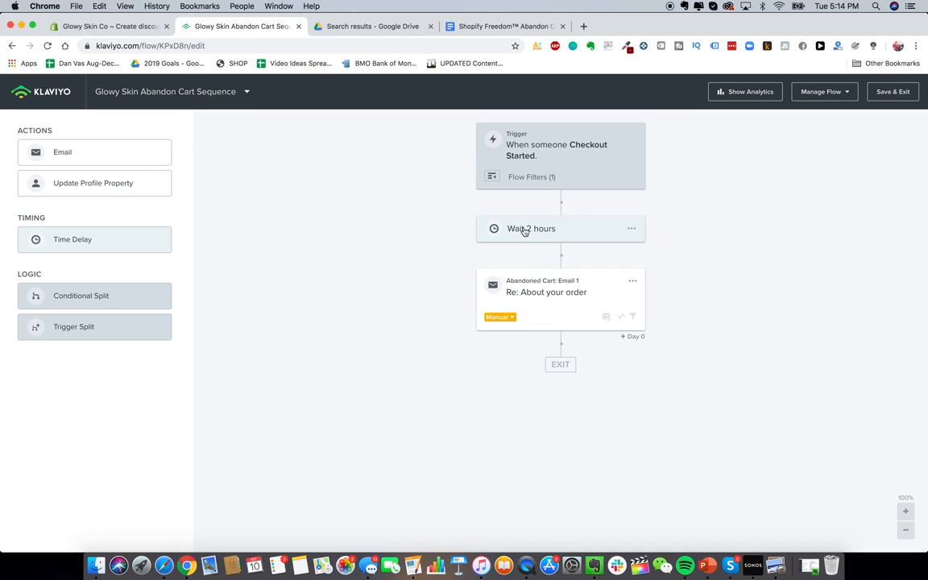
left_click(539, 321)
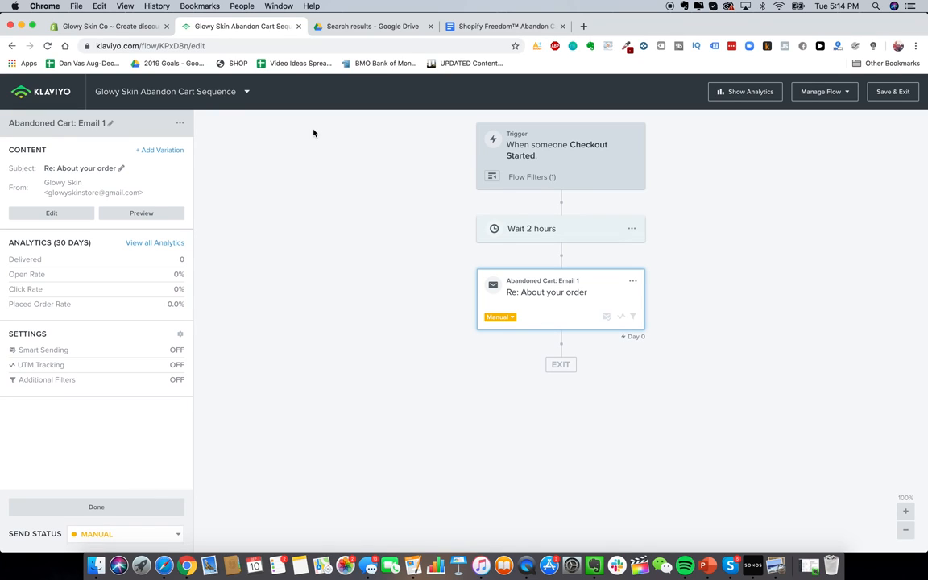
key("super+w")
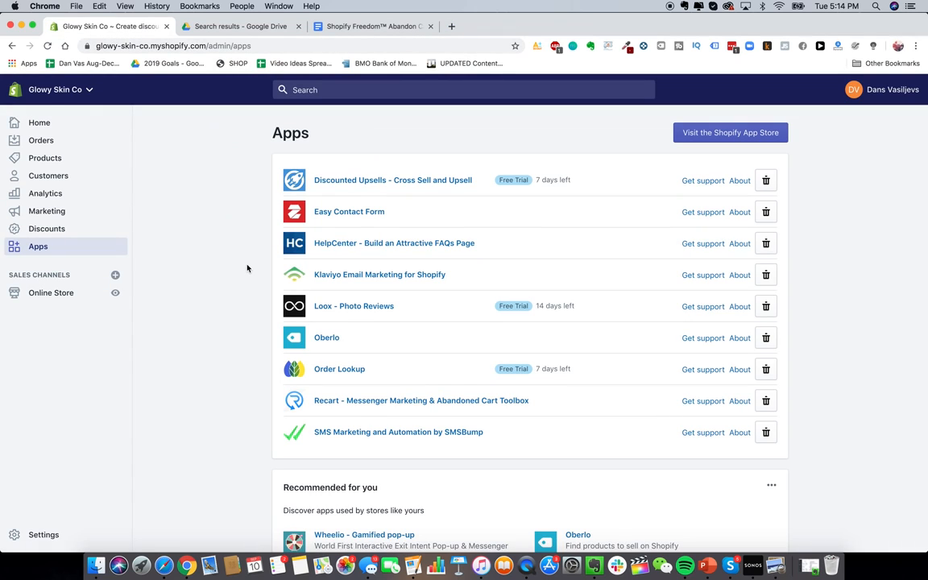
Step: Open SMSBump's settings and enable auto recharge
left_click(442, 434)
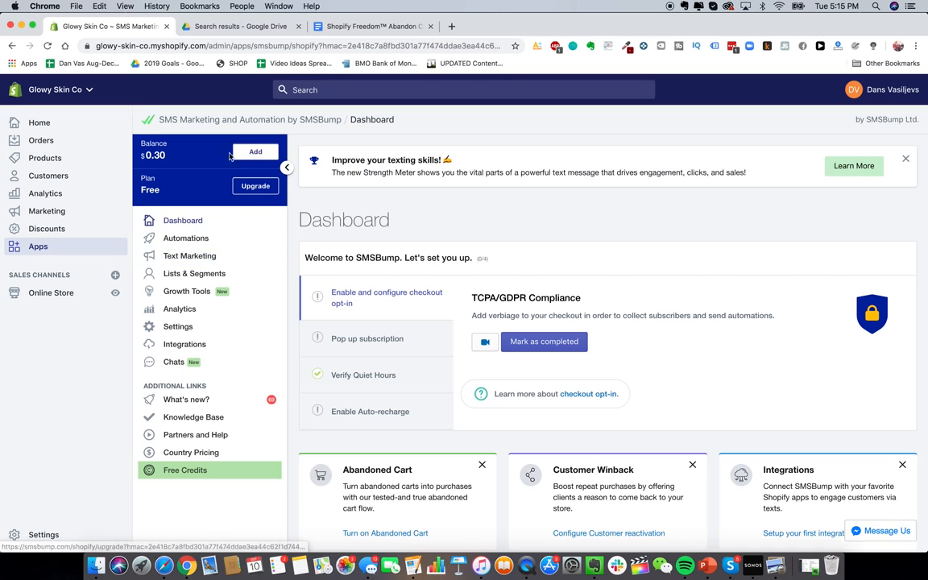
left_click(203, 329)
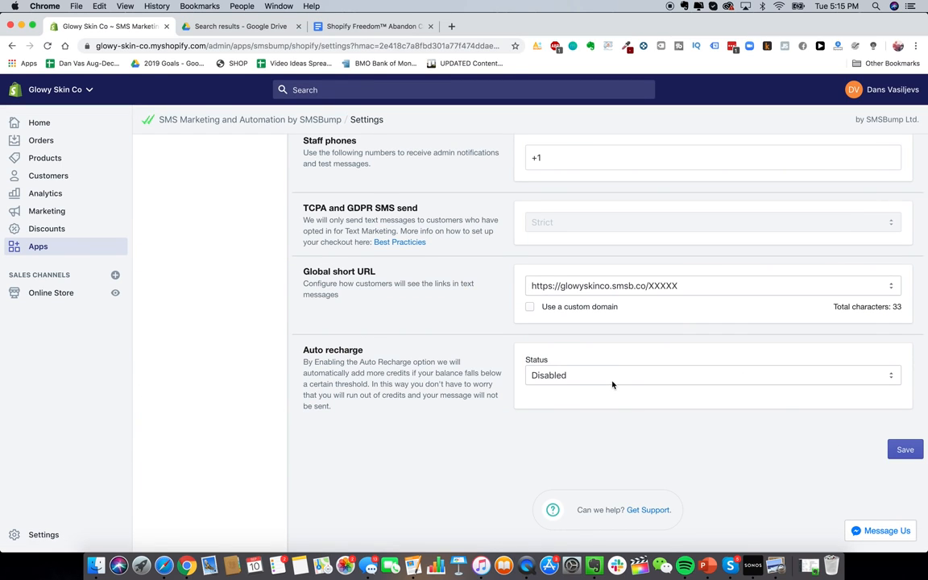
left_click(612, 384)
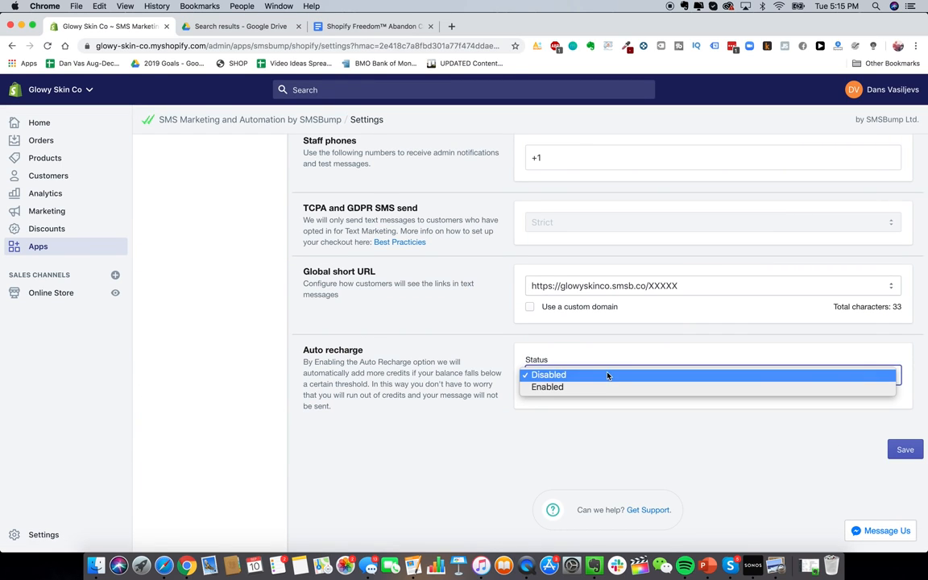
left_click(602, 385)
scroll(540, 395, "down", 1)
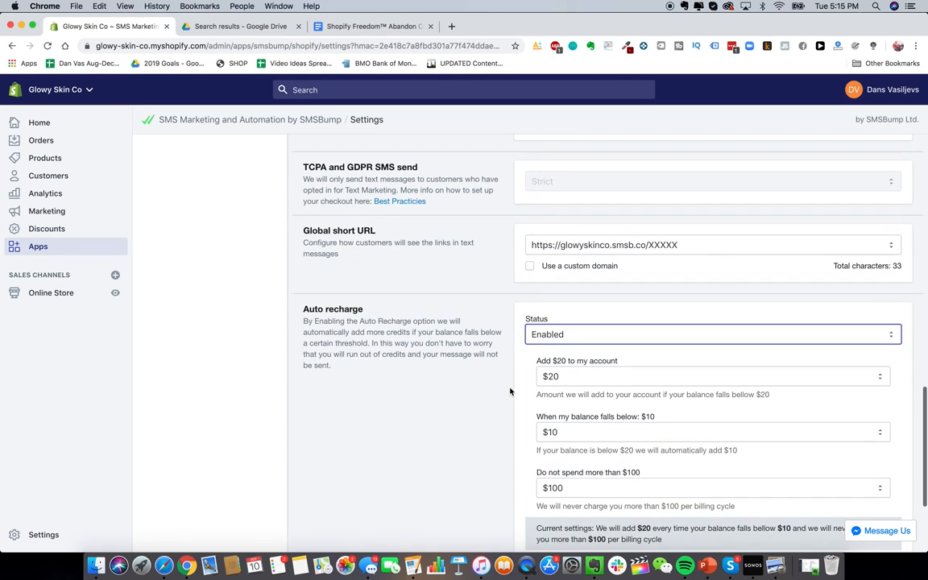
scroll(515, 388, "down", 1)
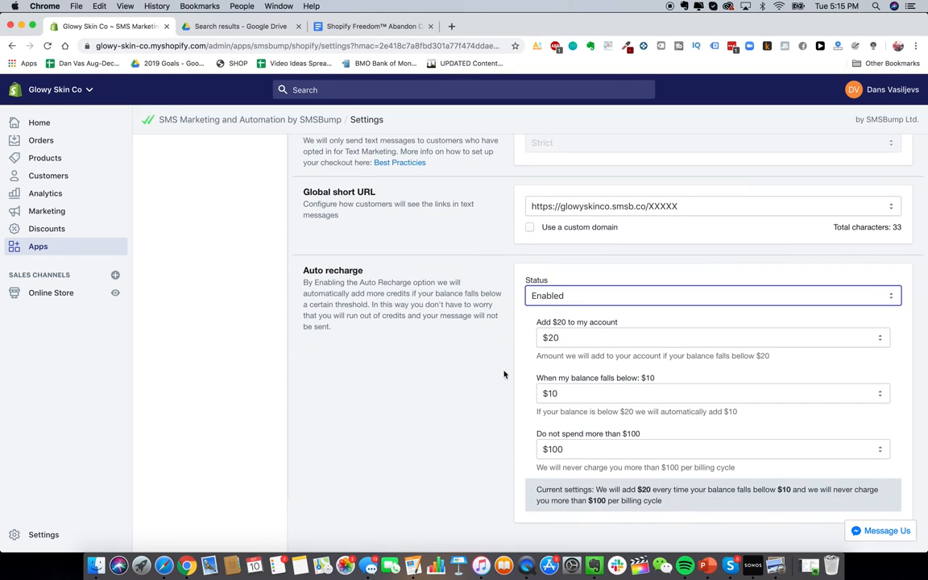
scroll(503, 378, "down", 1)
Step: Keep the $10 balance threshold and cap recharge spending at $1000 per billing cycle
left_click(548, 375)
left_click(517, 375)
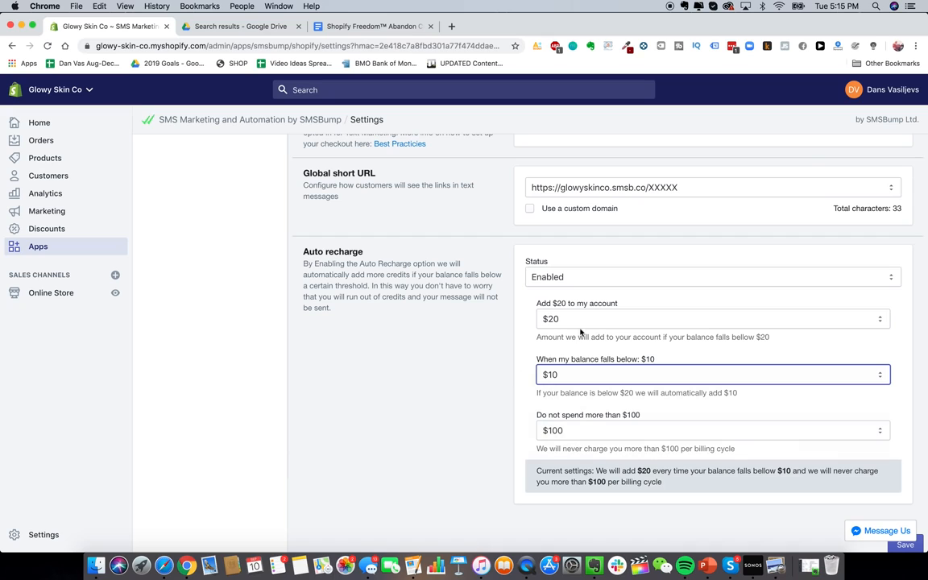
scroll(468, 387, "down", 1)
left_click(604, 415)
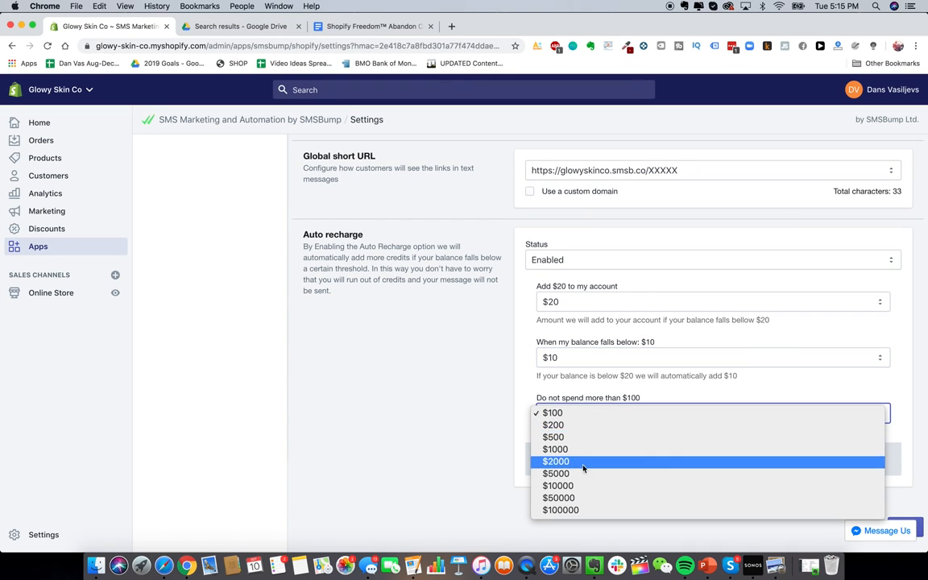
left_click(584, 449)
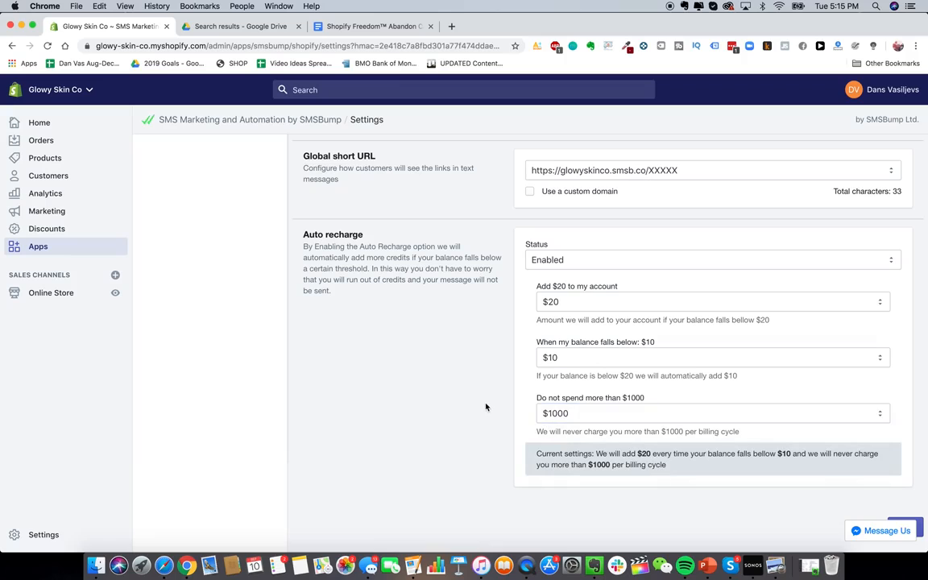
scroll(483, 408, "up", 10)
scroll(485, 408, "down", 10)
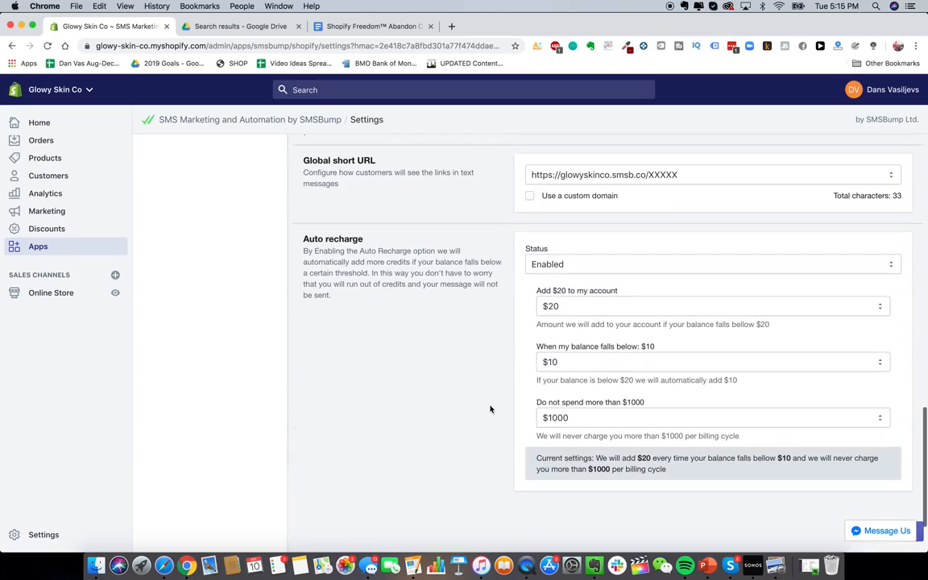
scroll(602, 461, "up", 10)
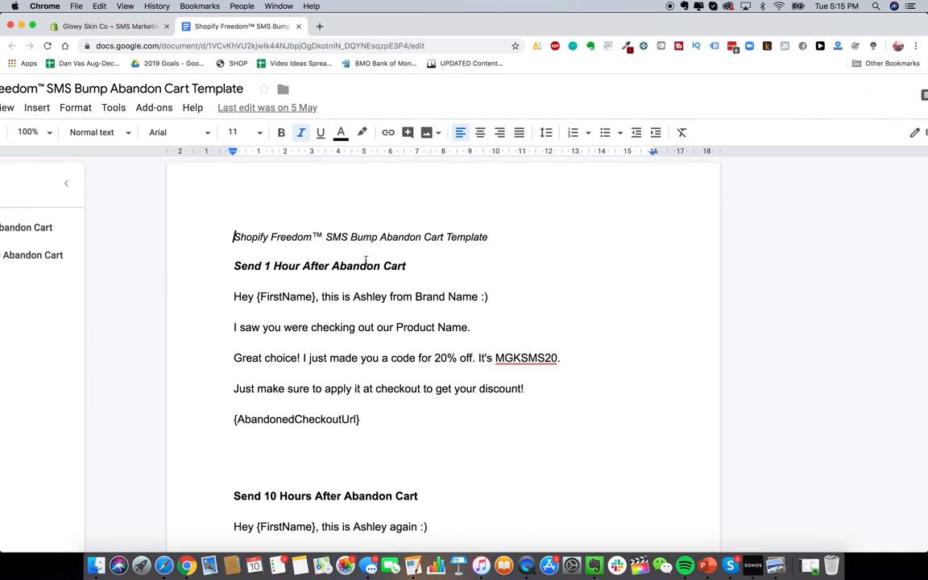
Step: Read the template's 1-hour message (20% off with MGKSMS20) and its abandoned-checkout link
left_click_drag(231, 295, 428, 422)
left_click(428, 423)
left_click_drag(237, 427, 390, 424)
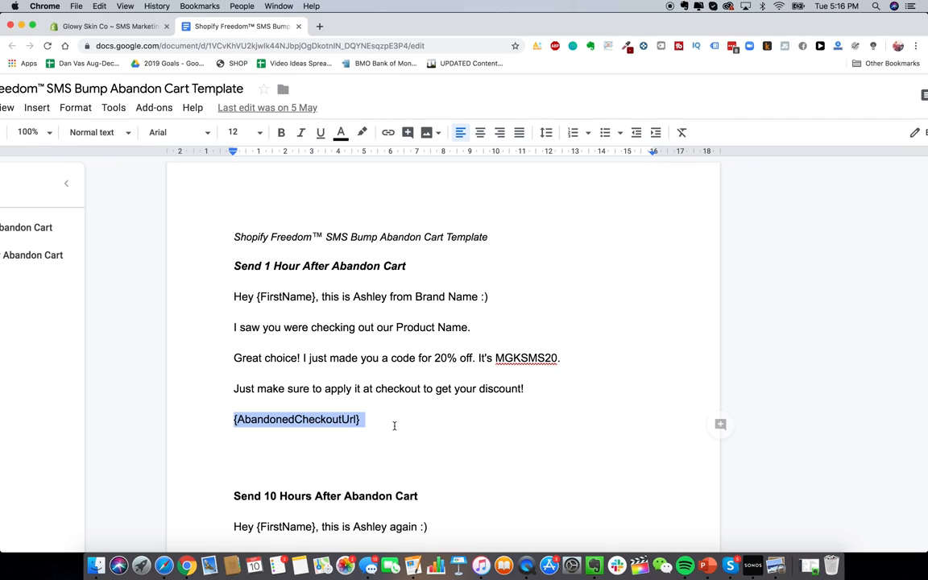
left_click(260, 297)
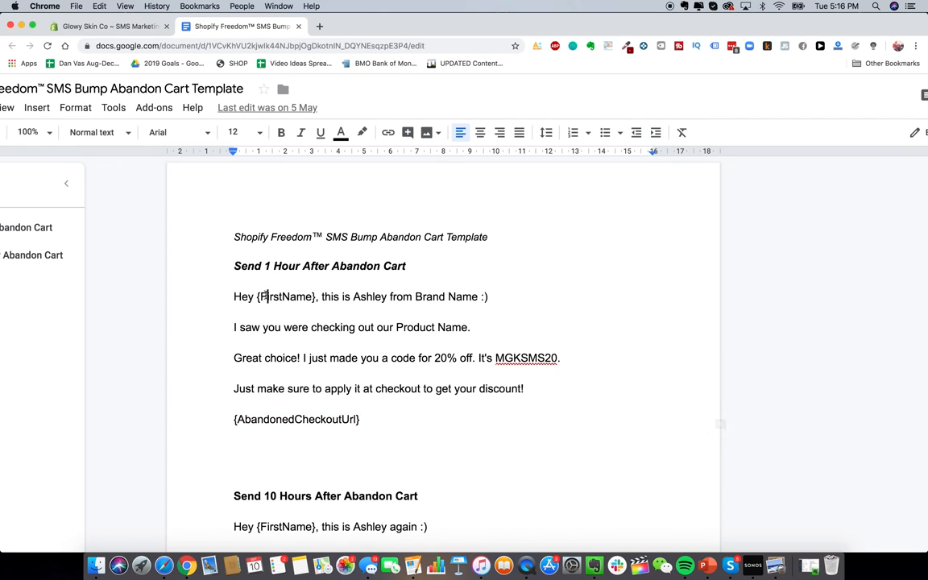
Step: Create a new SMSBump automation 'Abandon Cart Text #1' with the Abandoned Cart Reminder trigger
left_click(113, 24)
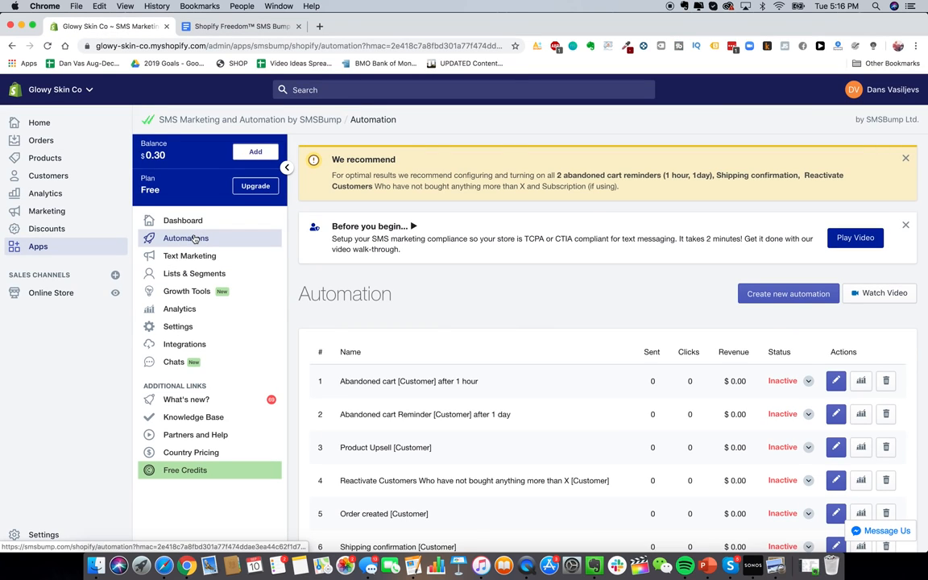
left_click(793, 294)
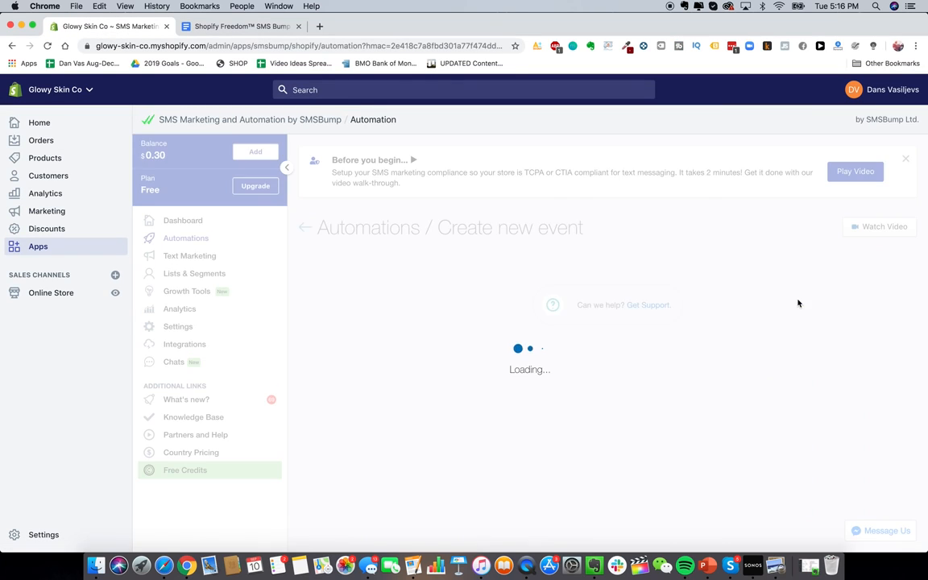
left_click(445, 316)
type("ABANADON CA")
key("cmd+a")
type("Abandon C")
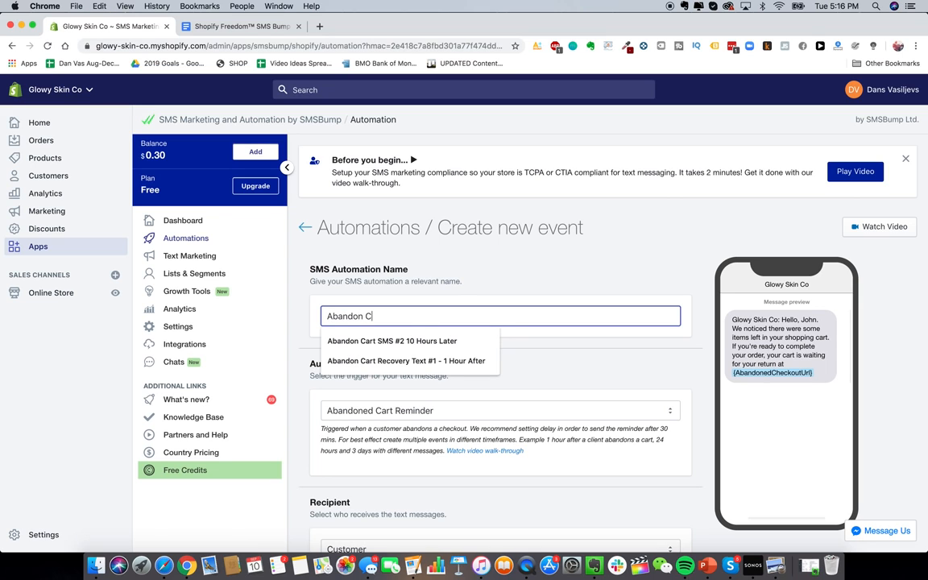
type("art Text #")
type("1")
scroll(544, 283, "down", 3)
left_click(544, 284)
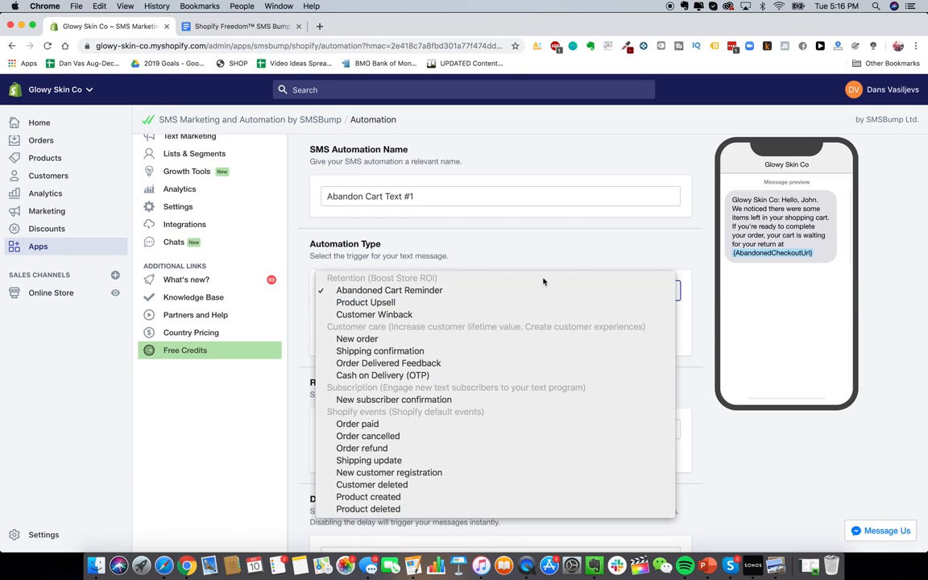
left_click(528, 291)
Step: Keep Customer as the automation's recipient
scroll(521, 322, "down", 3)
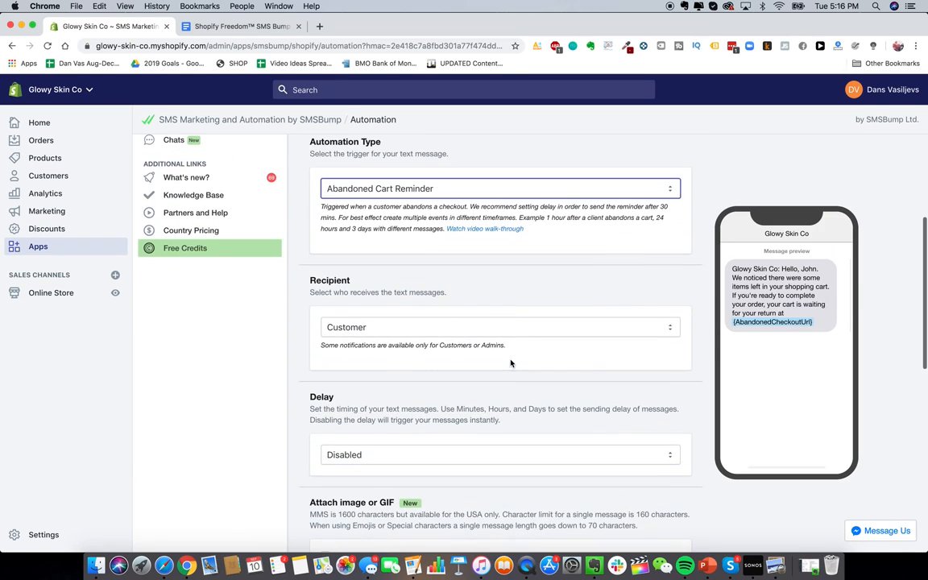
scroll(520, 325, "down", 1)
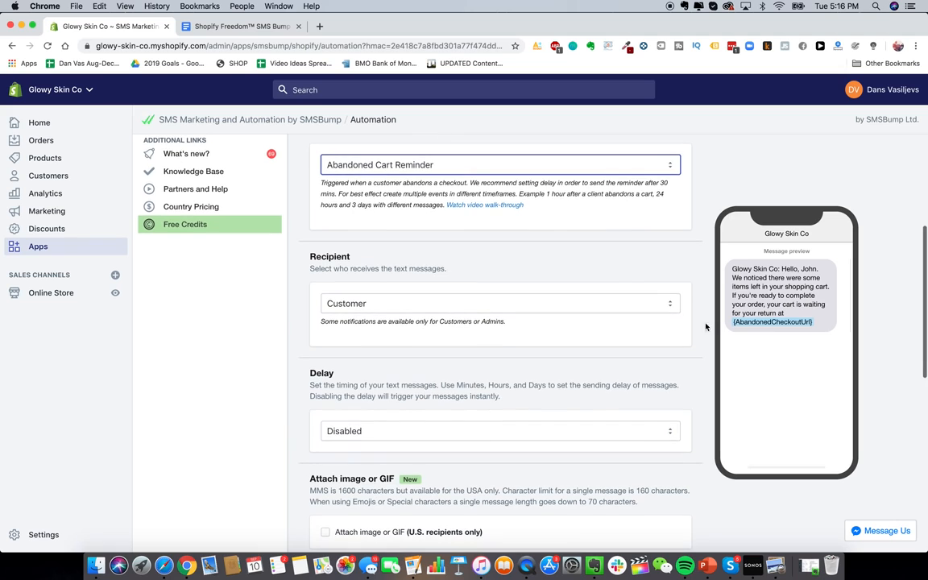
scroll(595, 306, "down", 2)
left_click(594, 264)
left_click(503, 200)
scroll(541, 233, "down", 2)
left_click(550, 215)
left_click(543, 222)
scroll(546, 266, "down", 3)
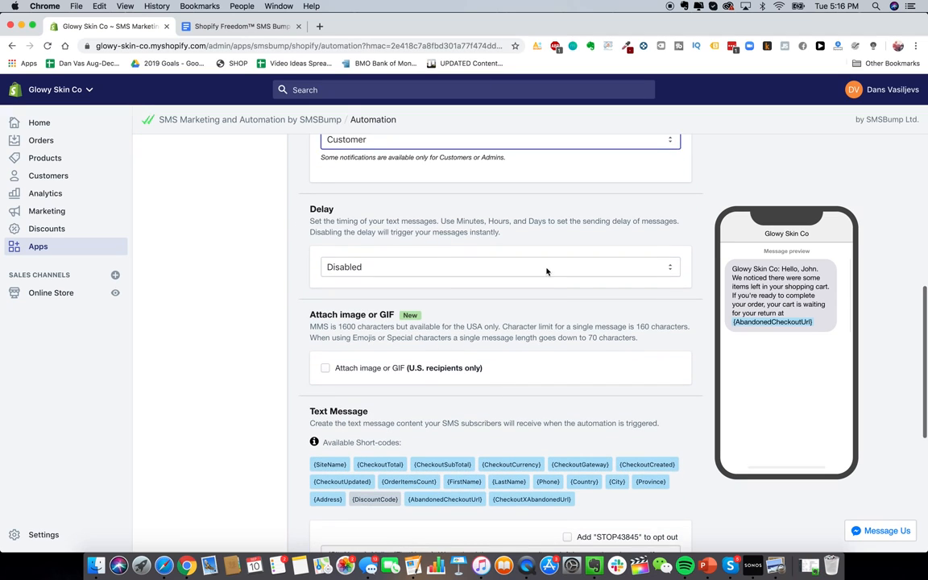
Step: Turn on the message delay and set it to 1 minute
left_click(548, 269)
left_click(533, 278)
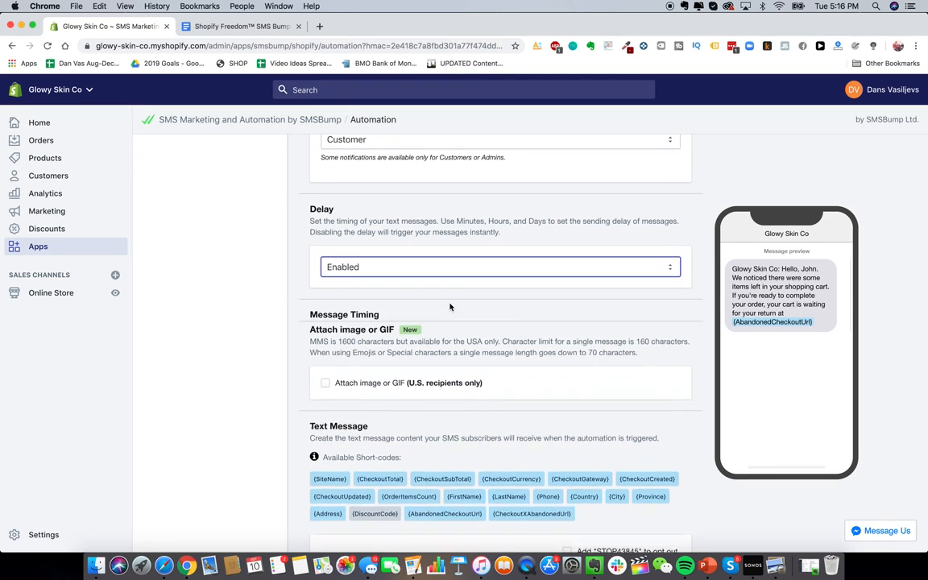
scroll(373, 402, "down", 1)
left_click(364, 358)
key("BackSpace")
left_click(517, 366)
left_click(516, 364)
scroll(479, 378, "down", 6)
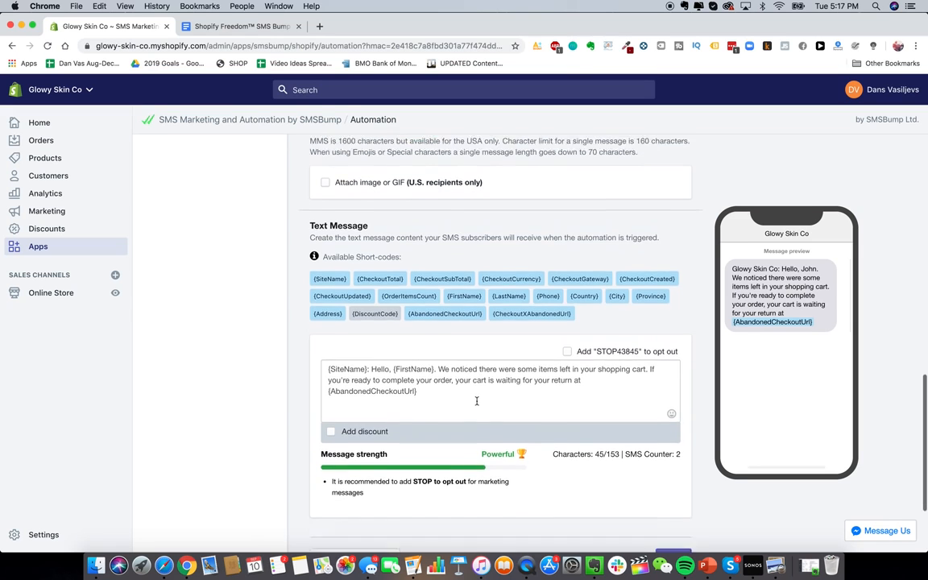
Step: Replace the default SMS text with the 1-hour reminder template copied from the template document
left_click(478, 379)
key("super+a")
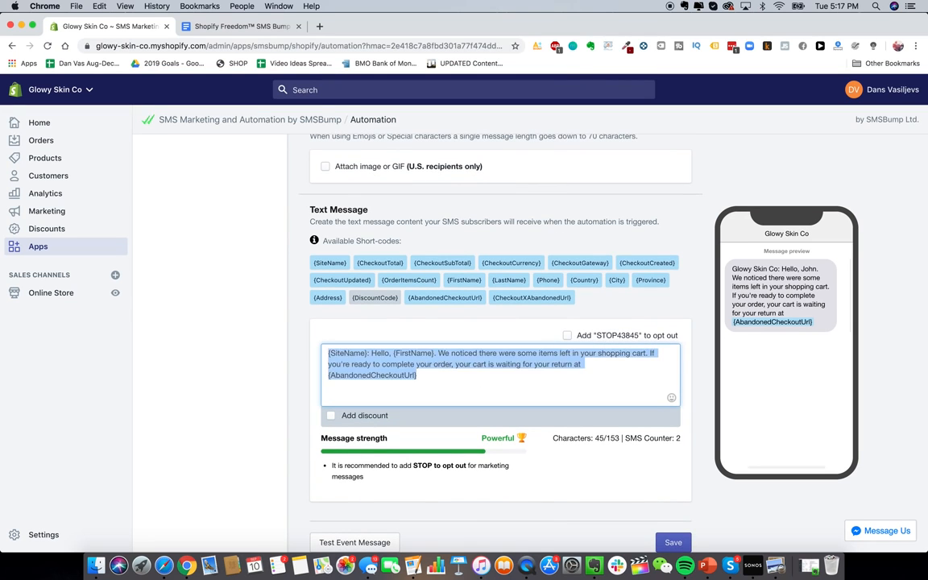
key("BackSpace")
key("ctrl+Tab")
left_click_drag(232, 297, 364, 419)
key("super+c")
left_click(113, 26)
key("super+v")
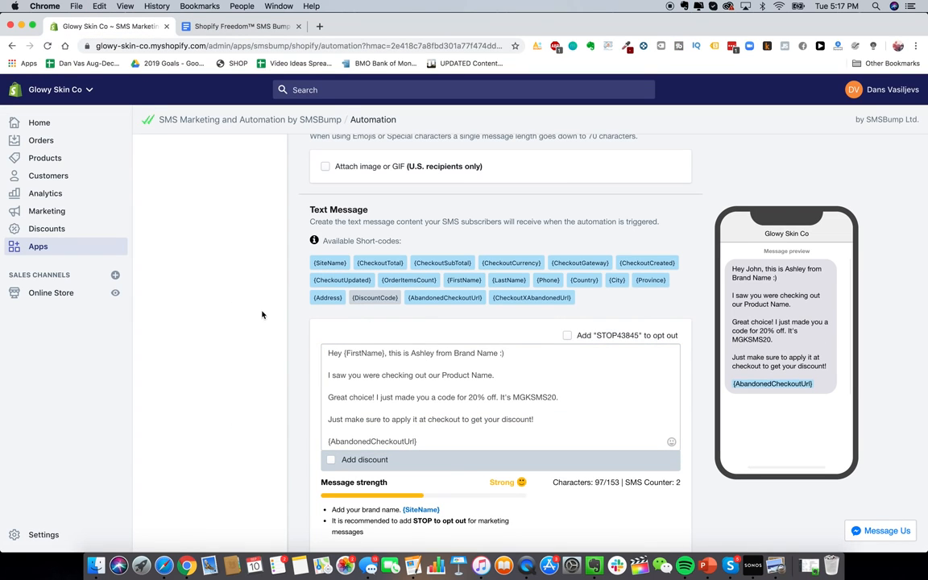
Step: Review the discount code options, touch up the message text, and save the automation
scroll(242, 323, "down", 2)
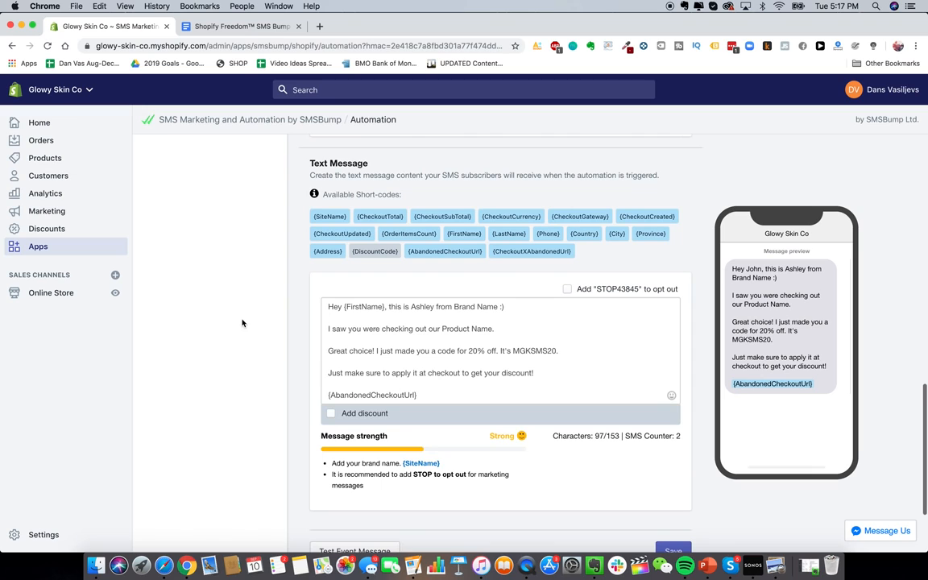
left_click(329, 414)
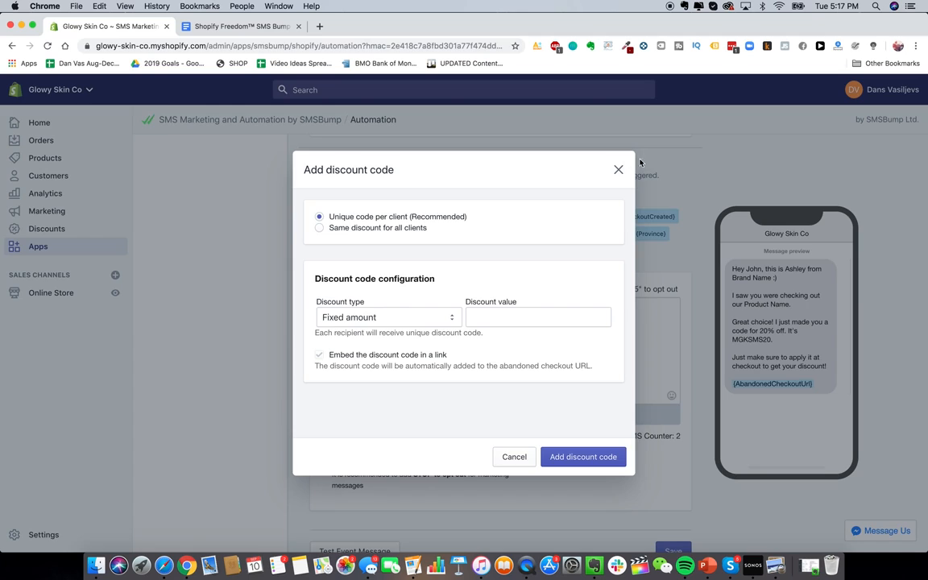
left_click(618, 170)
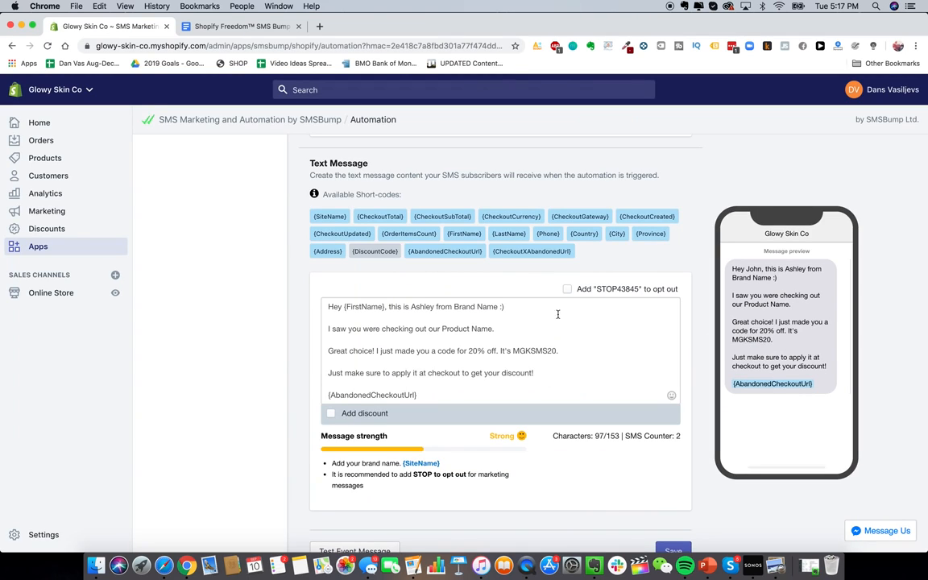
double_click(467, 307)
left_click(457, 342)
scroll(468, 384, "down", 2)
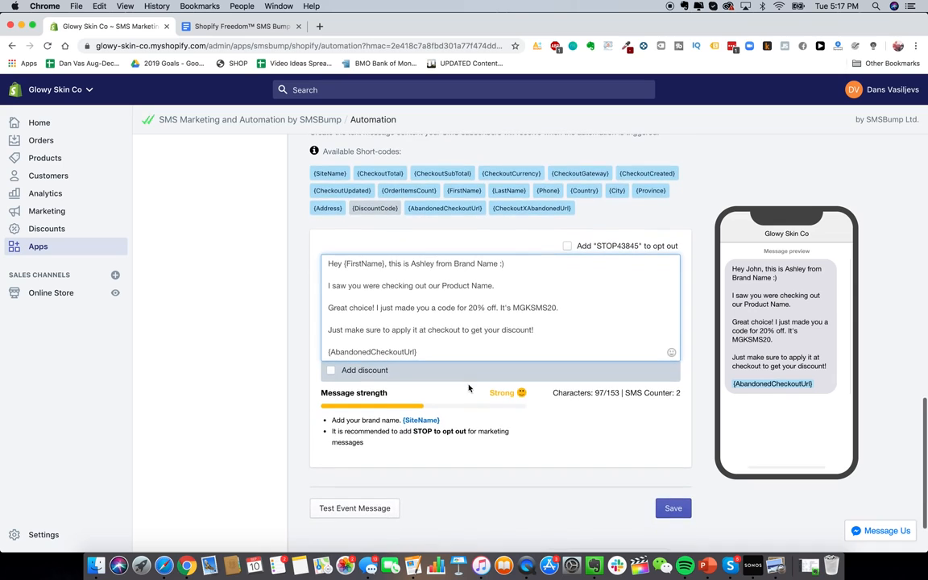
scroll(490, 416, "up", 1)
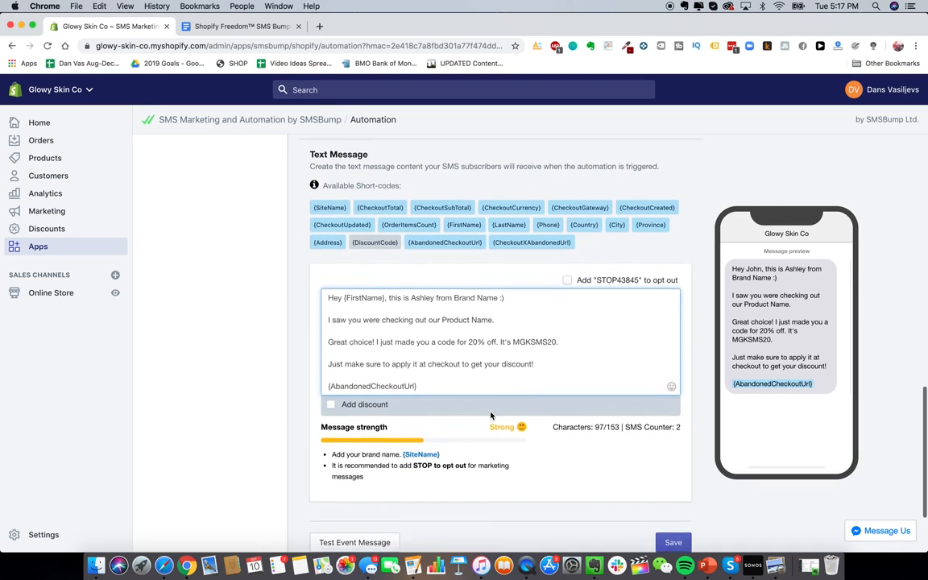
scroll(534, 424, "down", 3)
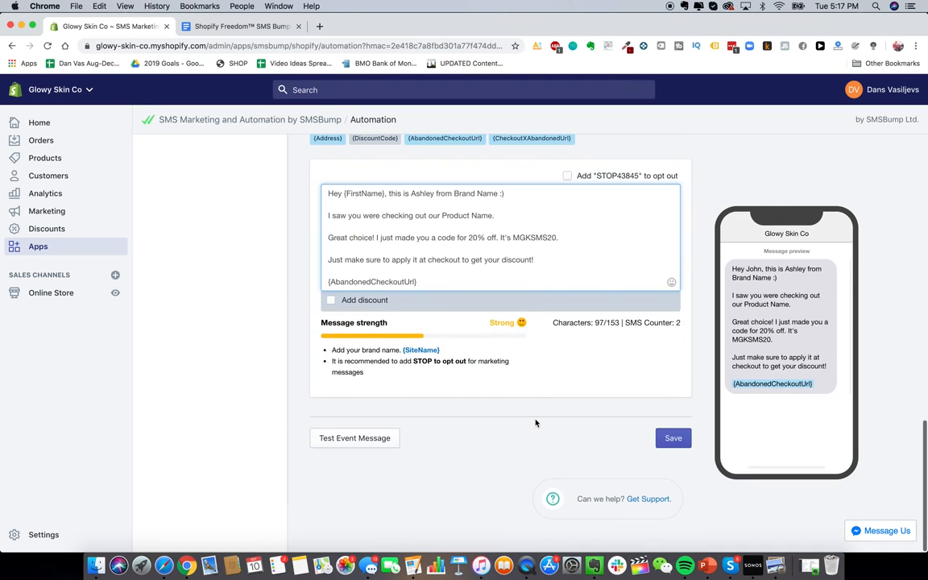
left_click(672, 435)
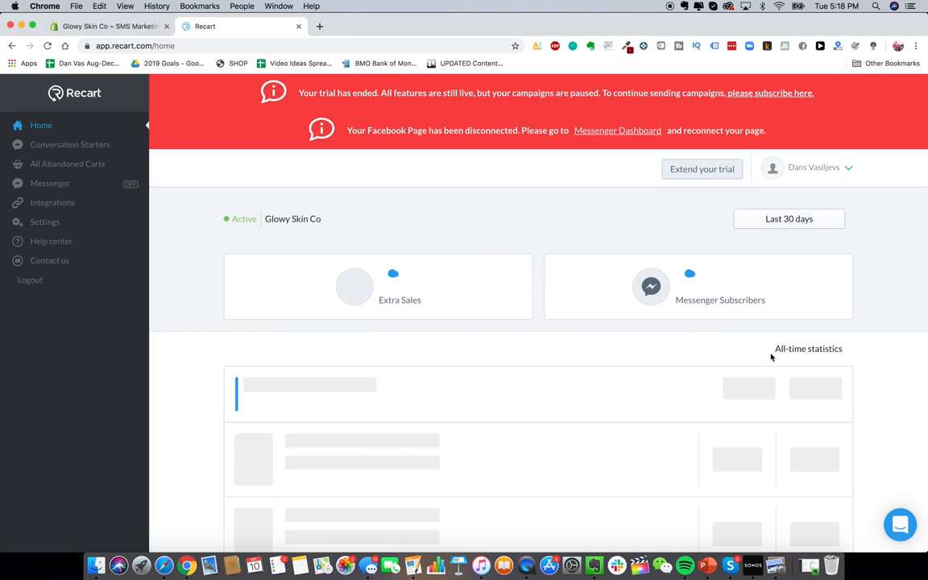
Step: Scroll through Recart's Home dashboard to review the inactive Facebook Messenger campaigns
scroll(482, 398, "down", 1)
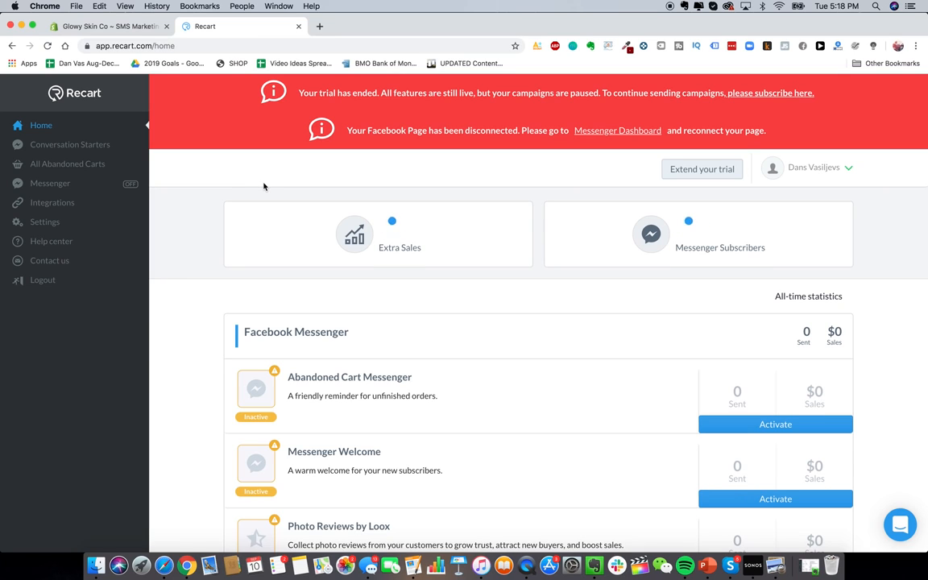
scroll(443, 299, "up", 1)
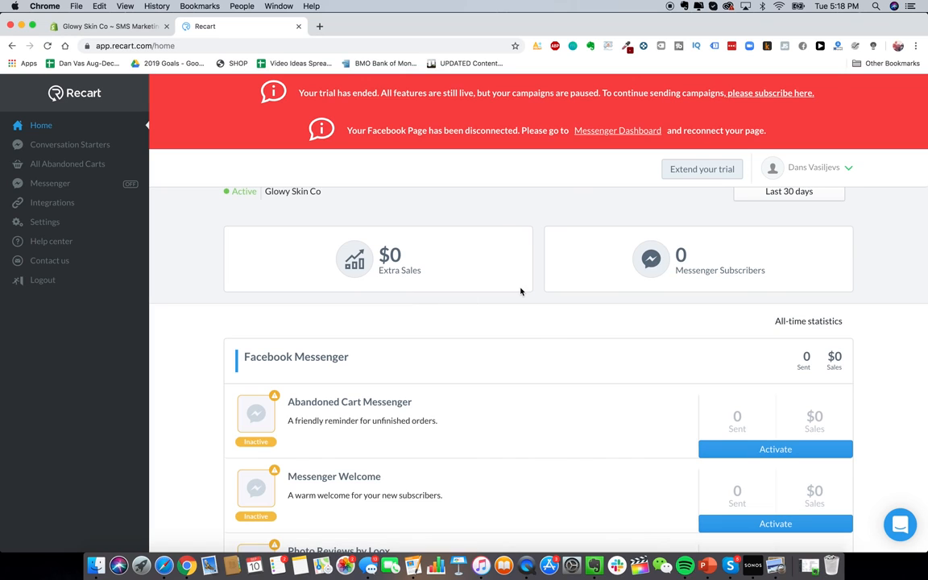
scroll(644, 380, "down", 1)
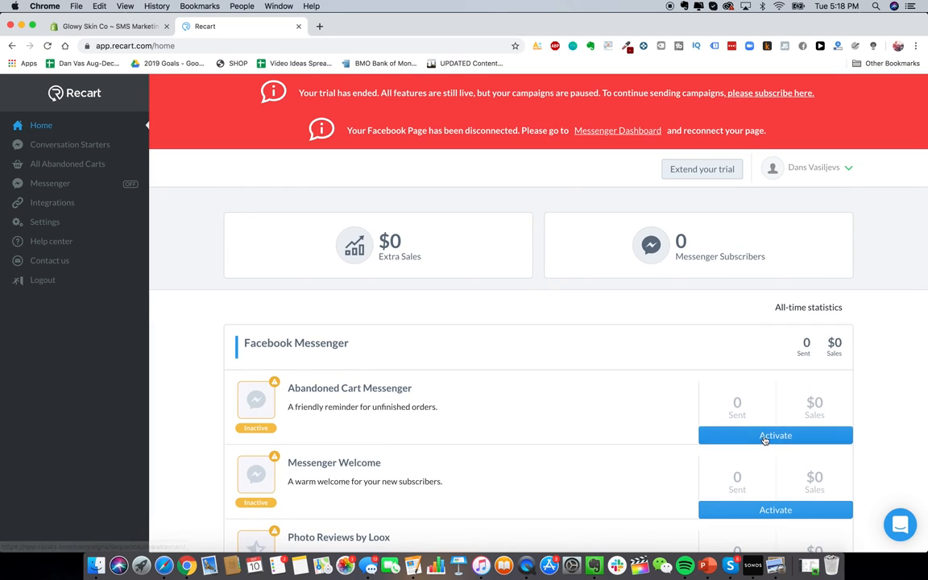
Step: Open Abandoned Cart Messenger to see the Connect your Facebook Page screen, then return to Shopify
left_click(363, 391)
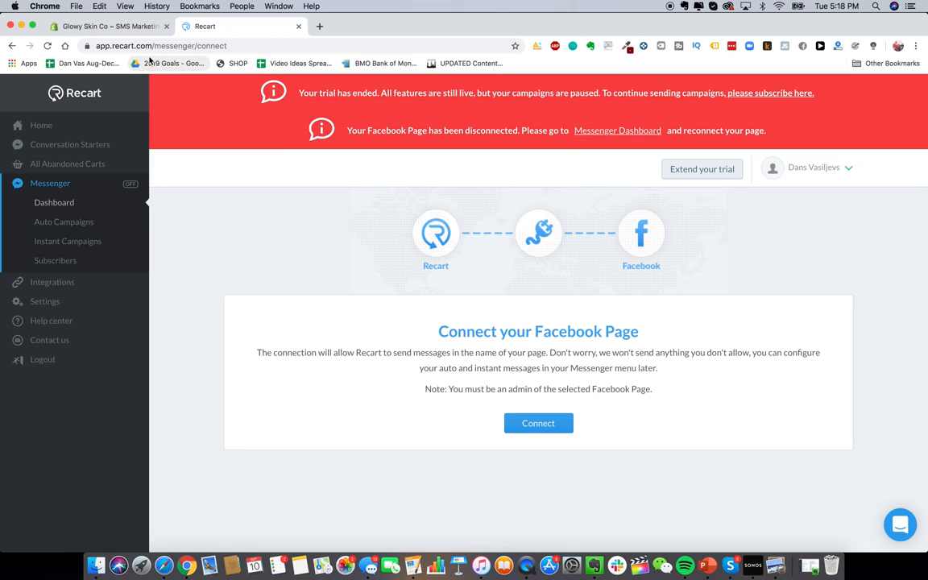
left_click(110, 25)
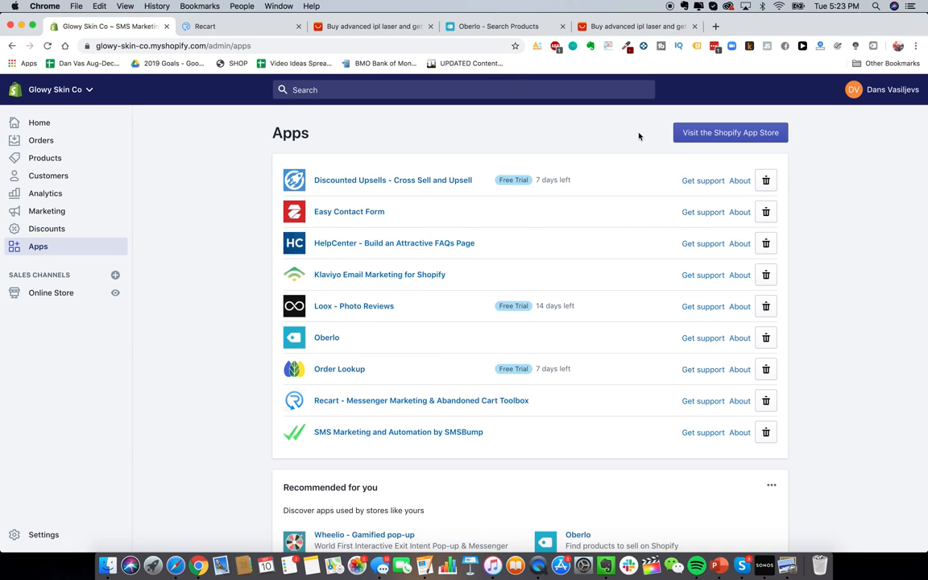
Step: Check the Oberlo dashboard, then go to the AliExpress 'advanced ipl laser' search results
left_click(486, 31)
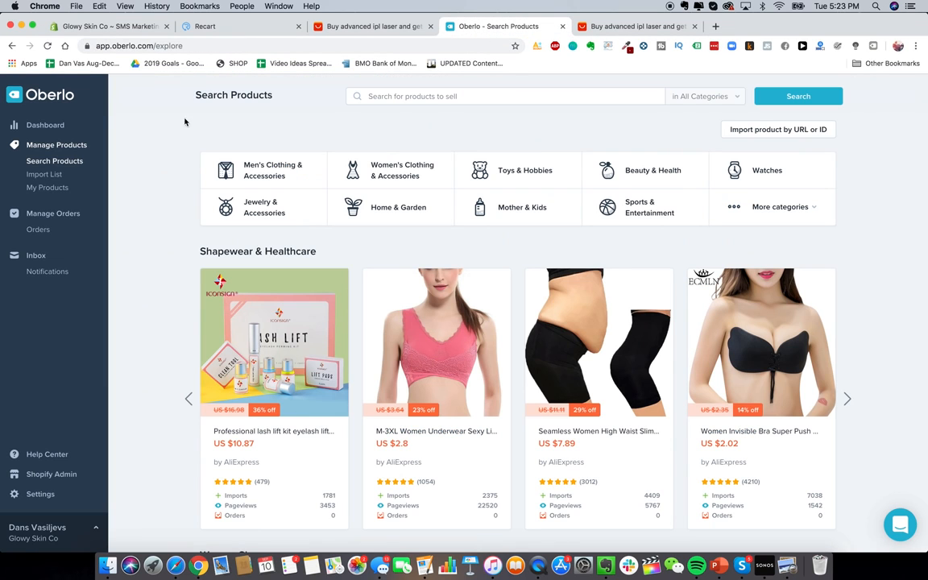
left_click(83, 132)
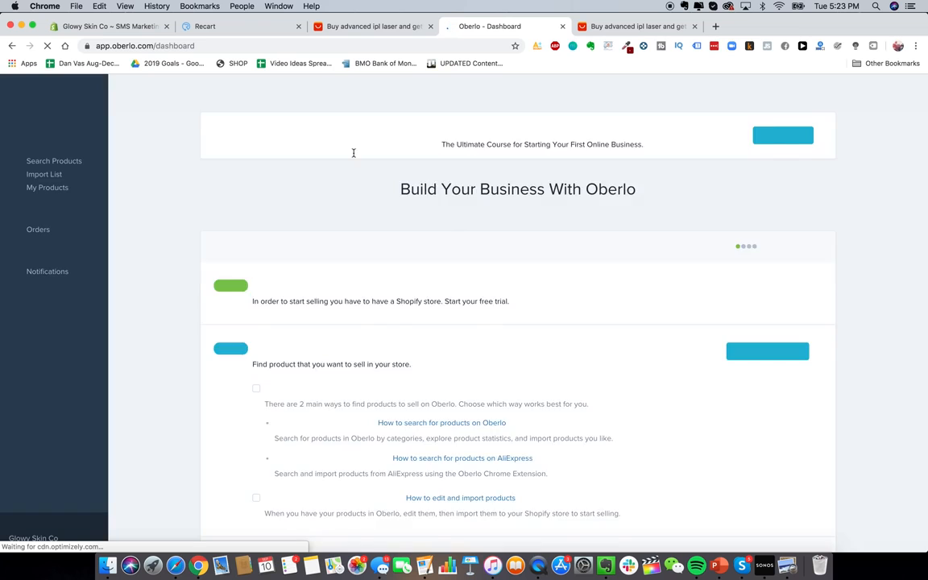
left_click(620, 25)
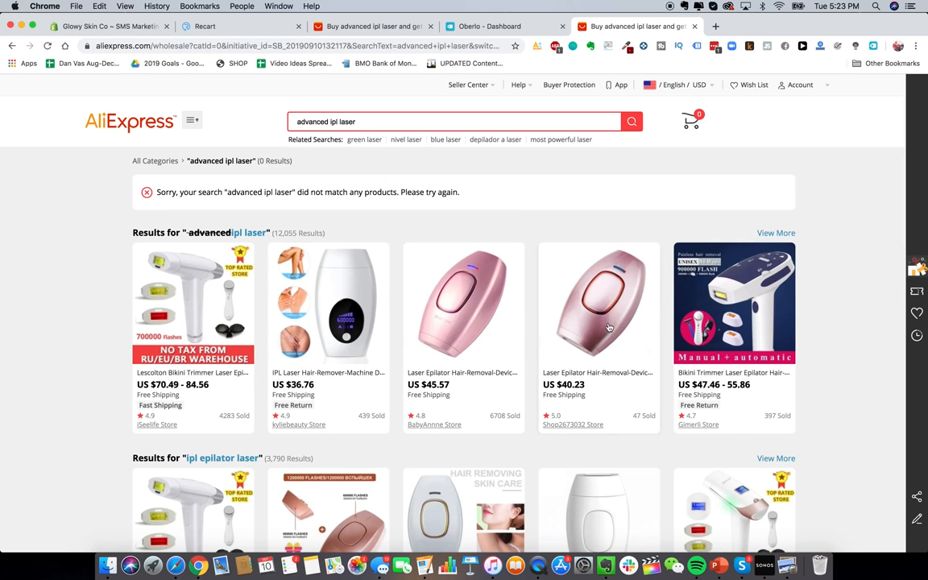
Step: Add the $40.23 pink handheld laser epilator to the Oberlo import list
left_click(634, 330)
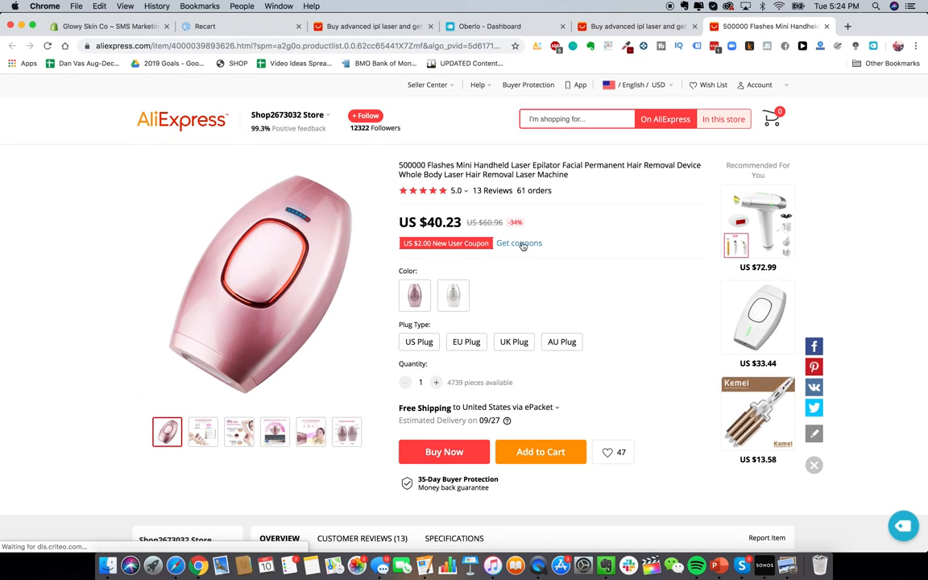
scroll(603, 413, "down", 1)
scroll(603, 413, "up", 1)
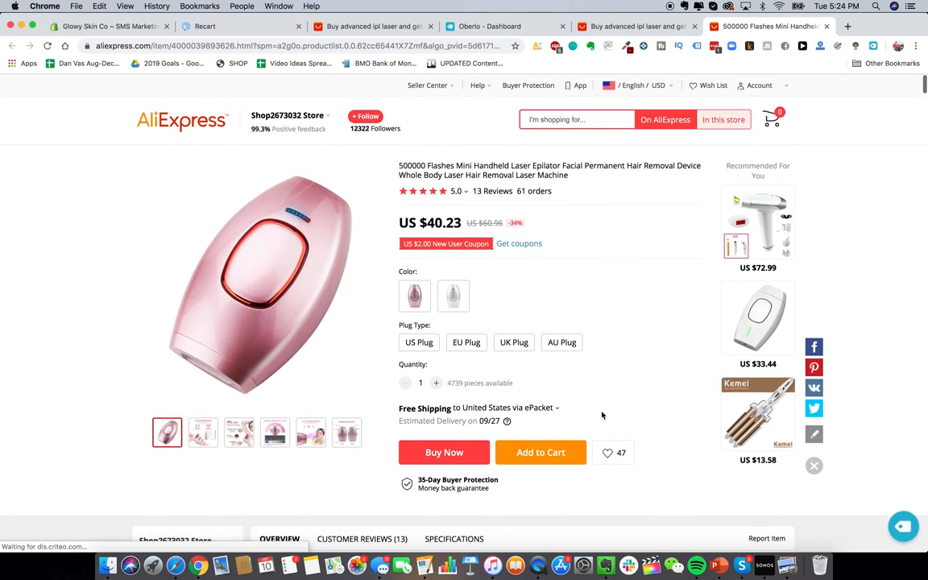
left_click(900, 527)
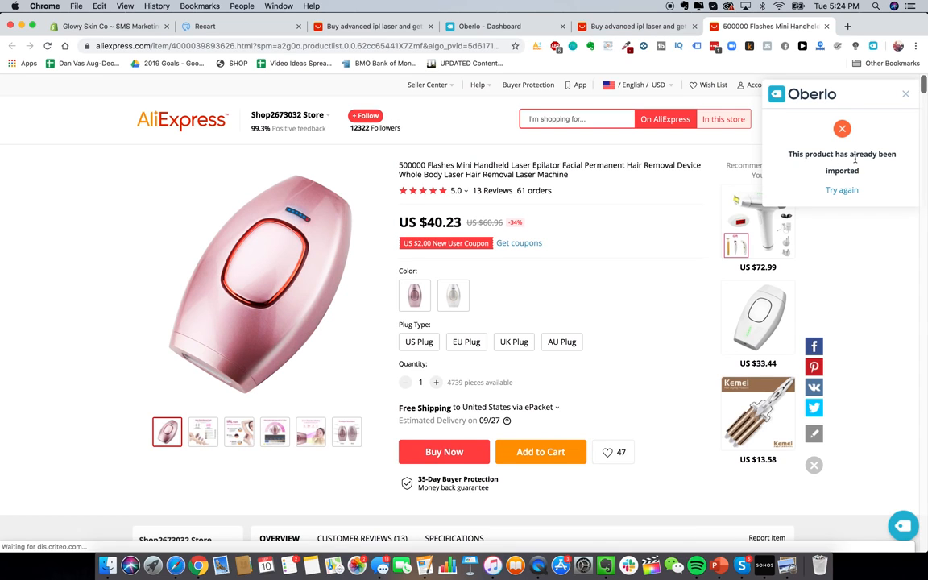
left_click(904, 94)
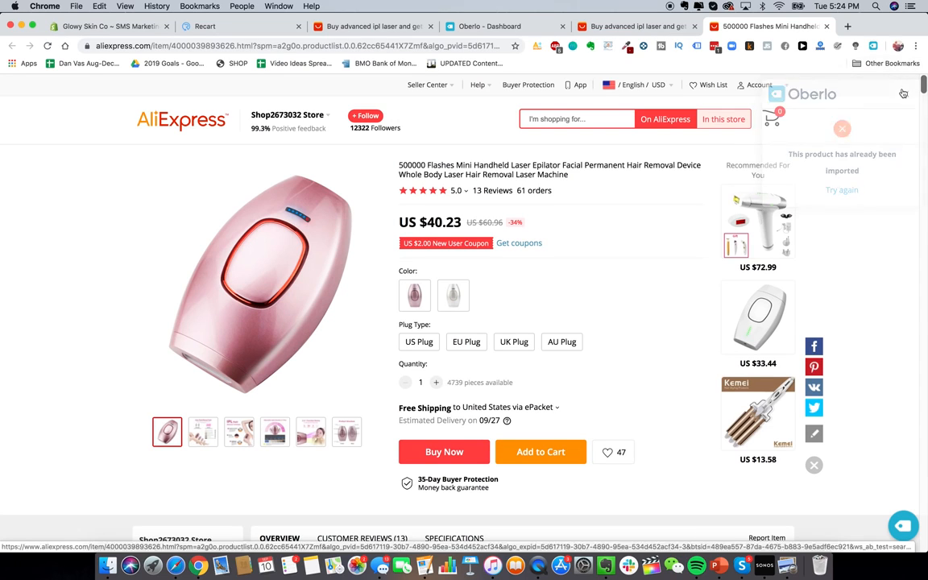
left_click(872, 45)
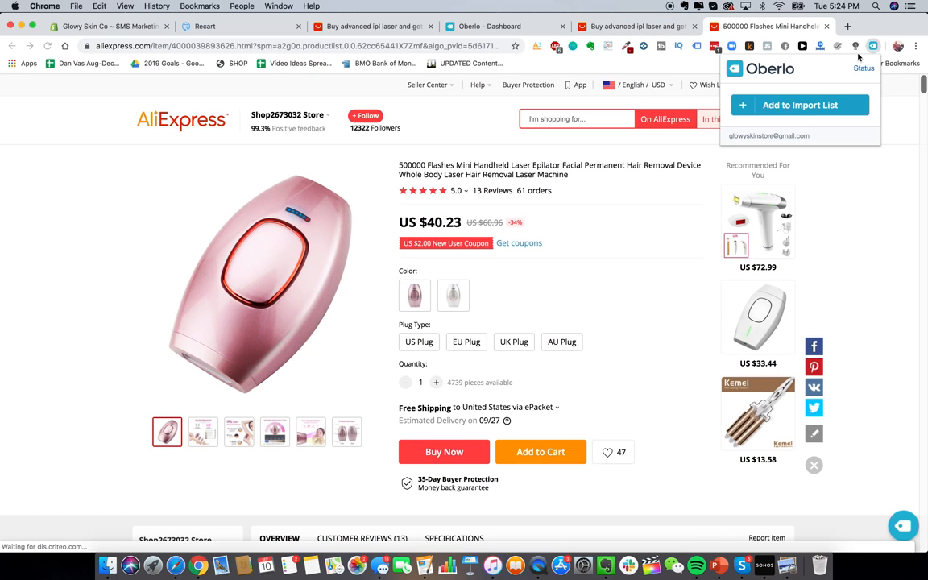
left_click(813, 111)
left_click(489, 26)
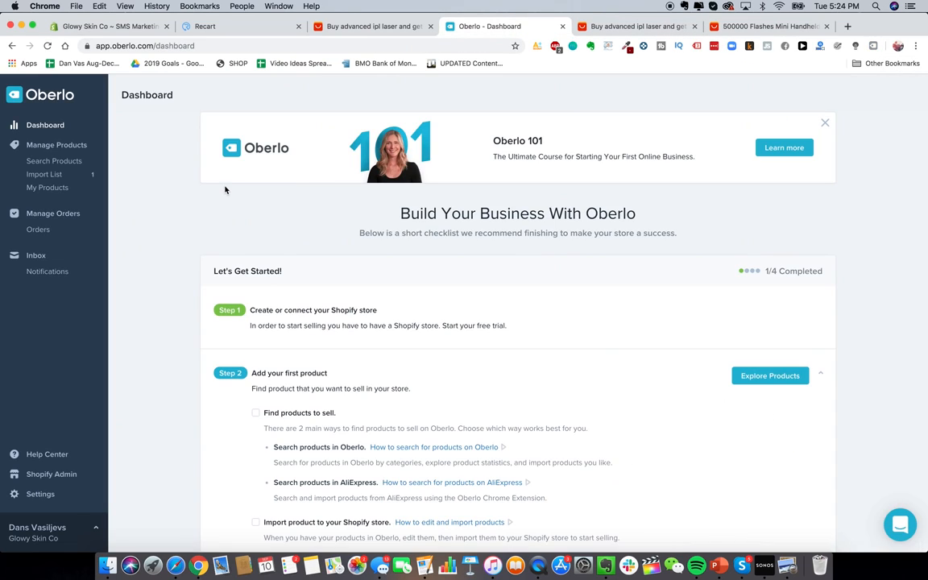
Step: Retitle the imported epilator 'Glowy Skin Advanced Laser Hair IPL Removal Device'
left_click(53, 131)
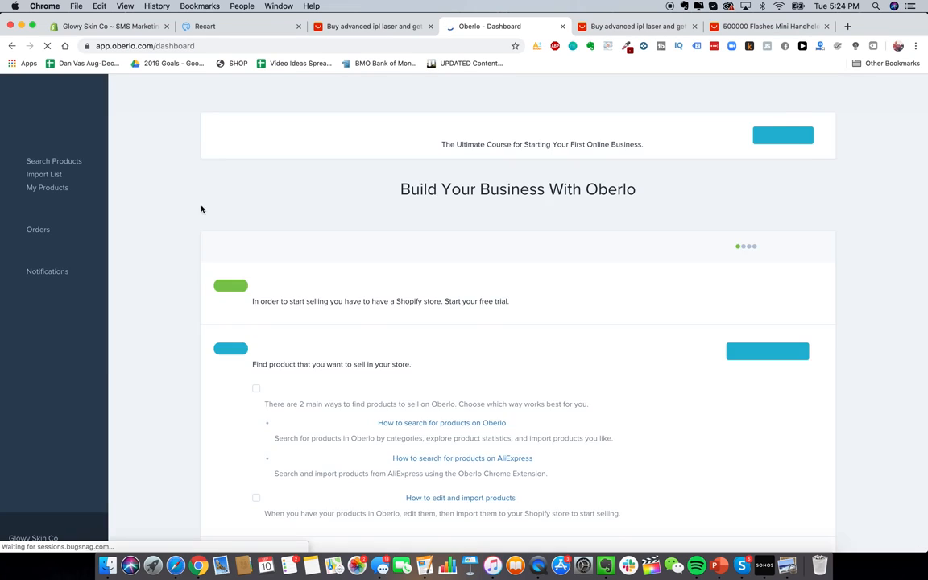
scroll(185, 242, "down", 4)
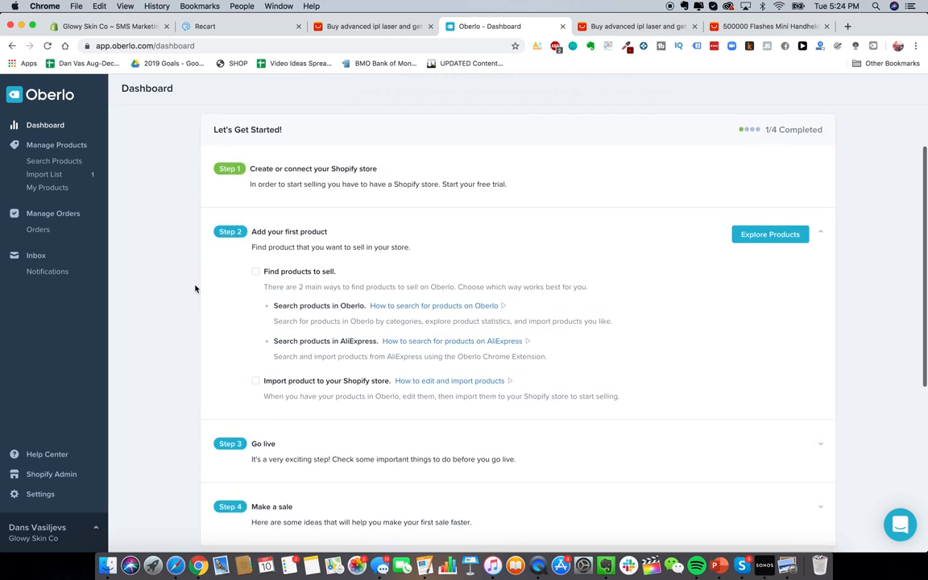
scroll(177, 266, "up", 5)
left_click(71, 174)
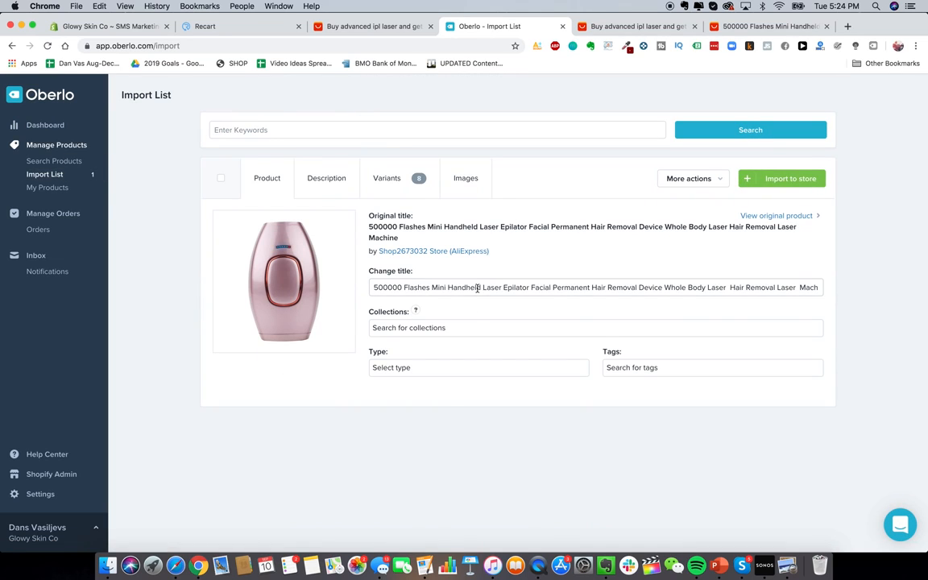
triple_click(475, 288)
left_click(463, 287)
triple_click(418, 287)
type("Glo")
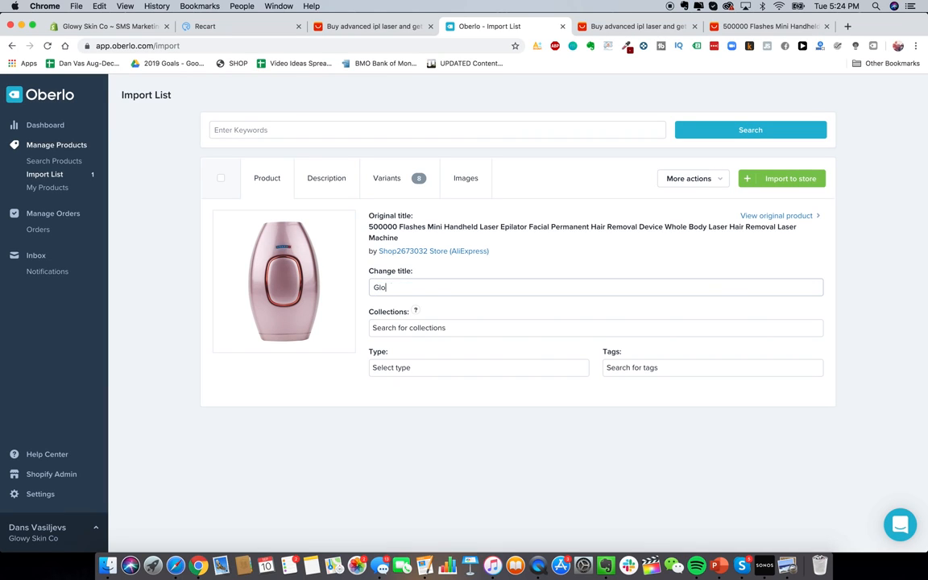
type("wy Skin Advanced Laser Hair IPL Removal Device")
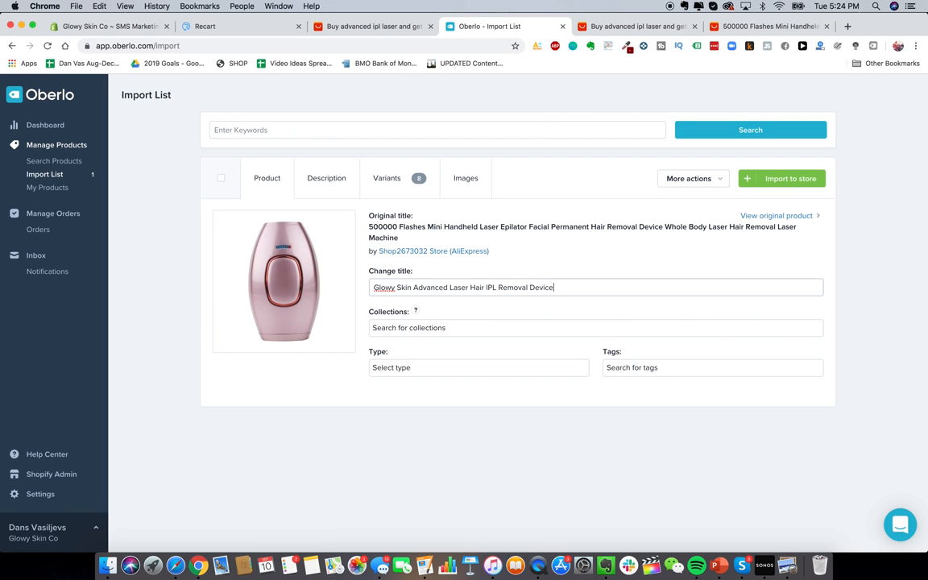
Step: Select the description from Power Type onward, then review the eight variants priced at US$80.46
left_click(314, 180)
scroll(354, 287, "down", 3)
left_click(355, 289)
scroll(355, 288, "up", 1)
left_click_drag(309, 272, 358, 402)
scroll(355, 341, "up", 3)
left_click(267, 275)
left_click_drag(261, 266, 366, 402)
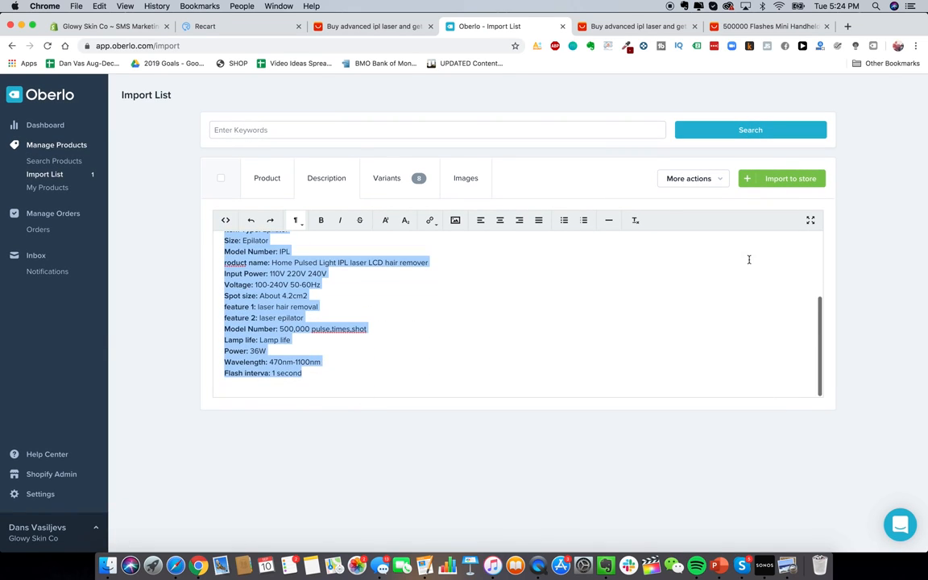
left_click(418, 177)
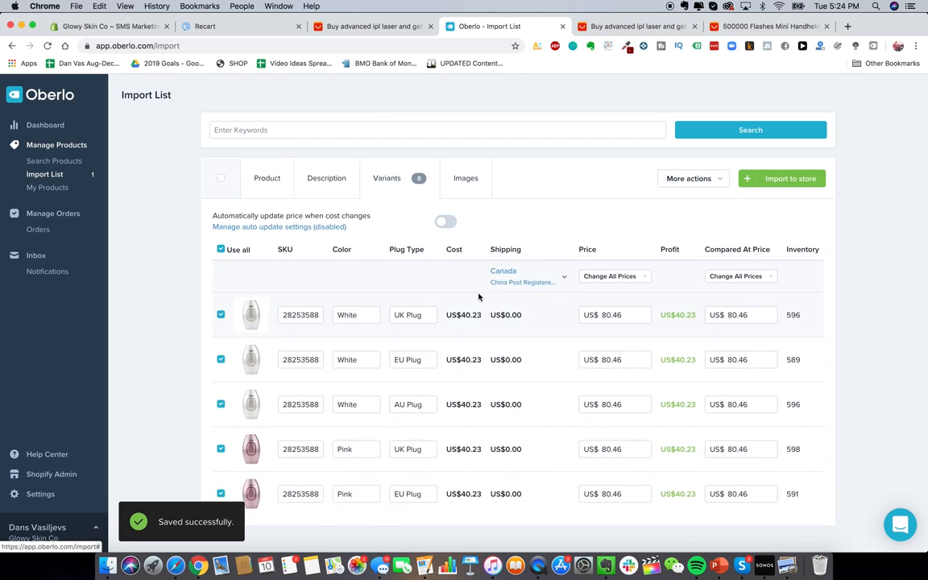
scroll(479, 295, "down", 5)
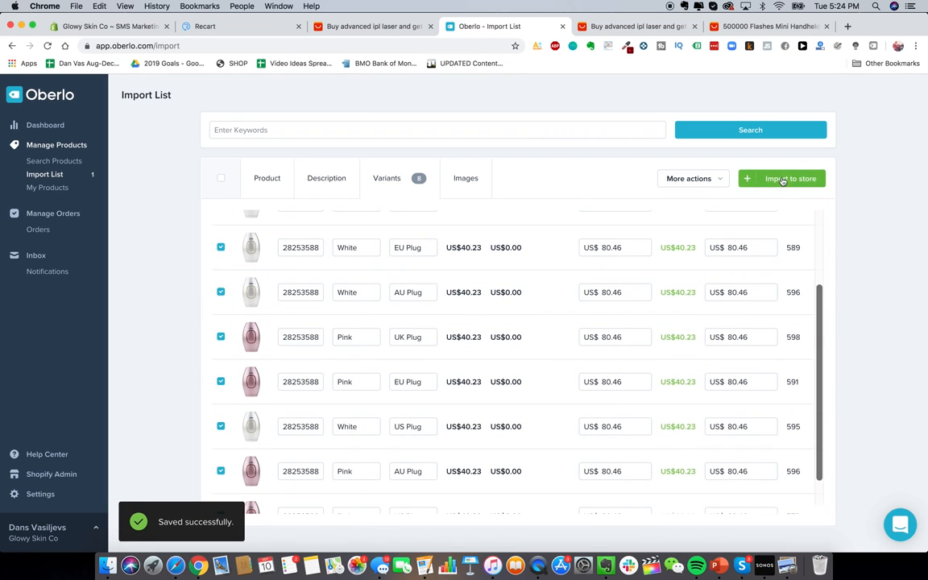
scroll(391, 284, "down", 2)
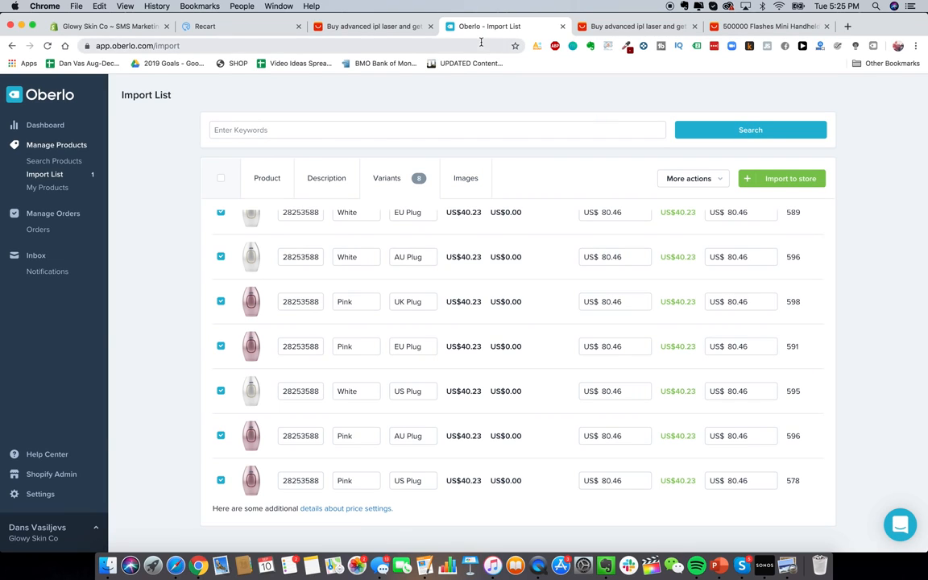
Step: Return to the Glowy Skin Co Shopify admin and view its Orders page
left_click(97, 27)
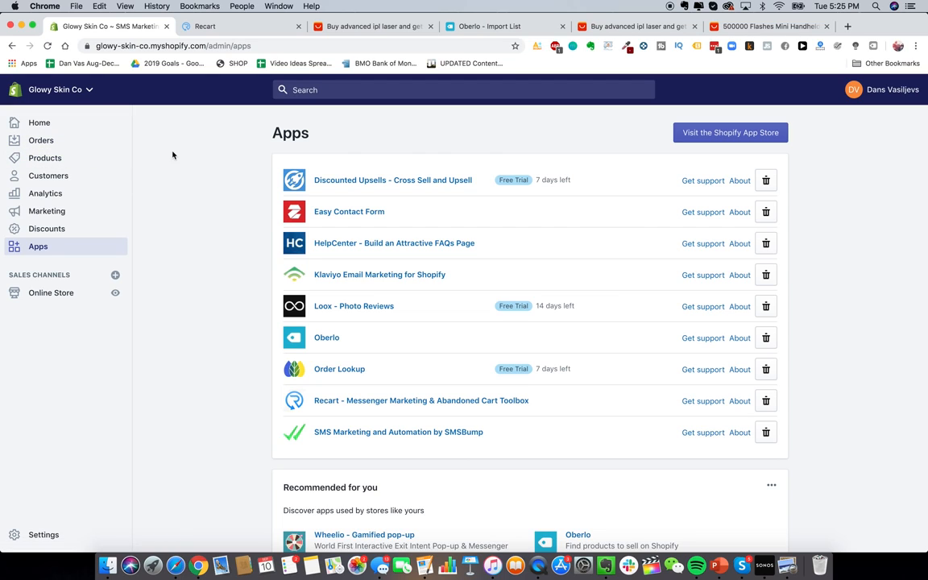
left_click(75, 142)
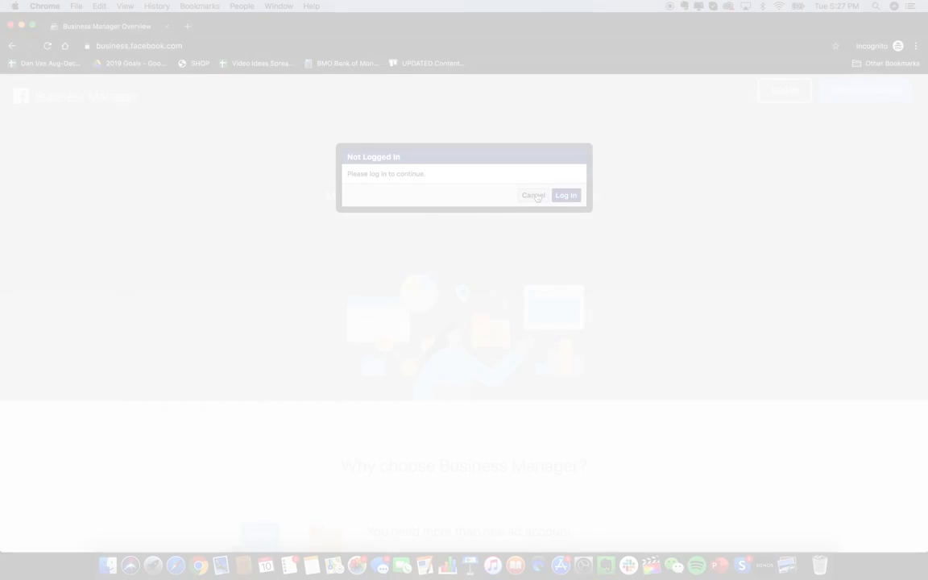
Step: Dismiss the login prompt and reload Facebook Business Manager
left_click(531, 196)
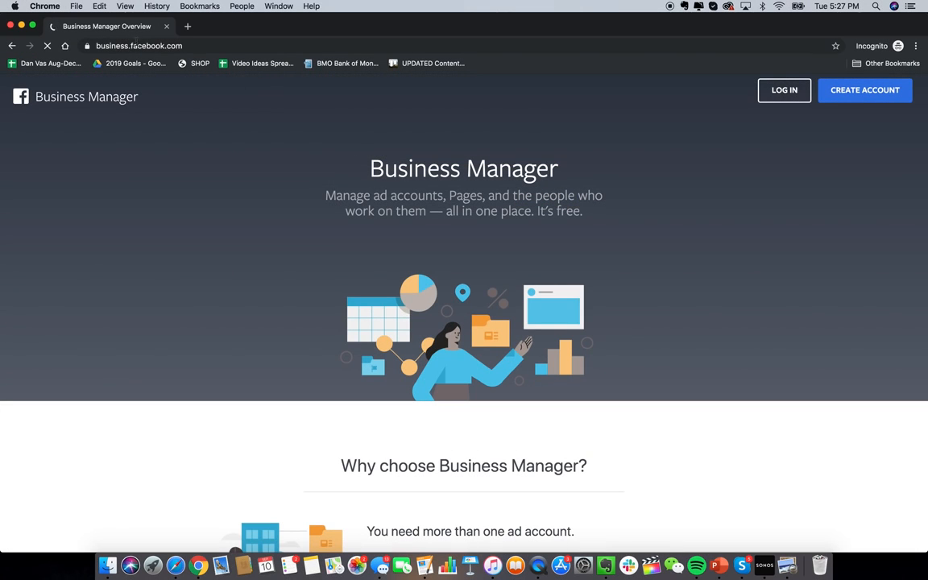
left_click(125, 45)
type("bu")
key("Return")
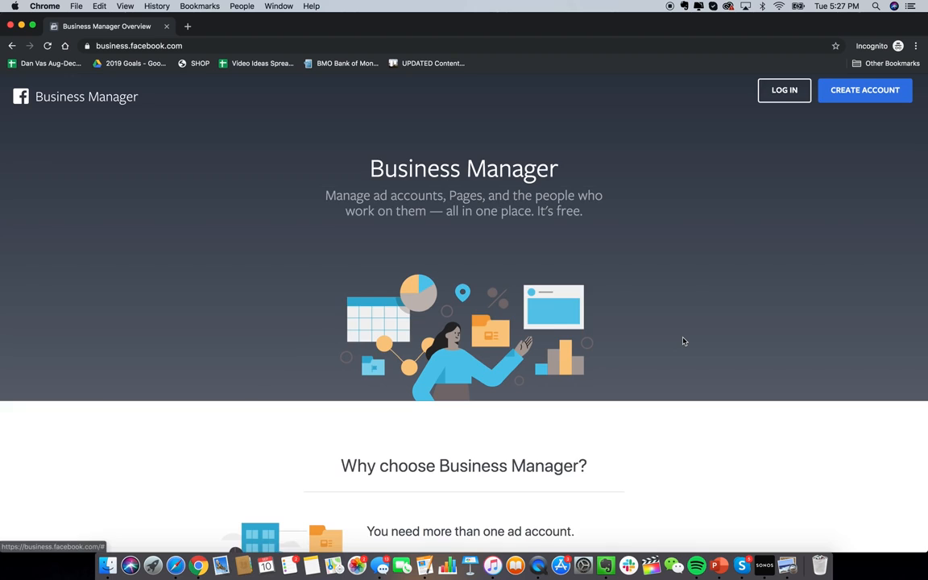
scroll(683, 338, "down", 3)
scroll(683, 342, "up", 3)
scroll(683, 342, "up", 1)
scroll(683, 342, "down", 1)
scroll(683, 341, "up", 1)
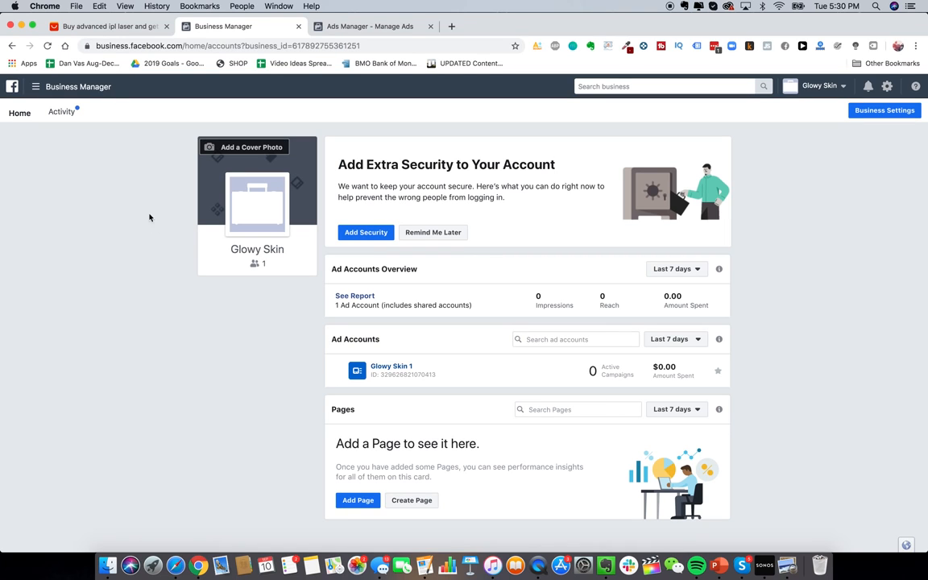
Step: Open Audience Insights from All Tools in a new tab
left_click(96, 89)
left_click(80, 278)
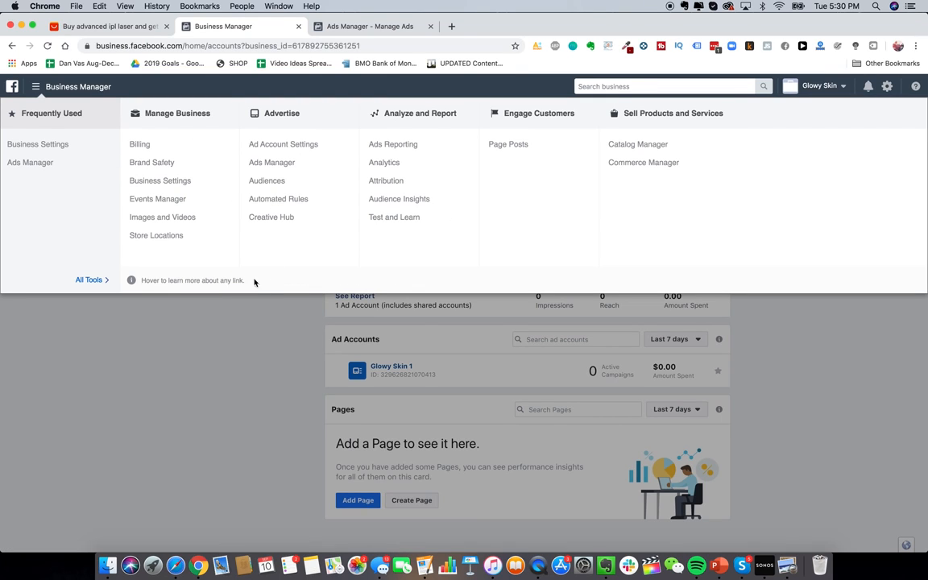
right_click(407, 201)
left_click(427, 204)
left_click(503, 26)
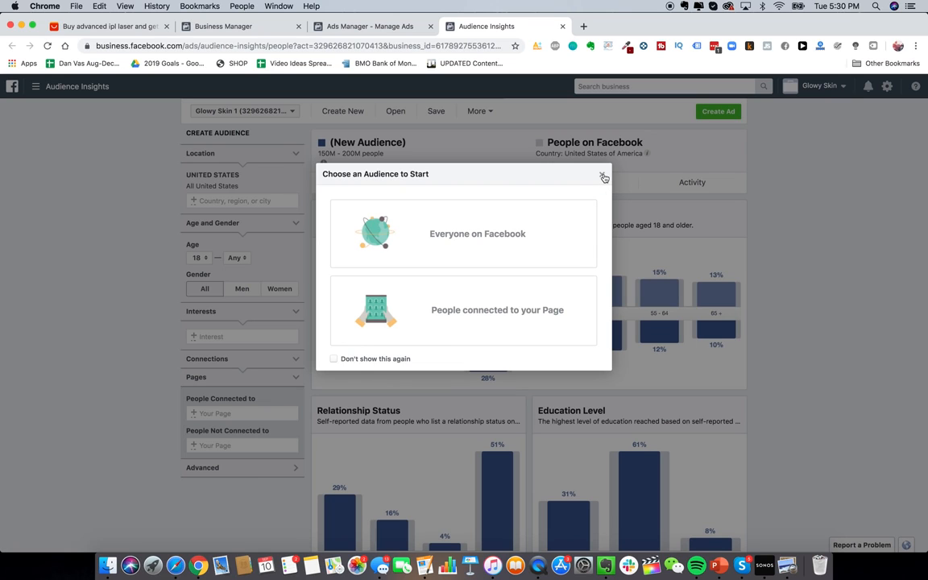
Step: Start with Everyone on Facebook and add Australia, United Kingdom and Canada as locations
left_click(530, 242)
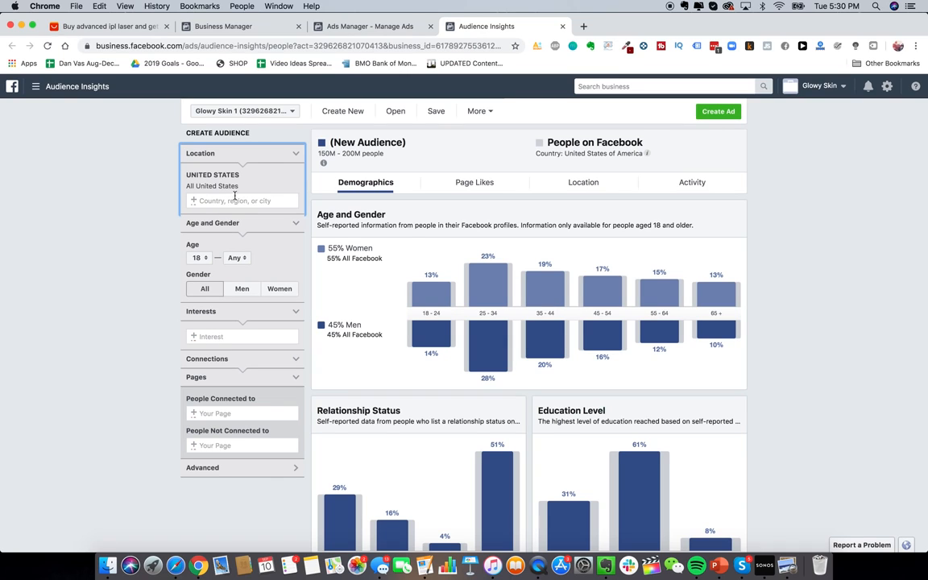
left_click(238, 336)
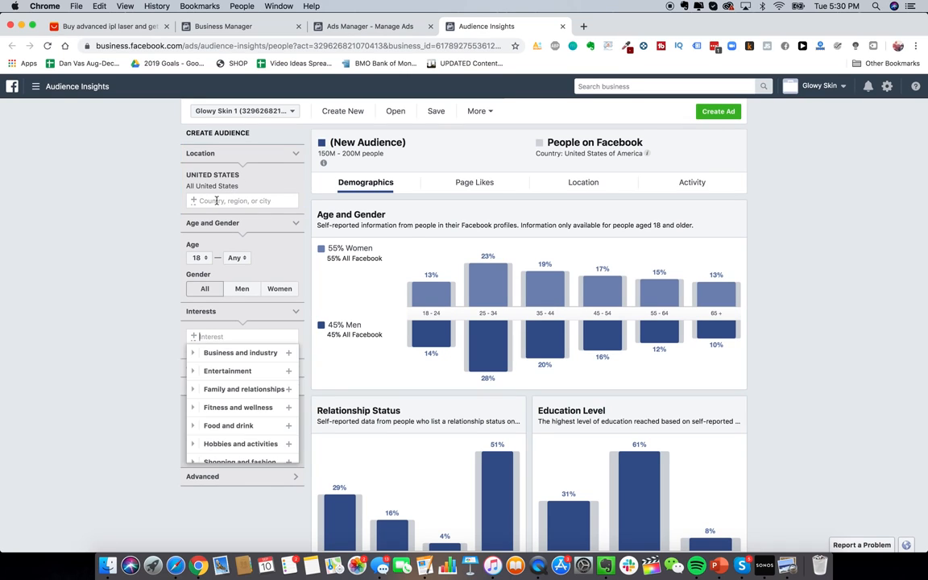
left_click(213, 202)
type("aus")
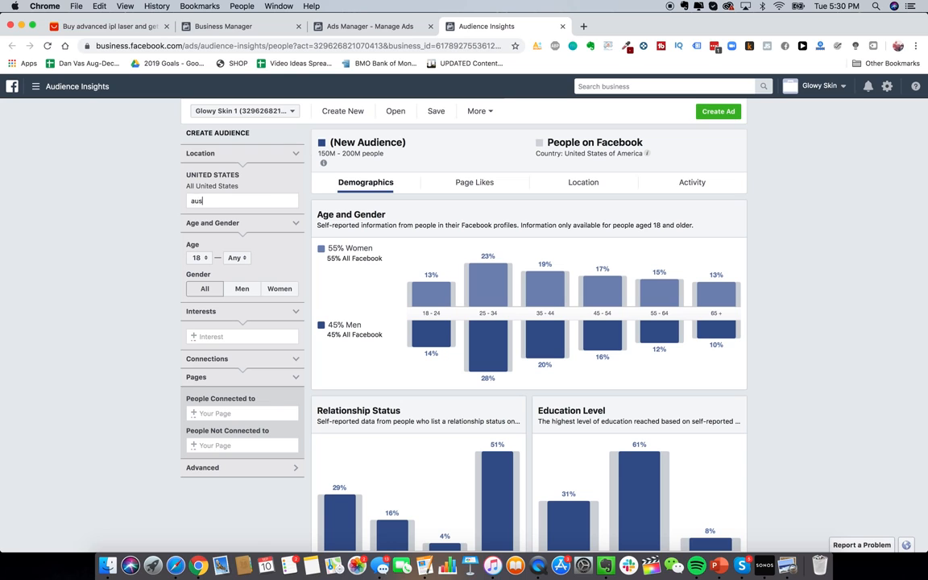
type("tralia")
left_click(188, 213)
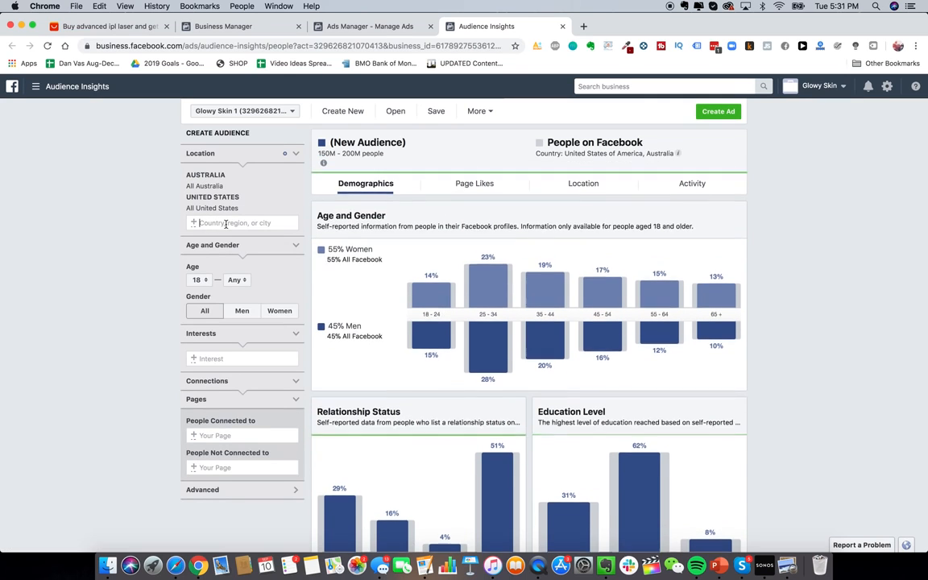
type("united k")
left_click(226, 232)
type("canada")
left_click(221, 262)
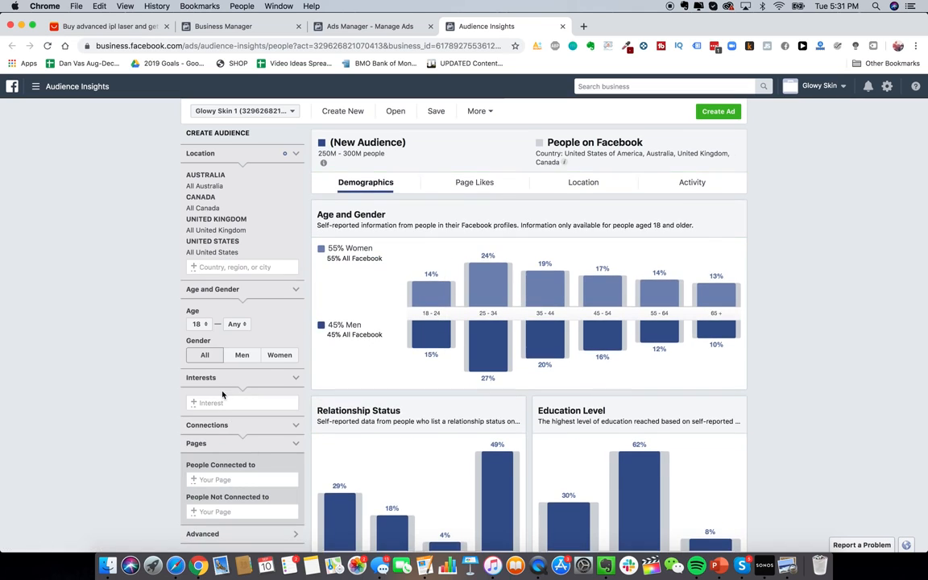
scroll(200, 351, "down", 1)
Step: Add Hair removal as the audience interest
left_click(225, 381)
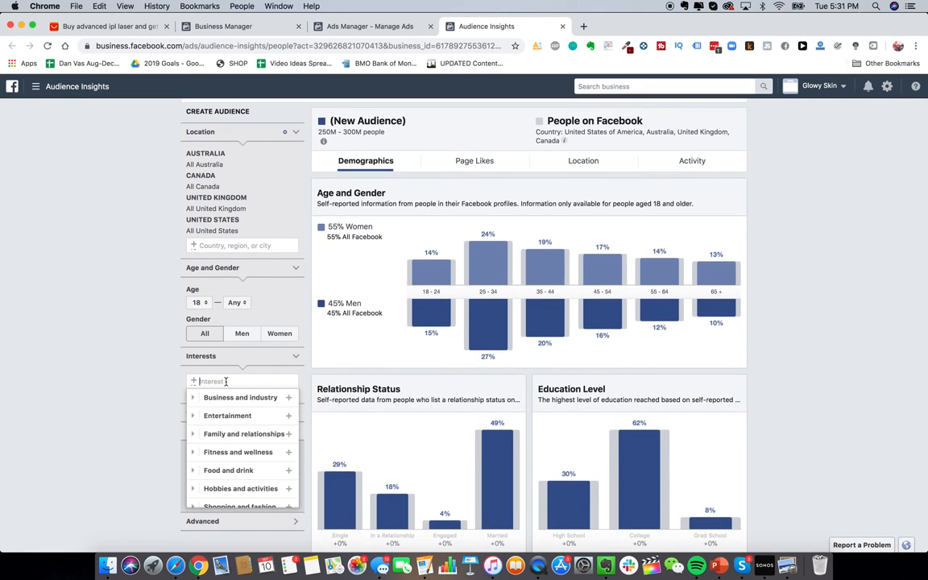
type("laser hair removal")
key("super+a")
key("BackSpace")
type("laser removal")
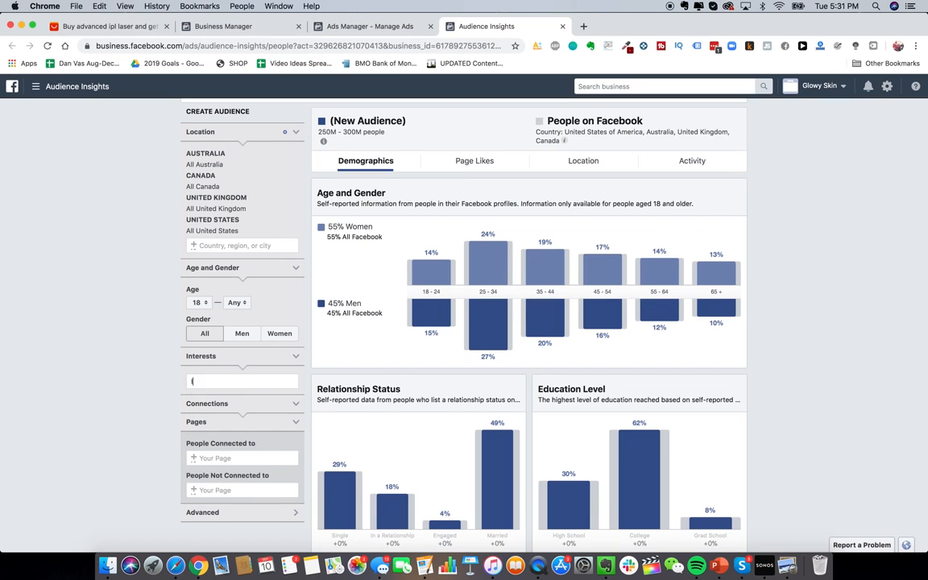
left_click(239, 398)
type("hair removal")
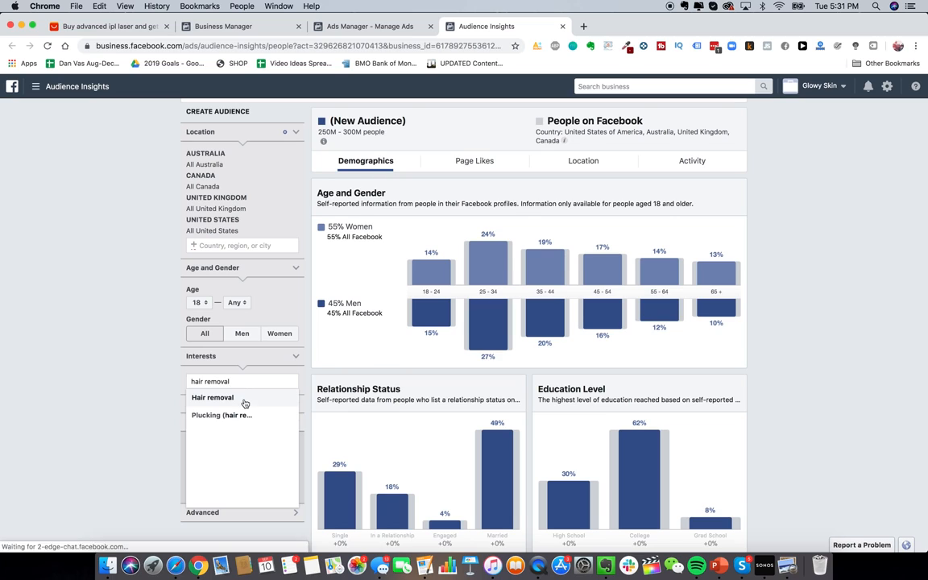
left_click(242, 399)
left_click(121, 359)
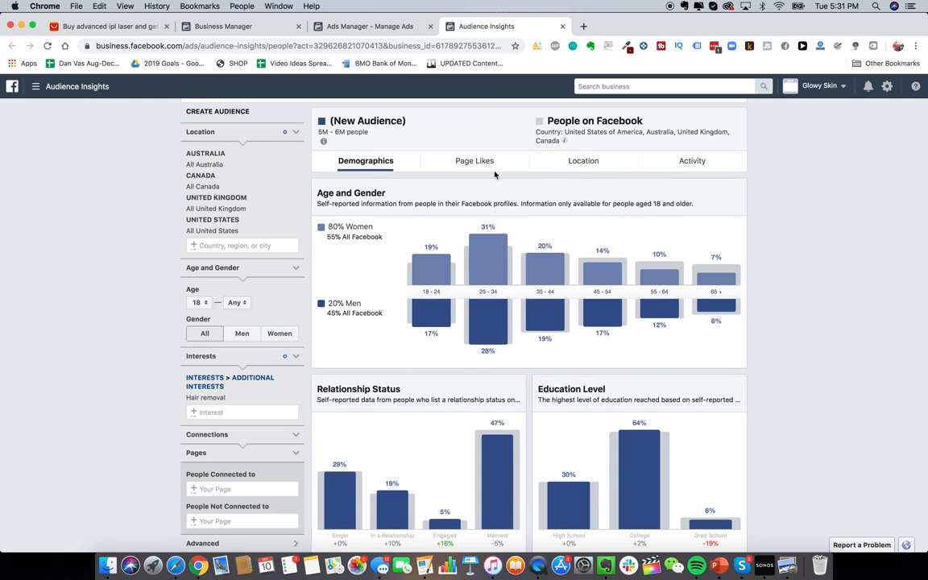
Step: Review the Page Likes for the Hair removal audience
left_click(474, 161)
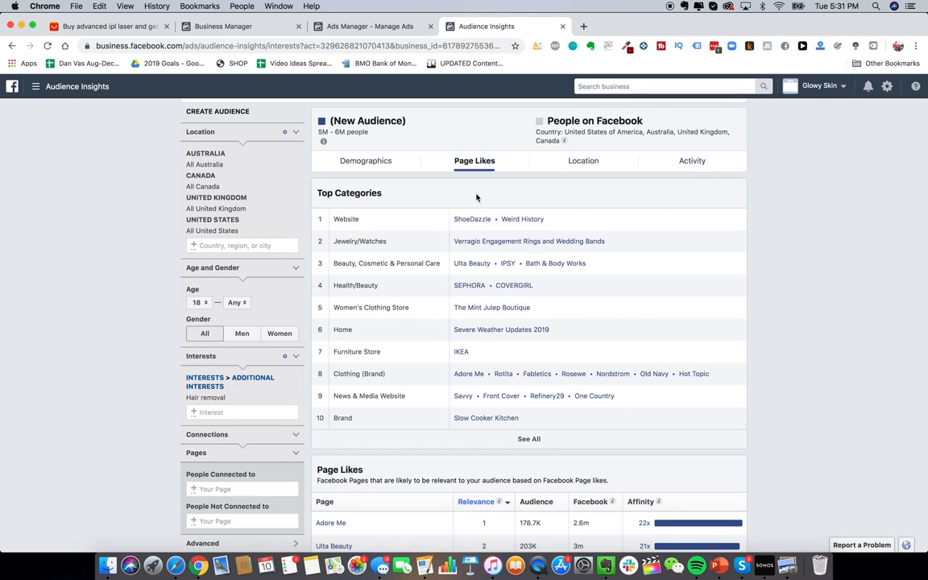
scroll(583, 347, "down", 1)
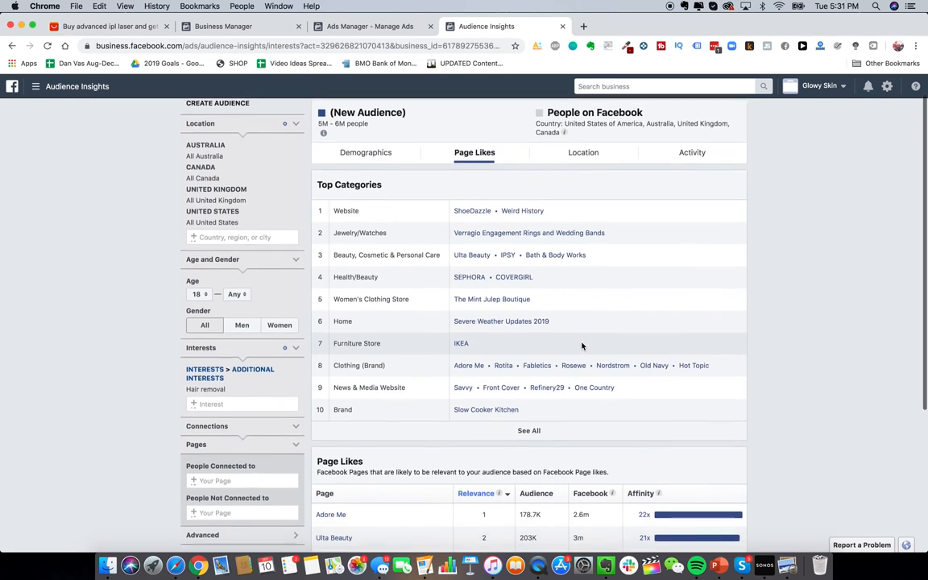
scroll(583, 347, "up", 2)
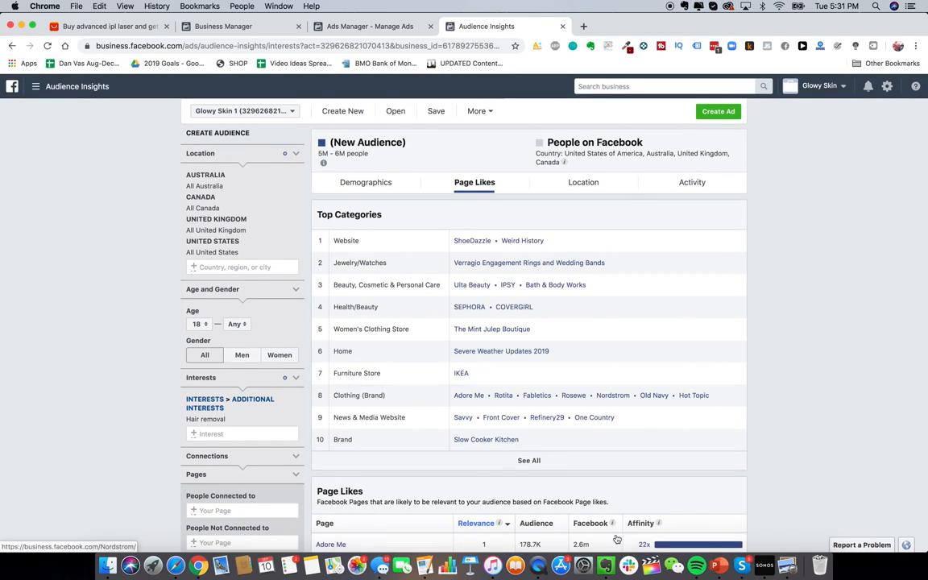
right_click(602, 567)
Step: List Ulta Beauty, Bath & Body Works, Sephora and Cov… in the Evernote Interests note
left_click(603, 568)
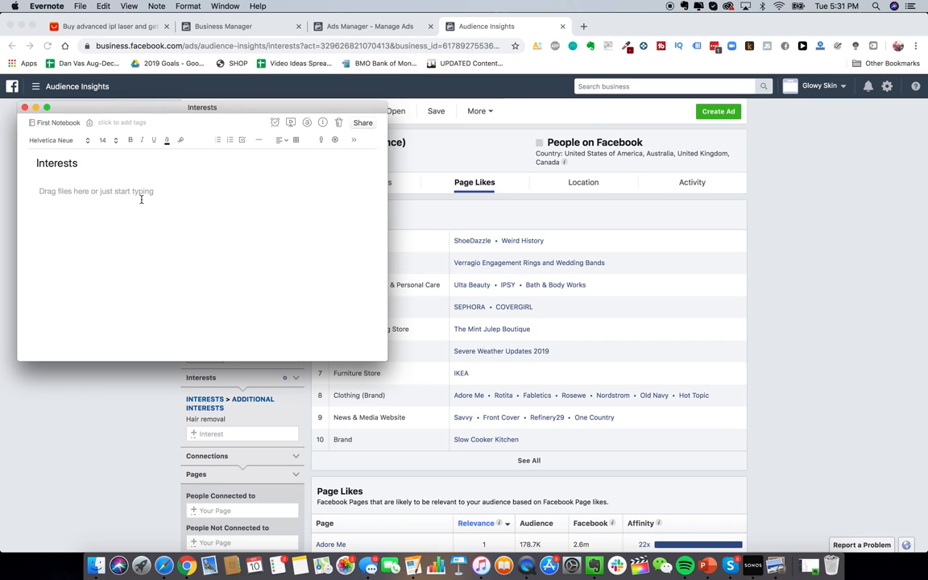
type("Ulta Beauty ")
type("Bath ")
type("& Body Works")
key("Return")
type("Sephora")
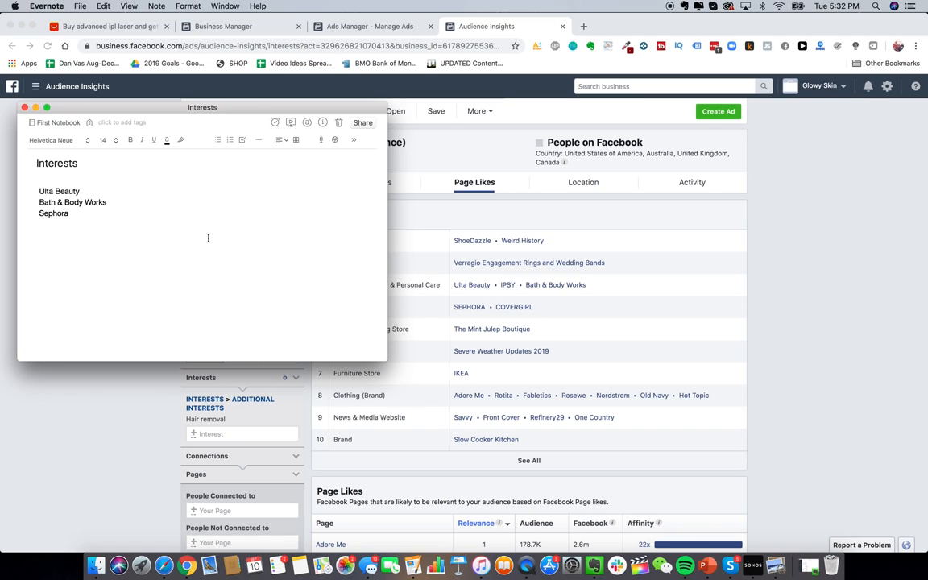
key("Return")
type("Covergirl")
Step: Check the audience's Location breakdown, then return to Demographics in Audience Insights
left_click(635, 356)
left_click(553, 191)
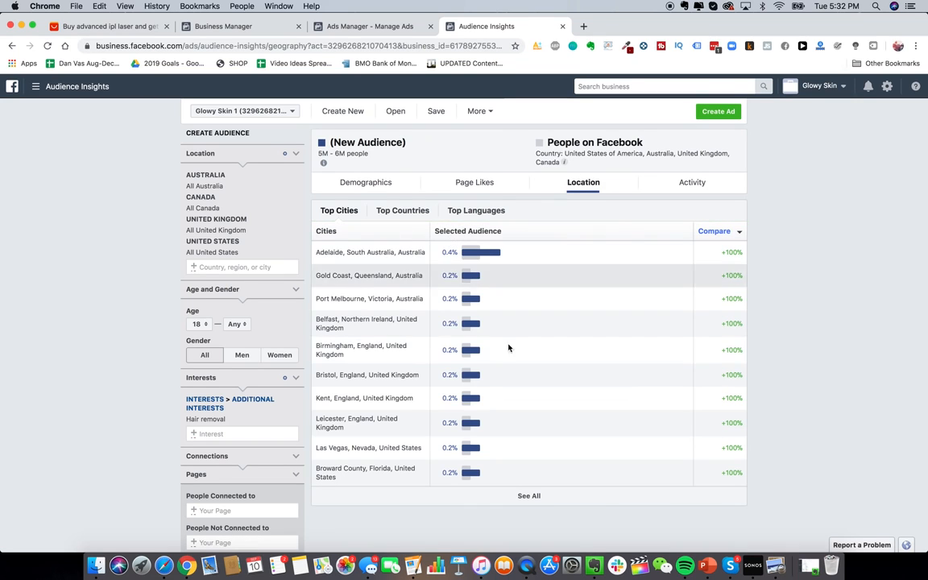
left_click(364, 183)
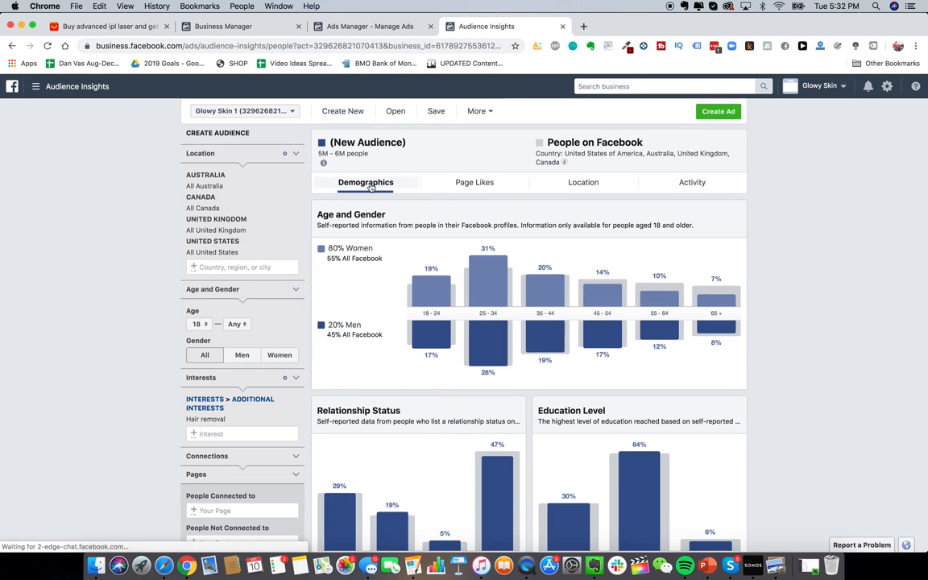
mouse_move(499, 360)
scroll(462, 373, "down", 1)
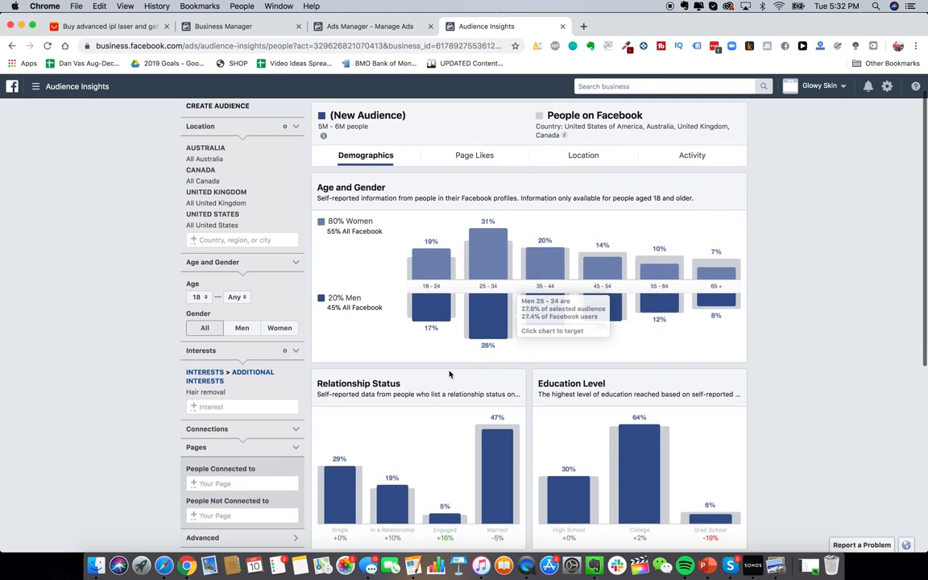
scroll(432, 275, "up", 1)
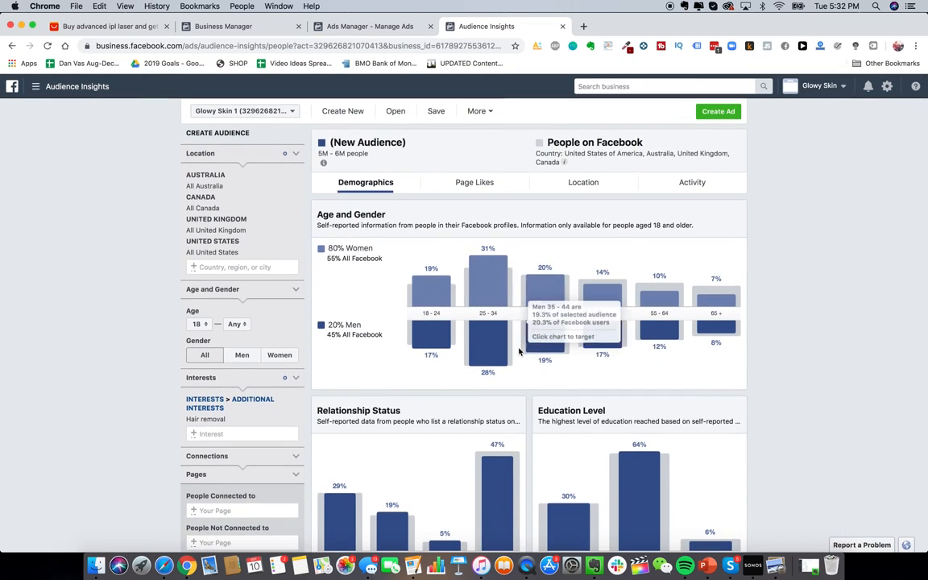
scroll(482, 358, "down", 10)
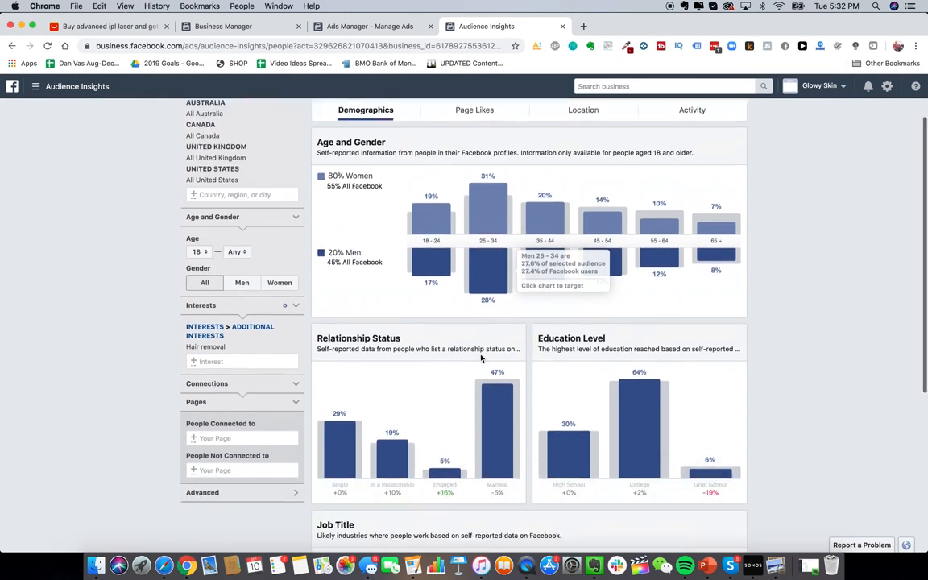
scroll(482, 358, "up", 10)
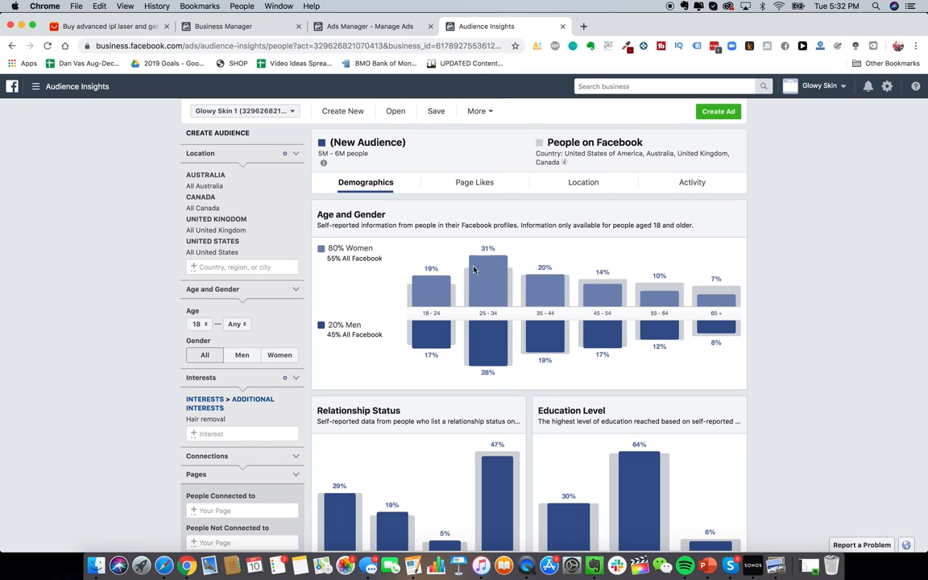
Step: Open the Facebook Ad Library in a new browser tab
left_click(584, 27)
type("facebook.co")
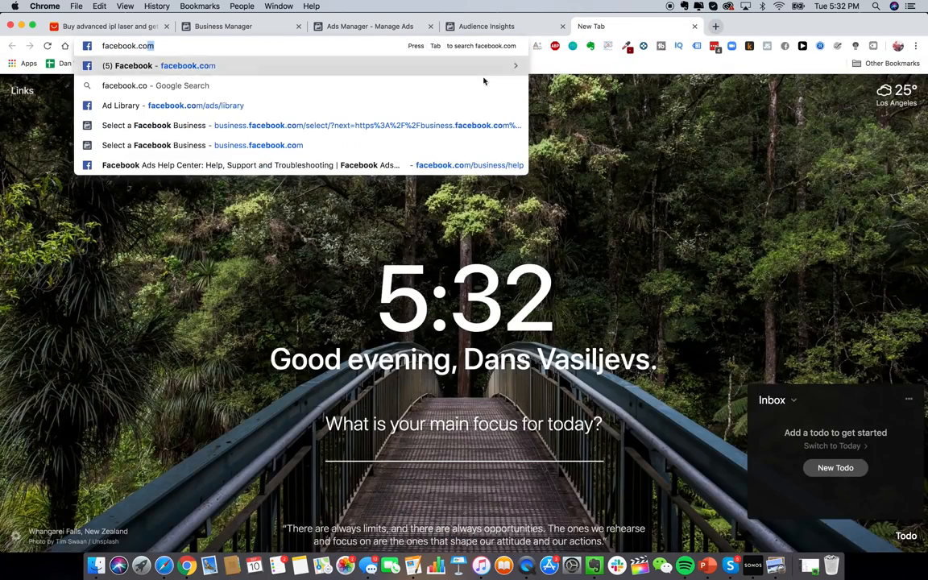
left_click(441, 105)
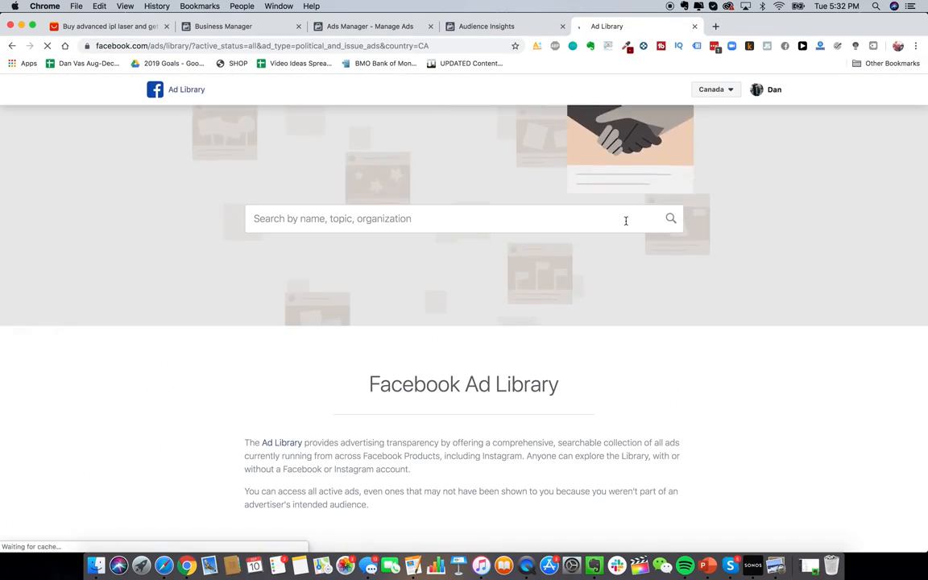
Step: Set the country filter to All and open the HeySilkySkin page's ads from a 'hey silky skin' search
left_click(721, 89)
left_click(715, 124)
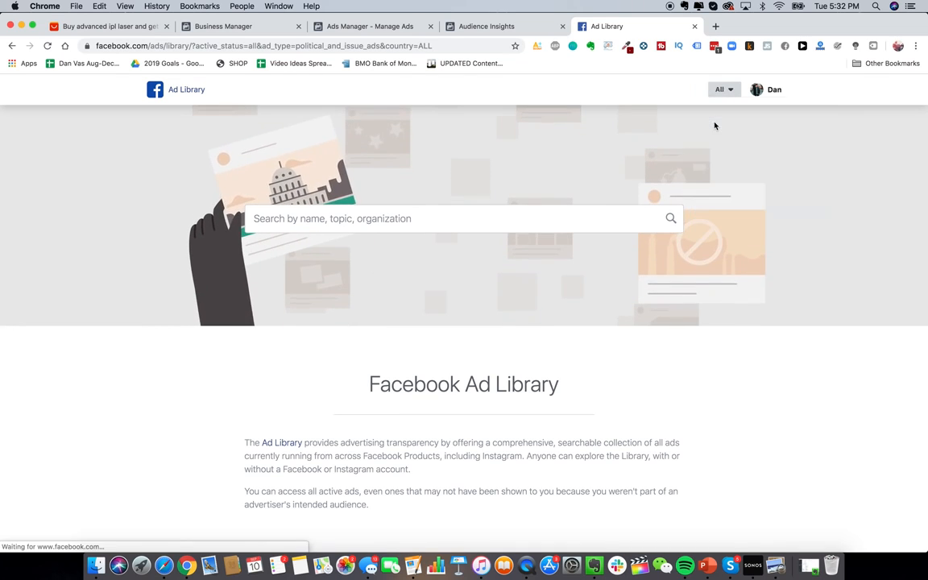
left_click(438, 223)
type("hey silky")
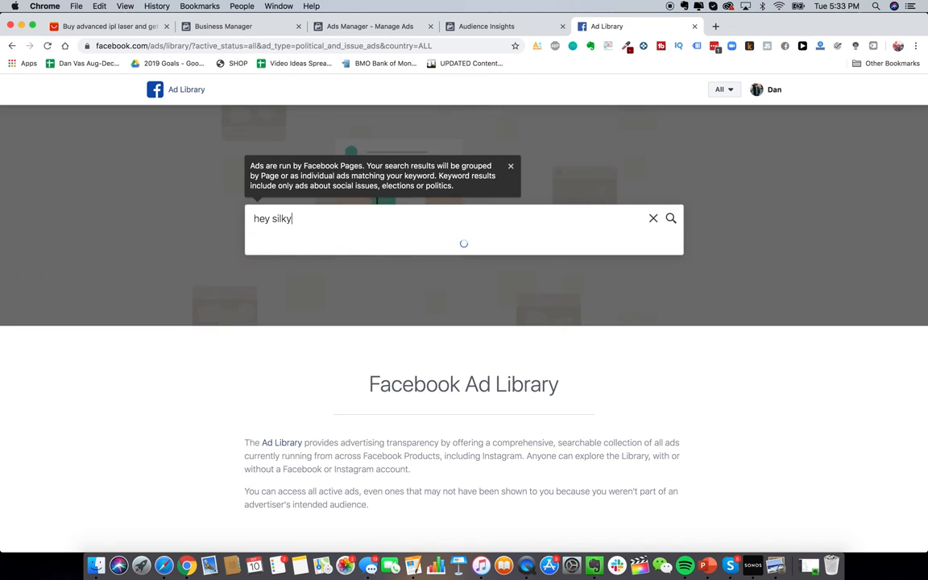
type(" skin")
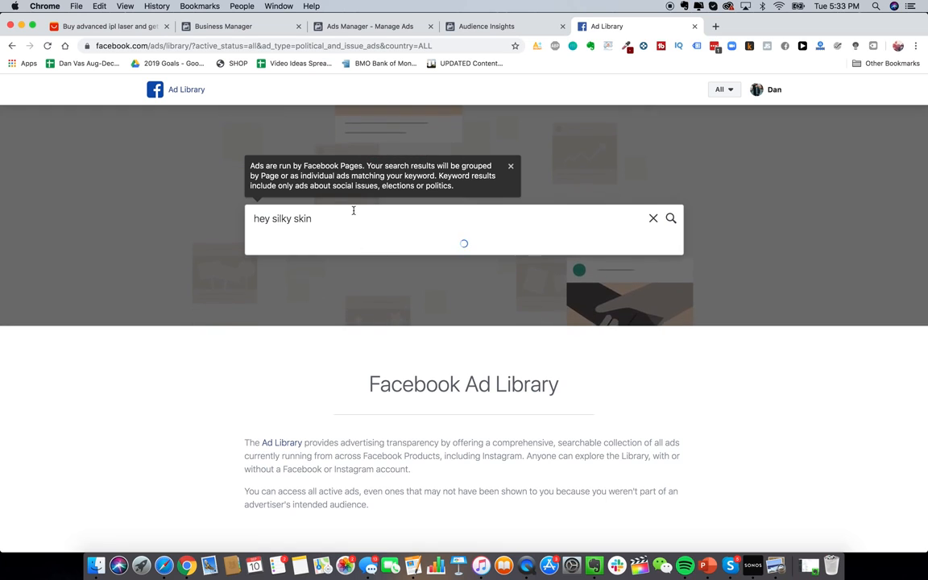
left_click(322, 274)
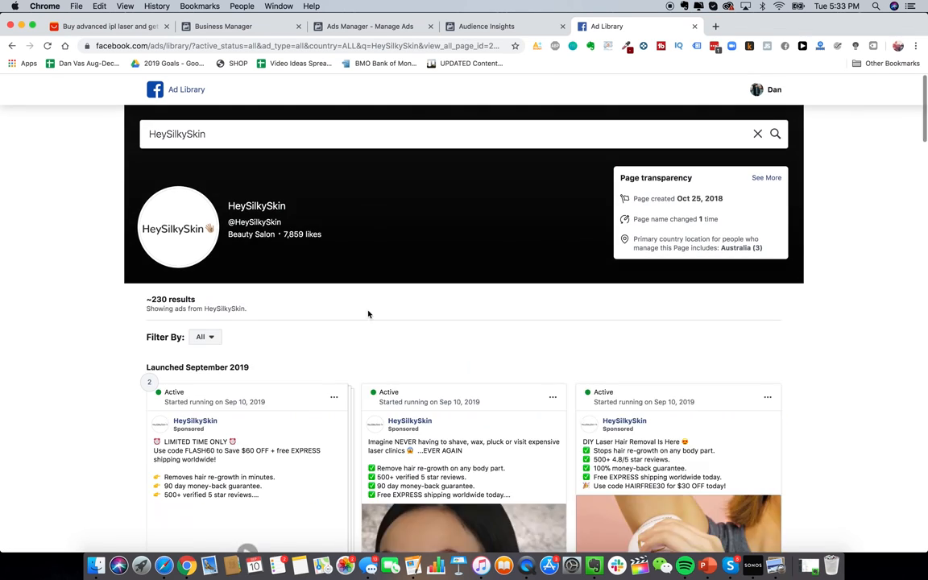
scroll(369, 314, "down", 3)
scroll(589, 446, "down", 3)
scroll(725, 483, "up", 2)
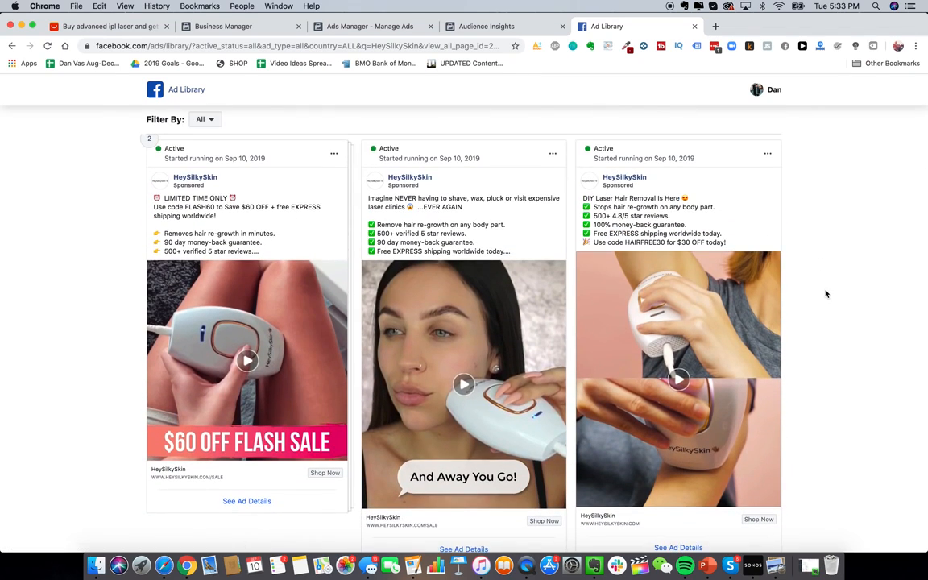
scroll(820, 293, "down", 1)
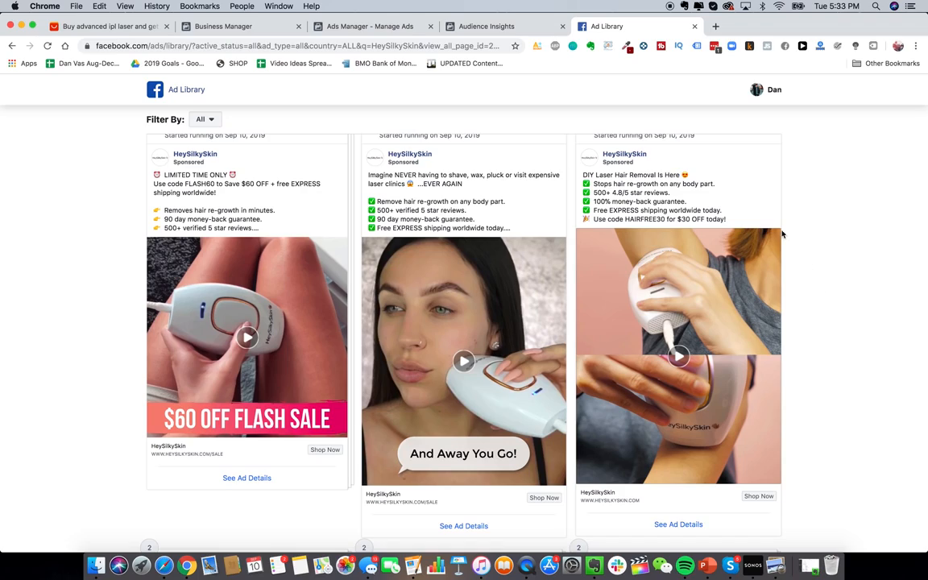
scroll(820, 293, "up", 1)
scroll(554, 304, "down", 10)
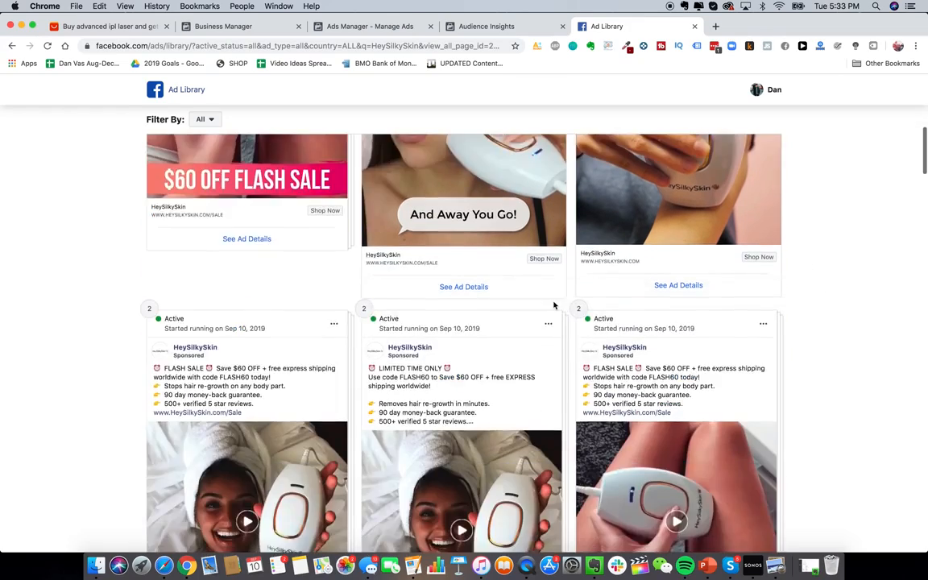
scroll(554, 305, "down", 13)
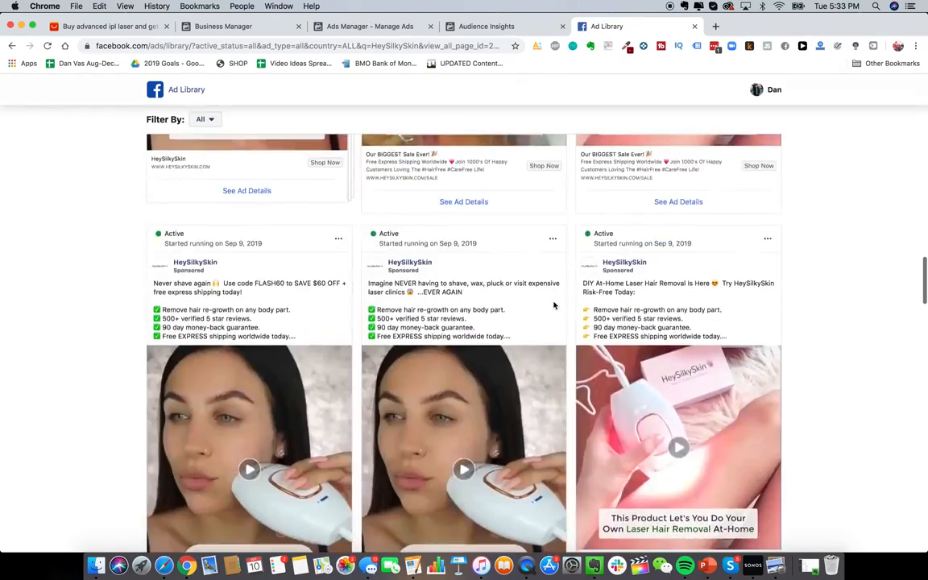
scroll(554, 306, "up", 16)
scroll(554, 305, "up", 1)
scroll(499, 330, "down", 7)
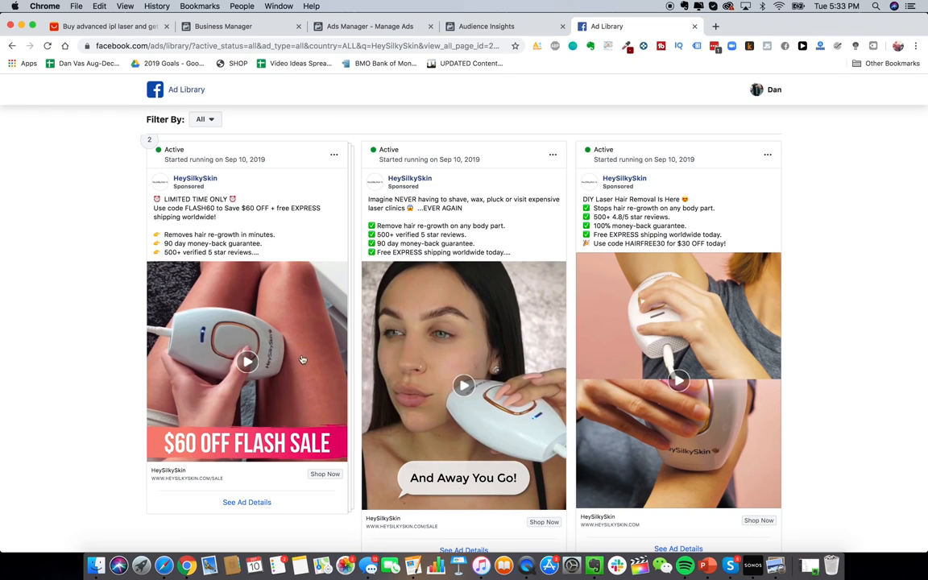
scroll(324, 343, "up", 2)
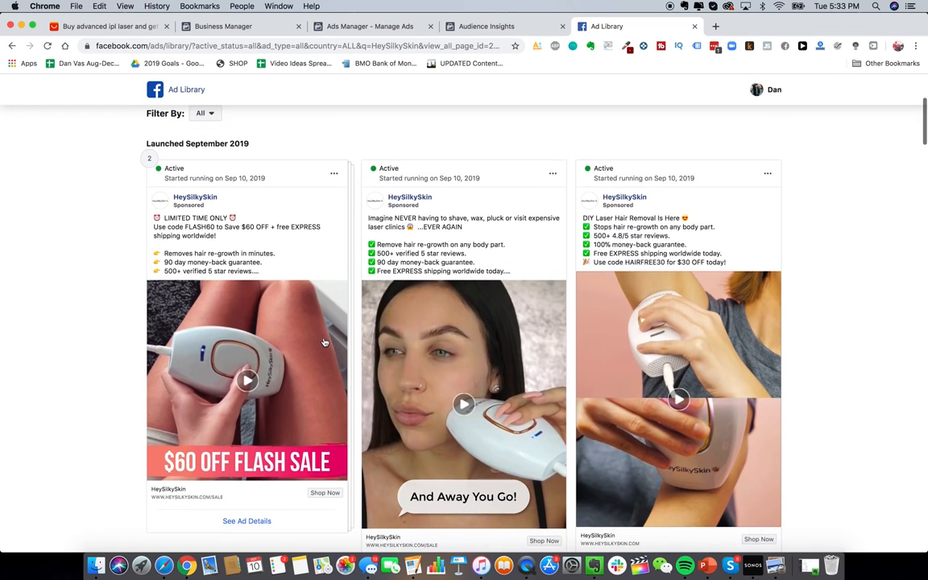
scroll(324, 343, "down", 3)
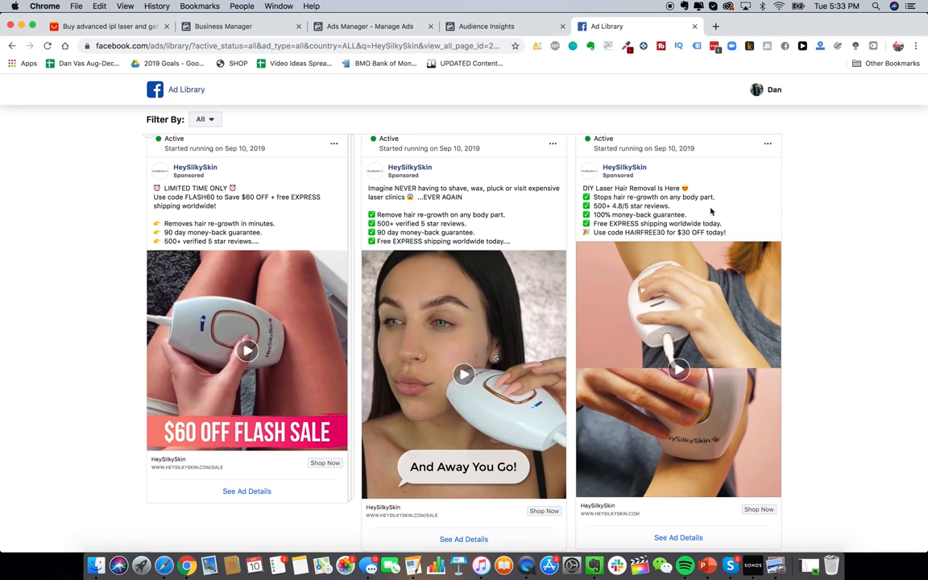
scroll(856, 234, "up", 1)
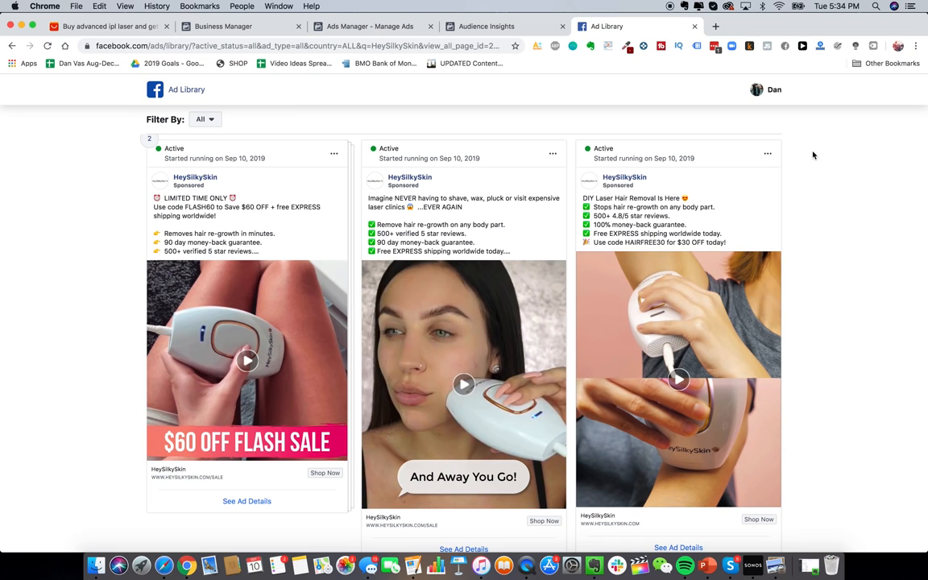
scroll(436, 229, "up", 1)
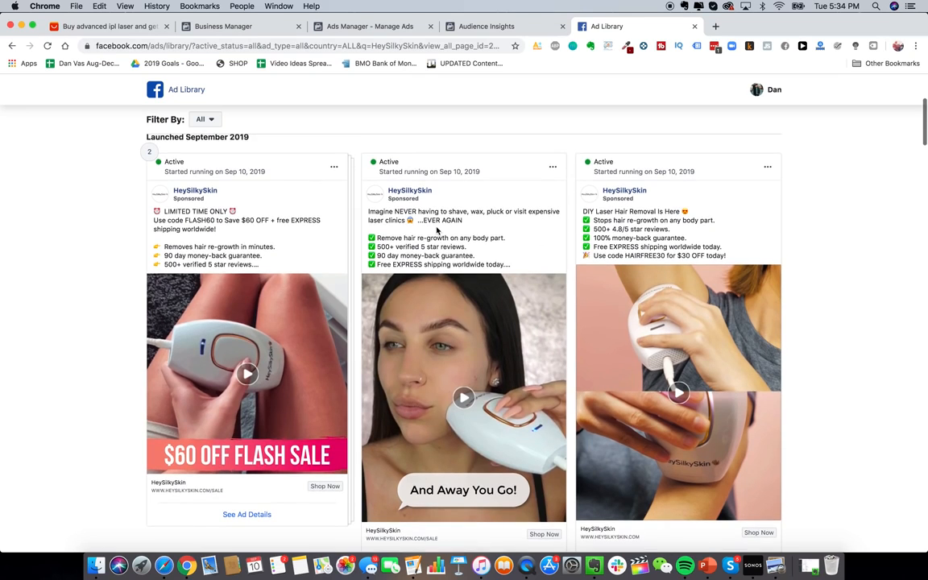
scroll(127, 287, "up", 2)
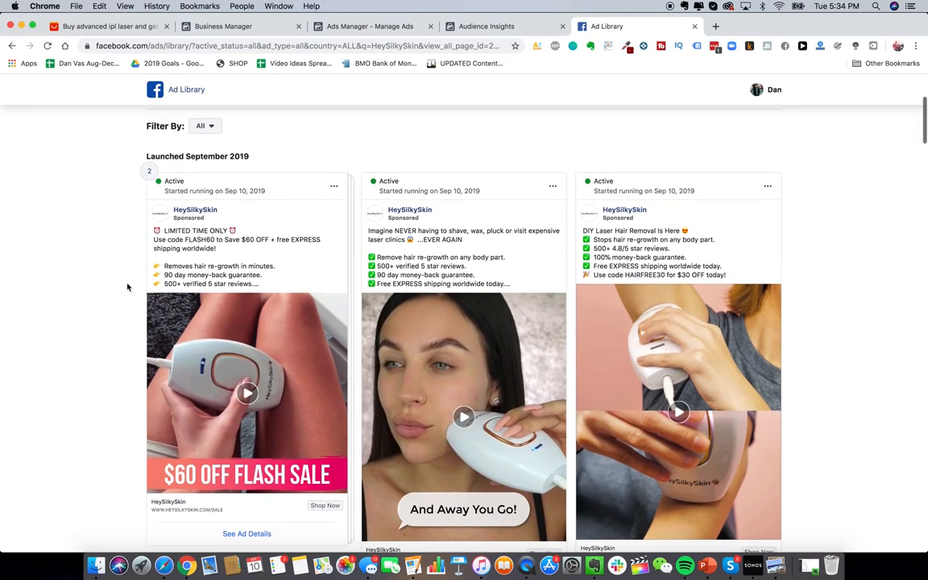
scroll(127, 287, "down", 3)
scroll(127, 287, "up", 2)
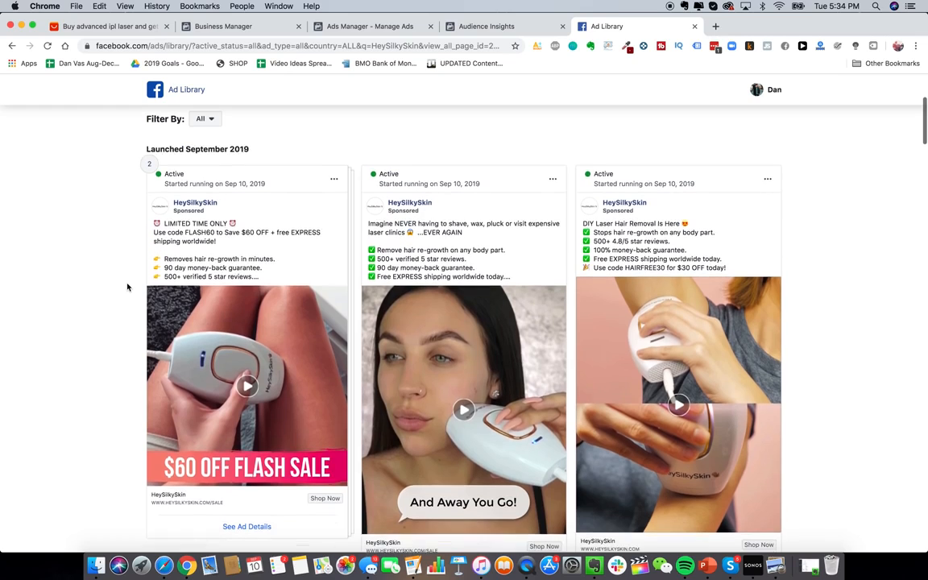
scroll(127, 287, "down", 5)
scroll(126, 286, "down", 4)
scroll(126, 287, "up", 8)
scroll(126, 287, "down", 2)
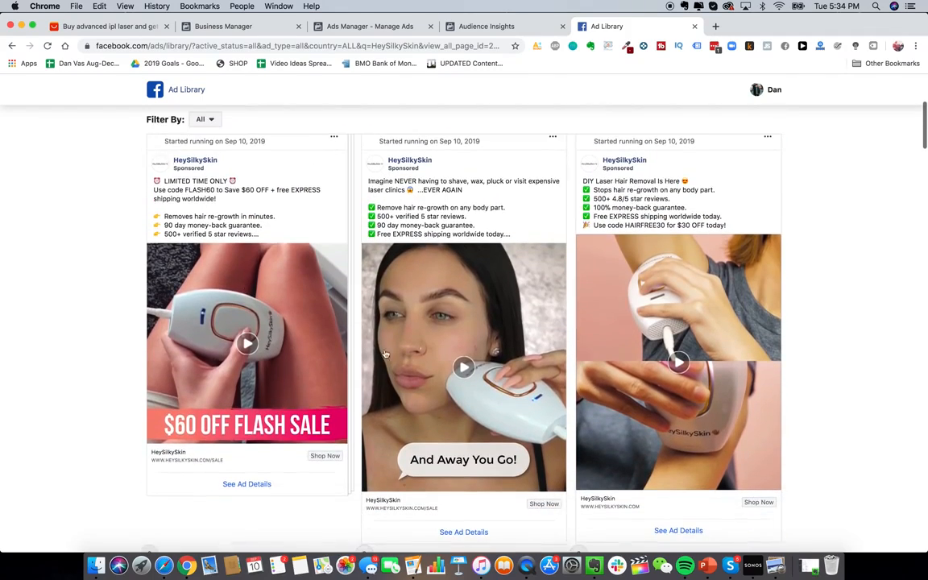
Step: Play and then stop the $60 OFF FLASH SALE ad video
left_click(252, 367)
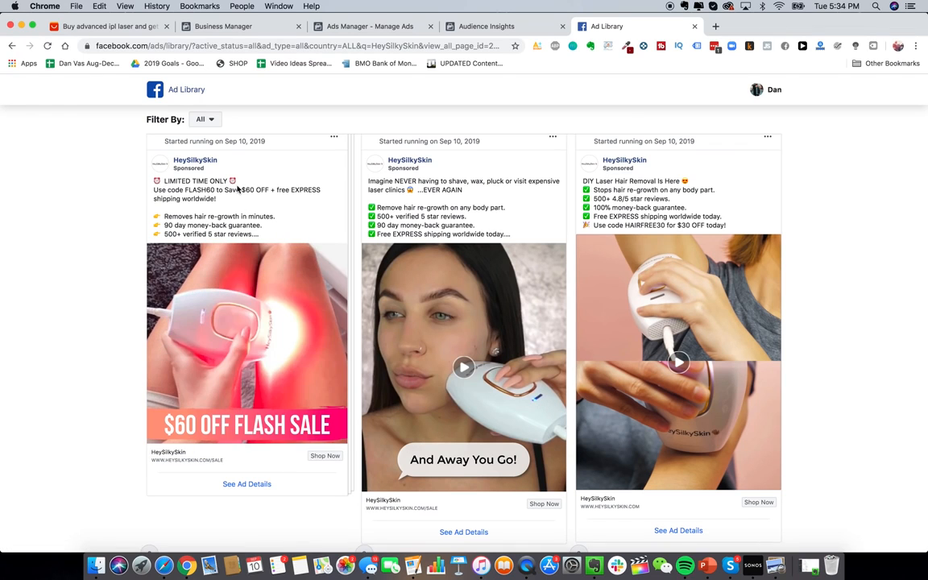
left_click(161, 420)
scroll(434, 274, "down", 1)
Step: Watch the And Away You Go! shaving ad, then browse down to the Mother's Day and Memorial Day sale ads
left_click(452, 332)
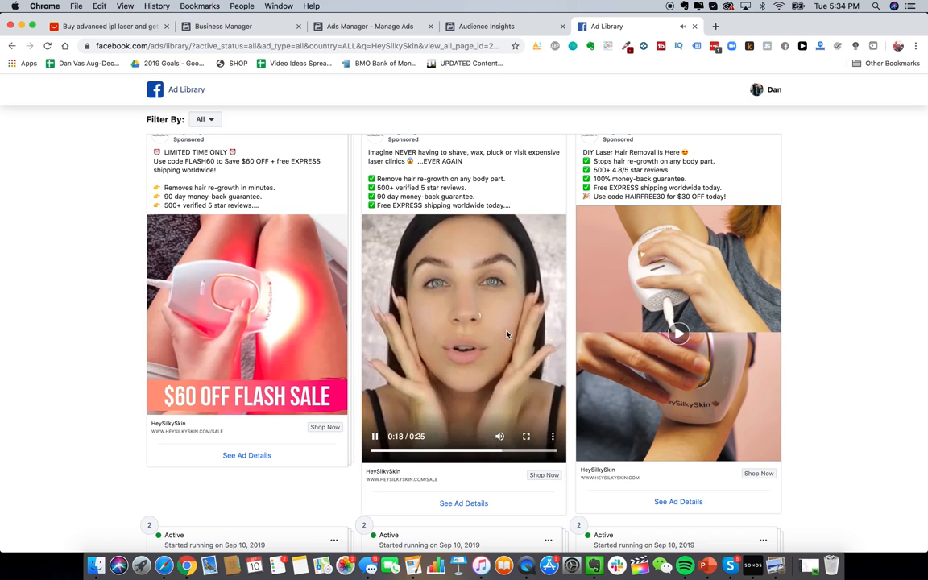
scroll(512, 338, "down", 1)
scroll(506, 332, "up", 2)
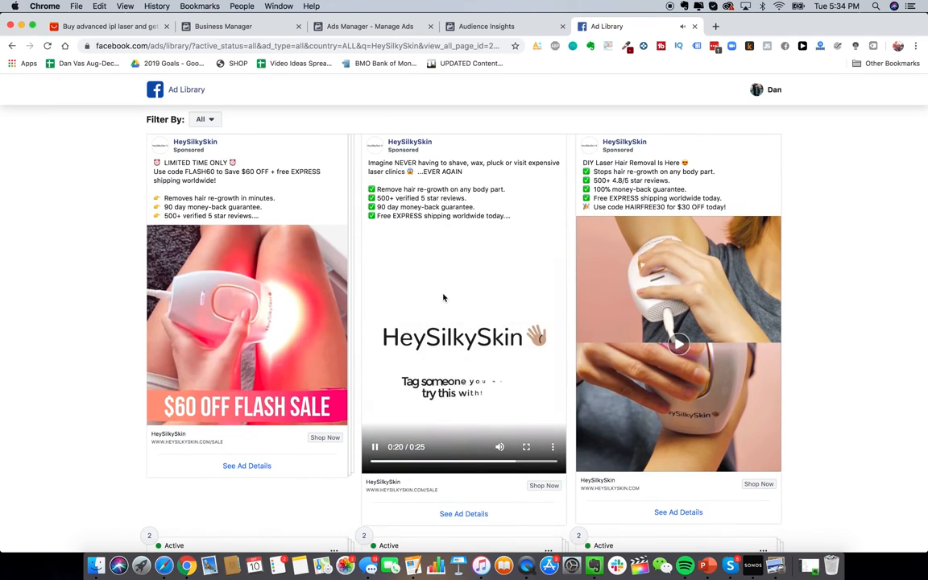
scroll(445, 318, "up", 1)
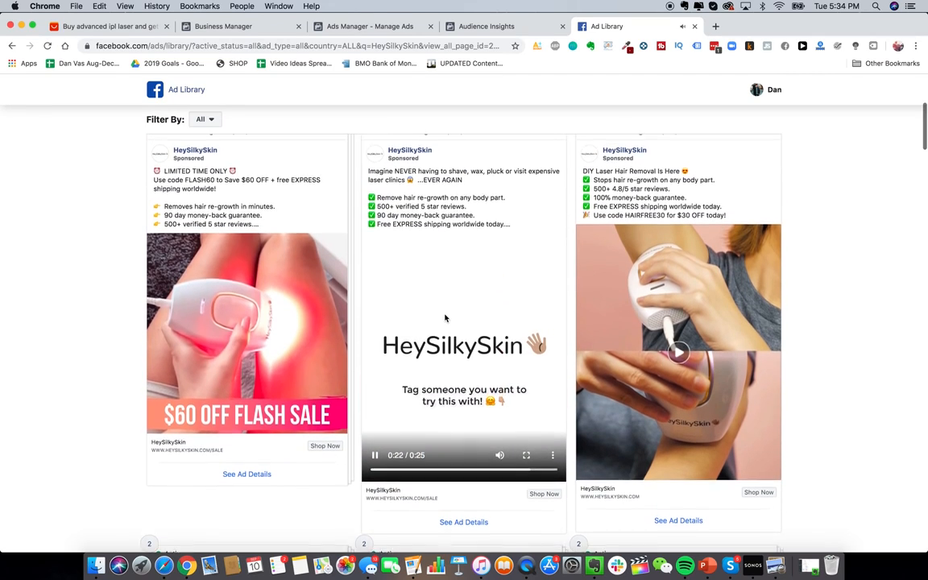
scroll(444, 318, "down", 1)
scroll(444, 318, "down", 3)
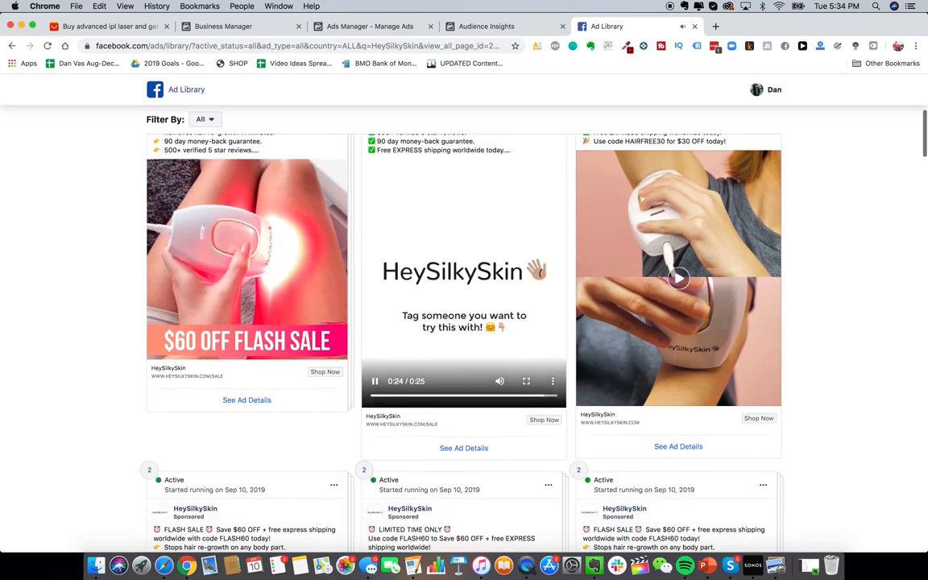
scroll(445, 318, "up", 5)
scroll(444, 319, "down", 2)
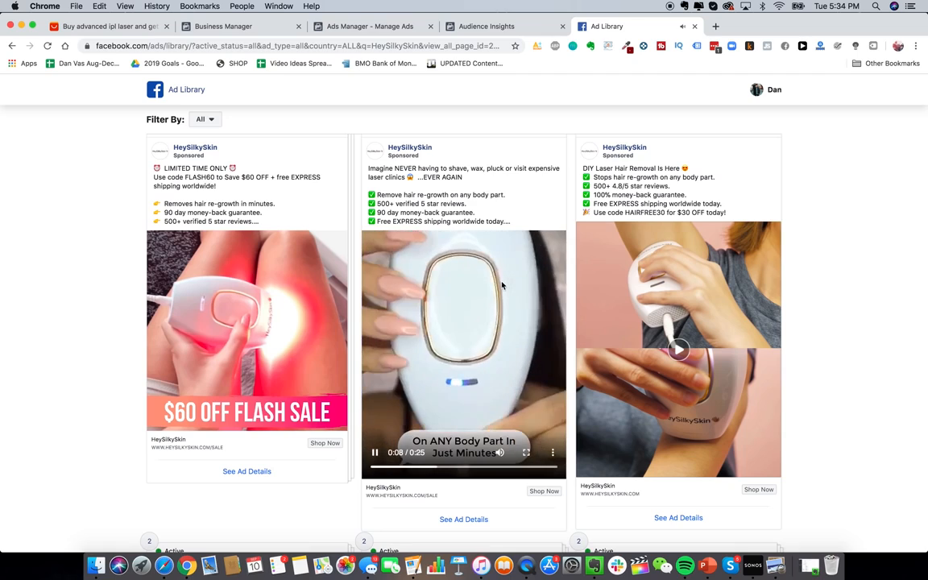
scroll(524, 346, "down", 7)
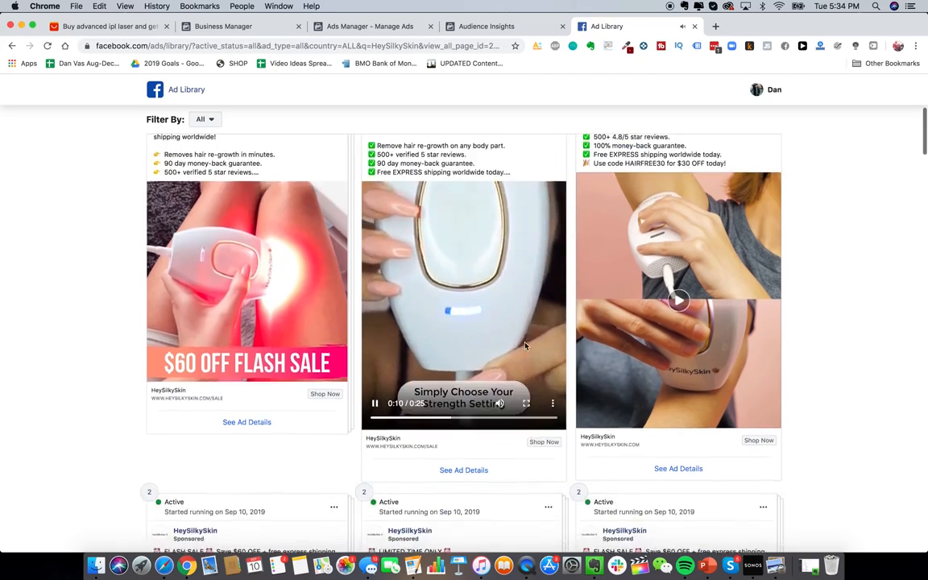
scroll(524, 346, "down", 3)
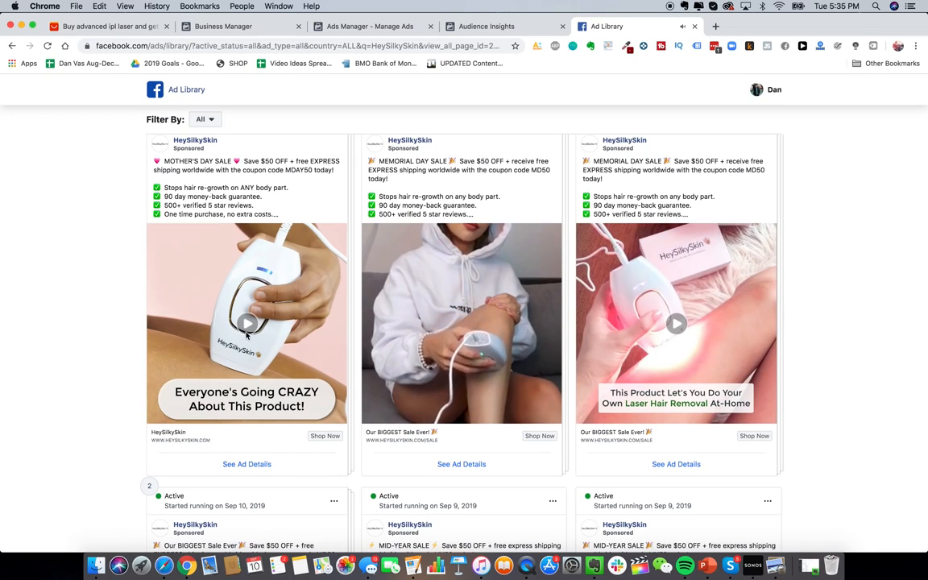
Step: Play the Mother's Day sale ad video, then return to HeySilkySkin's page summary at the top
left_click(216, 330)
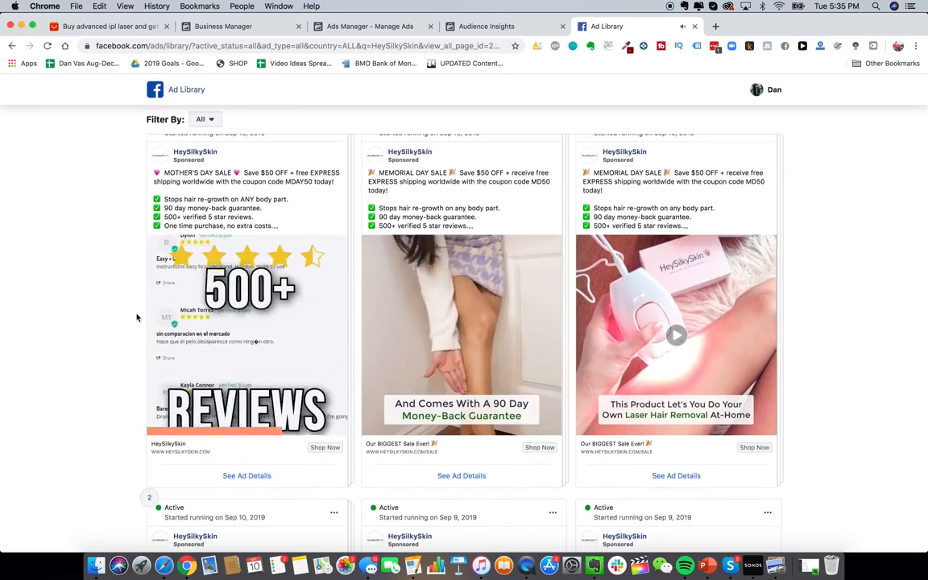
scroll(172, 319, "up", 15)
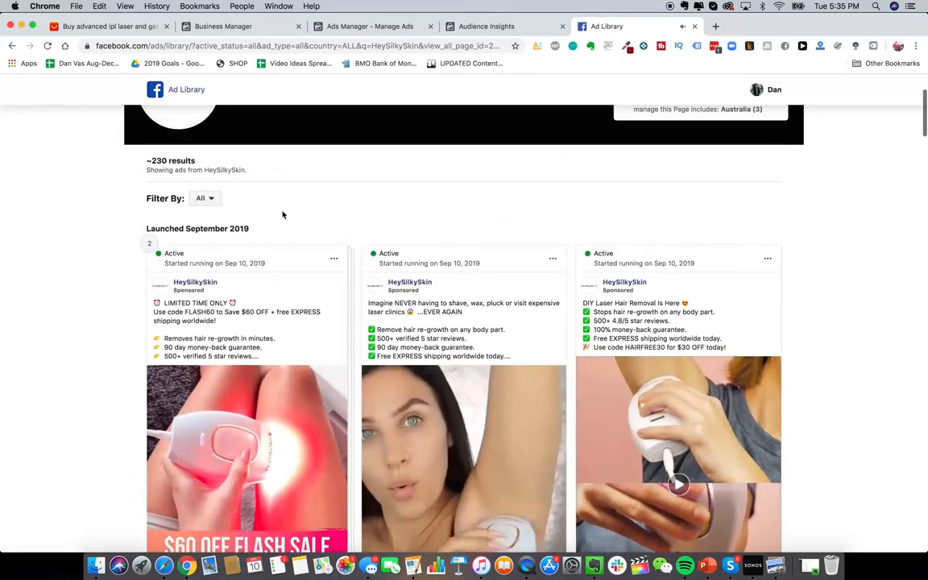
scroll(371, 216, "up", 3)
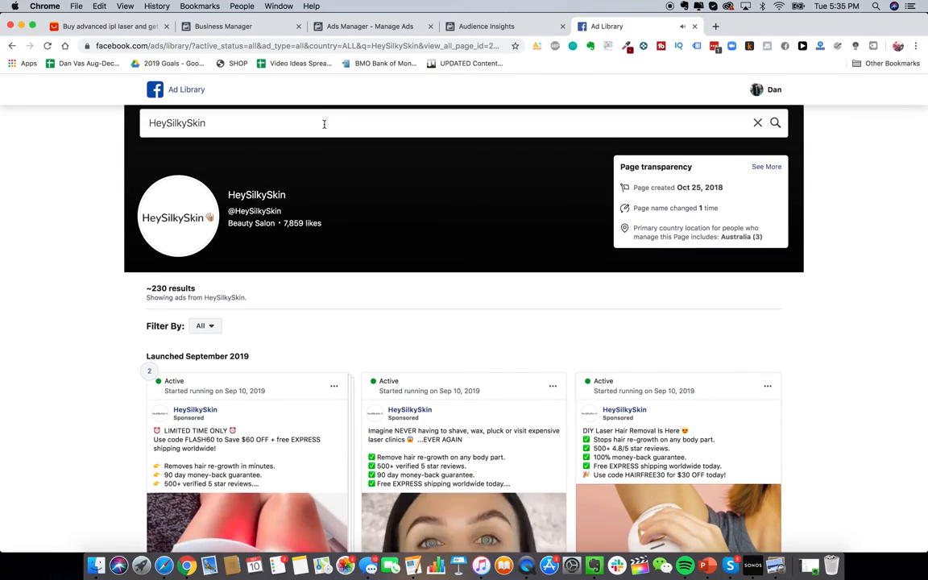
Step: Replace the search with 'jawline me' and open the JawlineMe page's active ads
triple_click(324, 123)
type("jawline me")
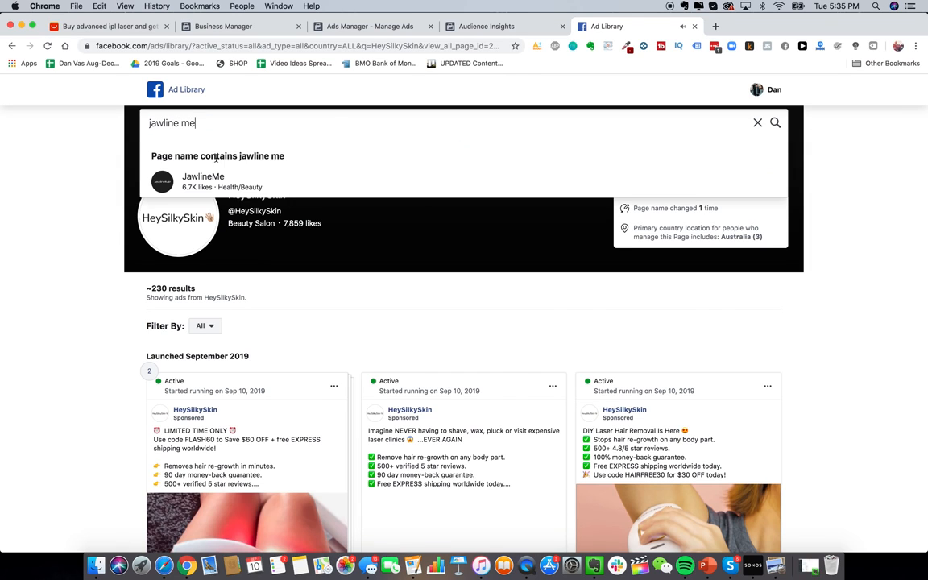
left_click(208, 184)
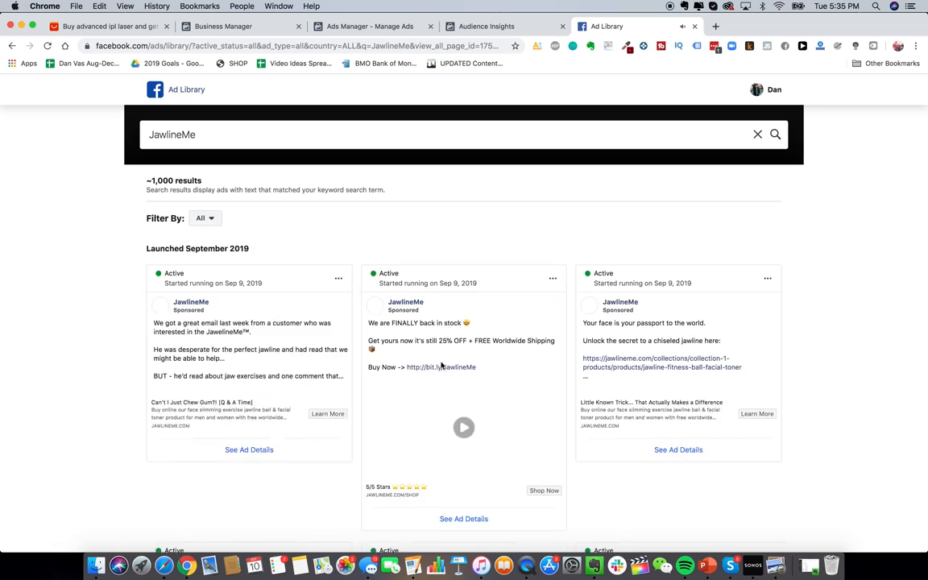
scroll(448, 385, "down", 4)
scroll(472, 322, "up", 1)
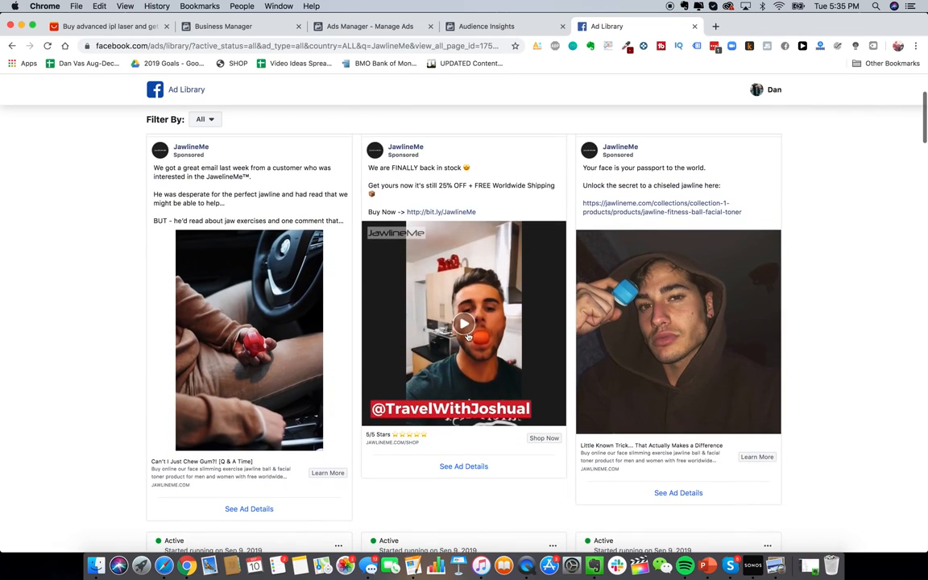
Step: Watch JawlineMe's back-in-stock and Hey Handsome! jawline ad videos
left_click(466, 331)
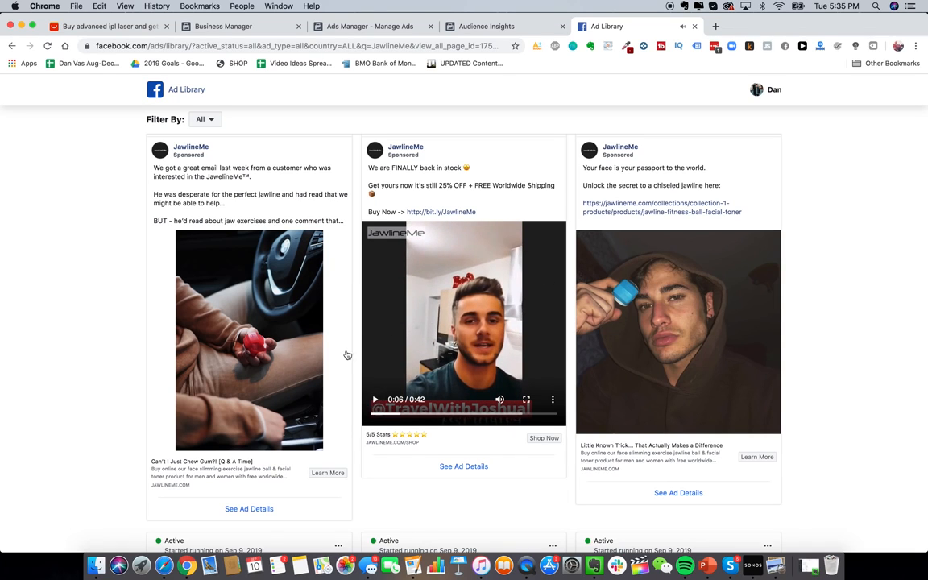
scroll(233, 347, "down", 5)
scroll(264, 388, "down", 6)
scroll(659, 363, "down", 7)
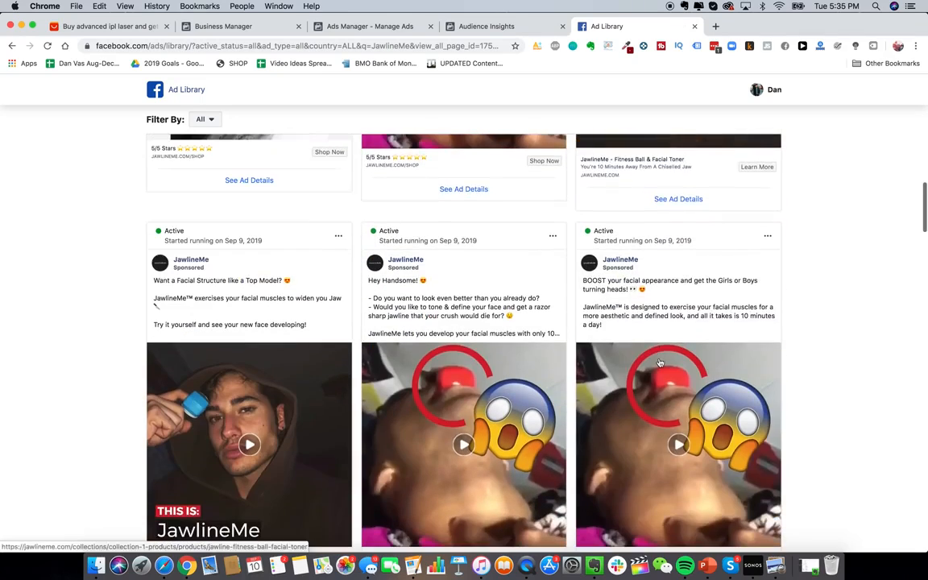
scroll(642, 436, "down", 4)
scroll(547, 323, "up", 1)
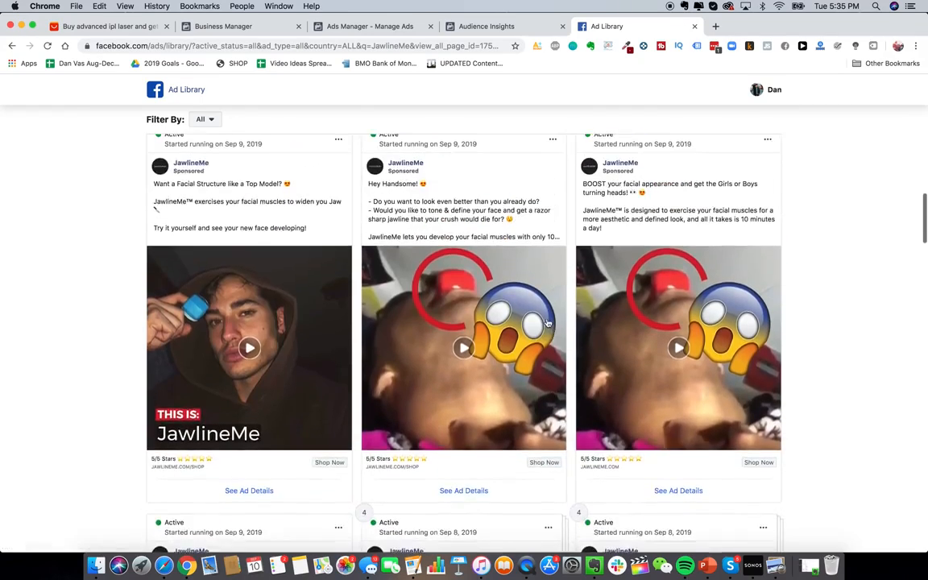
left_click(501, 324)
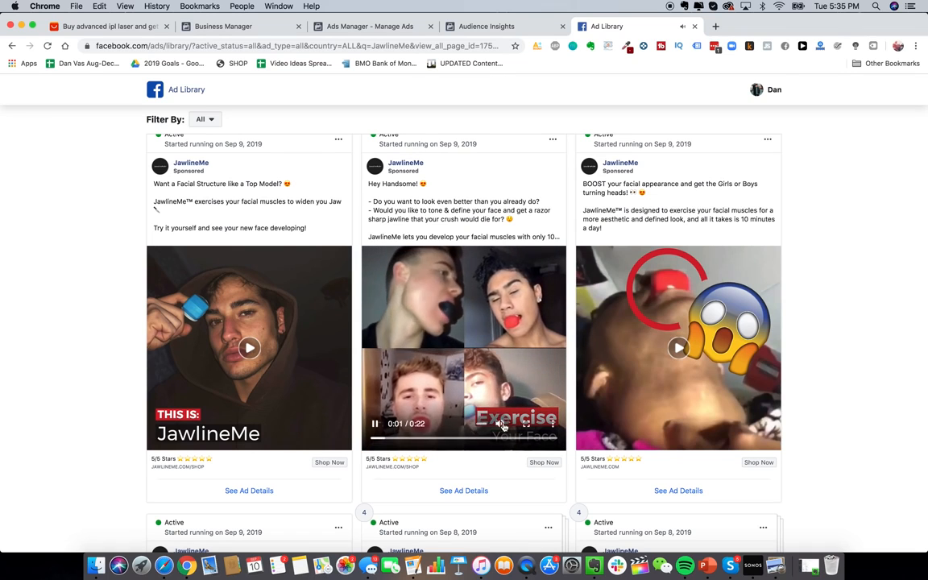
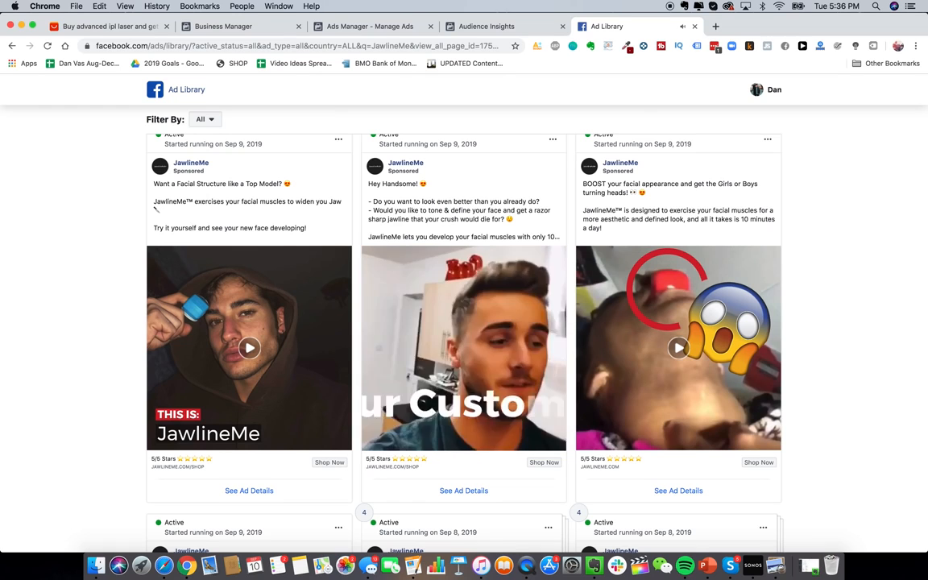
Step: Switch back to the Ads Manager campaigns tab, which has no ads yet
key("ctrl+shift+Tab")
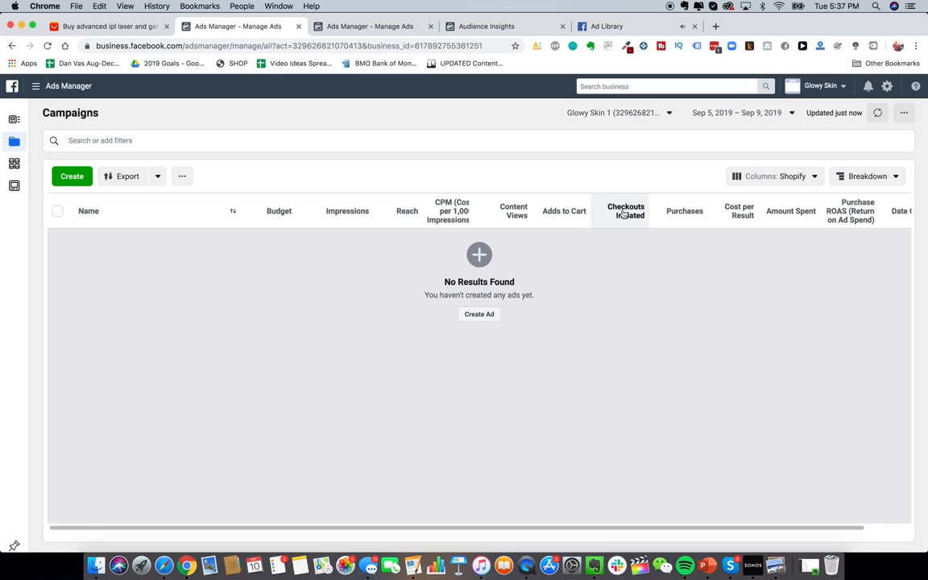
Step: Start a new ad campaign and select the Engagement objective
scroll(622, 212, "right", 3)
scroll(644, 212, "left", 3)
scroll(596, 266, "right", 1)
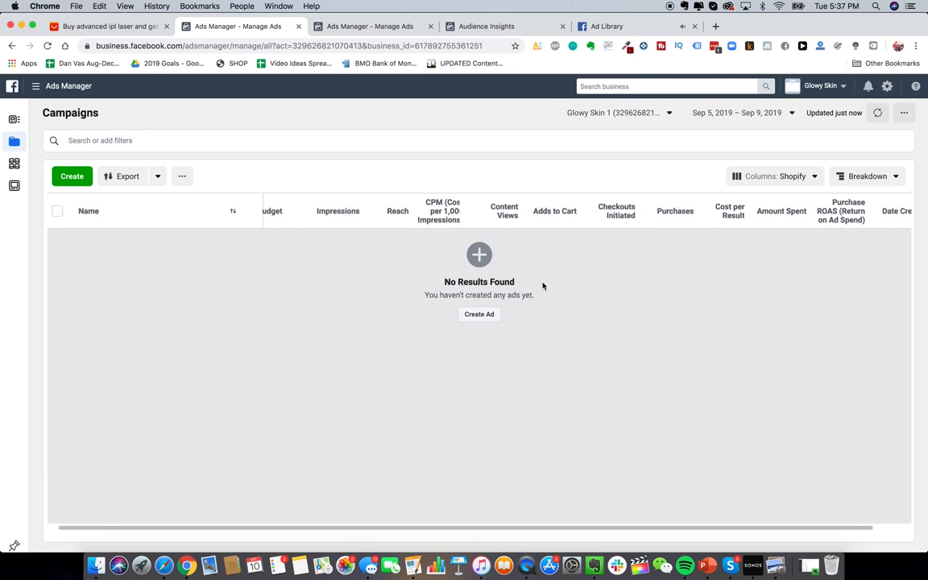
left_click(480, 313)
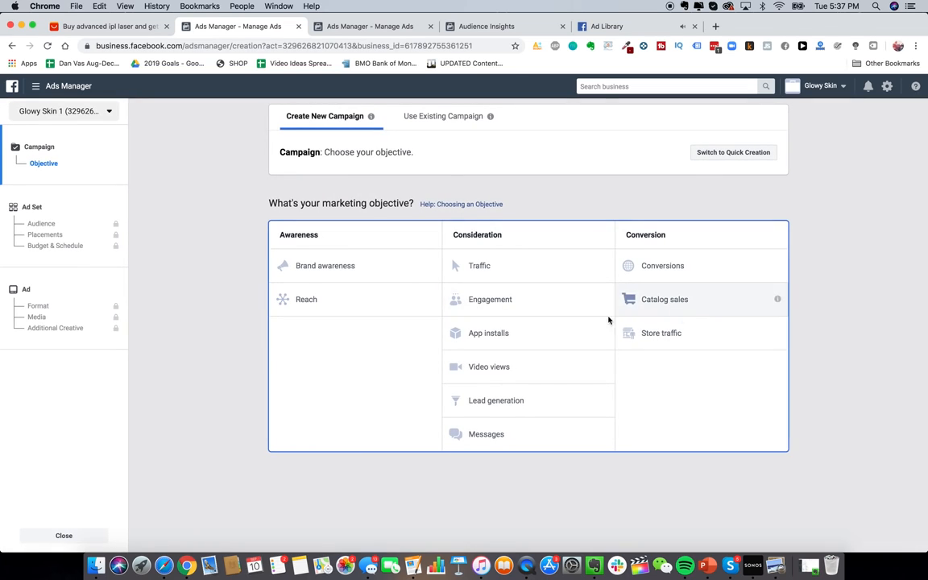
left_click(501, 305)
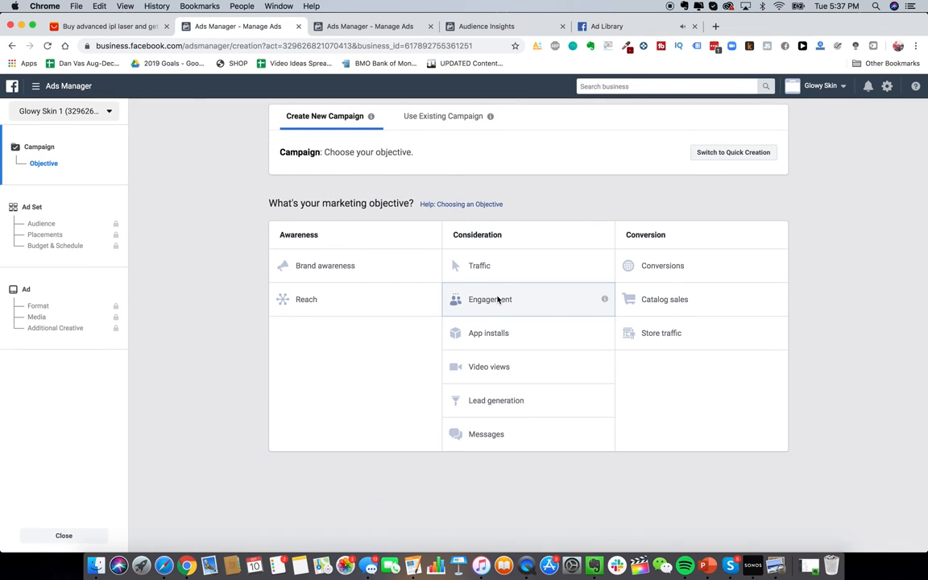
scroll(519, 370, "down", 2)
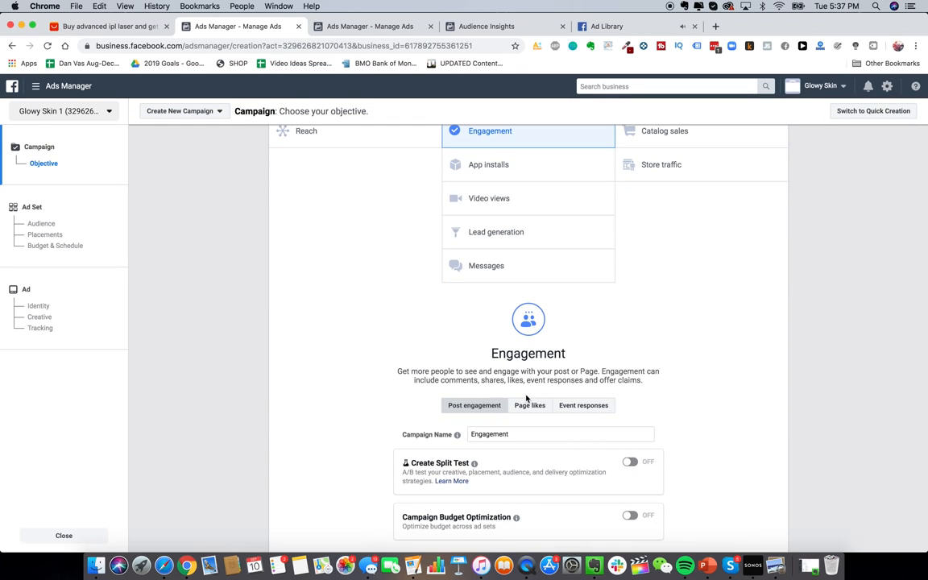
scroll(564, 383, "up", 1)
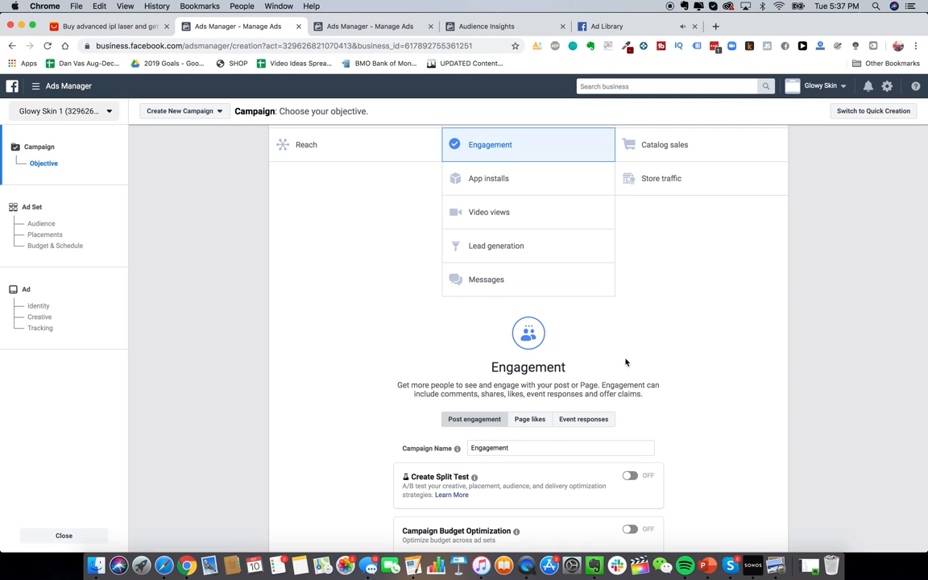
scroll(625, 362, "up", 1)
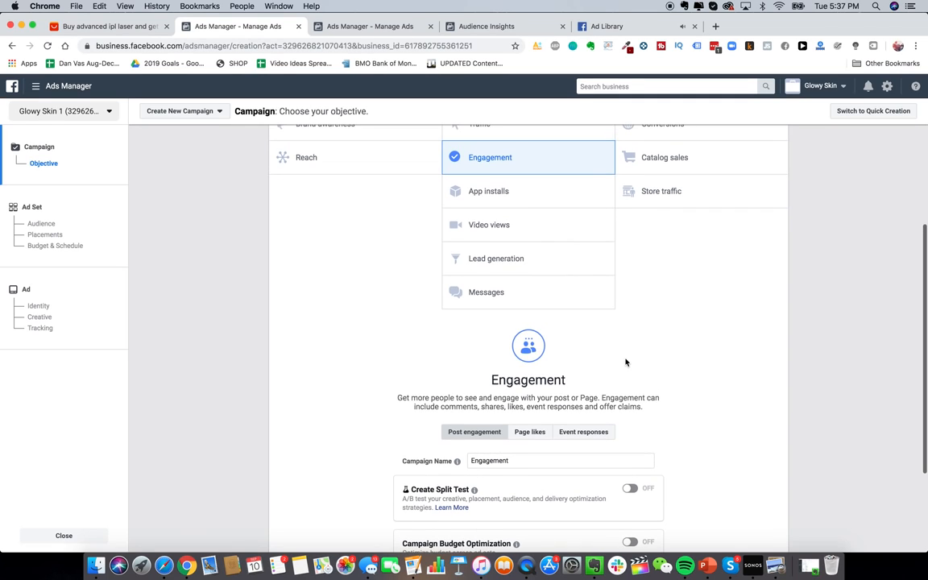
scroll(625, 363, "down", 2)
scroll(515, 160, "up", 5)
Step: Look at the Conversions objective, then return to Engagement
left_click(635, 190)
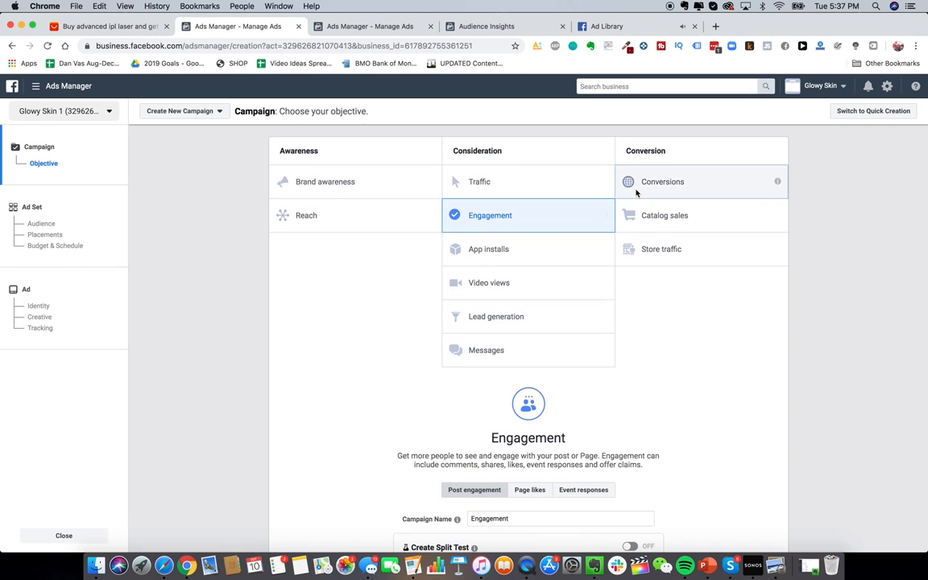
scroll(640, 201, "down", 5)
scroll(642, 197, "up", 4)
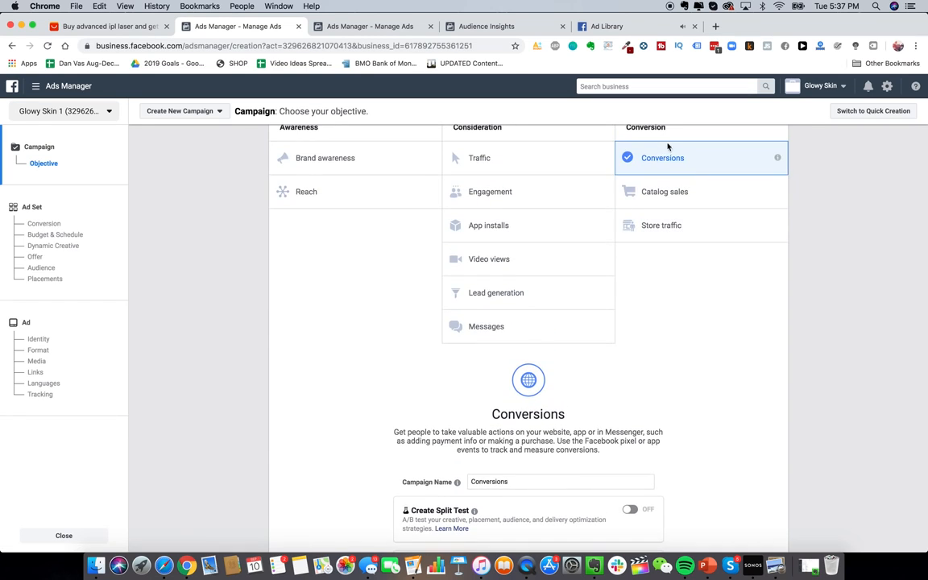
scroll(534, 274, "up", 2)
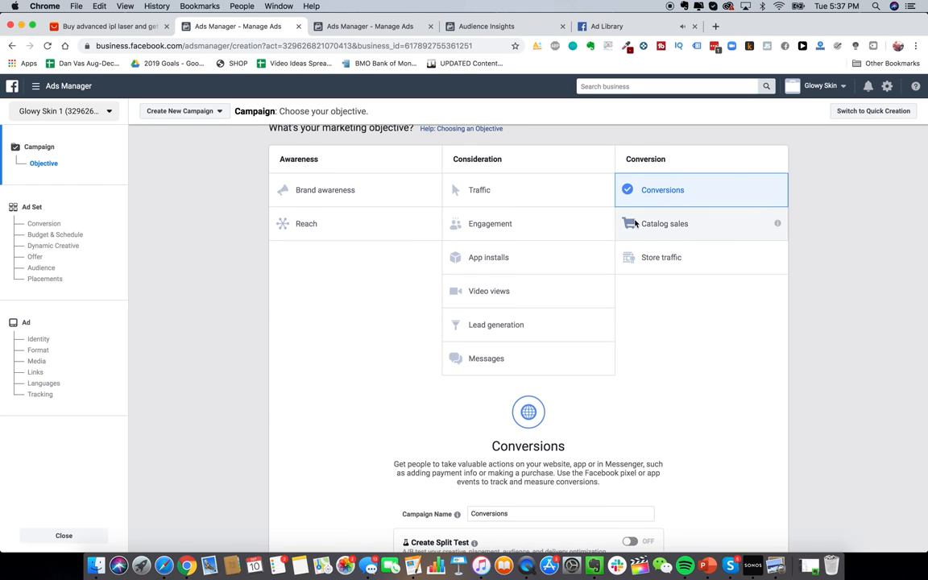
scroll(644, 214, "up", 1)
scroll(604, 225, "down", 3)
scroll(593, 226, "up", 3)
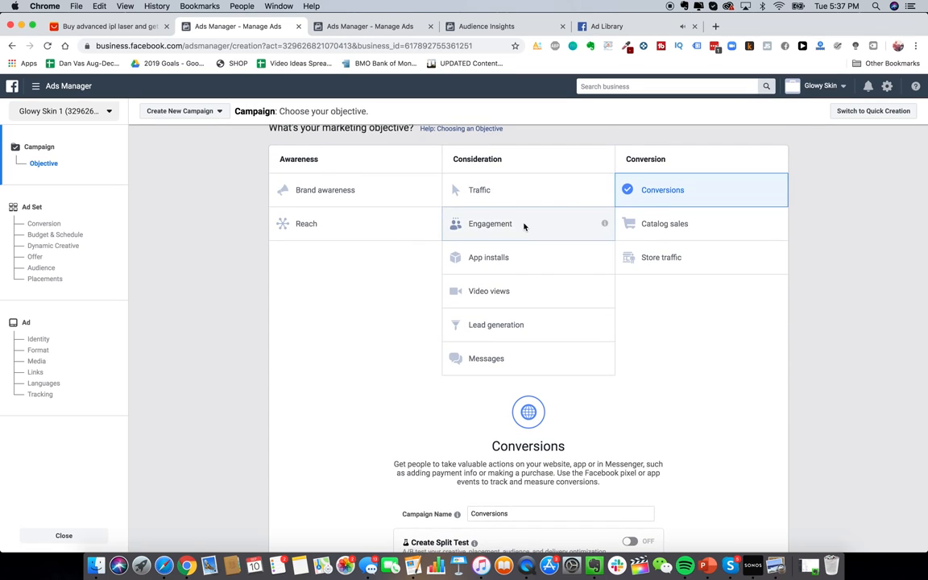
left_click(525, 226)
scroll(524, 228, "down", 3)
Step: Name the campaign PPE_GS_BROAD and continue to the ad set
triple_click(531, 378)
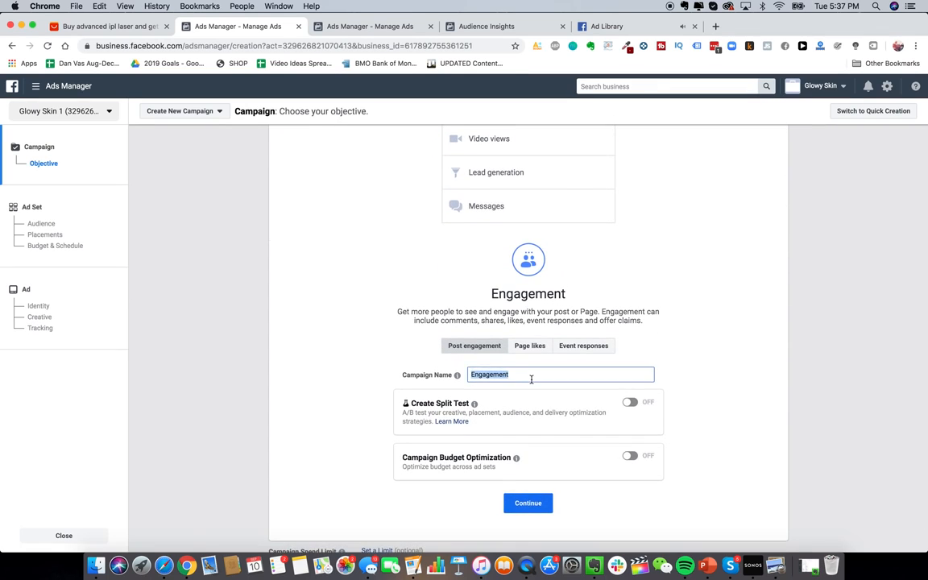
type("PP")
type("E_GS_N")
key("BackSpace")
type("BROAD")
left_click(529, 508)
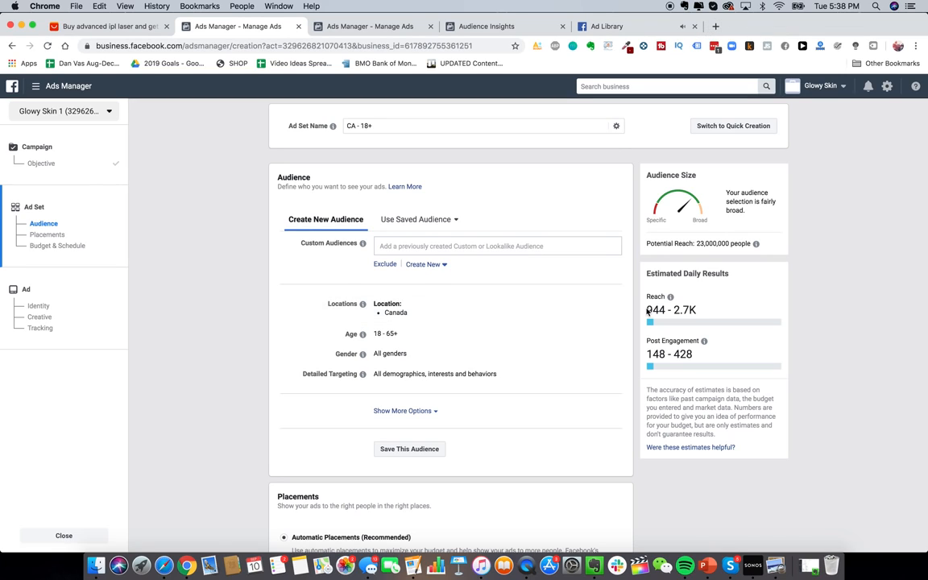
Step: Replace the Canada location with United States, Canada, Australia and United Kingdom
mouse_move(608, 306)
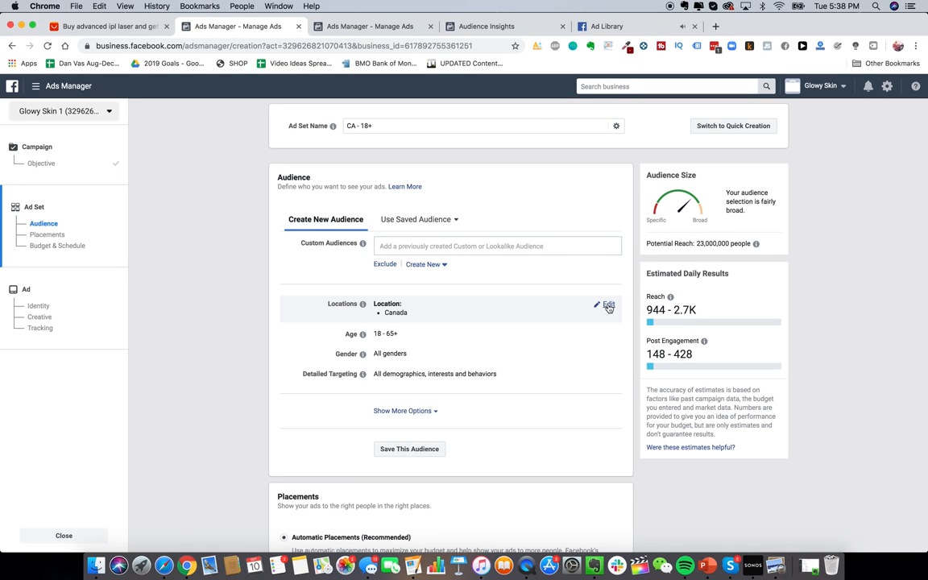
scroll(472, 375, "down", 1)
scroll(472, 375, "up", 1)
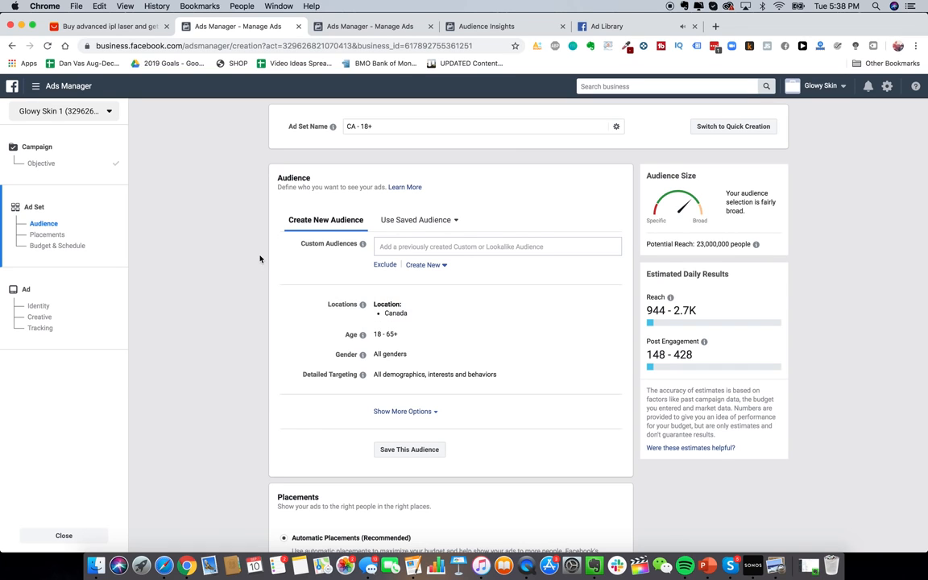
scroll(260, 259, "down", 3)
scroll(469, 291, "up", 3)
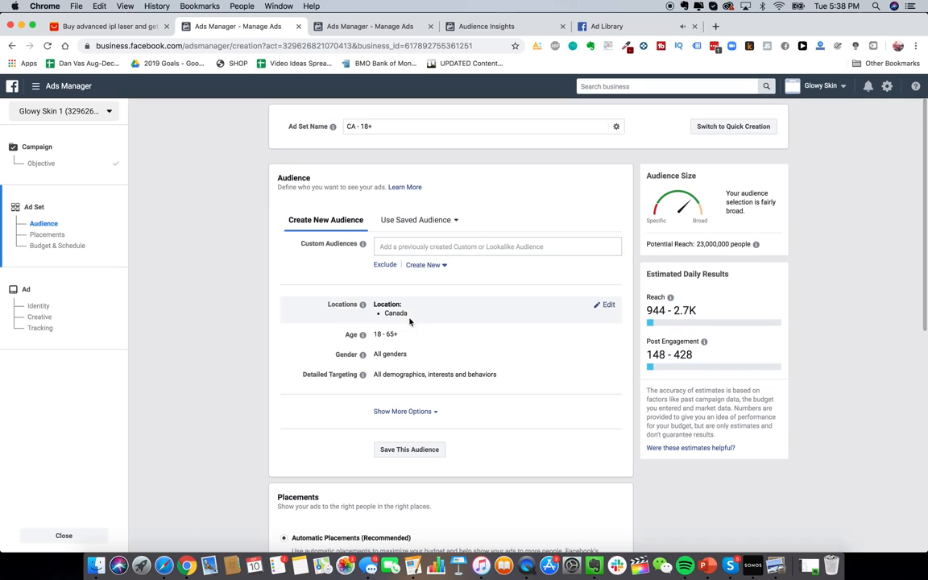
left_click(606, 304)
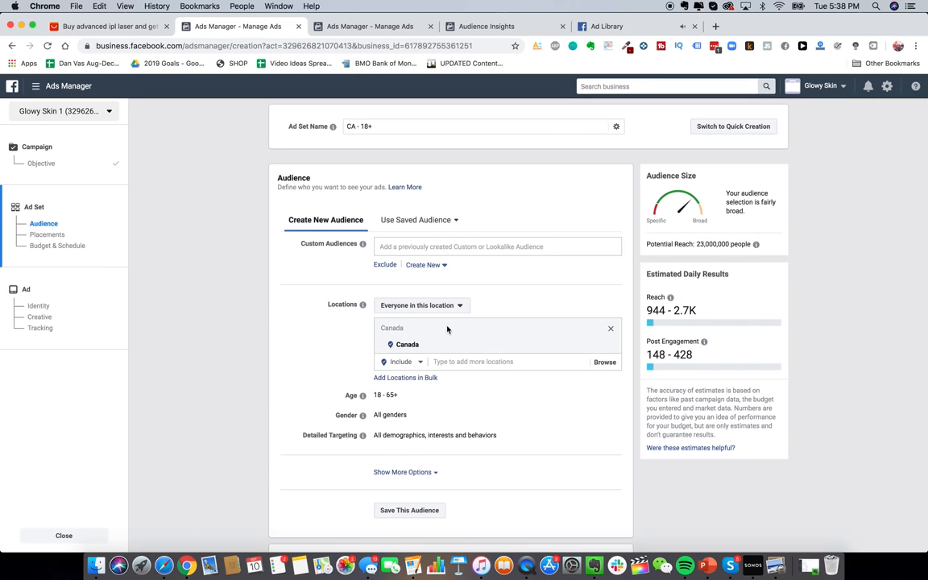
left_click(612, 347)
type("united states")
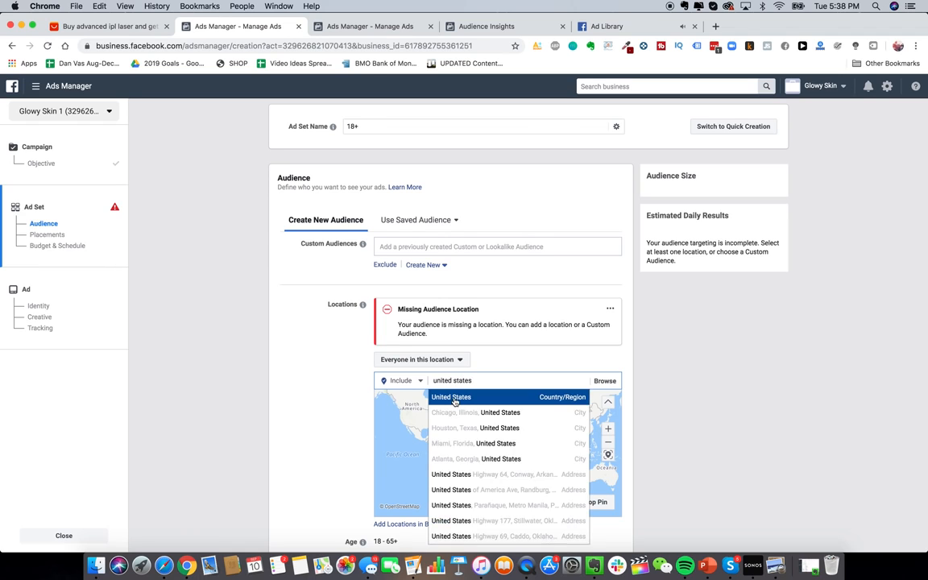
left_click(455, 400)
type("canada")
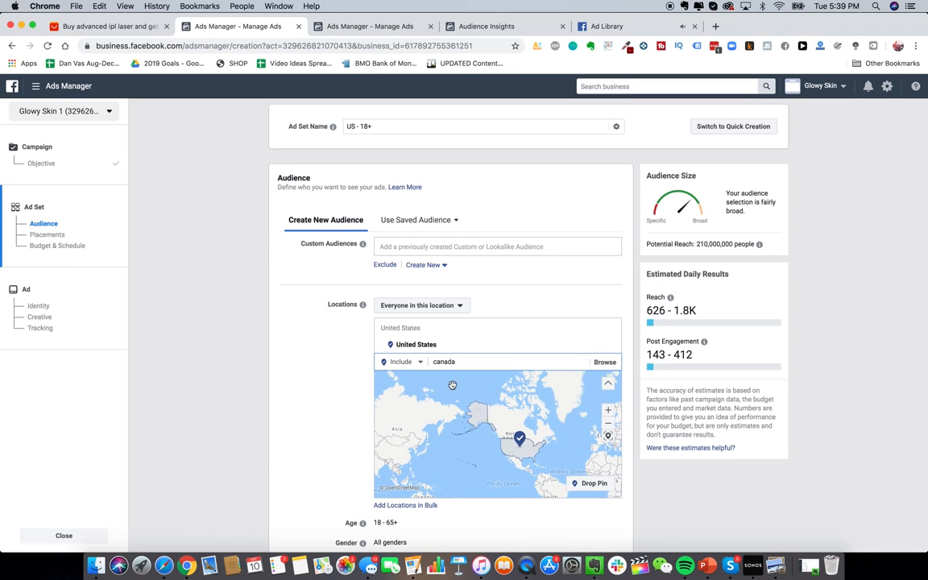
left_click(455, 380)
type("australia")
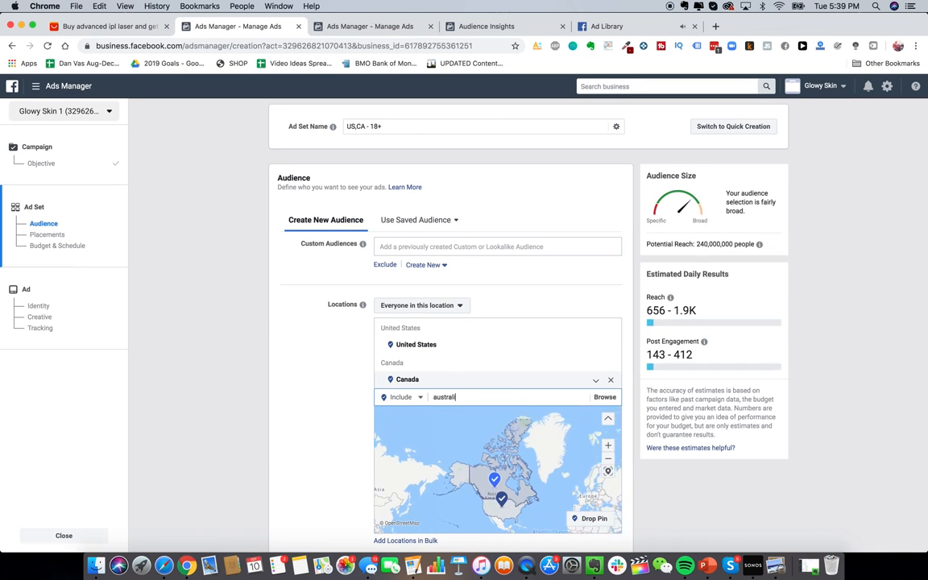
left_click(464, 409)
type("united k")
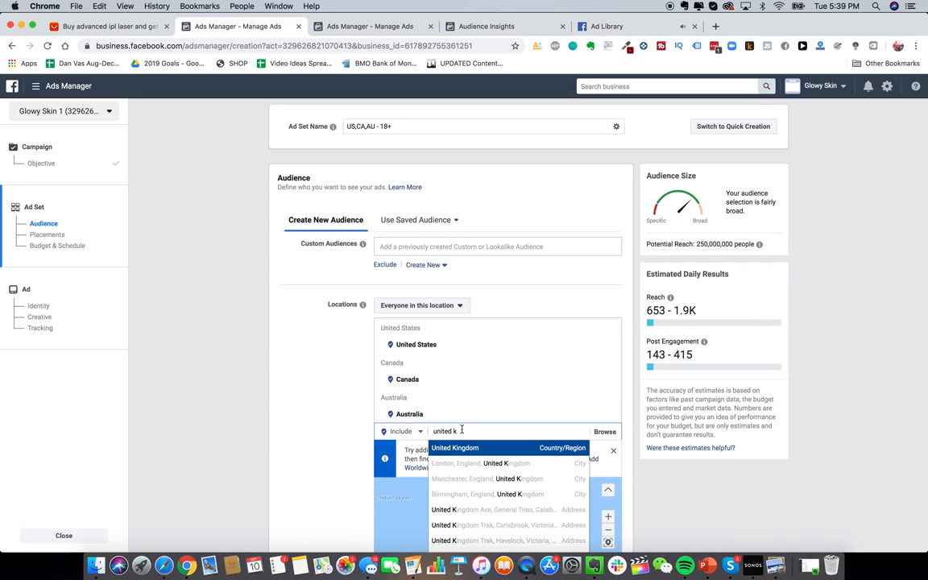
key("Return")
Step: Reach only people who live in these locations, keeping the 18-65+ age range
scroll(234, 325, "down", 5)
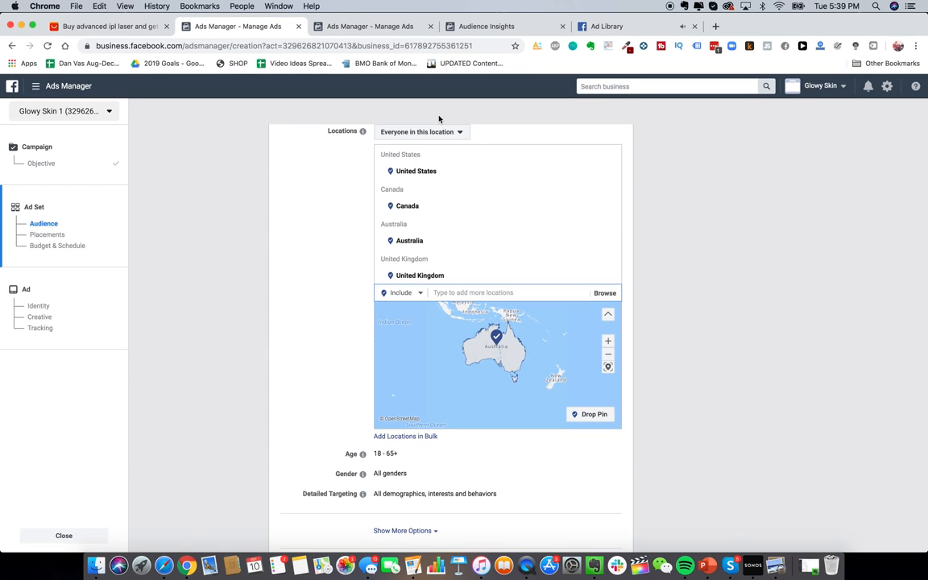
left_click(440, 133)
left_click(437, 163)
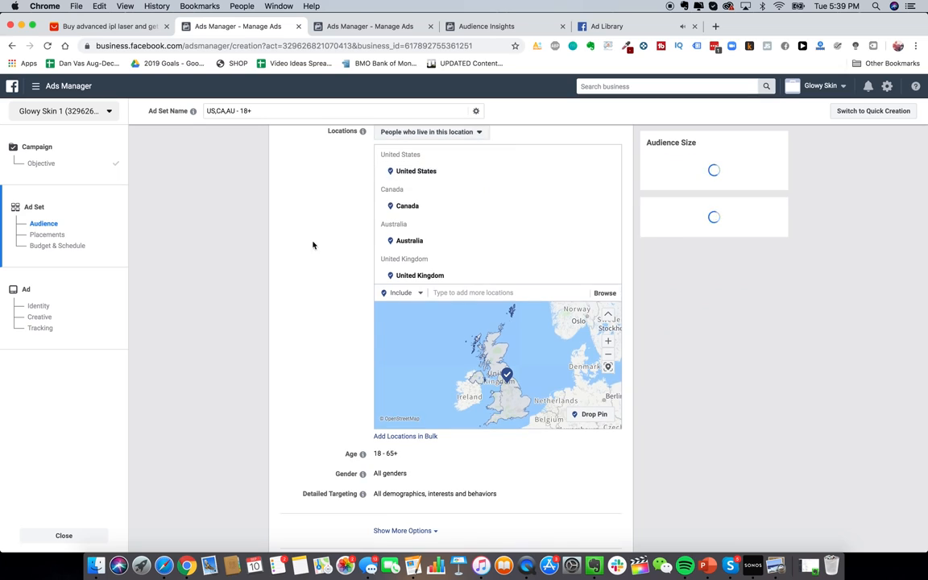
scroll(306, 290, "down", 3)
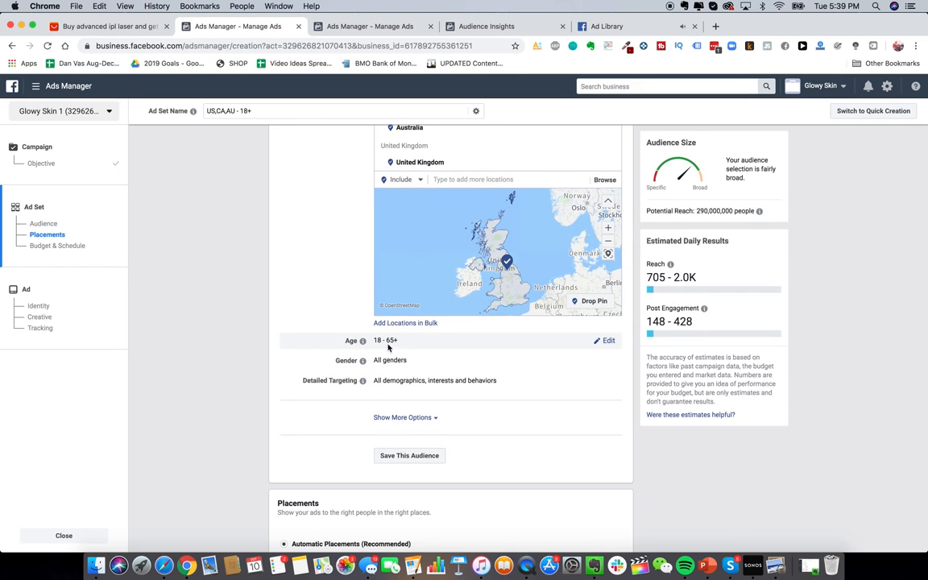
left_click_drag(372, 343, 403, 343)
scroll(393, 359, "down", 2)
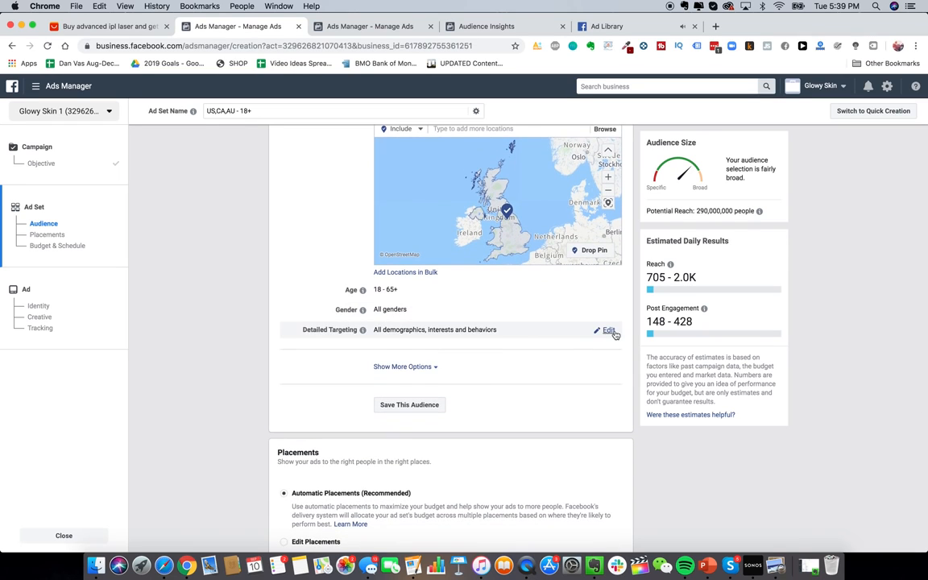
Step: Add the ULTA Beauty interest to detailed targeting, replacing the Ulta Beauty employer entry
left_click(608, 331)
left_click(456, 348)
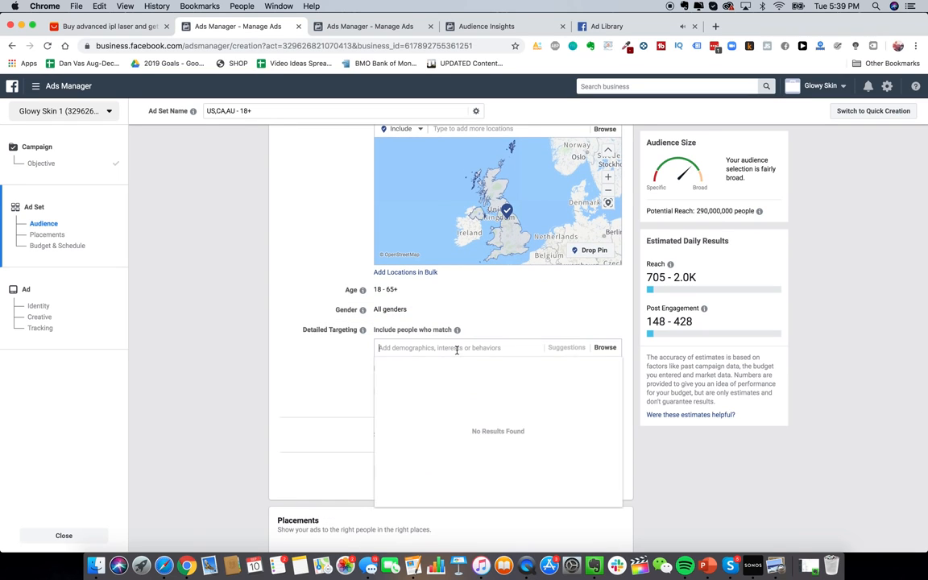
left_click(321, 369)
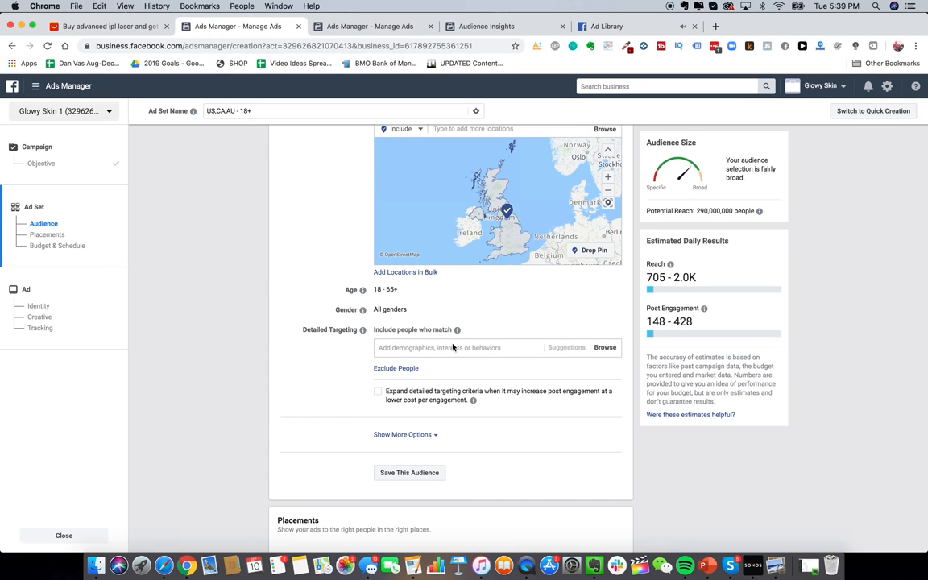
scroll(453, 348, "up", 1)
scroll(449, 385, "up", 1)
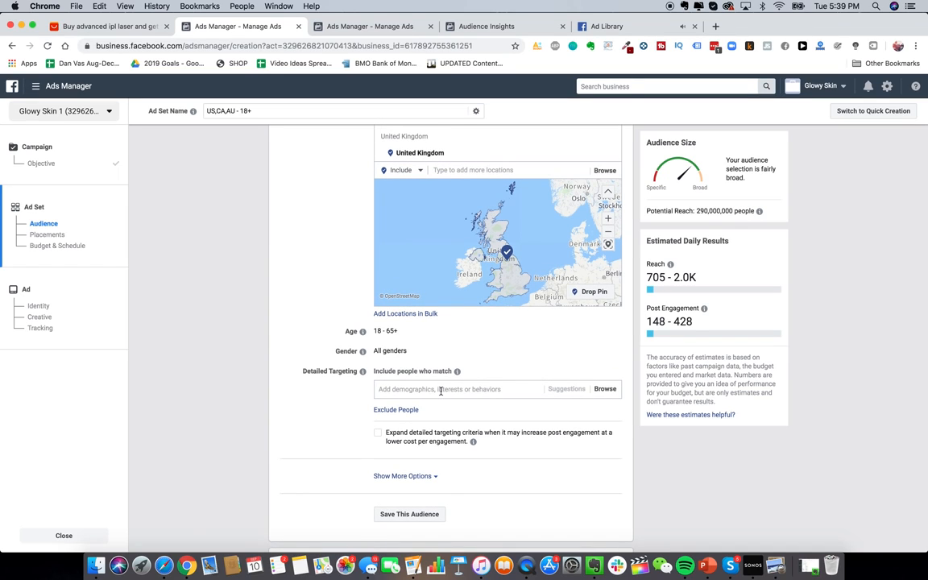
left_click(441, 391)
type("ulta beauty")
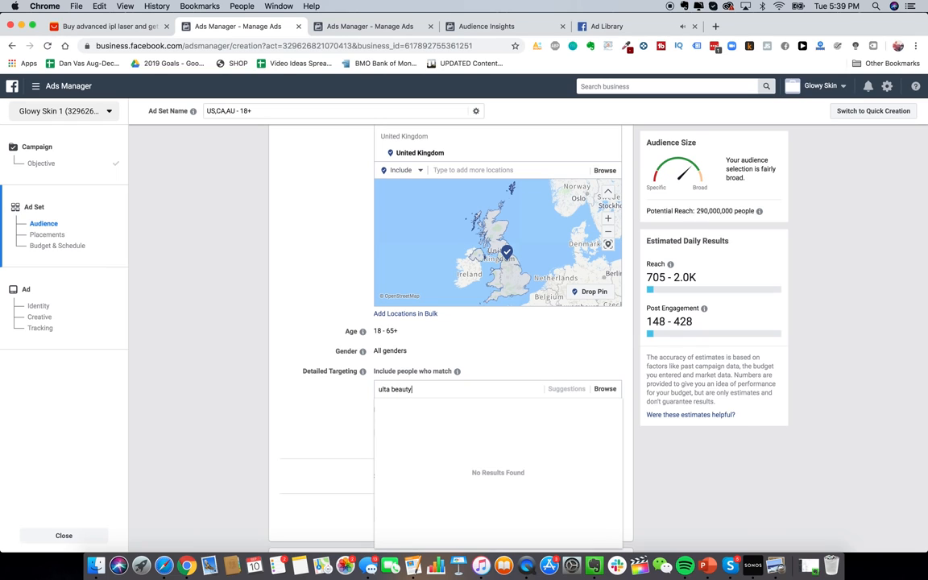
left_click(436, 410)
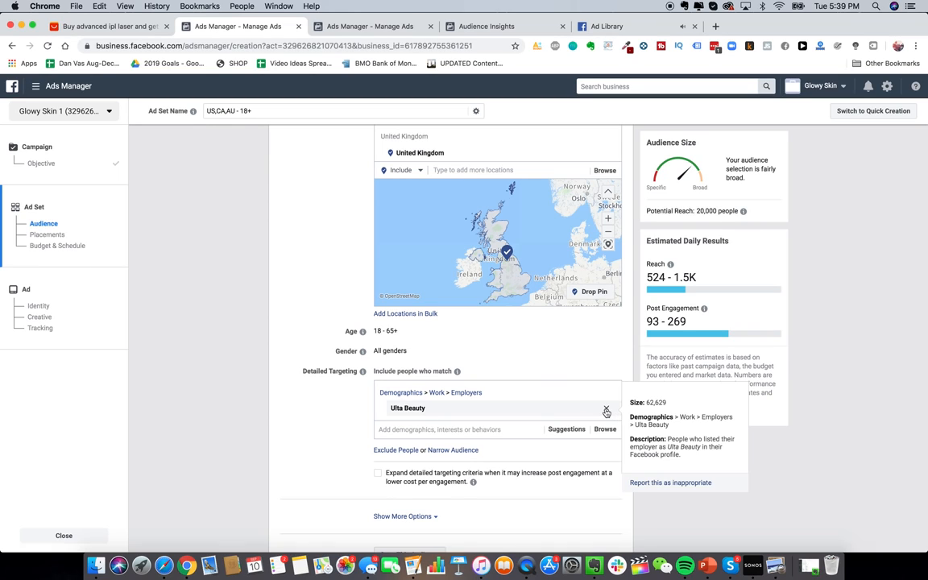
left_click(430, 408)
type("ulta bea")
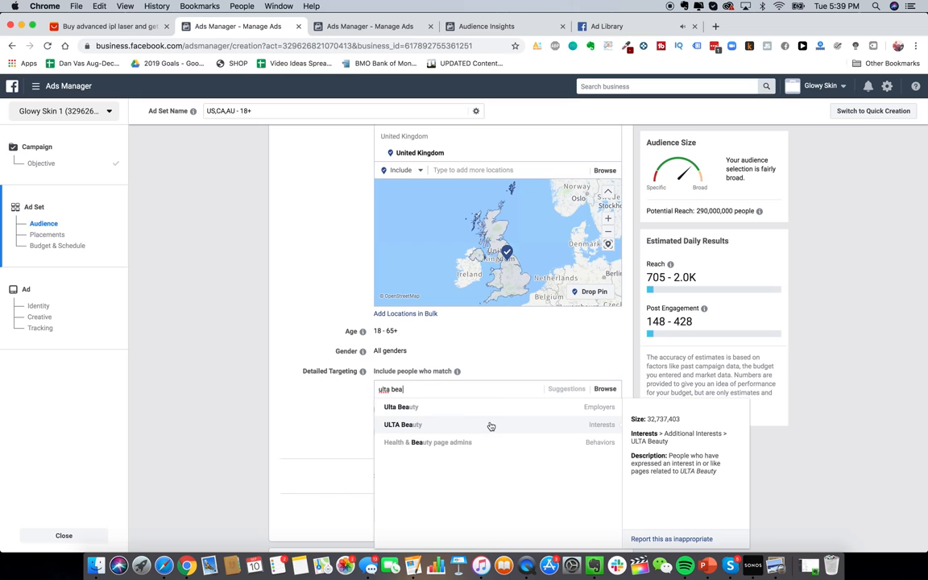
left_click(491, 425)
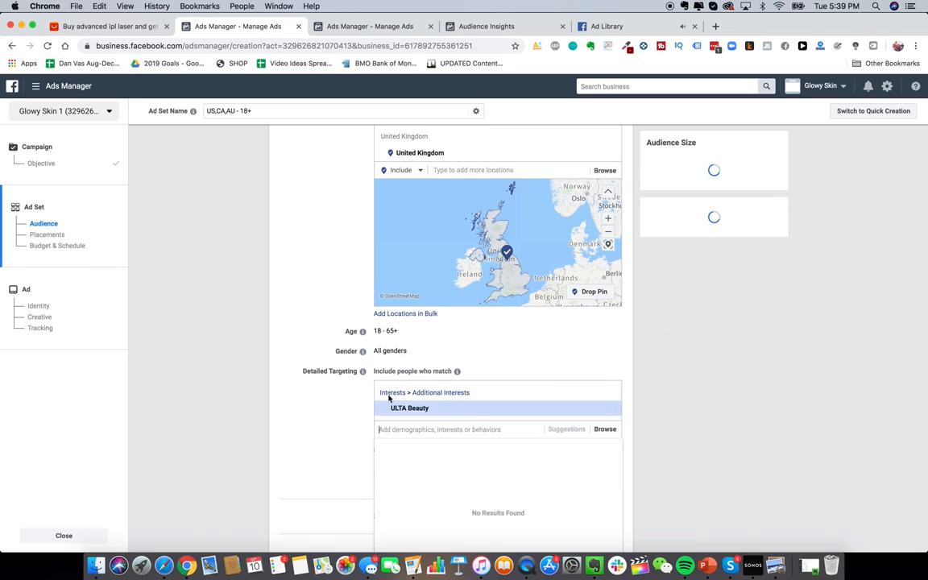
Step: Show more audience options and start editing the Languages setting
scroll(338, 373, "down", 4)
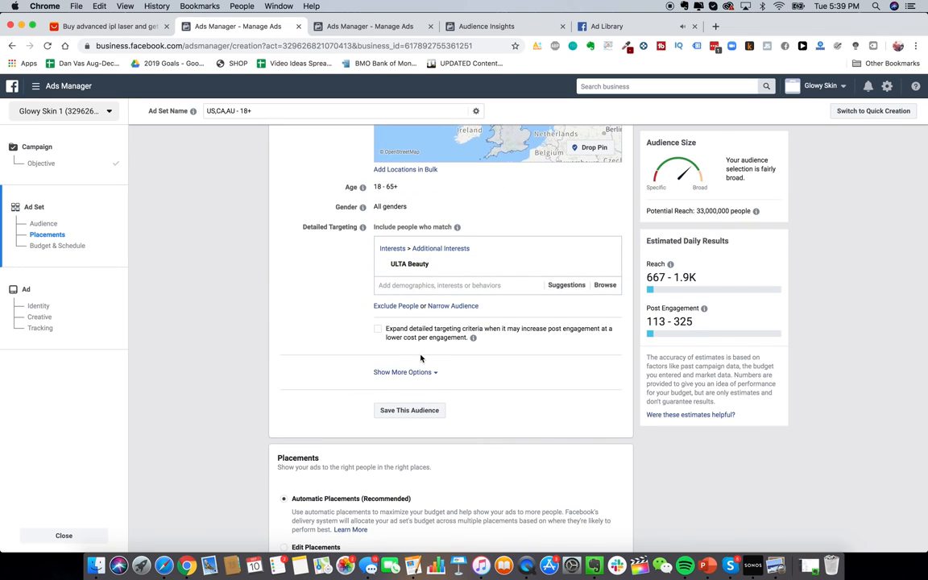
scroll(422, 358, "down", 1)
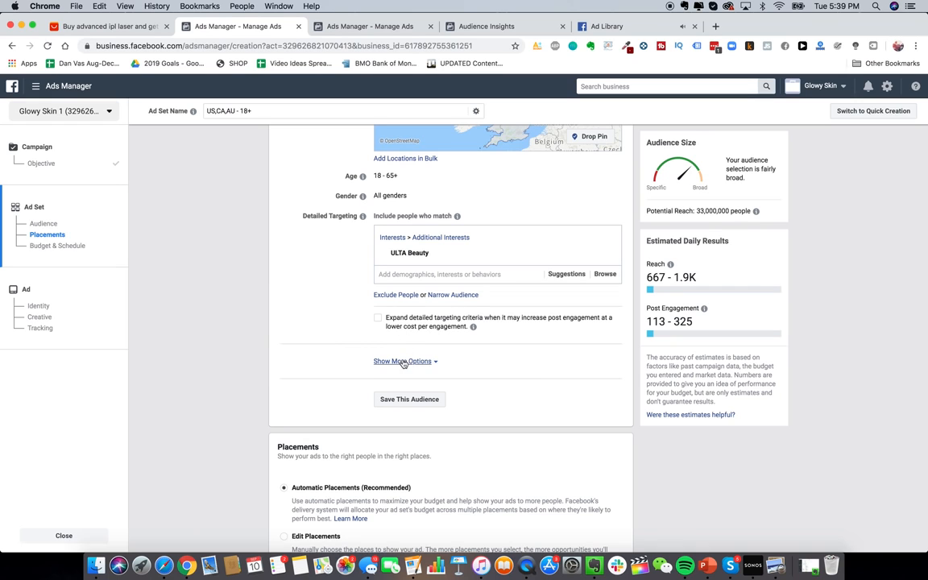
scroll(419, 367, "up", 1)
scroll(420, 368, "up", 1)
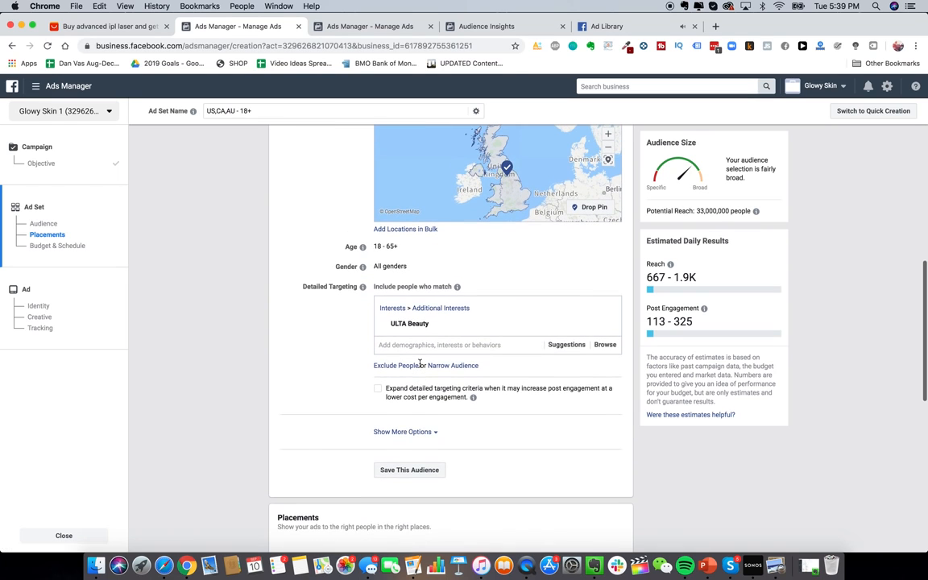
left_click(411, 432)
scroll(338, 366, "down", 3)
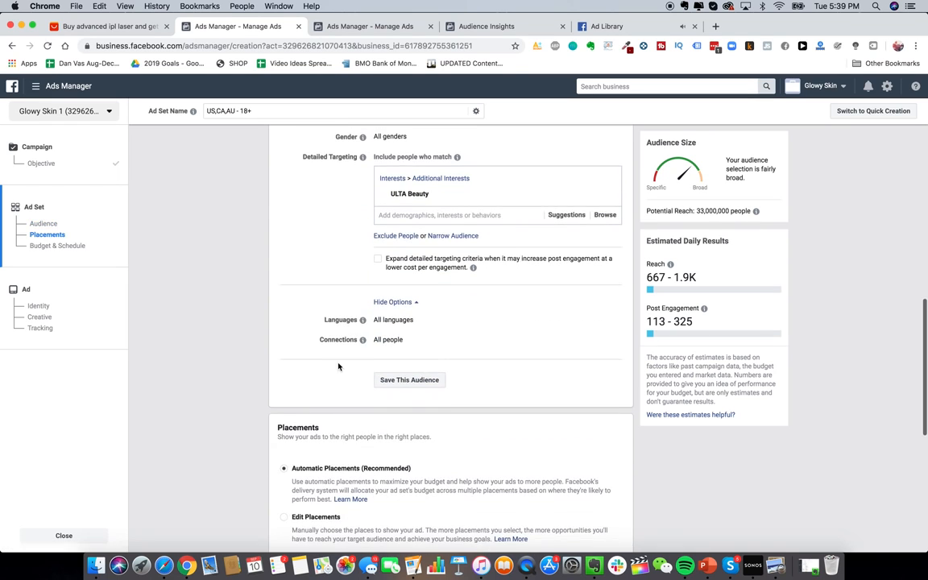
scroll(338, 364, "up", 1)
left_click(607, 378)
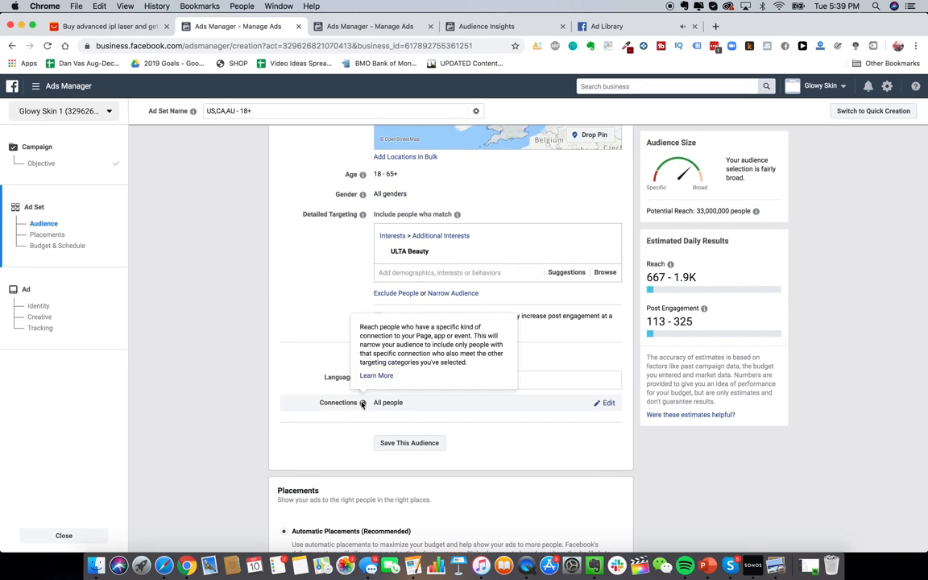
scroll(338, 363, "down", 6)
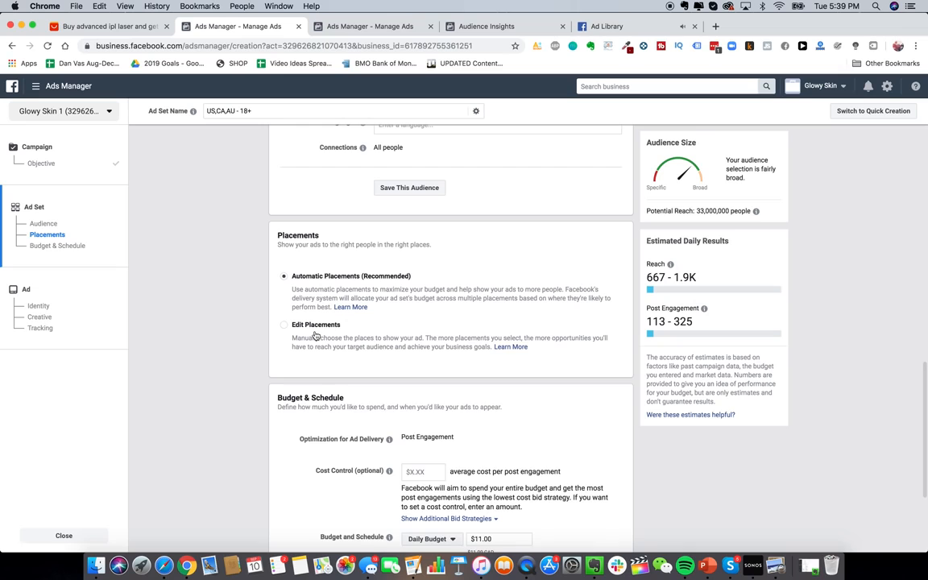
left_click(286, 326)
scroll(491, 322, "down", 5)
left_click(477, 366)
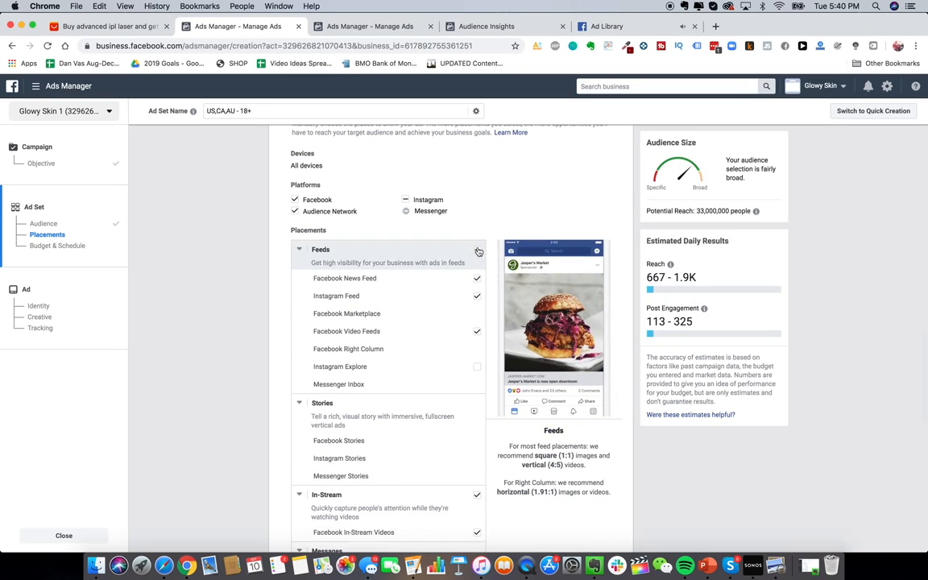
scroll(475, 367, "down", 3)
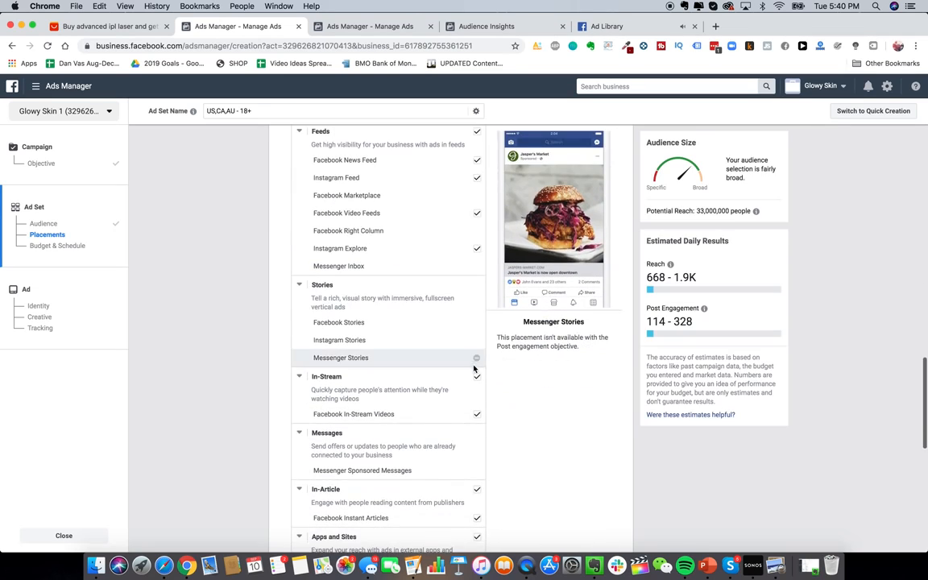
left_click(476, 131)
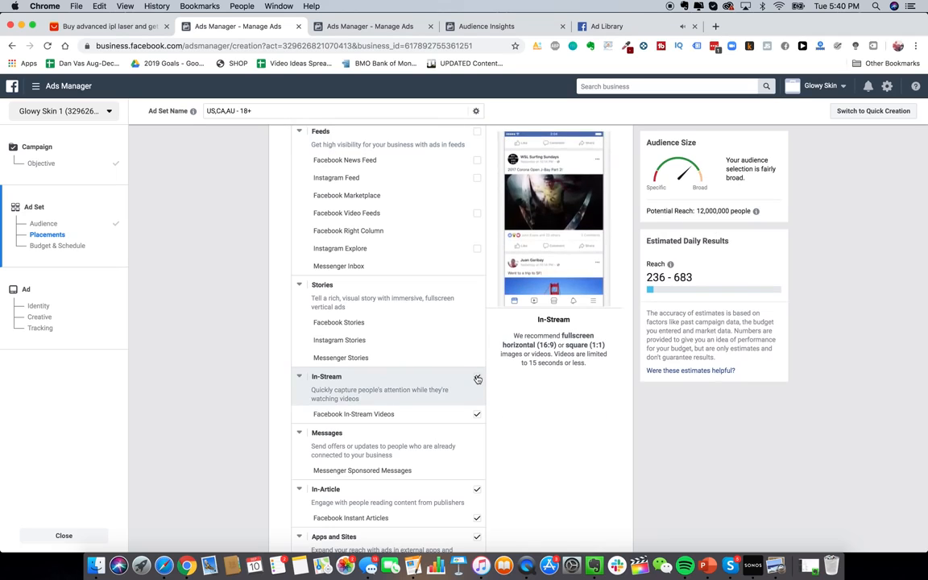
left_click(477, 376)
scroll(483, 403, "down", 3)
left_click(477, 387)
left_click(476, 433)
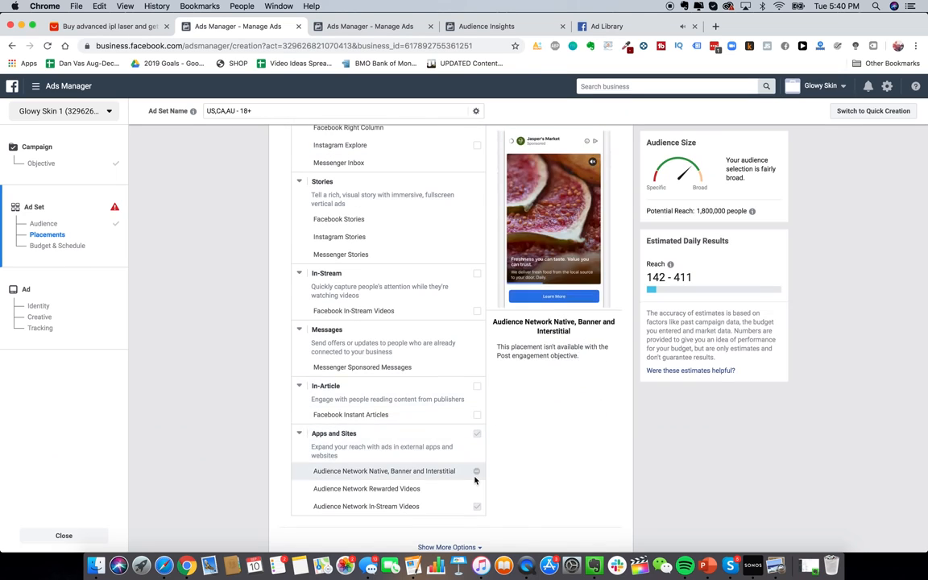
scroll(463, 403, "up", 5)
scroll(508, 266, "up", 1)
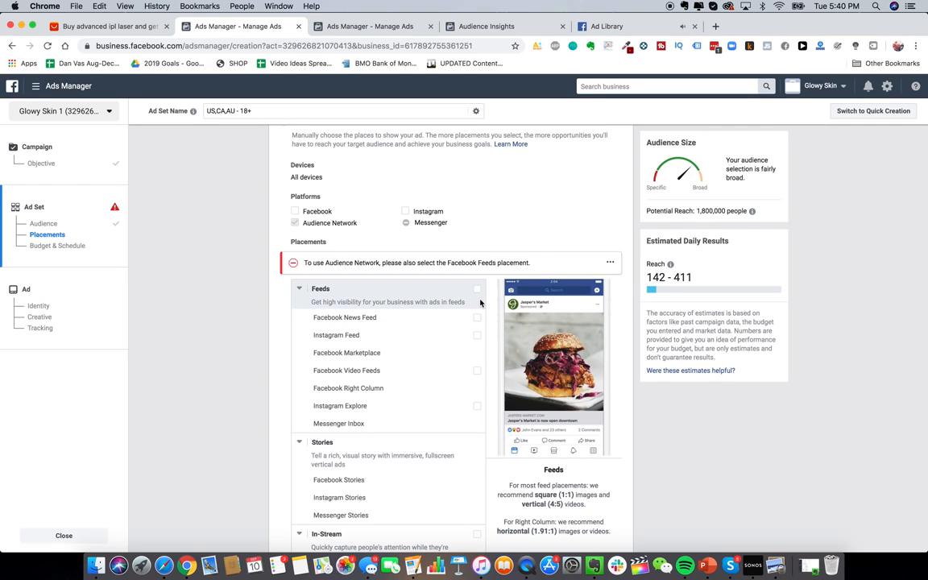
scroll(459, 276, "up", 1)
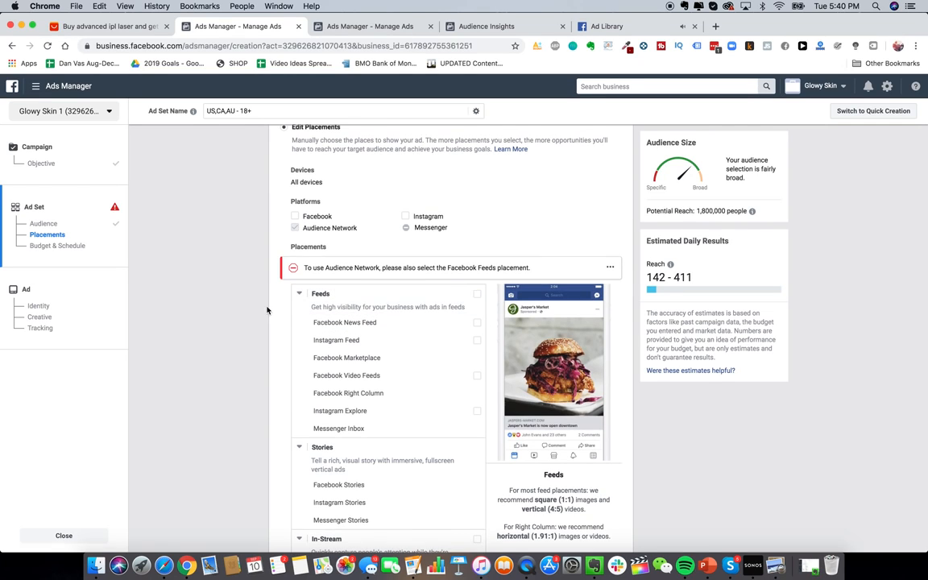
left_click(478, 326)
left_click(476, 313)
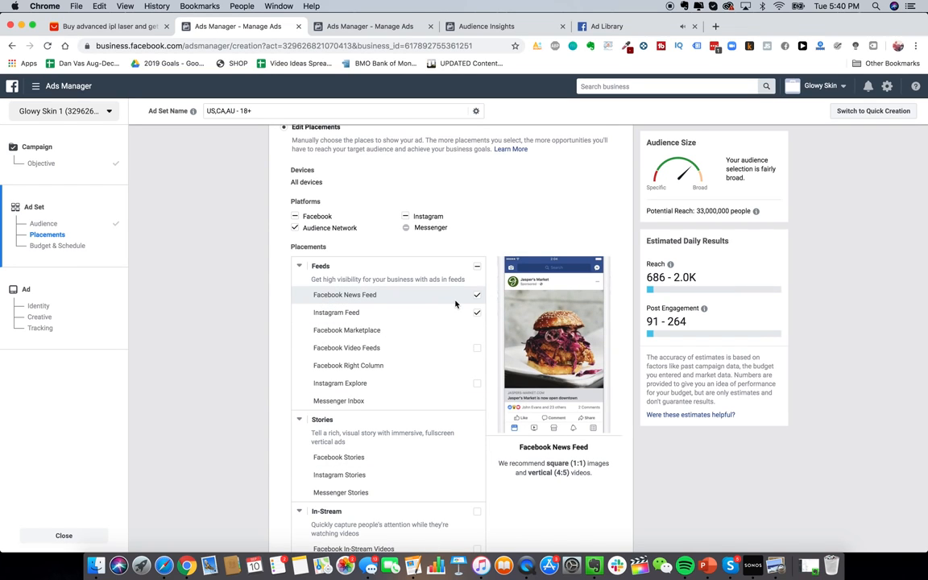
scroll(460, 428, "down", 5)
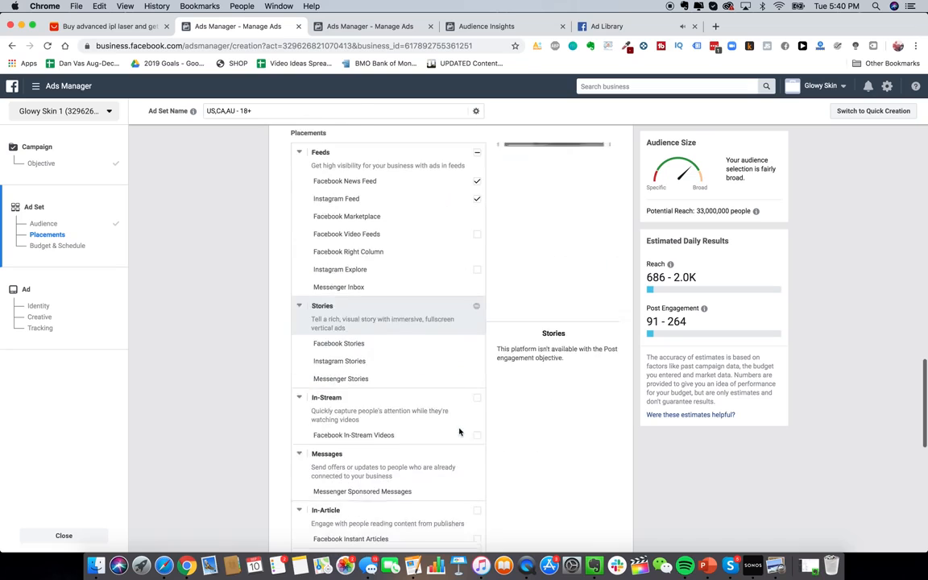
scroll(451, 419, "up", 8)
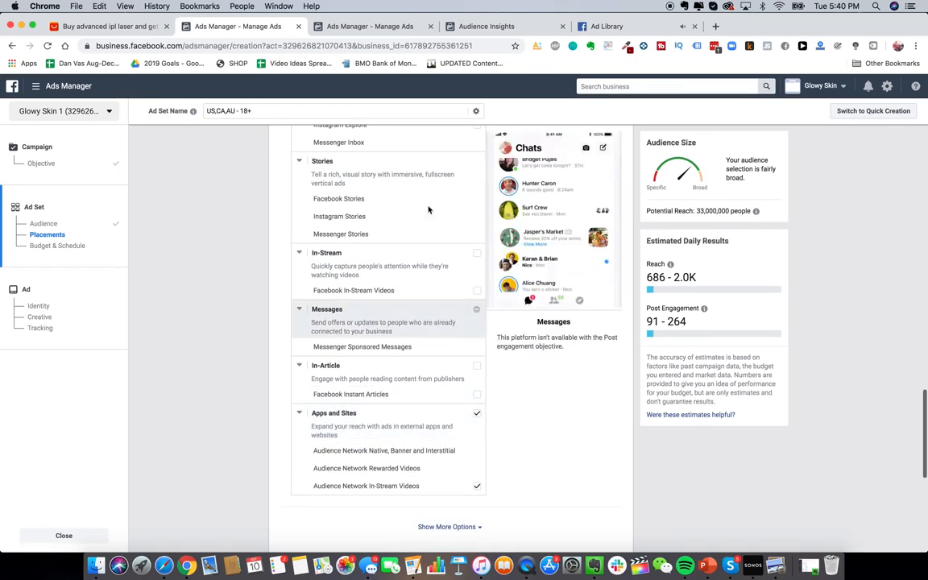
left_click(375, 272)
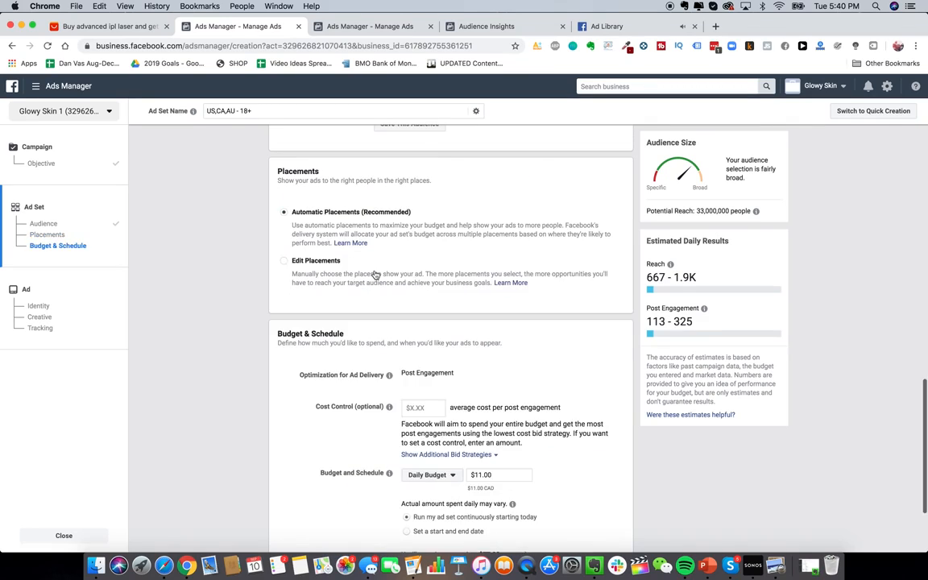
scroll(253, 262, "up", 2)
scroll(253, 262, "up", 1)
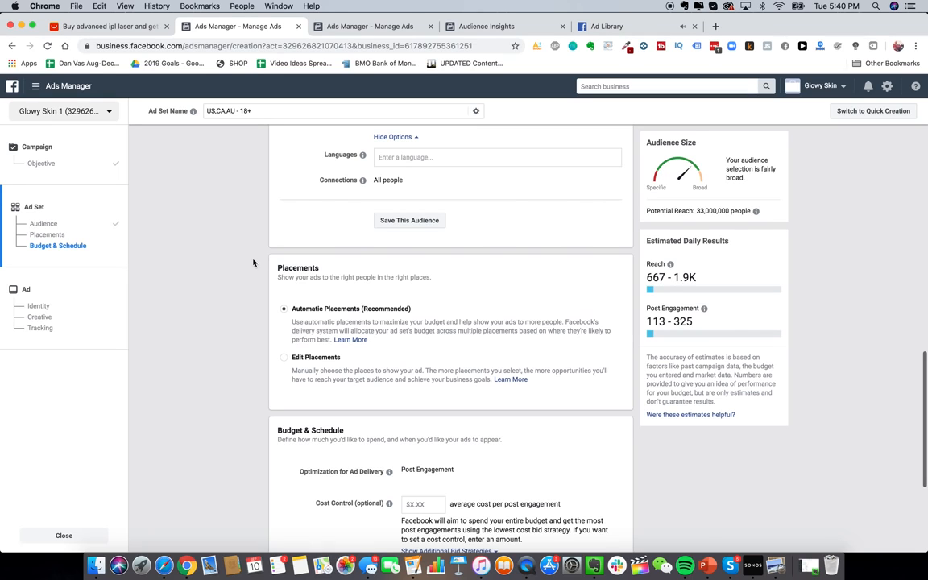
scroll(262, 279, "up", 5)
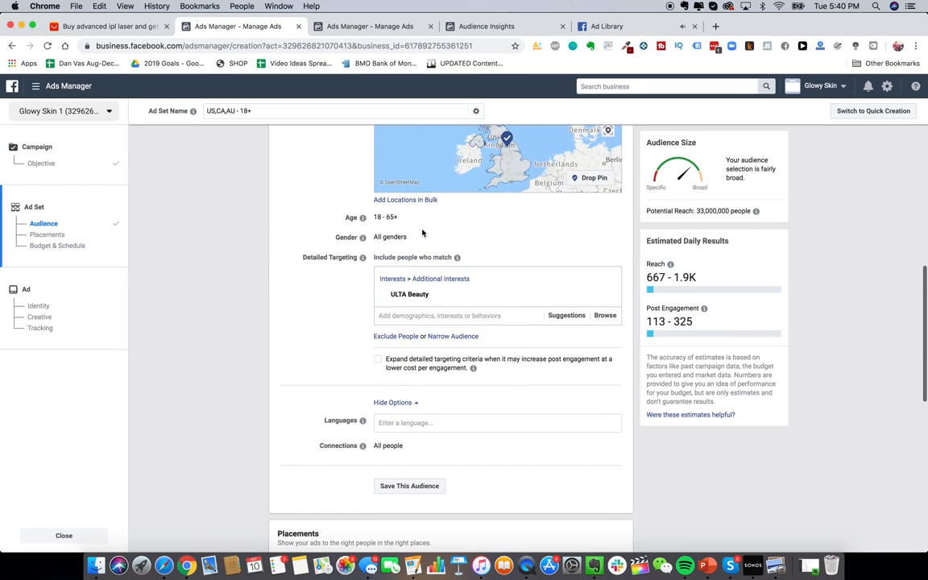
scroll(422, 232, "up", 7)
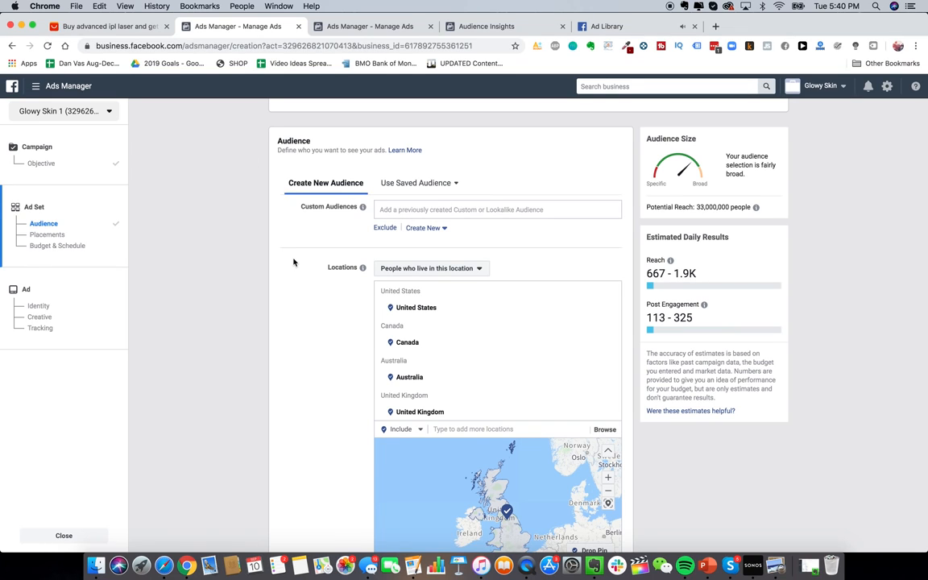
scroll(292, 290, "down", 2)
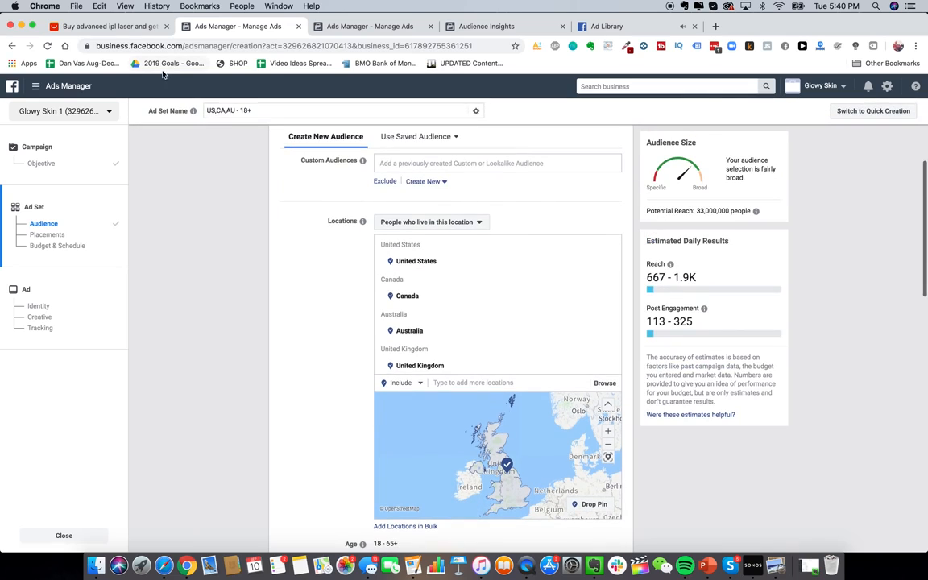
left_click(35, 85)
left_click(94, 279)
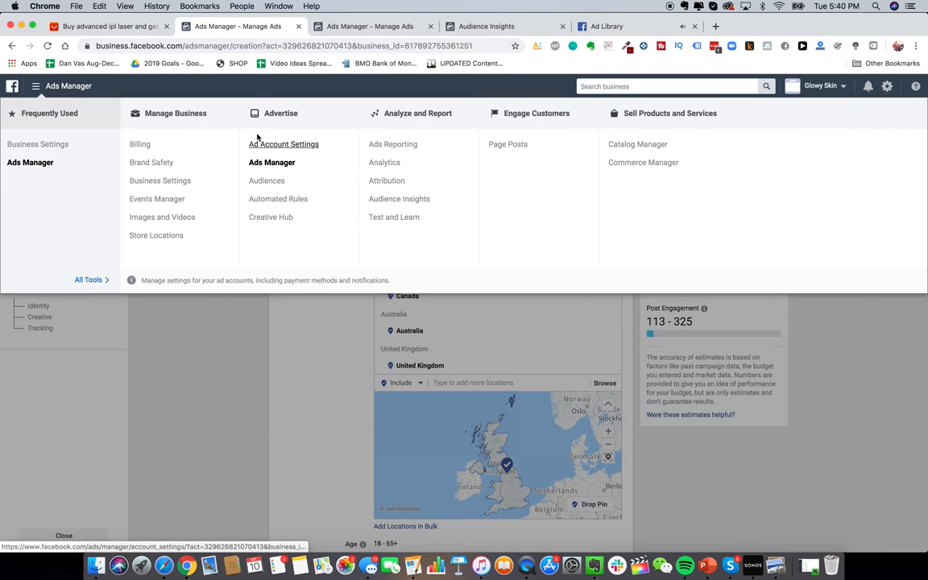
left_click(296, 379)
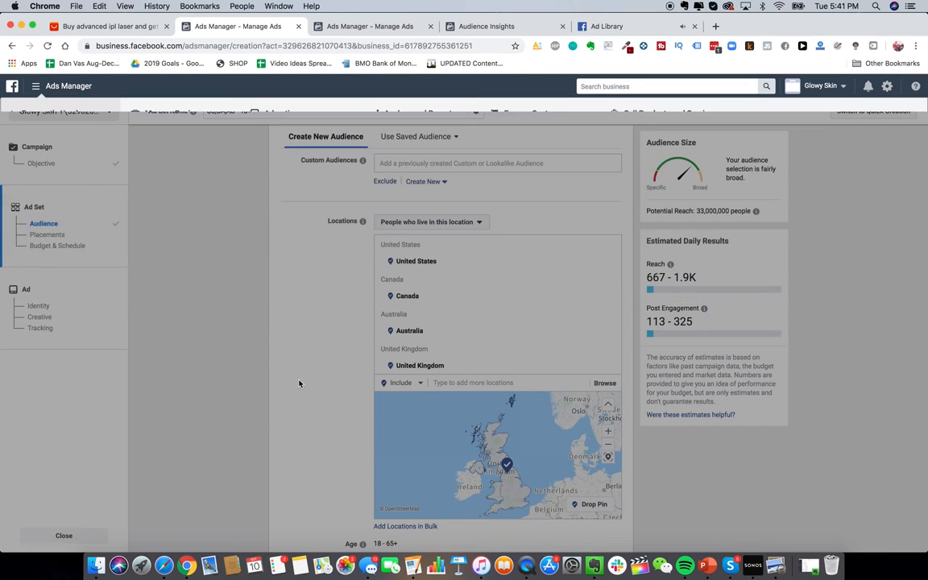
scroll(298, 381, "down", 5)
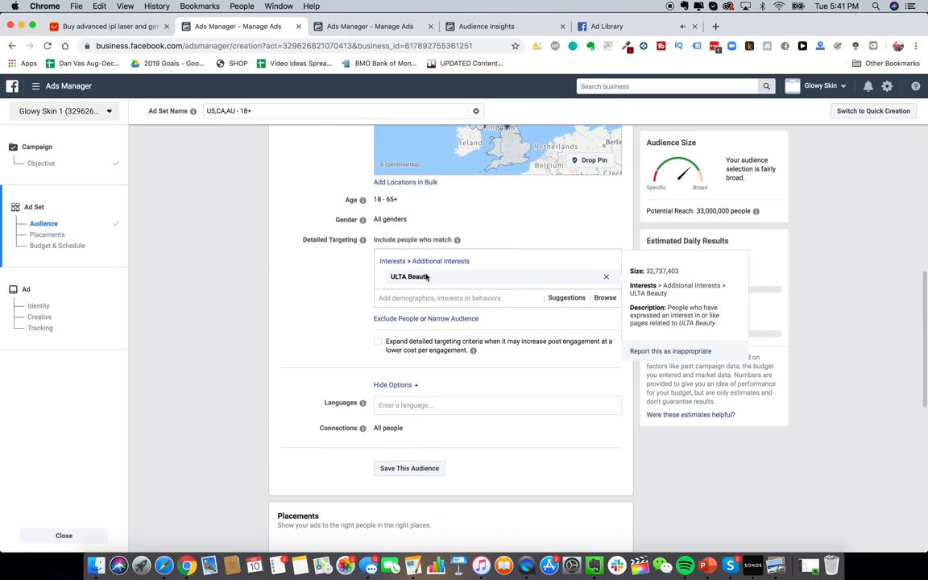
mouse_move(619, 306)
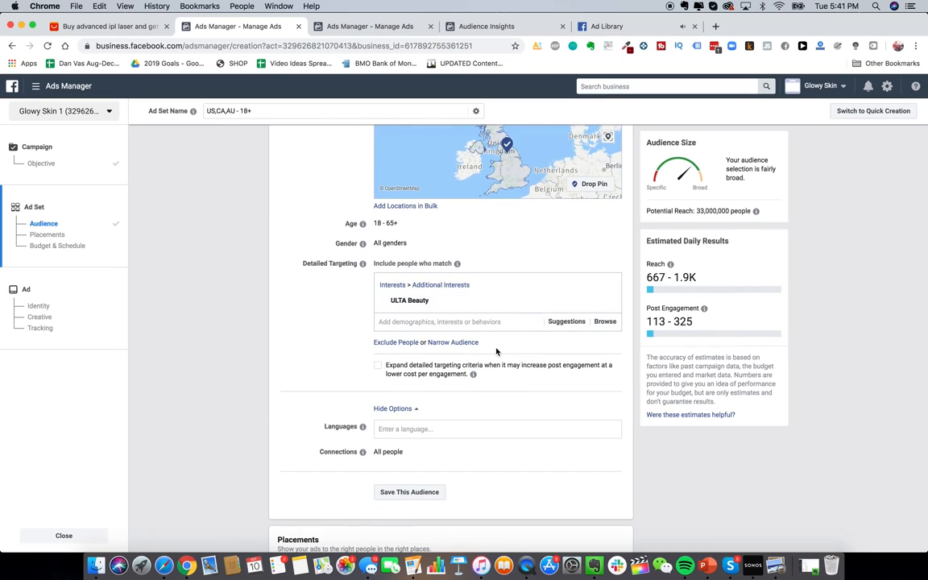
scroll(495, 352, "down", 5)
scroll(334, 348, "down", 3)
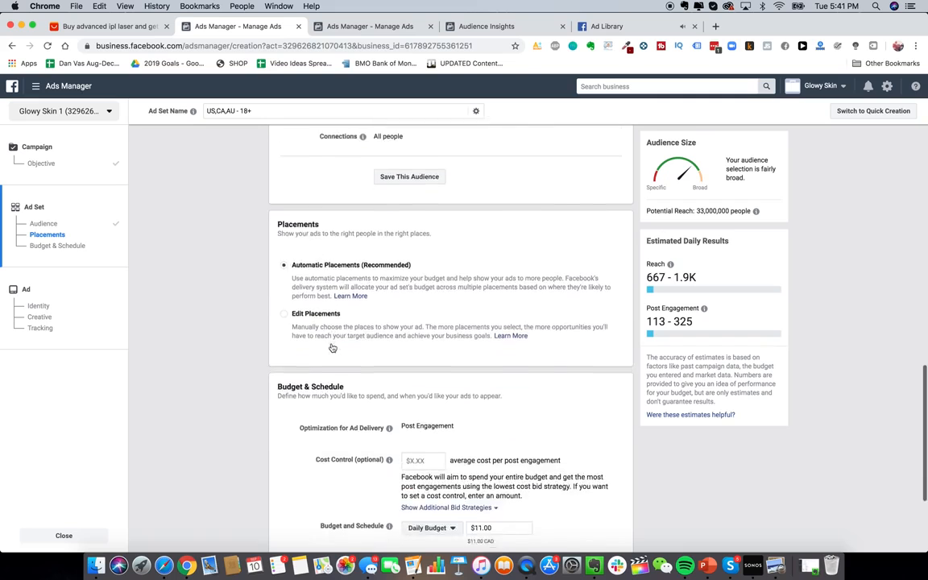
left_click(331, 345)
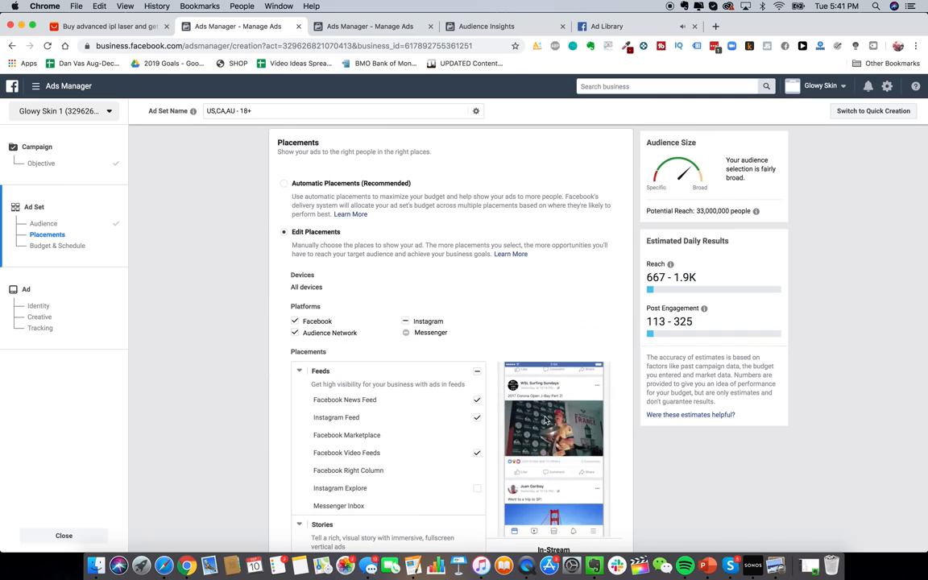
scroll(546, 420, "down", 6)
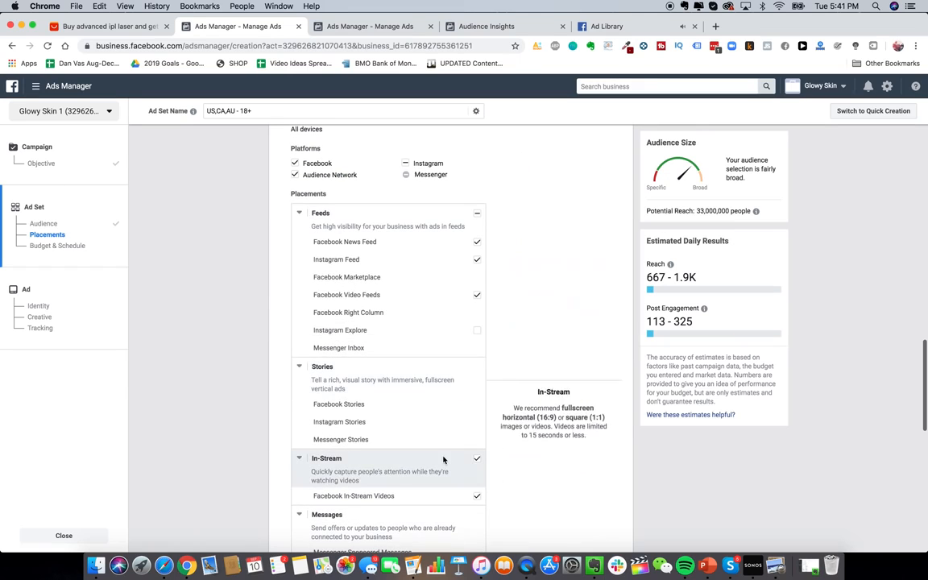
scroll(442, 206, "down", 4)
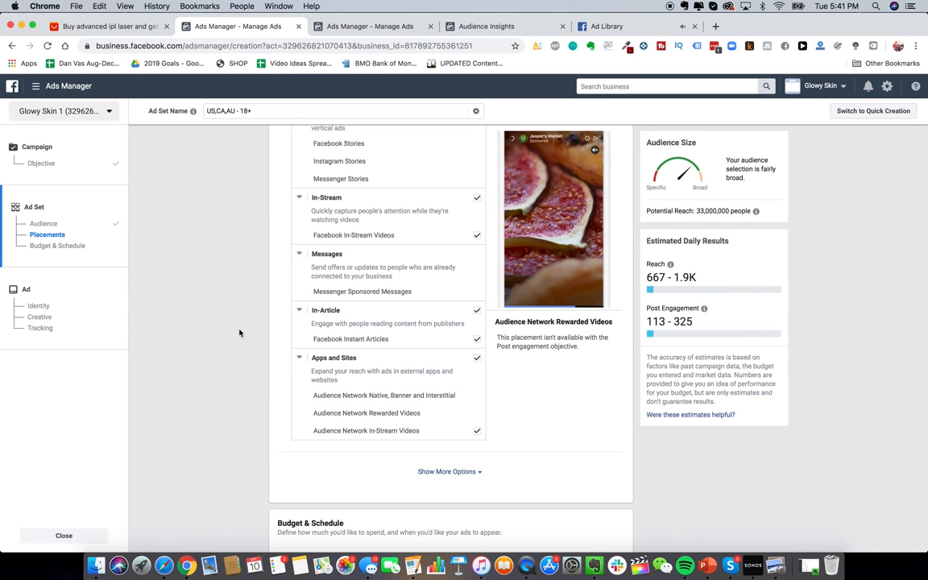
scroll(241, 339, "up", 1)
scroll(261, 408, "down", 5)
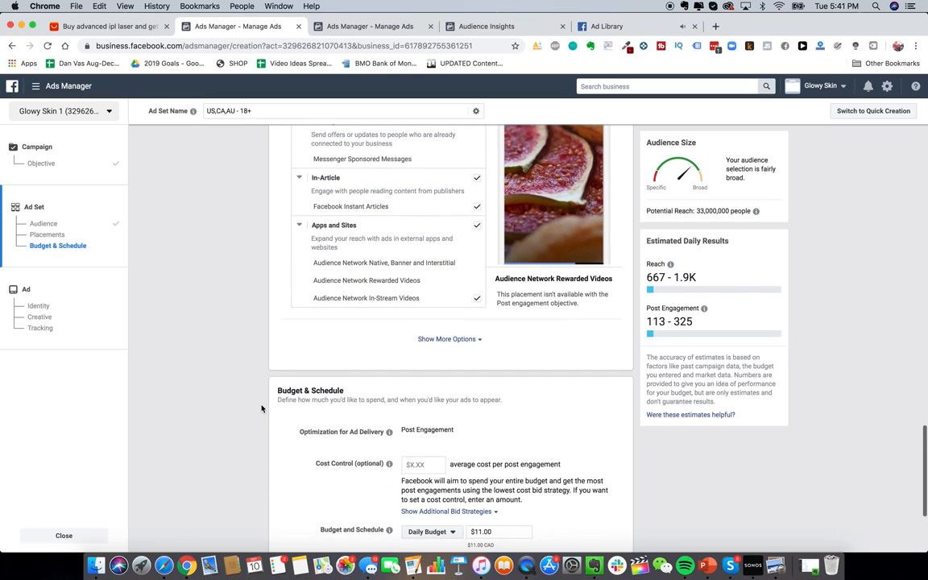
scroll(261, 408, "up", 5)
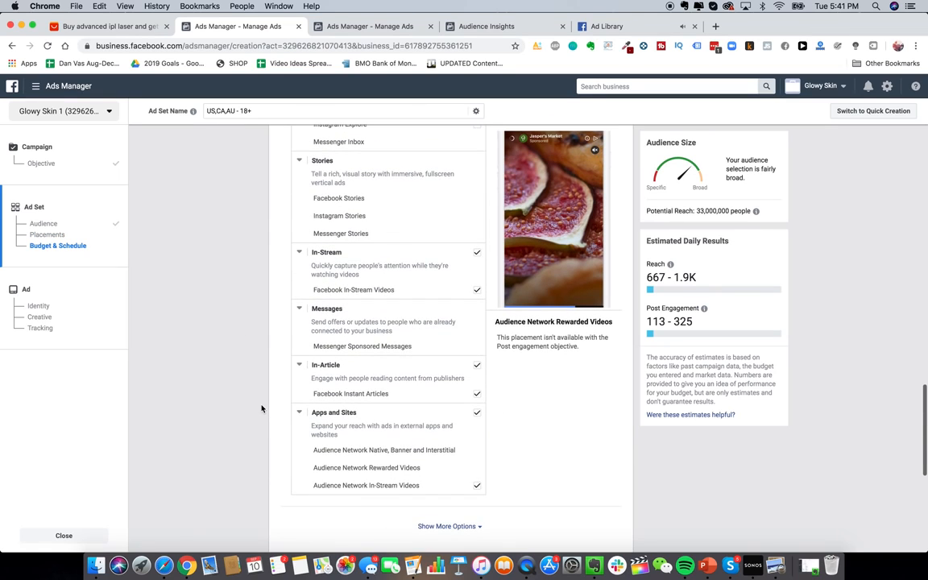
scroll(261, 409, "up", 10)
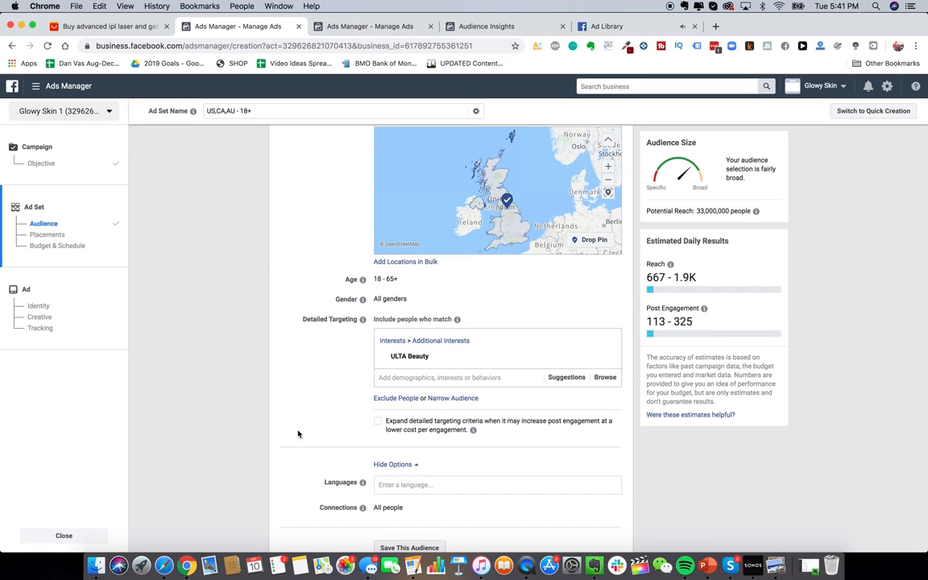
scroll(297, 434, "up", 5)
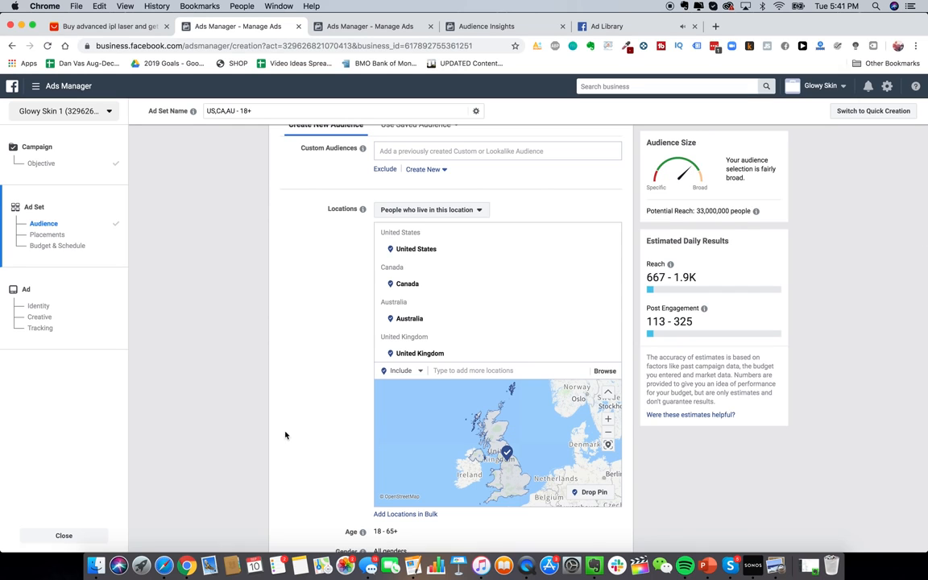
Step: Close the ad set editor without saving and start a new campaign with Conversions selected
left_click(63, 535)
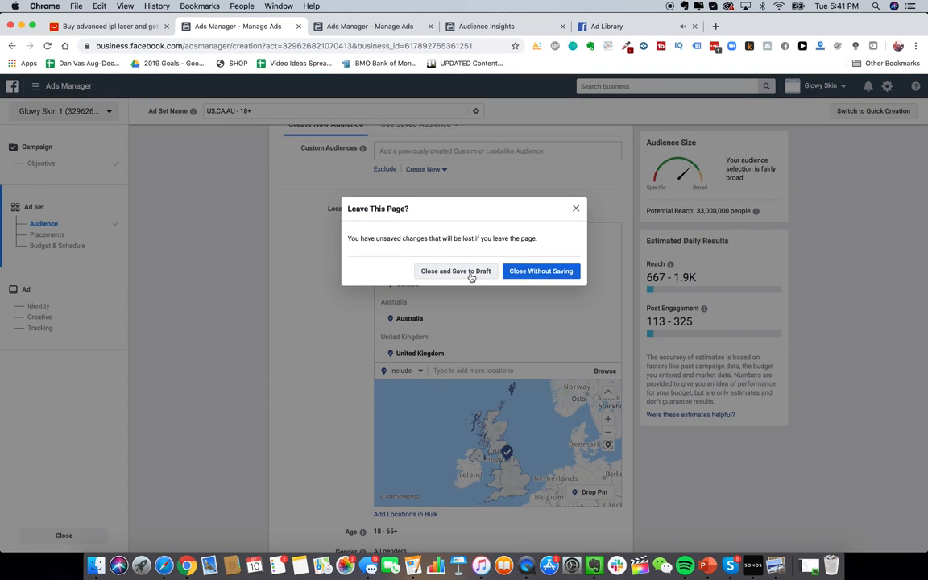
left_click(532, 273)
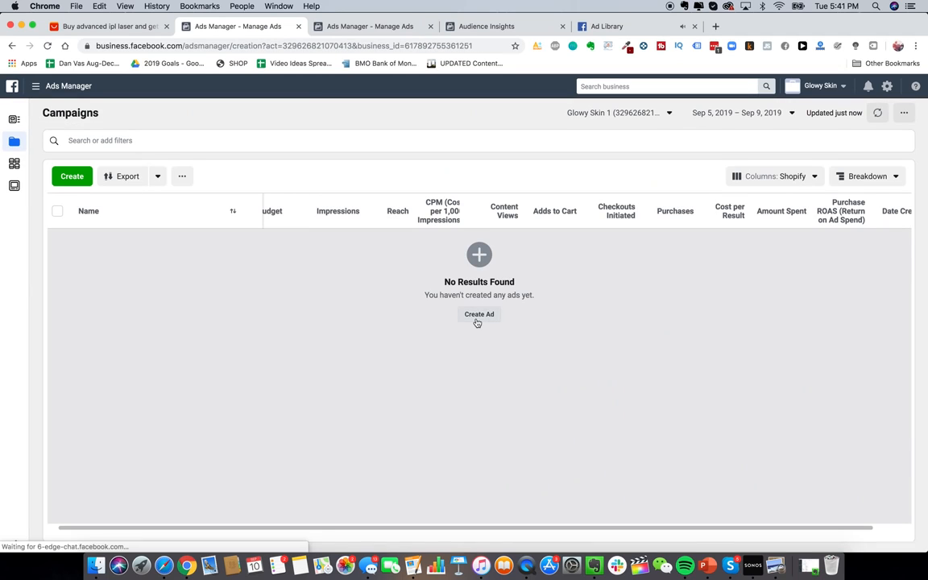
left_click(478, 315)
left_click(673, 266)
Step: Go to Page Posts from the business tools menu, confirming Leave This Page
scroll(564, 266, "down", 1)
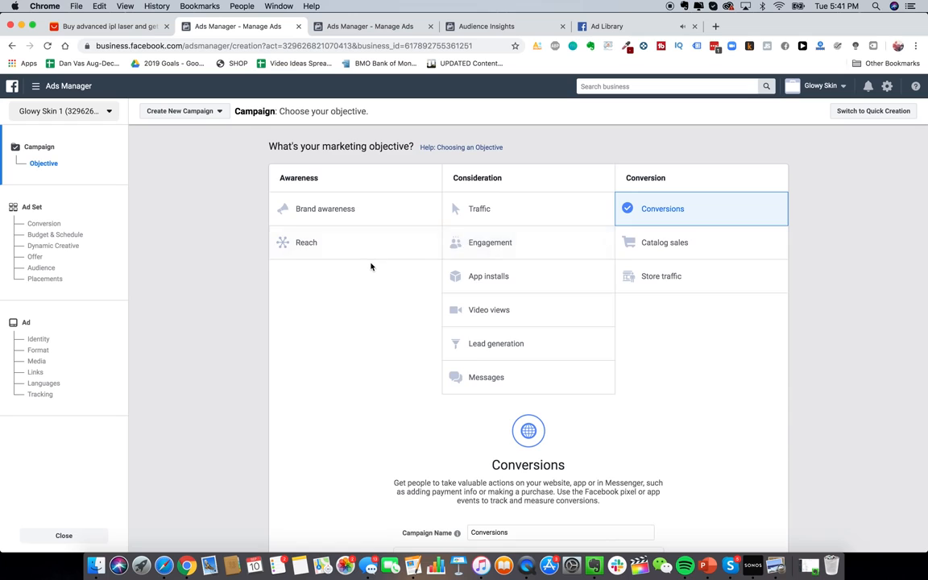
scroll(371, 265, "down", 2)
scroll(370, 265, "up", 2)
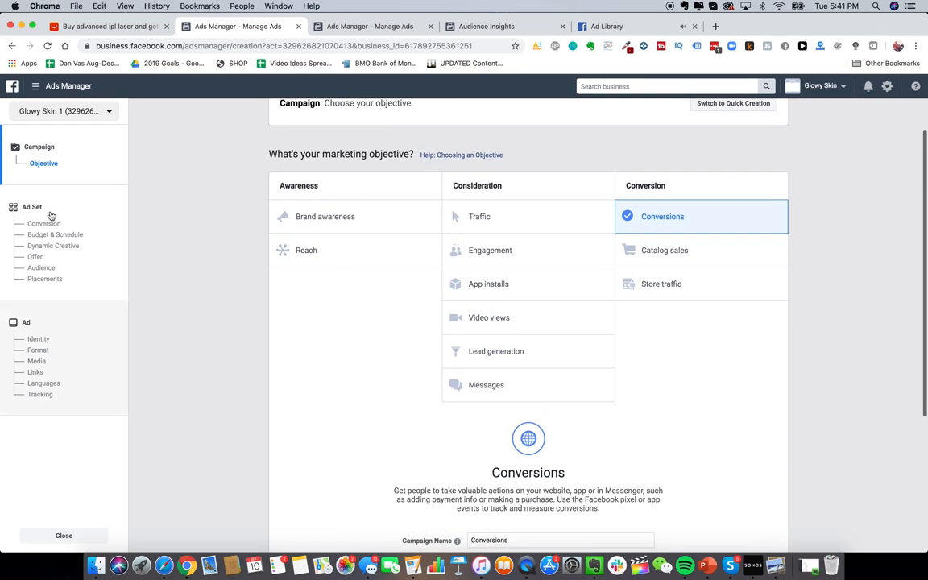
left_click(64, 95)
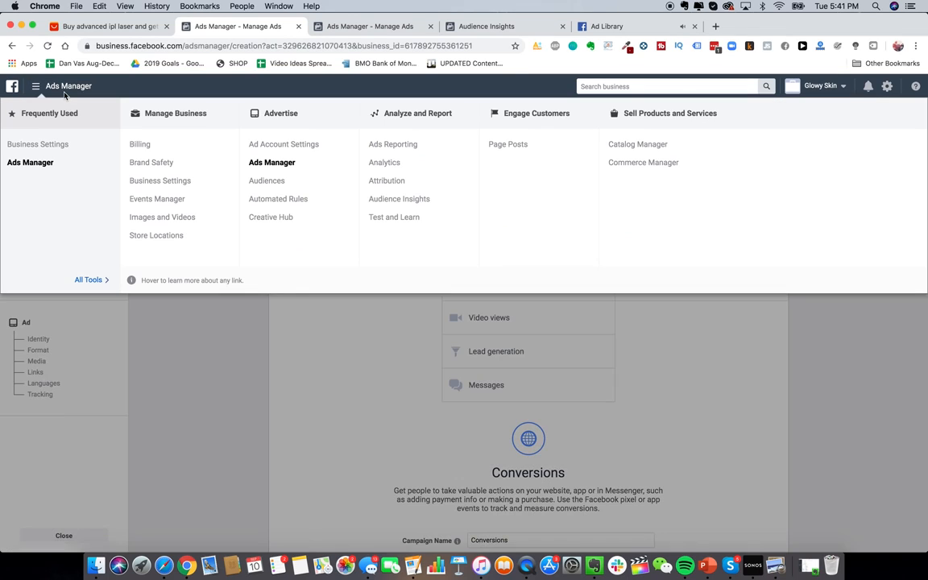
left_click(504, 148)
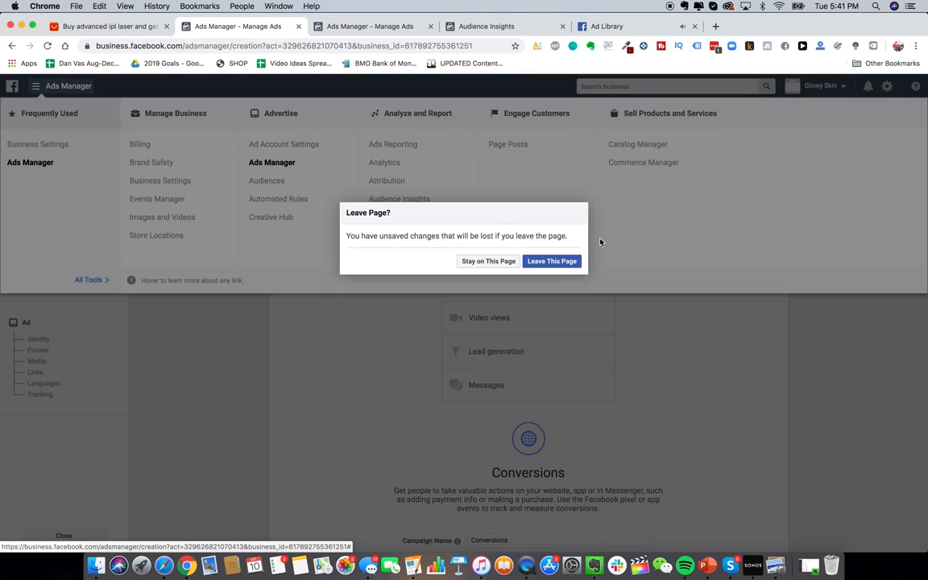
left_click(549, 261)
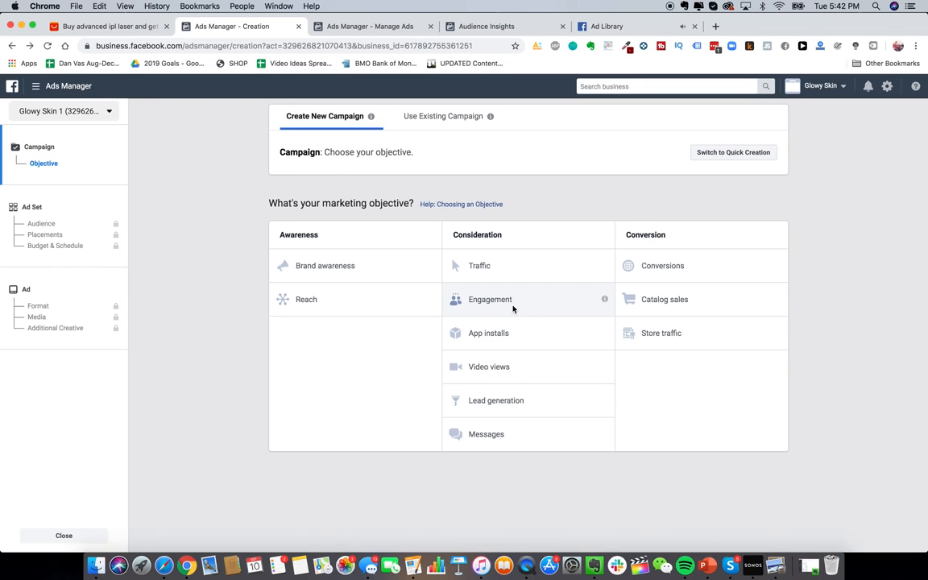
Step: Choose the Conversions objective, leaving the campaign name as Conversions
left_click(696, 274)
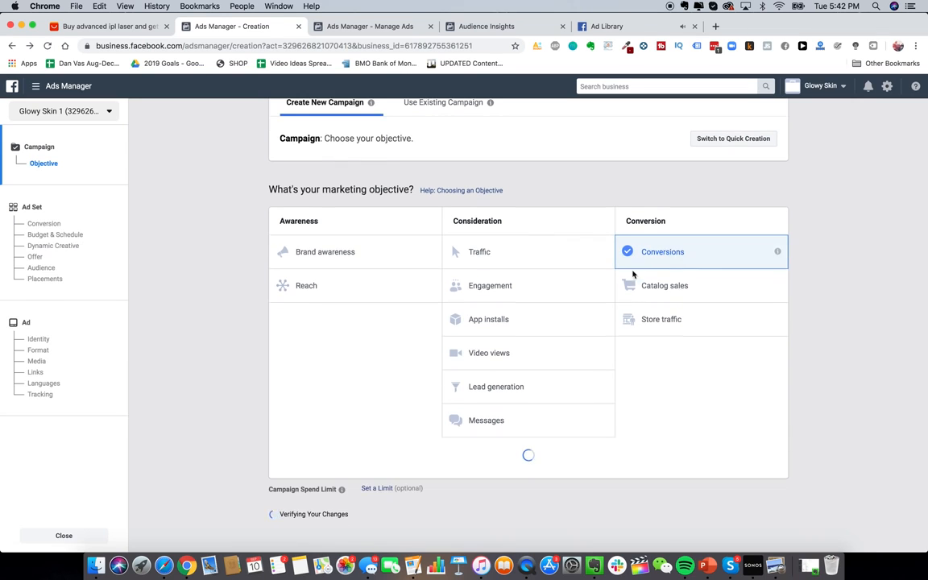
scroll(668, 356, "down", 3)
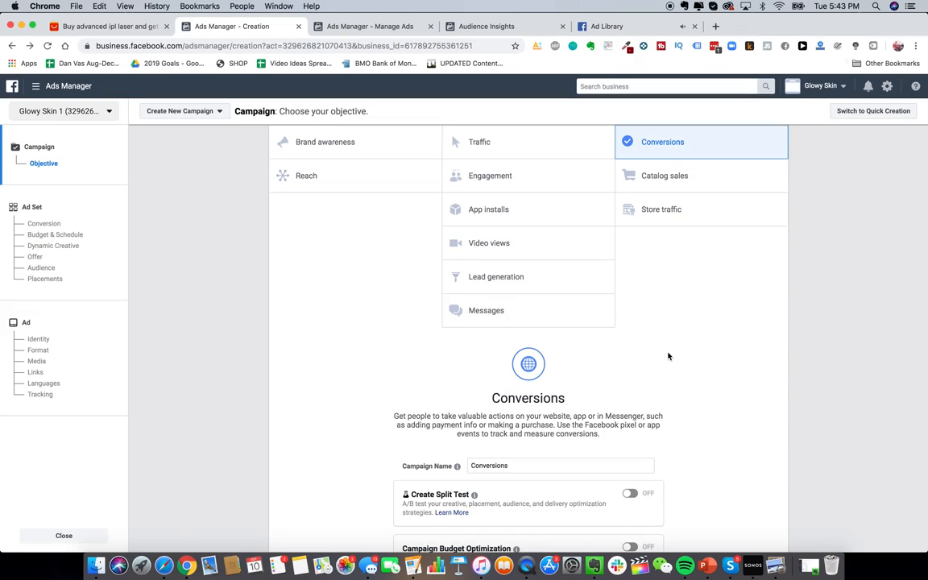
Step: Open ads.google.com in a new tab and enter the account's All campaigns dashboard
key("super+t")
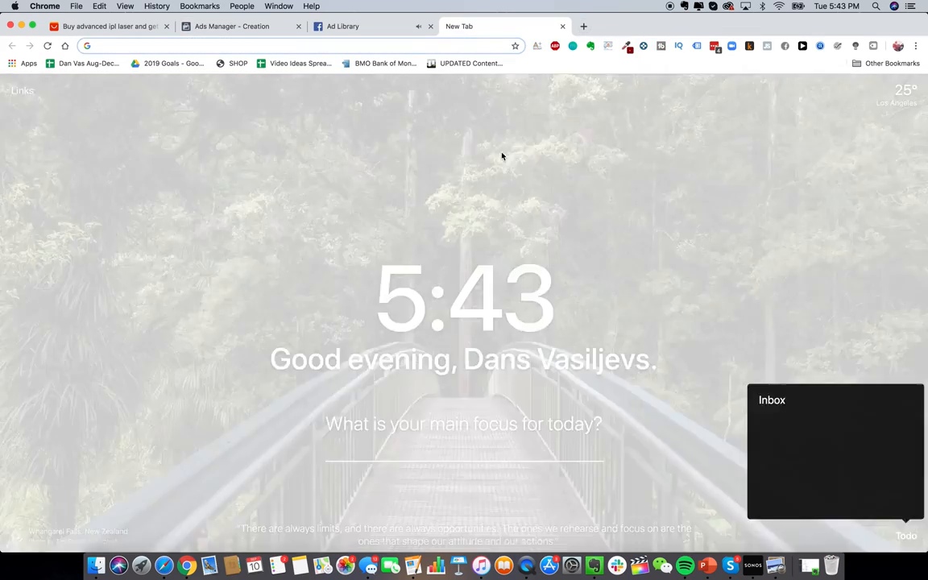
type("ads.")
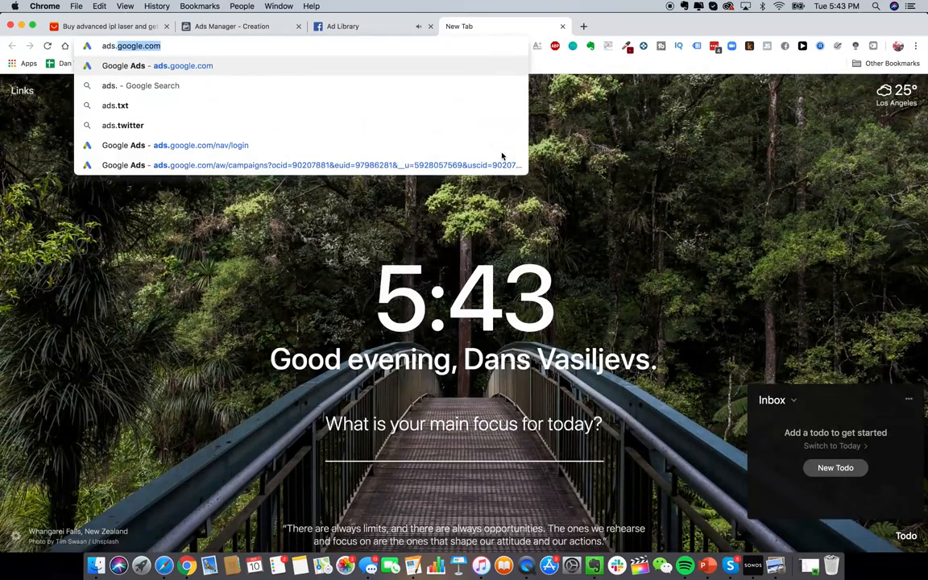
key("Return")
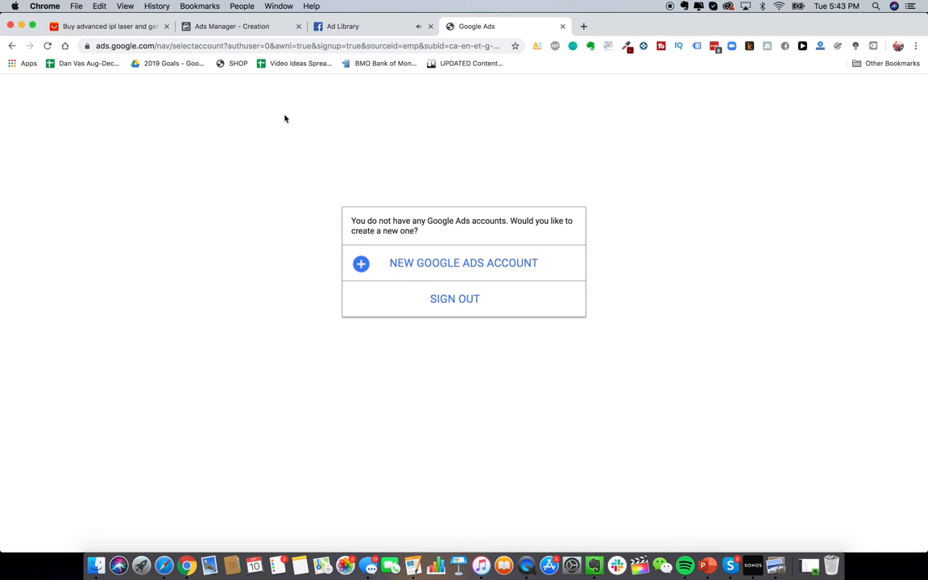
left_click(400, 44)
type("ads")
key("Return")
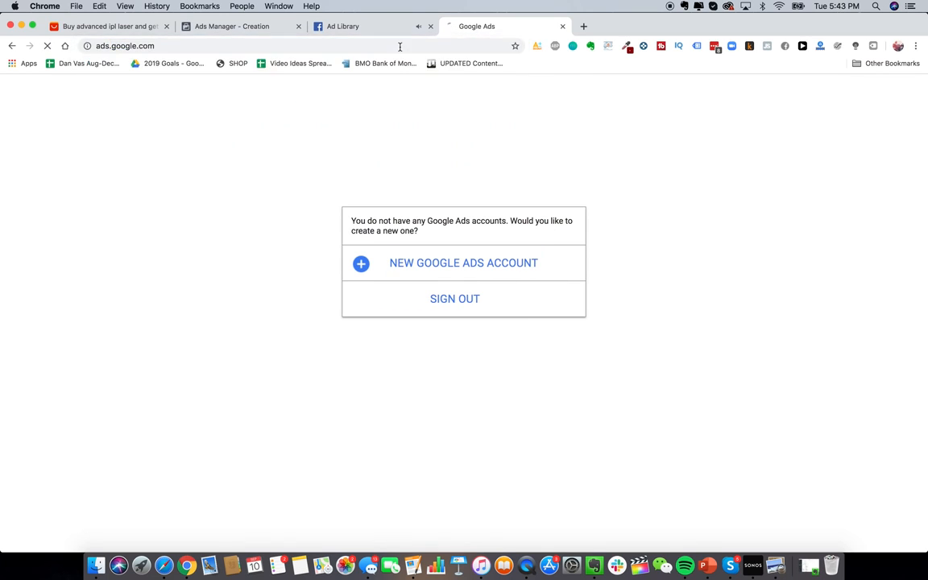
left_click(446, 272)
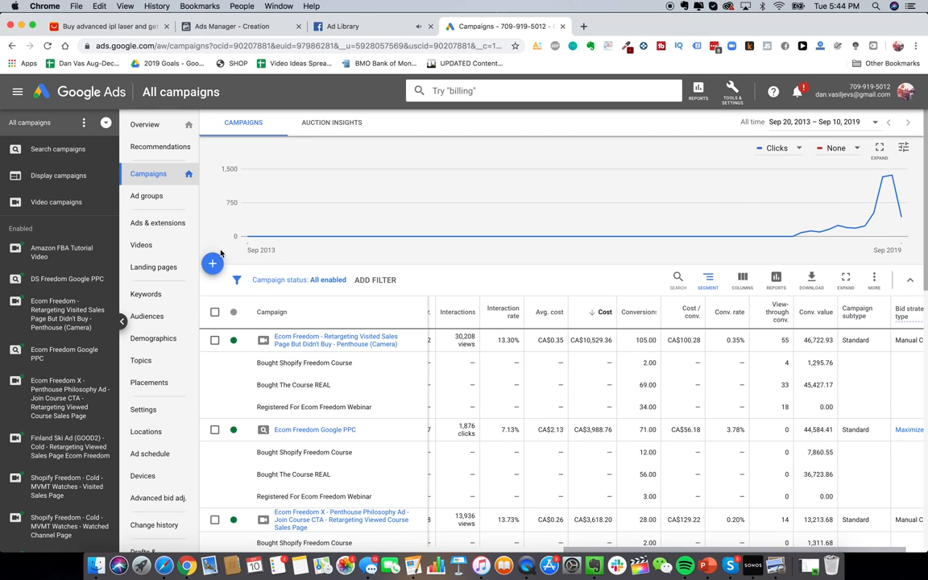
Step: Search Google for 'jawline me' in a new tab, browse the results, and return to Google Ads
left_click(584, 27)
type("jaw")
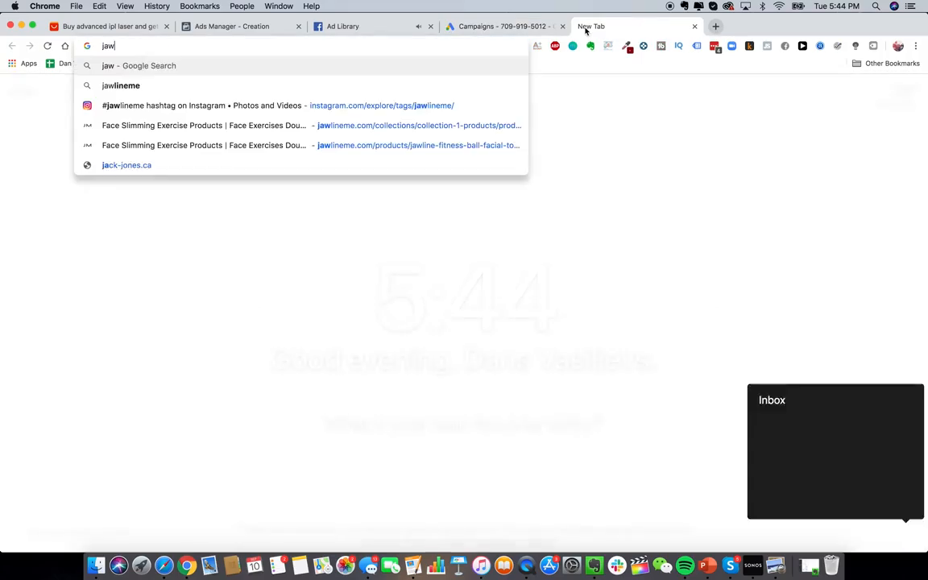
type("line me")
key("Return")
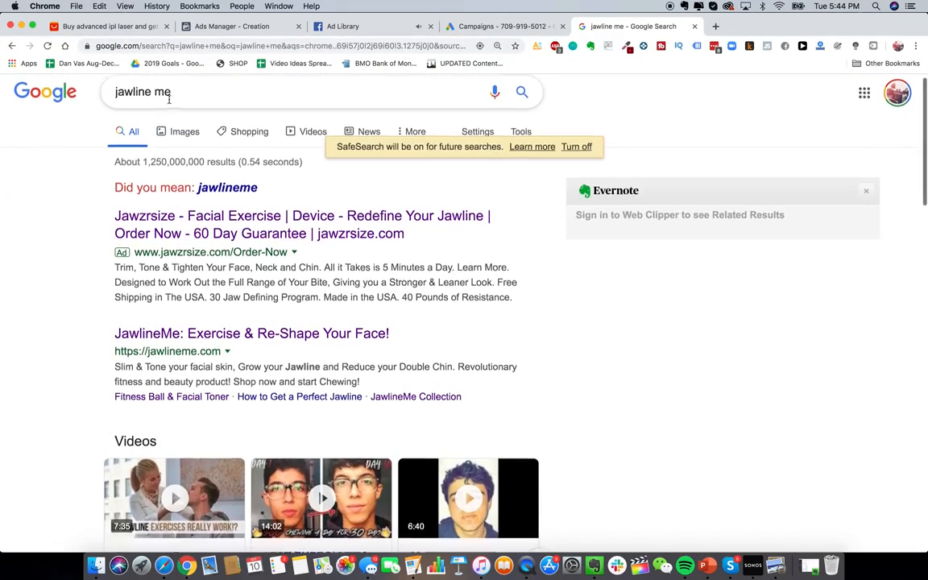
scroll(217, 113, "down", 2)
scroll(226, 202, "up", 2)
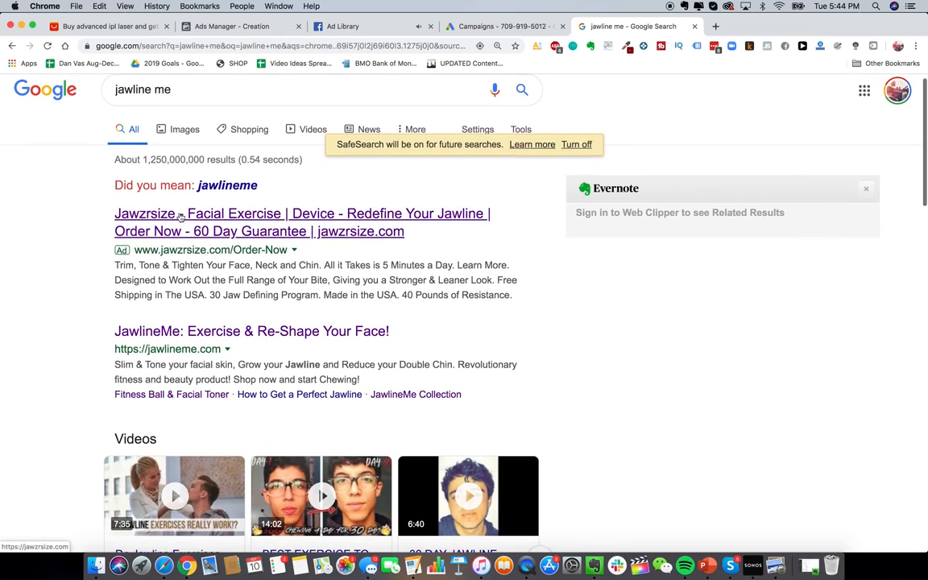
double_click(164, 91)
left_click(44, 211)
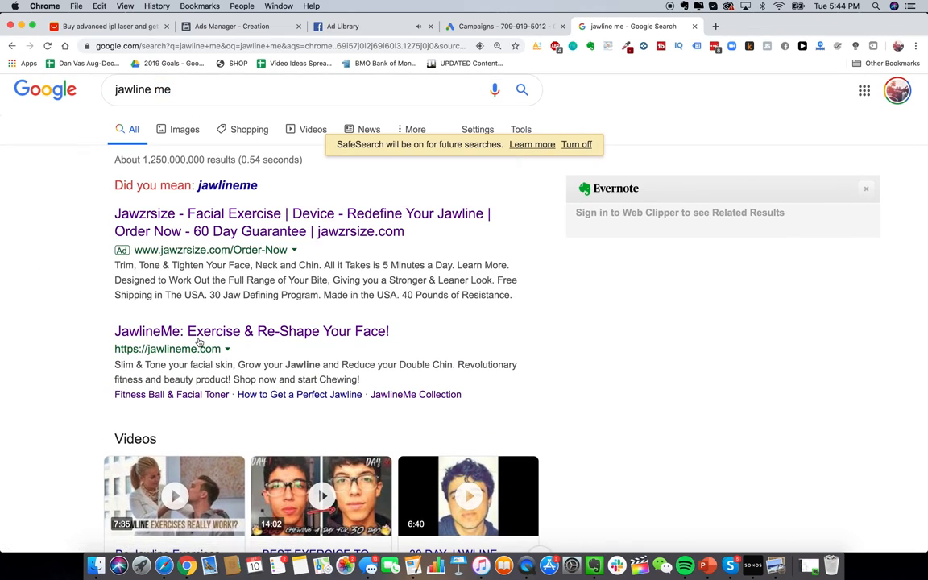
scroll(290, 258, "down", 1)
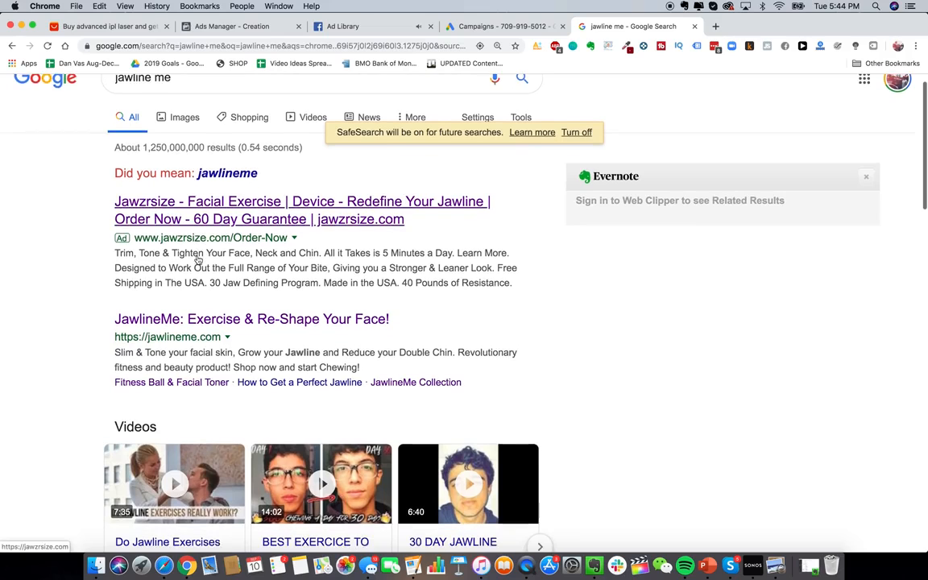
scroll(249, 296, "down", 2)
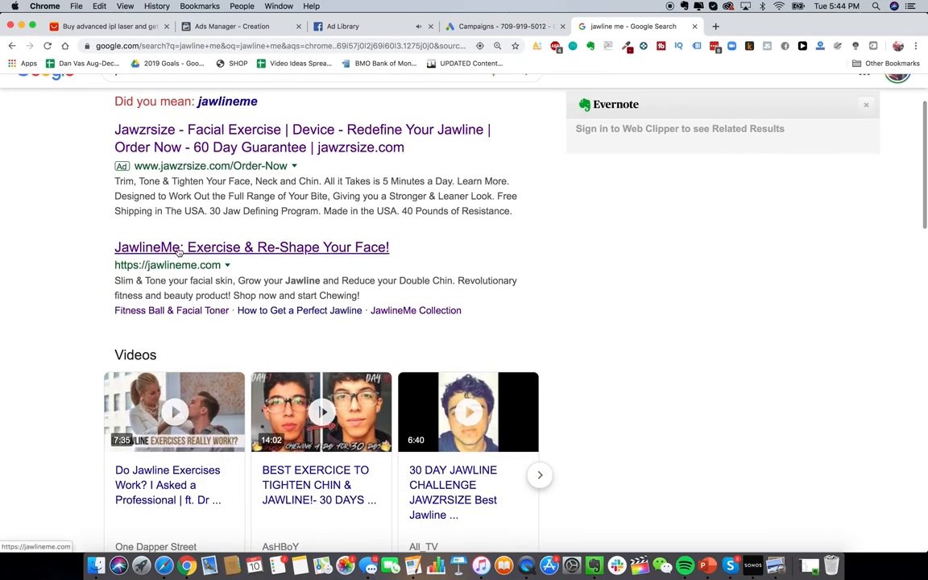
scroll(179, 252, "down", 4)
scroll(179, 252, "up", 6)
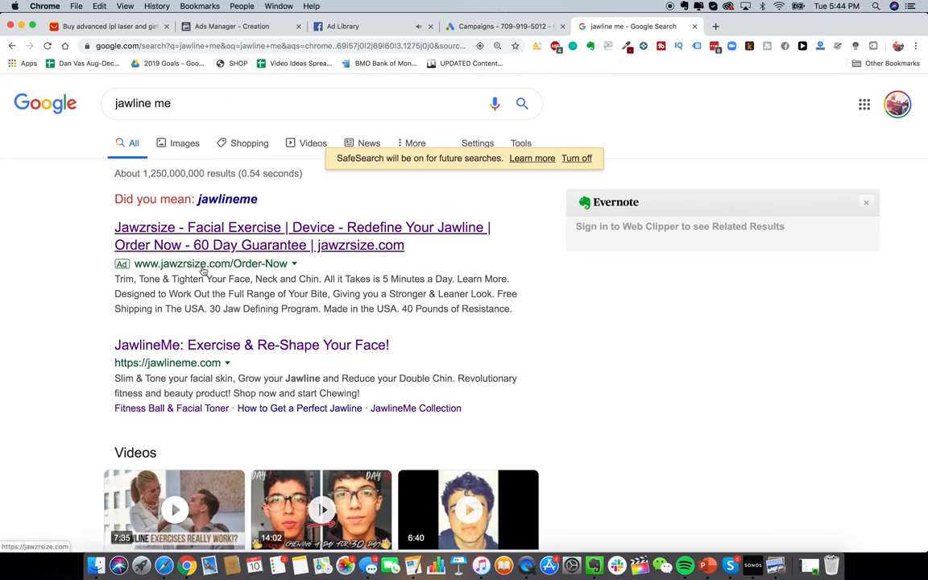
left_click(504, 27)
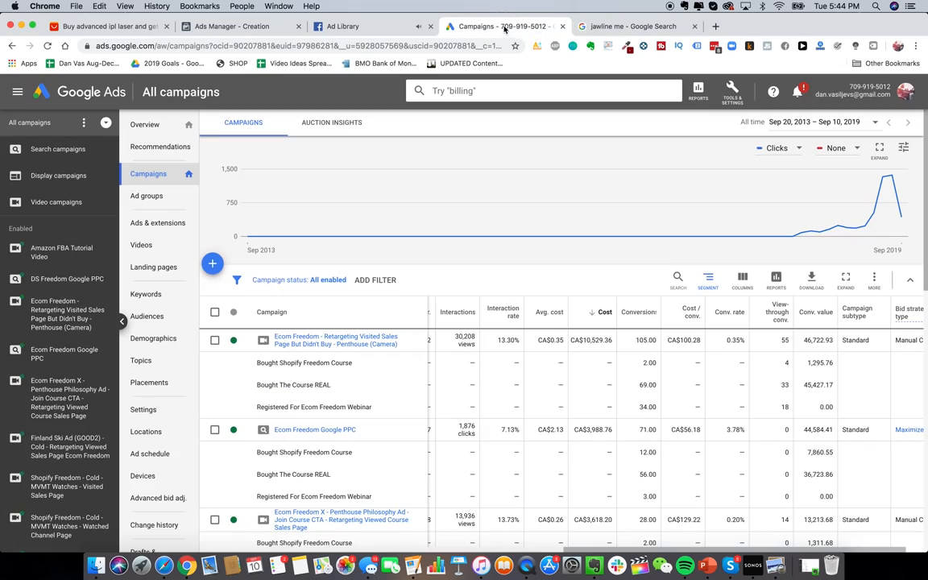
Step: Start a new campaign with the Website traffic goal and Search campaign type
left_click(212, 264)
left_click(245, 303)
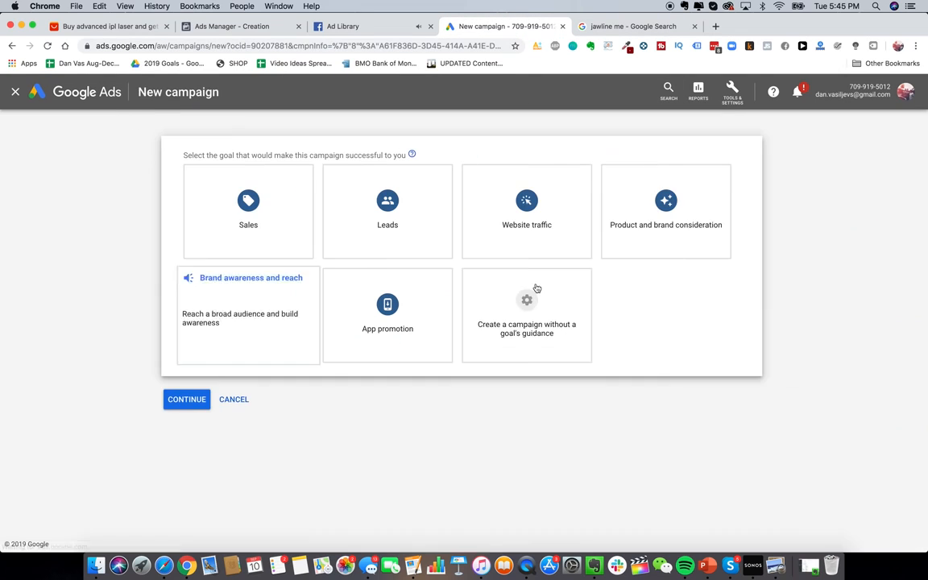
left_click(533, 228)
left_click(231, 448)
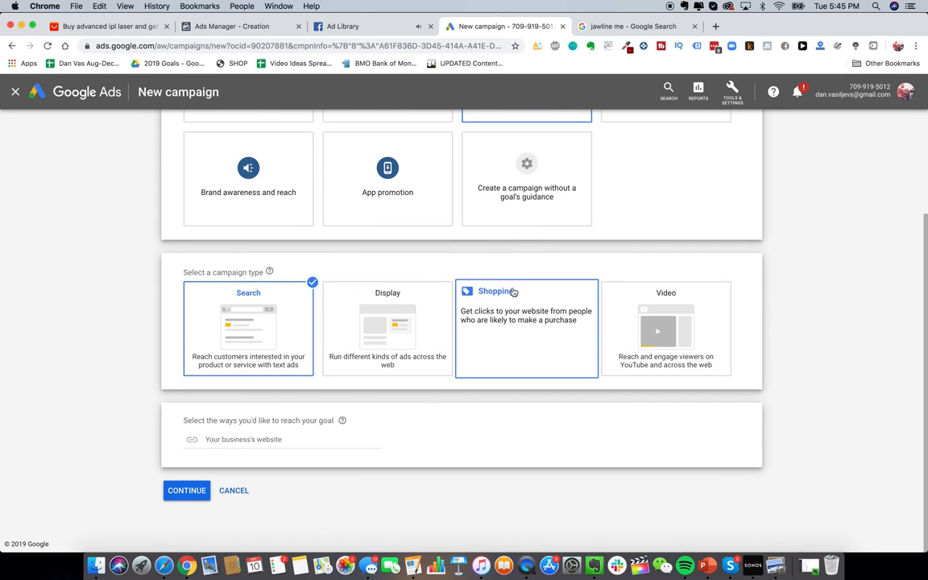
Step: Search Google for 'google shopping' in the other tab, then return to the campaign setup
left_click(608, 27)
triple_click(331, 104)
type("google shopping")
key("Return")
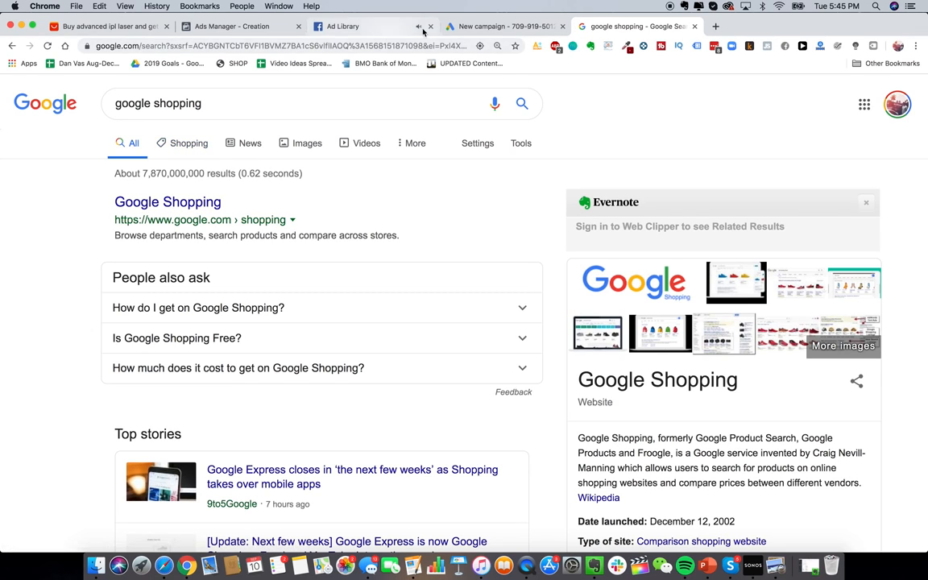
left_click(483, 27)
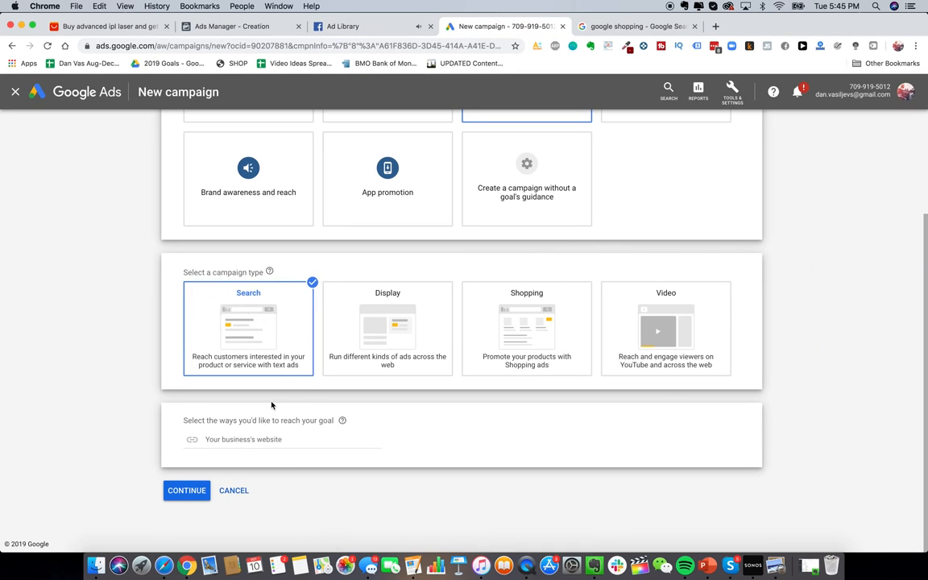
Step: Continue to campaign settings and uncheck Include Google Display Network
left_click(301, 440)
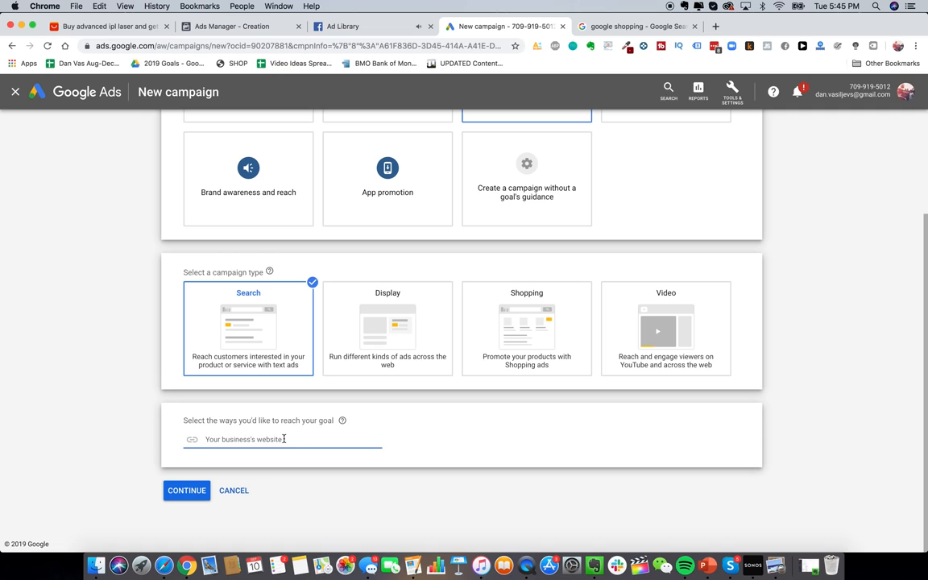
left_click(190, 492)
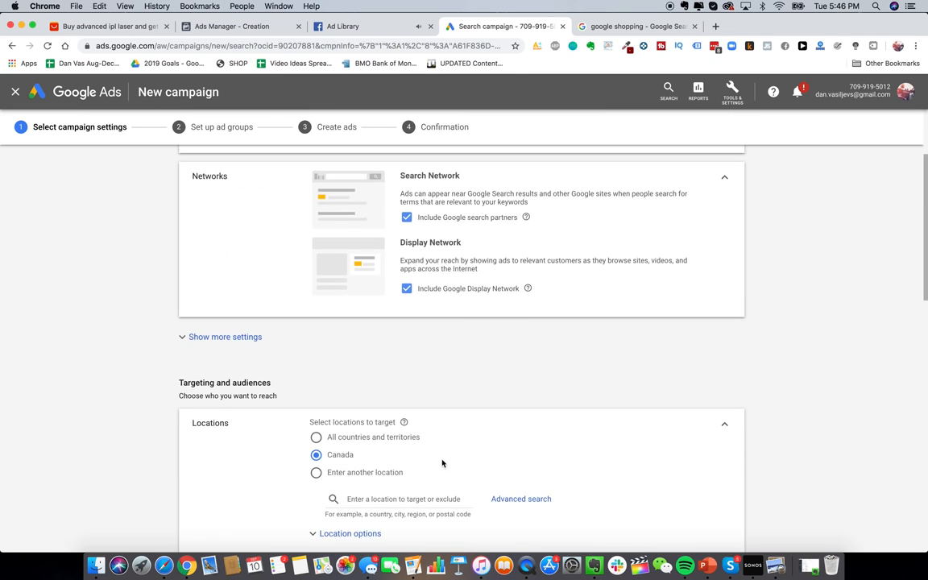
scroll(462, 334, "up", 1)
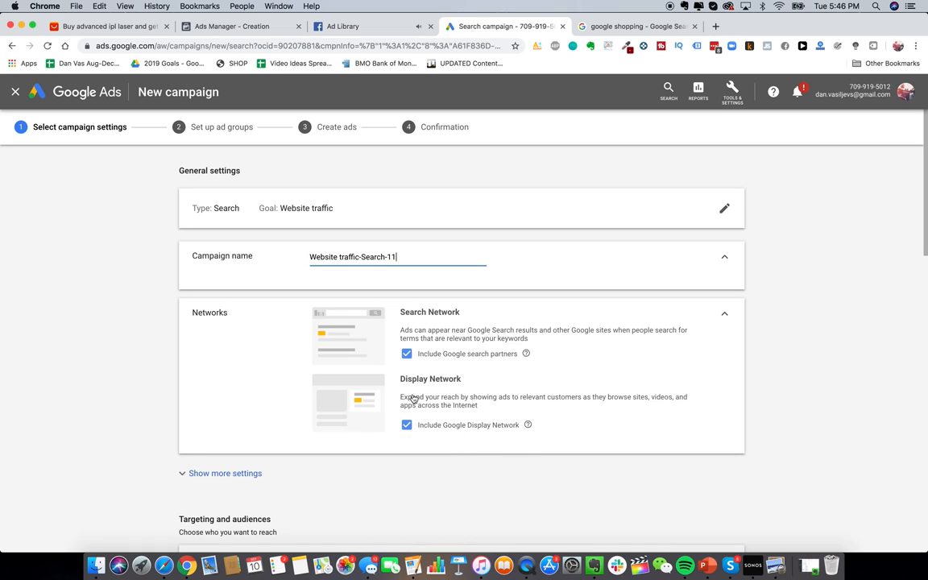
left_click(430, 430)
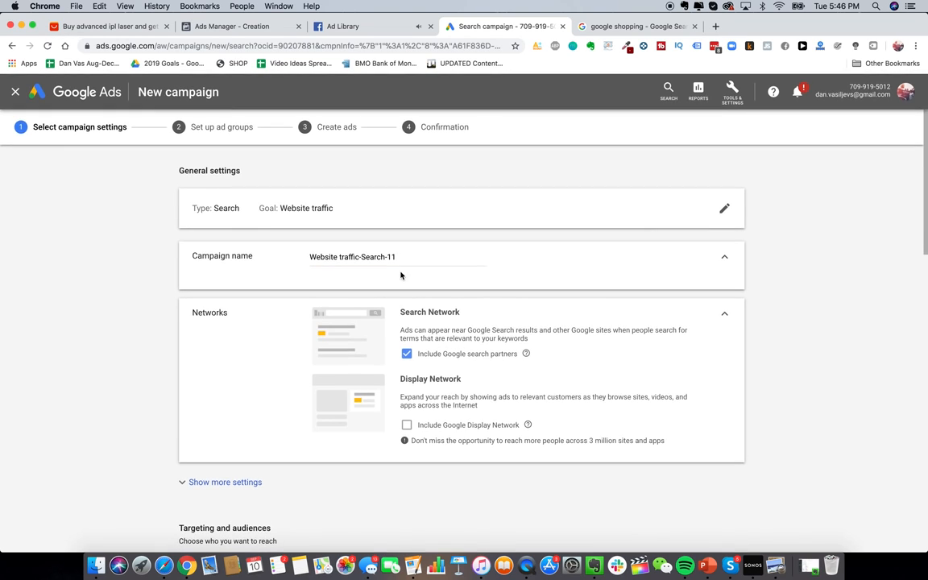
Step: Rename the campaign to 'Glowy Skin Search PPC'
triple_click(341, 256)
type("Glowy Skin Search PPC")
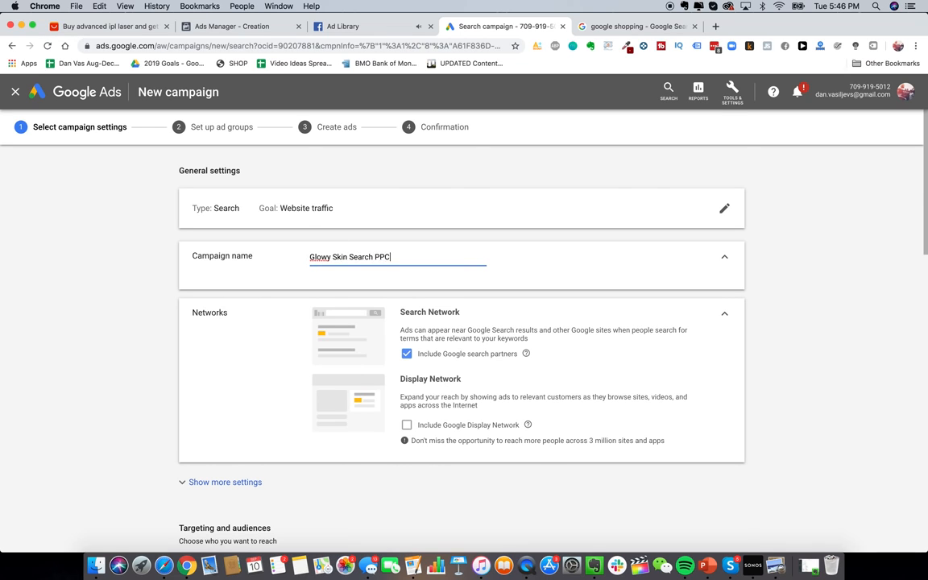
scroll(259, 410, "down", 5)
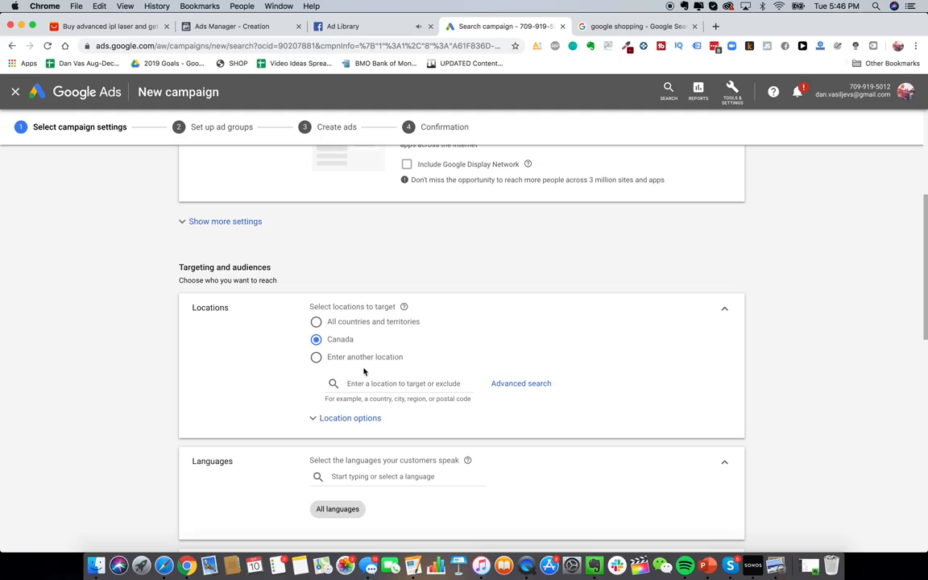
Step: Search Google for 'epacket countries' to confirm Canada is a supported destination
left_click(715, 26)
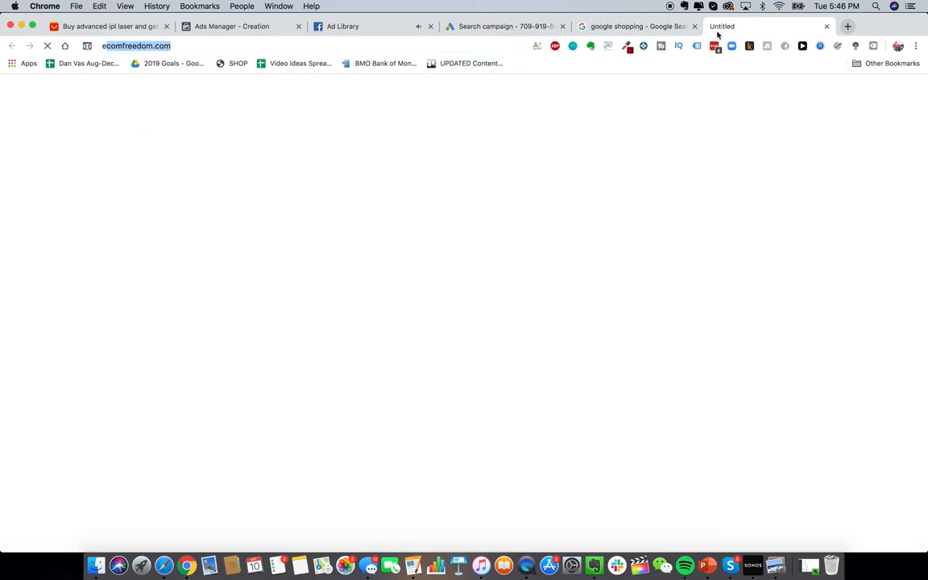
type("epacket countries")
key("Return")
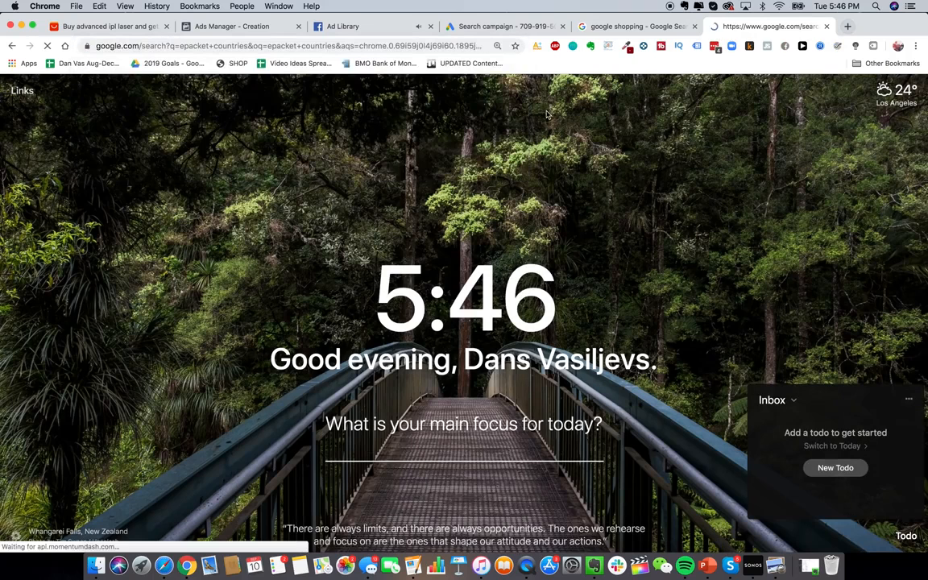
scroll(395, 325, "down", 2)
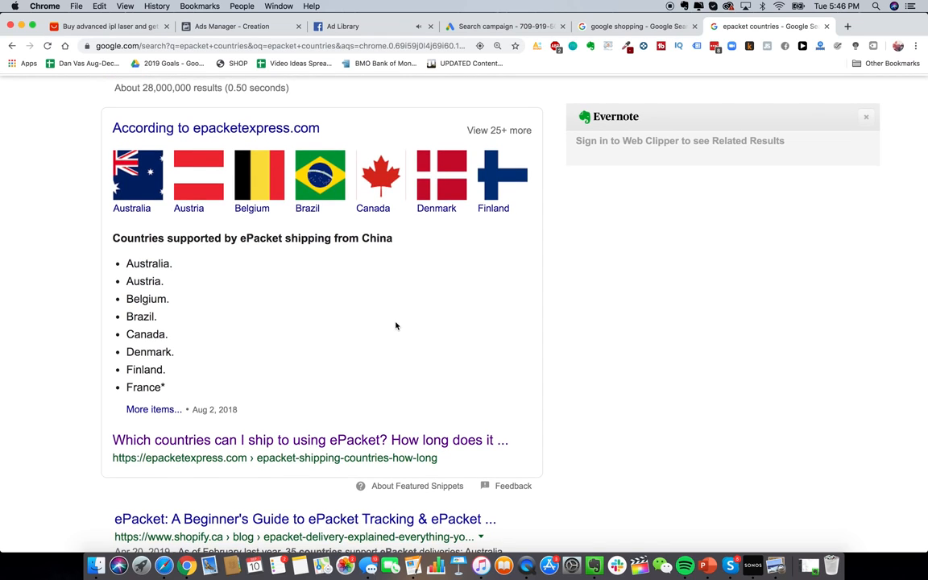
left_click(505, 29)
Step: Set the campaign's bidding focus to Clicks
scroll(416, 326, "down", 4)
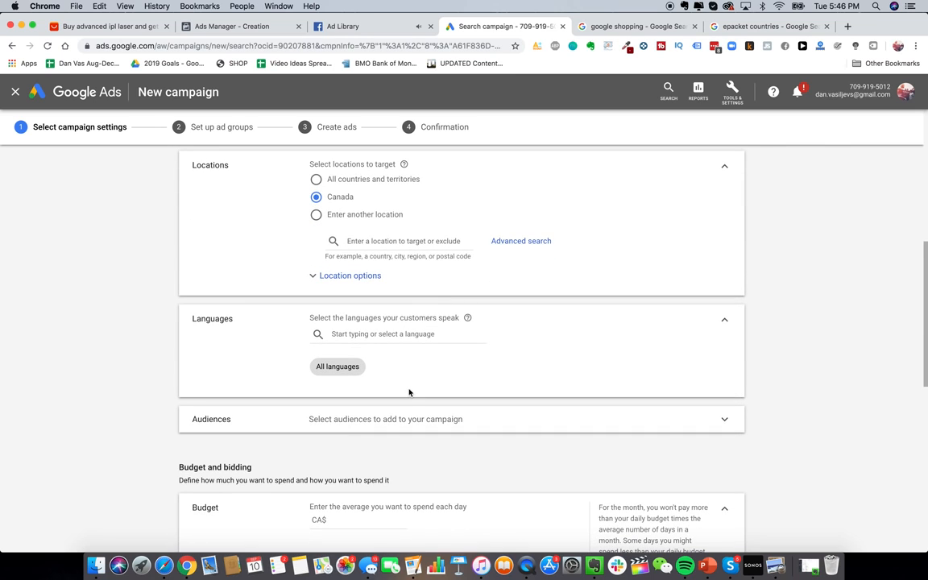
scroll(412, 418, "down", 4)
left_click(369, 391)
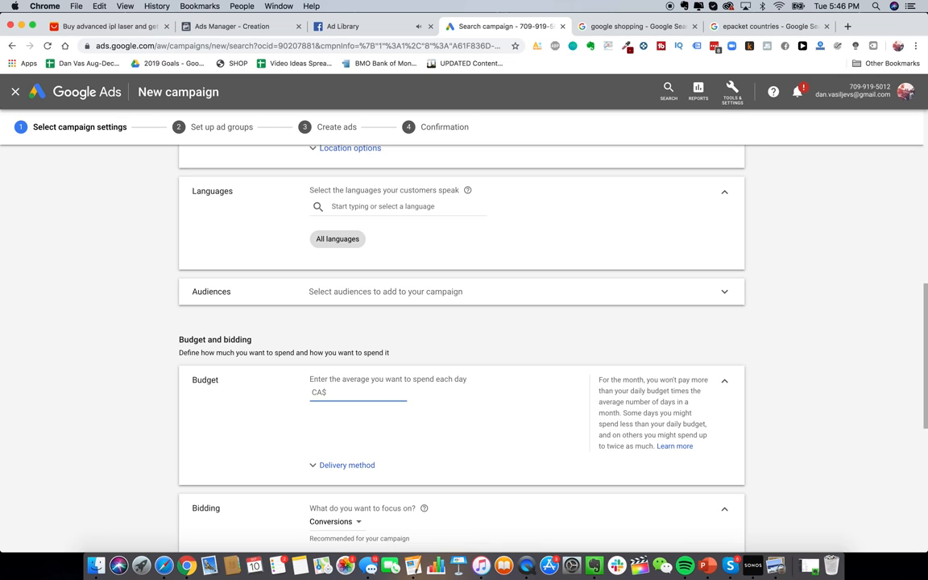
scroll(297, 408, "down", 3)
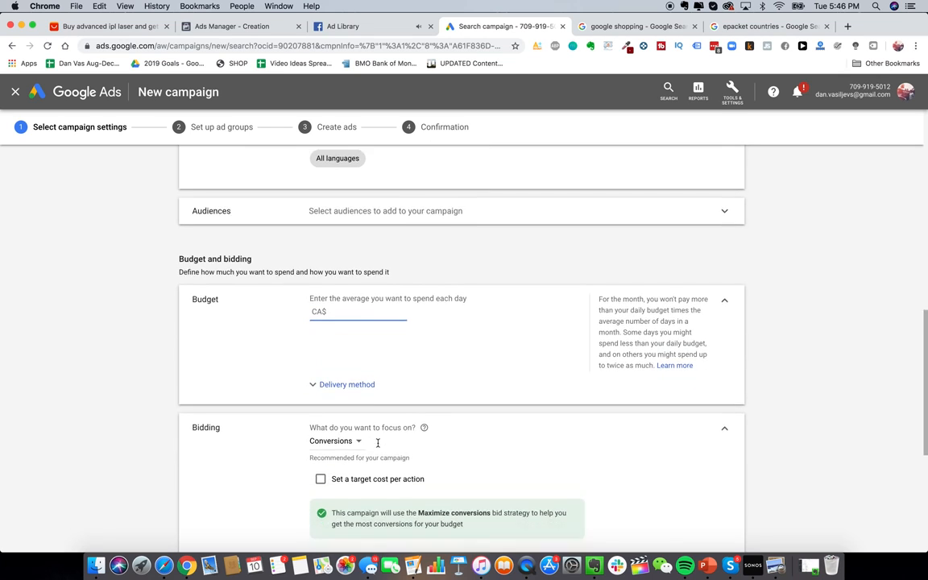
left_click(342, 402)
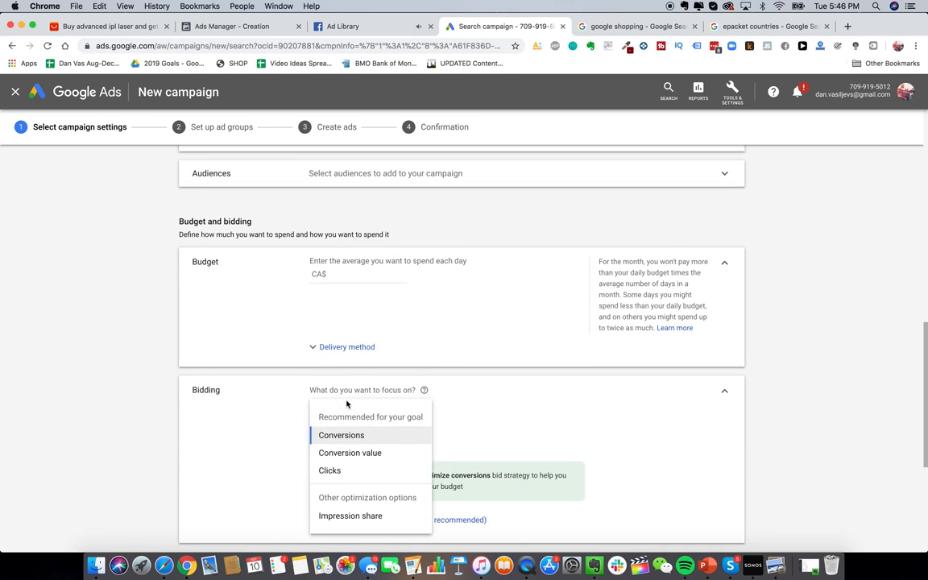
left_click(350, 472)
scroll(417, 415, "down", 3)
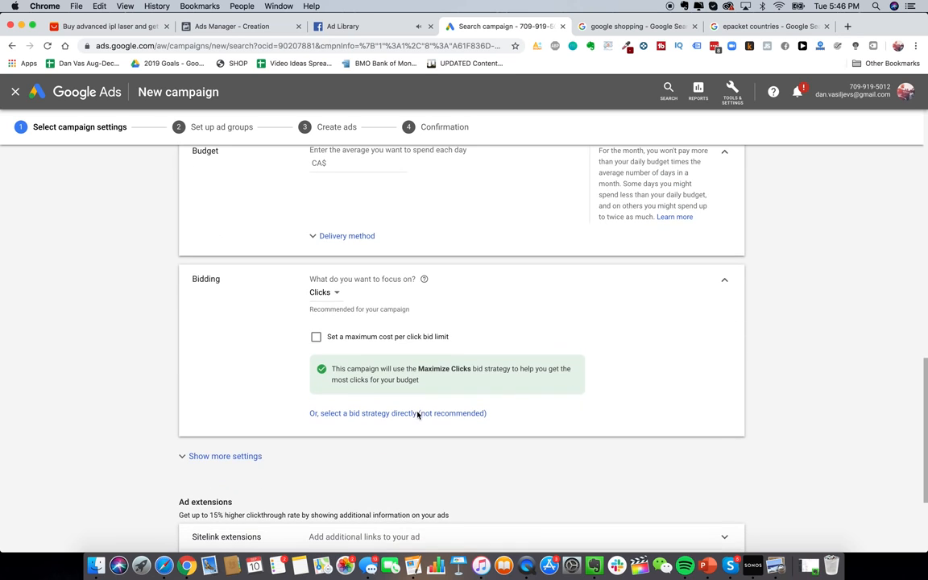
scroll(415, 433, "down", 1)
scroll(413, 419, "down", 1)
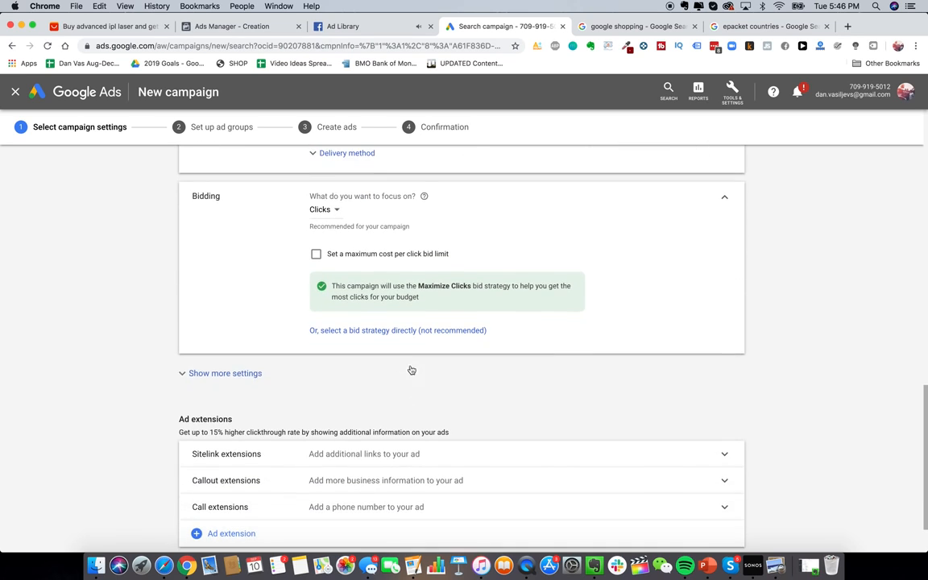
left_click(335, 214)
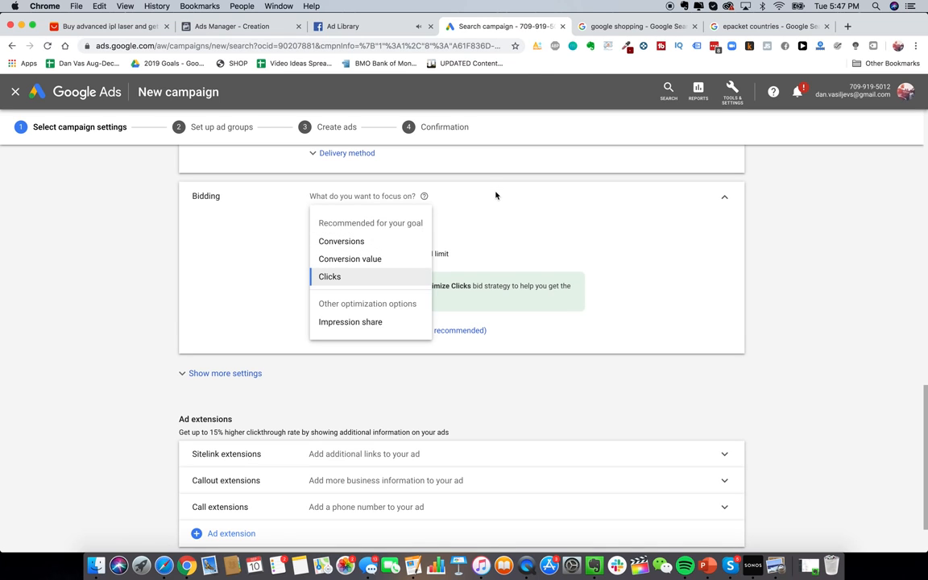
left_click(401, 196)
Step: Leave the maximum cost-per-click bid limit turned off
scroll(405, 266, "down", 3)
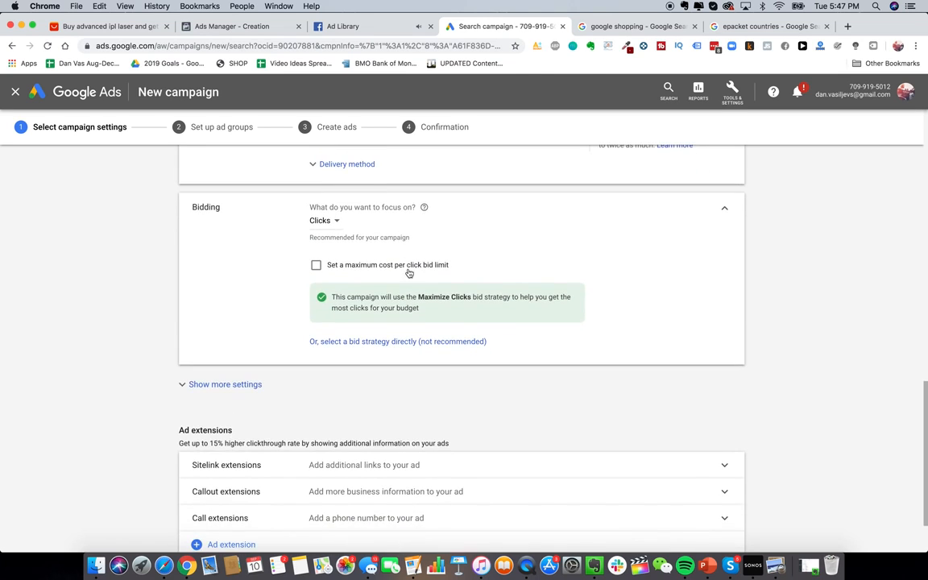
scroll(440, 400, "down", 2)
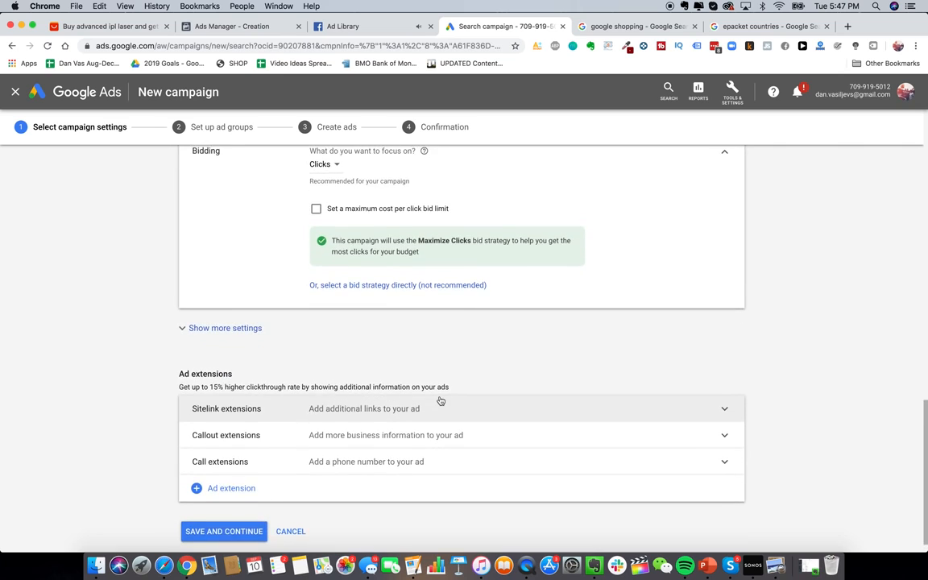
scroll(439, 400, "up", 5)
left_click(380, 349)
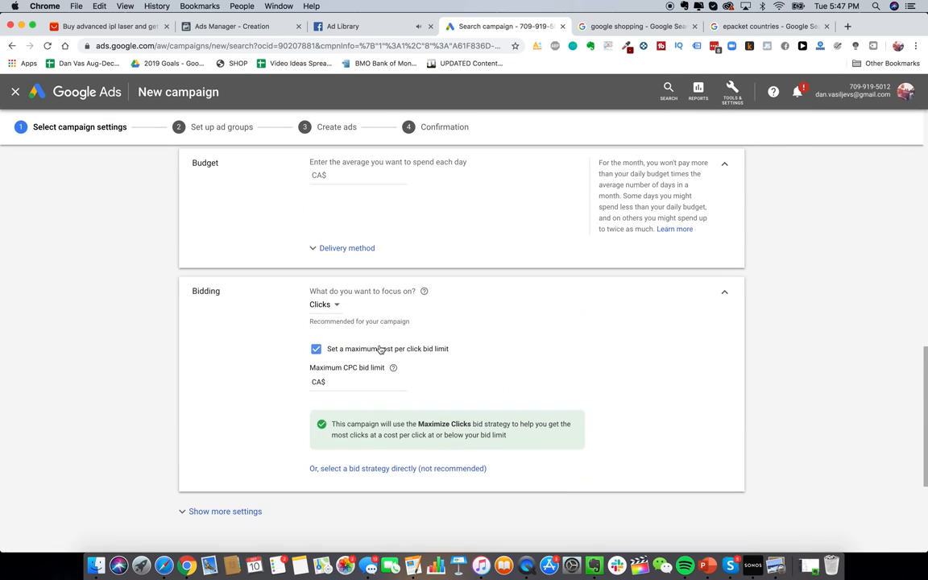
left_click(370, 386)
left_click(356, 350)
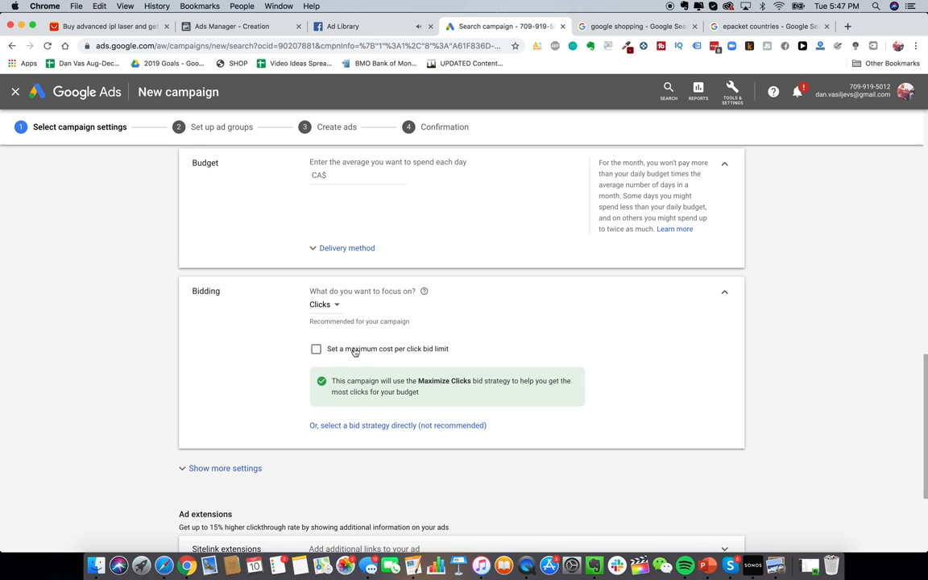
Step: Select Maximize clicks as the bid strategy directly and reveal the extra settings
left_click(388, 426)
scroll(379, 340, "down", 1)
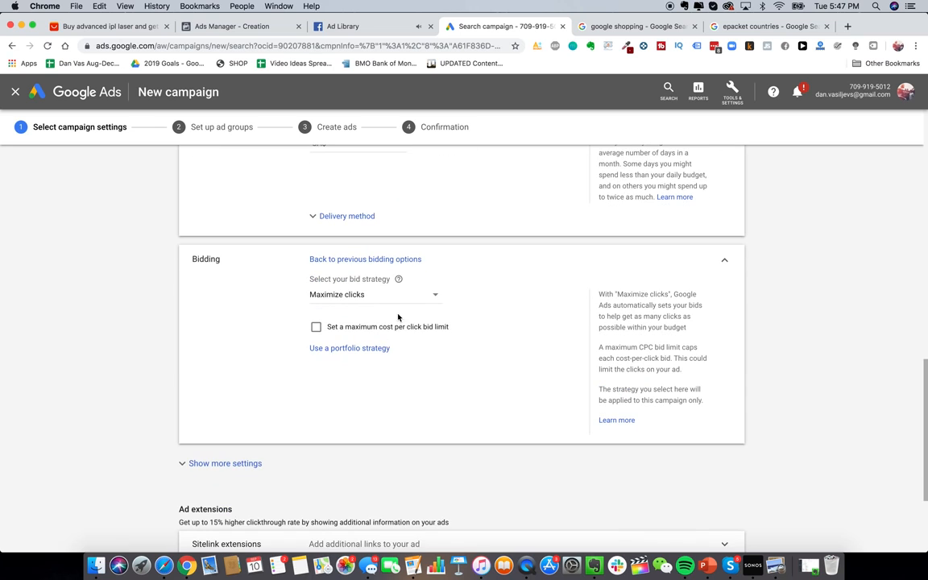
left_click(362, 298)
left_click(337, 306)
scroll(300, 352, "down", 3)
left_click(234, 306)
scroll(385, 317, "down", 1)
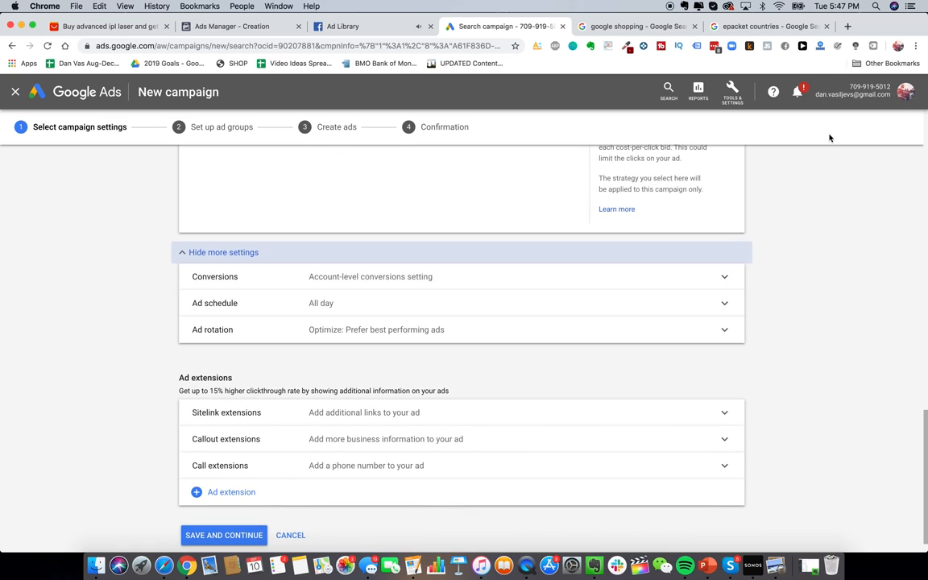
Step: Open the Conversions page from the Tools menu in a new tab
left_click(732, 95)
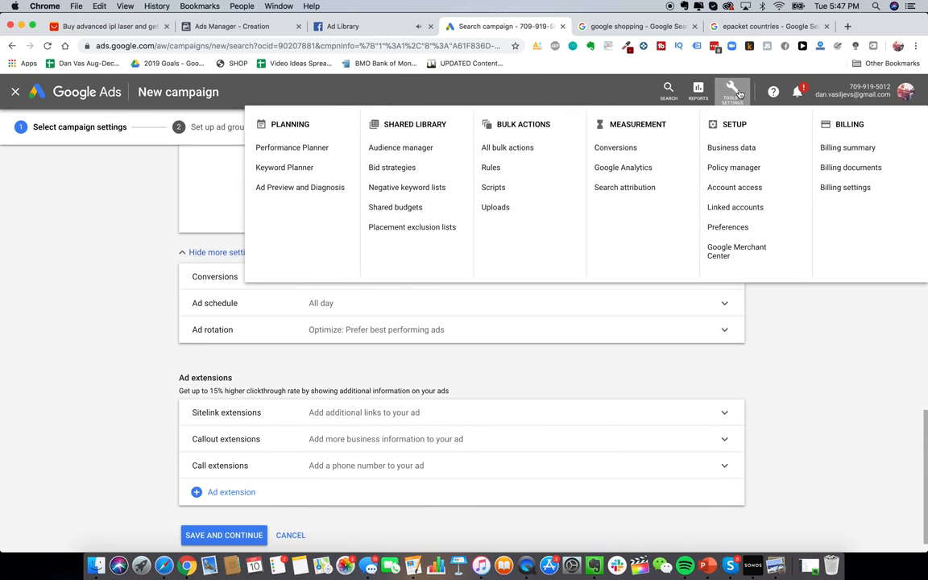
left_click(732, 95)
left_click(732, 99)
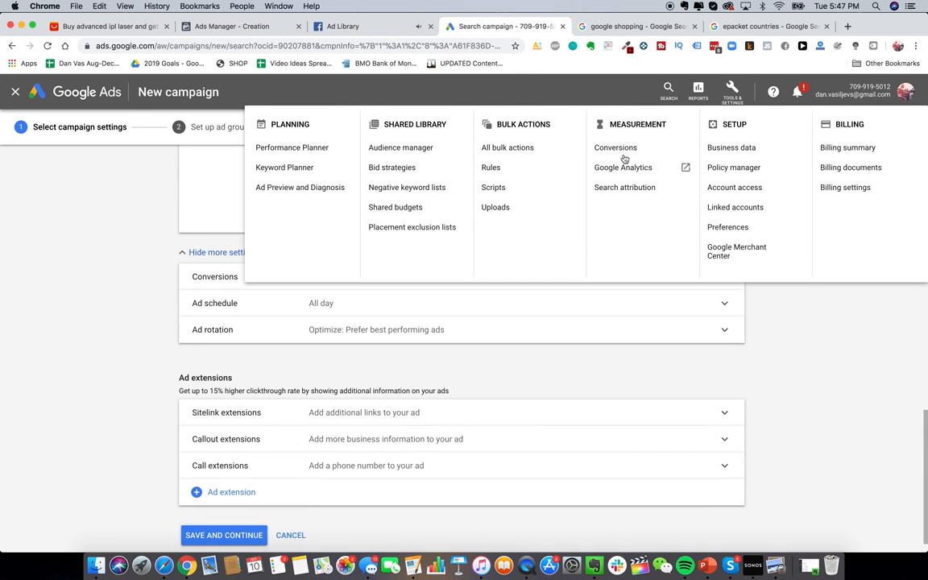
left_click(729, 103)
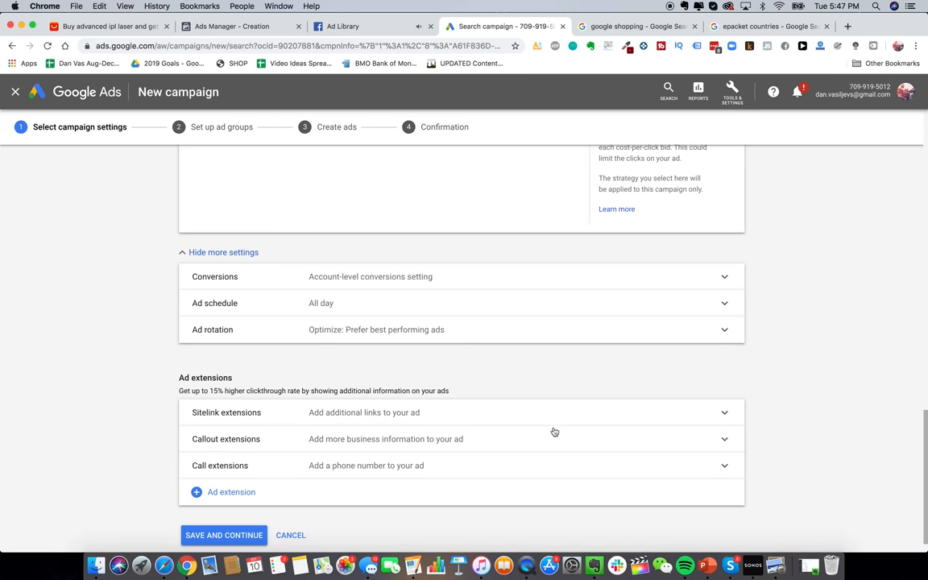
scroll(333, 276, "down", 1)
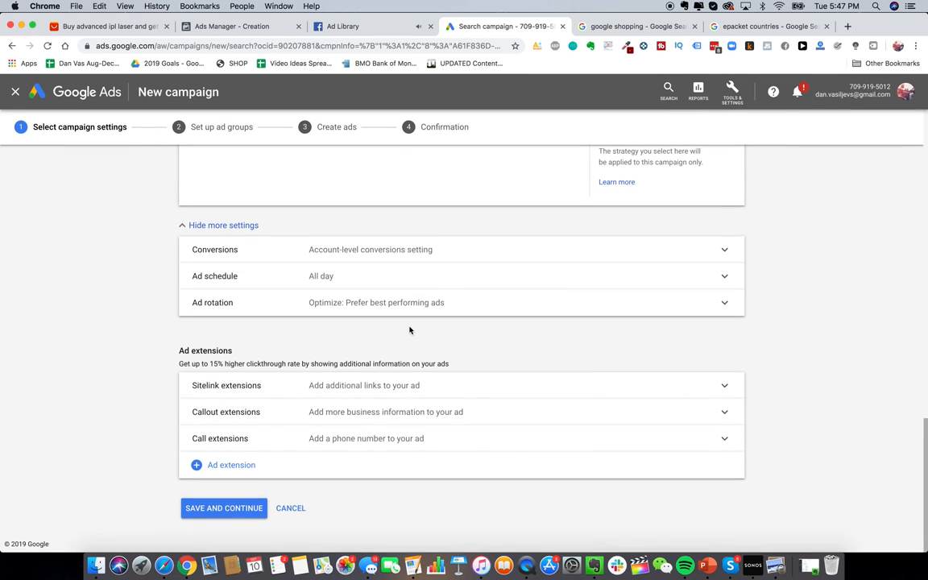
left_click(731, 93)
right_click(612, 149)
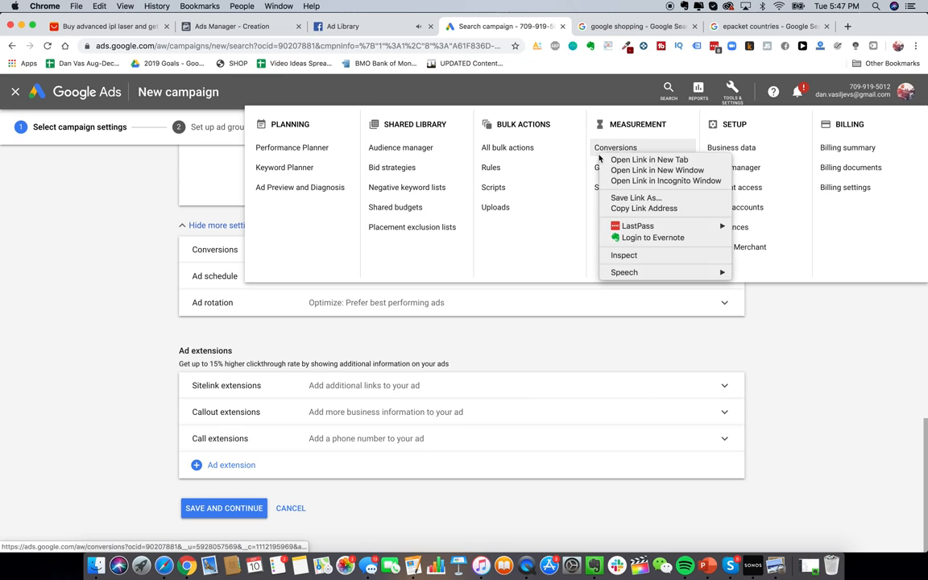
left_click(620, 159)
left_click(588, 30)
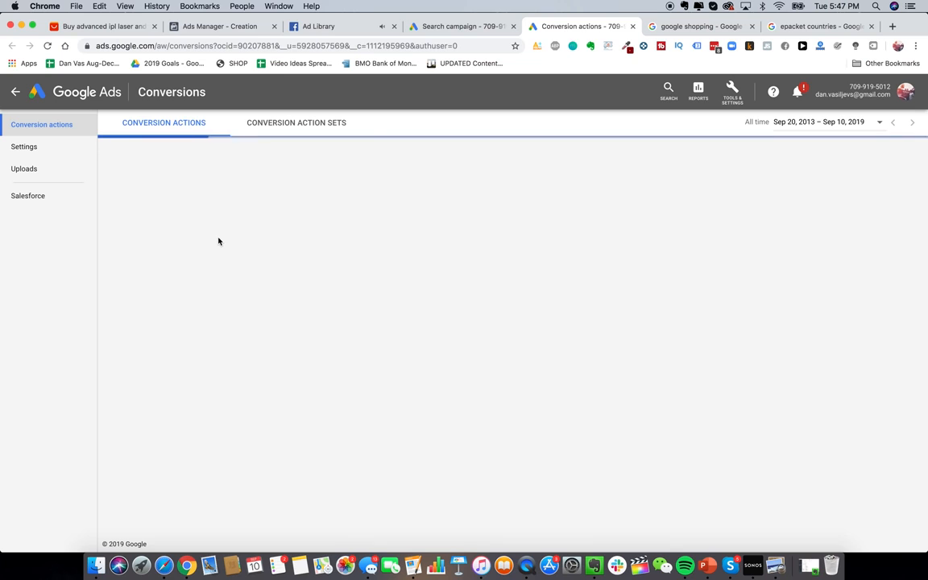
Step: Start a website conversion action named 'Purchased Glowy Skin Handset'
left_click(110, 151)
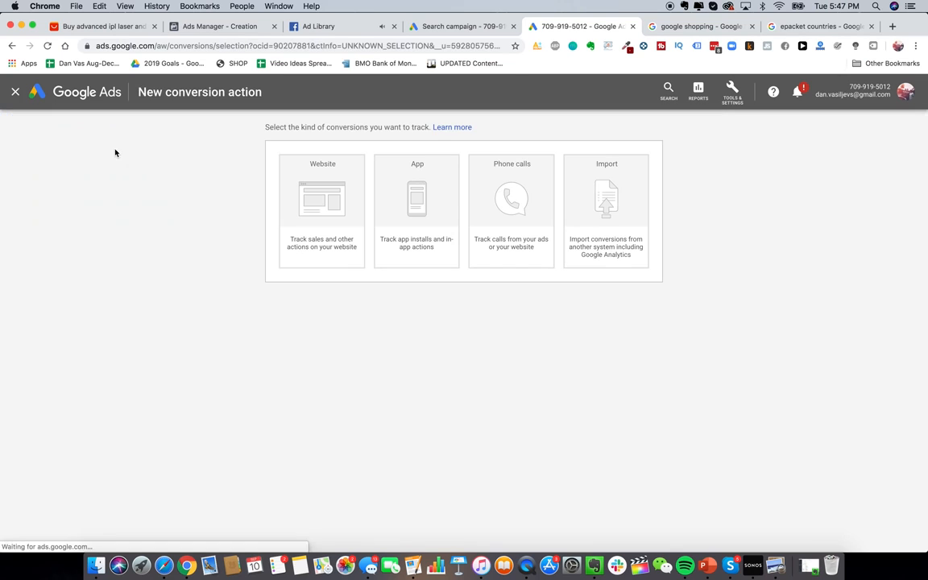
left_click(319, 224)
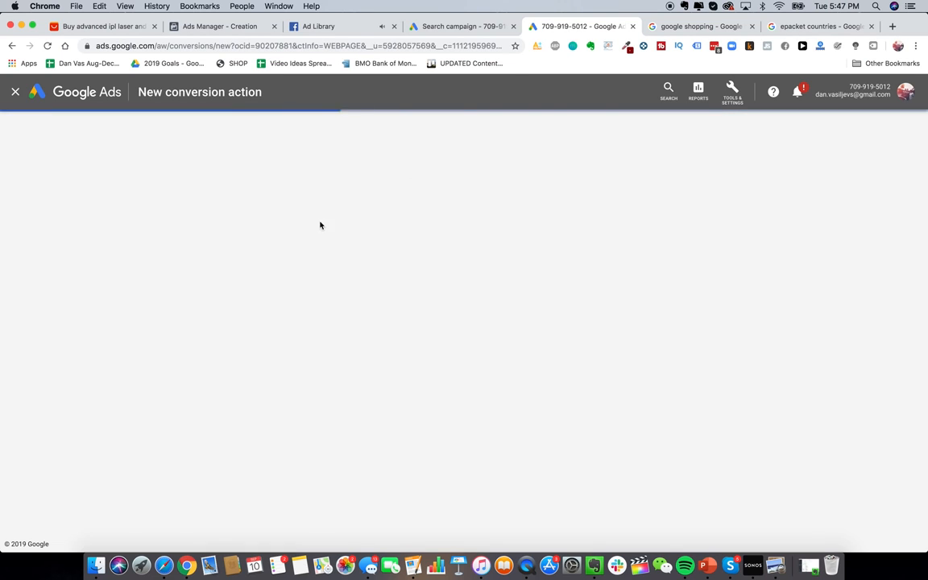
scroll(423, 326, "down", 3)
scroll(423, 326, "up", 2)
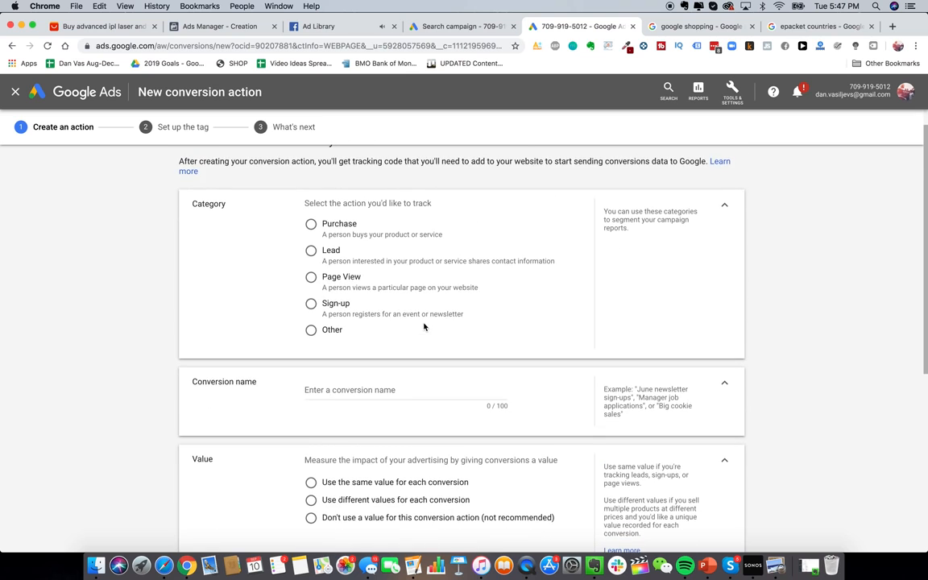
scroll(370, 284, "down", 1)
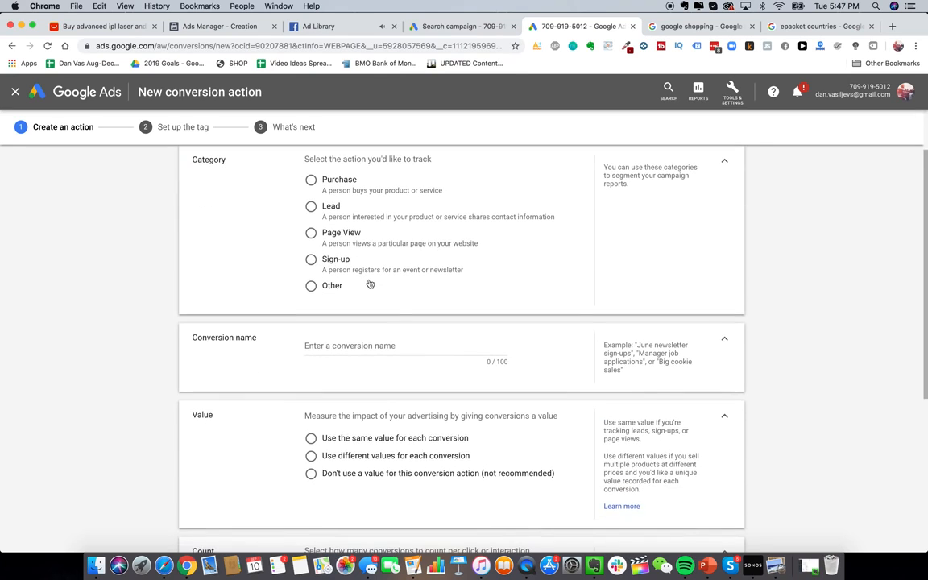
scroll(379, 306, "down", 5)
scroll(377, 304, "up", 7)
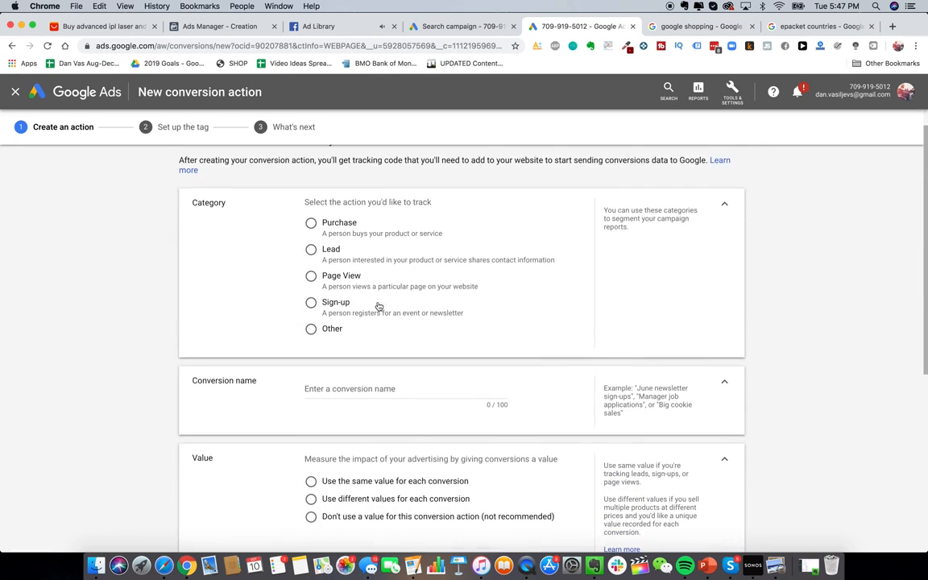
scroll(346, 262, "up", 1)
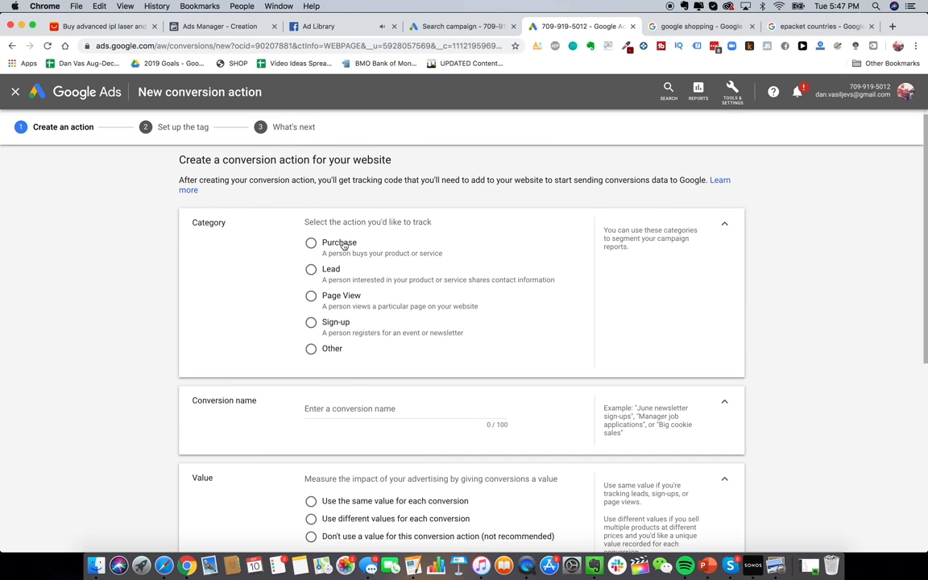
scroll(384, 336, "down", 2)
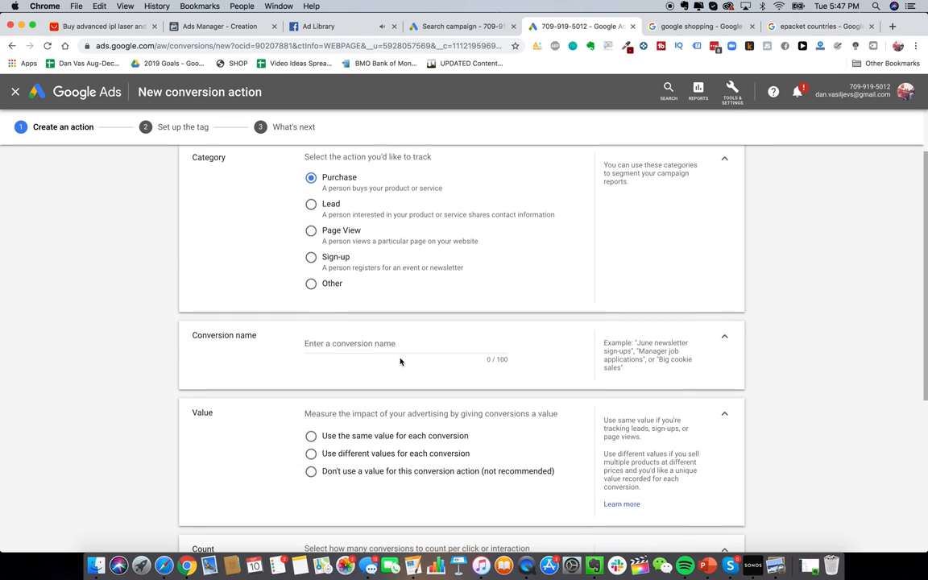
left_click(398, 337)
type("Purcha")
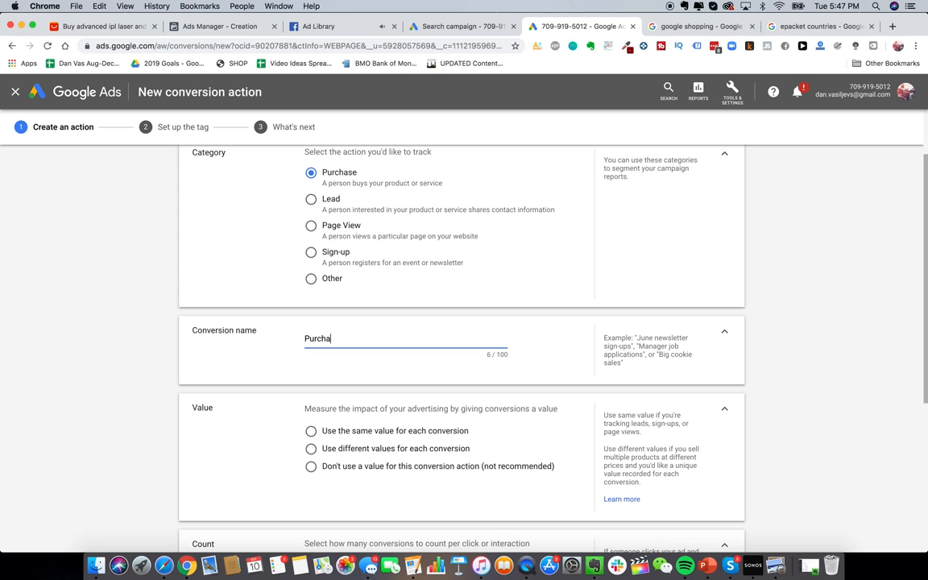
type("sed Glowy Skin Handset")
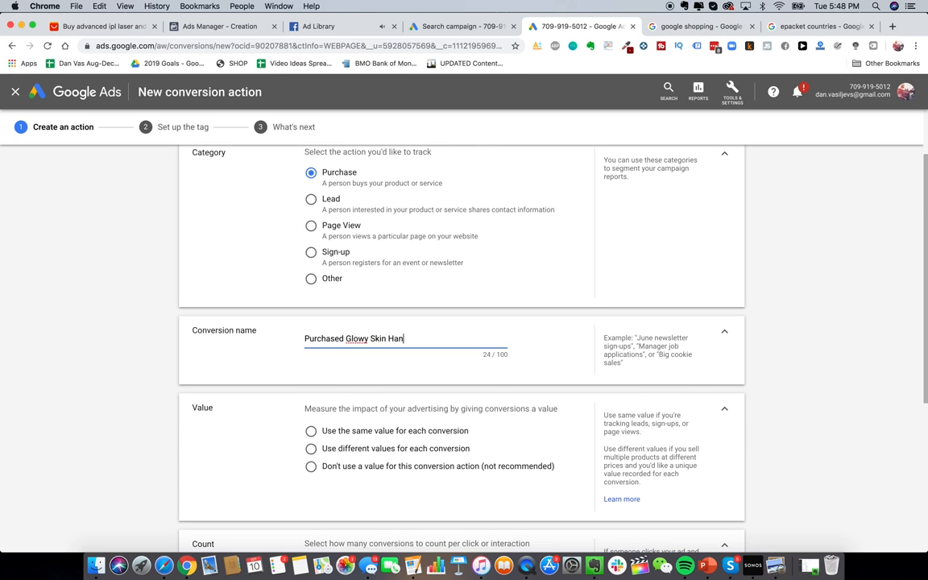
Step: Use different values per conversion with a default of 229 US Dollars, then create it
scroll(384, 356, "down", 3)
left_click(395, 341)
scroll(395, 348, "down", 2)
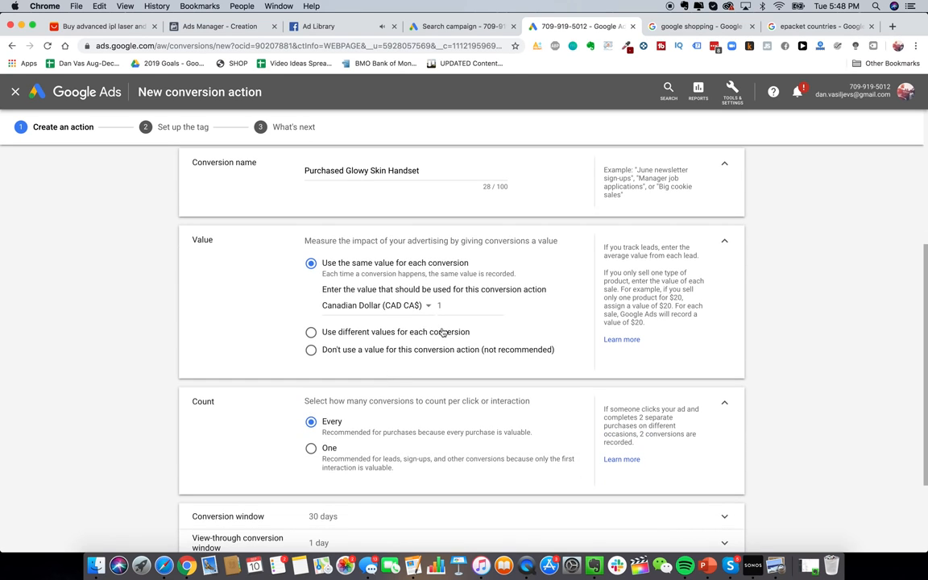
left_click(409, 332)
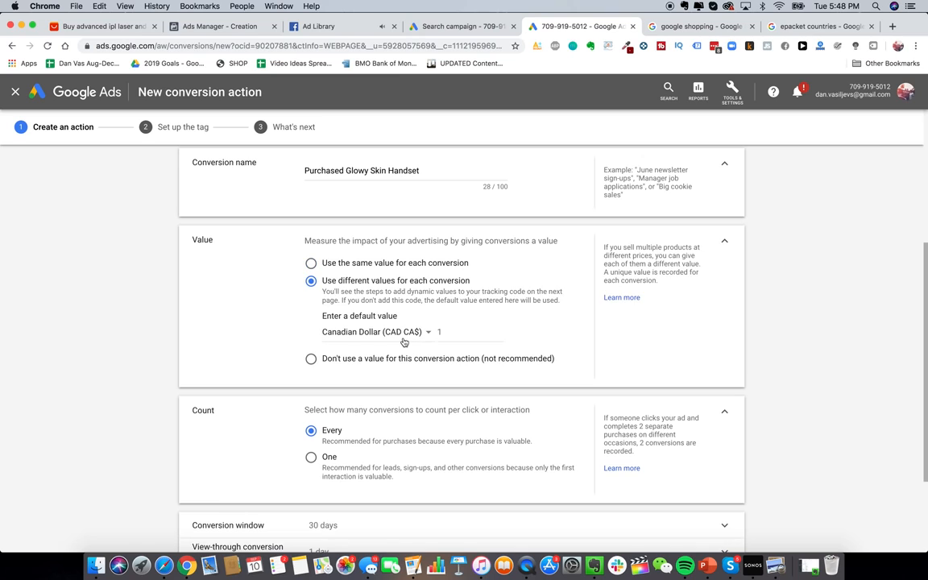
left_click(459, 331)
left_click(422, 332)
scroll(414, 424, "down", 5)
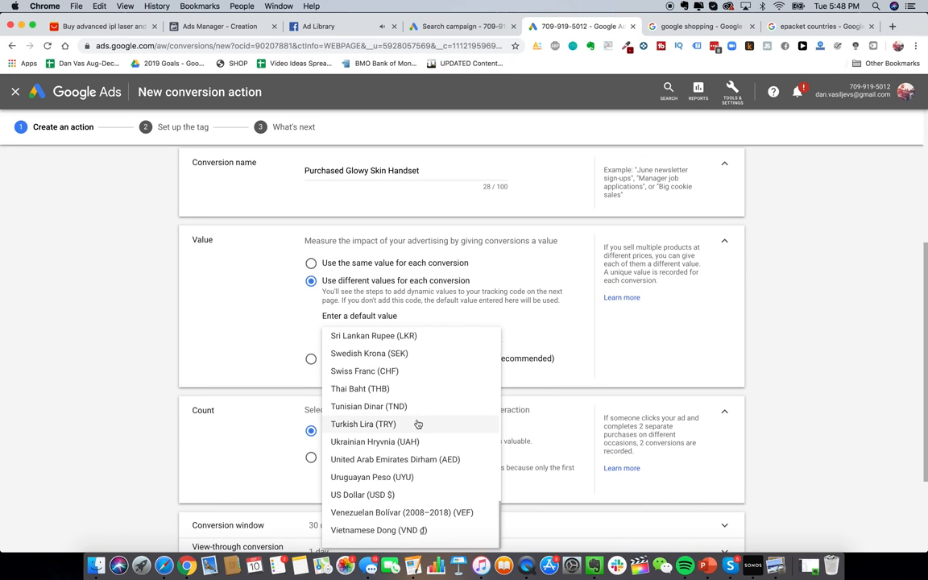
left_click(394, 495)
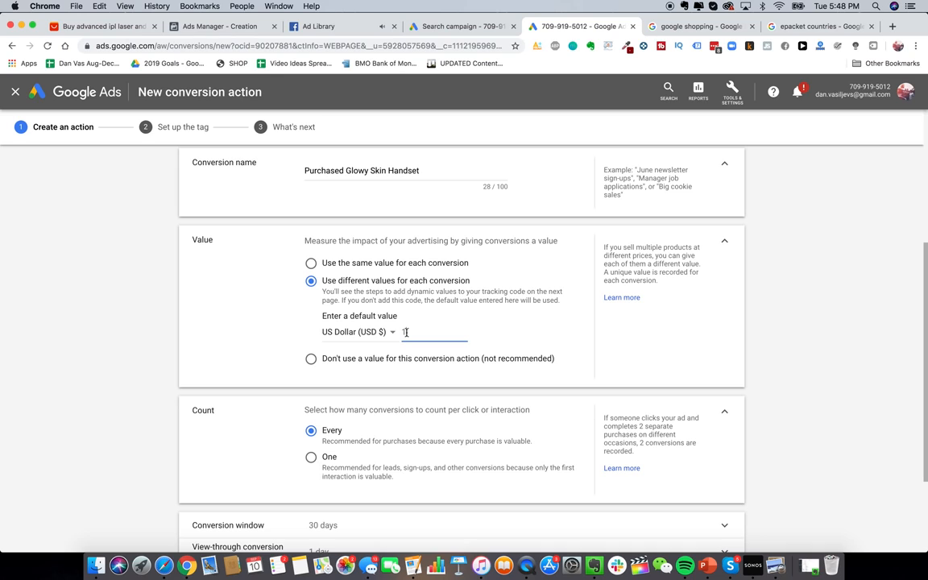
scroll(443, 352, "down", 2)
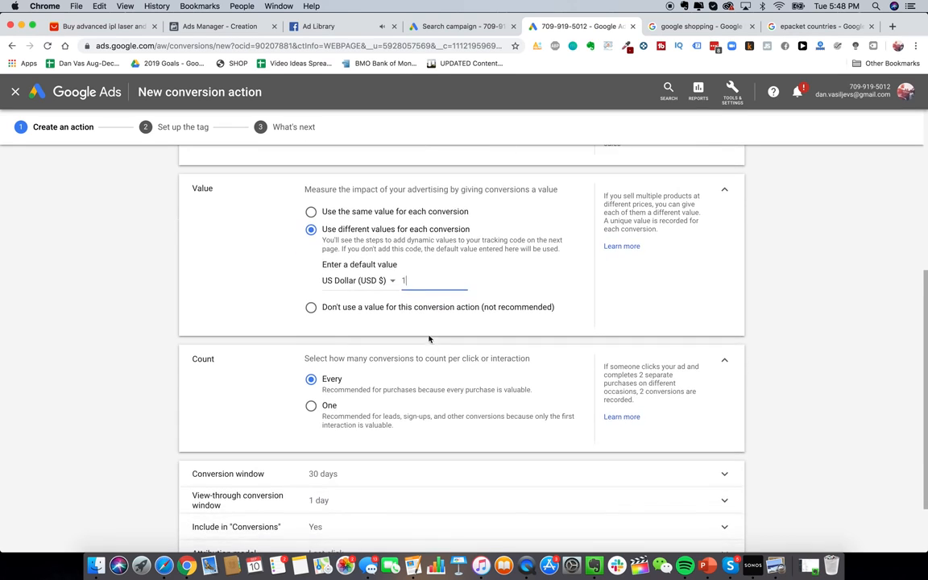
scroll(402, 322, "up", 1)
key("BackSpace")
type("229")
scroll(395, 370, "down", 3)
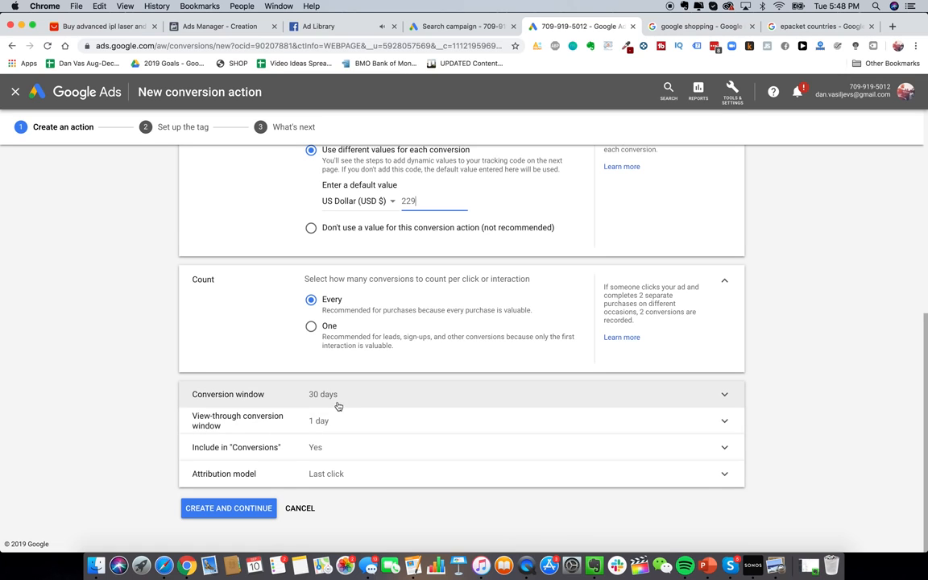
left_click(246, 510)
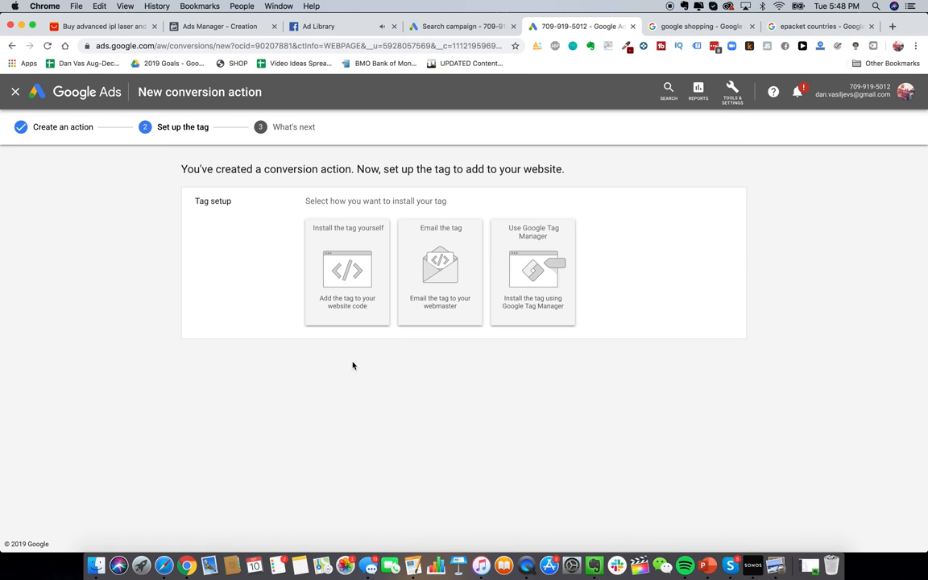
Step: Choose self-install, select the global site tag code, and view the Shopify help article
left_click(369, 243)
scroll(452, 296, "down", 5)
scroll(451, 297, "down", 1)
left_click(415, 356)
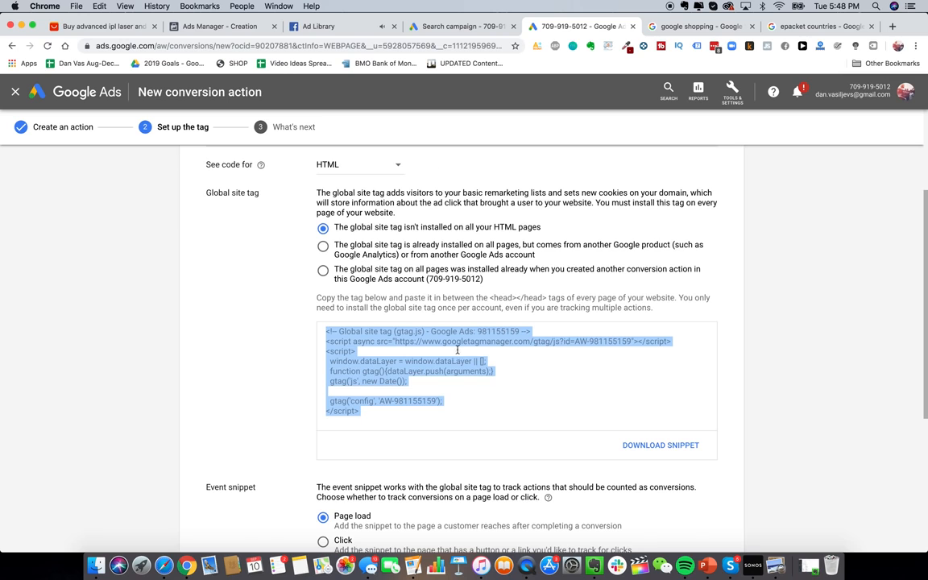
left_click(677, 25)
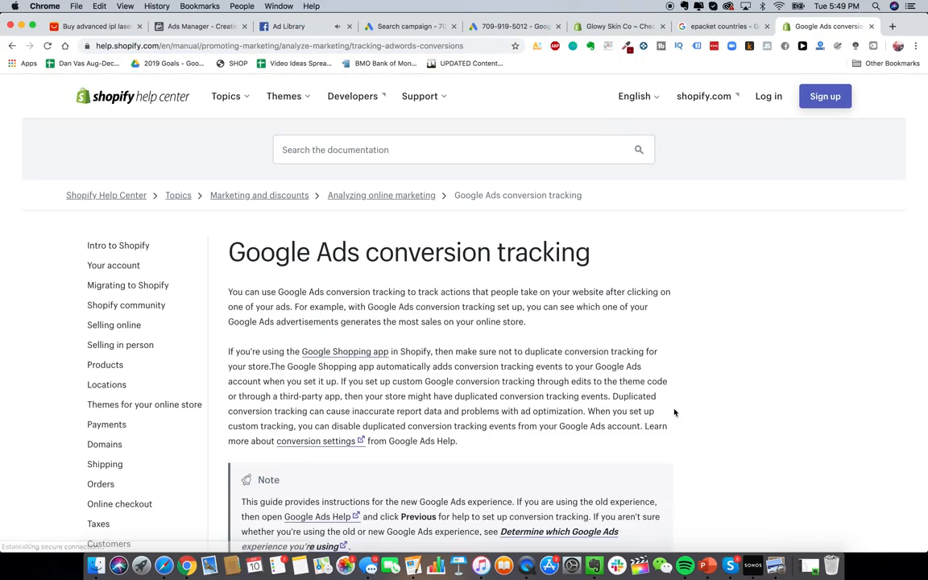
scroll(427, 331, "down", 10)
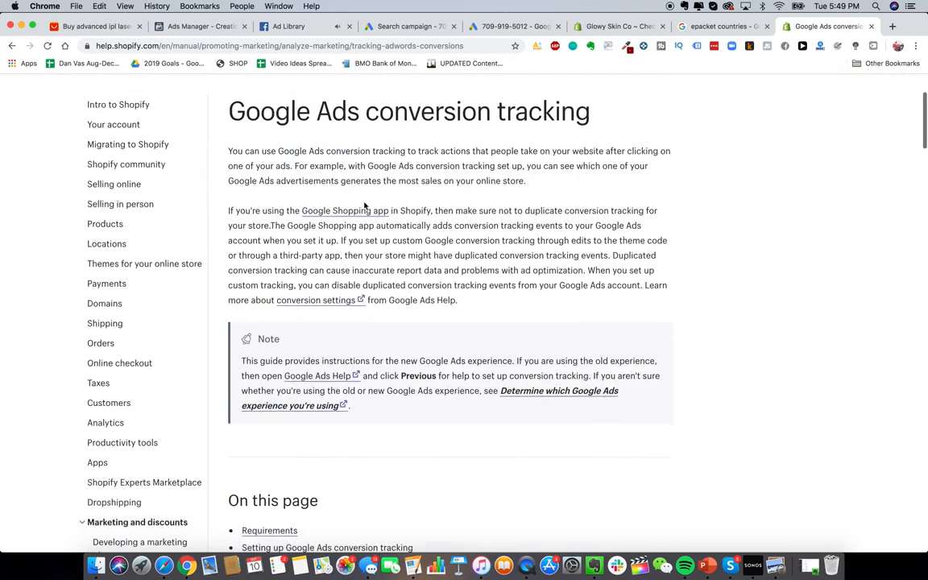
scroll(454, 308, "down", 12)
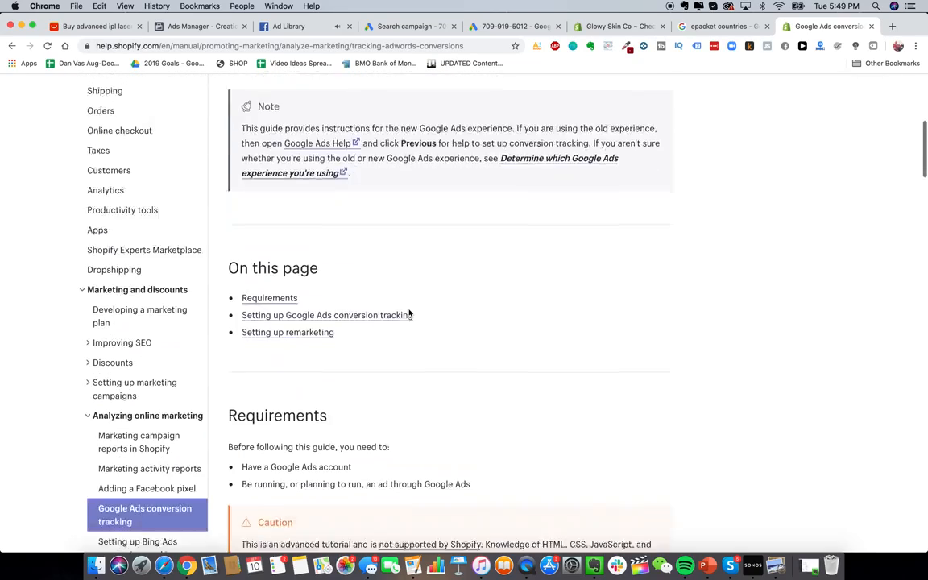
scroll(409, 312, "down", 8)
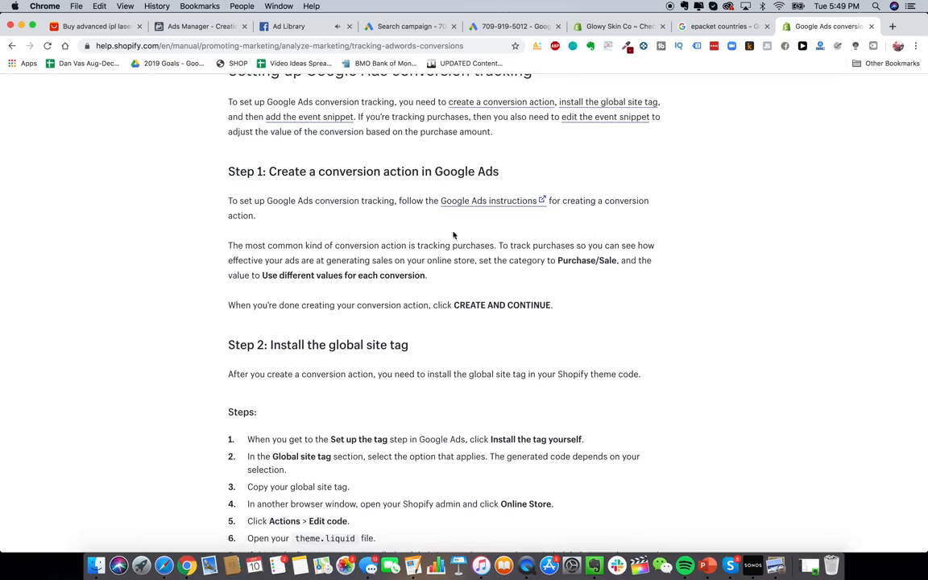
scroll(375, 255, "down", 5)
scroll(295, 231, "down", 2)
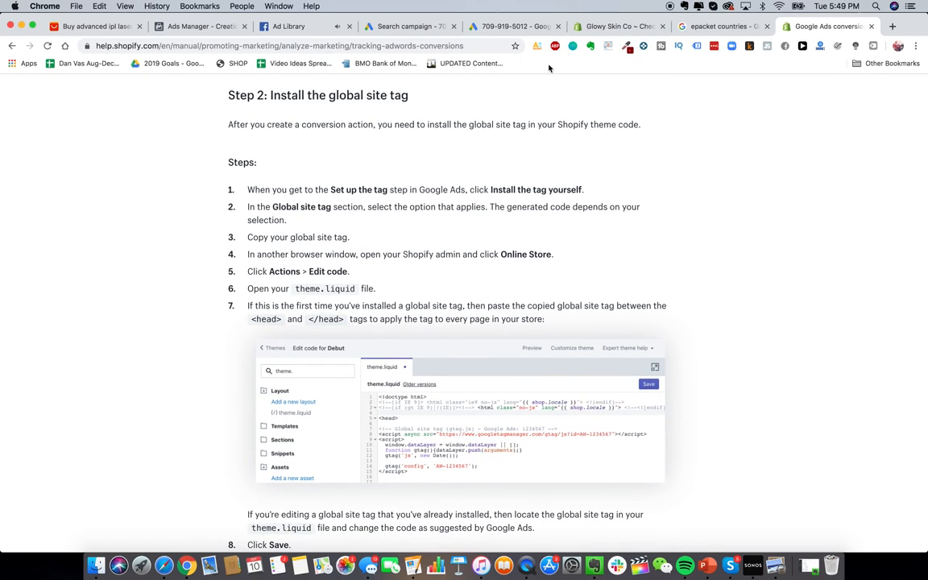
Step: Open Edit code for the live Debut theme under Online Store
left_click(595, 26)
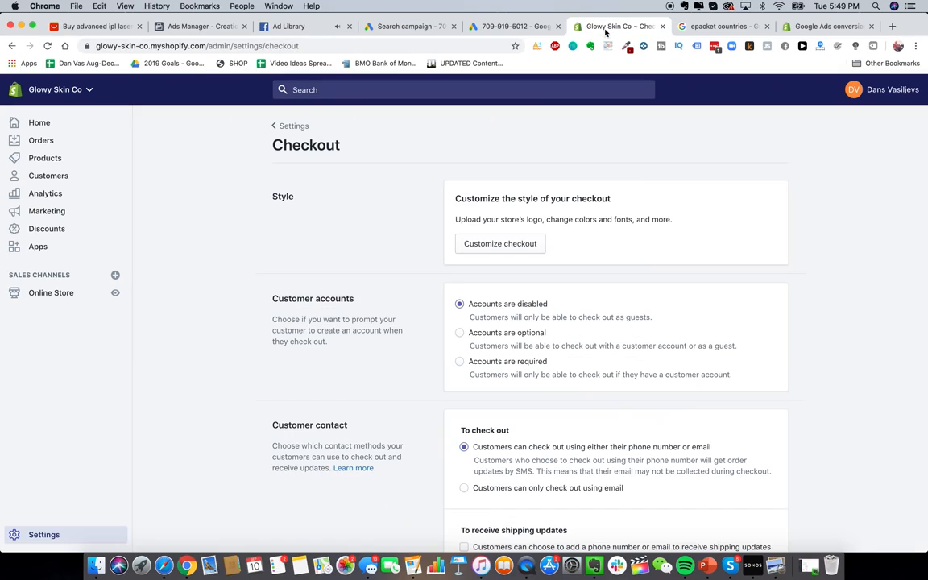
left_click(52, 298)
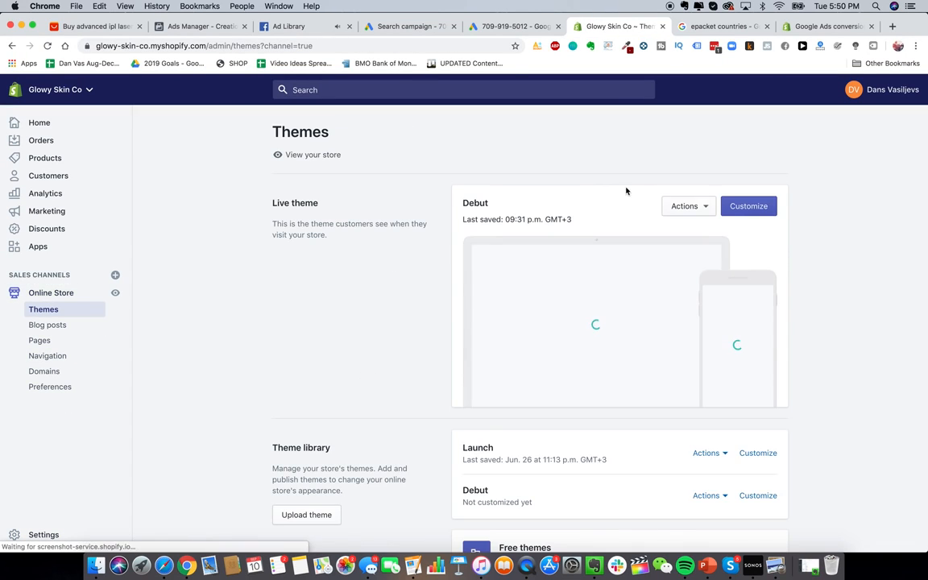
left_click(704, 213)
left_click(746, 187)
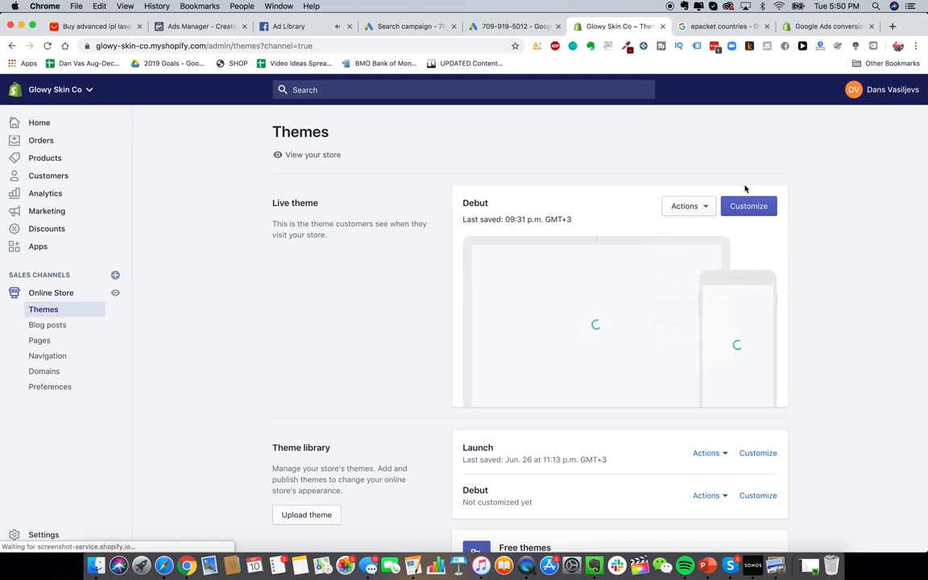
left_click(678, 207)
left_click(695, 325)
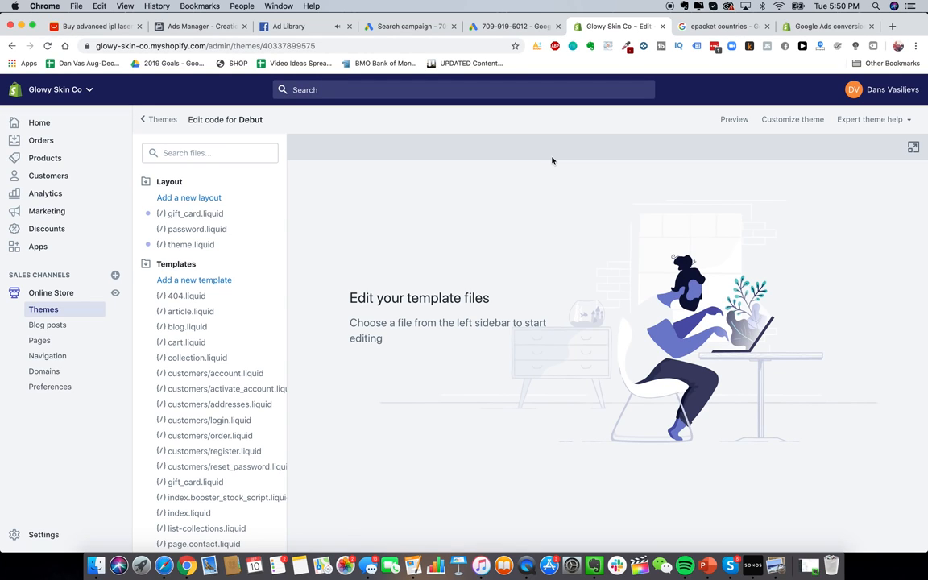
scroll(221, 427, "down", 10)
scroll(213, 418, "up", 10)
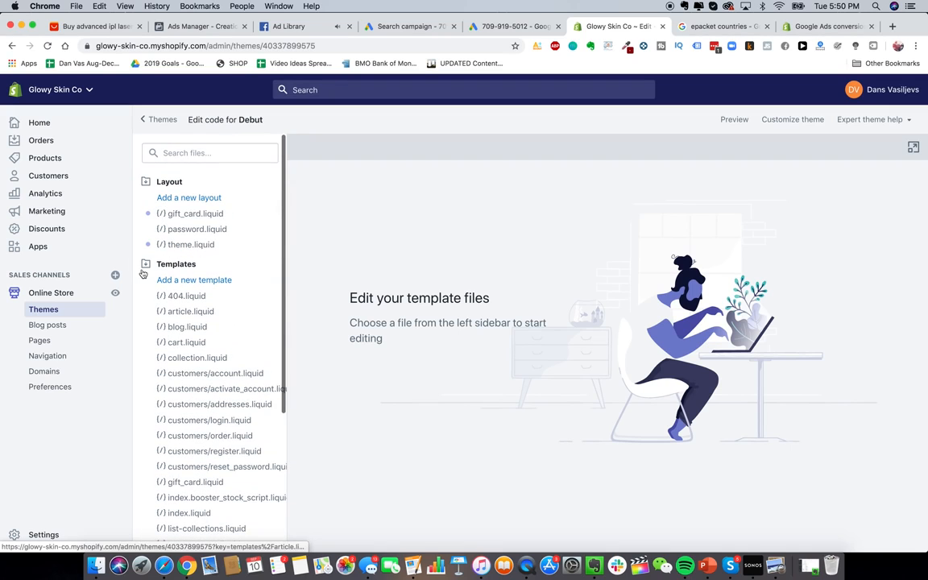
scroll(186, 410, "down", 5)
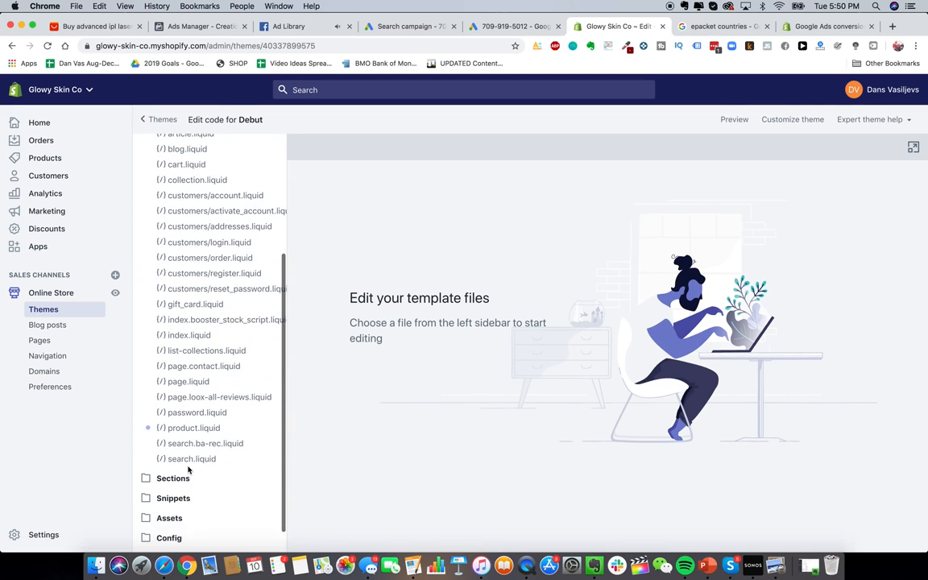
Step: Open the theme.liquid layout file, checking the help article's install steps
left_click(186, 465)
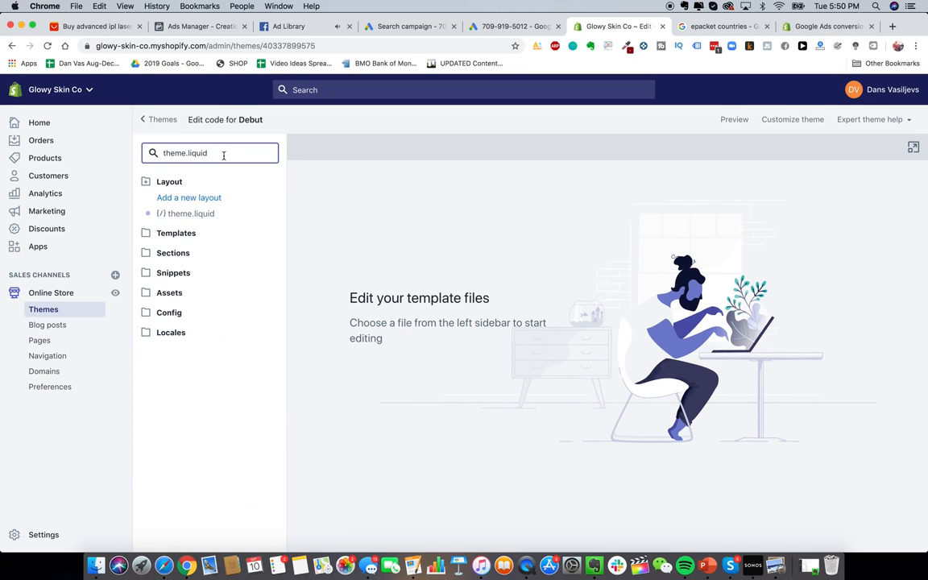
left_click(195, 215)
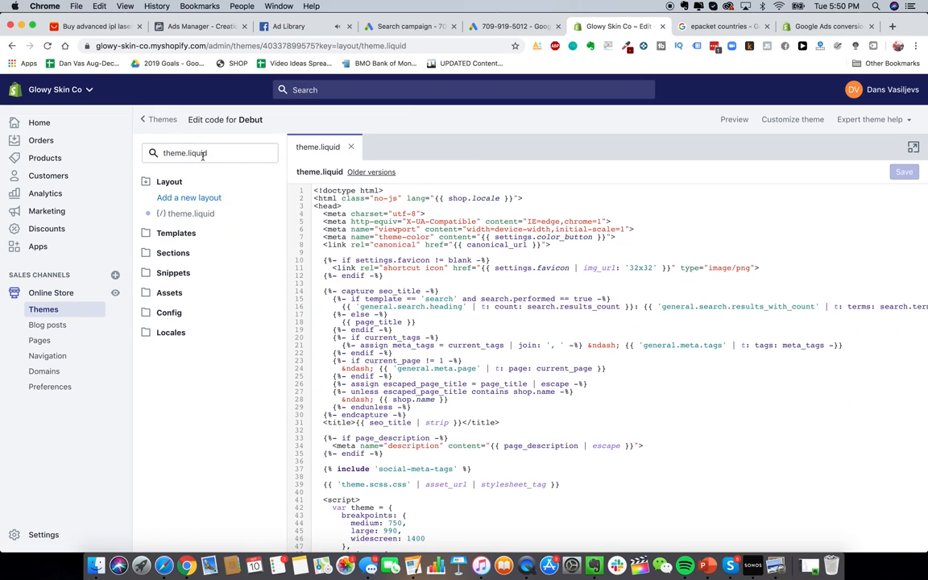
scroll(483, 250, "down", 2)
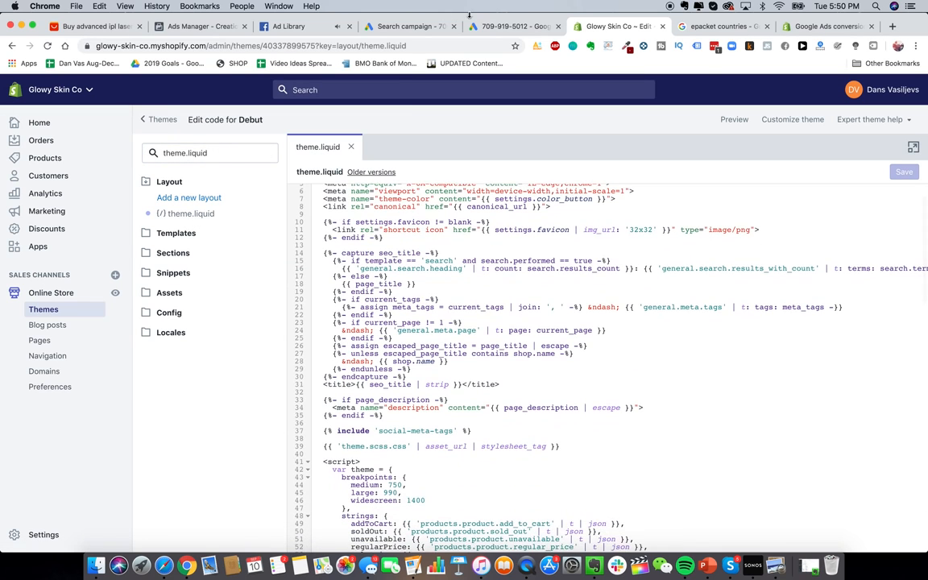
left_click(825, 27)
scroll(371, 238, "down", 3)
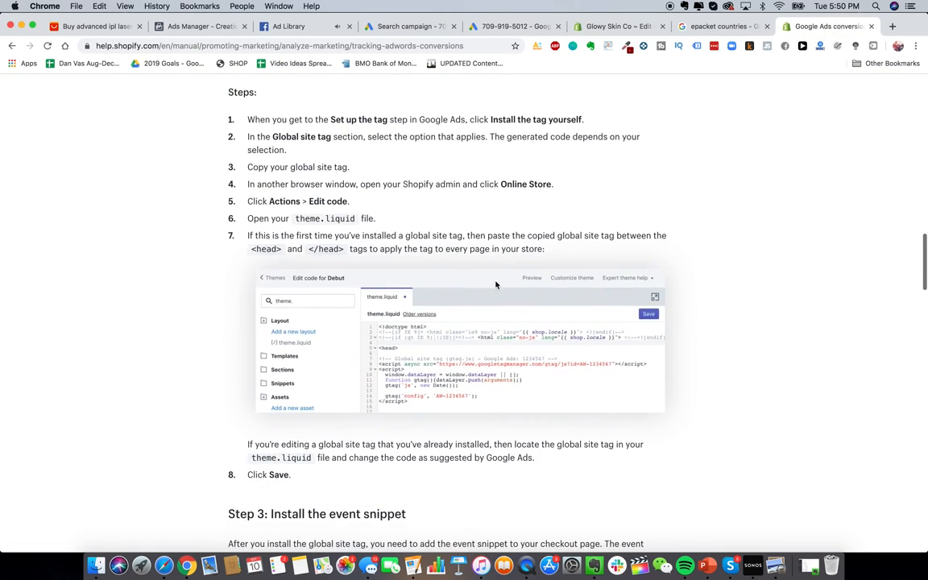
scroll(423, 213, "down", 1)
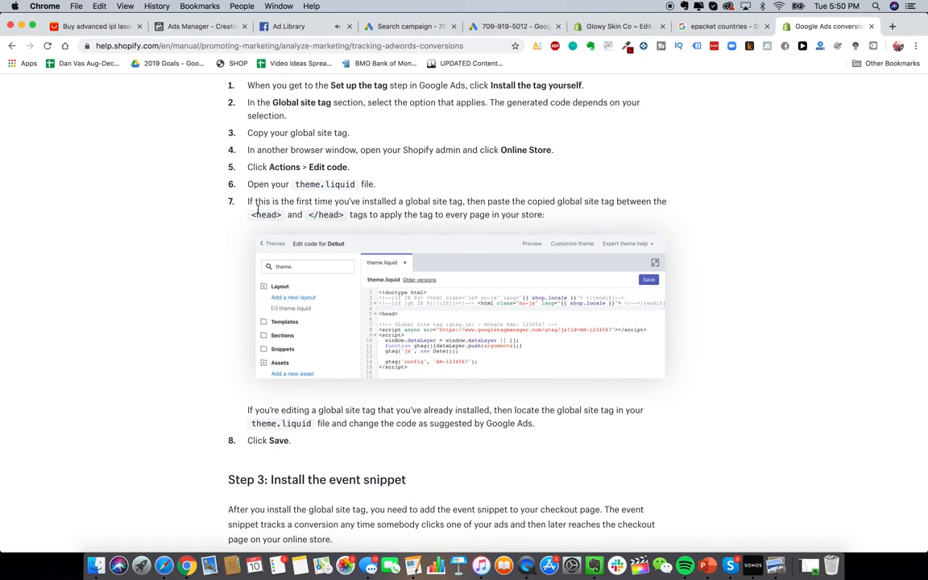
left_click(725, 27)
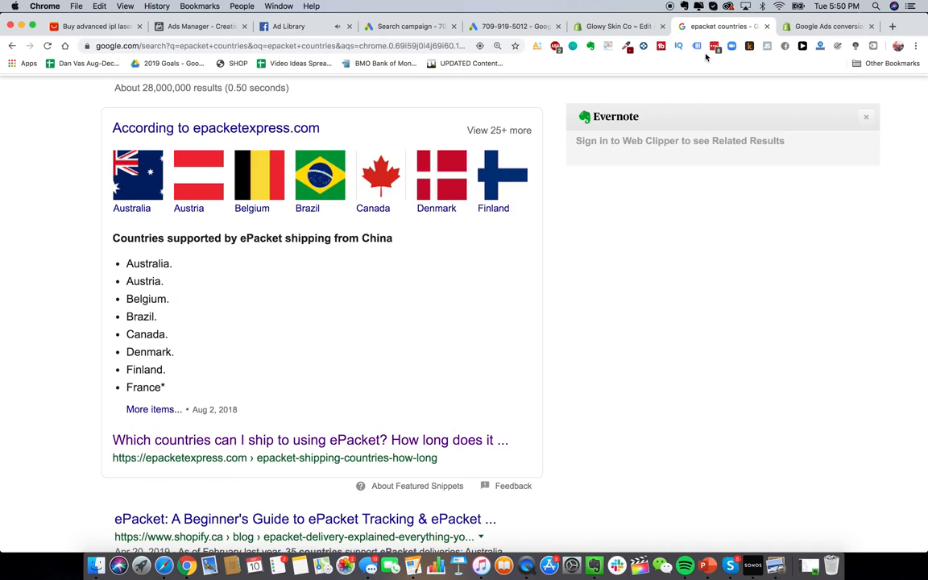
left_click(616, 26)
scroll(509, 342, "up", 2)
Step: Find '/head' and insert a blank line above the closing </head> tag
key("super+f")
scroll(375, 310, "down", 2)
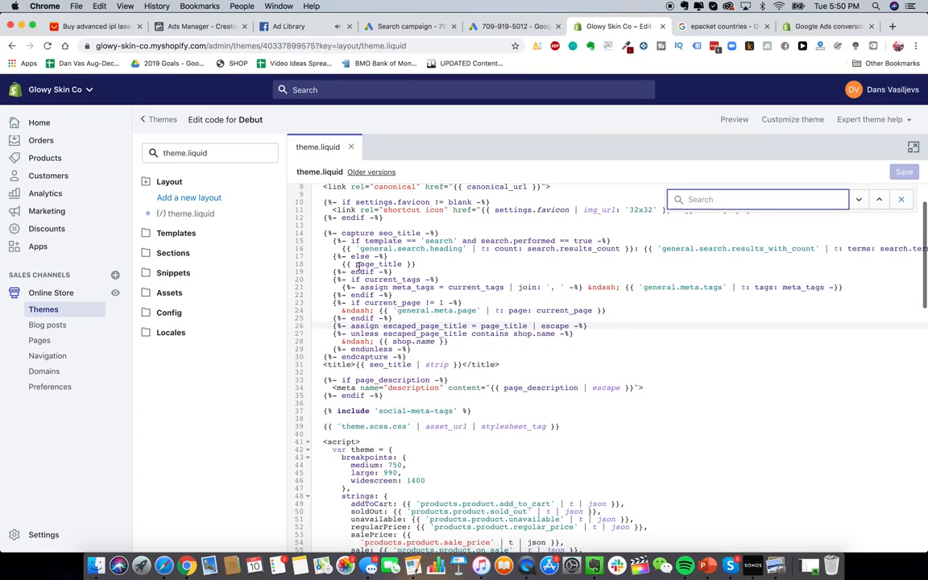
type("/head")
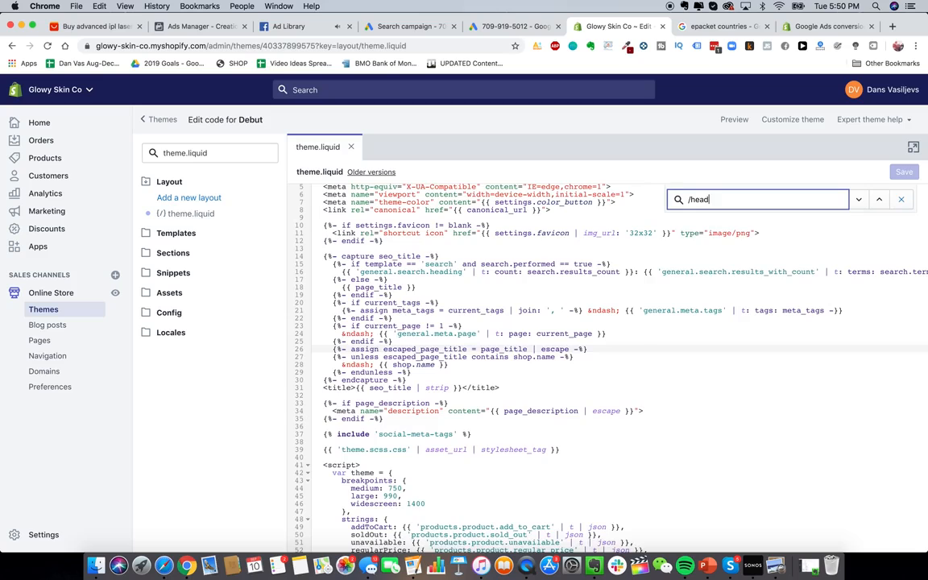
scroll(384, 315, "up", 3)
left_click(549, 449)
key("Return")
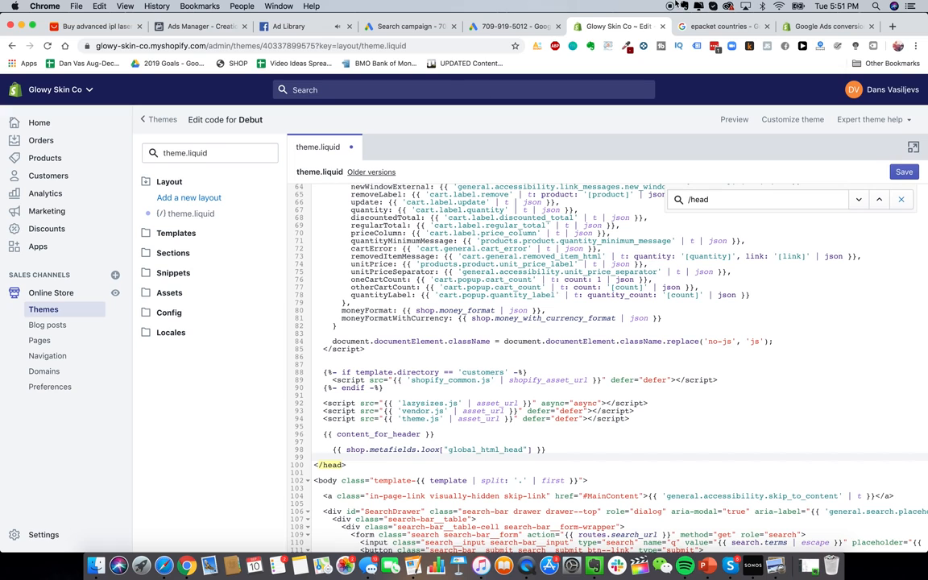
Step: Paste the global site tag into theme.liquid above </head>
left_click(504, 27)
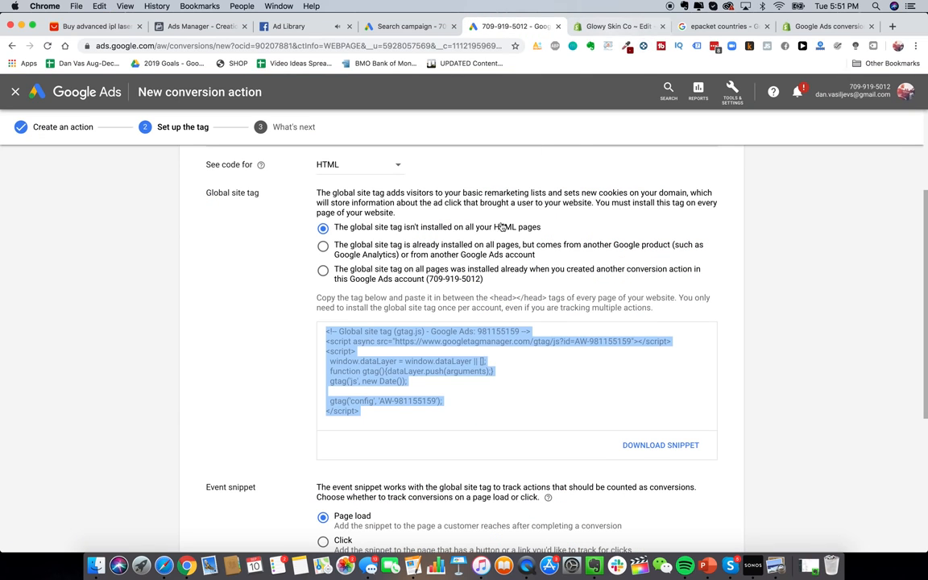
left_click(596, 26)
type("<!-- Global site tag (gtag.js) - Google Ads: 981155159 --> <script async src=\"https://www.googletagmanager.com/gtag/js?id=AW-981155159\"></script> <script>   window.dataLayer = window.dataLayer || [];   function gtag(){dataLayer.push(arguments);}   gtag('js', new Date());    gtag('config', 'AW-981155159'); </script>")
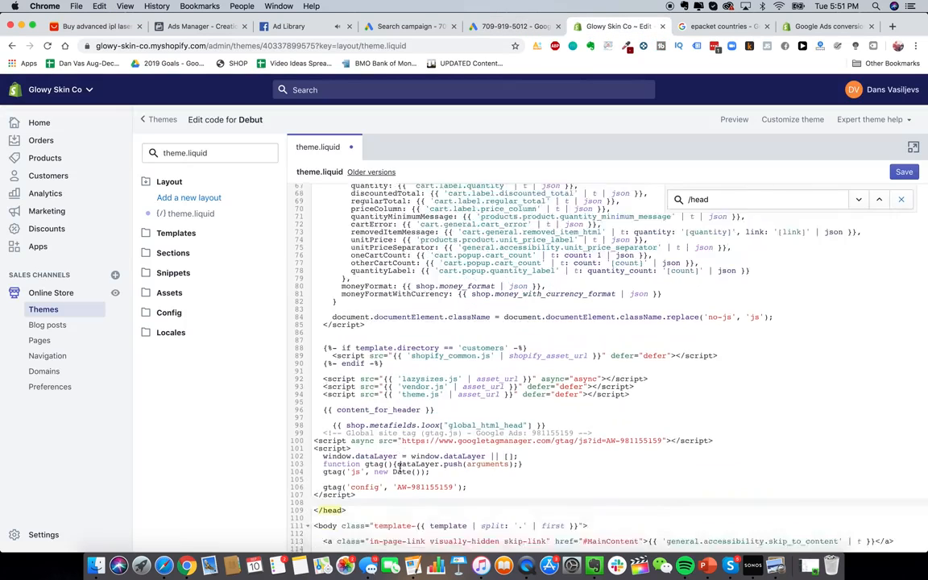
scroll(400, 467, "down", 3)
Step: Copy the event snippet code from the Google Ads tag setup
left_click(500, 26)
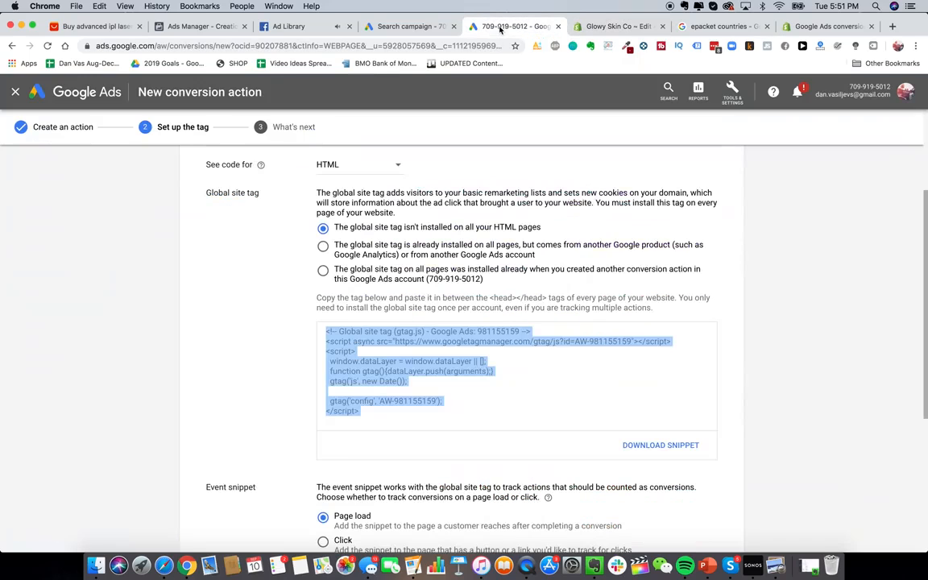
scroll(451, 395, "down", 5)
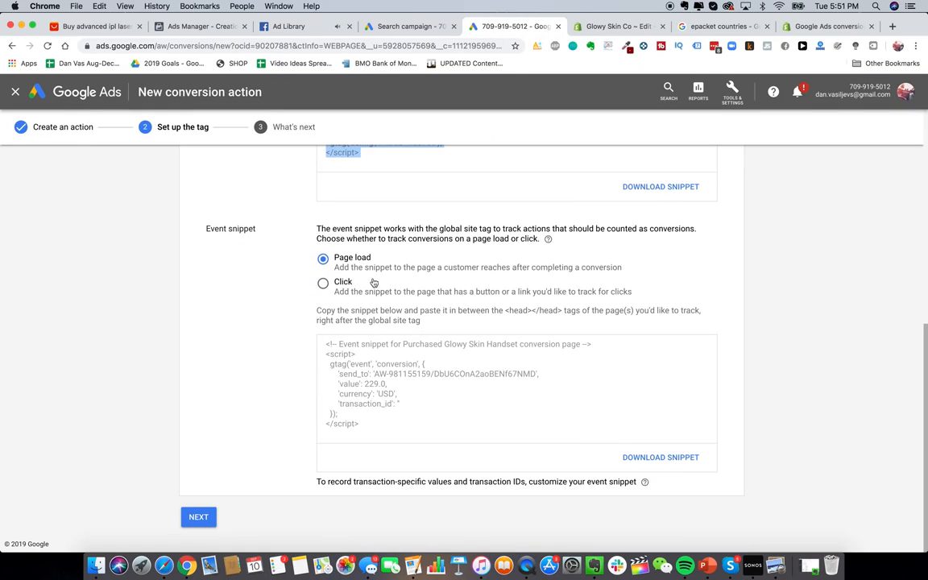
left_click(342, 262)
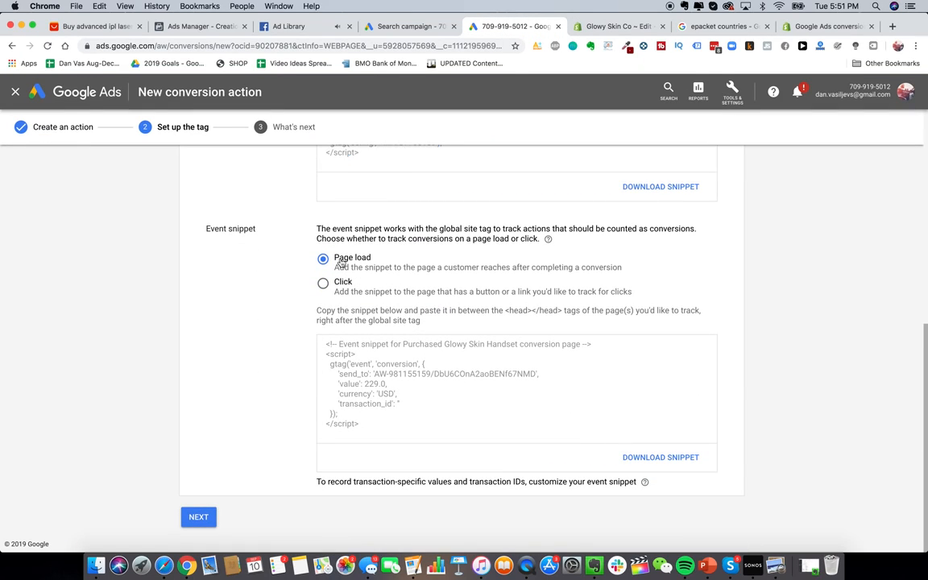
left_click(374, 412)
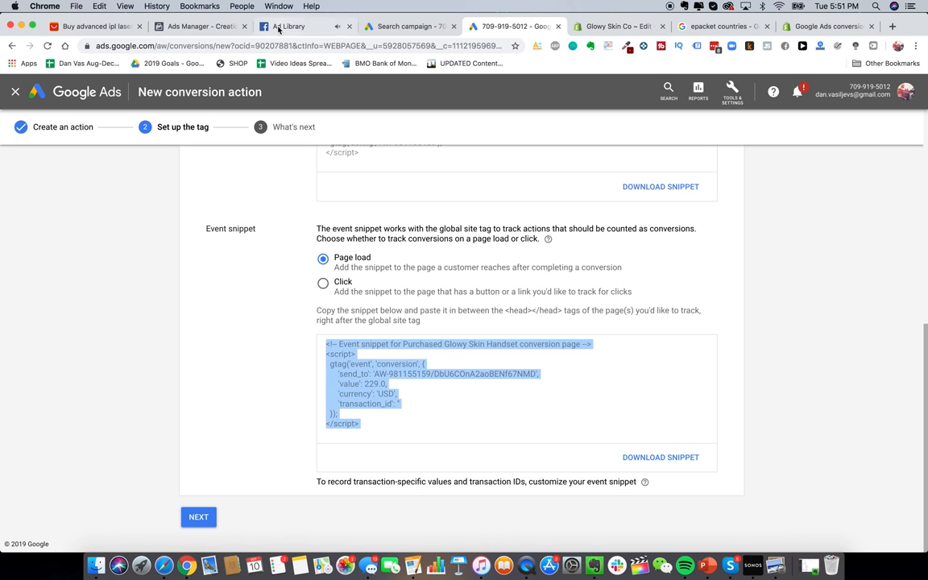
left_click(617, 27)
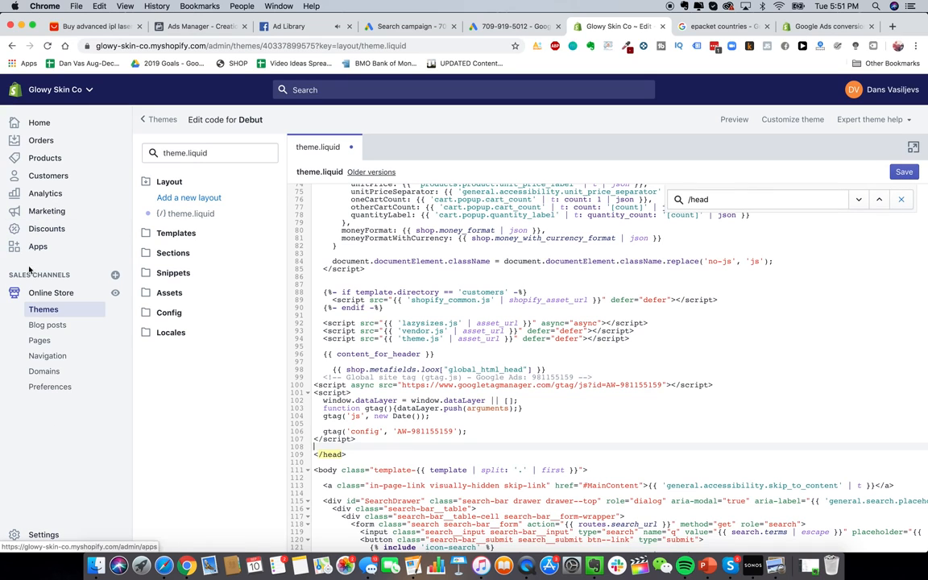
Step: Leave the code editor and paste the event snippet into Checkout's Additional scripts
left_click(42, 534)
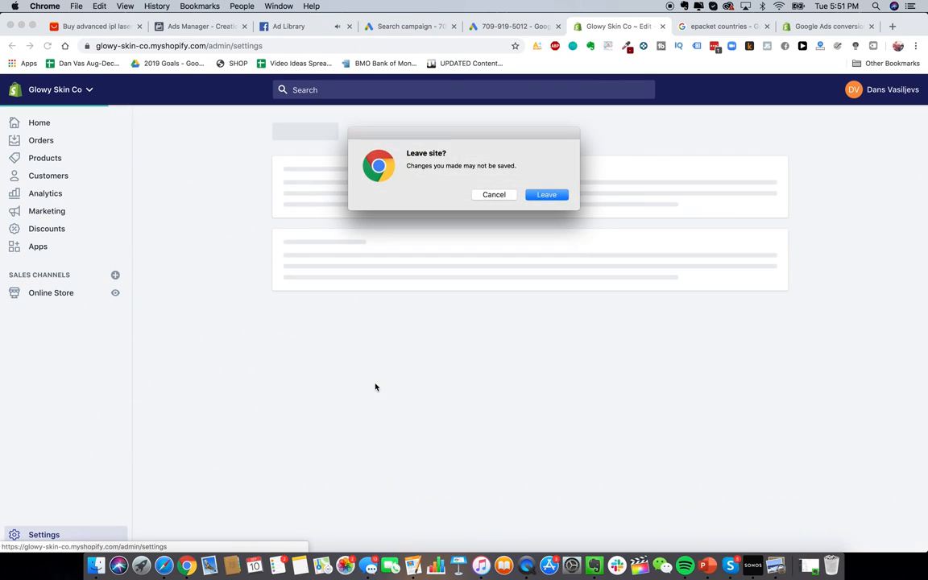
left_click(548, 192)
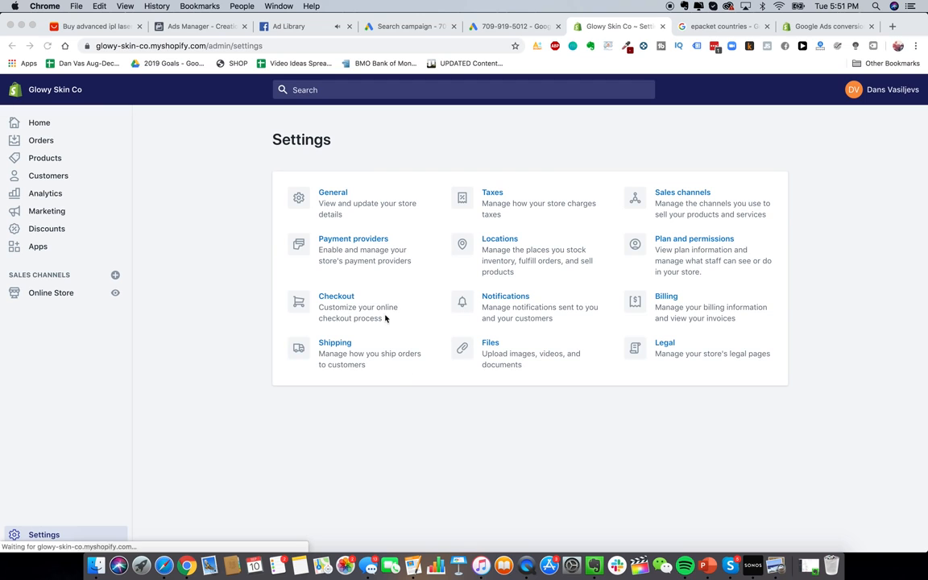
left_click(334, 307)
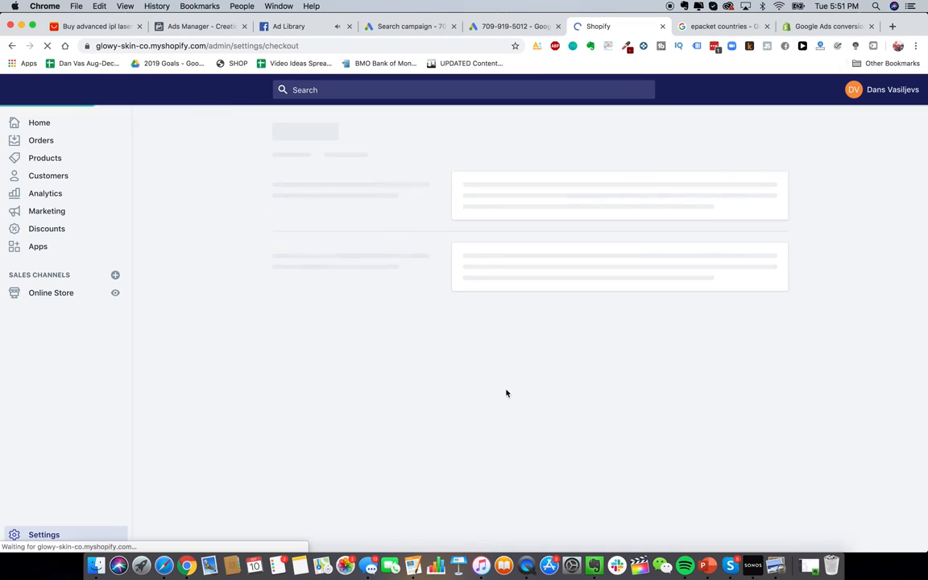
scroll(528, 344, "down", 15)
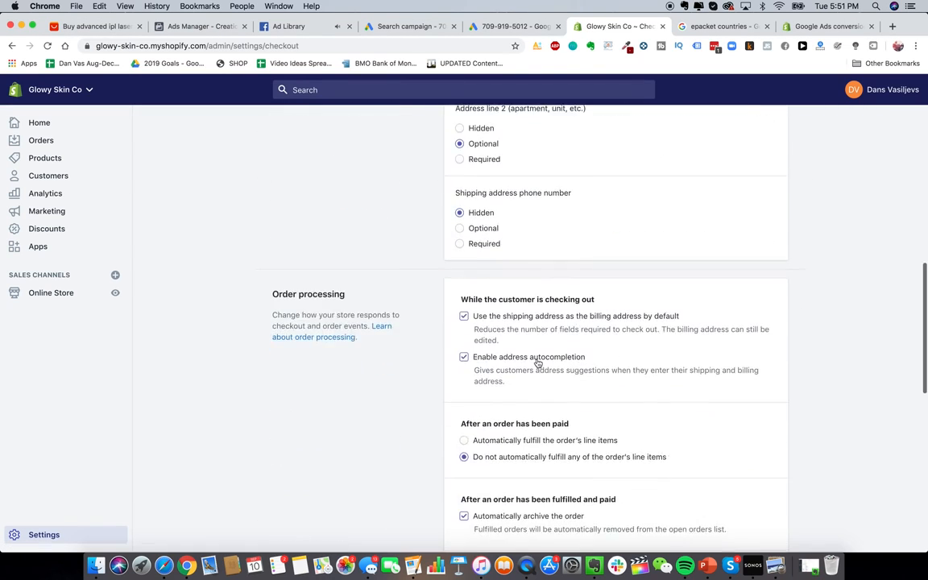
scroll(537, 364, "up", 1)
left_click(547, 284)
key("super+v")
Step: Check the 229.0 conversion value in the pasted checkout script
scroll(553, 274, "up", 3)
left_click_drag(494, 293, 523, 294)
left_click(523, 294)
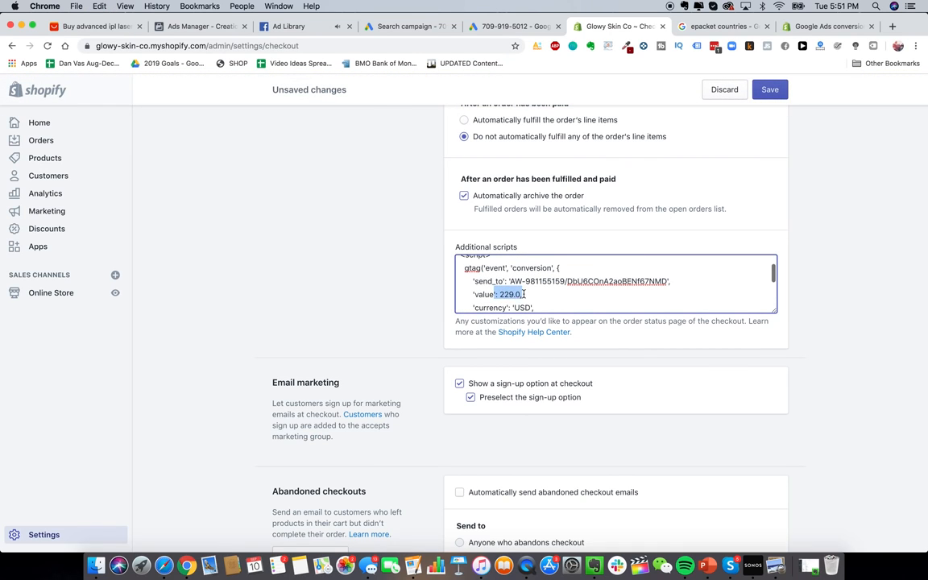
scroll(508, 302, "up", 3)
scroll(364, 388, "down", 1)
scroll(566, 369, "down", 5)
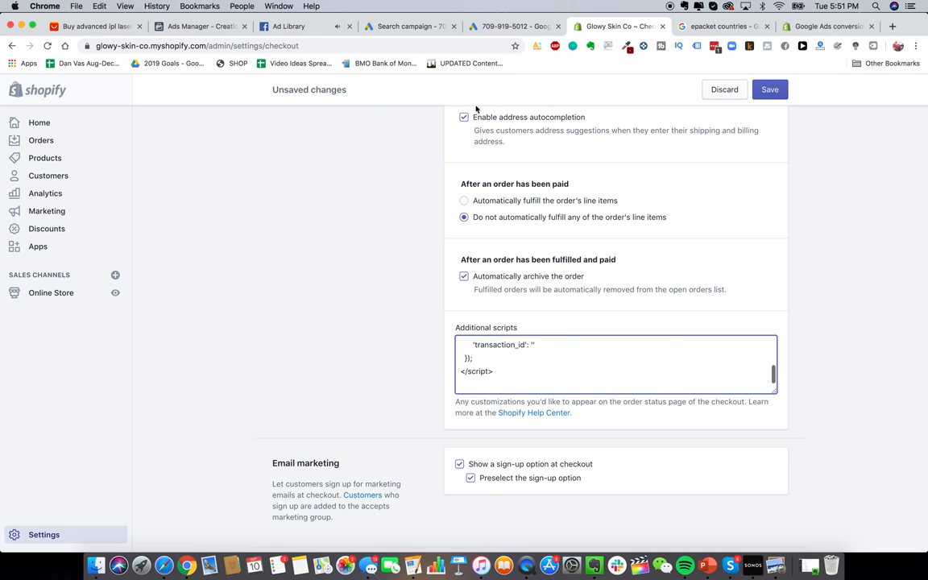
scroll(463, 231, "up", 1)
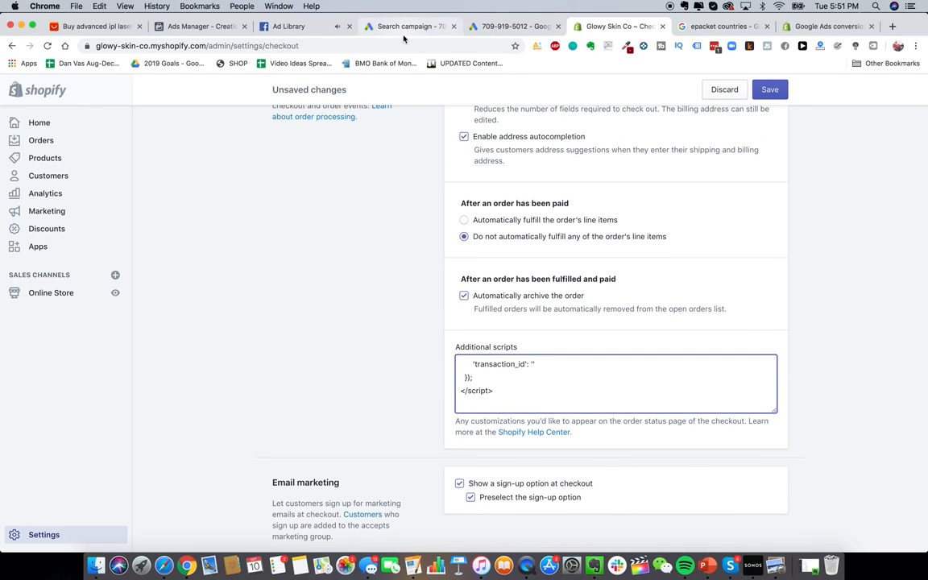
left_click(486, 29)
Step: Return to the search campaign draft, dismissing the Tools menu and expanding more settings
scroll(380, 256, "up", 5)
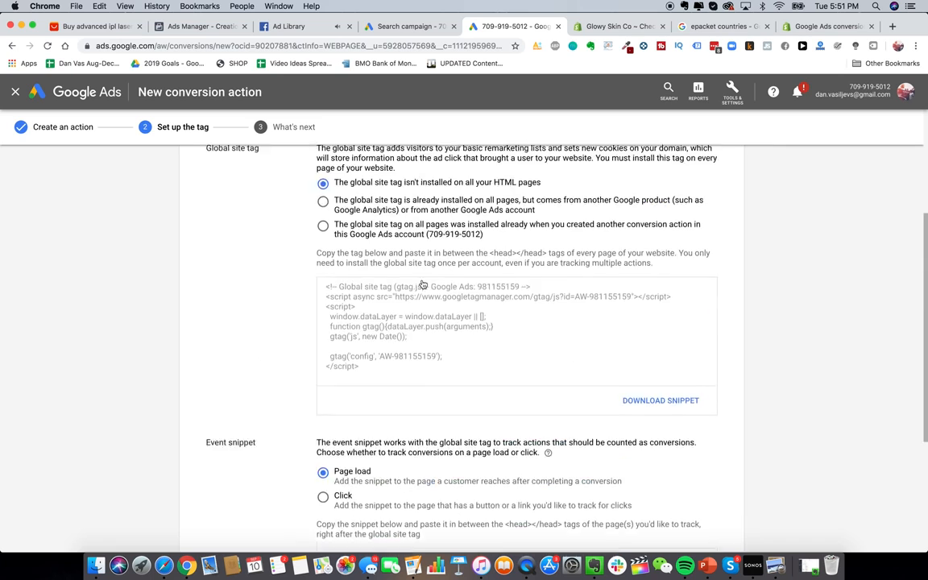
left_click(411, 25)
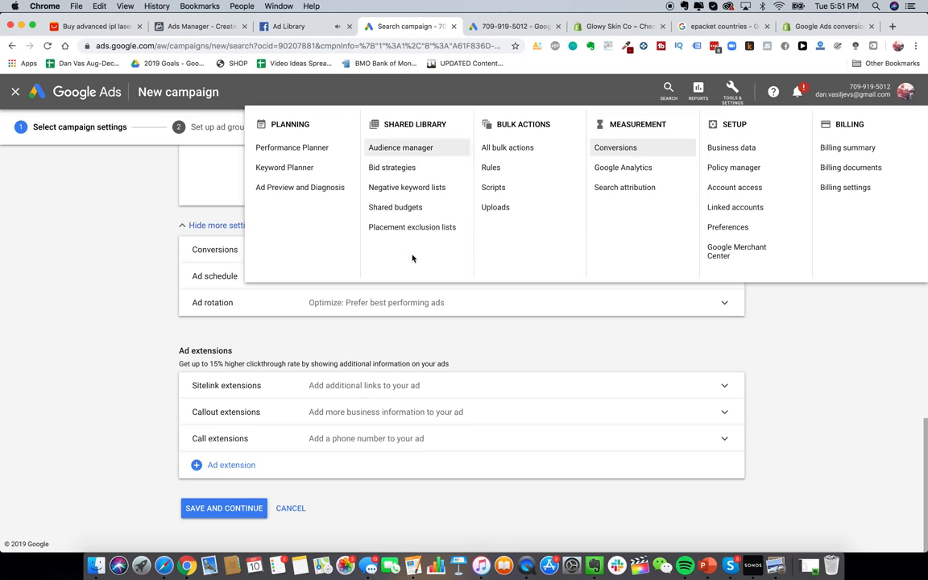
left_click(133, 362)
scroll(333, 354, "up", 4)
scroll(333, 355, "up", 10)
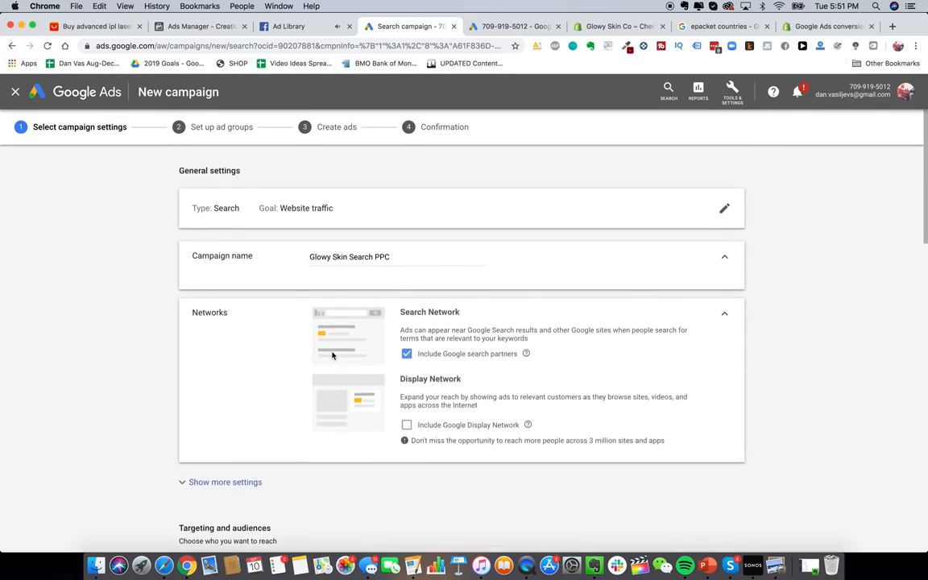
scroll(332, 355, "down", 3)
left_click(239, 330)
scroll(309, 355, "down", 15)
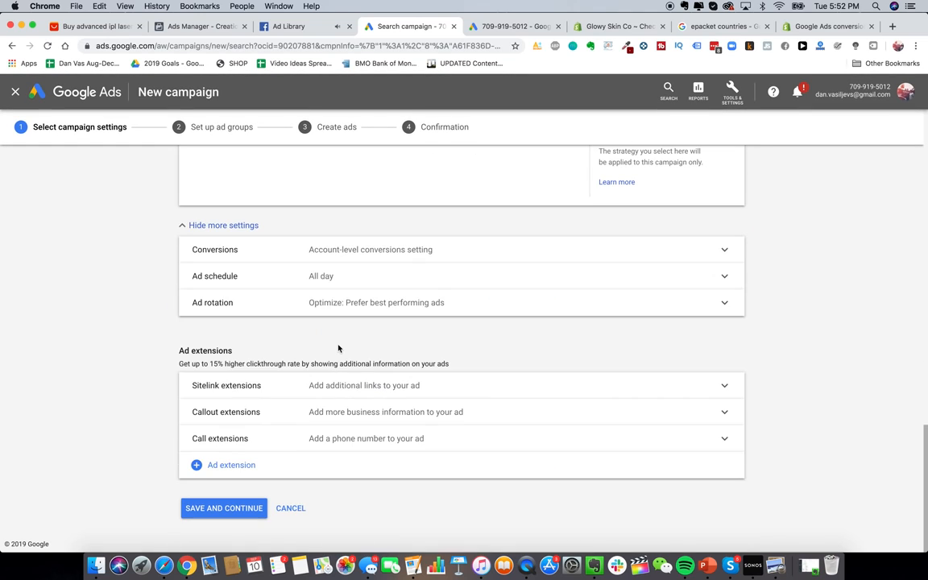
left_click(224, 507)
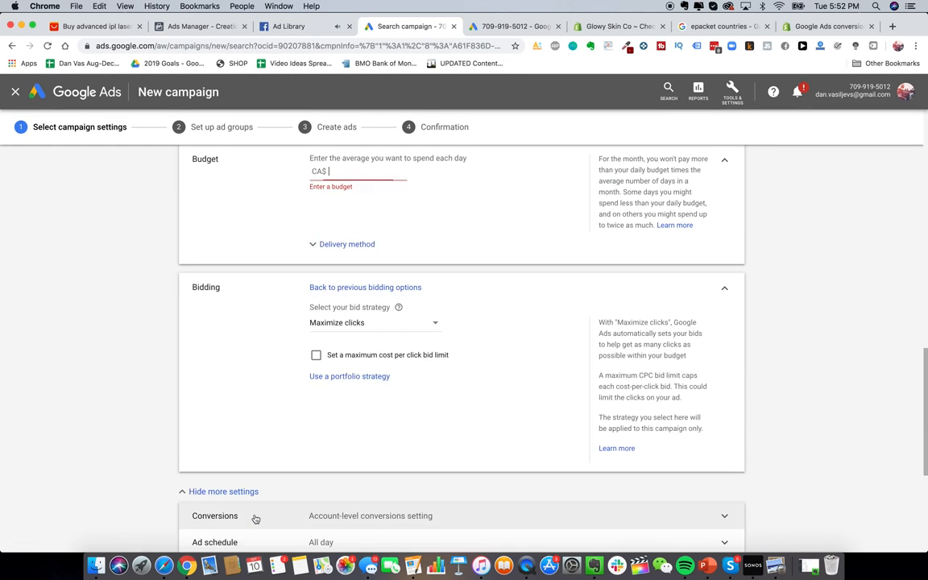
Step: Enter a CA$0.10 daily budget and save the campaign settings
left_click(348, 276)
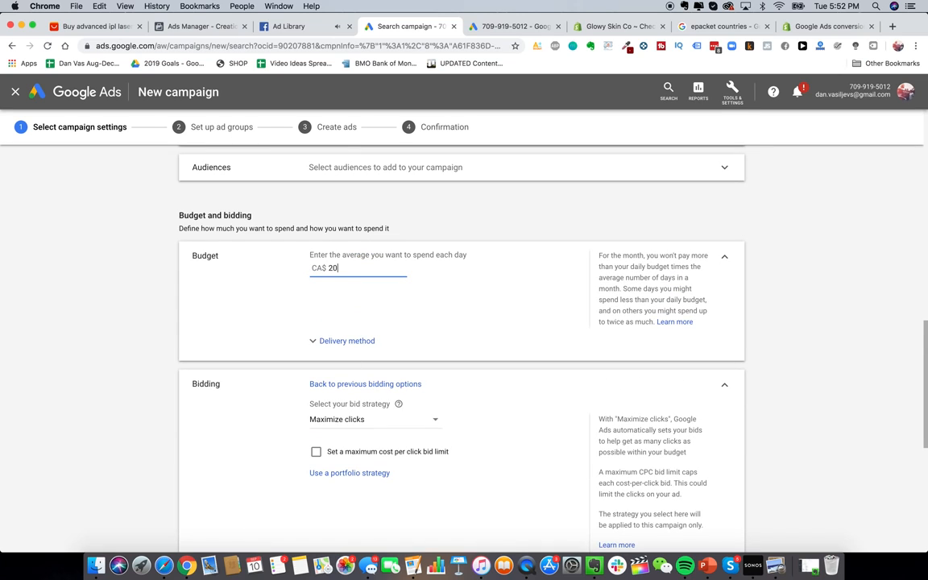
scroll(352, 285, "down", 3)
type("0.1")
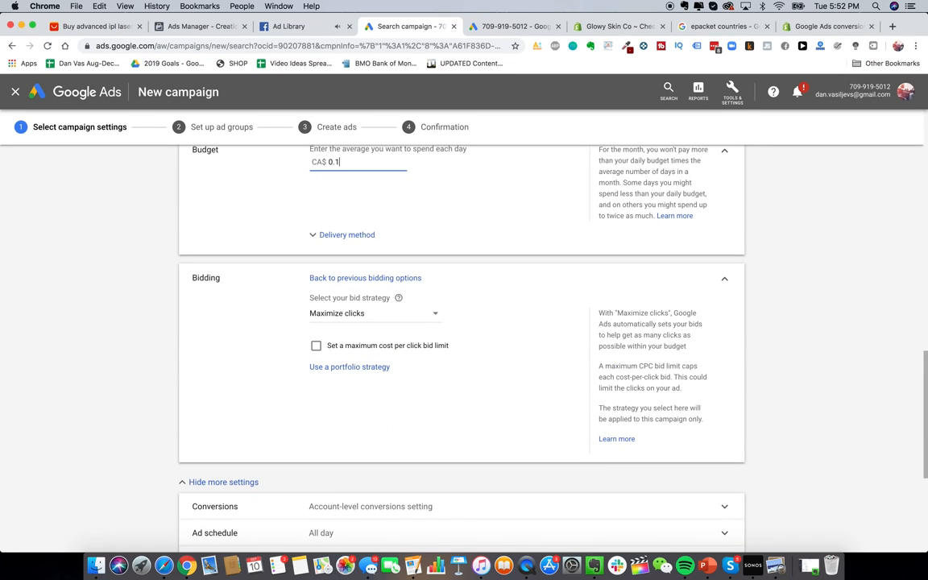
left_click(160, 331)
scroll(161, 332, "down", 5)
left_click(224, 507)
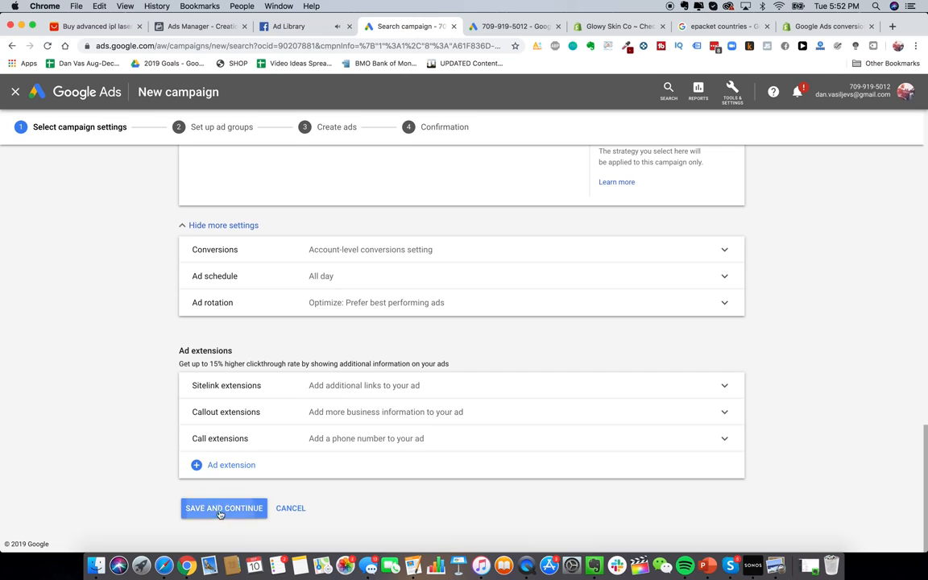
Step: Rename the default ad group to 'Glowy Skin PPC'
triple_click(253, 244)
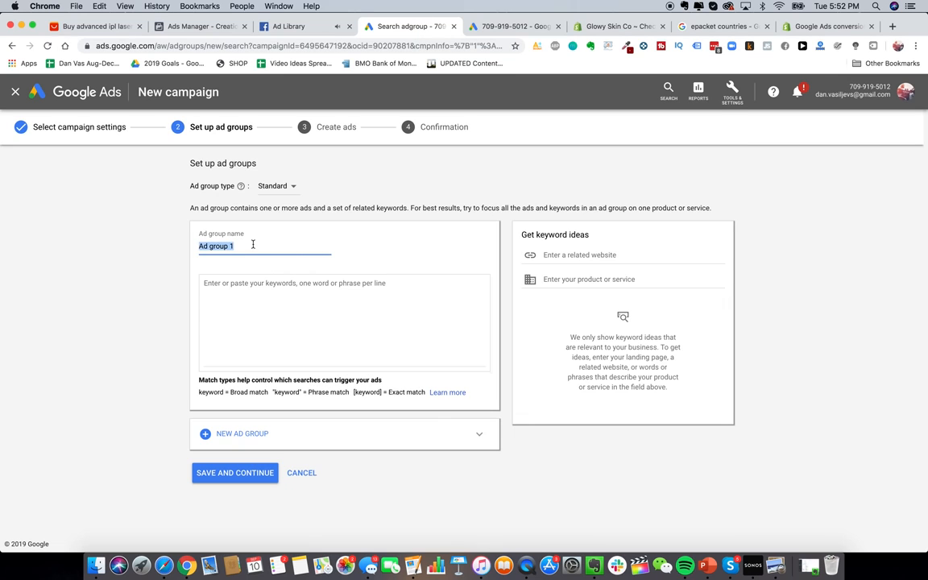
type("Glowy Skin PPC")
left_click(257, 291)
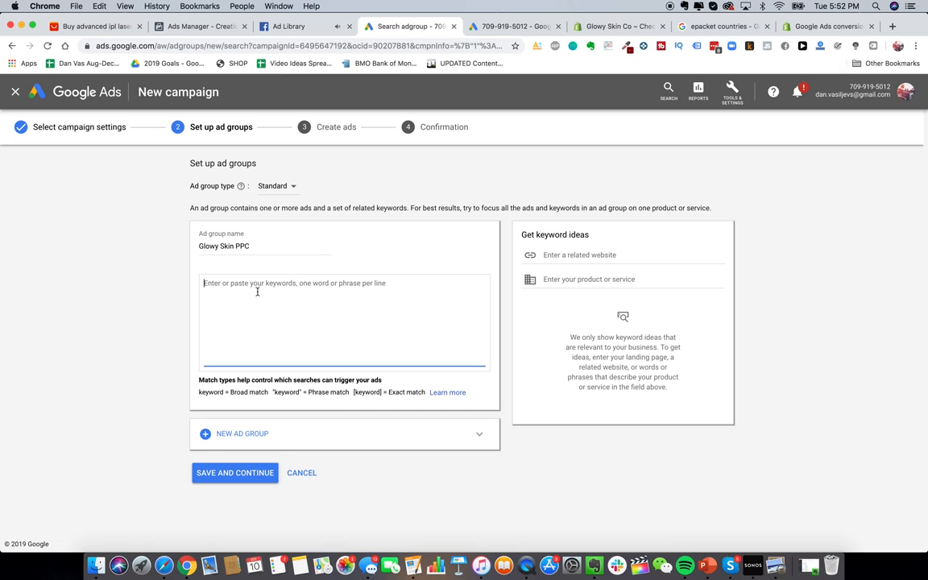
left_click(184, 351)
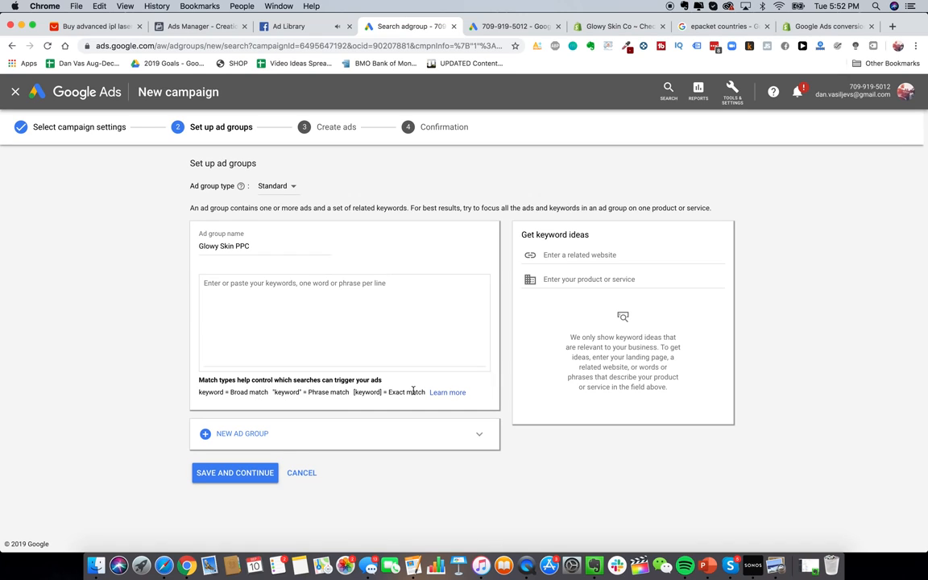
Step: Enter exact-match keywords [glowy skin] and [glowy skin store] on separate lines
left_click(362, 318)
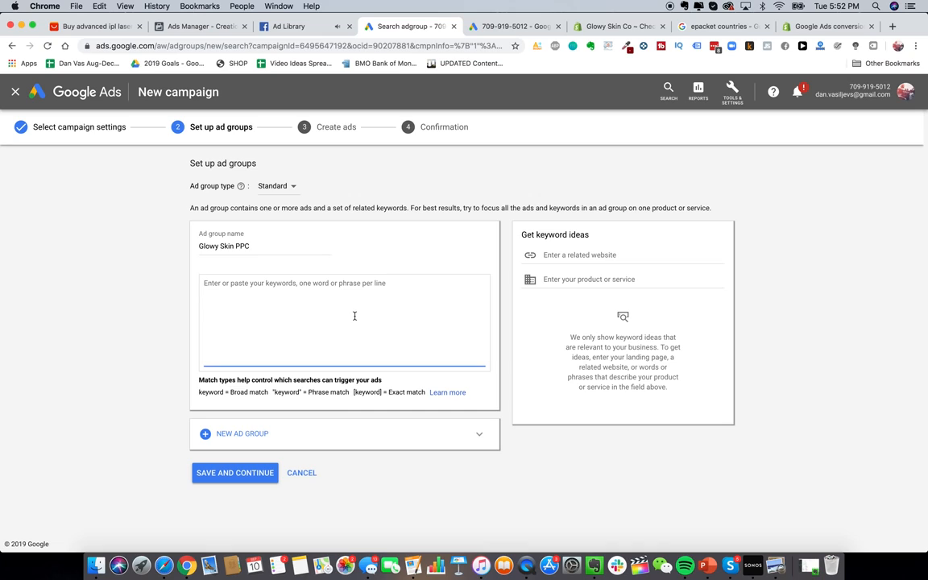
type("[glowy skin]")
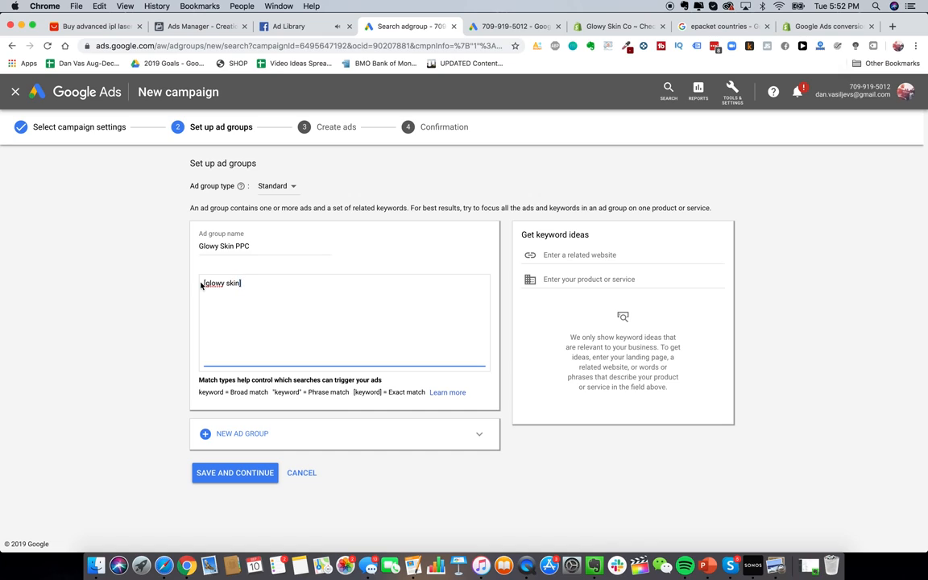
left_click_drag(207, 284, 233, 283)
left_click(244, 283)
key("Return")
type("[glowy skin store]")
key("Return")
type("p")
key("BackSpace")
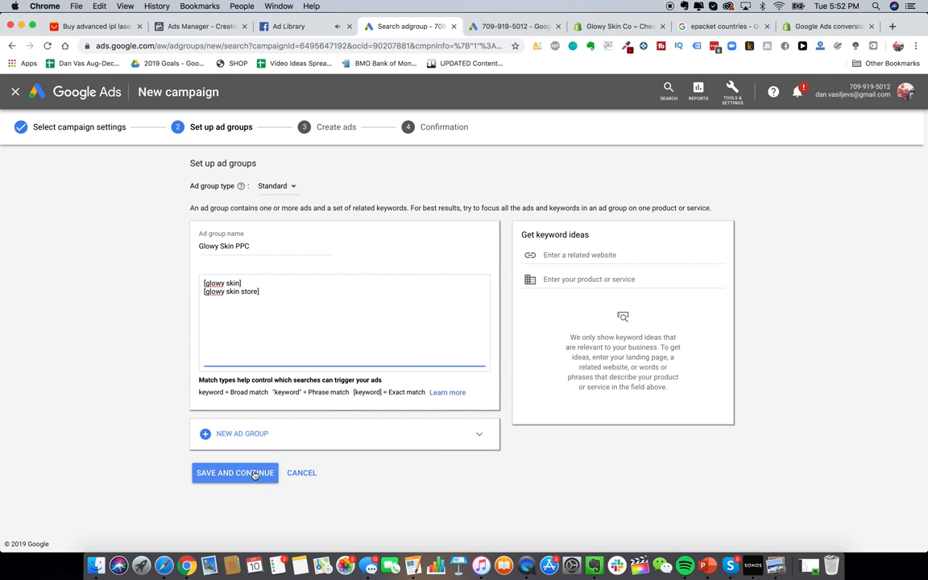